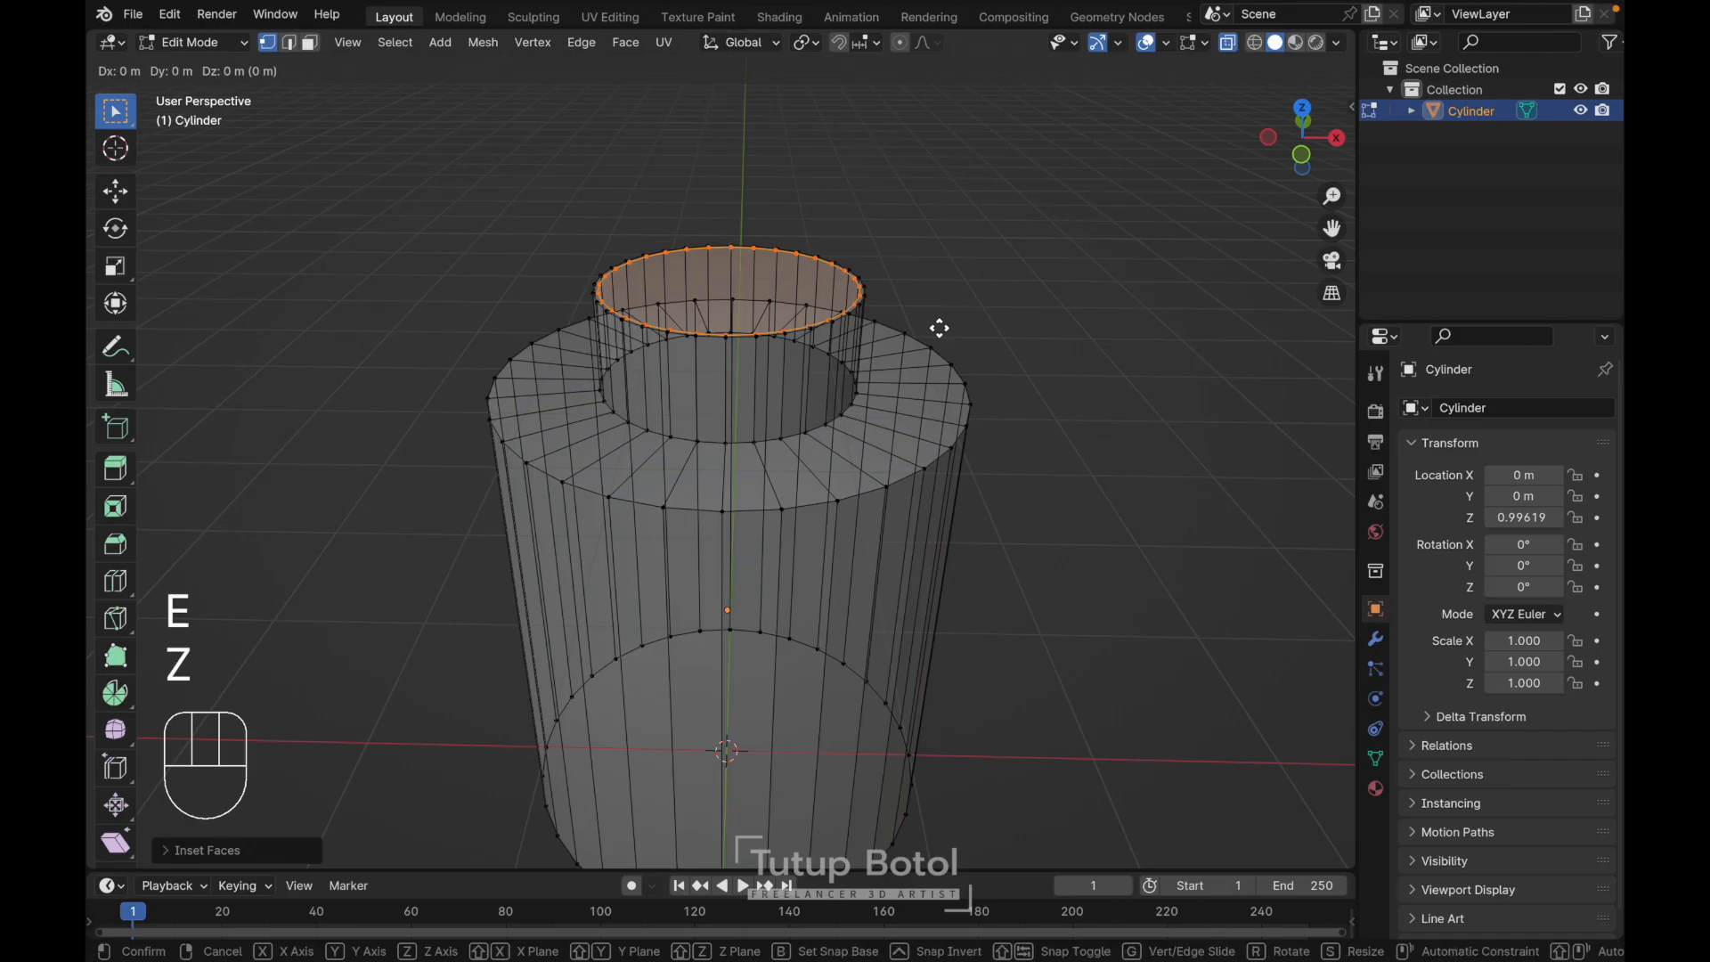
- Extrude the neck's inner rim straight down along Z and set it just below the bottle's shoulder in front view
key("z")
left_click(944, 437)
key("grave")
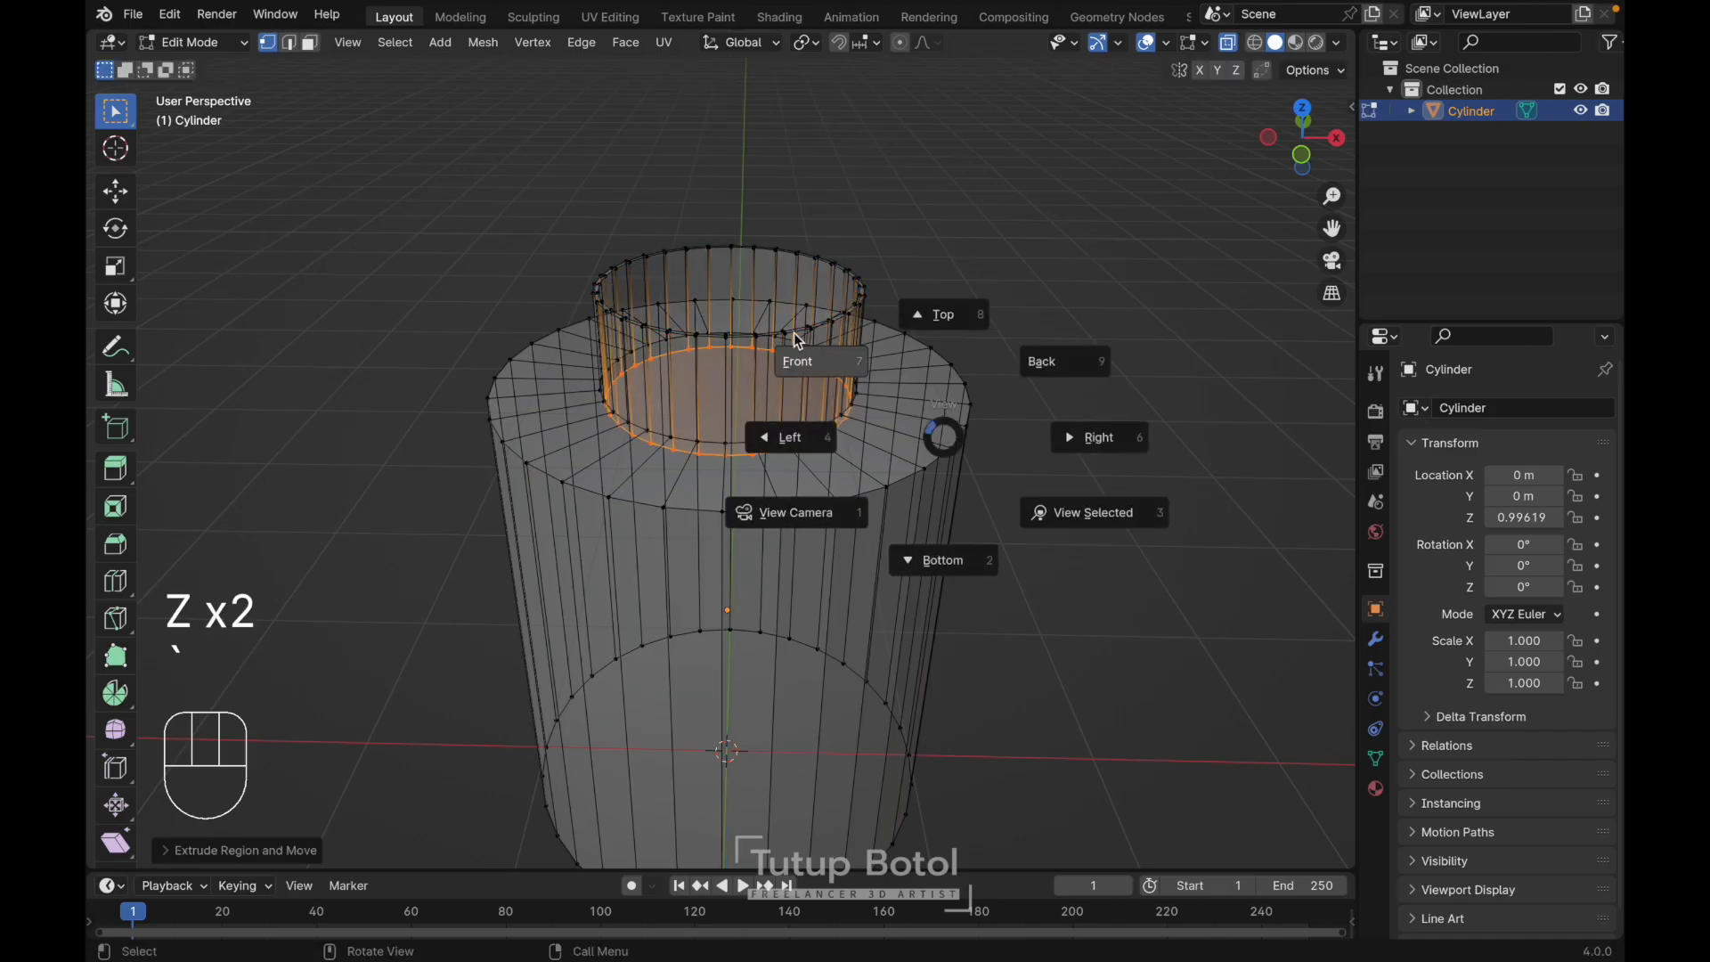
left_click(783, 333)
key("g")
key("z")
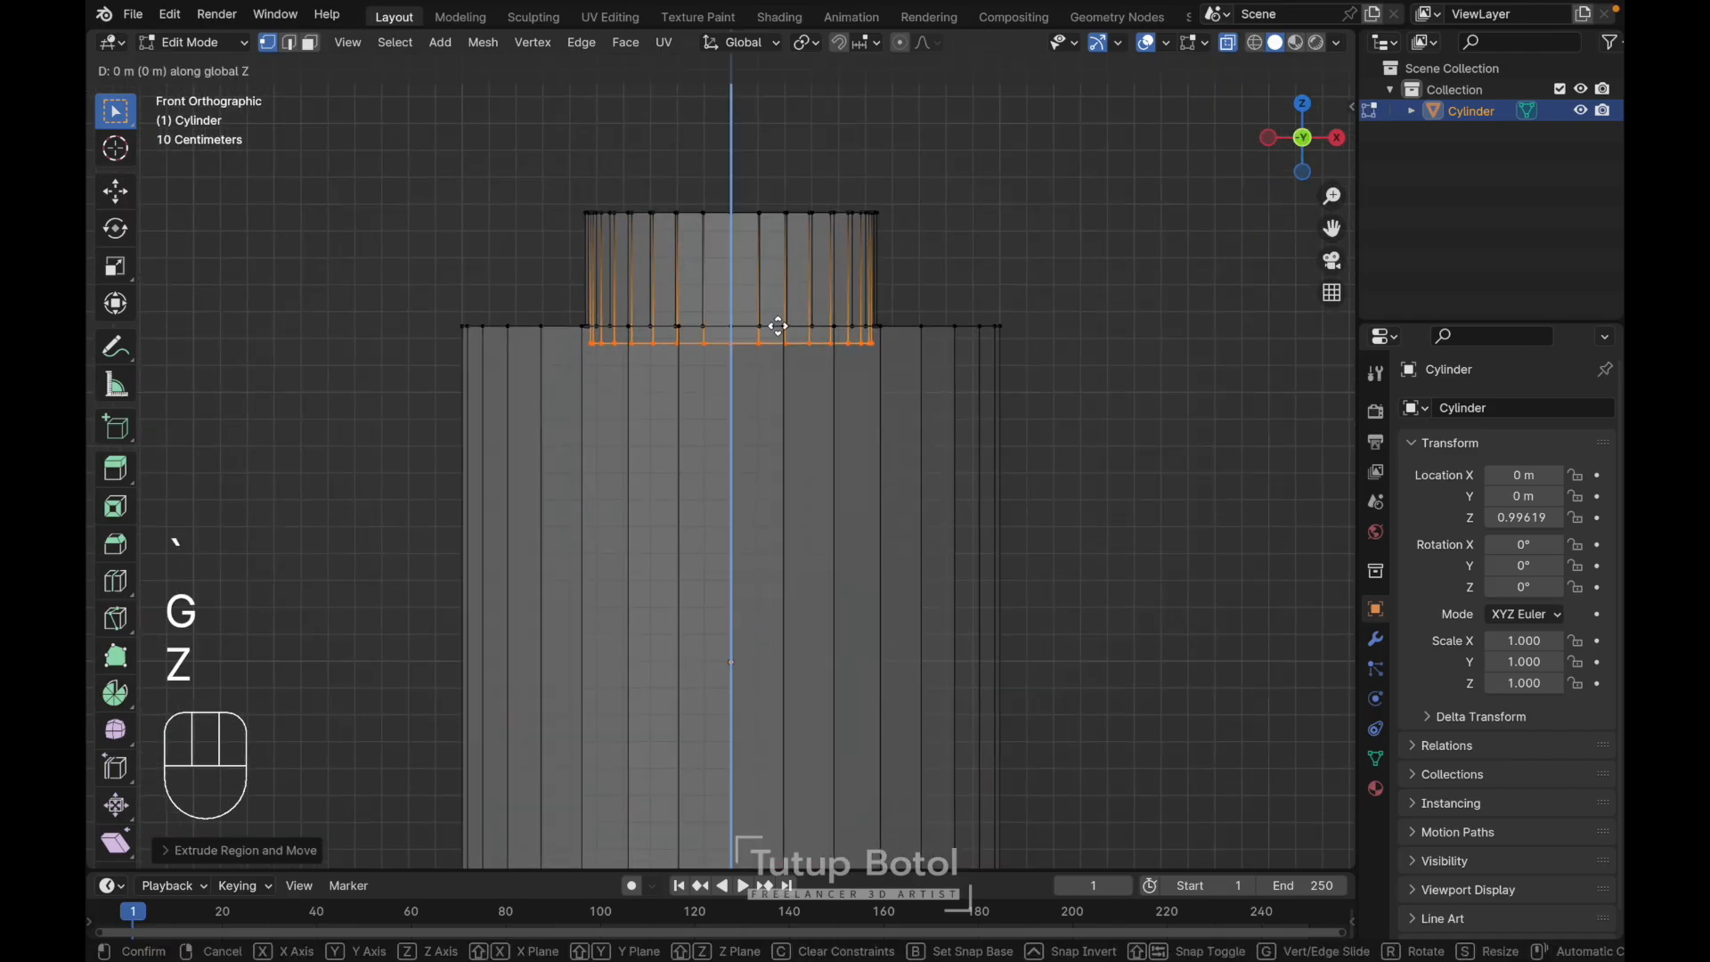
left_click(778, 319)
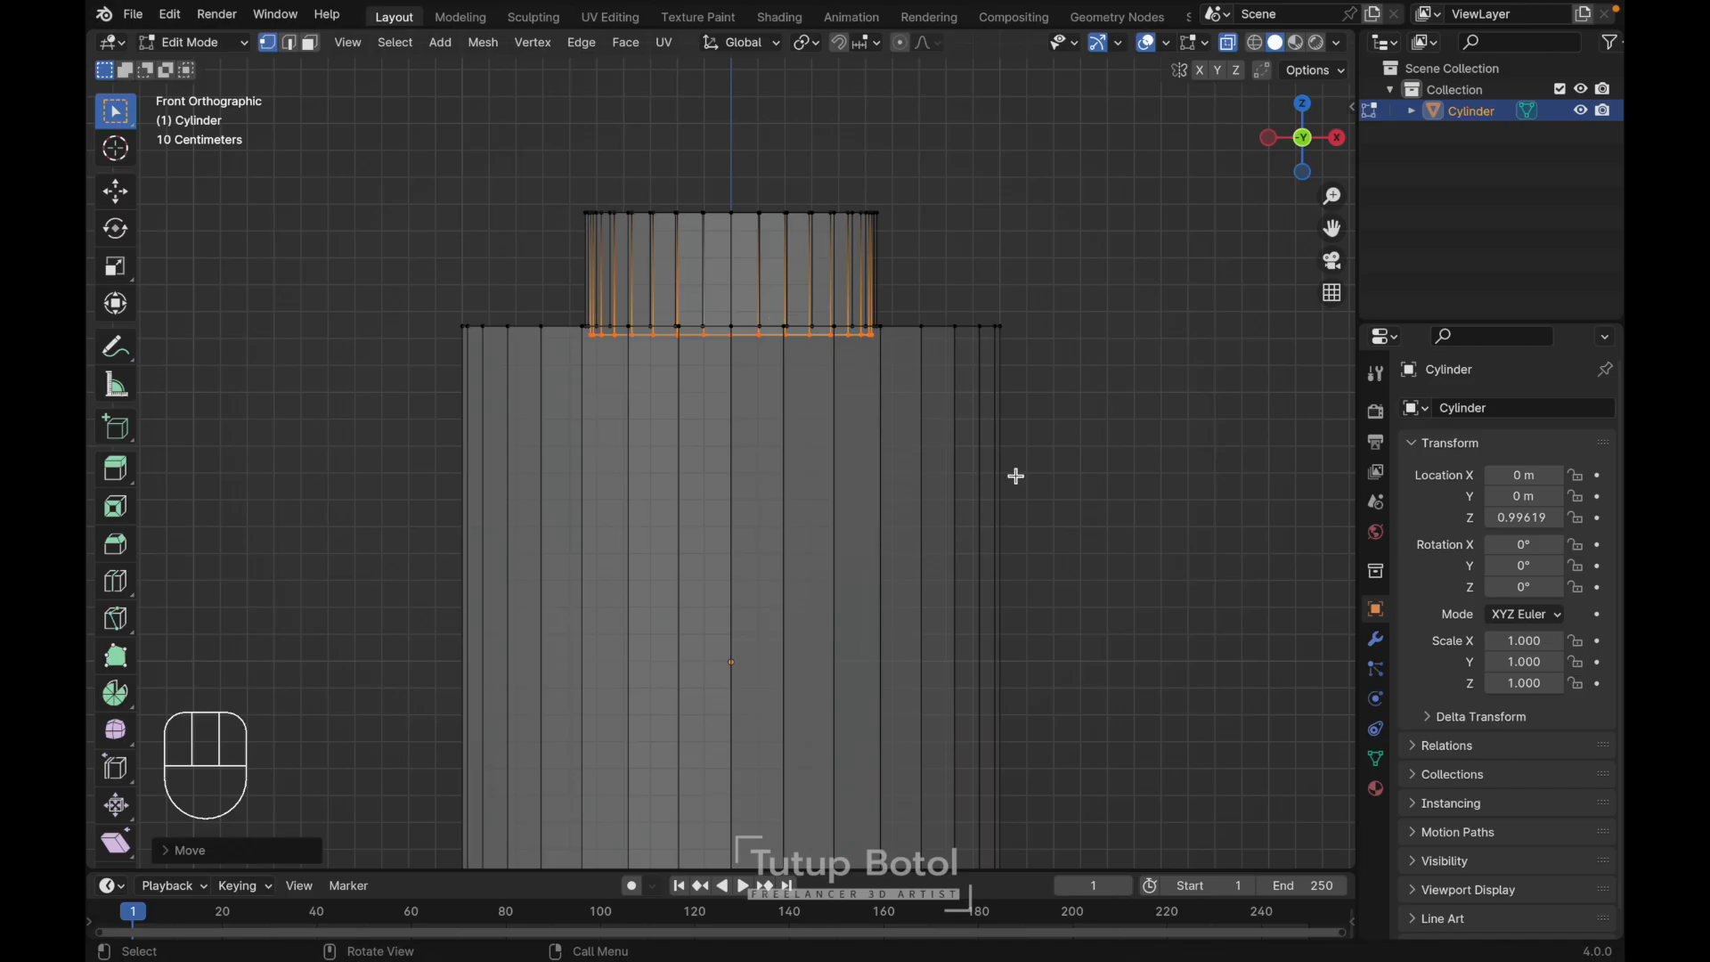
- Extrude the inner ring outward to just inside the body wall and down to just above the base, forming the bottle's inner shell
key("e")
key("s")
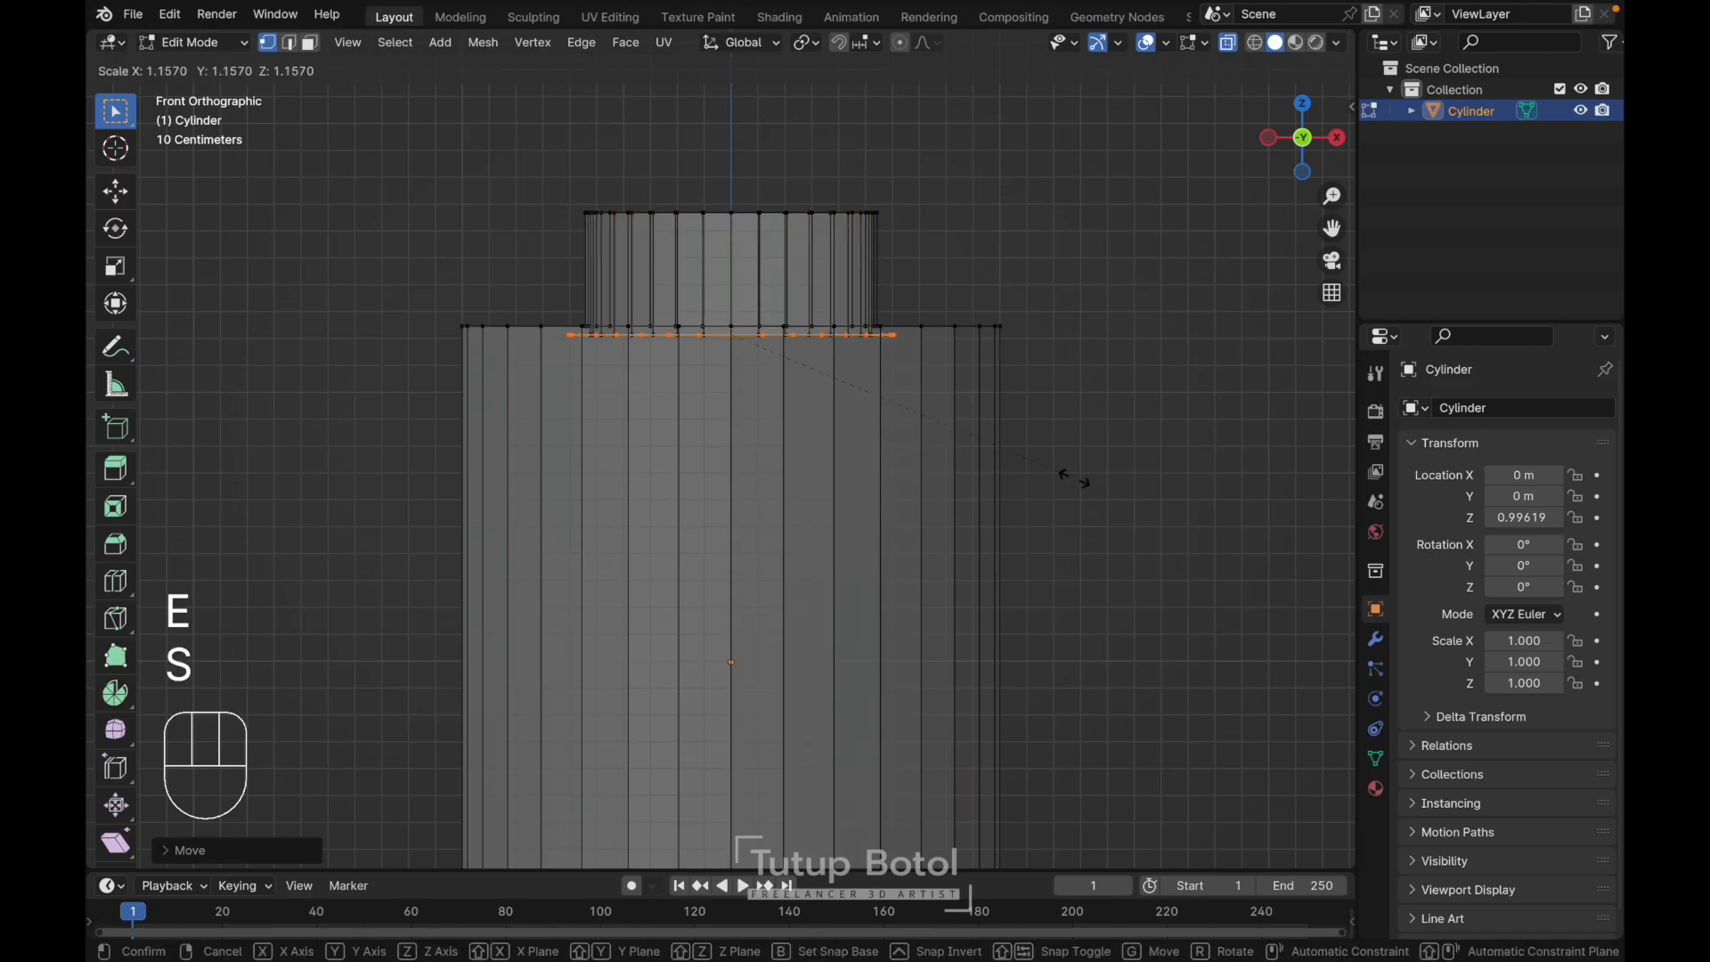
left_click(1275, 485)
middle_click_drag(1010, 503, 1054, 374, "shift")
key("e")
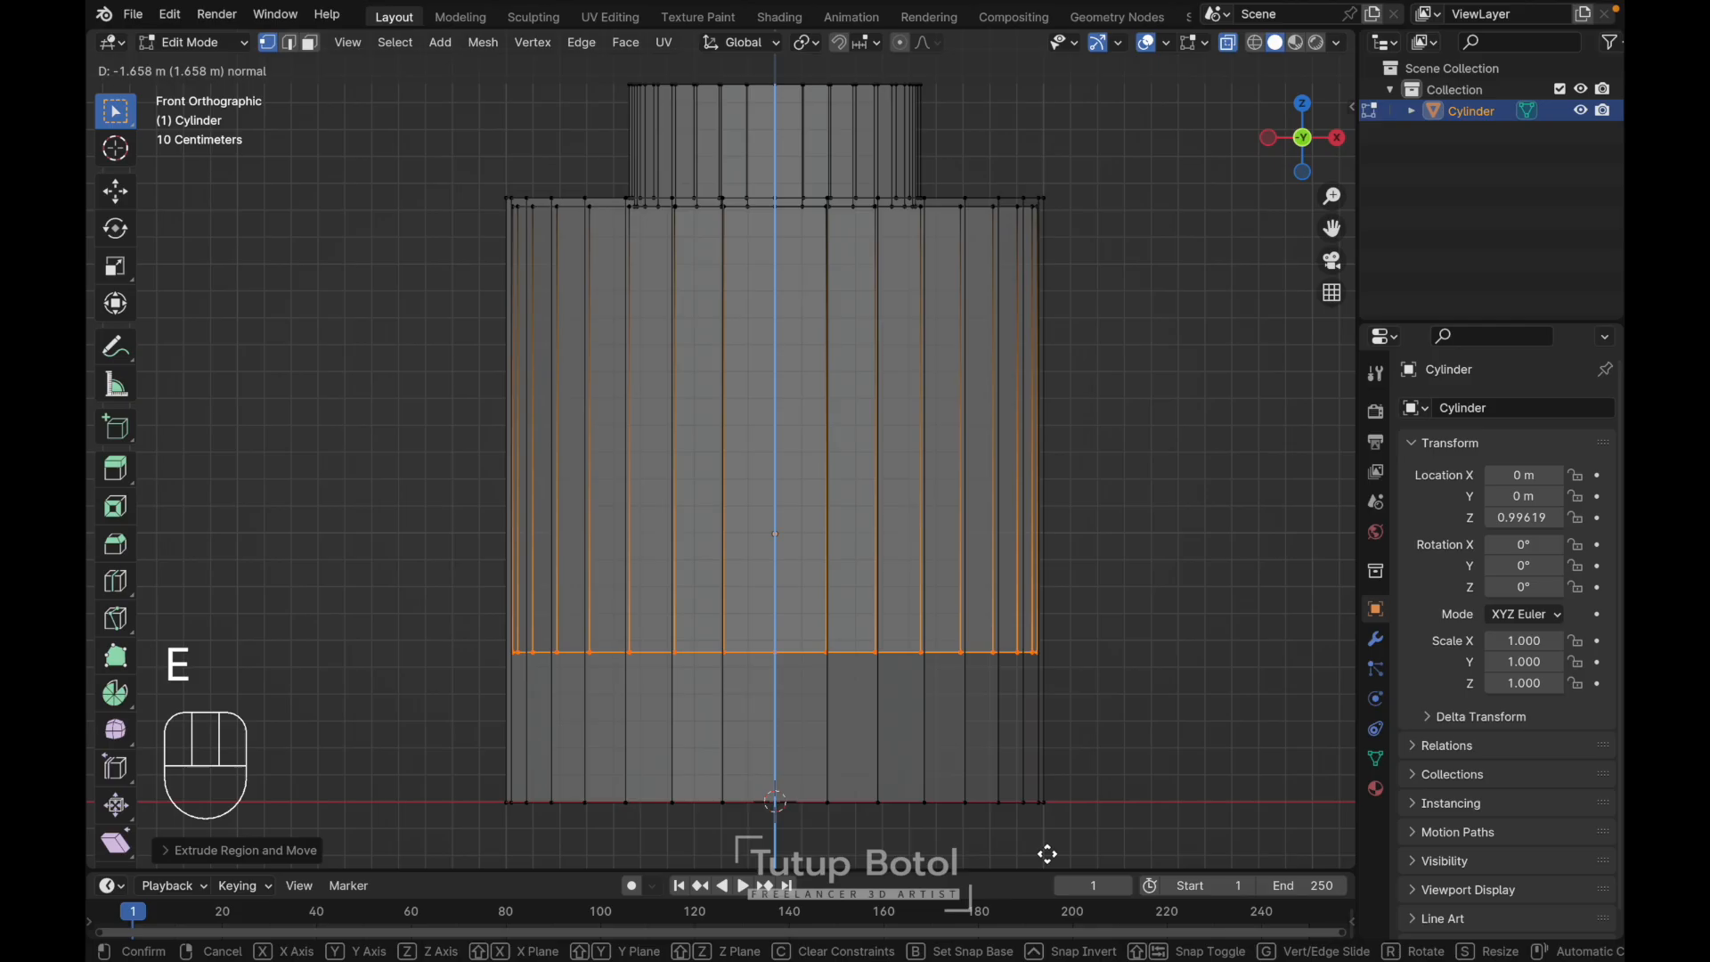
left_click(1060, 127)
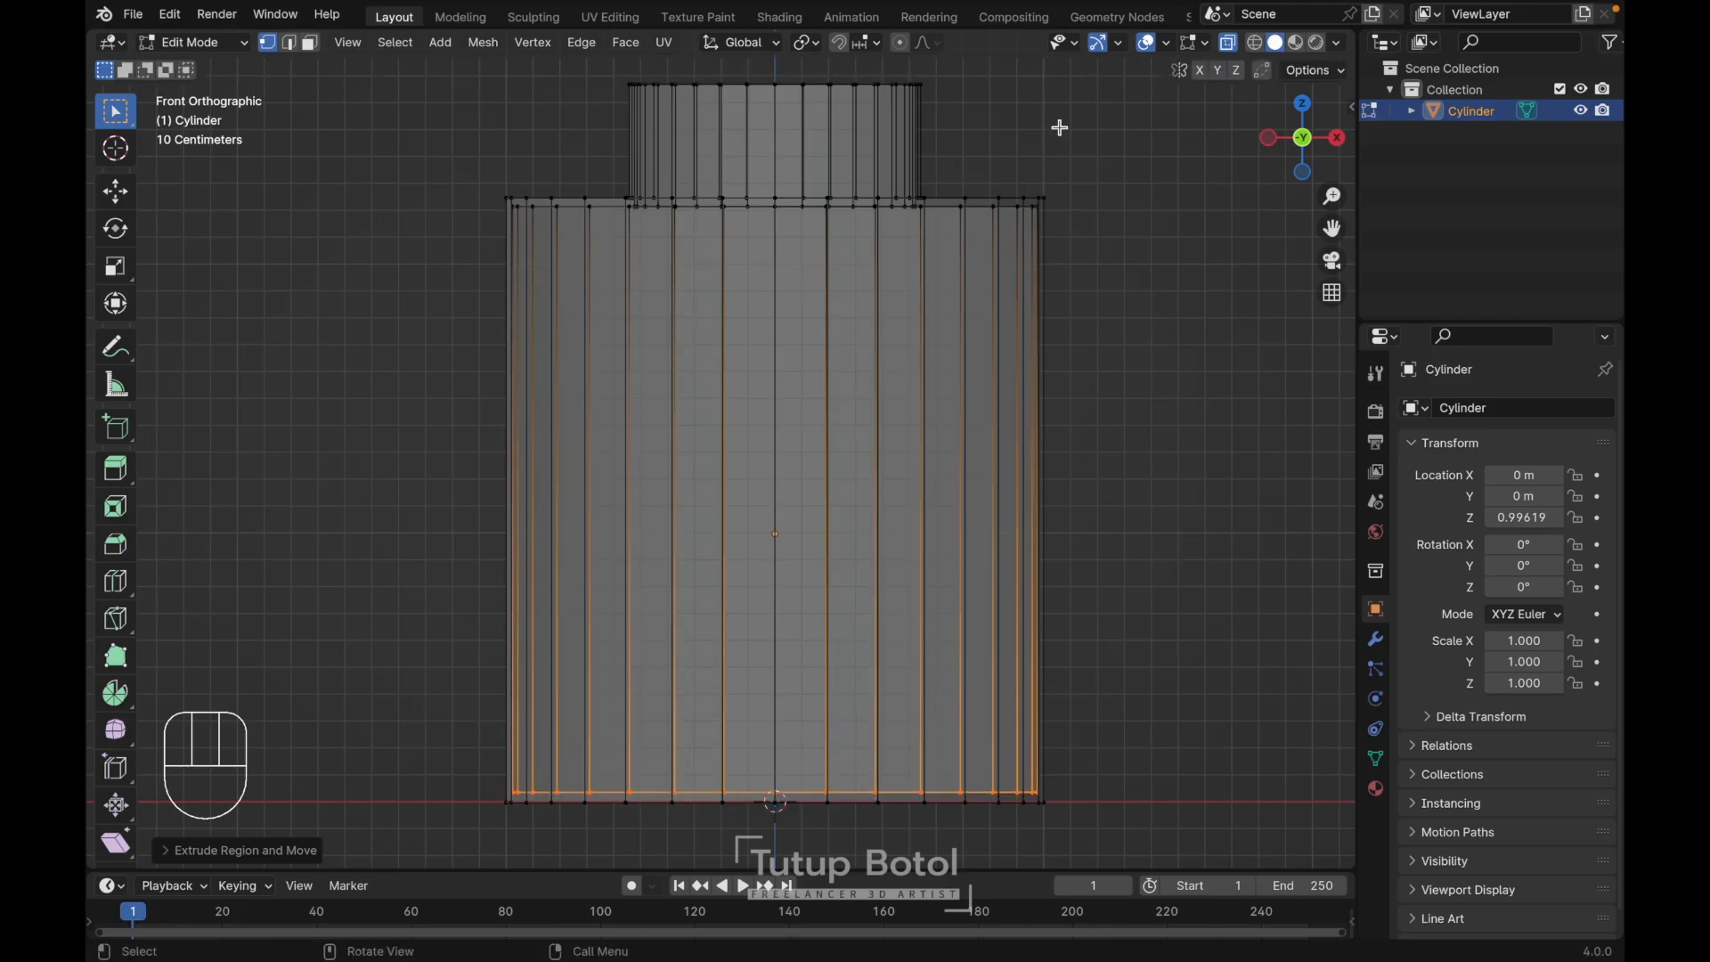
- Bevel the inner and outer bottom edge loops of the bottle together with 5 segments
left_click(814, 803, "alt+shift")
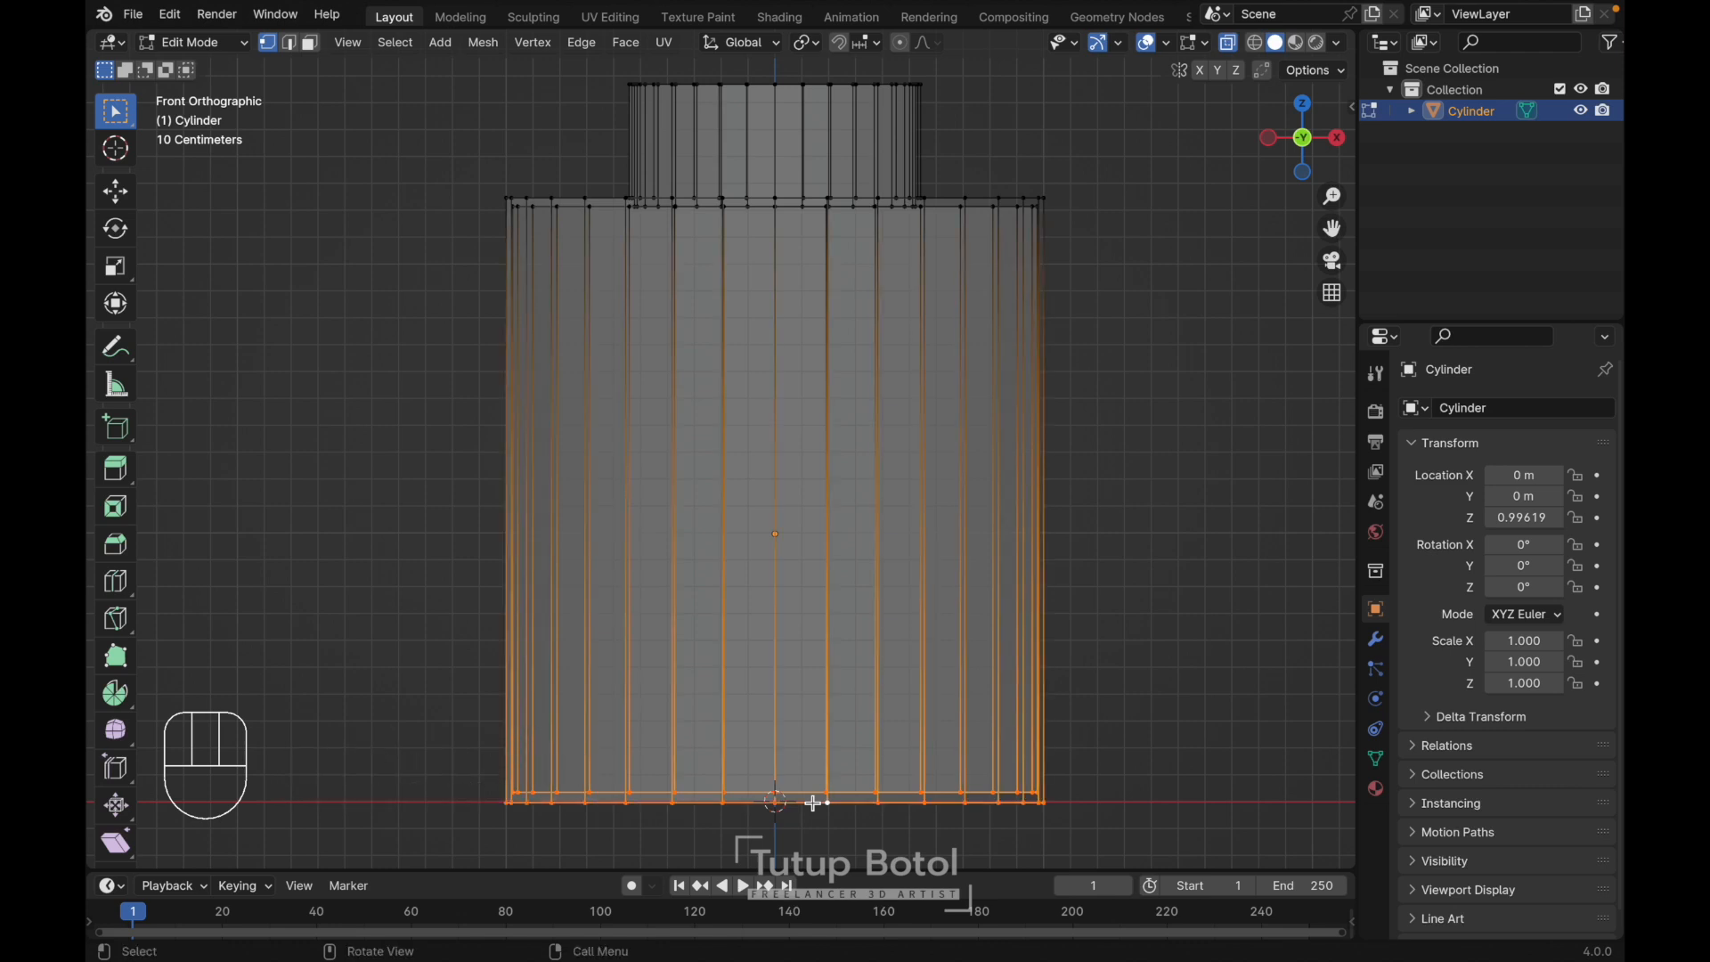
key("ctrl+b")
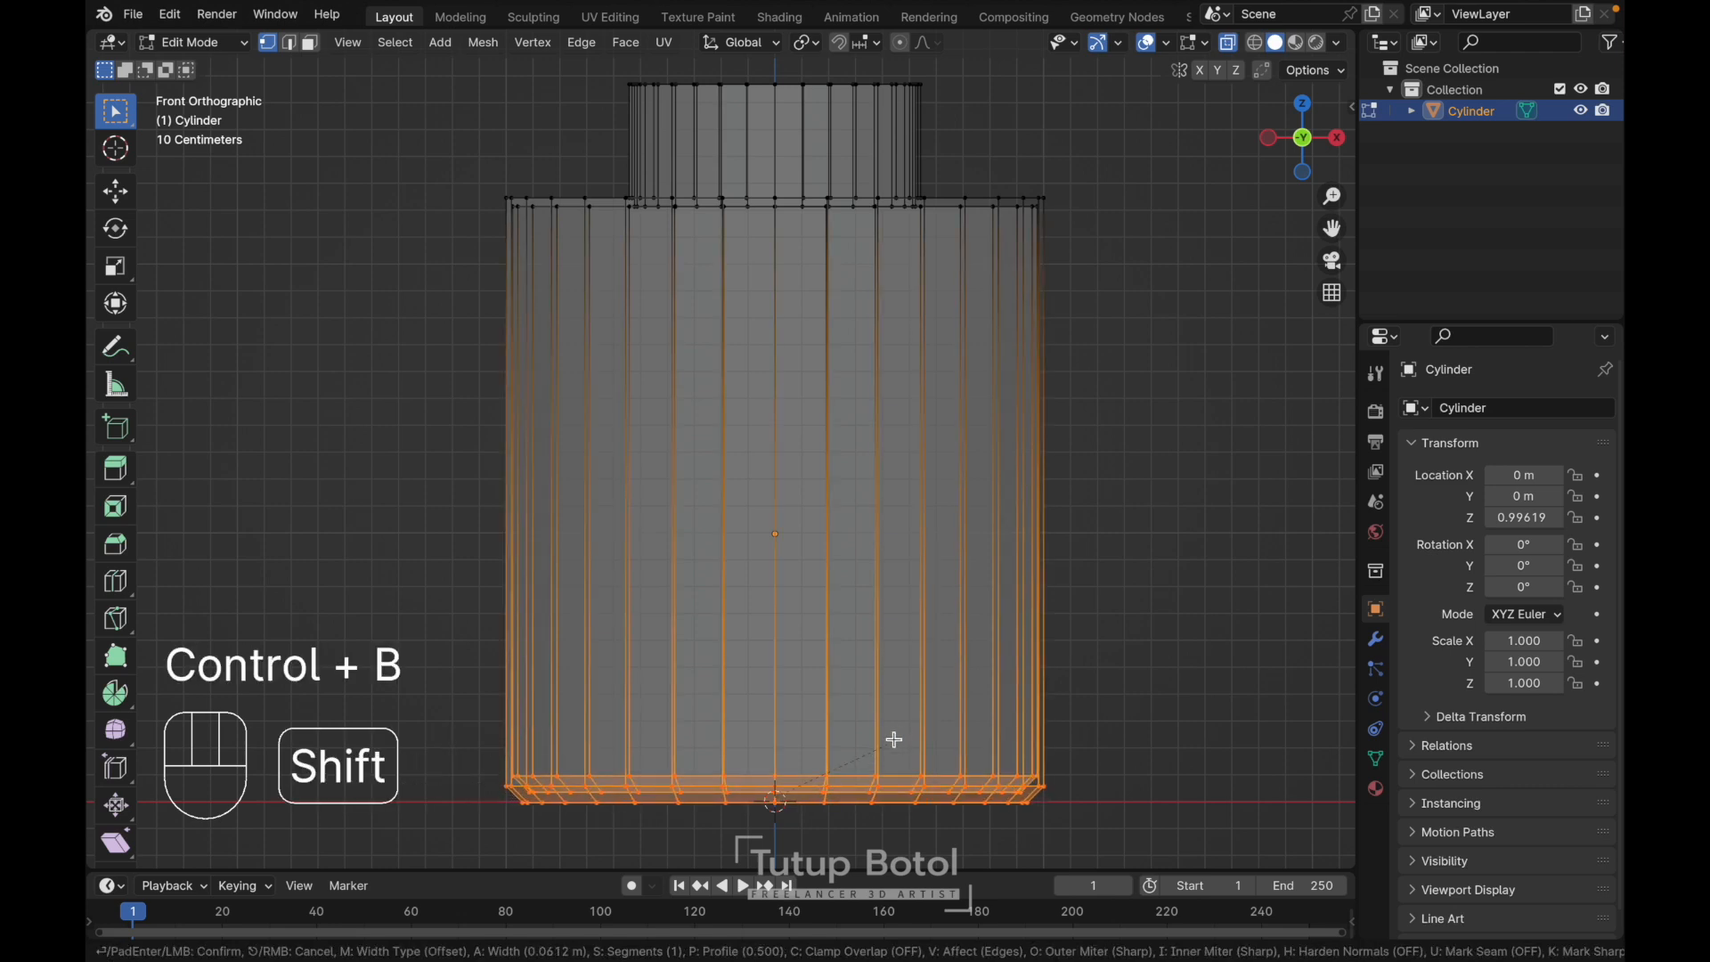
scroll(936, 699, "up", 4)
left_click(981, 639)
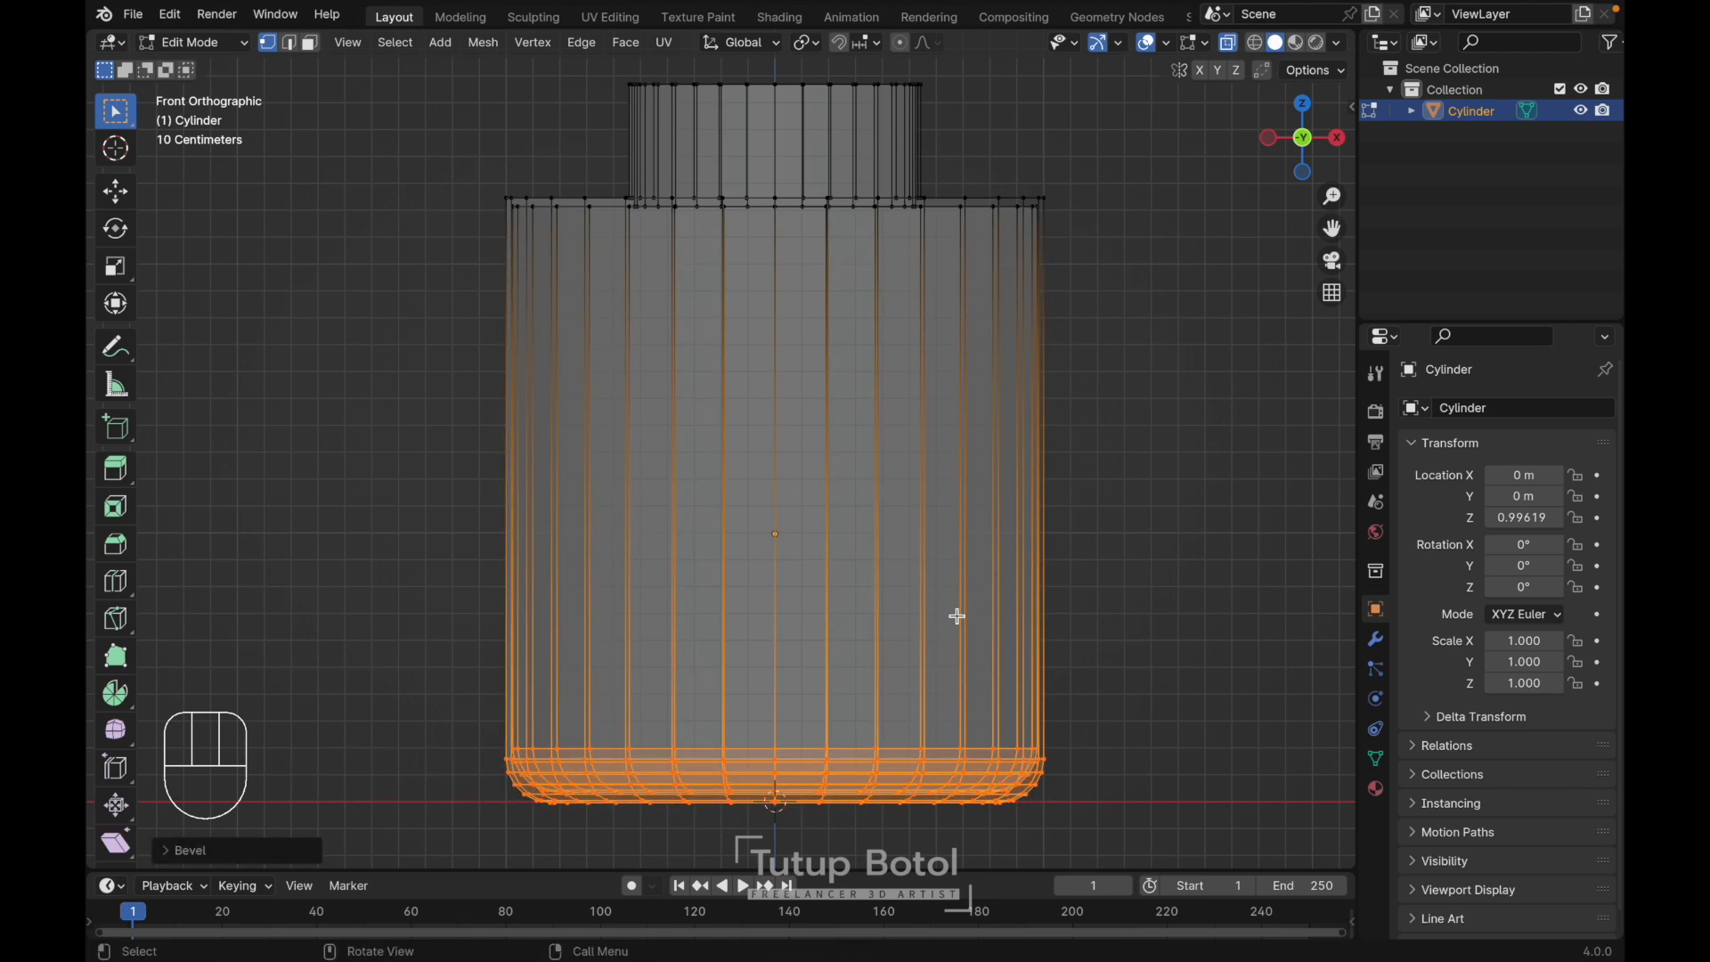
- Bevel the inner and outer shoulder edge loops together with 5 segments to round the bottle's shoulder
key("alt+a")
left_click(989, 197, "alt")
left_click(986, 203, "alt+shift")
key("ctrl+b")
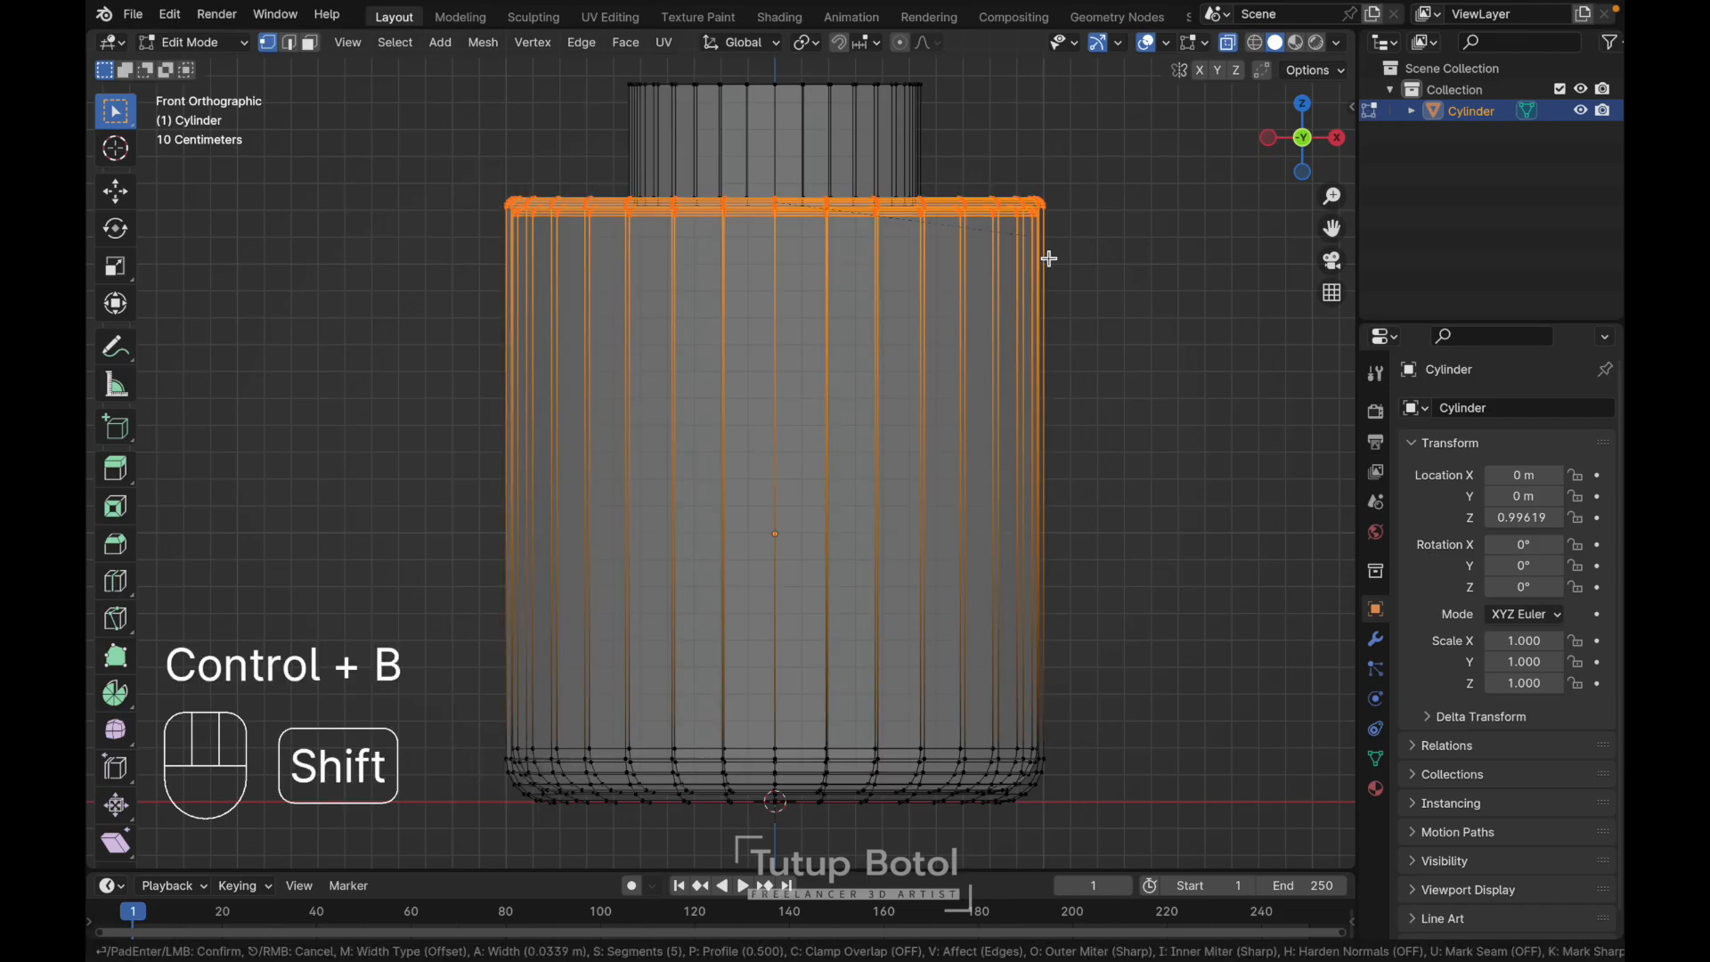
left_click(1210, 464)
- Select all sharp edges around the bottle's neck and give them a narrow bevel
middle_click_drag(1210, 464, 822, 281)
key("2")
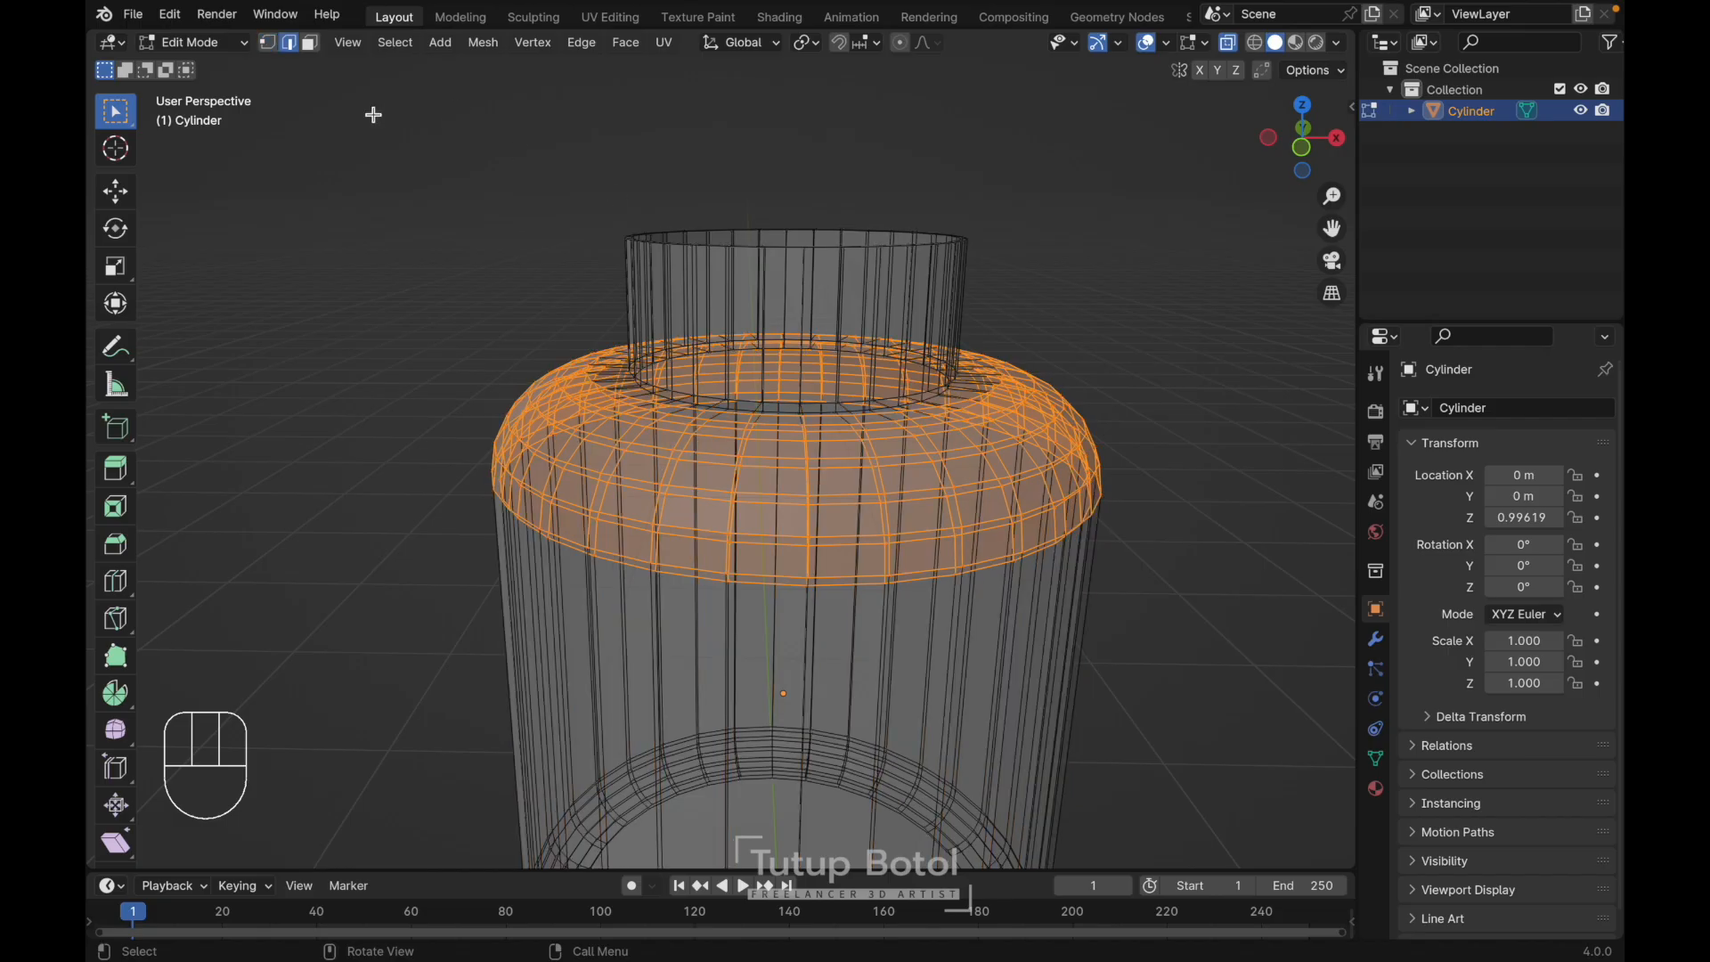
left_click(374, 115)
left_click(394, 42)
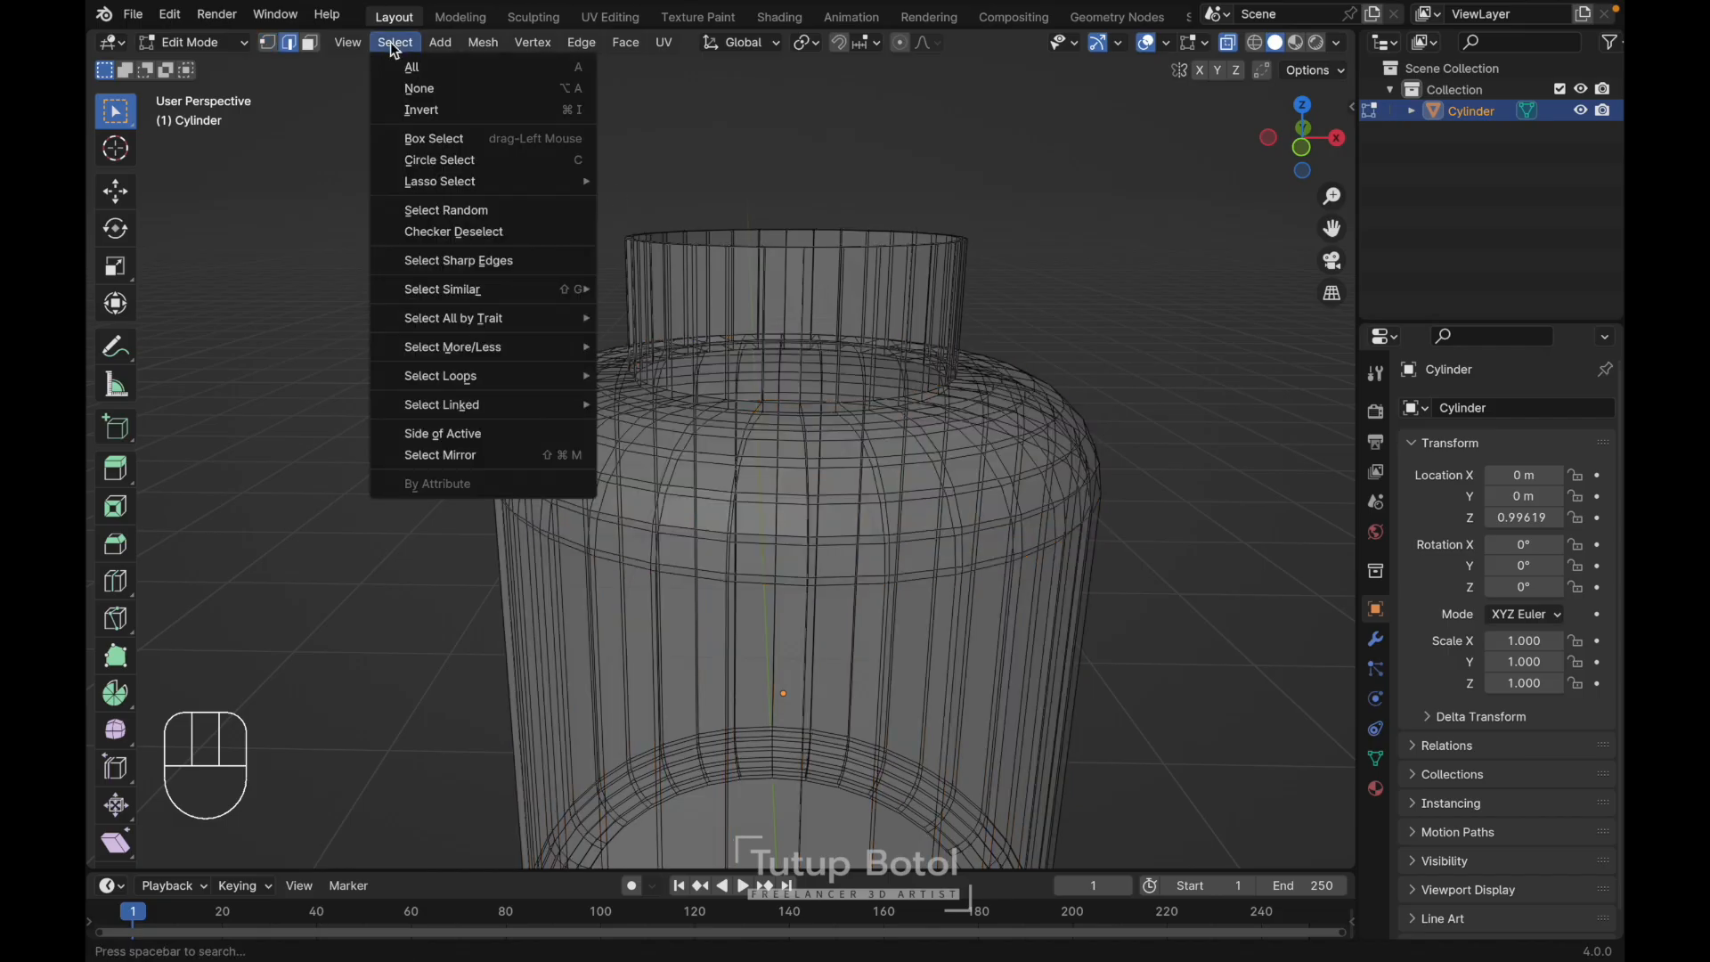
left_click(470, 261)
key("ctrl+b")
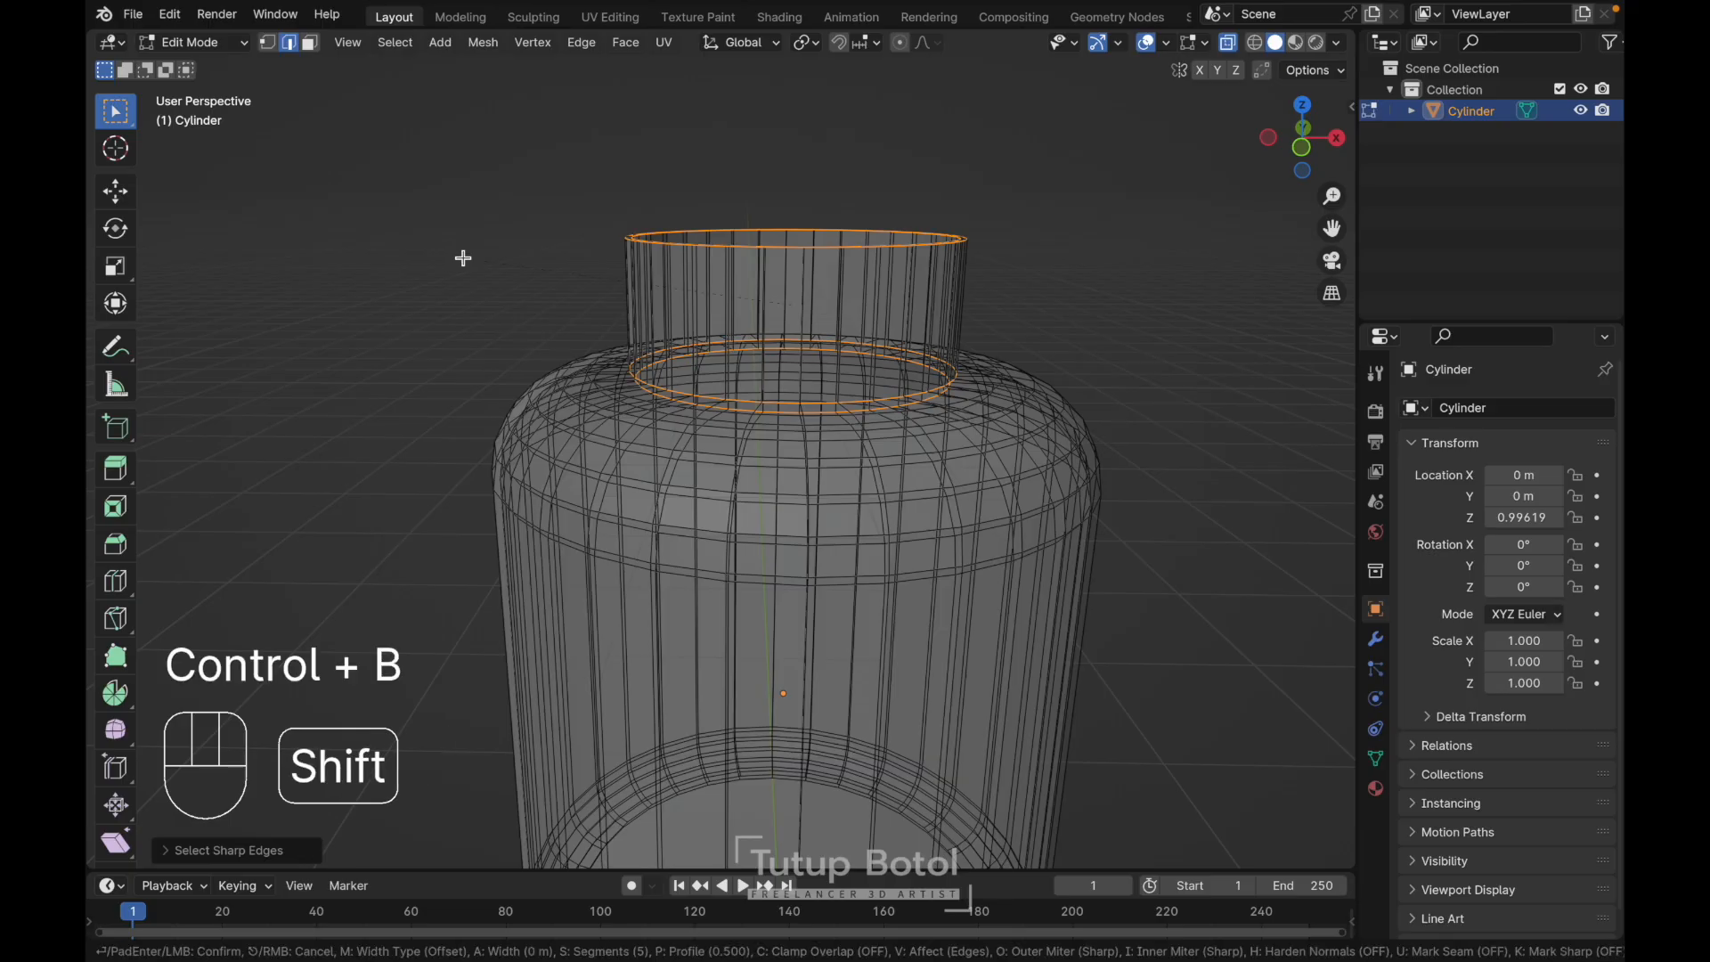
left_click(452, 260)
scroll(458, 256, "up", 5)
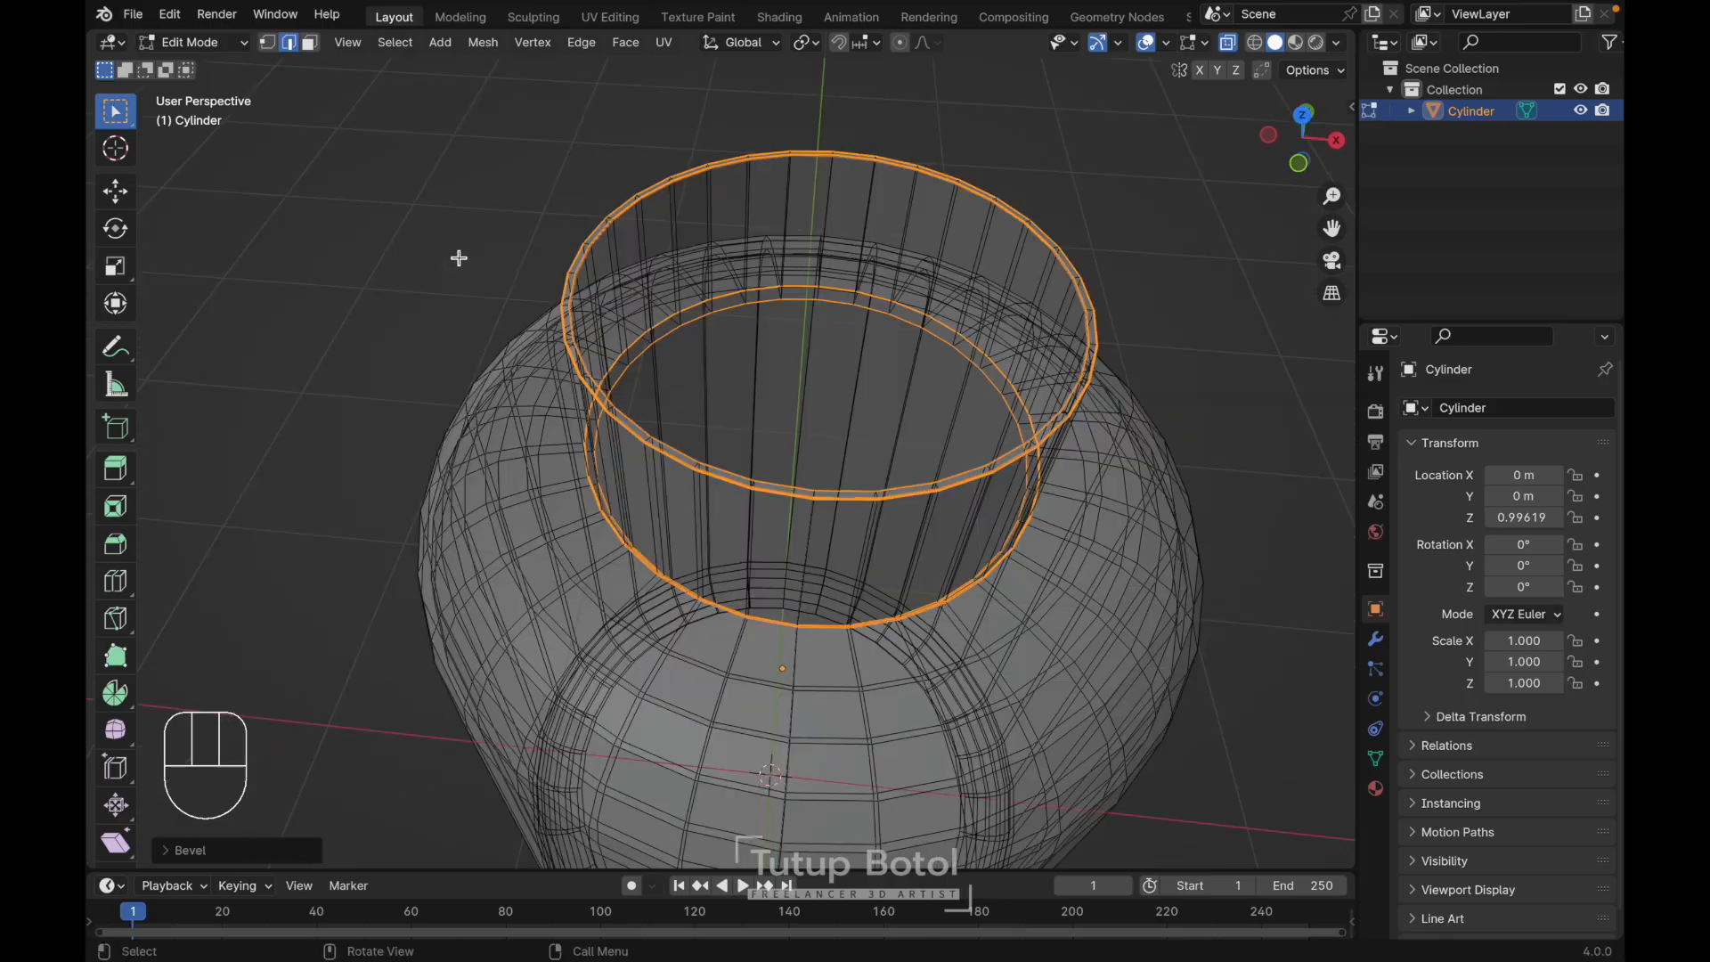
scroll(457, 257, "up", 3)
- Return to Object Mode in front view and add a mesh circle with 96 vertices
key("grave")
key("Tab")
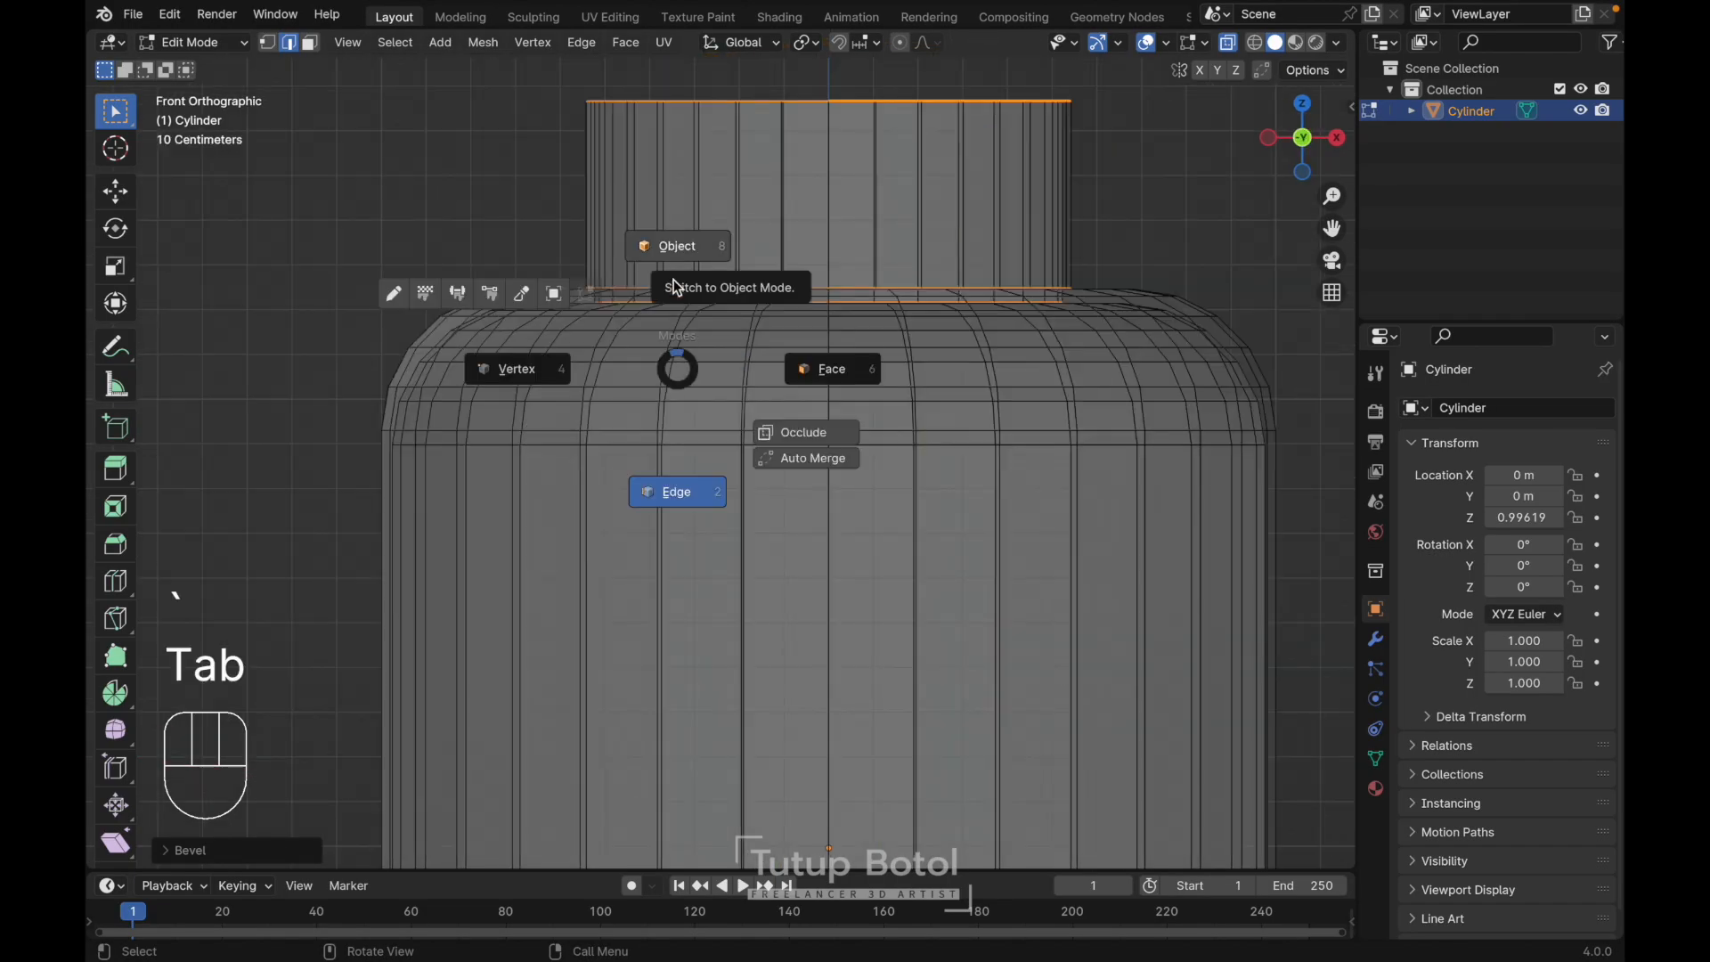
left_click(677, 287)
scroll(676, 286, "down", 6)
key("shift+a")
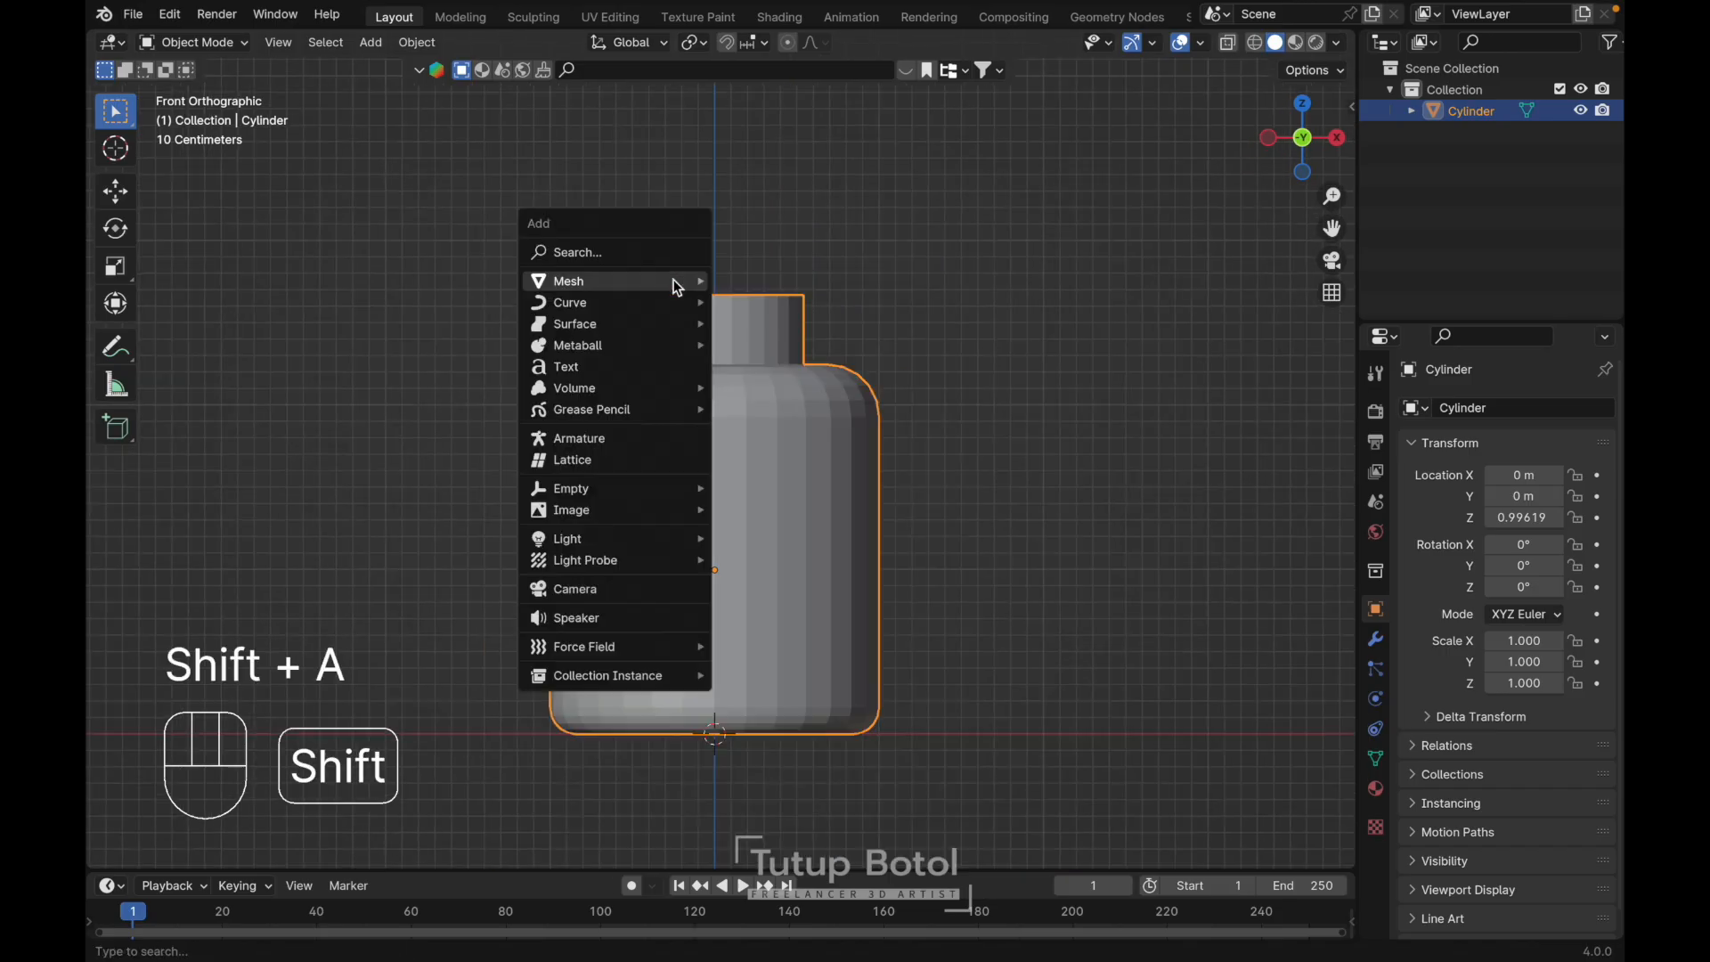
left_click(748, 344)
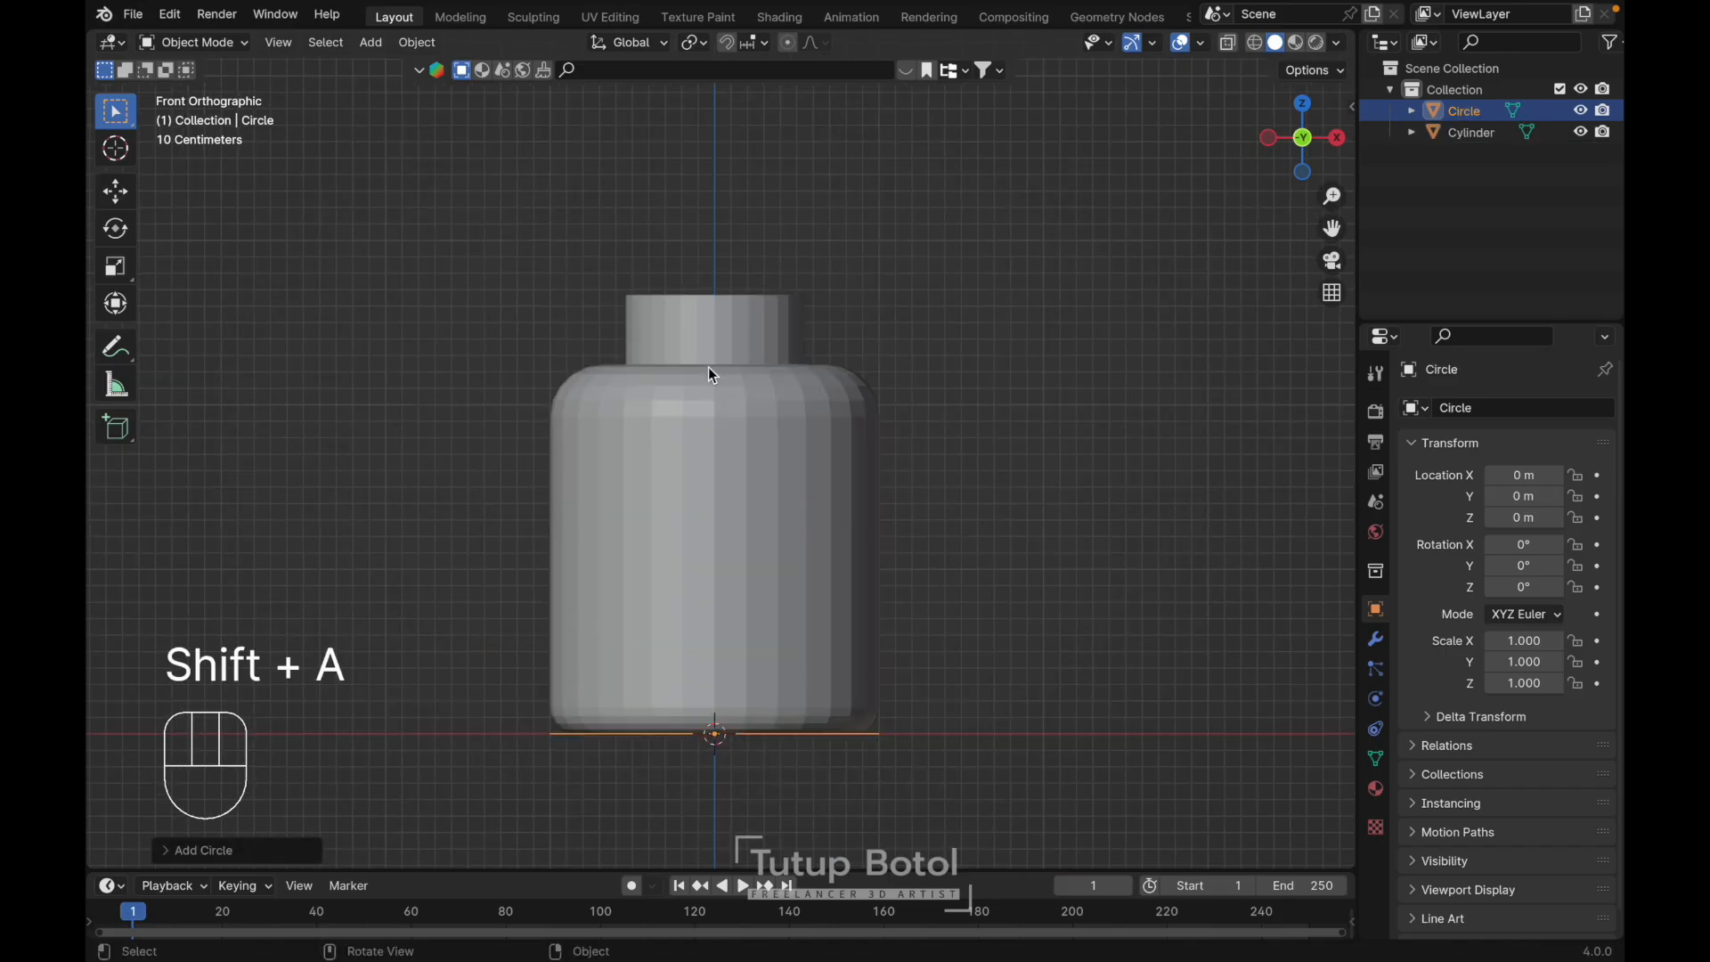
left_click(205, 850)
left_click(387, 618)
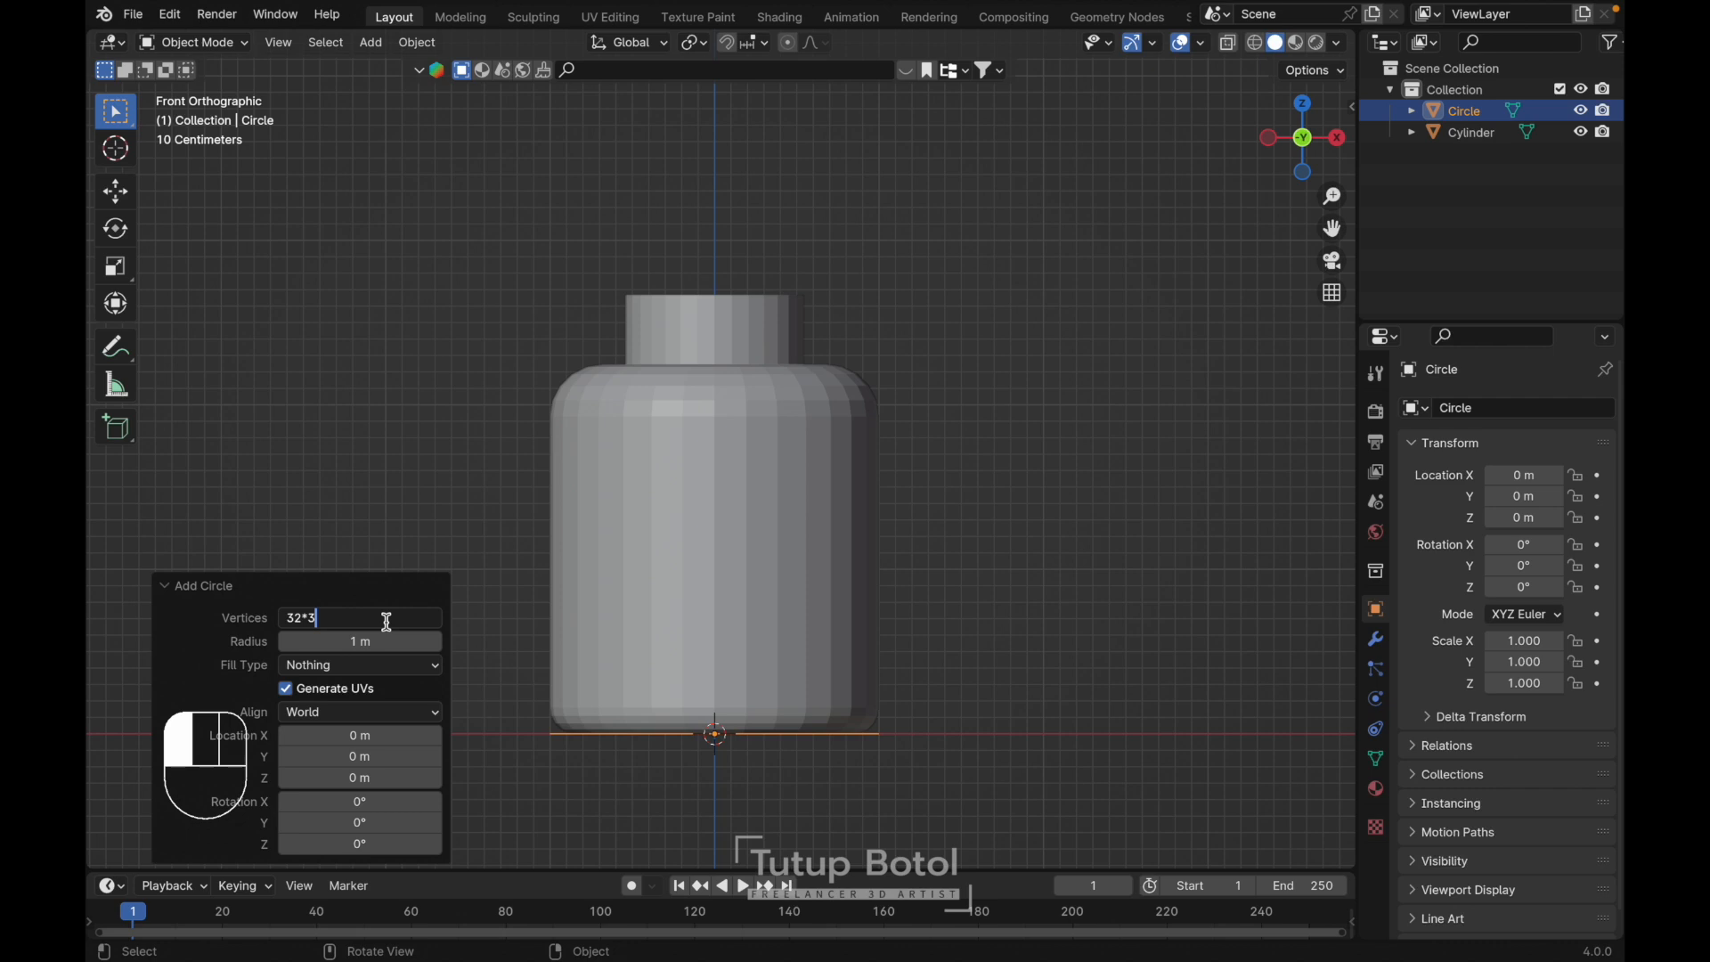
type("*3")
key("Return")
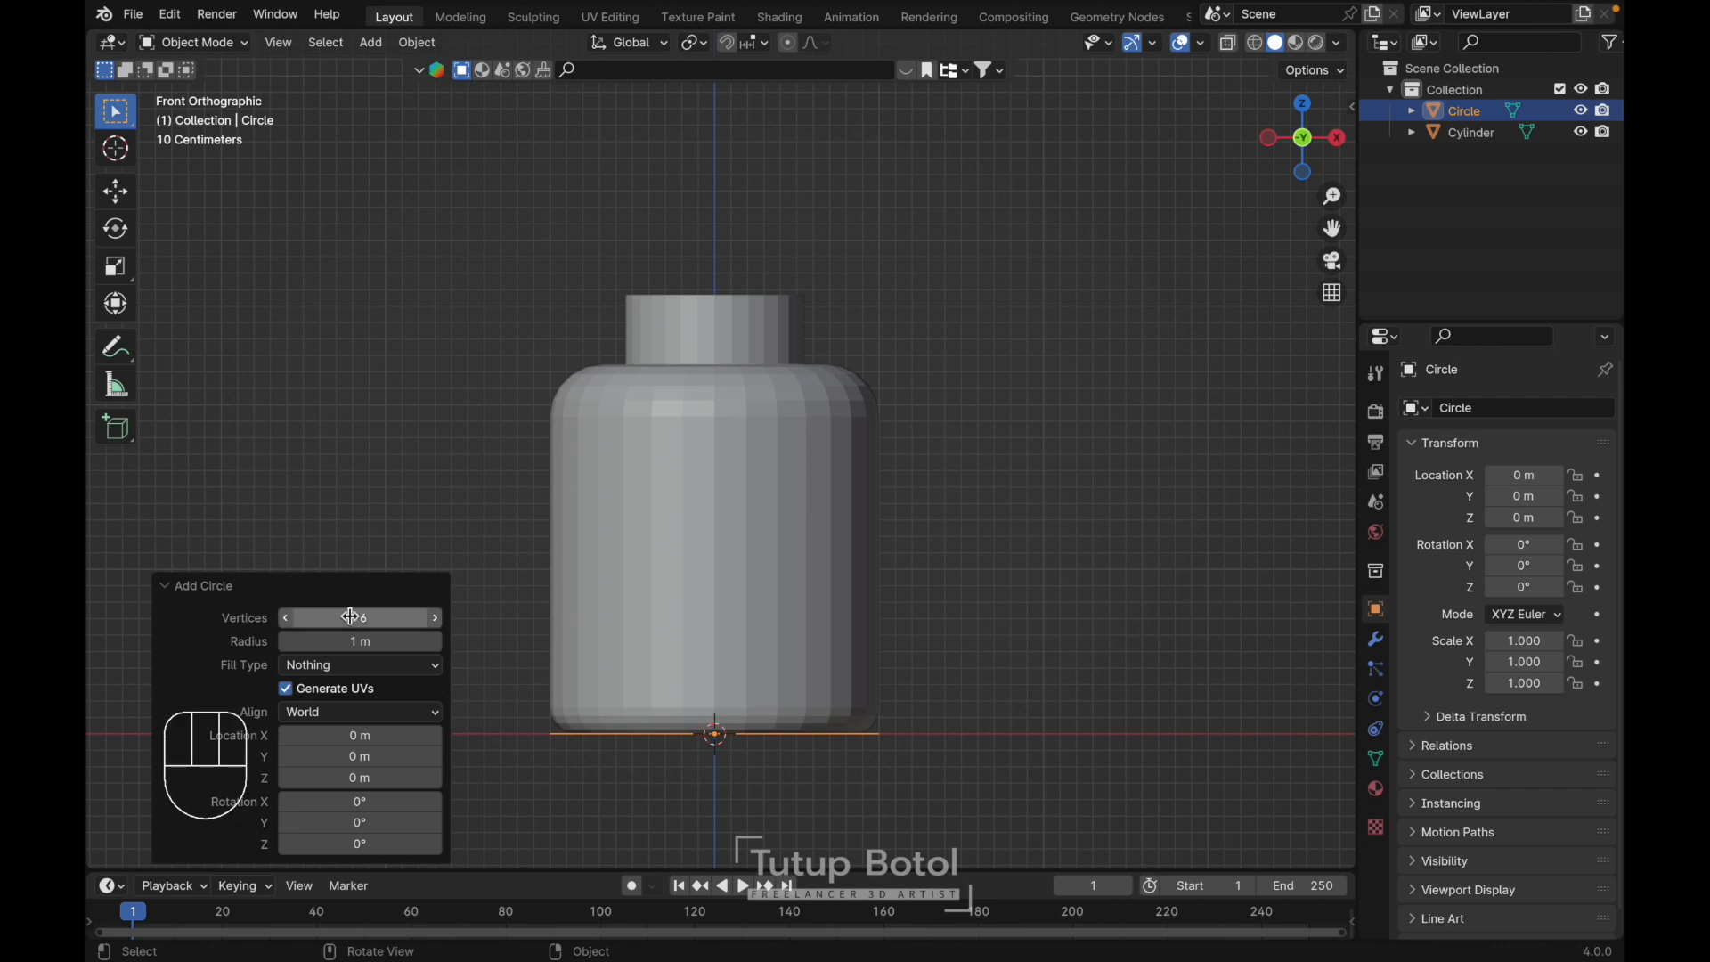
- Raise the circle along Z to about 2.26 m at the neck's base and scale its mesh to about 0.655
key("g")
key("z")
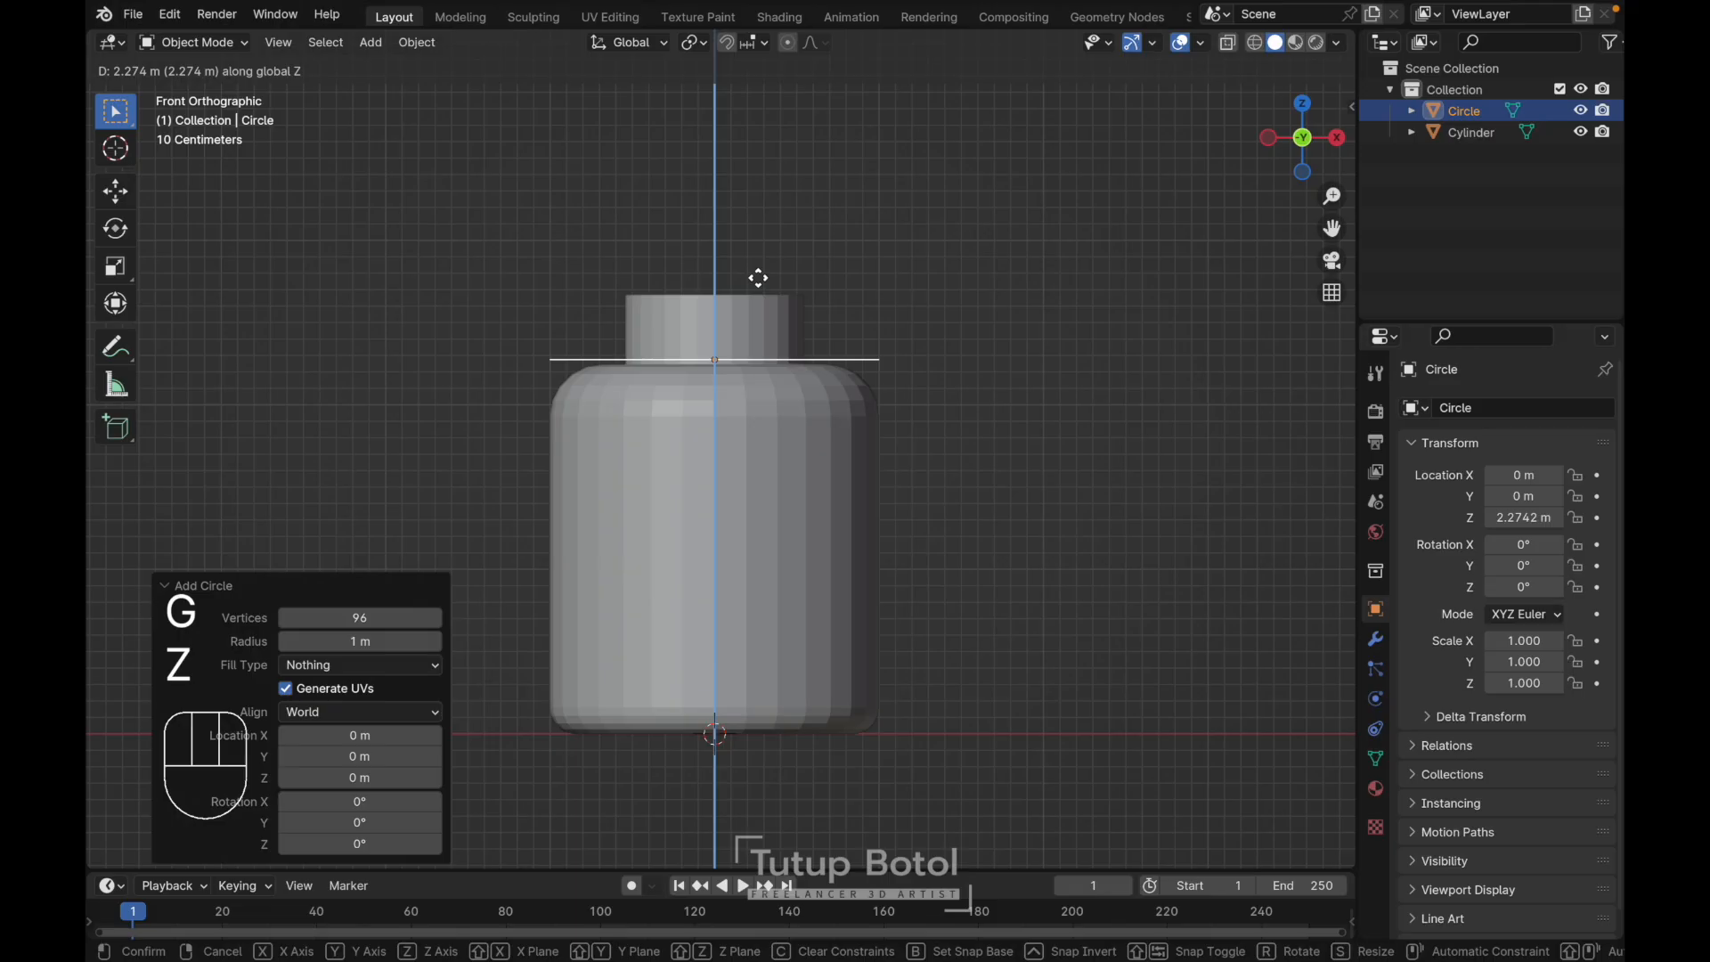
left_click(760, 281)
key("Tab")
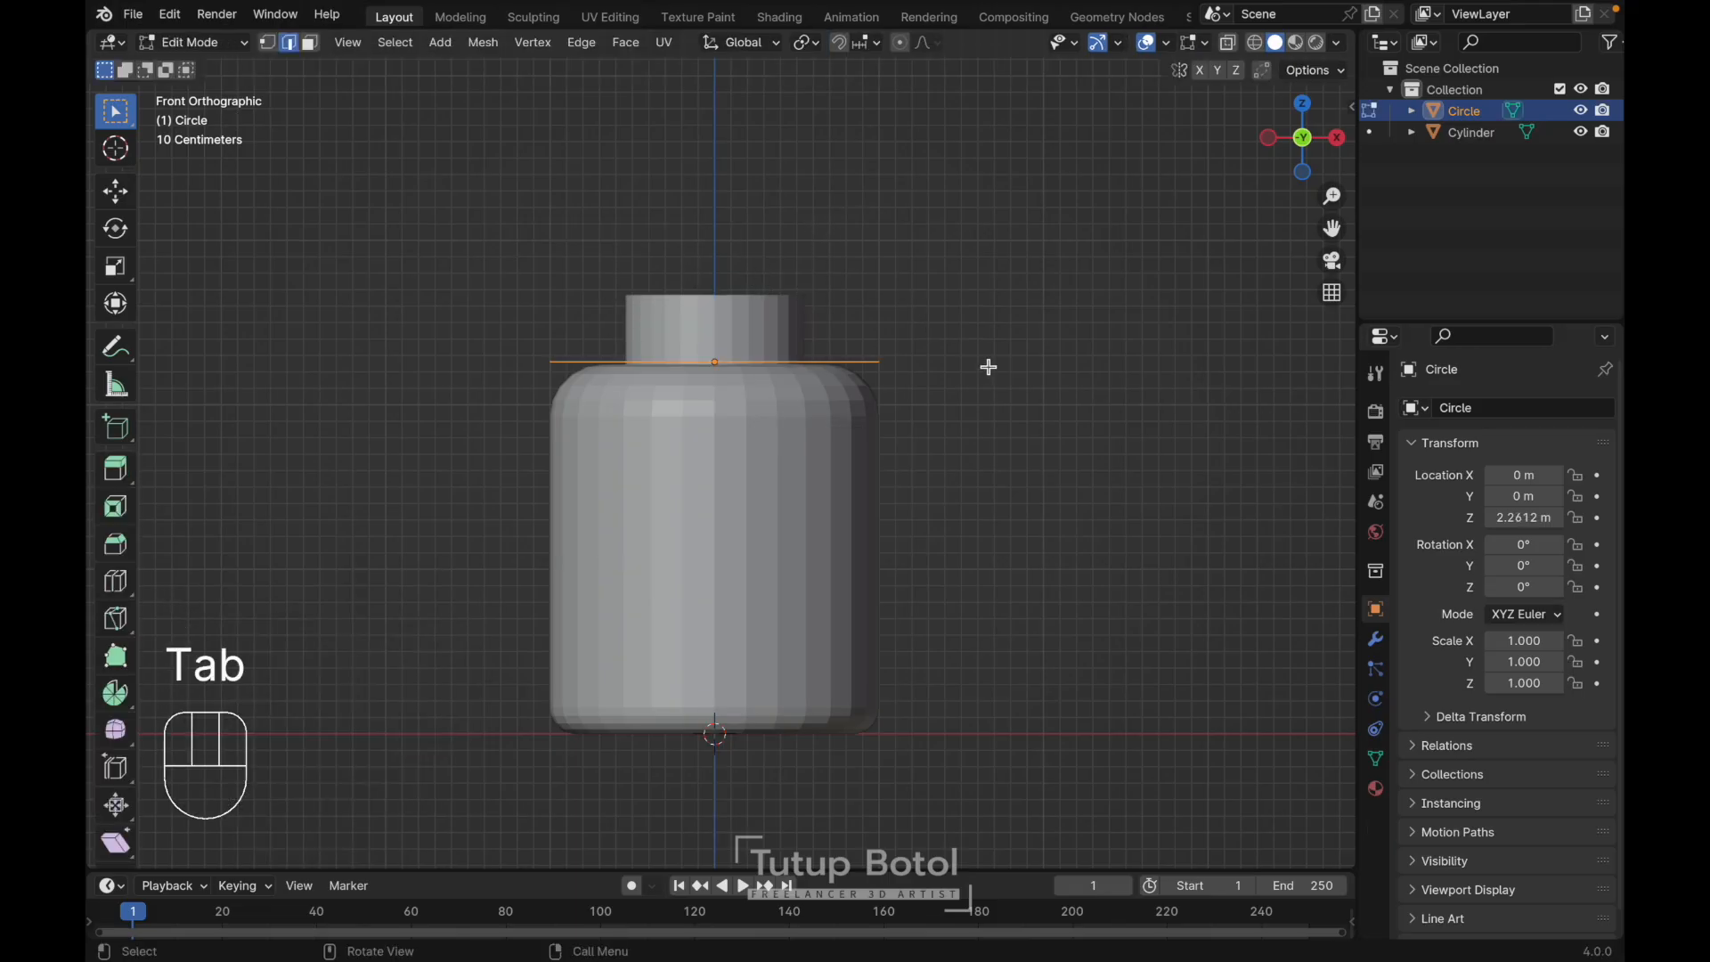
key("s")
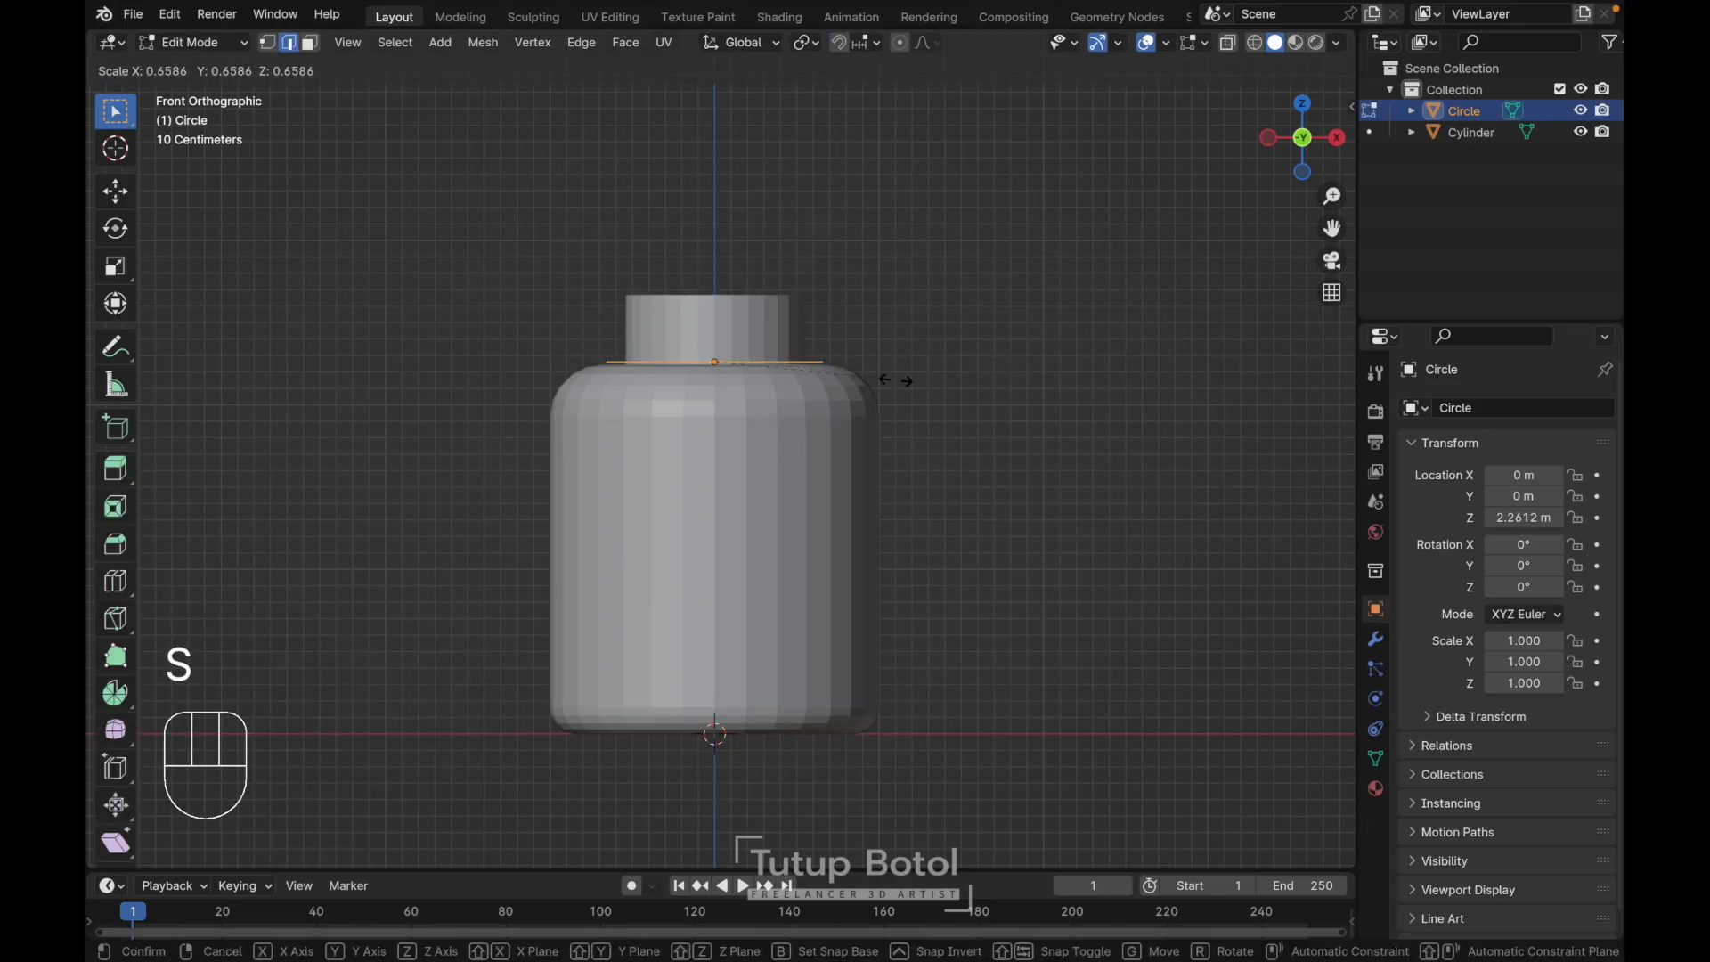
left_click(895, 381)
- Extrude the circle upward along Z by about 0.48 m to form the cap's side wall
key("e")
key("z")
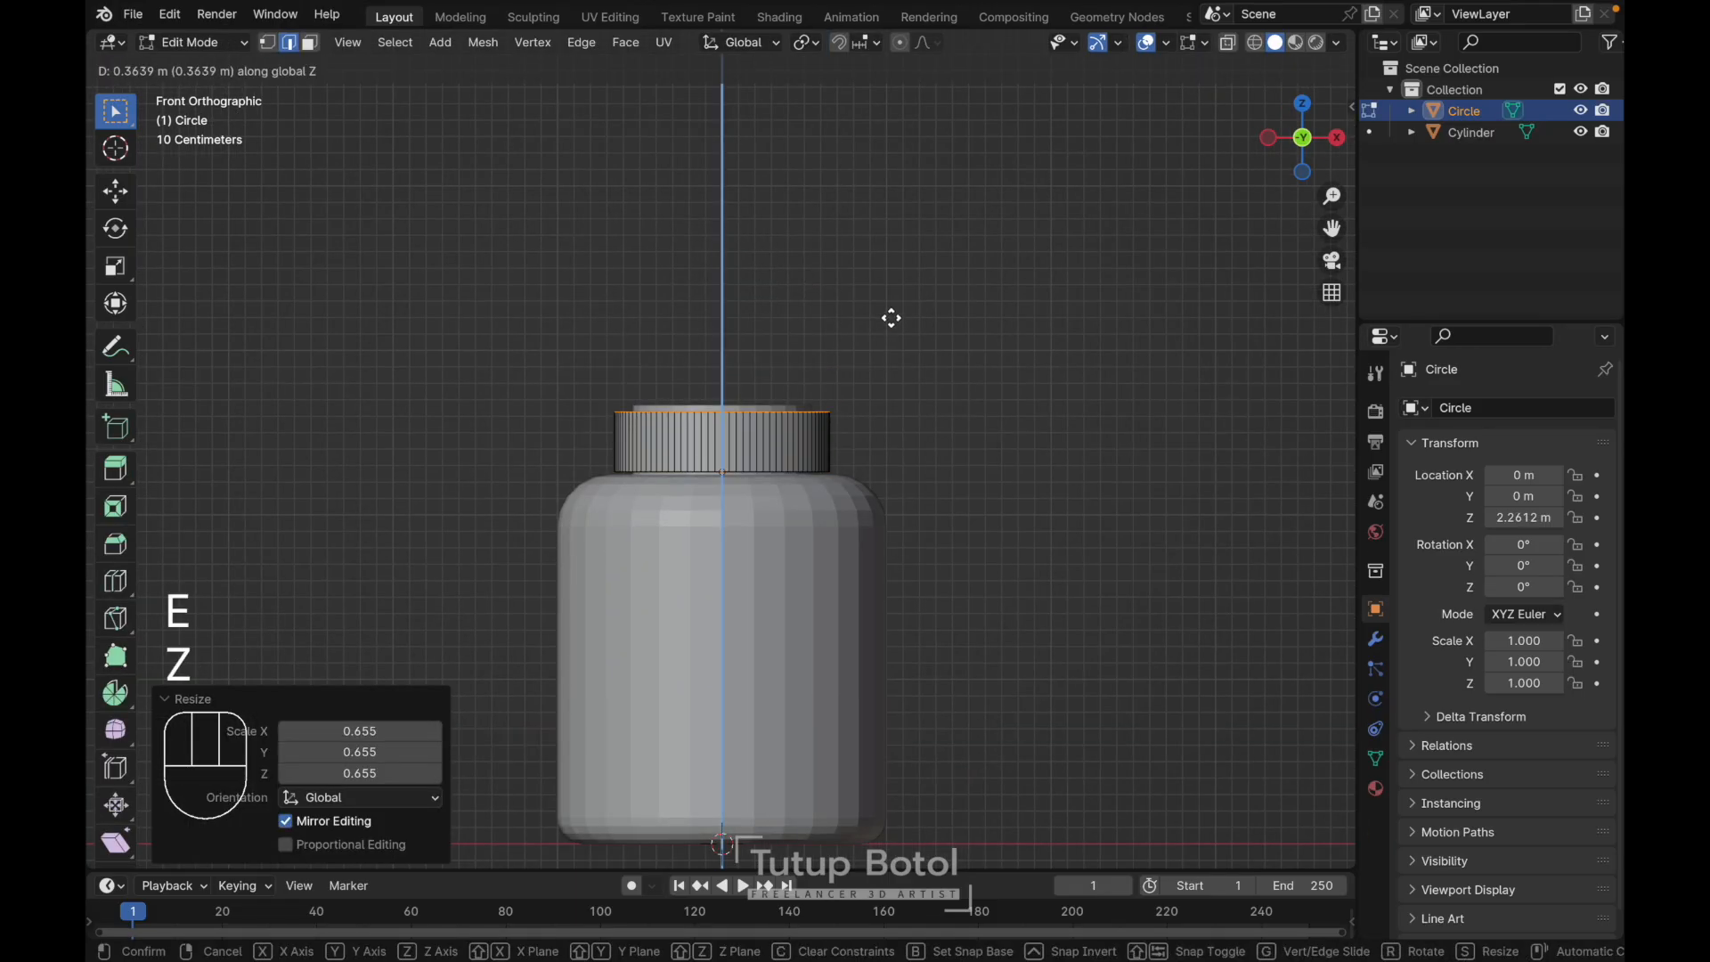
key("g")
key("Escape")
scroll(806, 428, "up", 2)
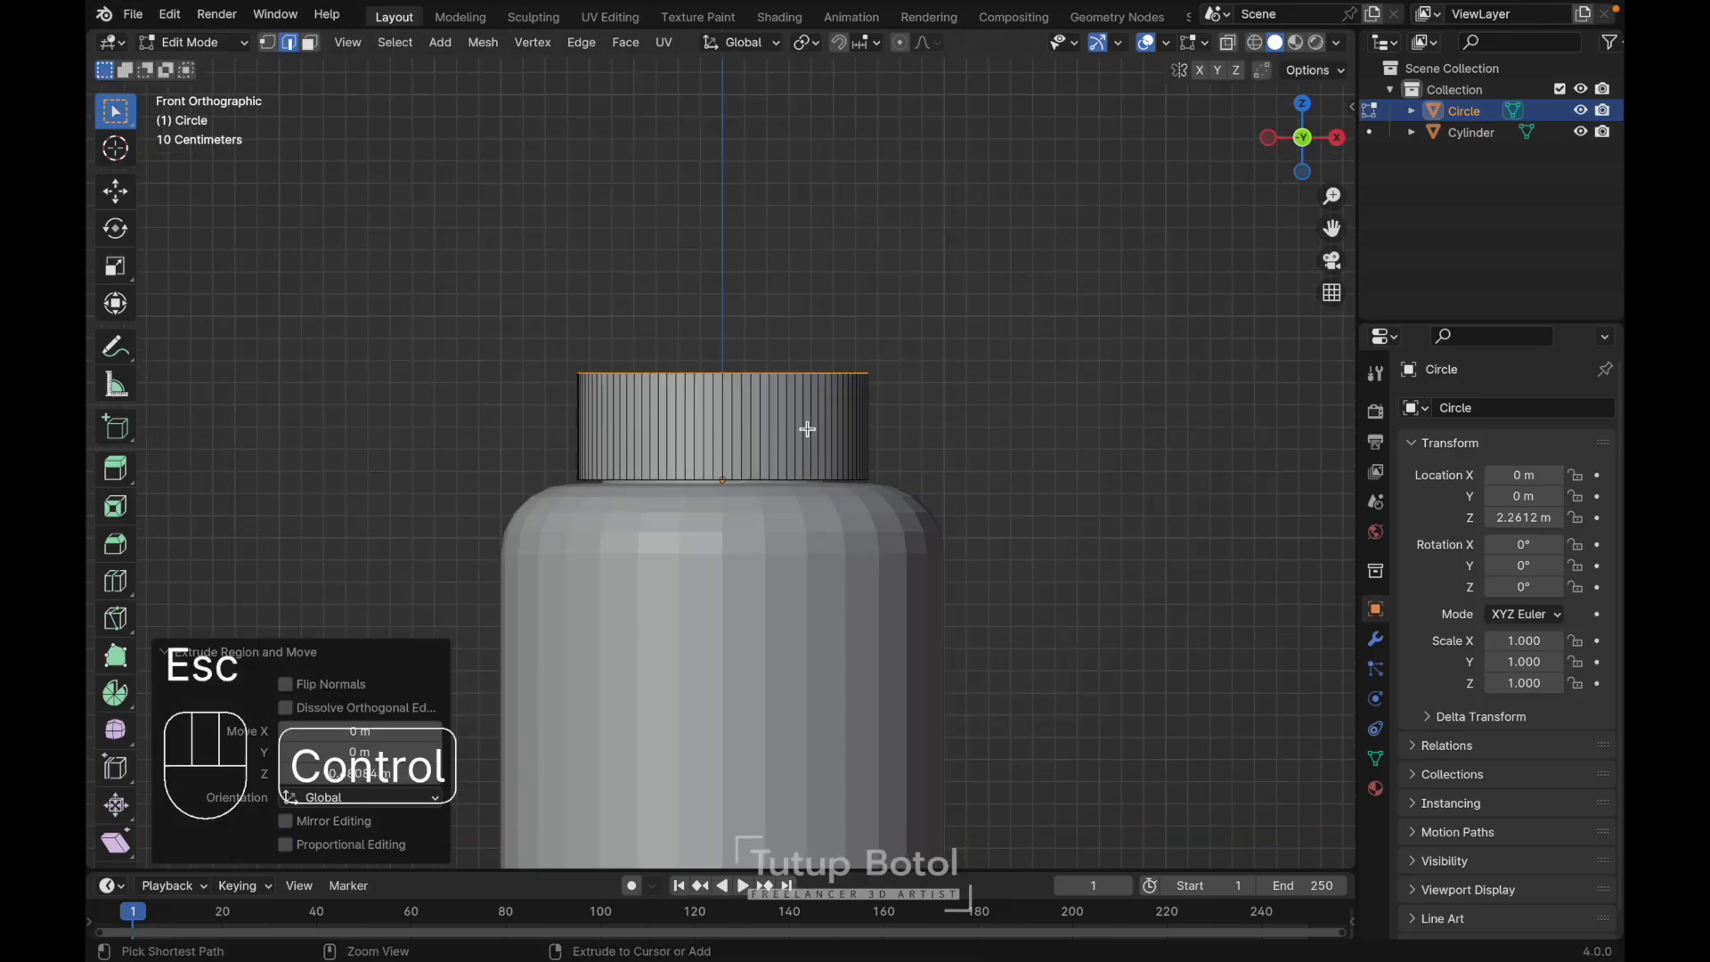
- Add a centred horizontal loop cut to the cap wall and bevel it about 0.225 m wide with 1 segment
key("ctrl+r")
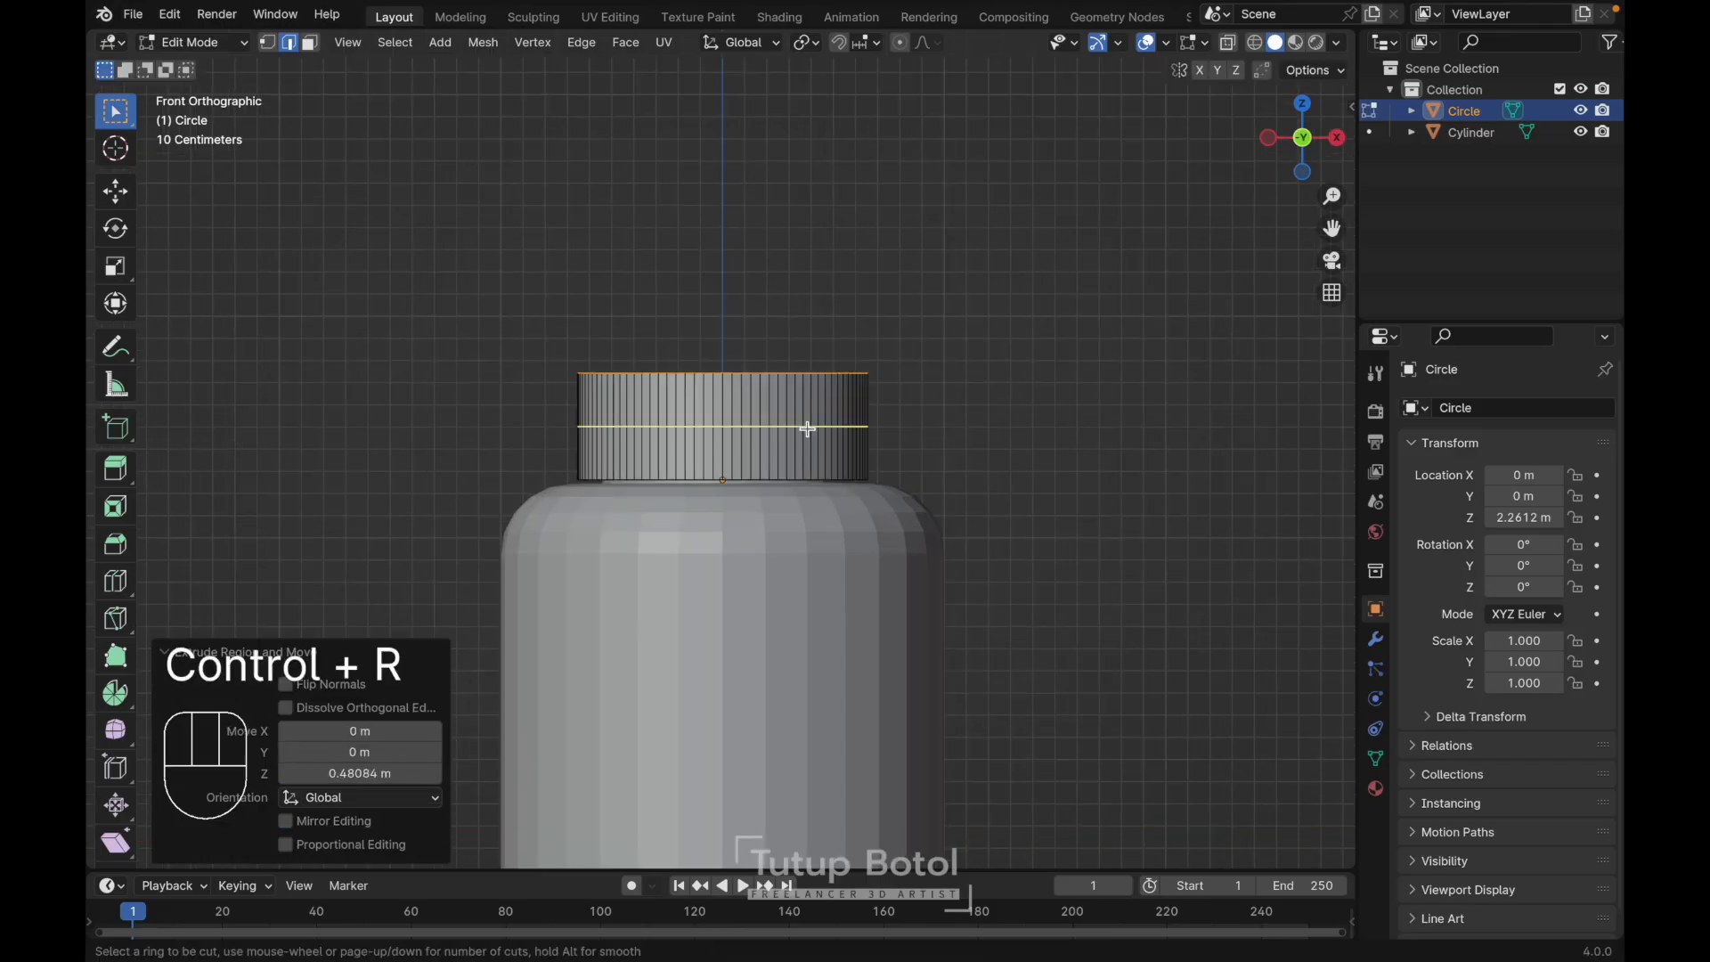
left_click(807, 428)
key("Escape")
key("ctrl+b")
key("shift")
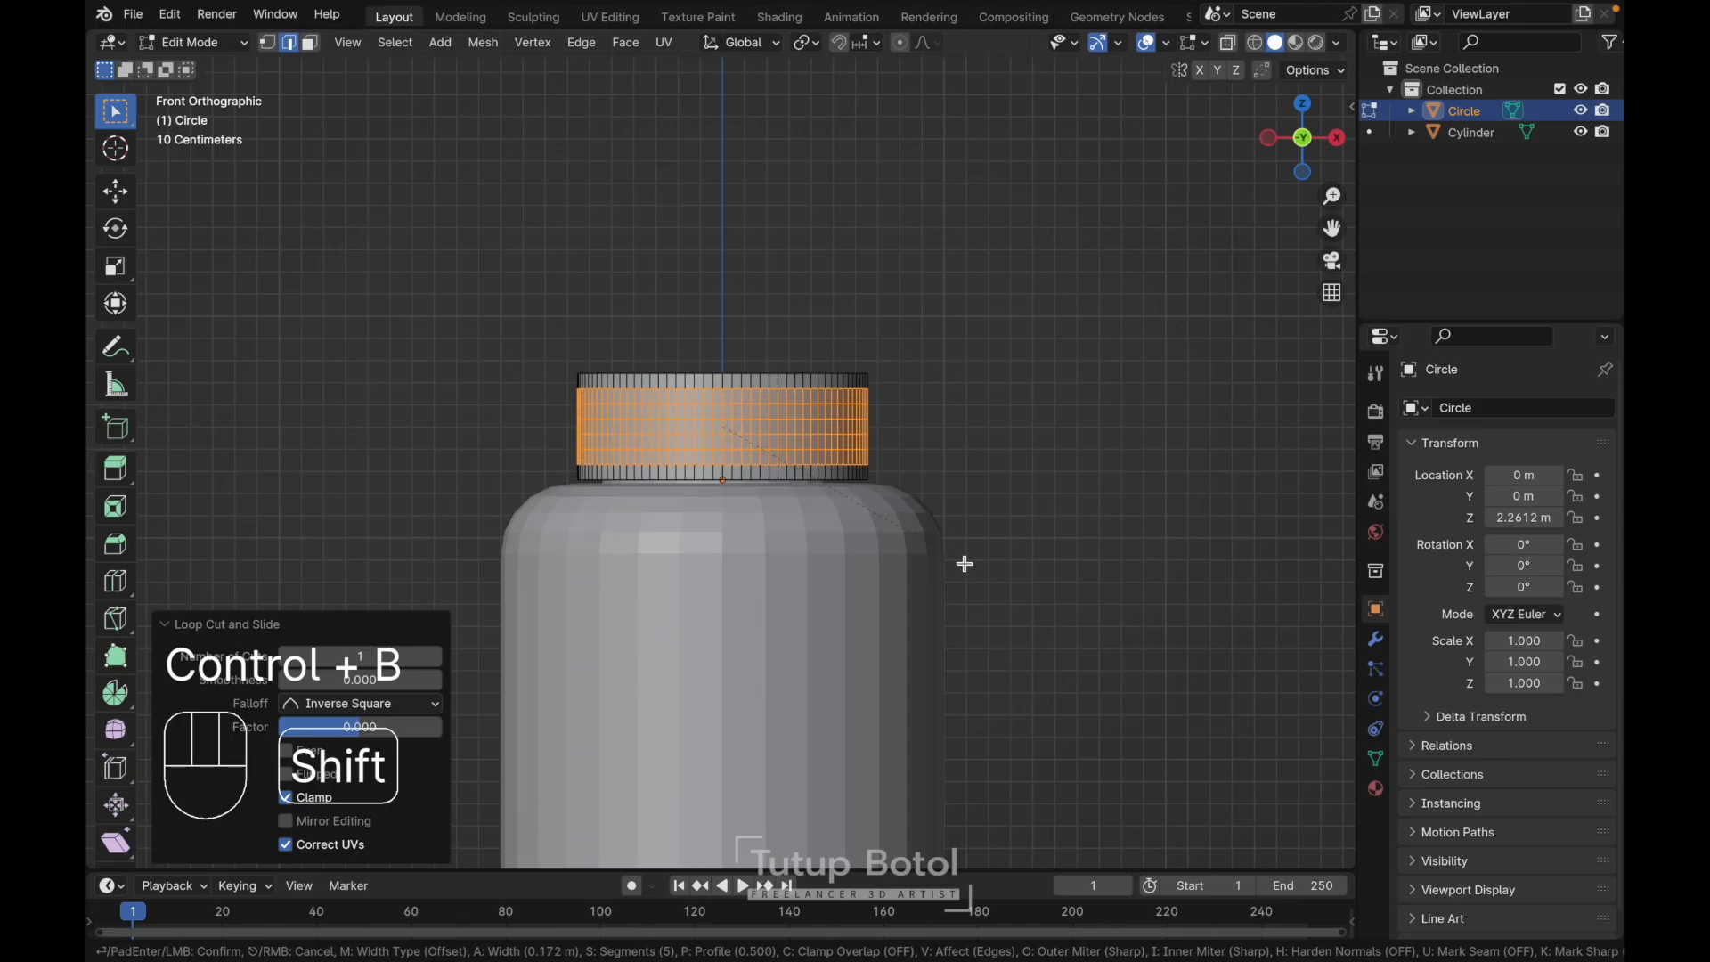
scroll(965, 564, "down", 4)
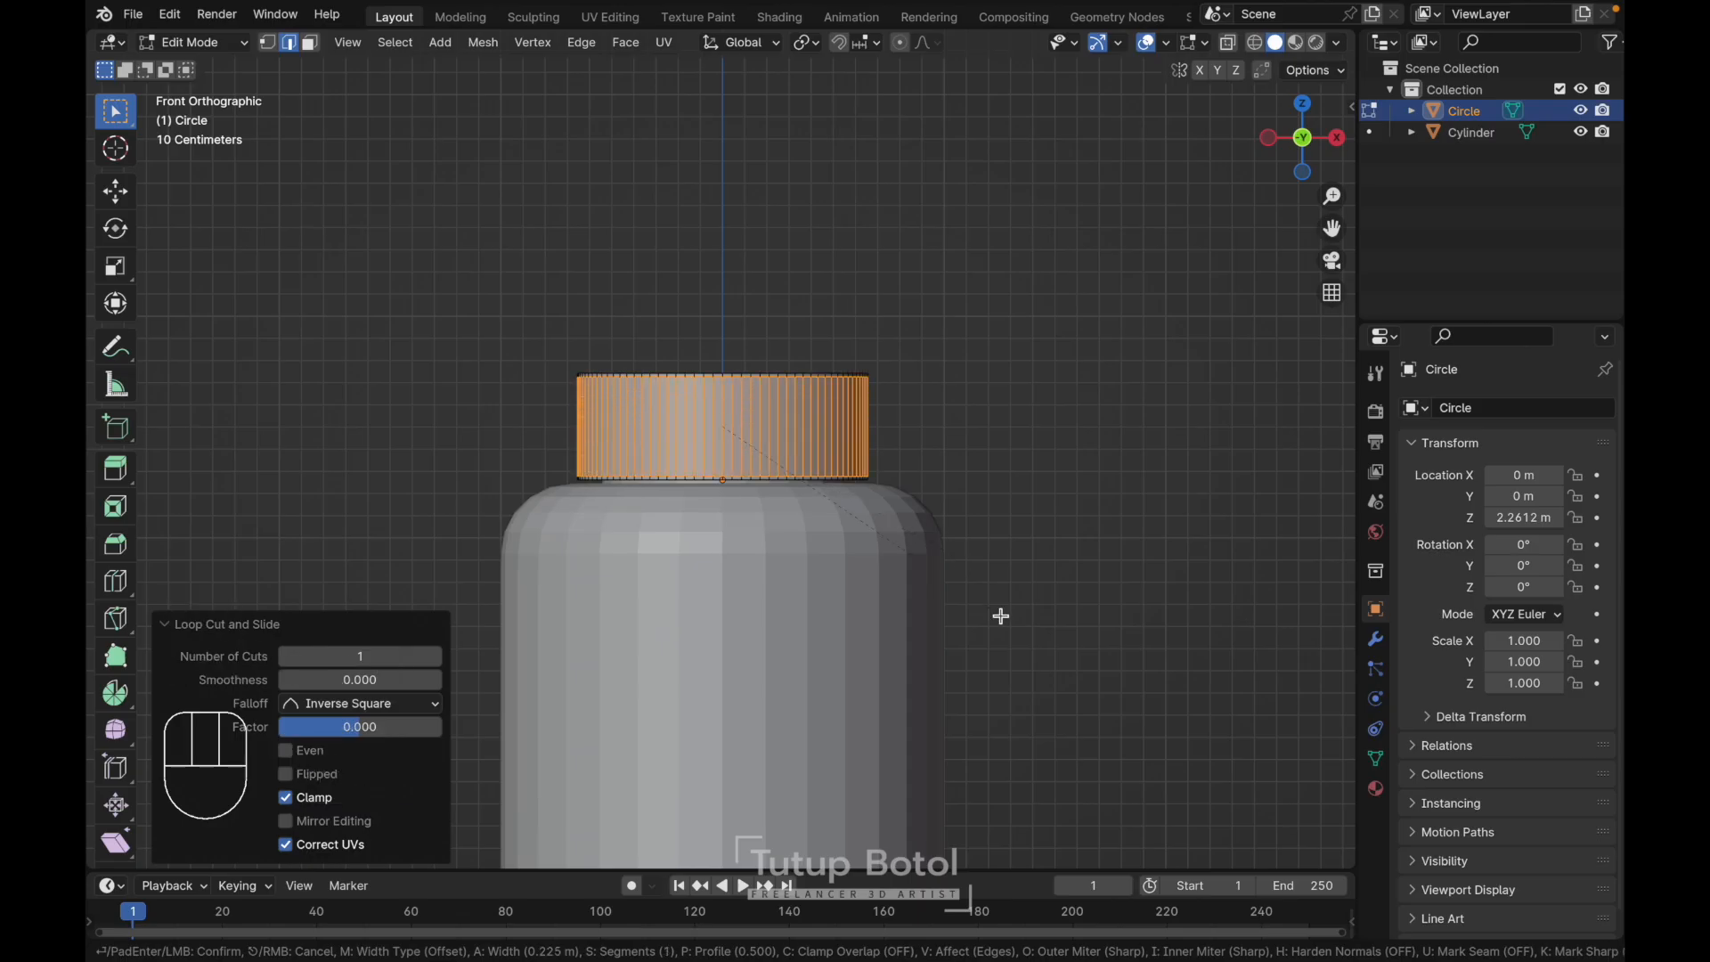
left_click(1000, 616)
- Invert the selection and hide the narrow bands along the cap wall's upper and lower edges
scroll(897, 368, "up", 2)
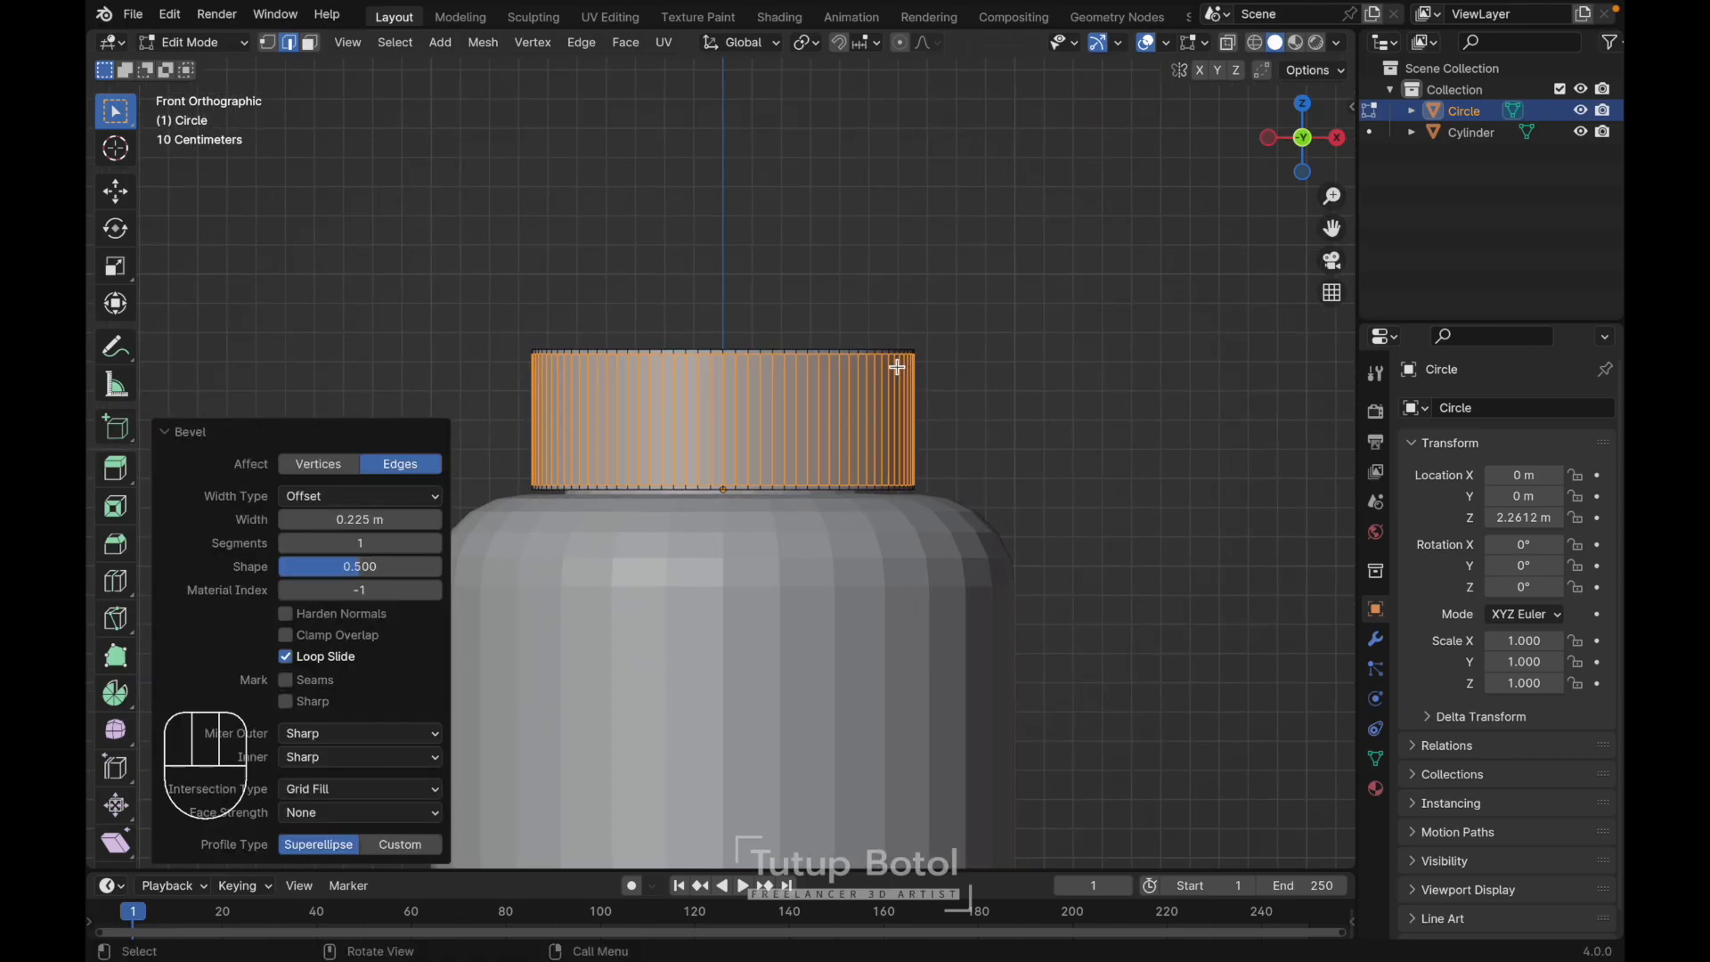
key("ctrl+i")
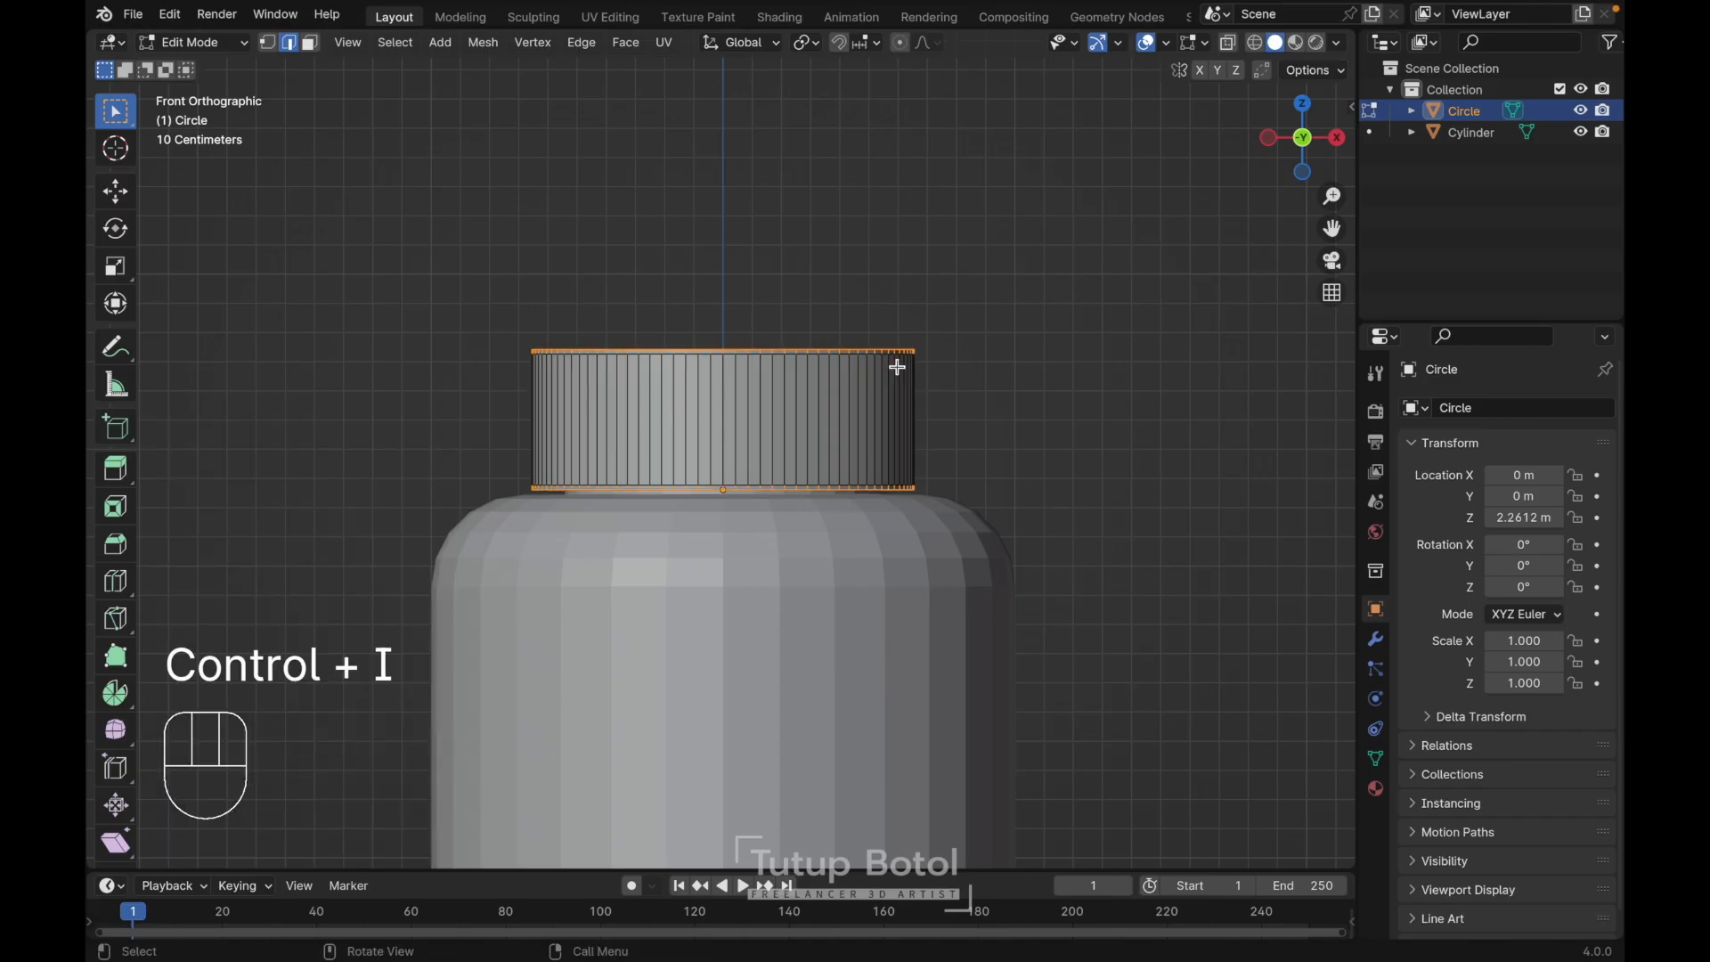
key("h")
scroll(897, 368, "up", 2)
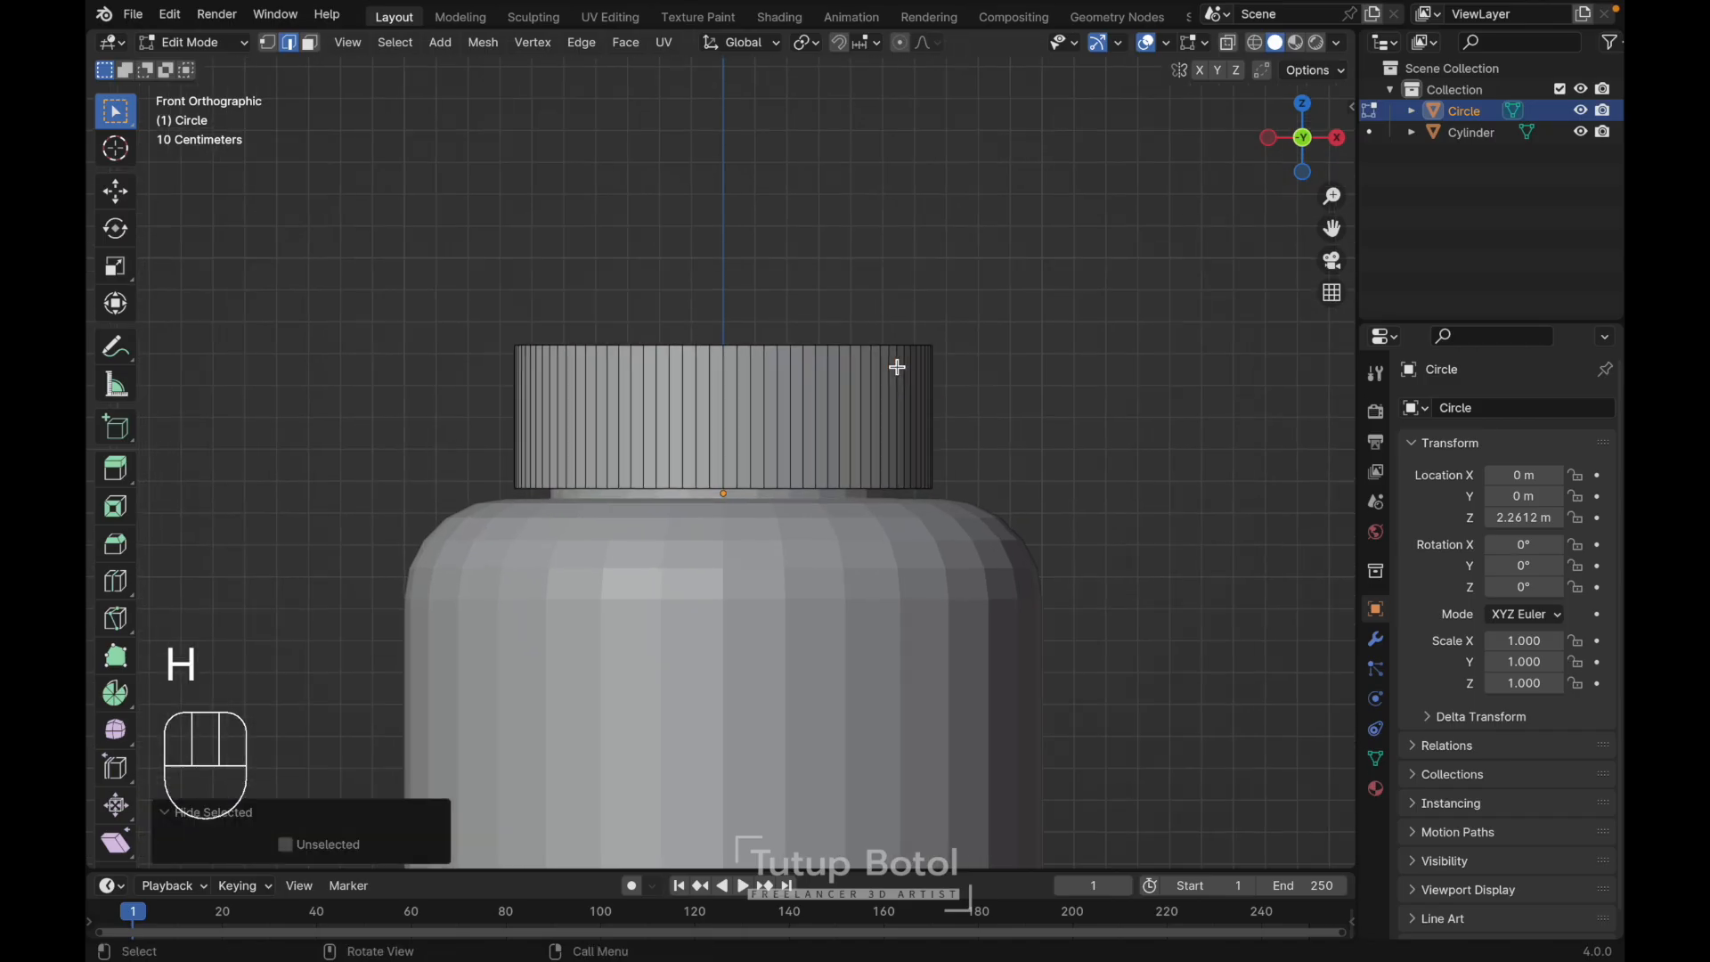
- Select all visible cap wall faces and inset them individually with a thickness of about 0.01 m
key("a")
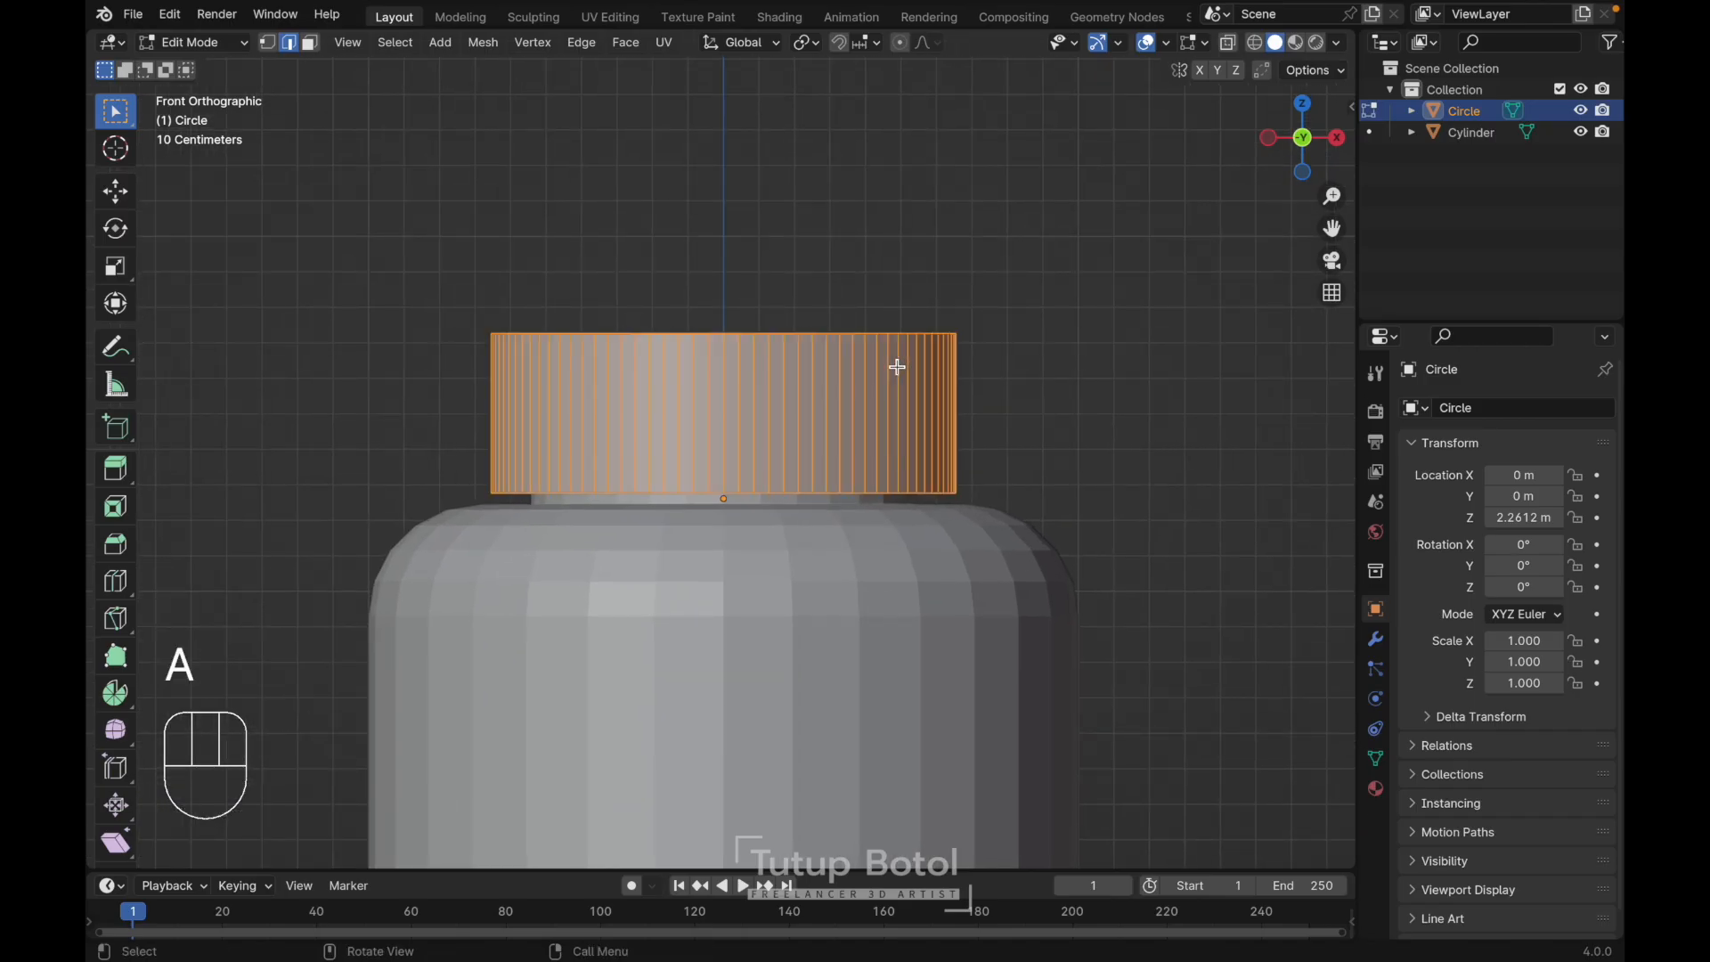
key("i")
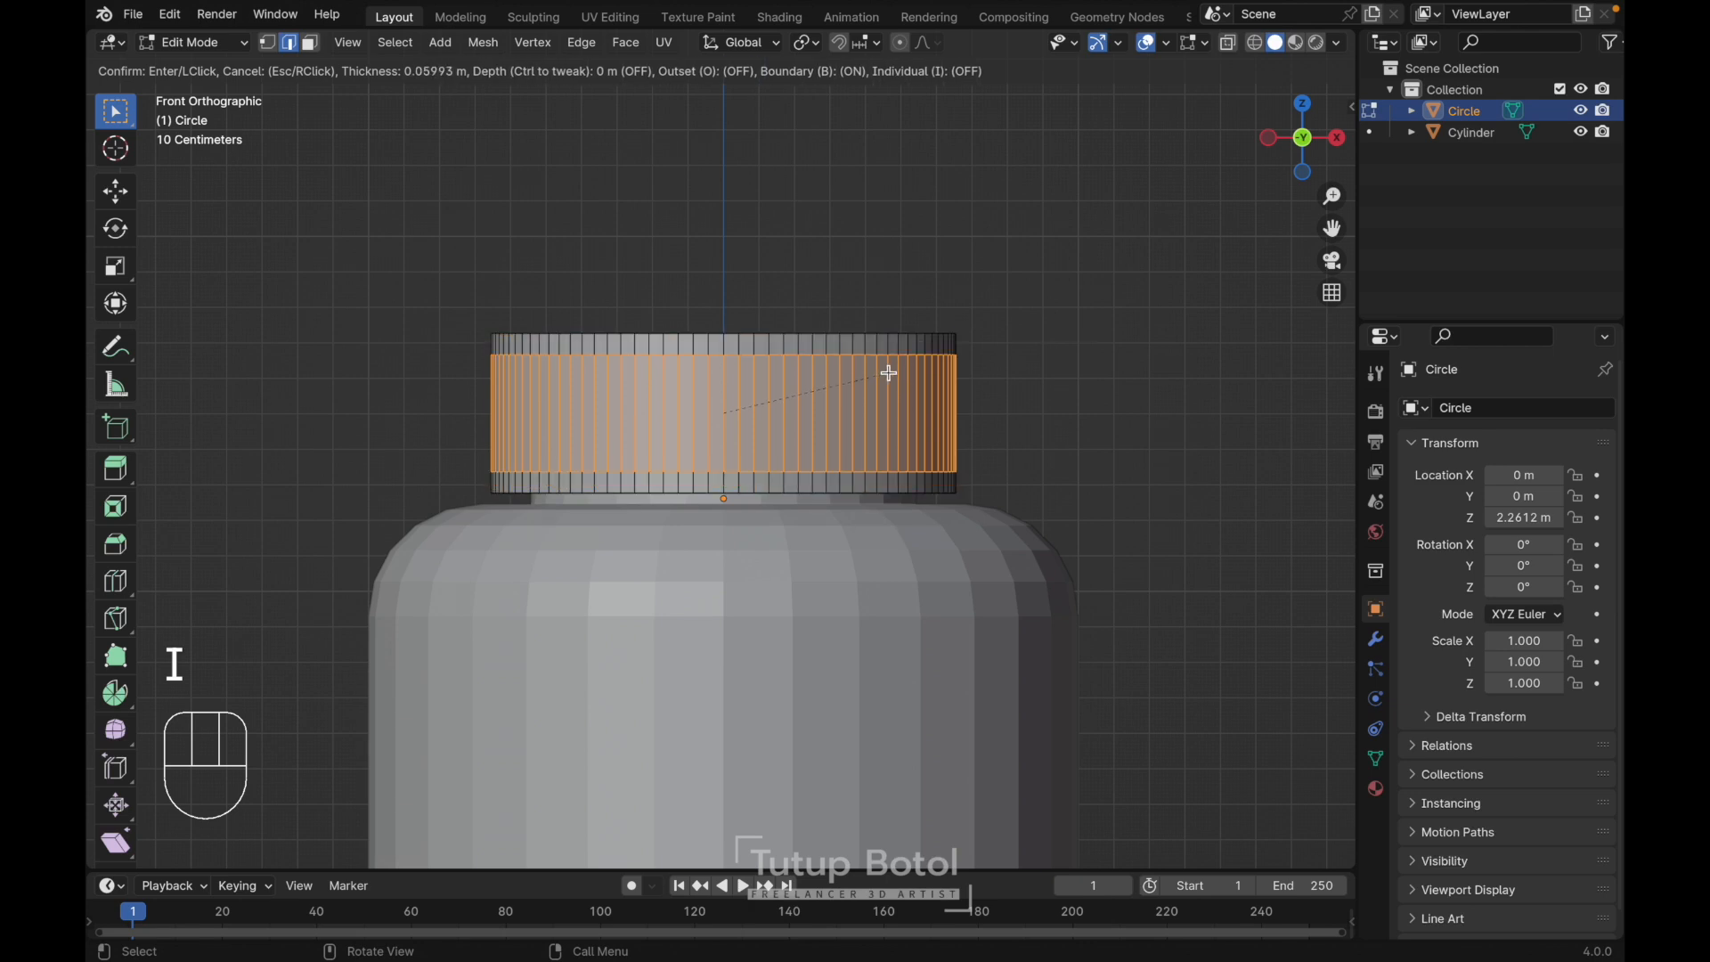
key("i")
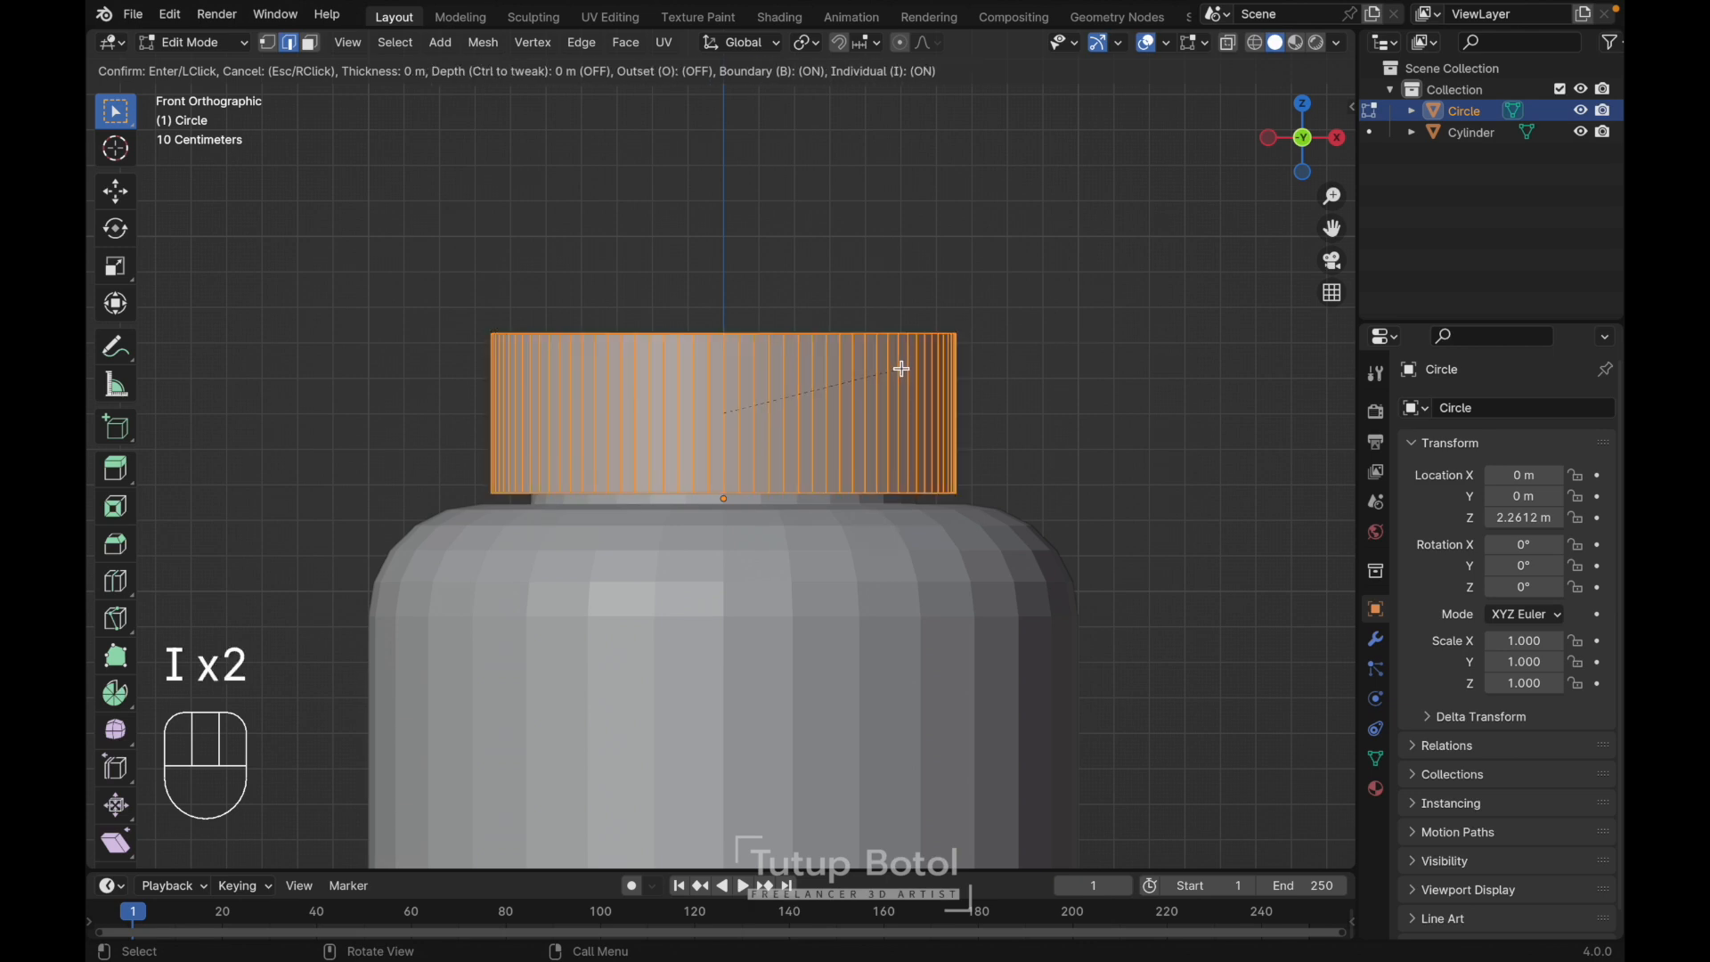
key("shift")
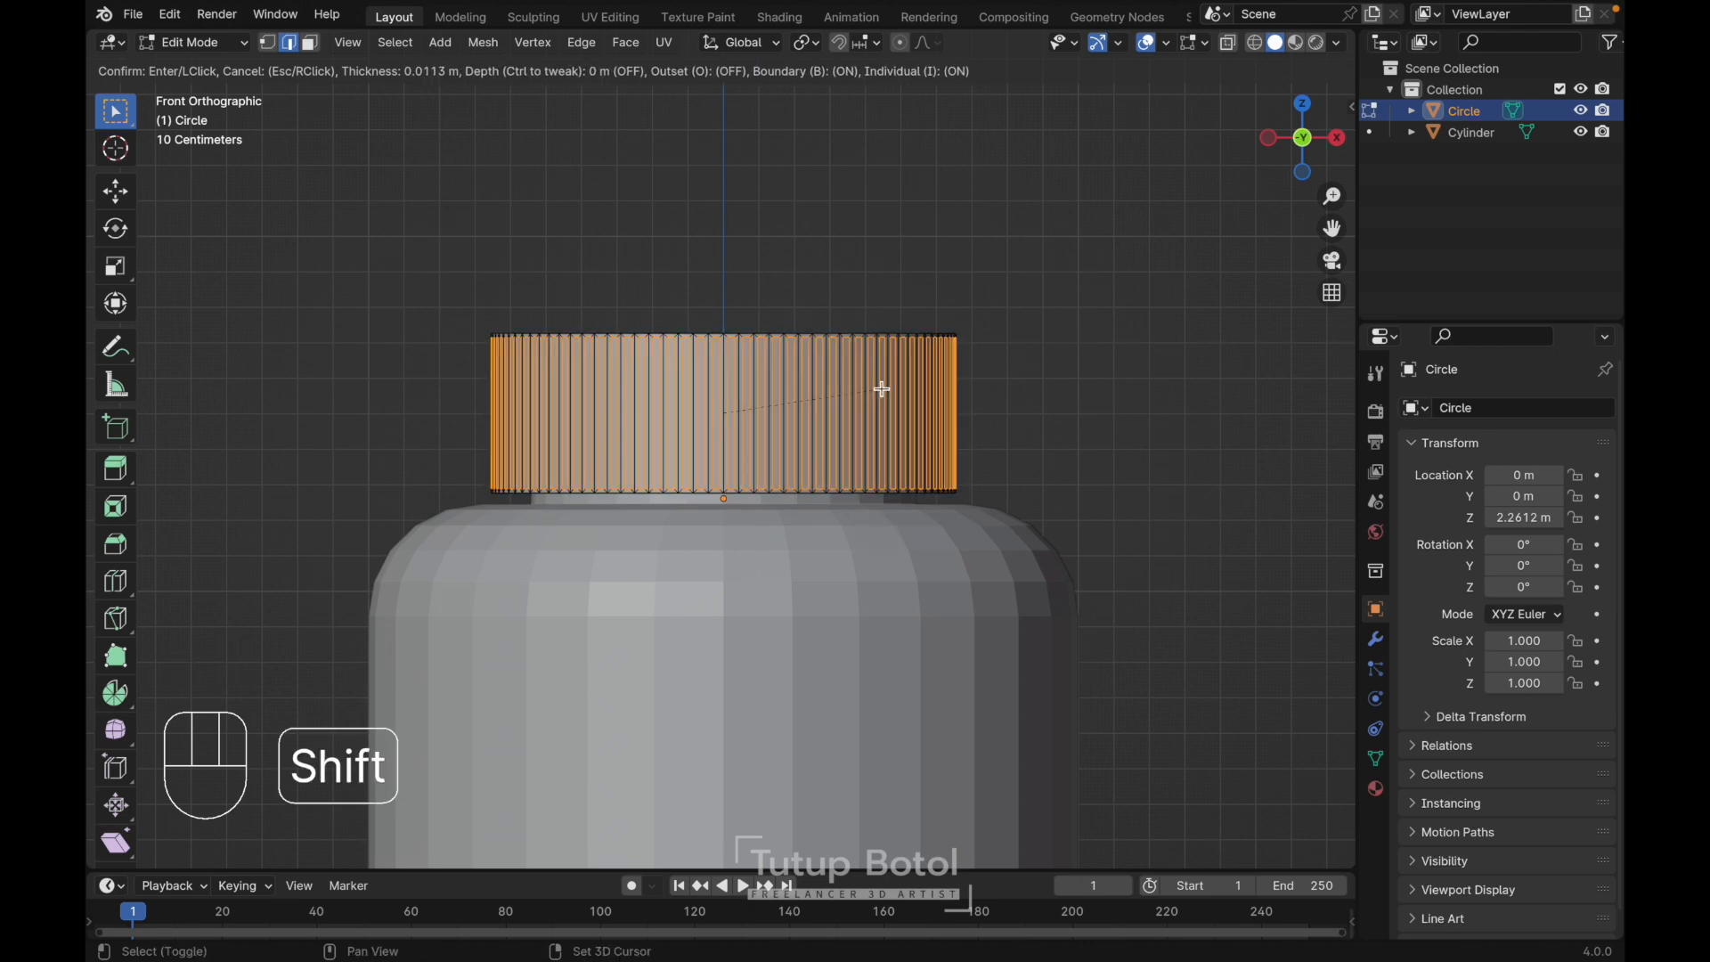
left_click(884, 387)
- Extrude the inset cap wall faces outward along their normals by about 0.0133 m to form the ribs
middle_click_drag(884, 388, 882, 386)
key("alt+e")
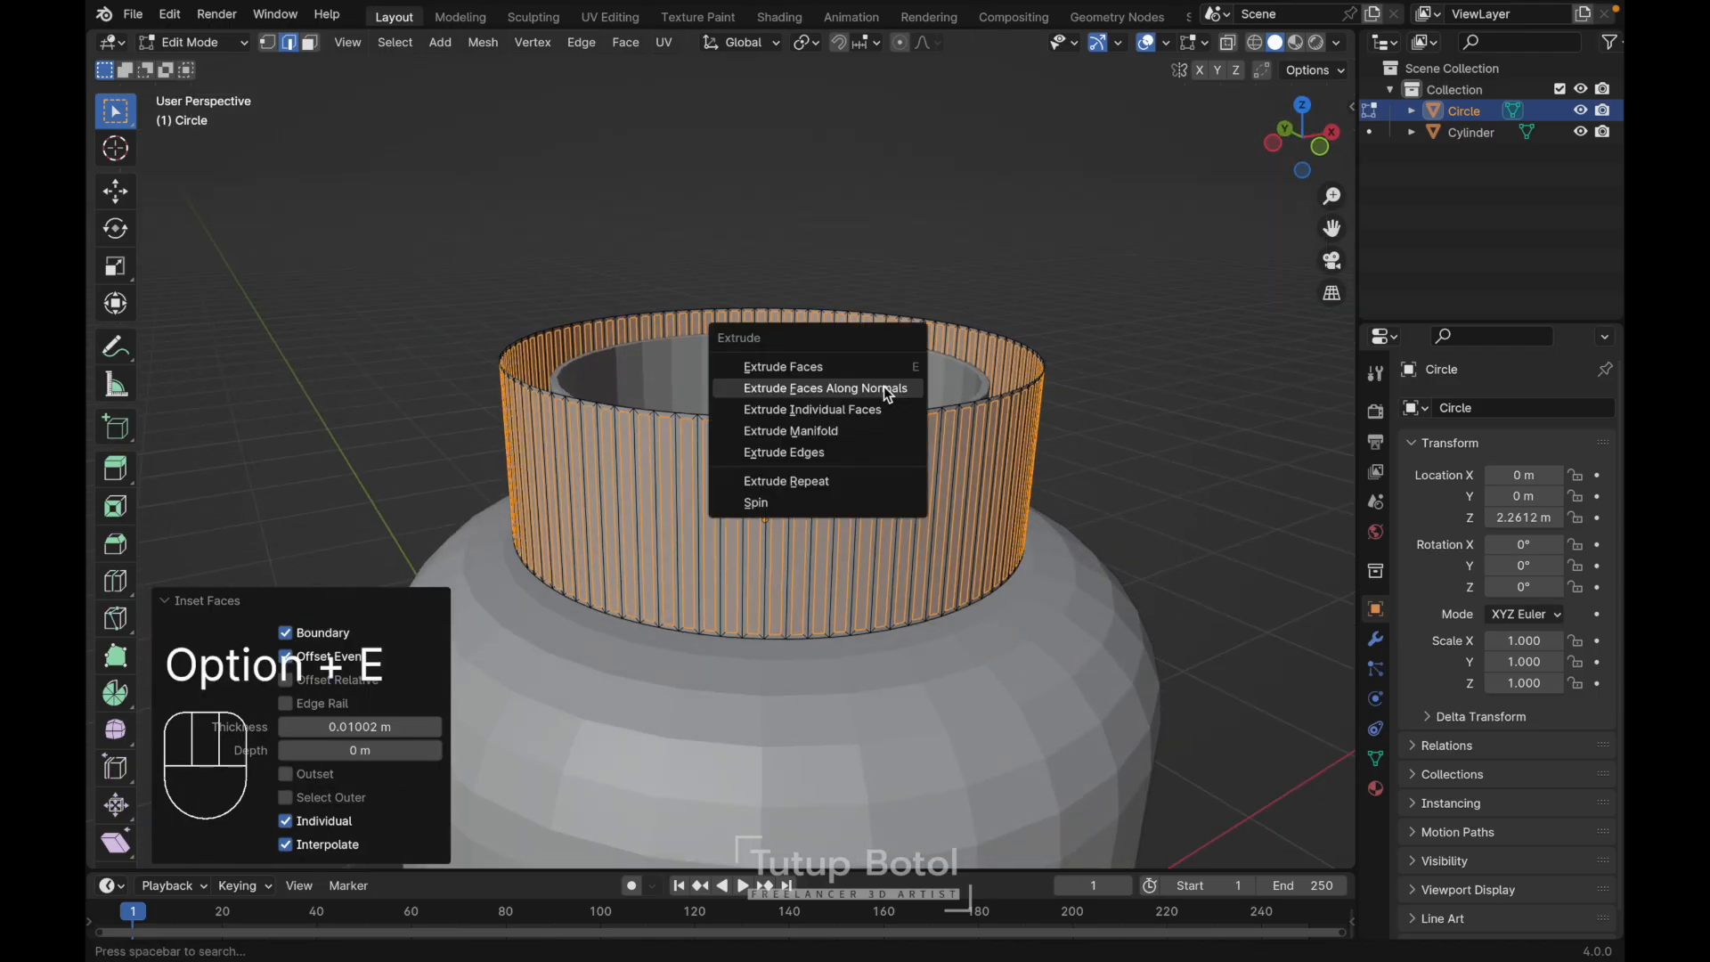
left_click(884, 386)
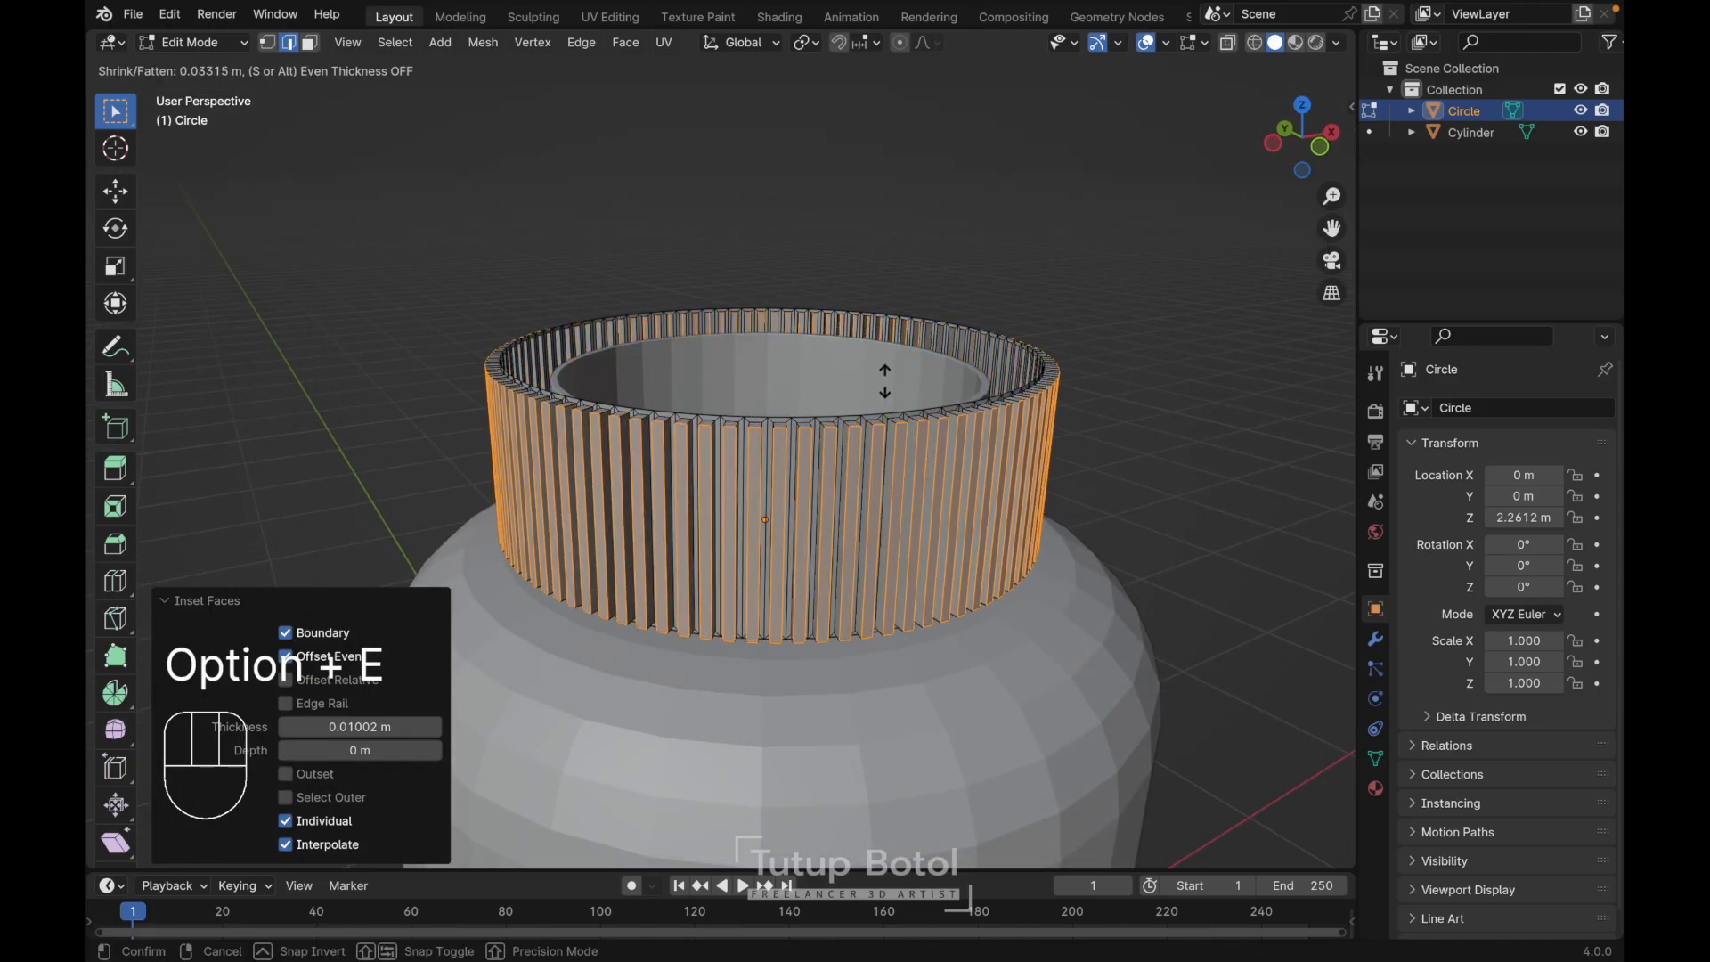
key("shift")
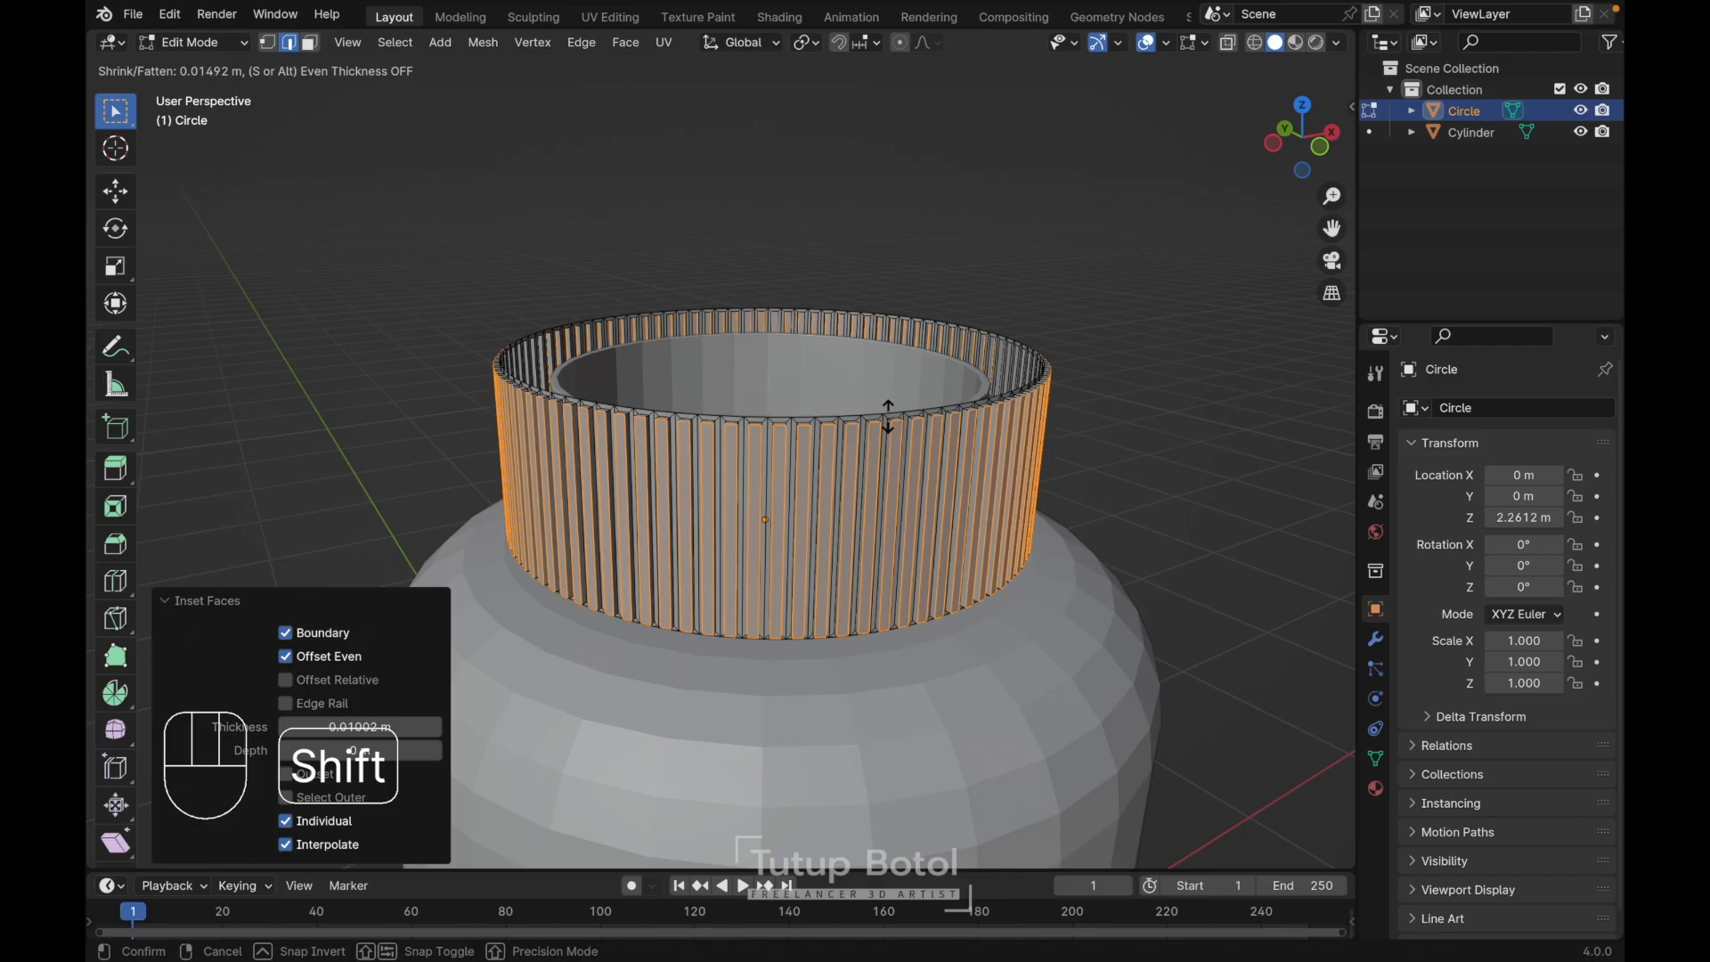
left_click(889, 414)
middle_click_drag(889, 411, 891, 426)
- Add a centred horizontal loop cut around the ribs and bevel it about 0.212 m wide with 1 segment
key("ctrl+r")
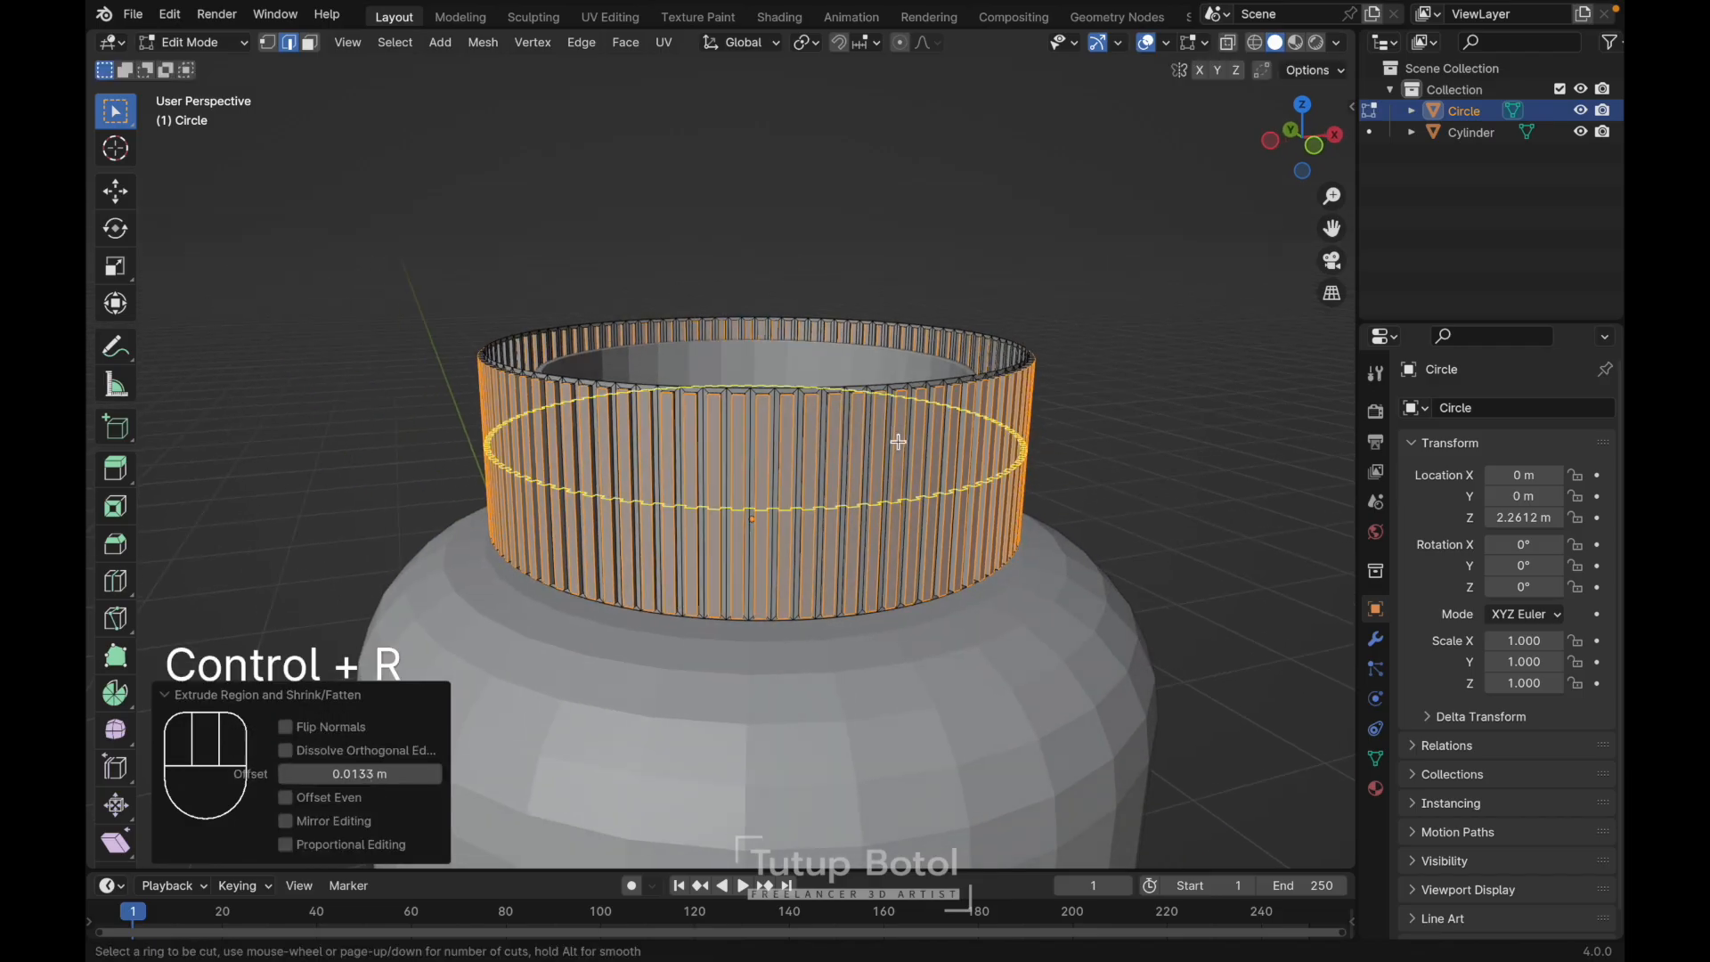
left_click(898, 442)
key("Escape")
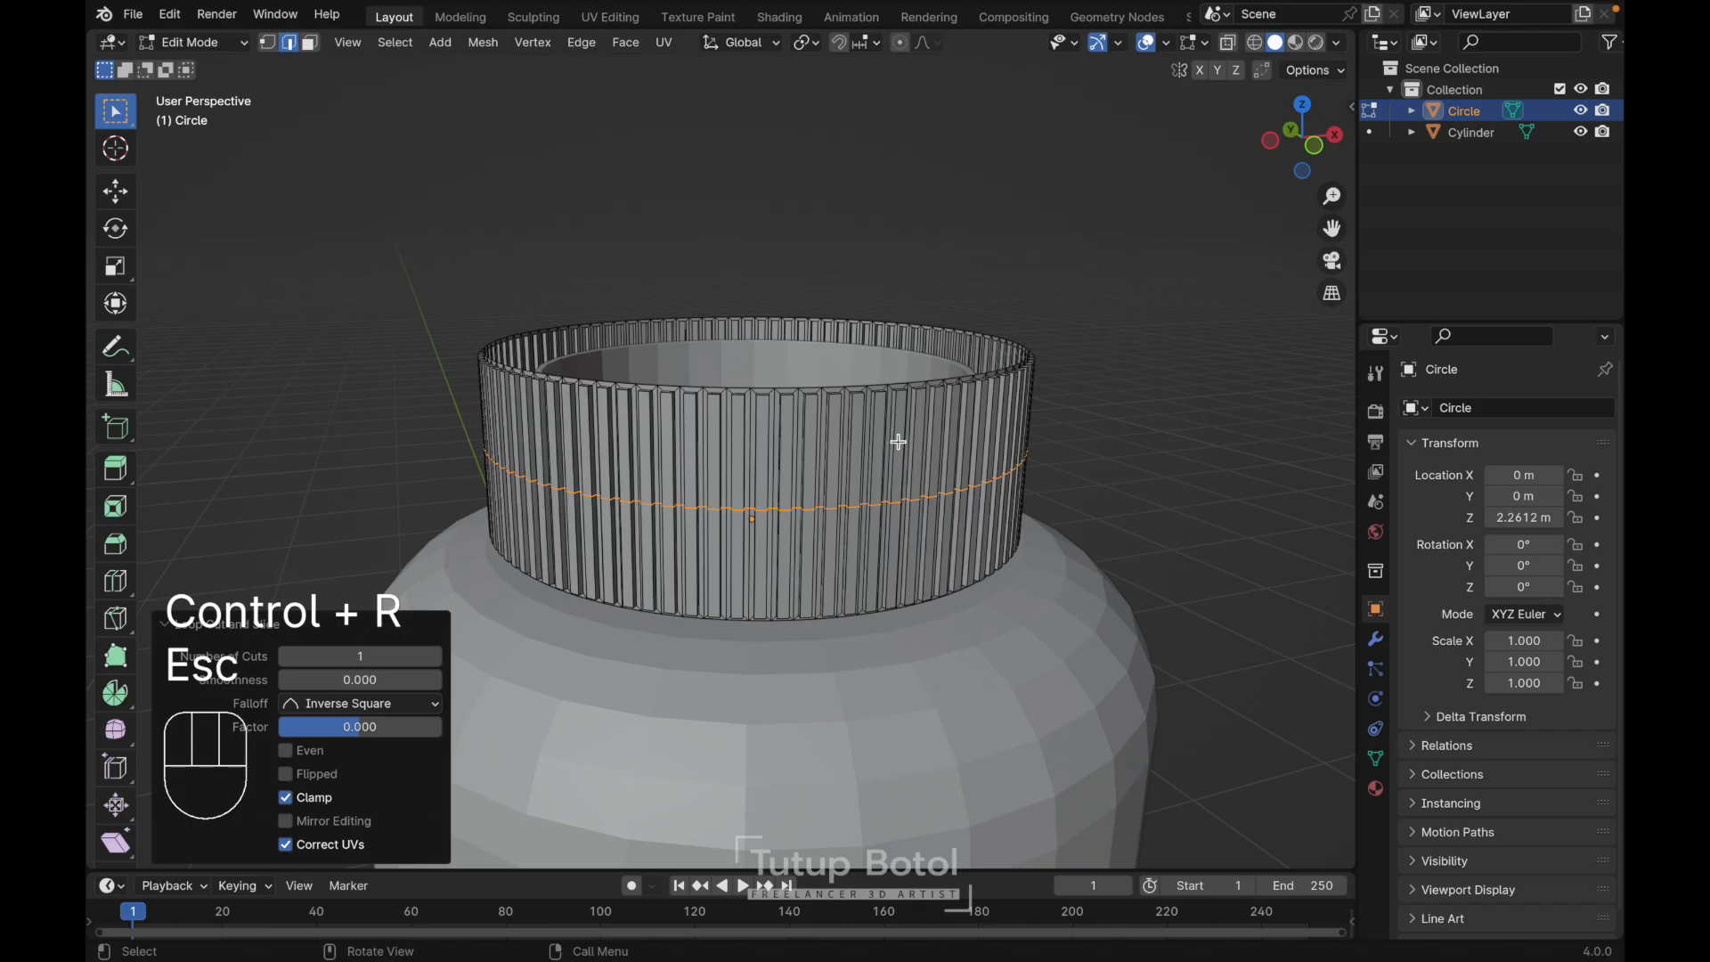
key("ctrl+b")
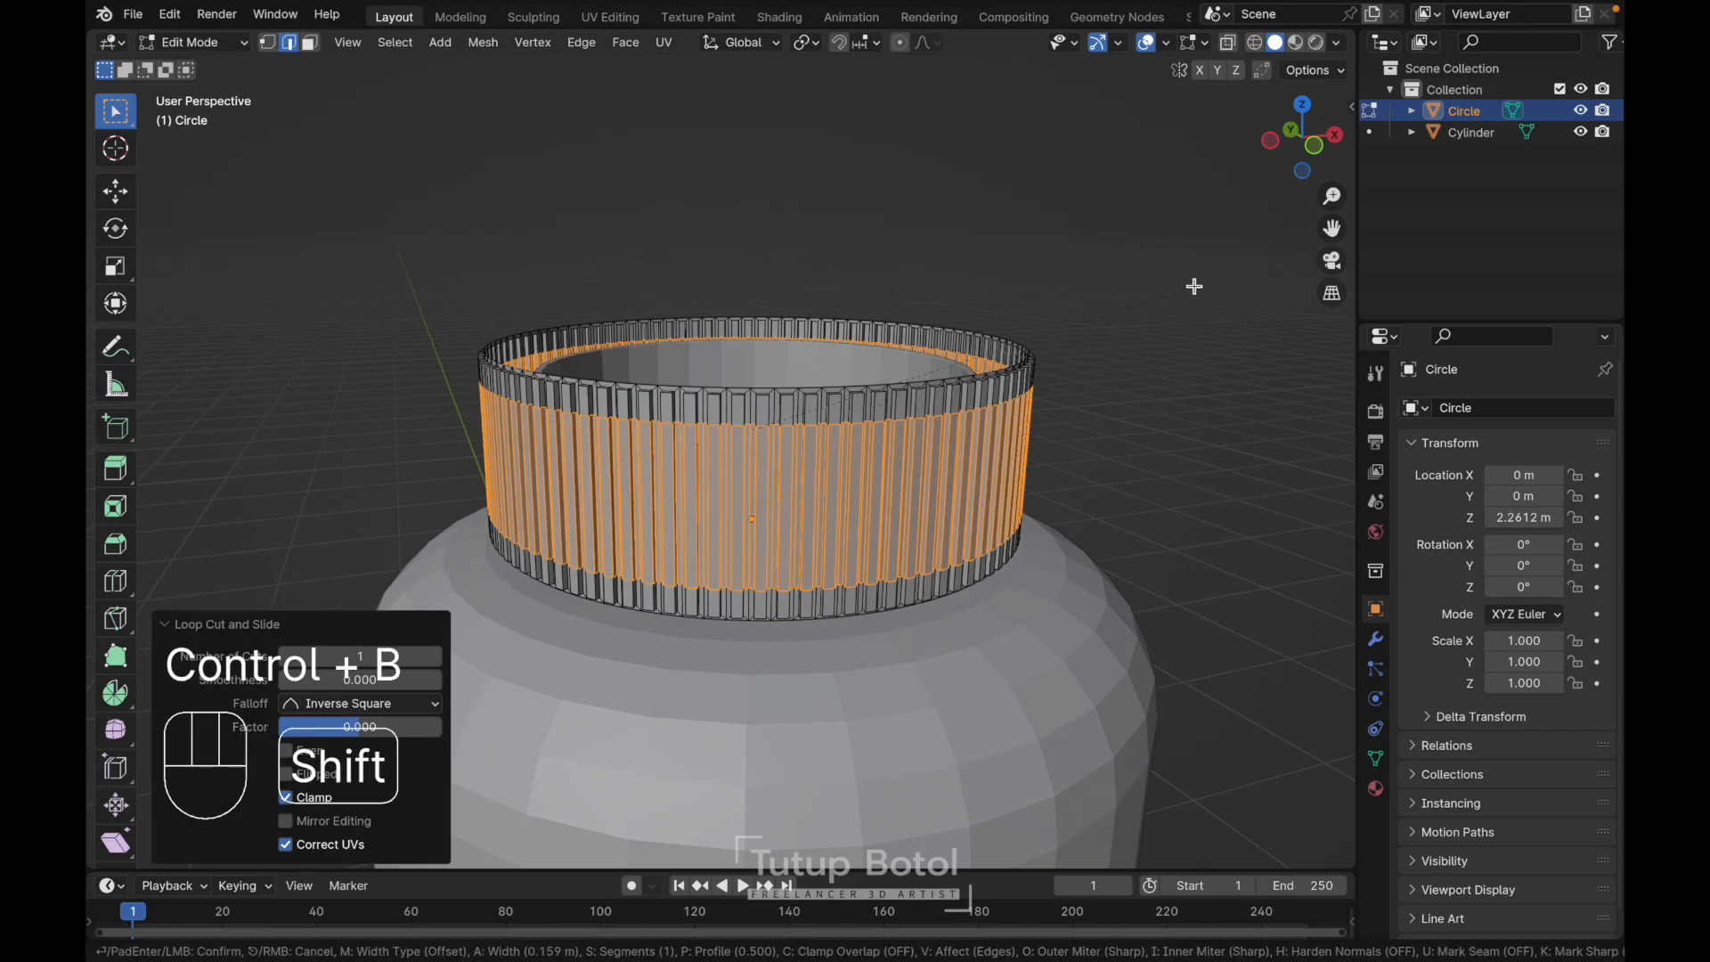
left_click(1277, 235)
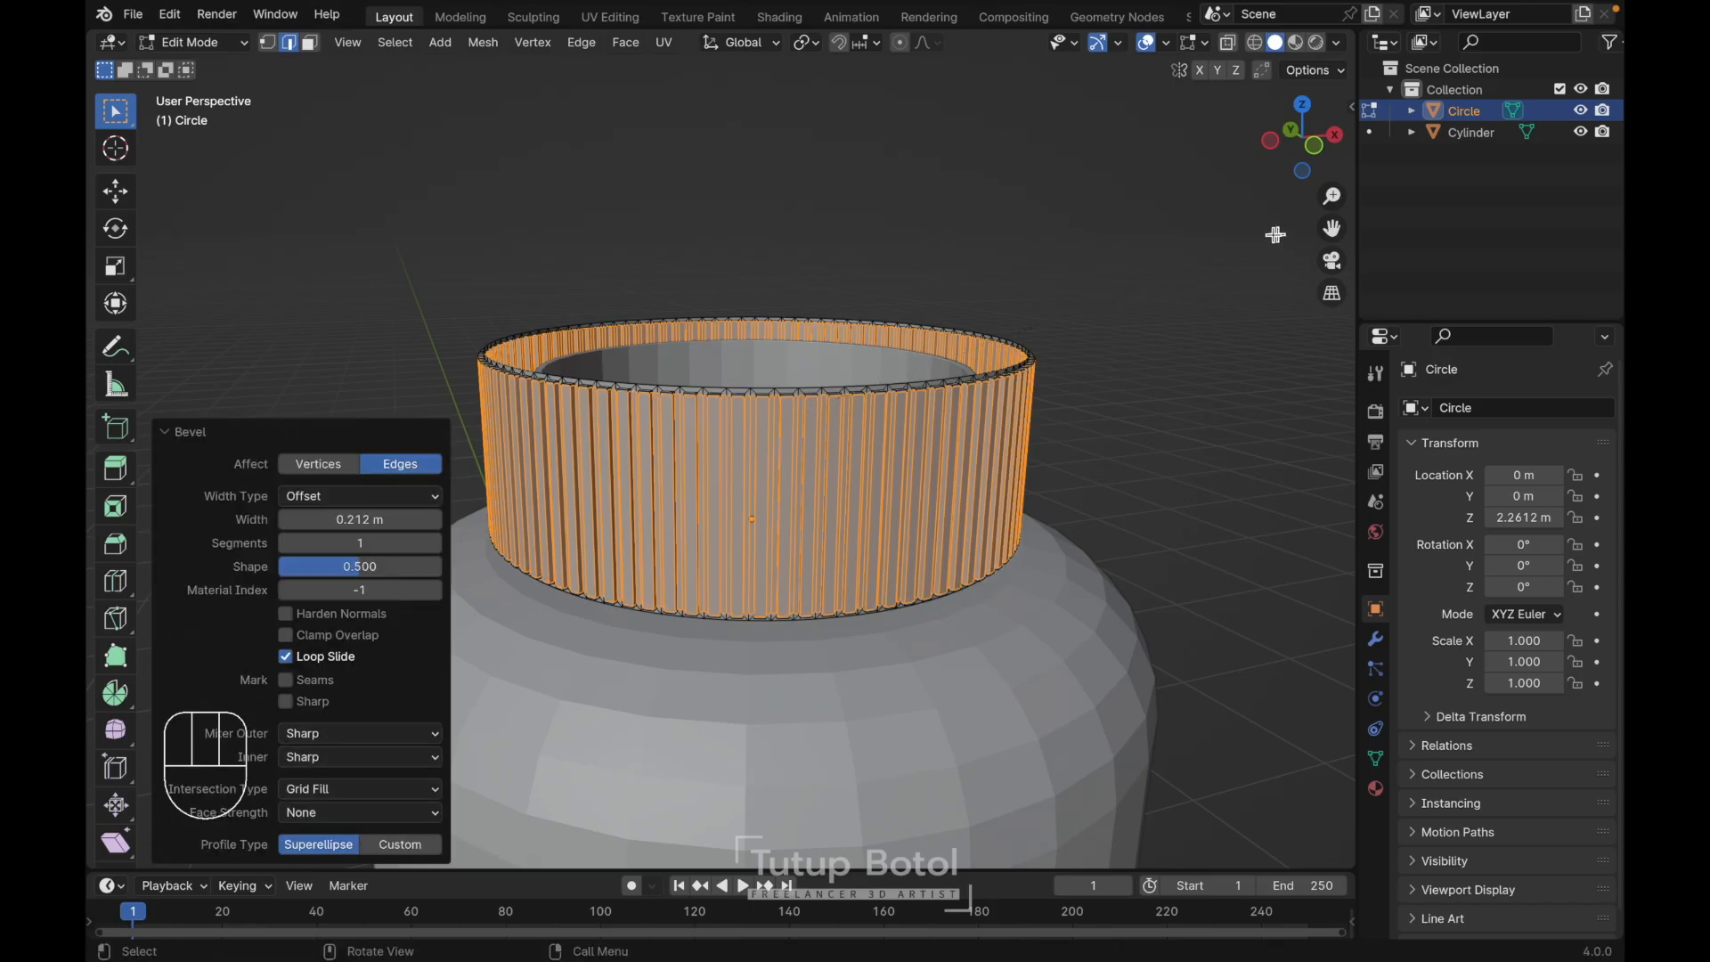
- Reveal the cap's hidden edge bands and fill its open upper edge loop with a face
key("alt")
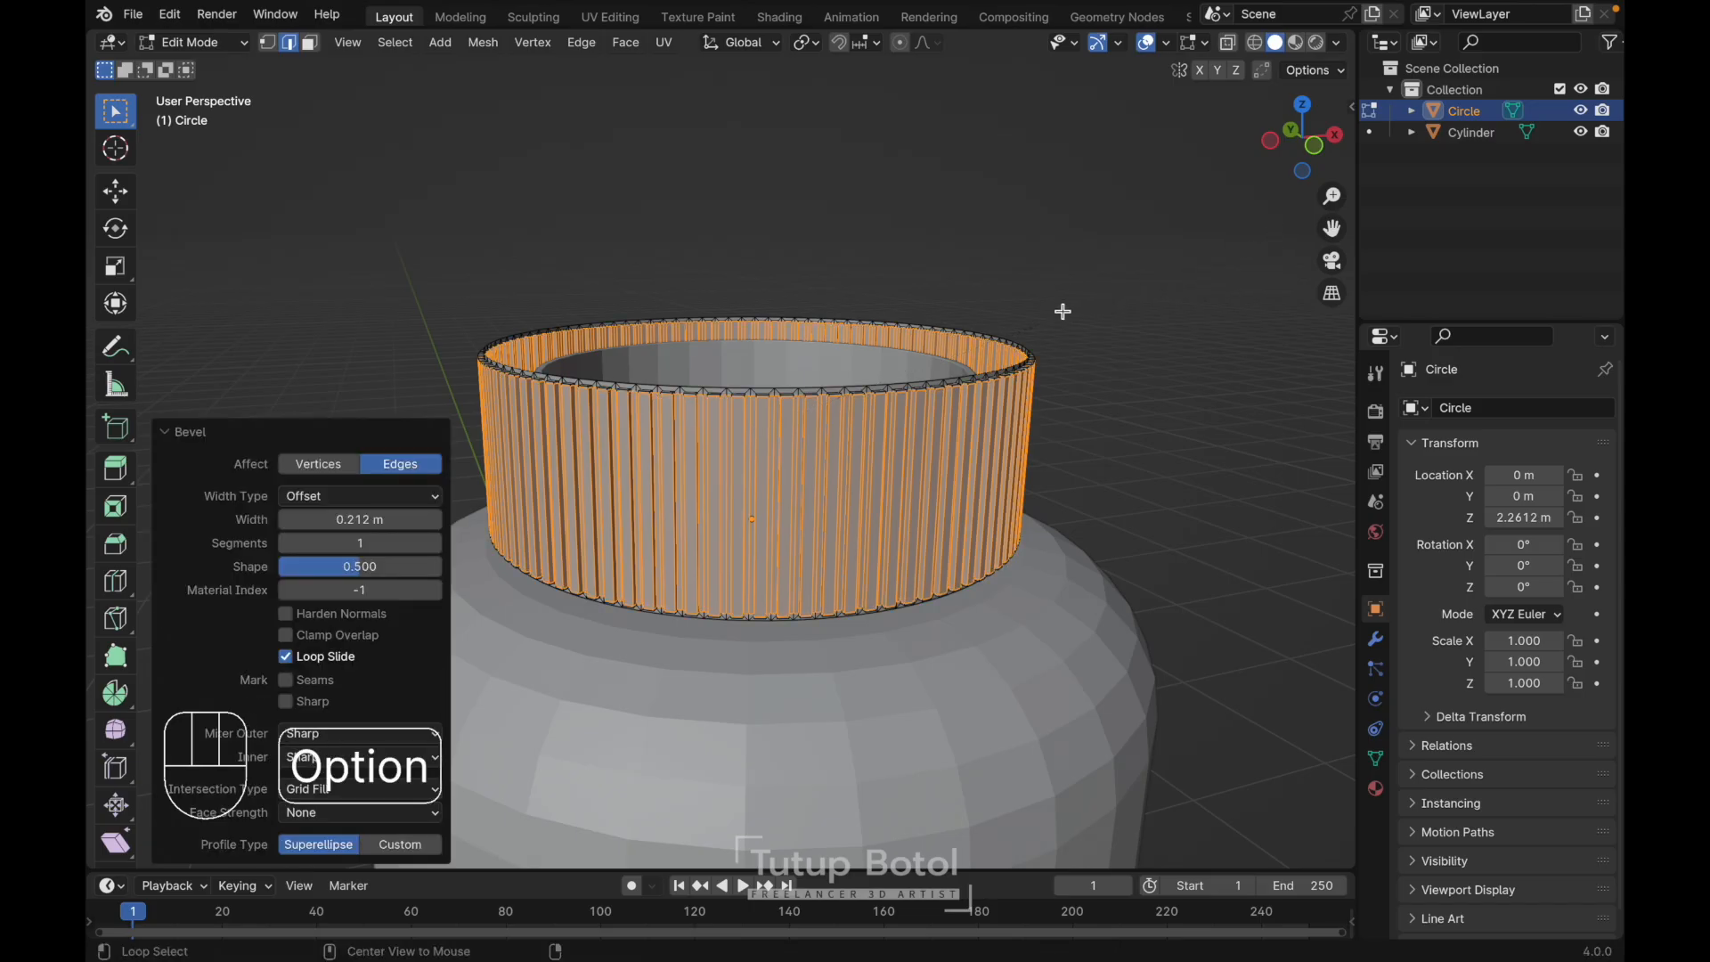
key("alt+h")
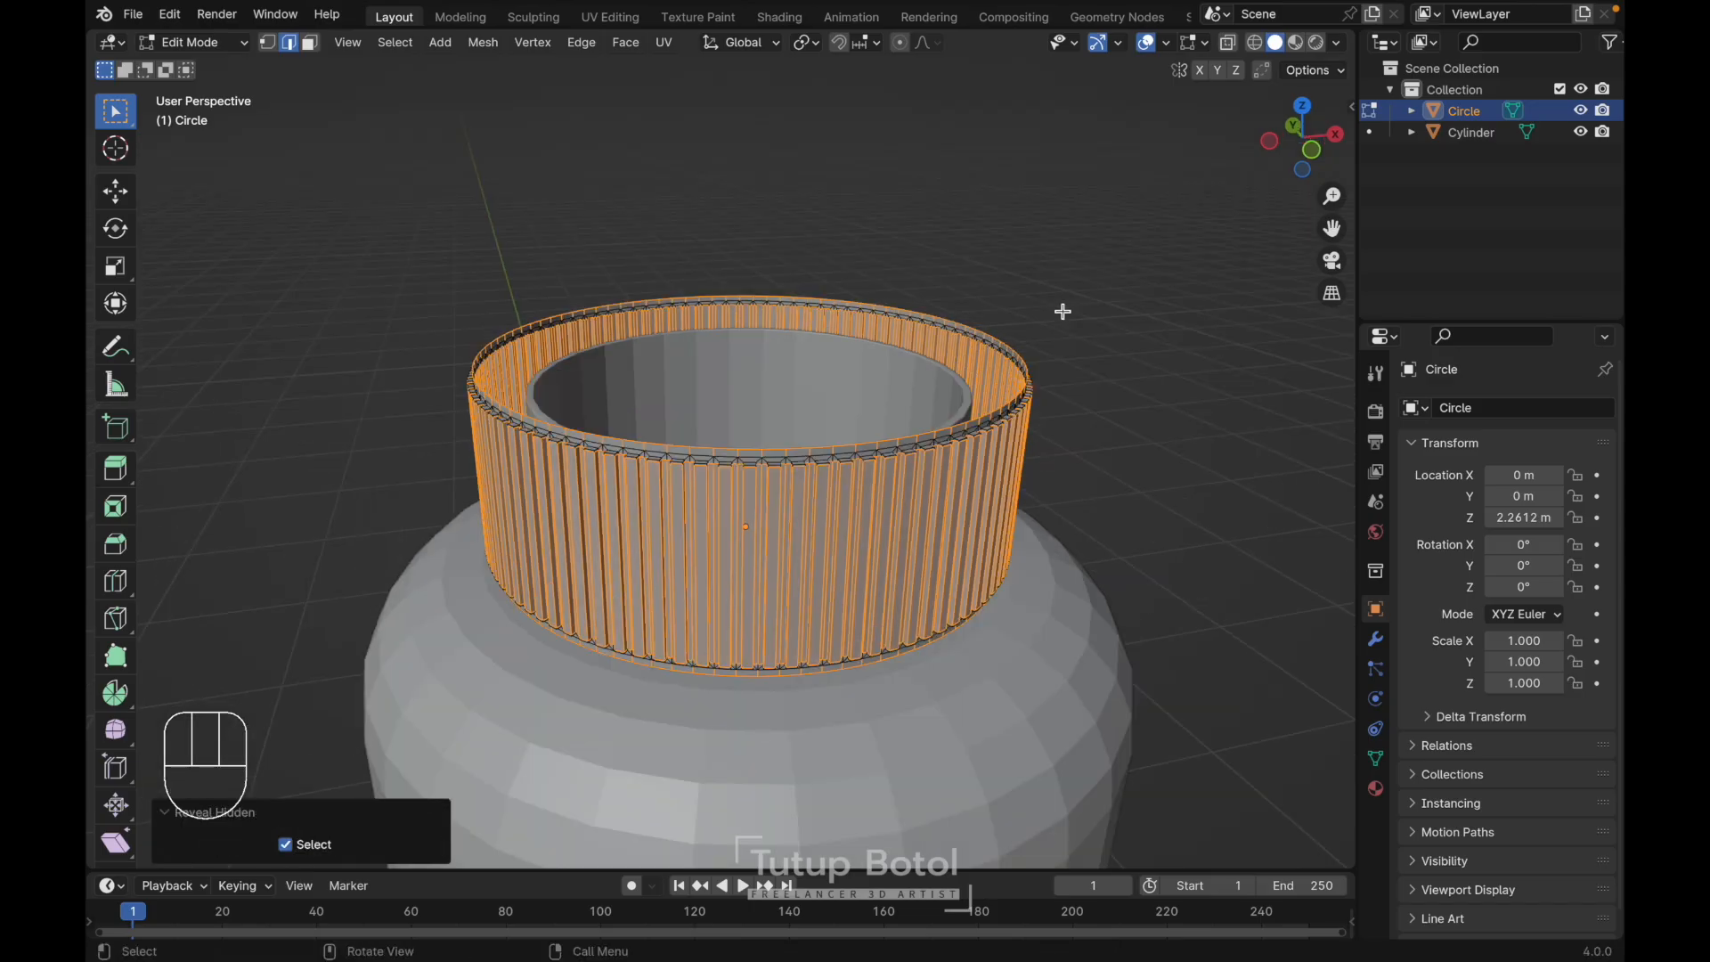
left_click(1063, 312)
scroll(1061, 310, "down", 5)
left_click(711, 292, "alt")
scroll(712, 292, "up", 5)
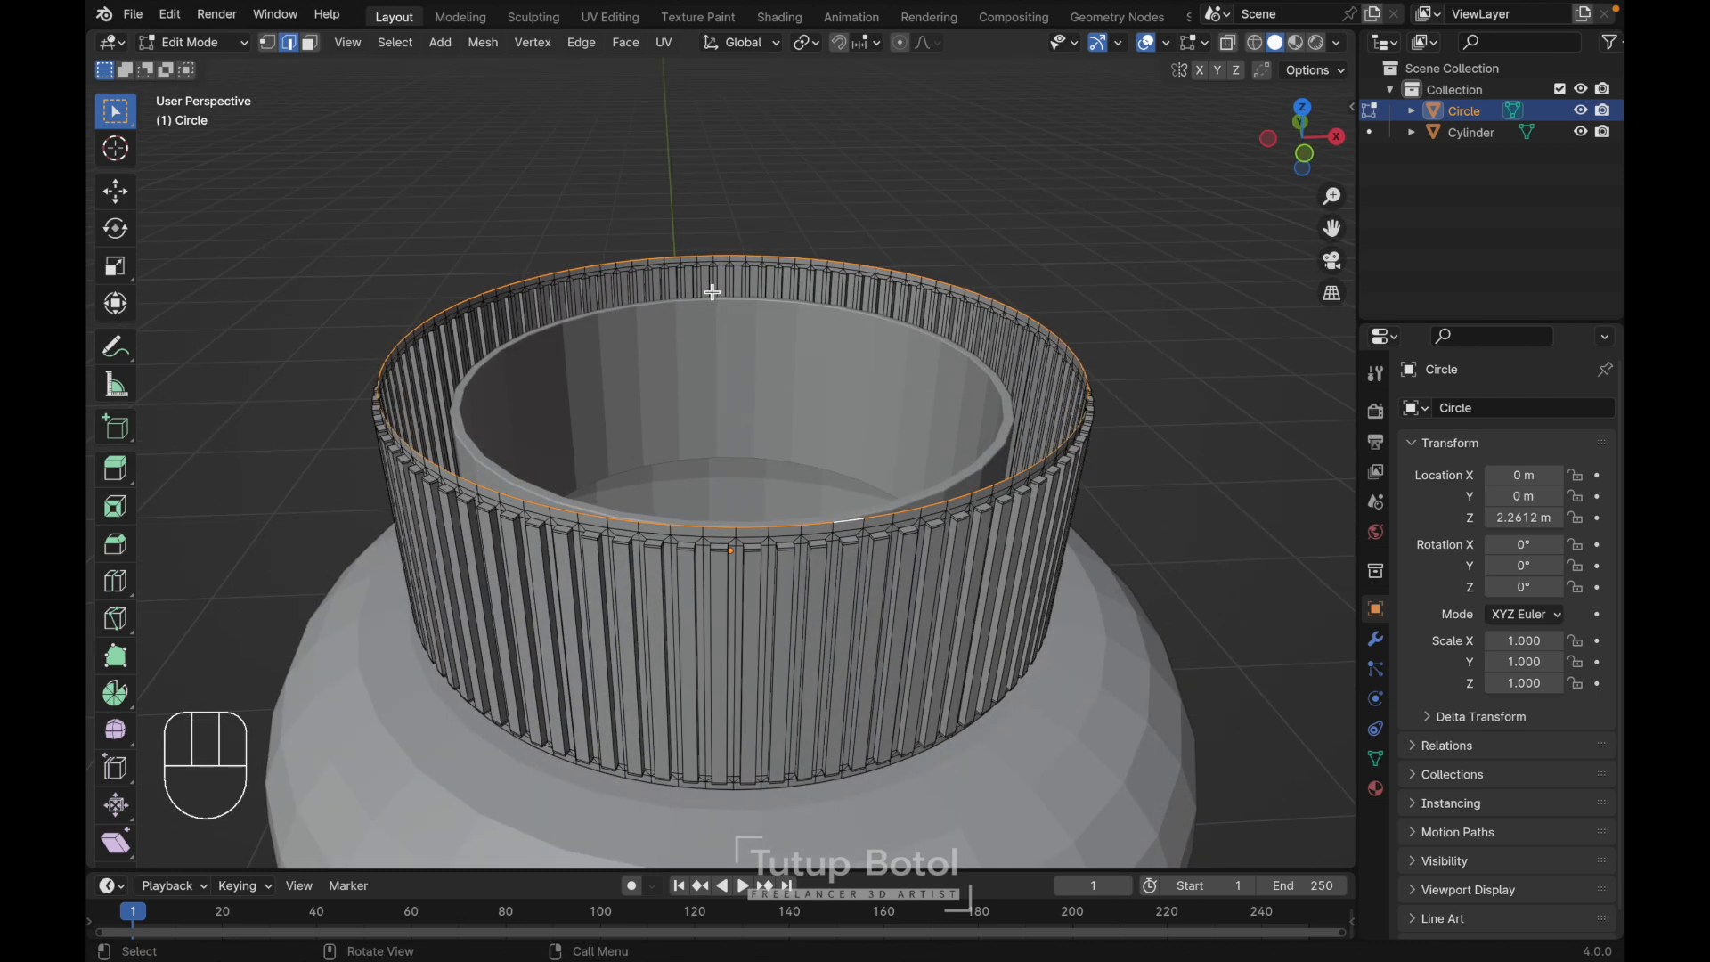
key("f")
key("Escape")
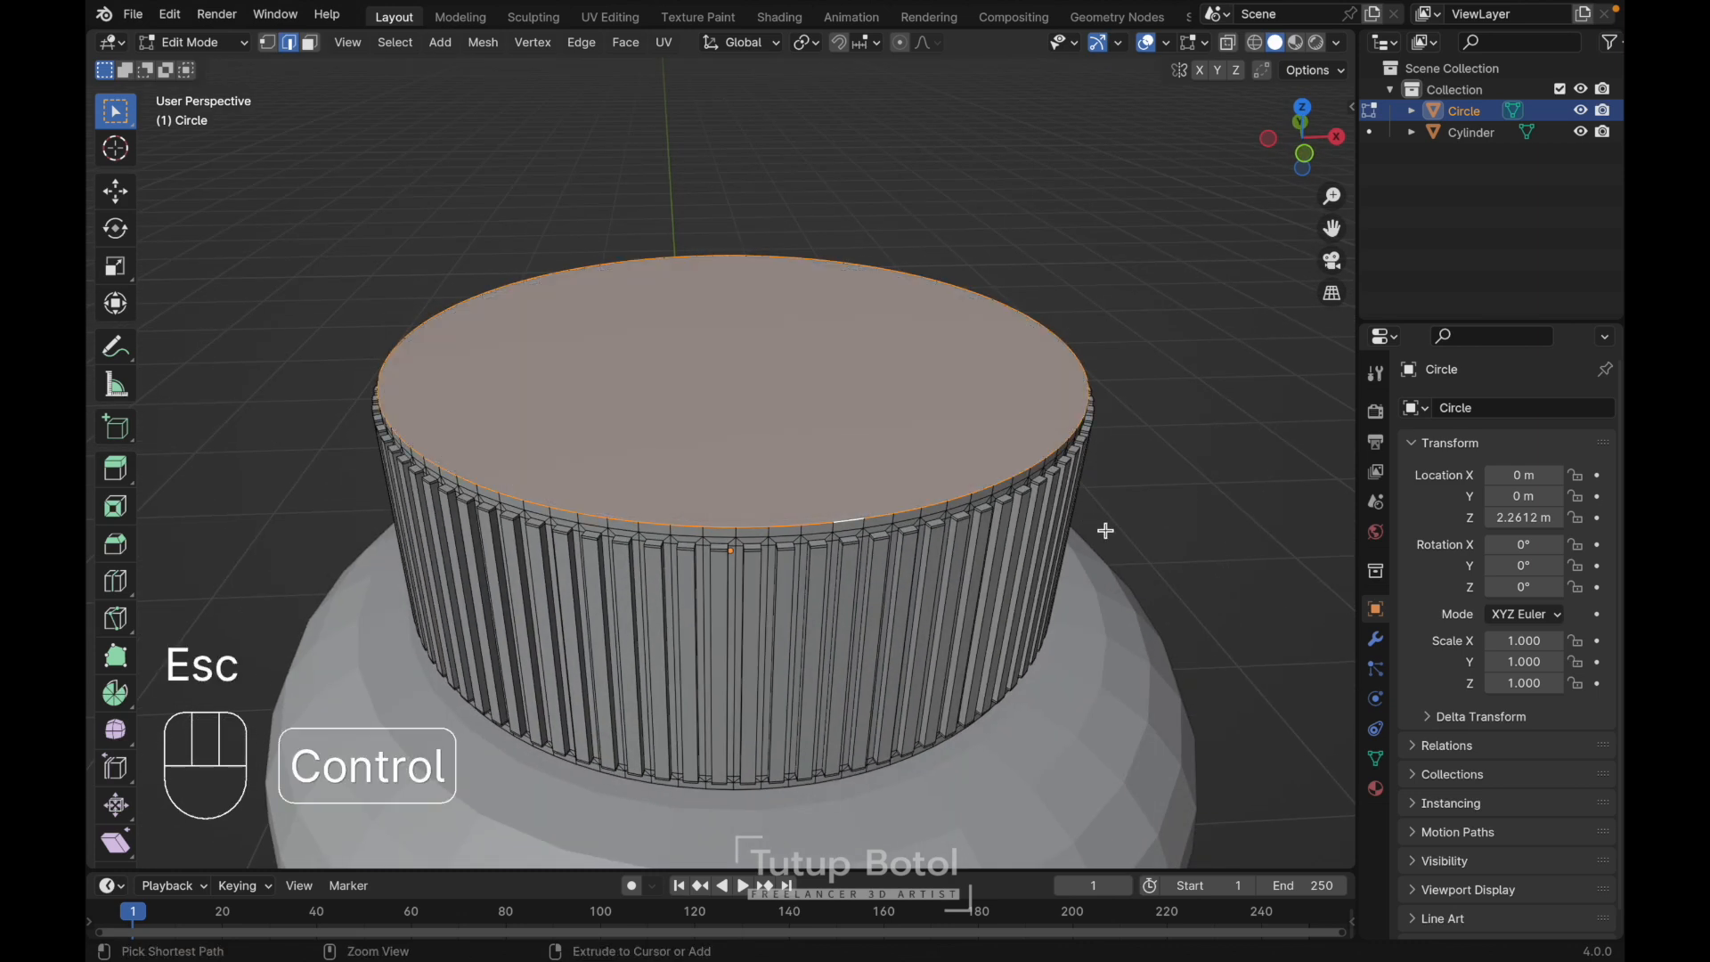
- Bevel the cap's upper rim about 0.0132 m wide with 4 segments
key("ctrl+b")
left_click(1131, 561)
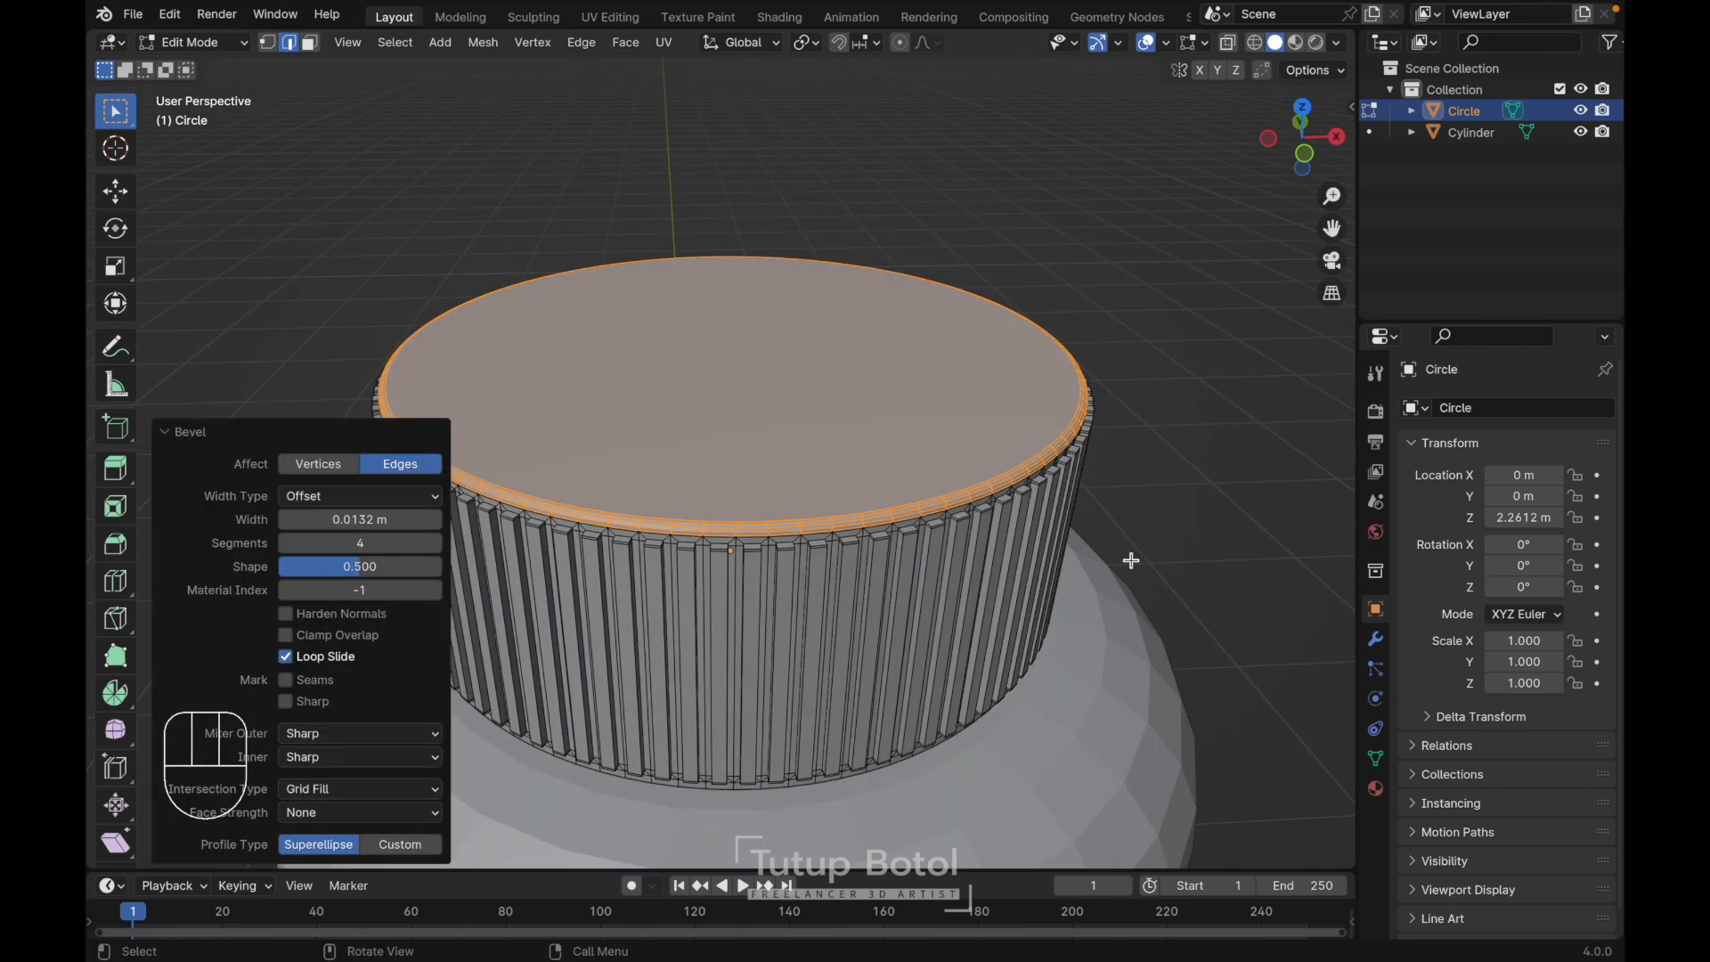
scroll(1131, 560, "up", 3)
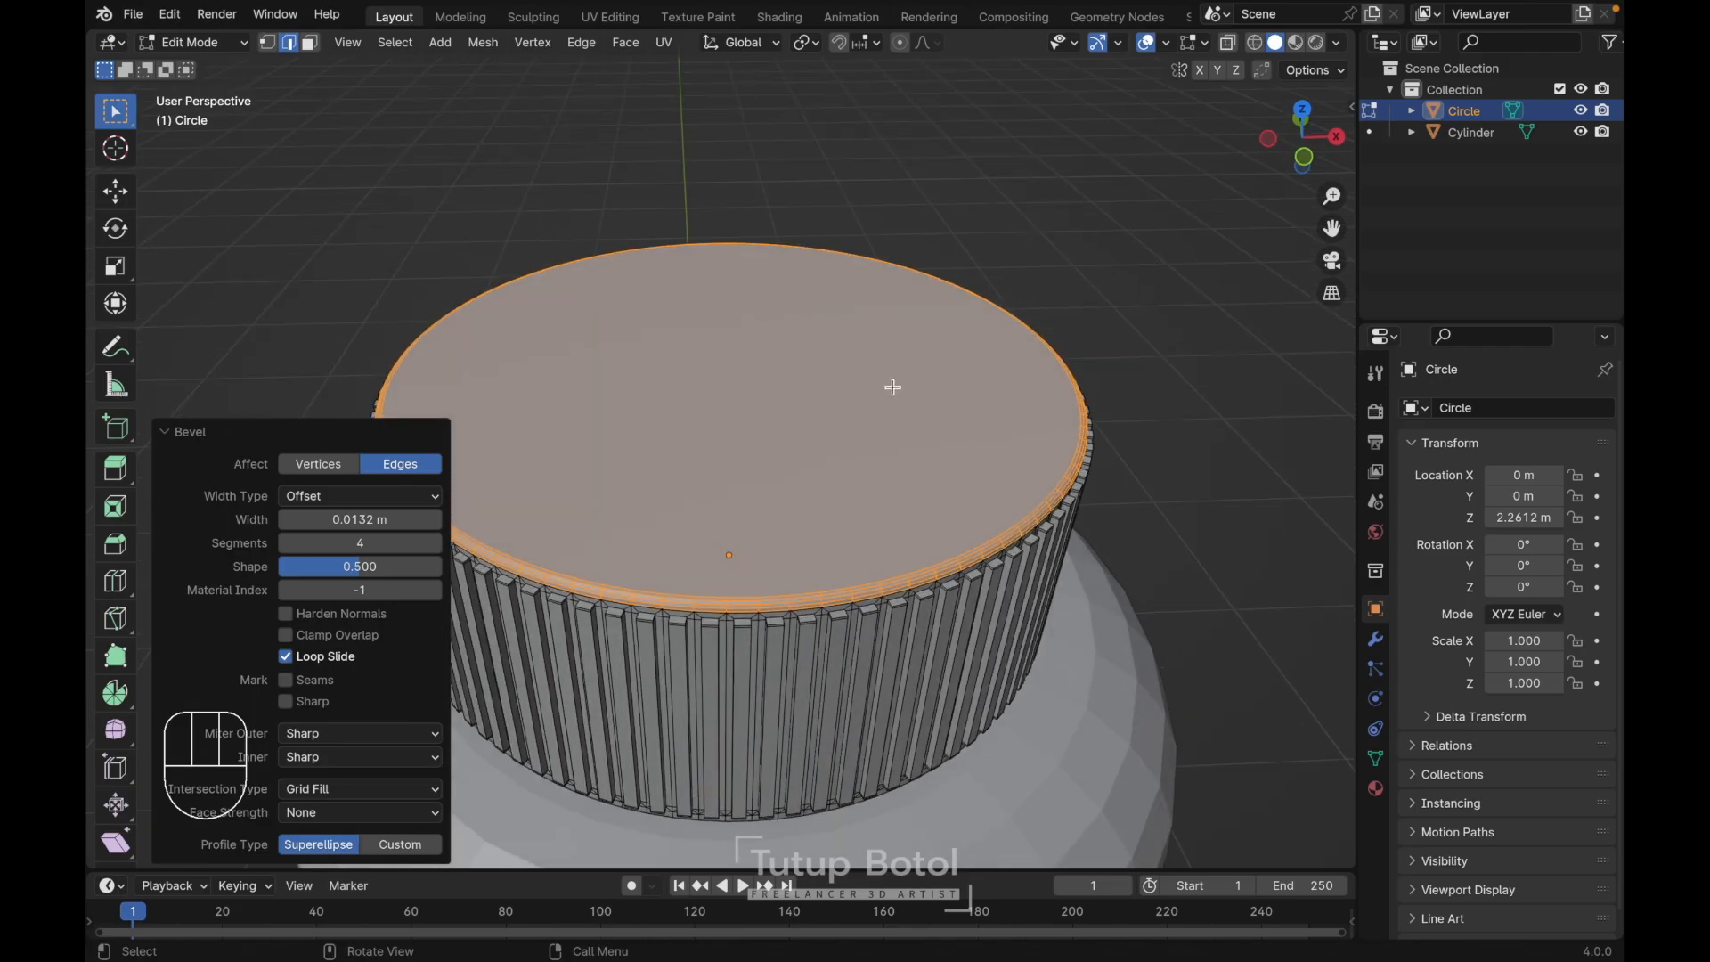
- Inset the cap's top face with a thickness of about 0.0057 m
key("3")
left_click(893, 388)
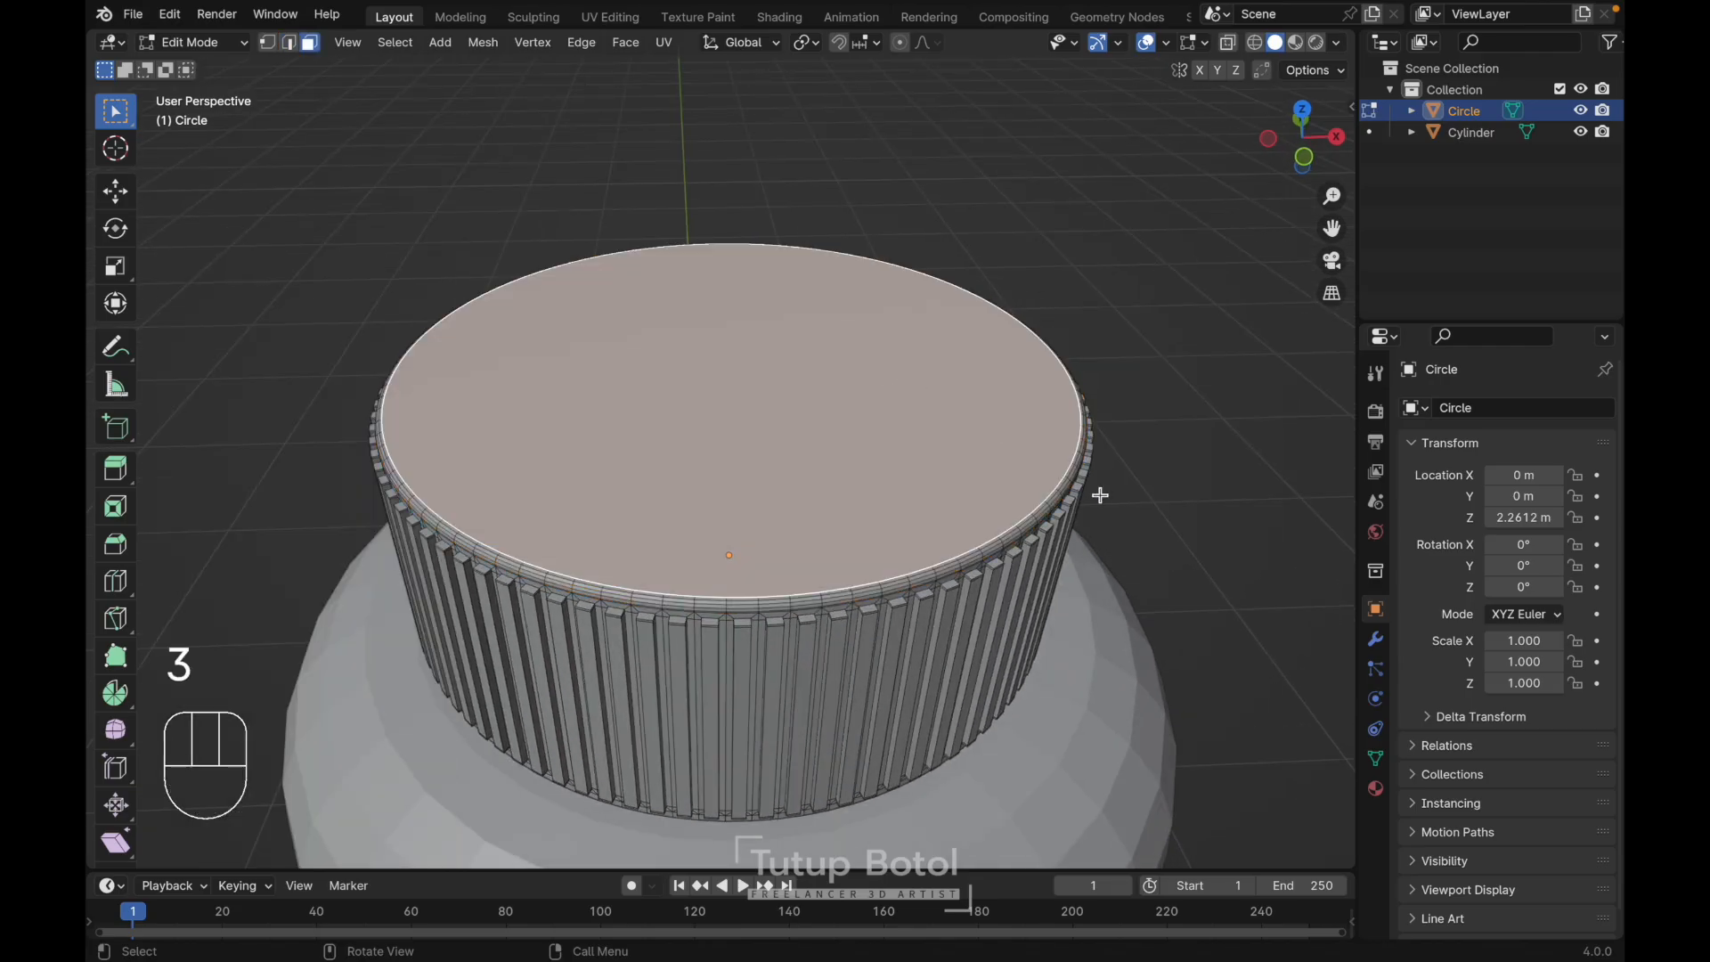
key("i")
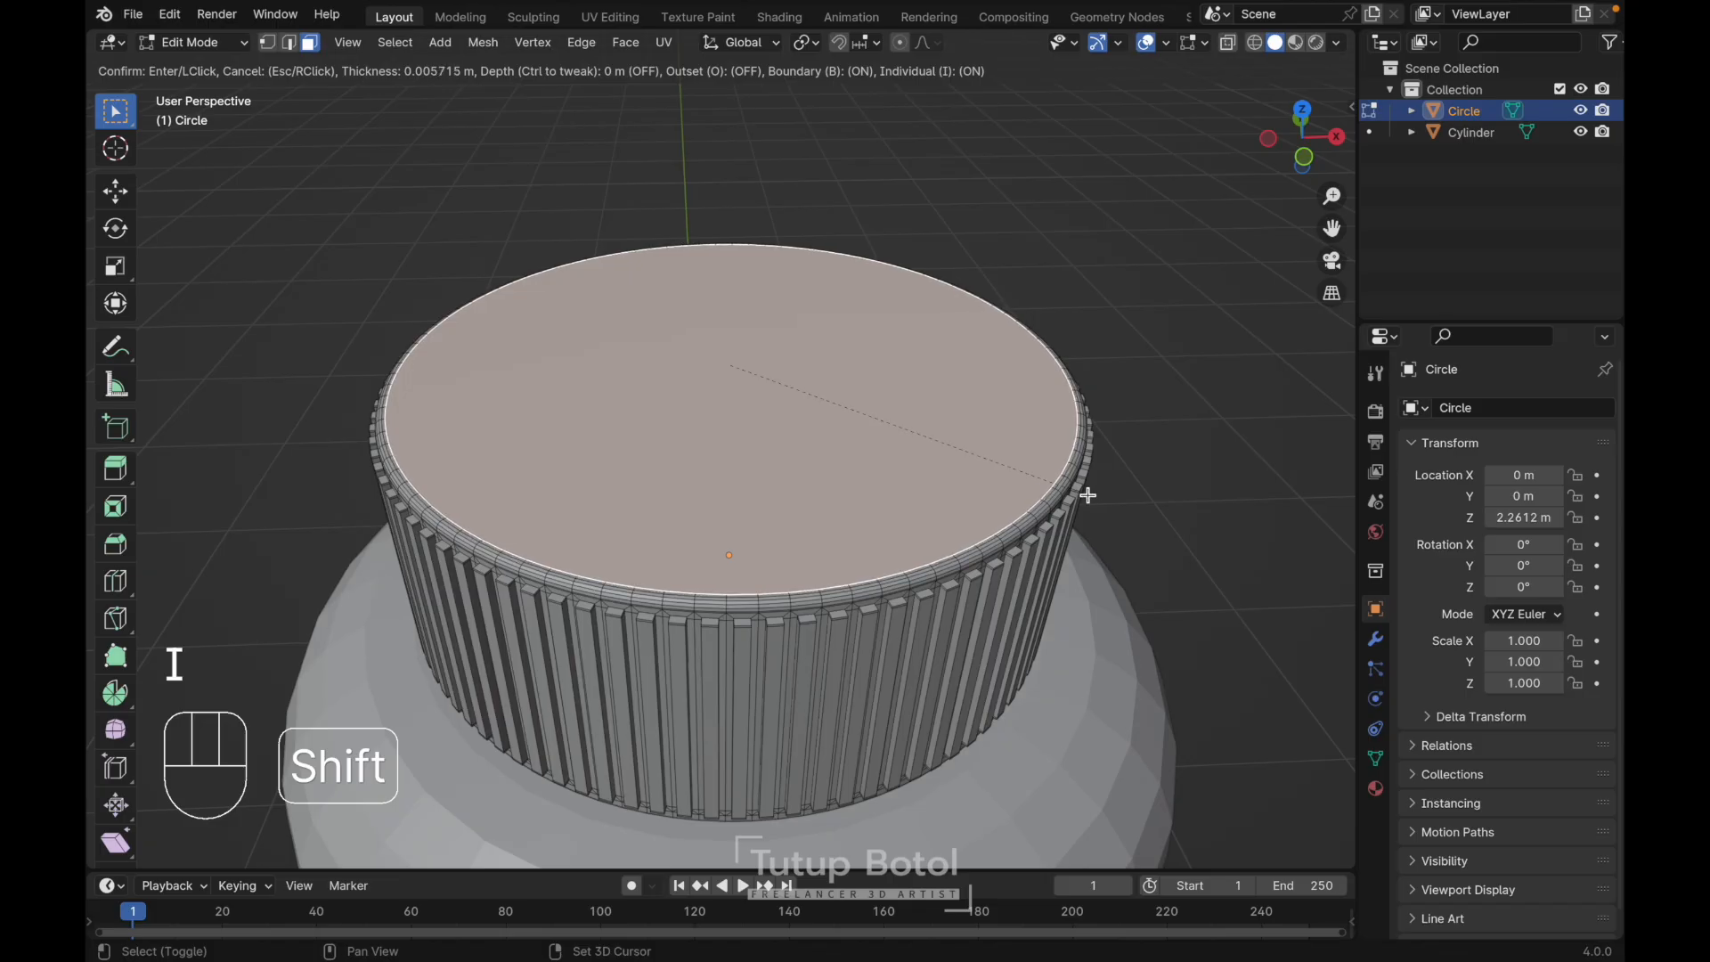
left_click(1092, 496)
- Extrude the inset top face along its normal by about -0.0144 m to recess the cap's top
key("alt+e")
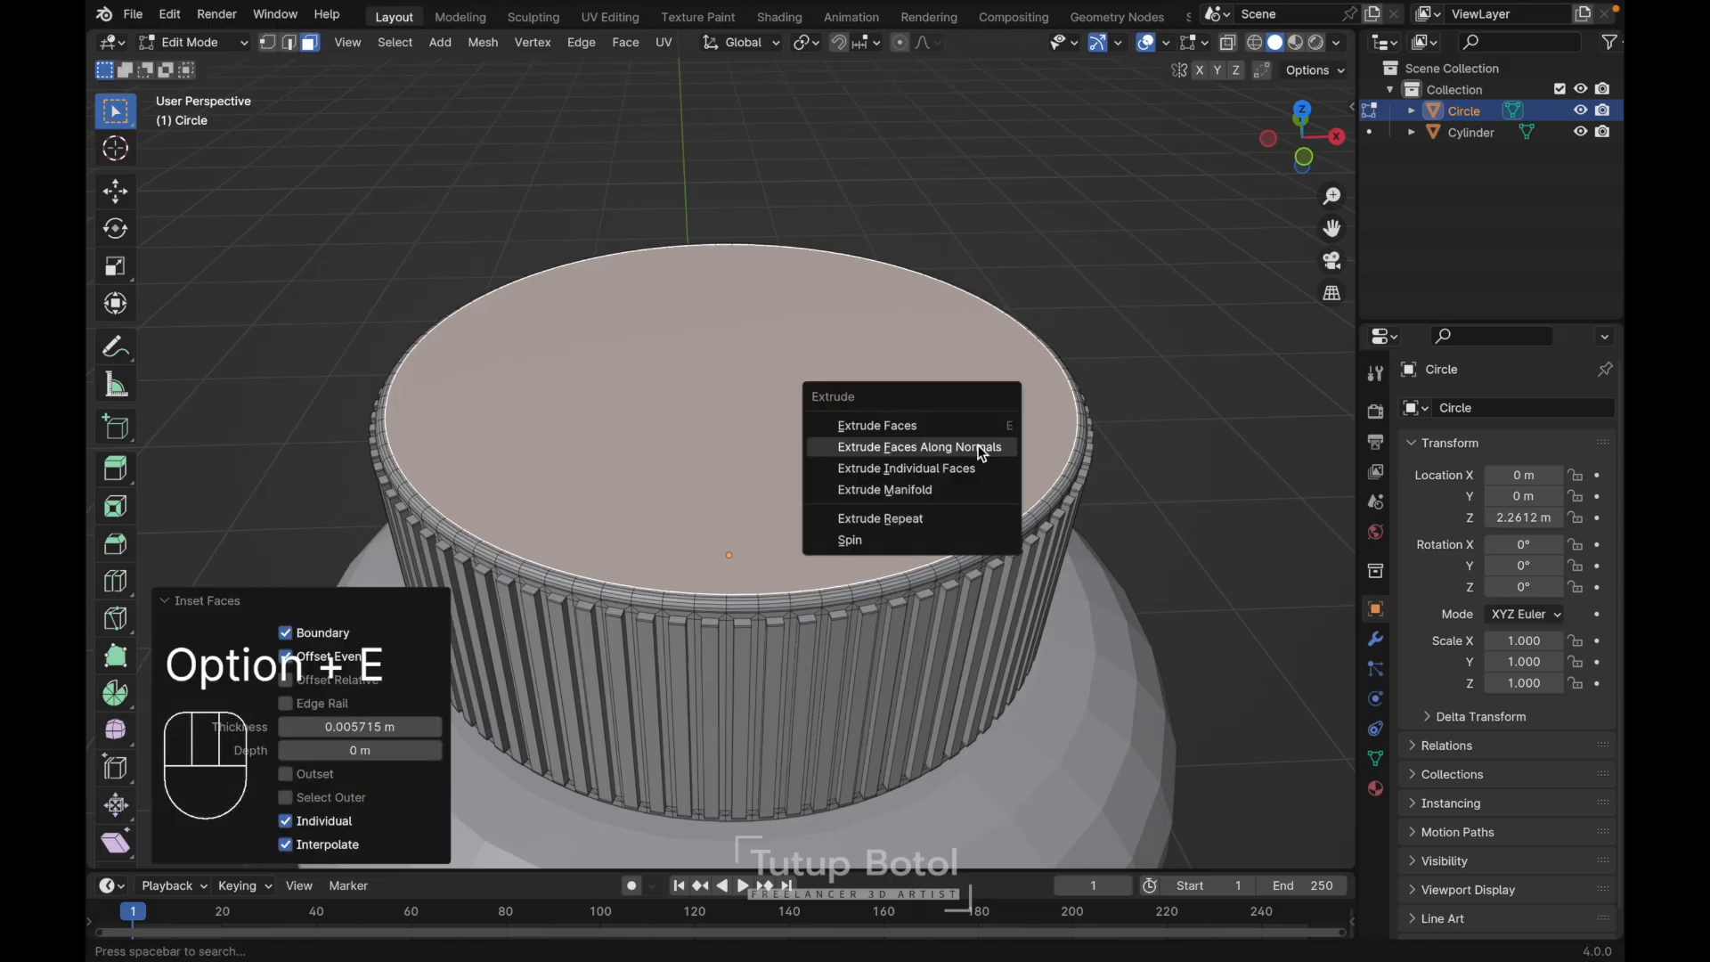
left_click(978, 447)
key("shift")
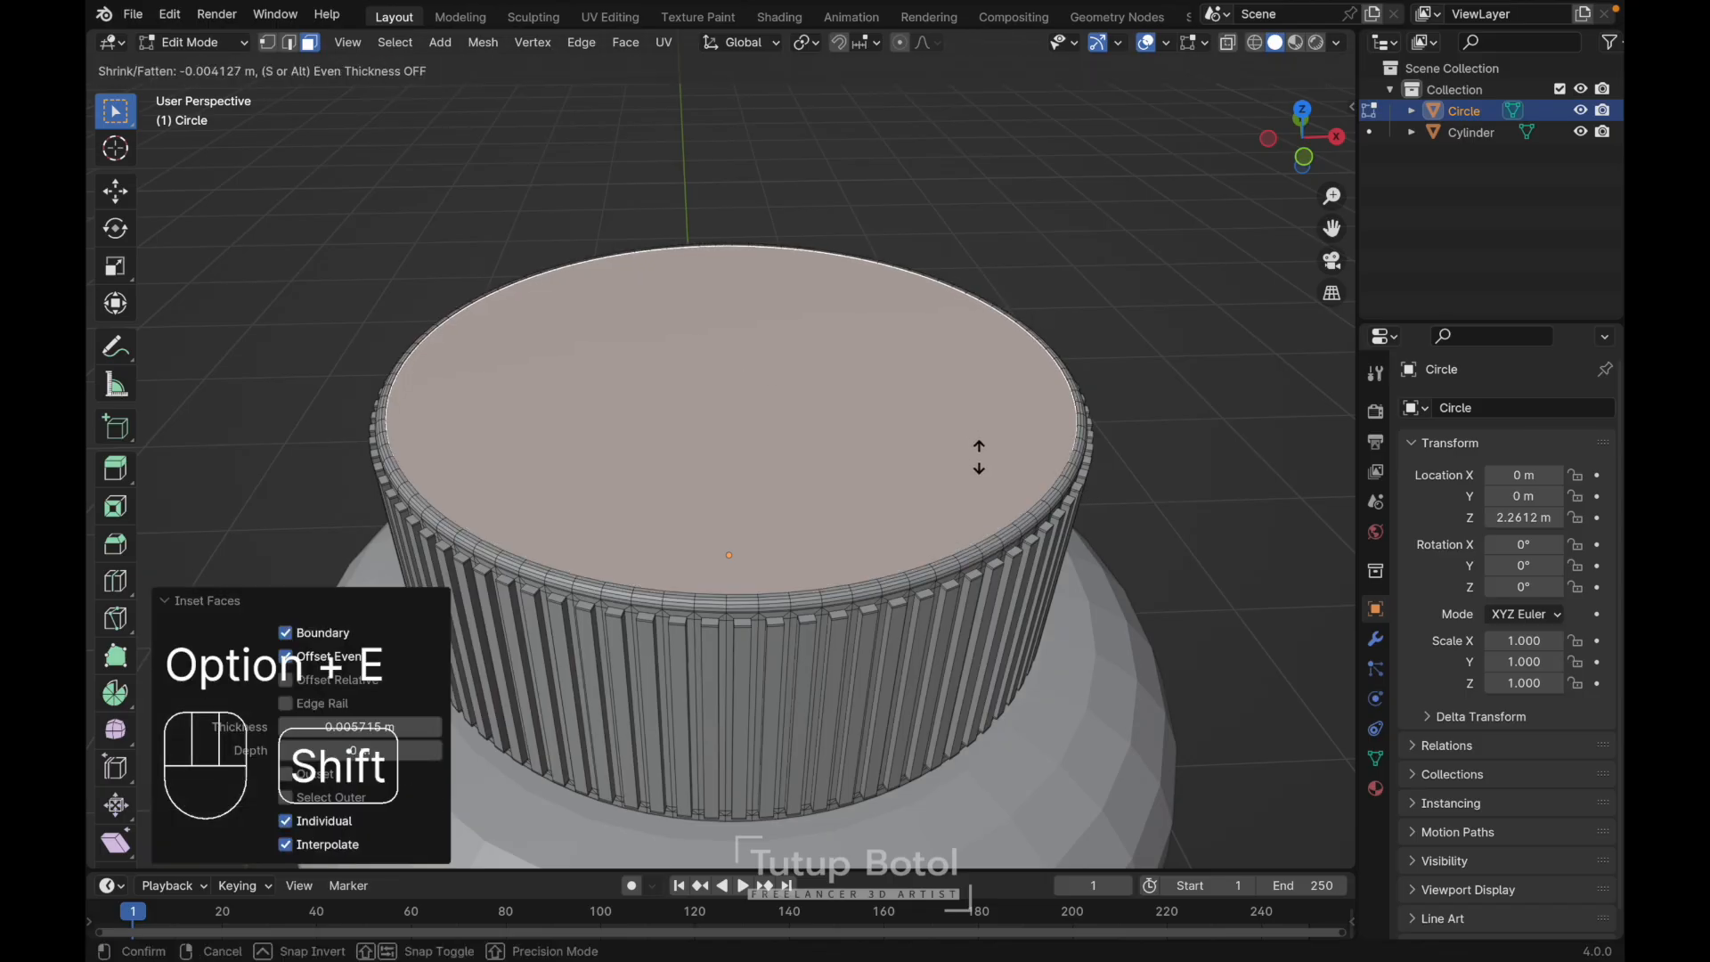
left_click(983, 484)
scroll(983, 483, "up", 4)
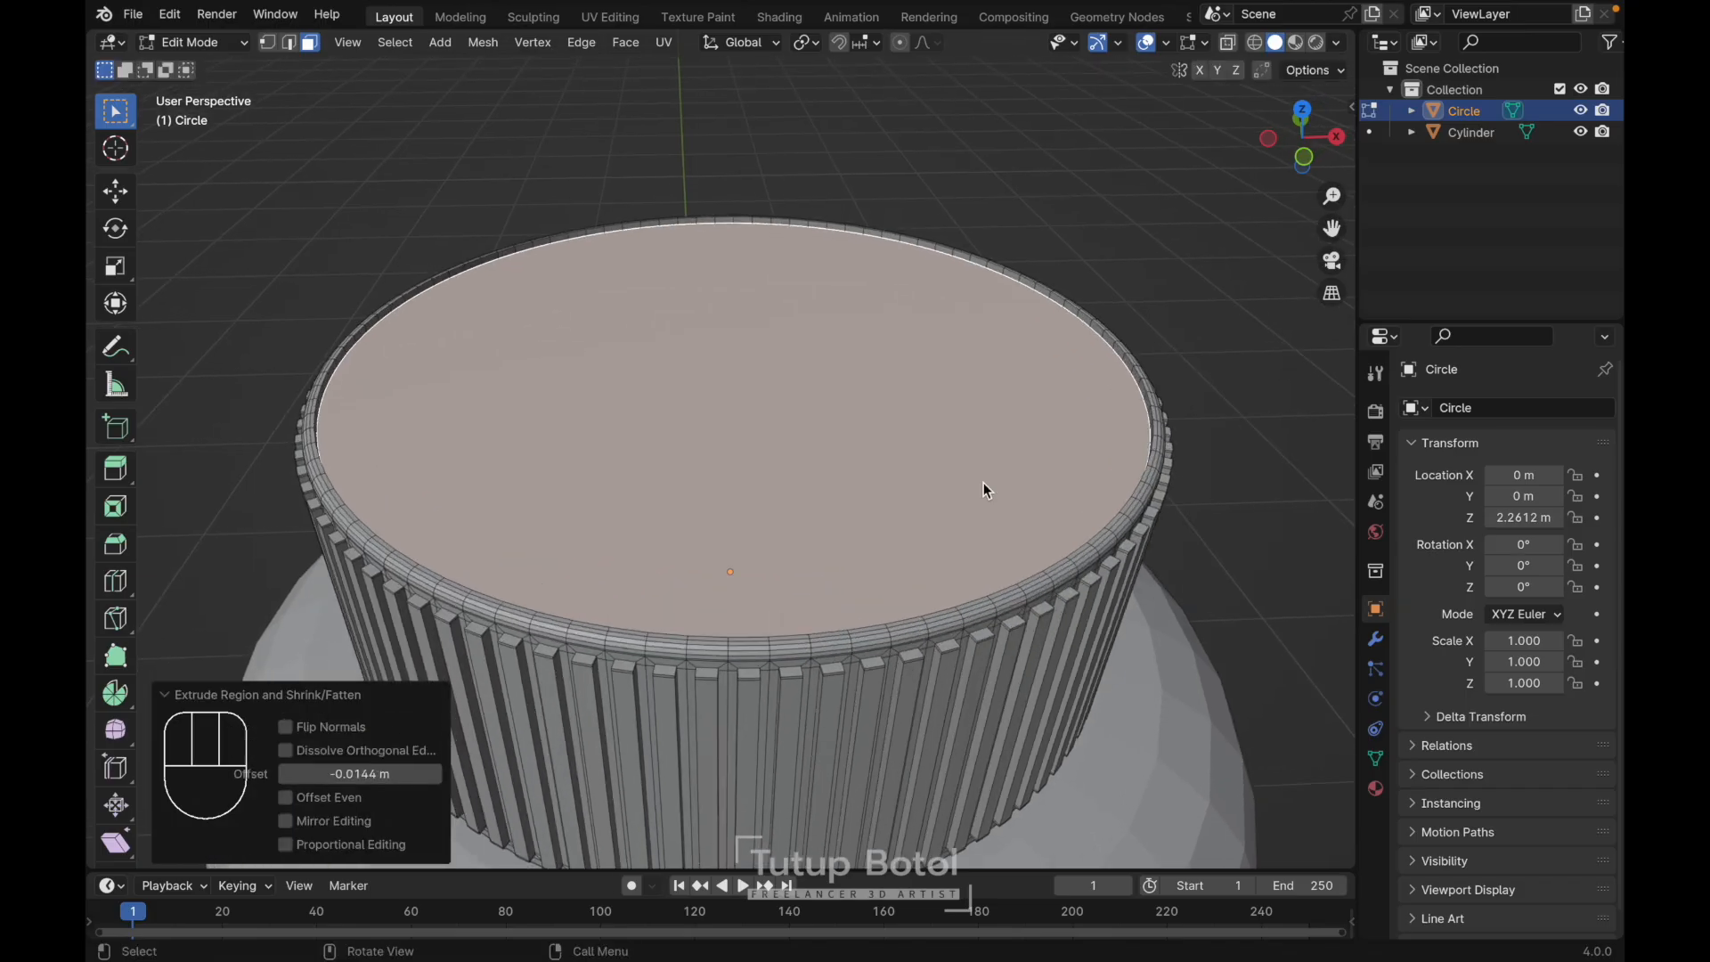
key("ctrl+z")
- Bevel the upper and lower edge loops of the cap's top recess slightly with 4 segments and return to Object Mode
left_click(289, 42)
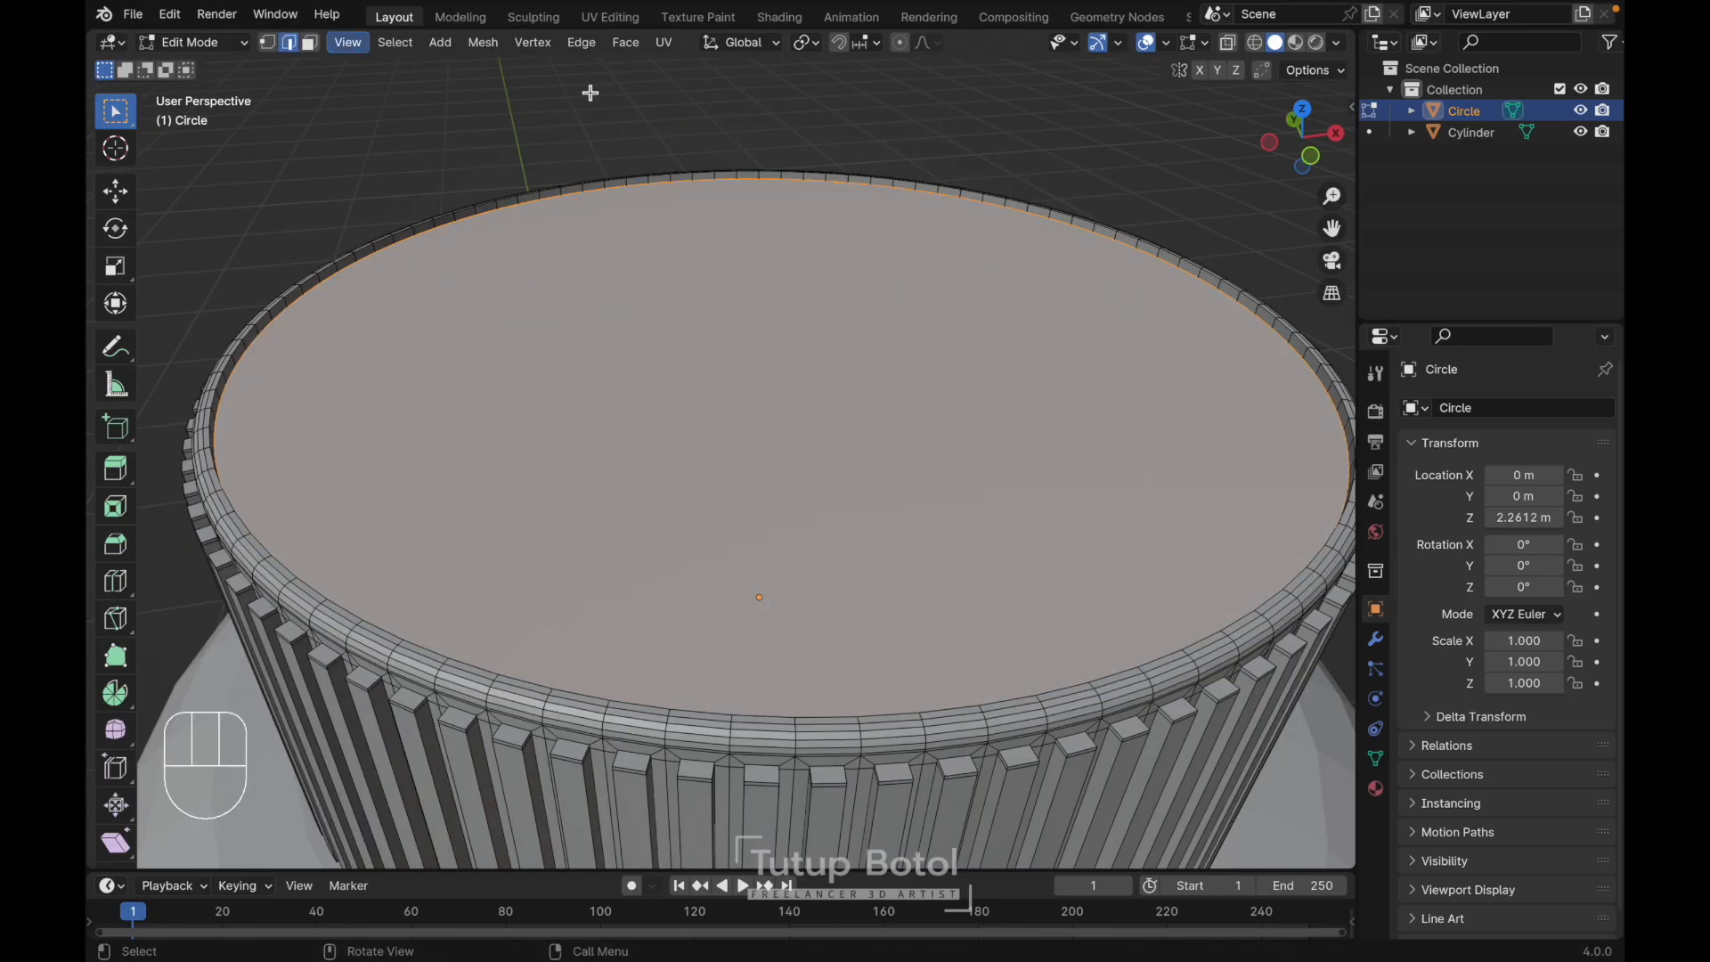
scroll(1224, 577, "up", 3)
left_click(1224, 577, "alt+shift")
key("ctrl+b")
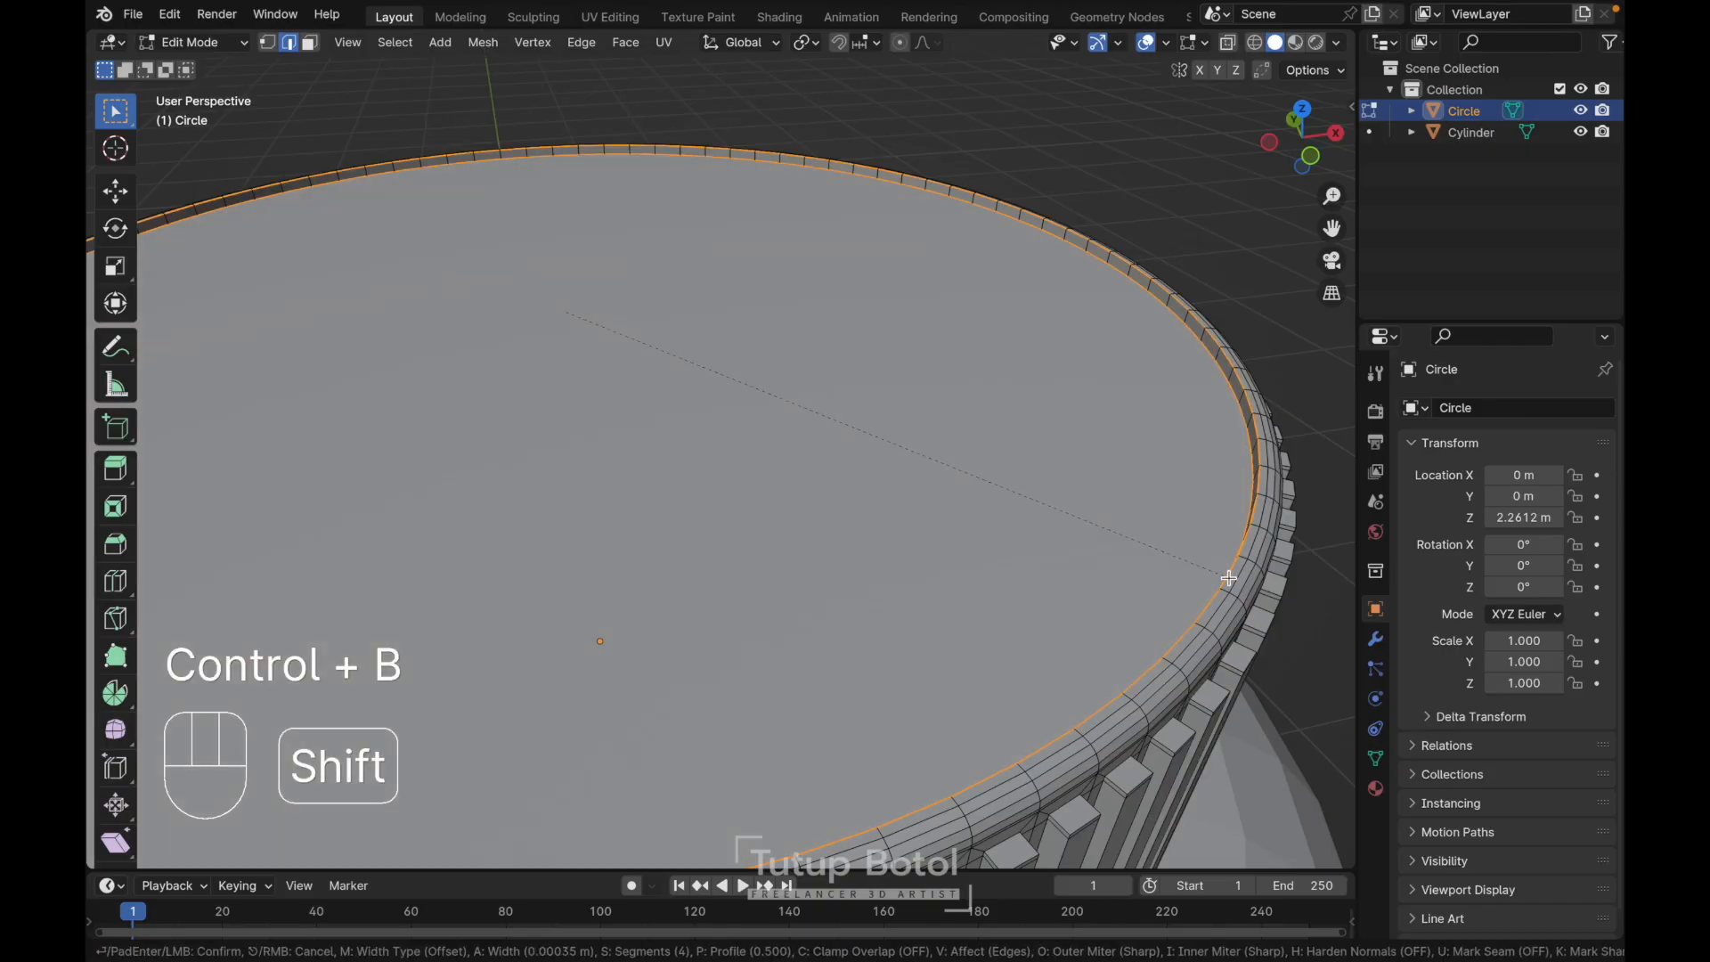
left_click(1228, 578, "shift")
scroll(1051, 443, "down", 3)
key("Tab")
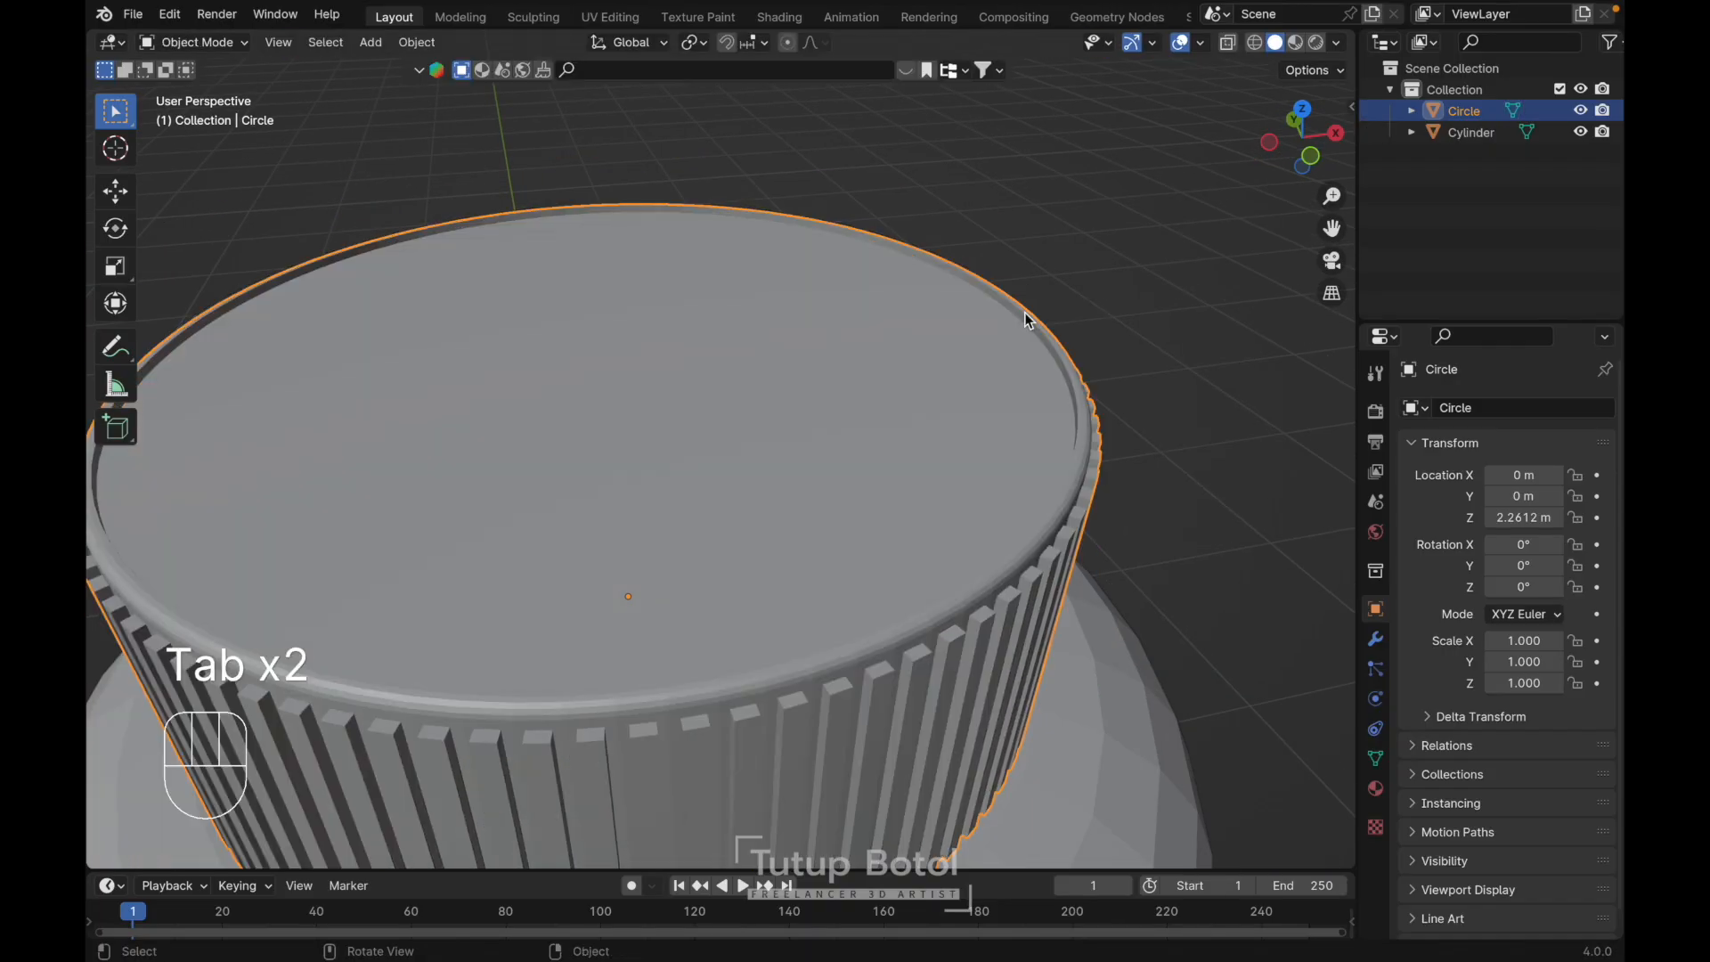
- Add a level 2 subdivision surface to the cap and shade it smooth
middle_click_drag(1029, 318, 830, 440, "ctrl")
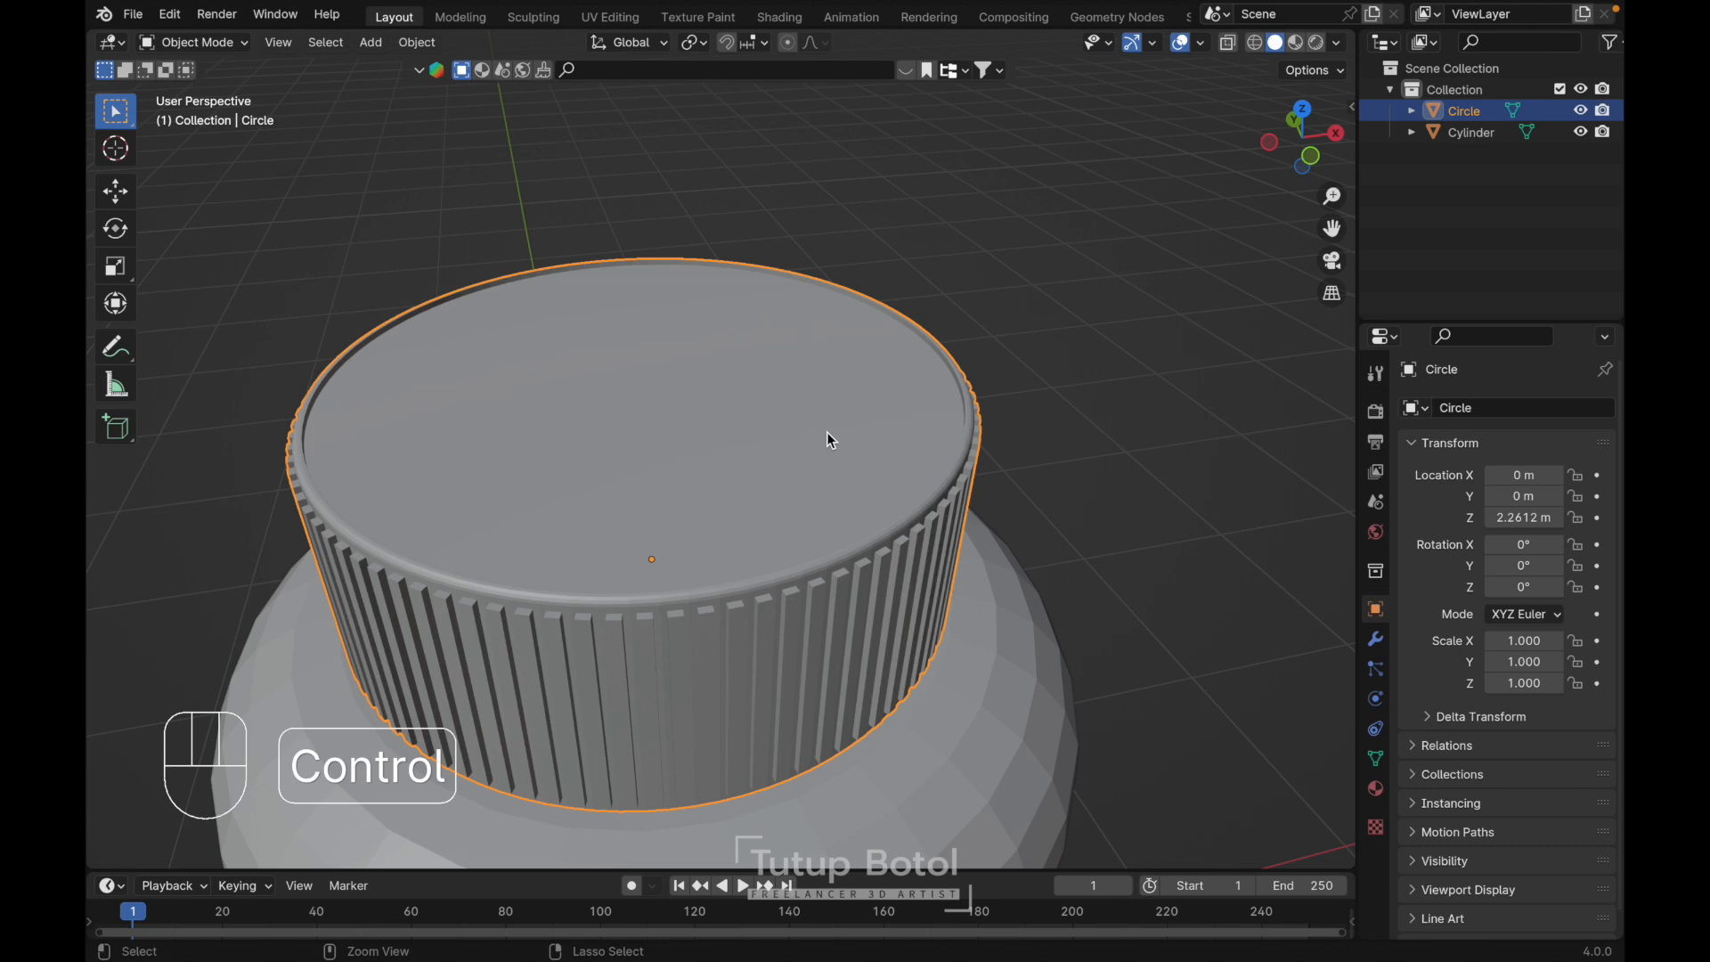
key("ctrl+2")
right_click(730, 423)
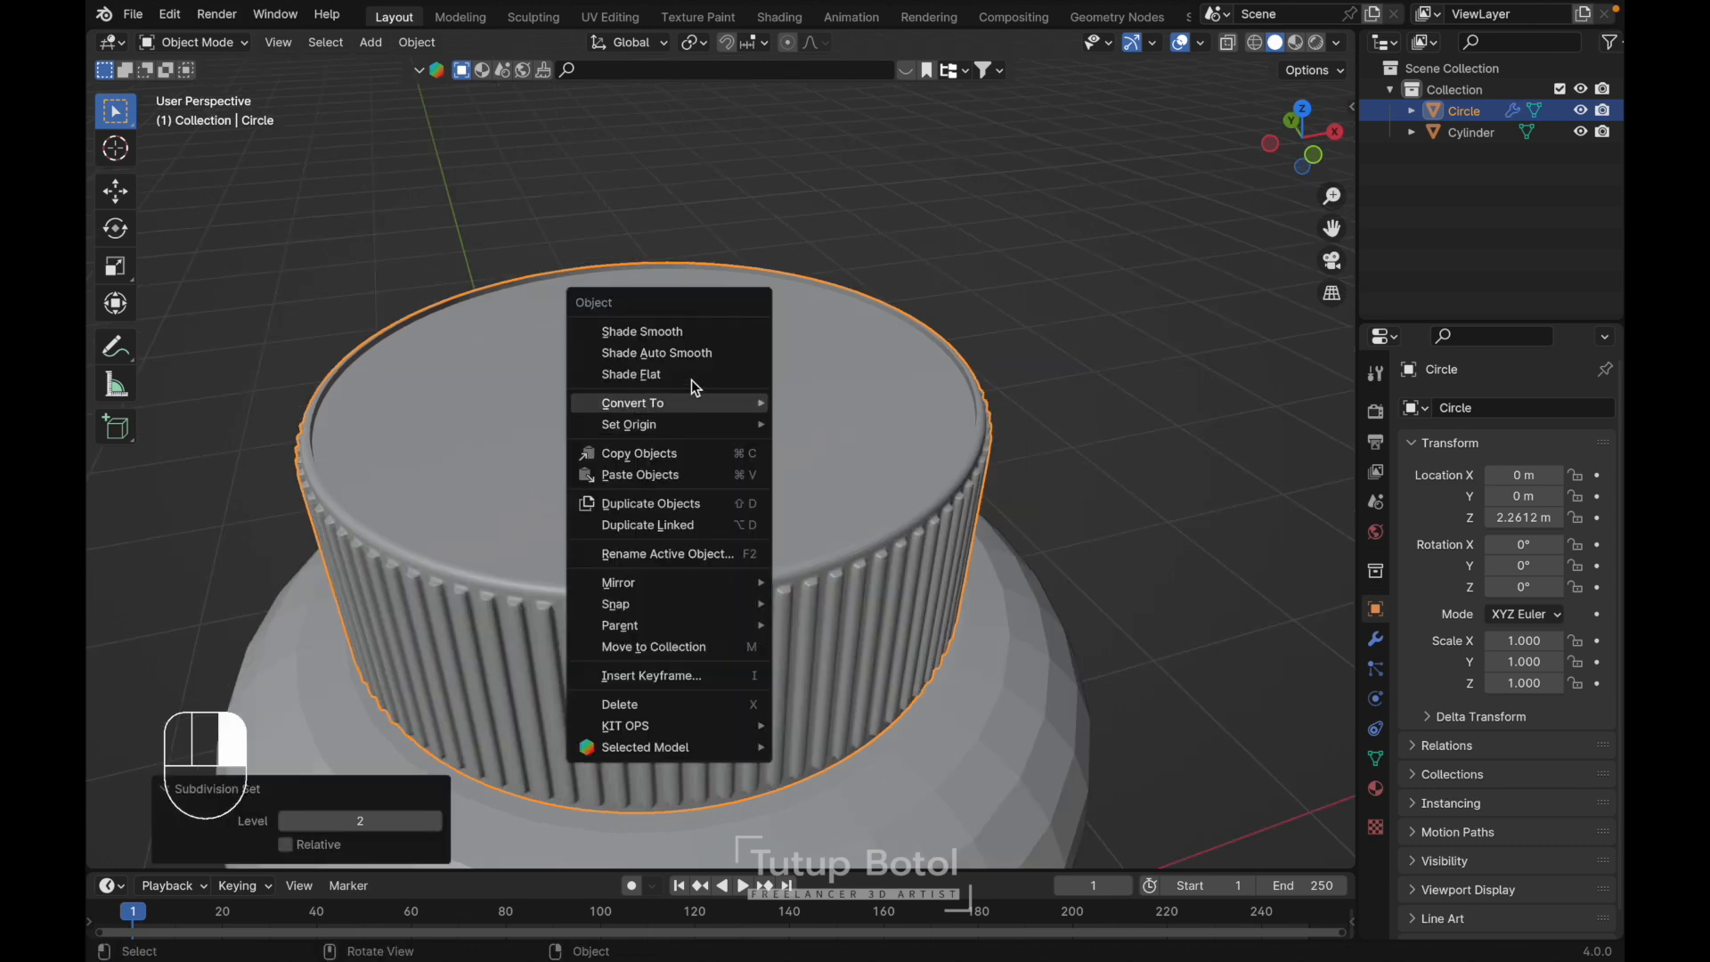
left_click(664, 333)
key("grave")
left_click(931, 377)
middle_click_drag(932, 377, 960, 387)
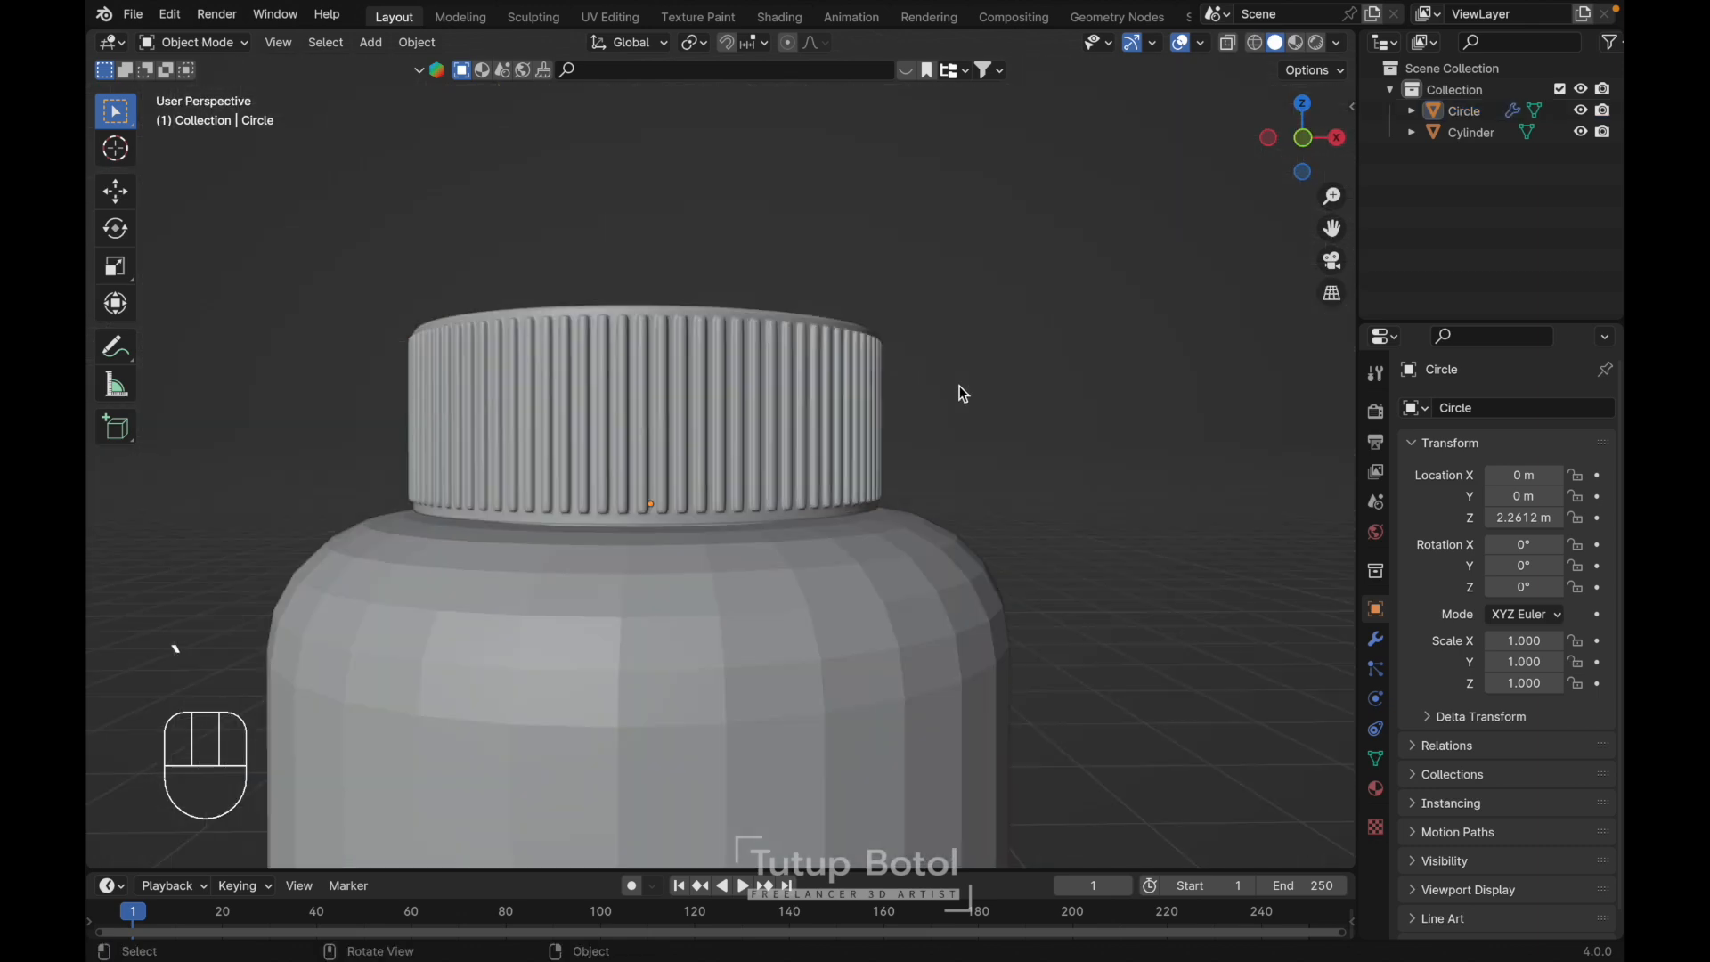
- Give the bottle body a level 2 subdivision surface and smooth shading
key("grave")
left_click(794, 643)
key("ctrl+2")
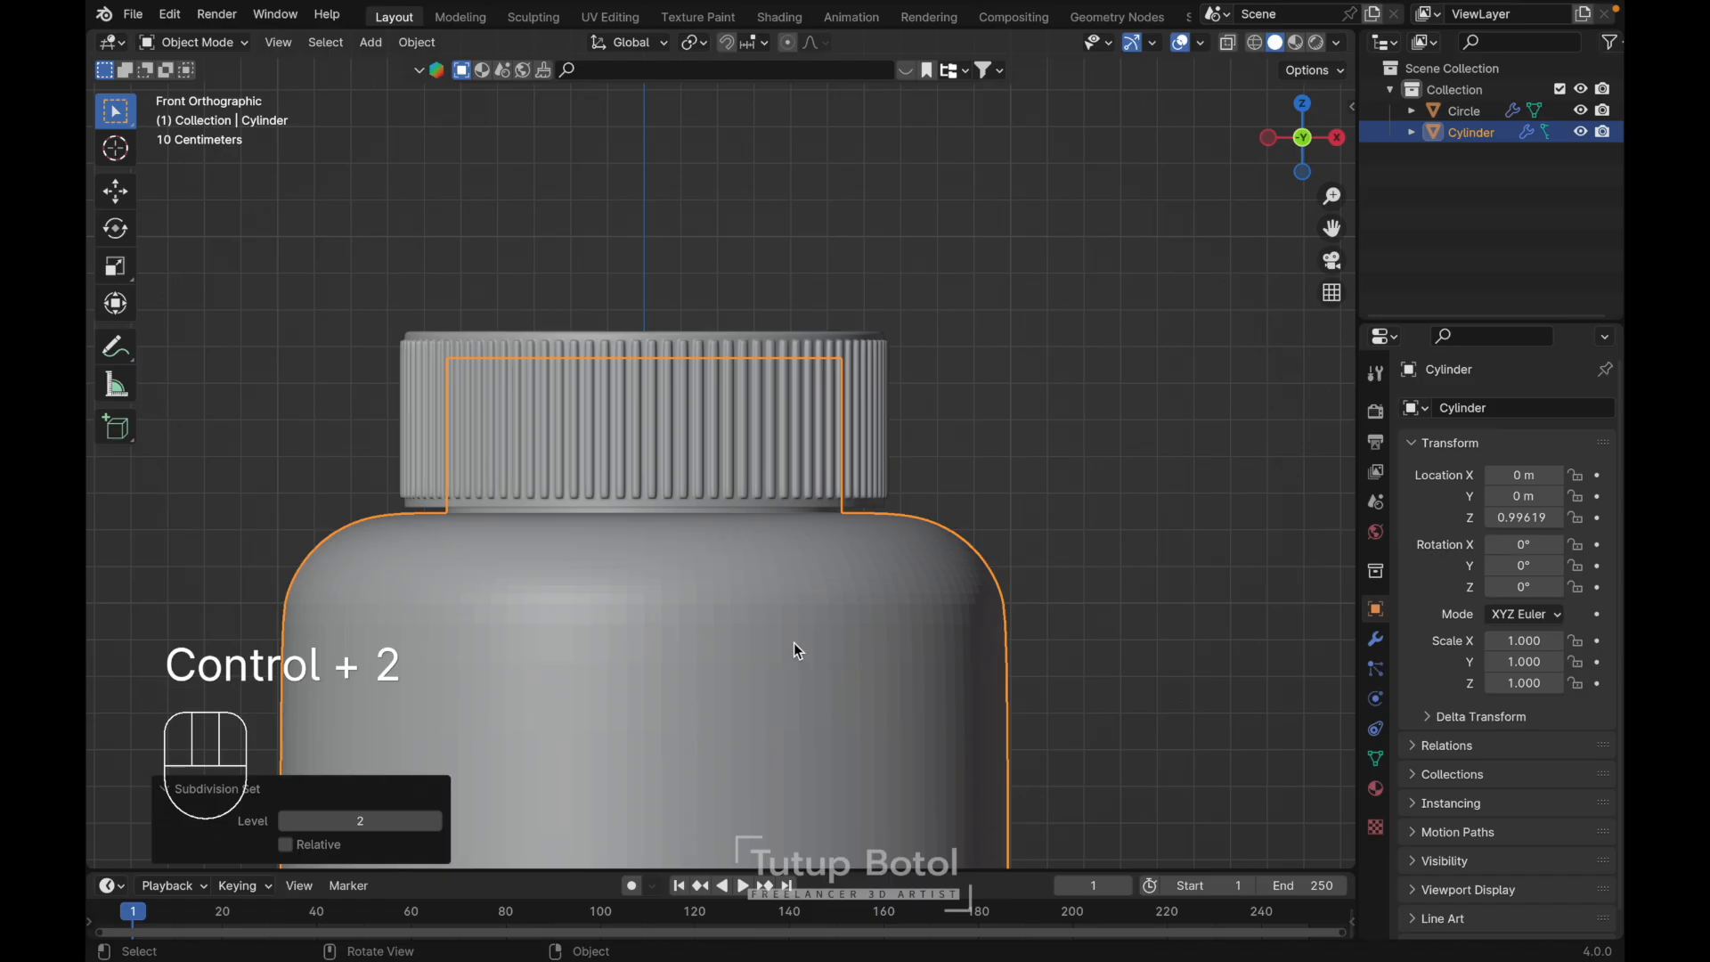
right_click(796, 648)
left_click(720, 526)
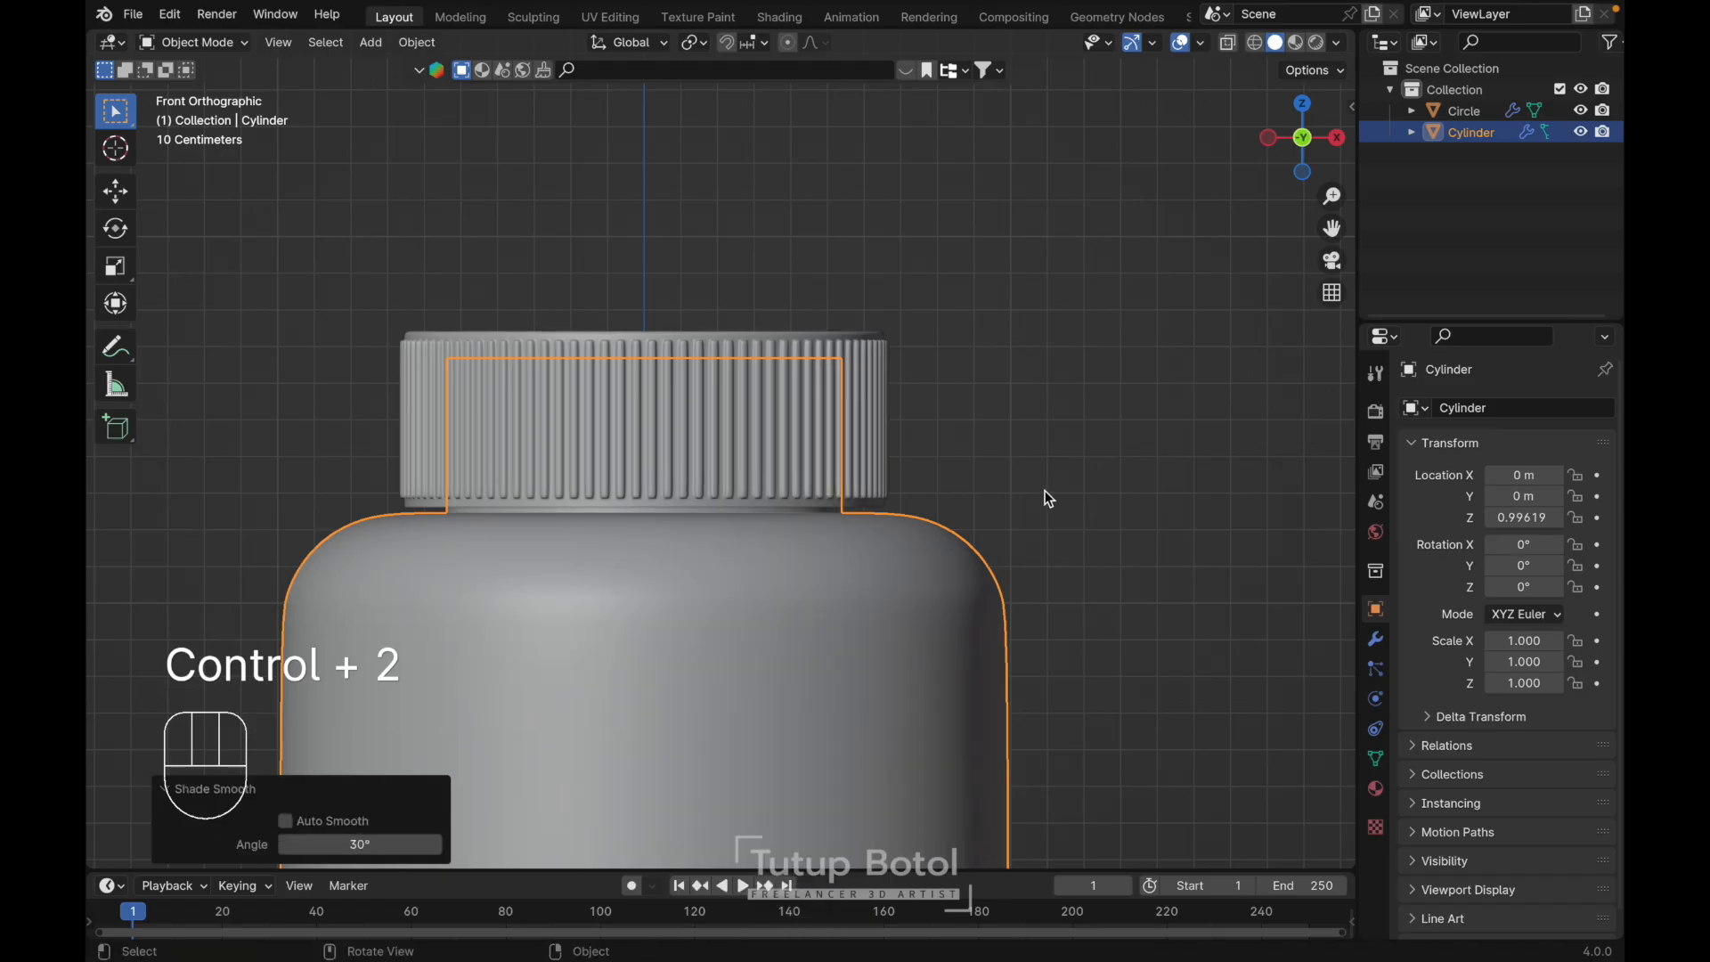
- Scale the cap in X and Y only, to about 0.894, keeping its height
left_click(723, 446)
scroll(723, 446, "down", 1)
key("s")
key("shift+z")
key("Escape")
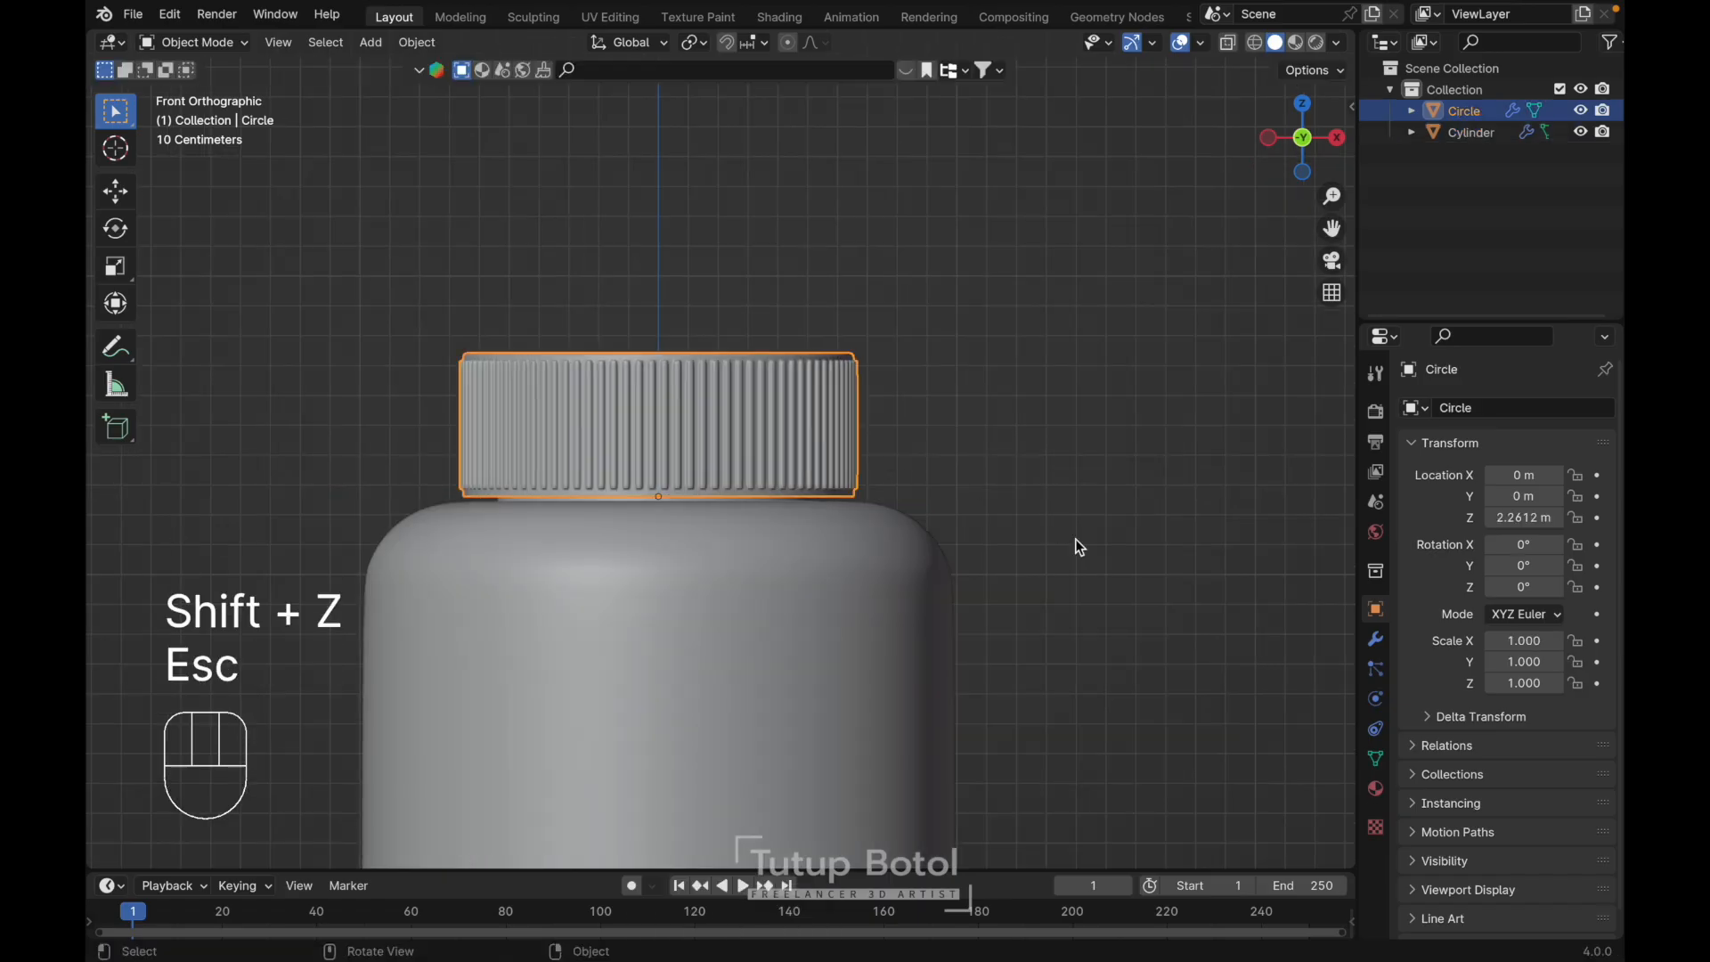
key("s")
key("shift+z")
left_click(1035, 536)
- Move the cap up along Z to about 2.286 m and deselect it
key("g")
key("z")
left_click(1050, 410)
left_click(1050, 410)
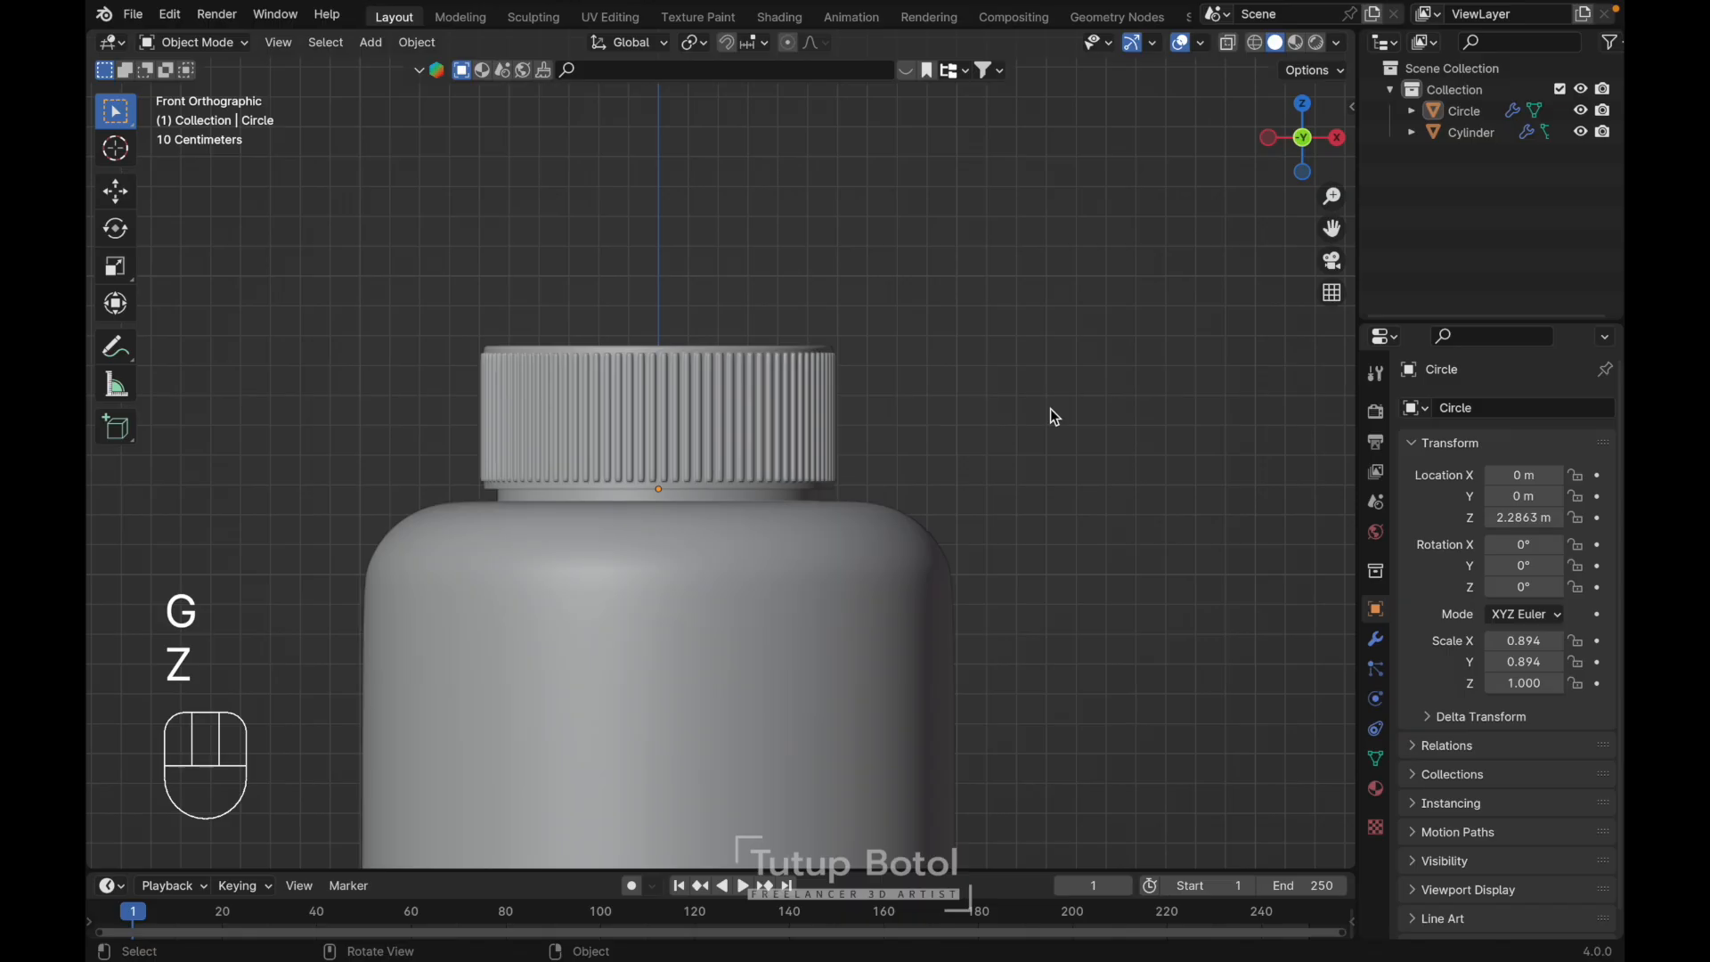
- Duplicate the face loop of the bottle's straight side wall in place, separate it as its own object, and return to Object Mode
scroll(1050, 410, "down", 4)
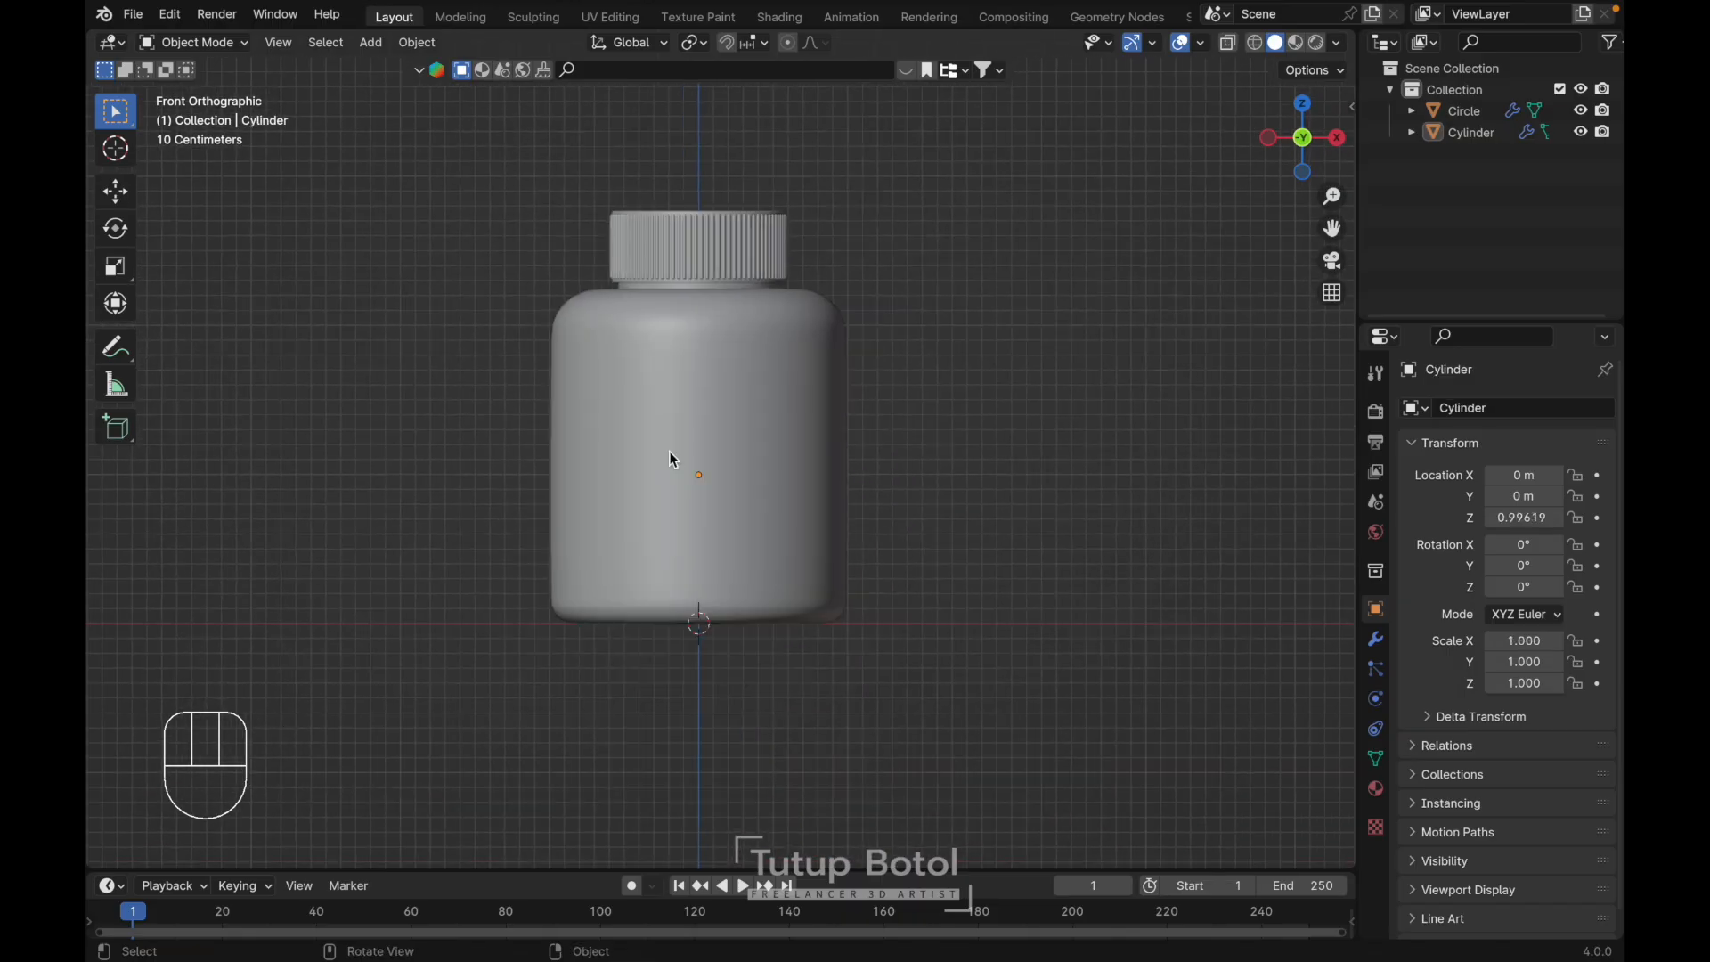
left_click(670, 451)
key("Tab")
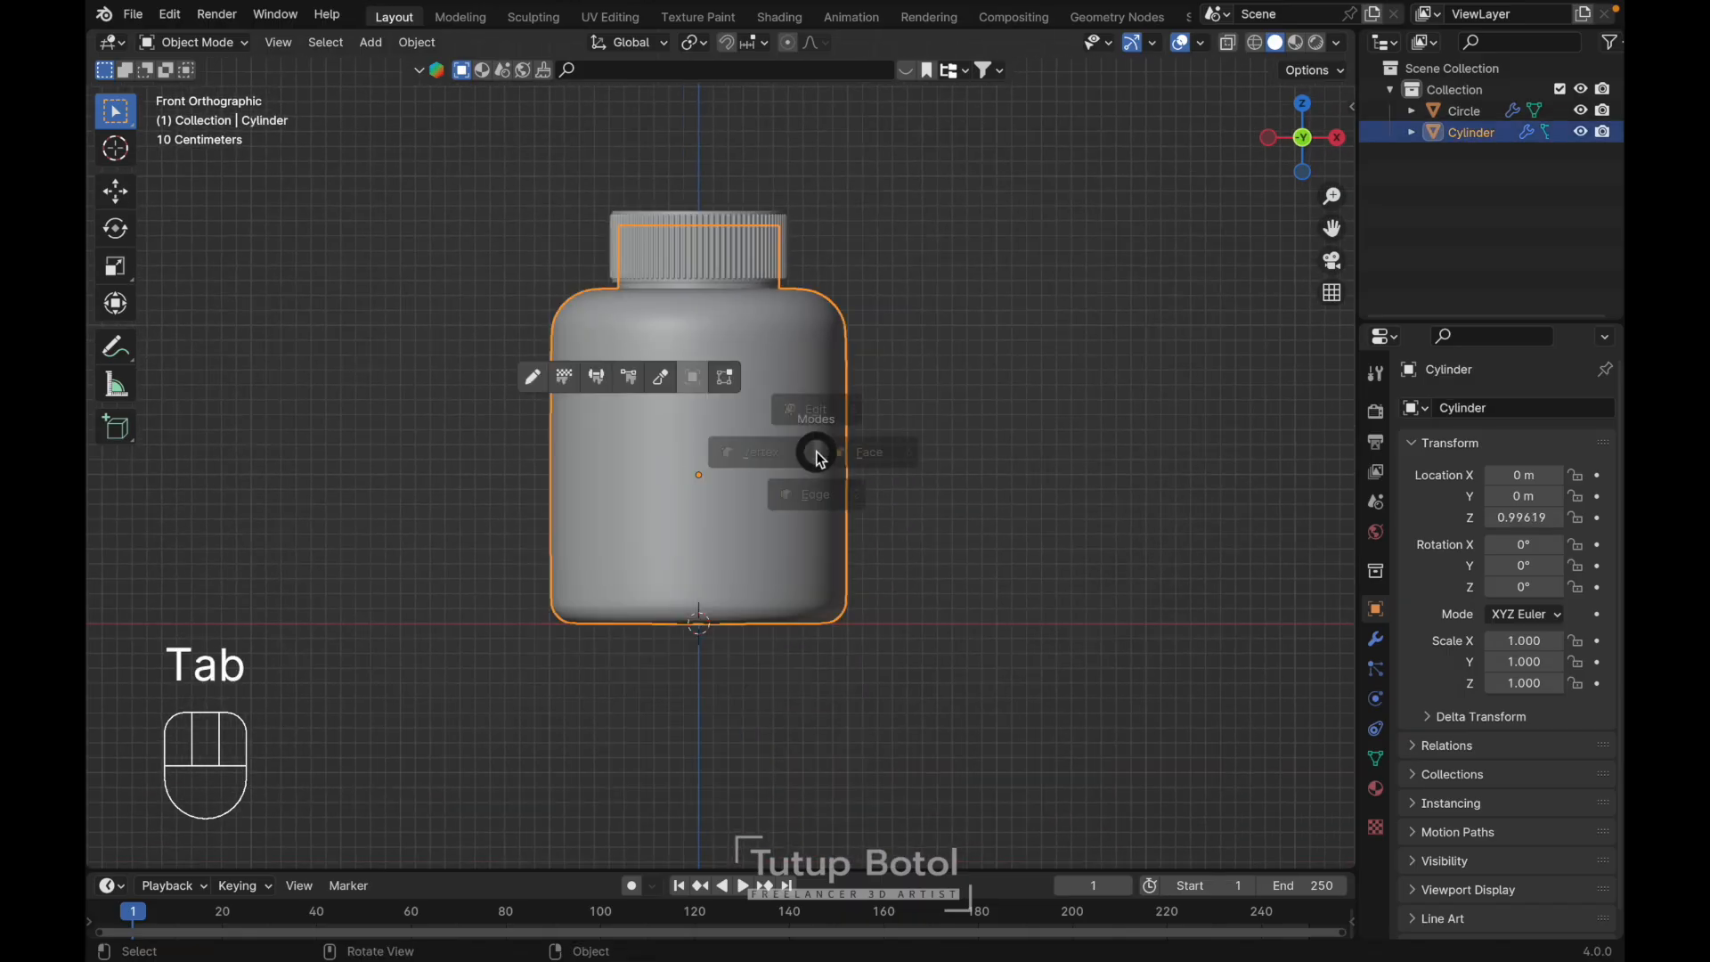
left_click(813, 348)
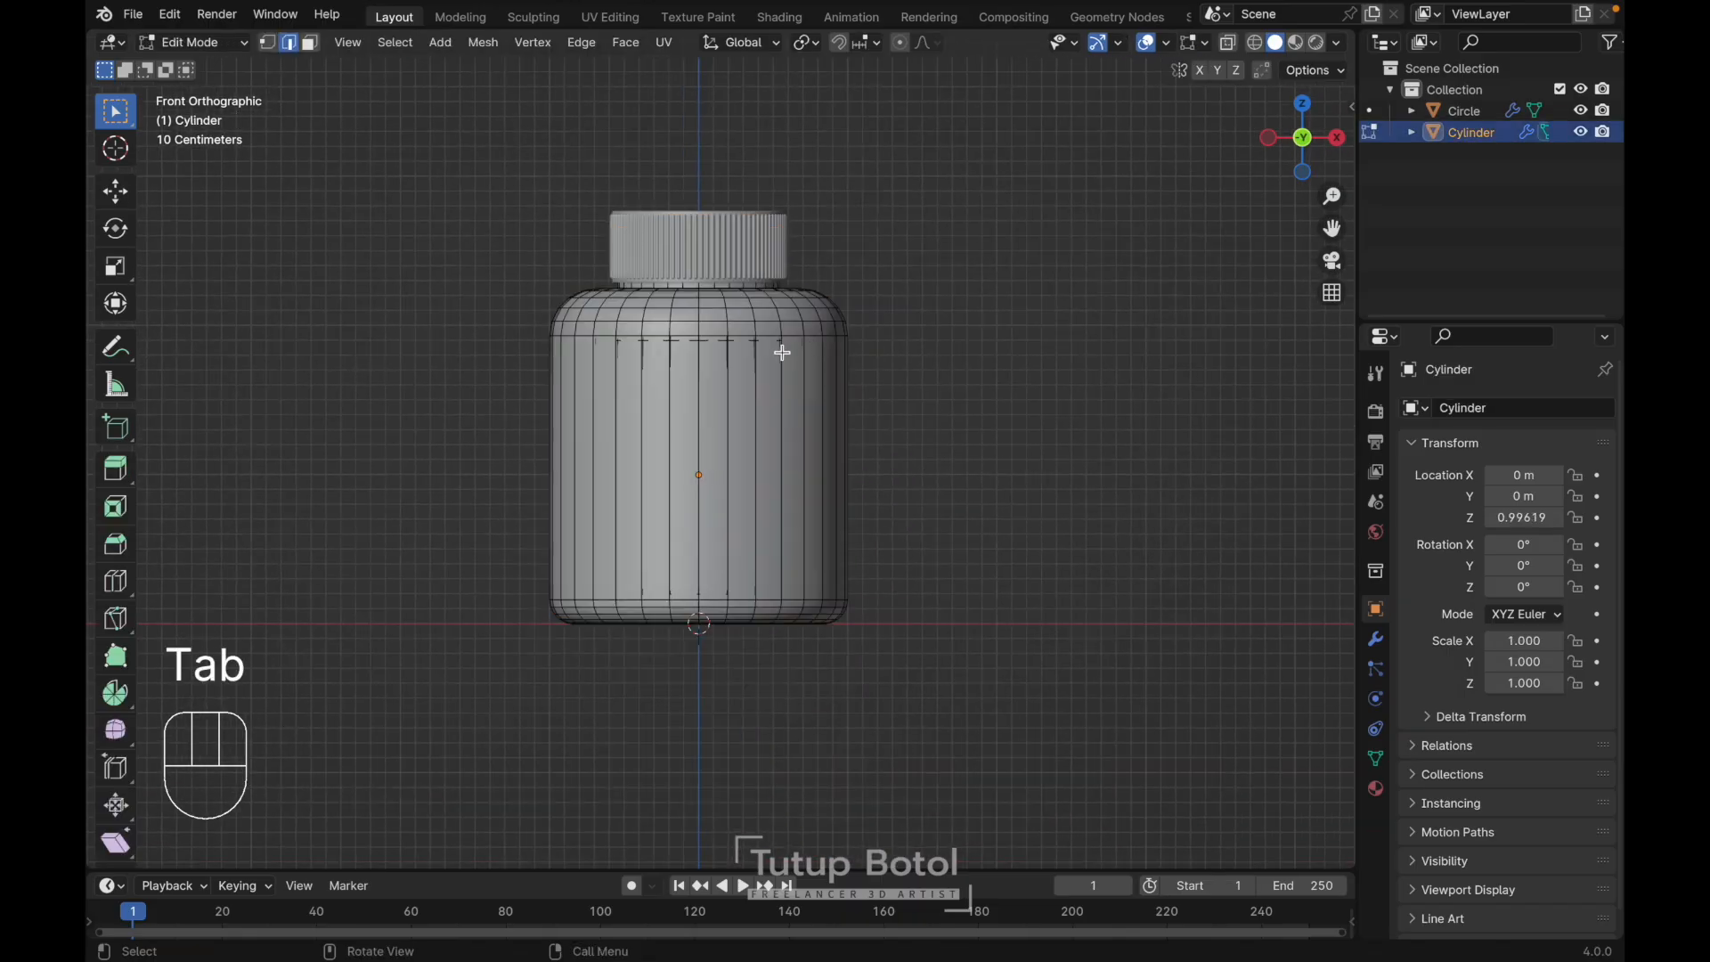
key("3")
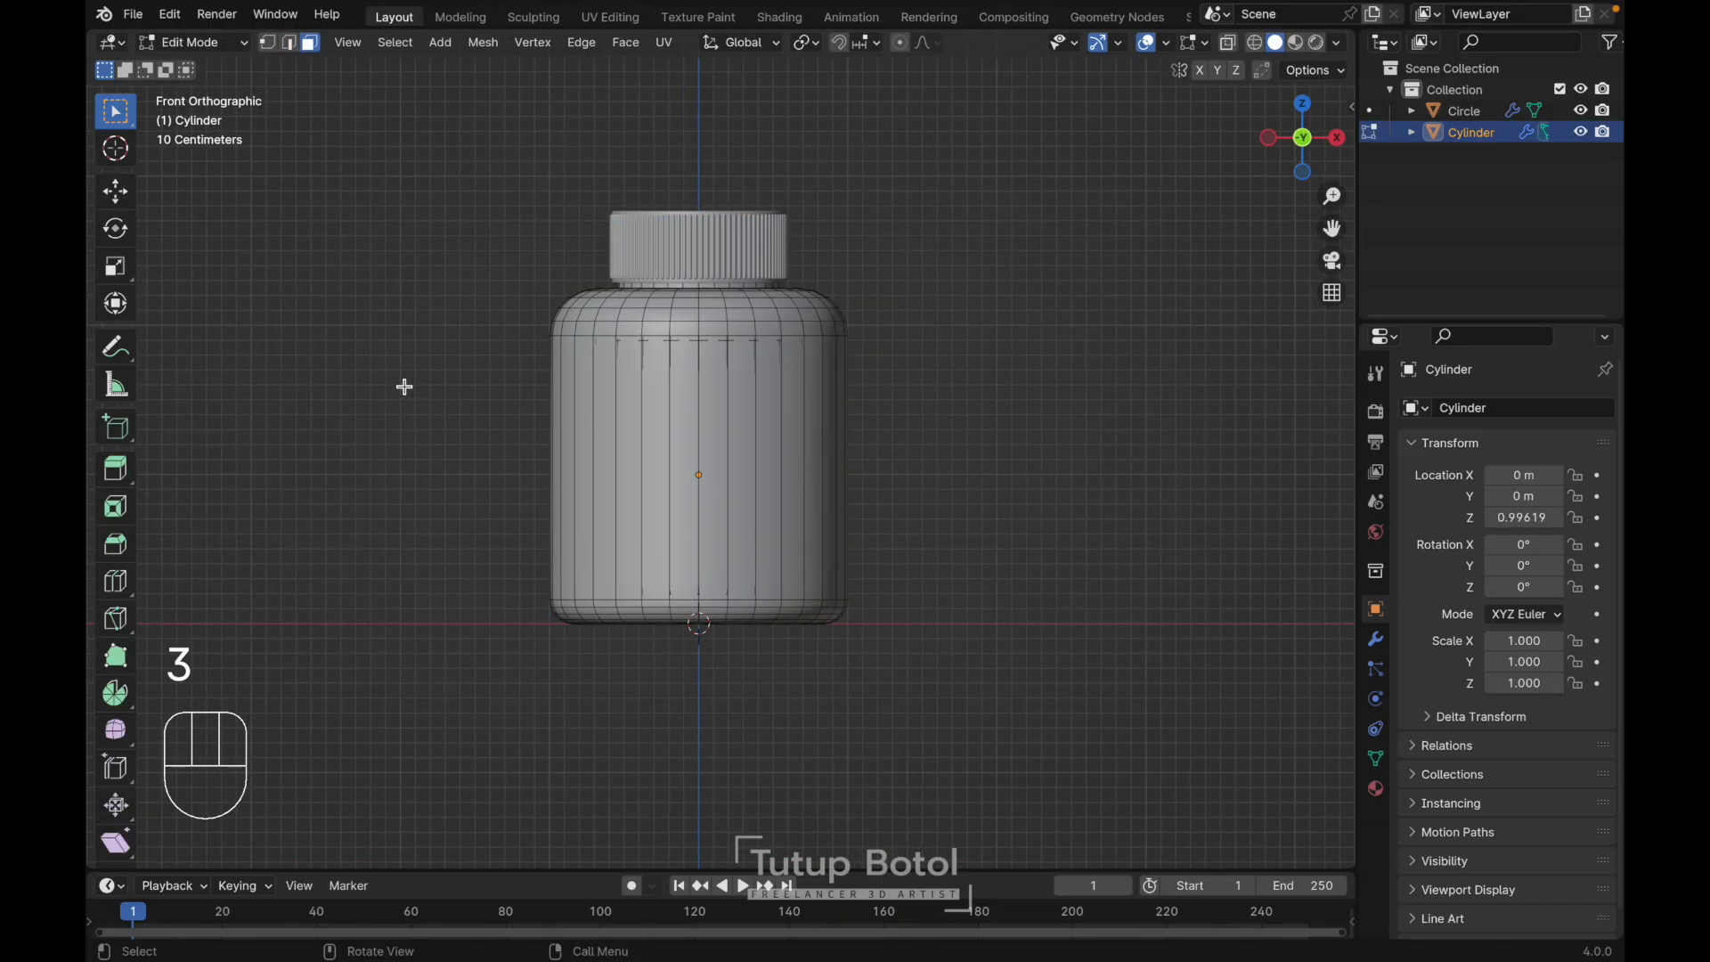
left_click(696, 433, "alt")
mouse_move(697, 433)
middle_mouse_down()
mouse_move(704, 445)
mouse_move(697, 432)
middle_mouse_up()
key("grave")
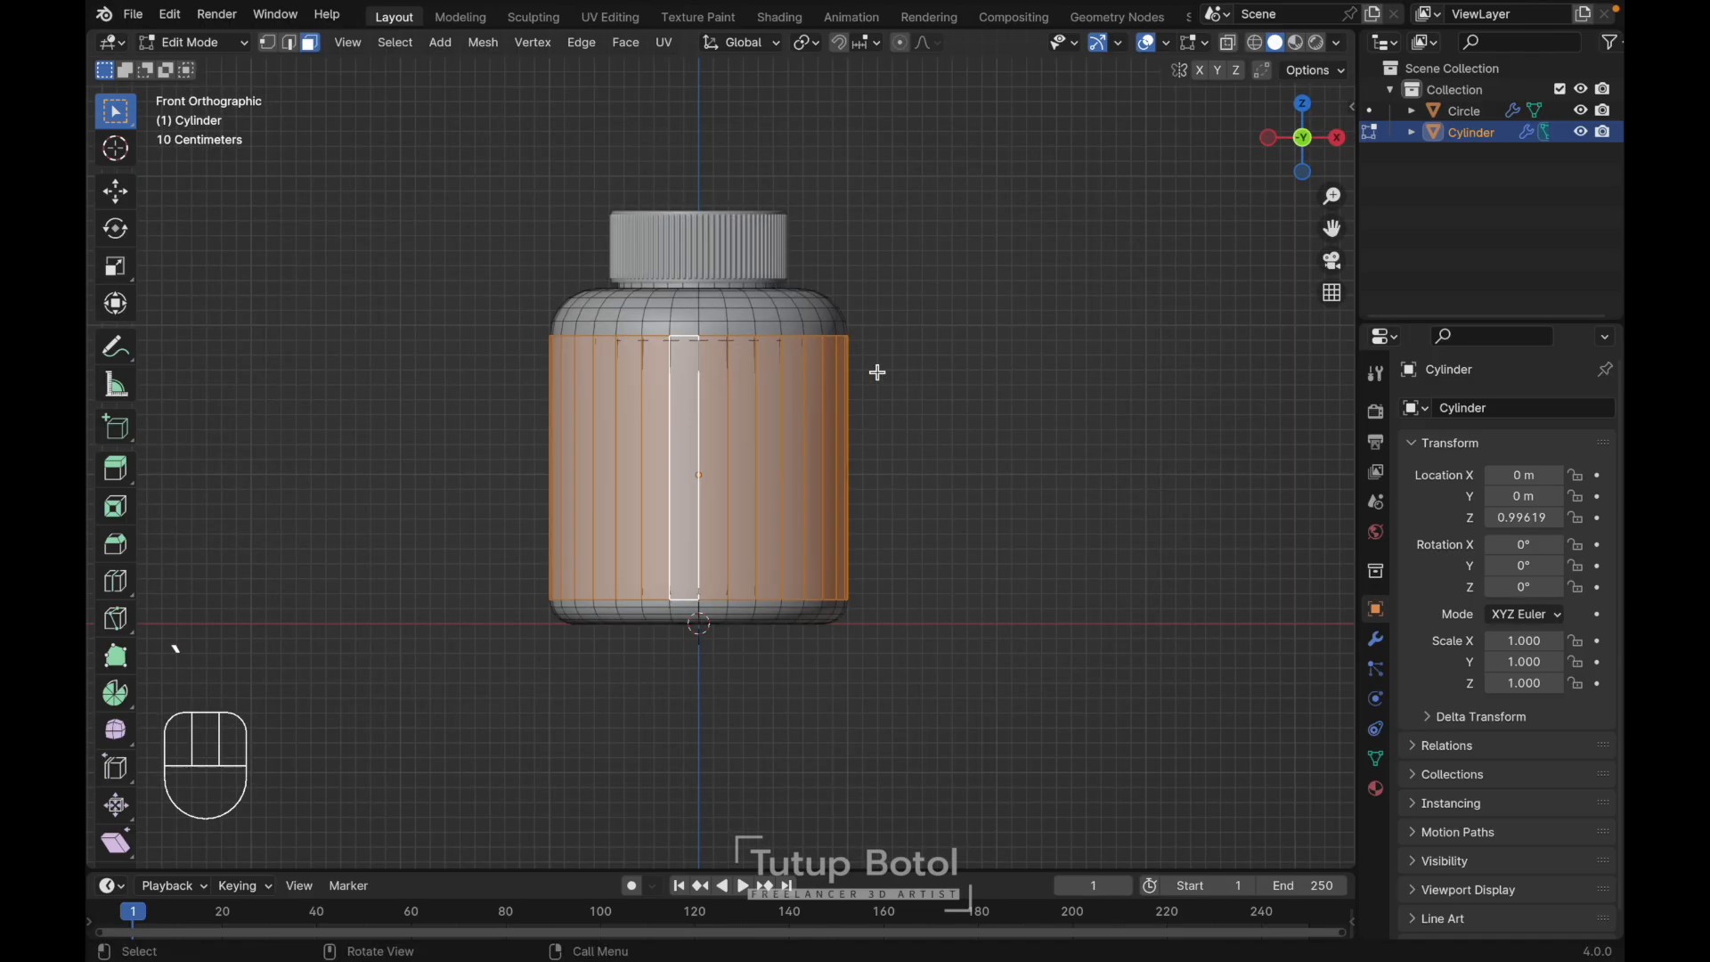
key("shift+d")
key("Escape")
key("p")
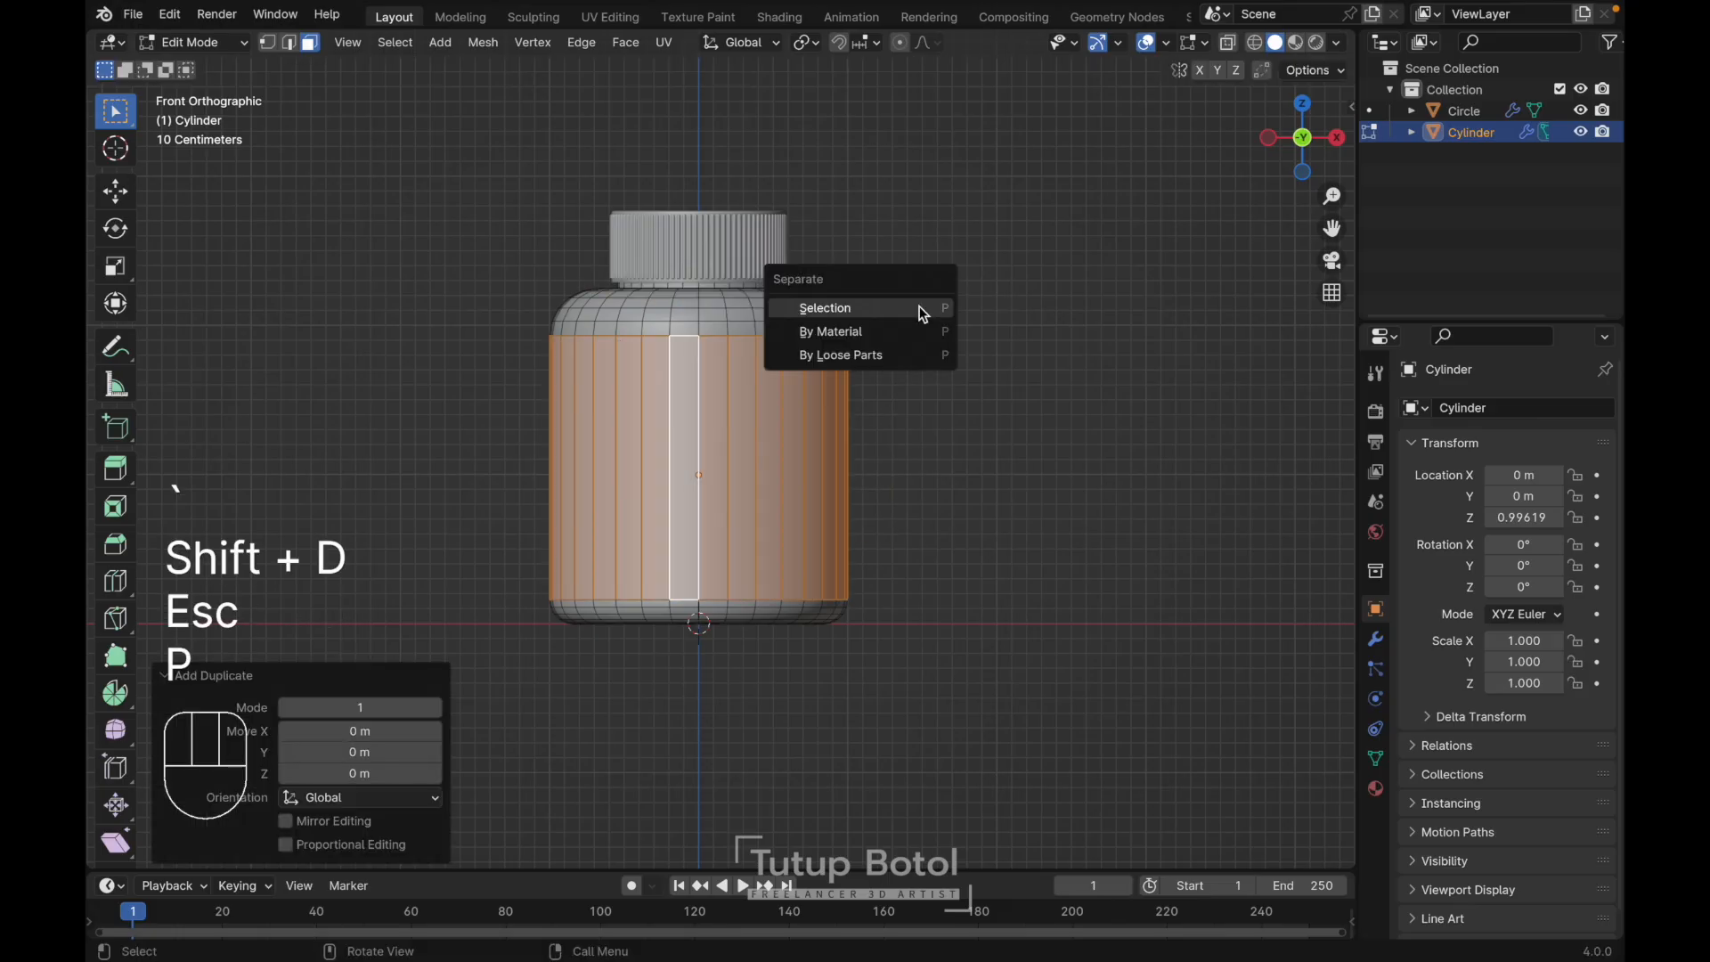
left_click(918, 307)
key("Tab")
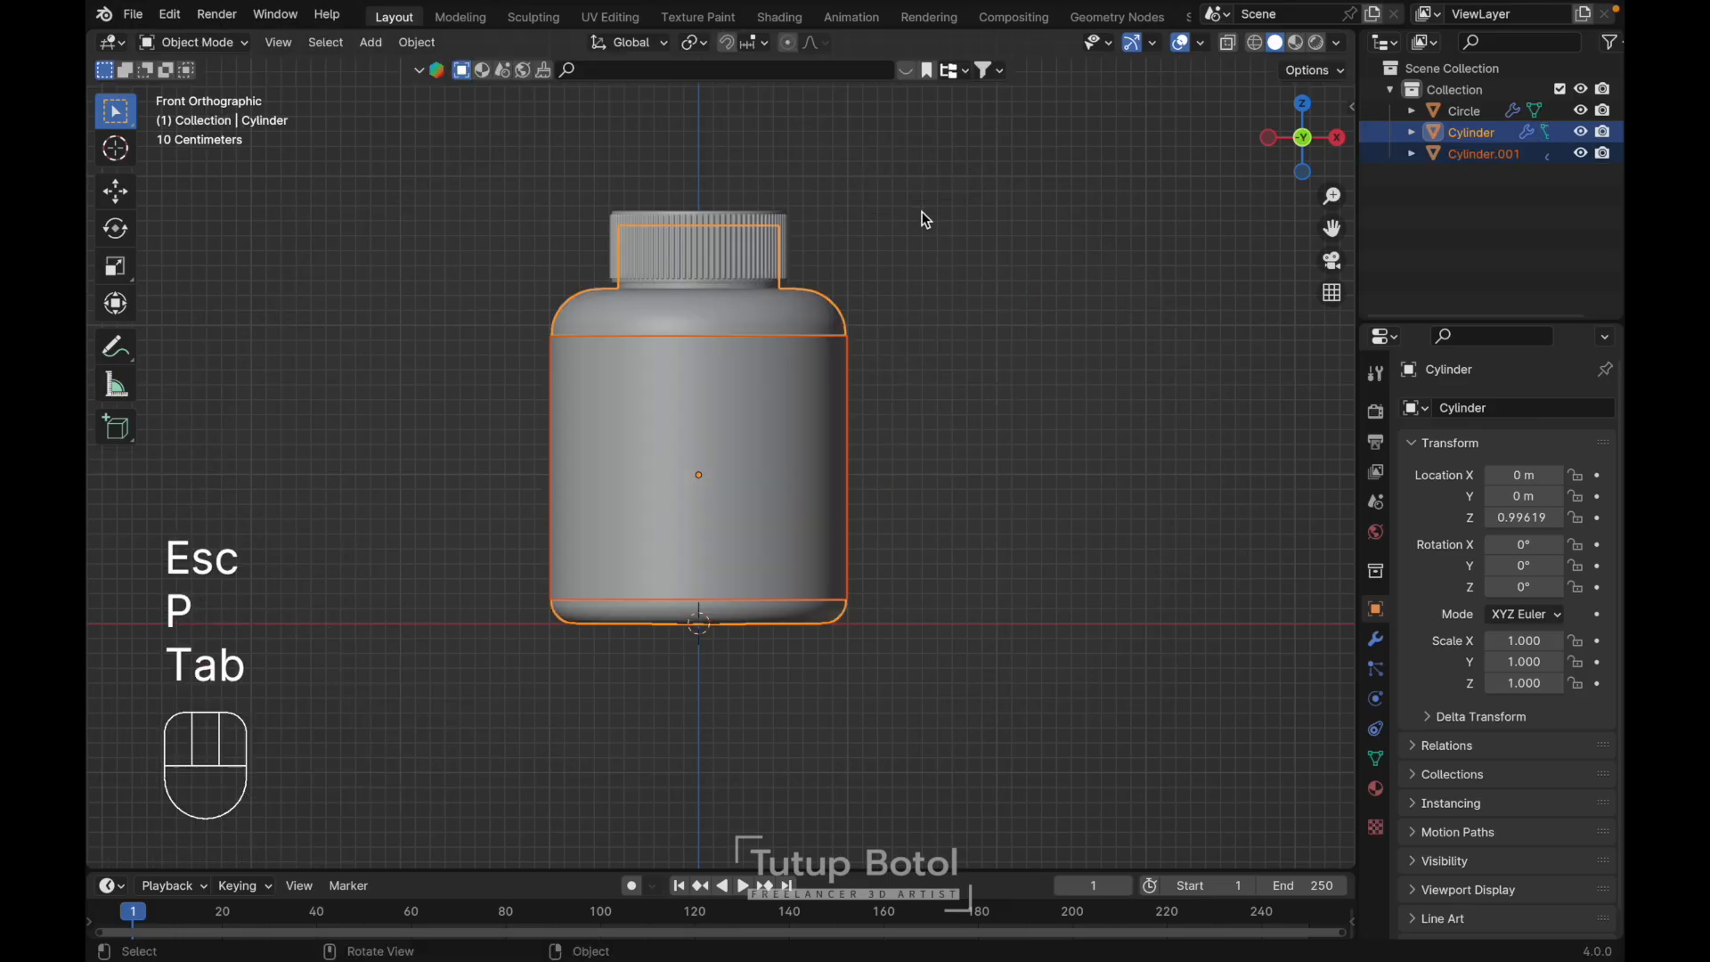
- Rename the separated sleeve object around the bottle's side wall as lables
left_click(784, 414)
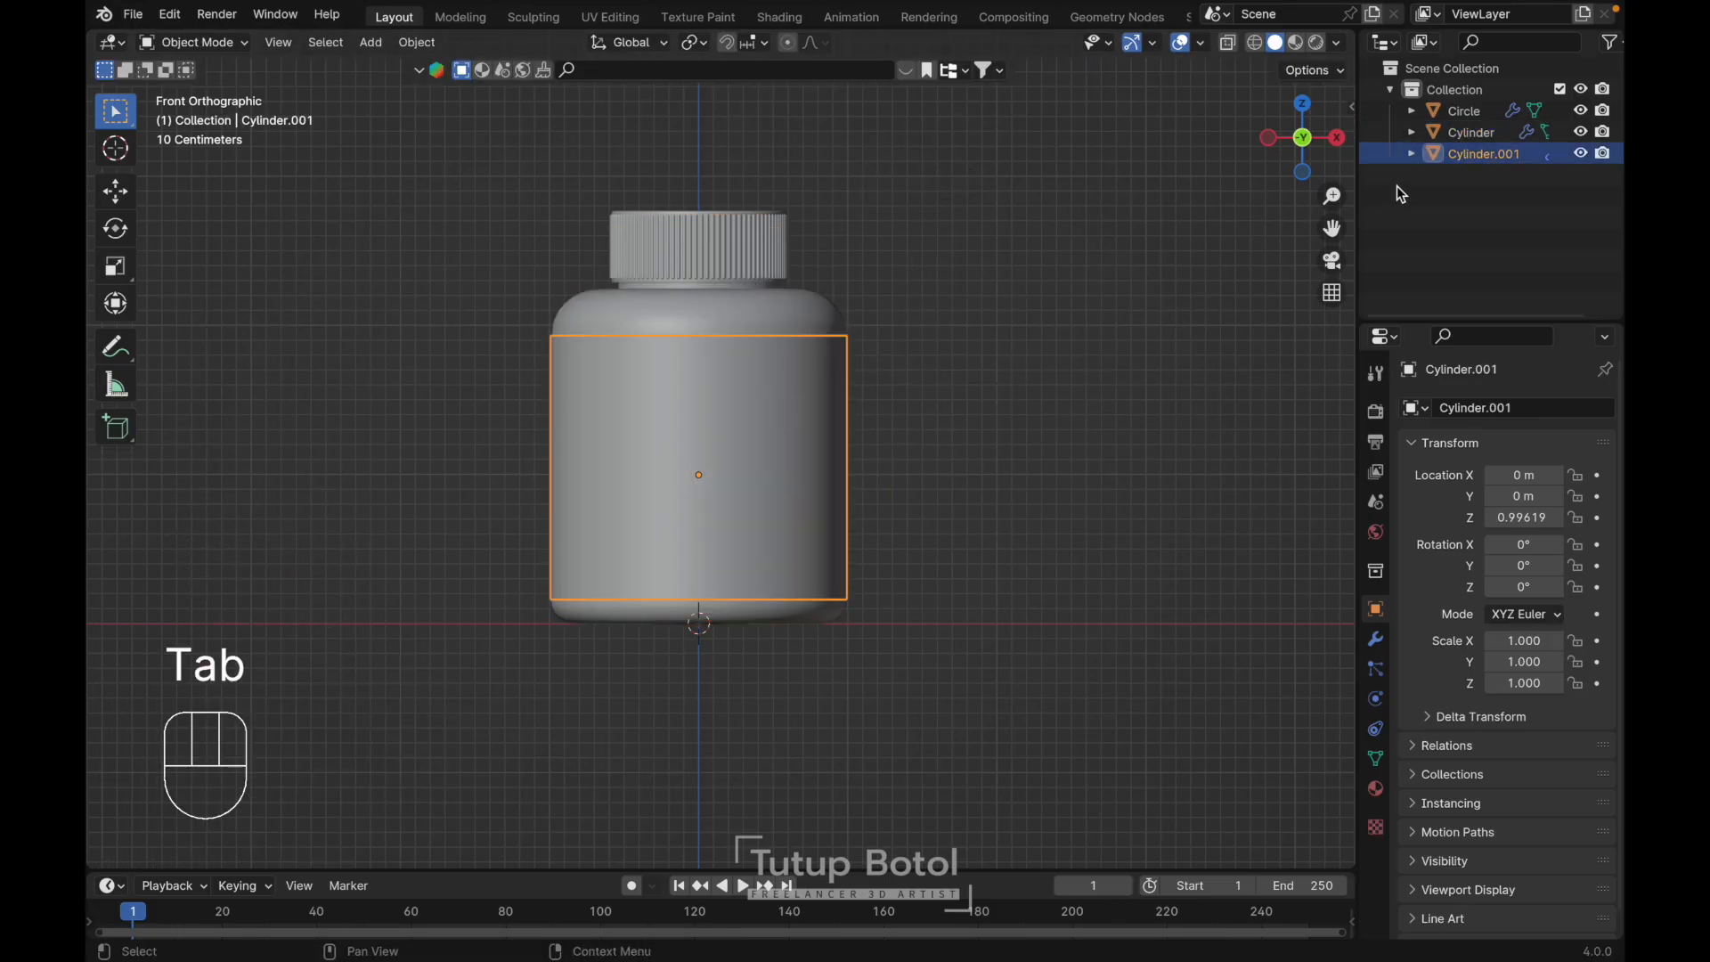
double_click(1467, 156)
type("lables")
key("Return")
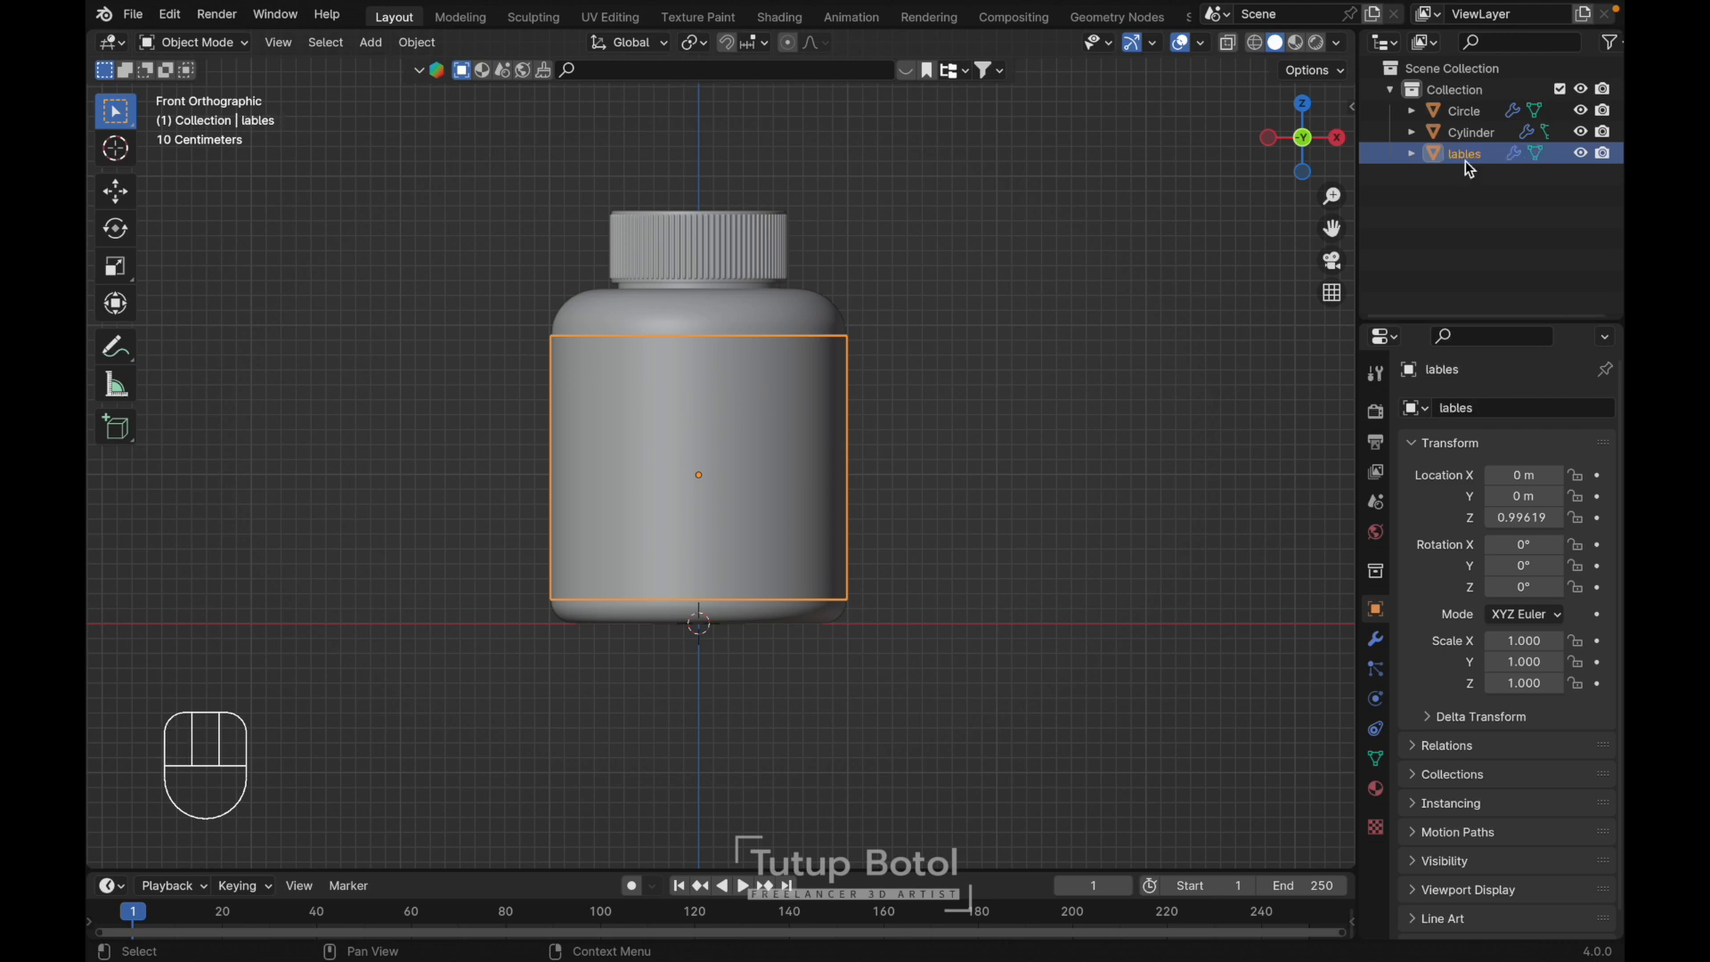
- Rename the bottle body object as jar
left_click(844, 299)
double_click(1459, 138)
type("jar")
key("Return")
- Rename the ribbed cap object as cup and hide it in the viewport
left_click(713, 228)
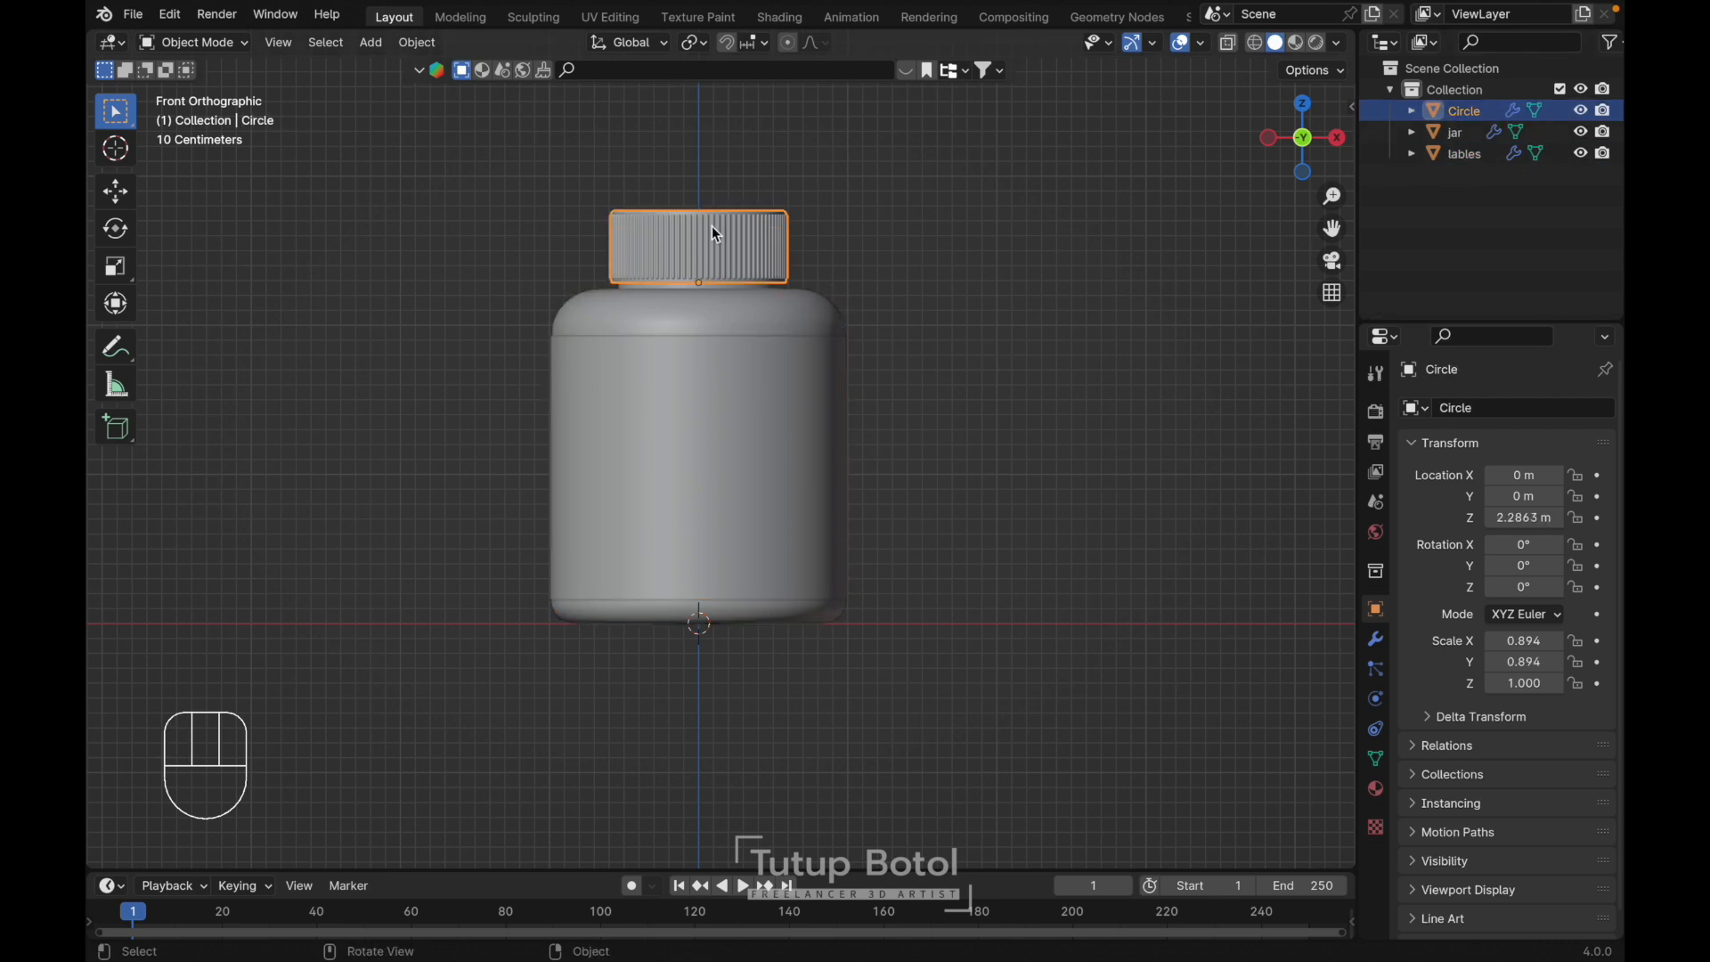
double_click(1483, 107)
type("cup")
key("Return")
left_click(874, 316)
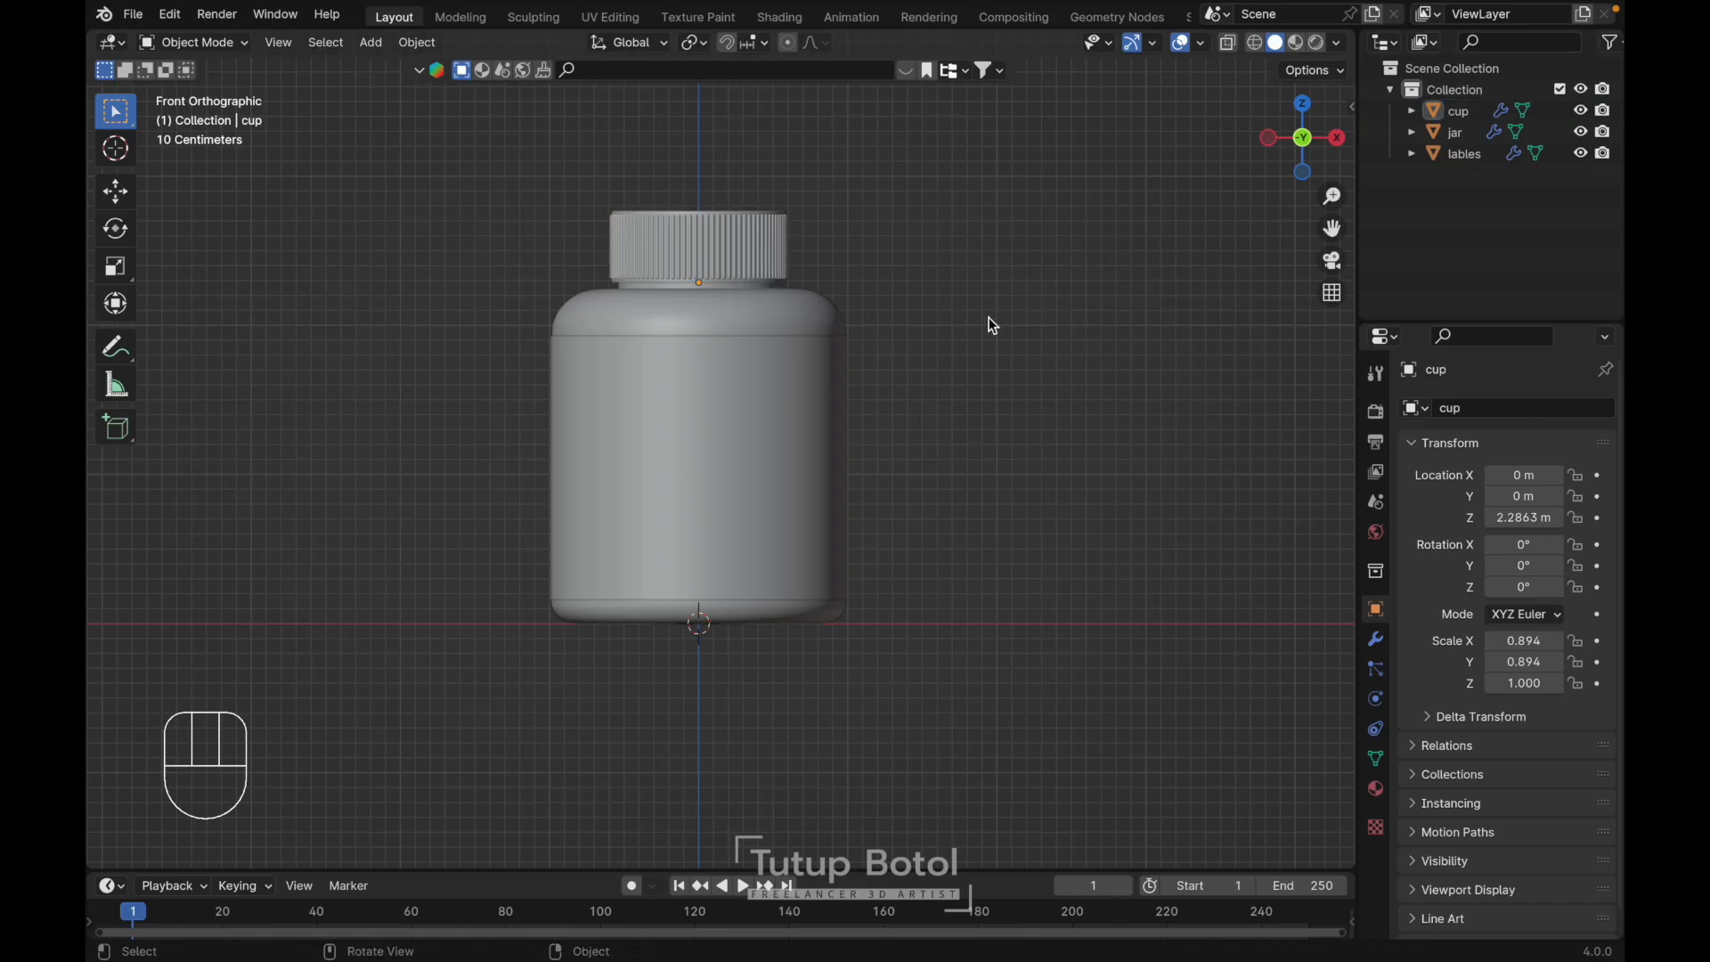
left_click(751, 264)
key("h")
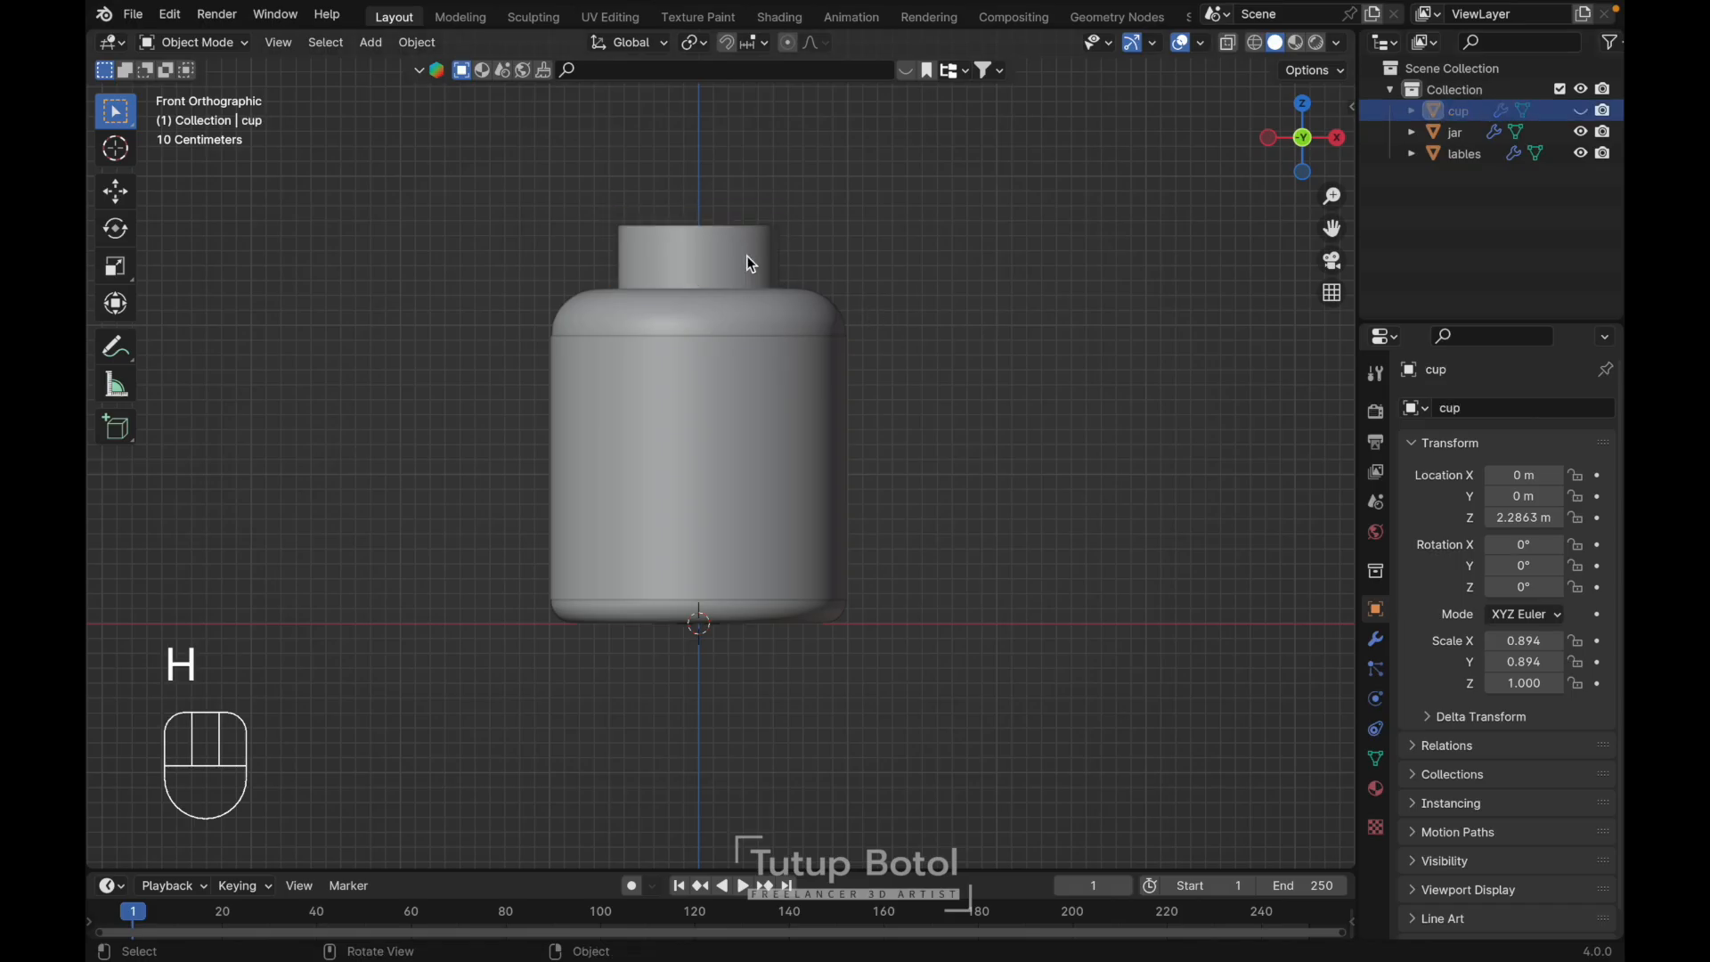
- Add a mesh cylinder at the world origin
scroll(747, 255, "down", 2)
key("shift+a")
key("shift+a")
mouse_move(427, 235)
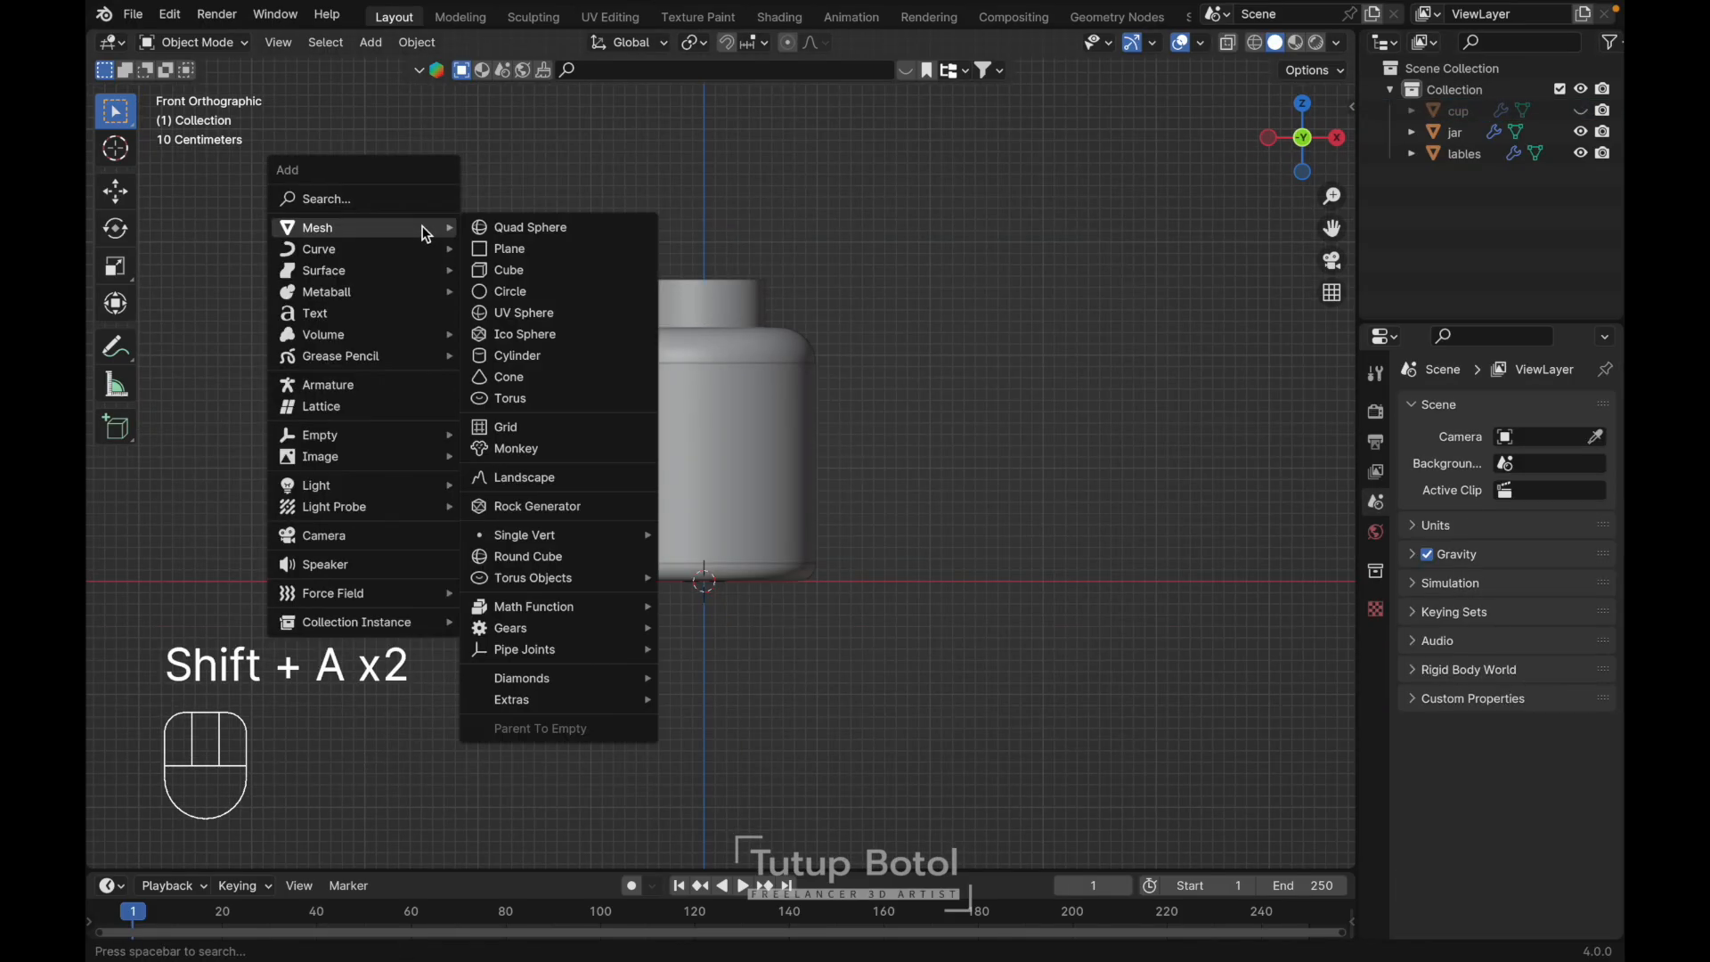
left_click(552, 354)
key("ctrl+z")
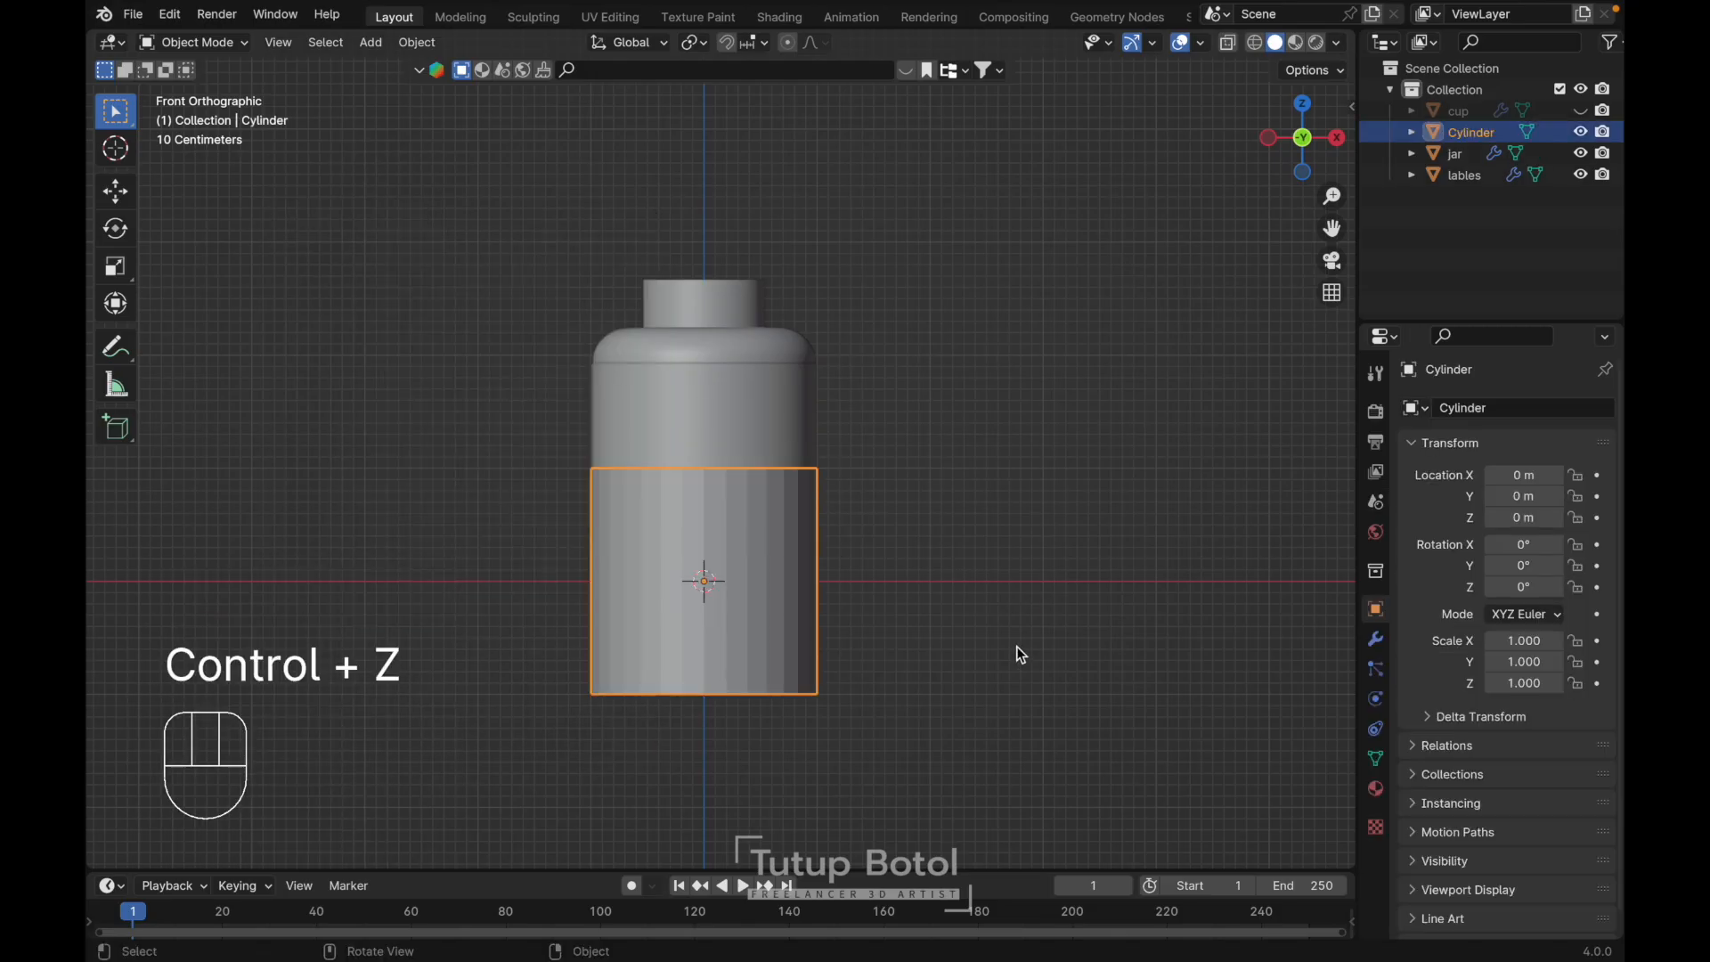
- Scale the new cylinder uniformly to about 0.162 and move it beside the jar, to about X 2.72 m and Z 0.96 m
key("s")
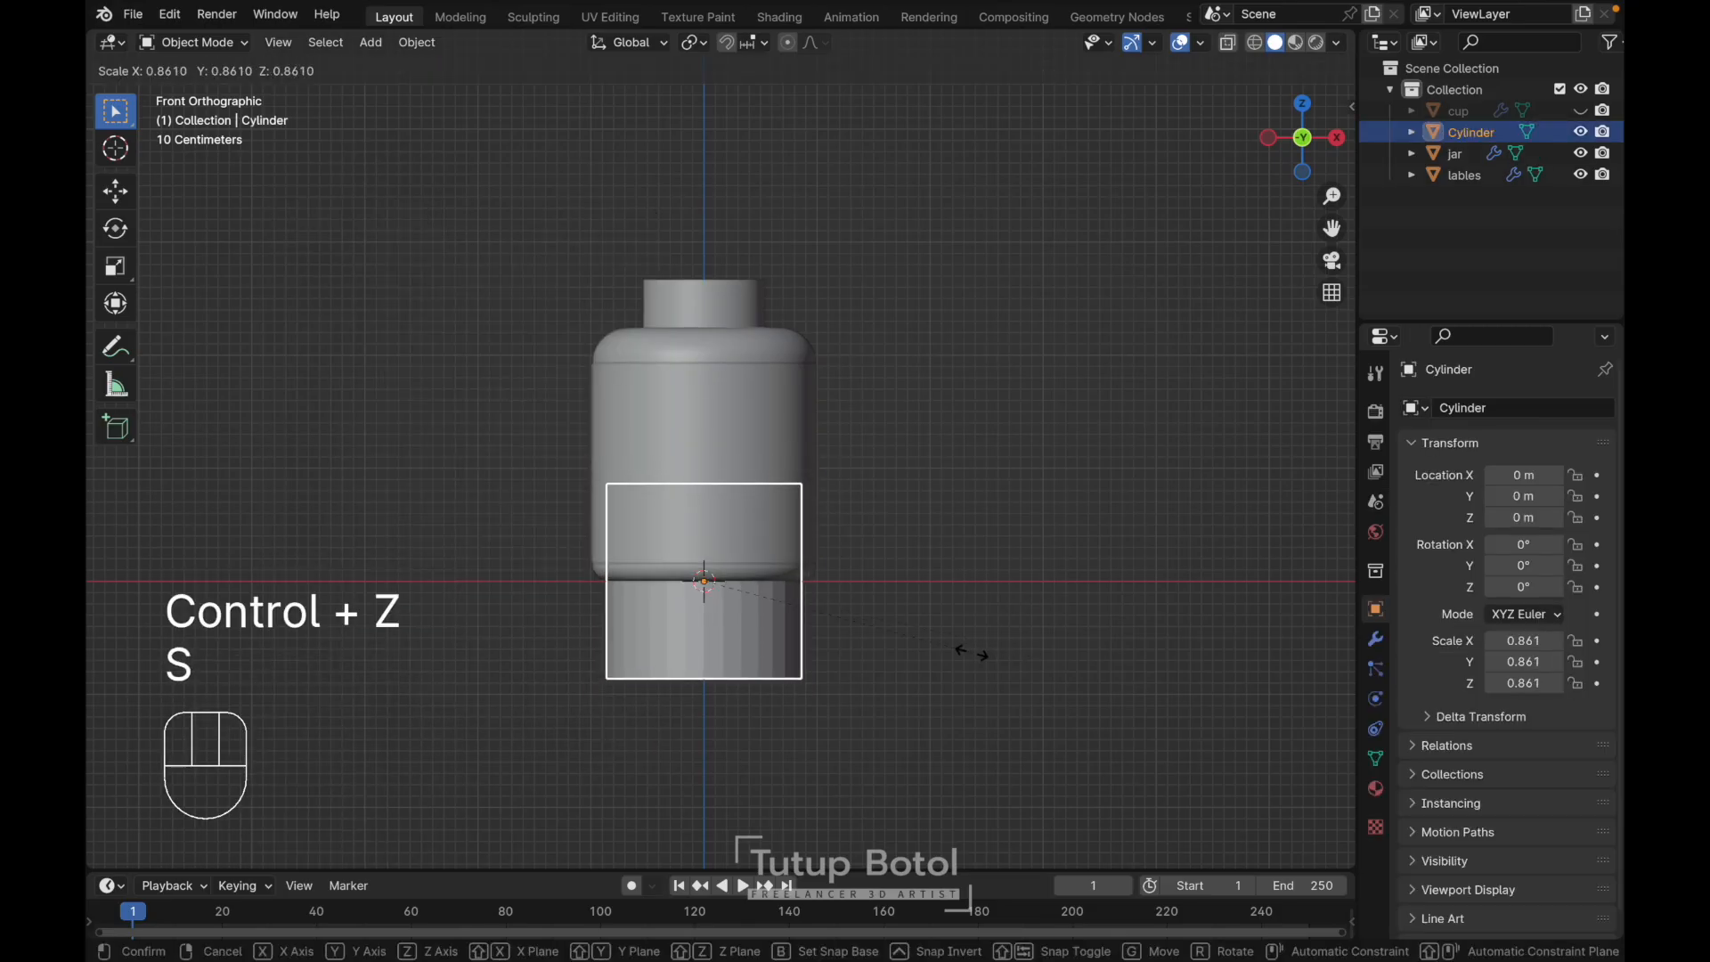
left_click(751, 604)
key("g")
left_click(1059, 496)
- Stretch the small cylinder along Z to a scale of about 0.324 and apply its scale
scroll(1058, 494, "up", 2)
scroll(1059, 494, "right", 5, "shift")
scroll(1058, 495, "up", 2)
scroll(1058, 494, "up", 2)
scroll(1058, 494, "right", 6, "shift")
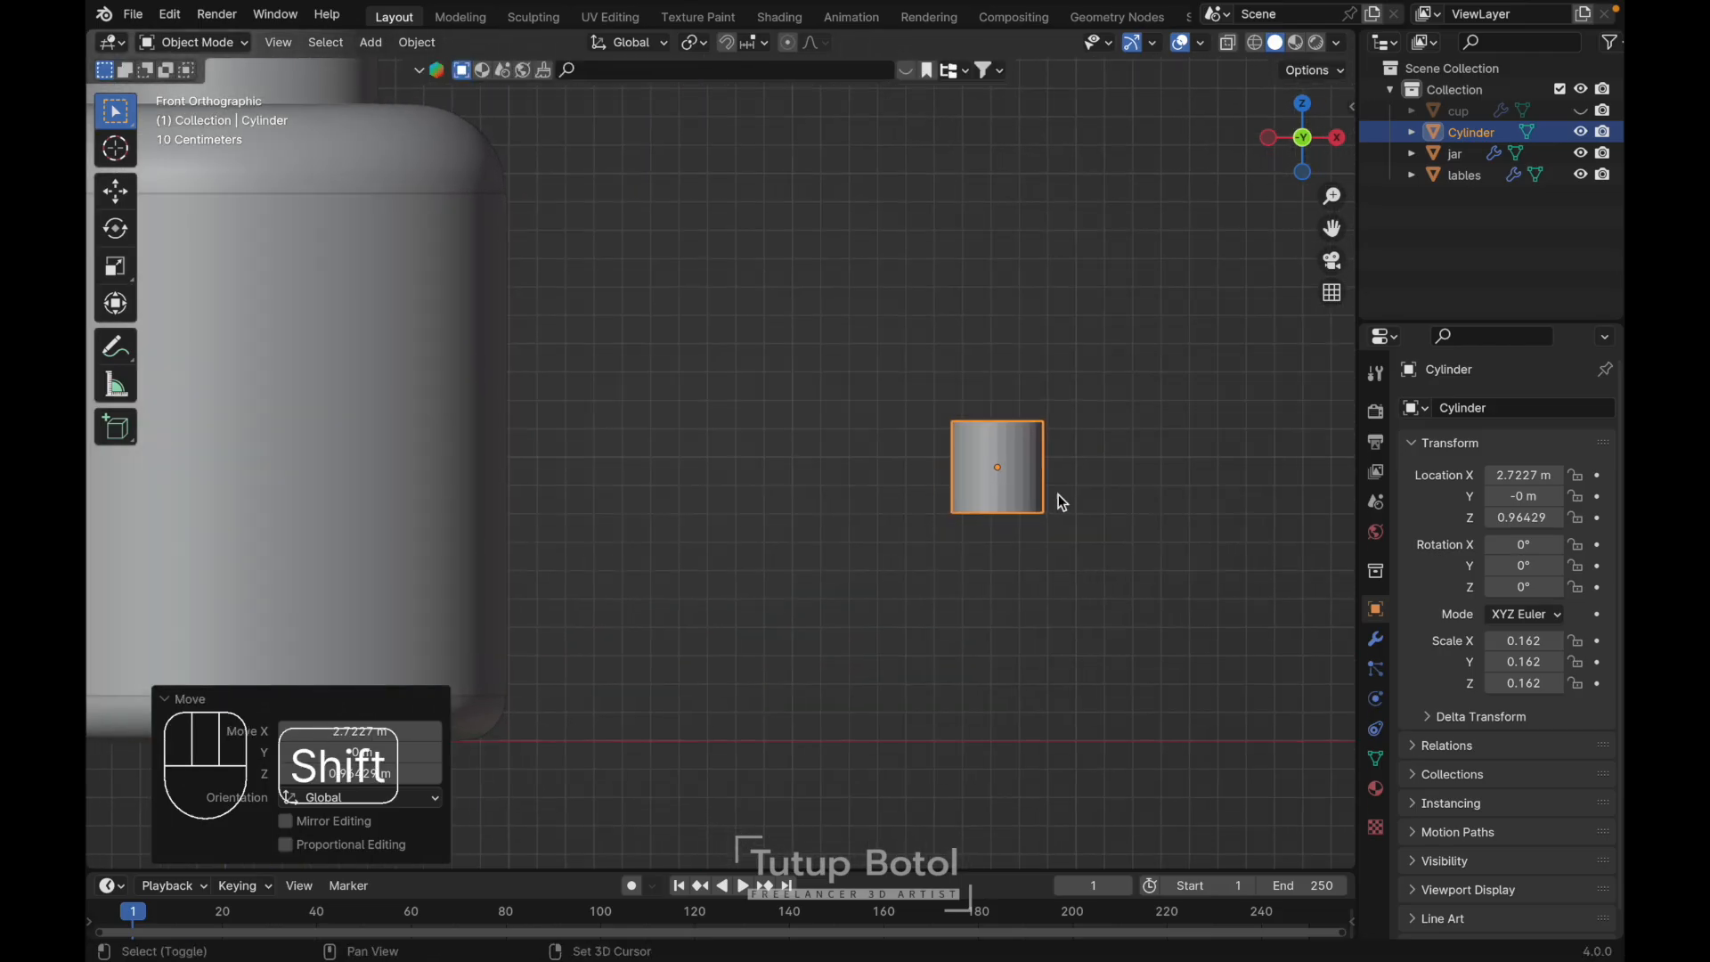
scroll(781, 446, "up", 1)
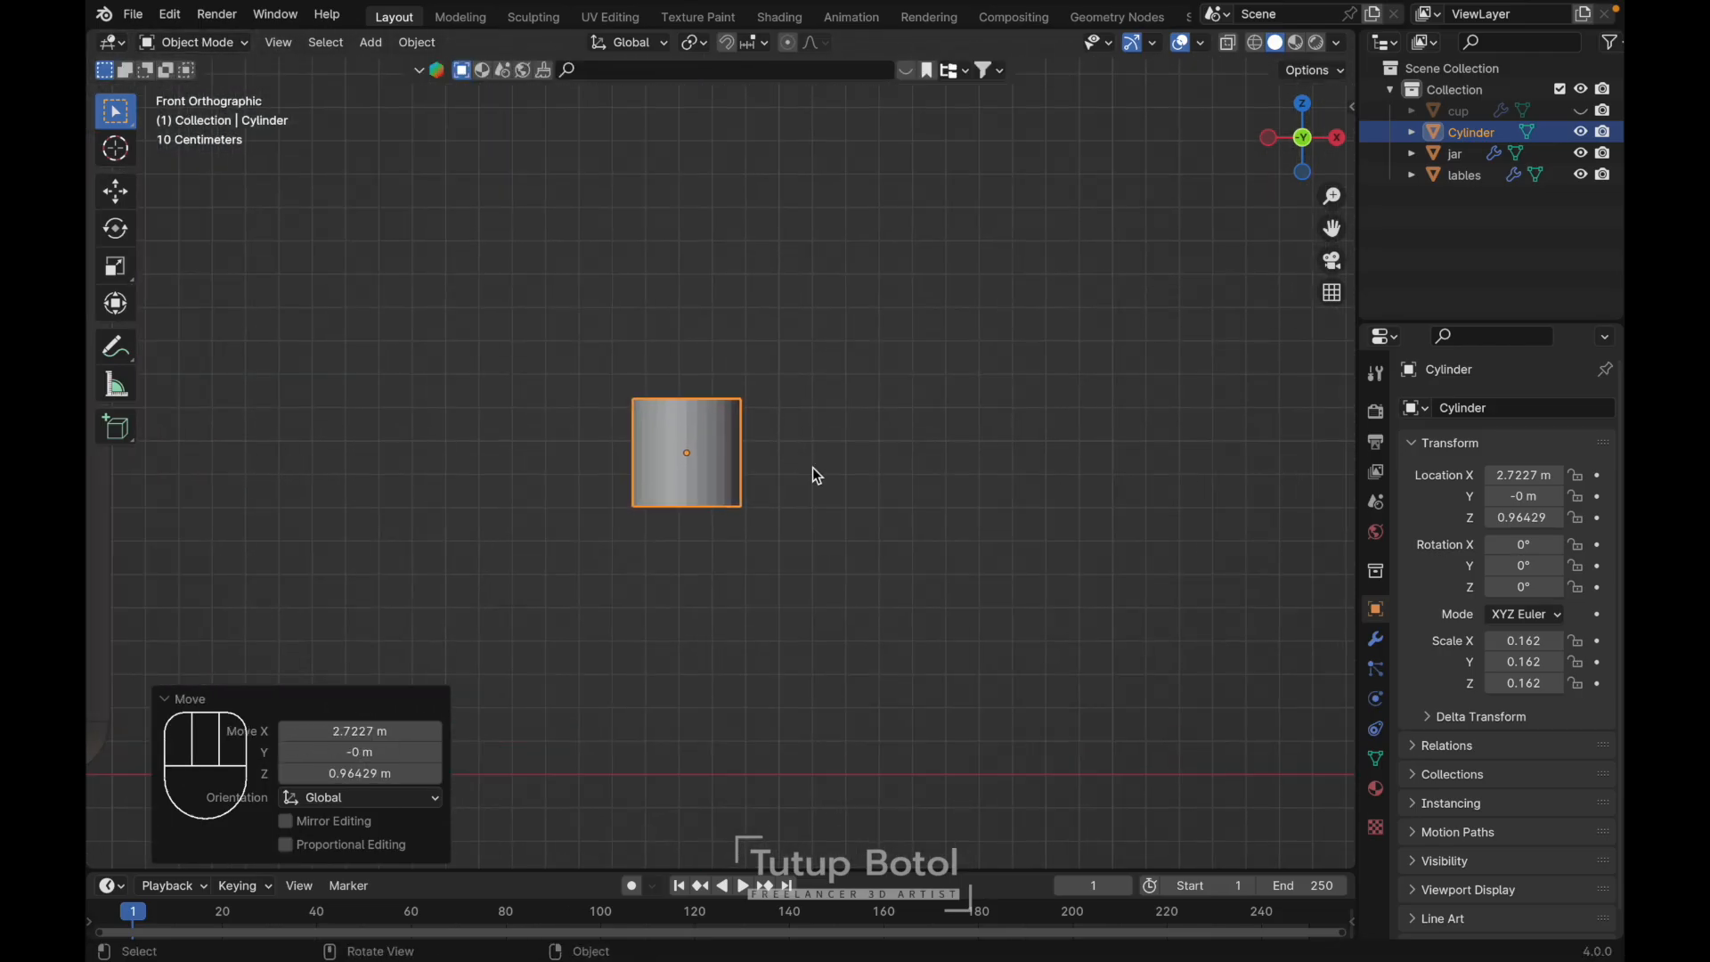
key("s")
key("z")
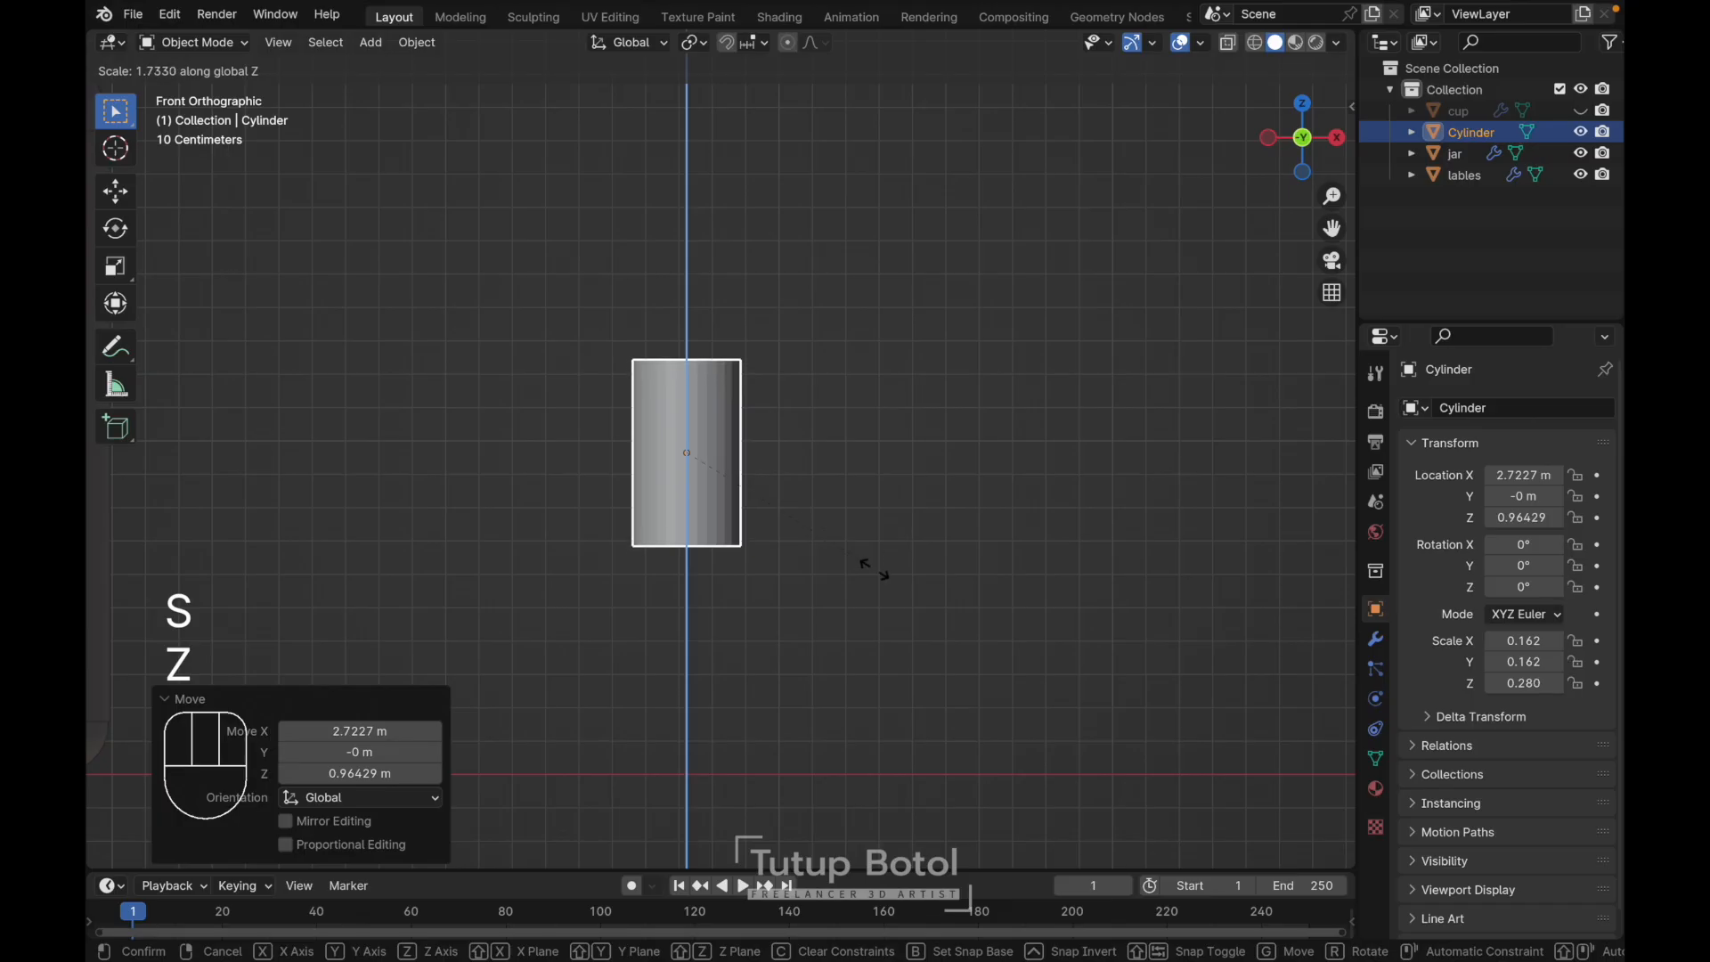
left_click(893, 603)
scroll(897, 609, "down", 1)
scroll(897, 608, "down", 1)
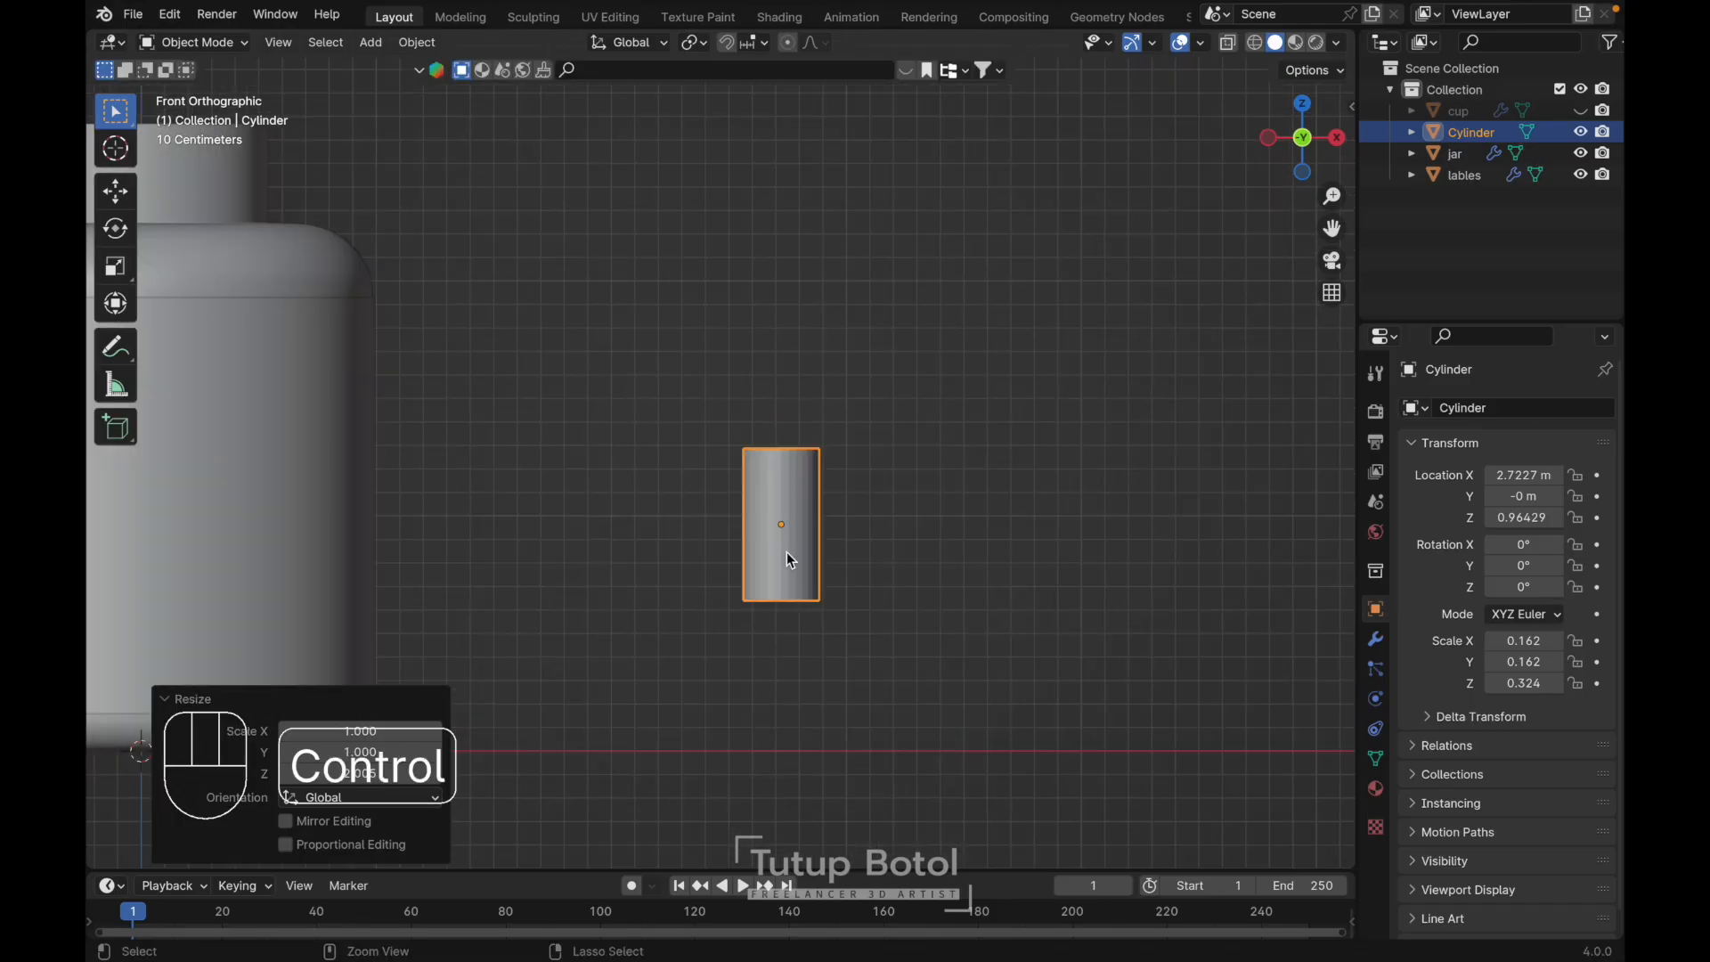
key("ctrl+a")
left_click(744, 531)
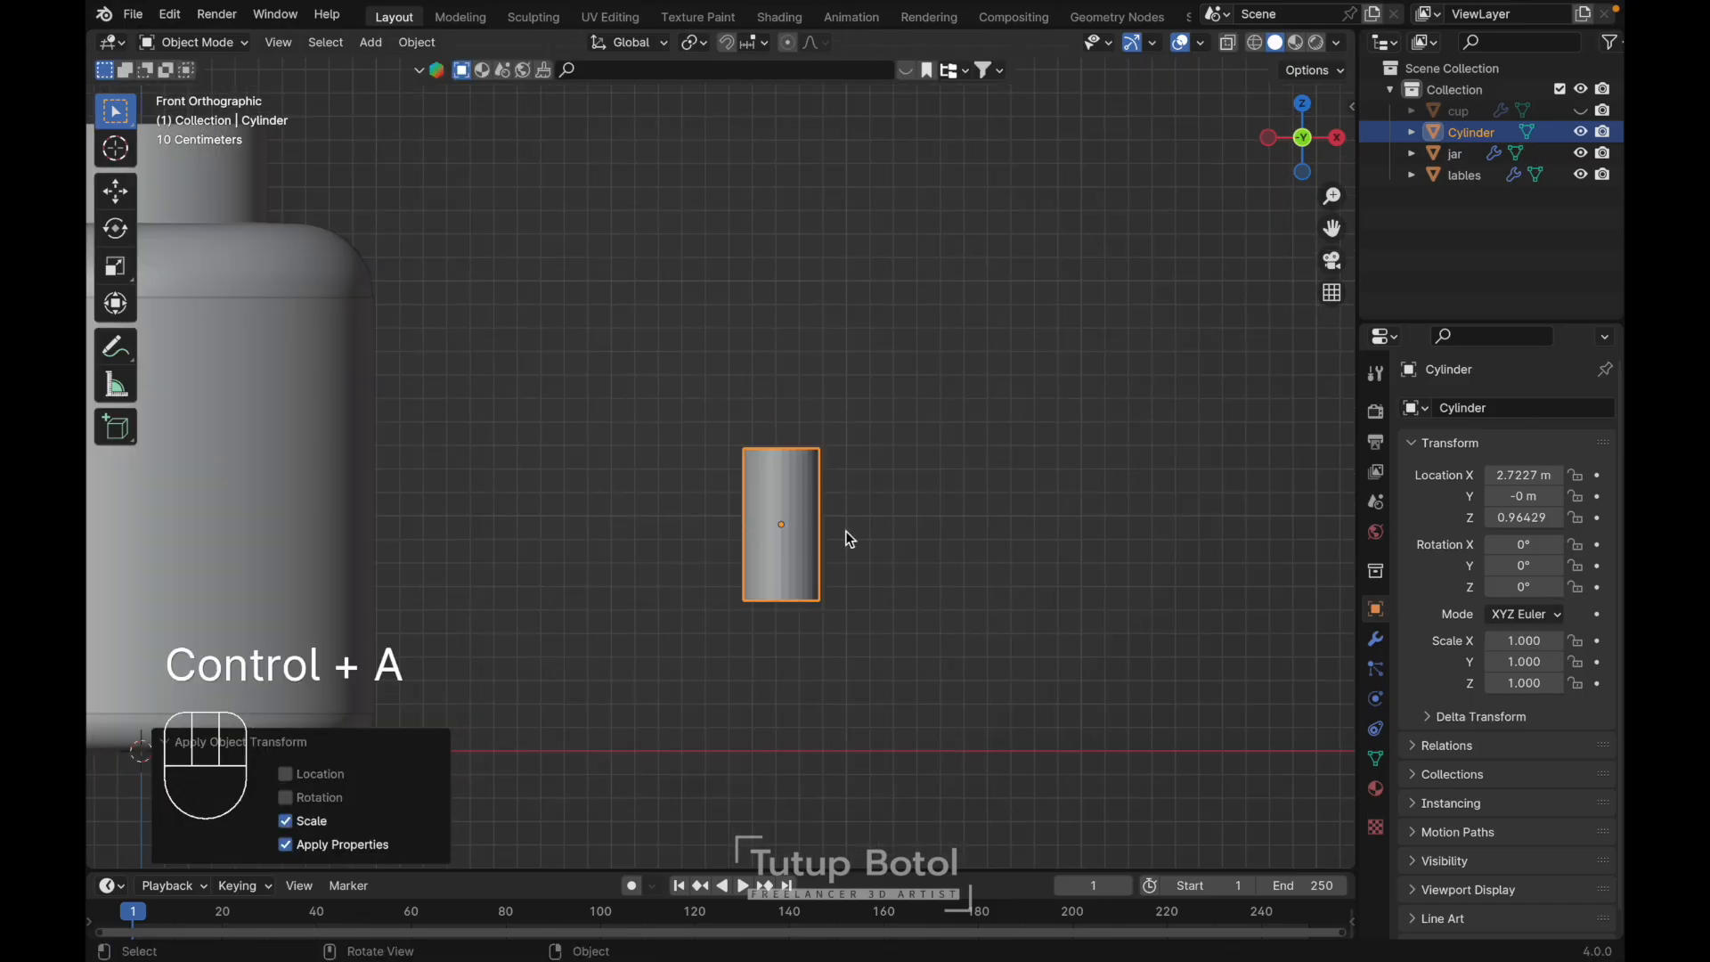
- Select the small cylinder's top and bottom faces and bevel their edges about 0.119 m with 4 segments
key("Tab")
left_click(846, 443)
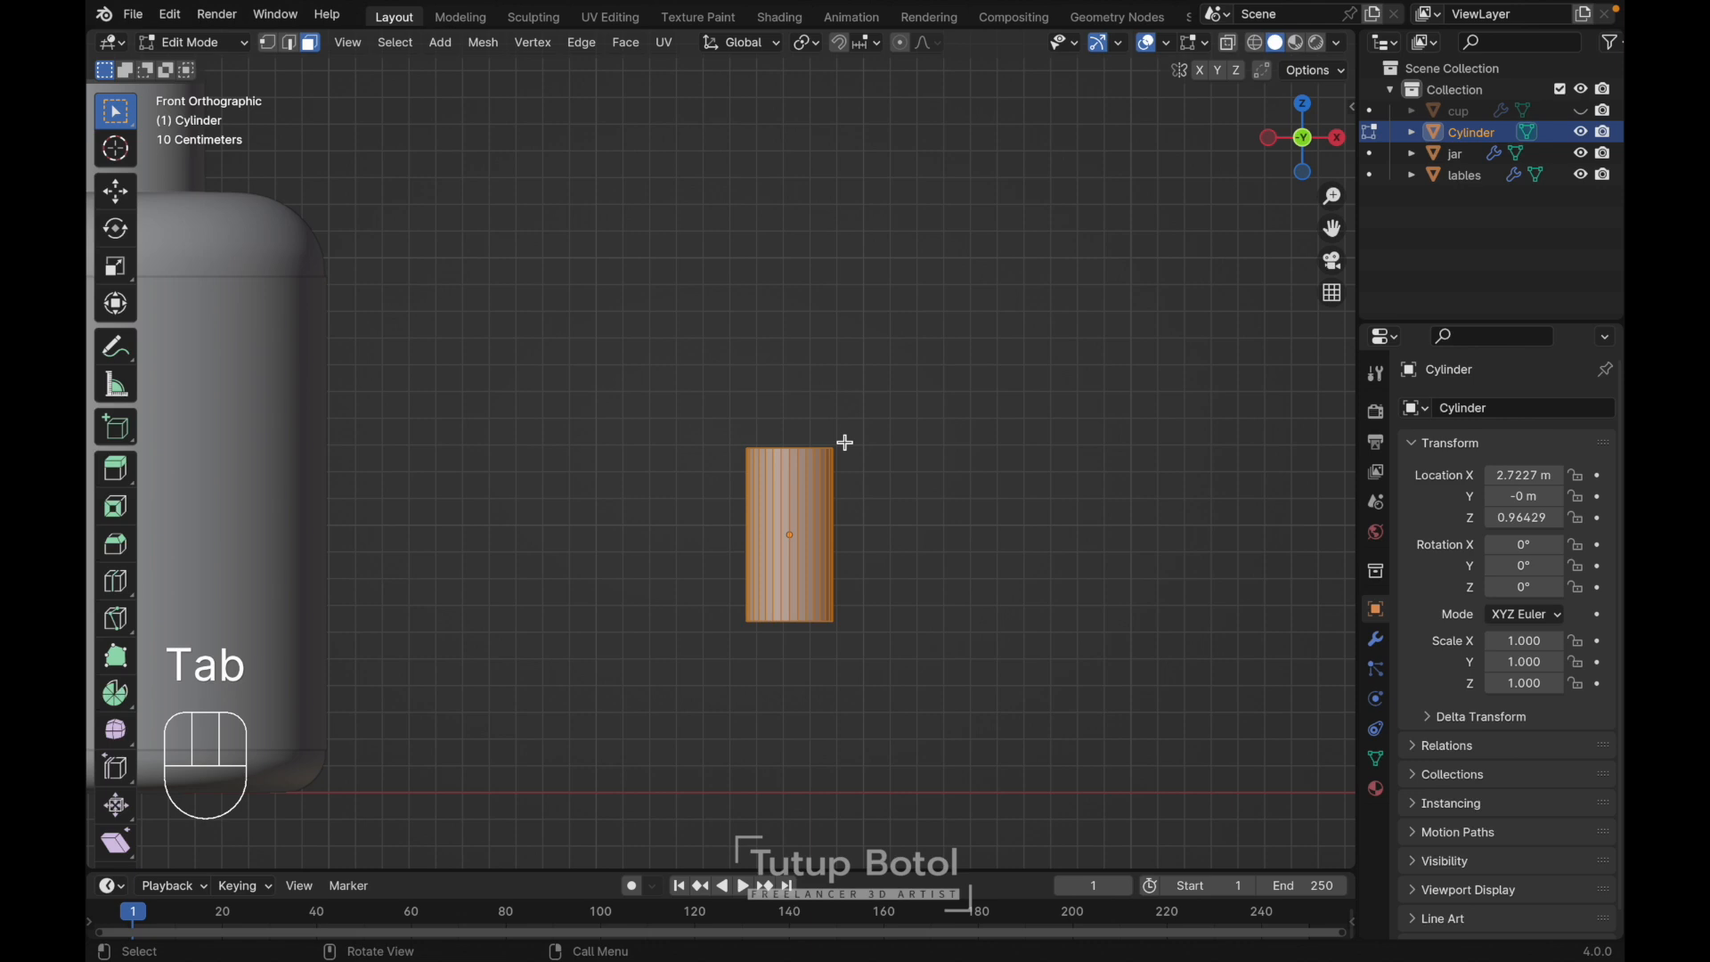
middle_click_drag(843, 442, 795, 499)
left_click(806, 452)
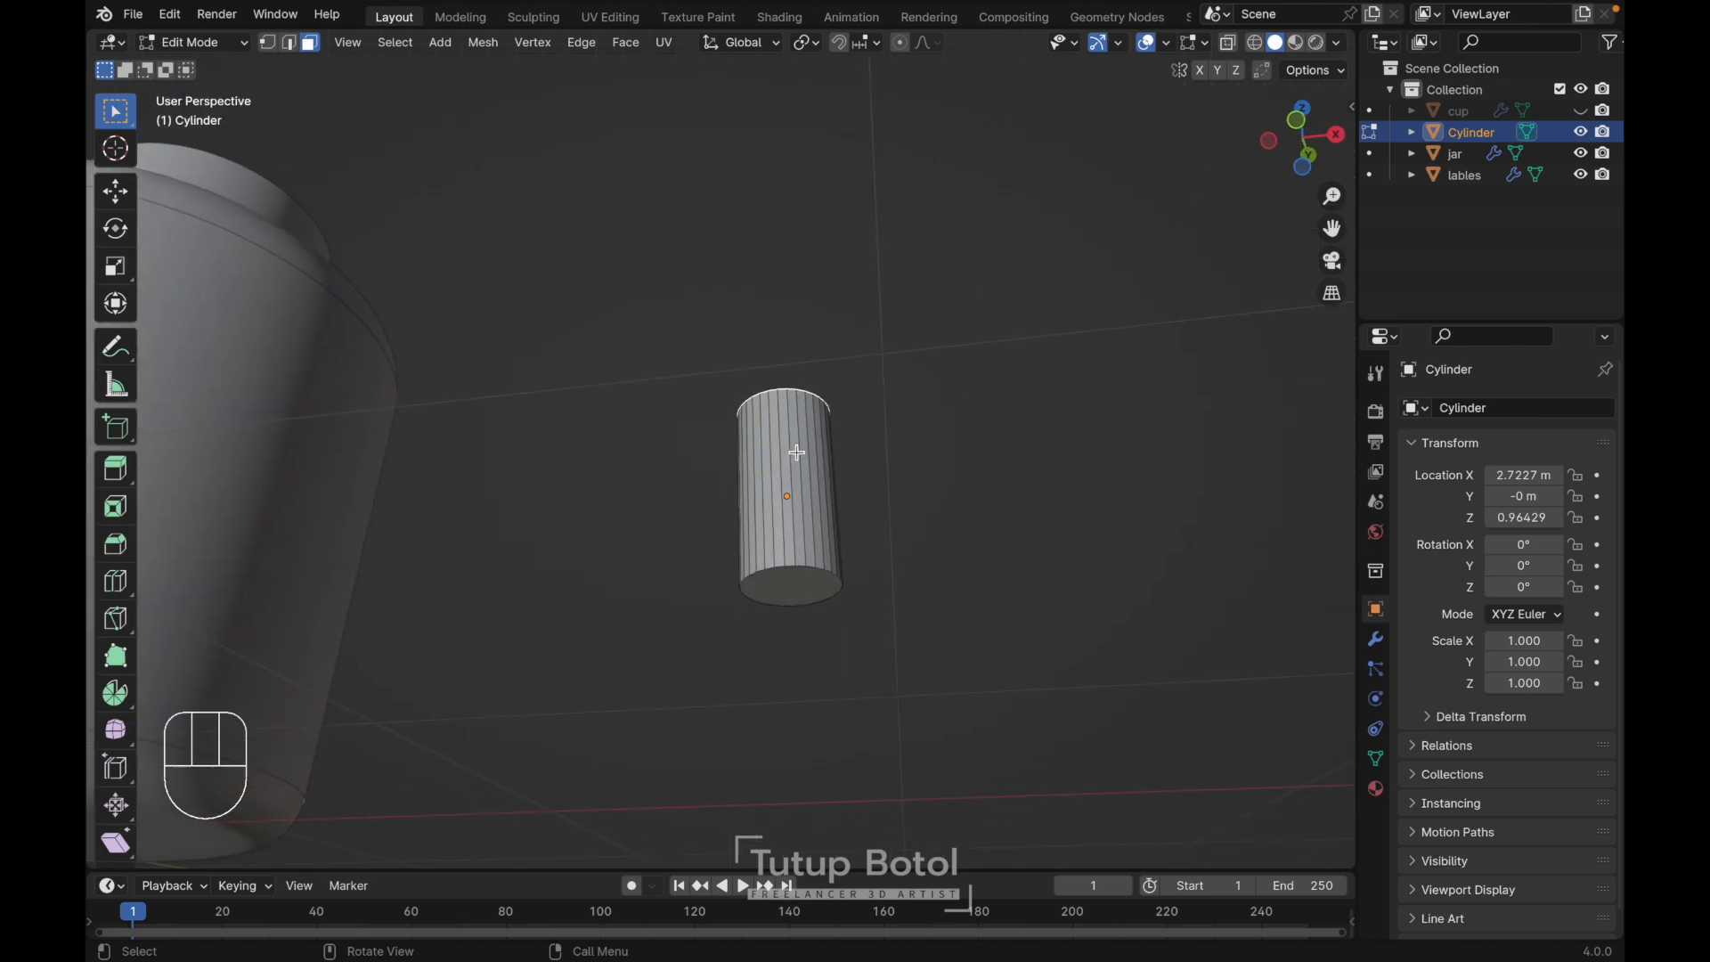
left_click(790, 575, "shift")
key("KP_1")
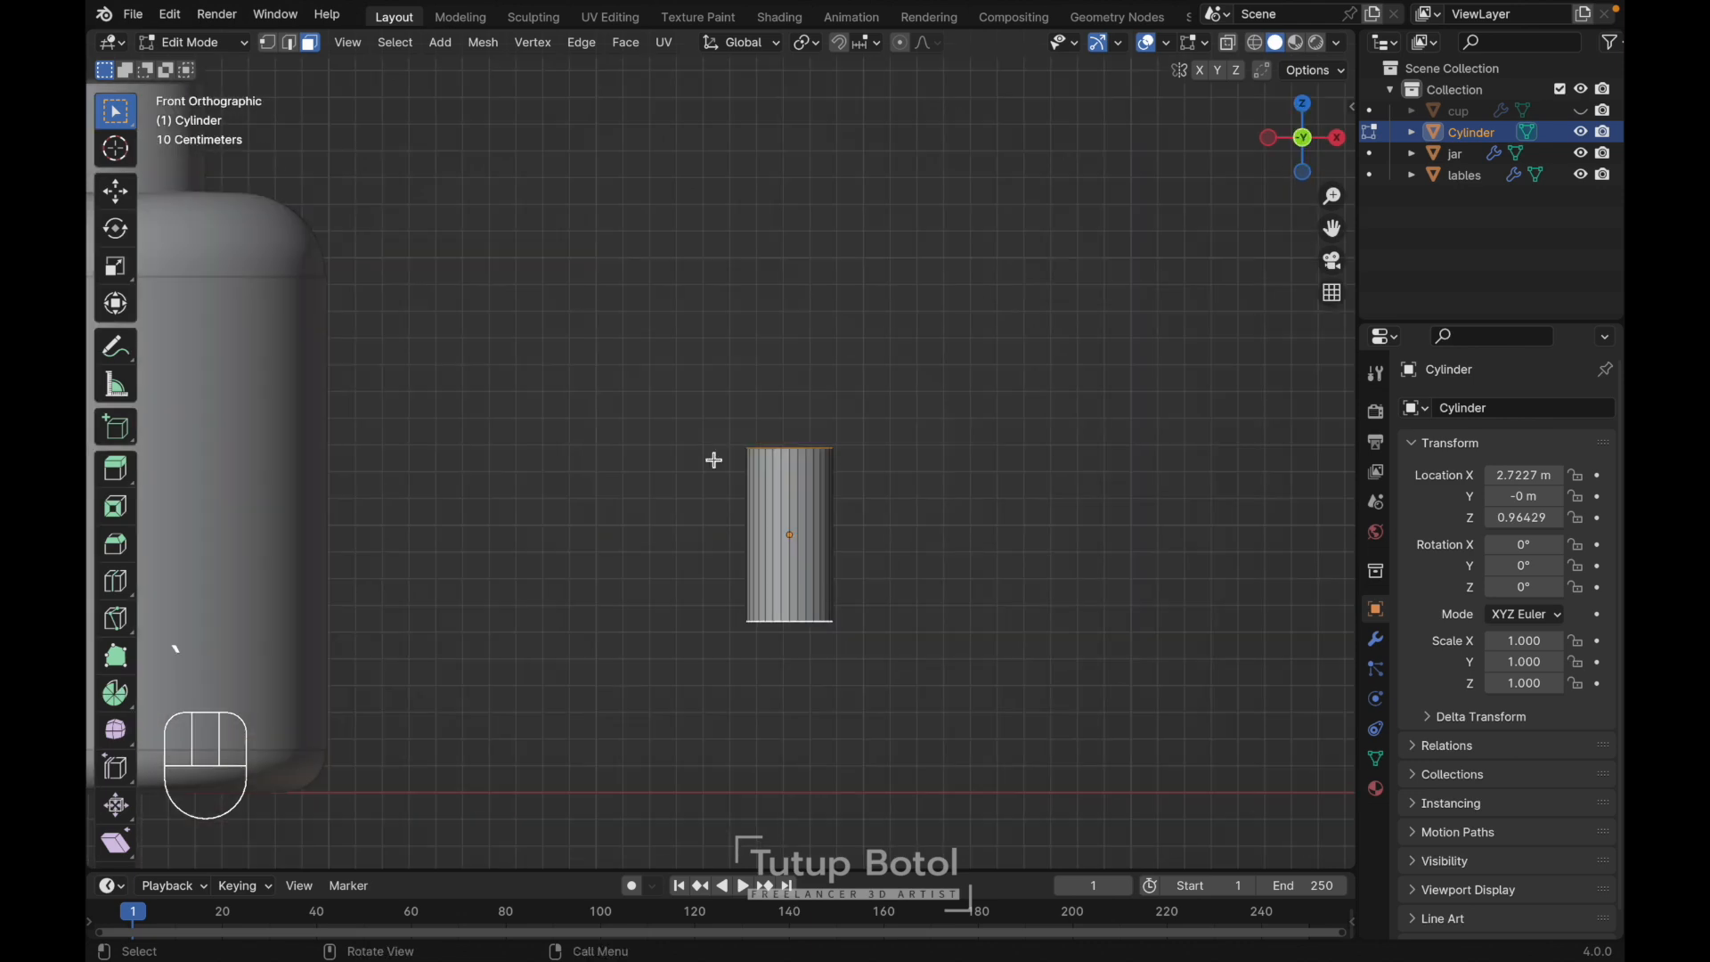
key("ctrl+b")
key("shift")
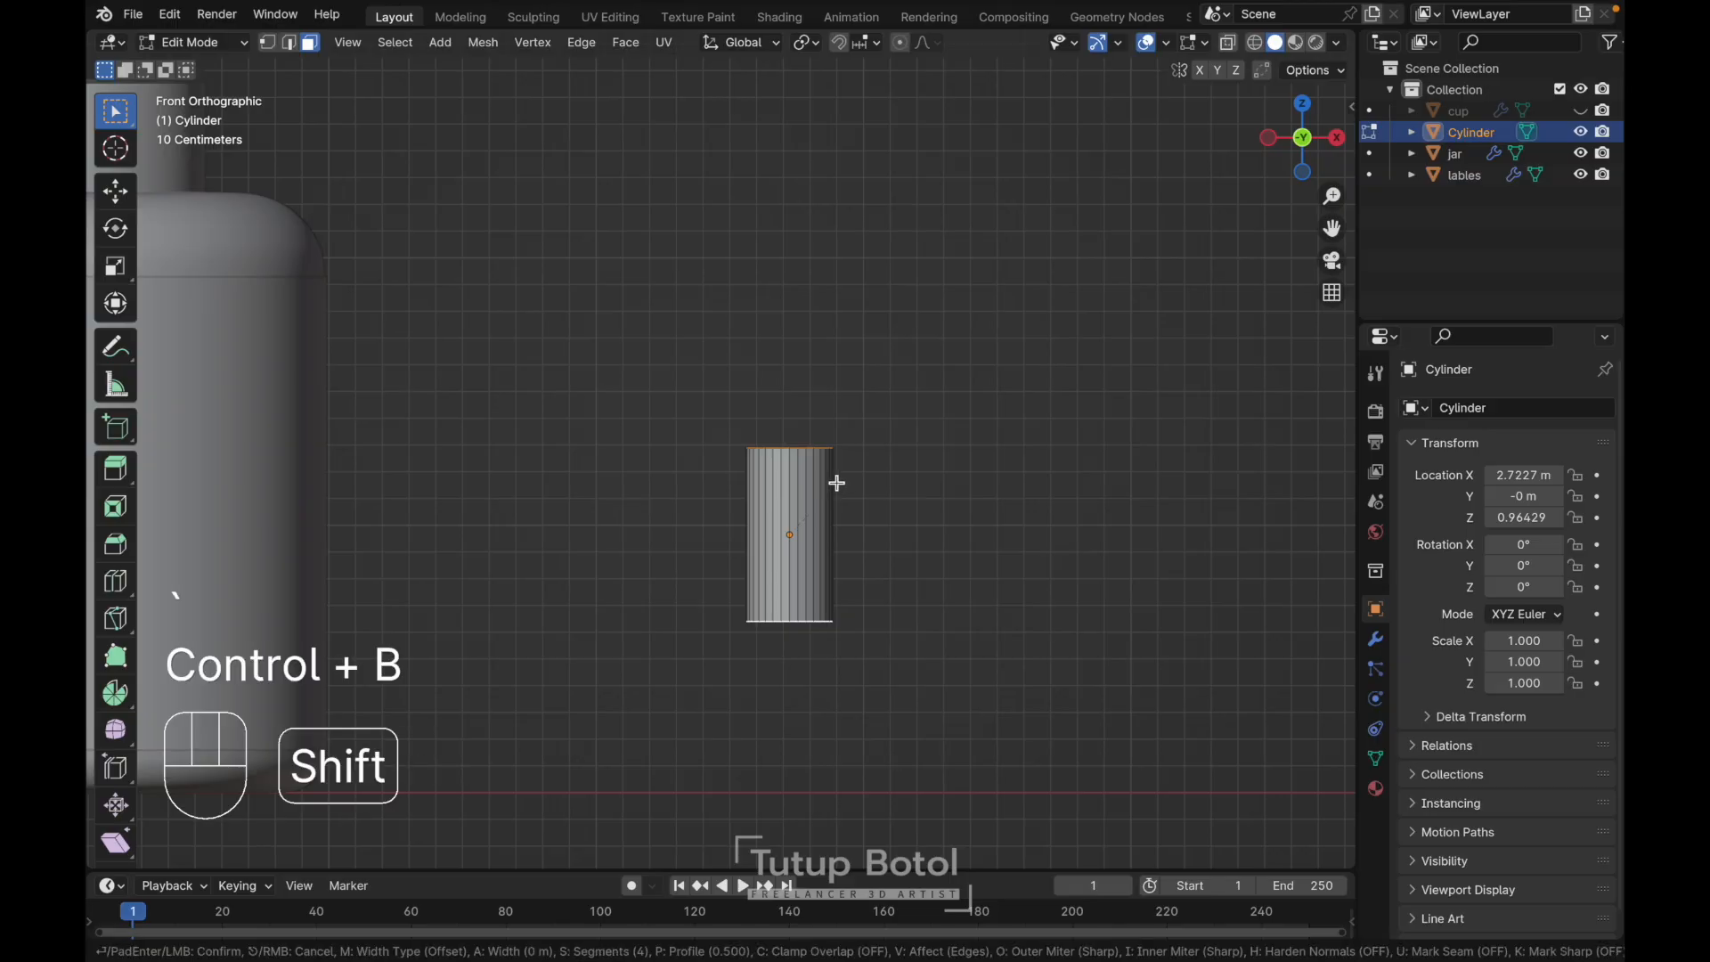
left_click(961, 378)
middle_click_drag(960, 379, 957, 380)
- Add one centered horizontal loop cut around the middle of the capsule
key("KP_1")
scroll(884, 286, "up", 3)
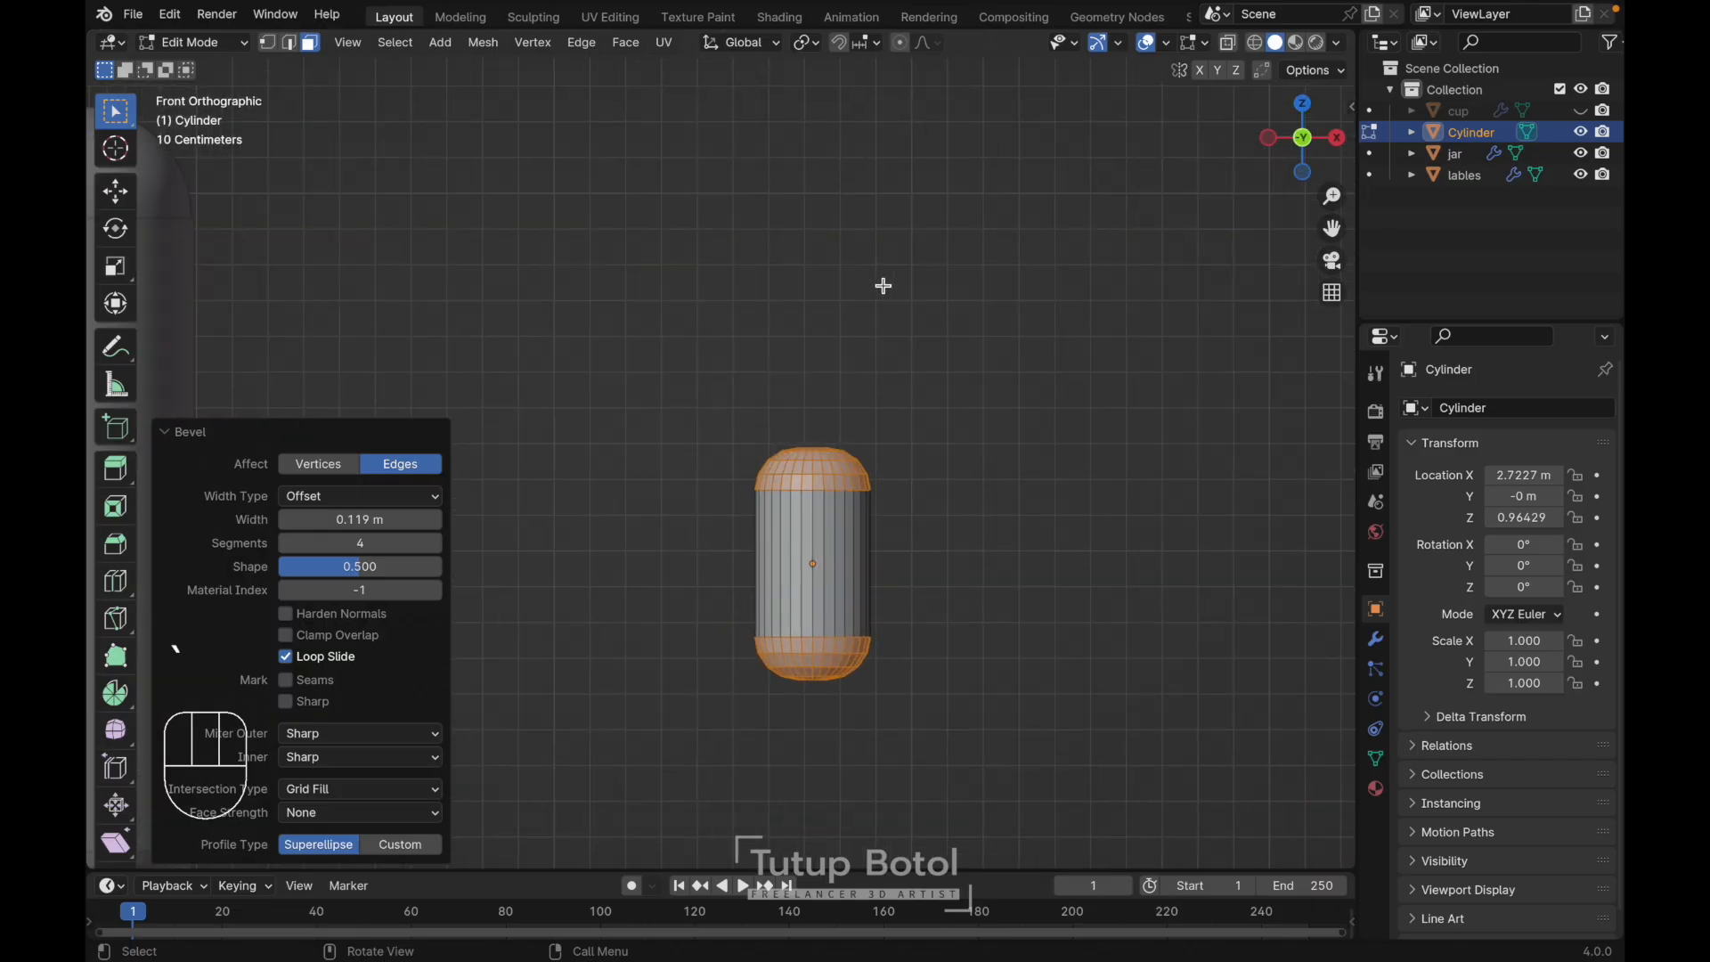
key("ctrl+r")
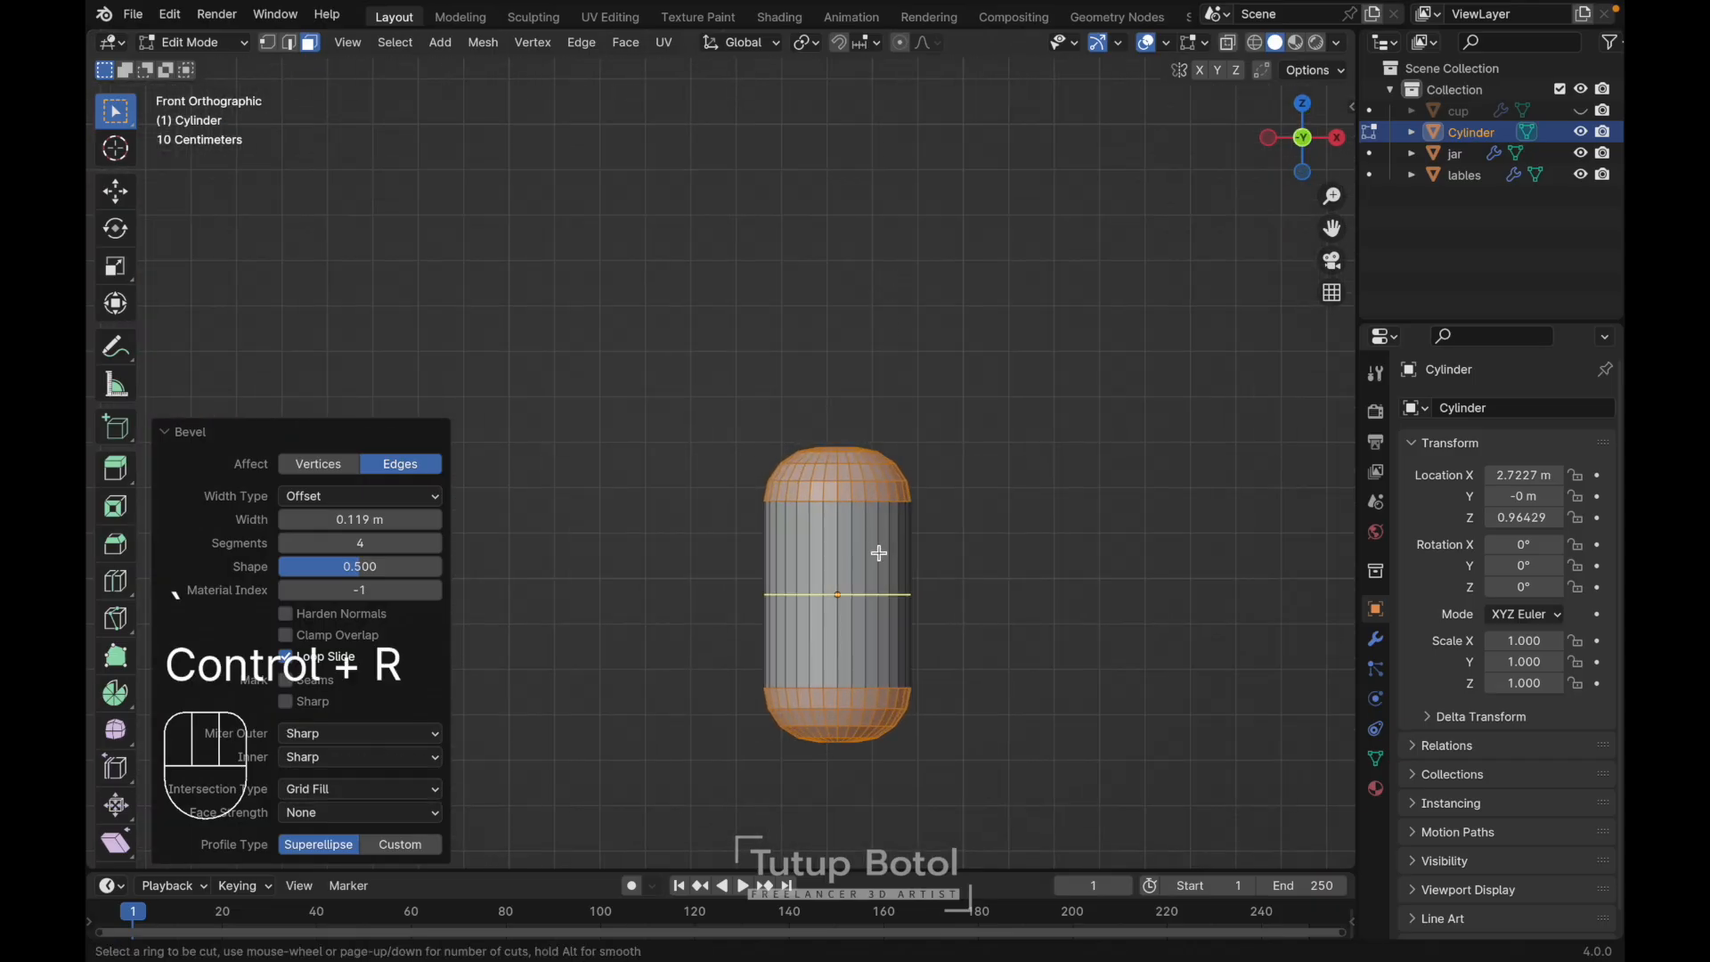
left_click(879, 553)
key("Escape")
- Rip the capsule apart along the middle edge loop, leaving the ripped edges in place
scroll(879, 553, "up", 2)
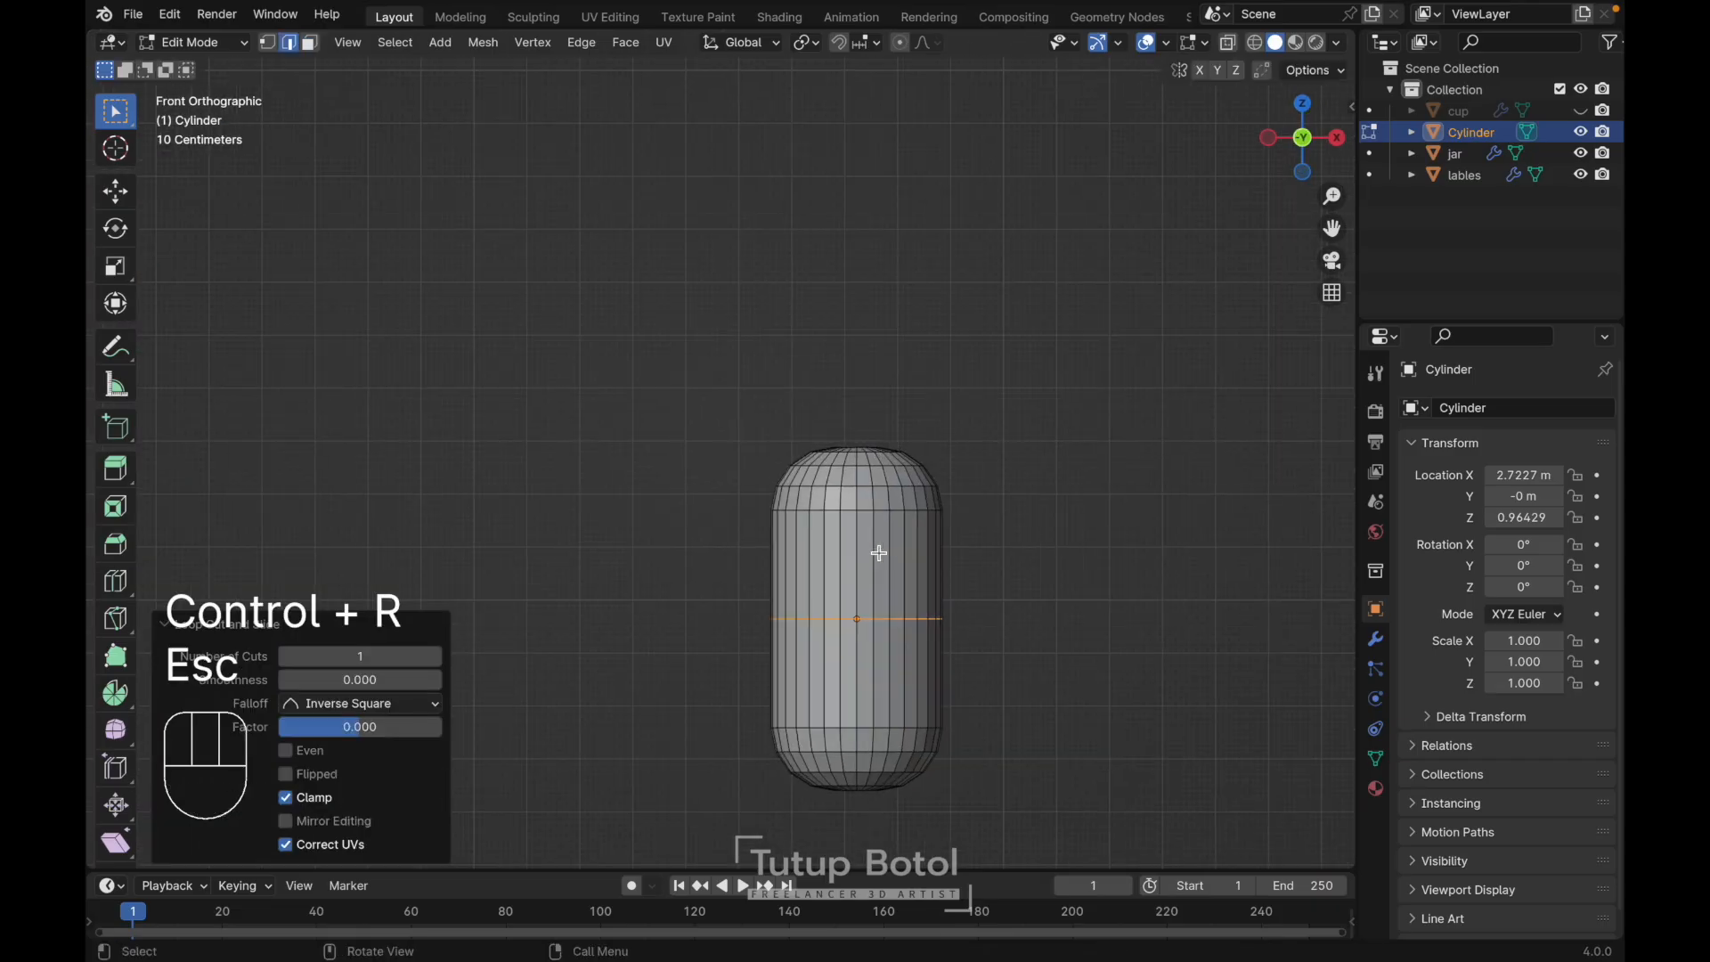
scroll(879, 553, "right", 2, "shift")
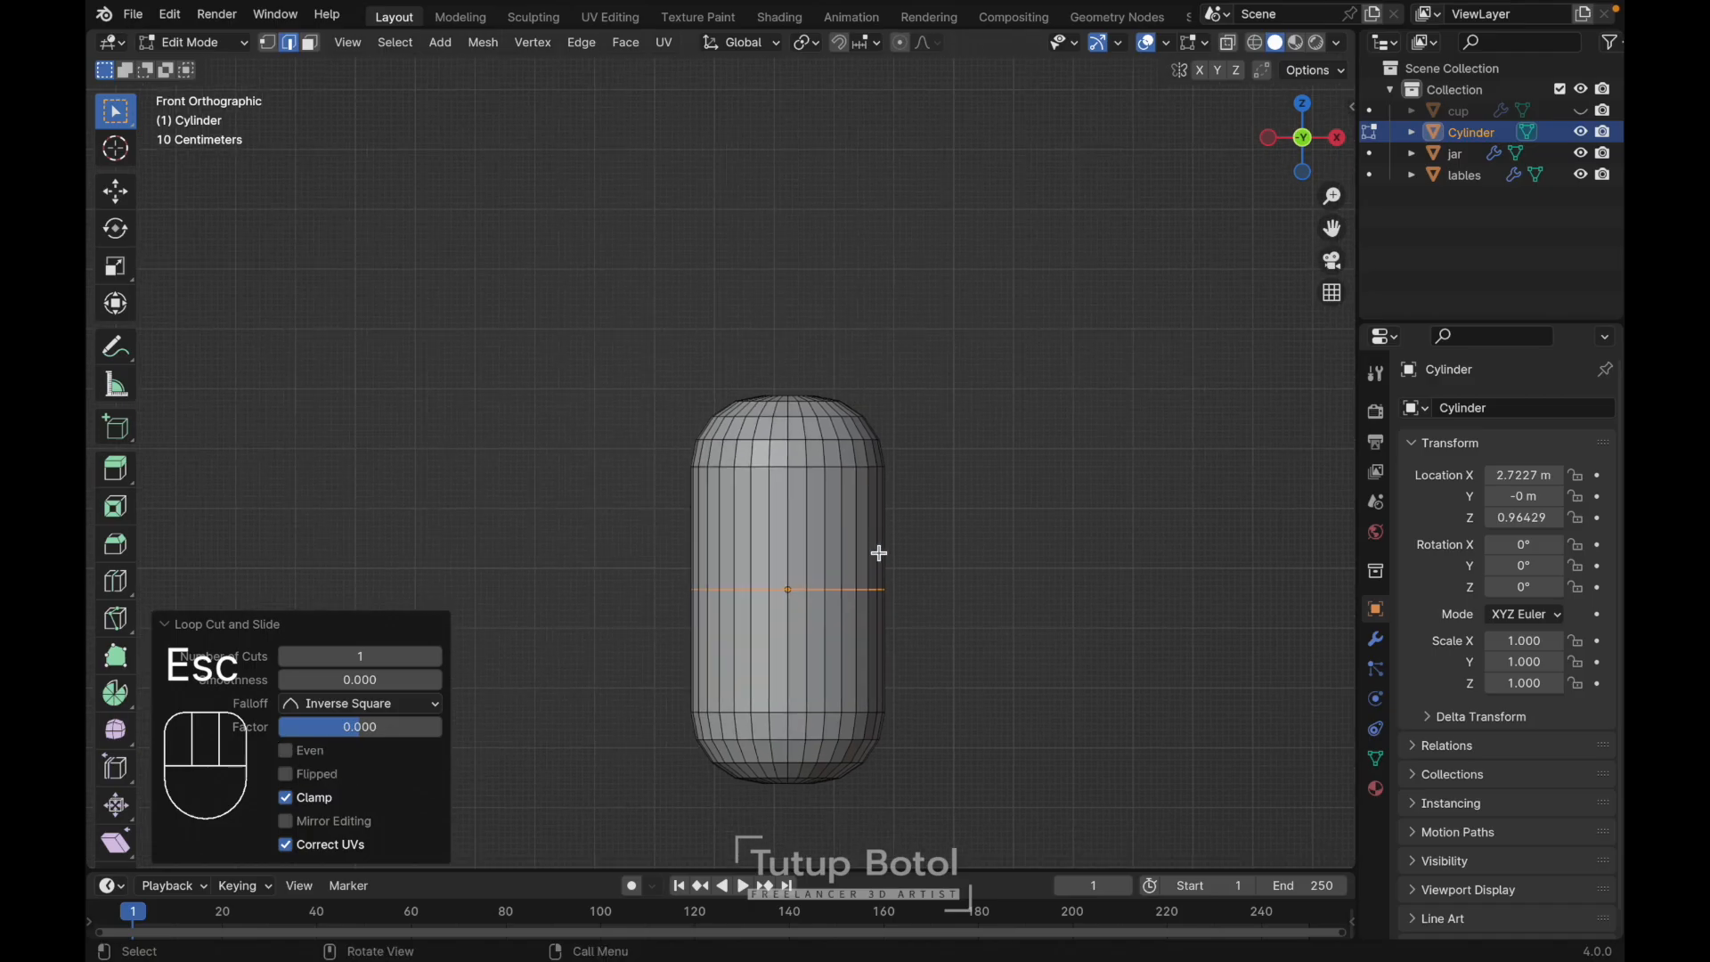
scroll(879, 553, "up", 1)
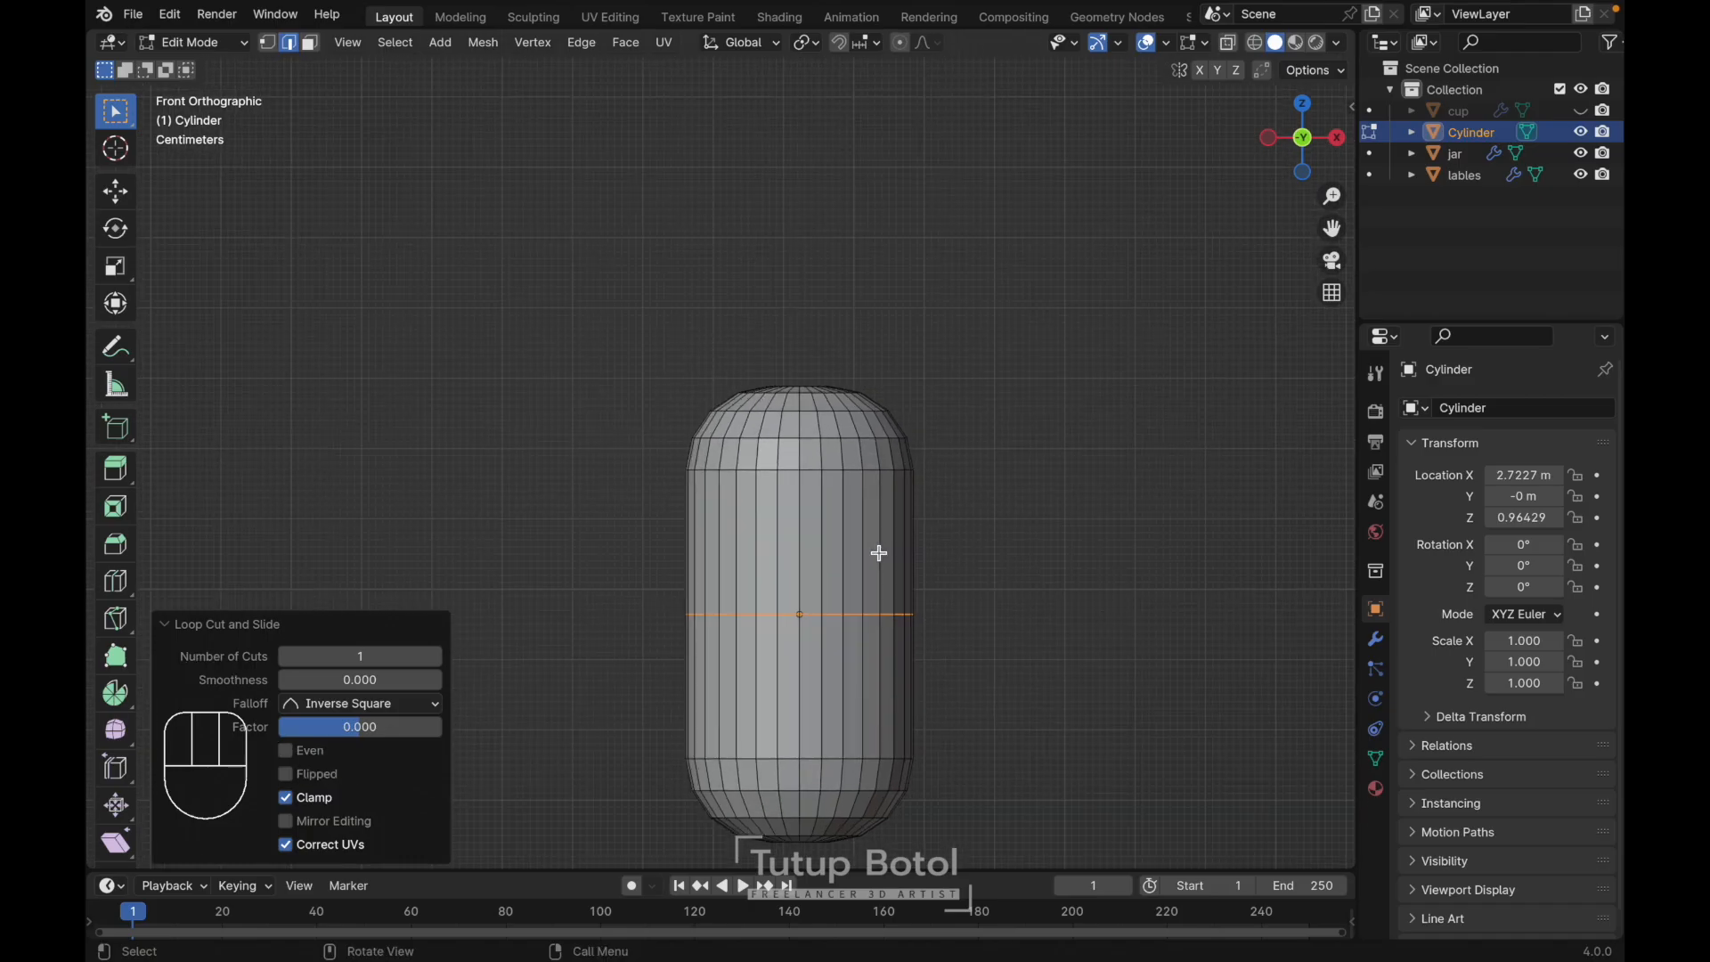
key("v")
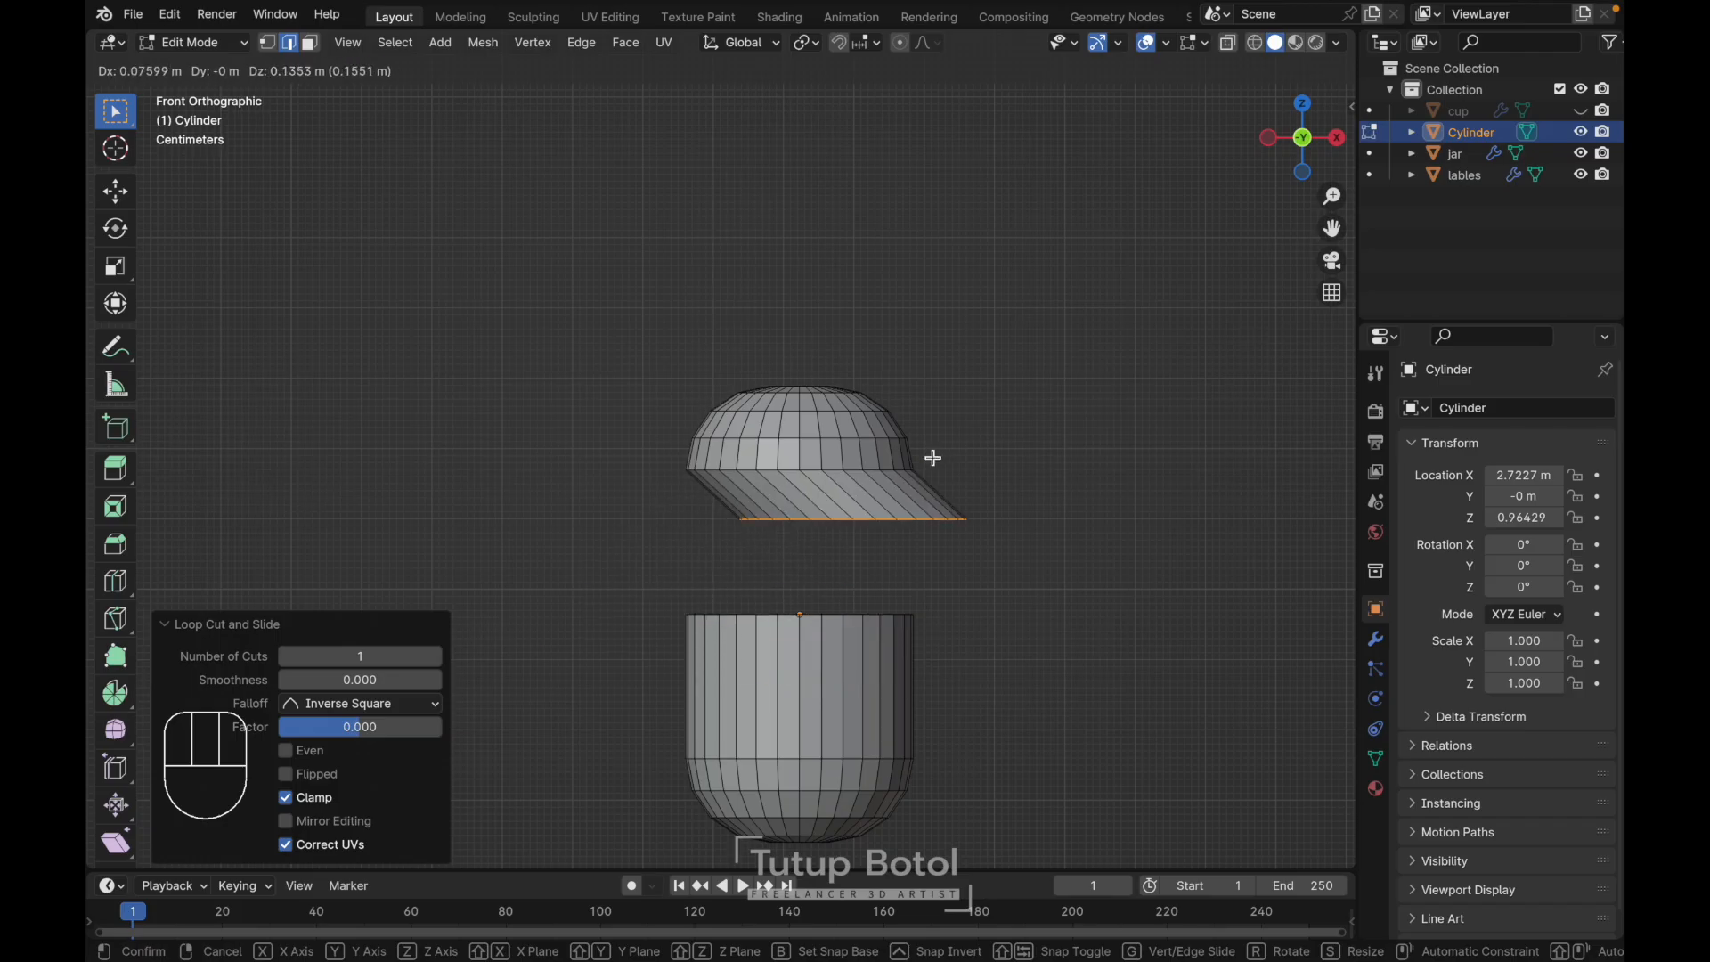
key("Escape")
- Select the whole upper half of the capsule and scale it to 1.022 in X and Y only
key("l")
scroll(980, 473, "up", 1)
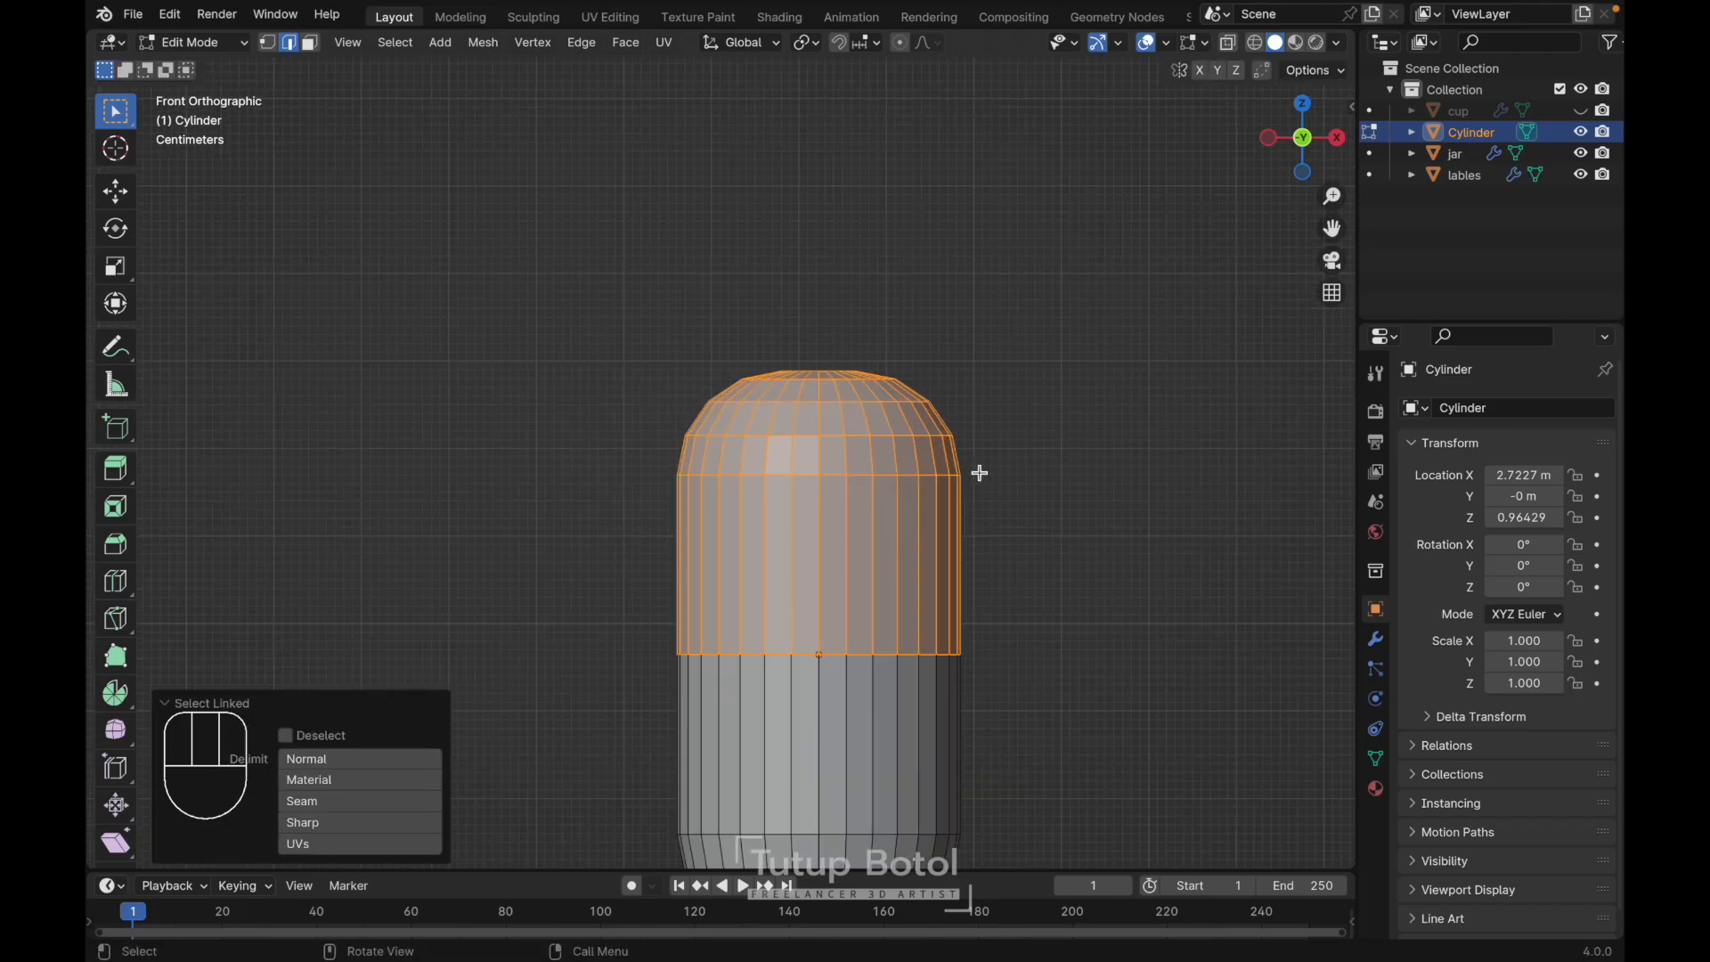
key("s")
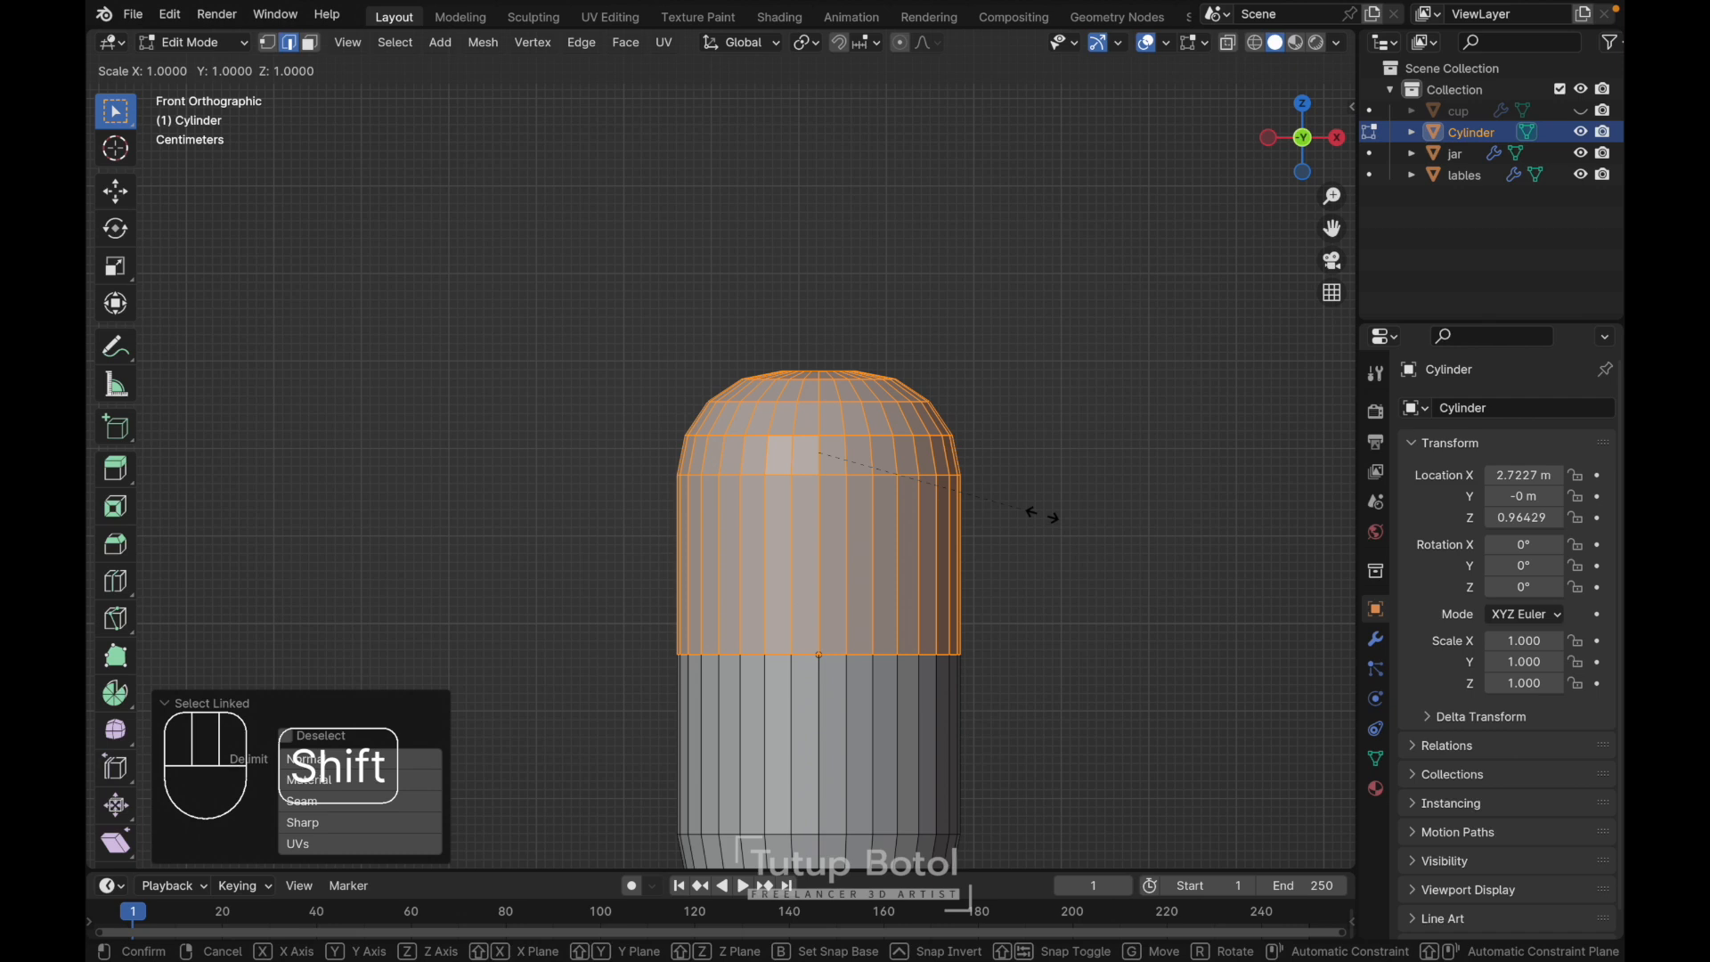
key("shift+z")
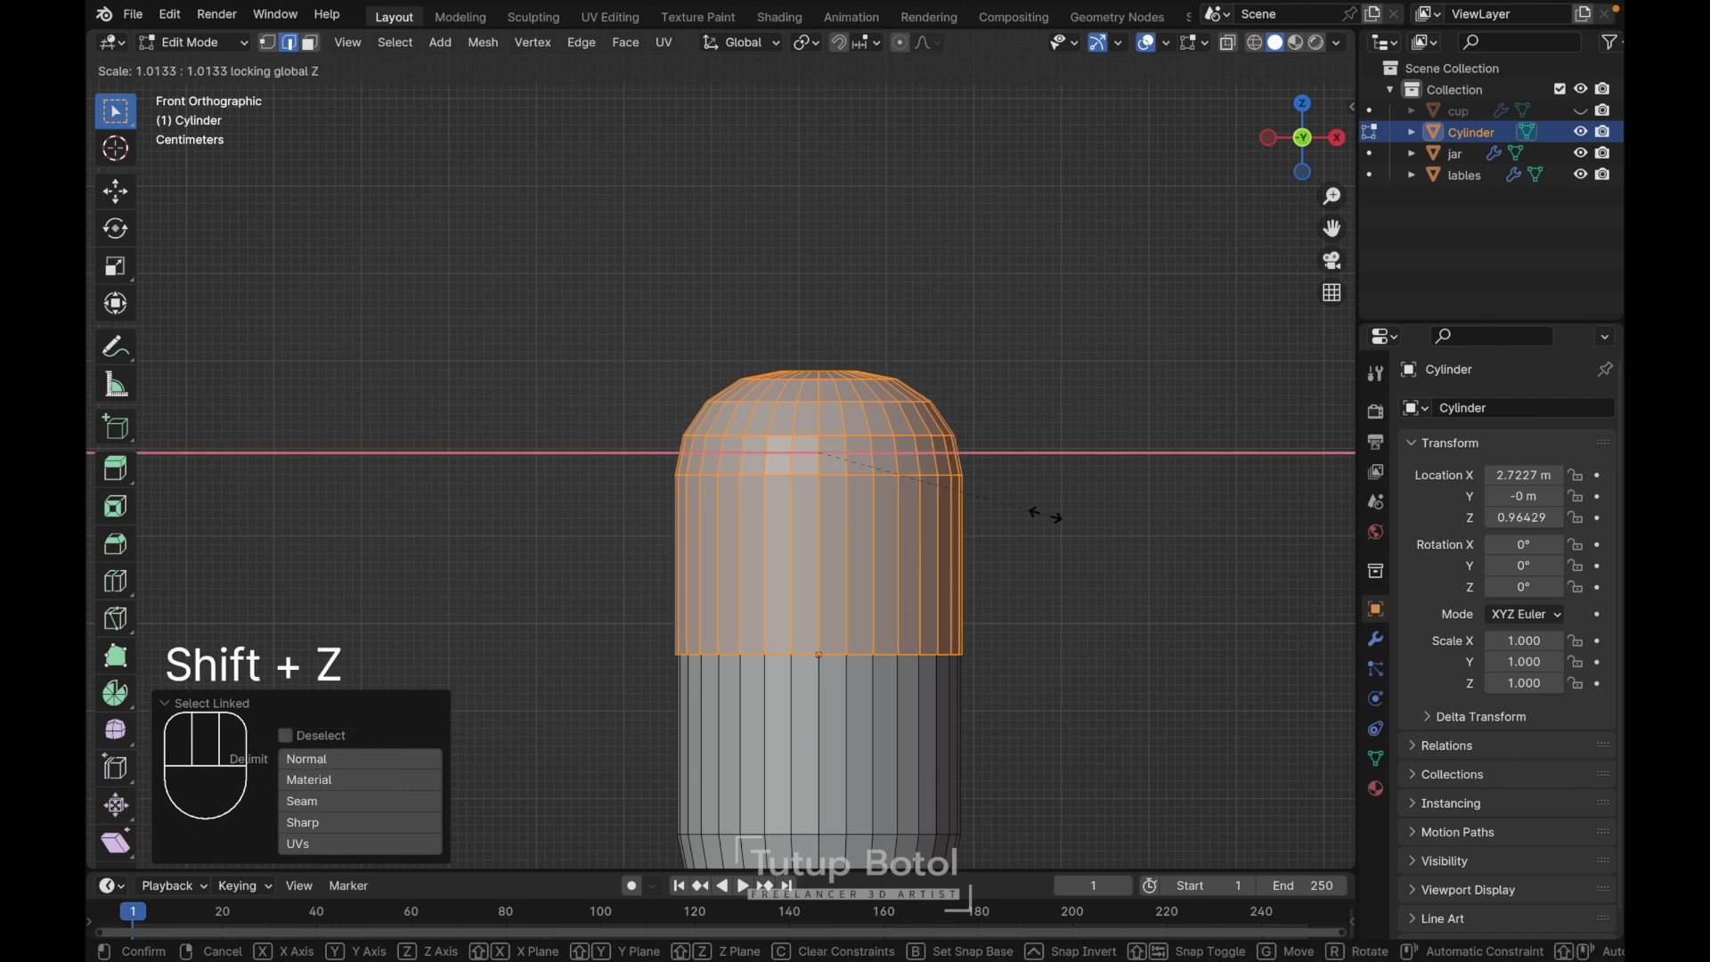
left_click(1047, 515)
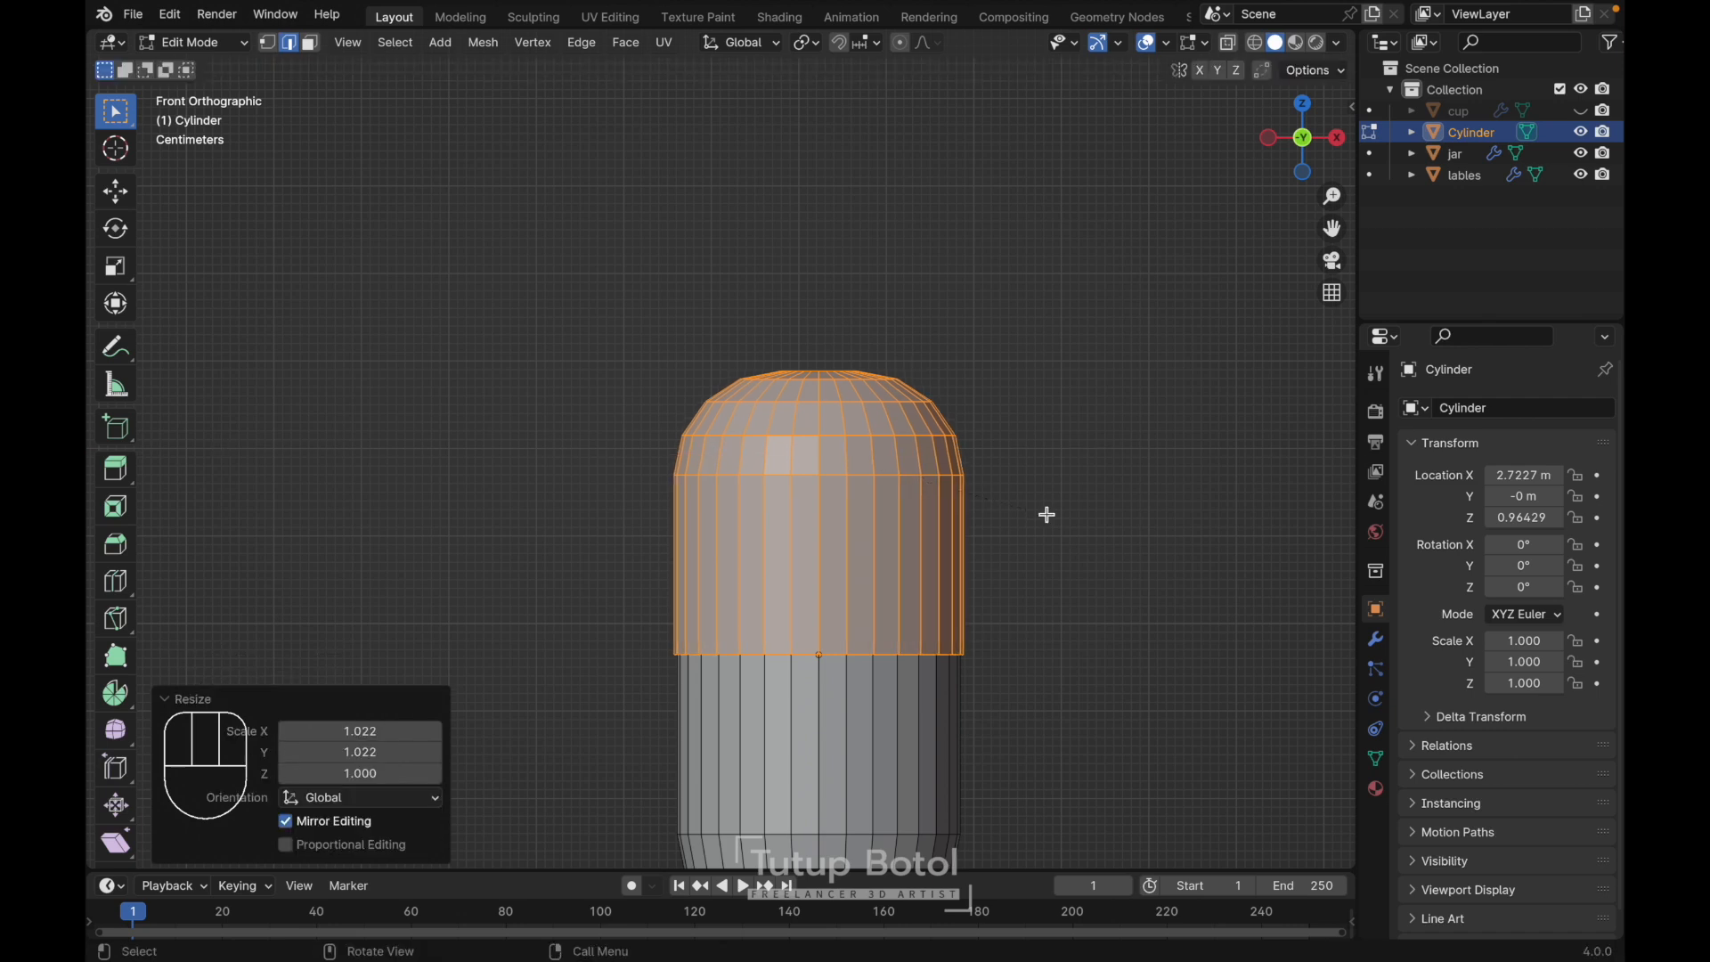
- Fill the narrow gap between the capsule's upper and lower halves with faces all the way around
scroll(1047, 515, "up", 1)
scroll(1047, 515, "down", 3, "shift")
scroll(1047, 515, "up", 4)
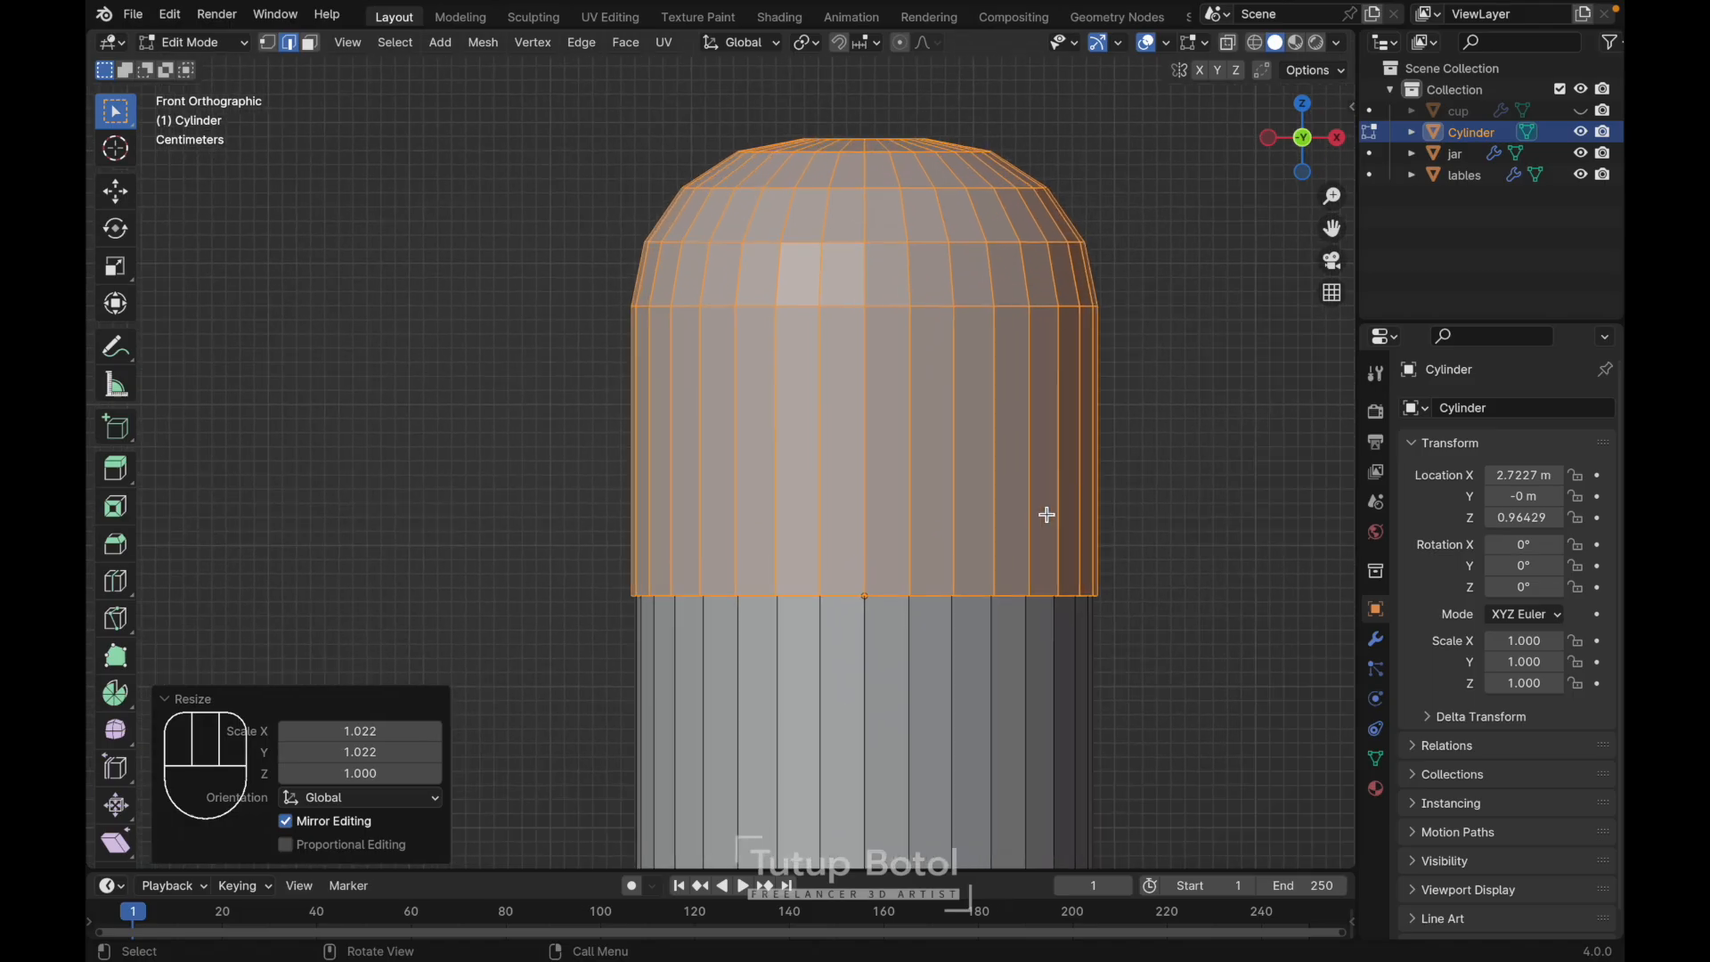
scroll(1046, 515, "down", 3)
scroll(1047, 515, "down", 2)
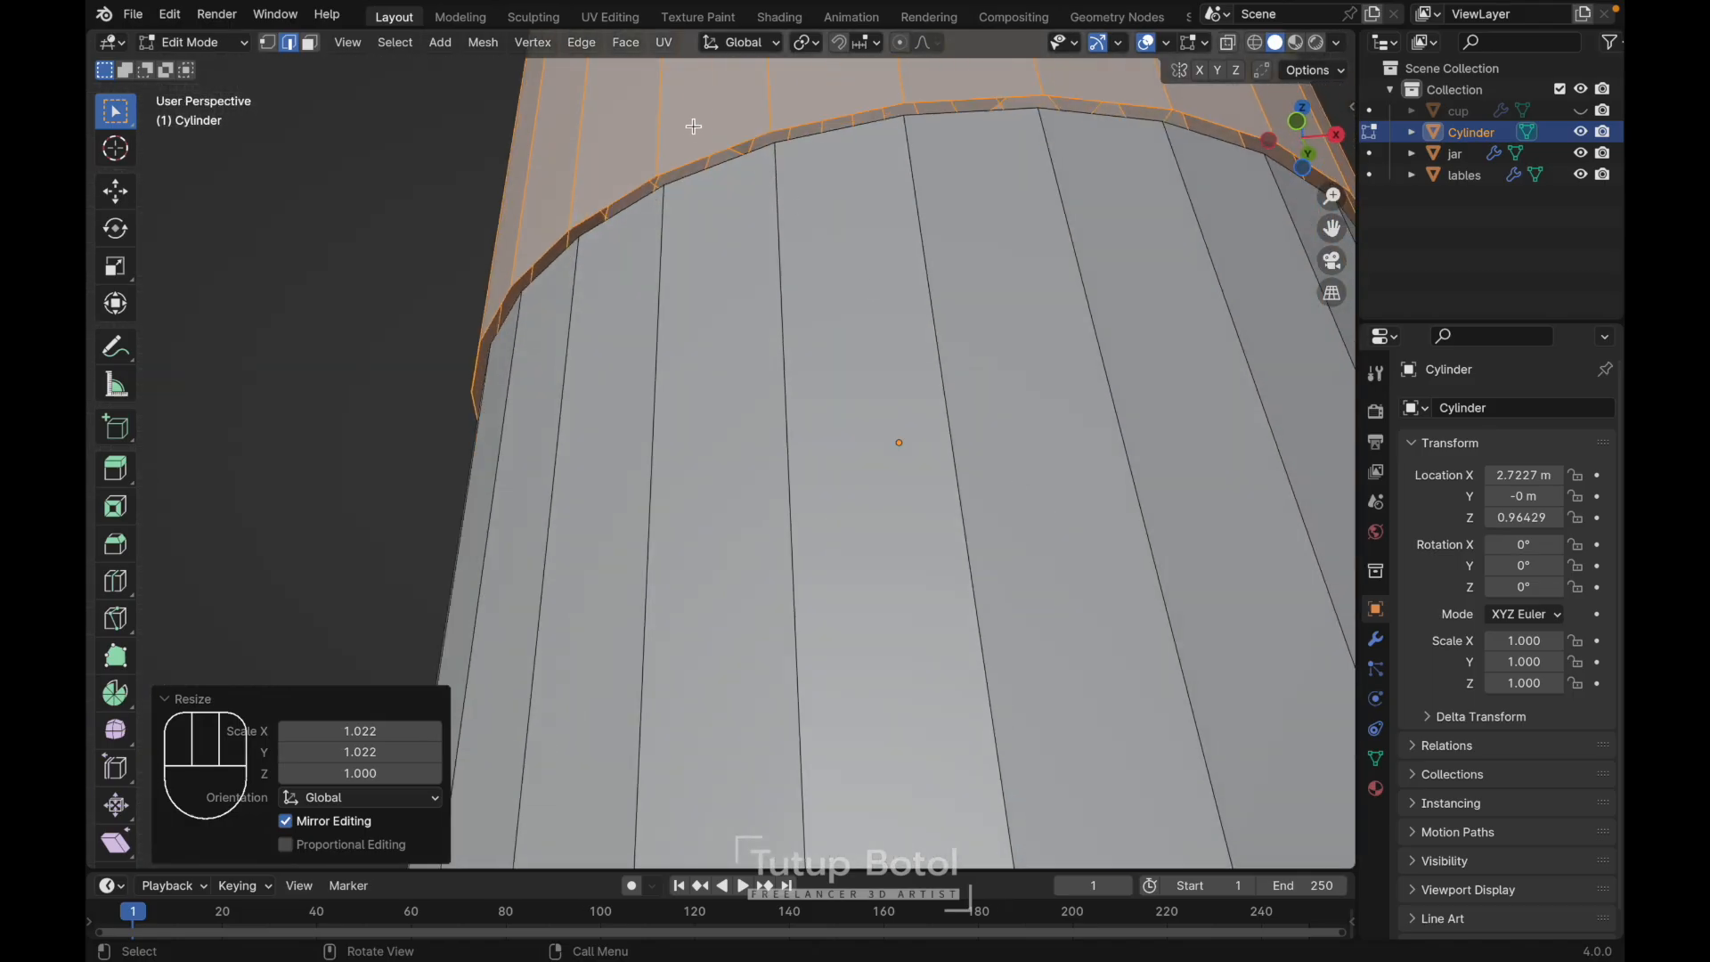
left_click(699, 153)
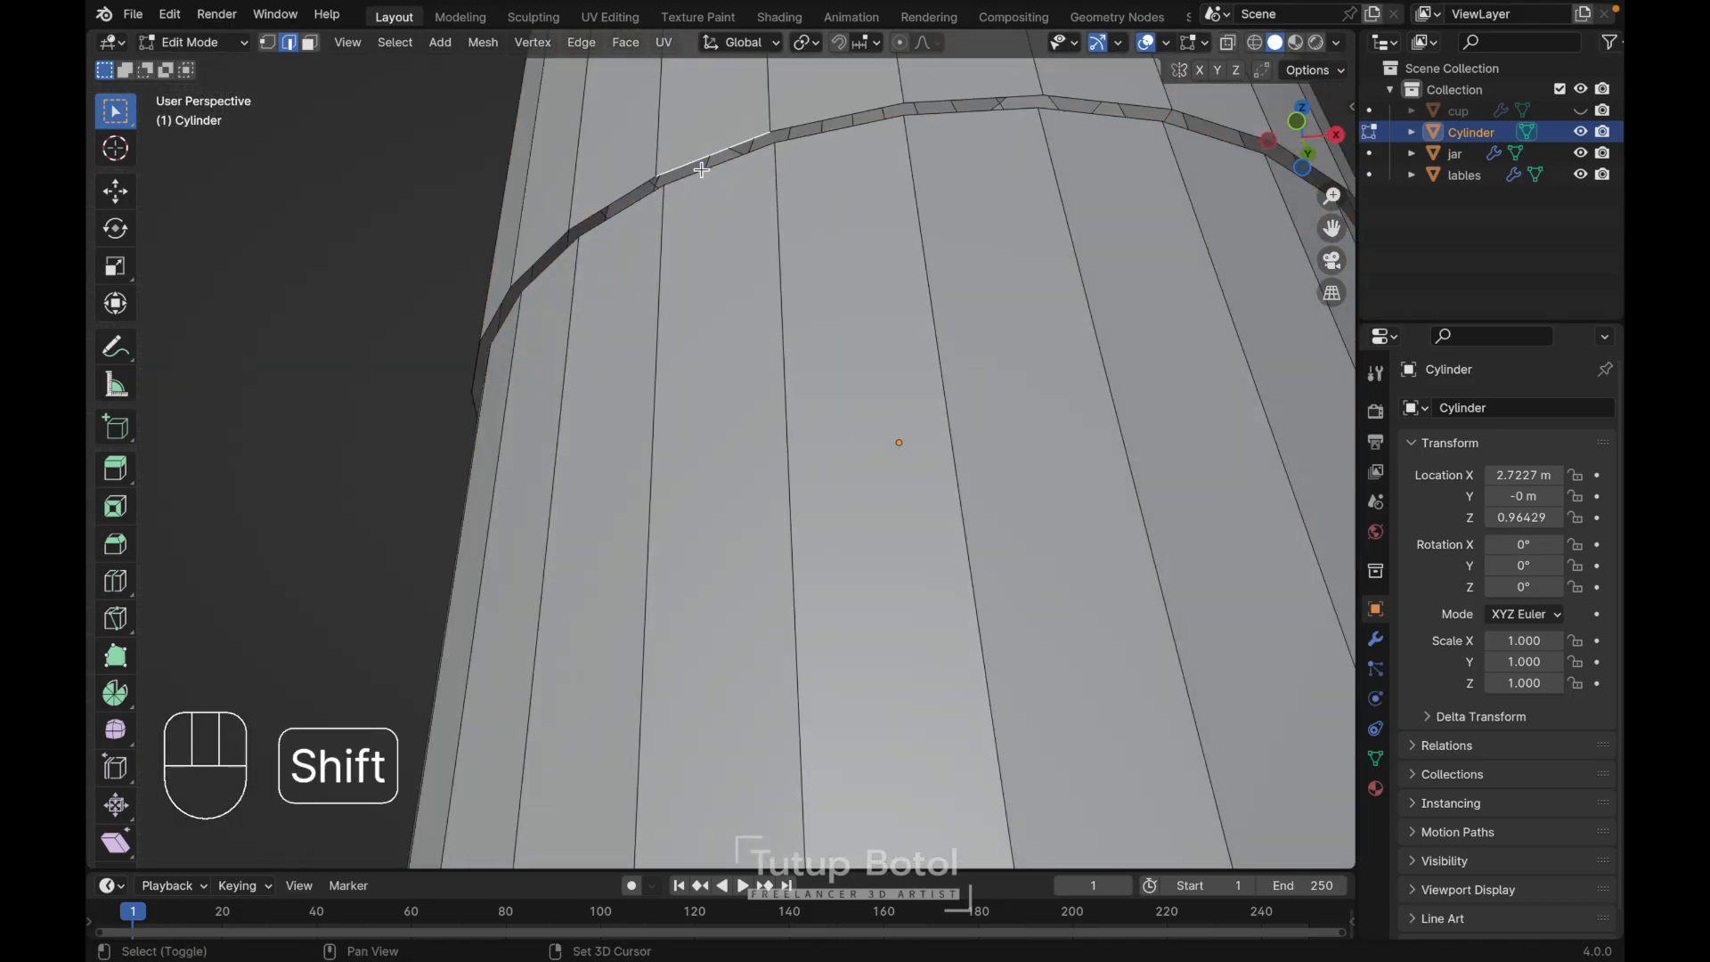
left_click(701, 169, "shift")
key("f")
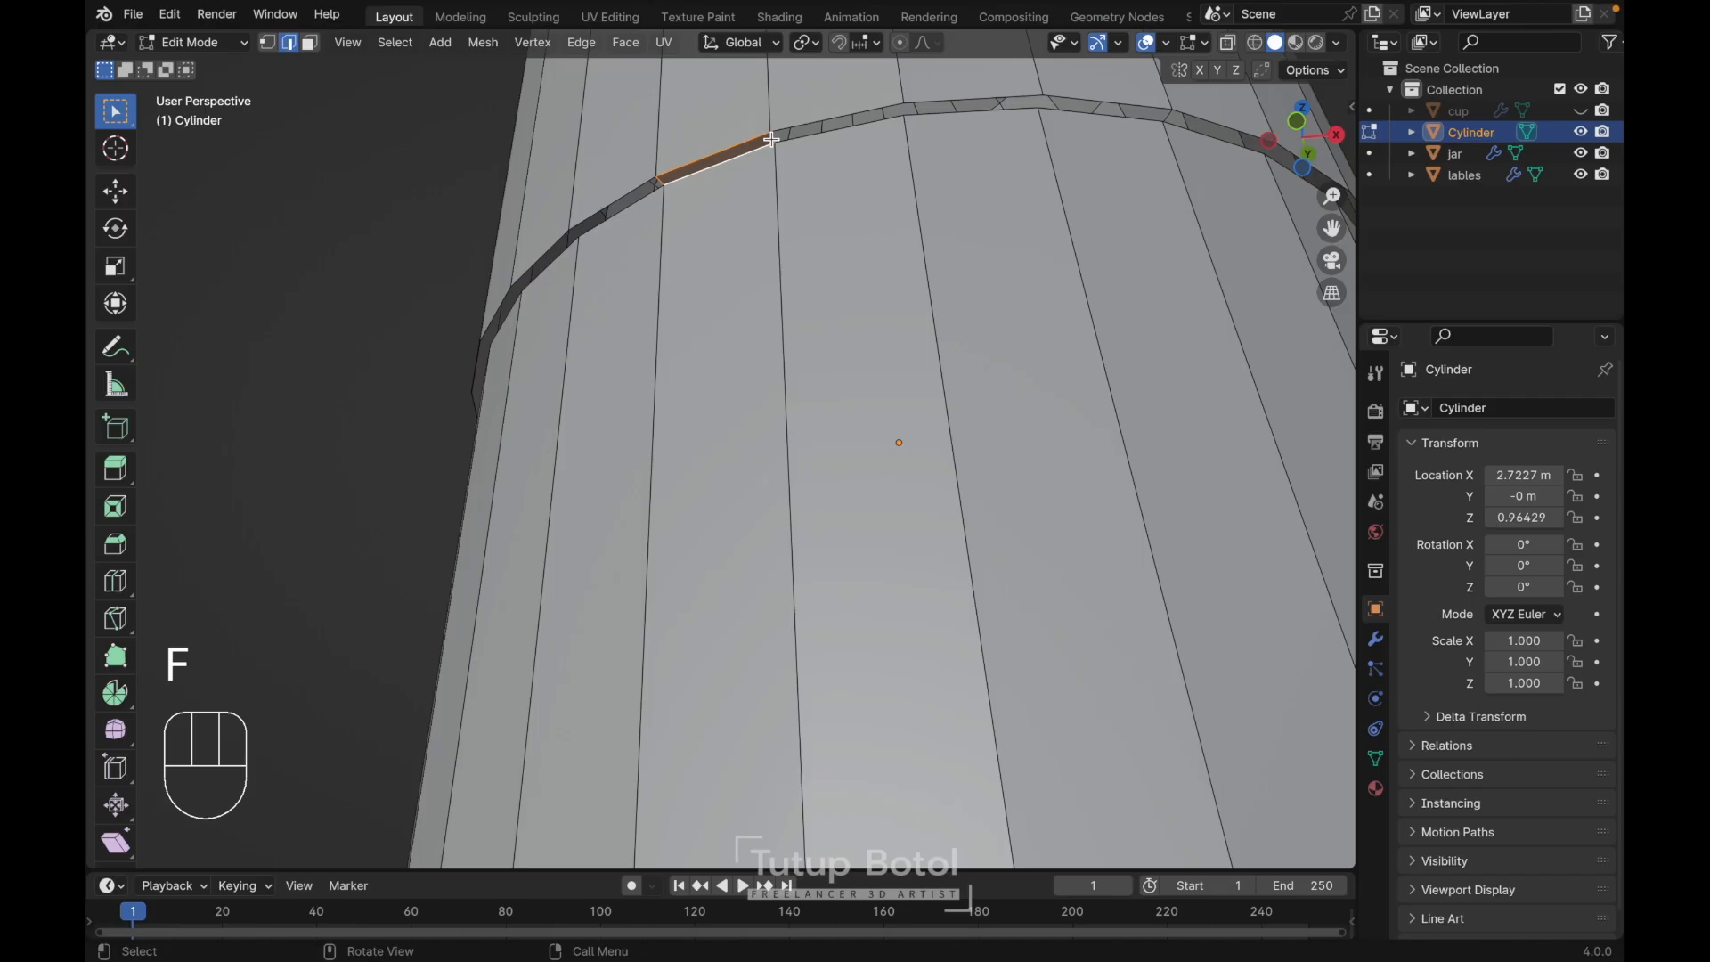
key("f")
key("f")
key("f")
key("f")
key("f")
key("f")
key("f")
key("f")
key("f")
key("f")
key("f")
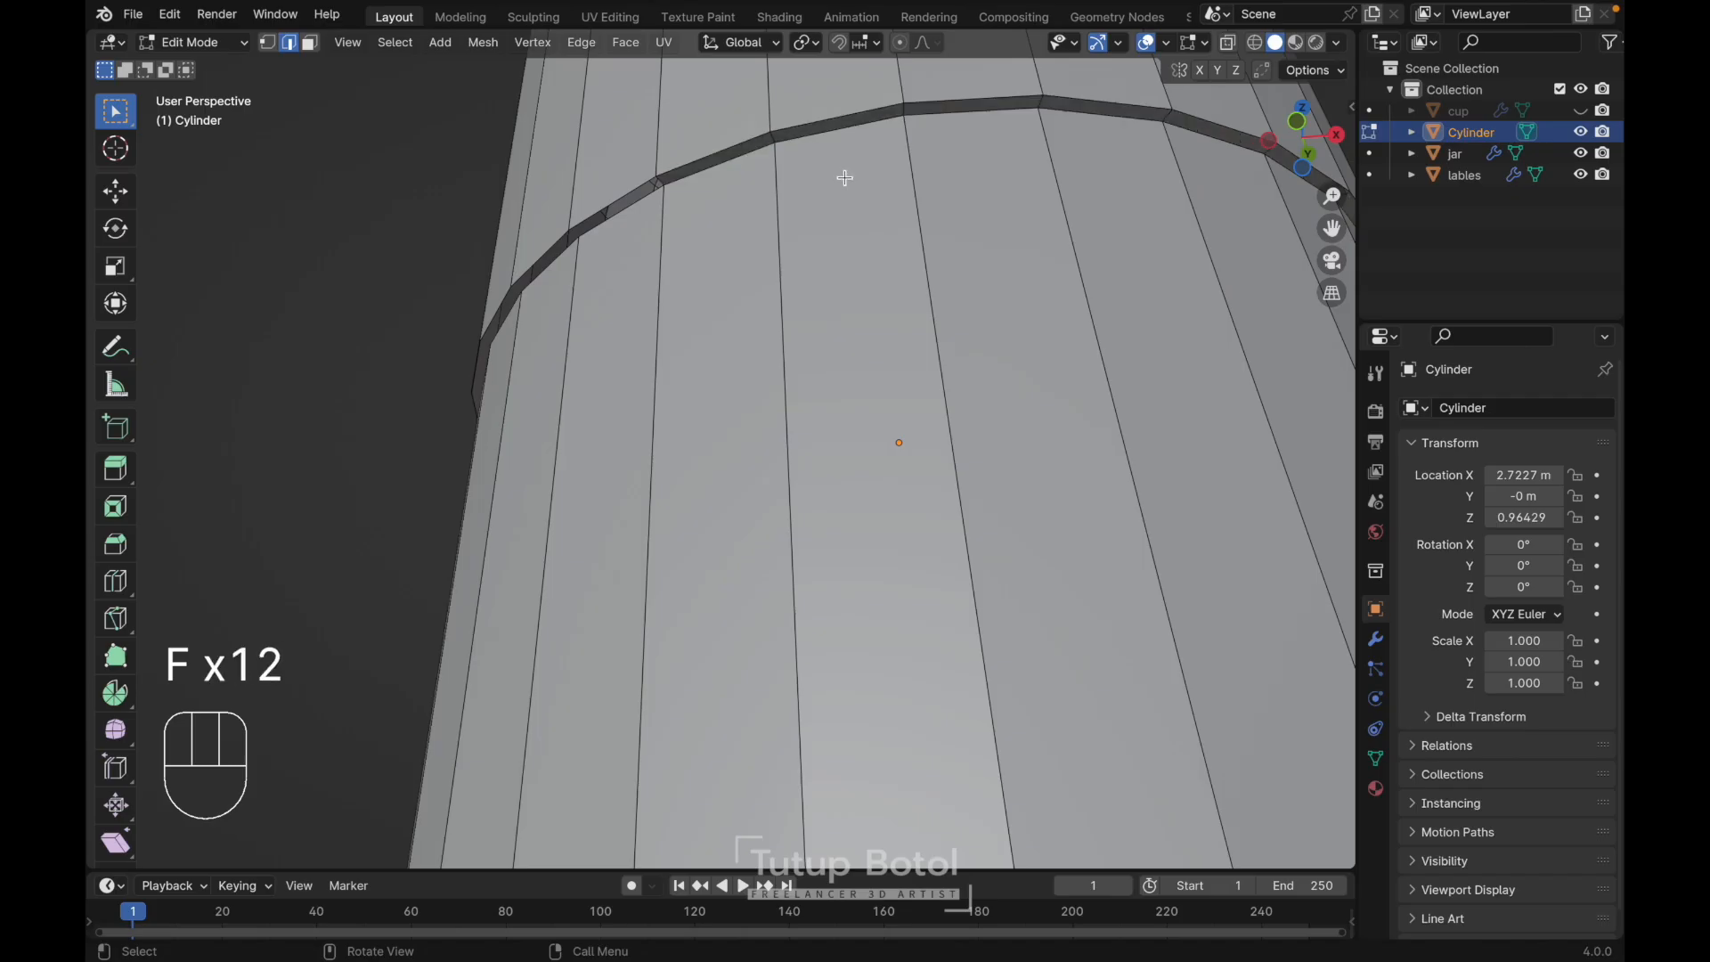
key("f")
key("f")
key("f")
key("f")
key("f")
key("f")
key("f")
key("f")
key("f")
key("f")
key("f")
key("f")
key("f")
key("f")
key("f")
key("f")
key("f")
key("f")
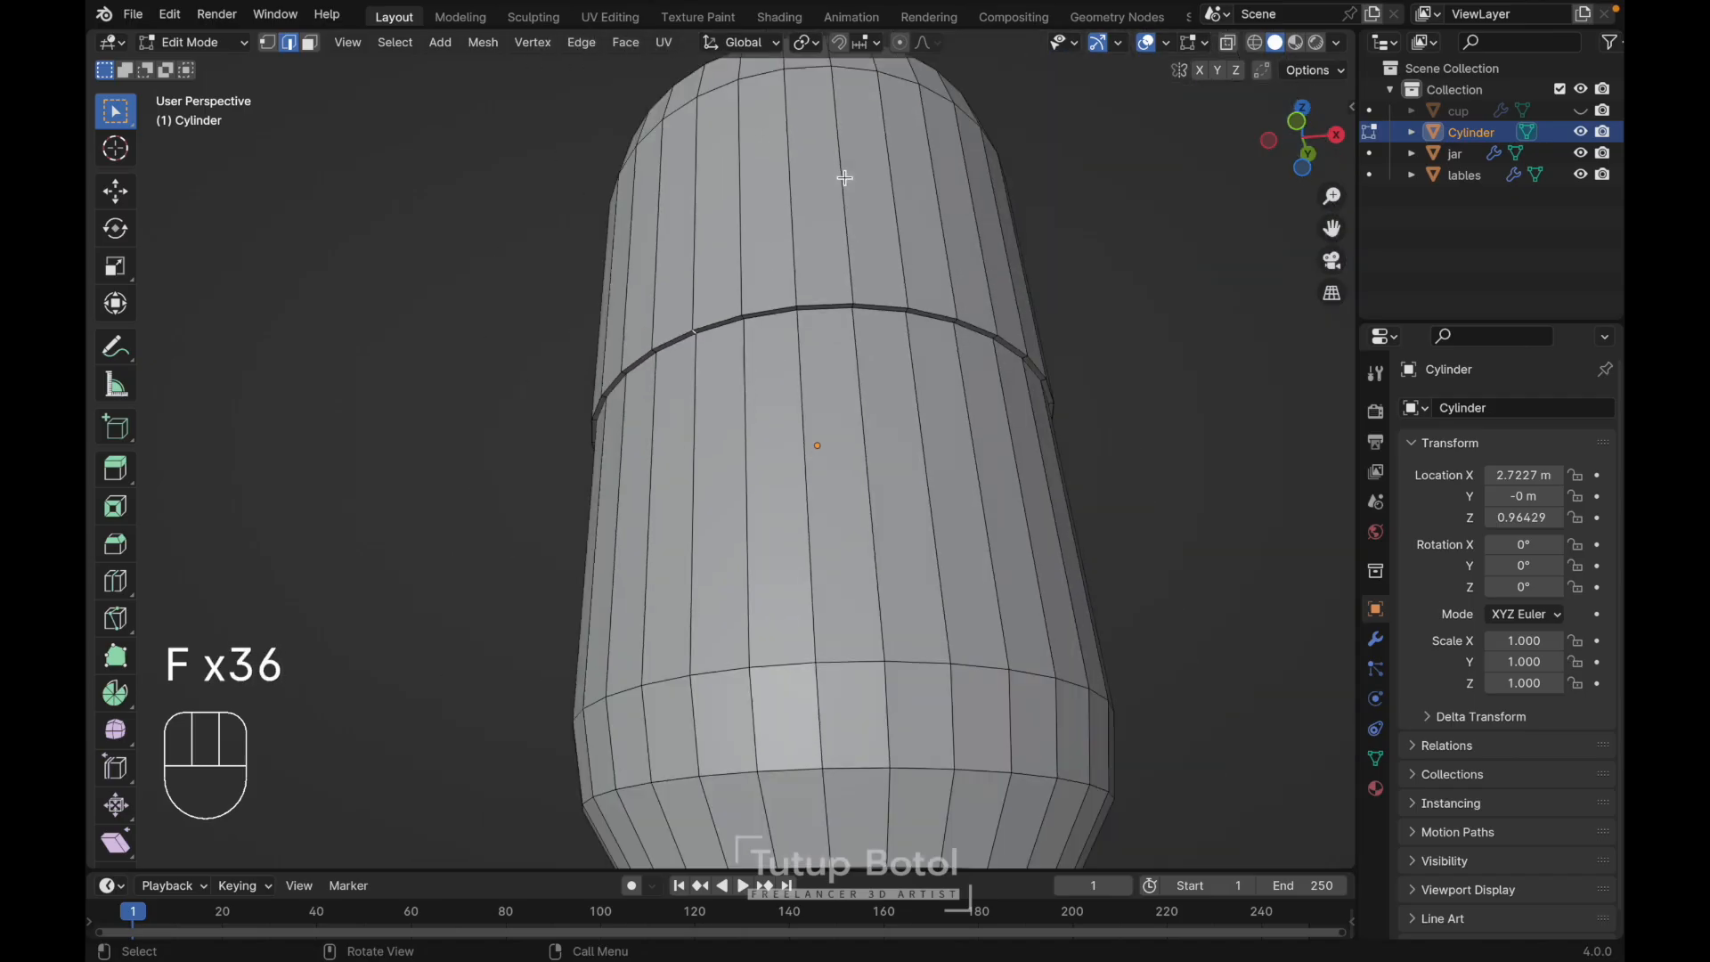
- Add a horizontal loop cut just above the capsule's seam, slid to about 0.967, and another just below the seam
scroll(845, 179, "down", 1)
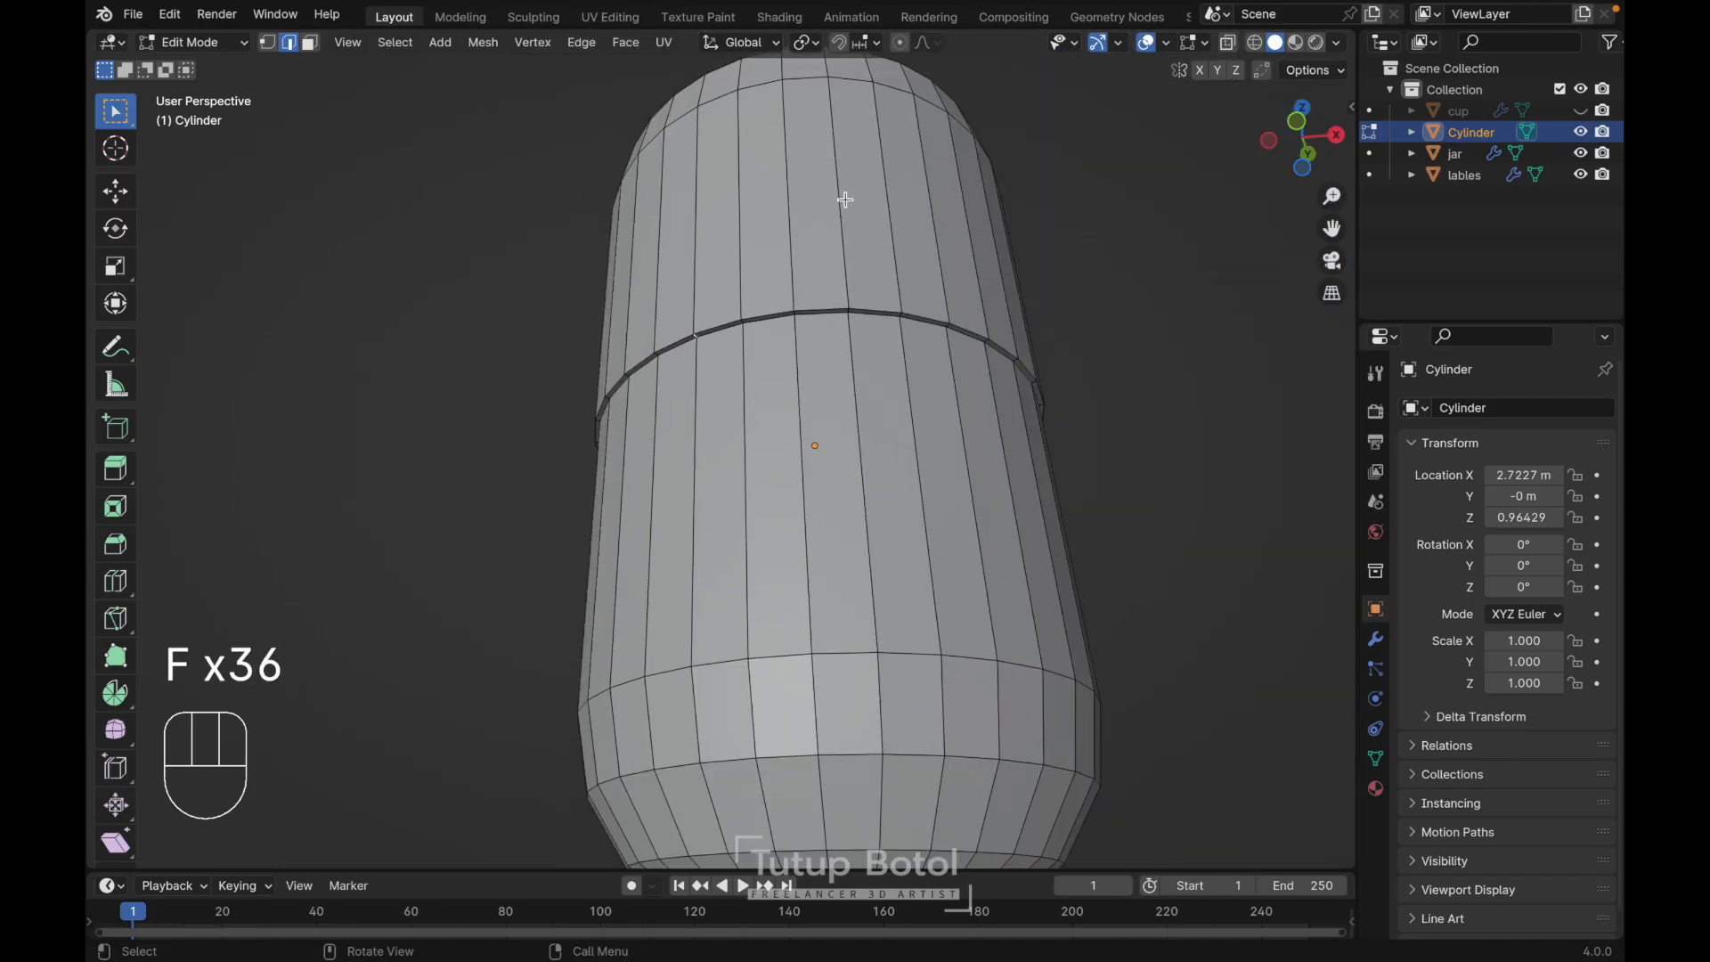
key("ctrl+r")
left_click(832, 259)
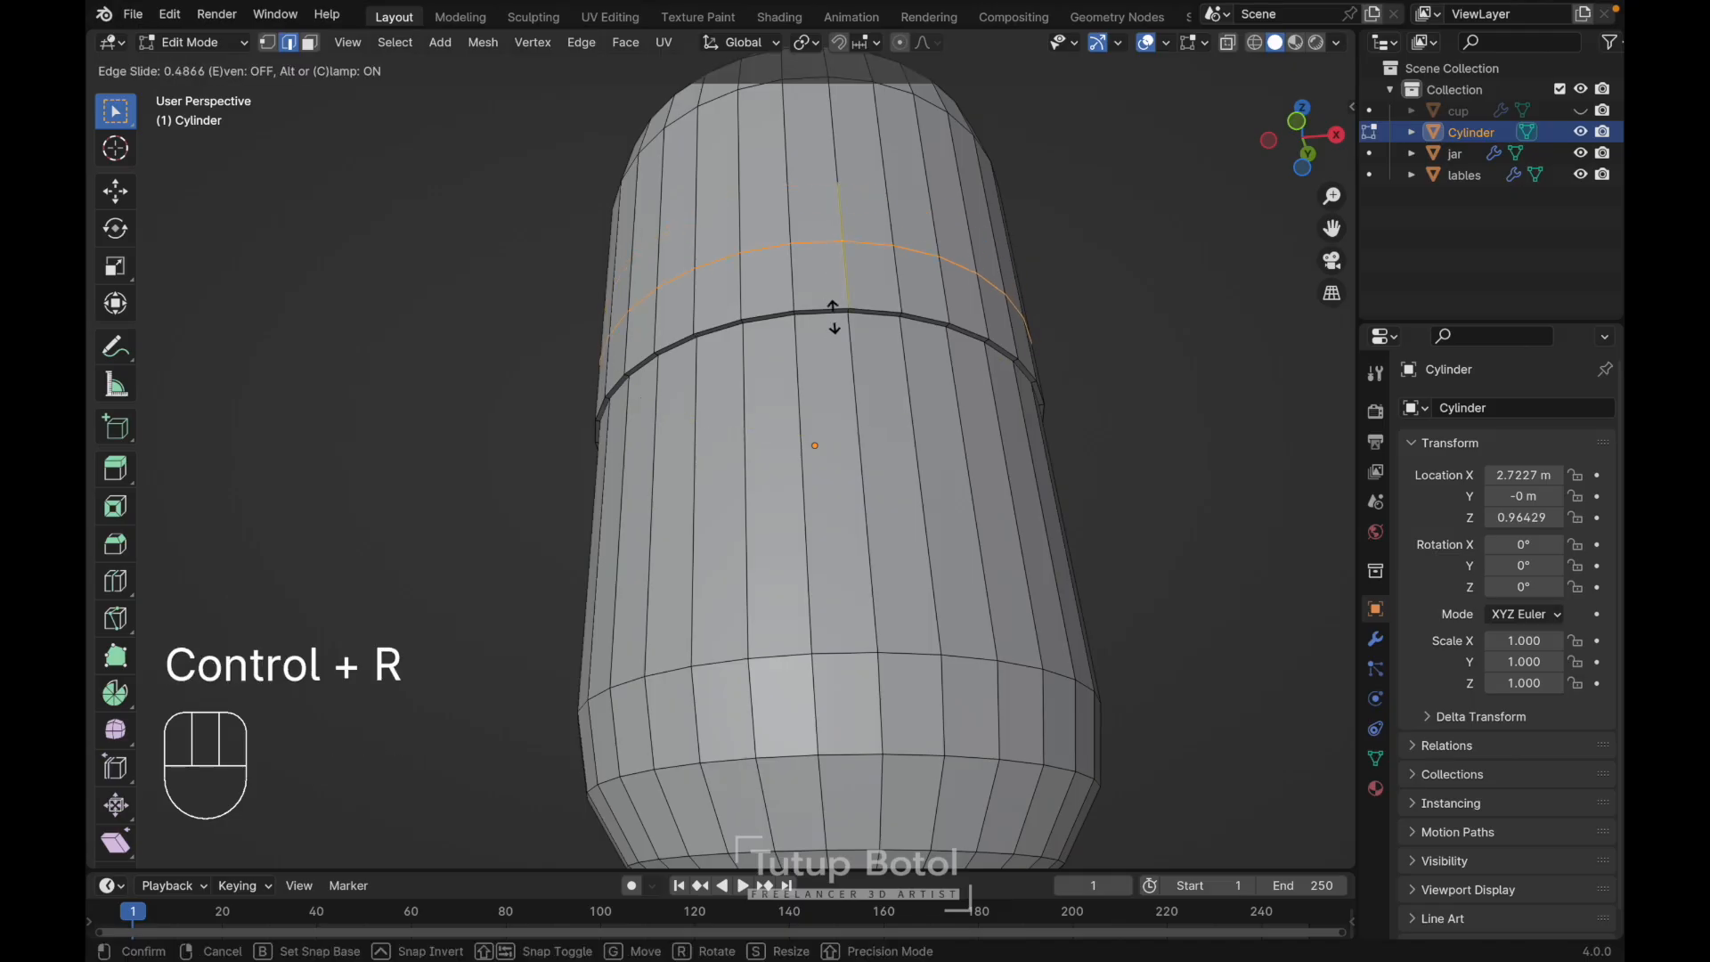
left_click(835, 371)
key("ctrl+r")
left_click(880, 408)
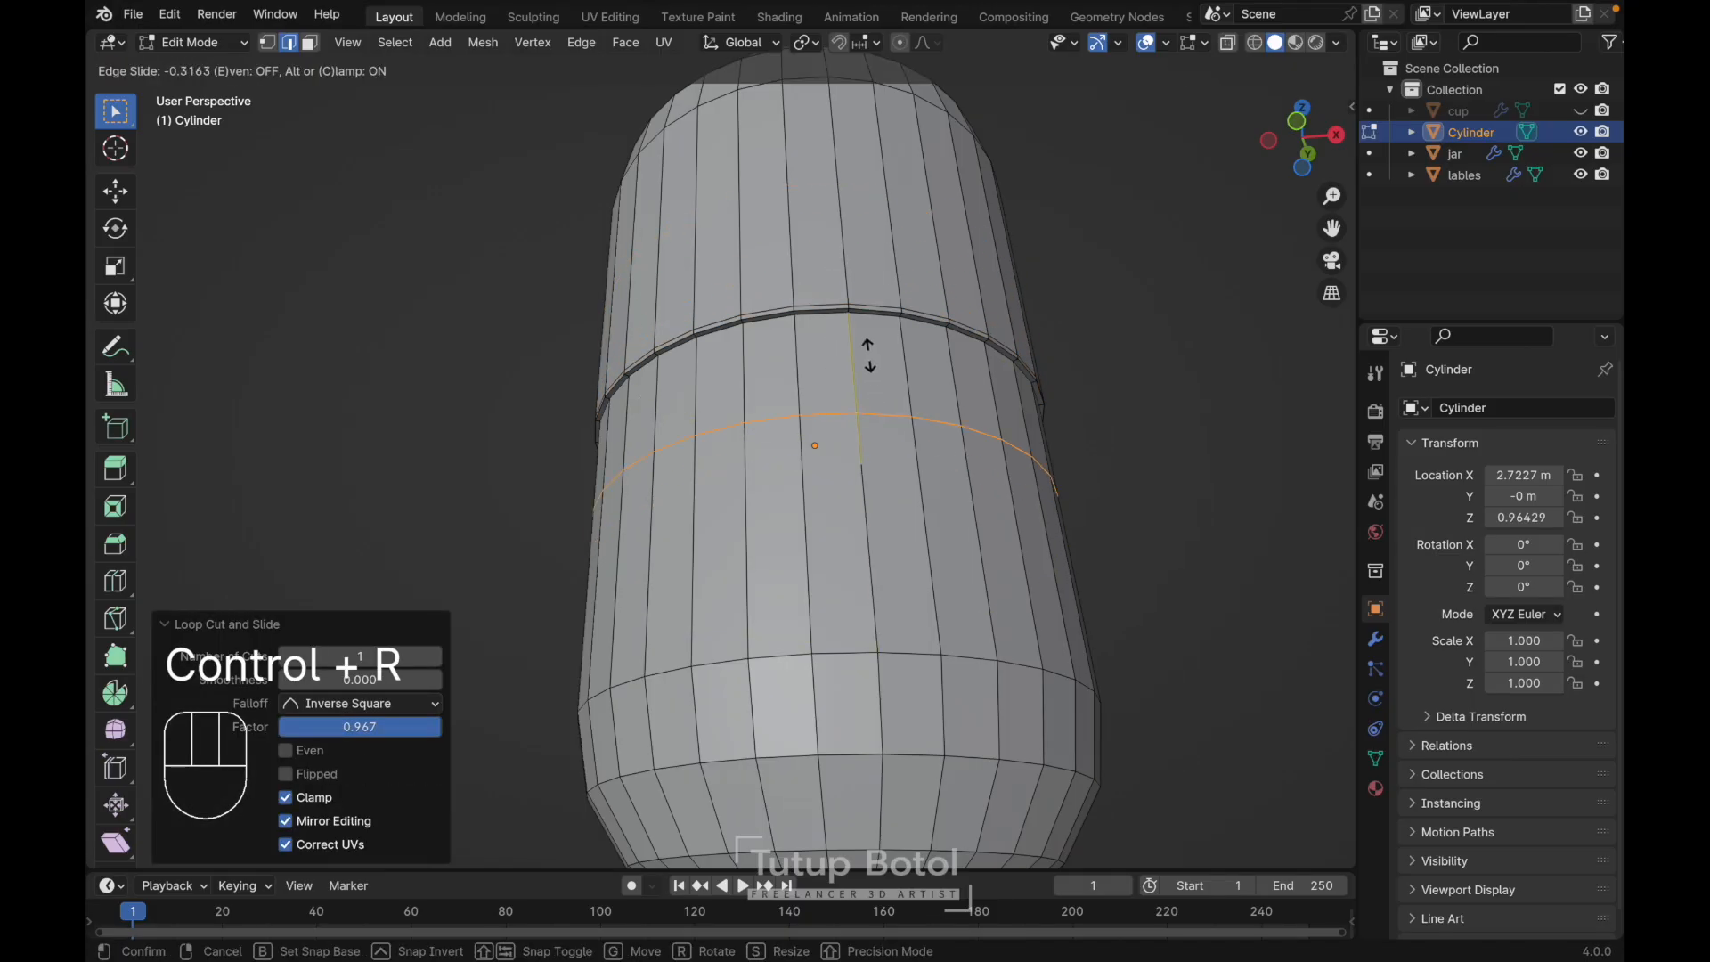
left_click(837, 250)
- Leave mesh editing and shade the whole capsule smooth
key("Tab")
scroll(838, 165, "down", 3)
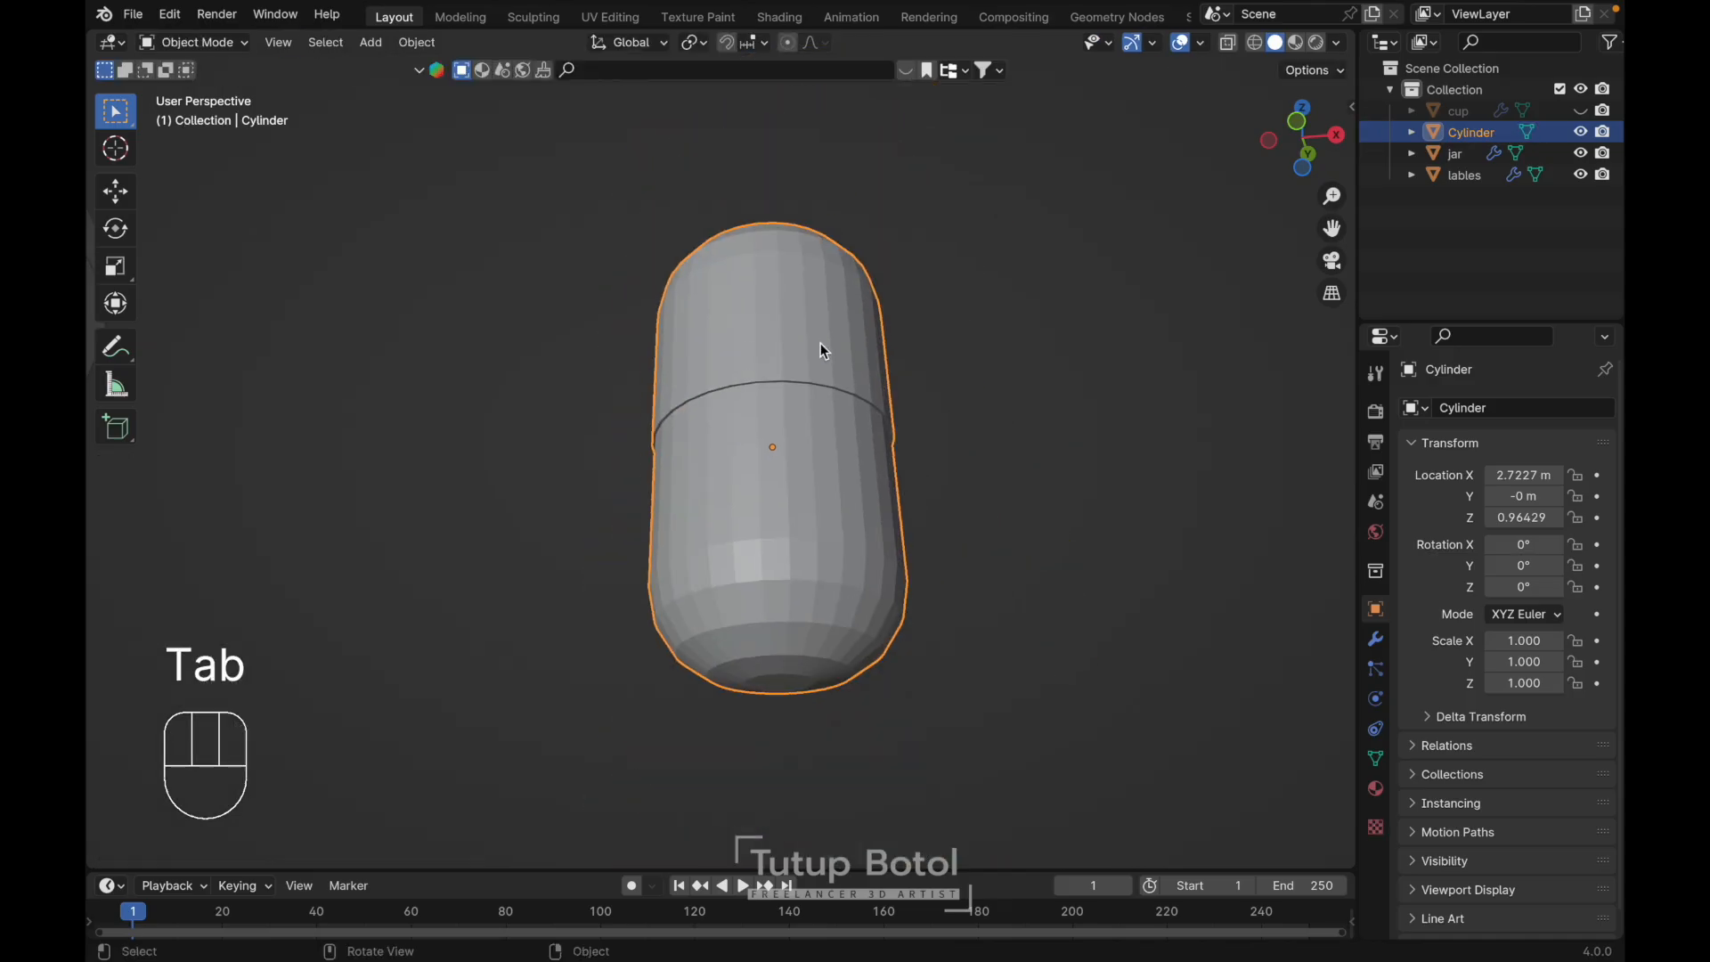
middle_click_drag(821, 319, 820, 349)
right_click(820, 347)
left_click(820, 347)
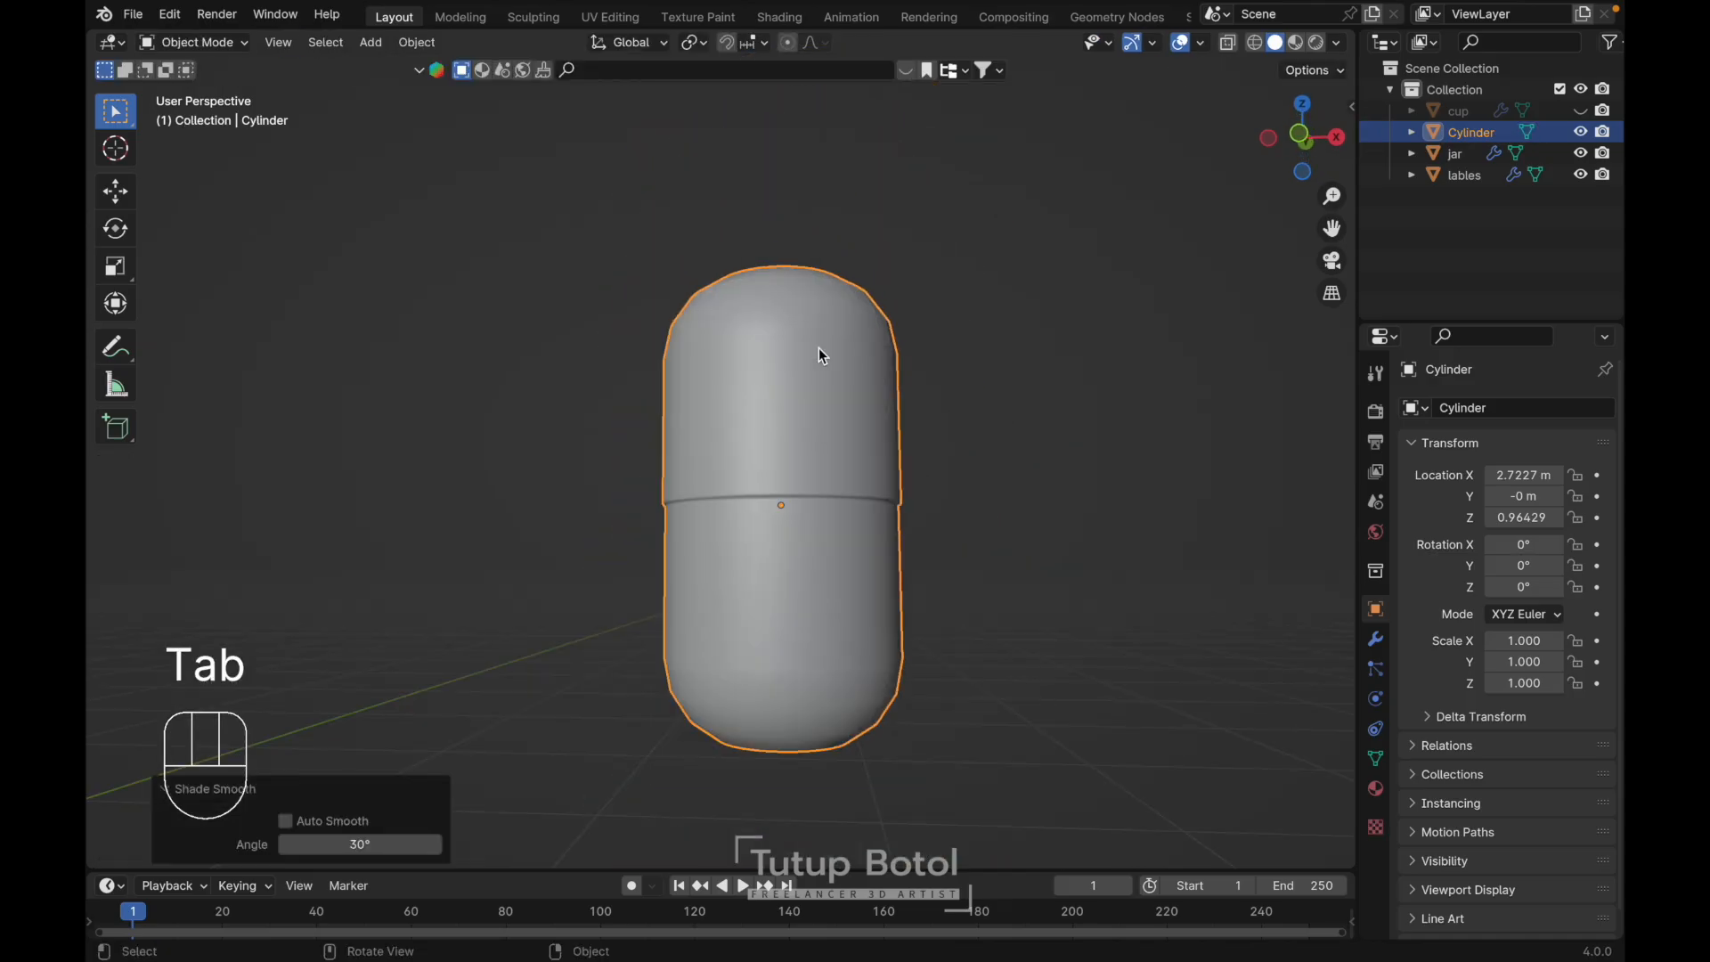
- Scale the capsule uniformly to about 0.801, judging its size against the bottle in front view
key("grave")
left_click(810, 355)
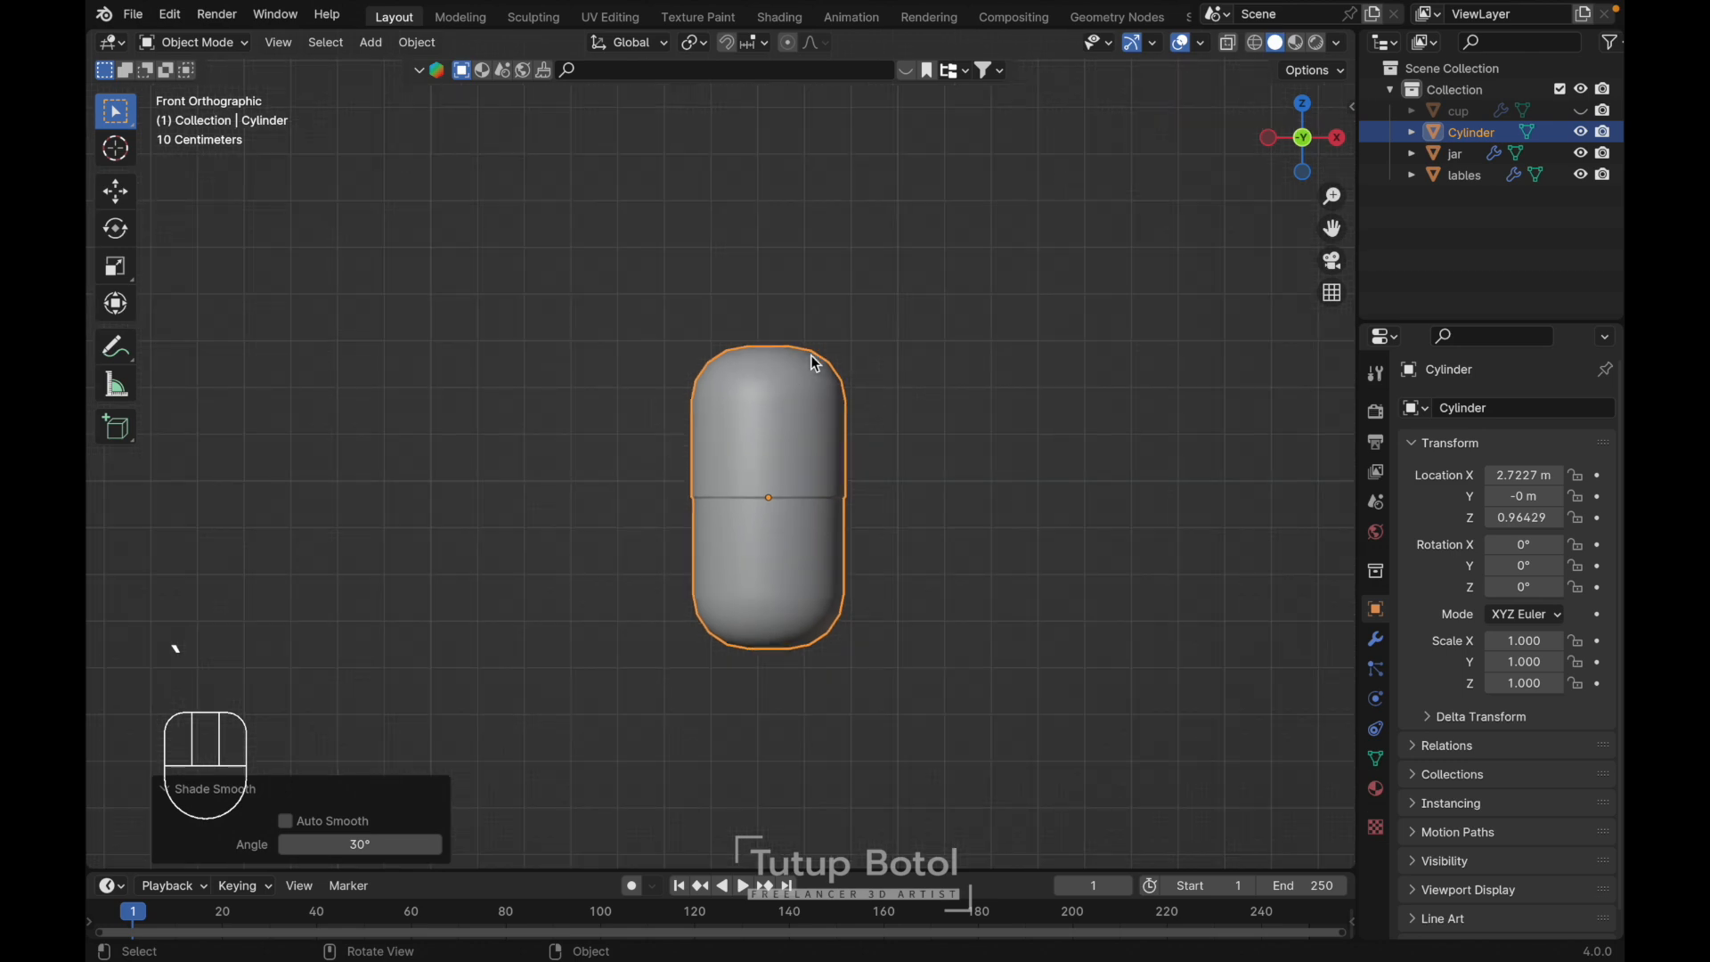
scroll(811, 354, "down", 1)
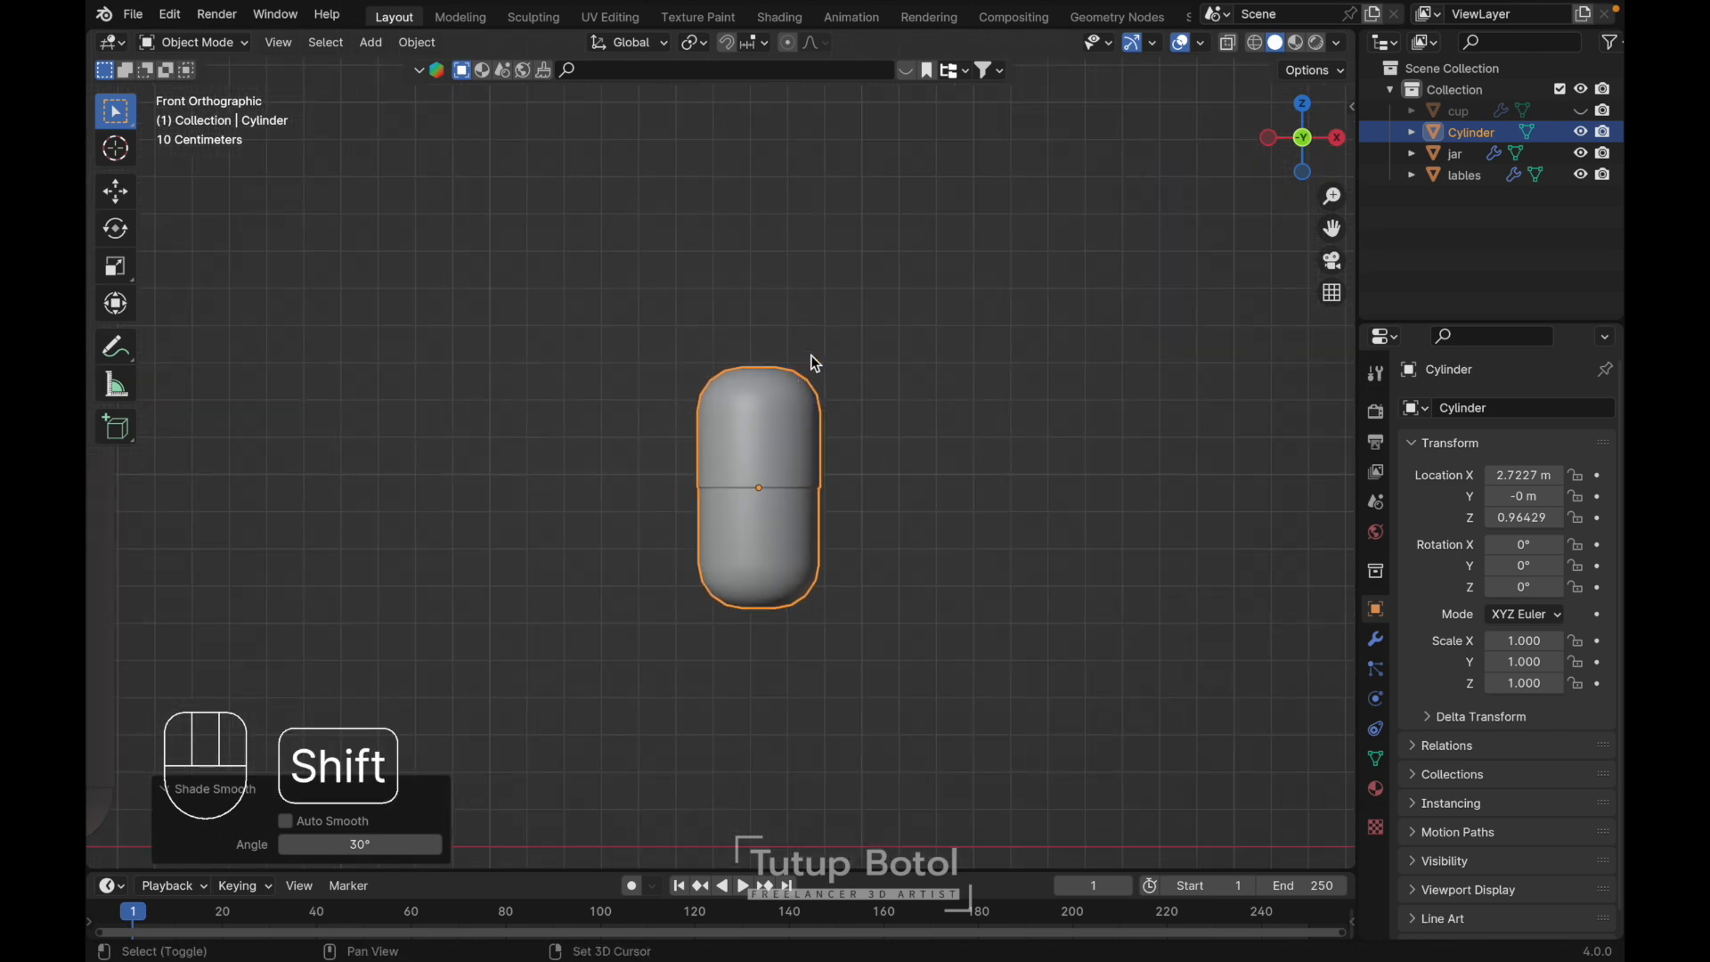
scroll(810, 355, "left", 8, "shift")
scroll(810, 355, "down", 2)
scroll(810, 355, "down", 1)
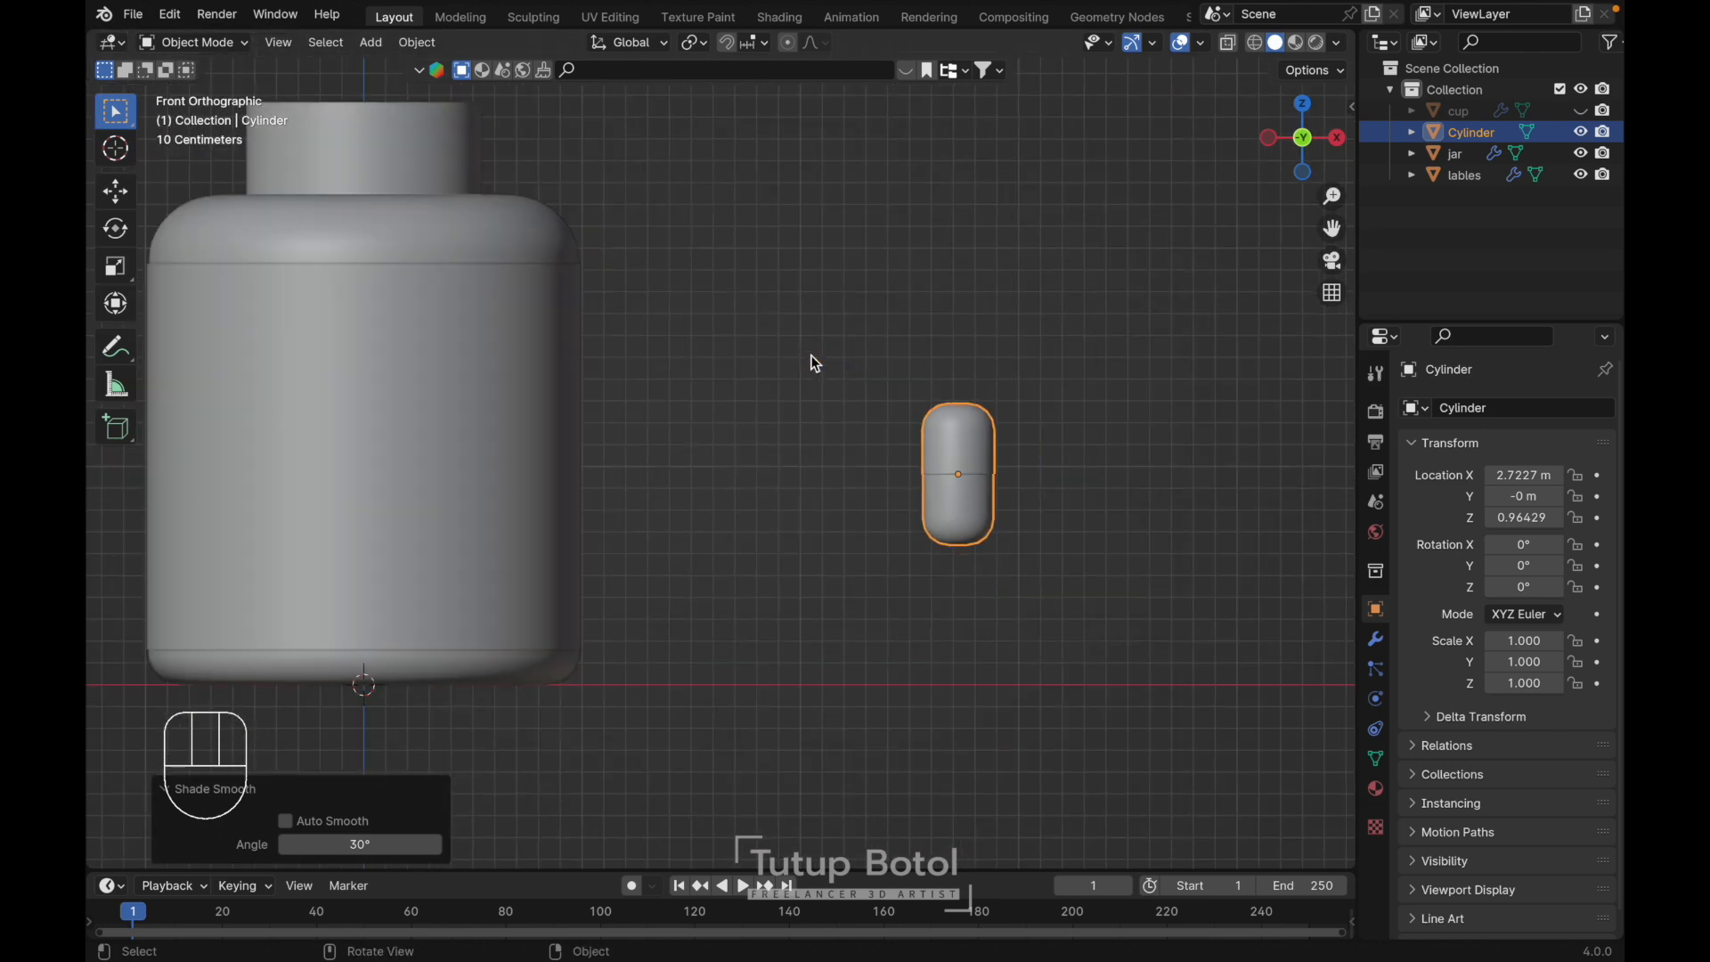
scroll(815, 360, "down", 1)
key("s")
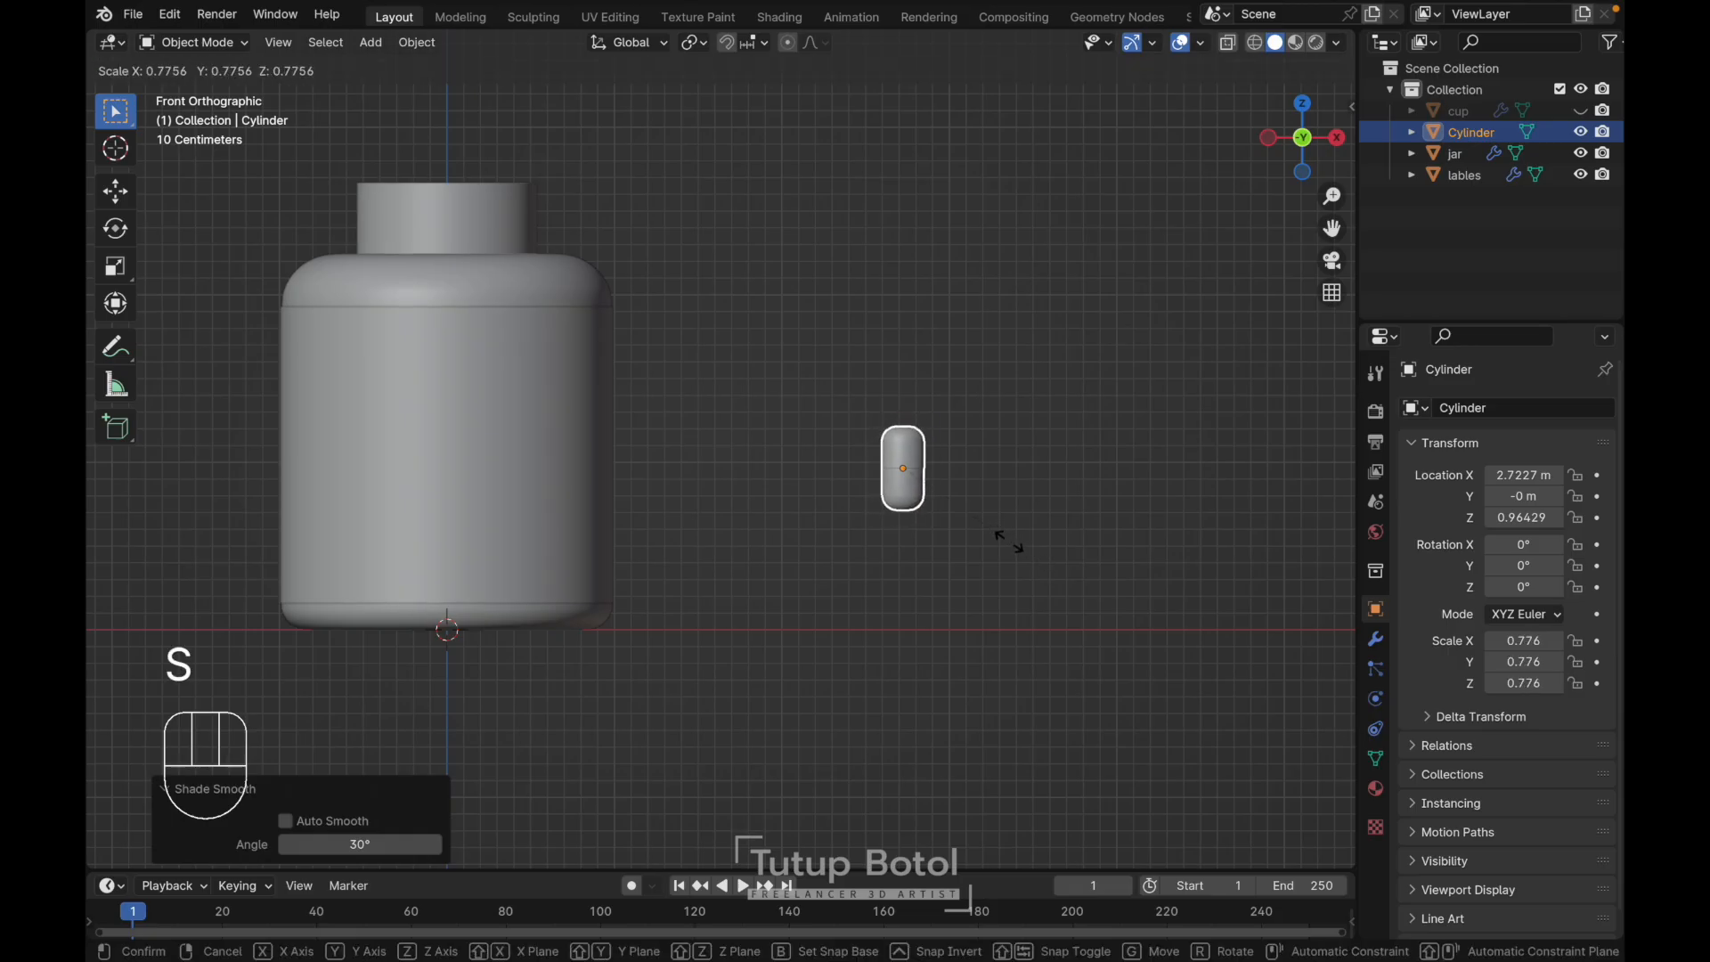
left_click(1015, 550)
scroll(1012, 543, "down", 1)
middle_click_drag(1012, 543, 1084, 596)
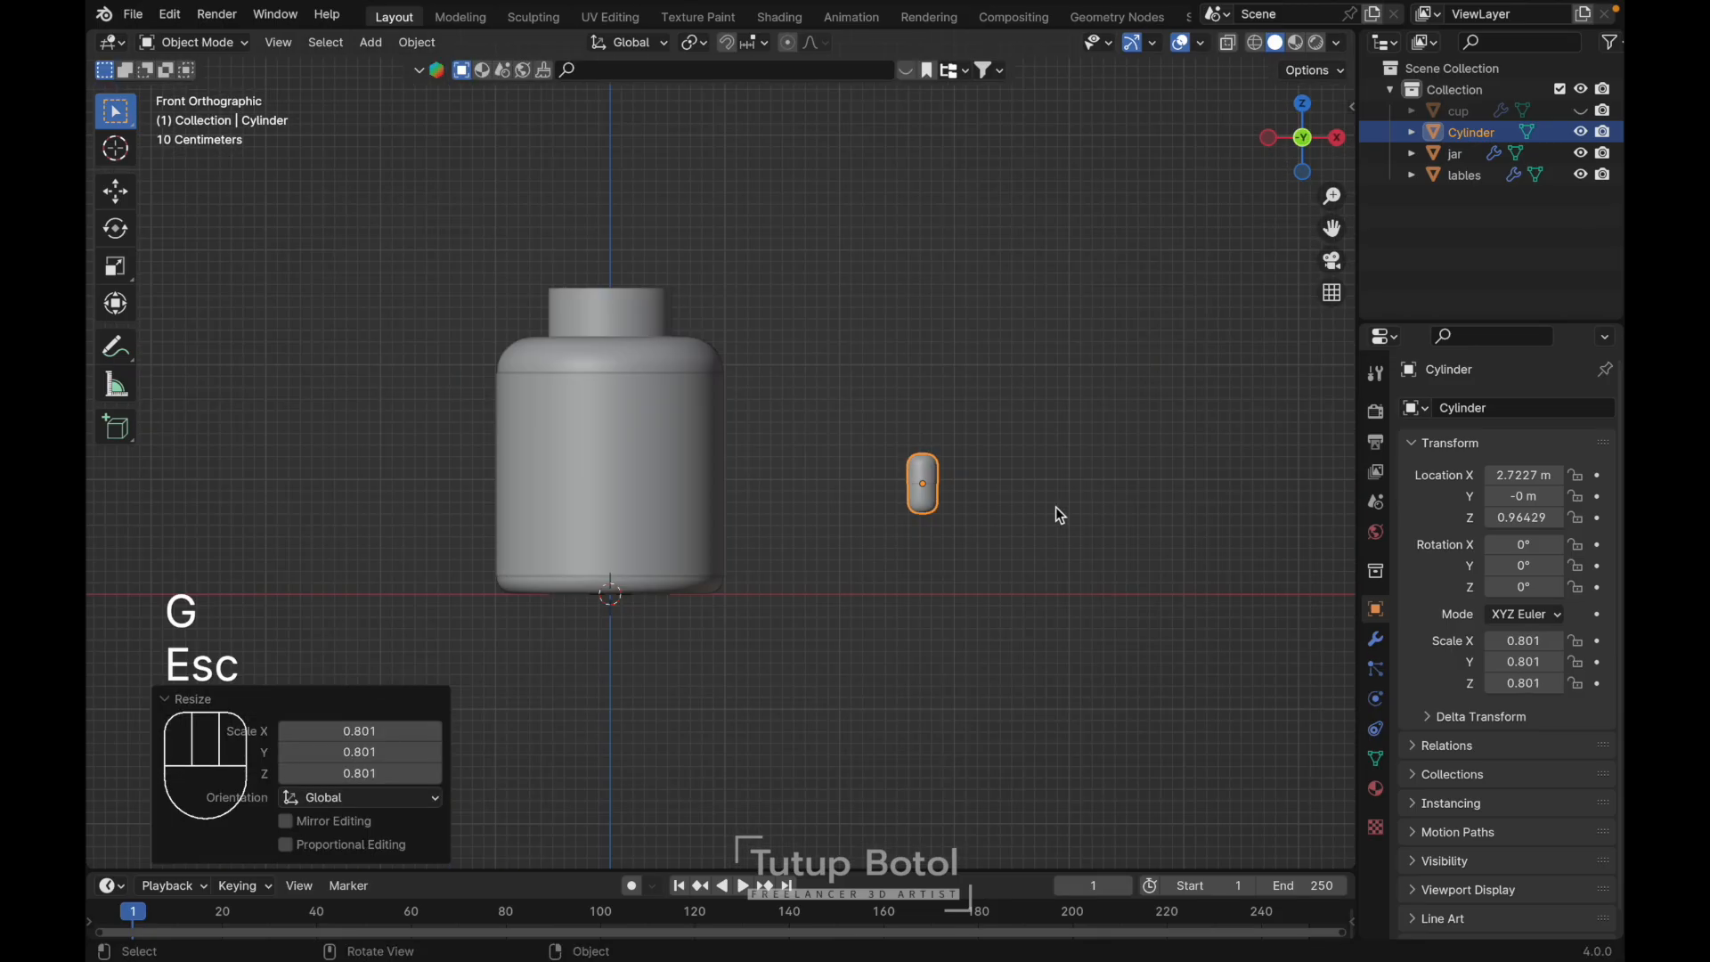
- Move the capsule above the bottle neck, about -3.01 m in X and 2.2 m in Z, checking its position from above
key("g")
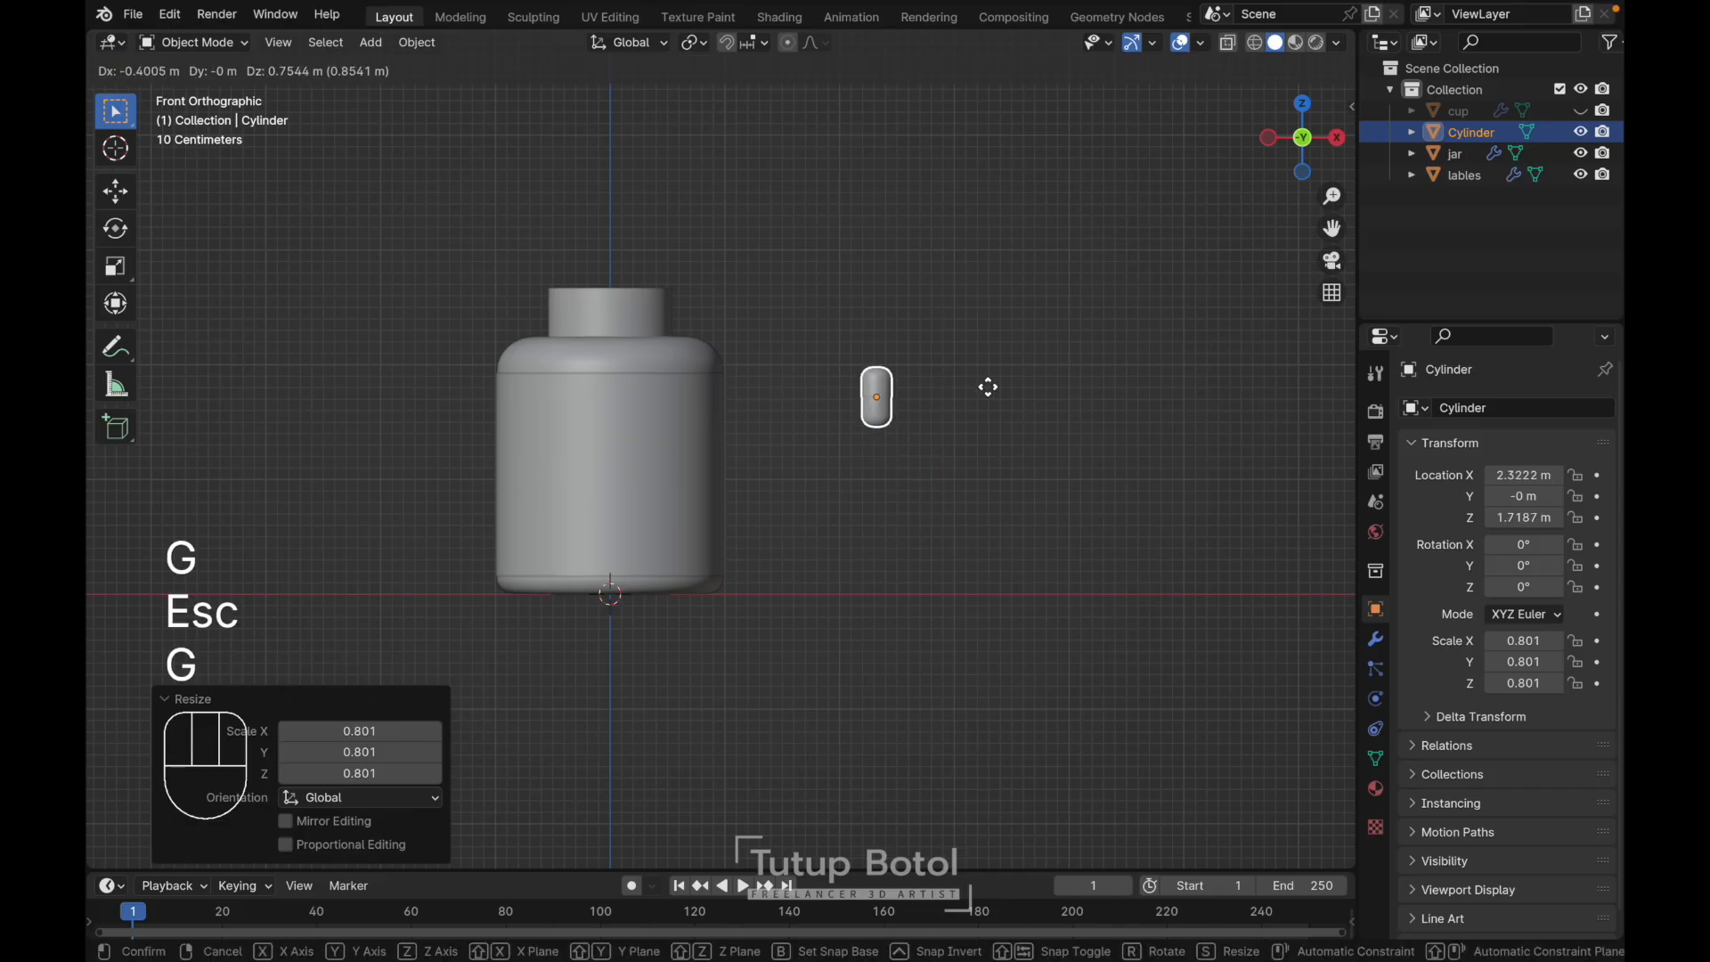
left_click(711, 255)
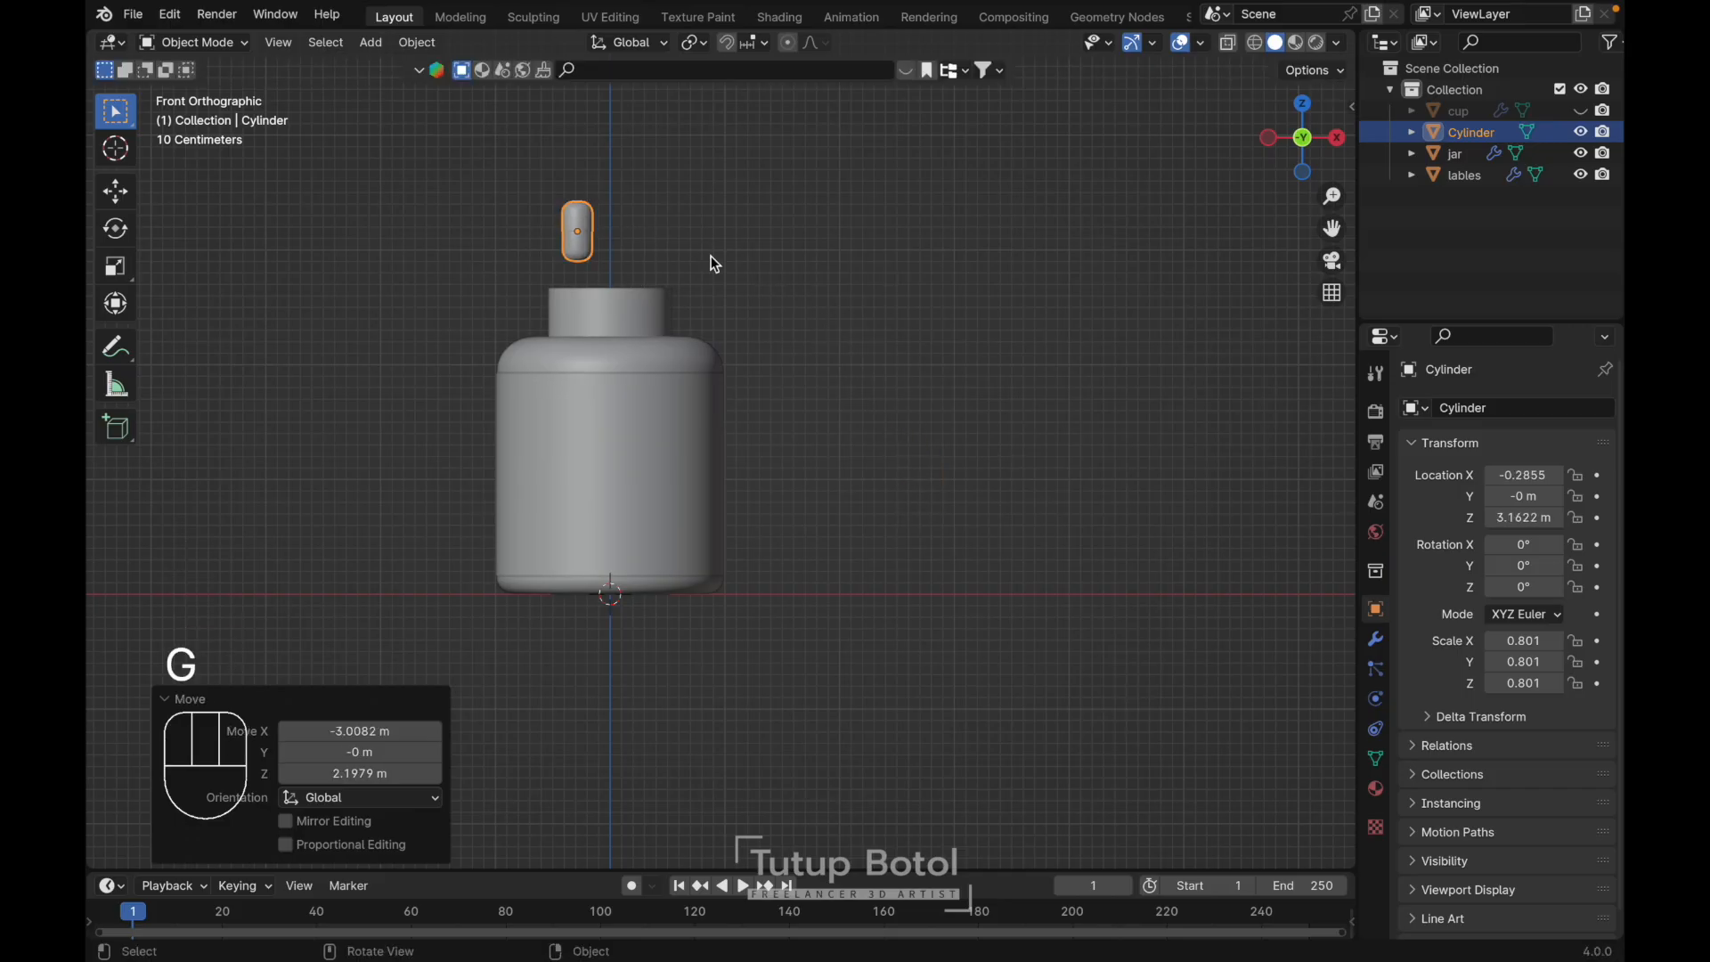
key("grave")
left_click(704, 182)
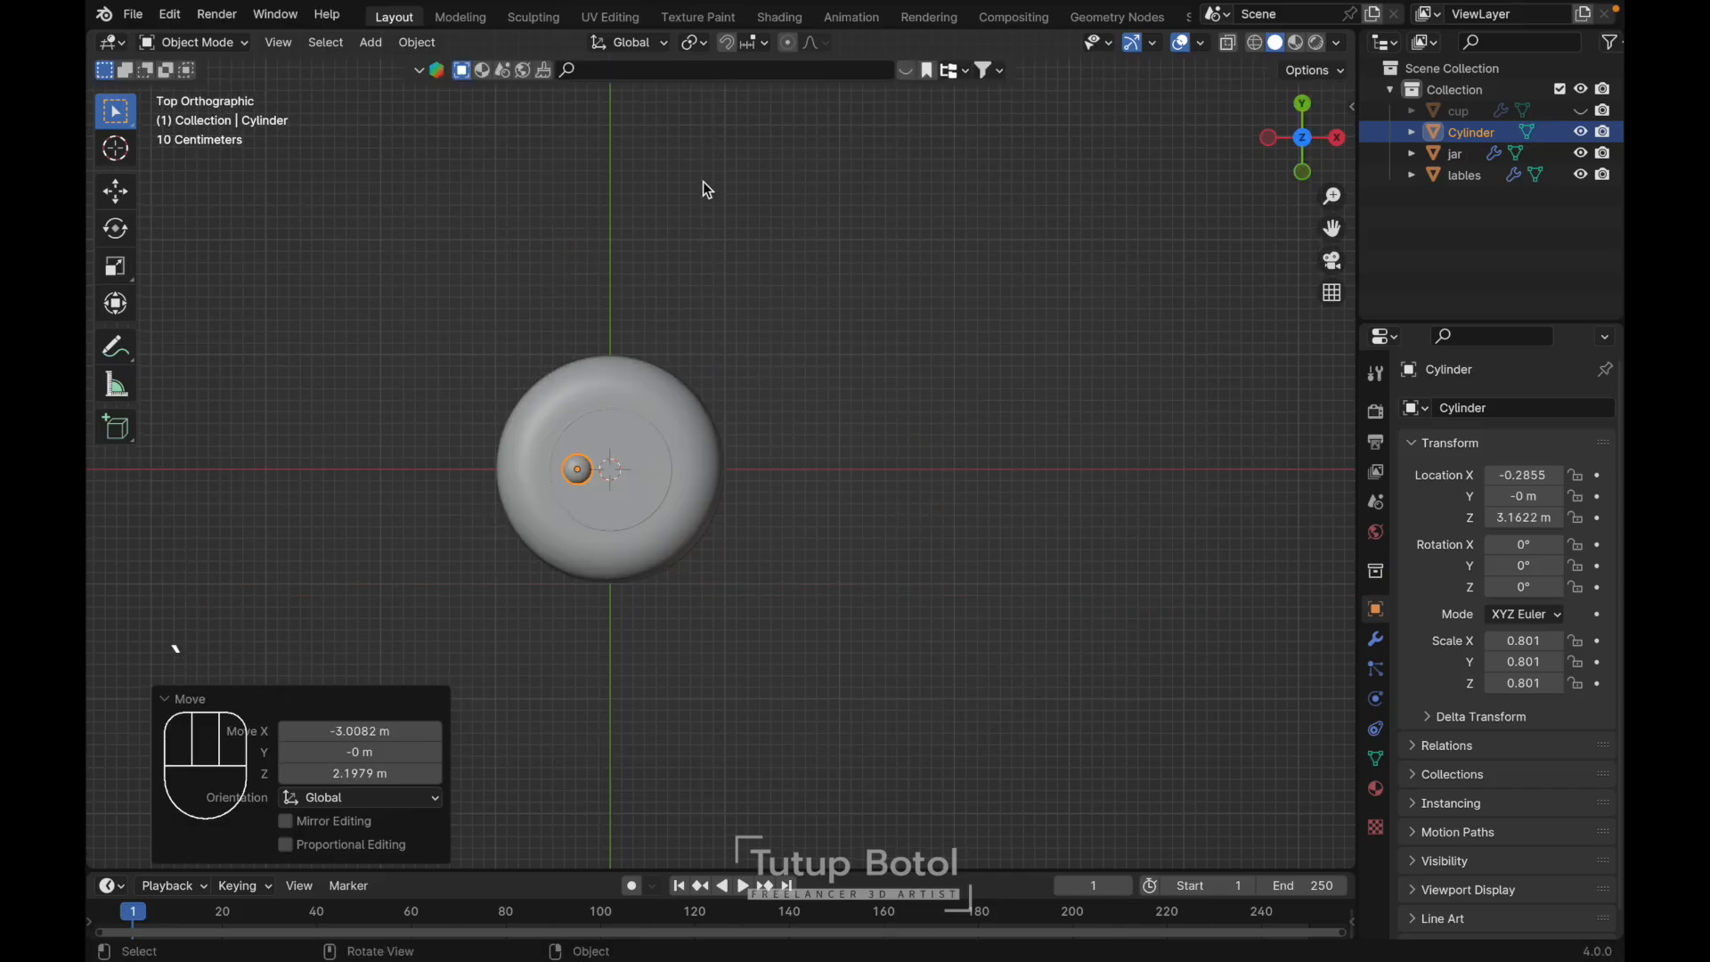
- Shrink the capsule uniformly to a scale of about 0.592 and save the file
key("KP_1")
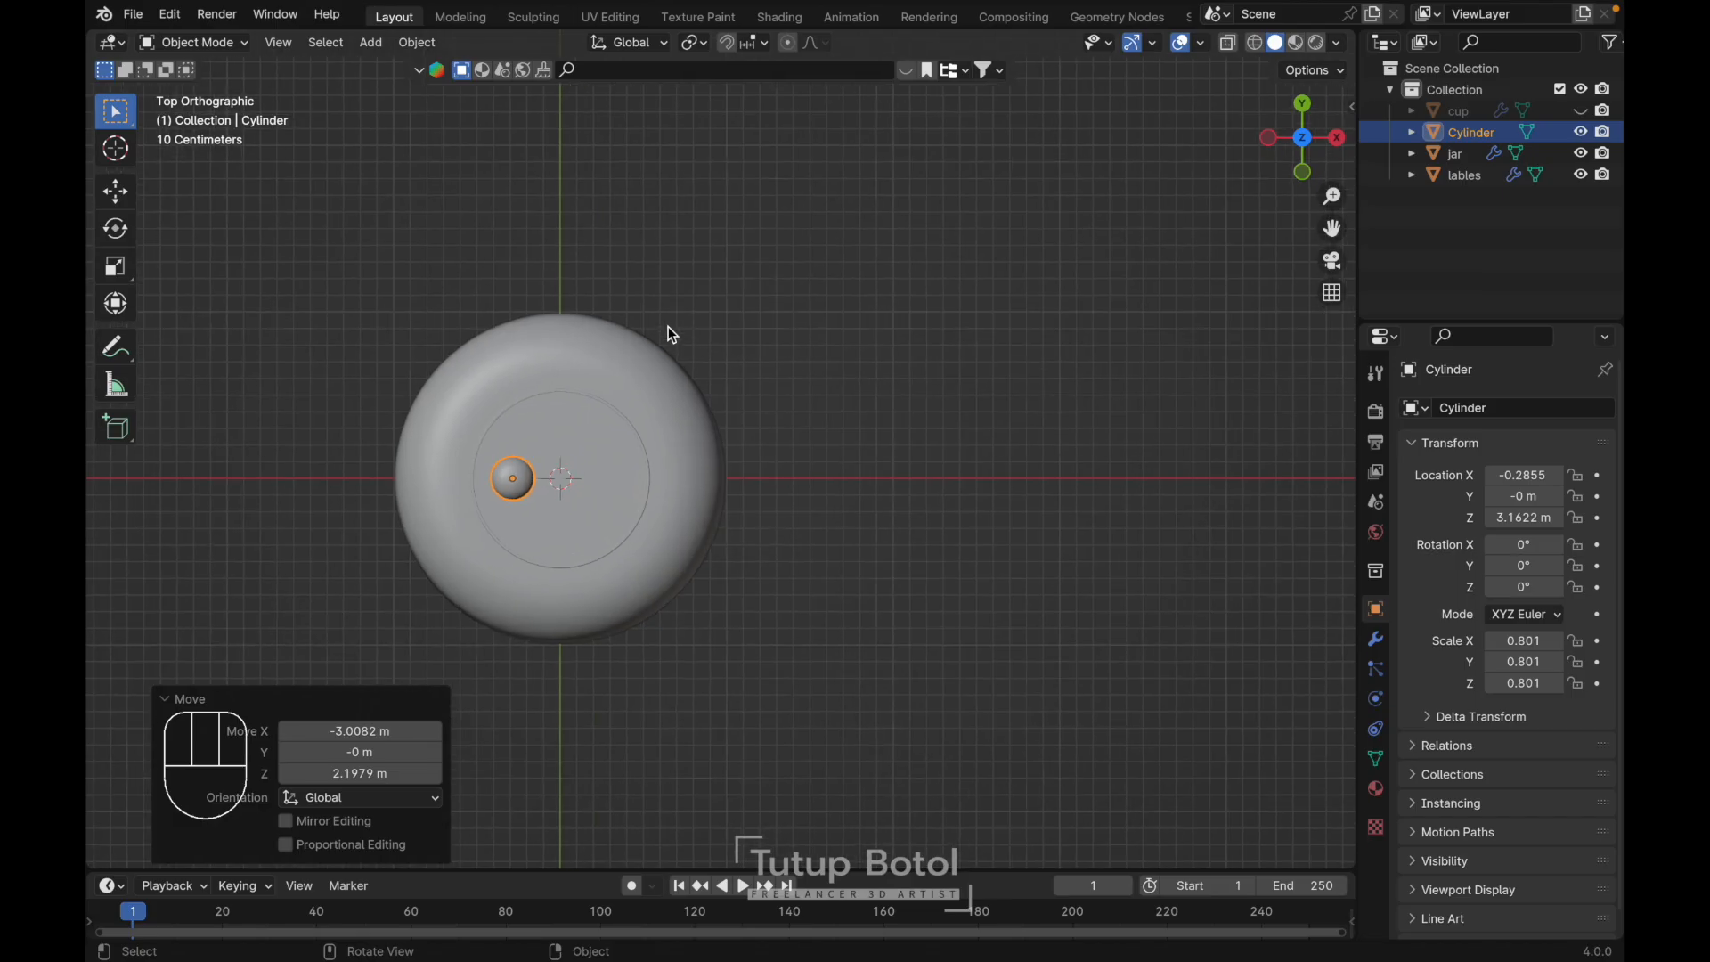
middle_click_drag(684, 310, 772, 368, "shift")
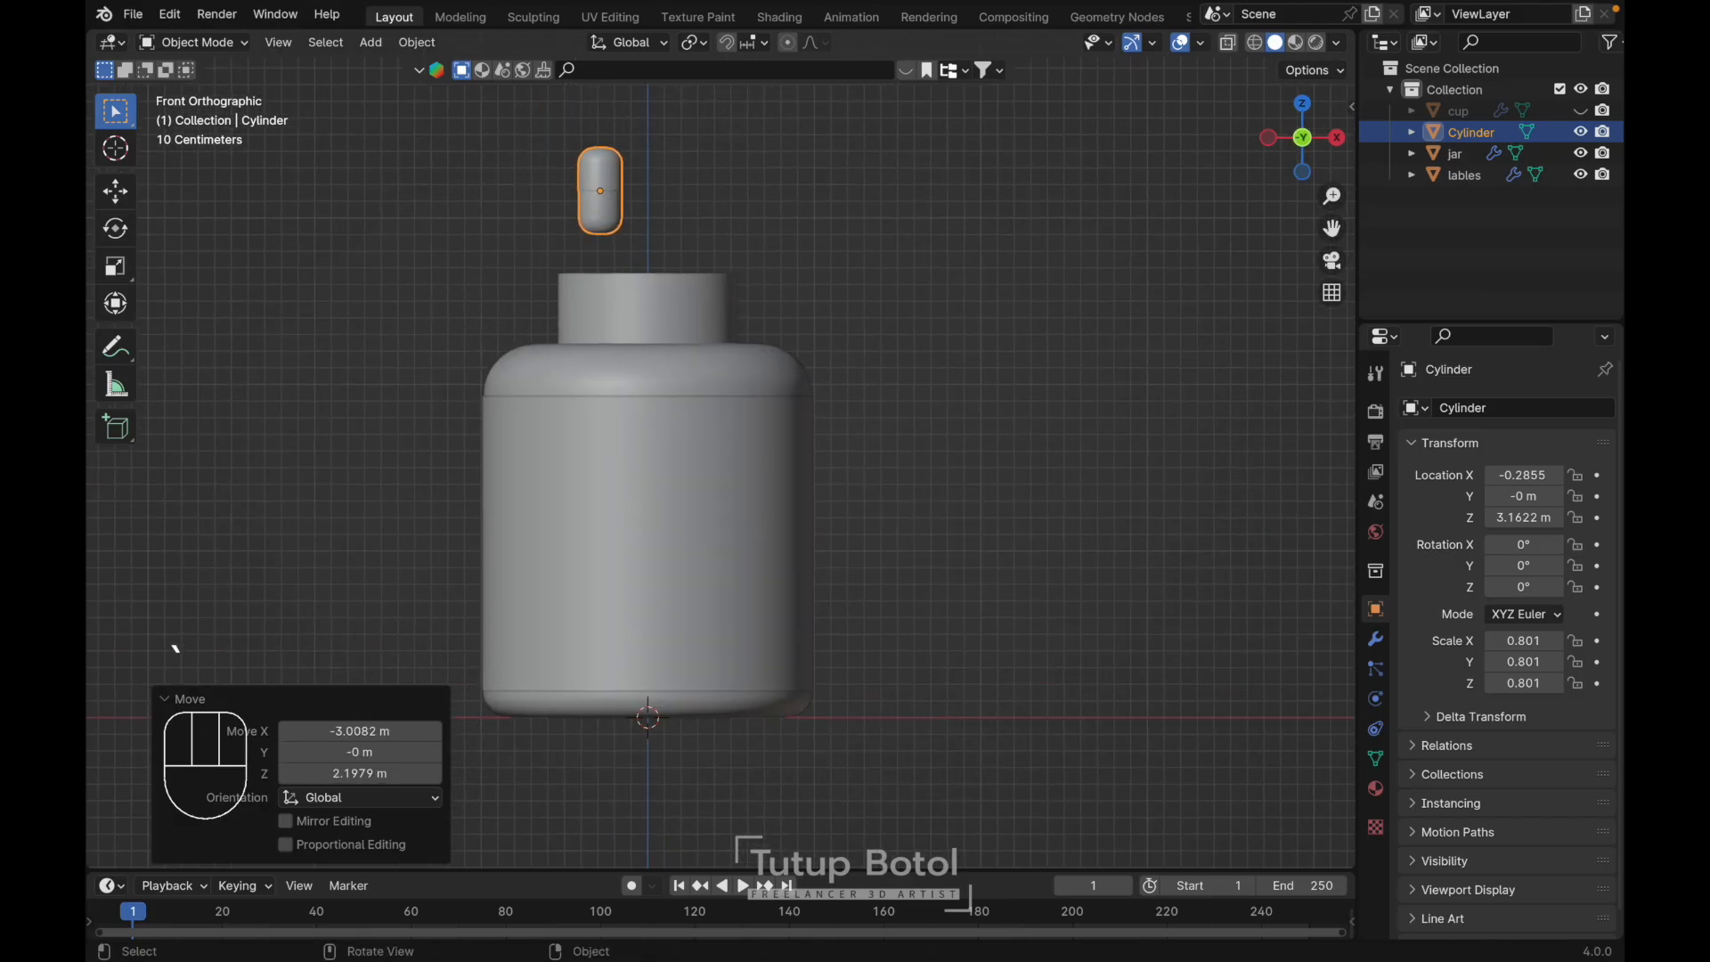
key("s")
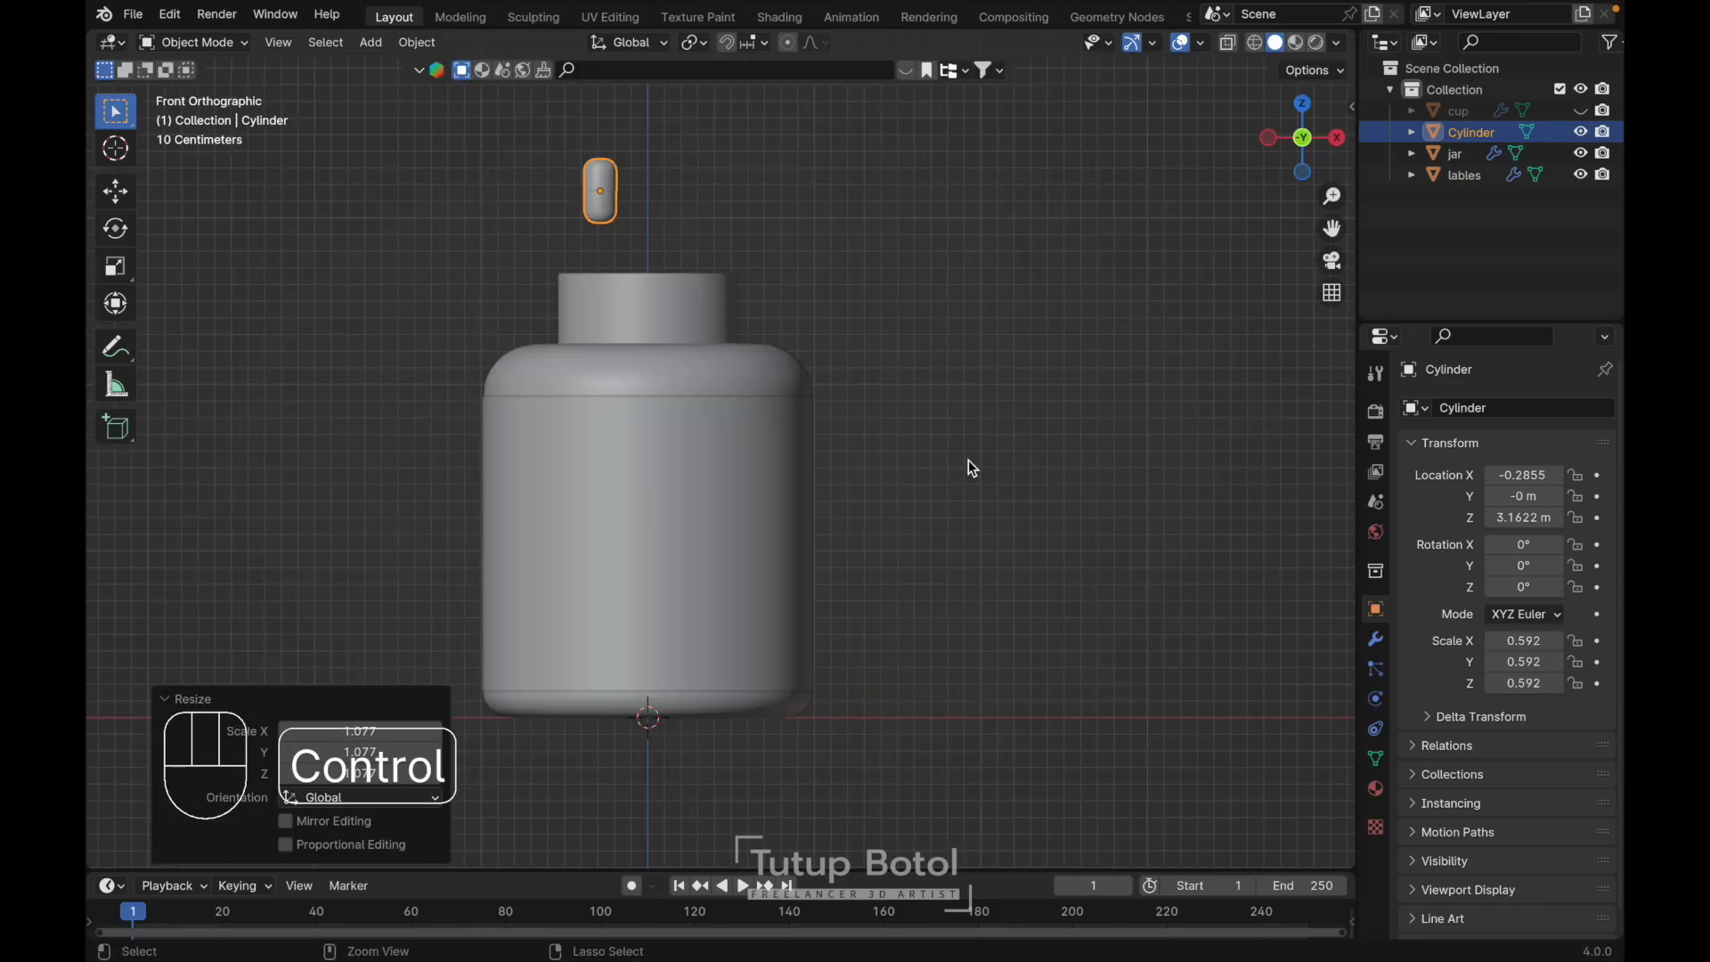
key("ctrl+s")
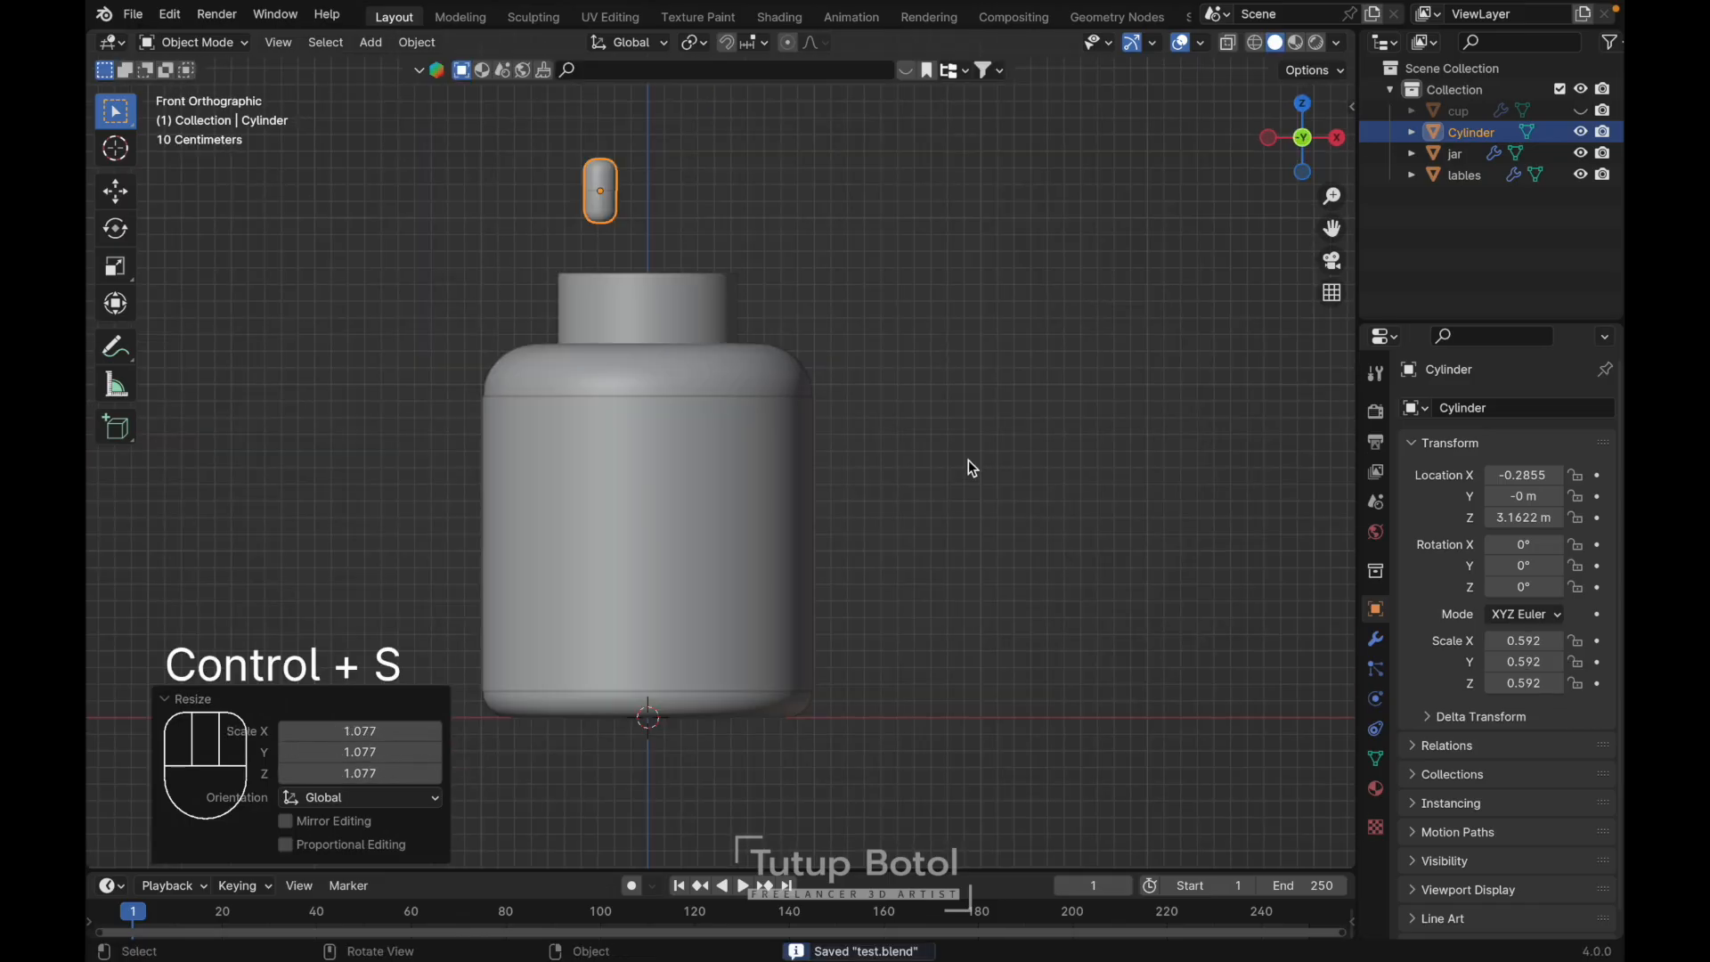
- Add an Array modifier to the capsule with a relative X offset of 1.2 and a count of 4
left_click(1375, 639)
left_click(1494, 405)
mouse_move(1494, 403)
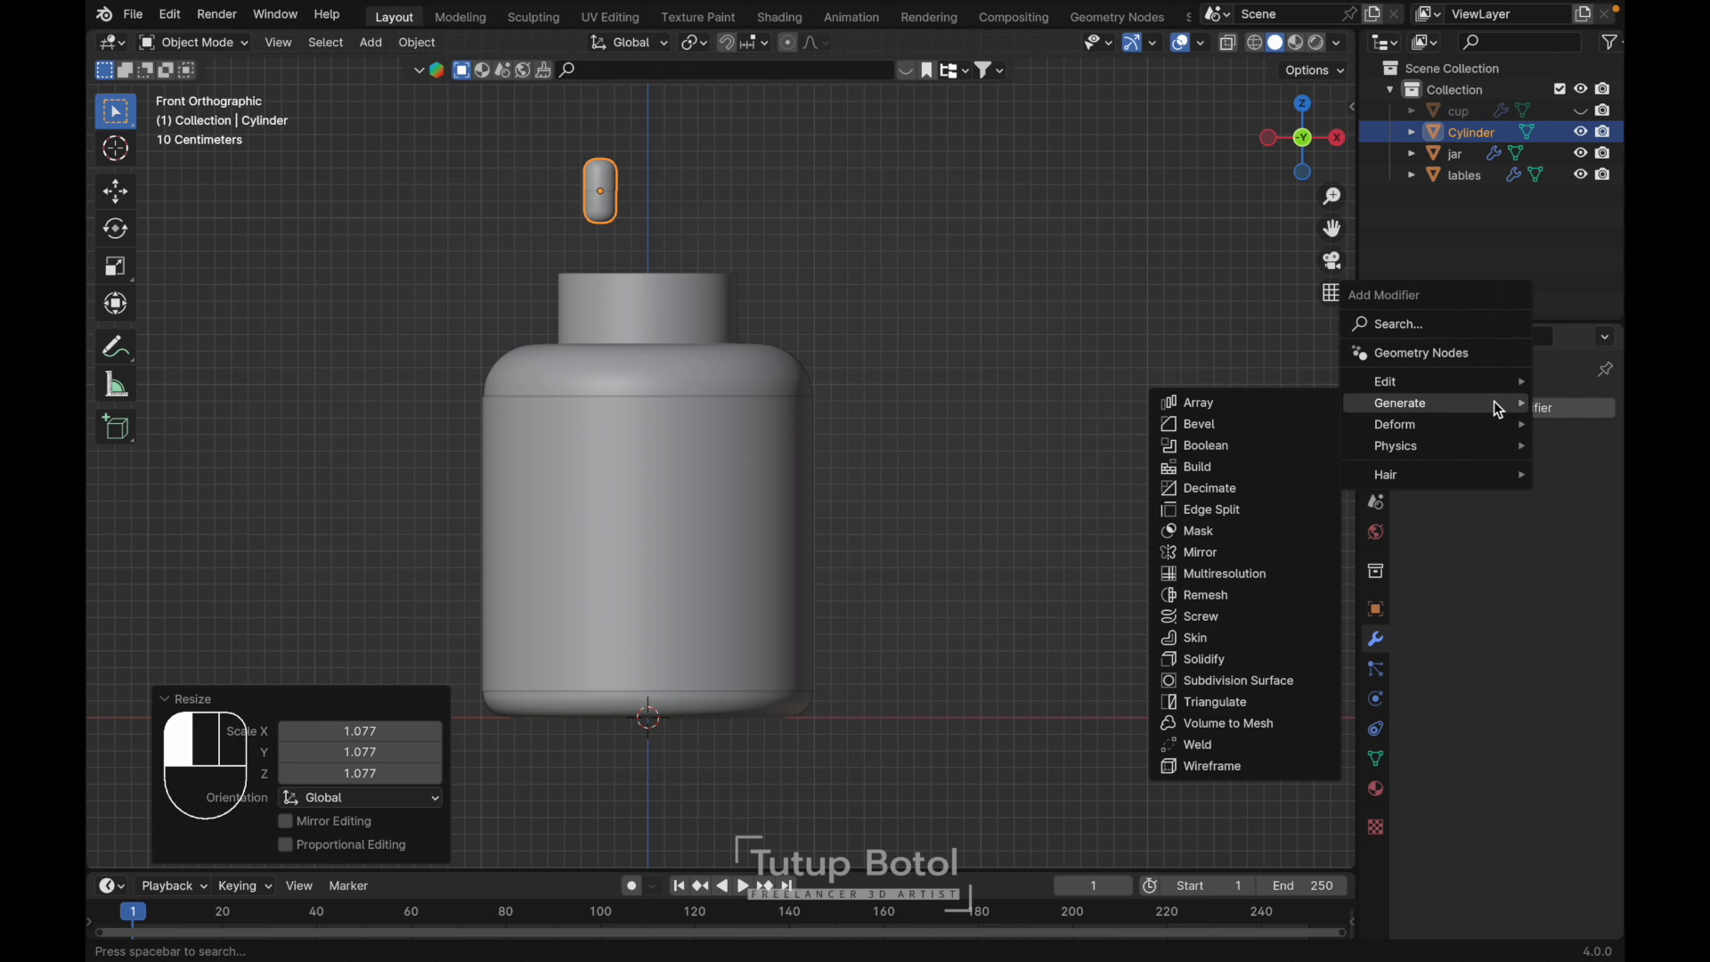
left_click(1199, 407)
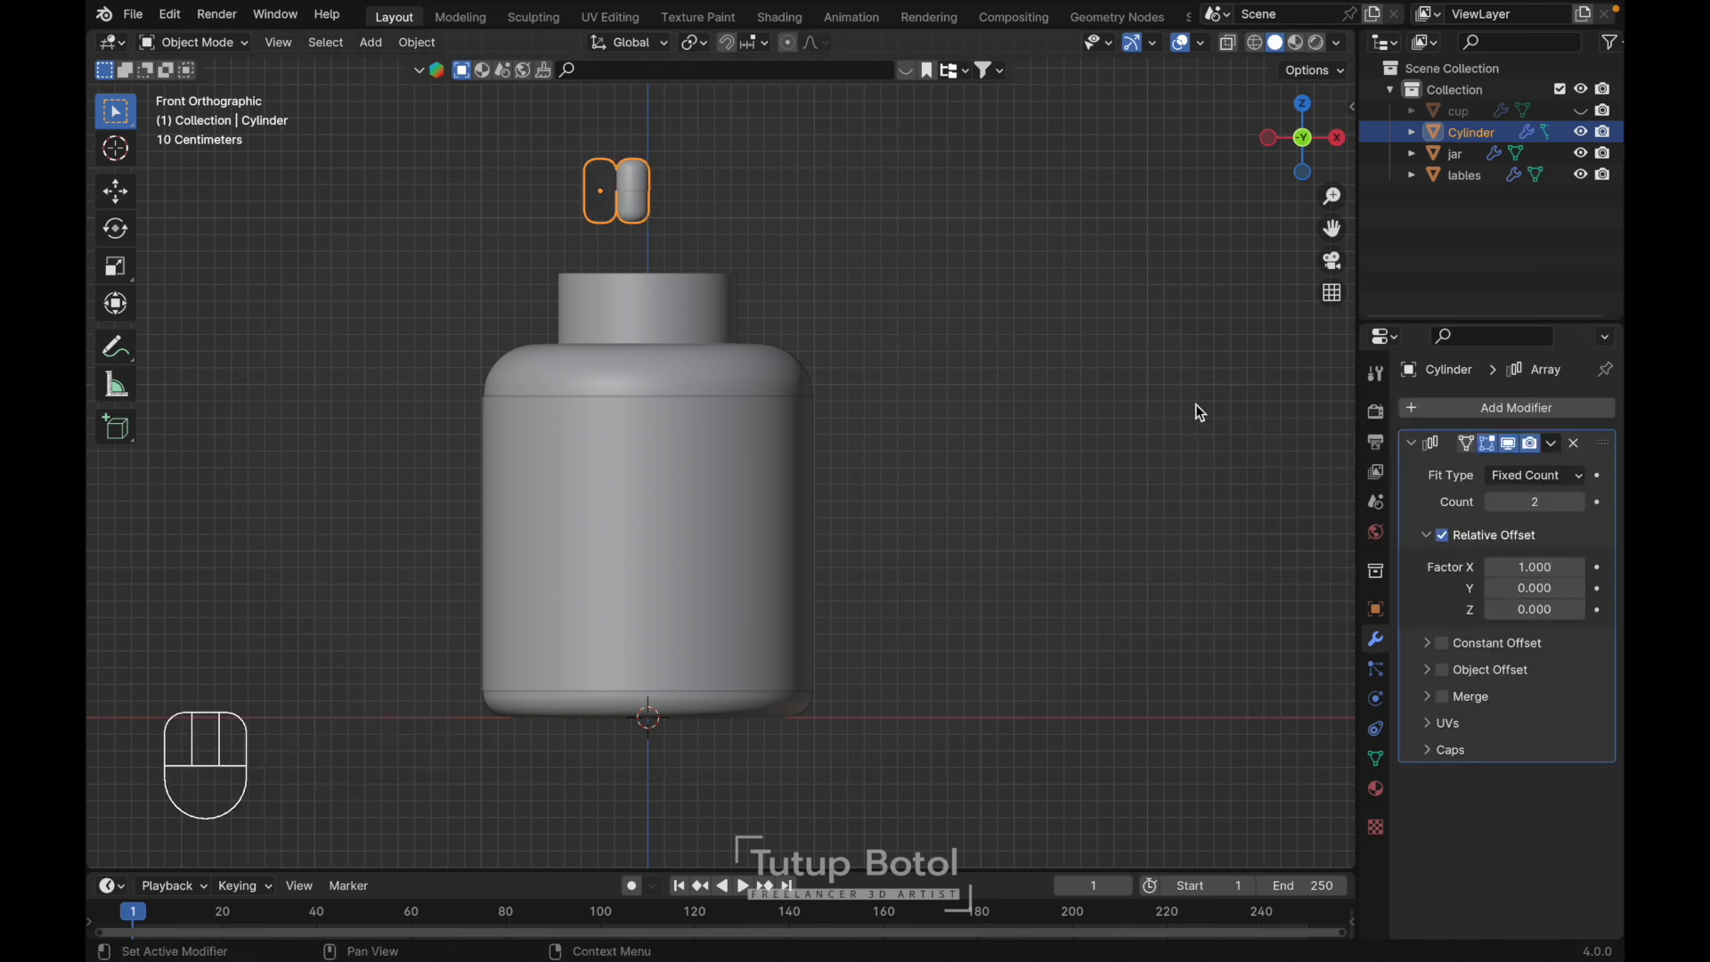
left_click(1582, 568)
left_click(1582, 567)
key("KP_7")
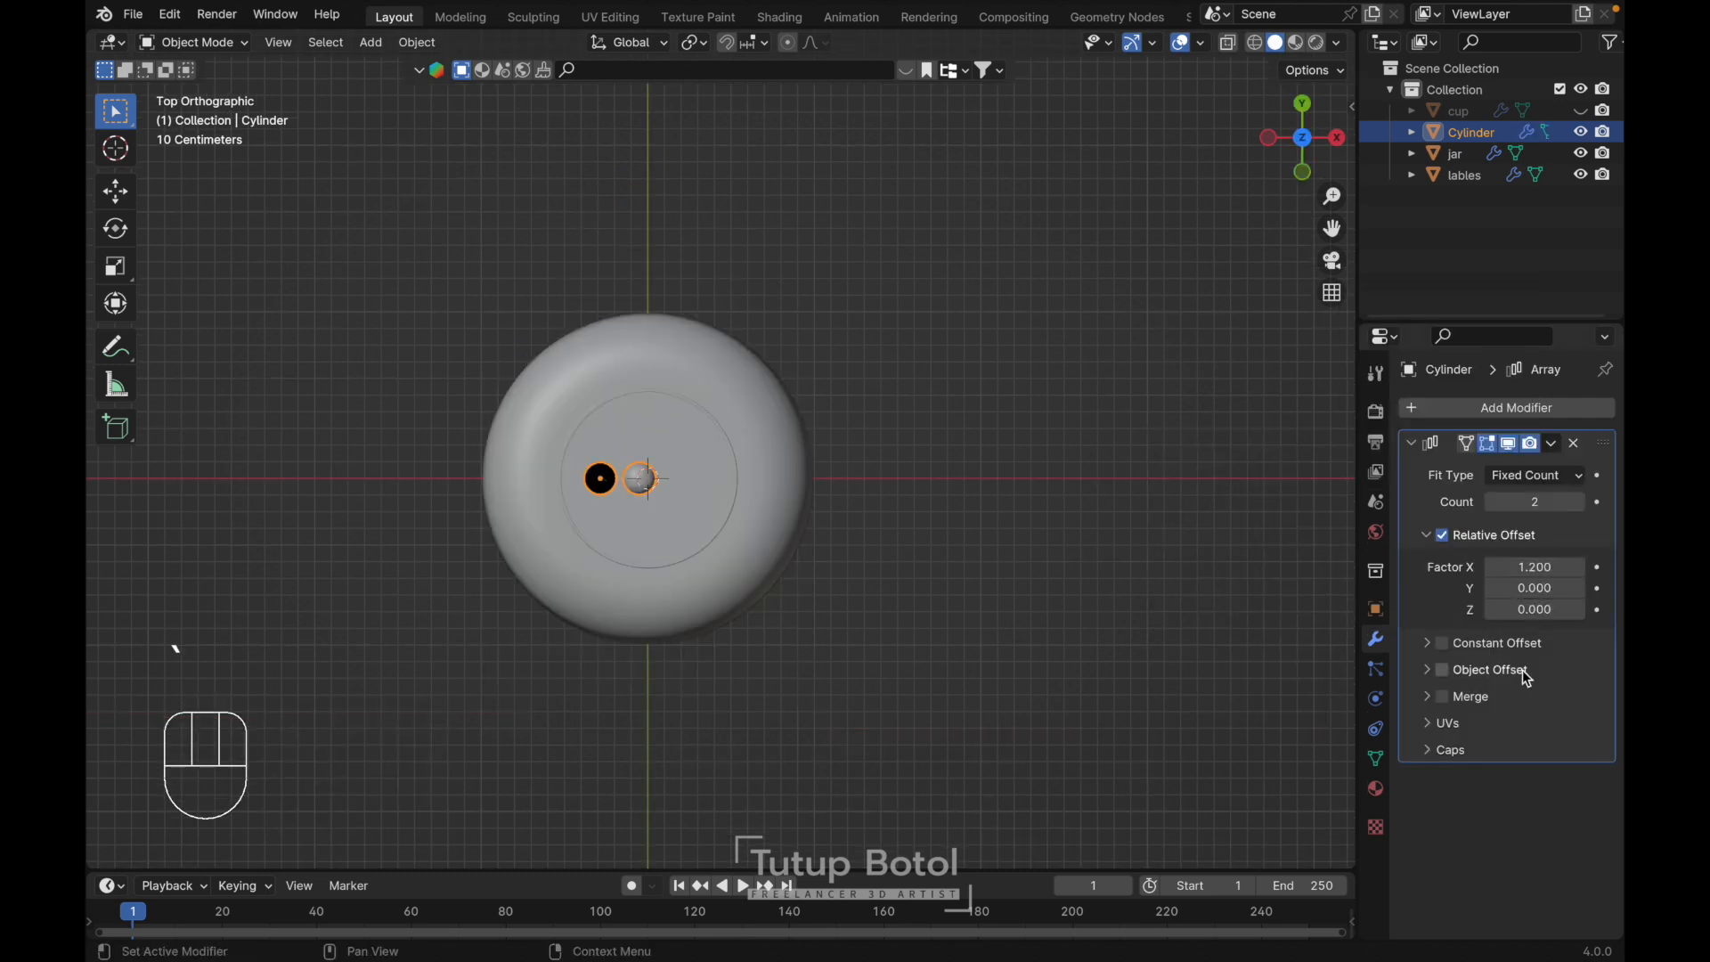
left_click(1580, 503)
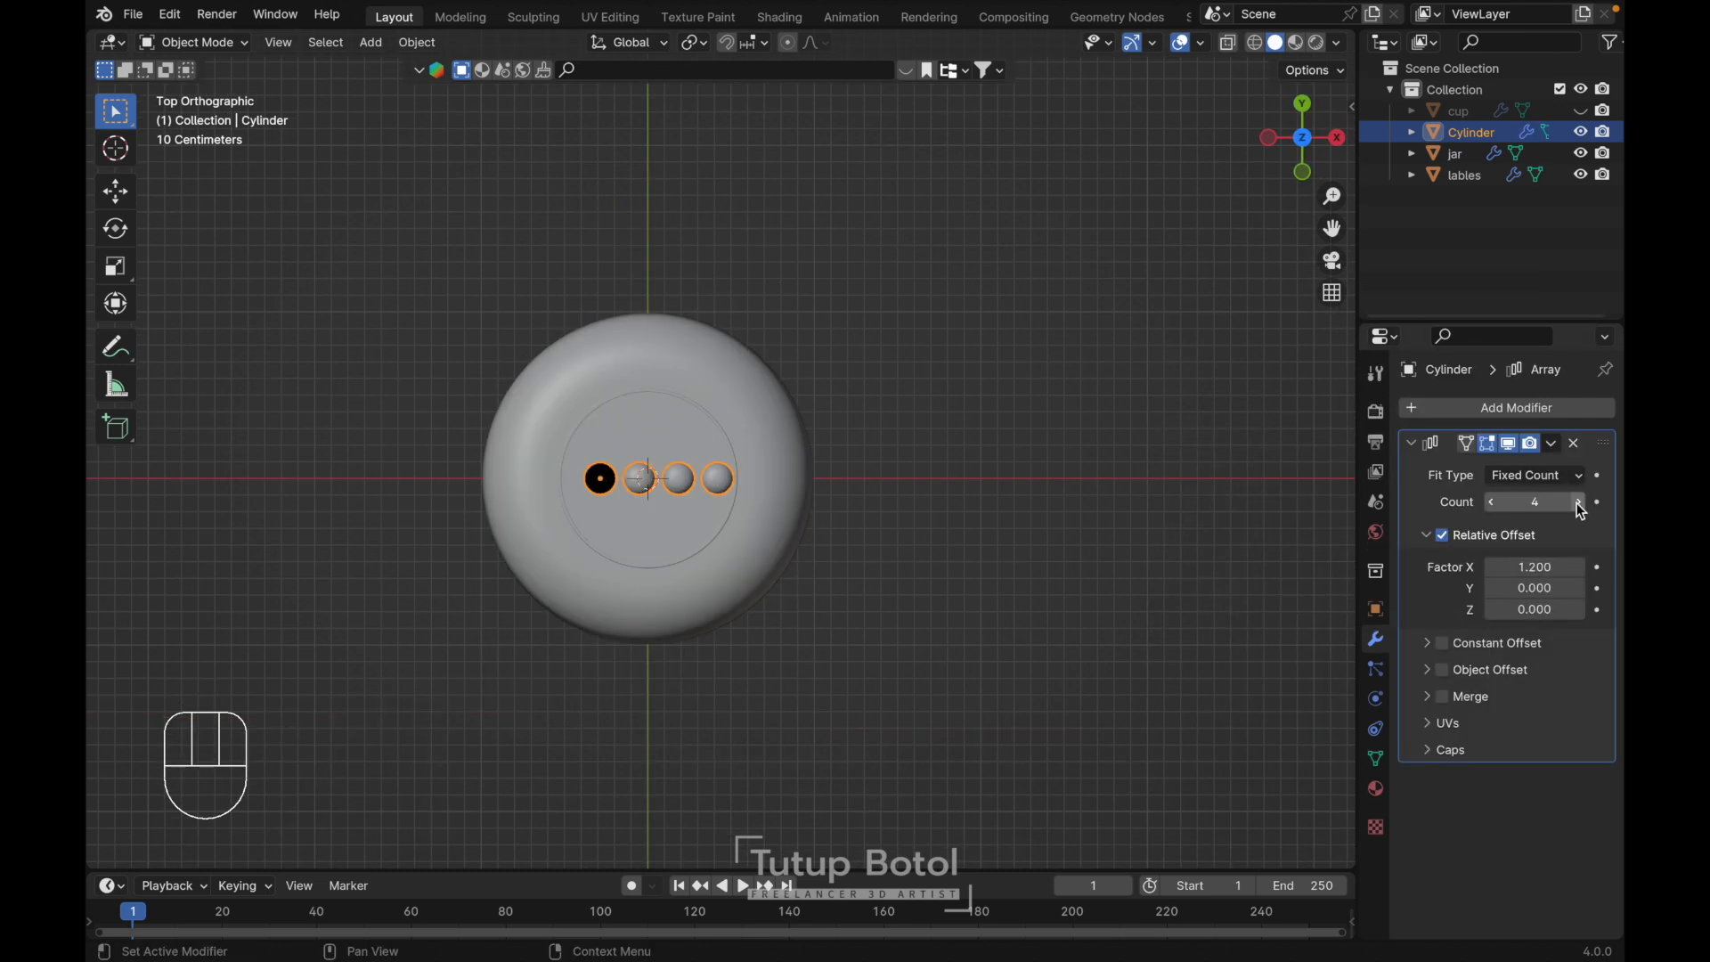
- Shift the row of capsules along X only to centre it over the bottle neck
key("g")
key("x")
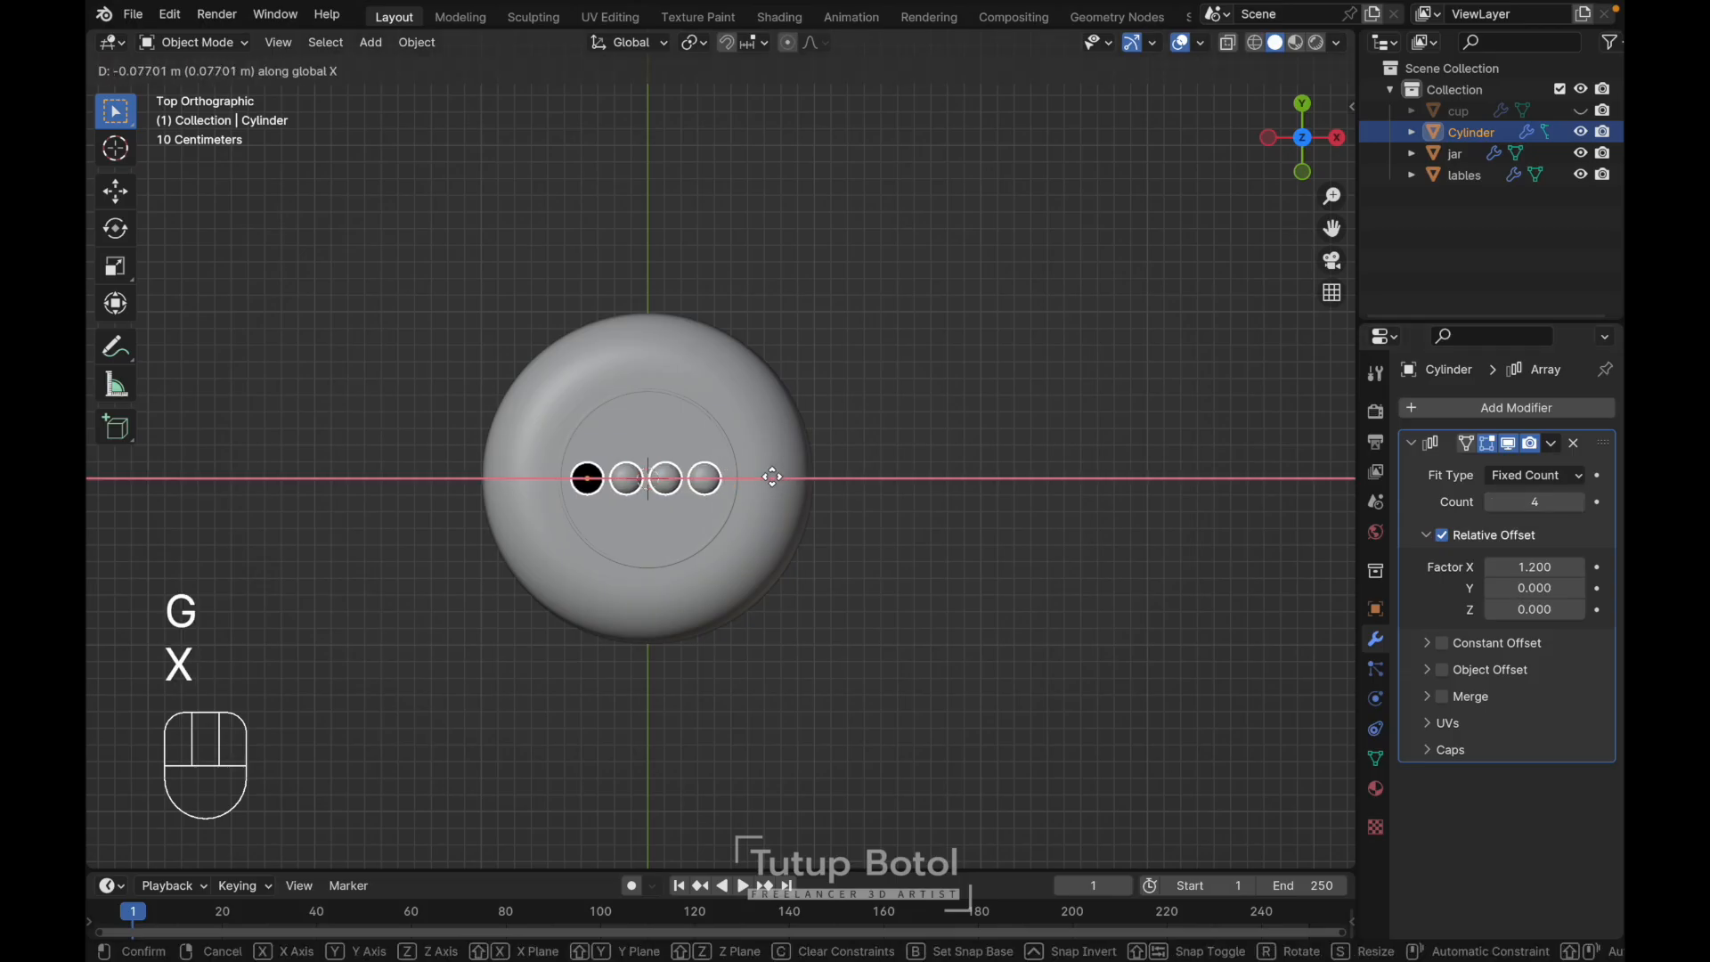
left_click(775, 477)
key("KP_1")
- Add a second Array modifier to the capsules and set its relative X offset to 0
left_click(1420, 444)
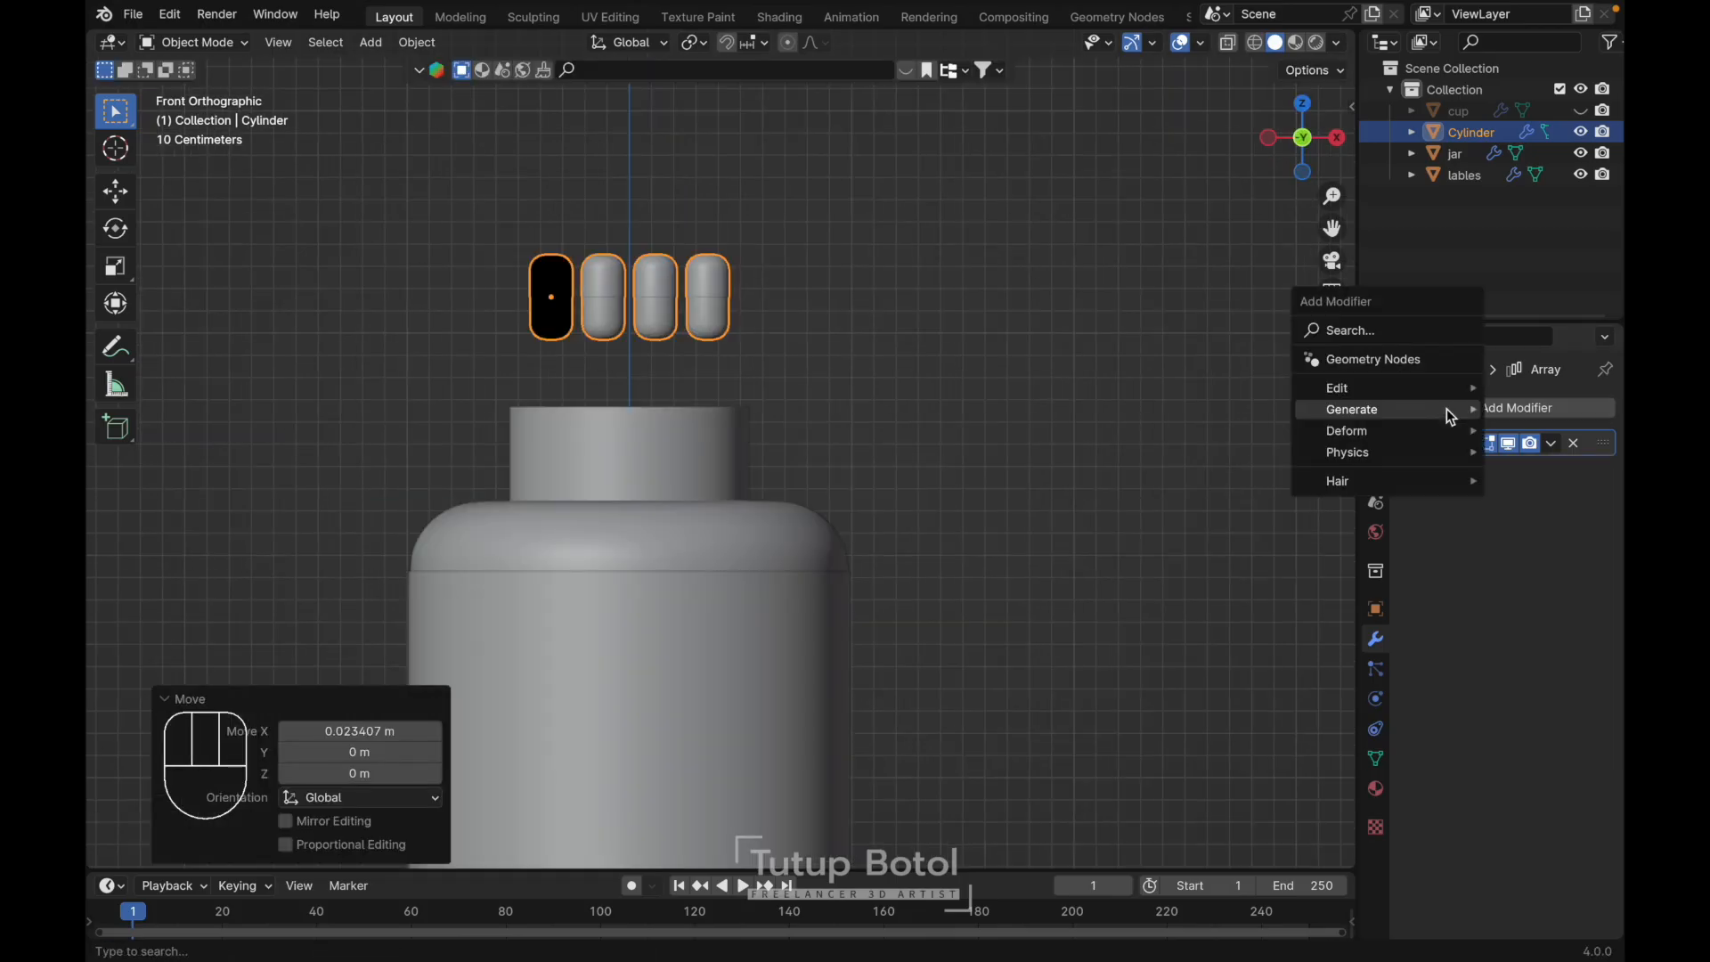
left_click(1480, 406)
mouse_move(1481, 402)
left_click(1238, 400)
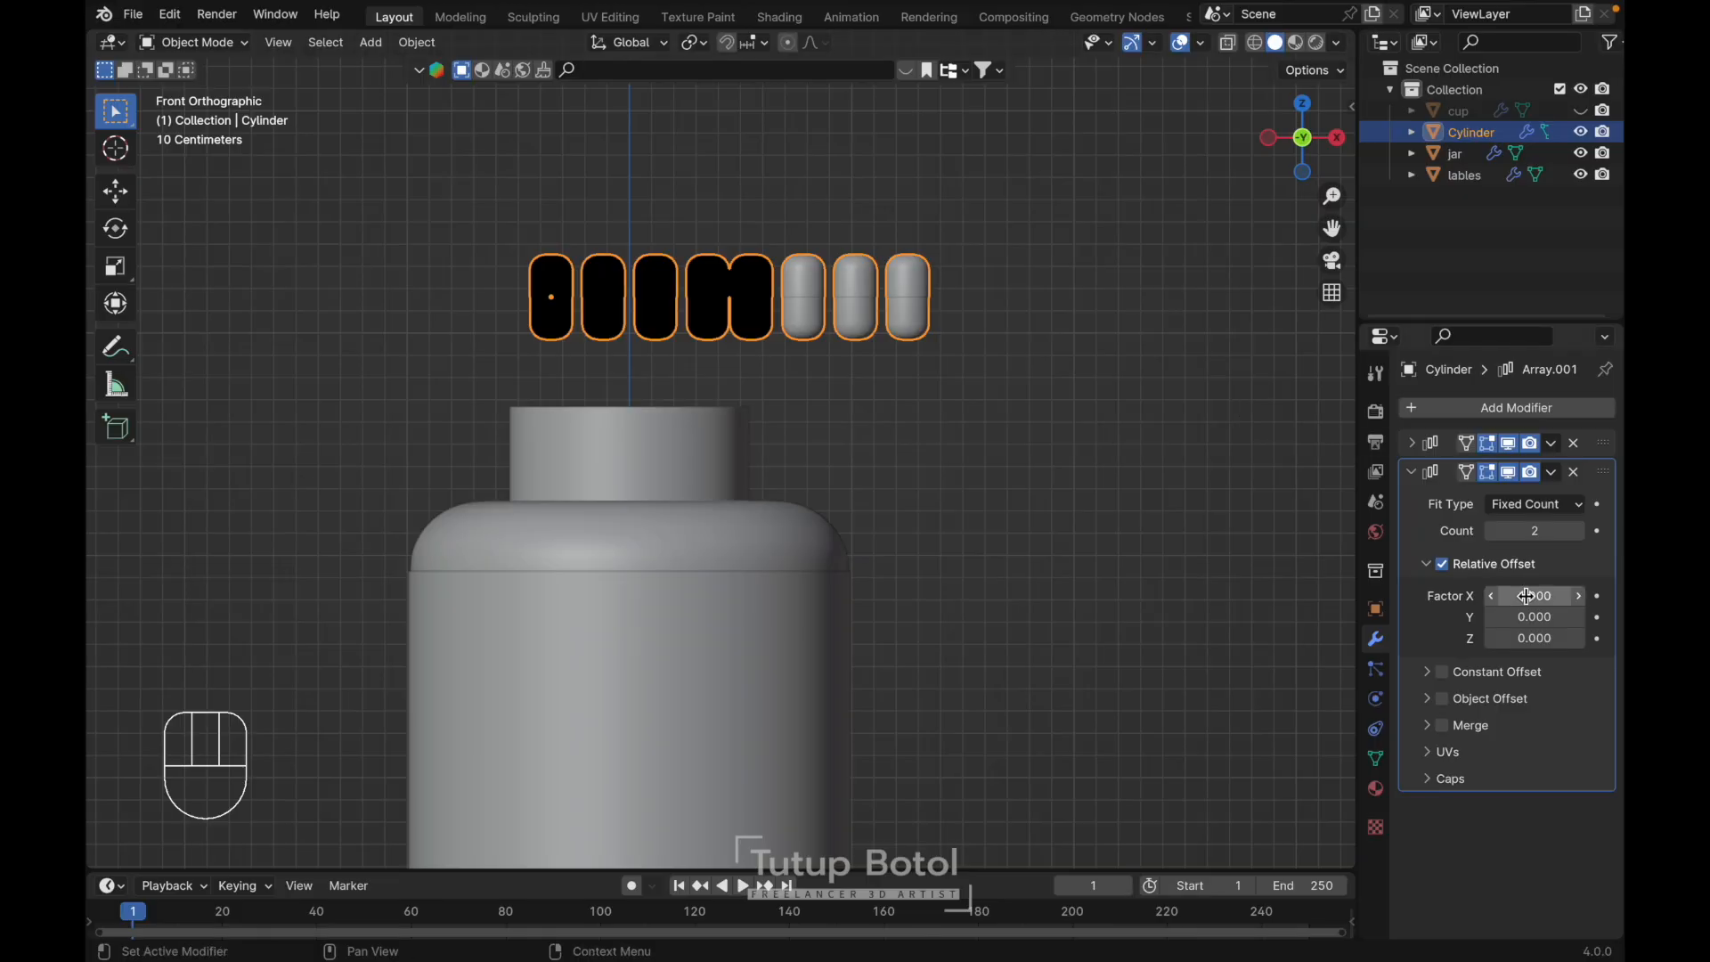
left_click(1527, 596)
type("0")
key("Return")
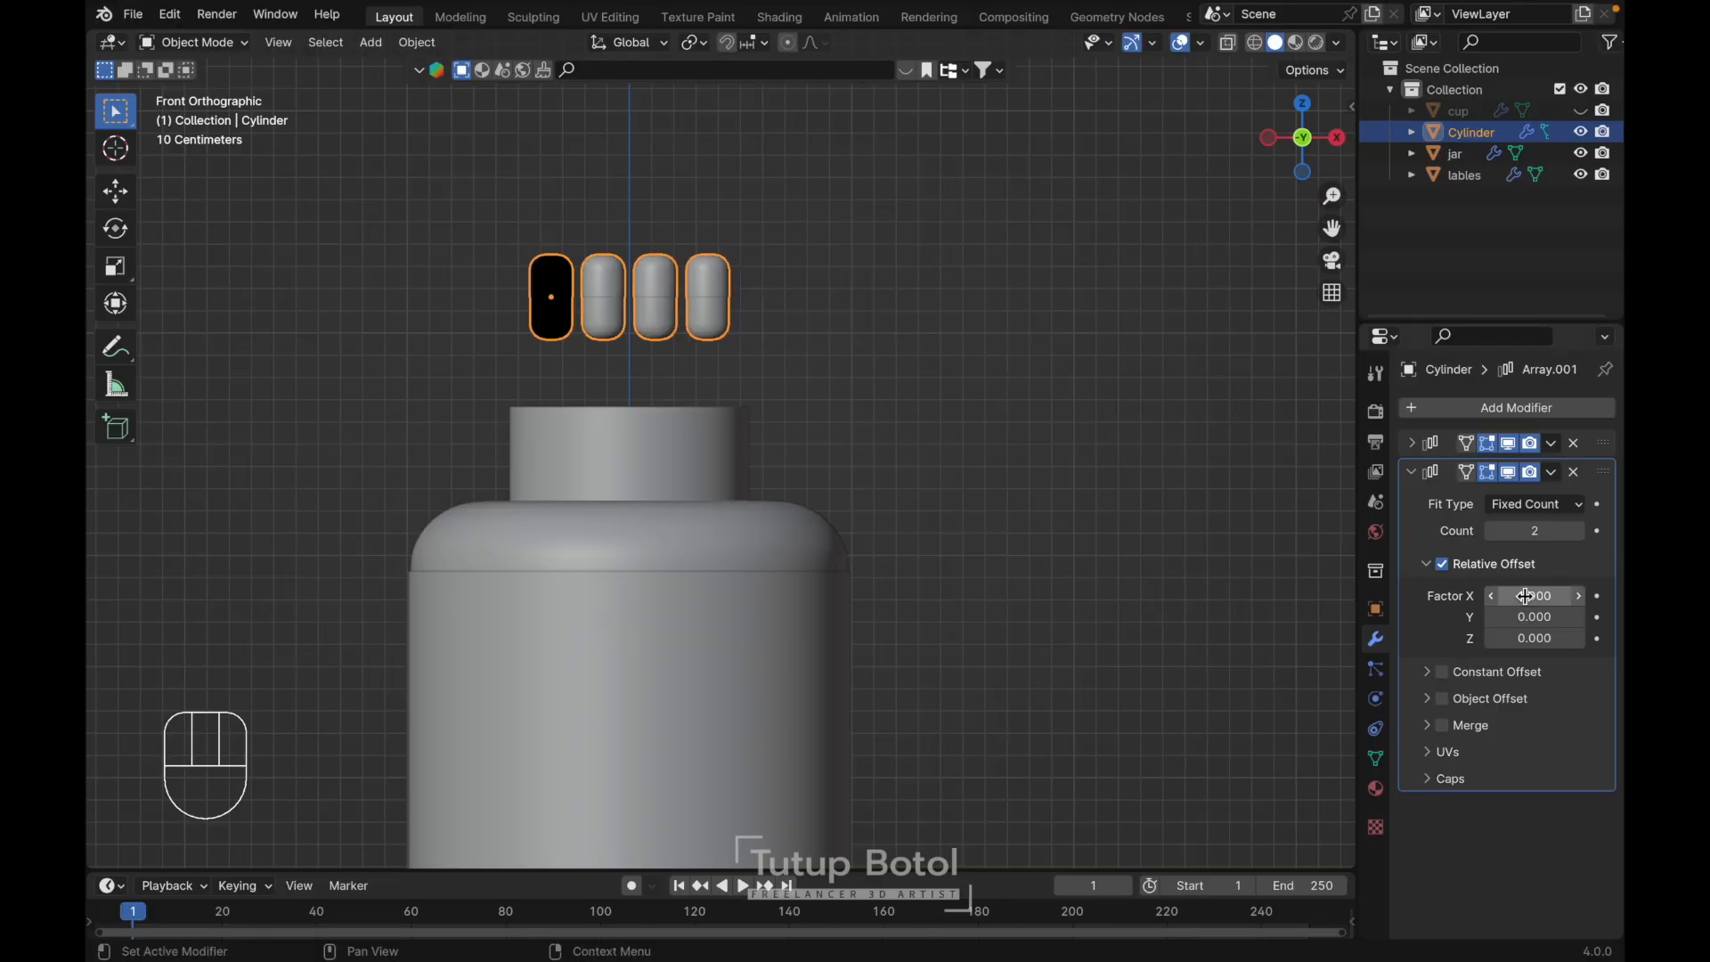
left_click(1512, 617)
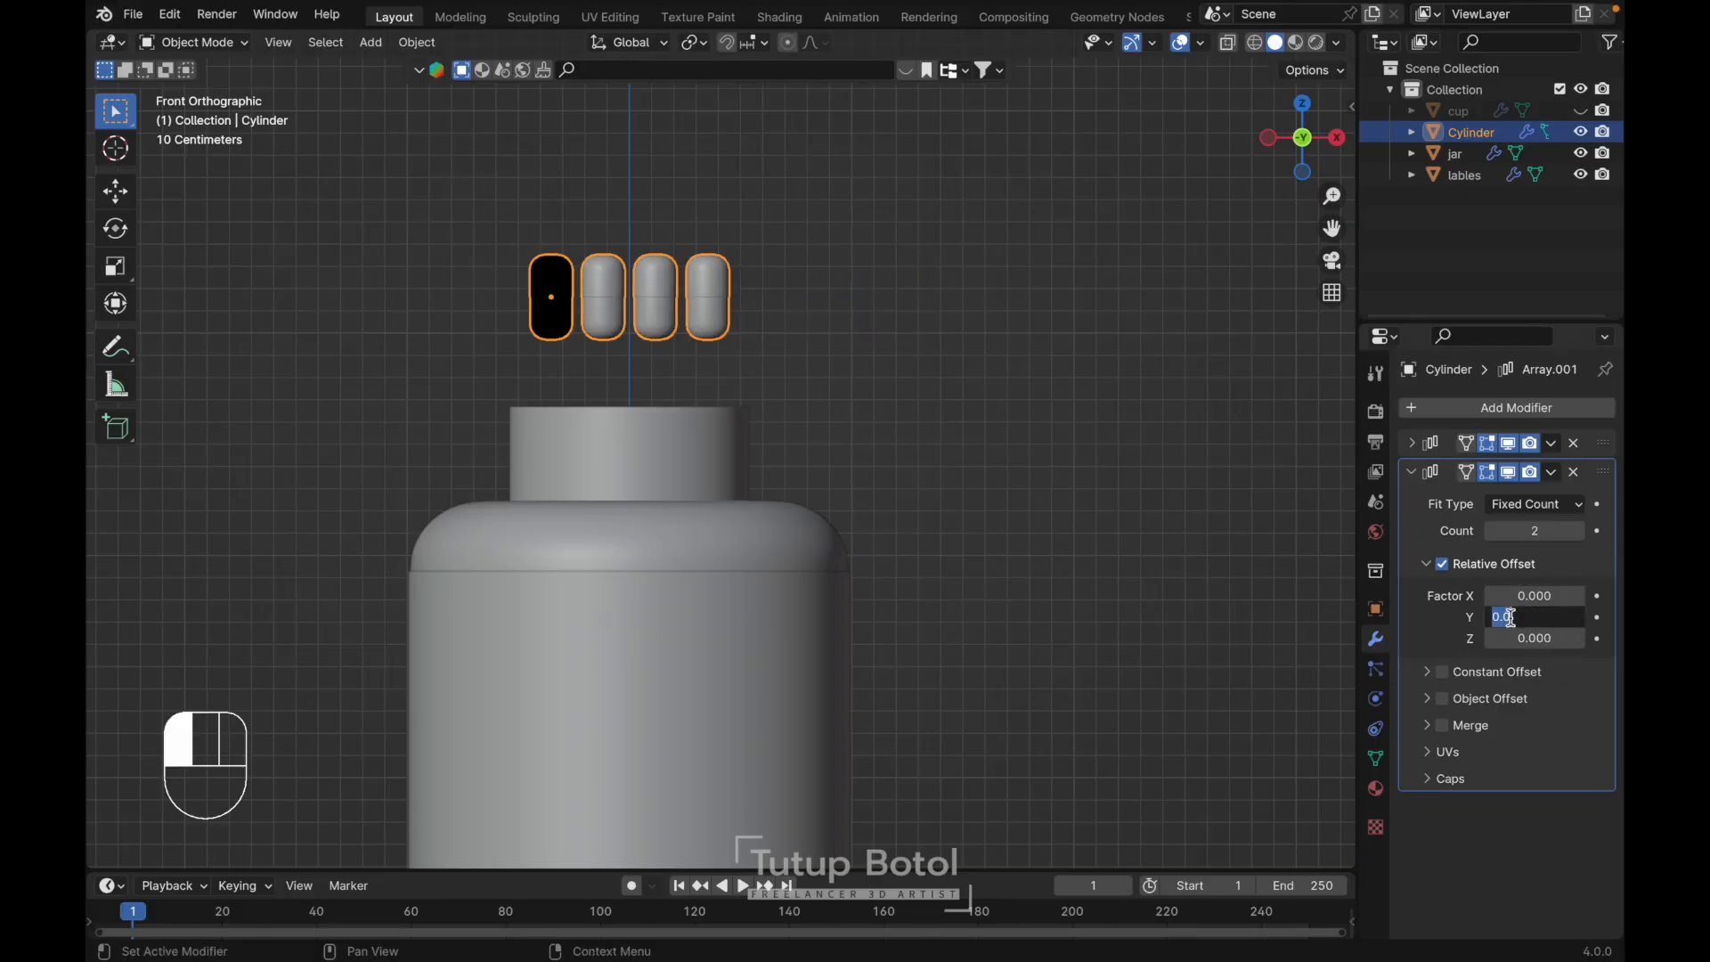
type("1")
key("Return")
key("ctrl+z")
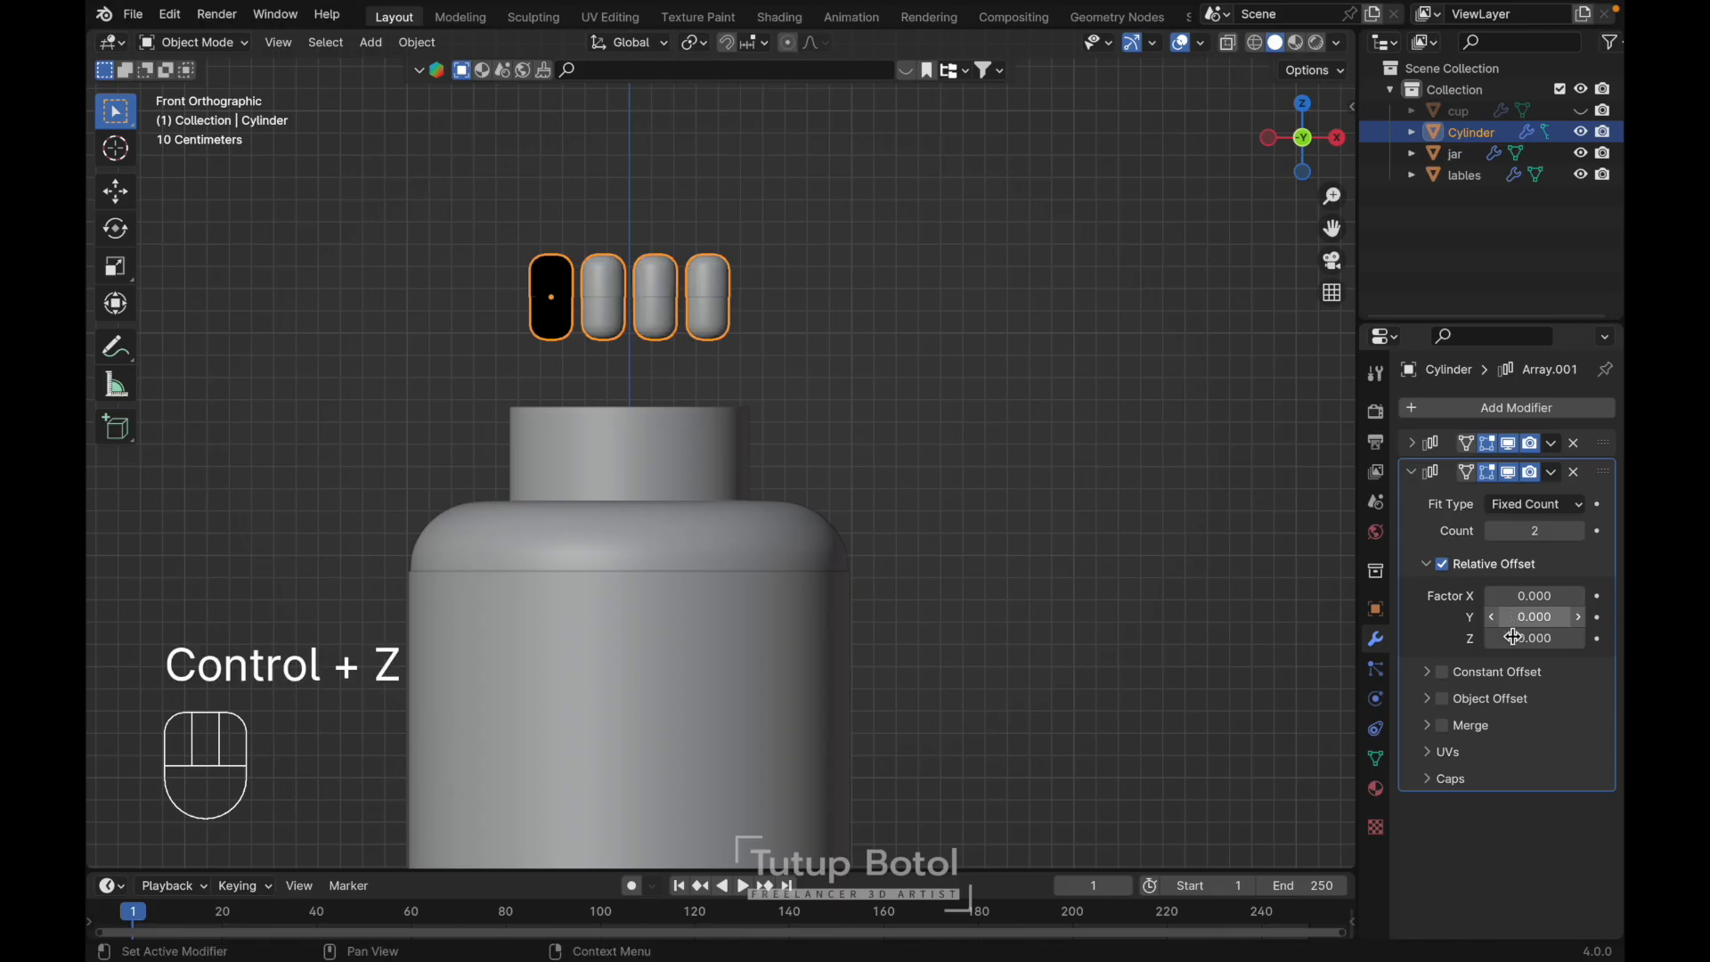
- Set the second array's relative Z offset to 1.1 so the capsule rows stack vertically
left_click(1515, 638)
type("1")
key("Return")
left_click(1514, 640)
type("1.1")
key("Return")
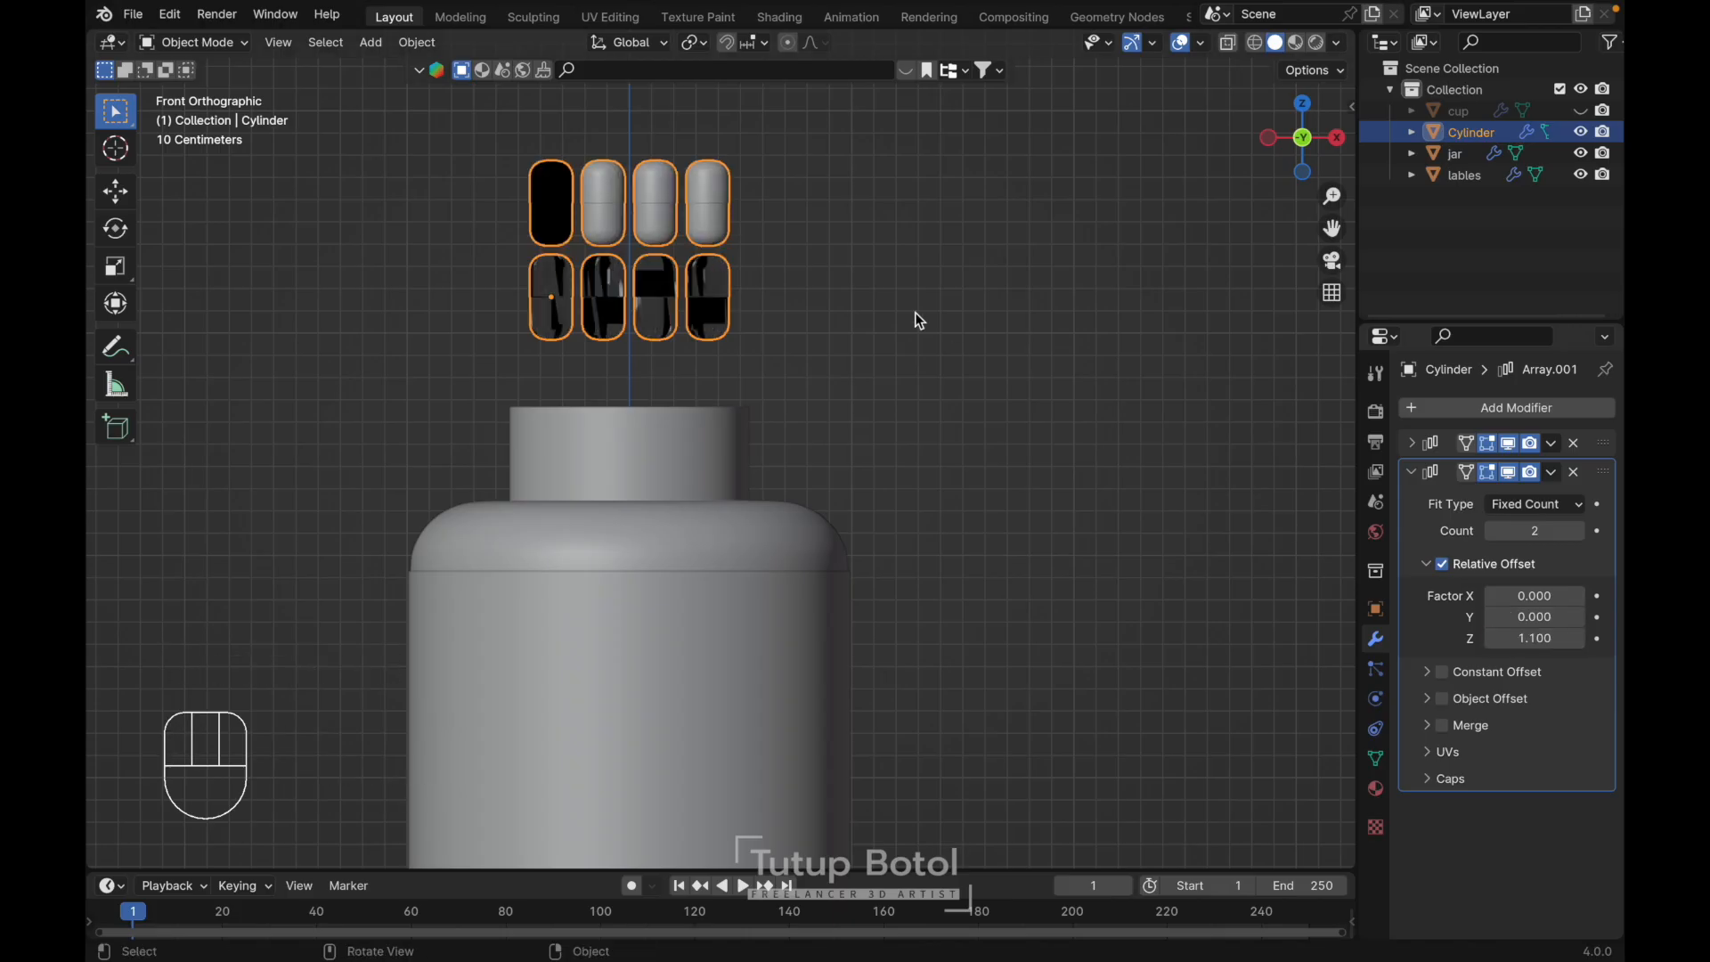
- Raise the second array's count to 7 rows of capsules and collapse its settings
scroll(915, 317, "left", 10)
key("KP_1")
left_click(1579, 532)
left_click(1580, 532)
left_click(1578, 534)
left_click(1578, 534)
left_click(1578, 533)
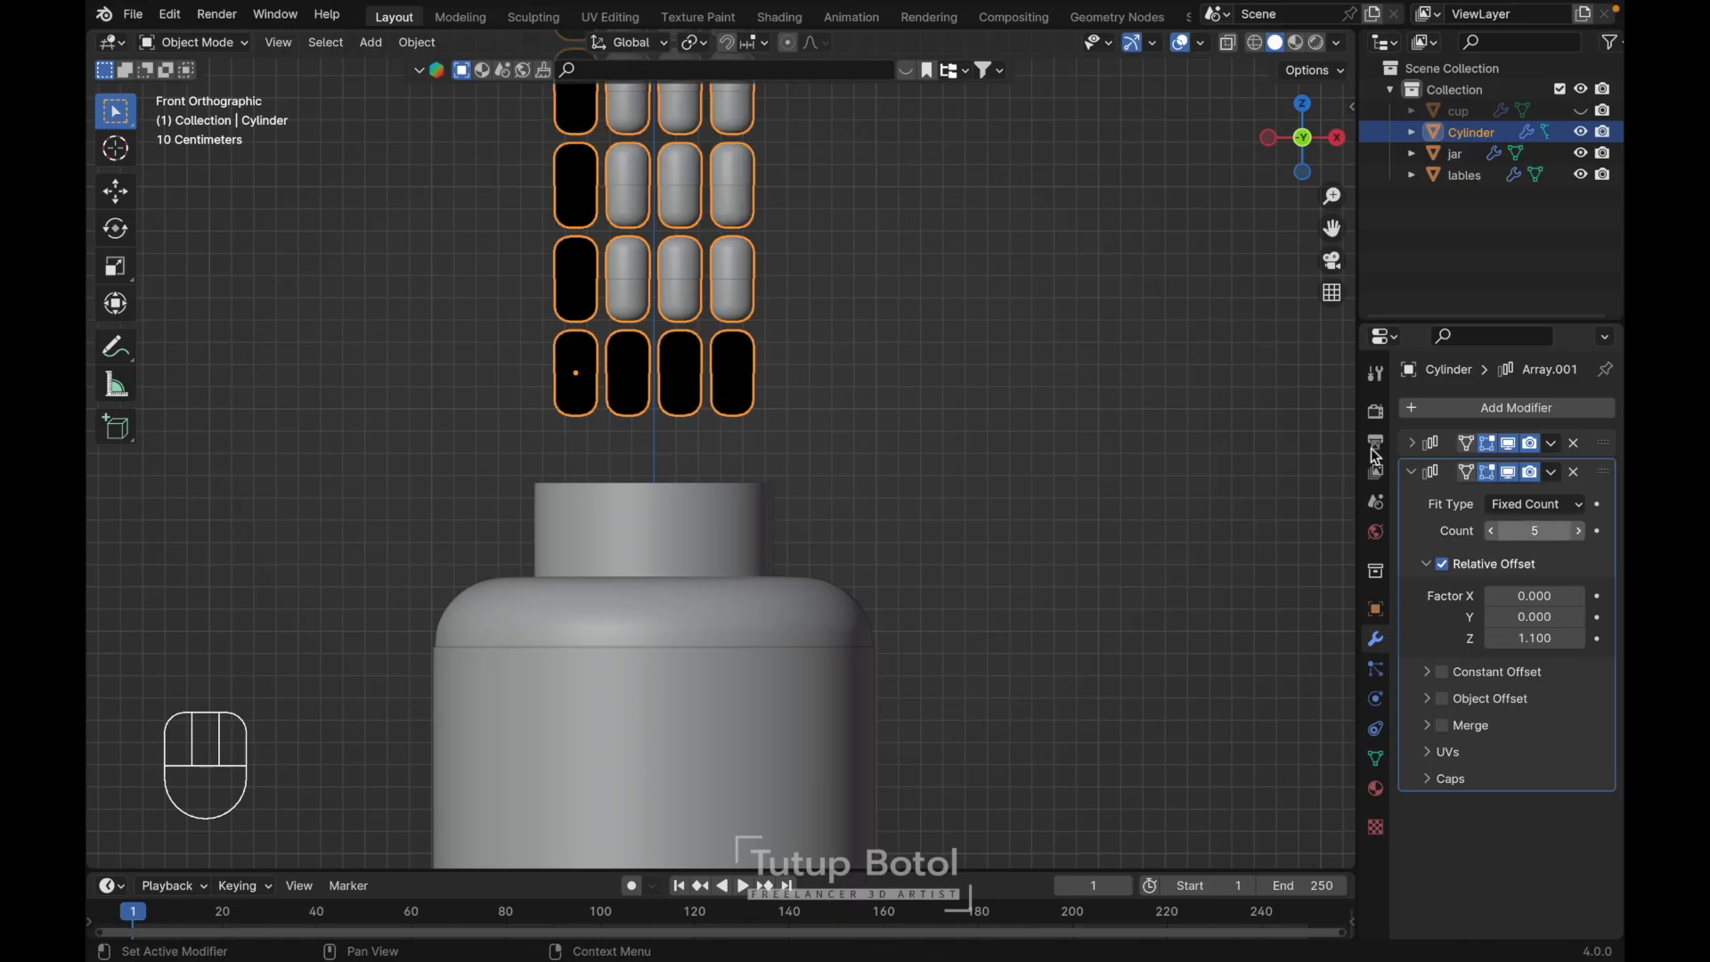
scroll(1129, 393, "down", 5)
scroll(1129, 393, "left", 10)
key("grave")
left_click(1076, 234)
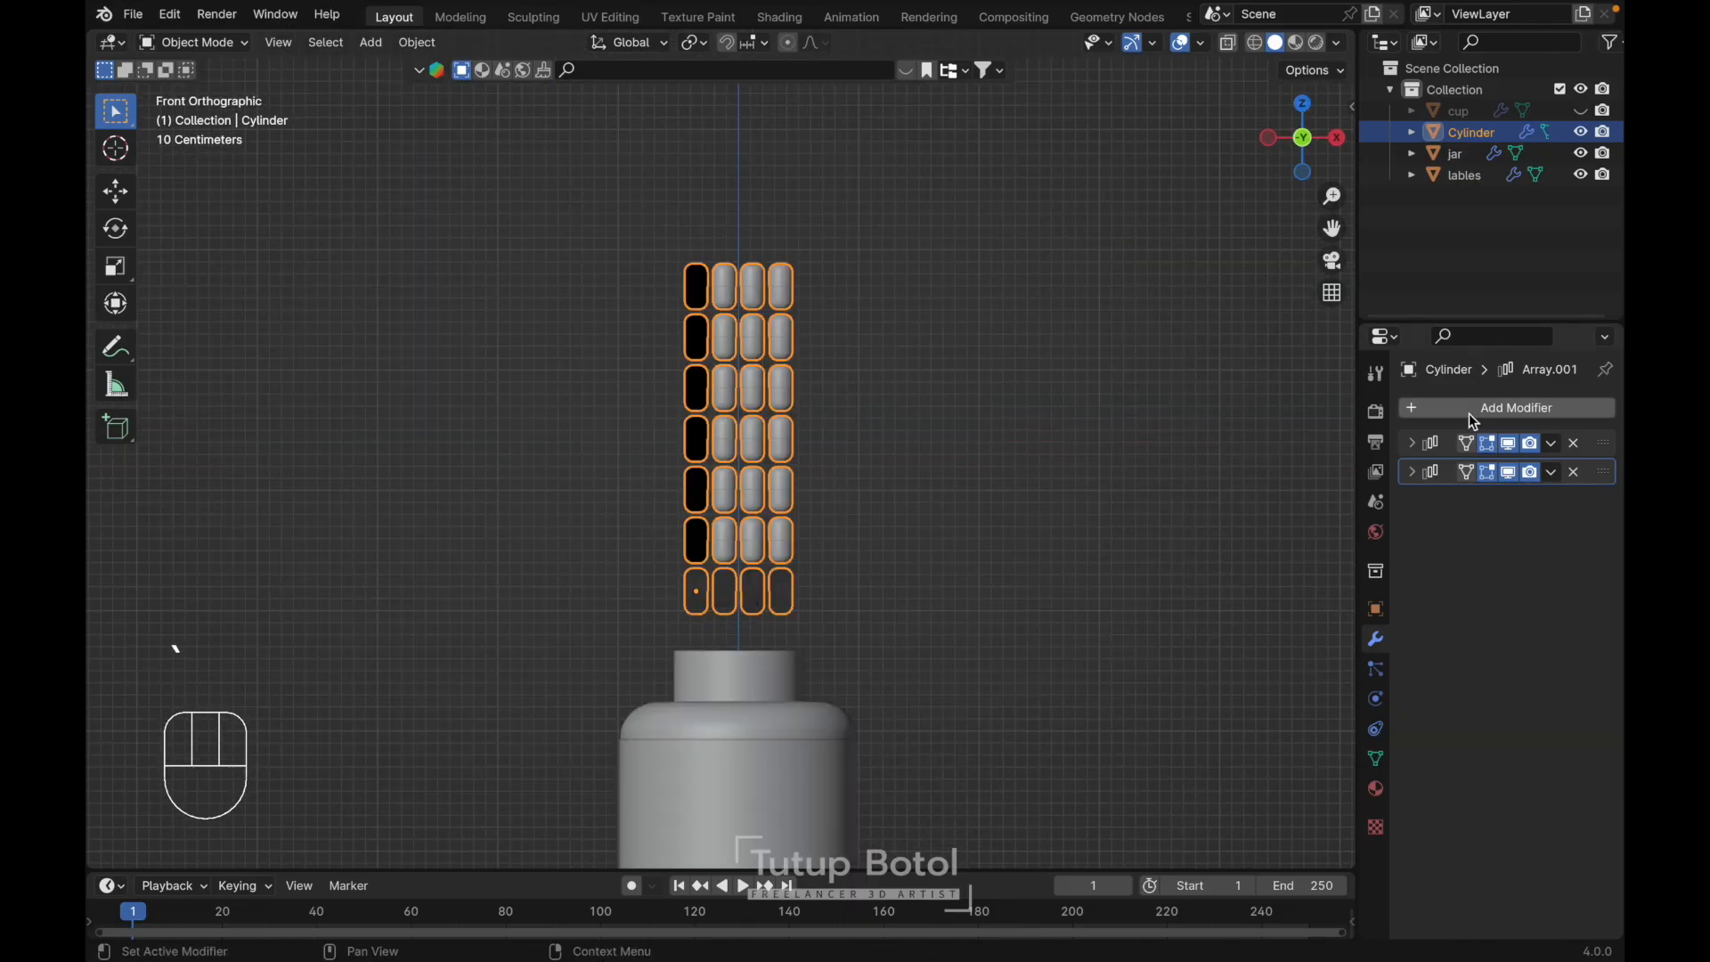
- Add a third Array modifier to the capsules with a relative X offset of 0 and Y offset of 1.1
left_click(1468, 413)
mouse_move(1468, 413)
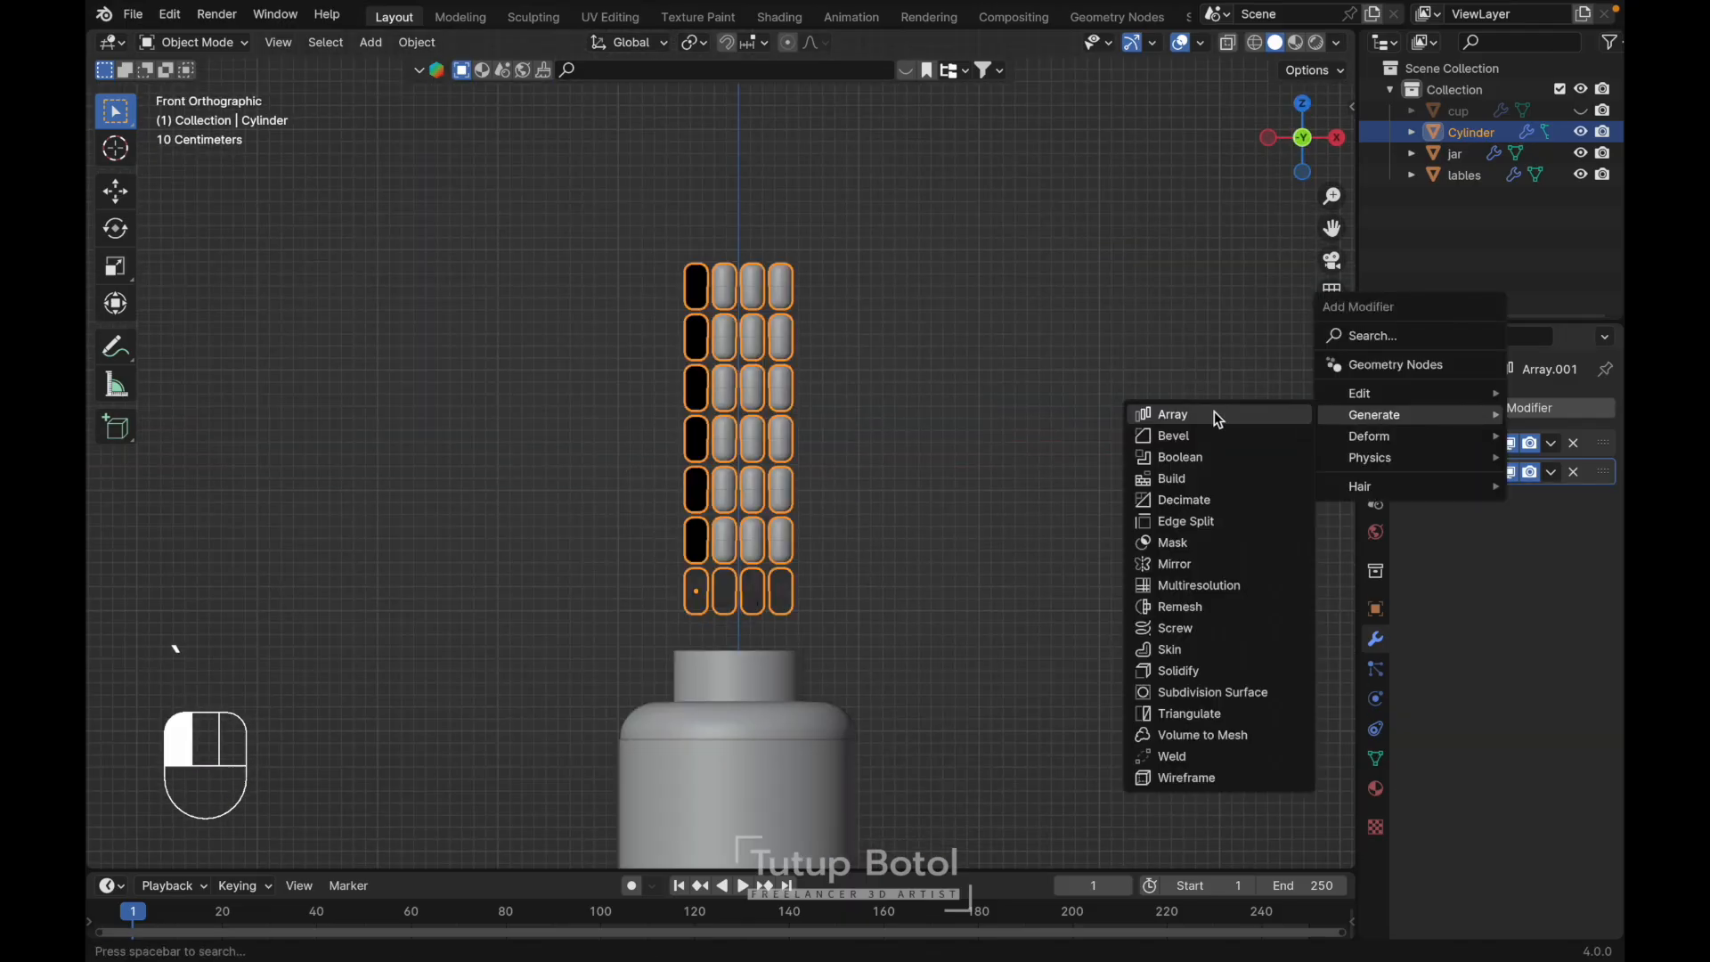
left_click(1215, 412)
left_click(1521, 645)
type("1")
key("Return")
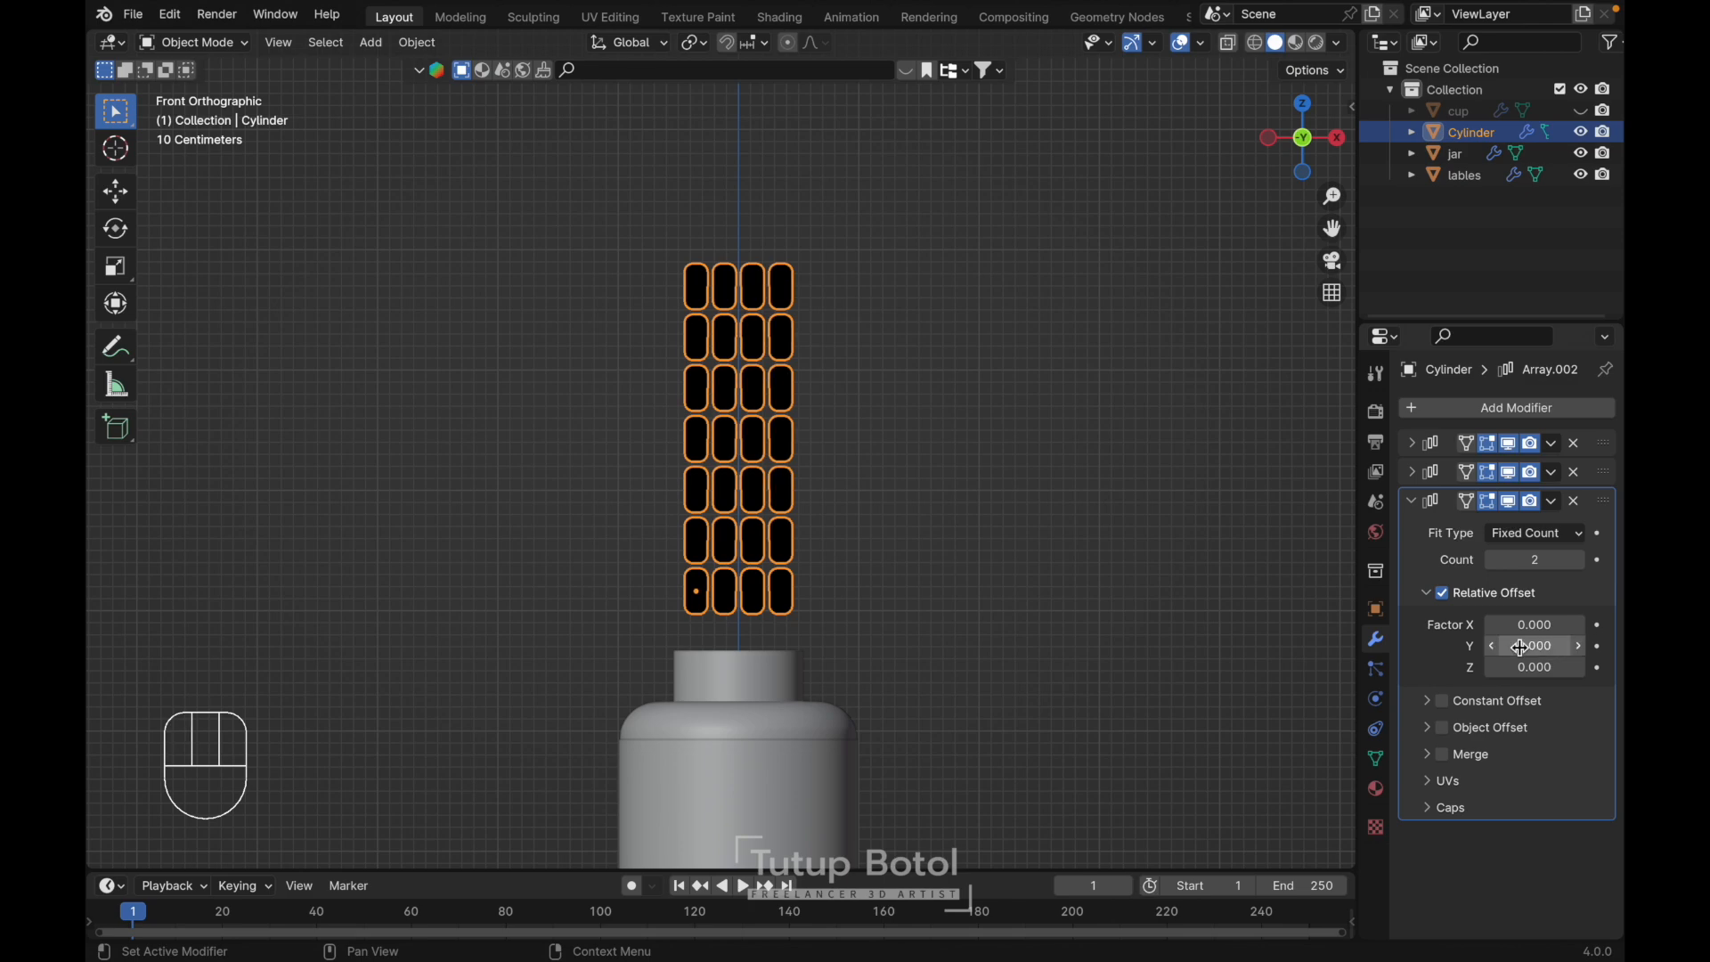
left_click(1581, 646)
- Set the third array's count to 3, checking the capsule grid from above
key("grave")
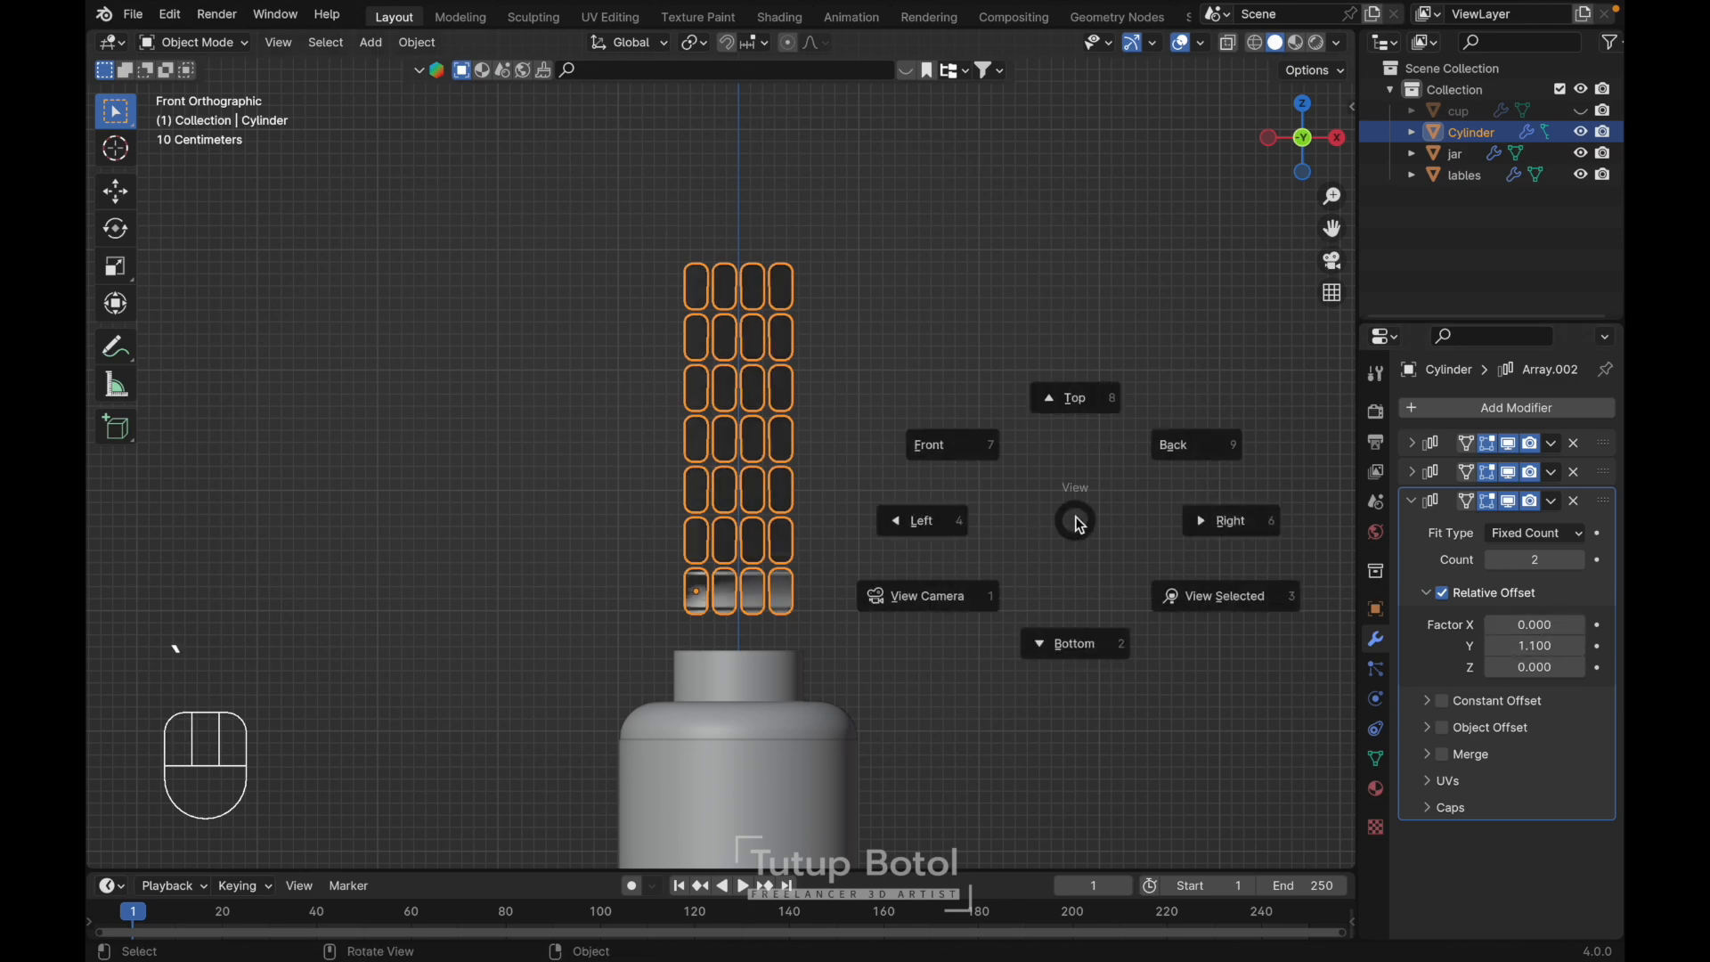
left_click(1082, 418)
scroll(1081, 417, "up", 4)
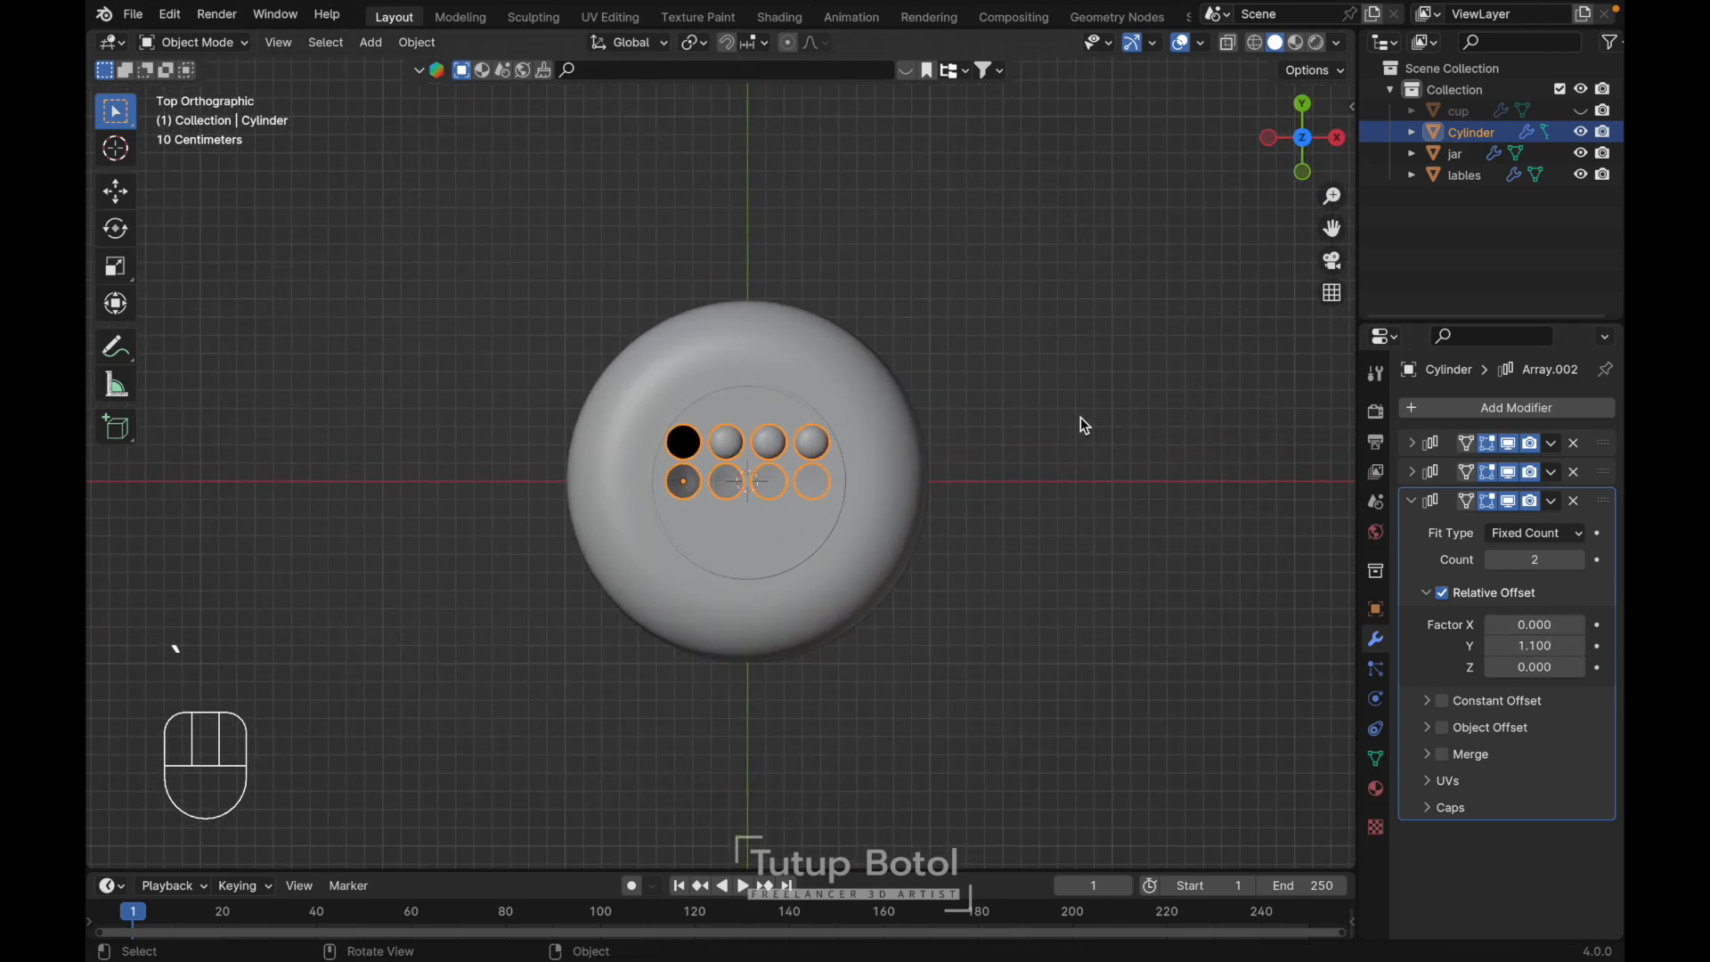
left_click(1579, 562)
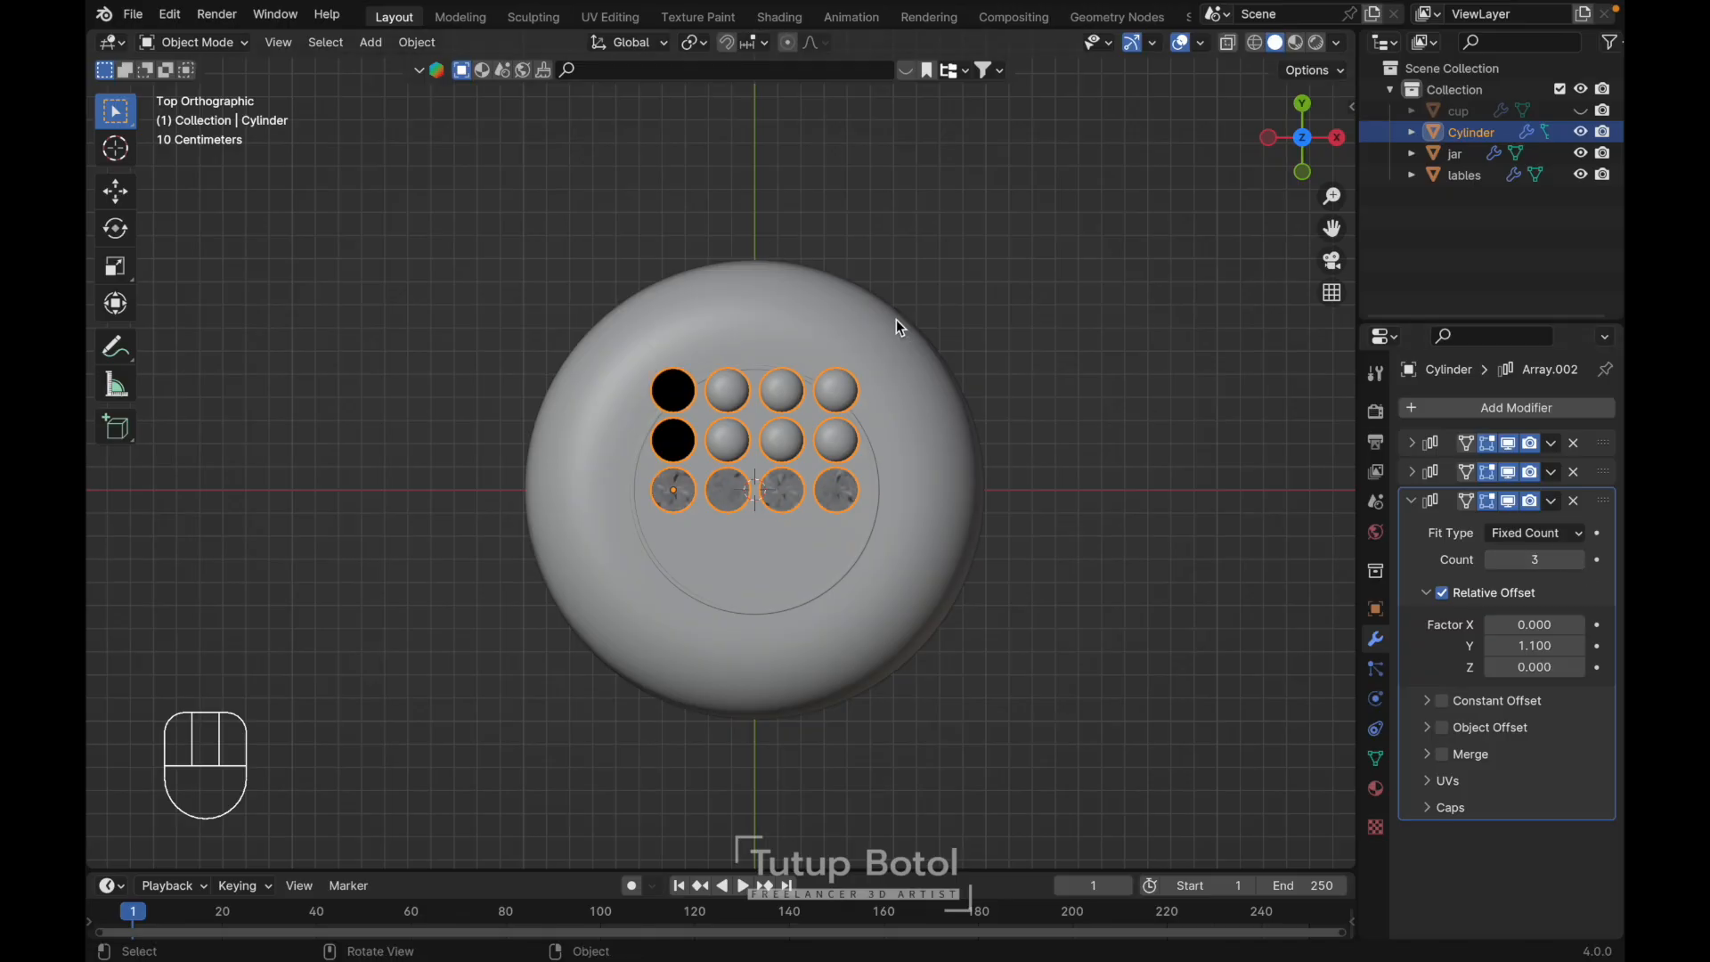
- Move the capsule grid about -0.2 m along Y to centre it over the bottle's opening
key("g")
key("y")
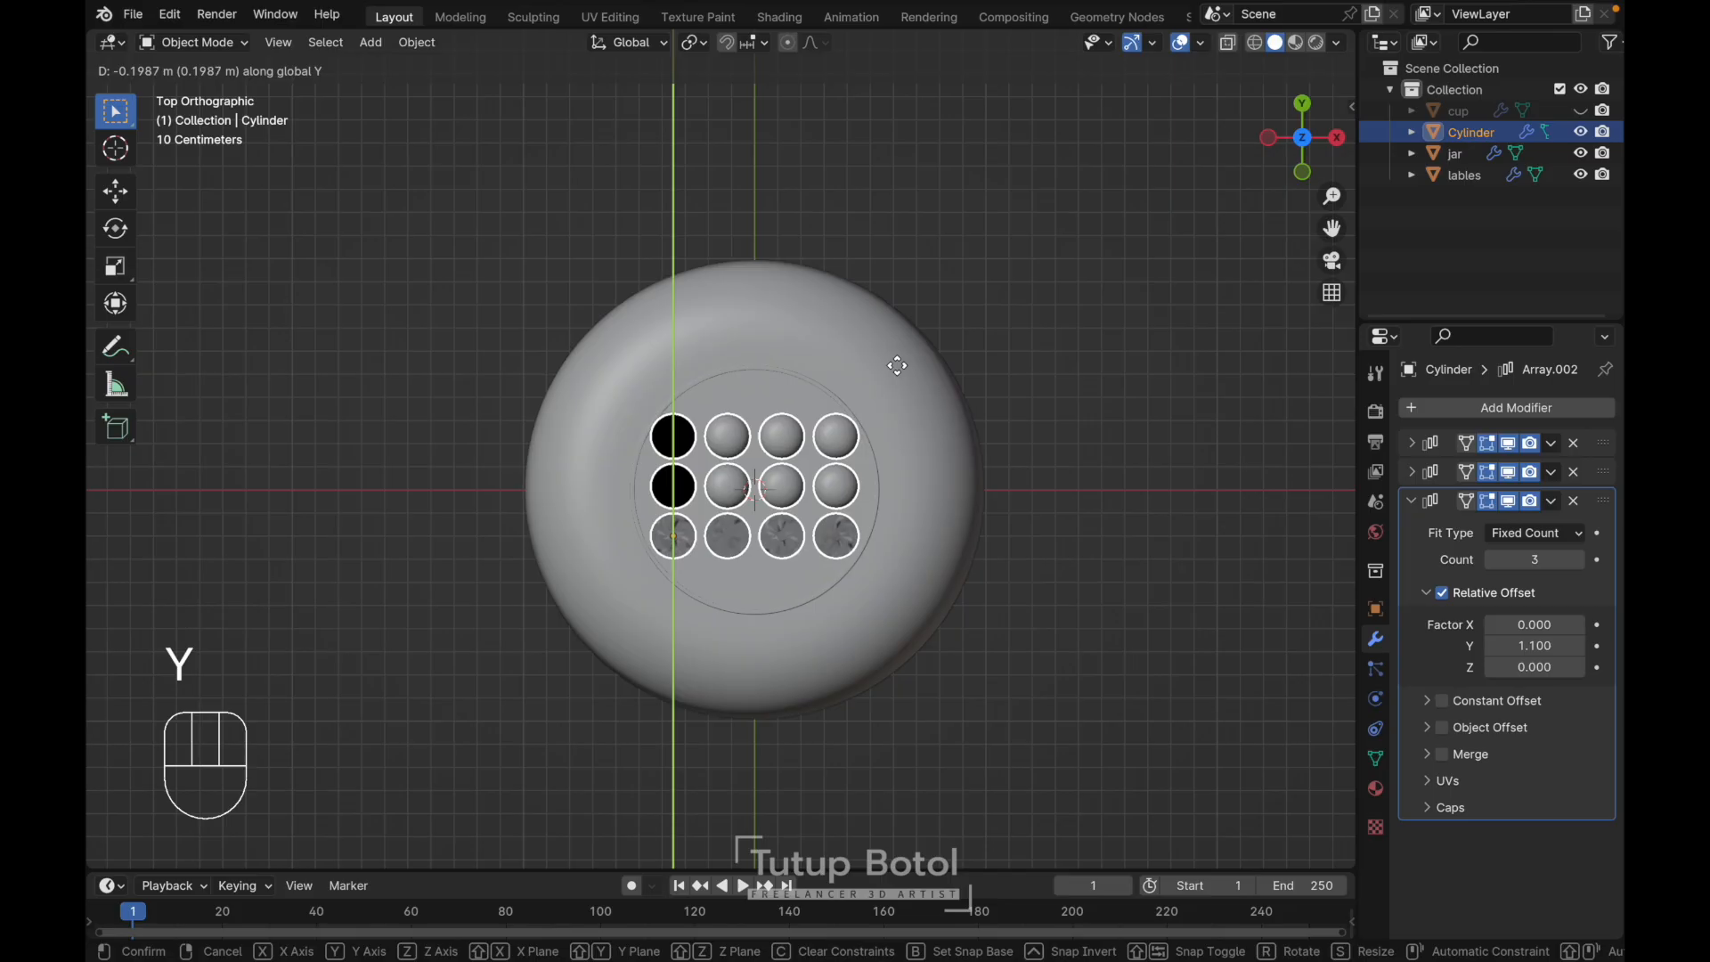
left_click(897, 367)
scroll(897, 367, "down", 10)
scroll(896, 365, "down", 10)
key("grave")
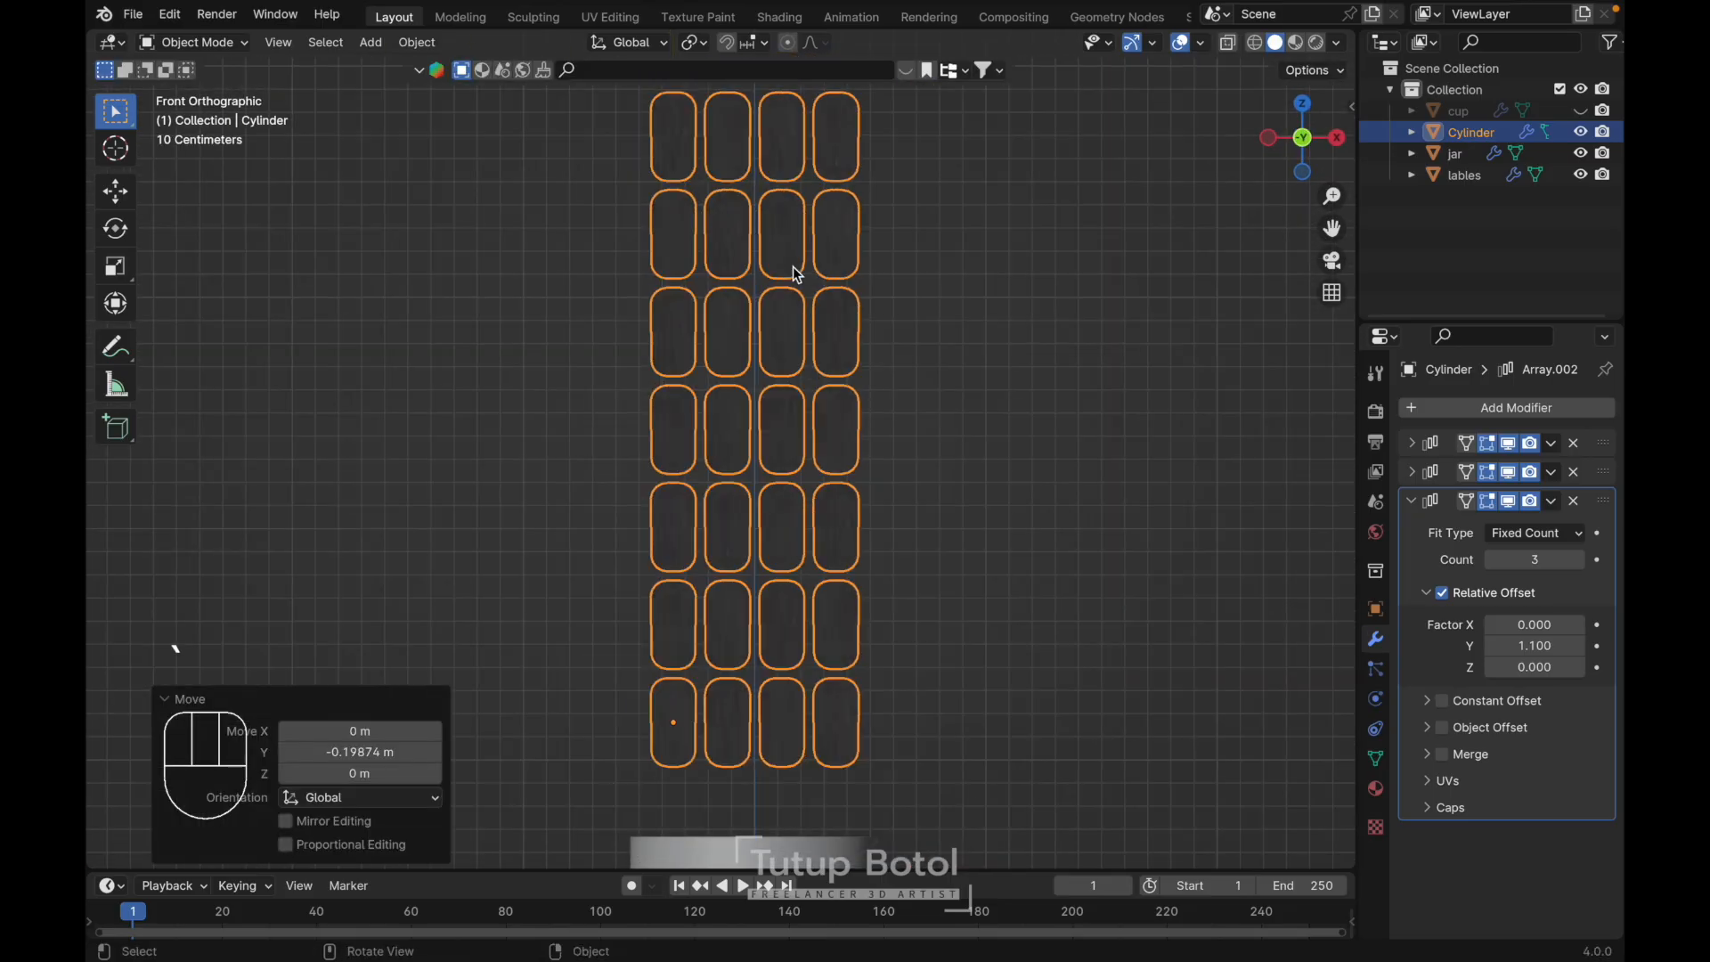
middle_click_drag(794, 267, 1073, 489)
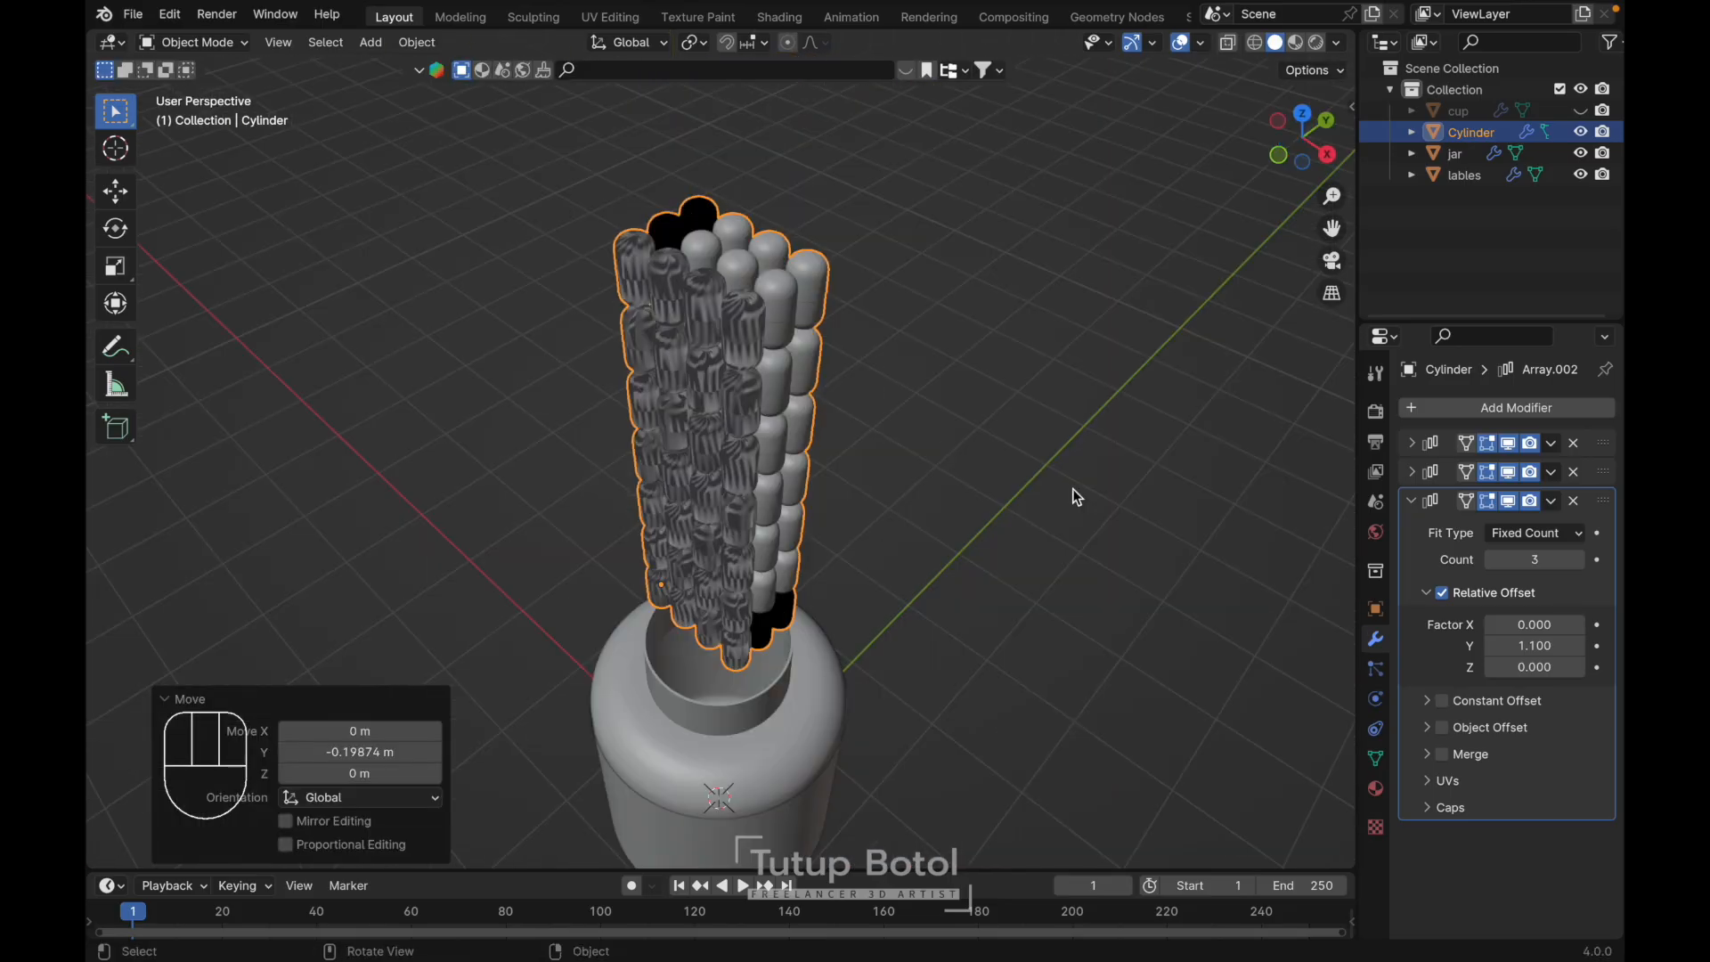
- Move the capsules into a new collection named "capsule"
key("m")
key("Escape")
key("m")
left_click(874, 317)
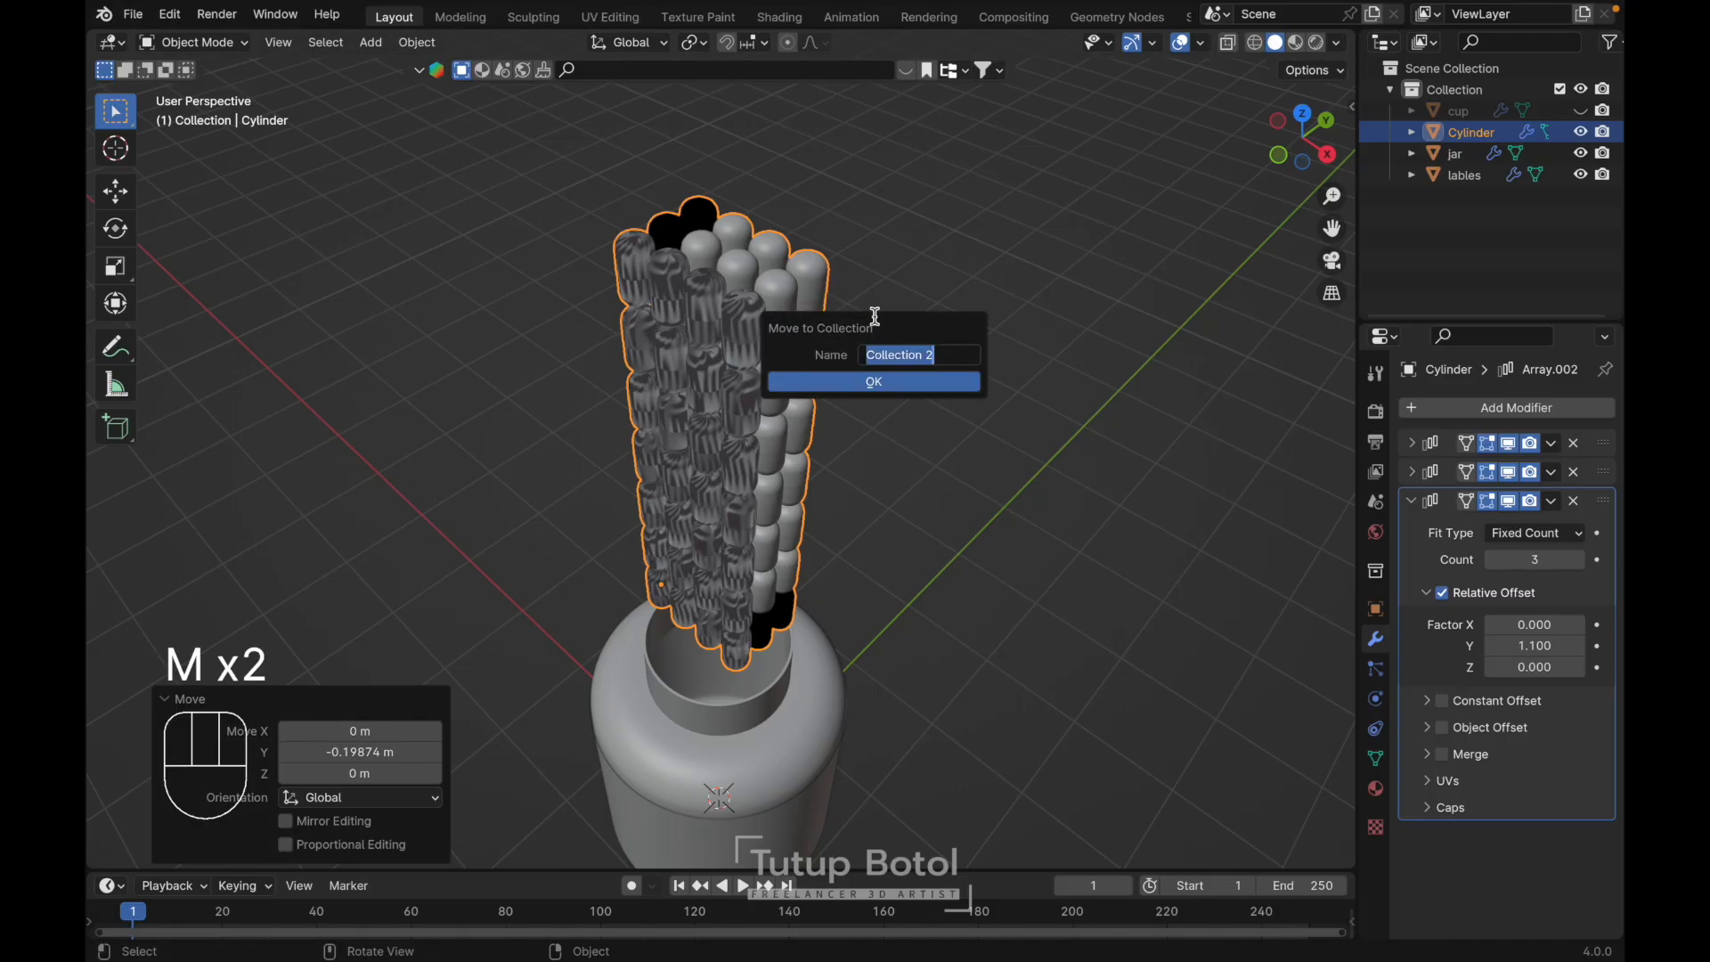
key("BackSpace")
type("caps")
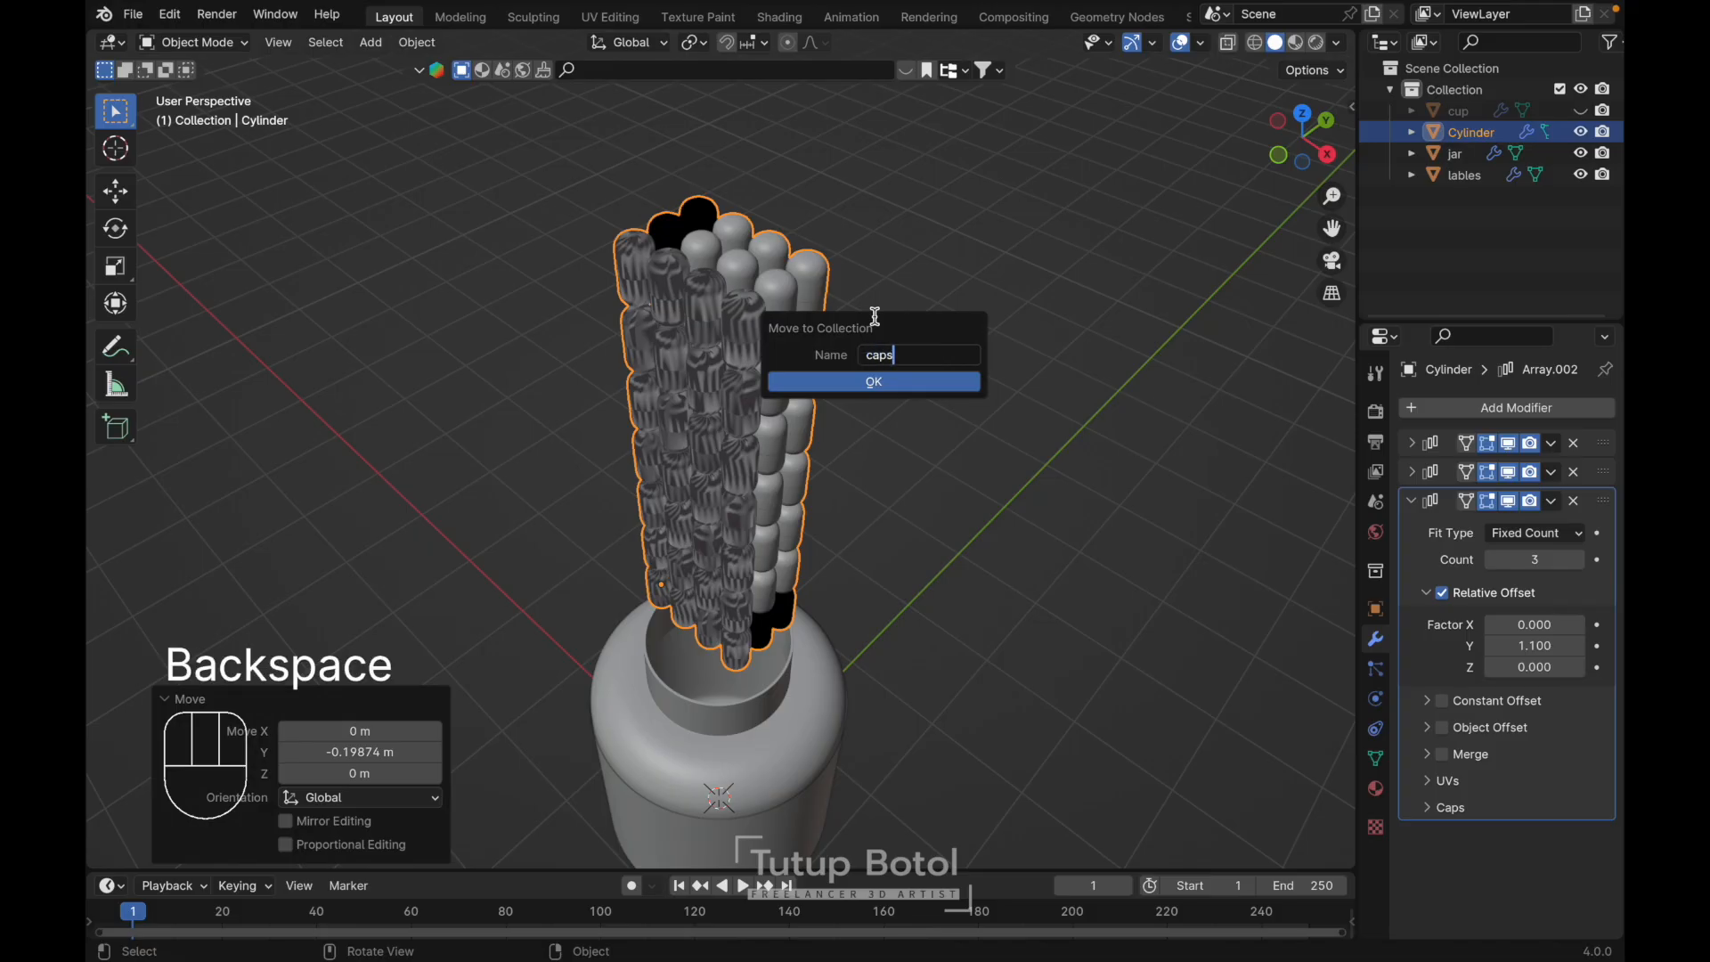
type("ule")
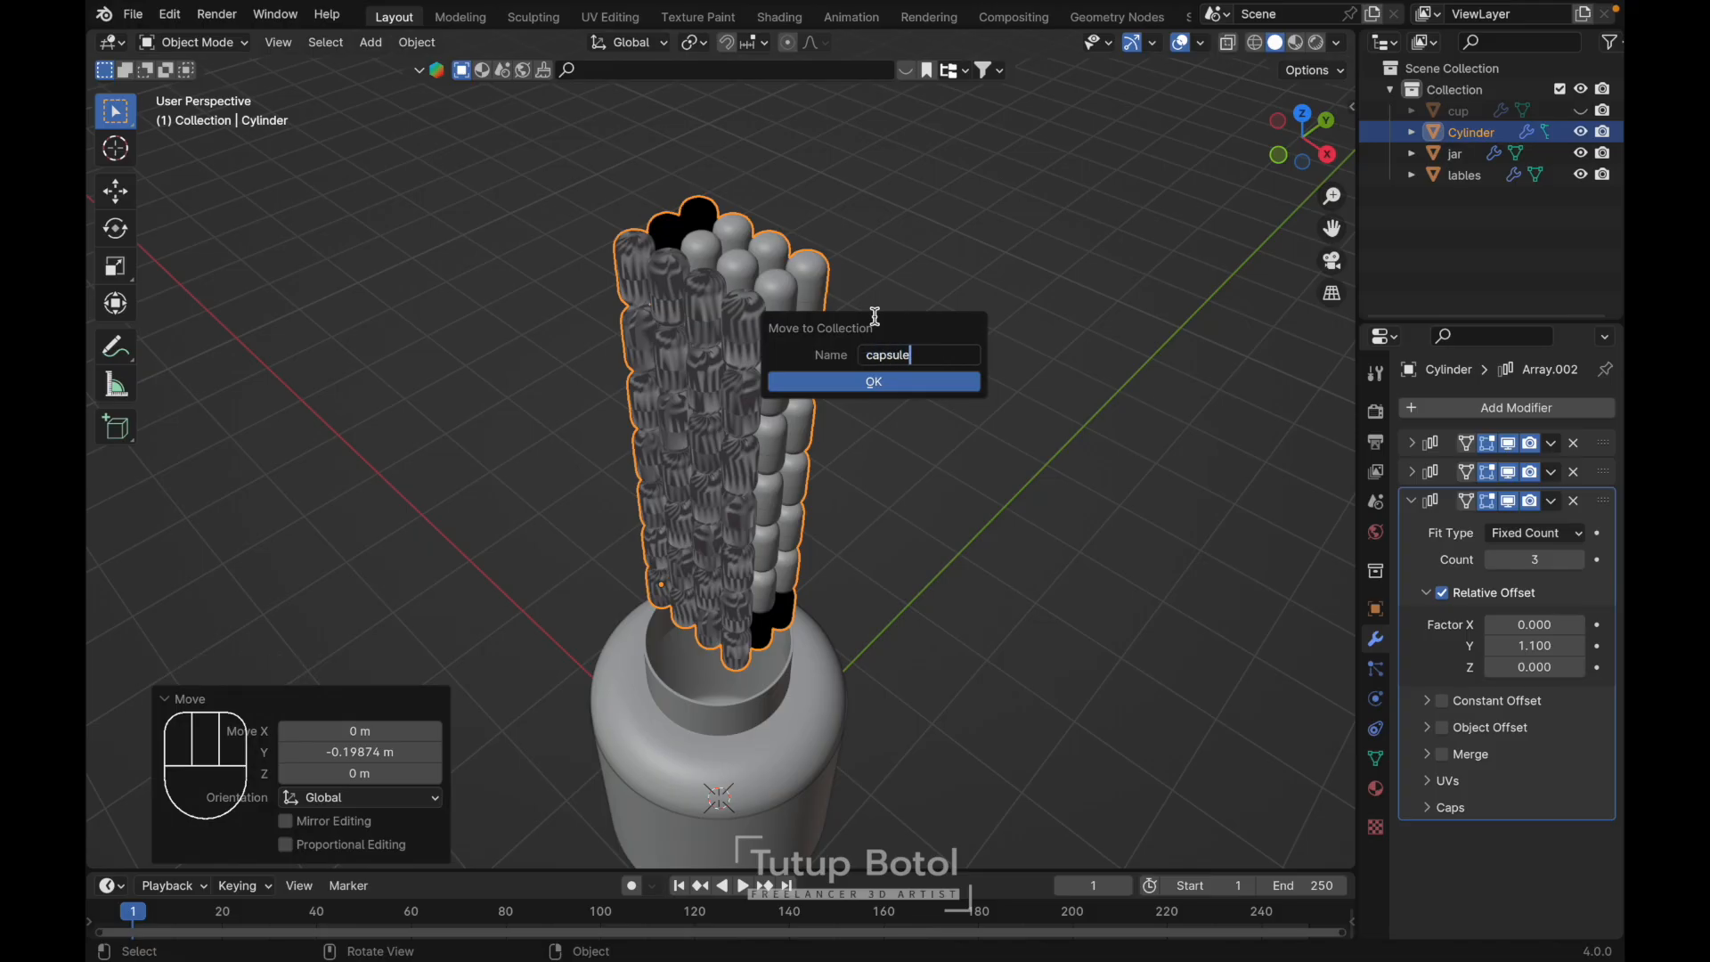
key("Return")
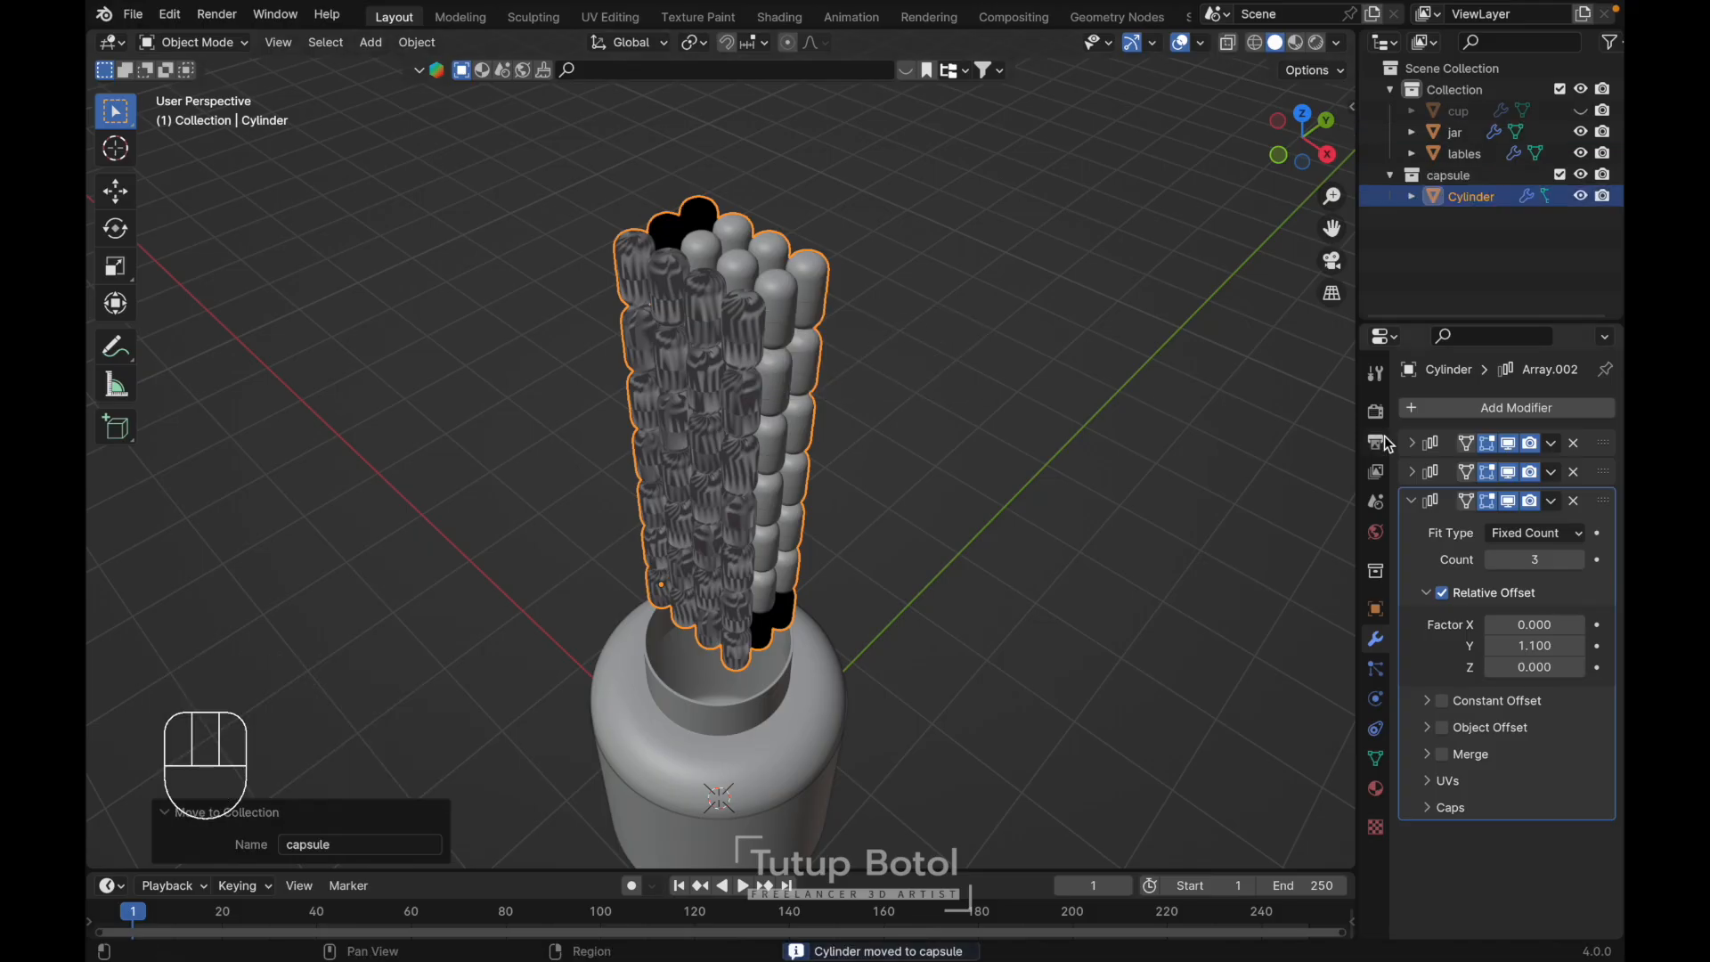
- Apply all three Array modifiers on the capsules in stack order
left_click(1412, 472)
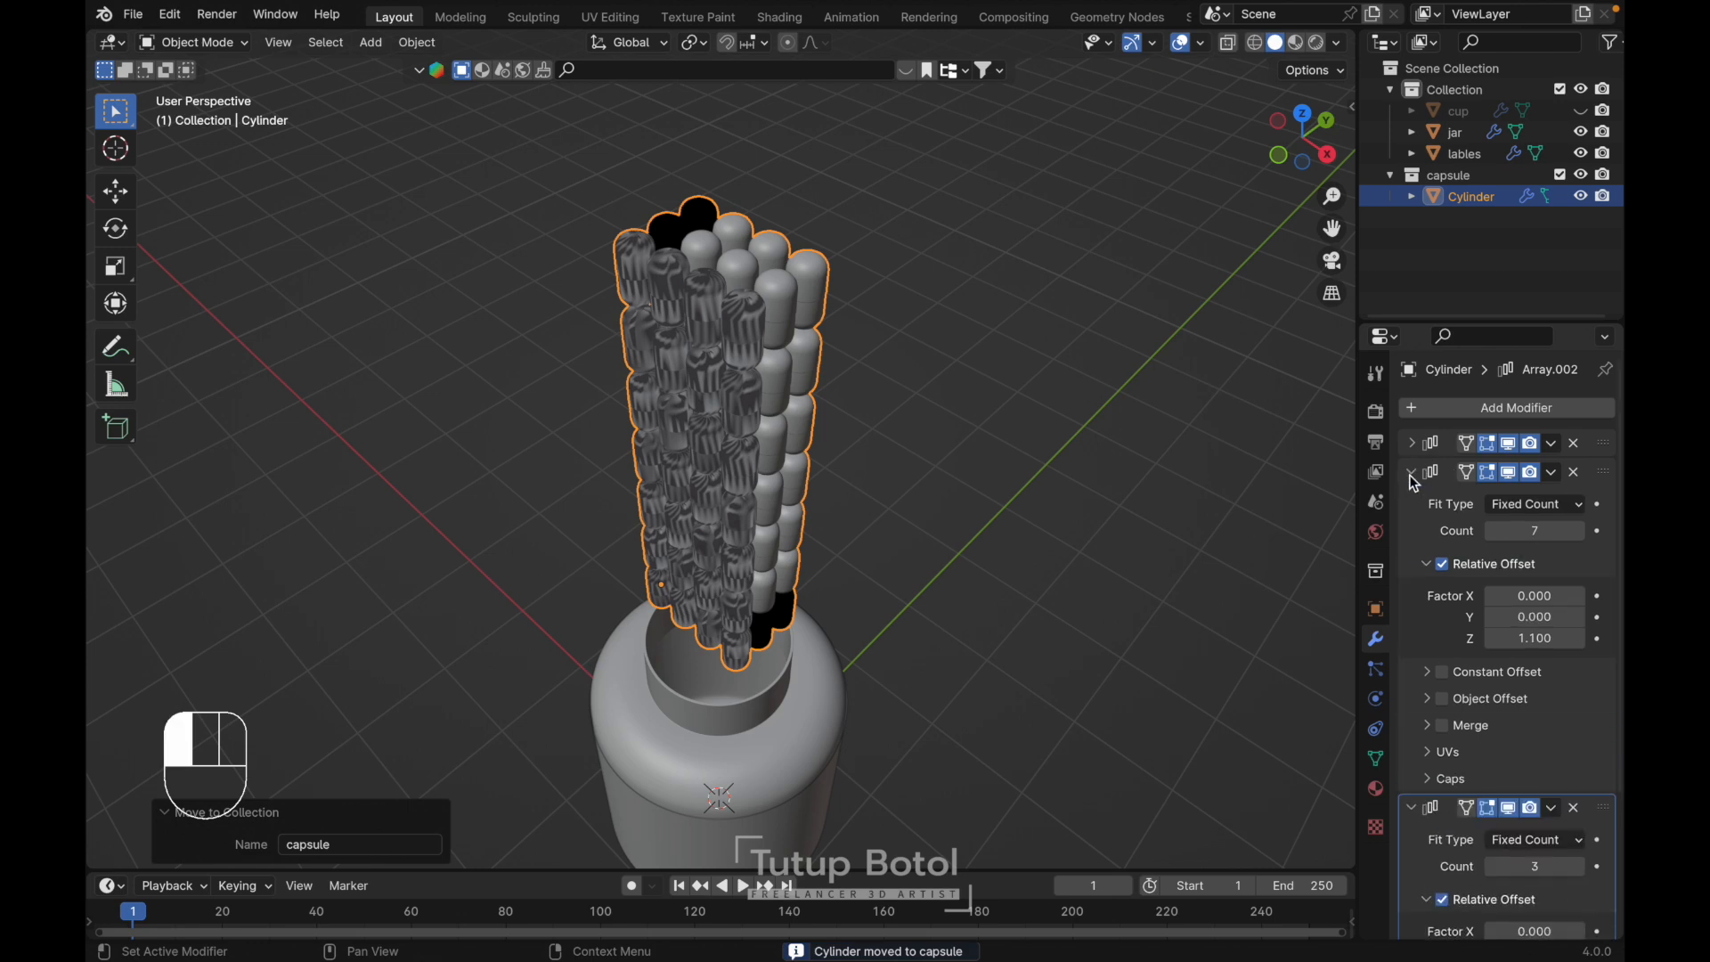
scroll(1485, 517, "down", 5)
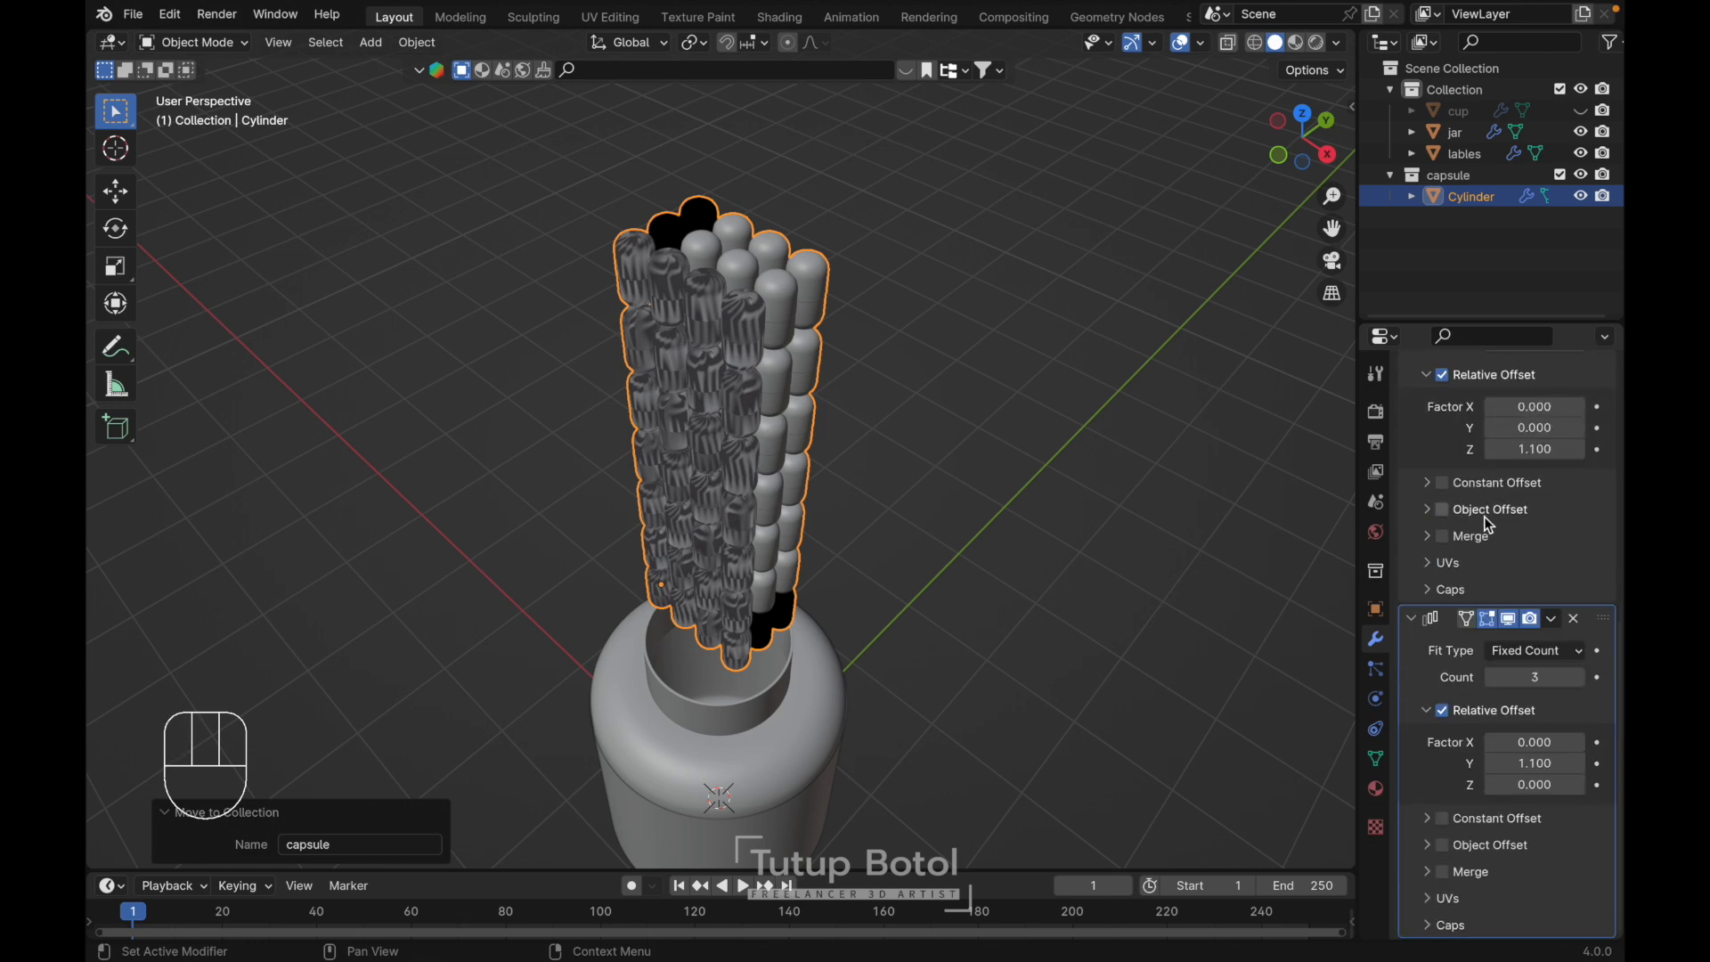
scroll(1489, 525, "up", 13)
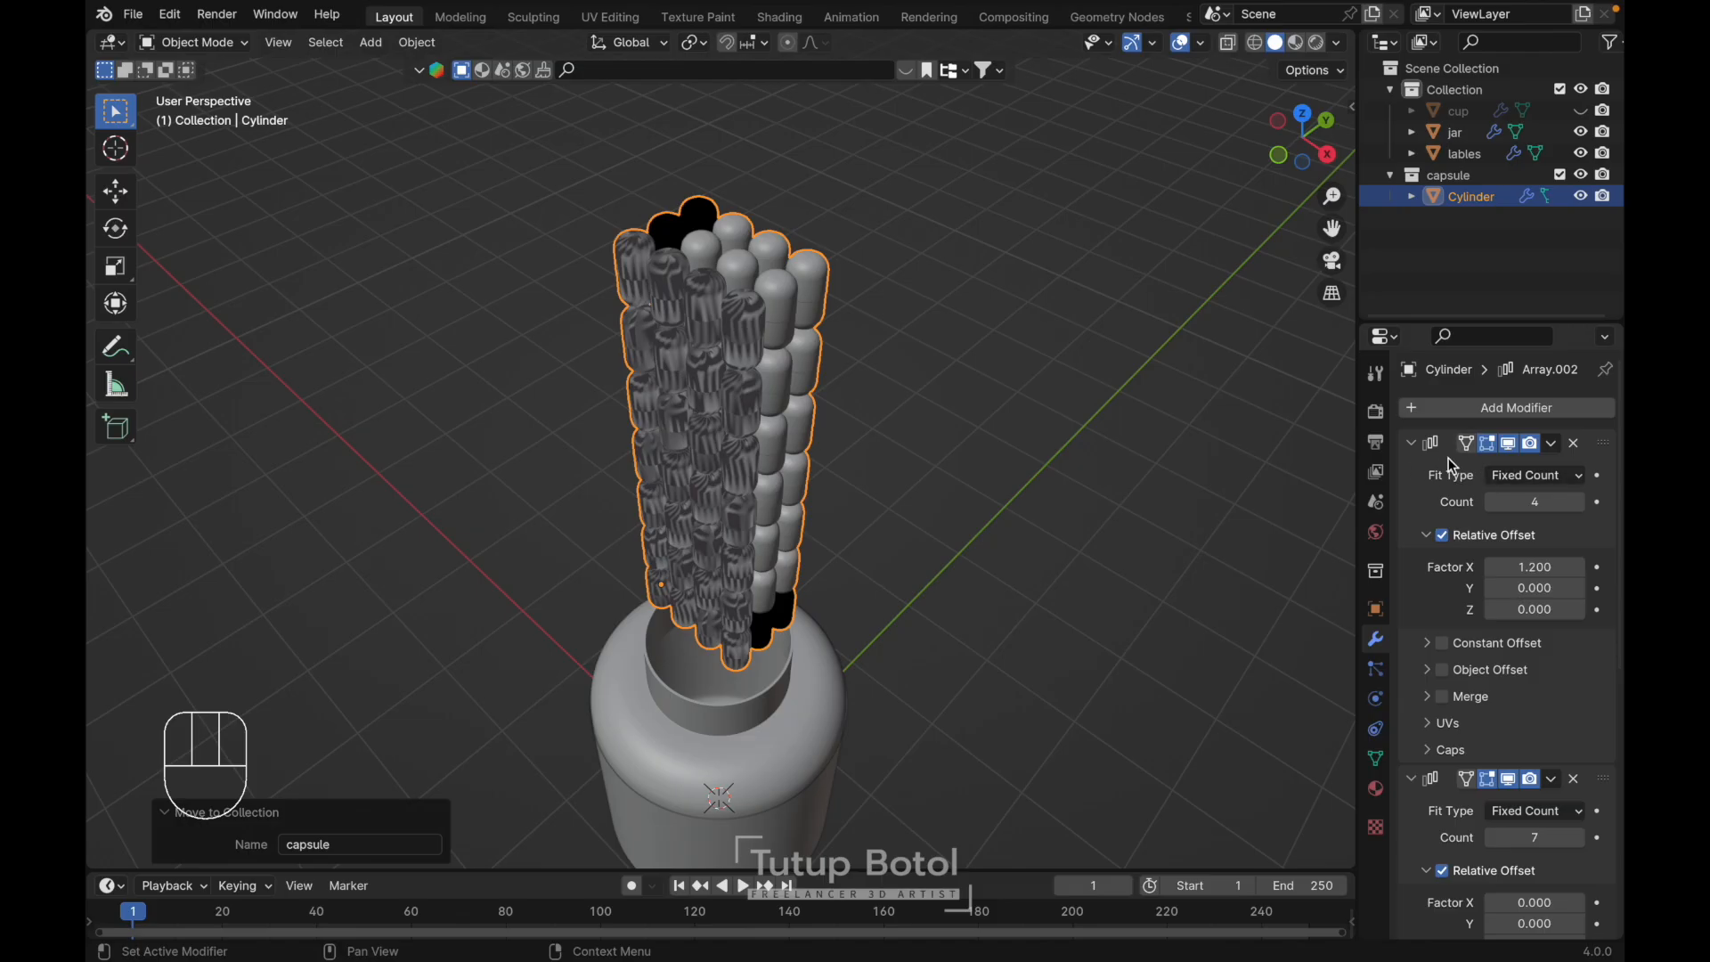
left_click(1551, 443)
left_click(1506, 467)
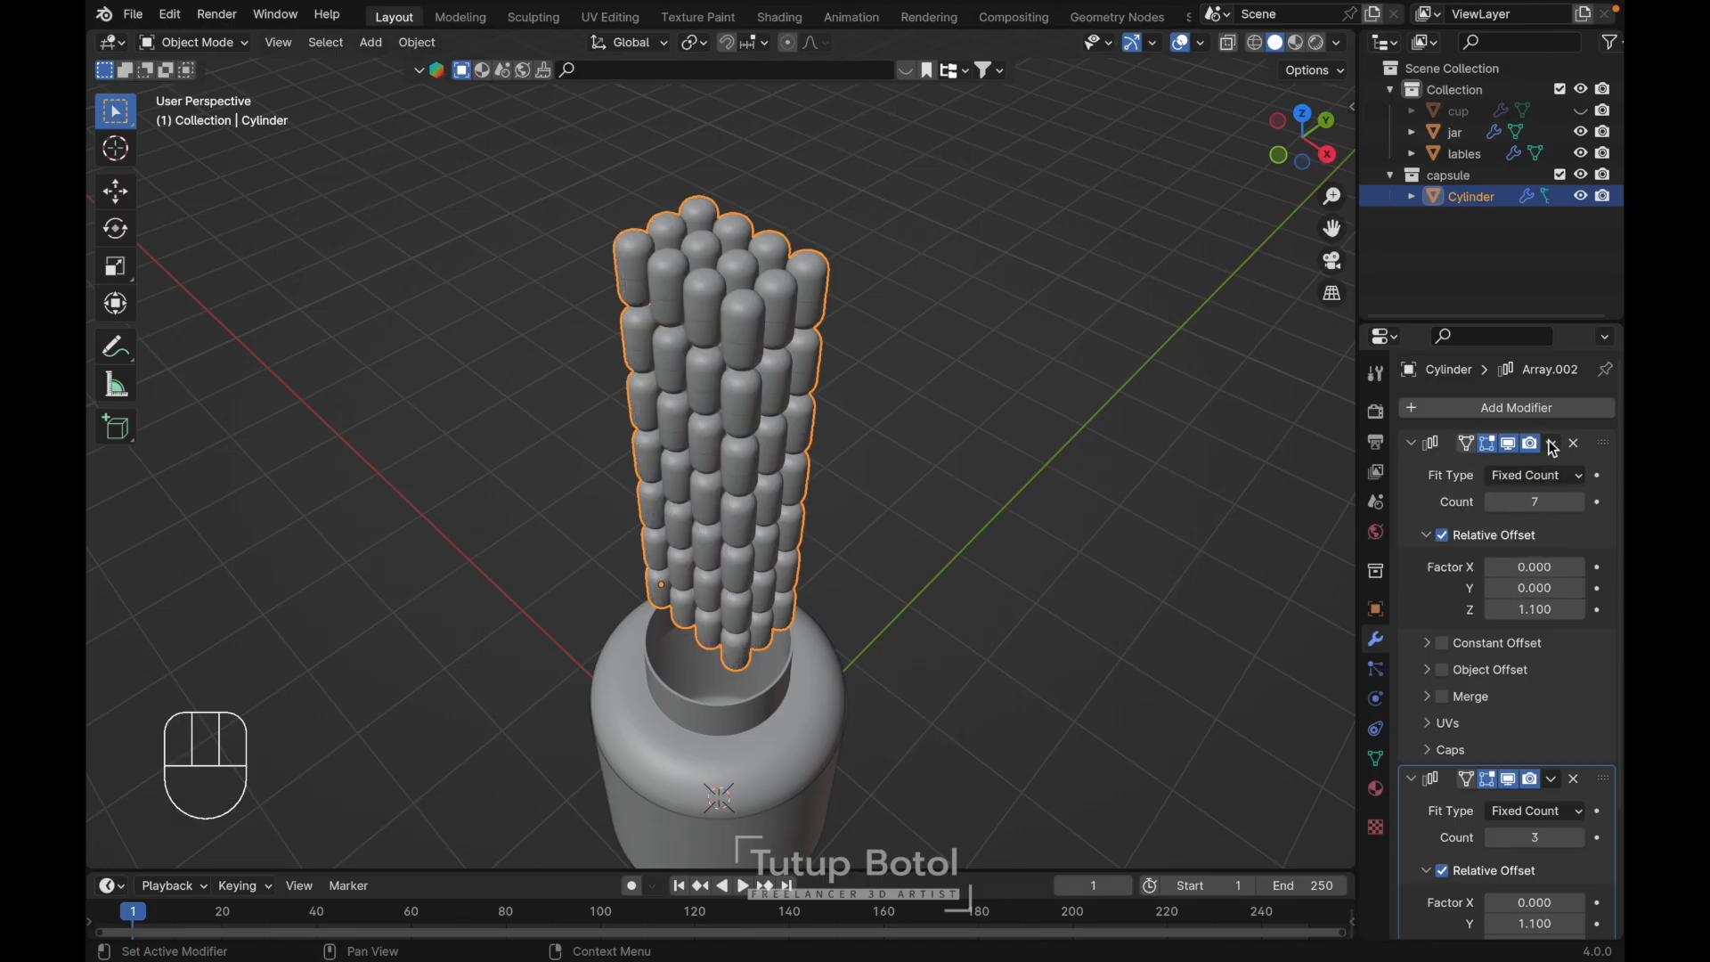
left_click(1552, 443)
left_click(1495, 469)
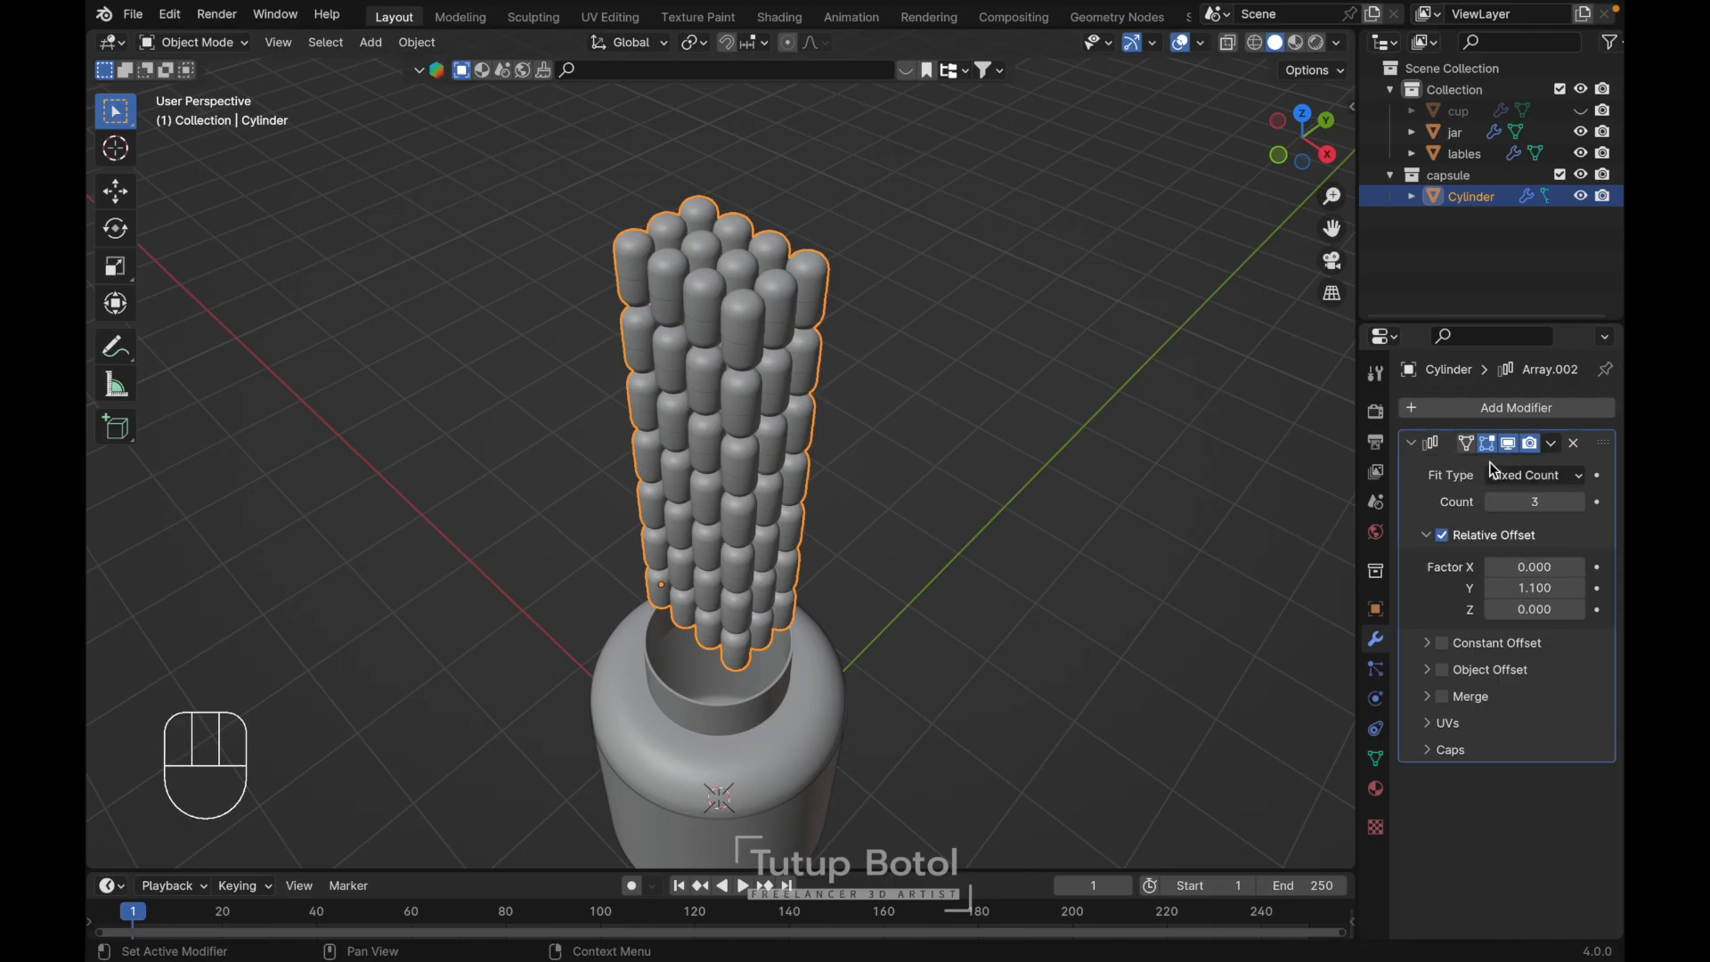
left_click(1554, 444)
left_click(1495, 468)
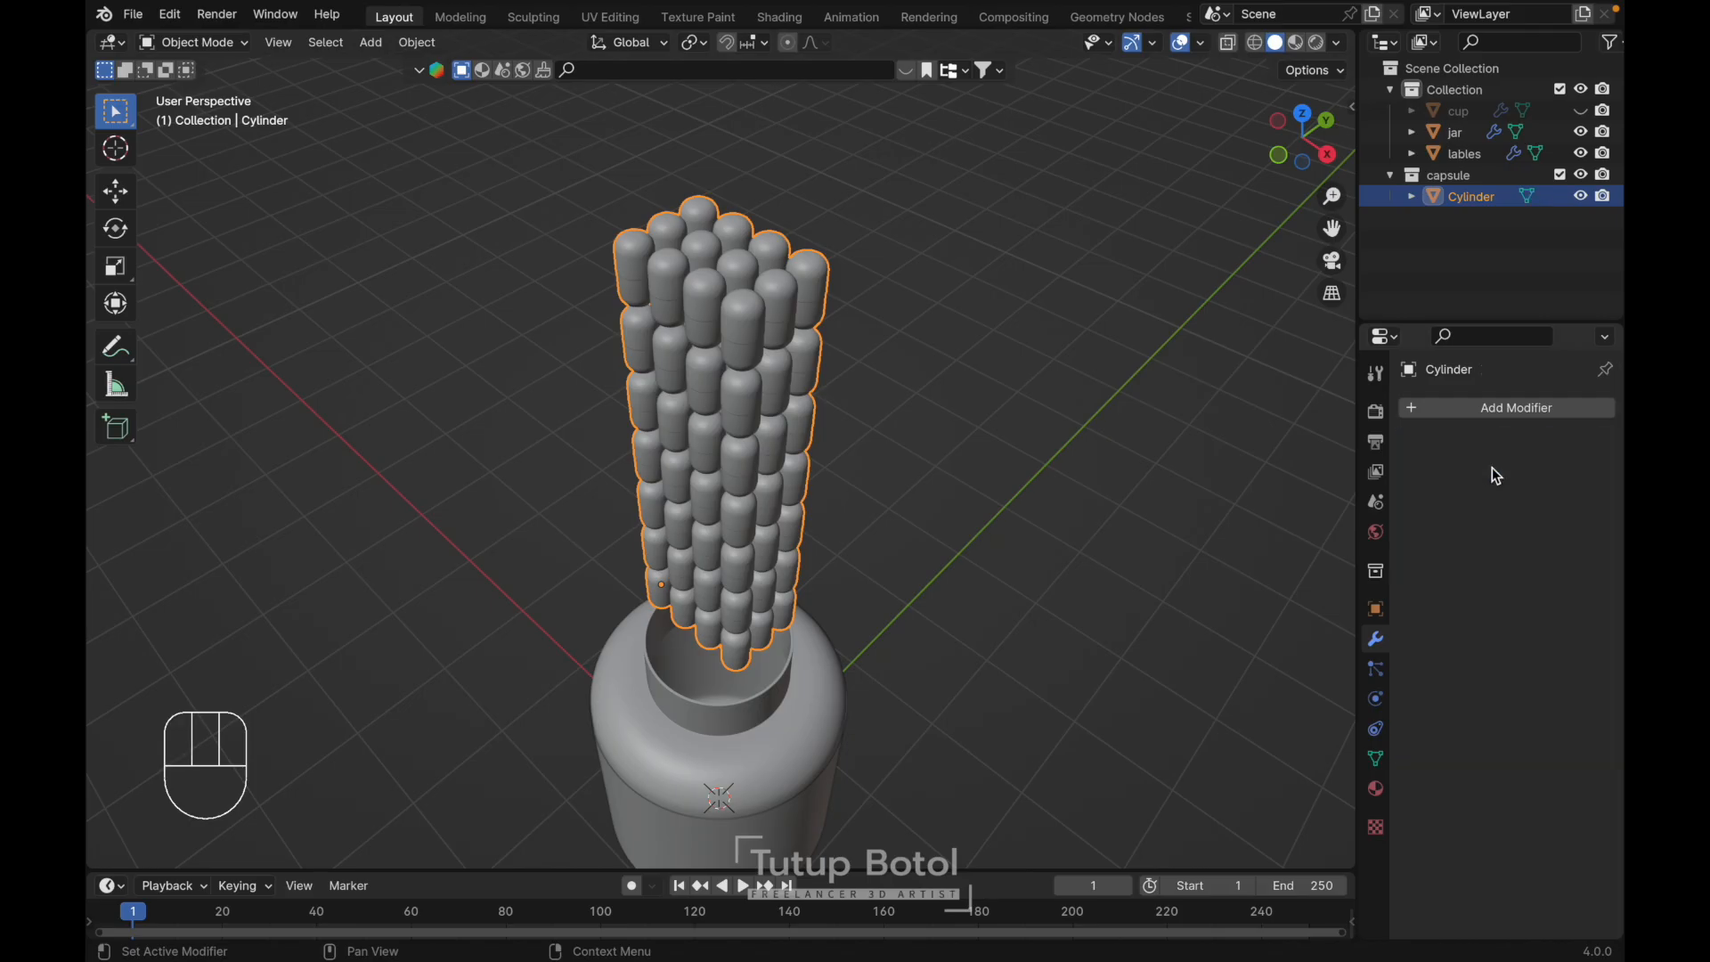
- Separate the whole capsule mesh by loose parts into individual objects and return to Object Mode
key("KP_1")
key("Tab")
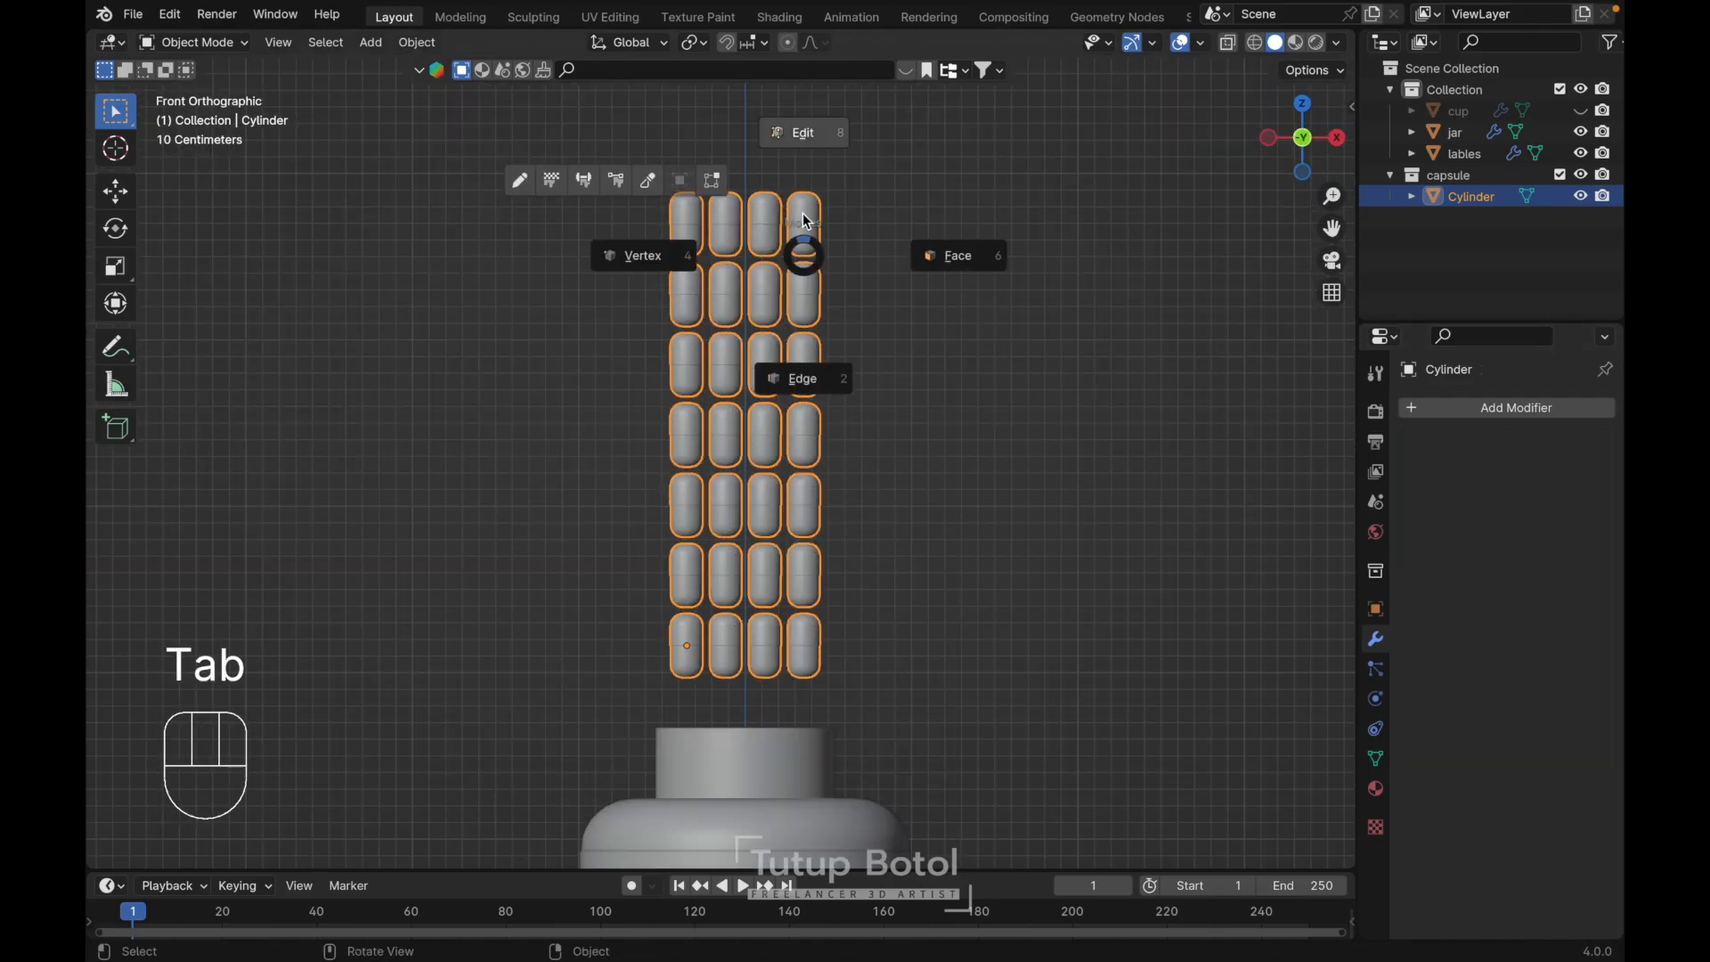
left_click(796, 152)
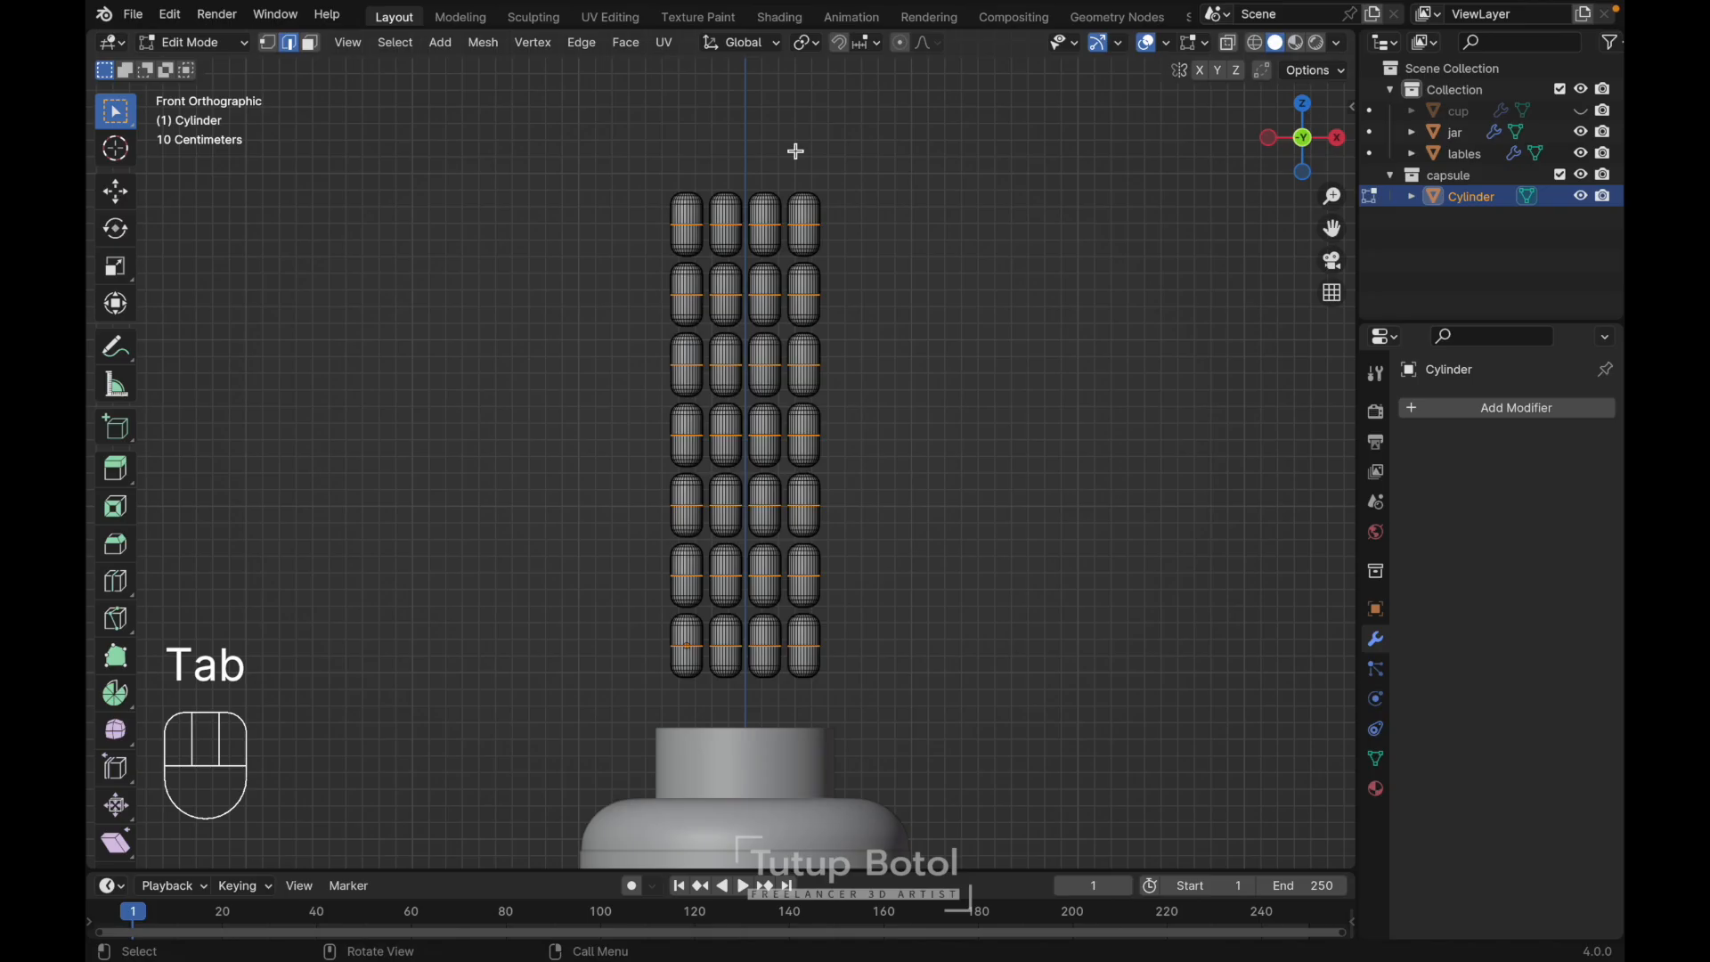
key("a")
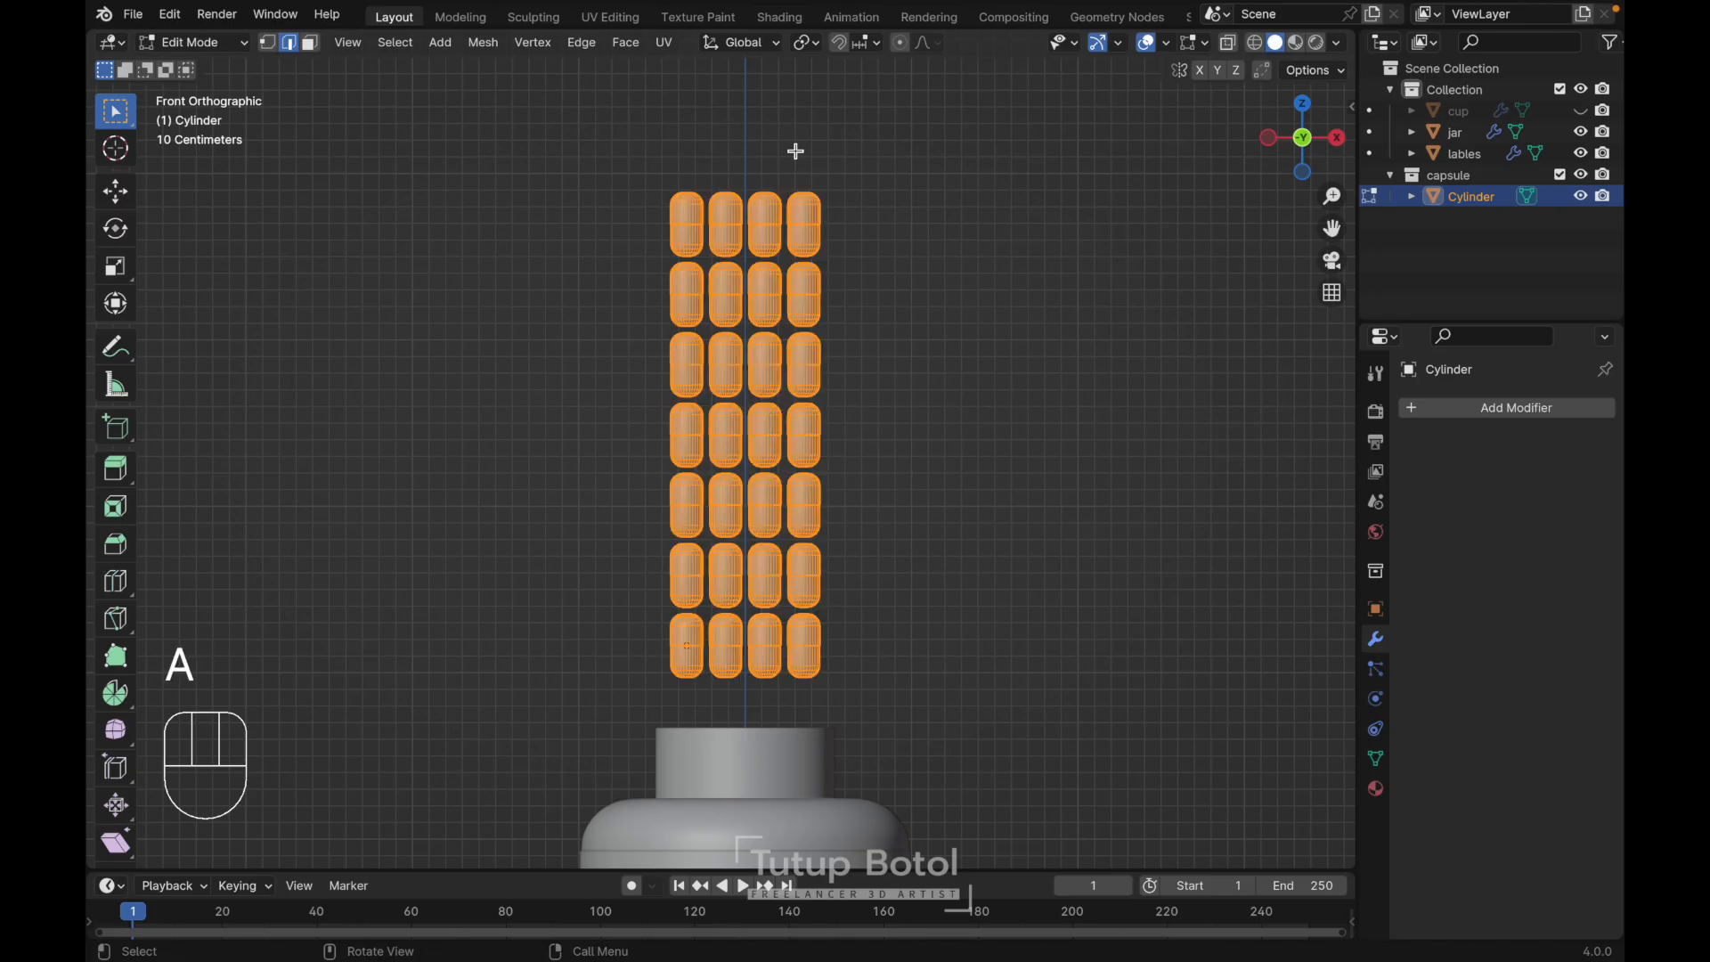
key("p")
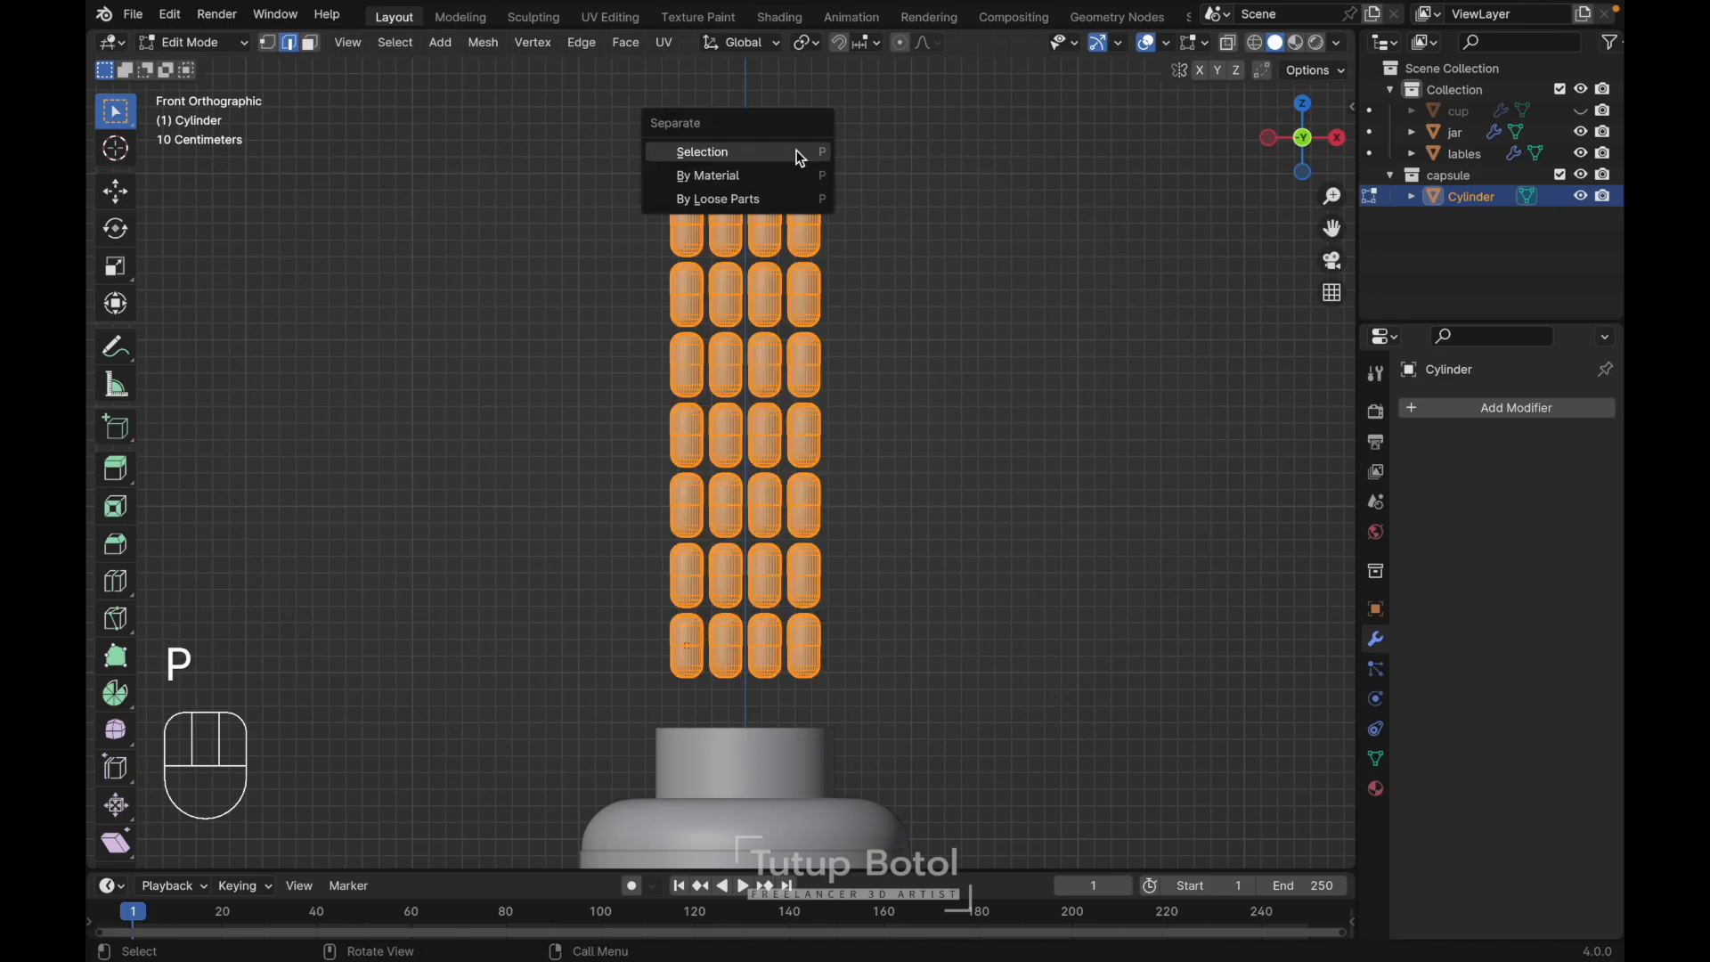
left_click(735, 200)
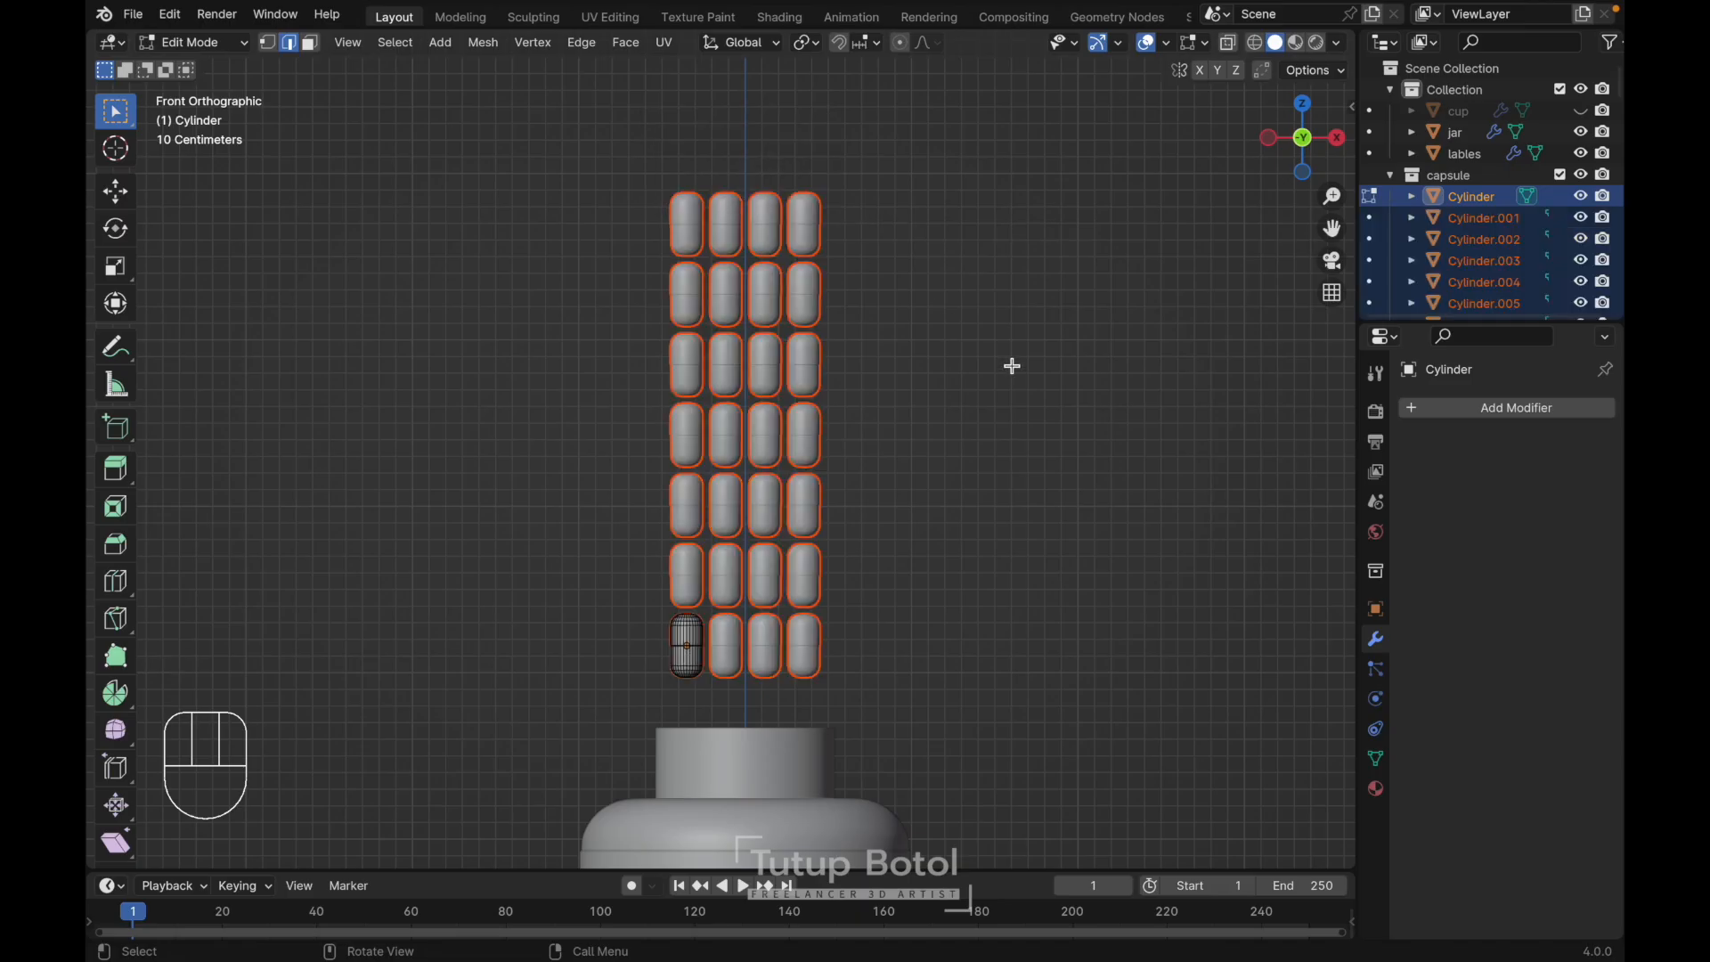
scroll(1012, 366, "left", 10)
key("grave")
key("Tab")
left_click(905, 329)
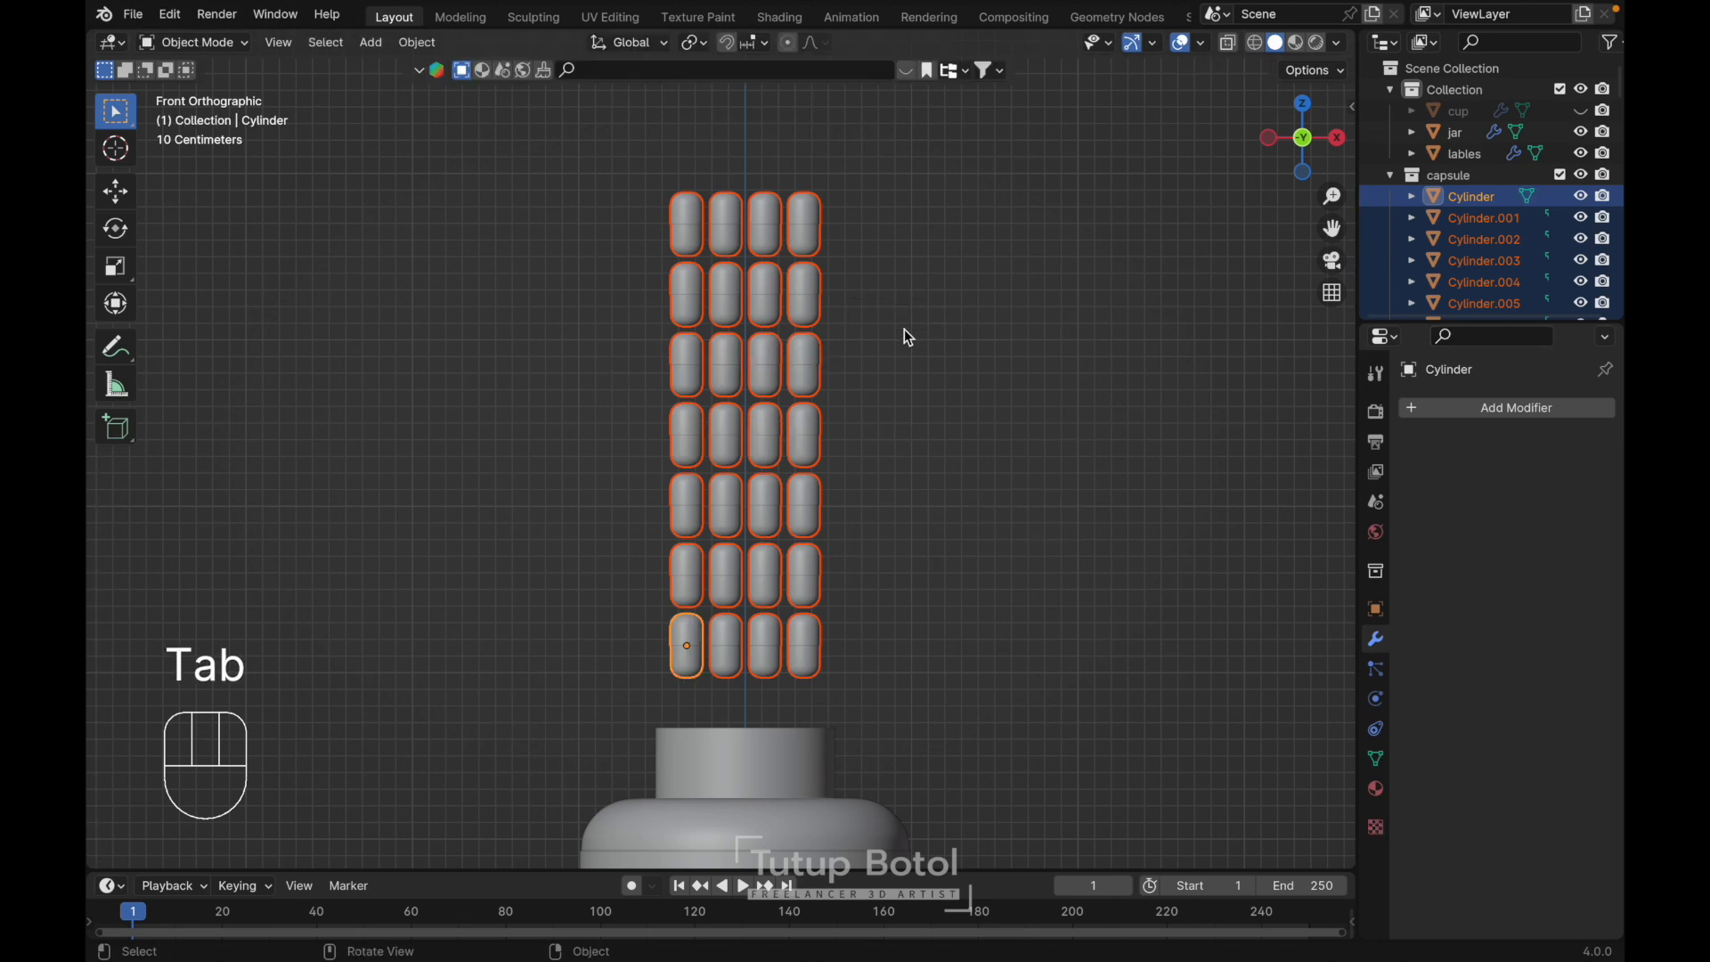
- Set each separated capsule's origin to its own geometry
right_click(793, 347)
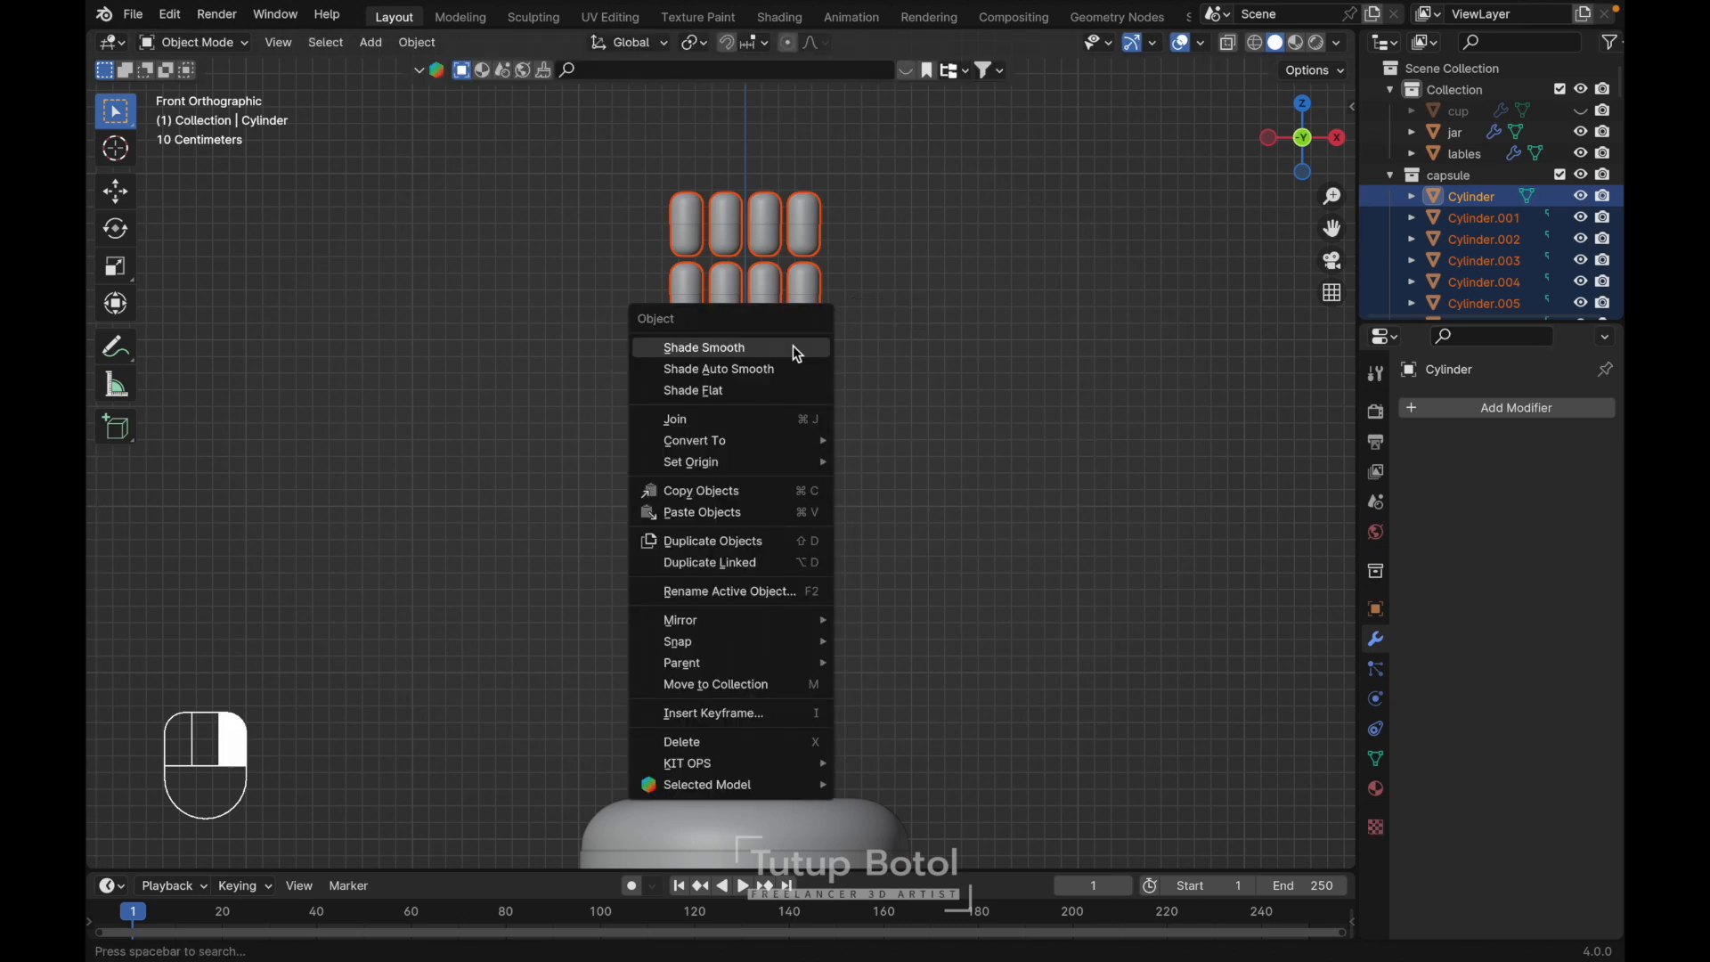
mouse_move(709, 468)
left_click(919, 483)
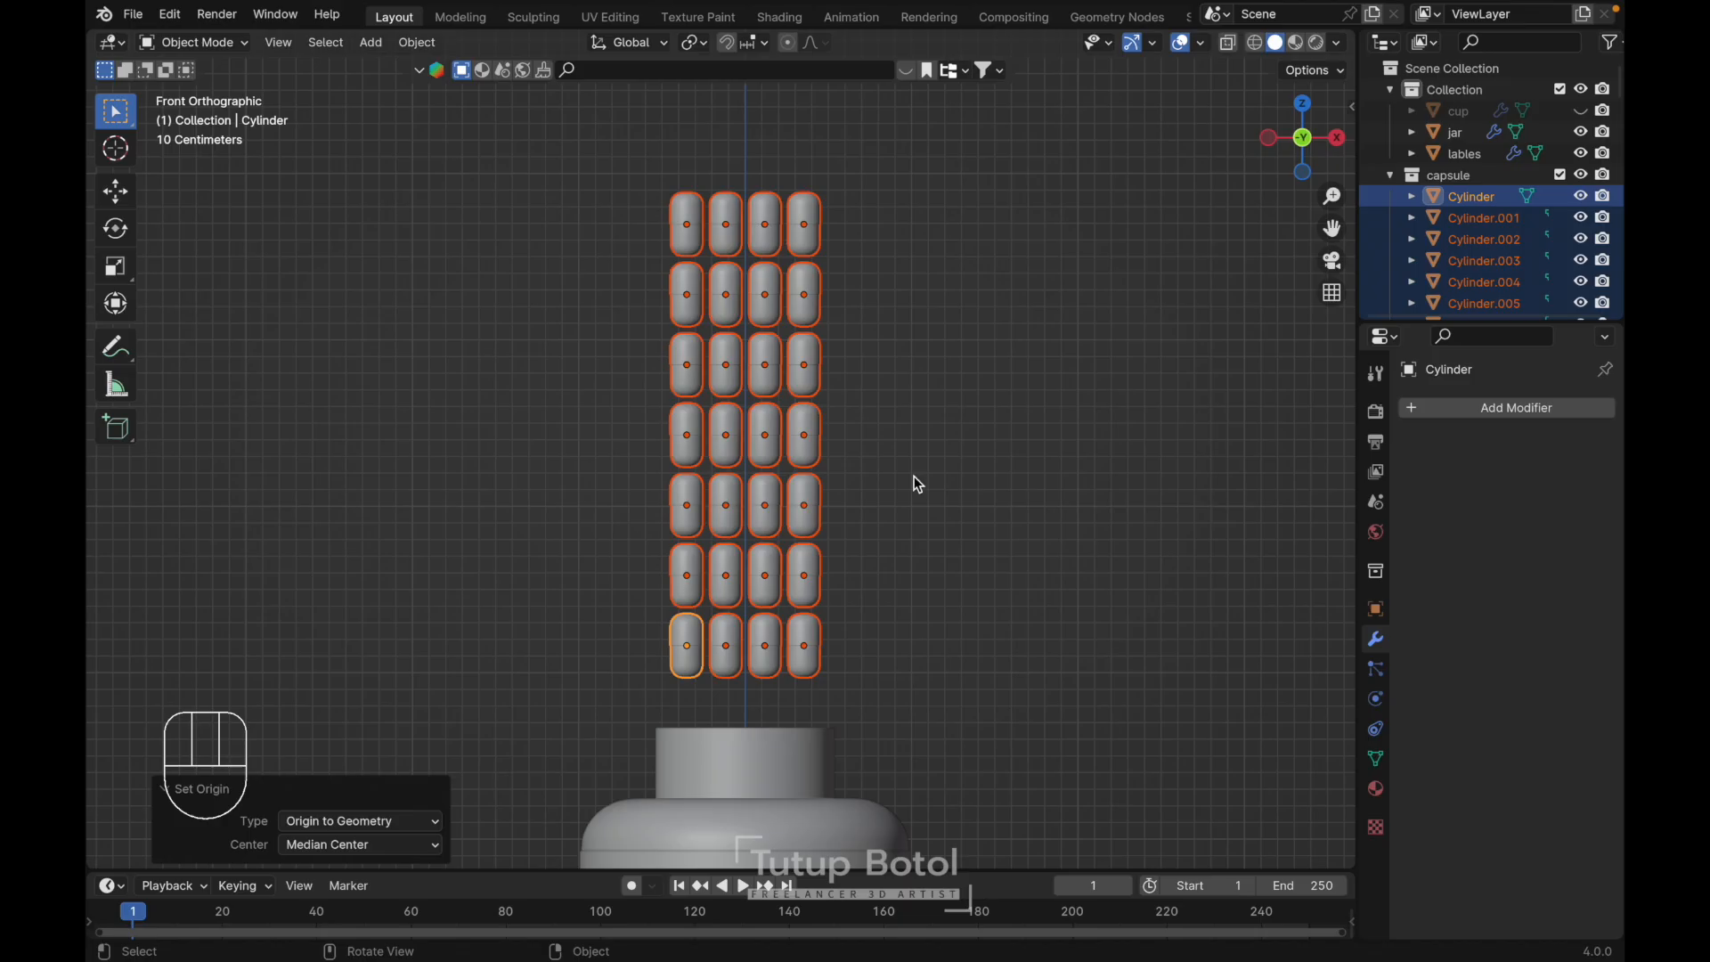
scroll(914, 476, "up", 10)
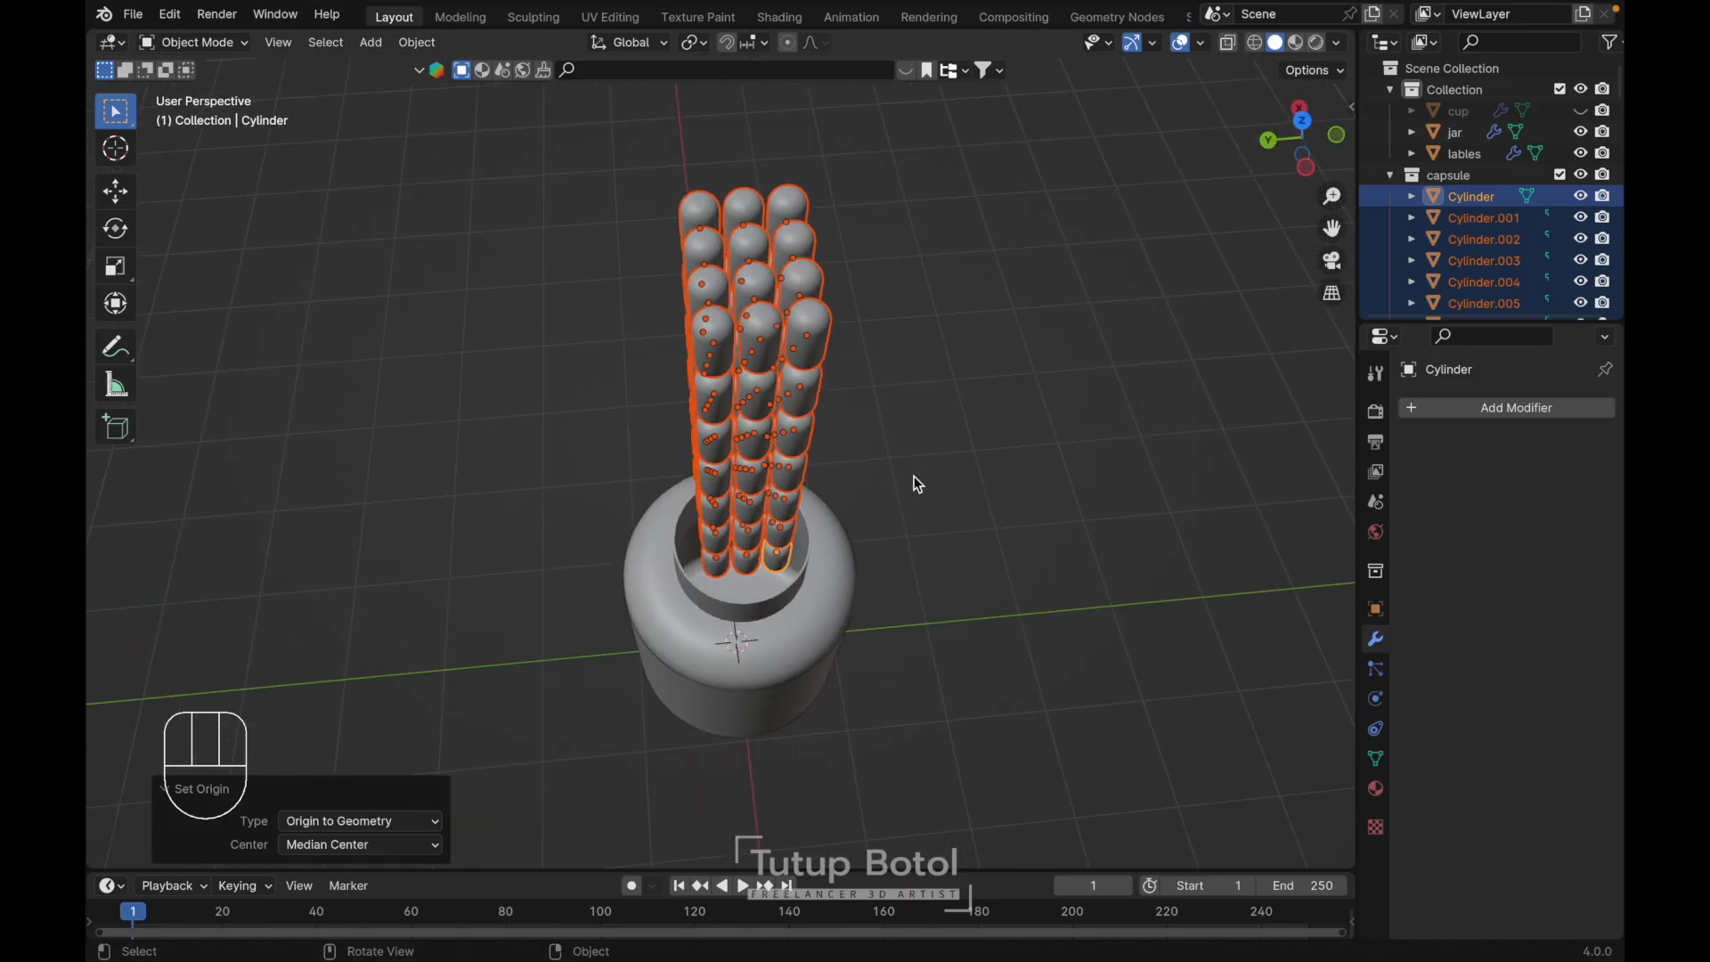
- Raise all the capsules about 2.07 m along Z, higher above the bottle's neck
key("KP_1")
scroll(906, 405, "down", 3)
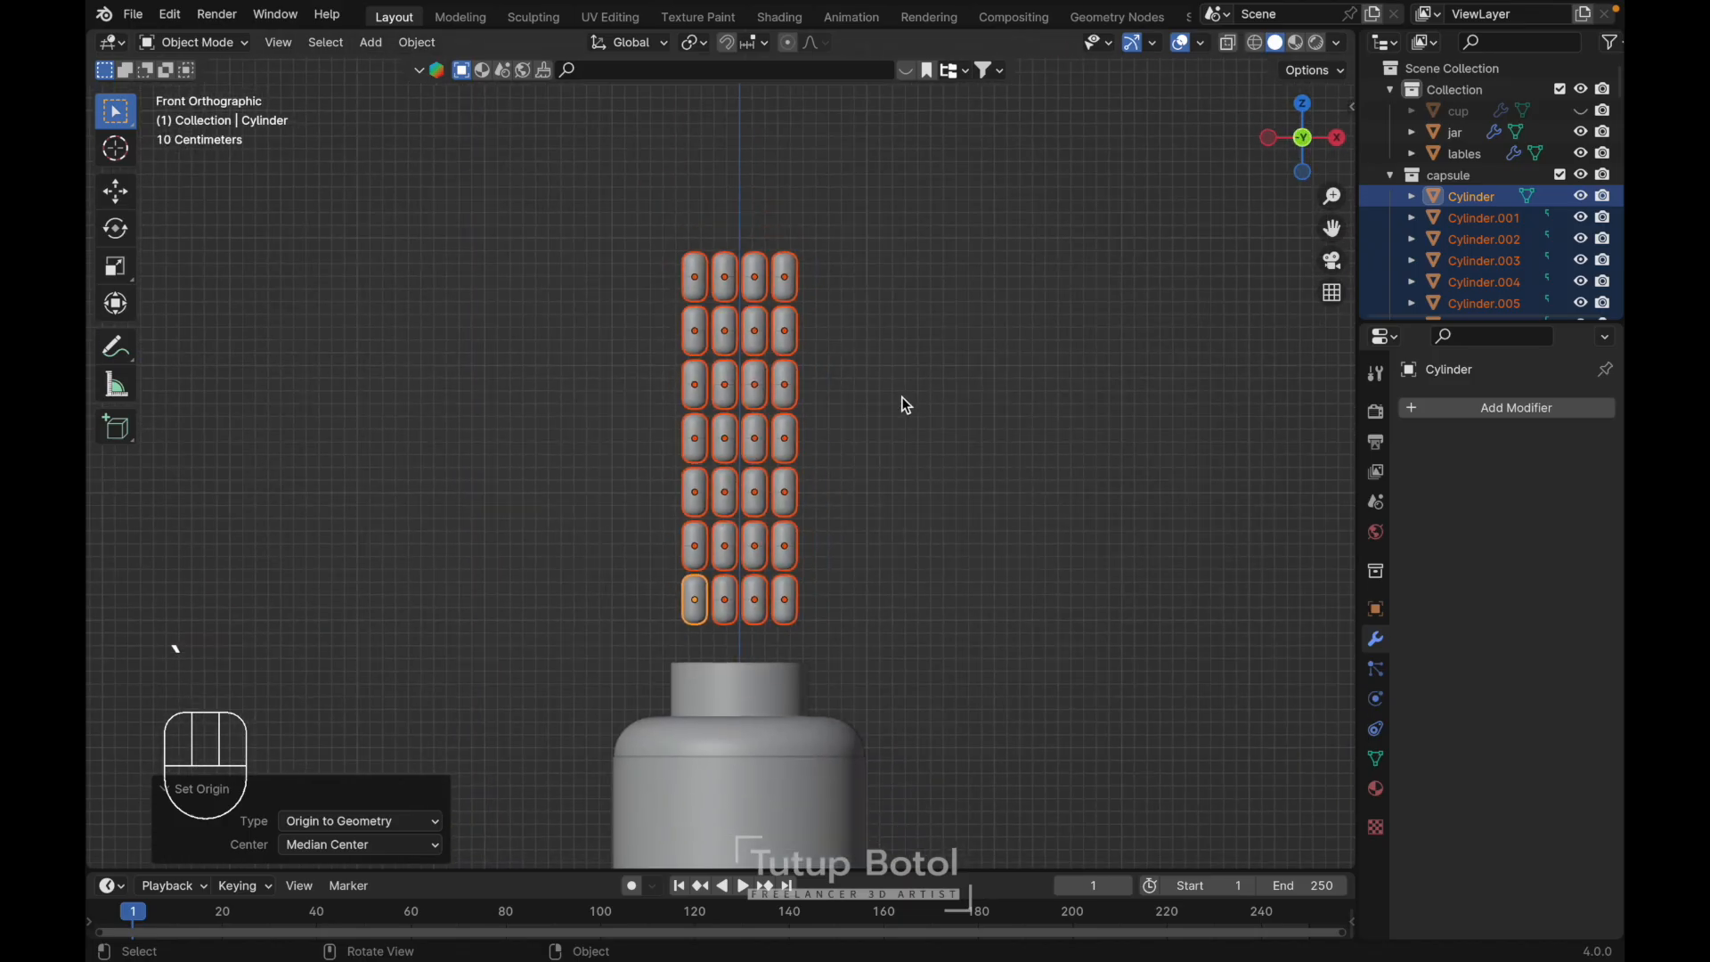
key("g")
key("z")
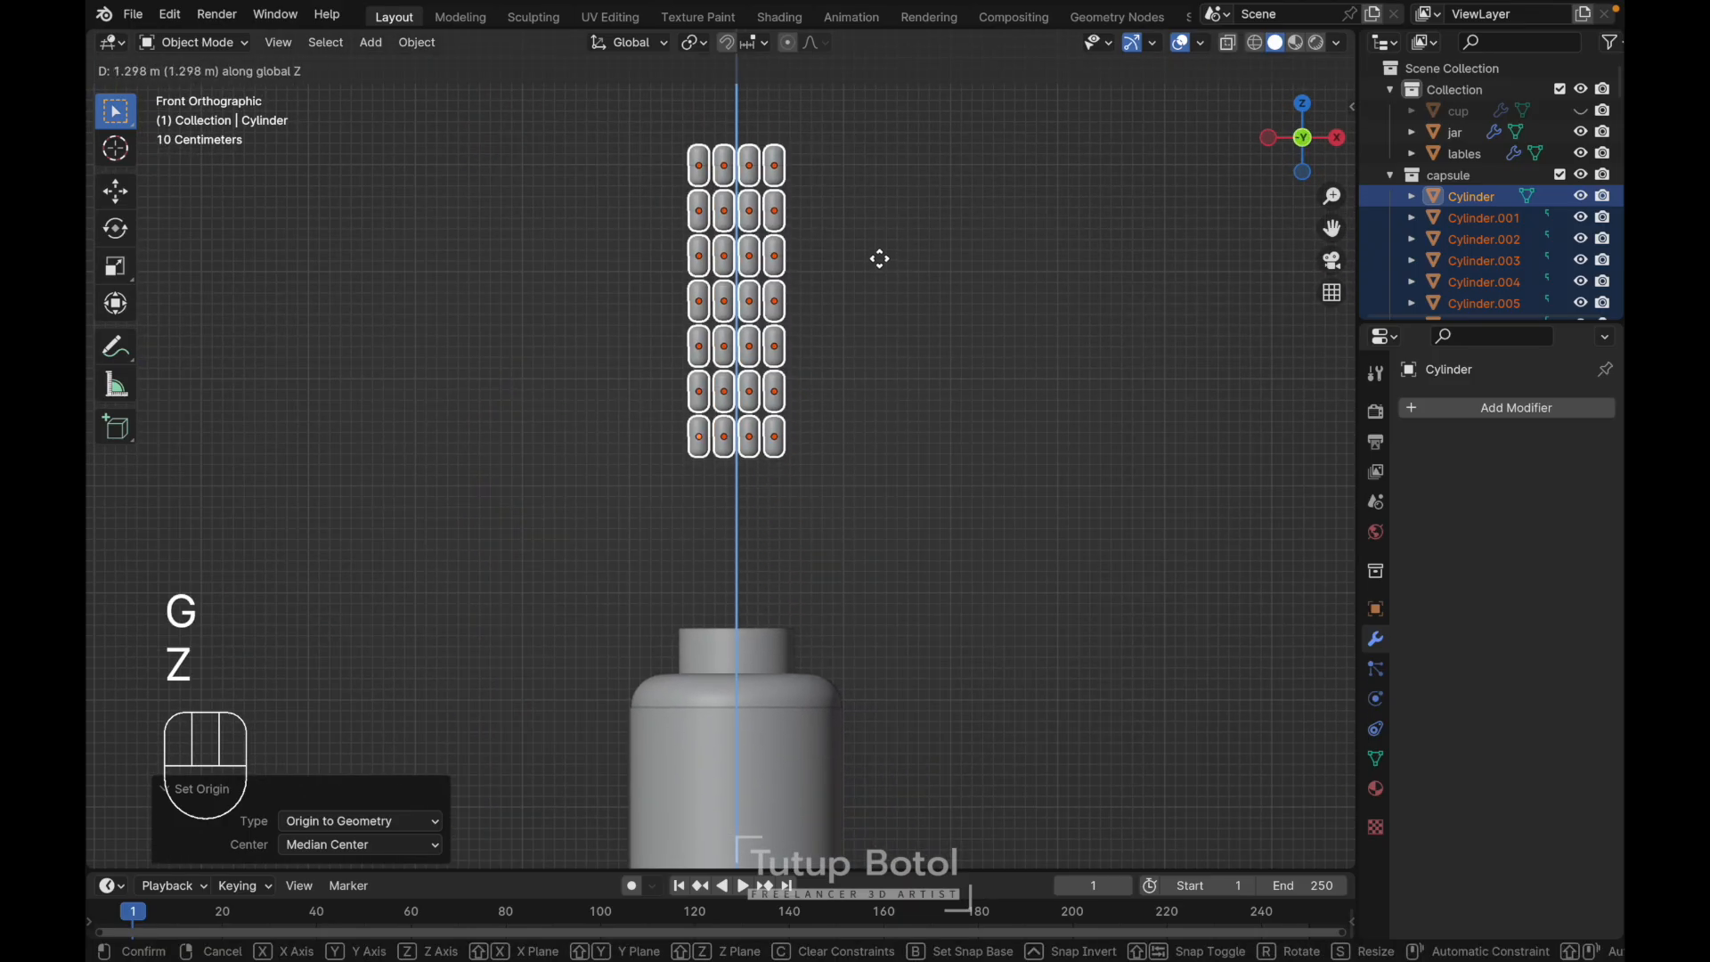
left_click(869, 174)
scroll(869, 175, "down", 3)
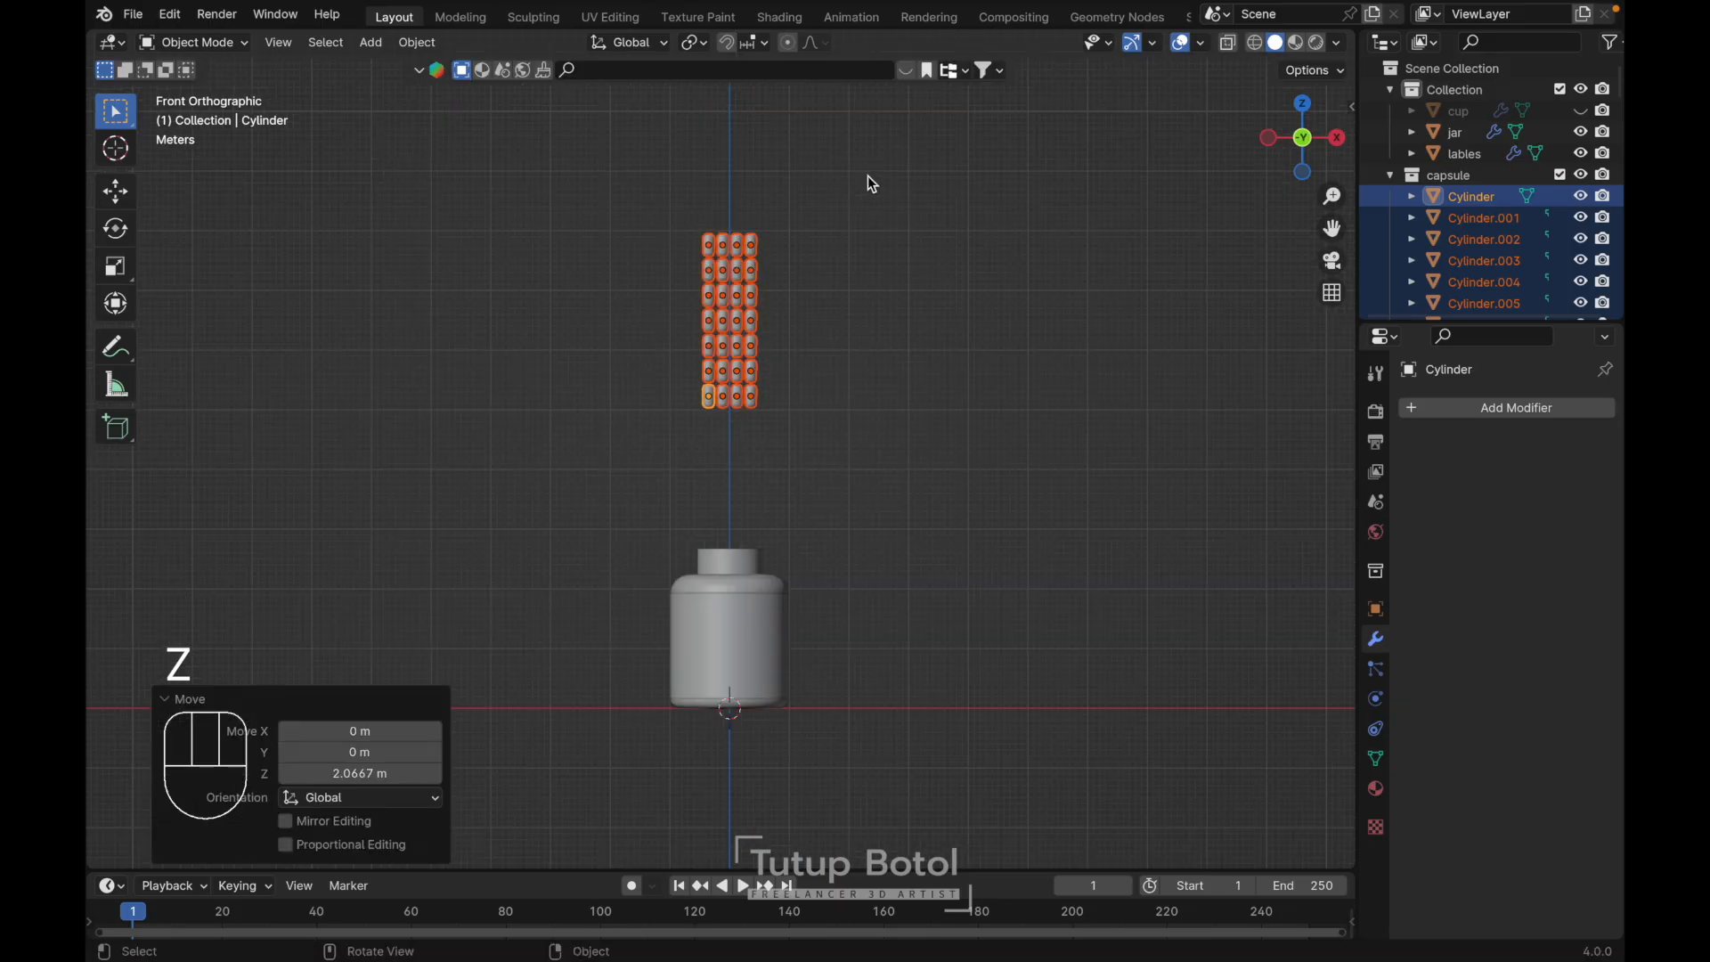
scroll(1055, 371, "up", 3)
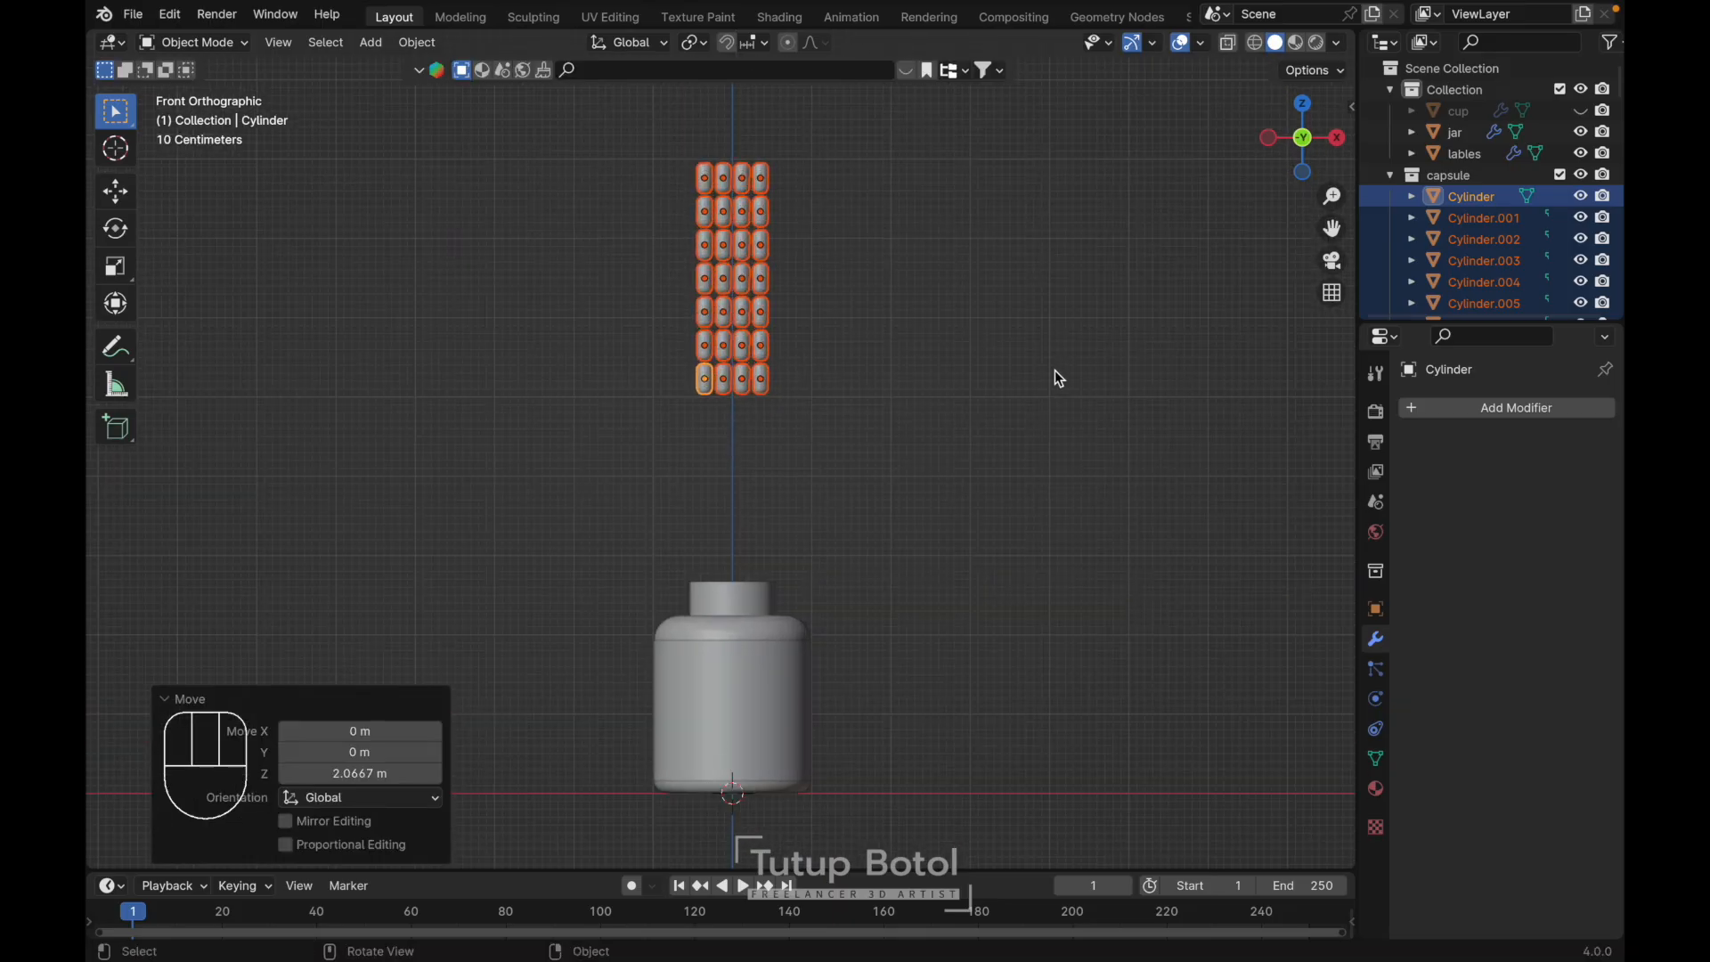
middle_click_drag(1054, 370, 1055, 371)
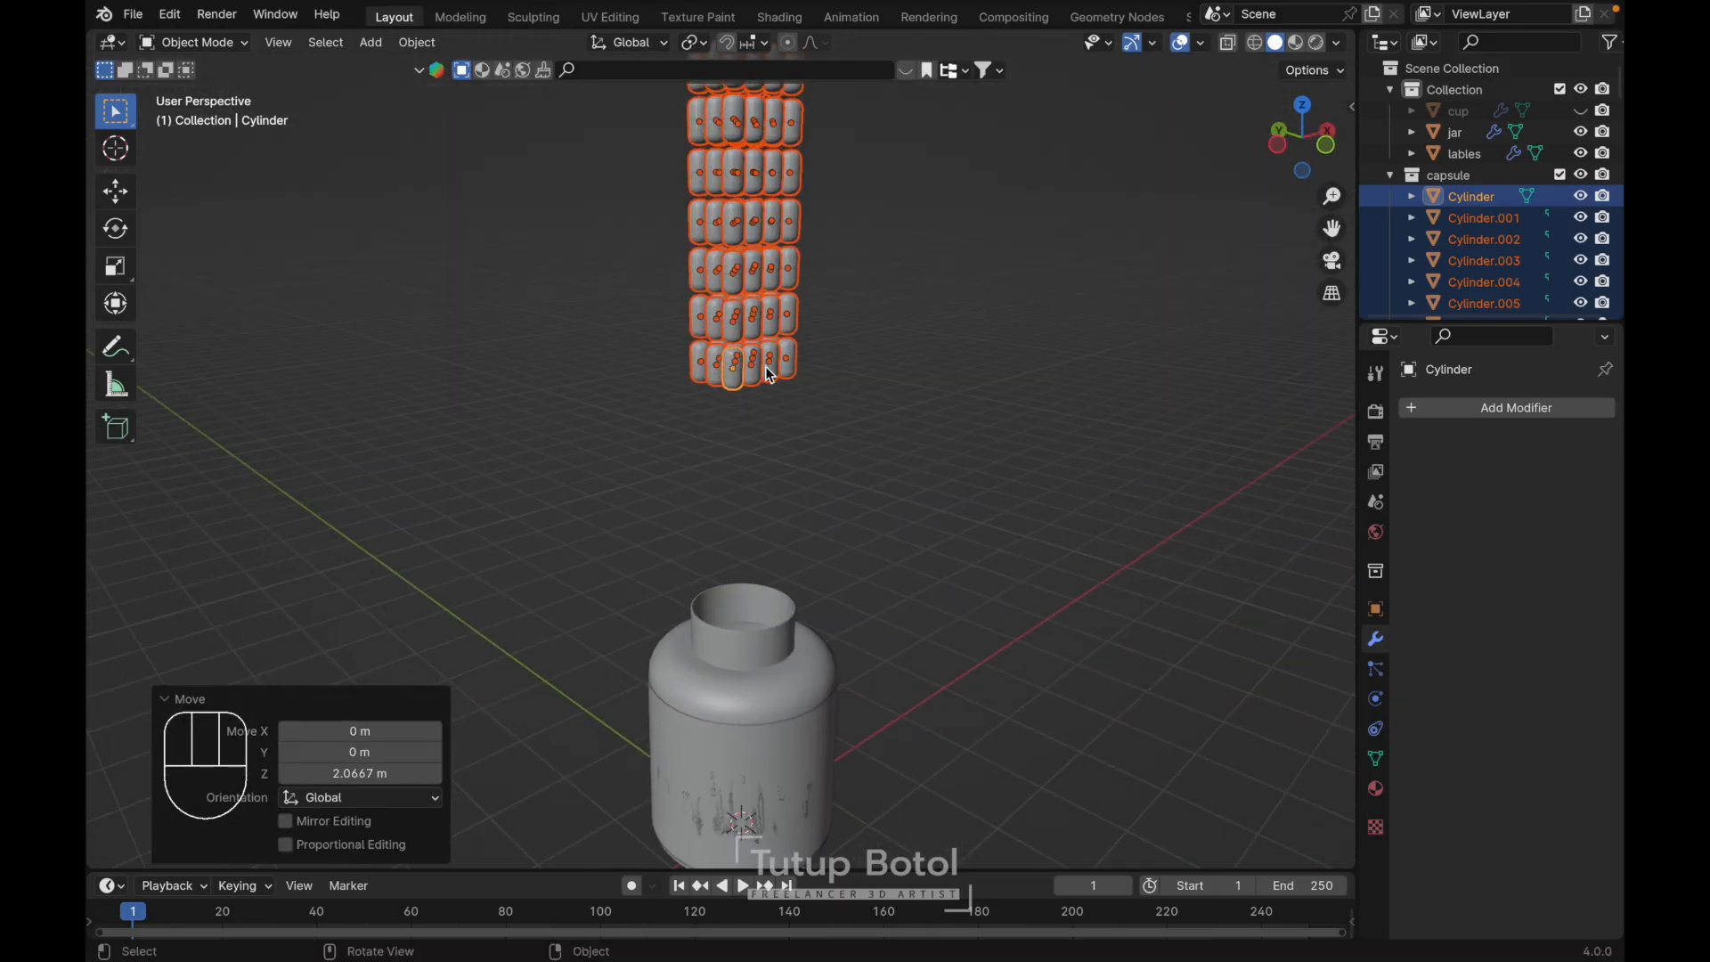
- Add an Active rigid body to the front corner capsule of the lowest row and set its collision shape to Capsule
left_click(736, 380)
key("g")
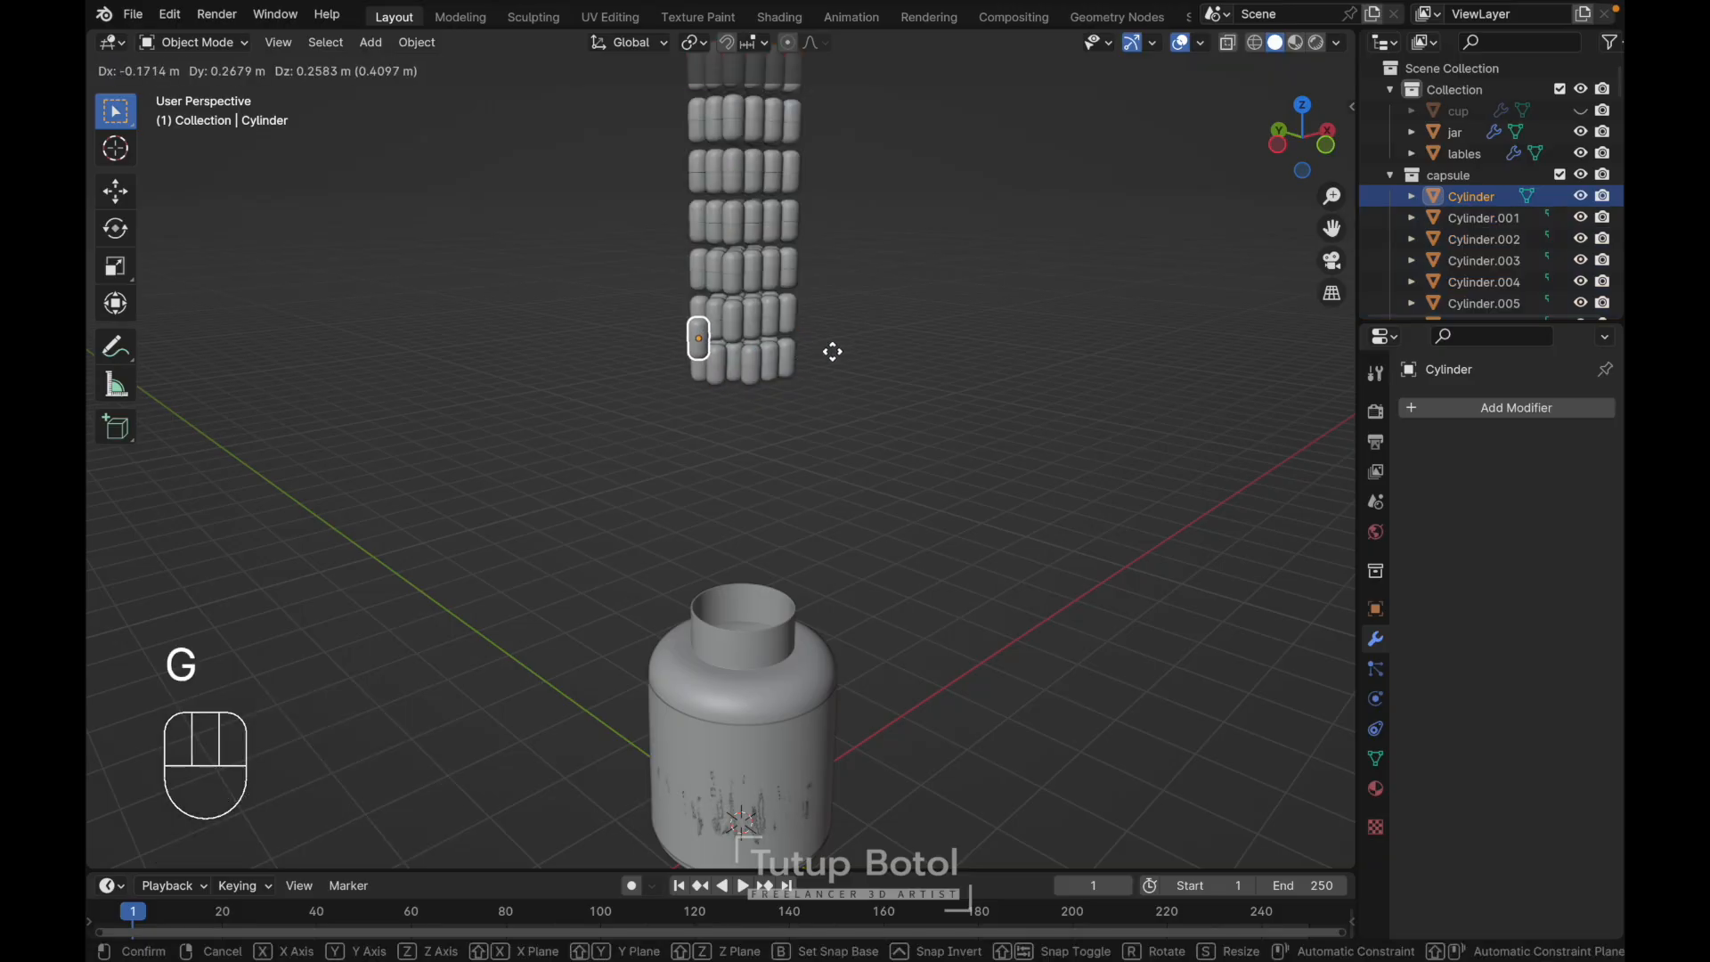
key("Escape")
key("grave")
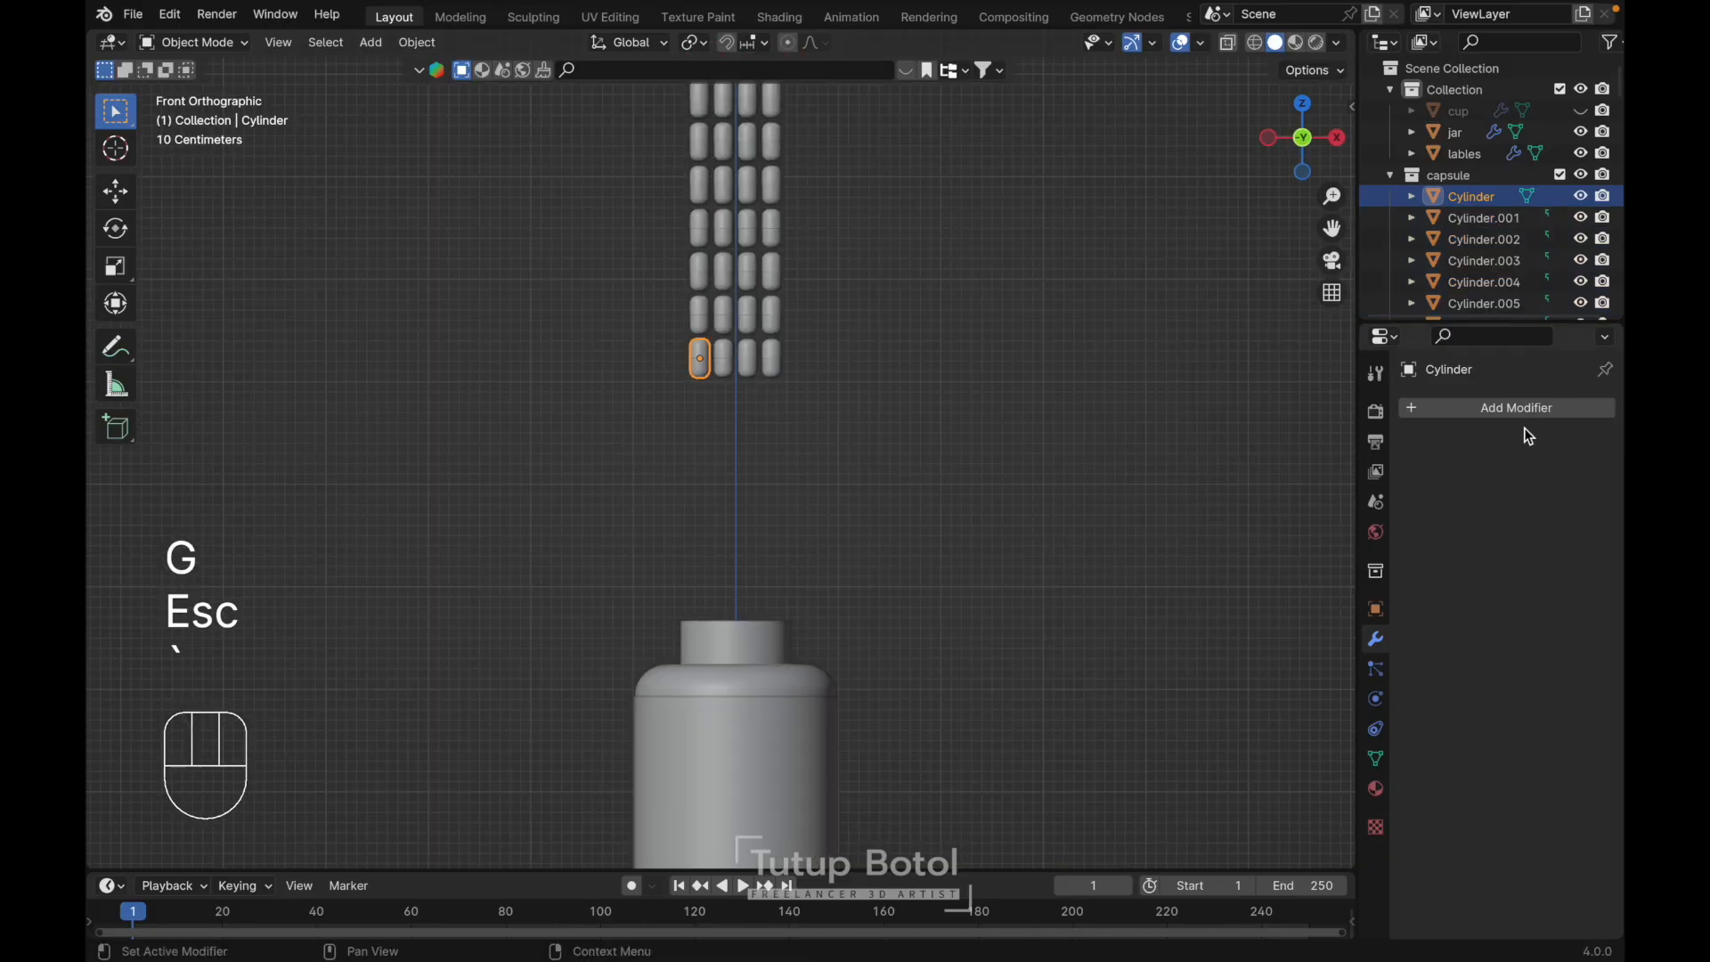
left_click(1375, 698)
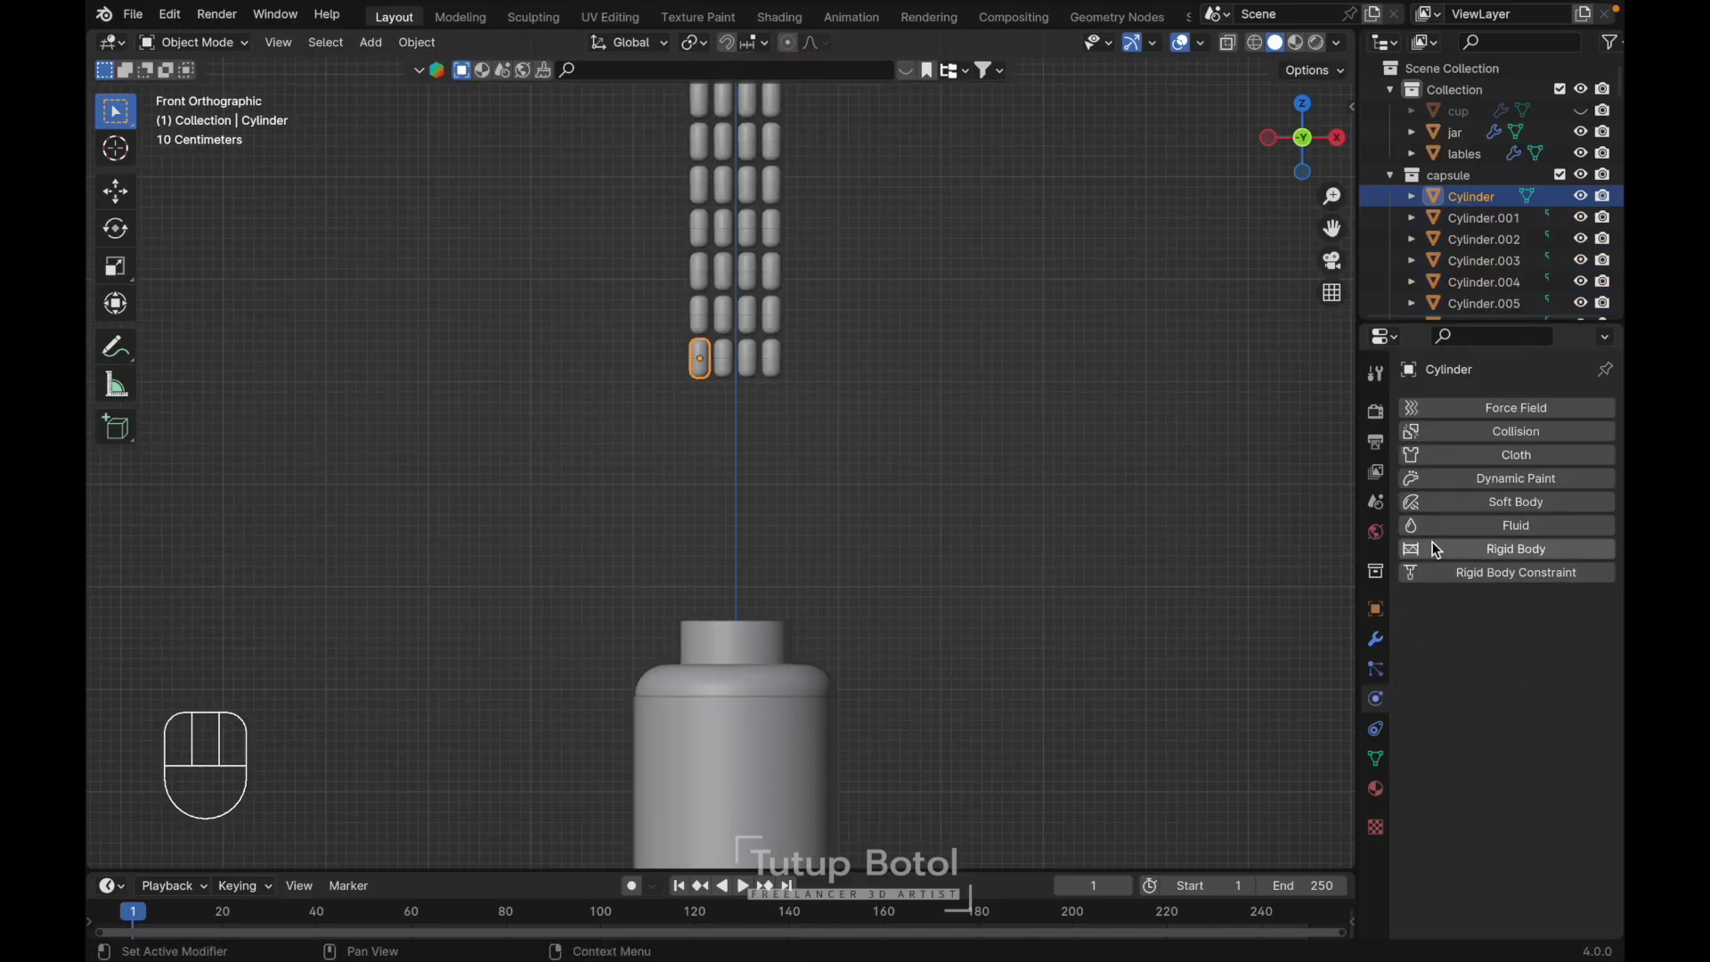
left_click(1506, 549)
left_click(1538, 820)
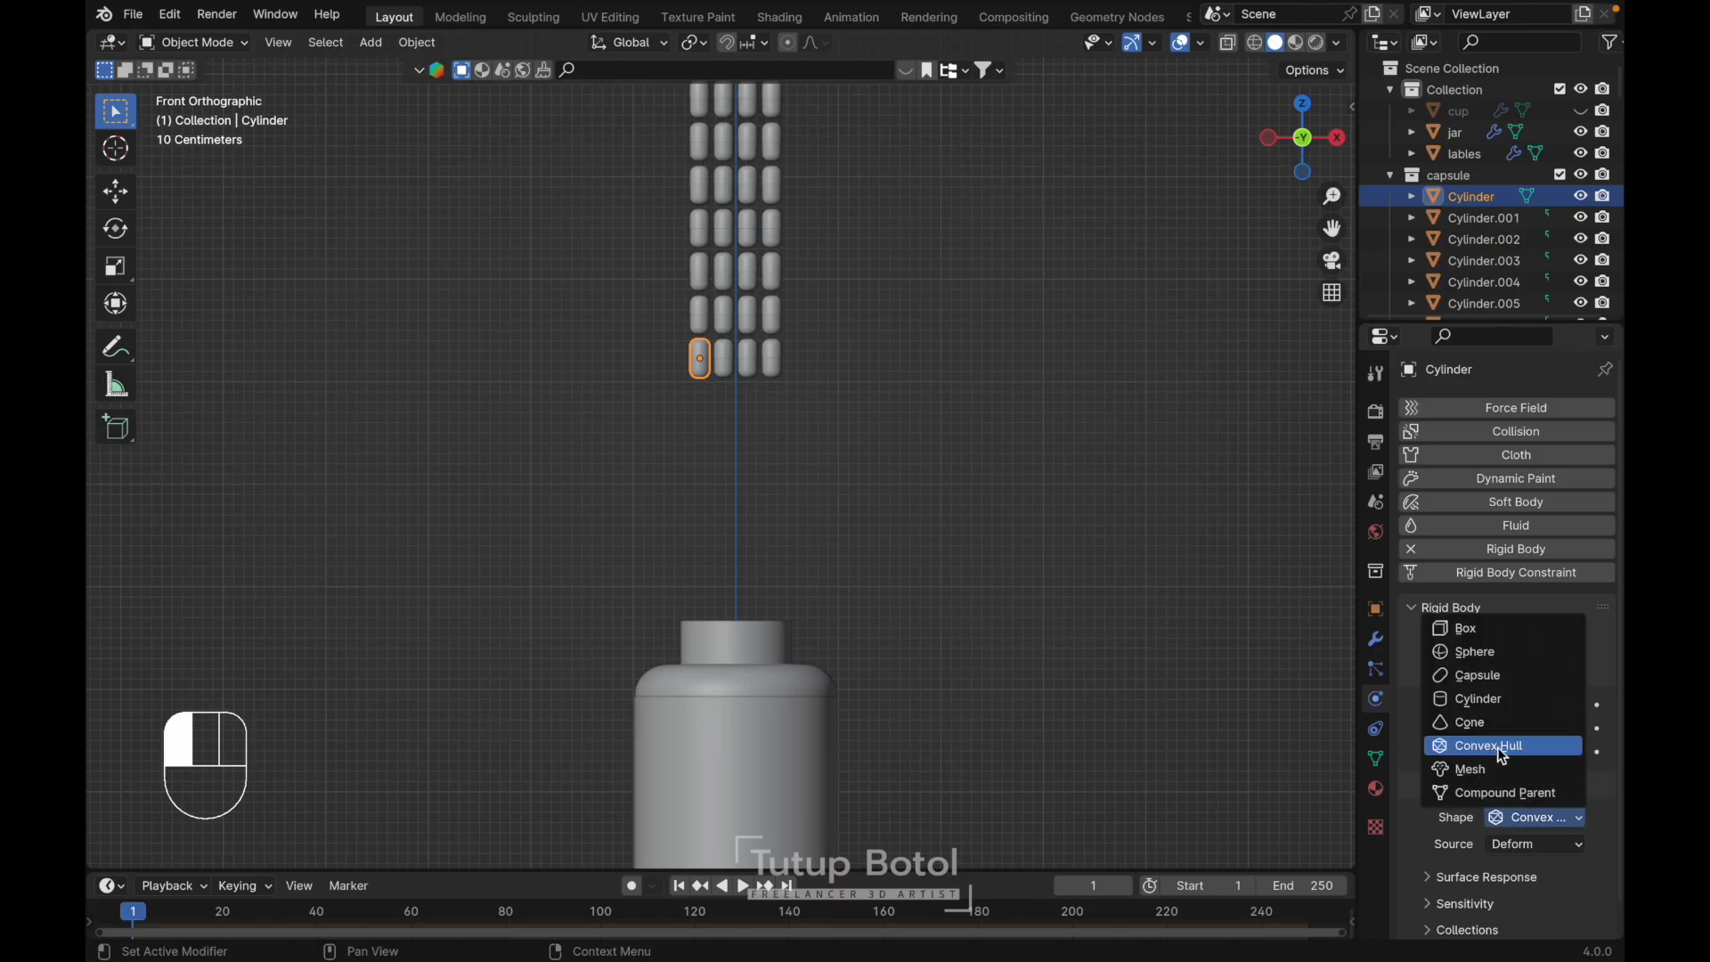
left_click(1472, 682)
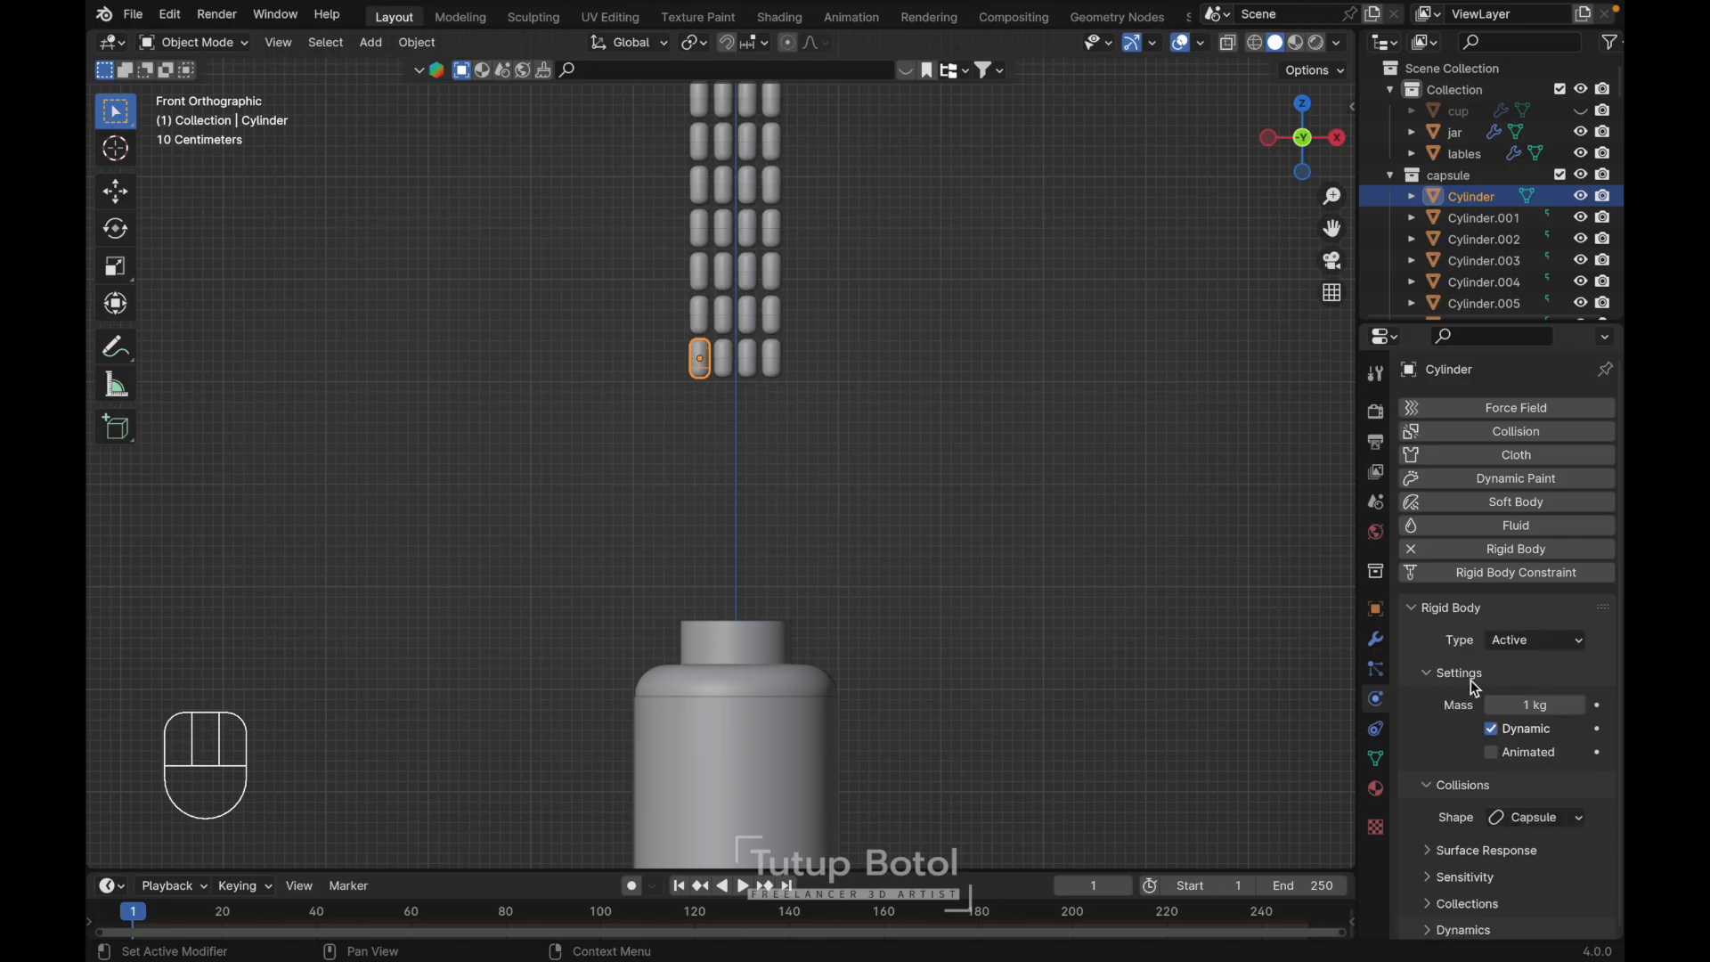
- Turn on X-ray and select every capsule in the grid, keeping the rigid-body capsule as the active object
scroll(1474, 687, "down", 1)
middle_click_drag(764, 99, 783, 222, "shift")
scroll(1515, 267, "down", 6)
scroll(704, 246, "down", 1)
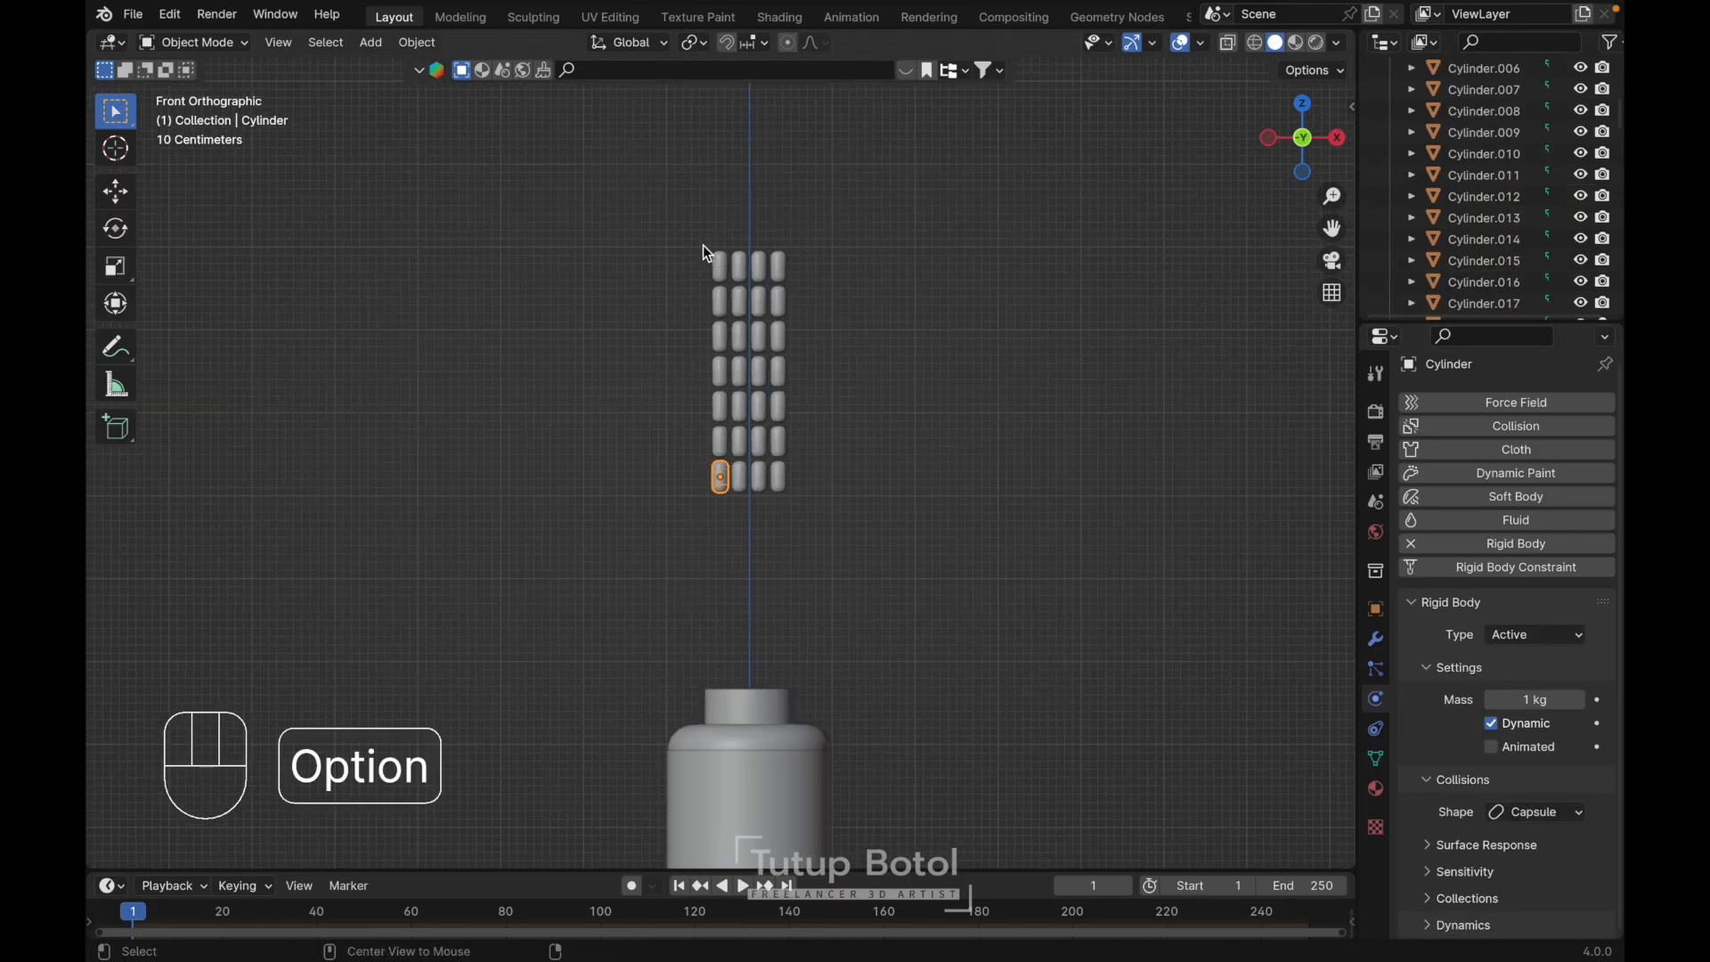
key("alt+z")
left_click_drag(606, 200, 912, 539)
middle_click_drag(912, 538, 687, 508)
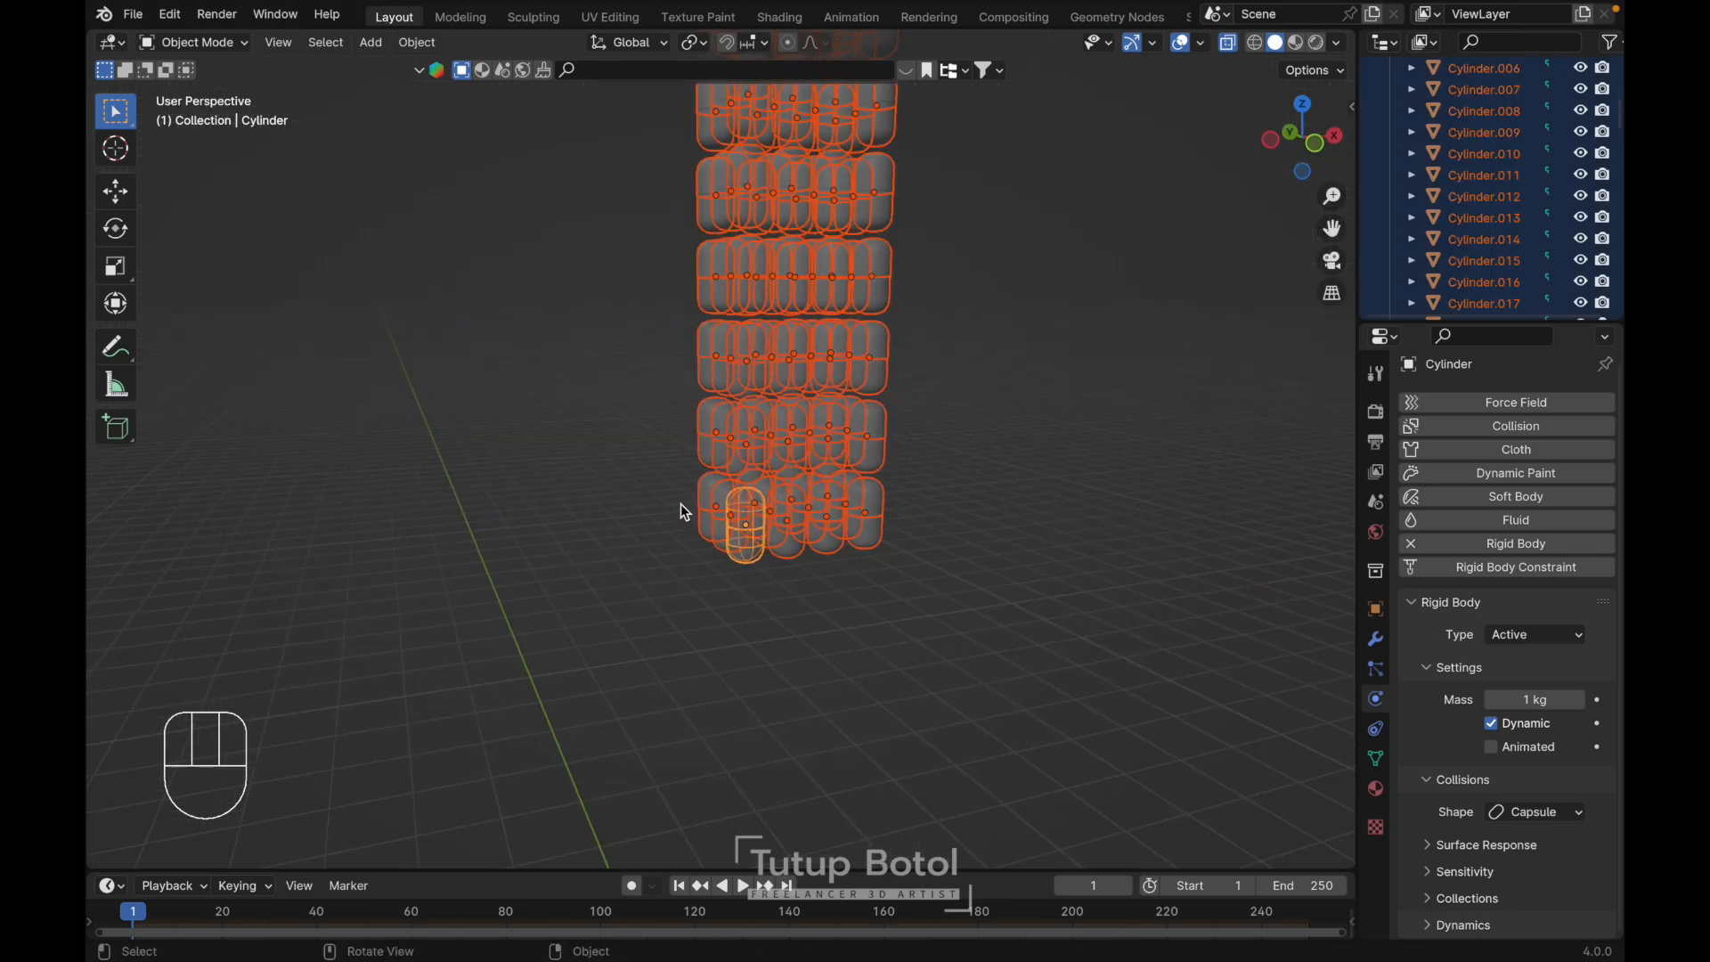
scroll(773, 562, "up", 5)
scroll(773, 563, "right", 5)
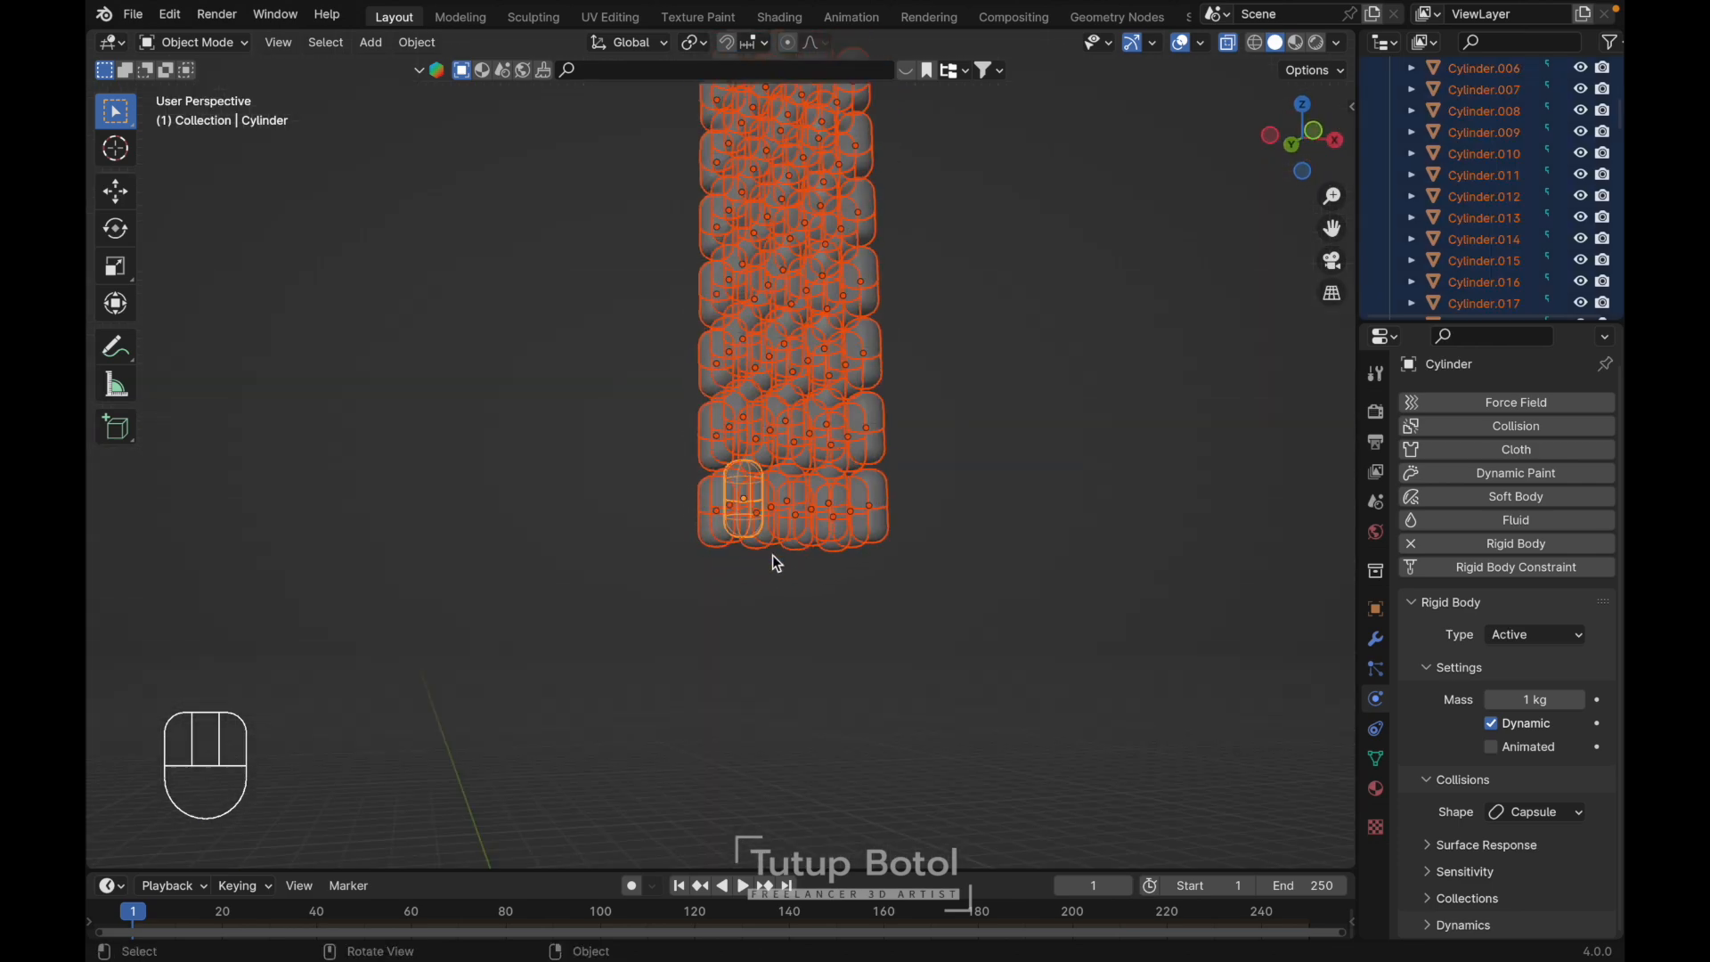
- Copy the rigid-body settings from the active capsule to all the selected capsules
scroll(774, 563, "down", 5)
key("grave")
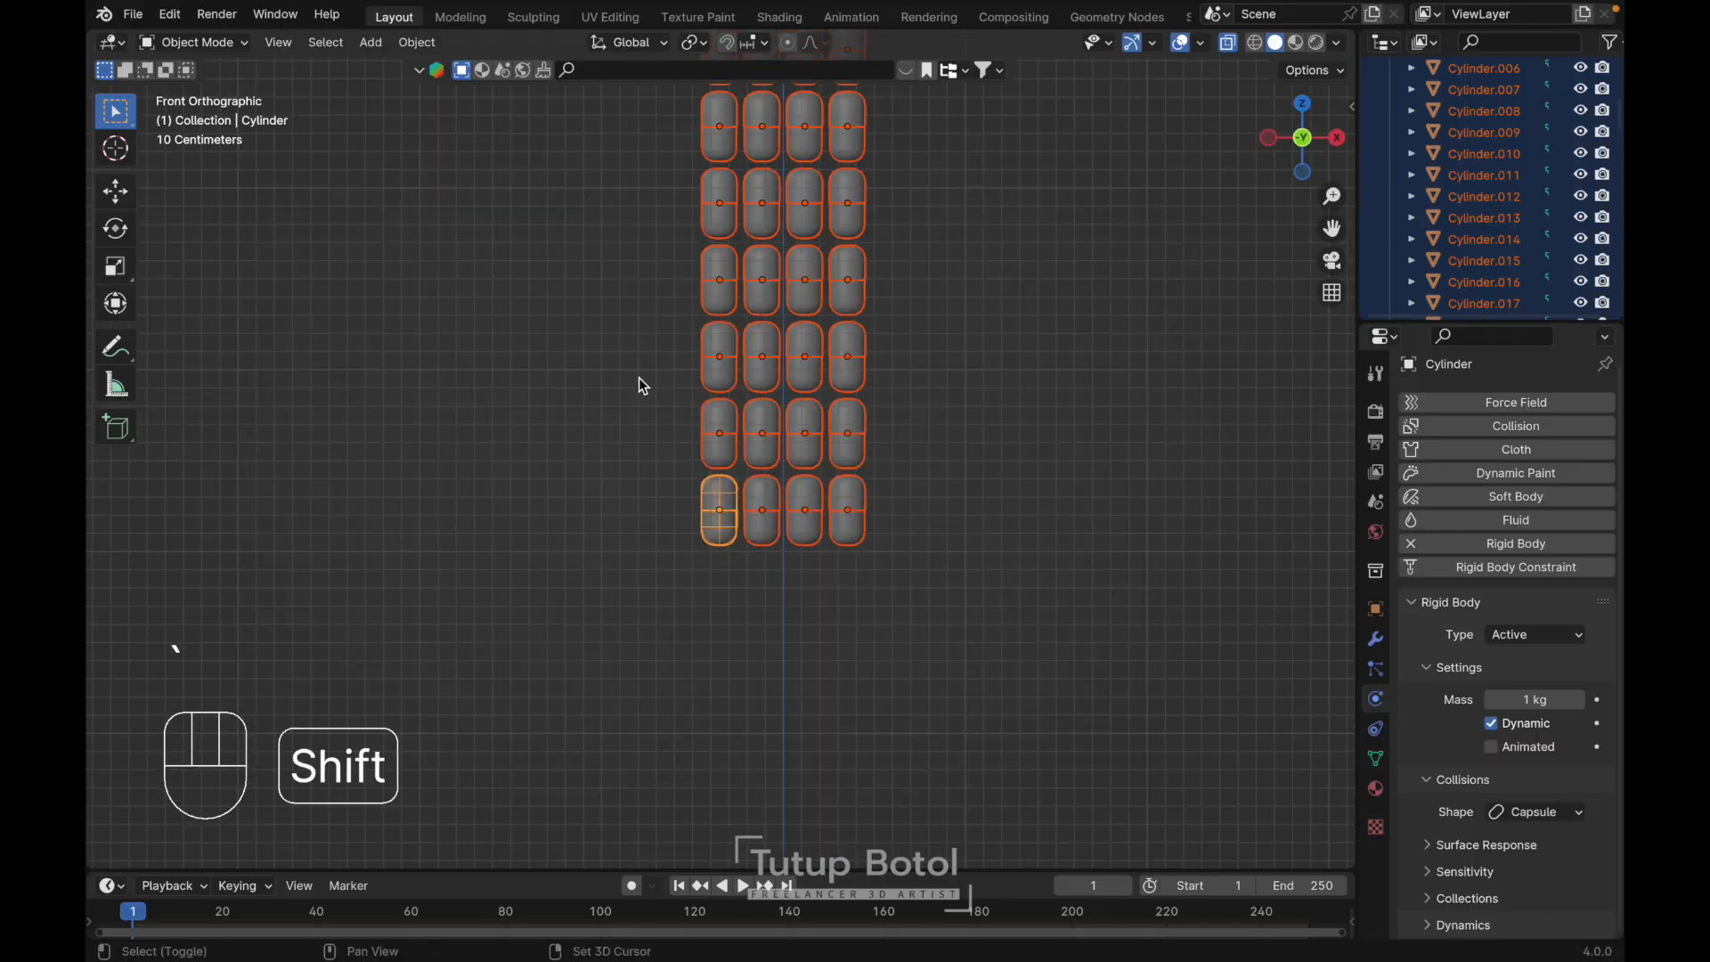
scroll(639, 377, "up", 5, "shift")
left_click(415, 44)
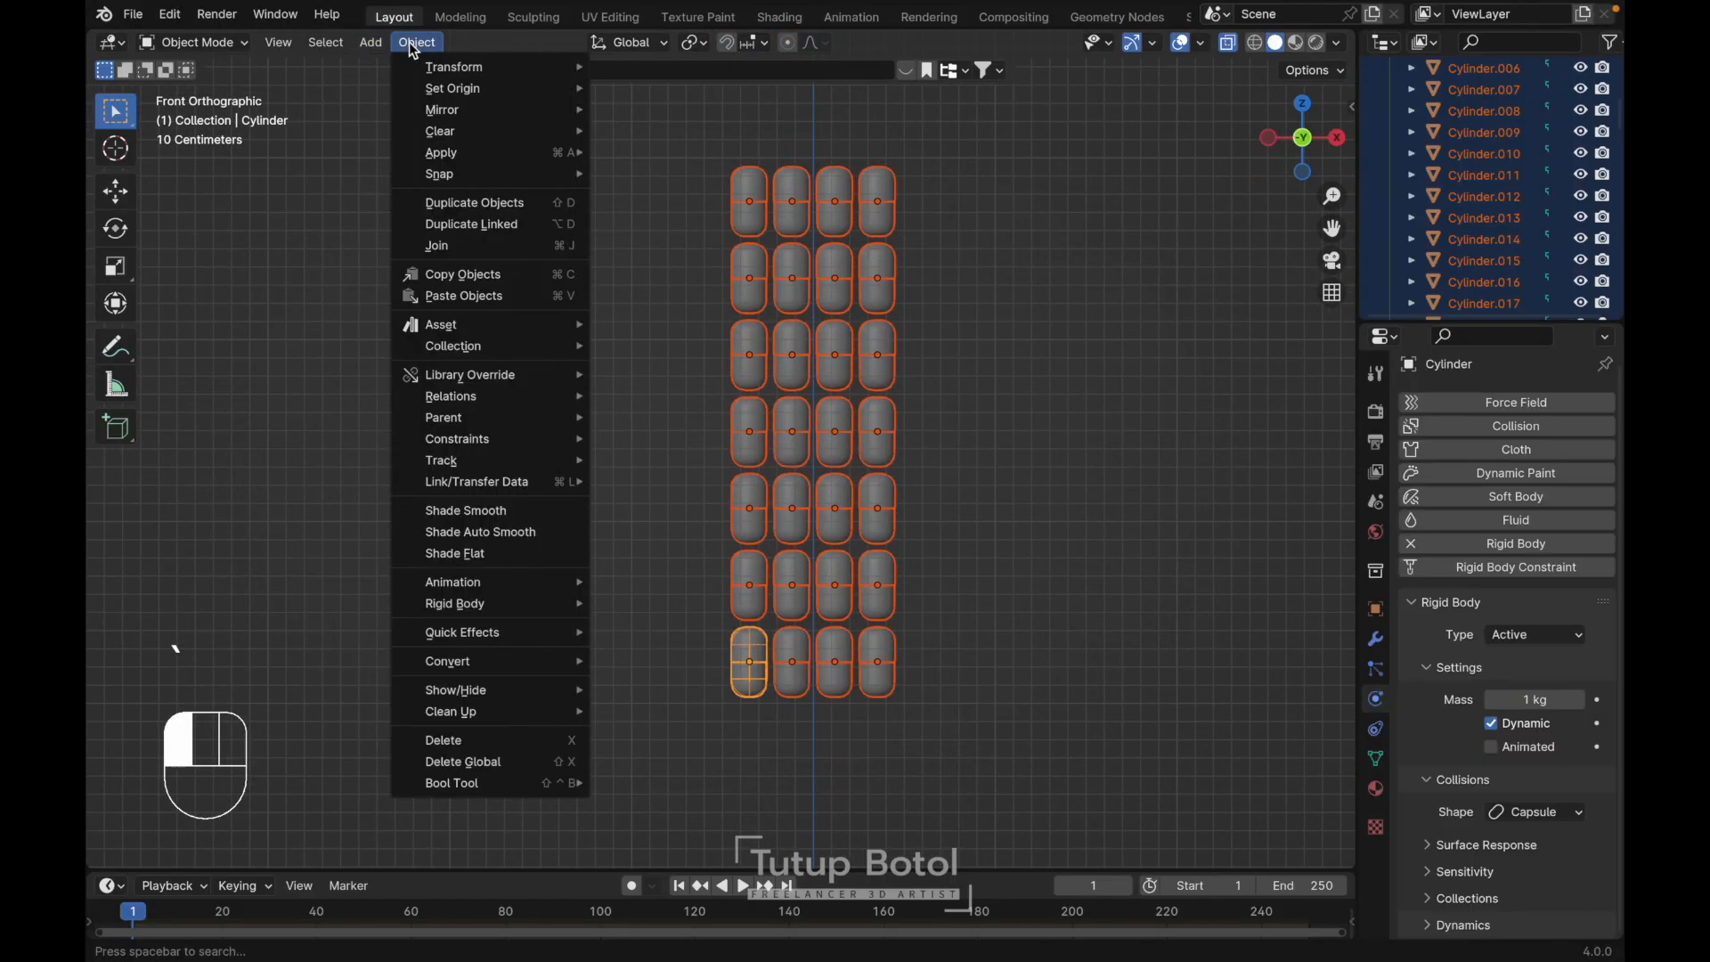
mouse_move(490, 610)
left_click(702, 721)
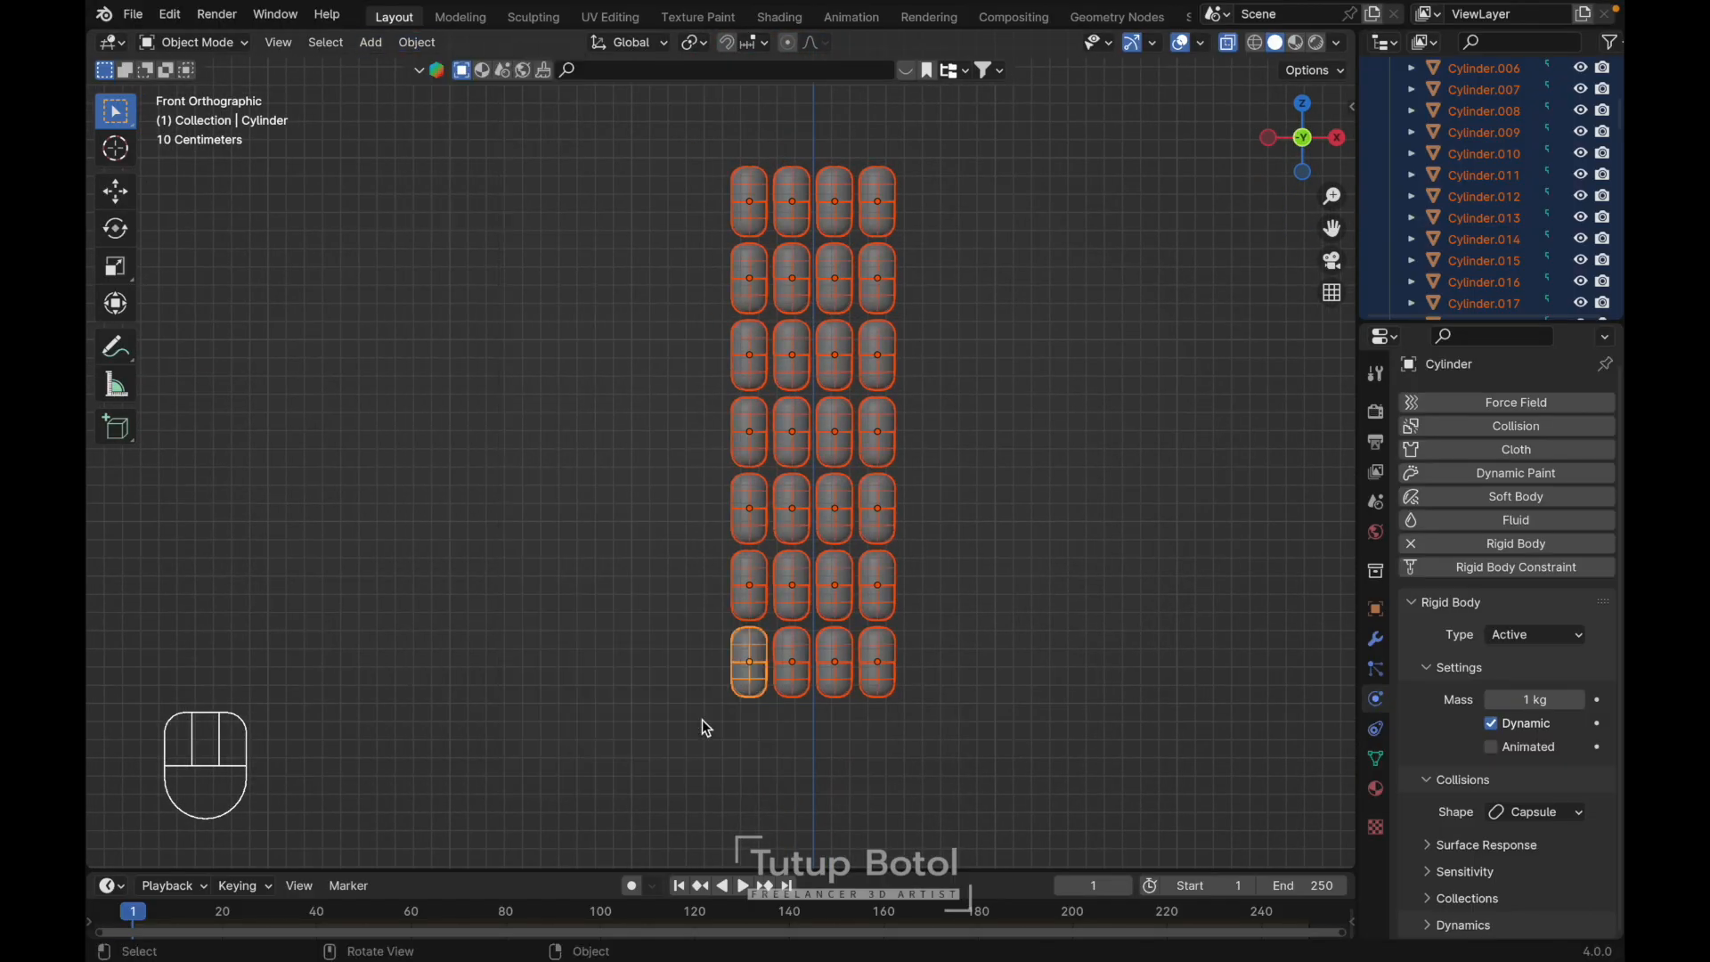
- Check the rigid-body settings of several individual capsules in the lowest rows of the grid
scroll(713, 445, "down", 2)
left_click(827, 467)
left_click(841, 515)
left_click(834, 576)
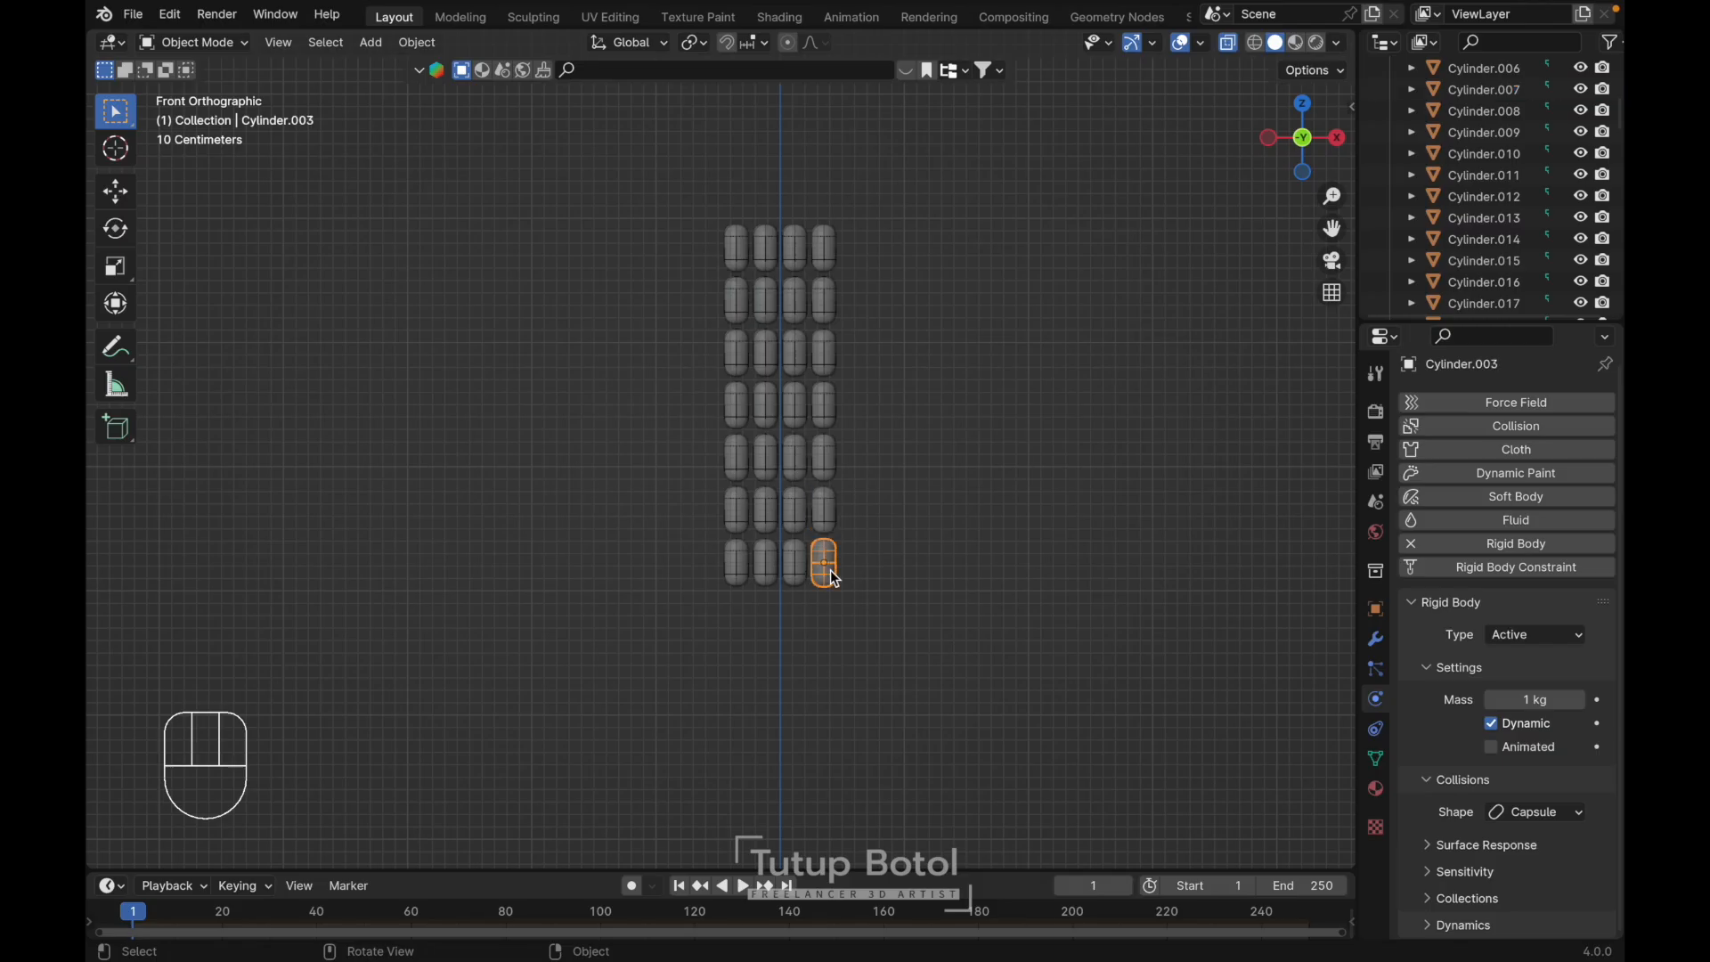
left_click(791, 521)
left_click(735, 514)
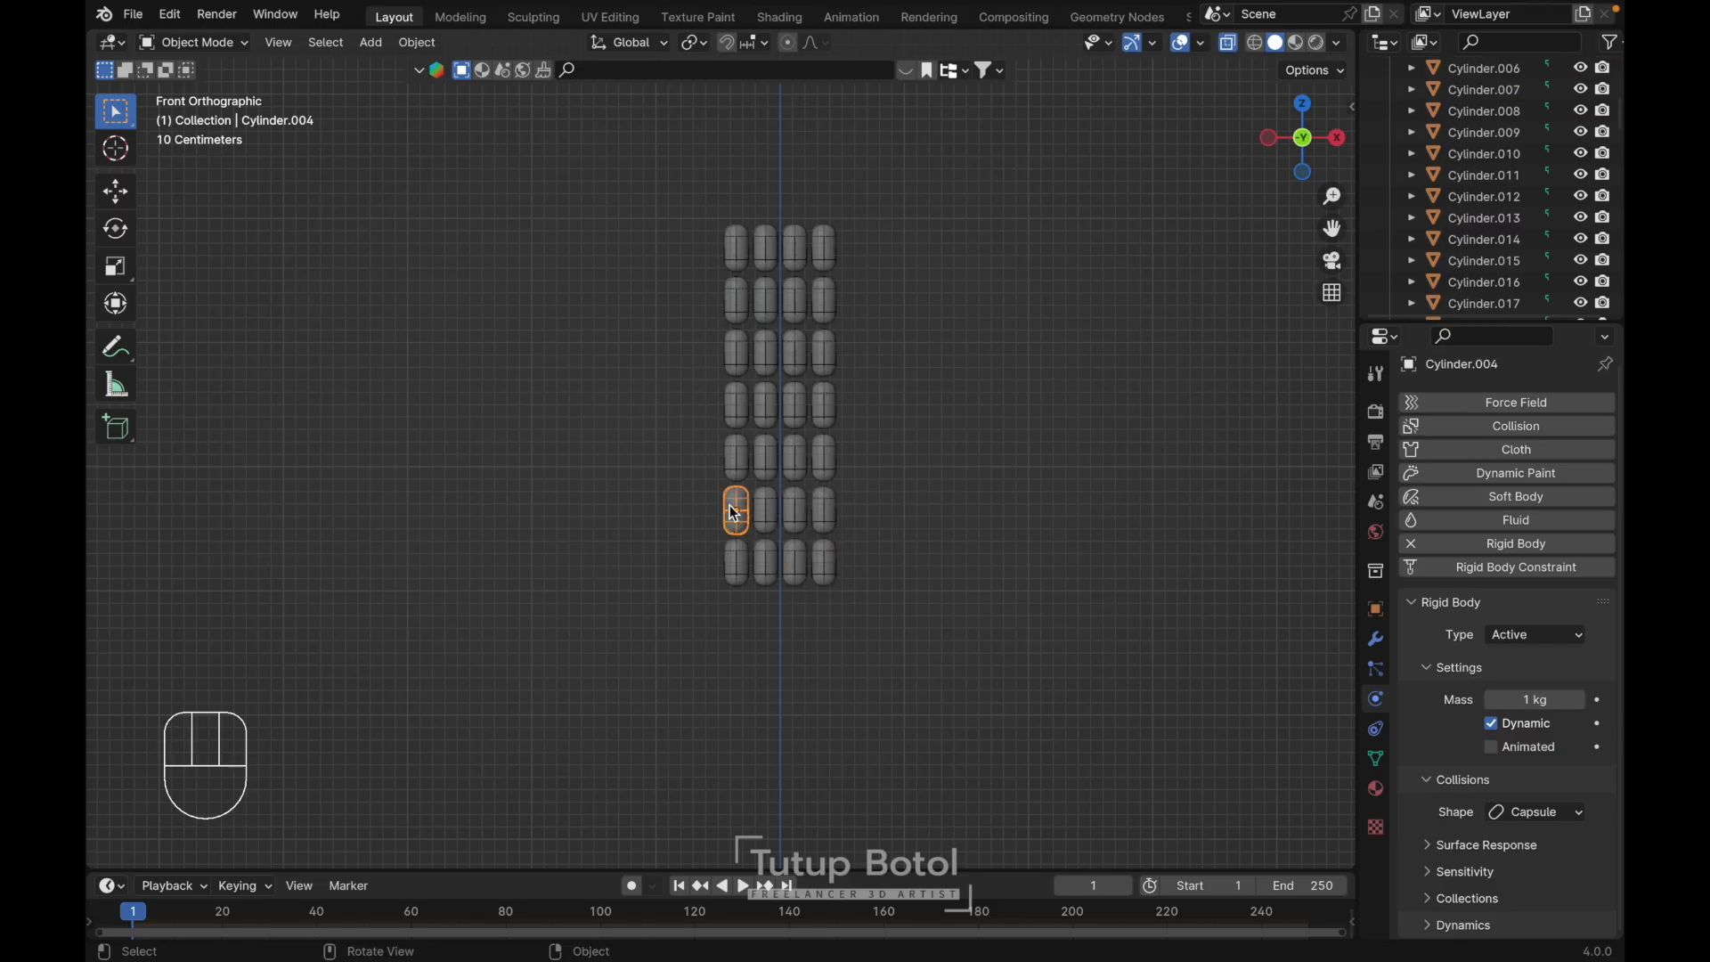
left_click(739, 566)
key("g")
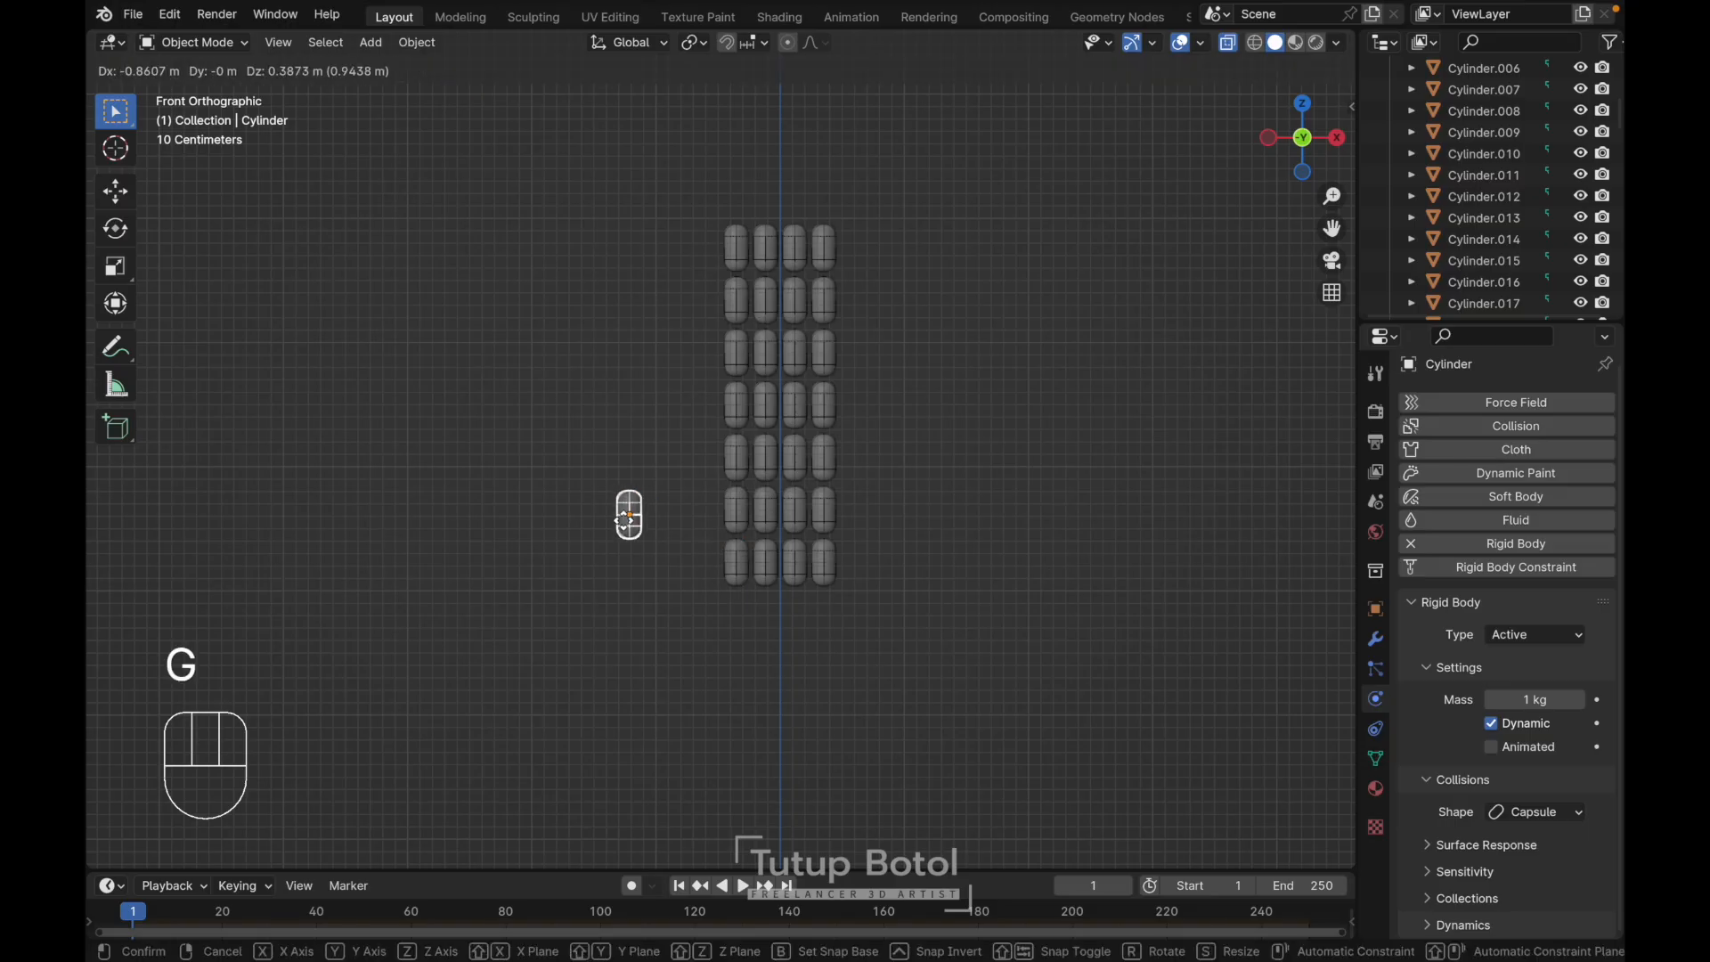
key("Escape")
- Make the jar a Passive rigid body with a Mesh collision shape and save the file
scroll(888, 511, "down", 3, "shift")
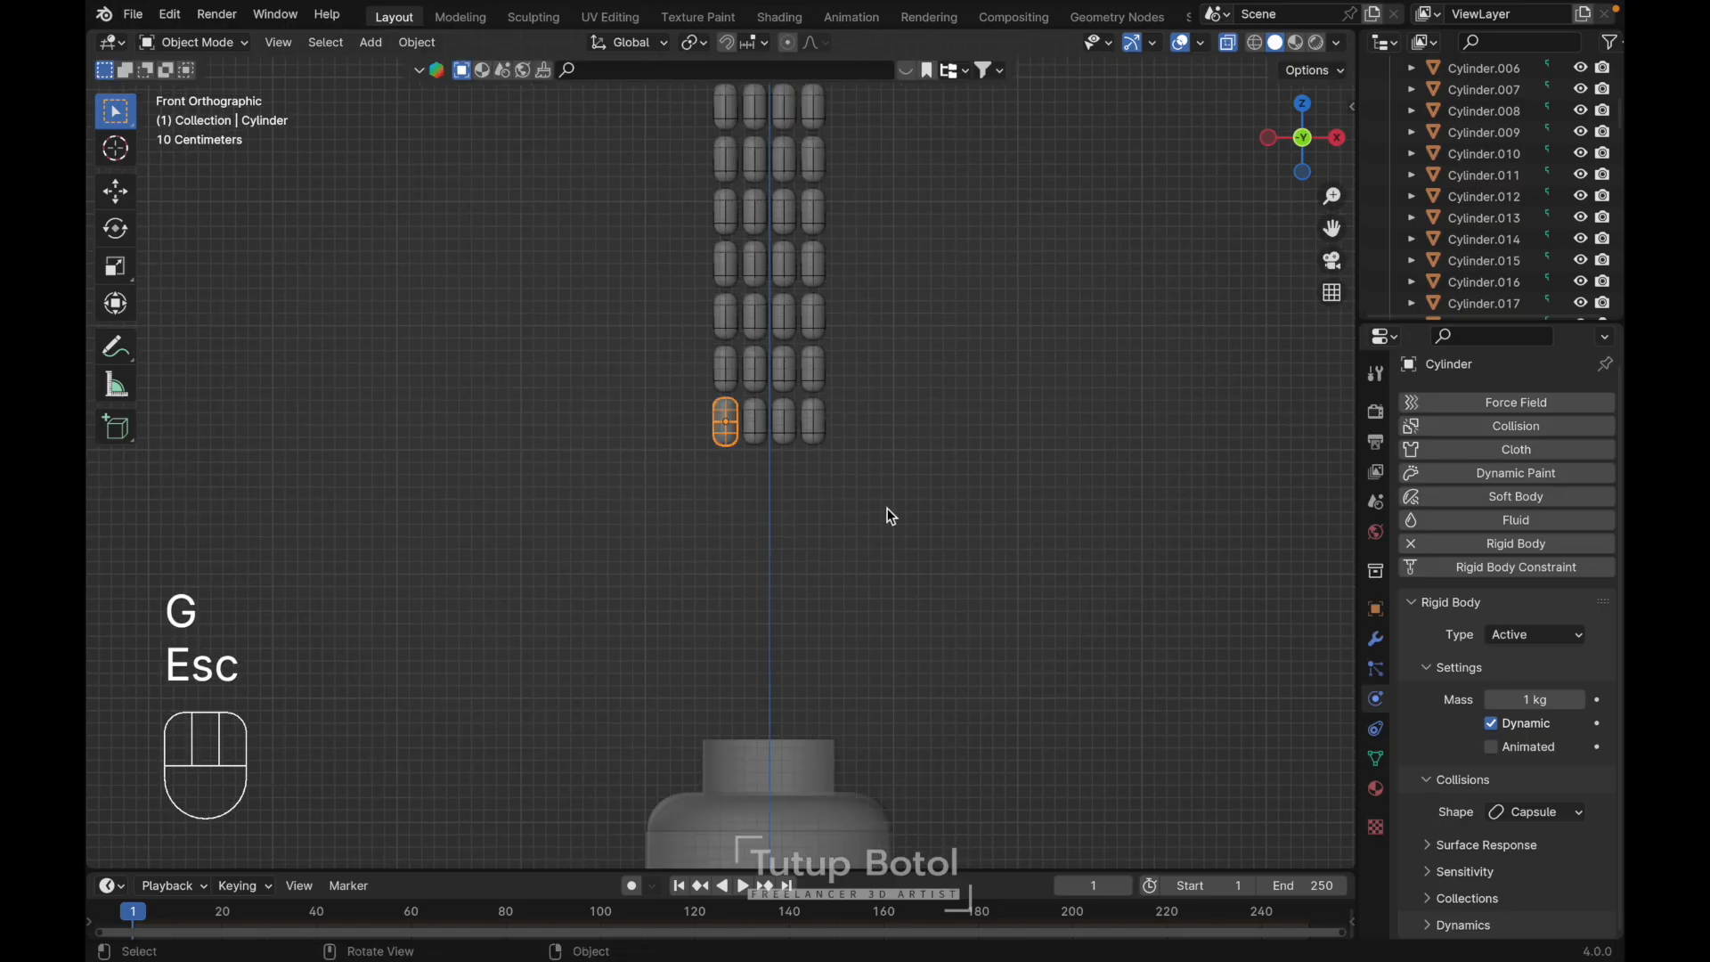
scroll(887, 508, "down", 1)
scroll(887, 508, "down", 5, "shift")
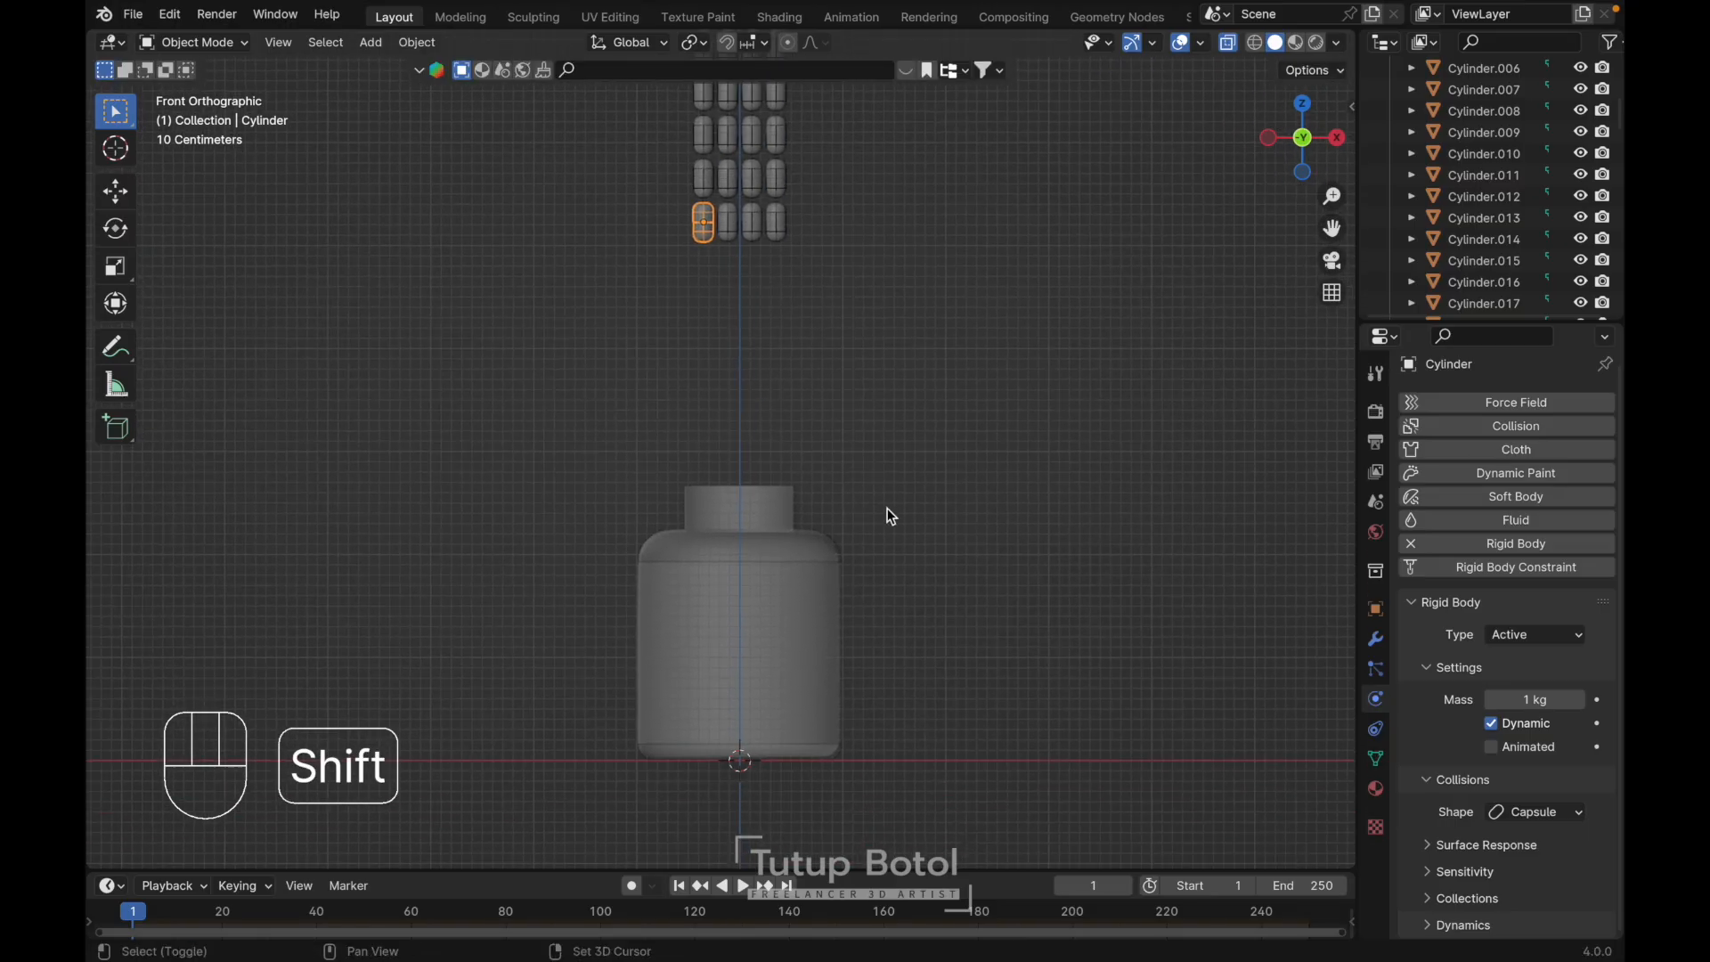
left_click(768, 517)
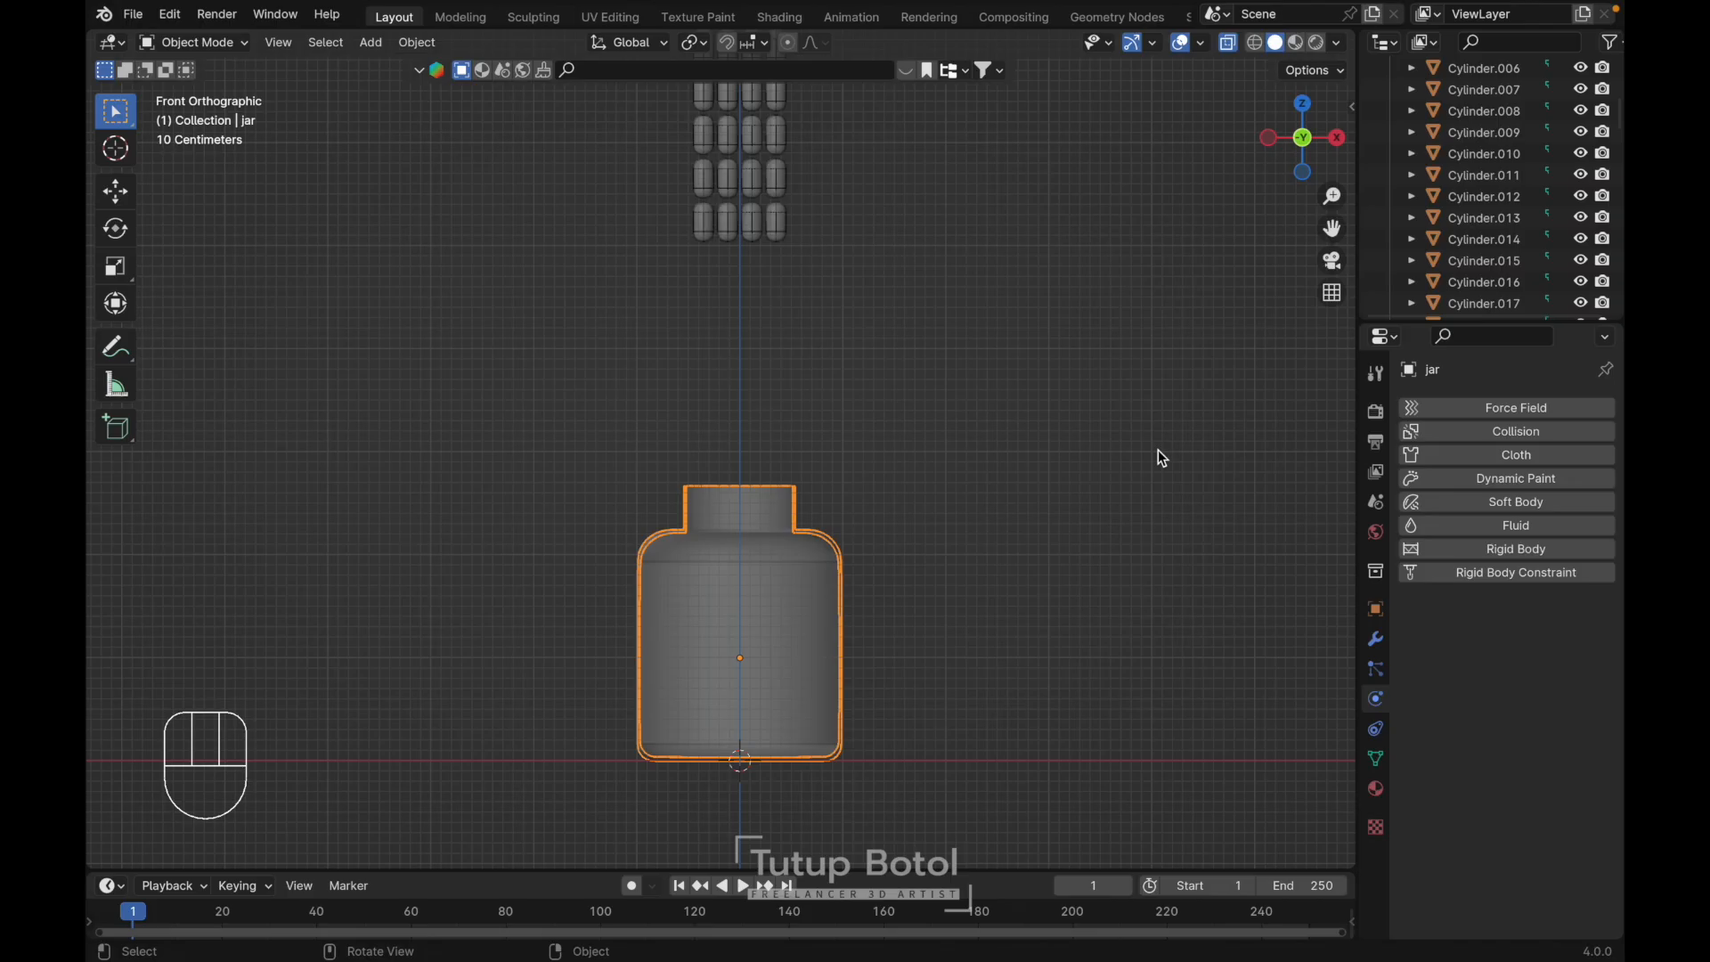
left_click(1474, 559)
left_click(1534, 641)
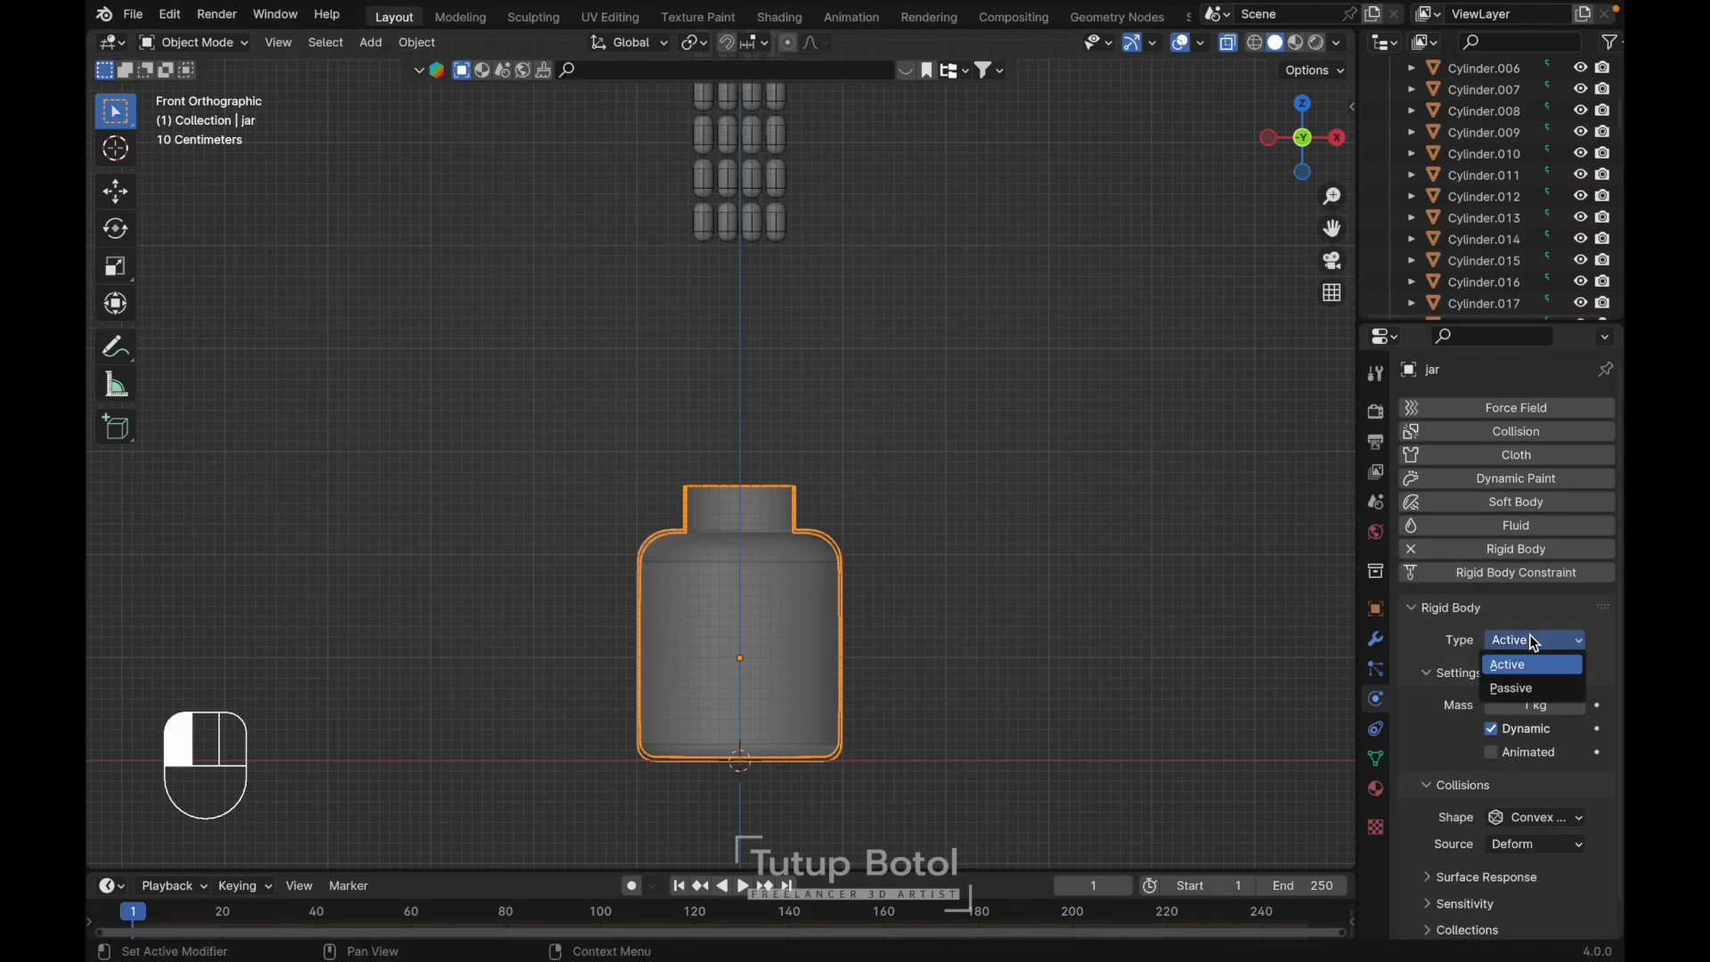
left_click(1511, 689)
left_click(1514, 771)
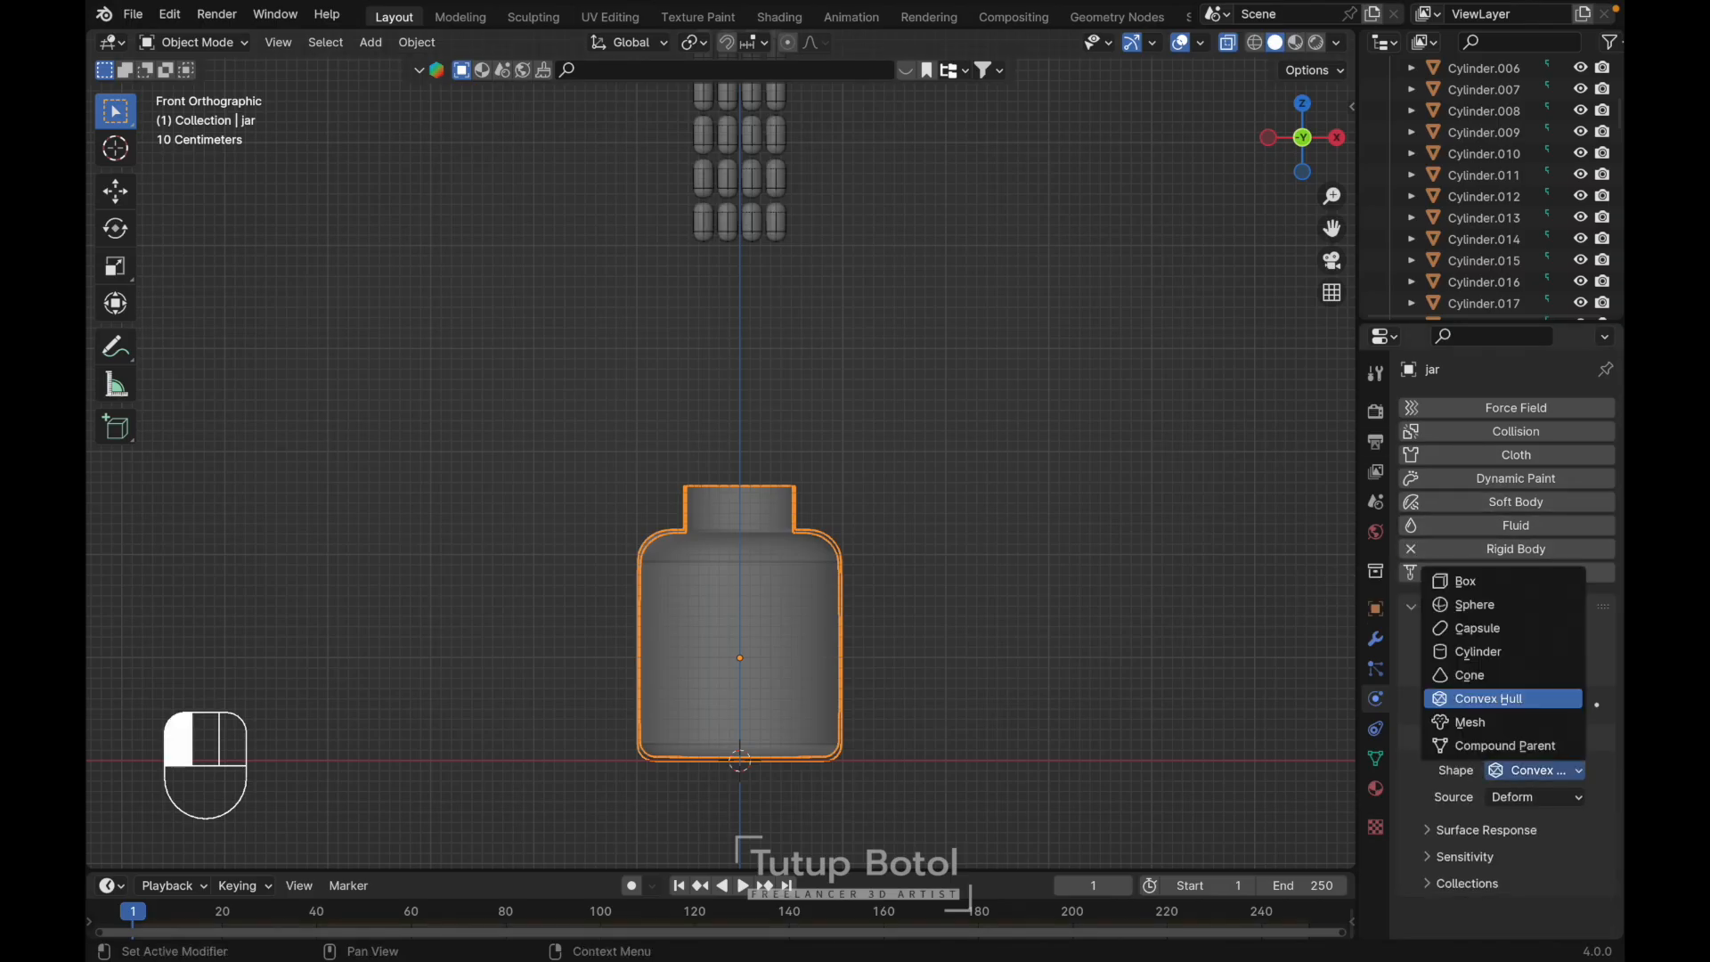
left_click(1473, 724)
key("ctrl")
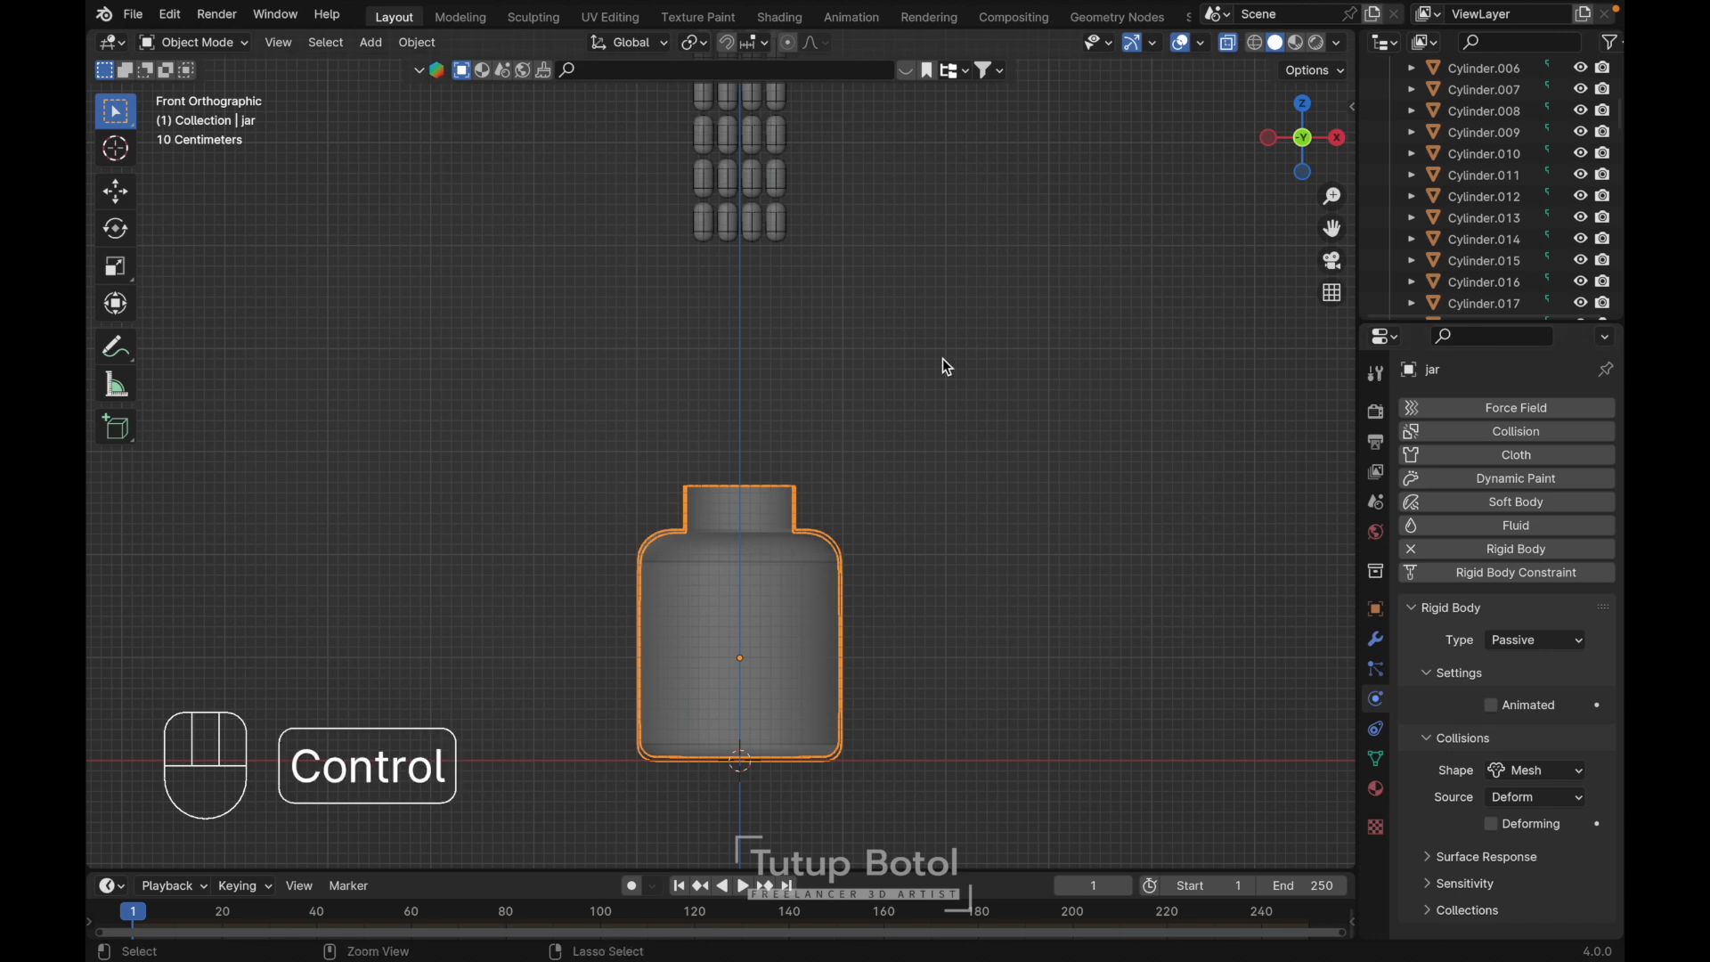
key("ctrl+s")
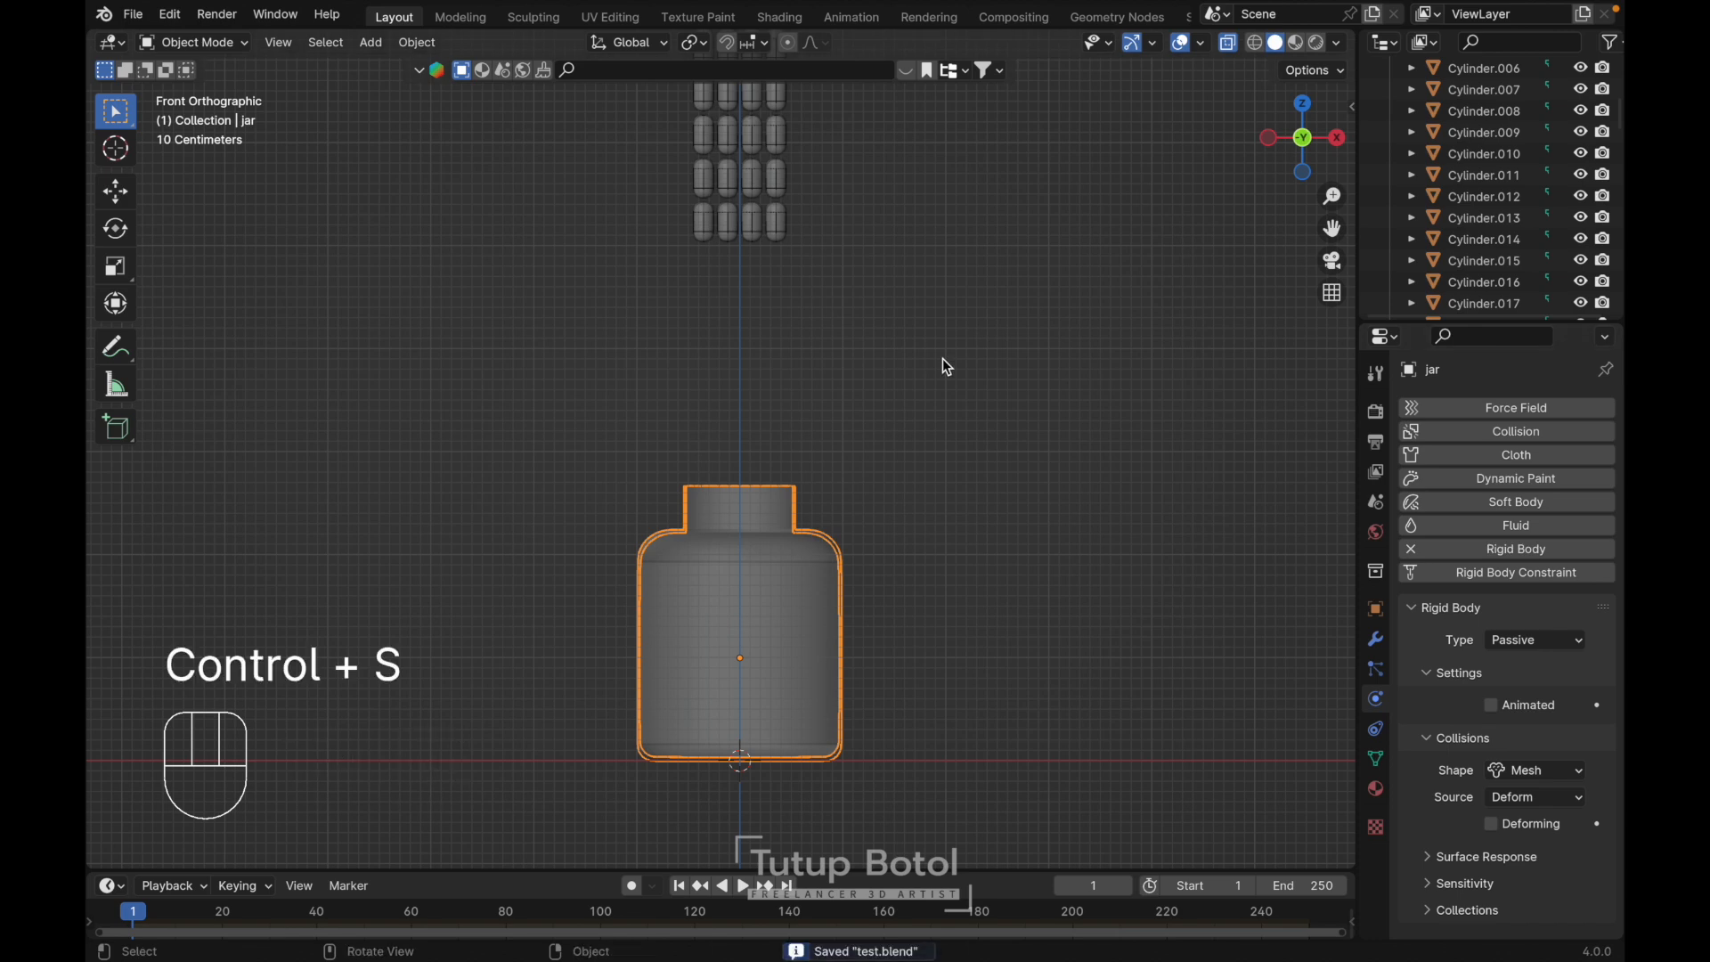
- Play the simulation to frame 56 and examine how the capsules settle inside the jar, with and without X-ray
key("space")
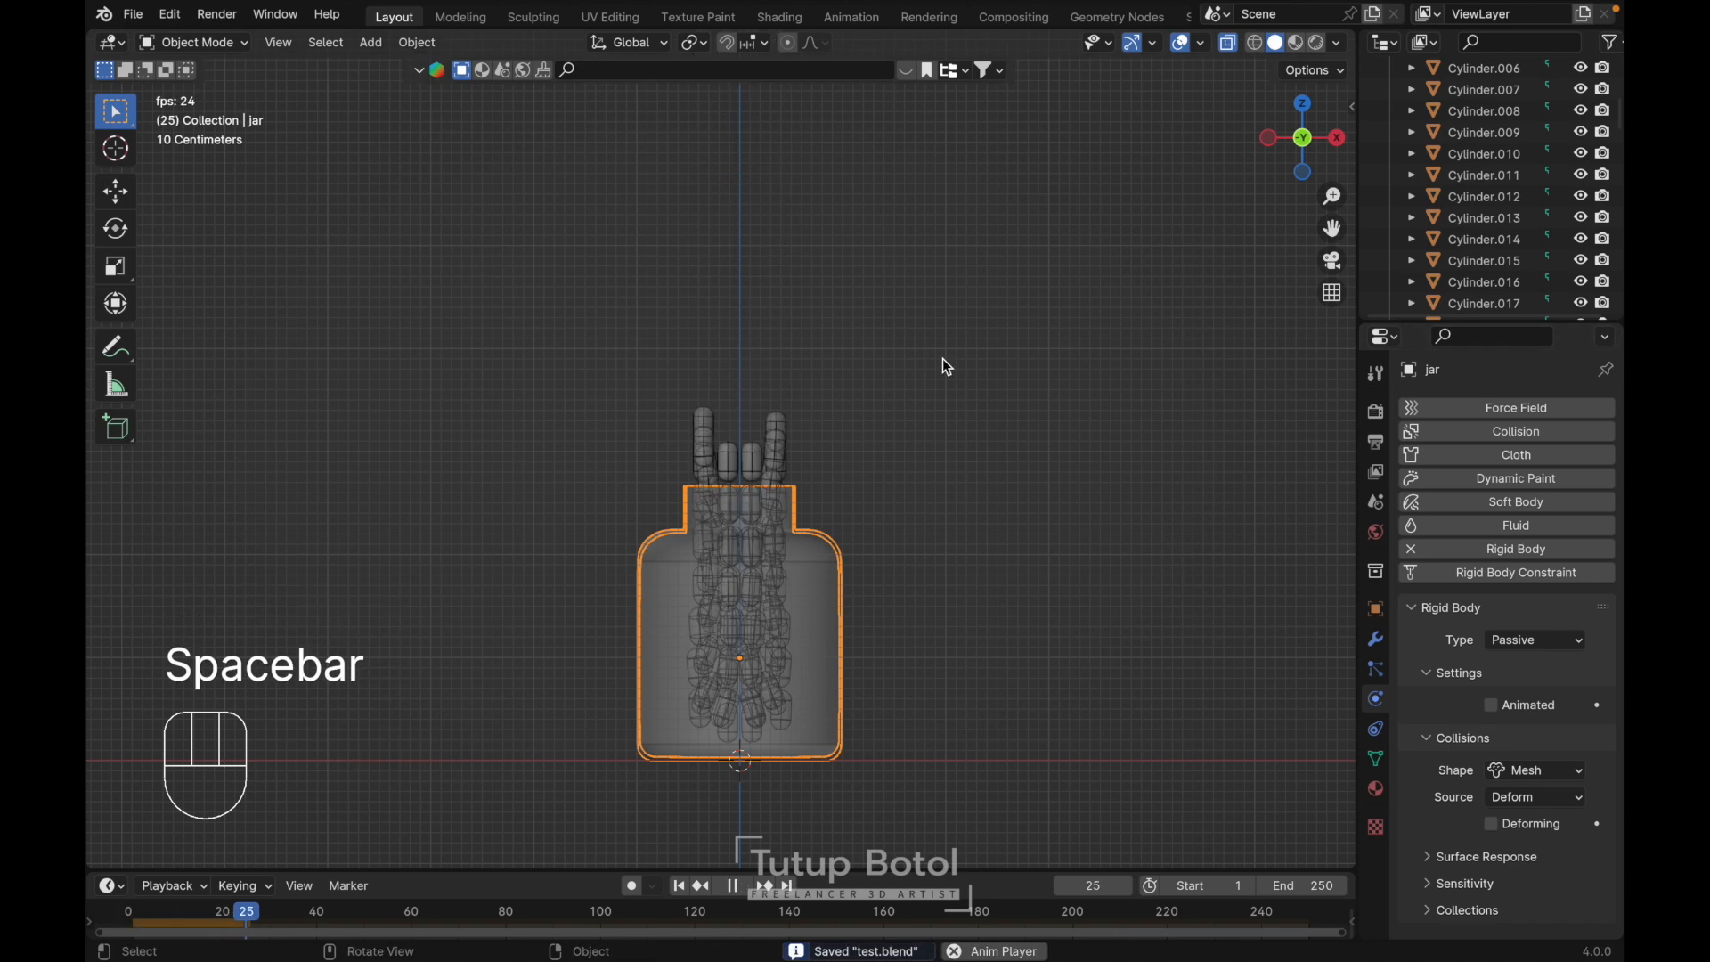
key("space")
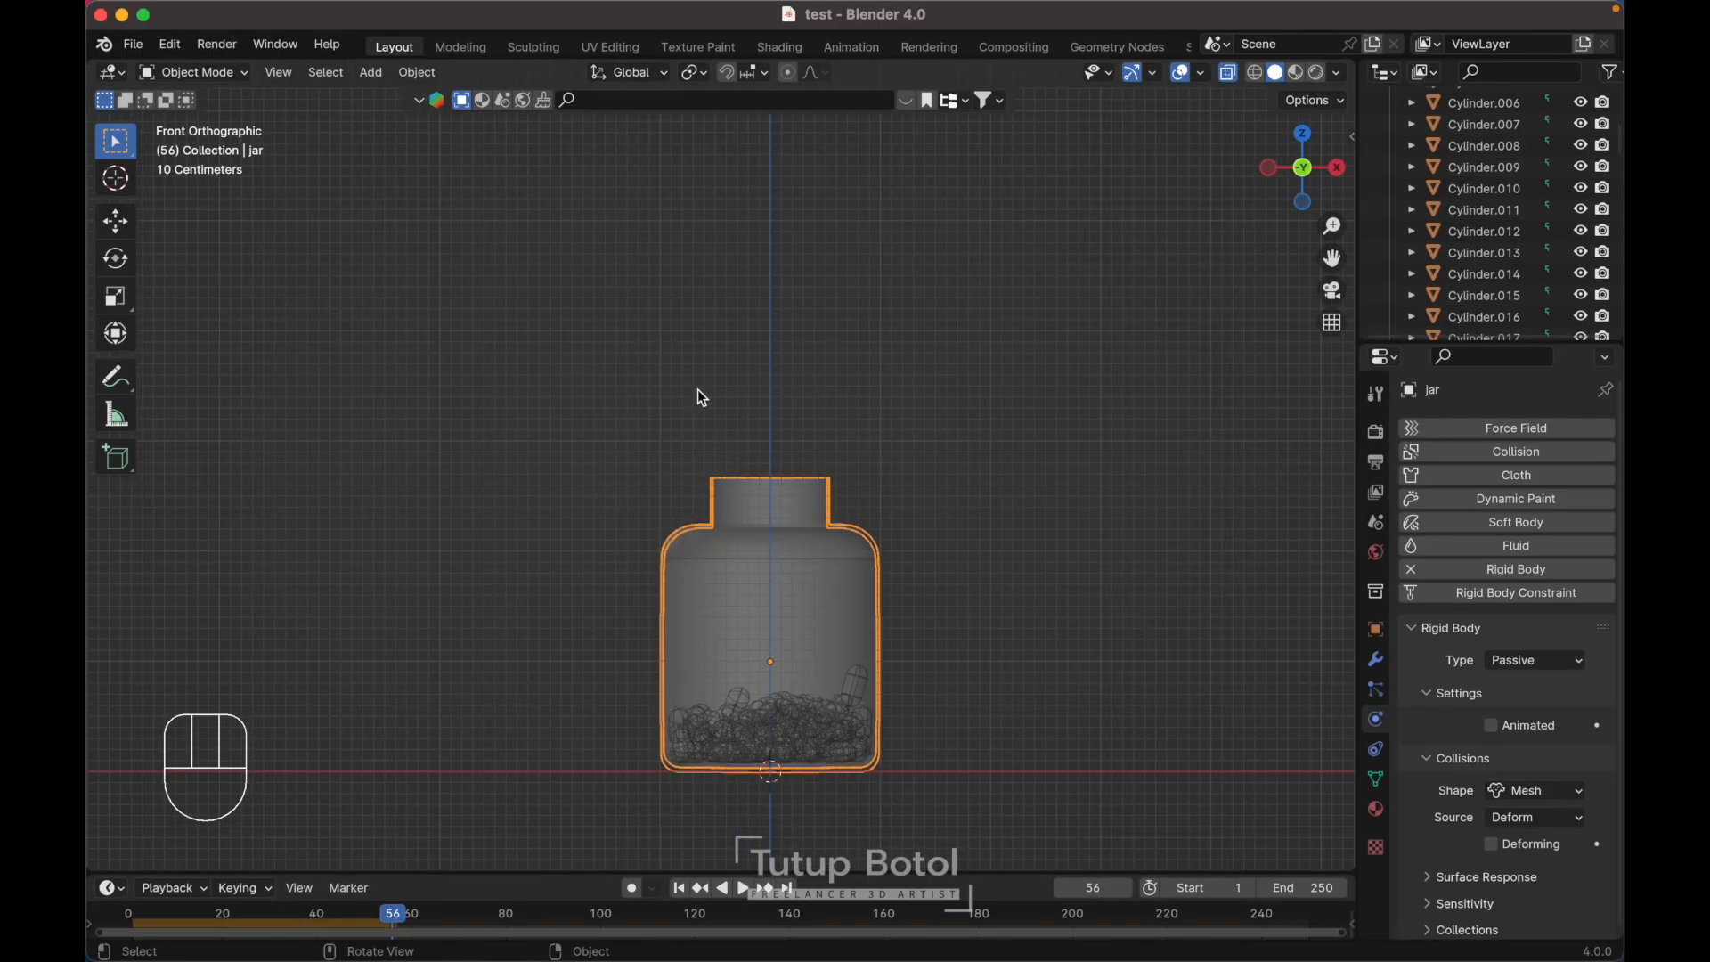
scroll(698, 389, "up", 3)
scroll(697, 389, "down", 5, "shift")
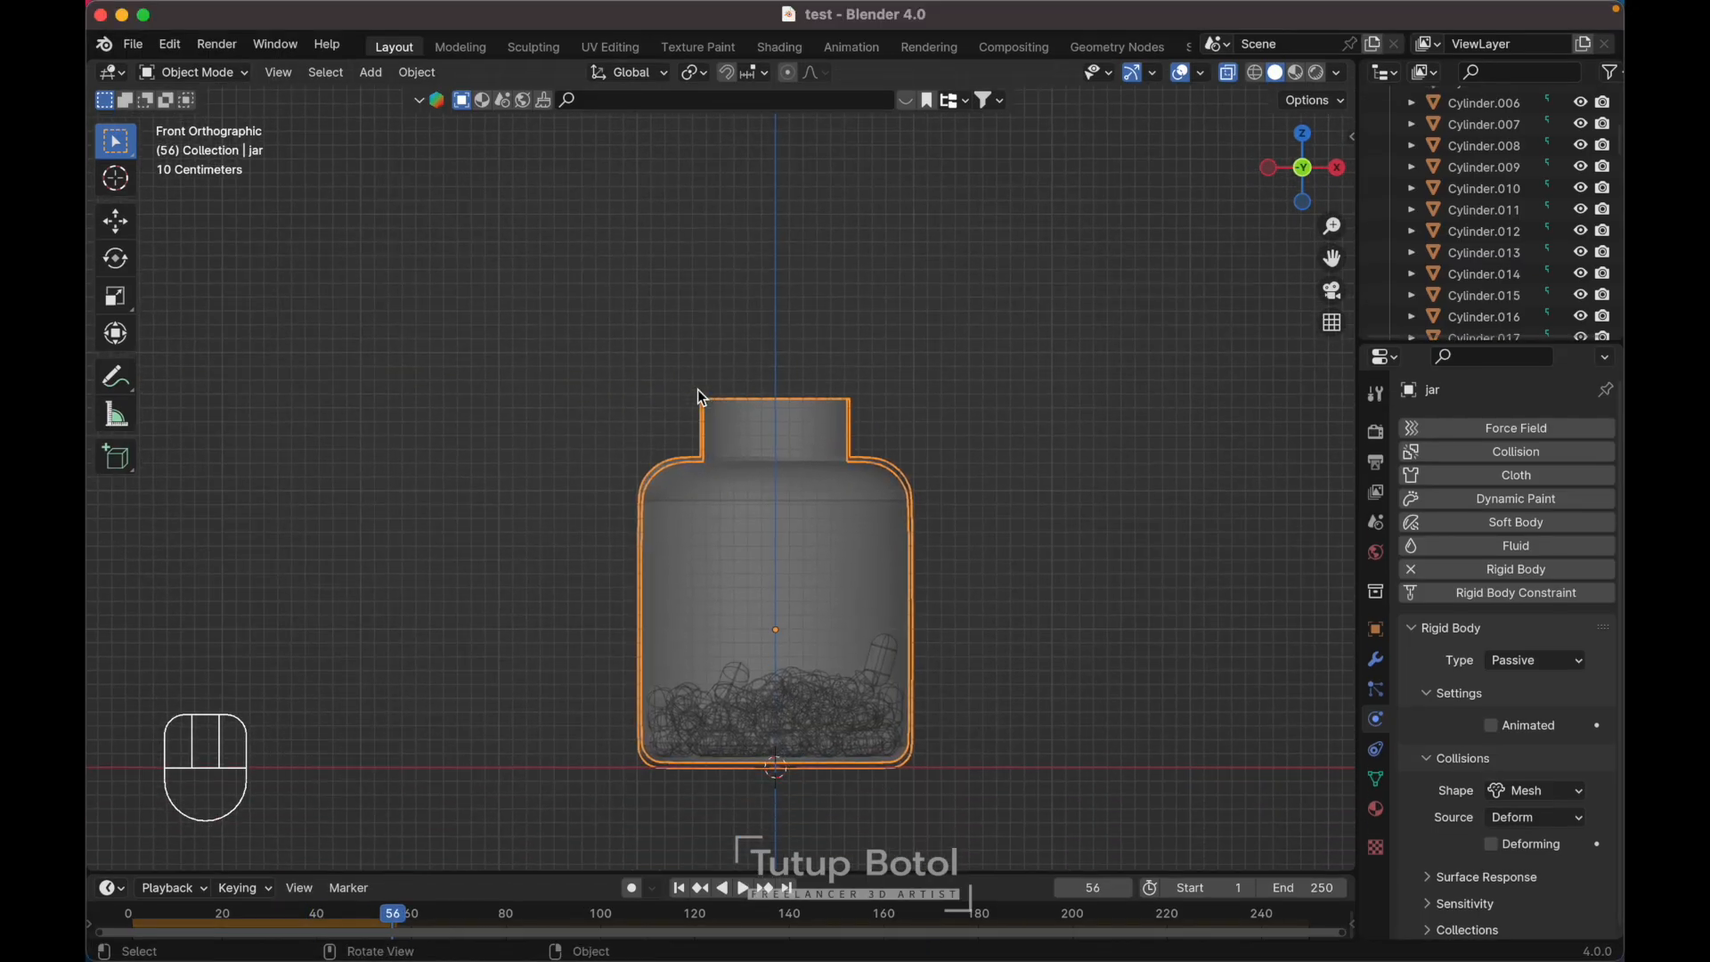
scroll(698, 390, "up", 5)
scroll(701, 396, "left", 5)
key("alt+z")
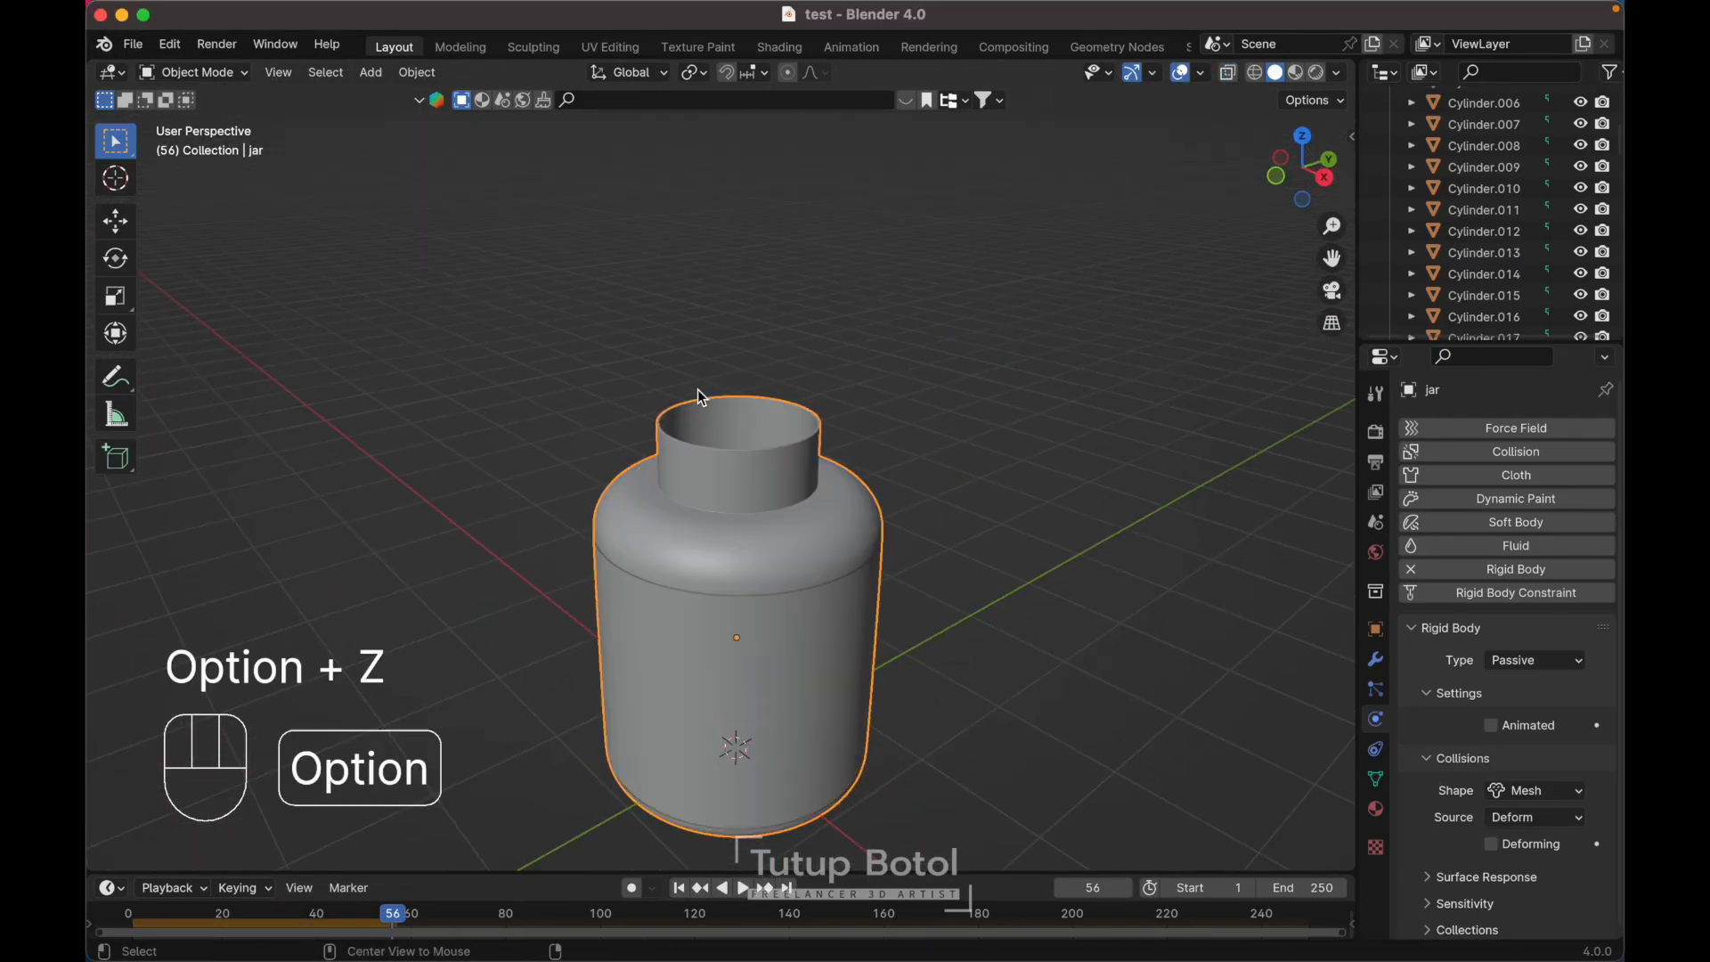
scroll(697, 388, "down", 10)
key("alt+z")
key("grave")
left_click(511, 216)
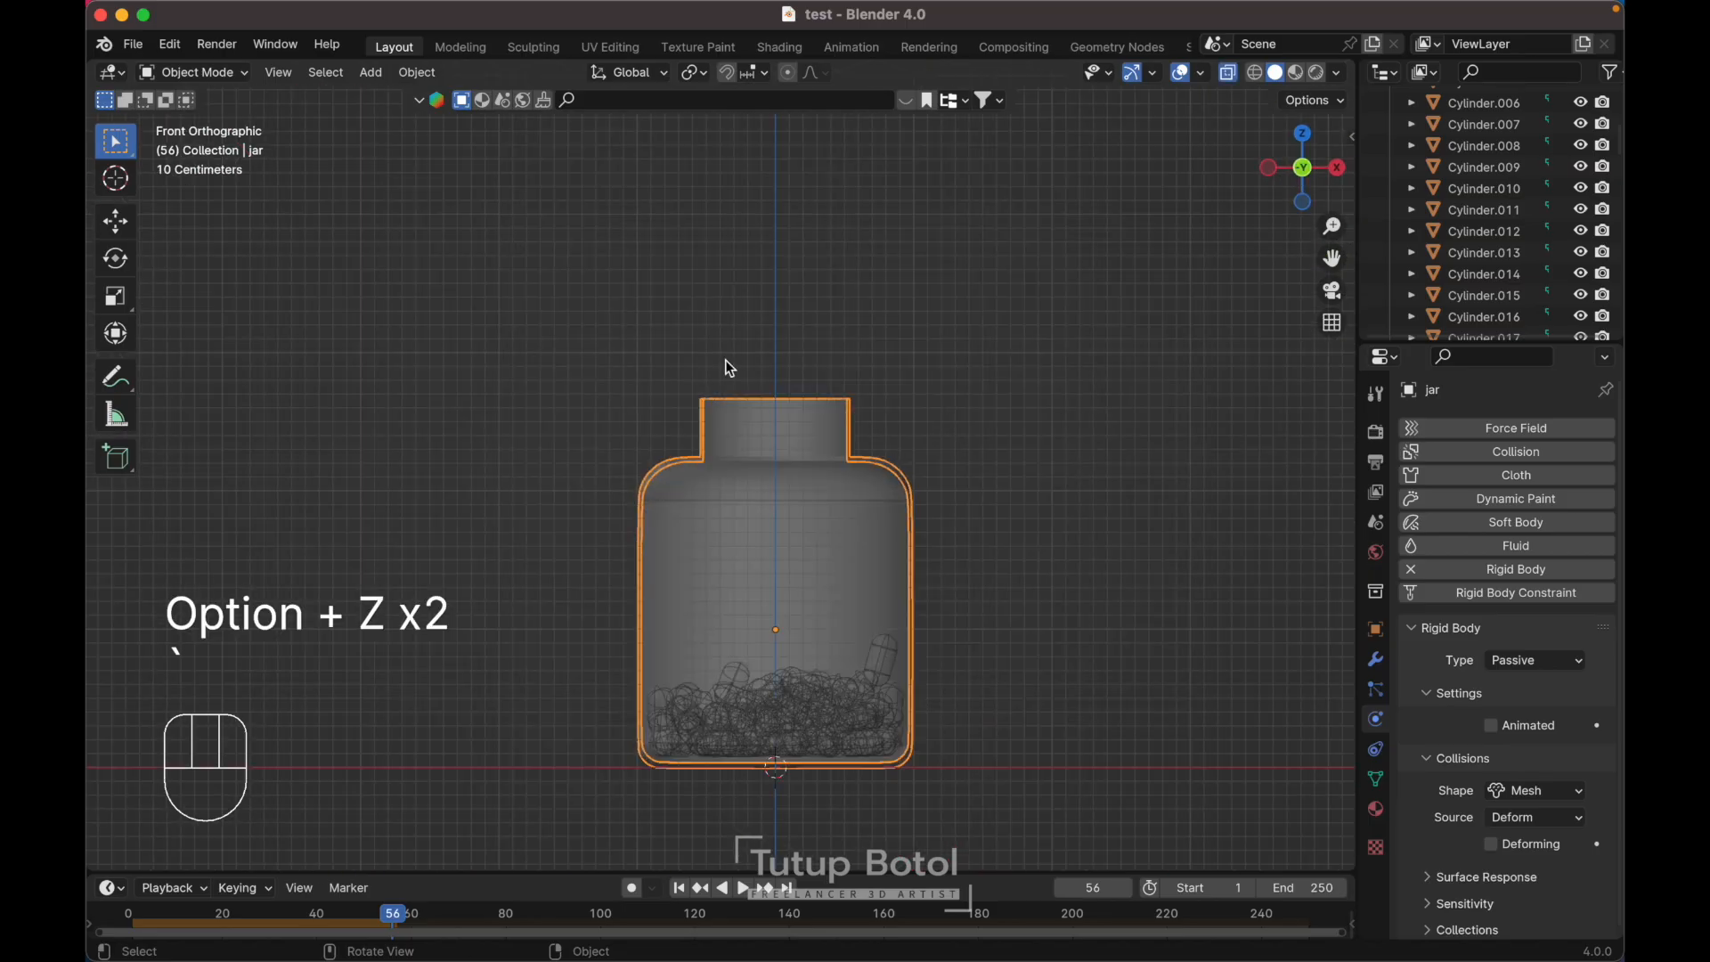
scroll(725, 360, "down", 5, "shift")
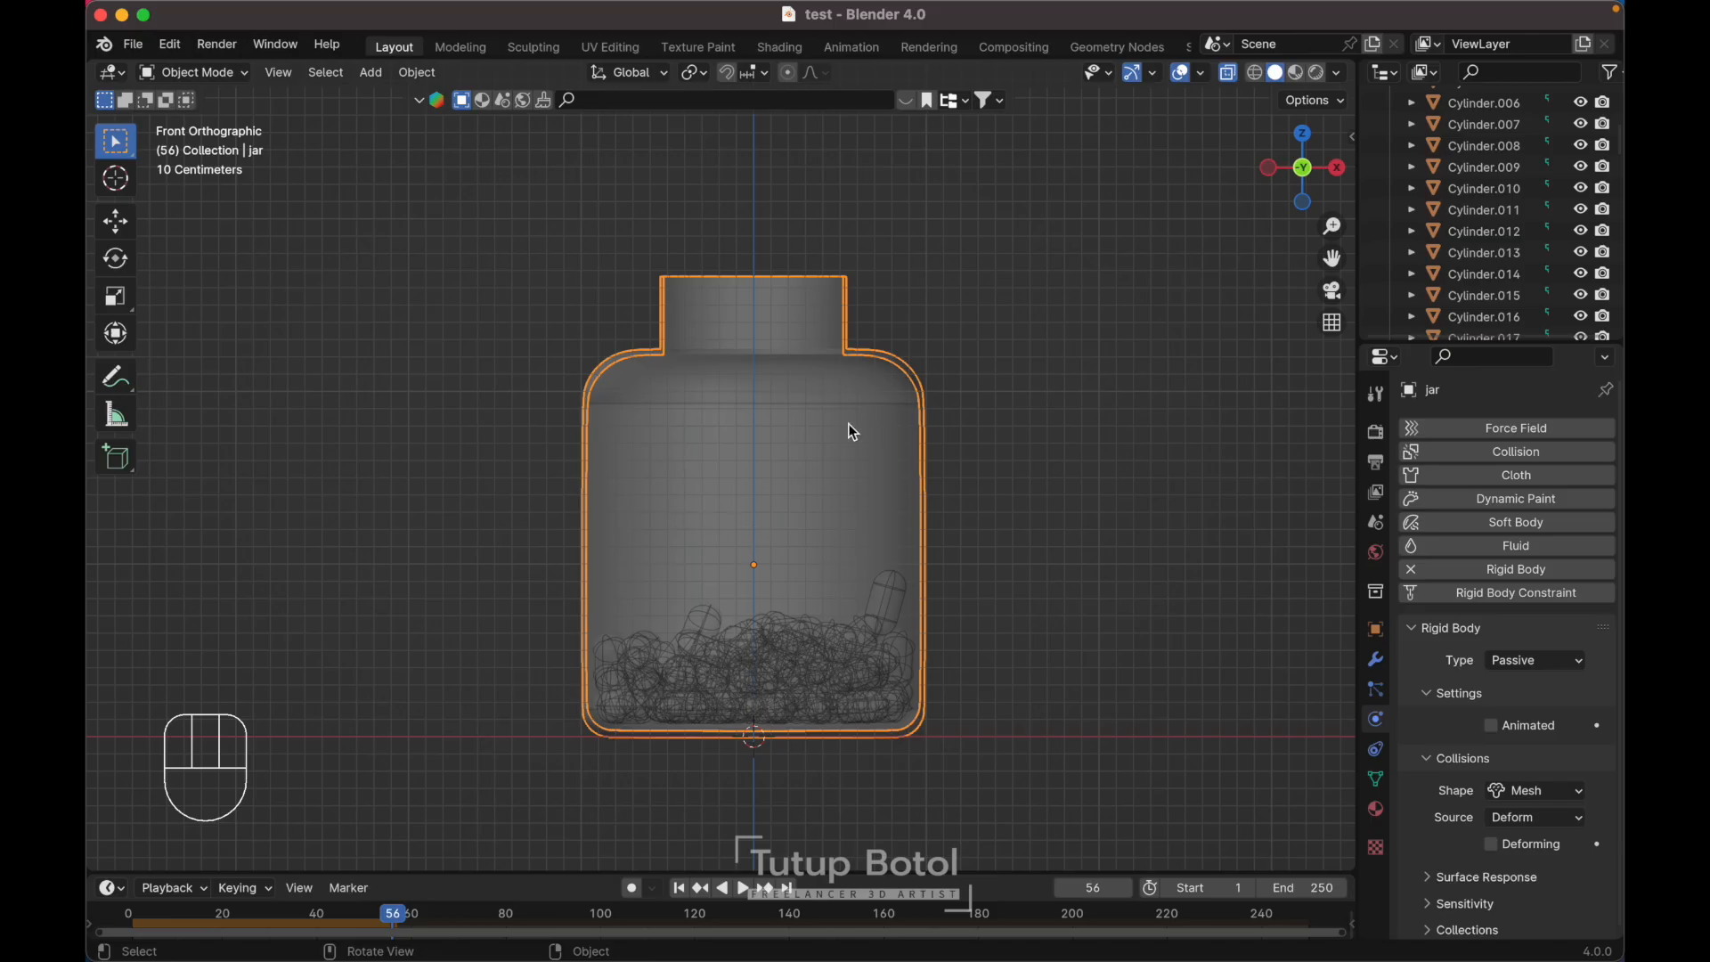
scroll(937, 485, "down", 1)
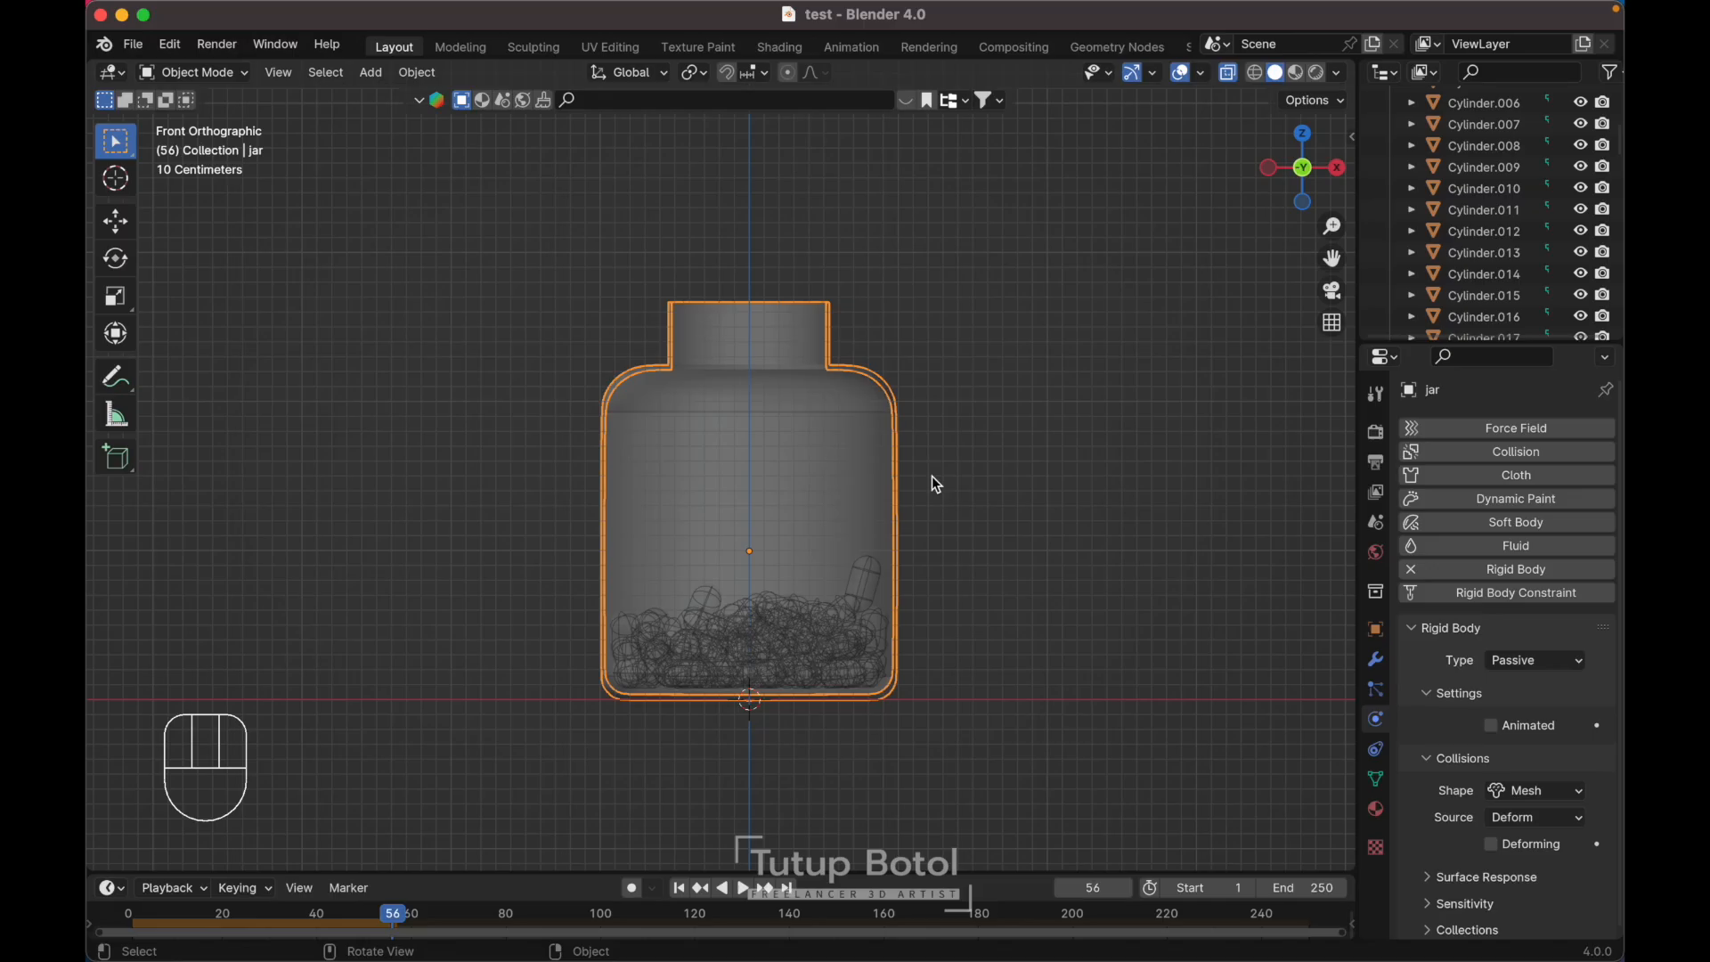
- Return to frame 1 and make a linked duplicate of all the capsules about 3.03 m higher along Z
key("shift+Left")
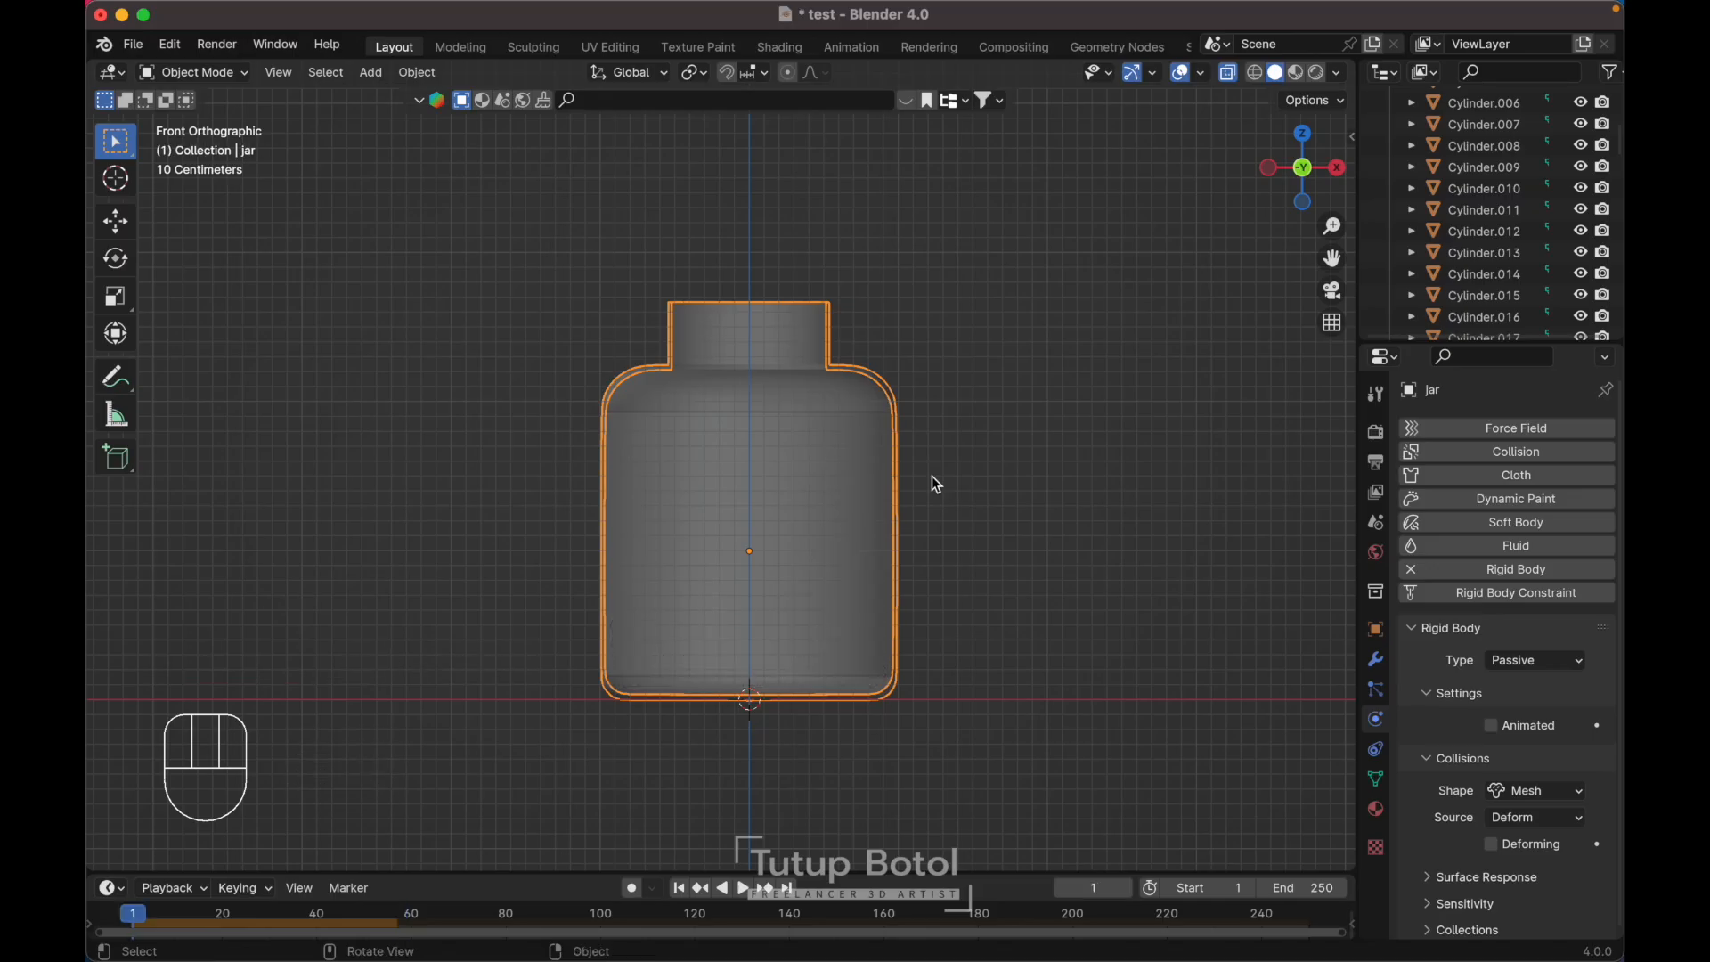
scroll(931, 476, "up", 5, "shift")
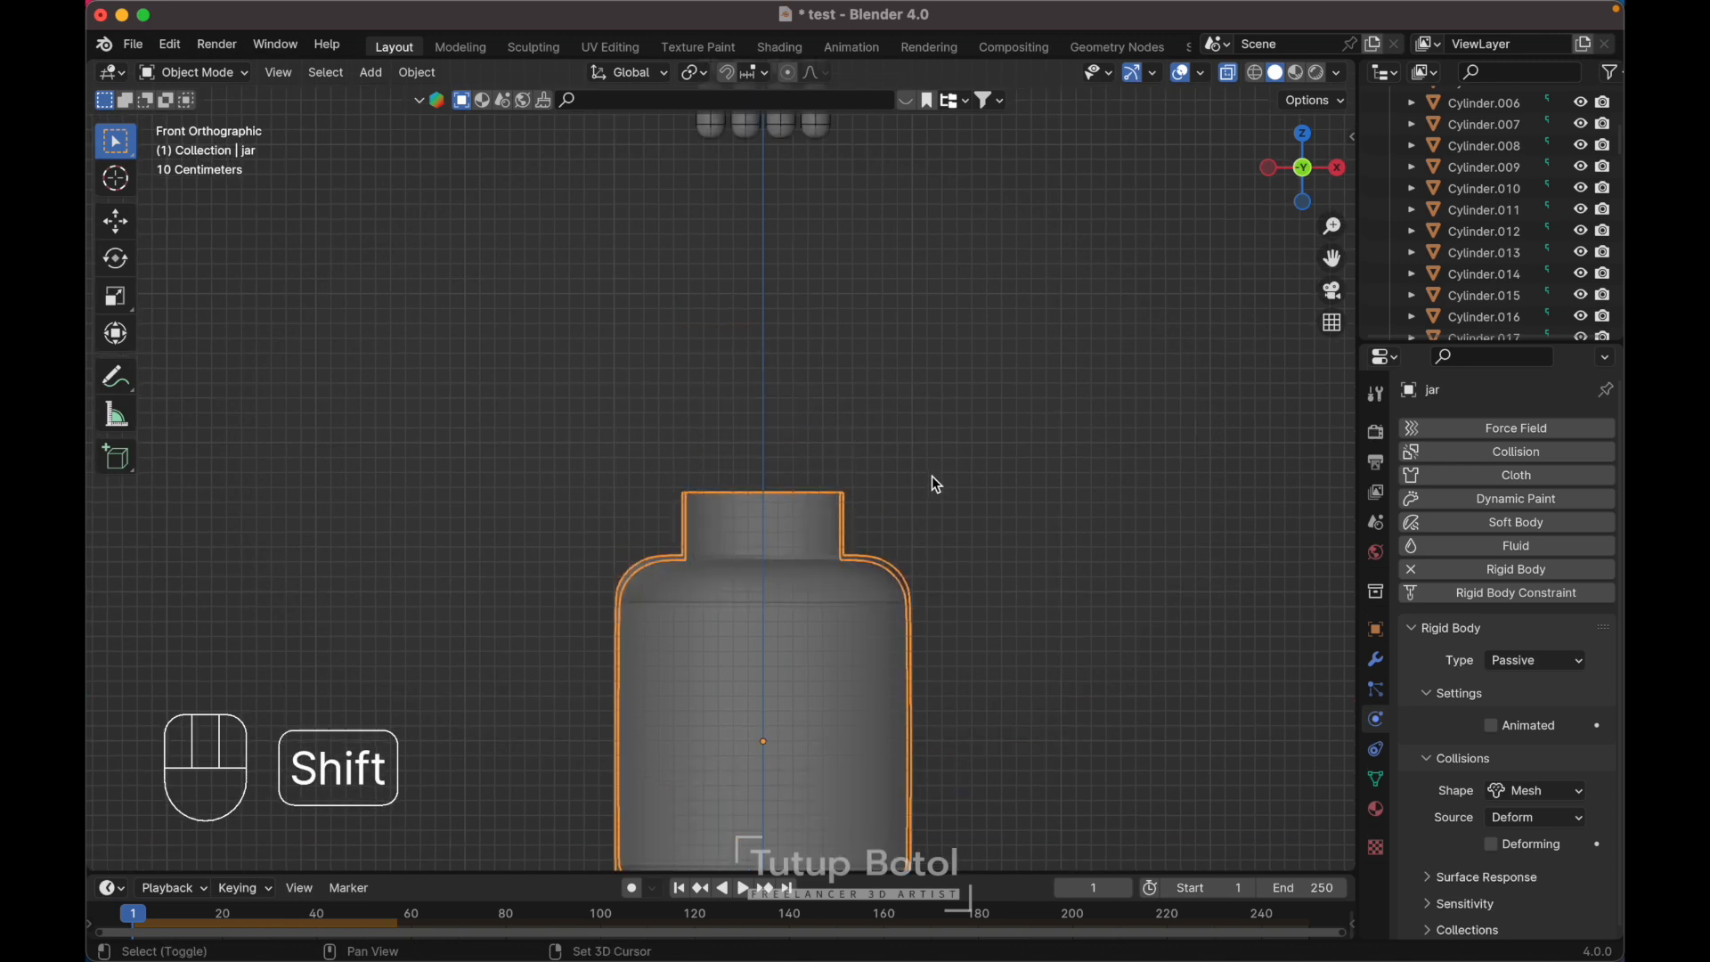
scroll(932, 476, "down", 3)
scroll(932, 475, "up", 4, "shift")
scroll(936, 484, "up", 1, "shift")
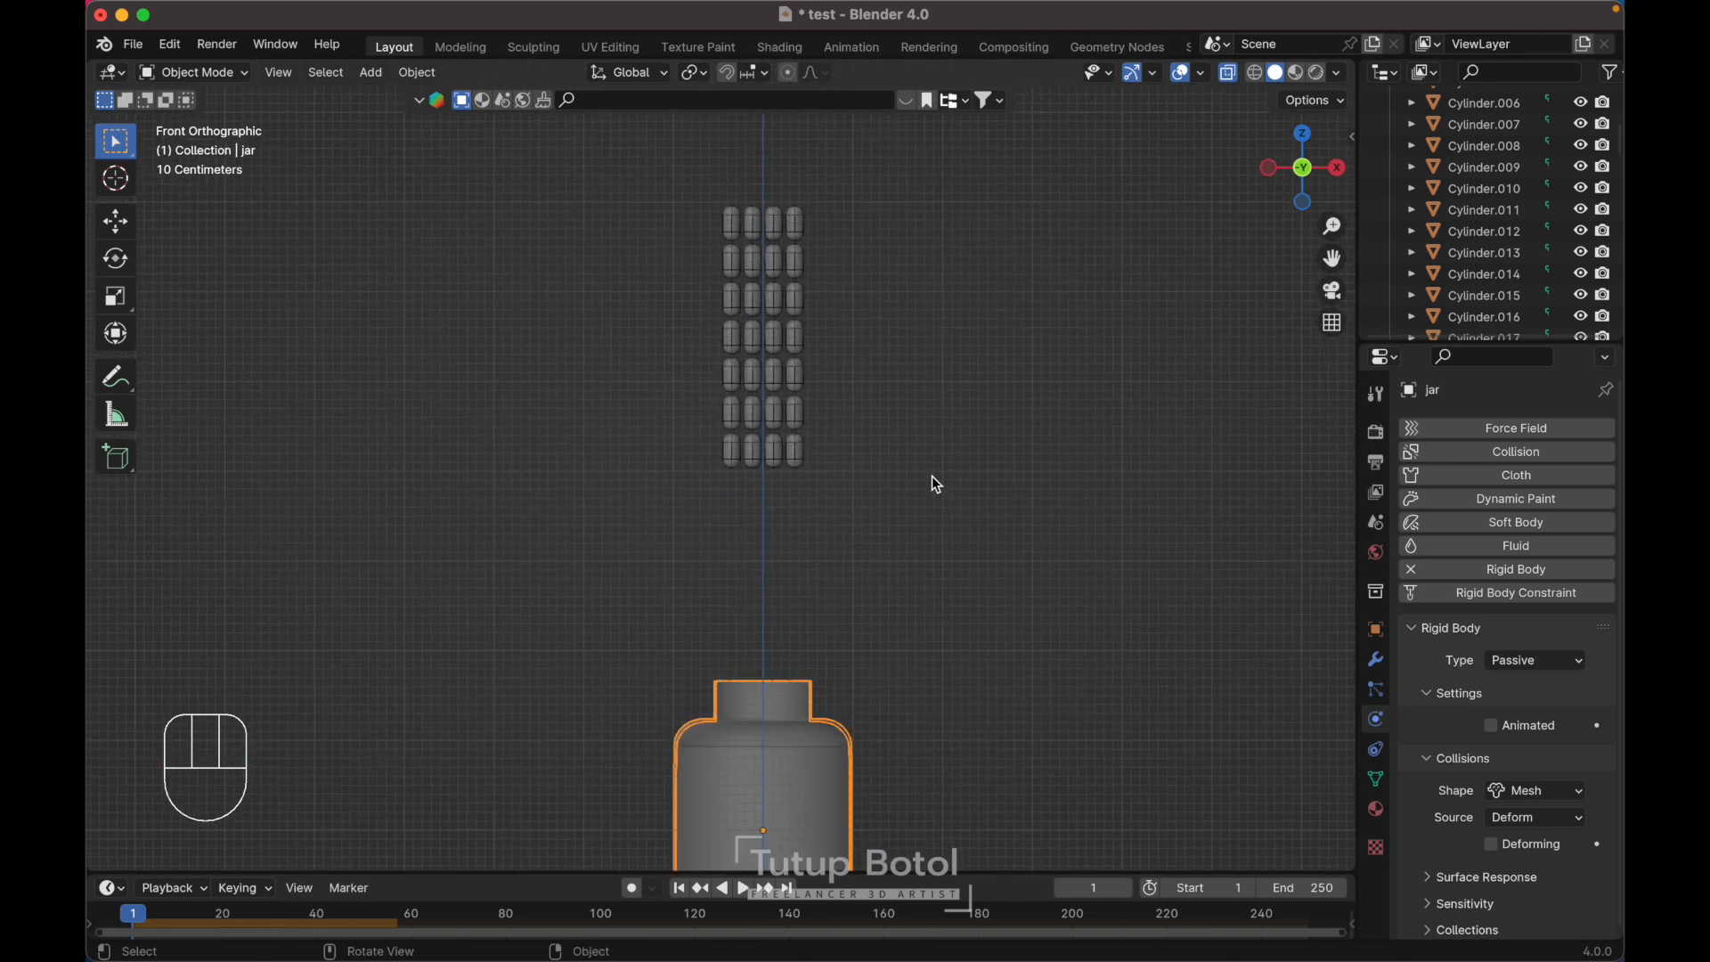
left_click_drag(657, 183, 848, 545)
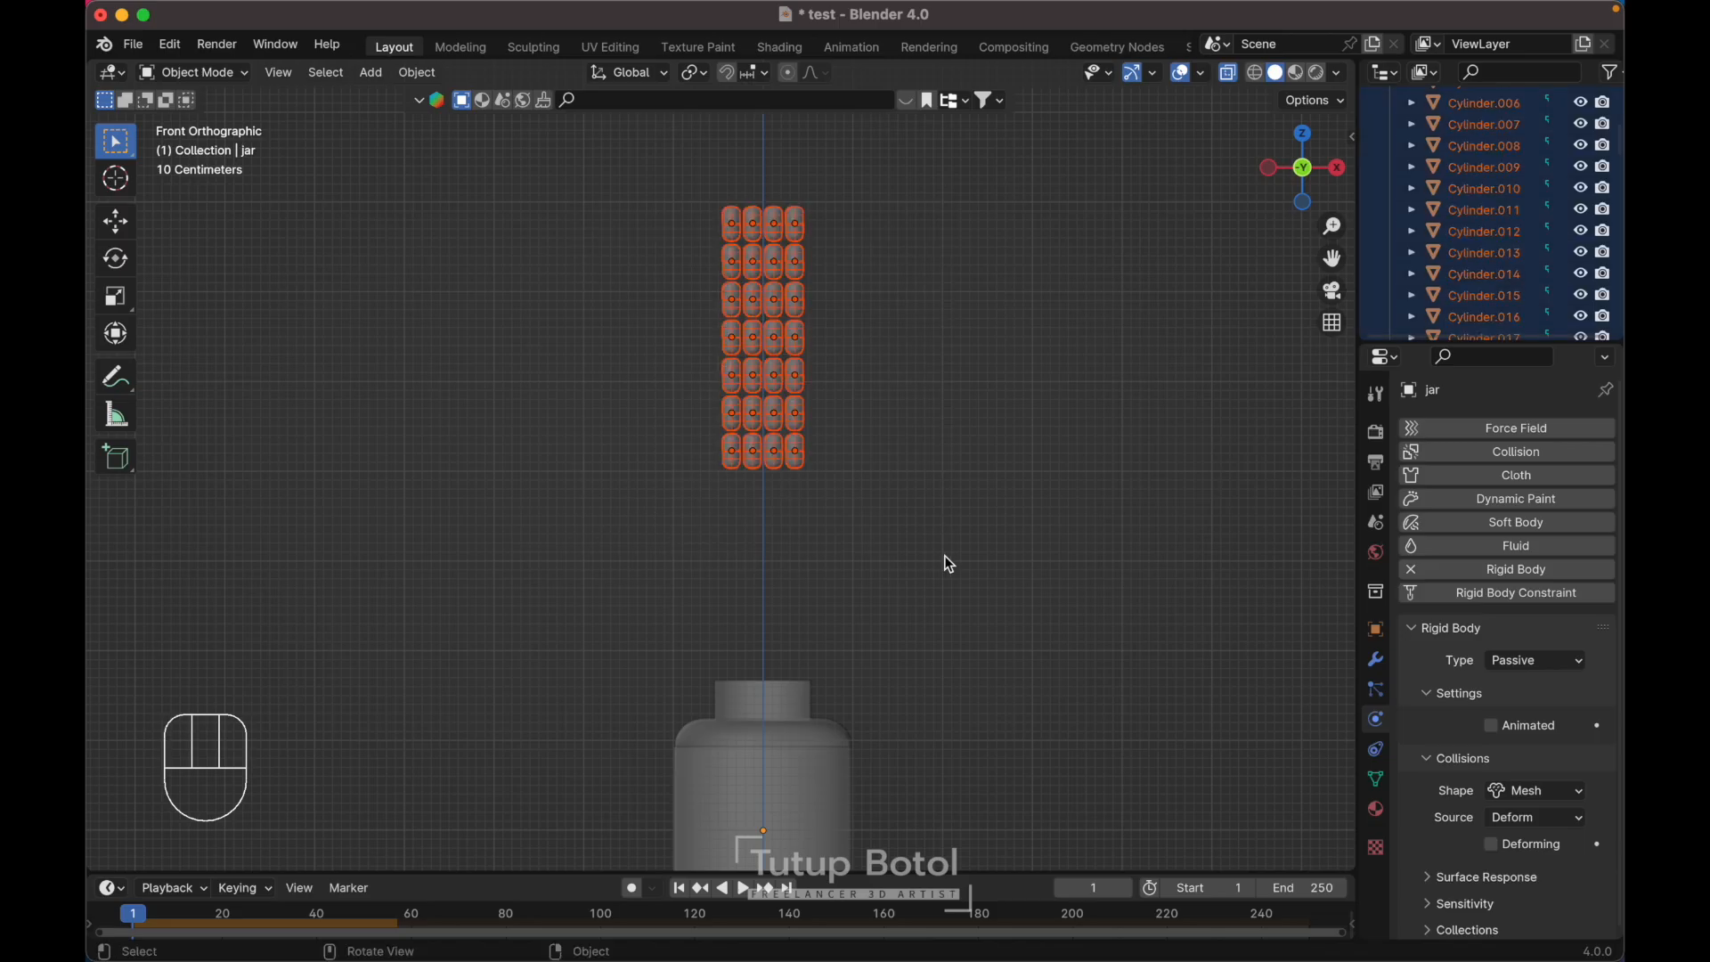
scroll(944, 554, "up", 5, "shift")
scroll(944, 554, "down", 1)
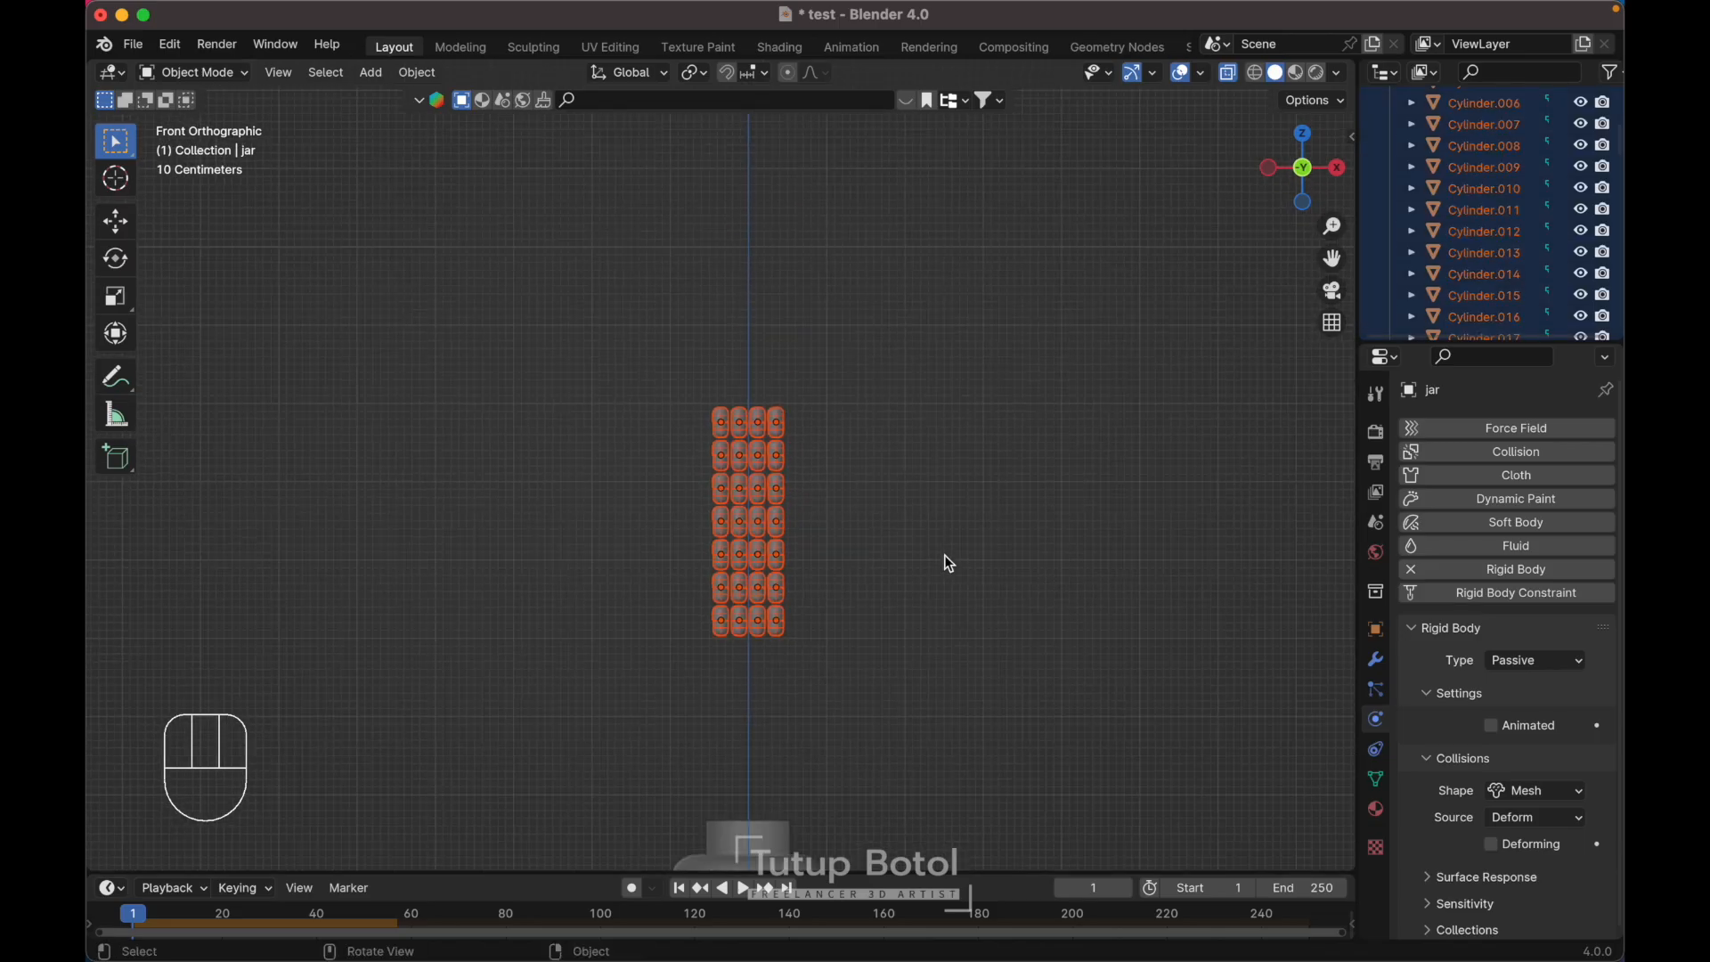
key("alt+d")
key("z")
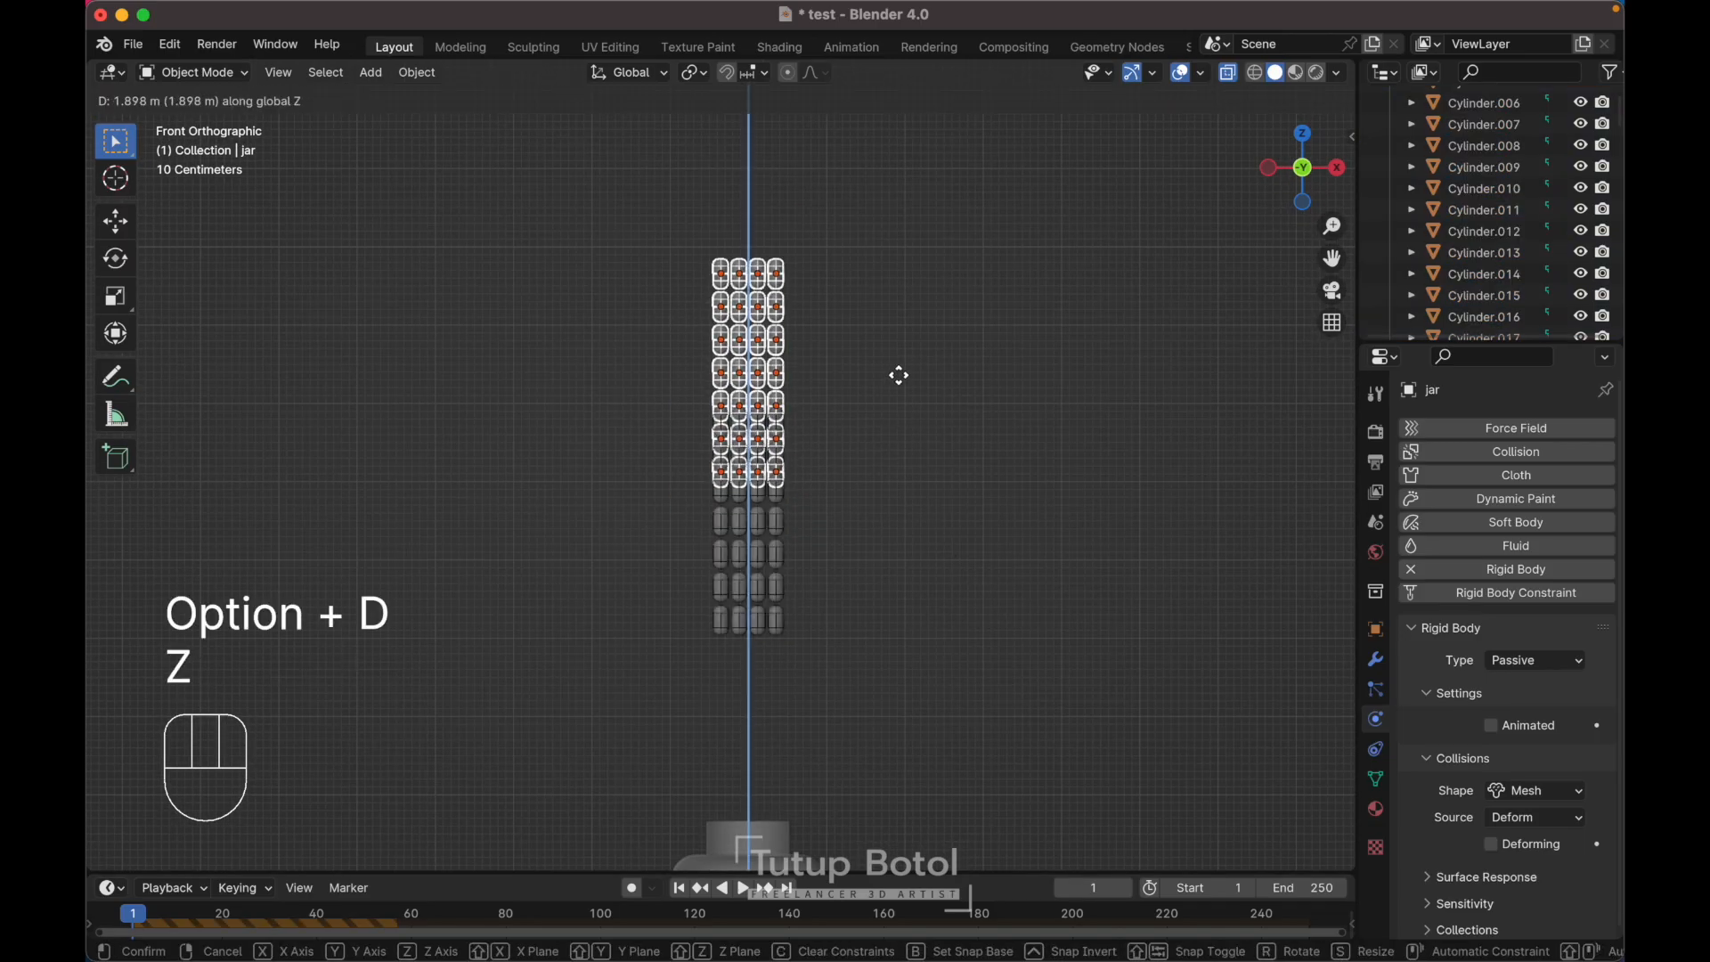
left_click(887, 318)
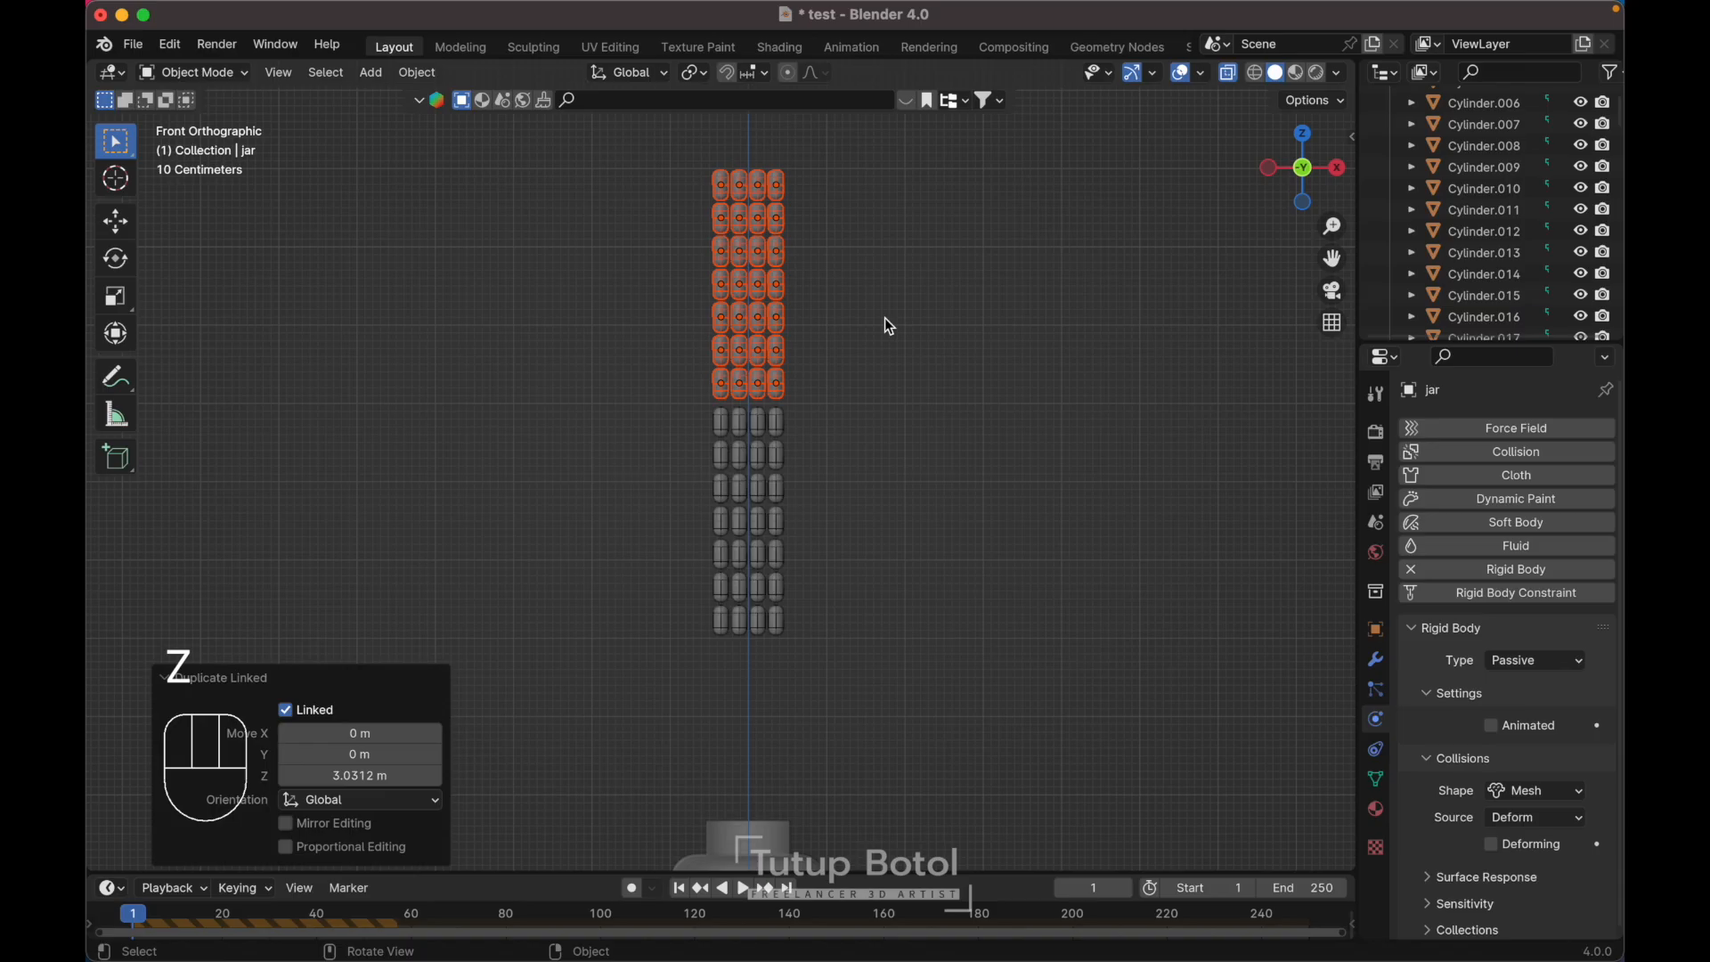
- Make a linked duplicate of both capsule blocks and place it about 6 m higher along Z, above the existing stack
scroll(889, 326, "up", 4, "shift")
scroll(889, 326, "up", 2, "shift")
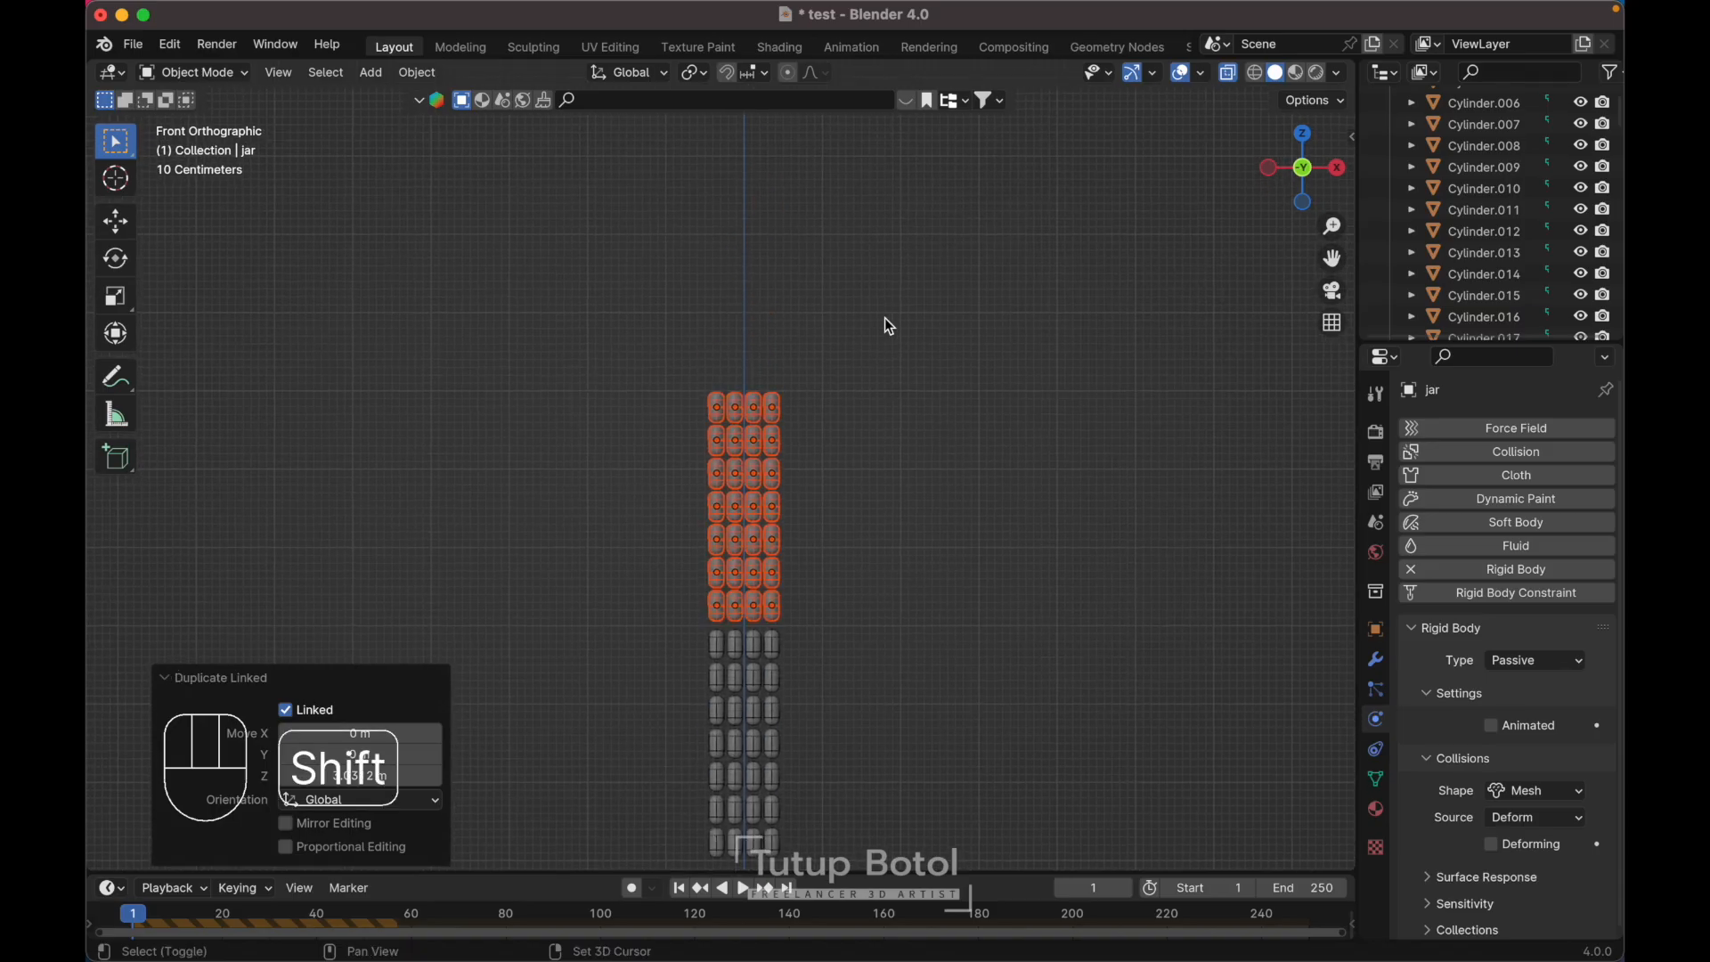
scroll(888, 327, "down", 2)
left_click_drag(611, 327, 868, 848)
key("alt+d")
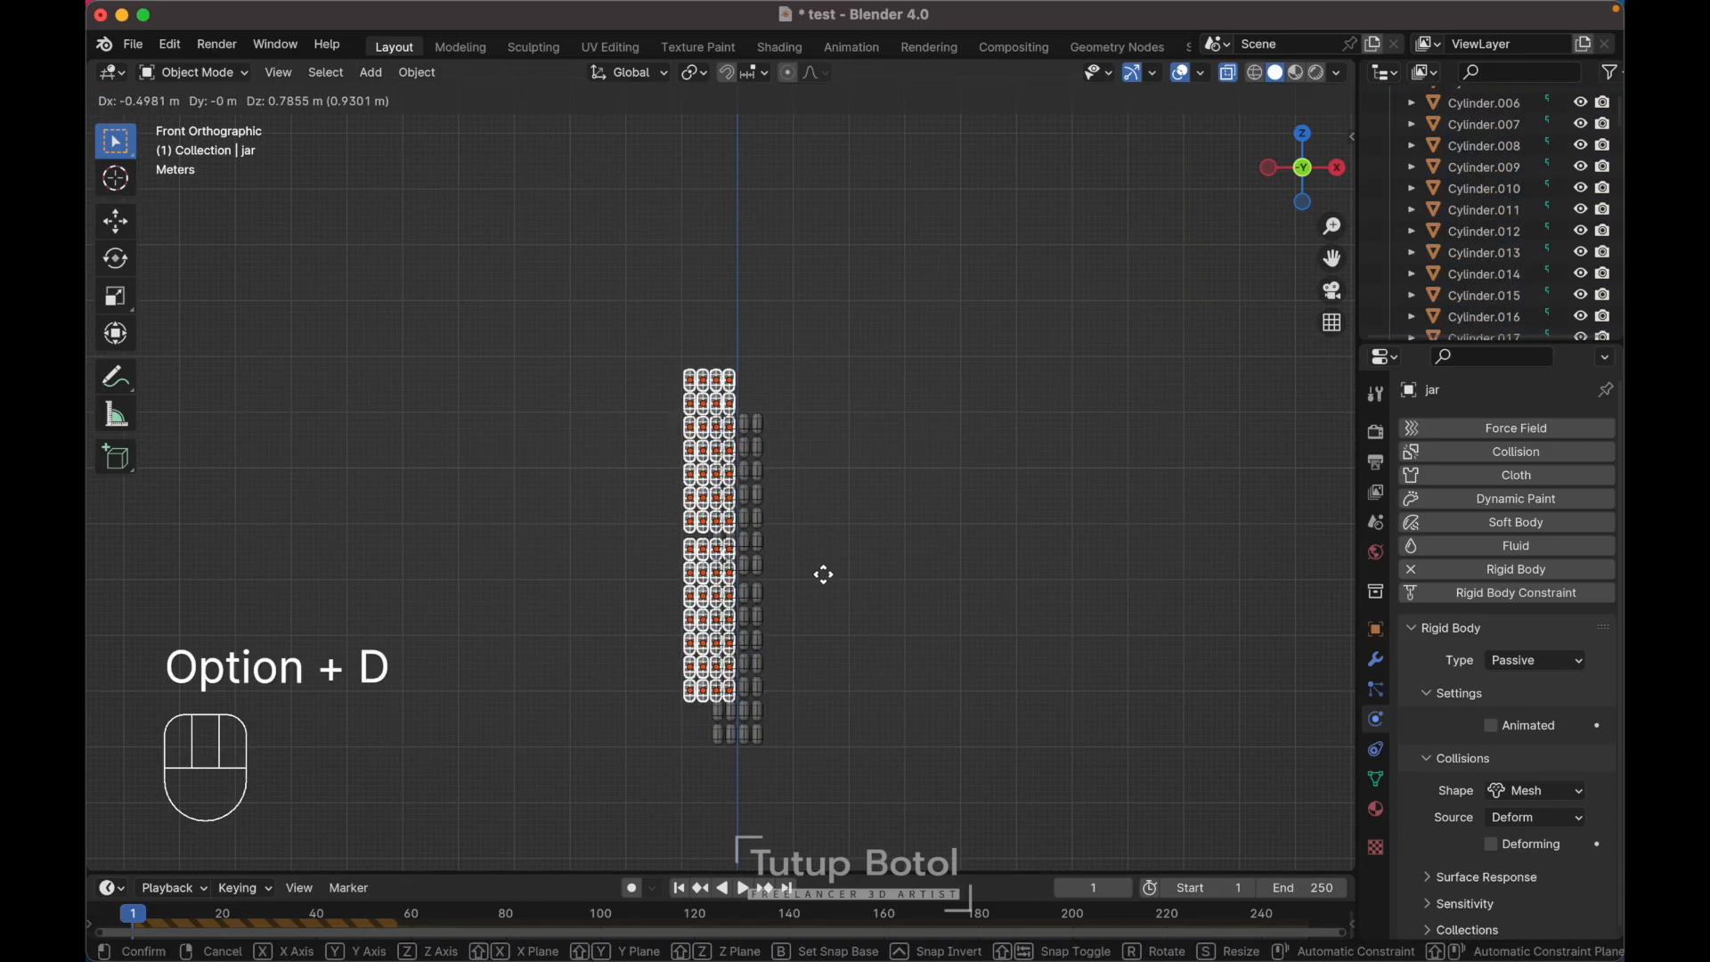
key("z")
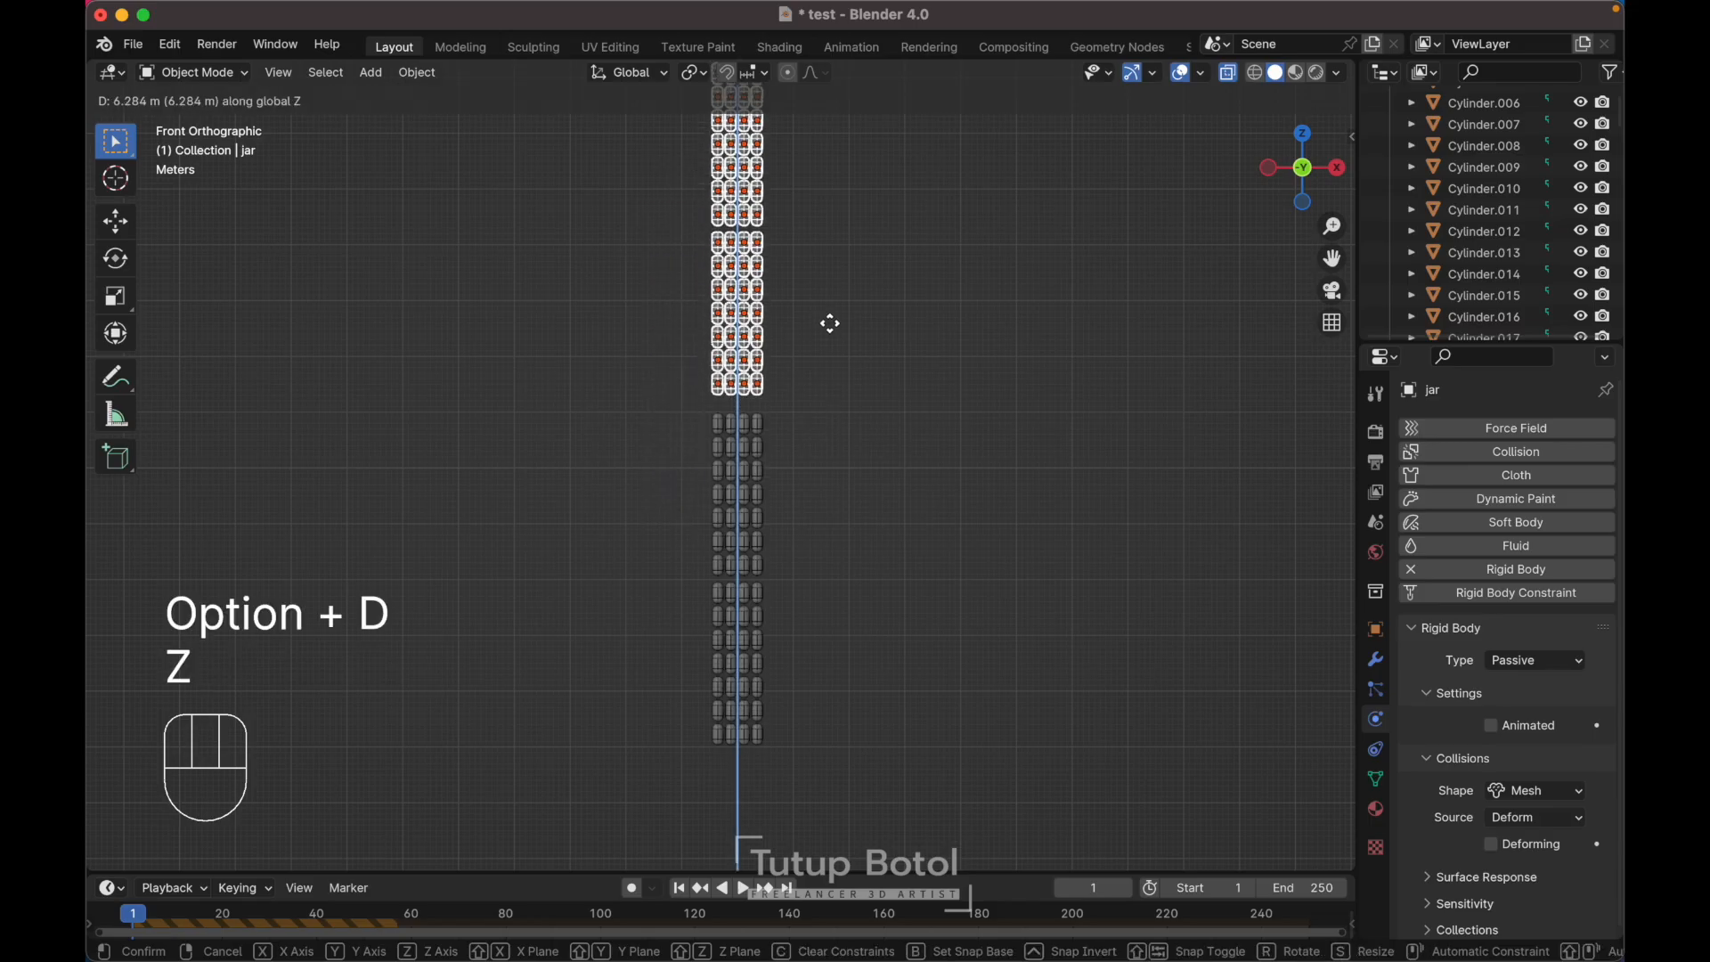
left_click(831, 332)
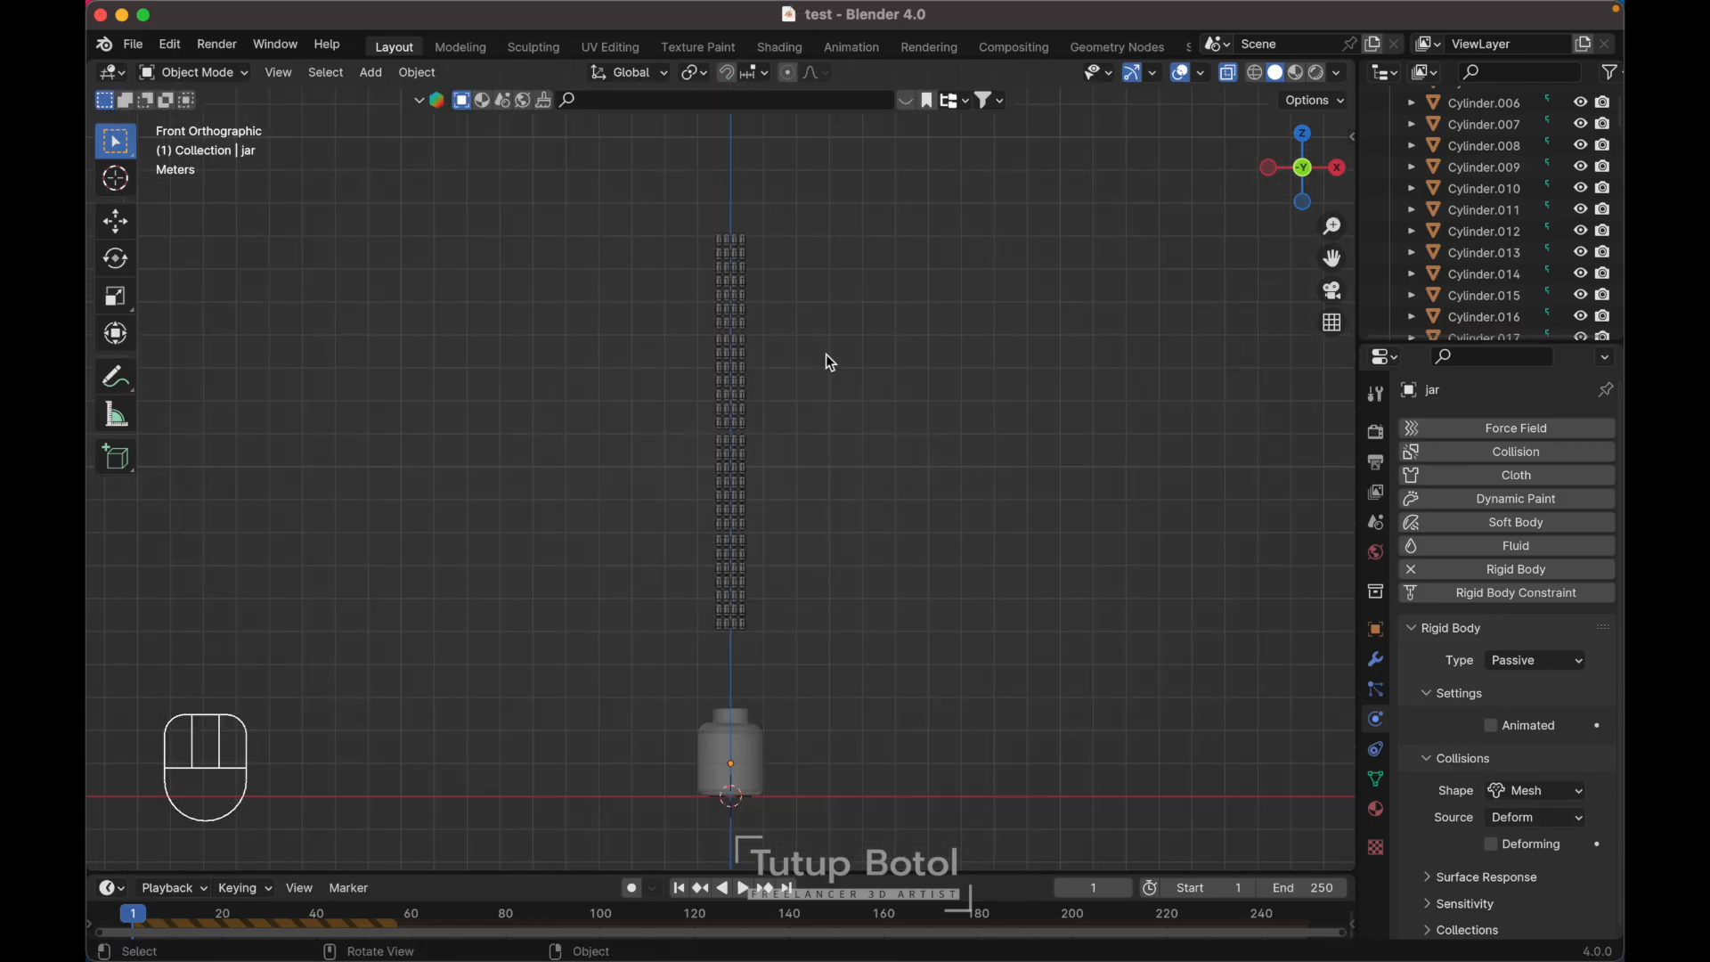
- Run the simulation to frame 96 to fill the jar with the capsules and turn off X-ray
key("space")
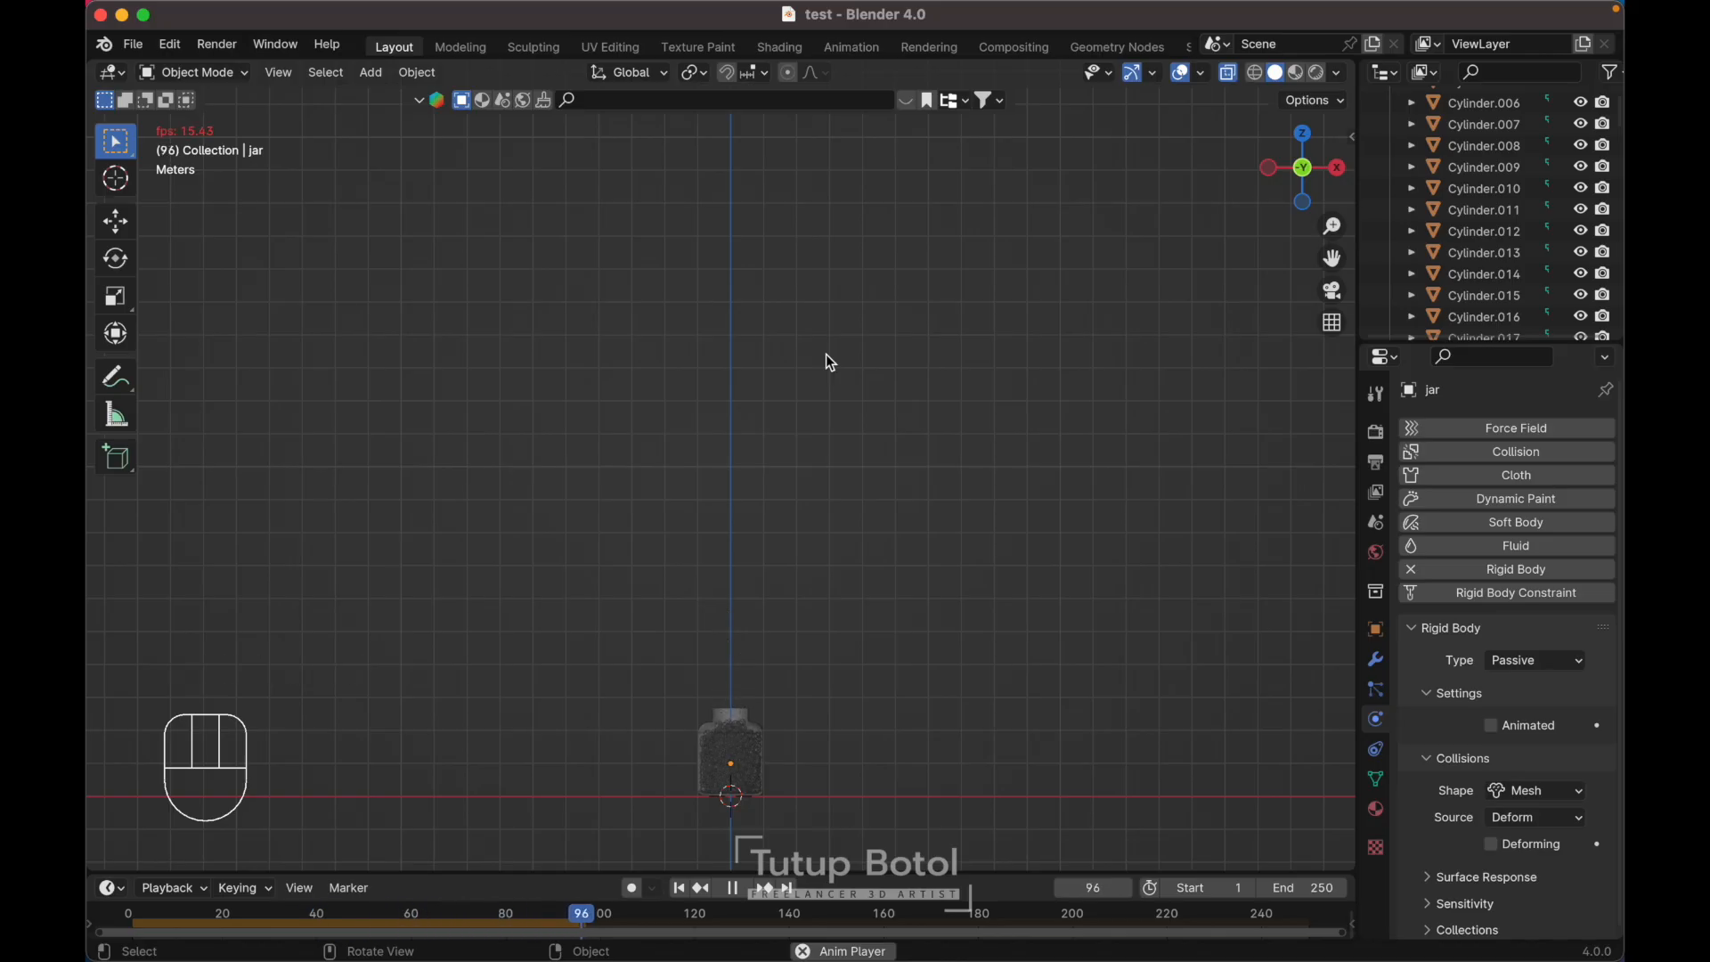
key("space")
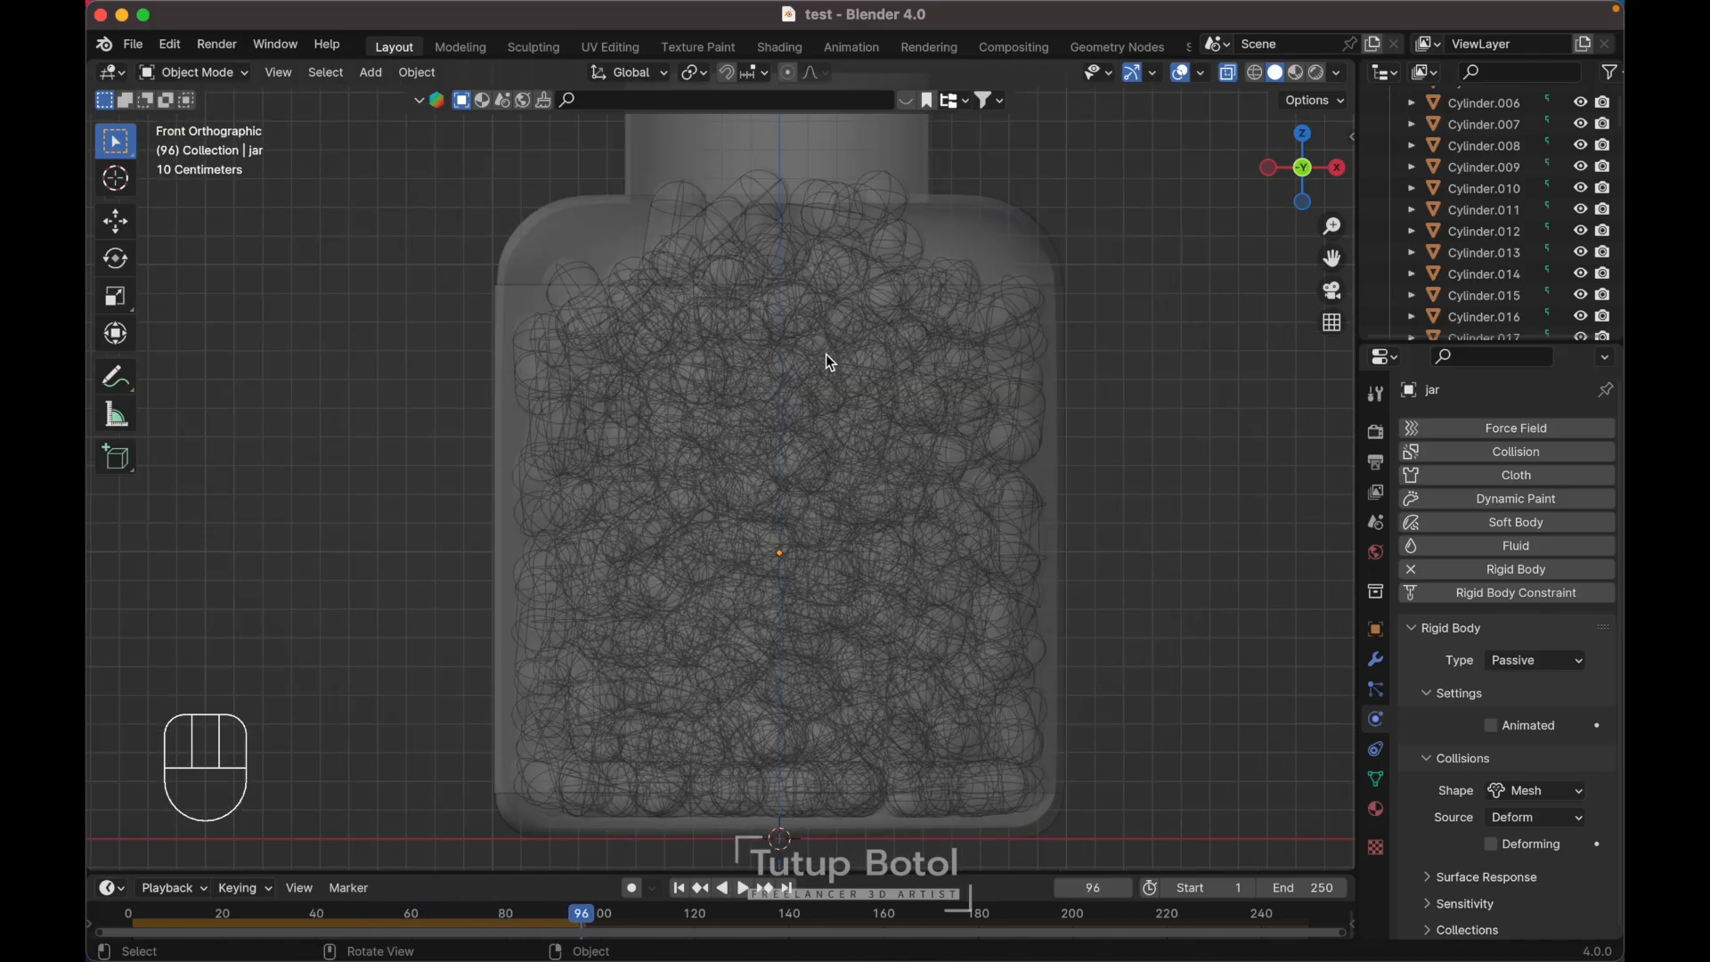
scroll(825, 354, "up", 5)
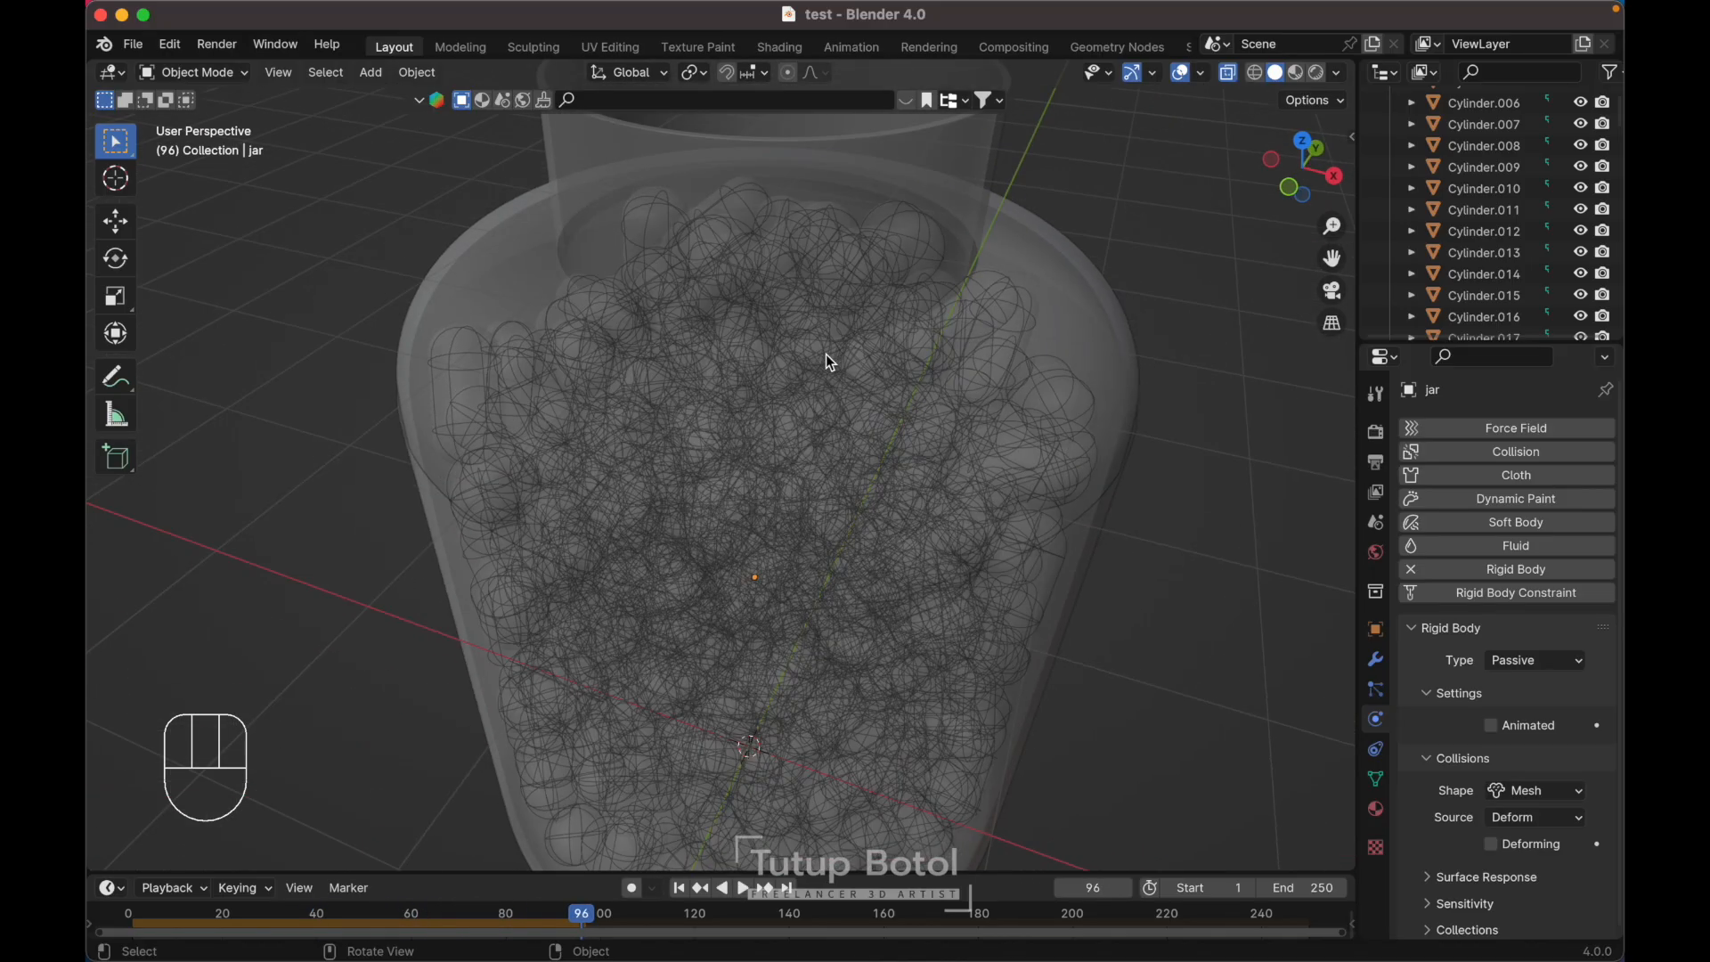
key("alt+z")
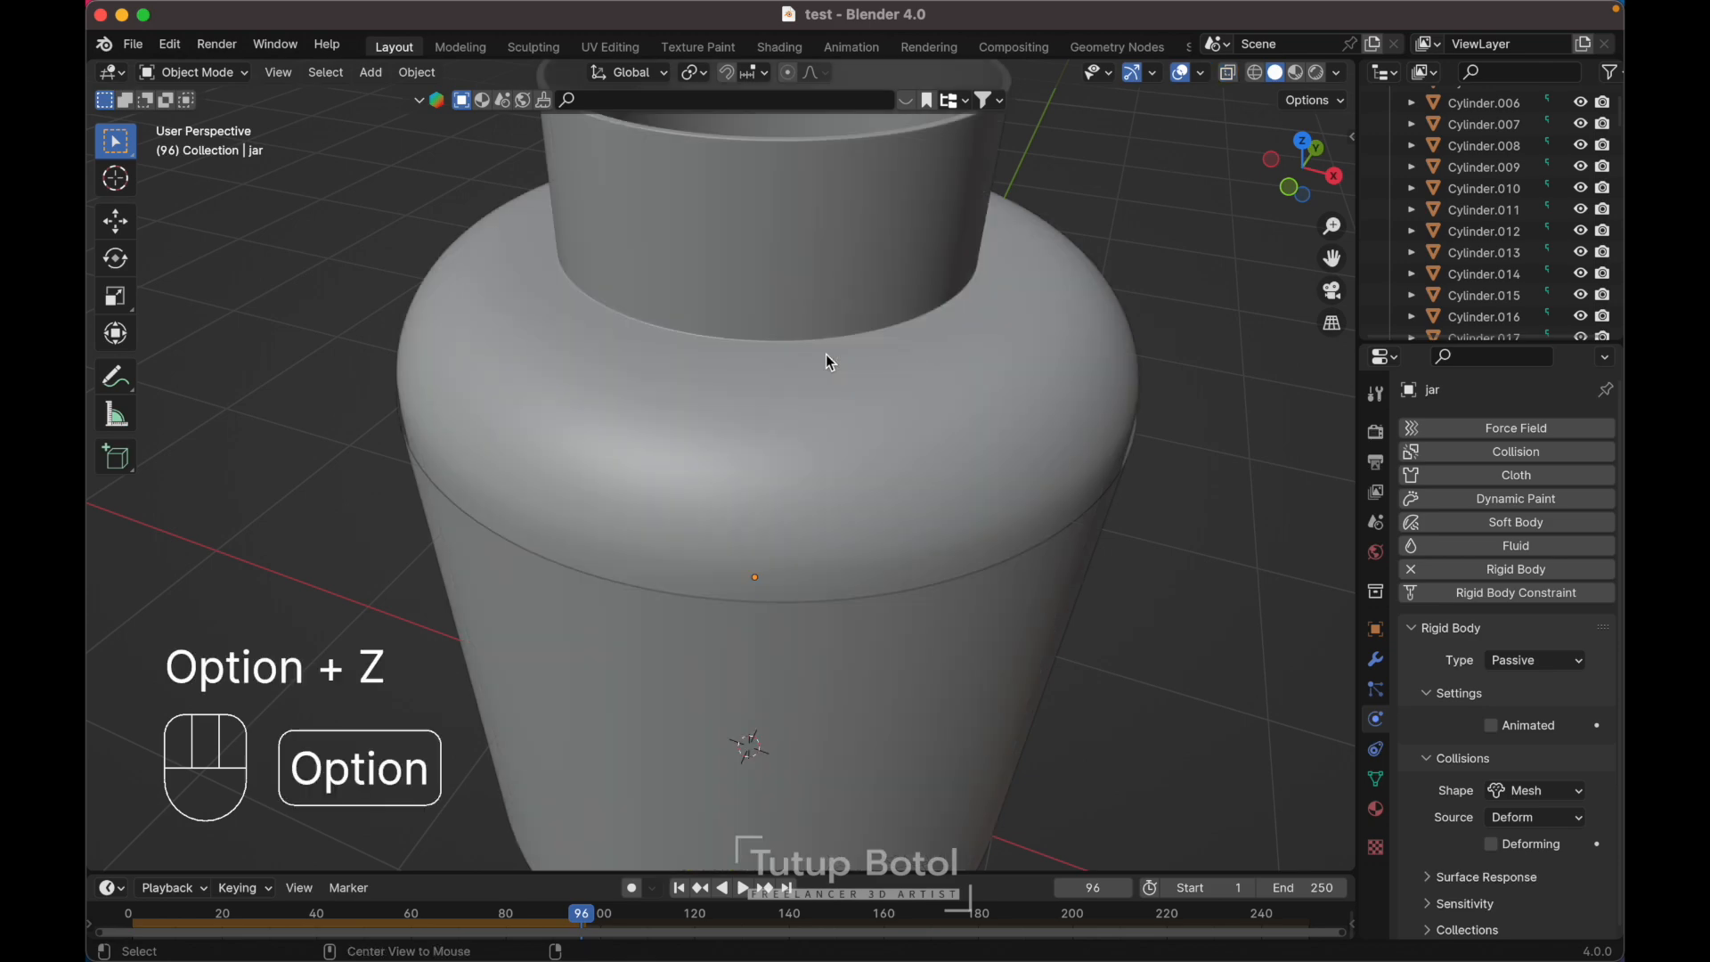
- Show the jar in X-ray from the front and select every capsule in the outliner, from Cylinder through Cylinder.335
key("alt+z")
key("grave")
scroll(696, 223, "down", 4)
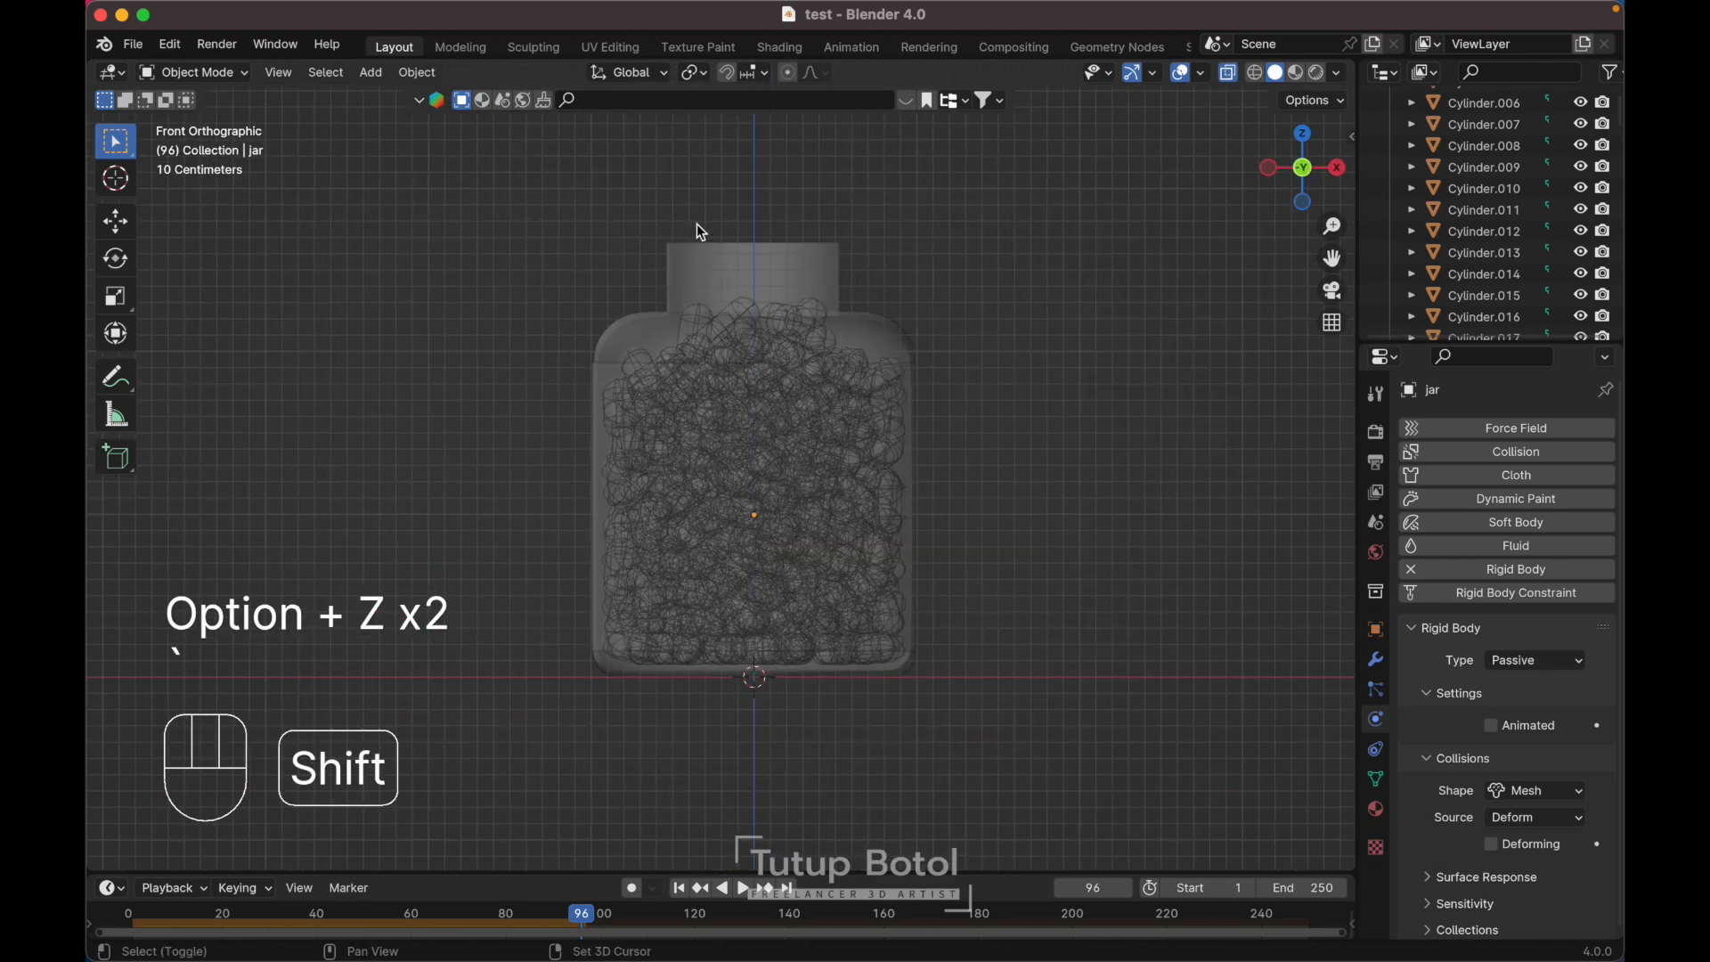
scroll(697, 223, "right", 3, "shift")
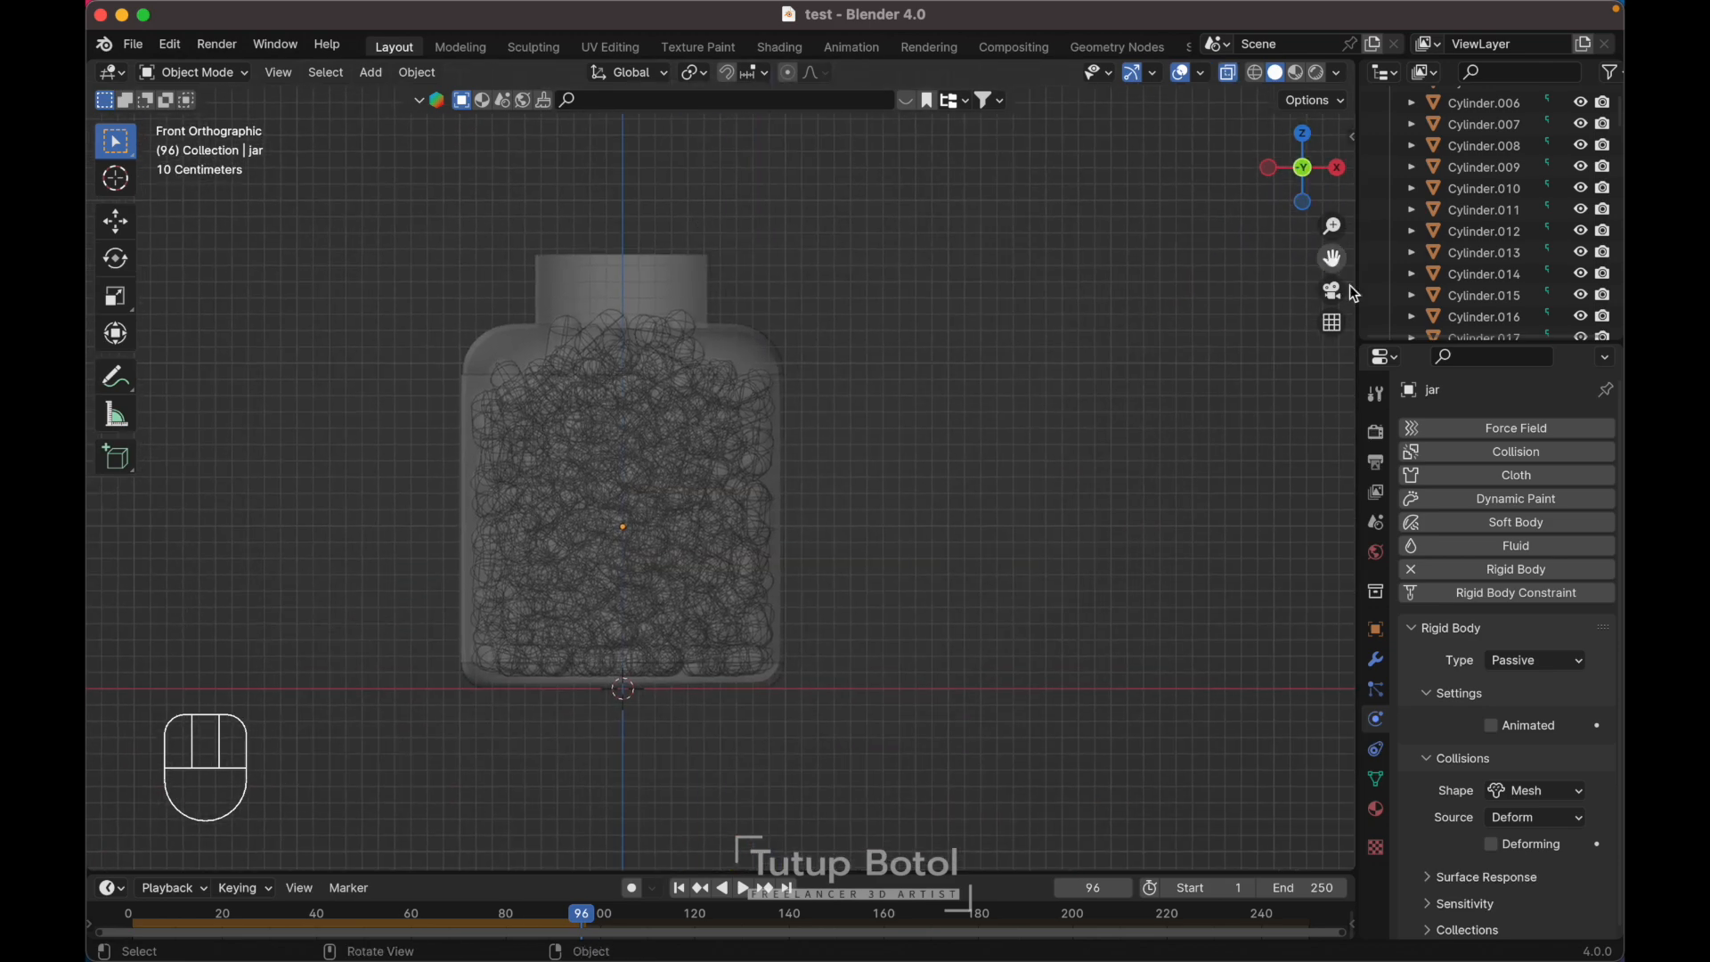
scroll(681, 358, "up", 3, "shift")
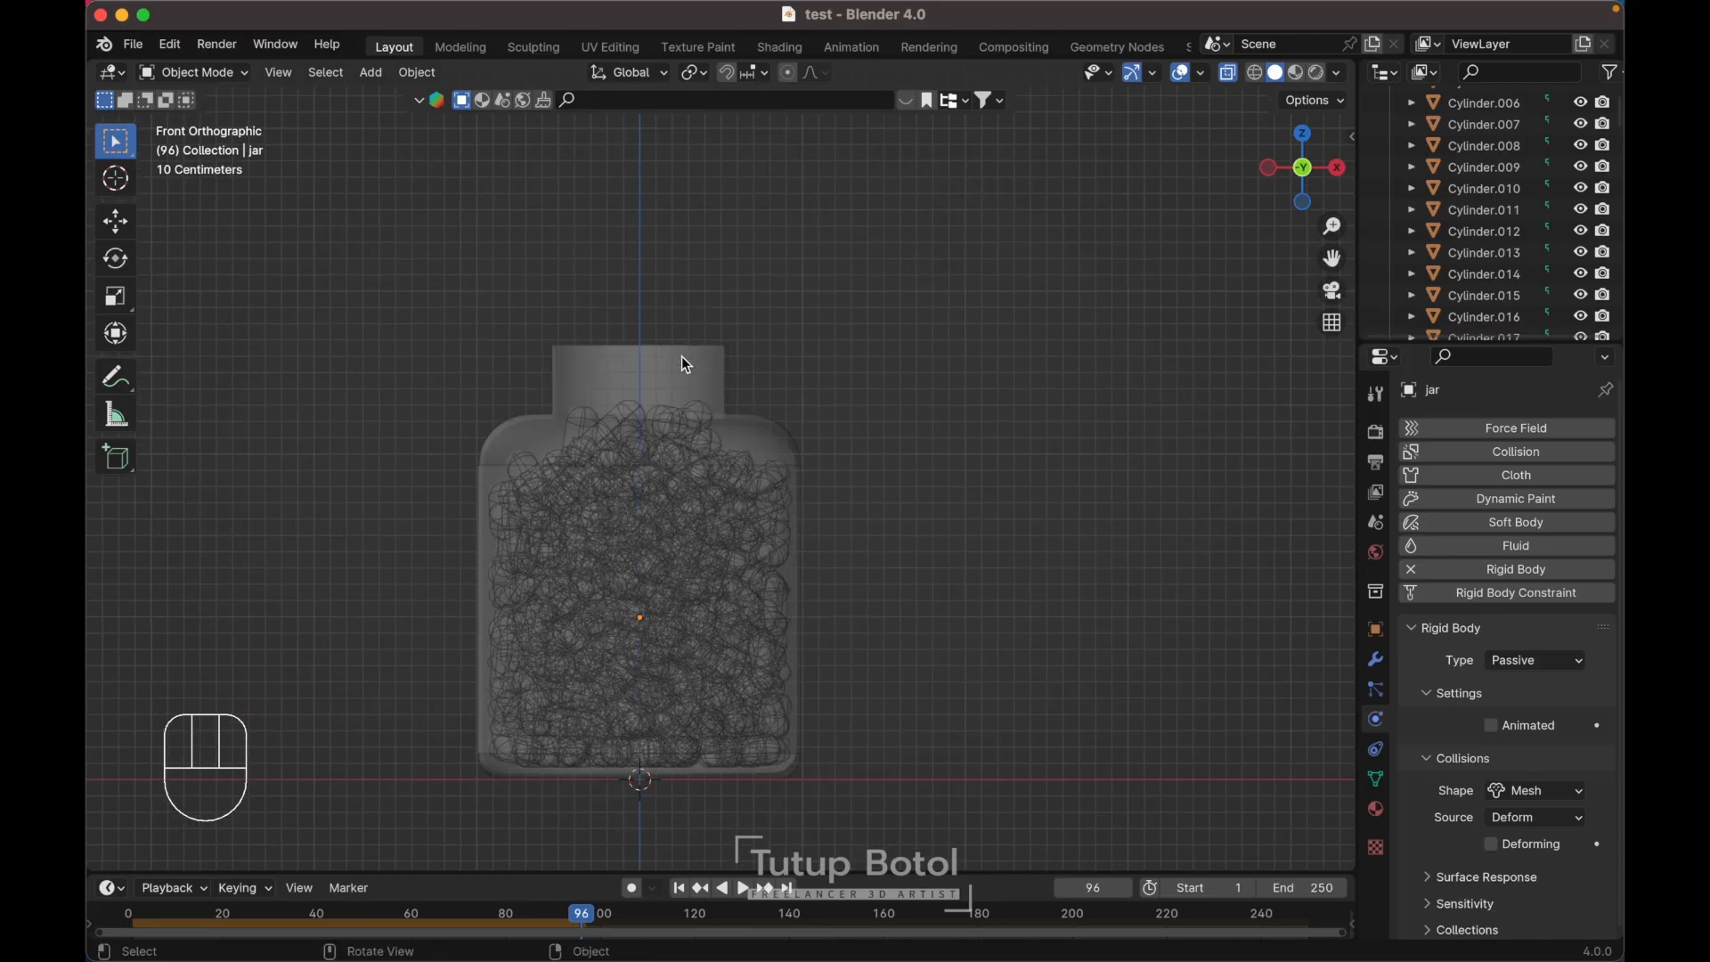
scroll(1466, 203, "up", 5)
left_click(1467, 203)
scroll(1461, 195, "down", 20)
scroll(1485, 254, "up", 20)
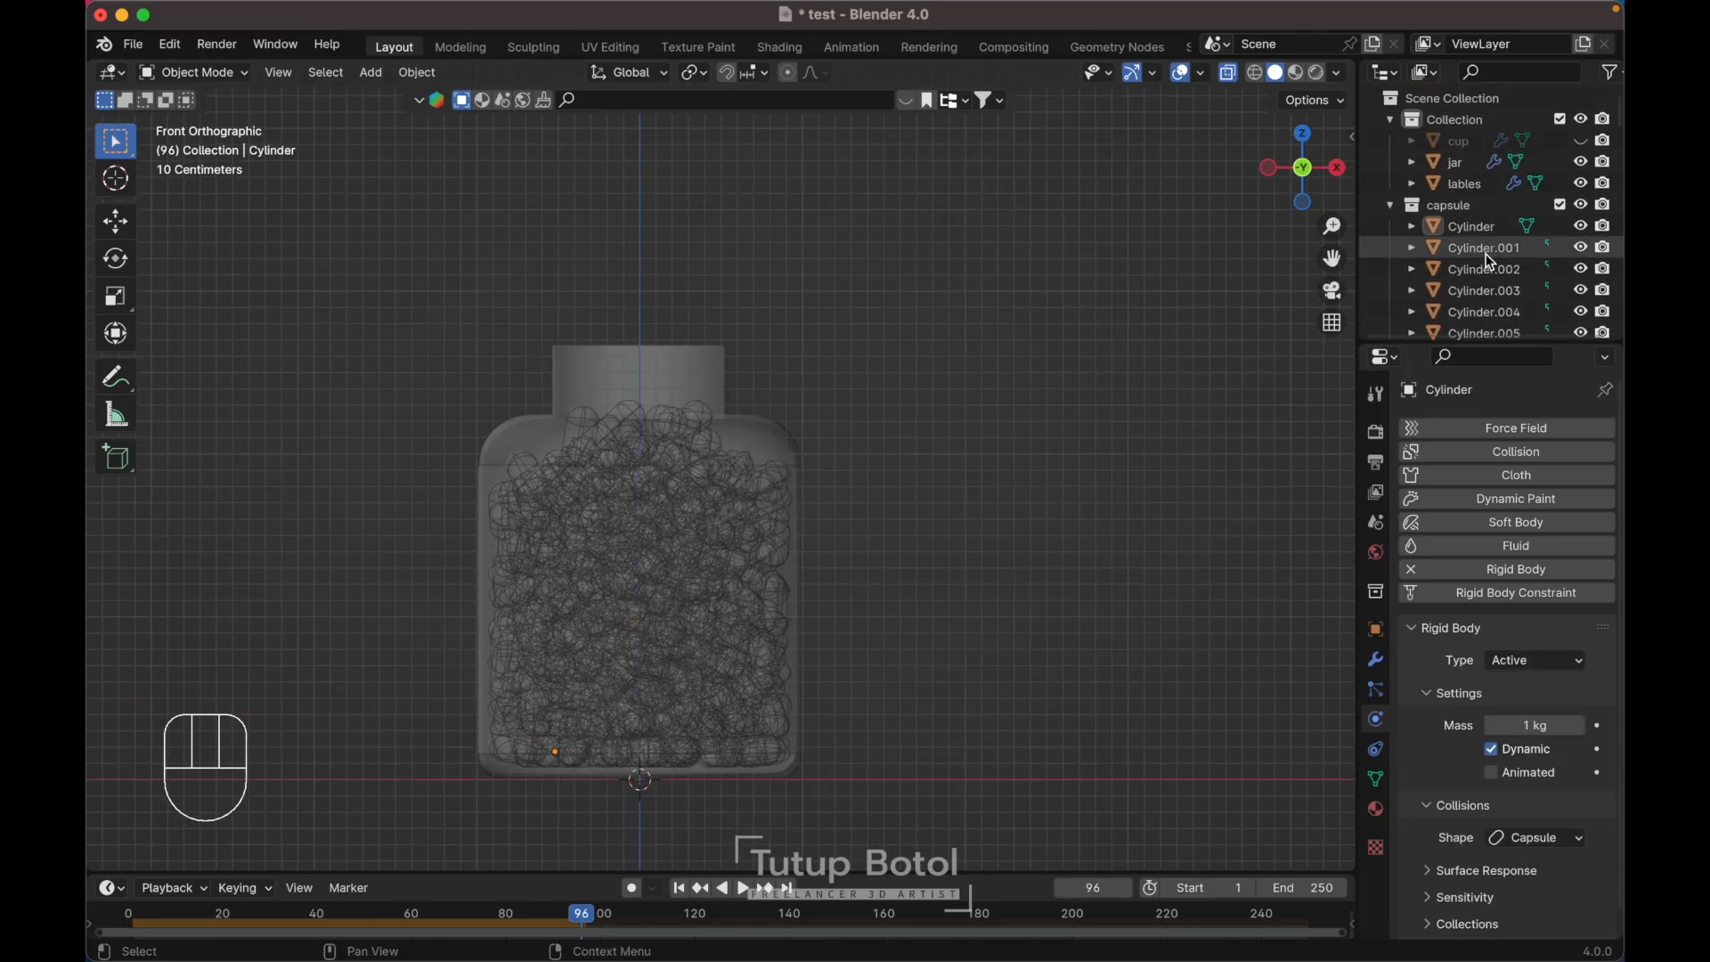
left_click(1463, 226)
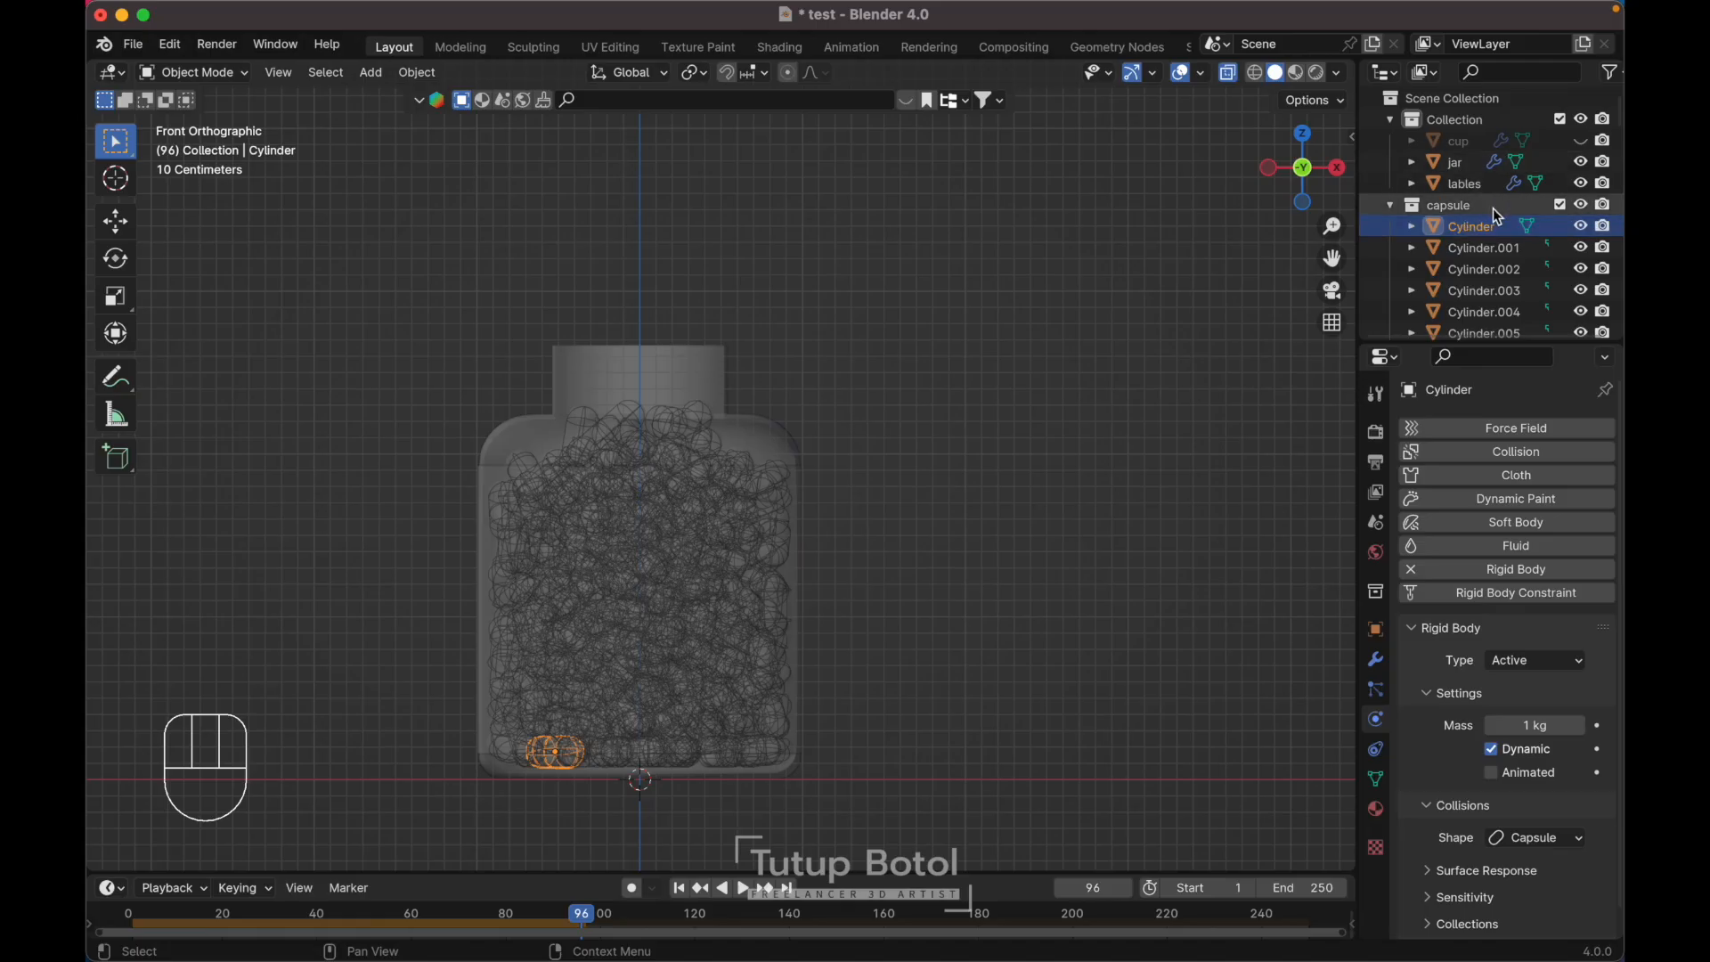
scroll(1493, 205, "down", 20)
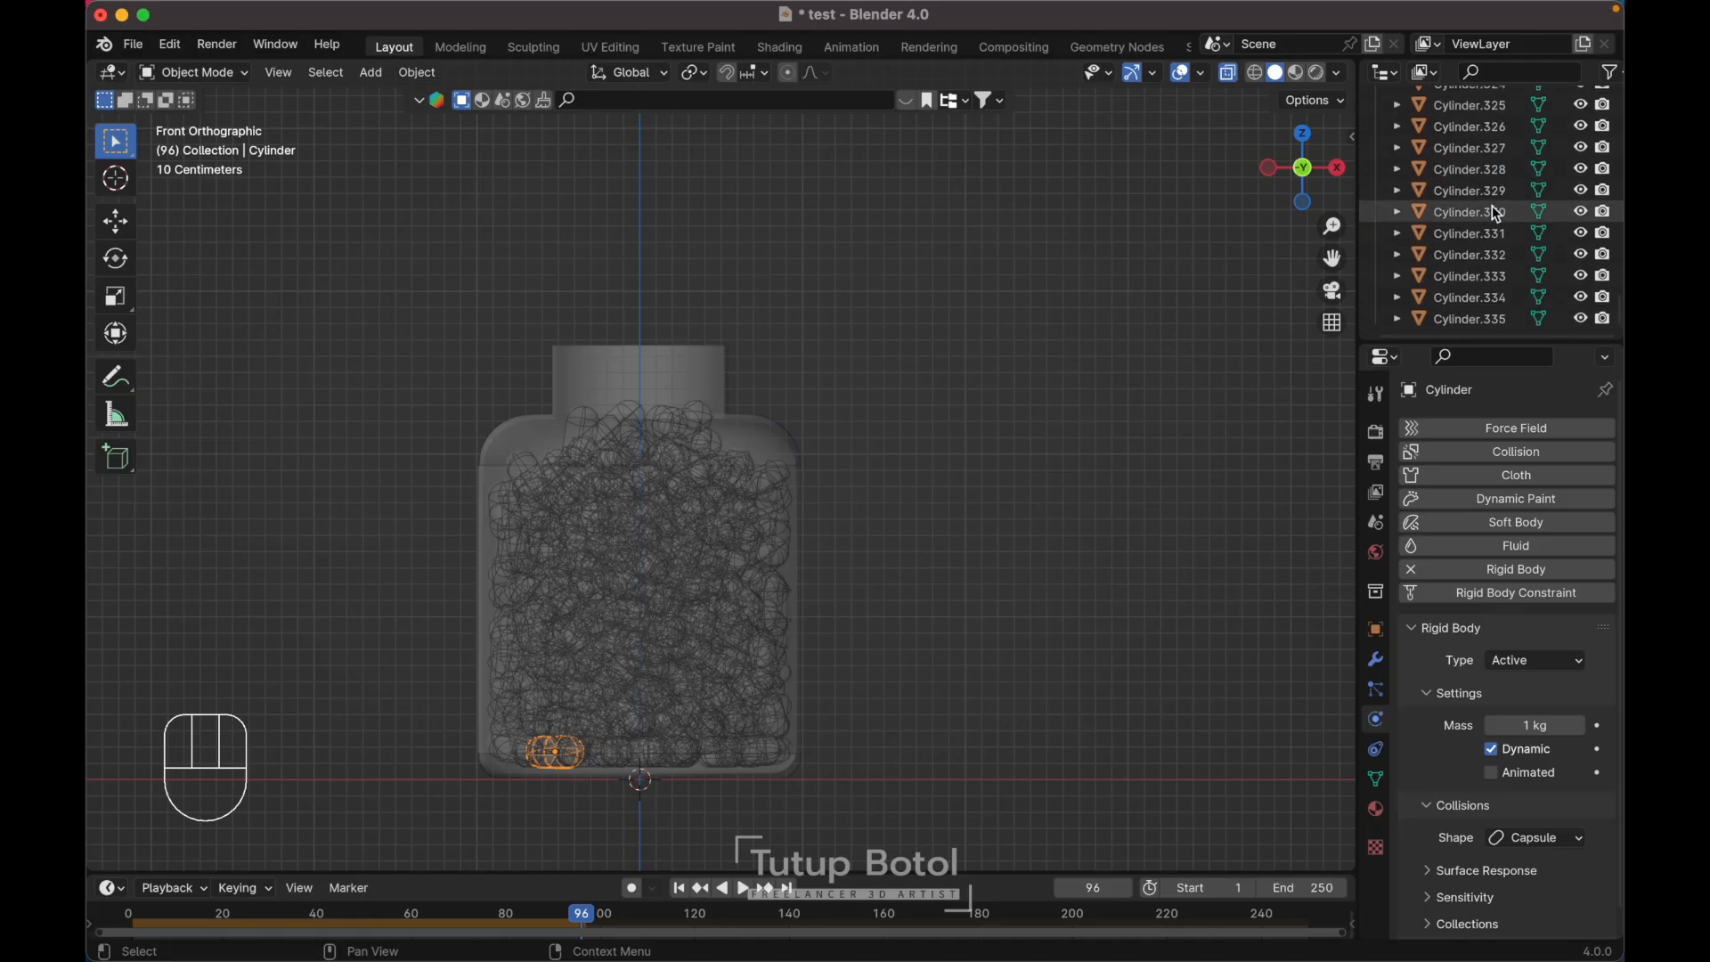
left_click(1458, 309, "shift")
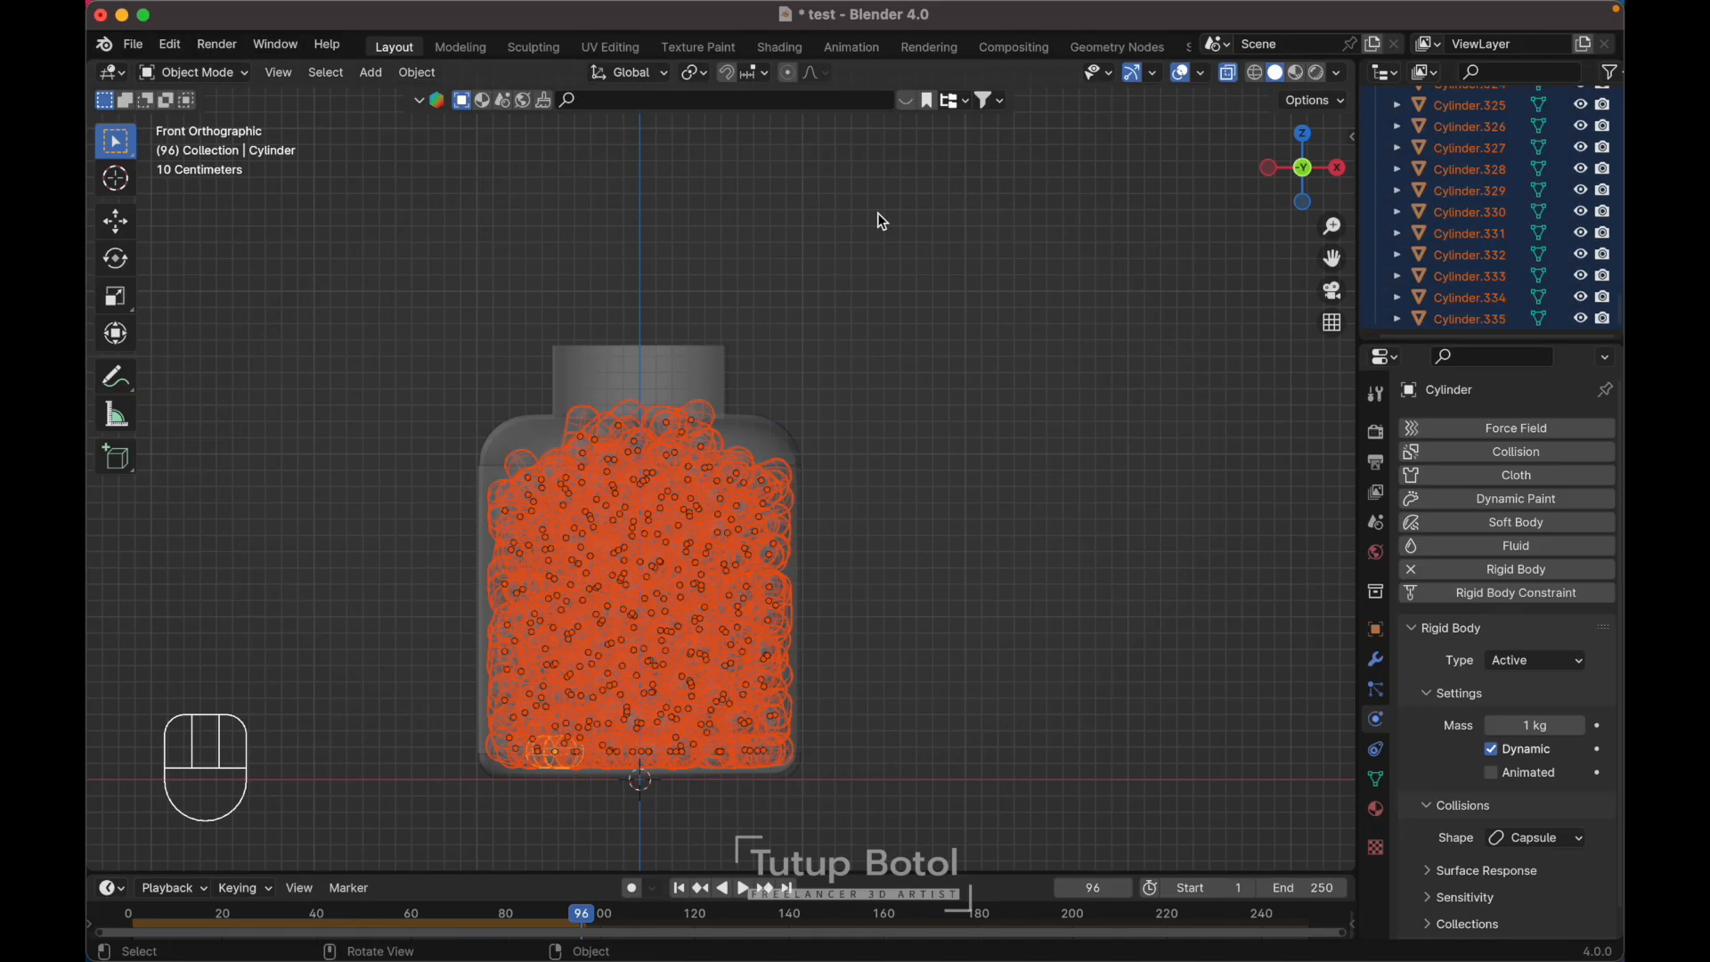
- Bake the selected capsules' rigid-body simulation to keyframes with start frame 96 and end frame 96, then deselect them
left_click(418, 72)
mouse_move(483, 636)
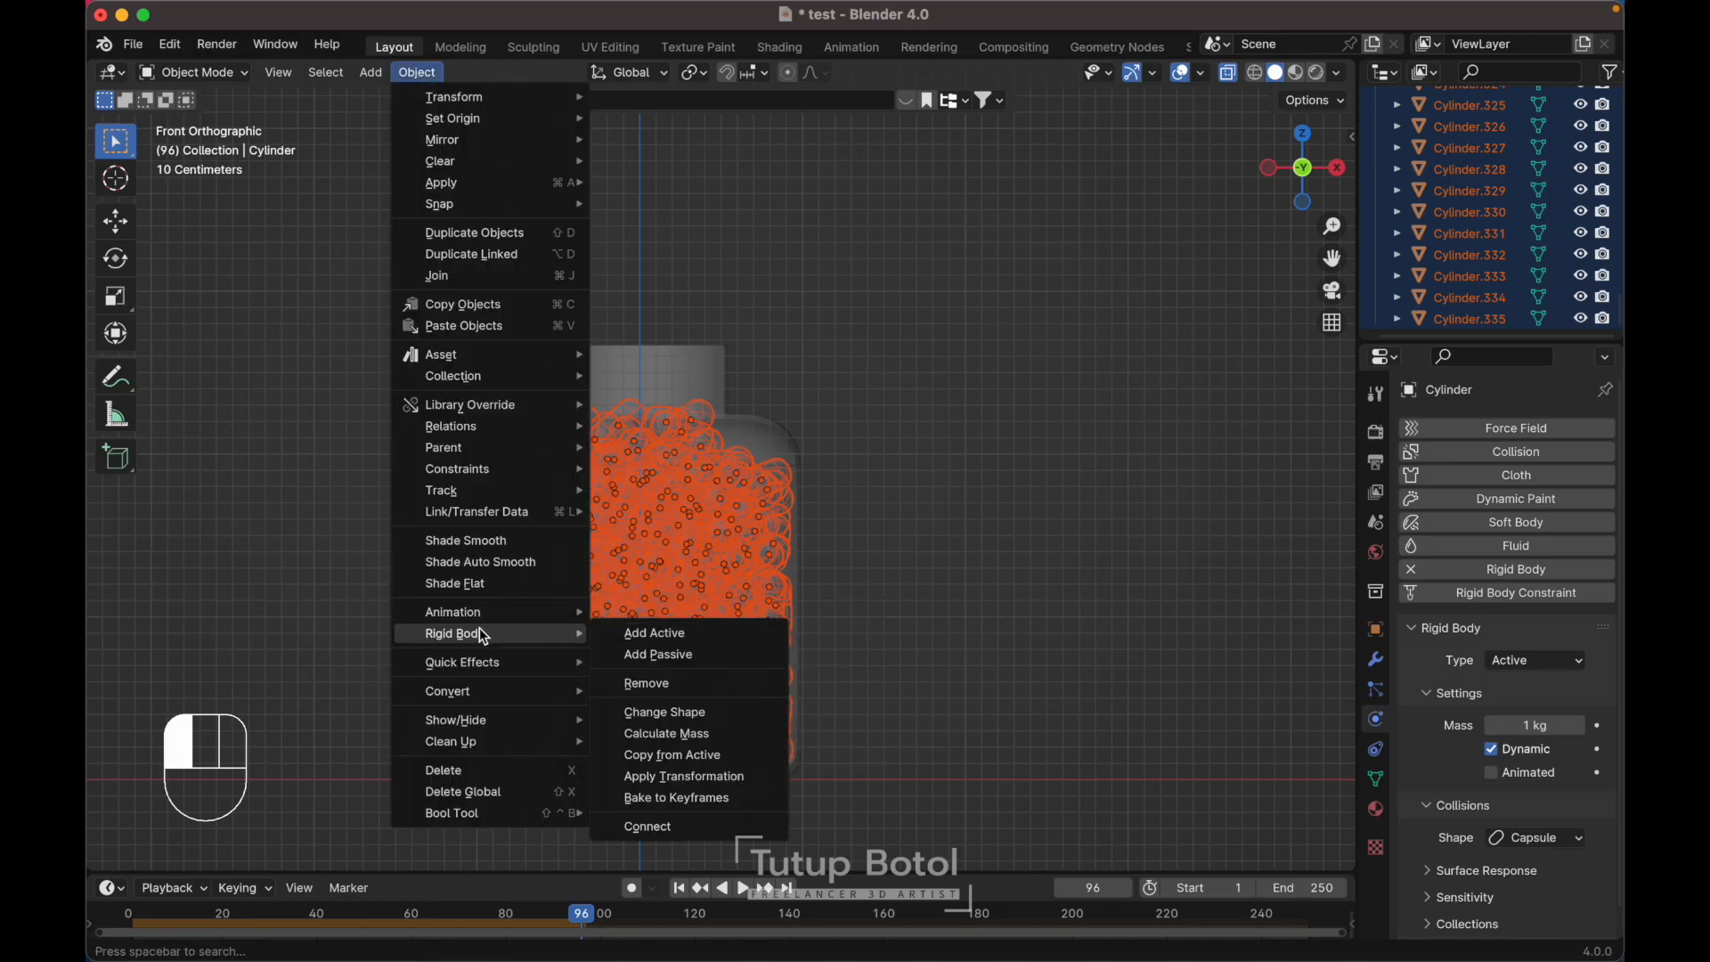
left_click(681, 799)
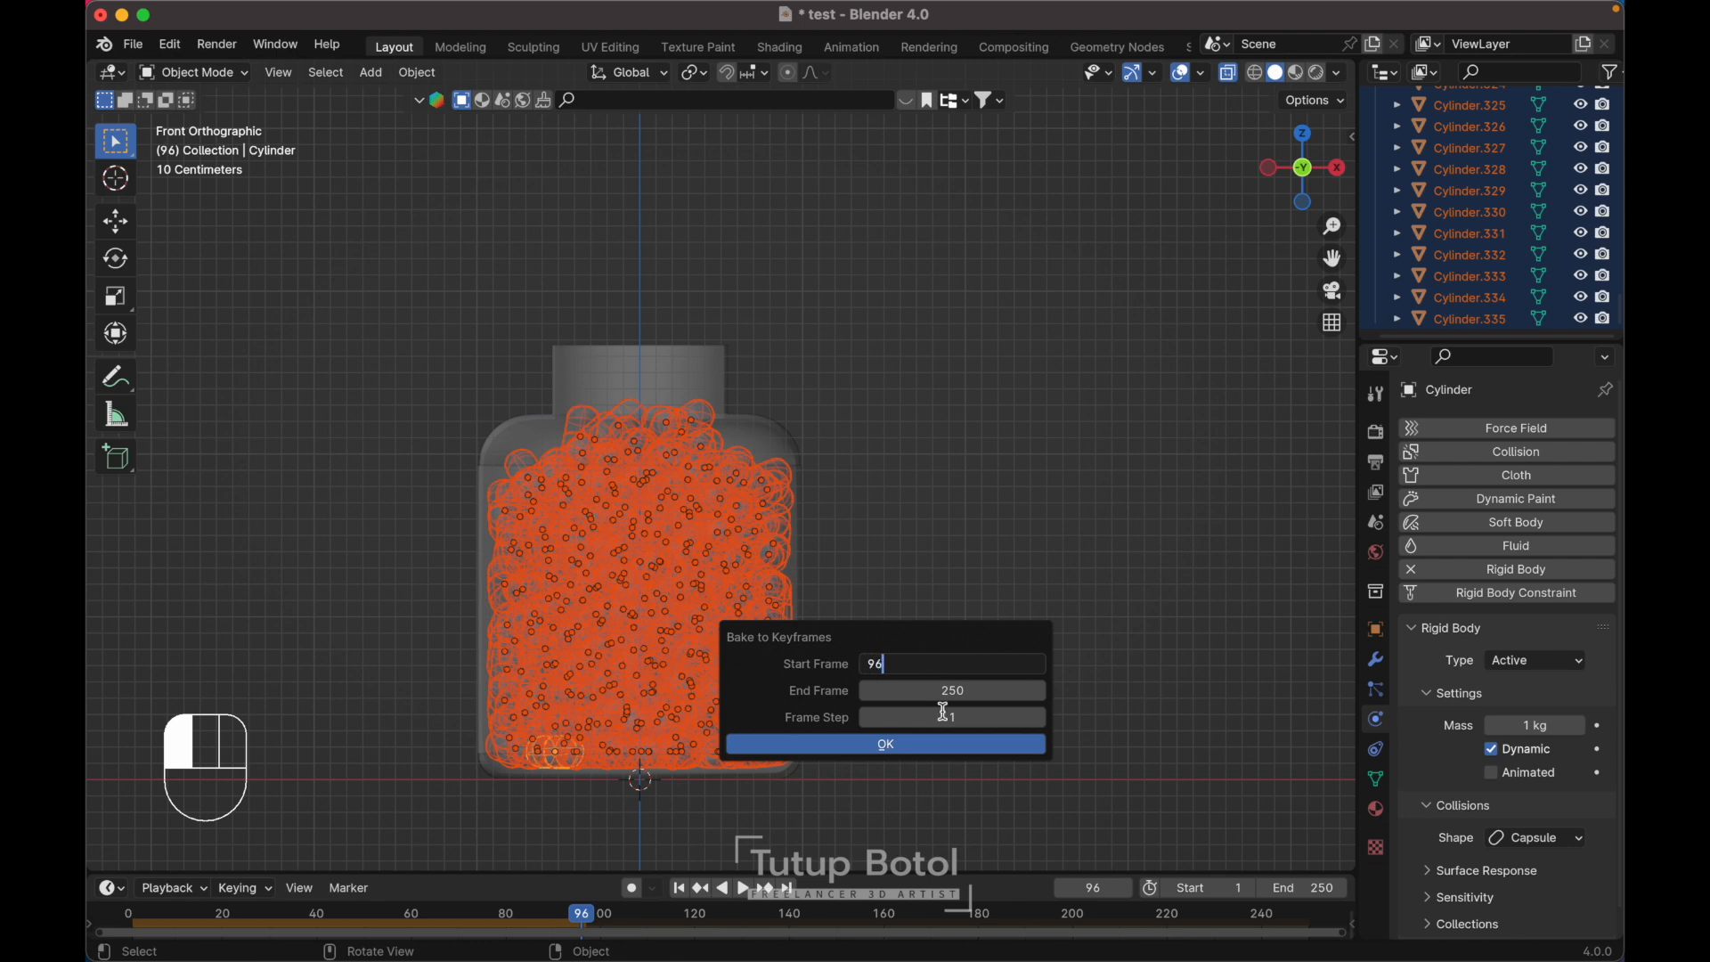
left_click(928, 693)
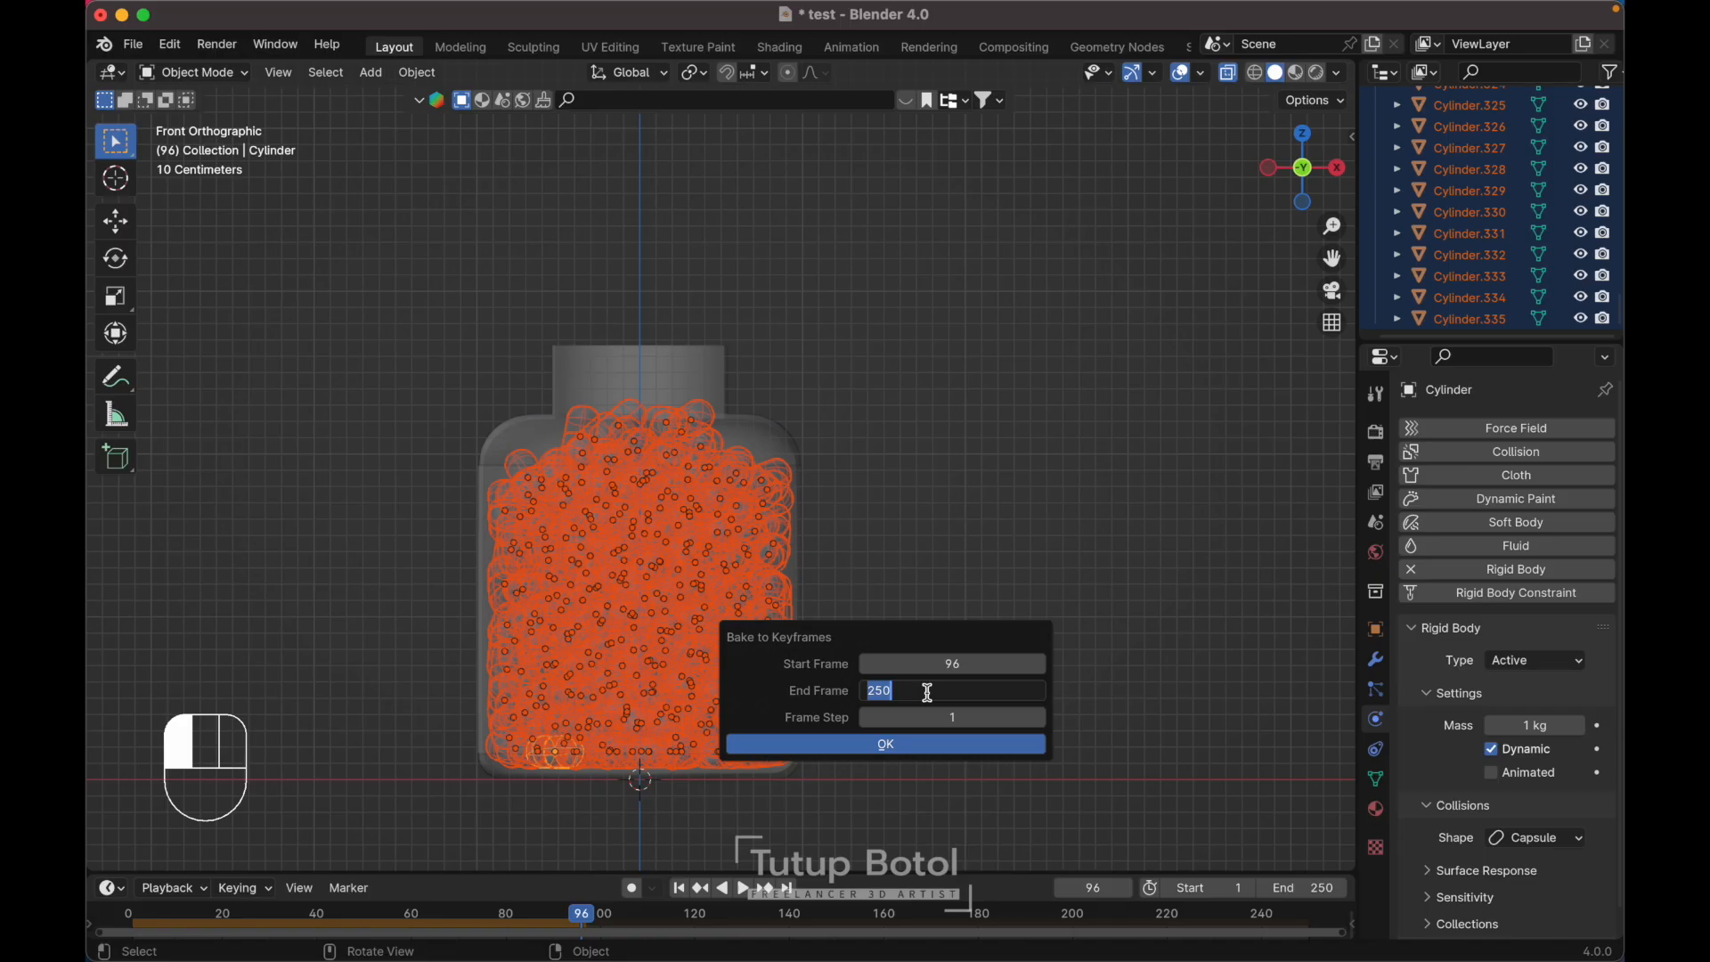
type("96")
left_click(888, 743)
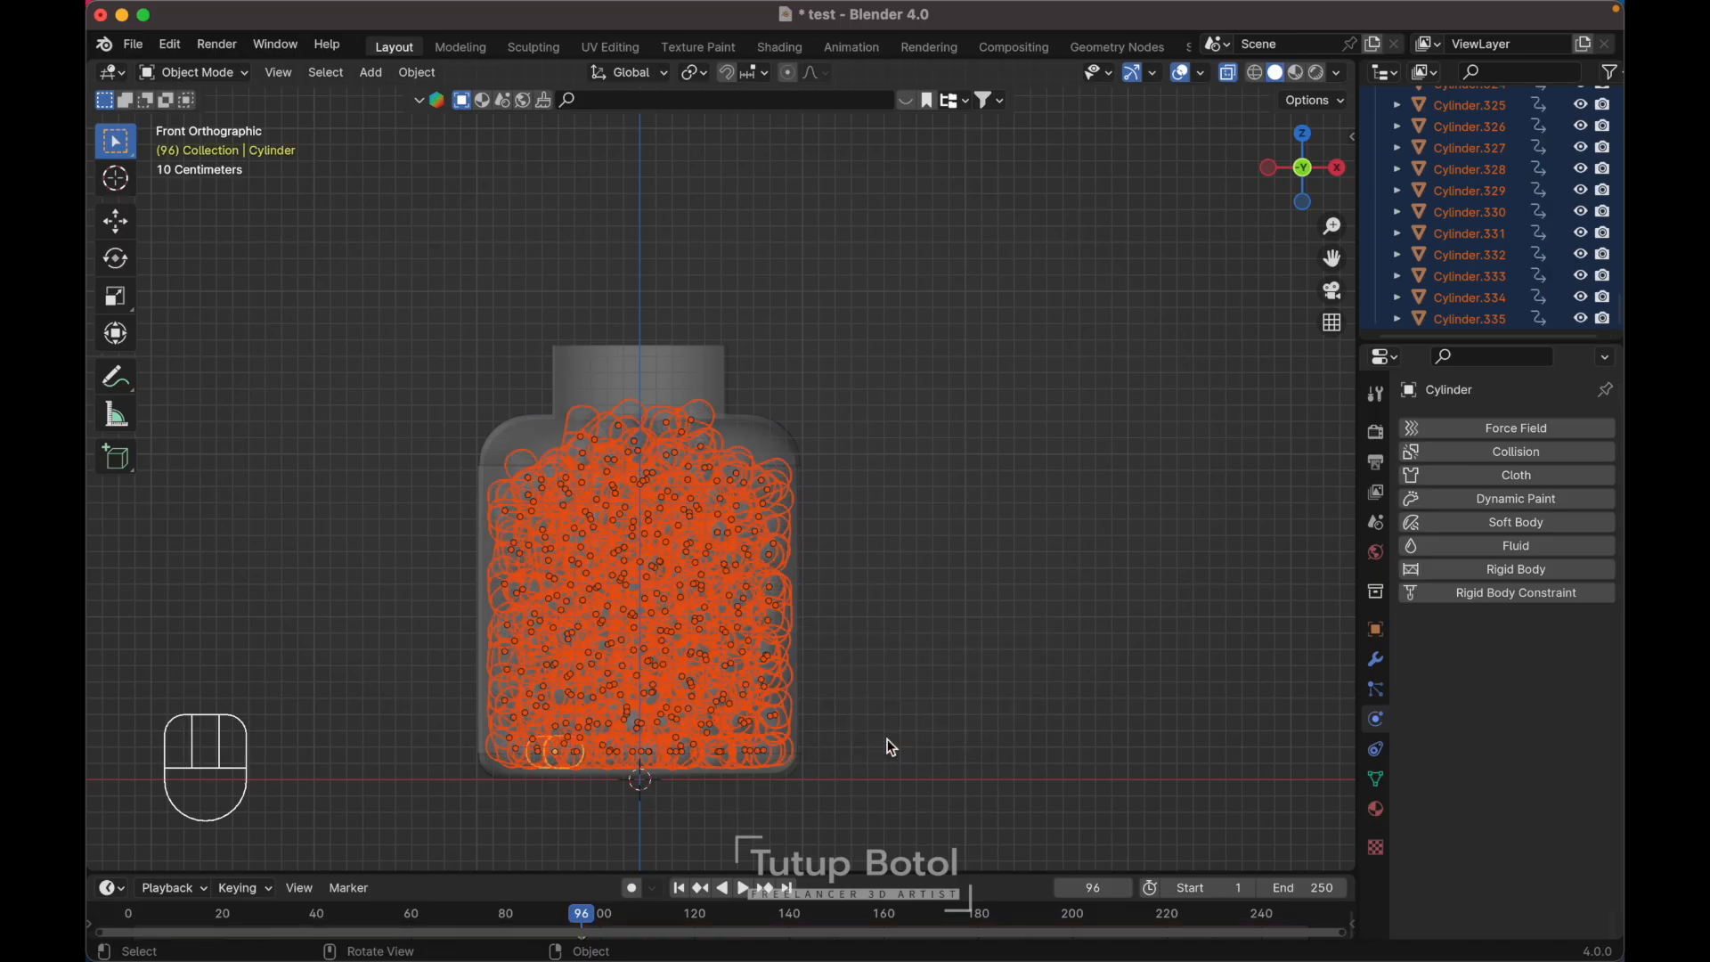
left_click(887, 740)
- Add a Plain Axes empty at the world origin and scale it up by about 5.675
scroll(725, 404, "down", 2)
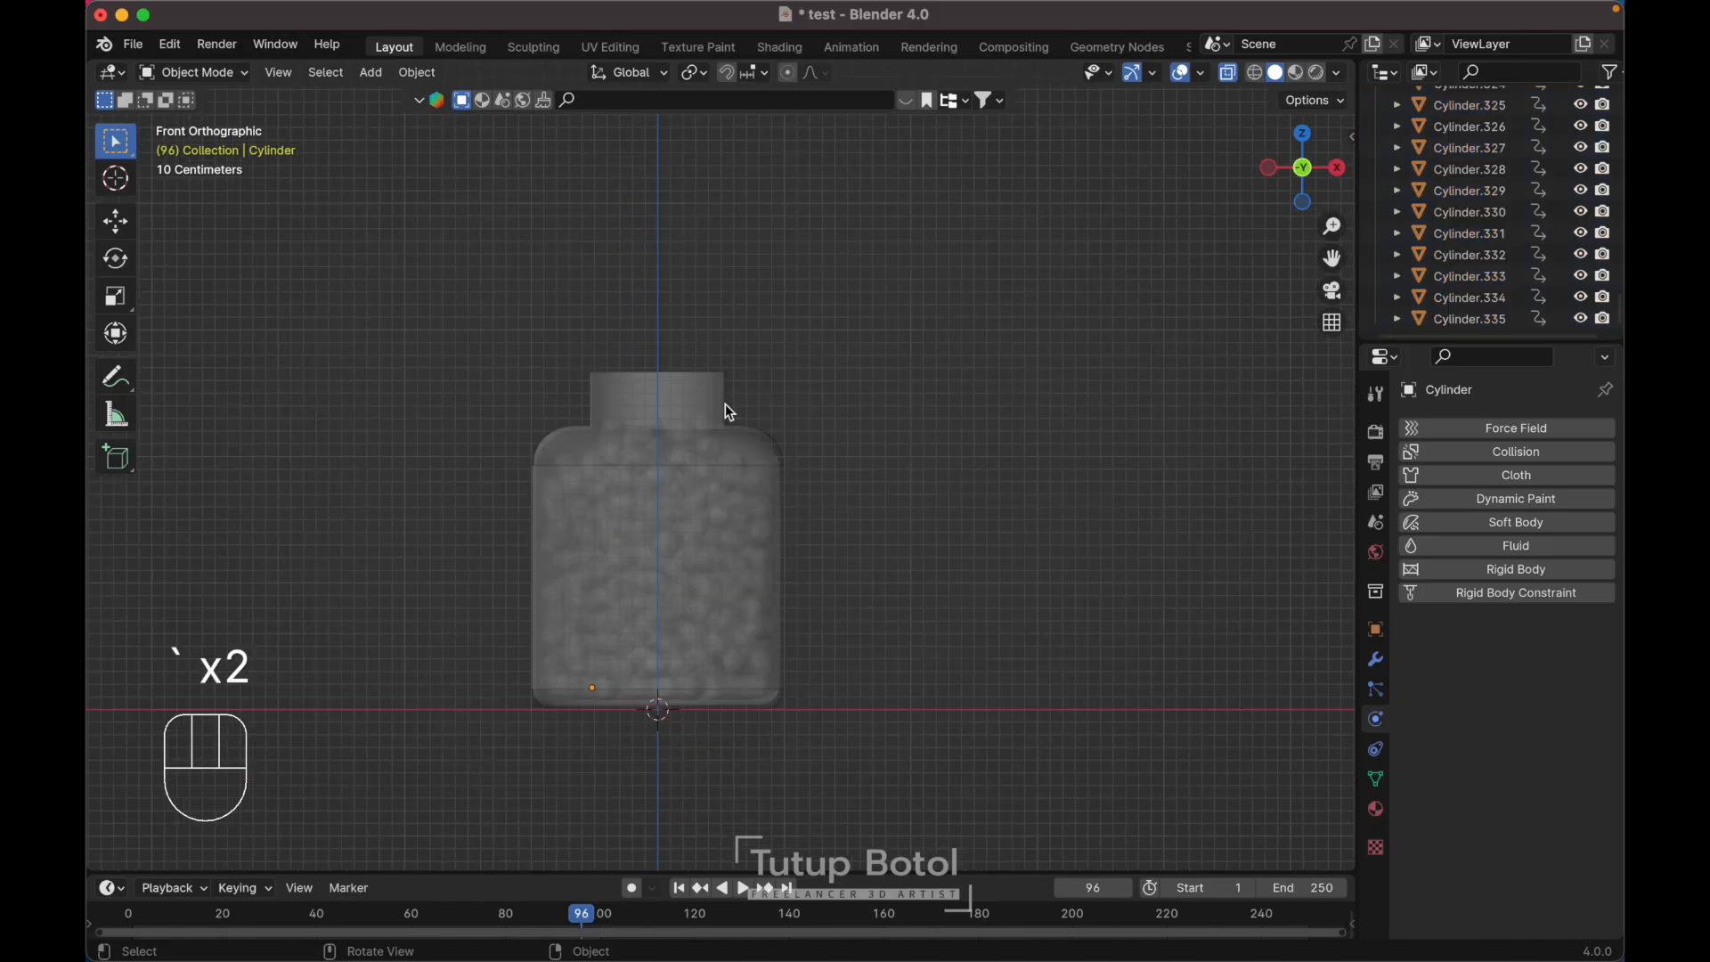
scroll(634, 287, "down", 3)
scroll(633, 286, "down", 5, "shift")
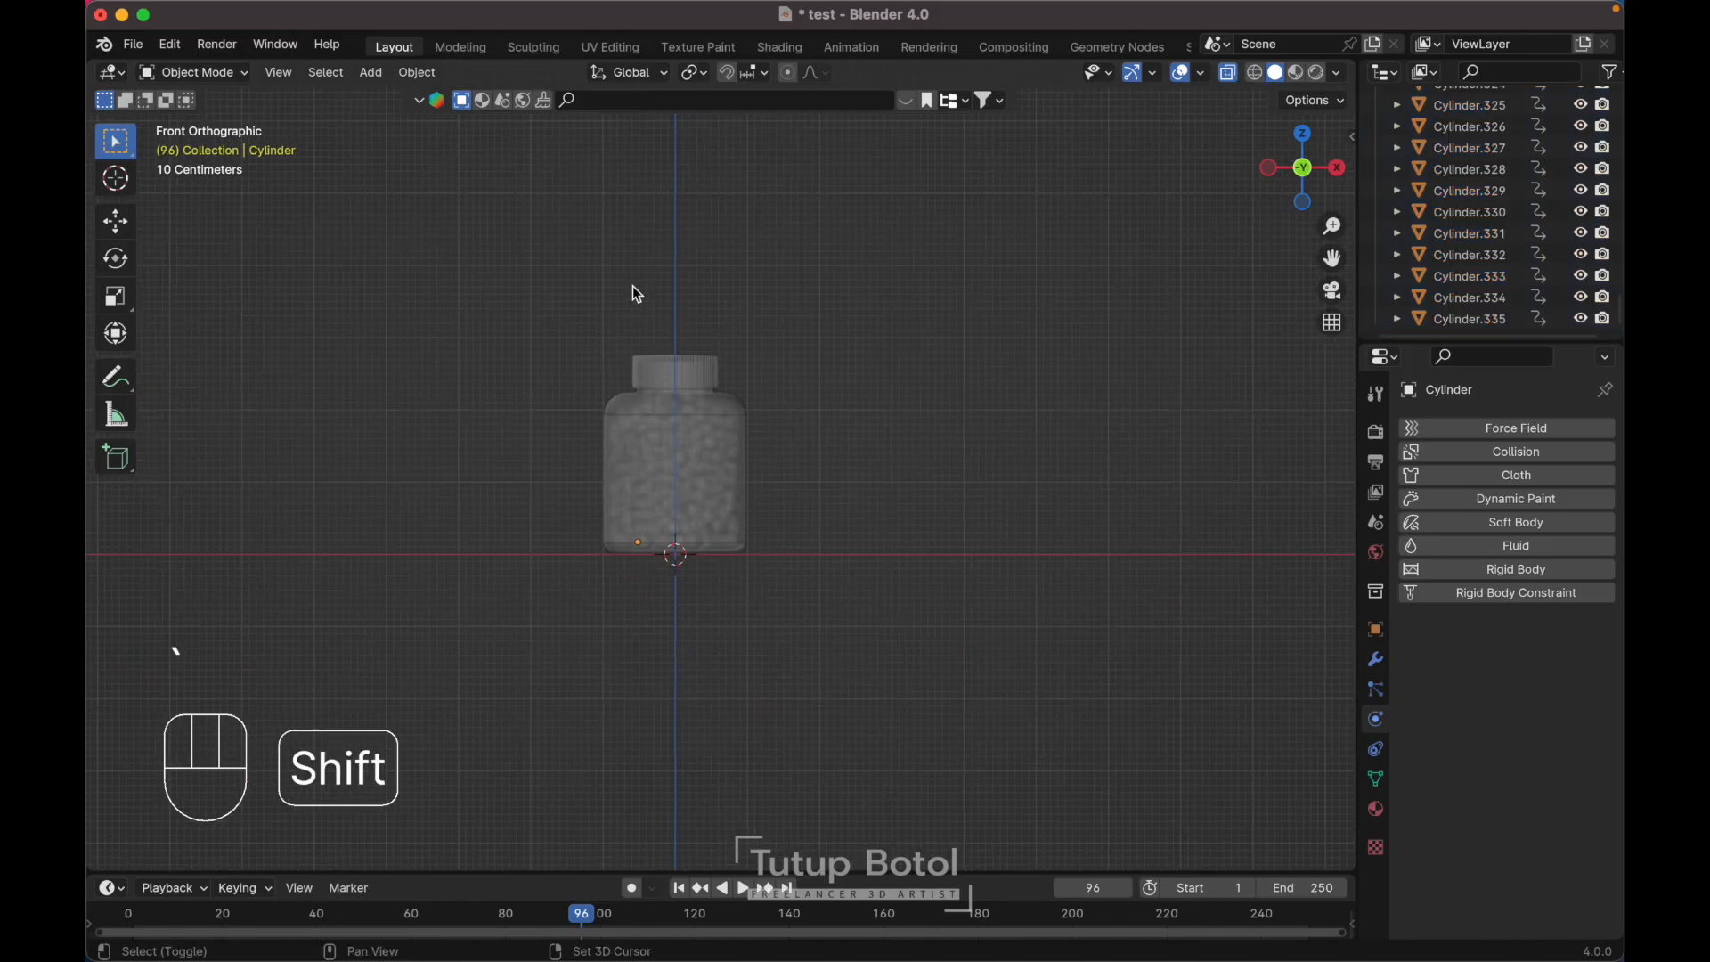
scroll(632, 286, "up", 4)
scroll(633, 286, "up", 6, "shift")
scroll(634, 268, "down", 3)
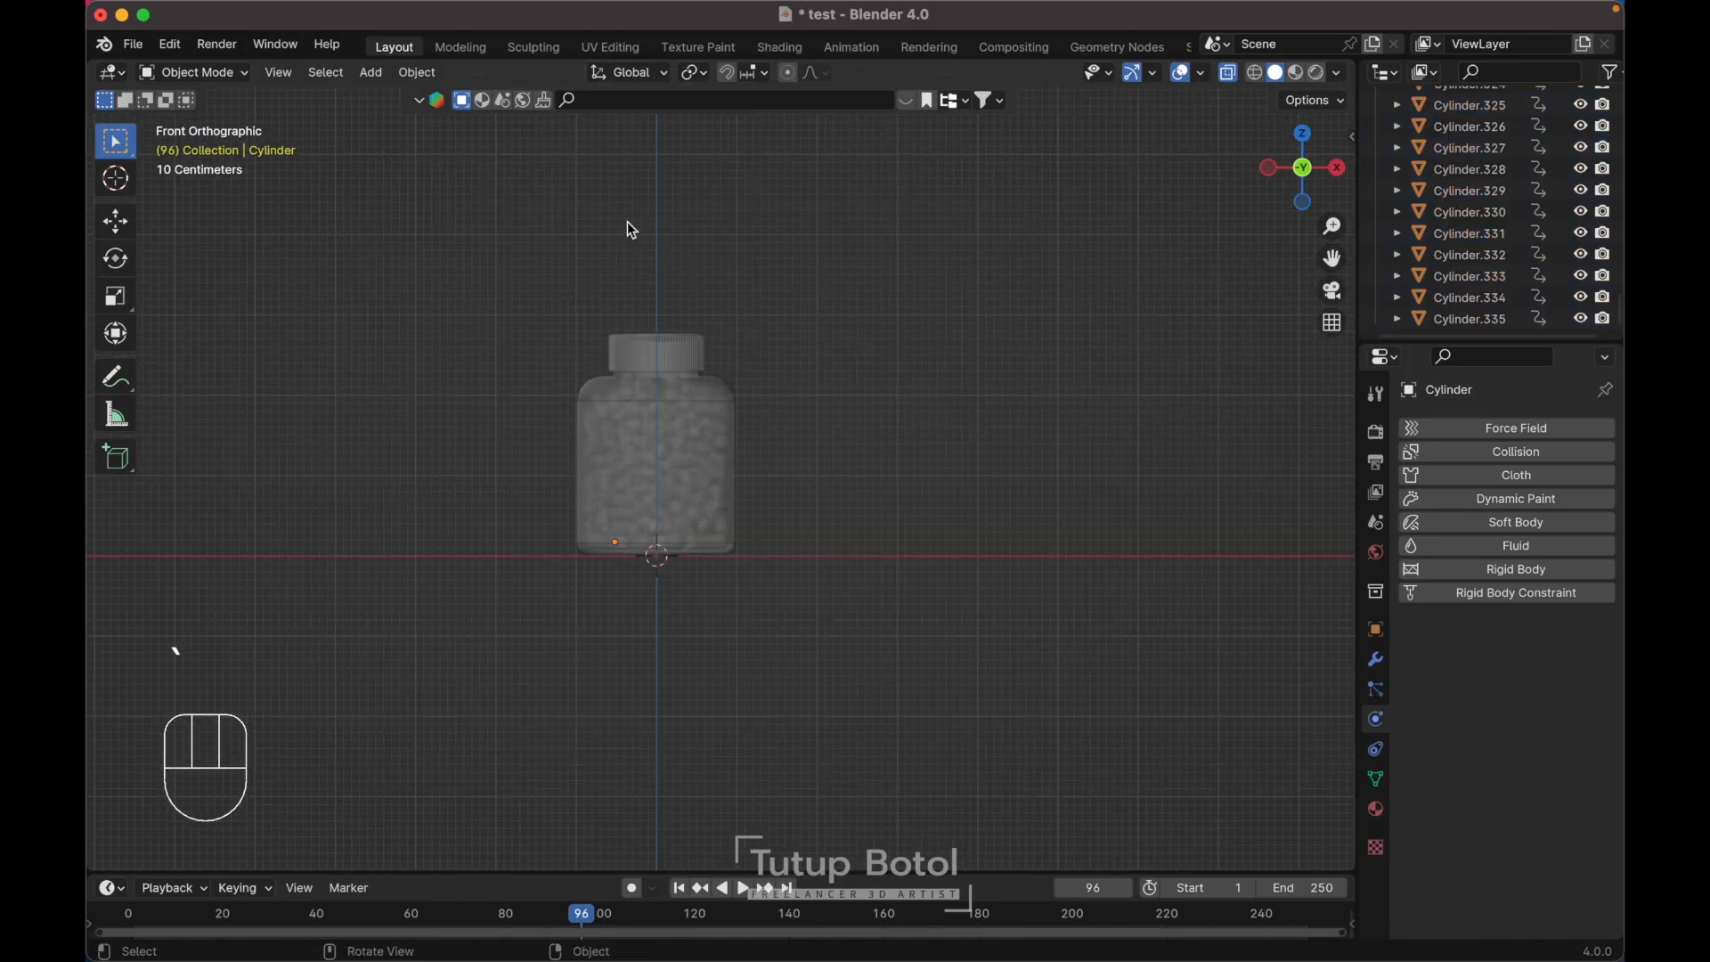
key("shift+a")
mouse_move(642, 458)
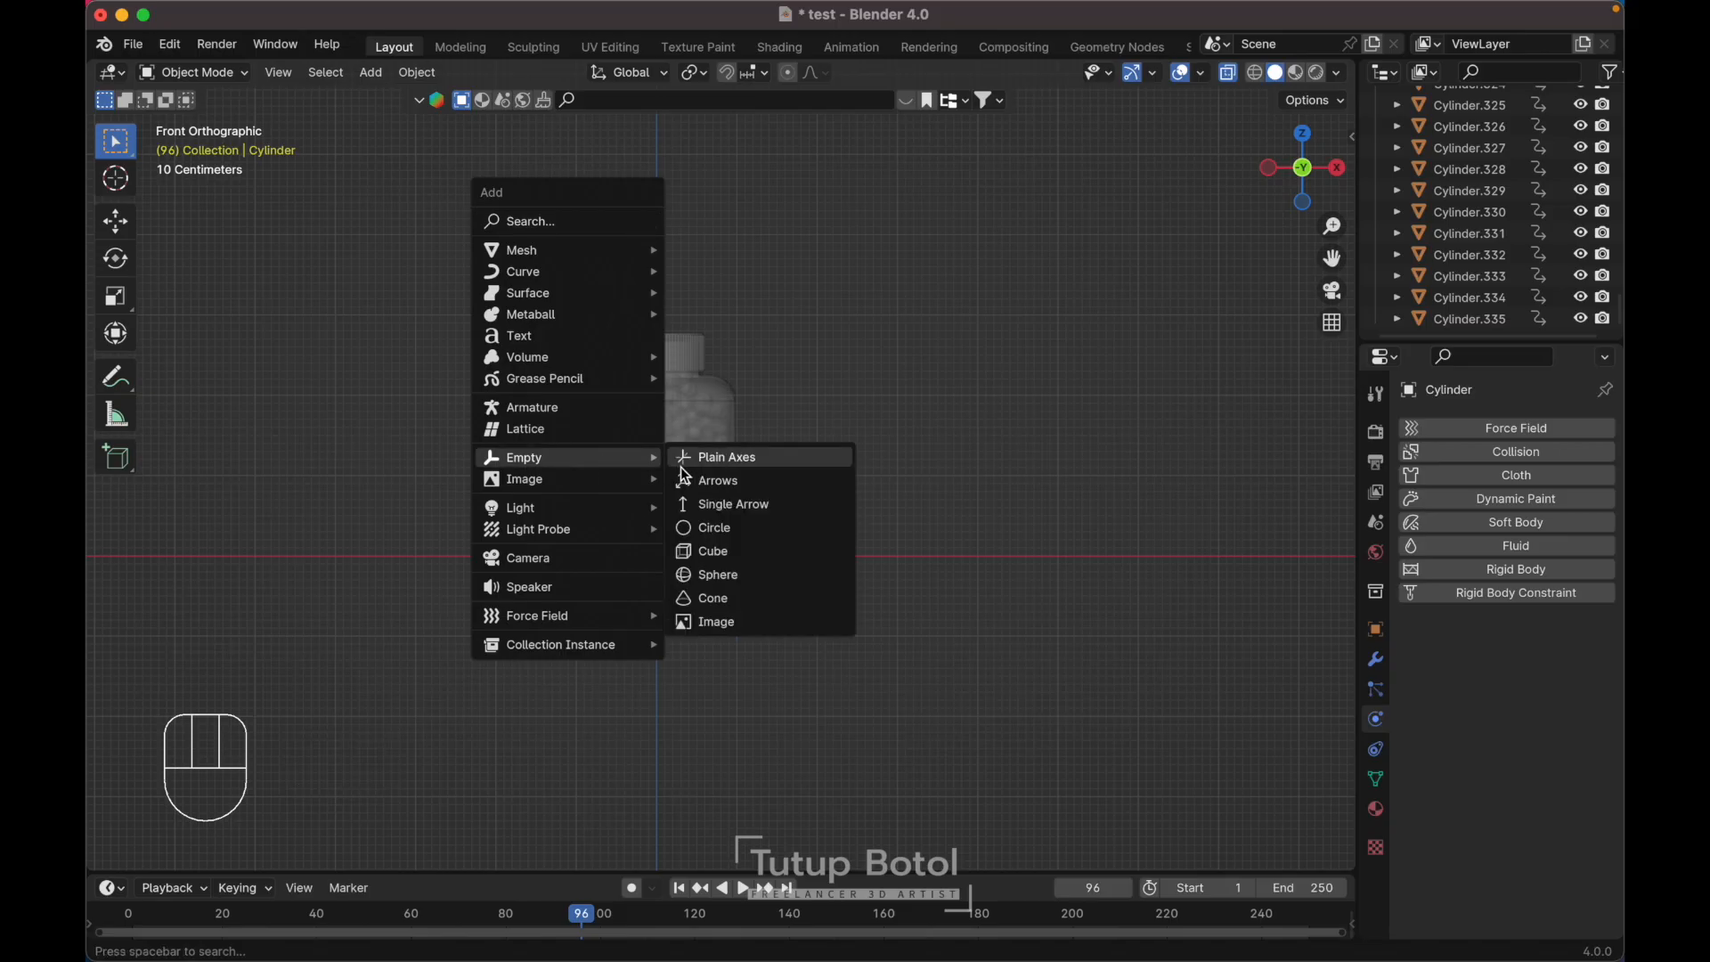
left_click(712, 459)
key("s")
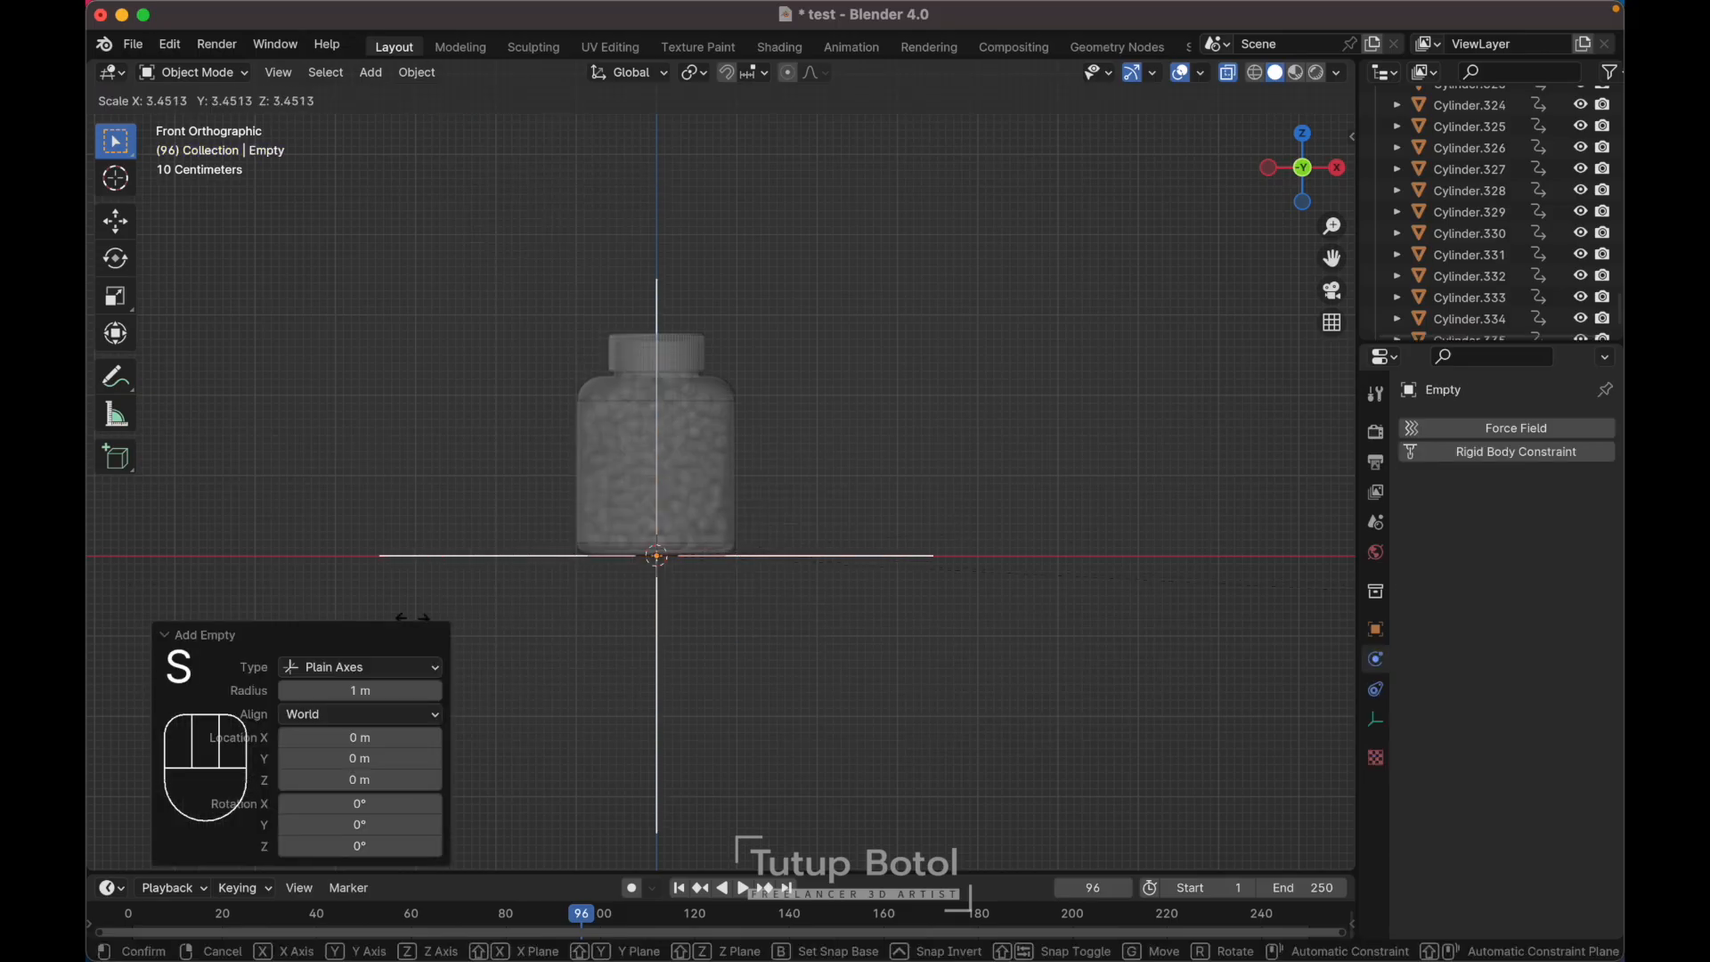
left_click(971, 708)
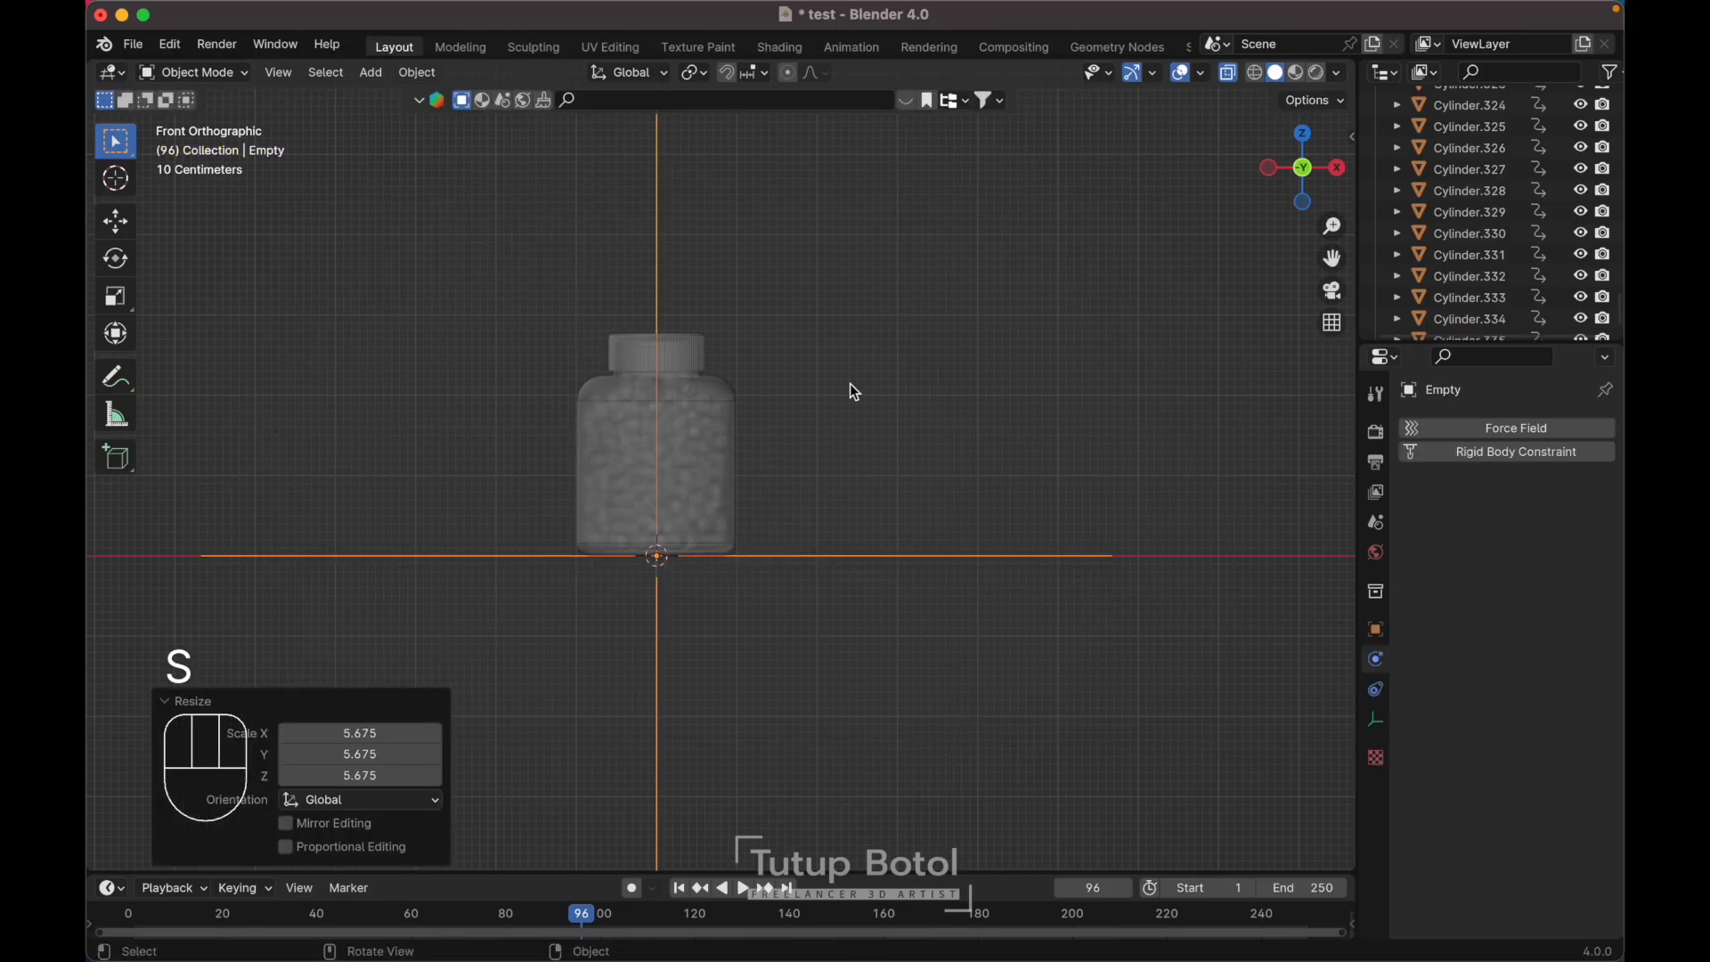
- Select all objects and parent them to the empty with Object (Keep Transform)
key("a")
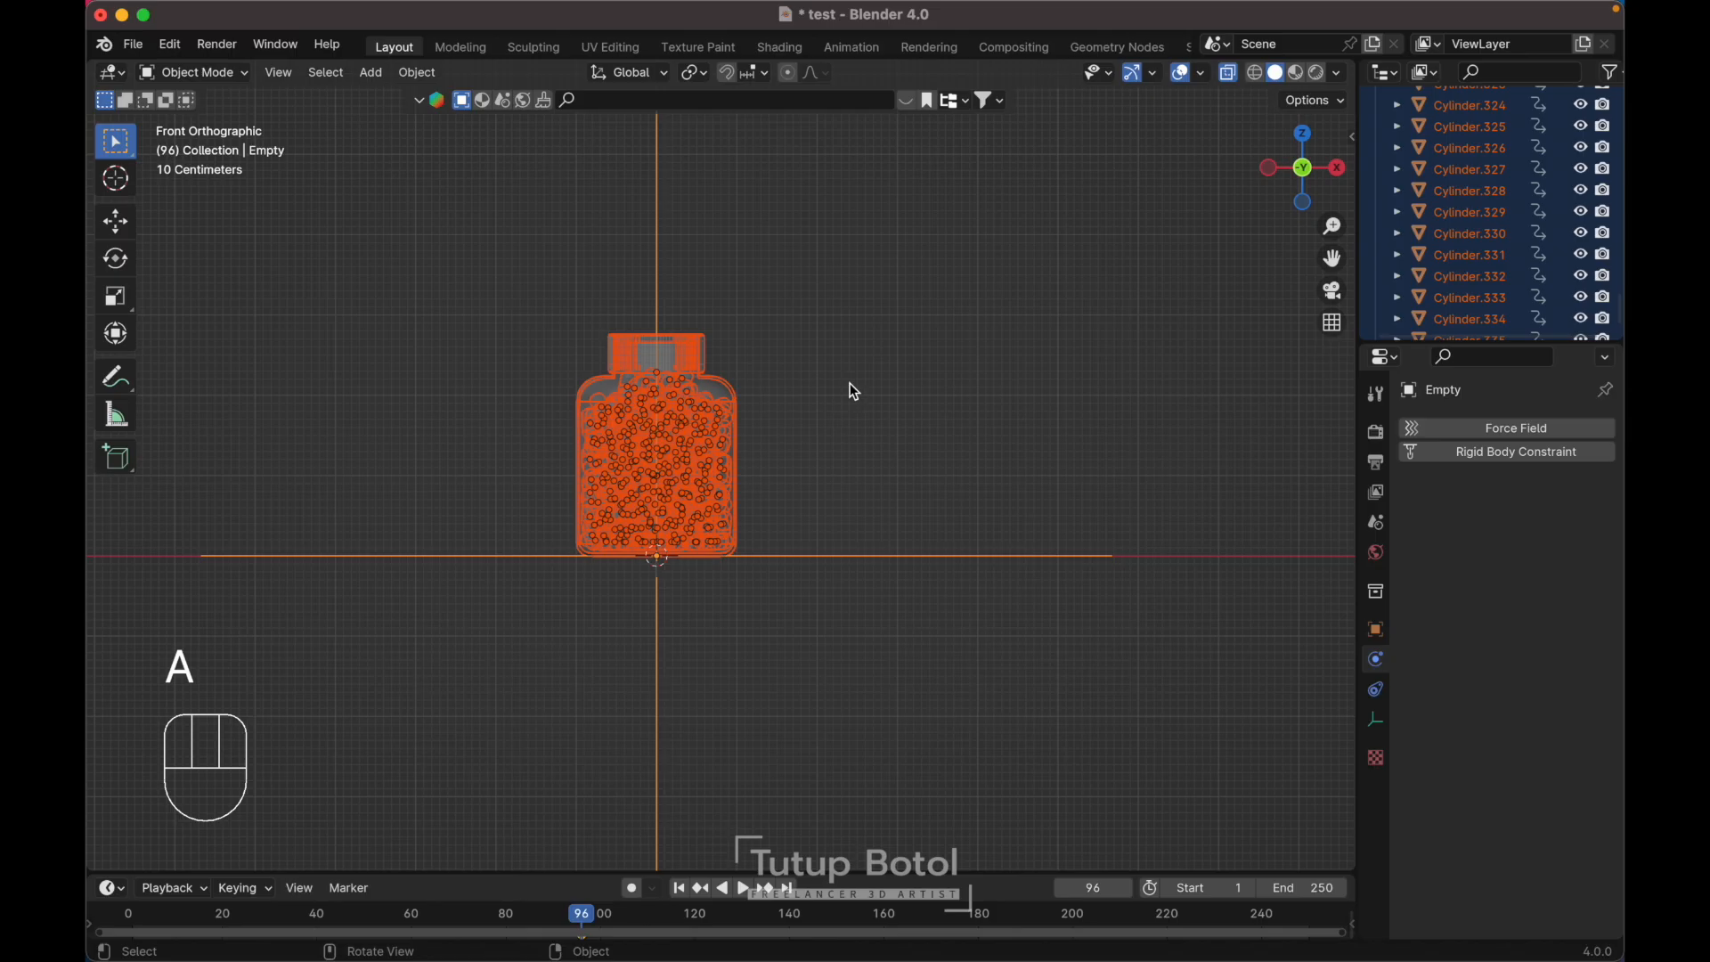
key("ctrl+p")
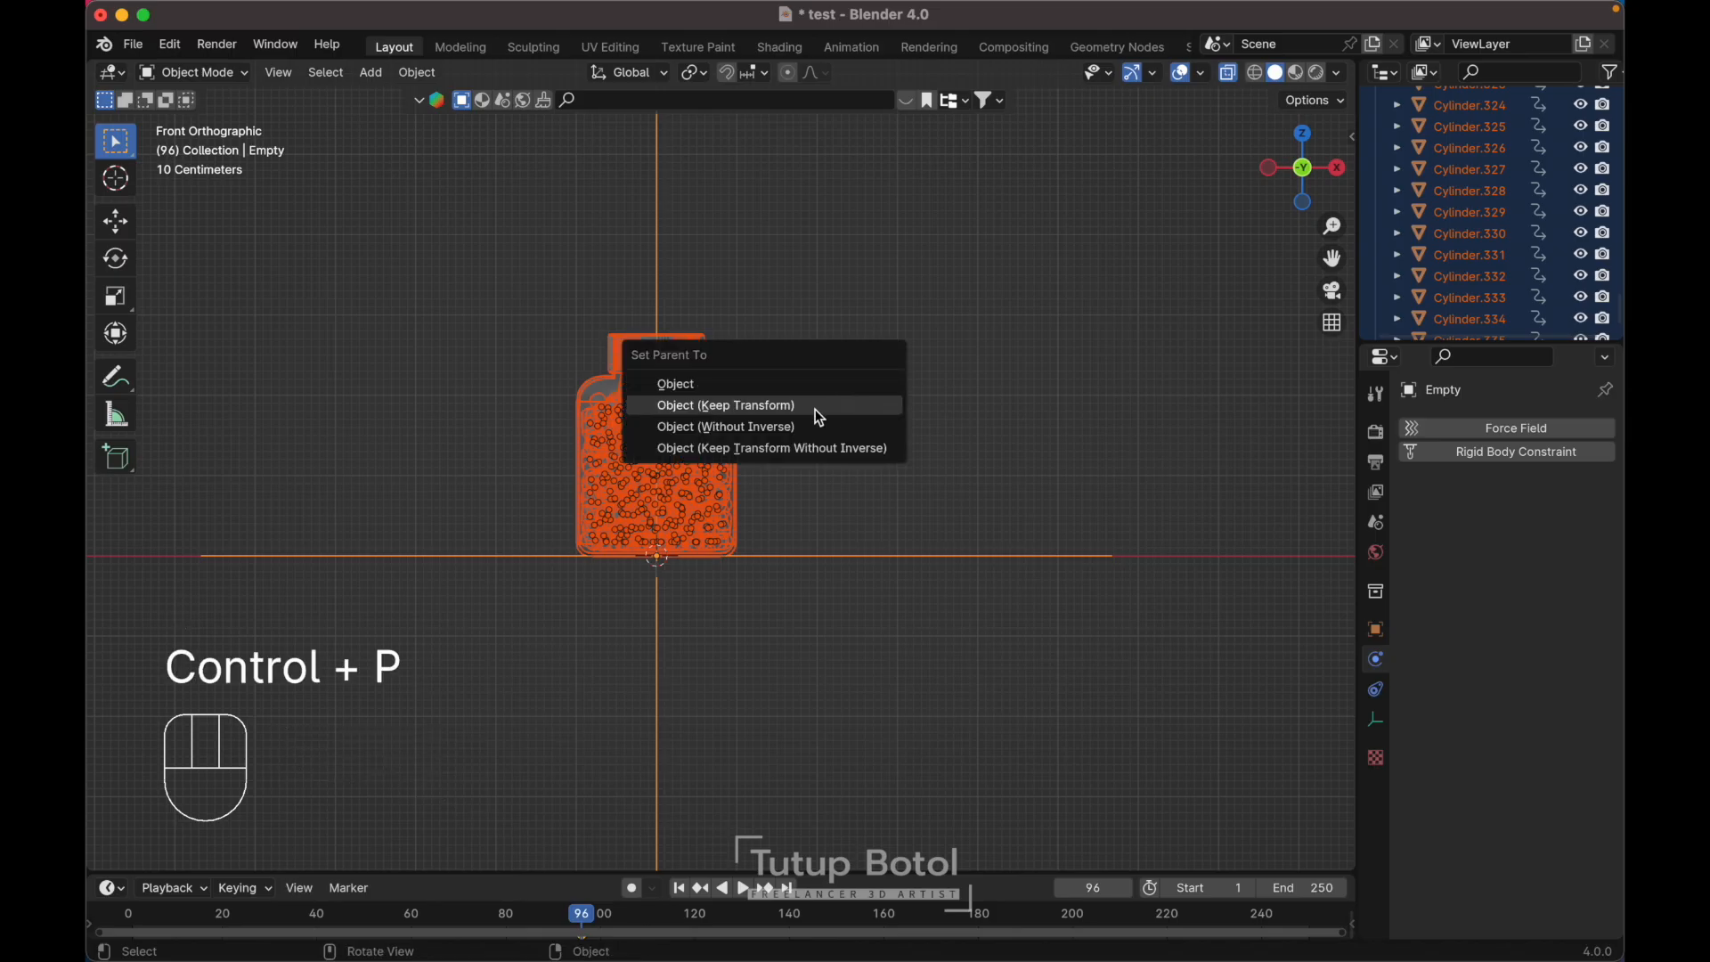
left_click(818, 410)
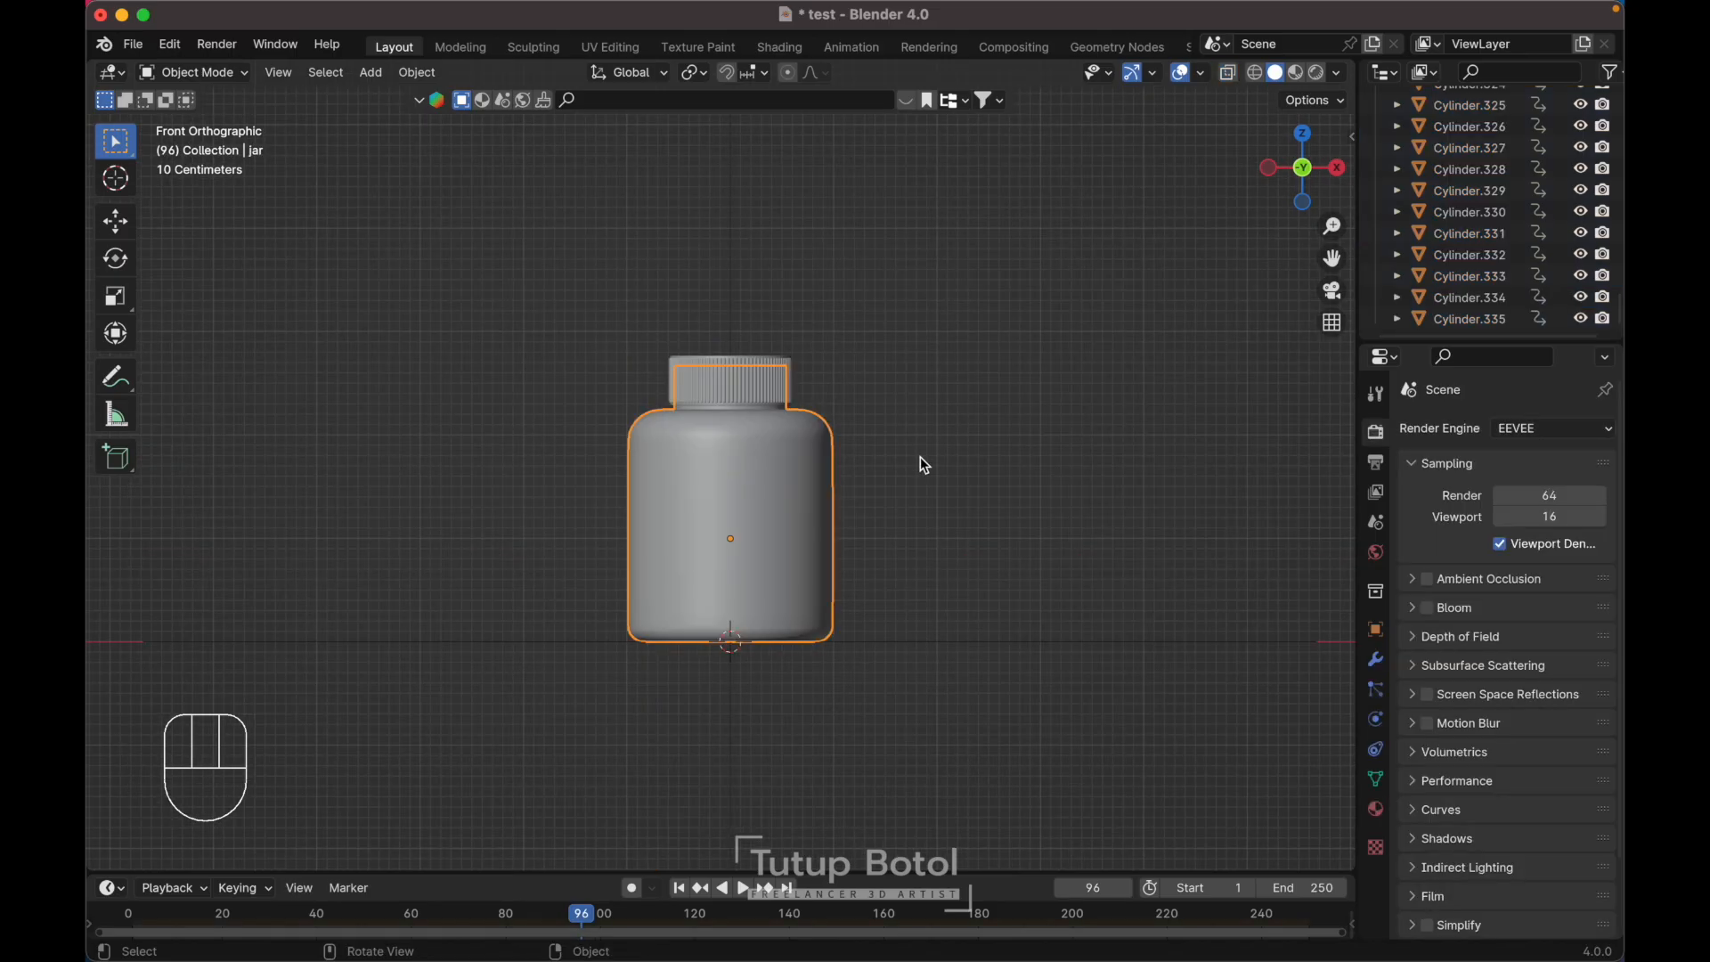
- Make the jar body taller by moving its shoulder and neck geometry upward along Z in Edit Mode
key("Tab")
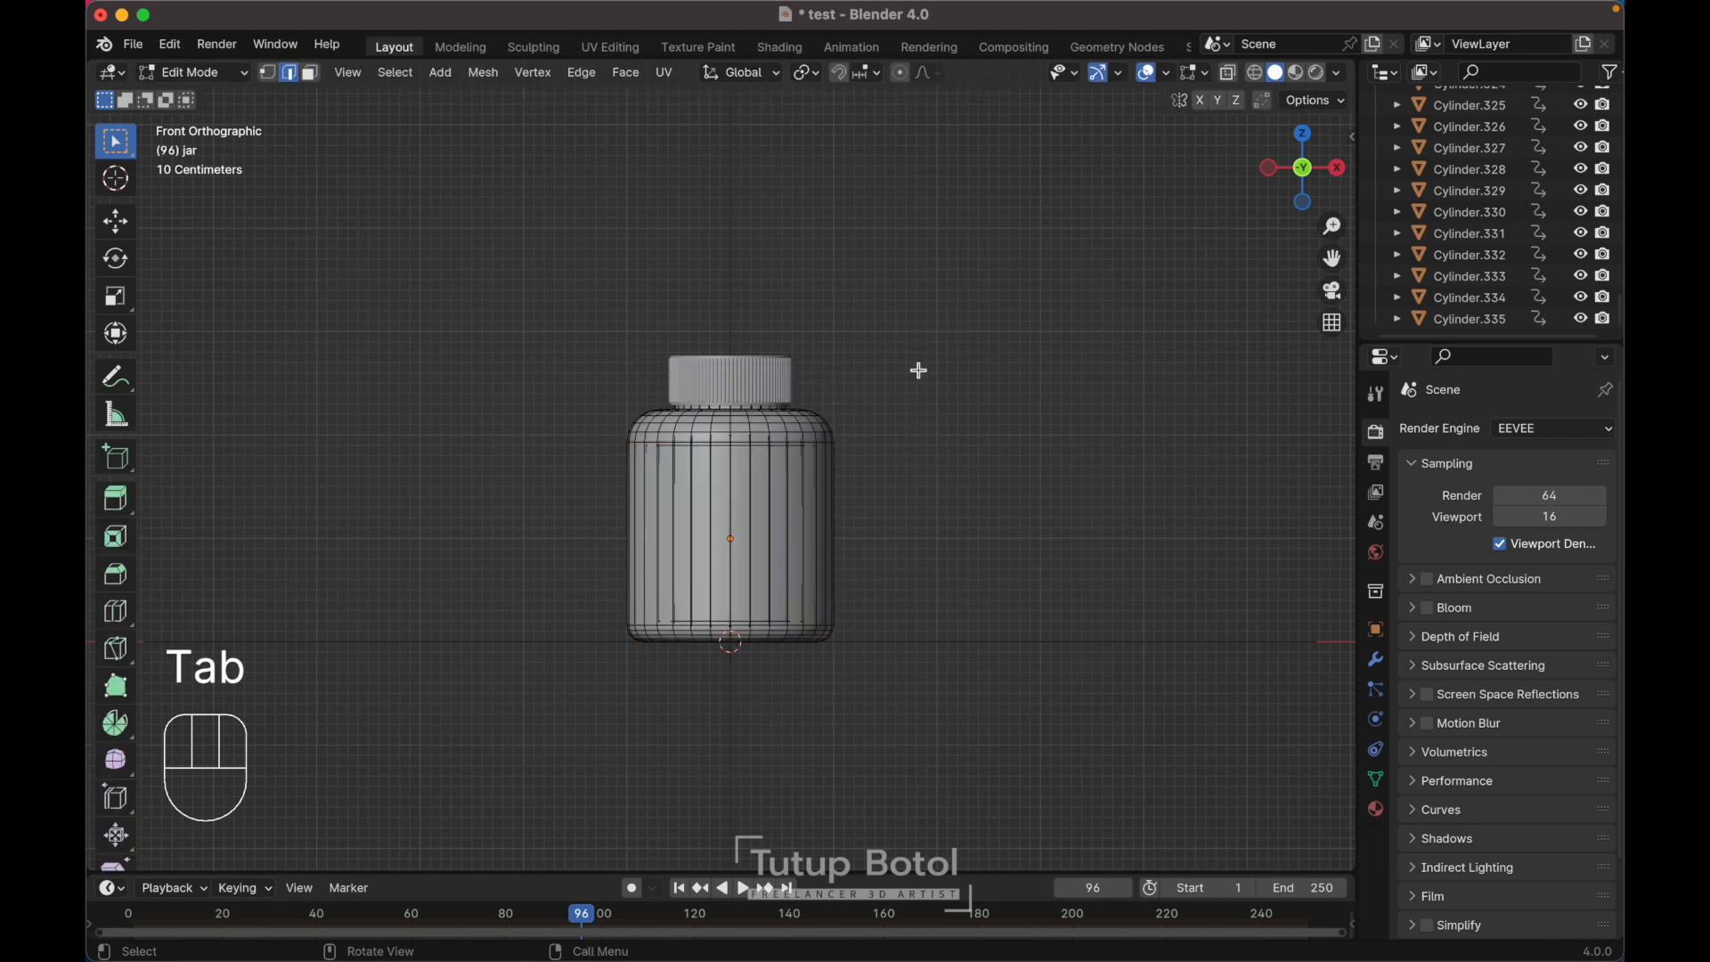
key("alt+z")
left_click_drag(529, 296, 888, 509)
key("g")
key("z")
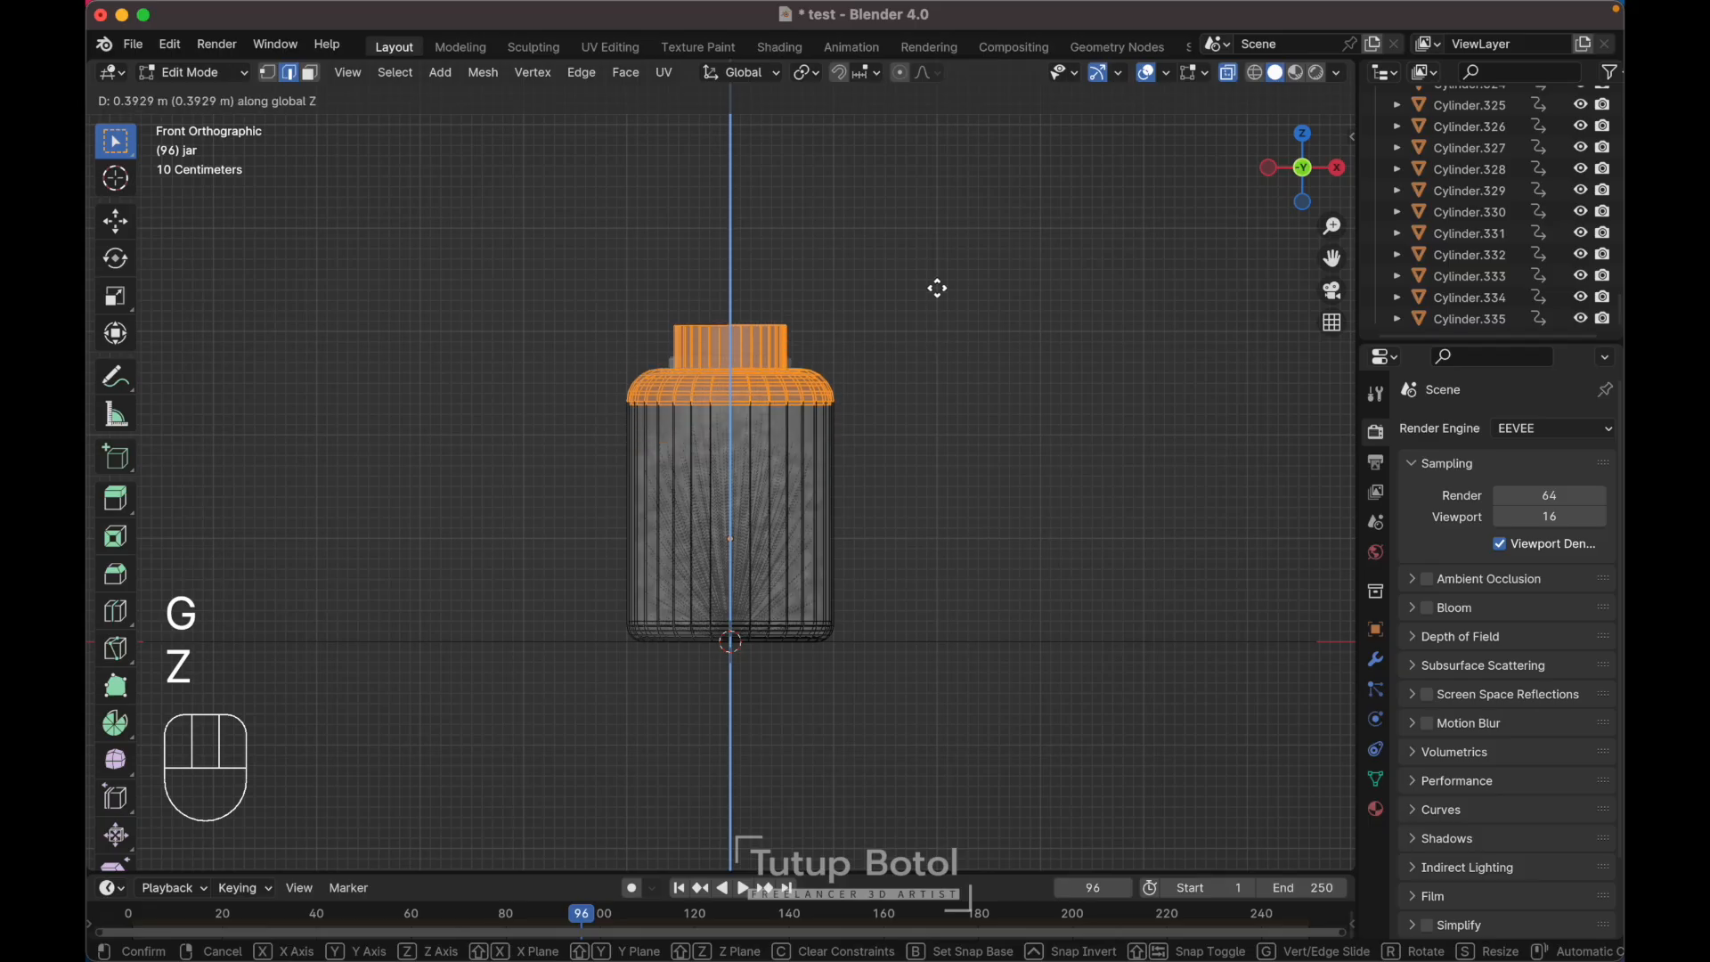
left_click(937, 277)
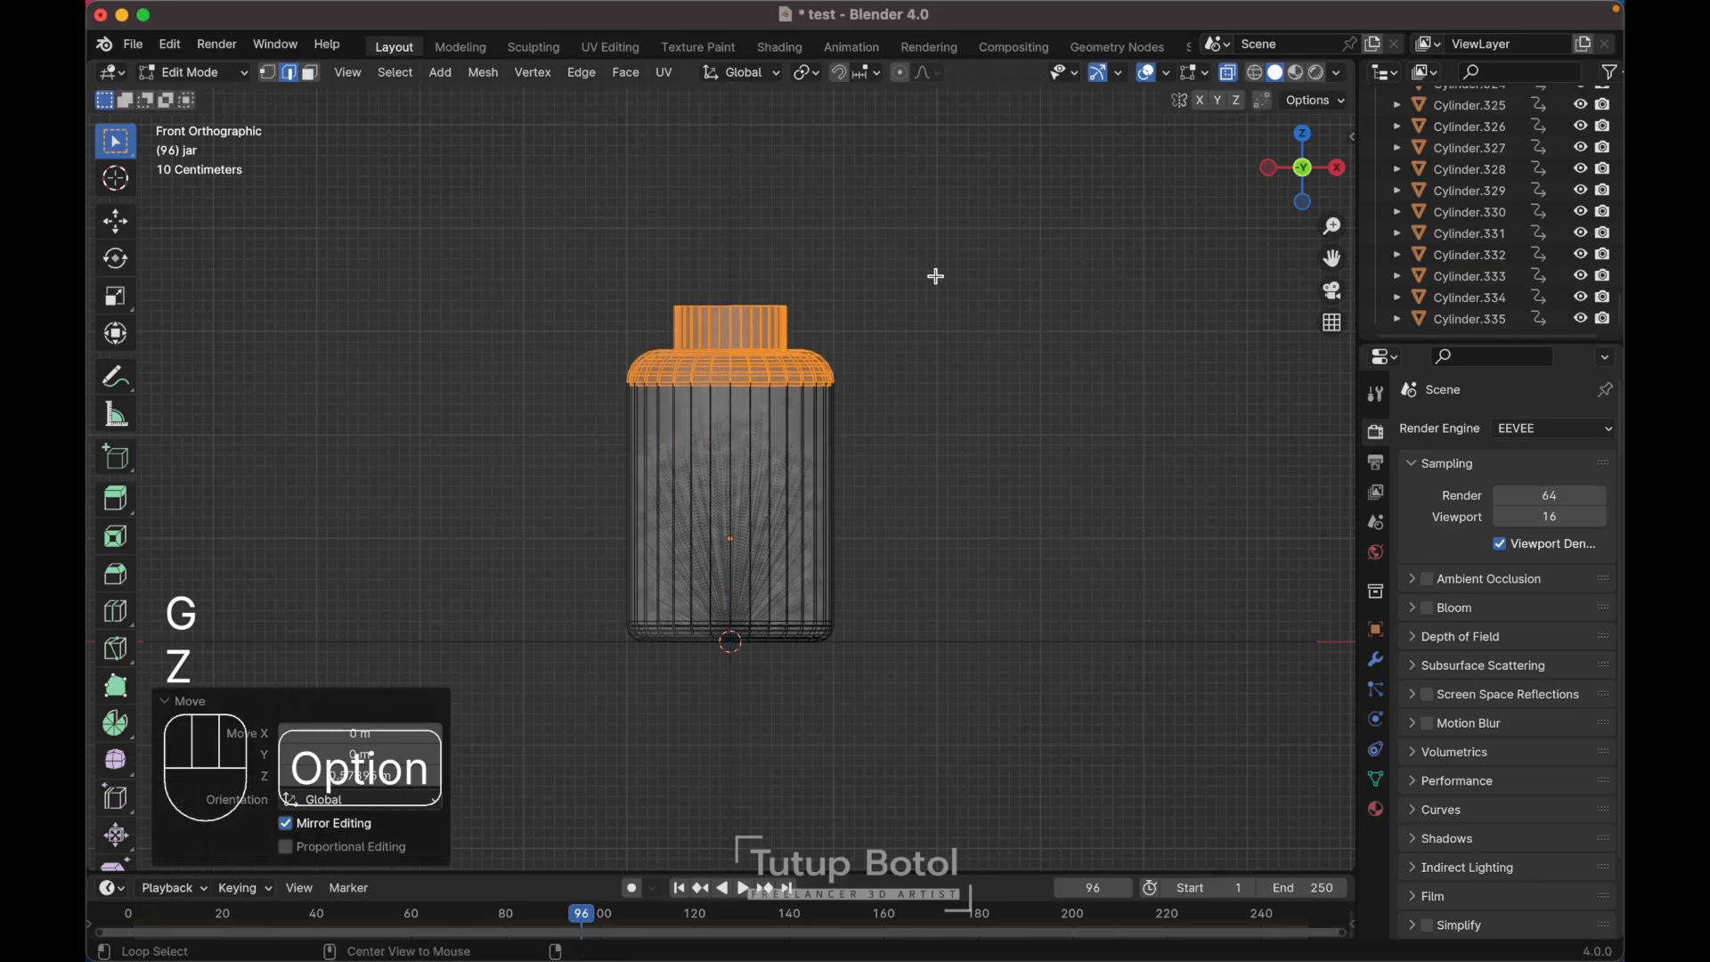
key("Tab")
left_click(932, 190)
key("alt+z")
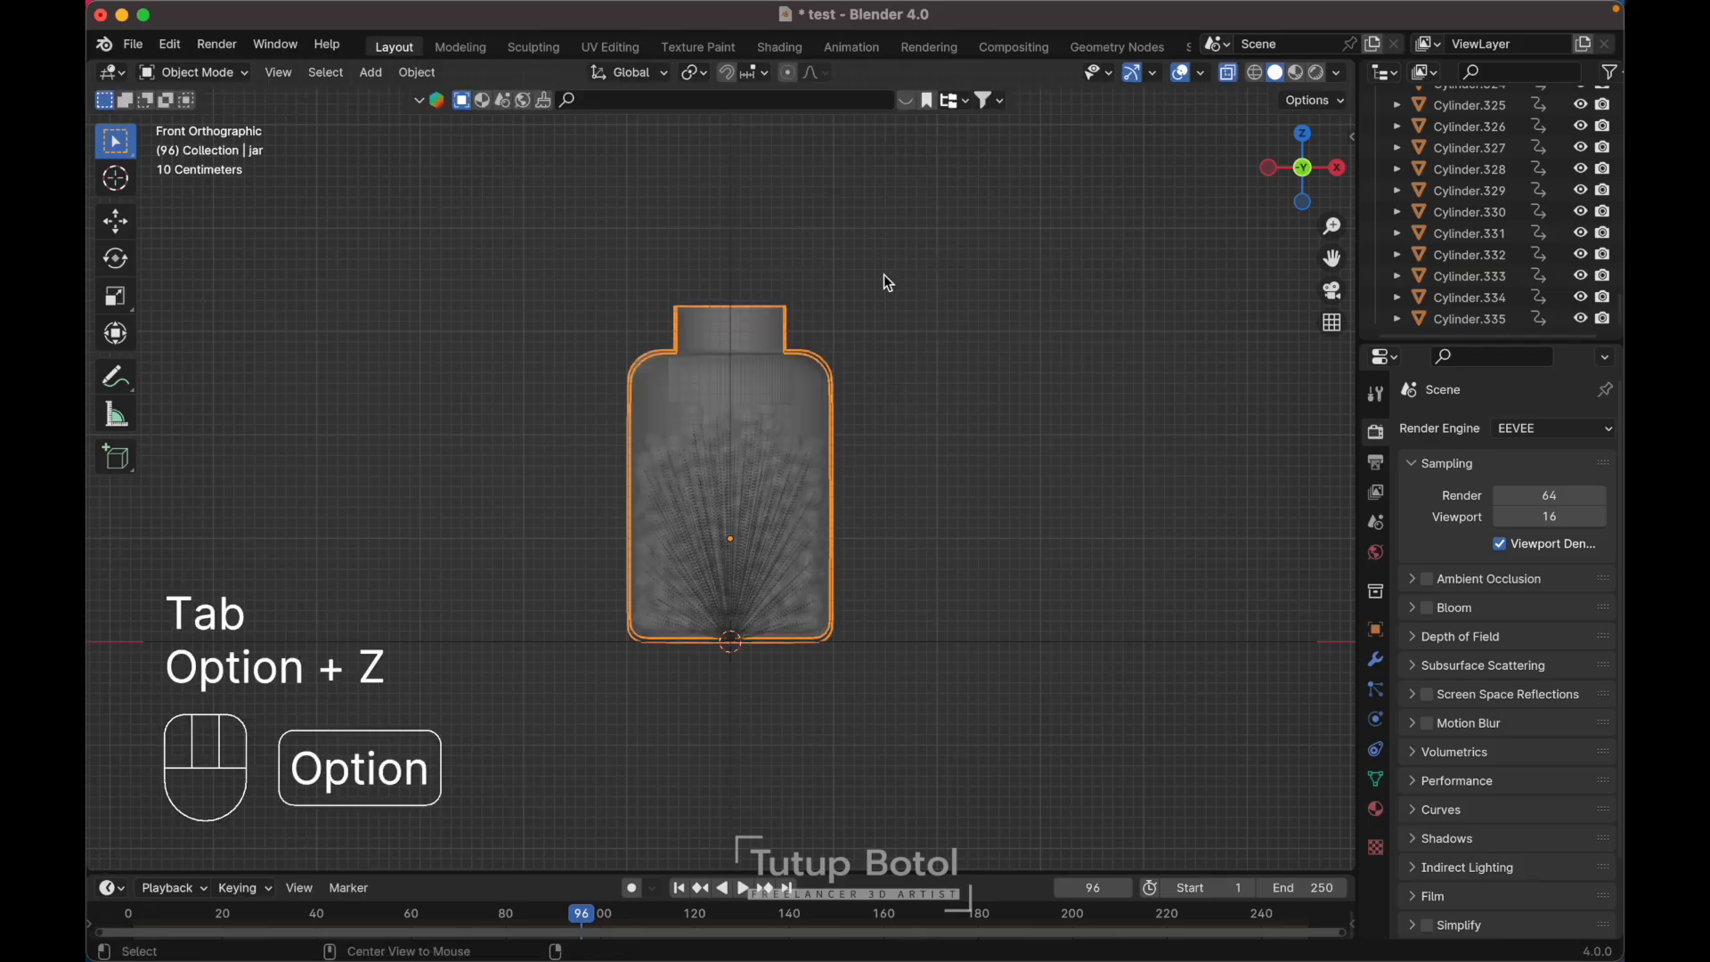
- Raise the screw cap about 0.59 m along Z onto the jar's neck and turn off X-ray
left_click(746, 390)
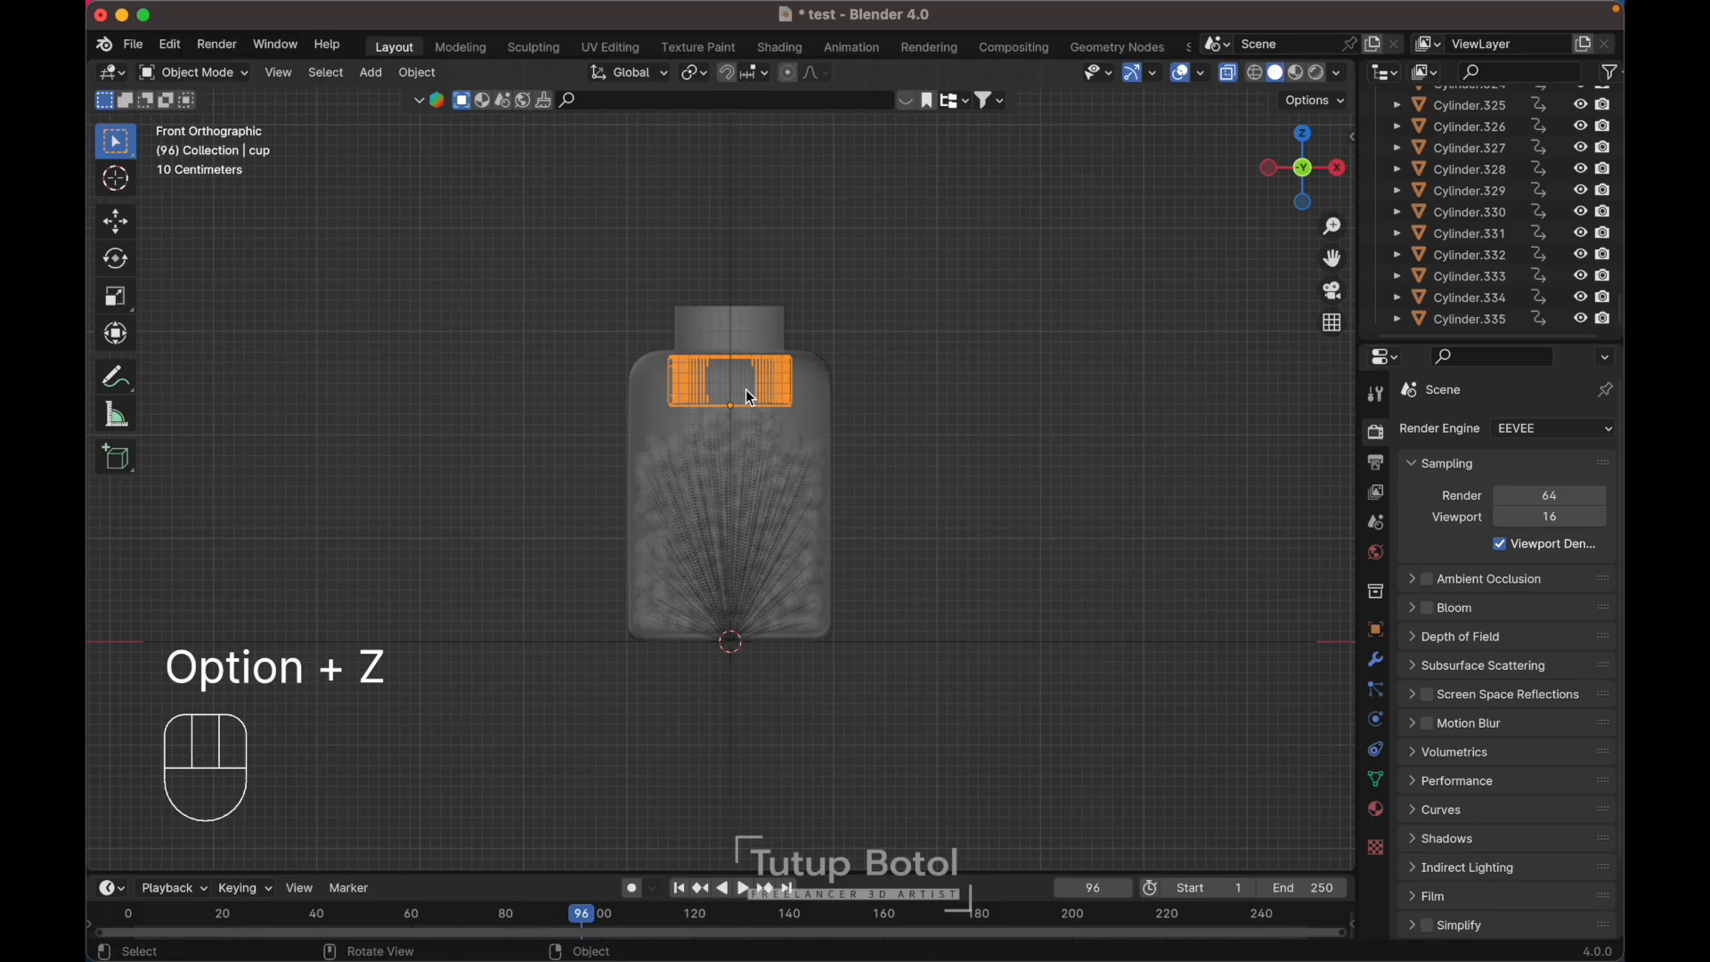
key("g")
key("z")
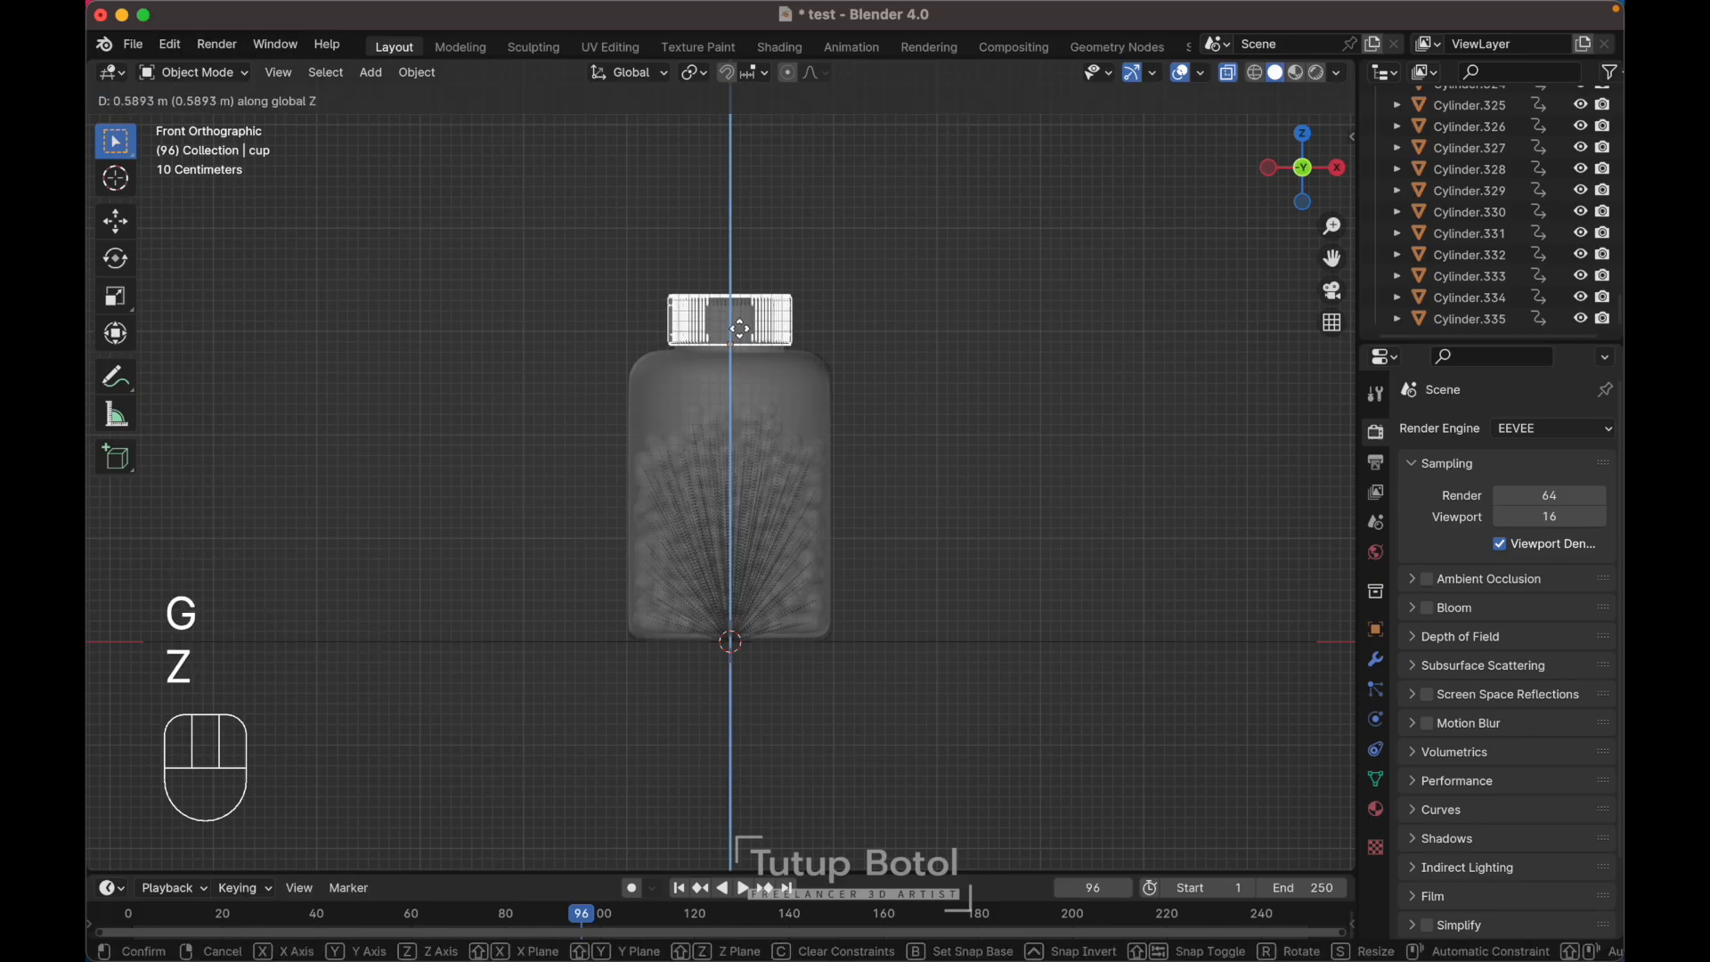
left_click(939, 385)
left_click(935, 376)
key("alt+z")
scroll(936, 376, "down", 4)
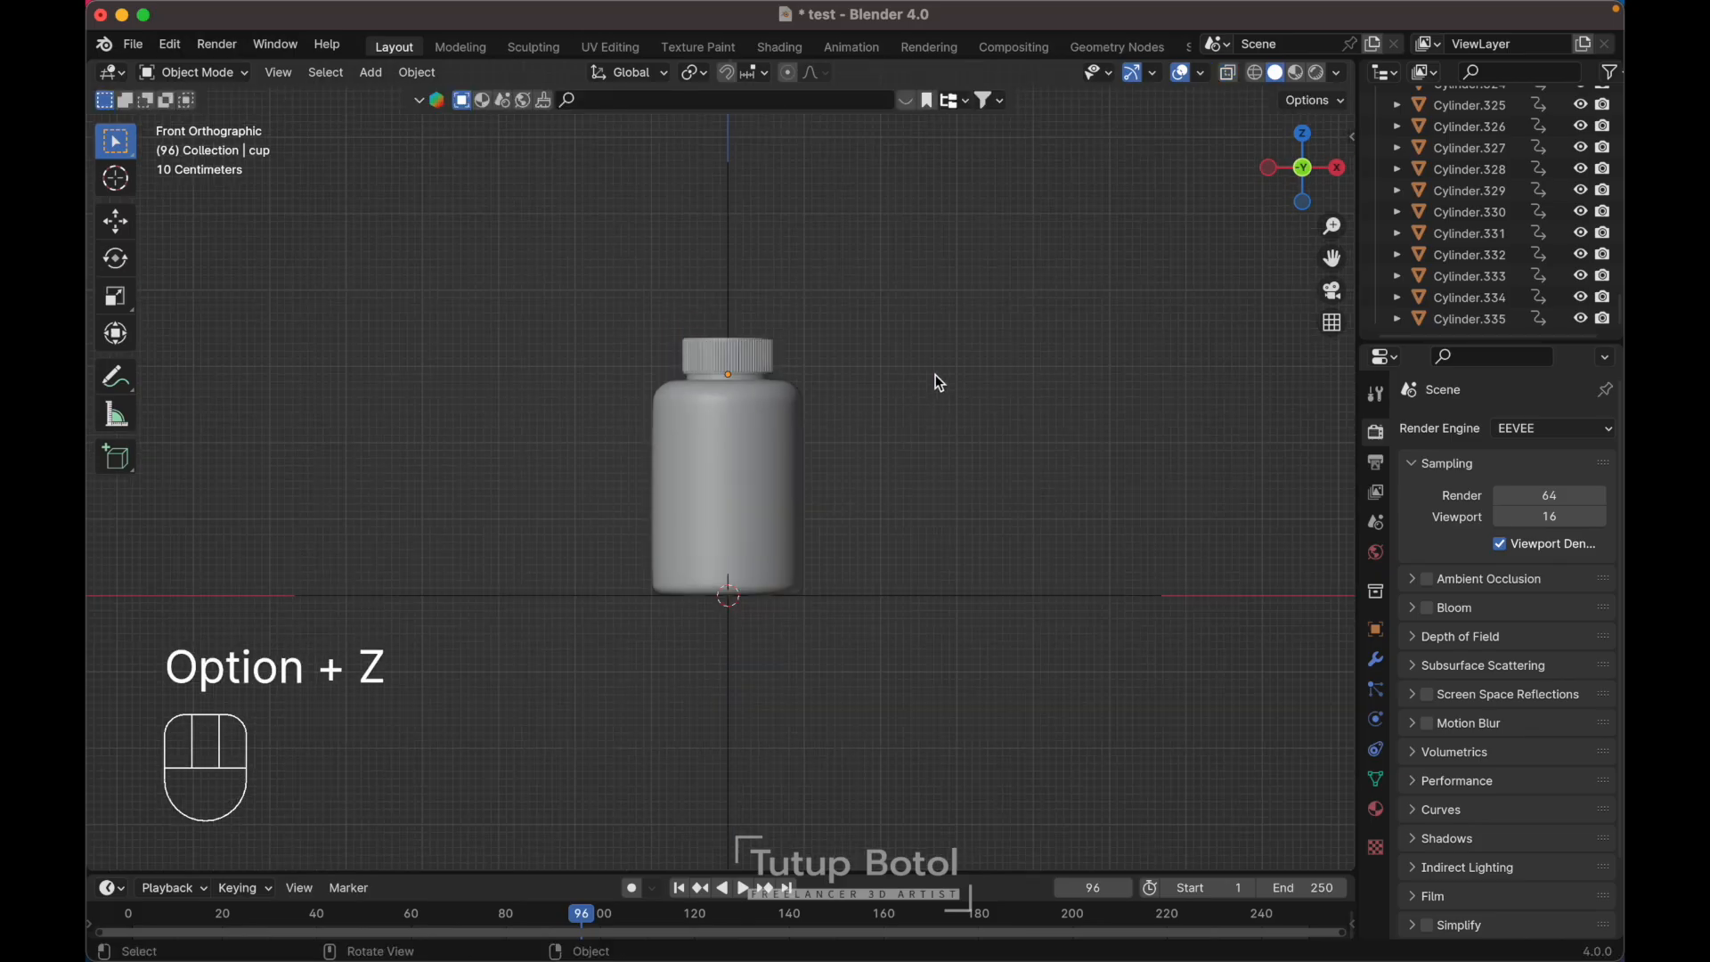
scroll(936, 376, "up", 3)
key("grave")
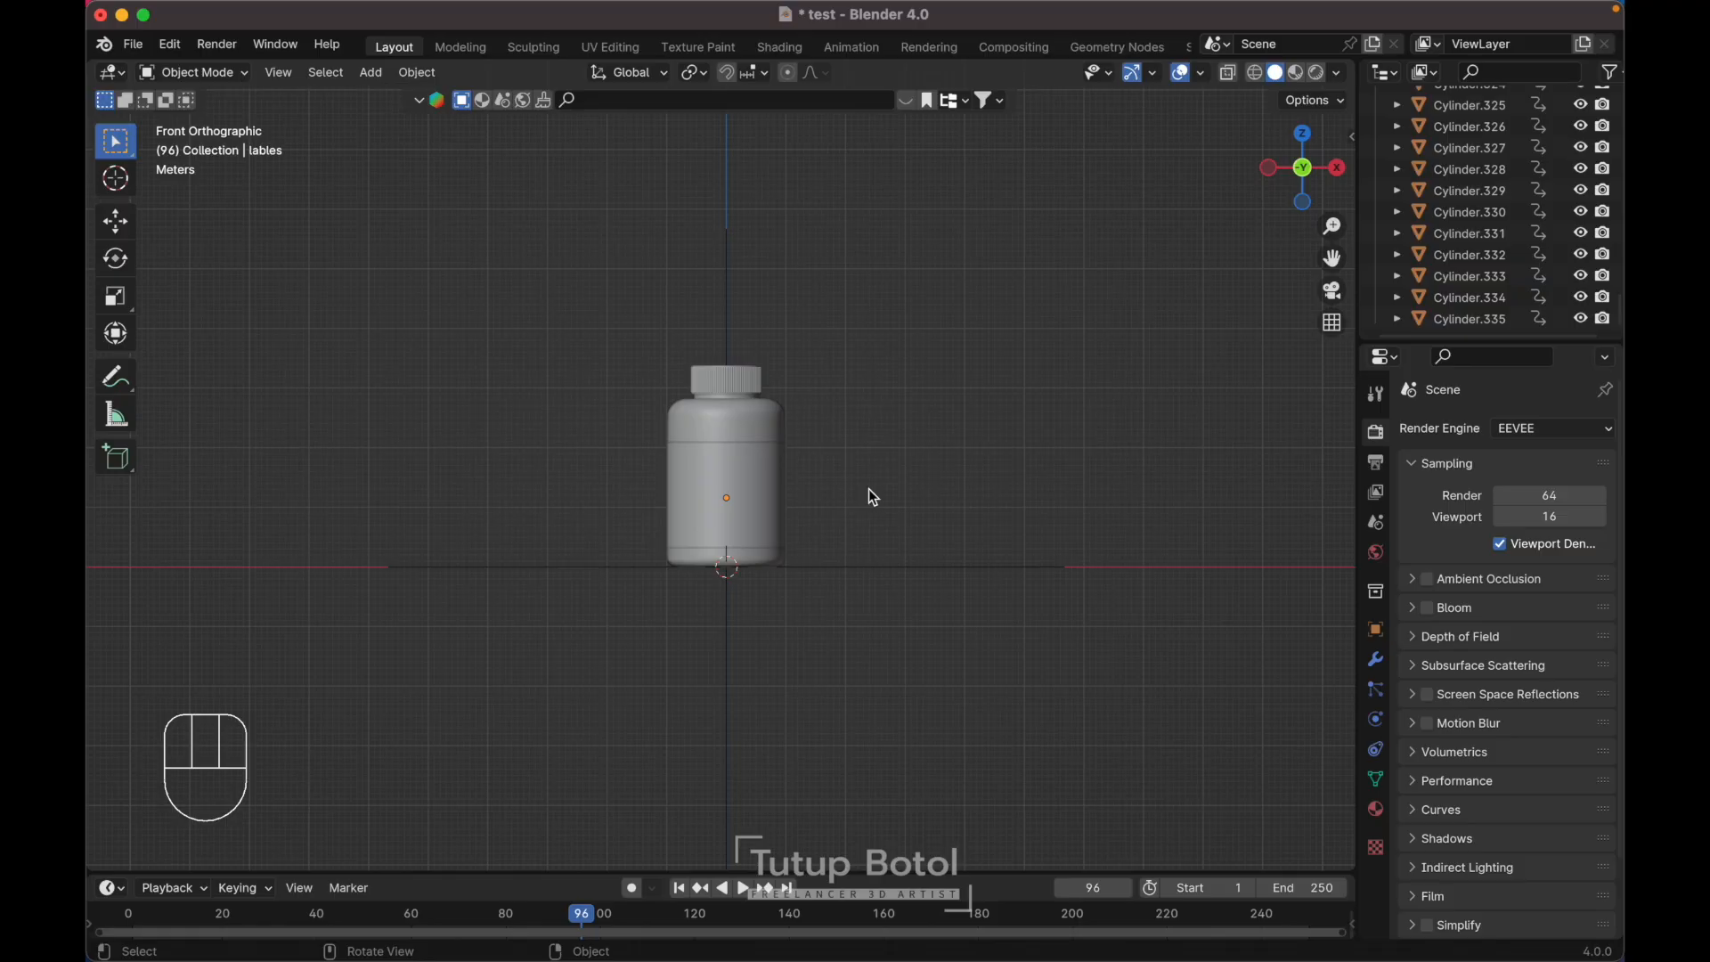
- Add a plane under the bottle as a floor and scale it up by about 14.897
key("shift+a")
mouse_move(789, 176)
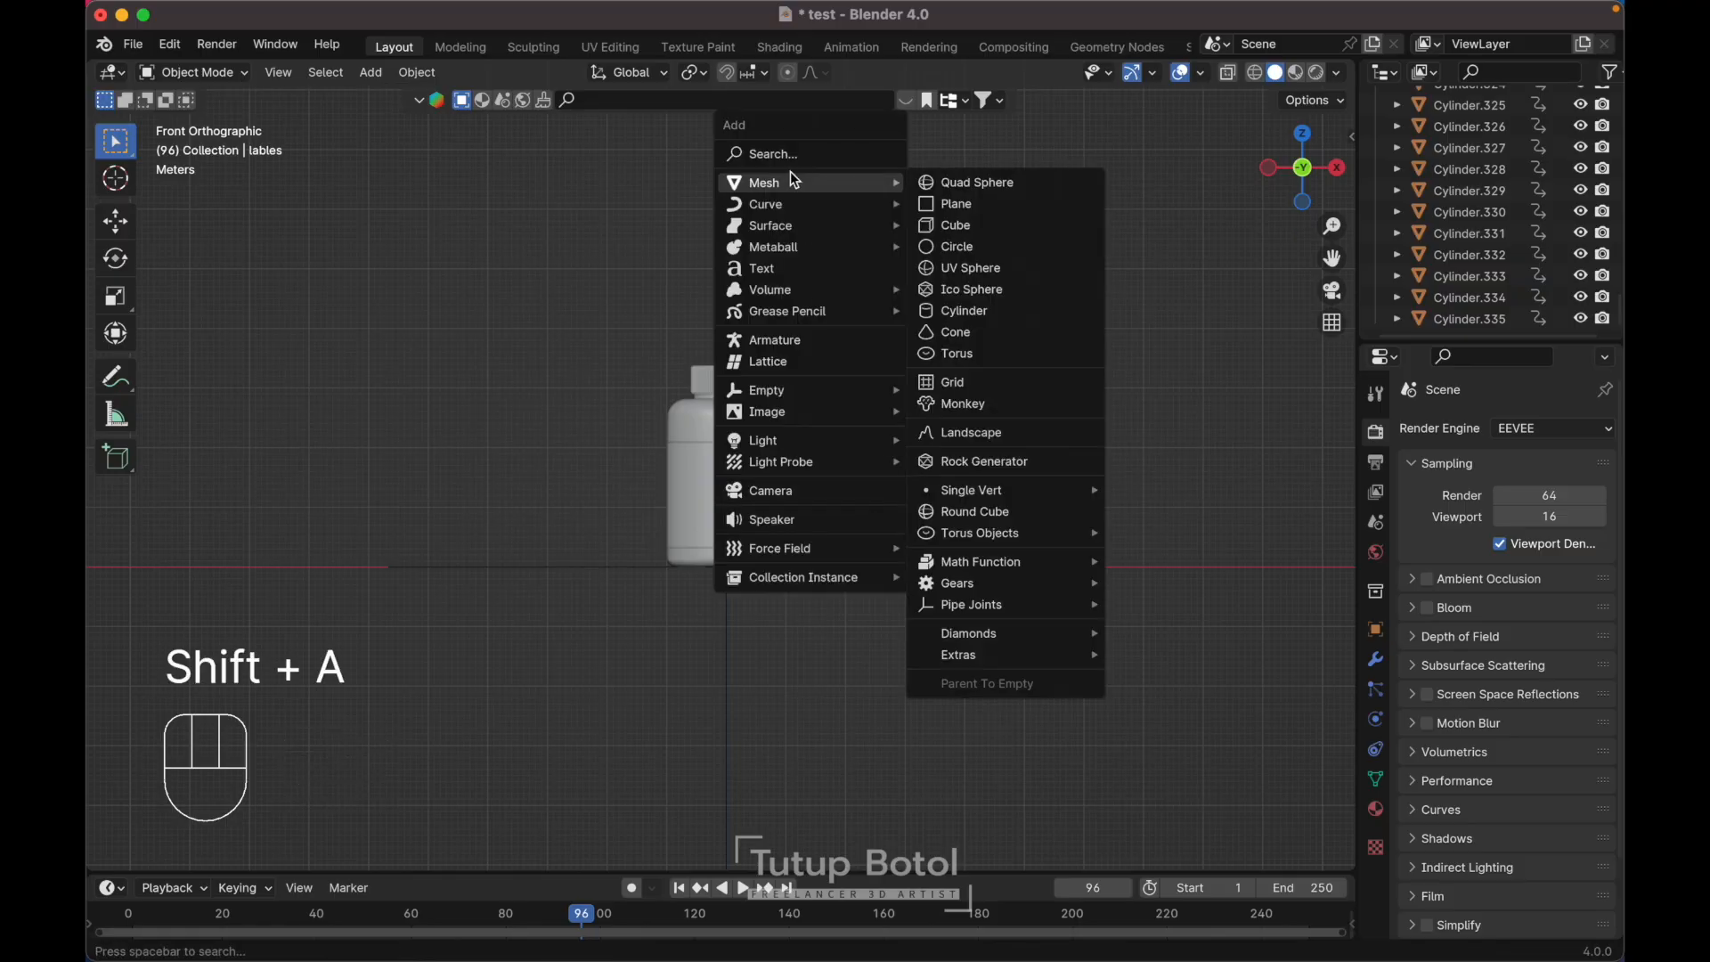
left_click(973, 207)
key("s")
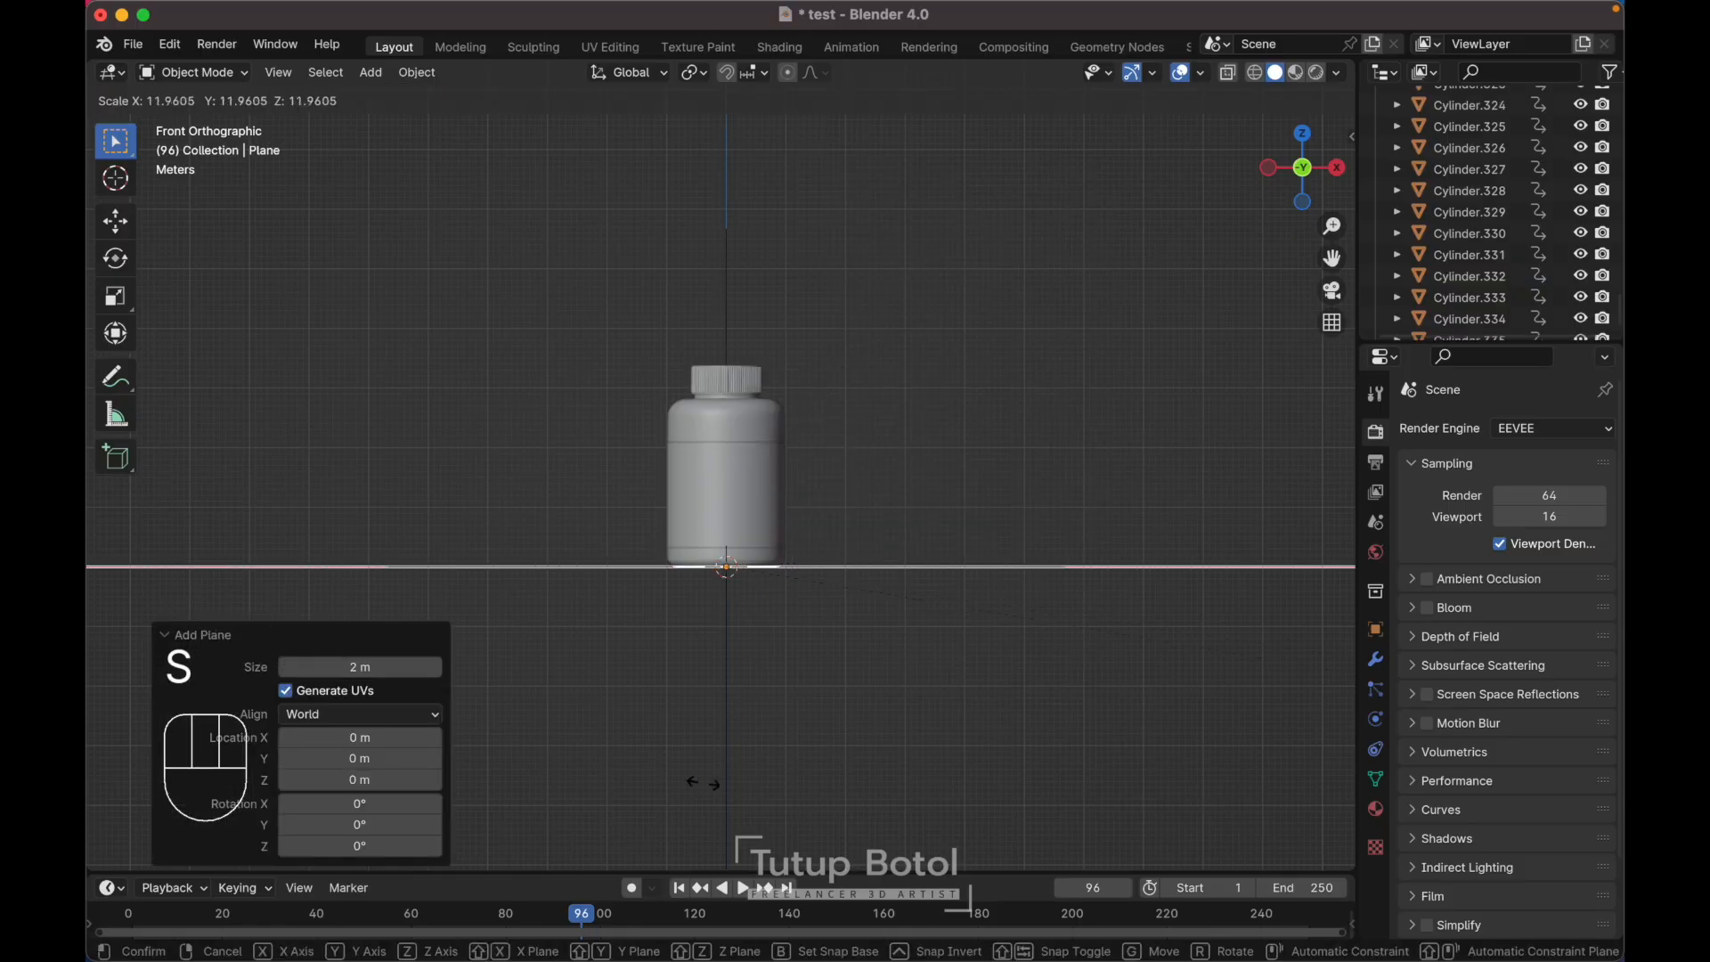
left_click(981, 821)
scroll(964, 549, "up", 10)
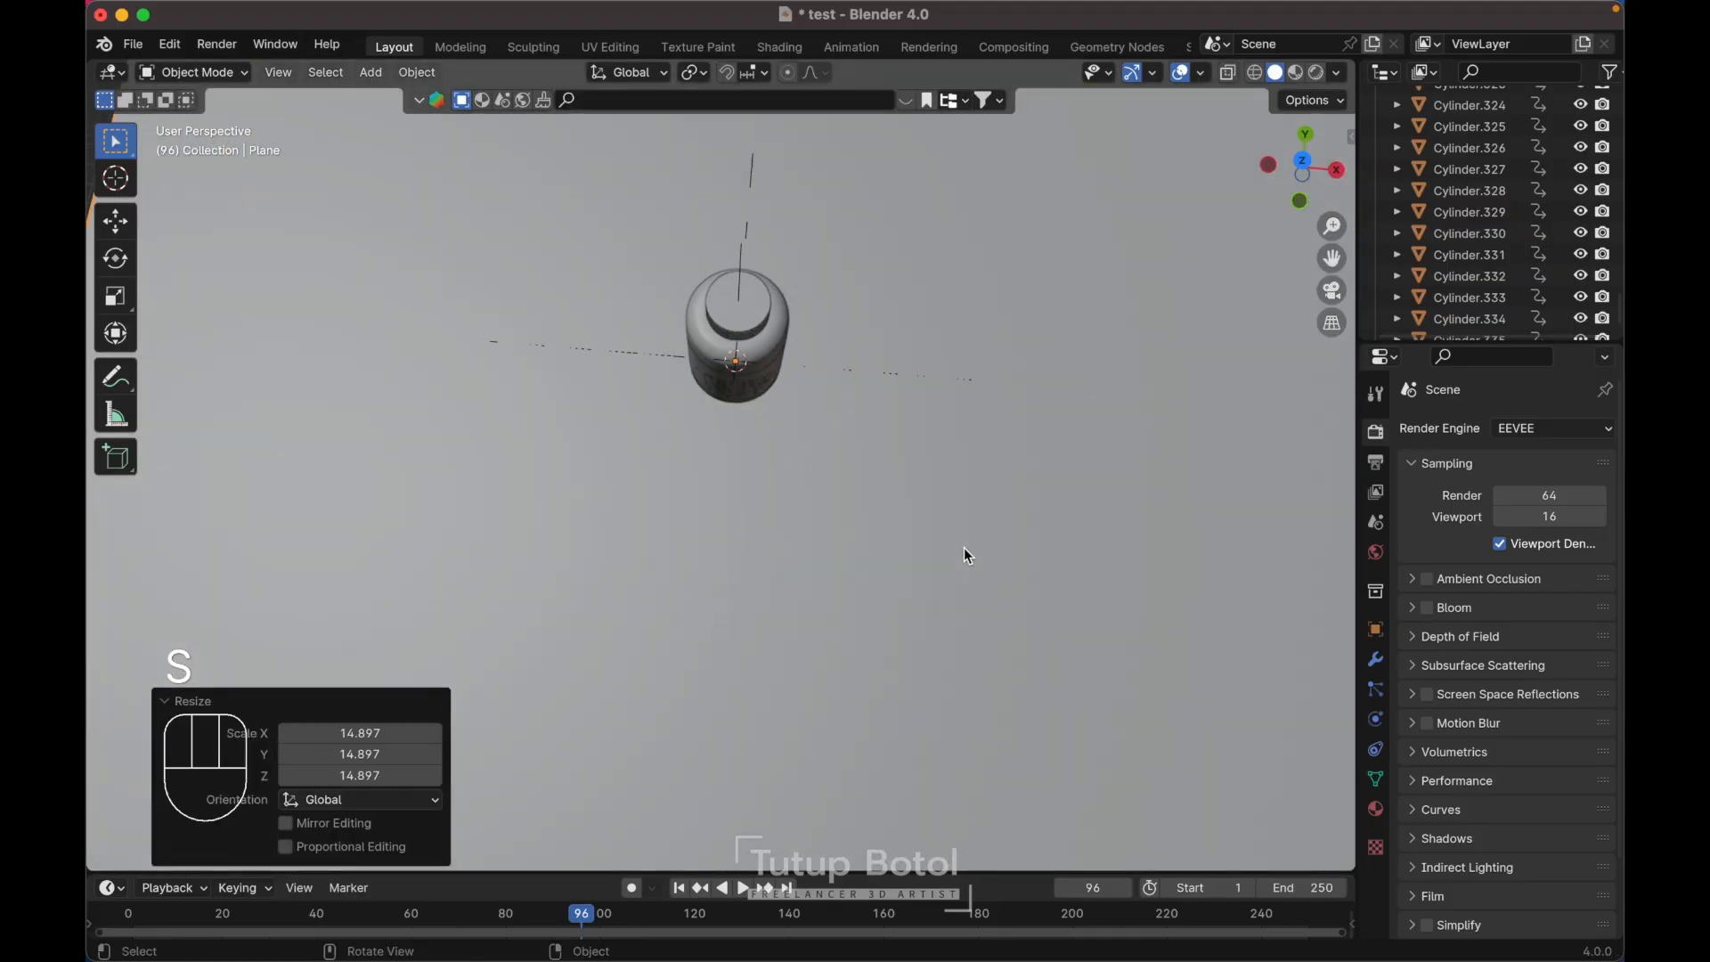
- Return to the front view and split the 3D viewport into two side-by-side viewports
key("KP_1")
left_click(92, 66)
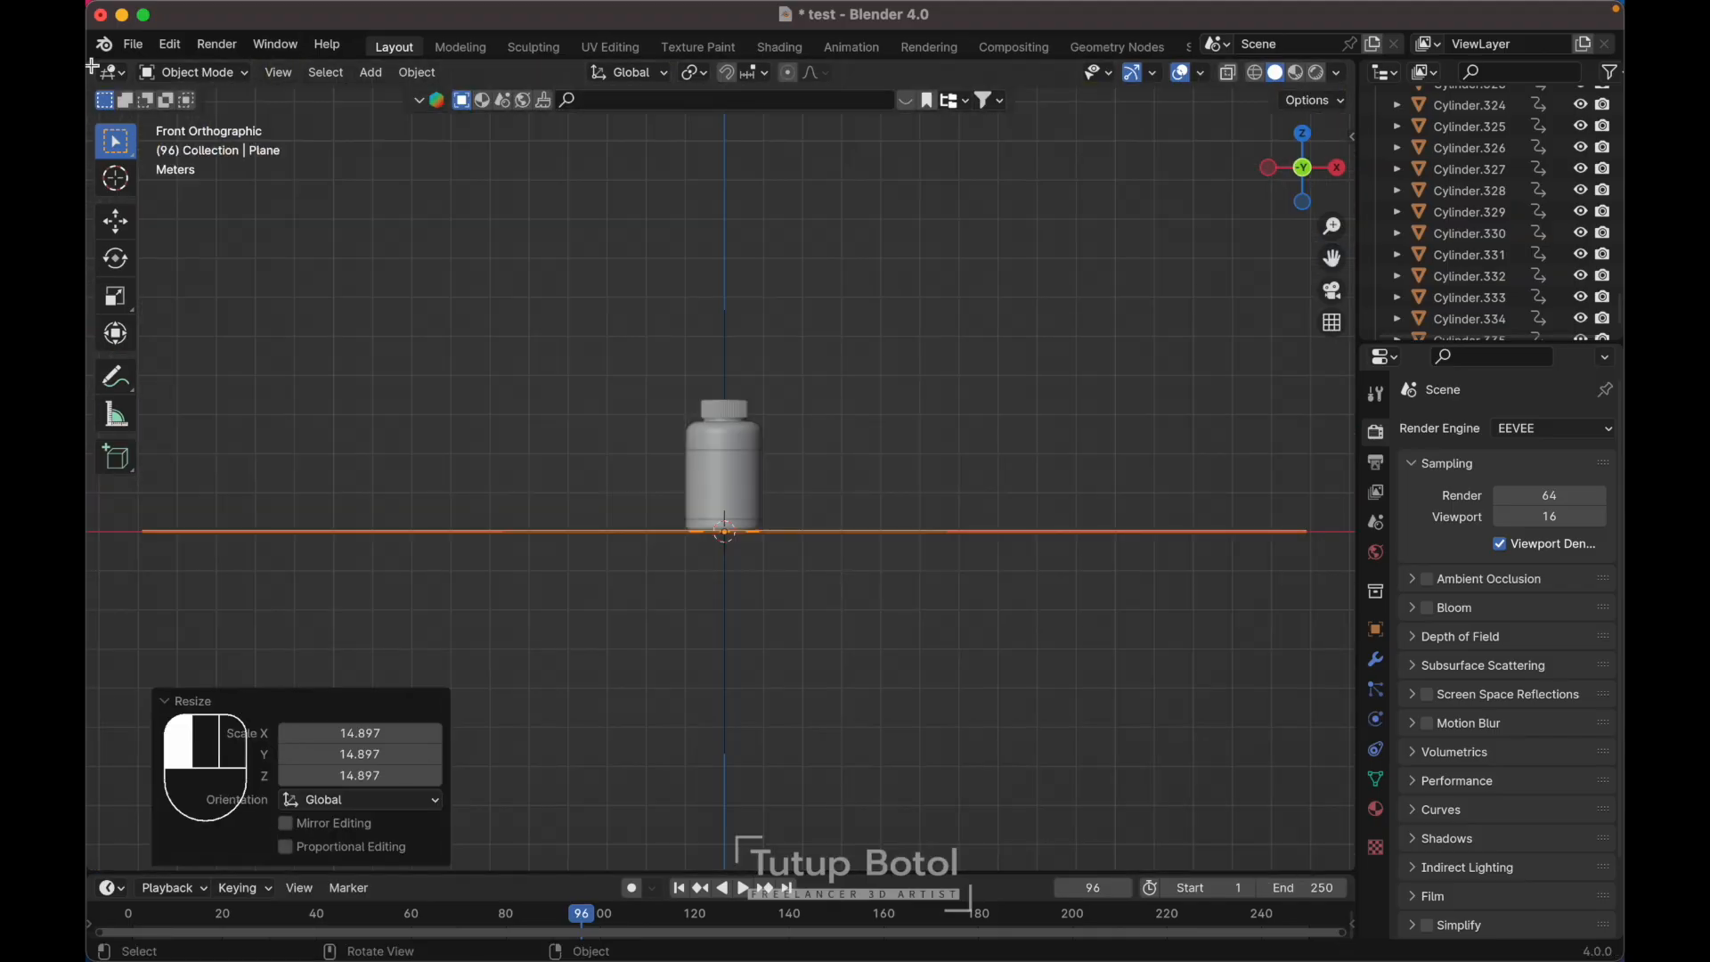
left_click_drag(92, 65, 570, 282)
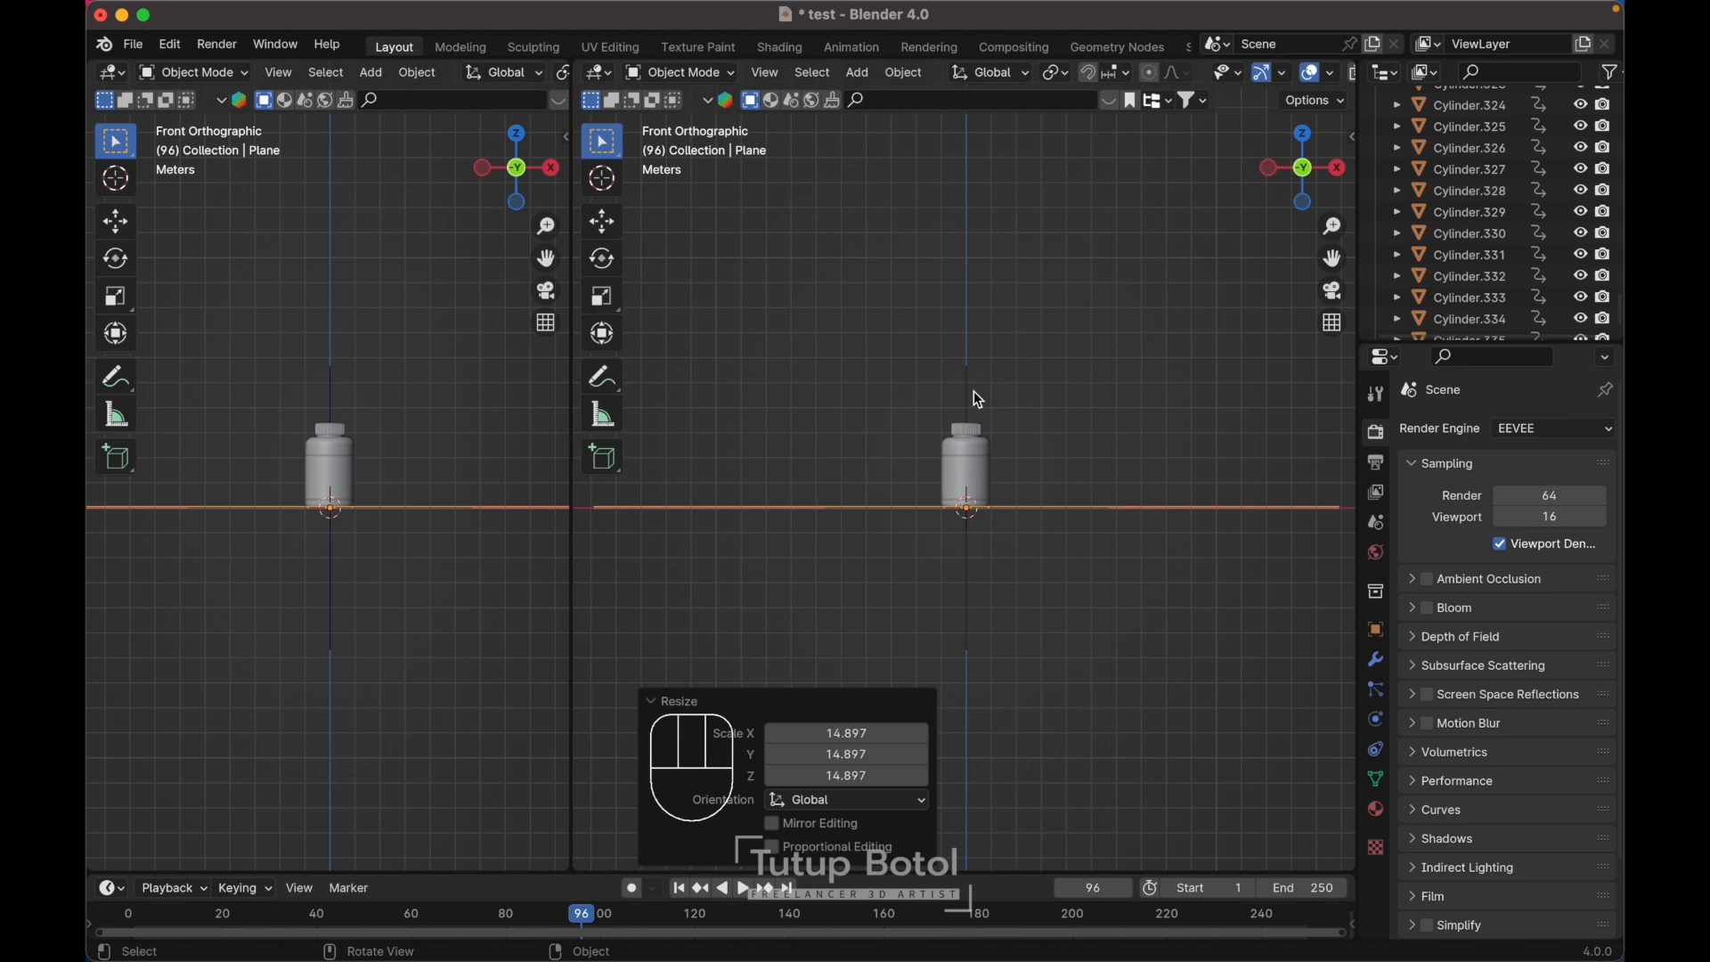
- Add a camera at the world origin and show the larger viewport from the right side
key("shift+a")
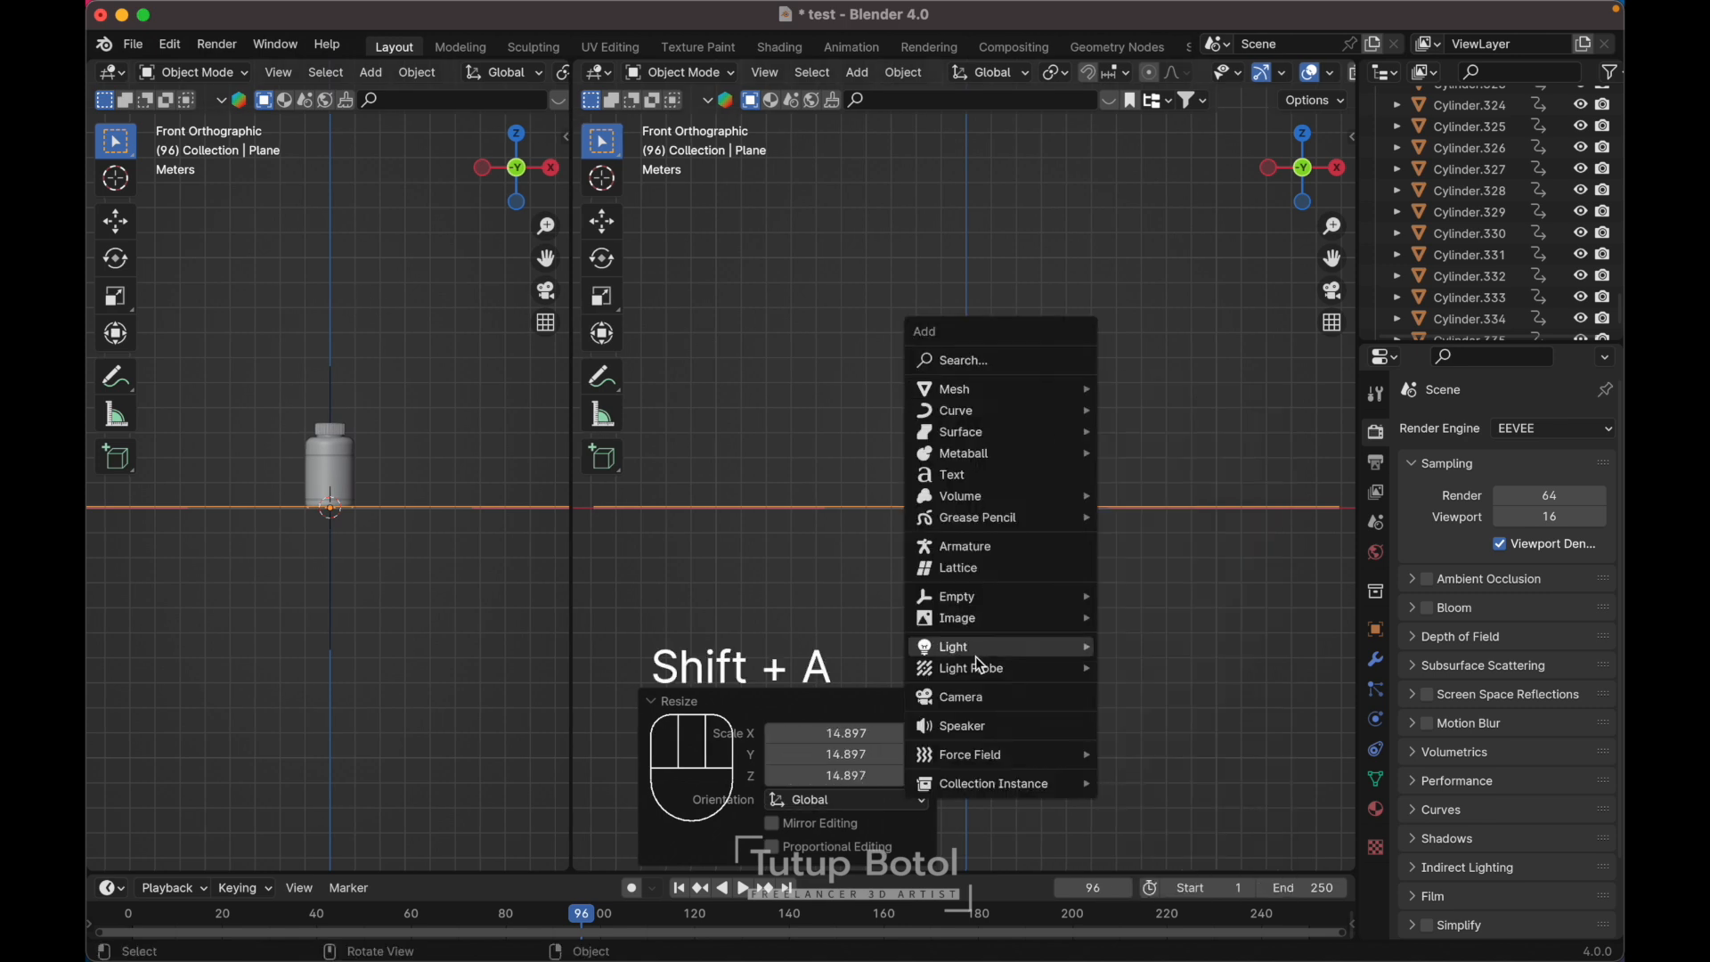
left_click(977, 697)
key("KP_3")
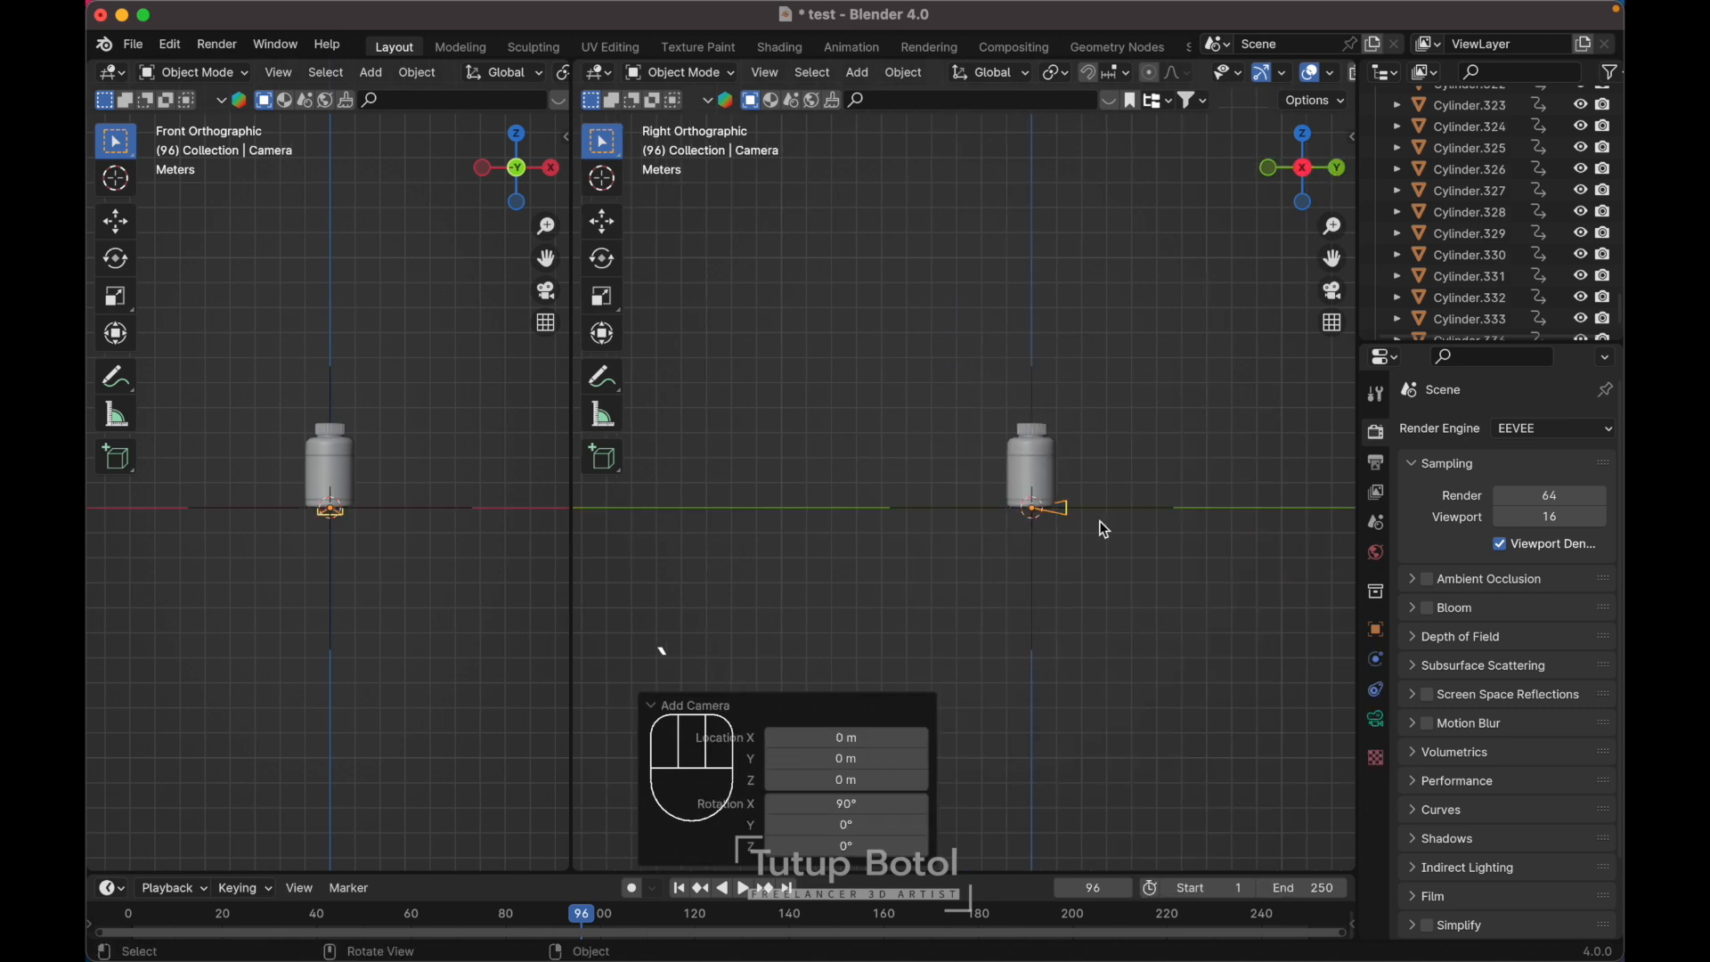
- Move the camera about -13.374 m along Y and 1.923 m along Z, and show the camera view in the smaller viewport
key("g")
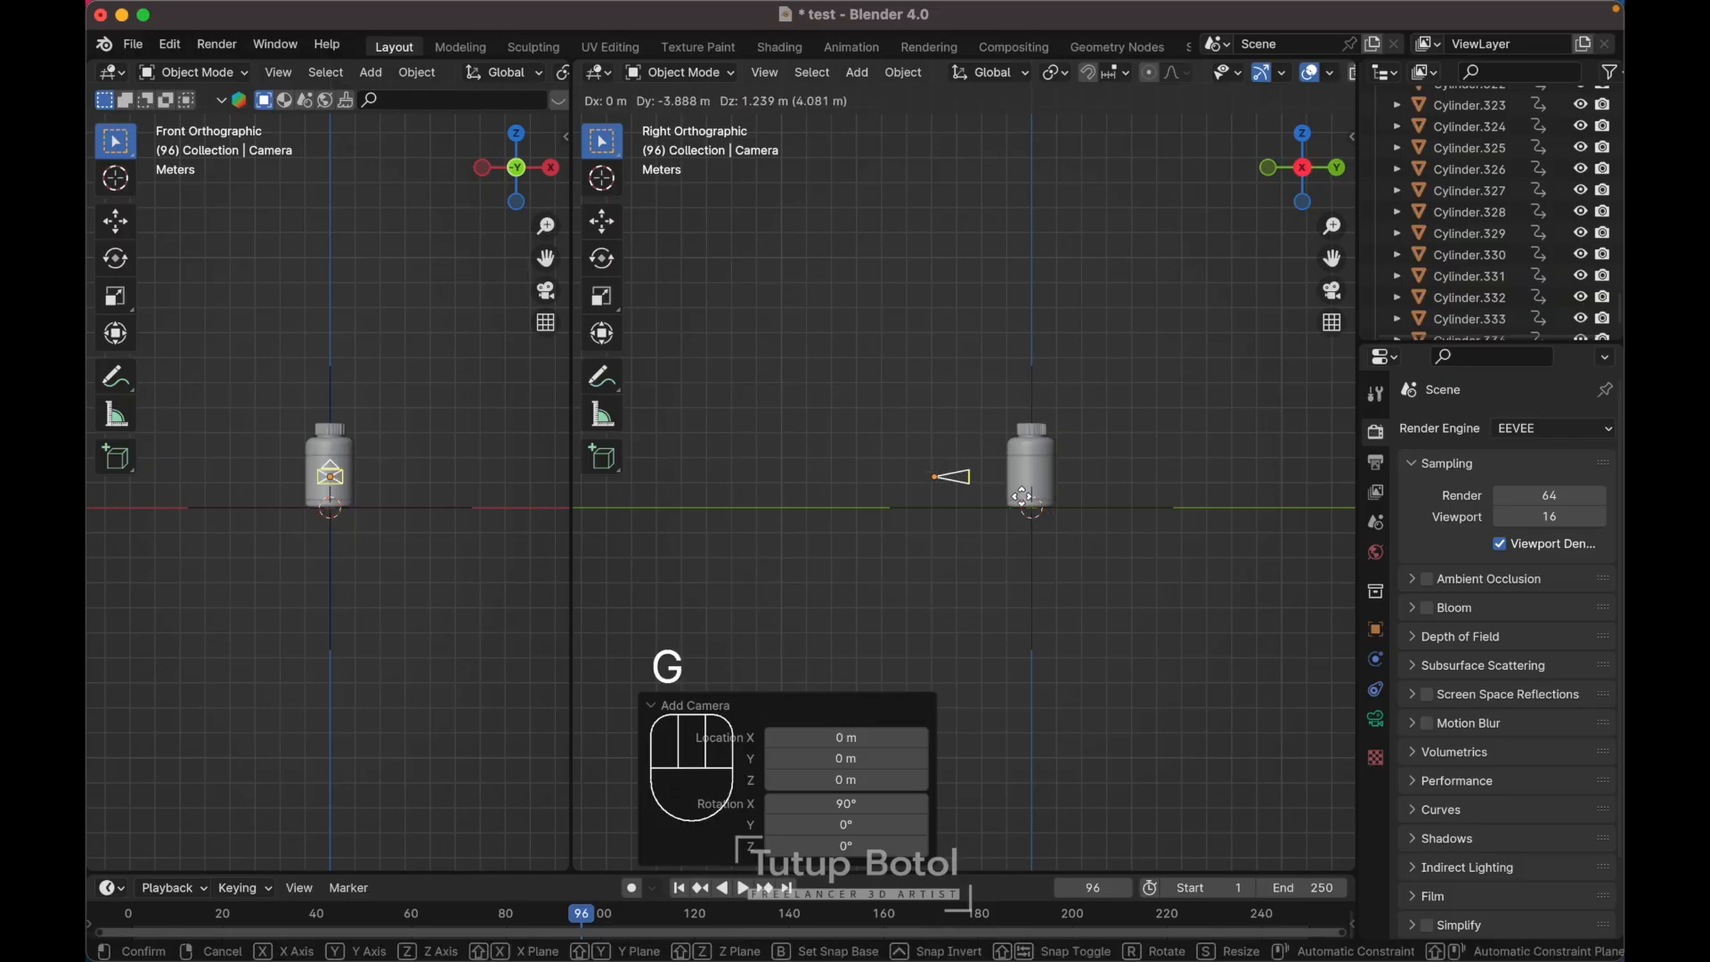
left_click(821, 481)
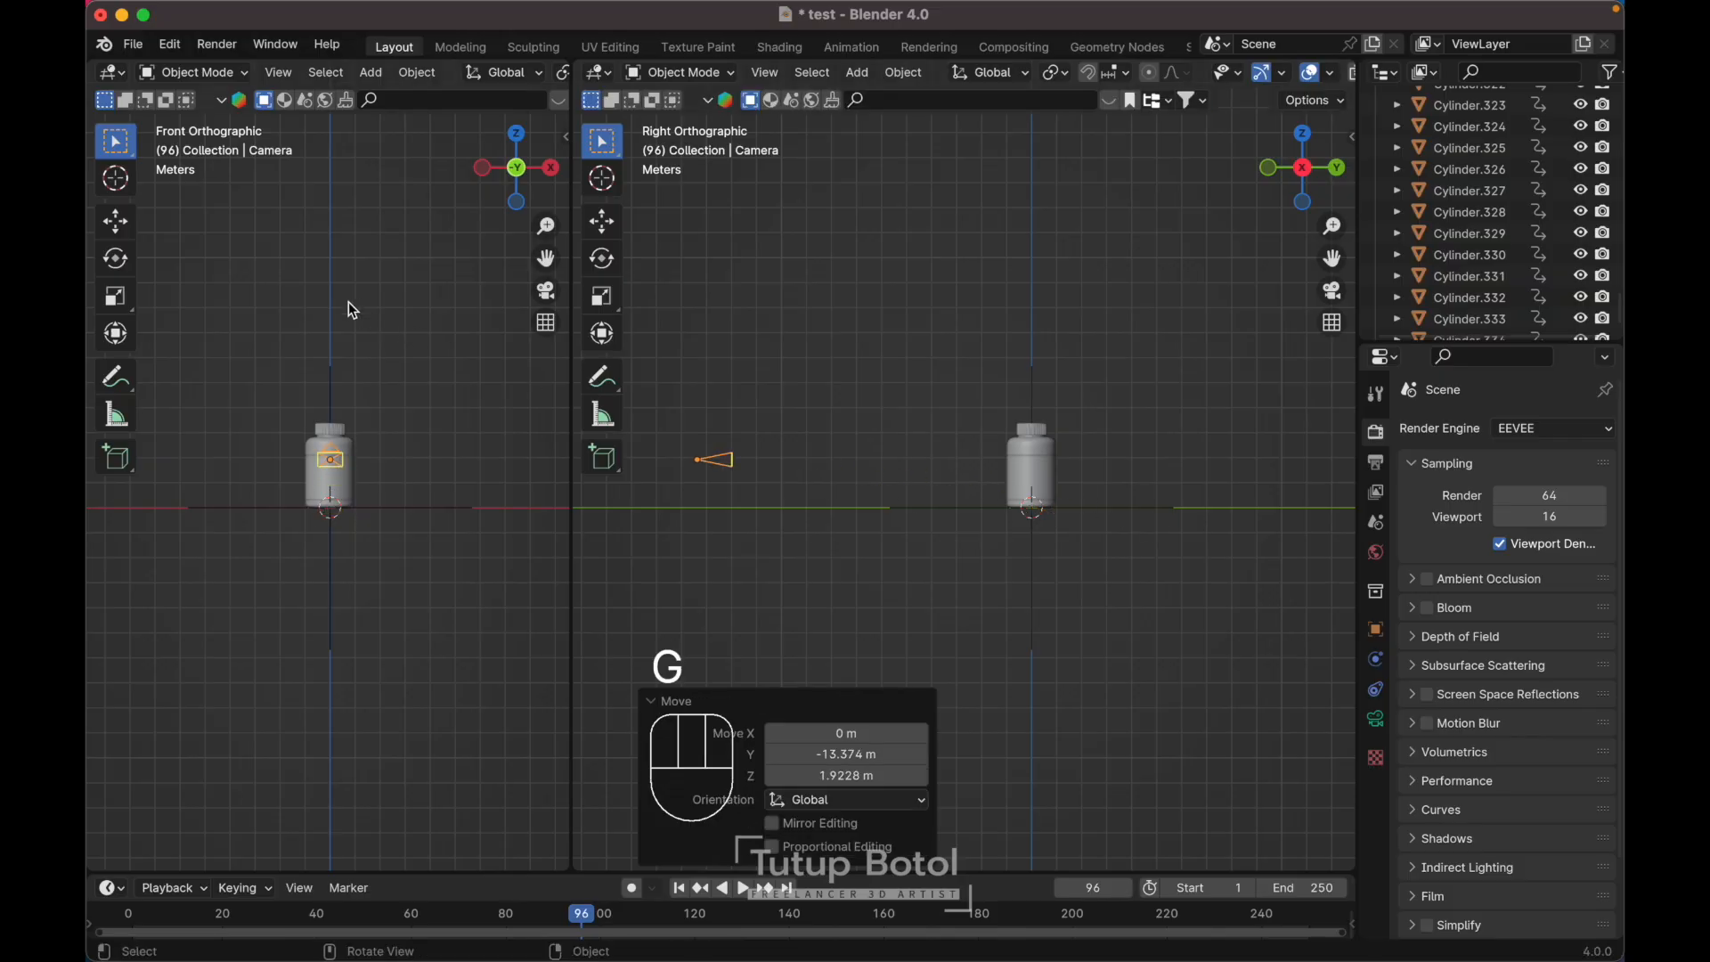
key("grave")
left_click(246, 403)
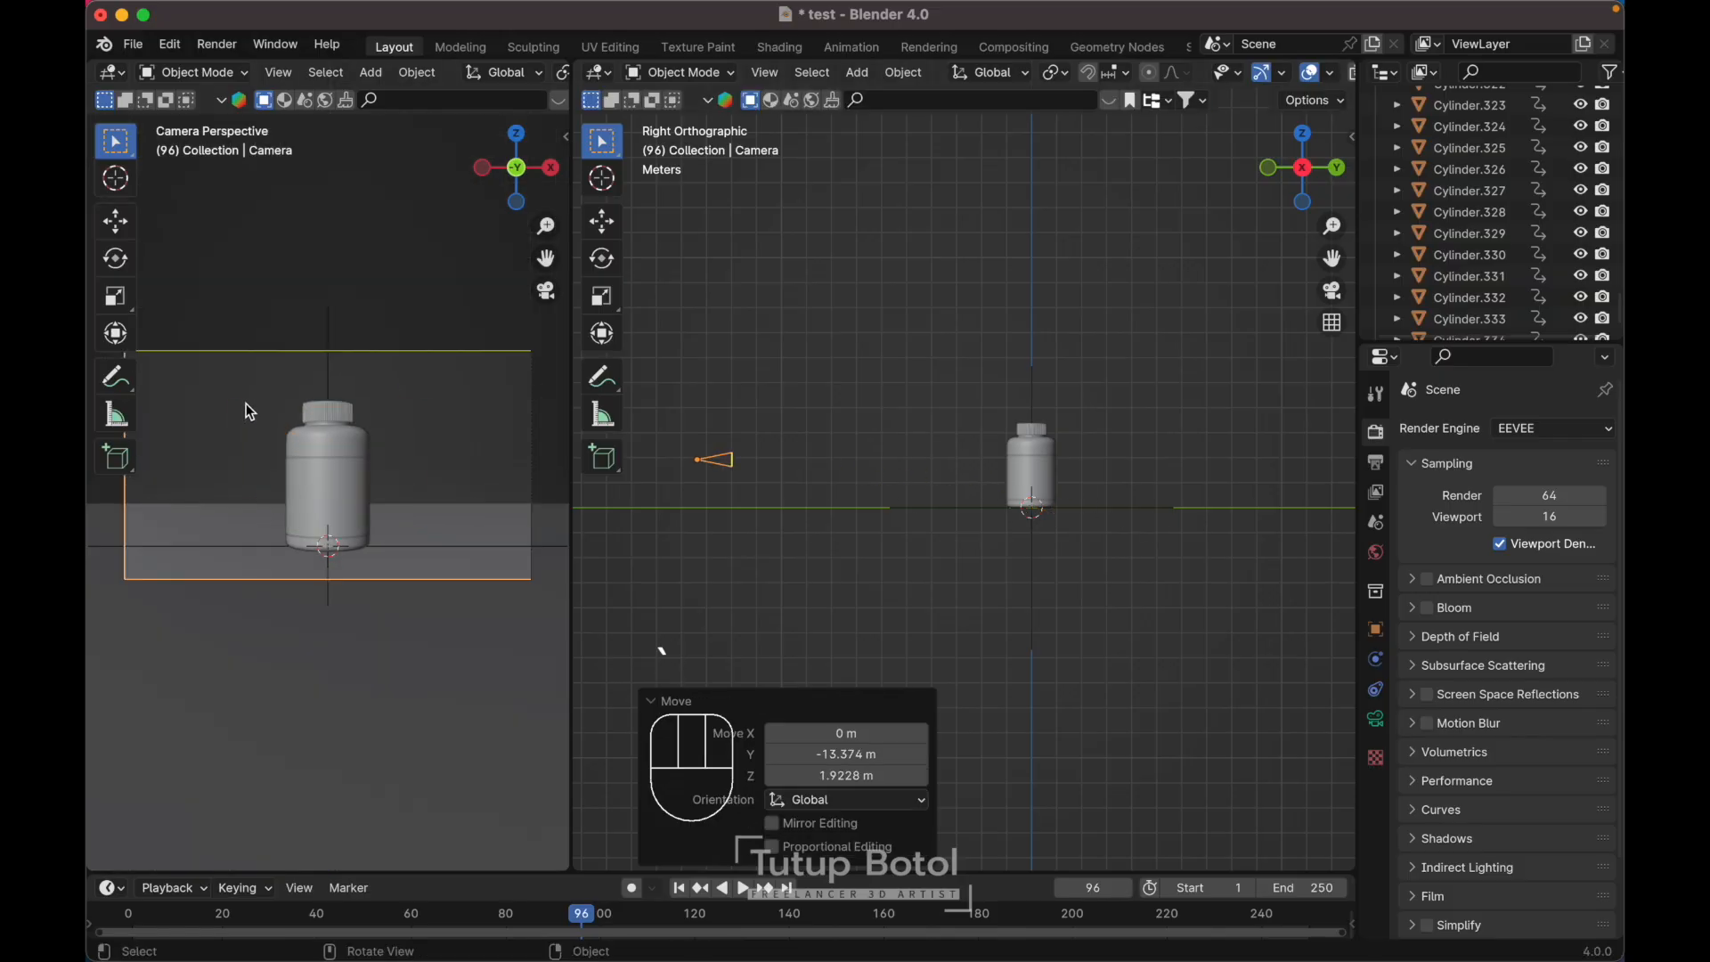
scroll(345, 396, "down", 2)
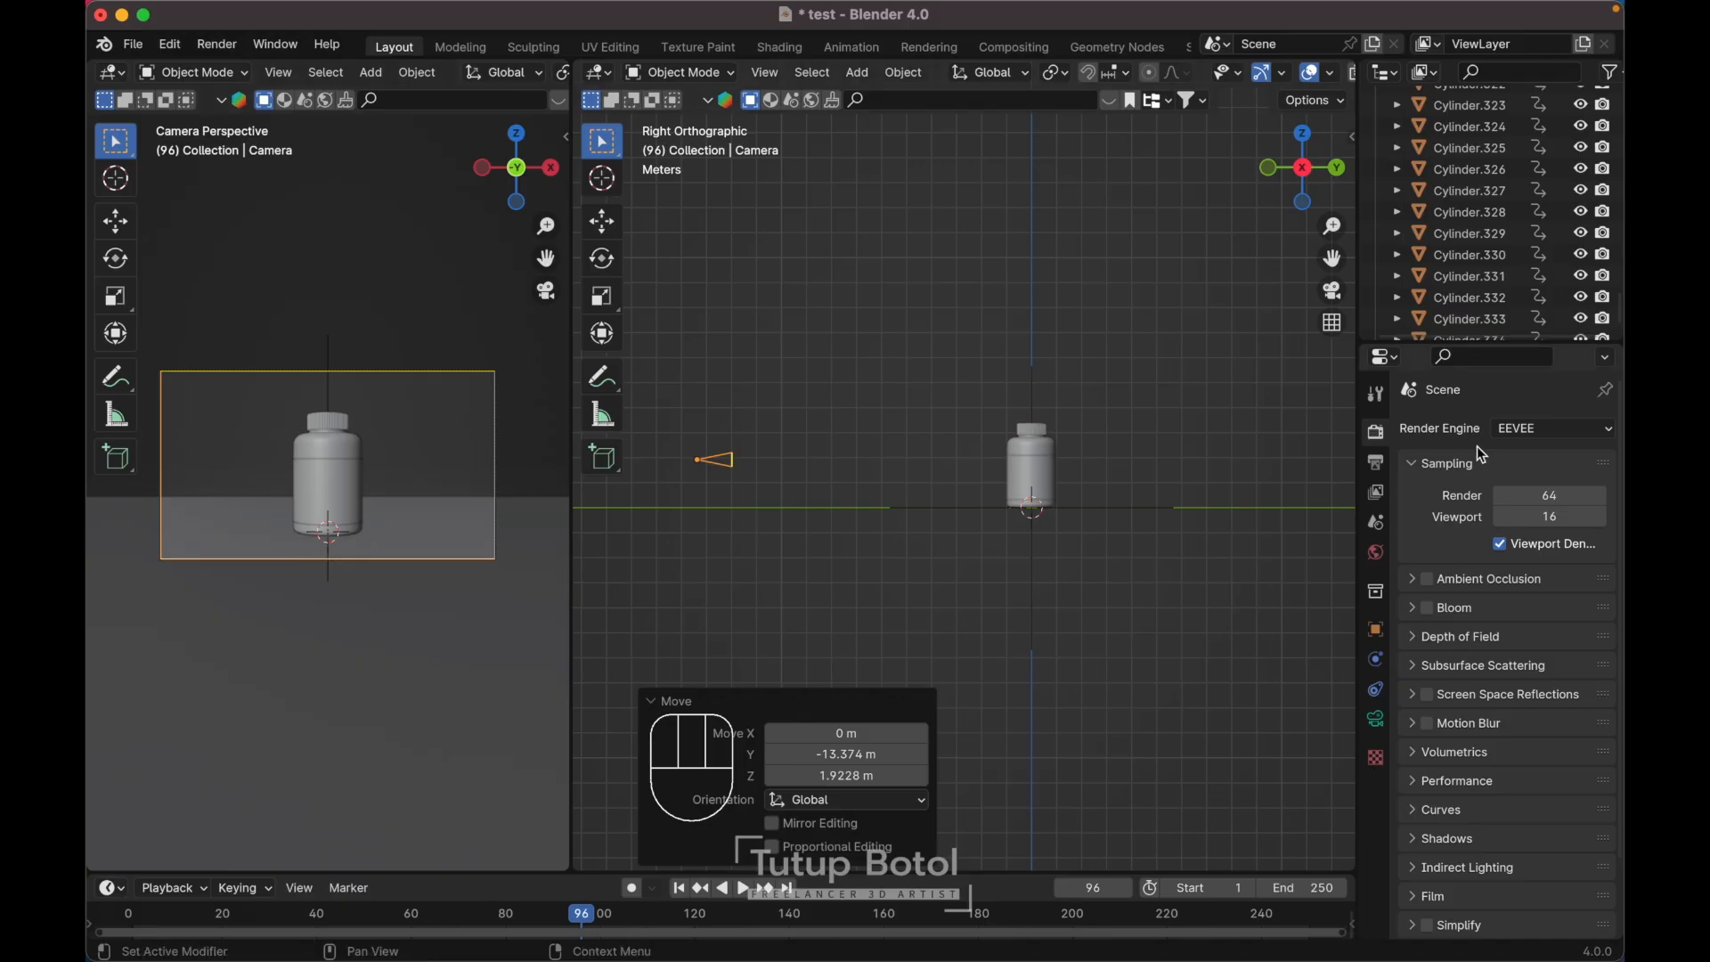
- Set the render resolution to 1440 px wide by 1920 px high
left_click(1375, 464)
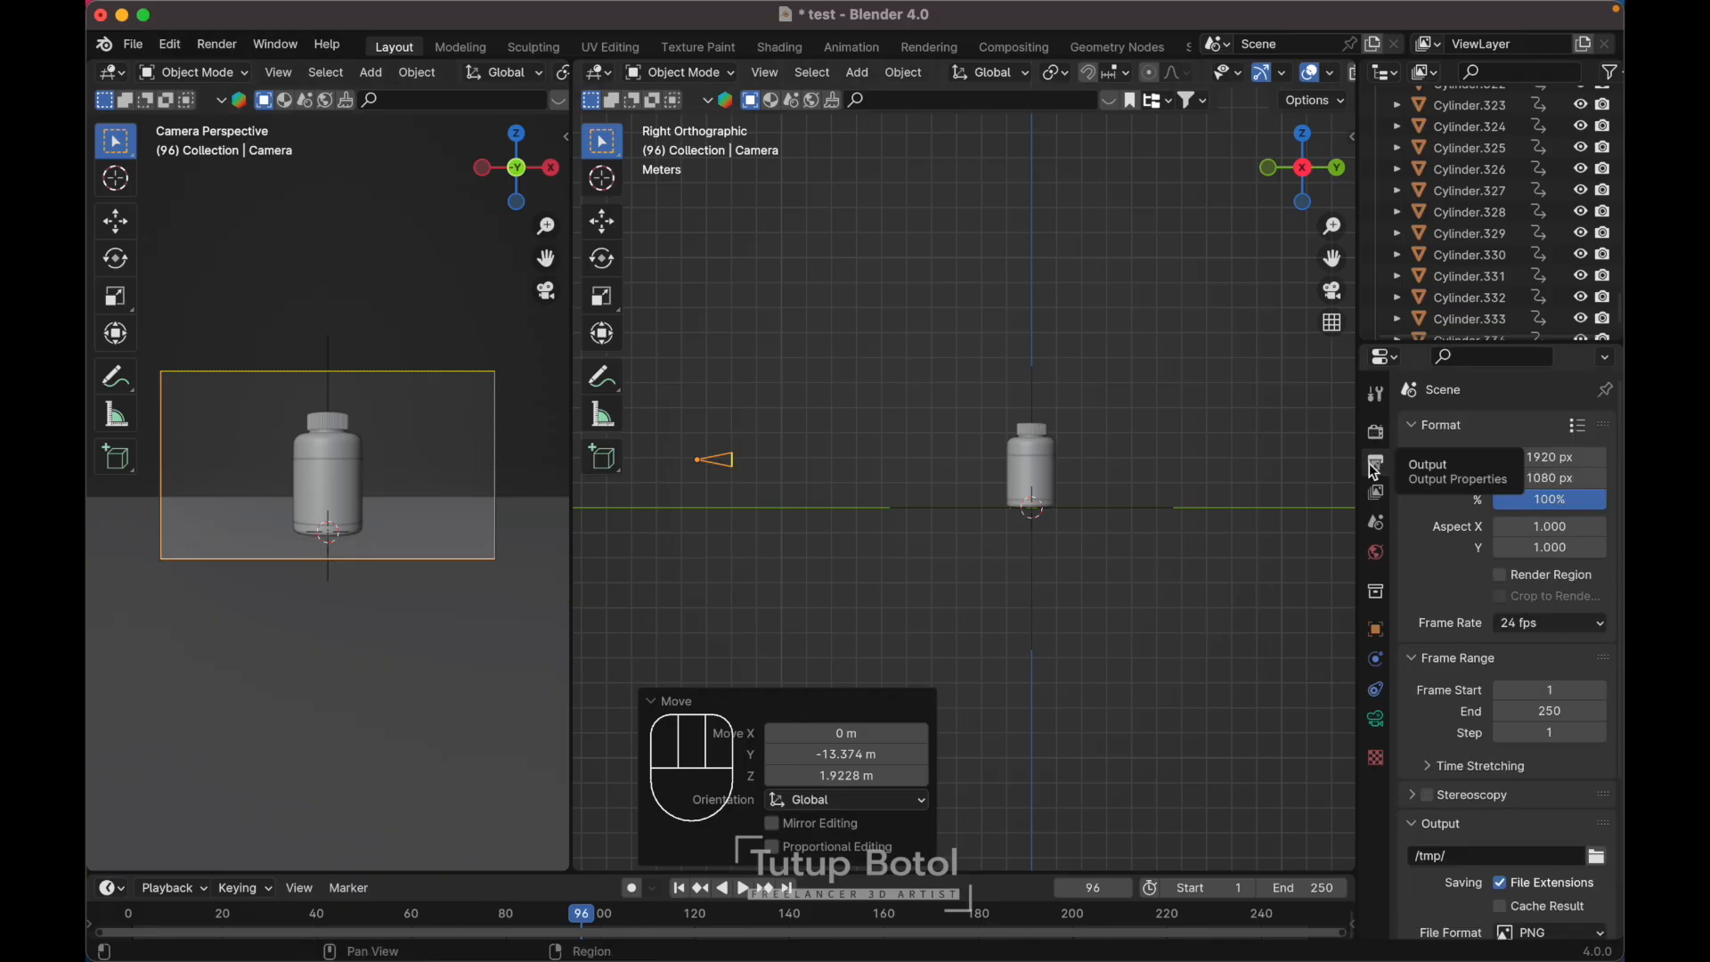
left_click(1546, 458)
type("1440")
key("Return")
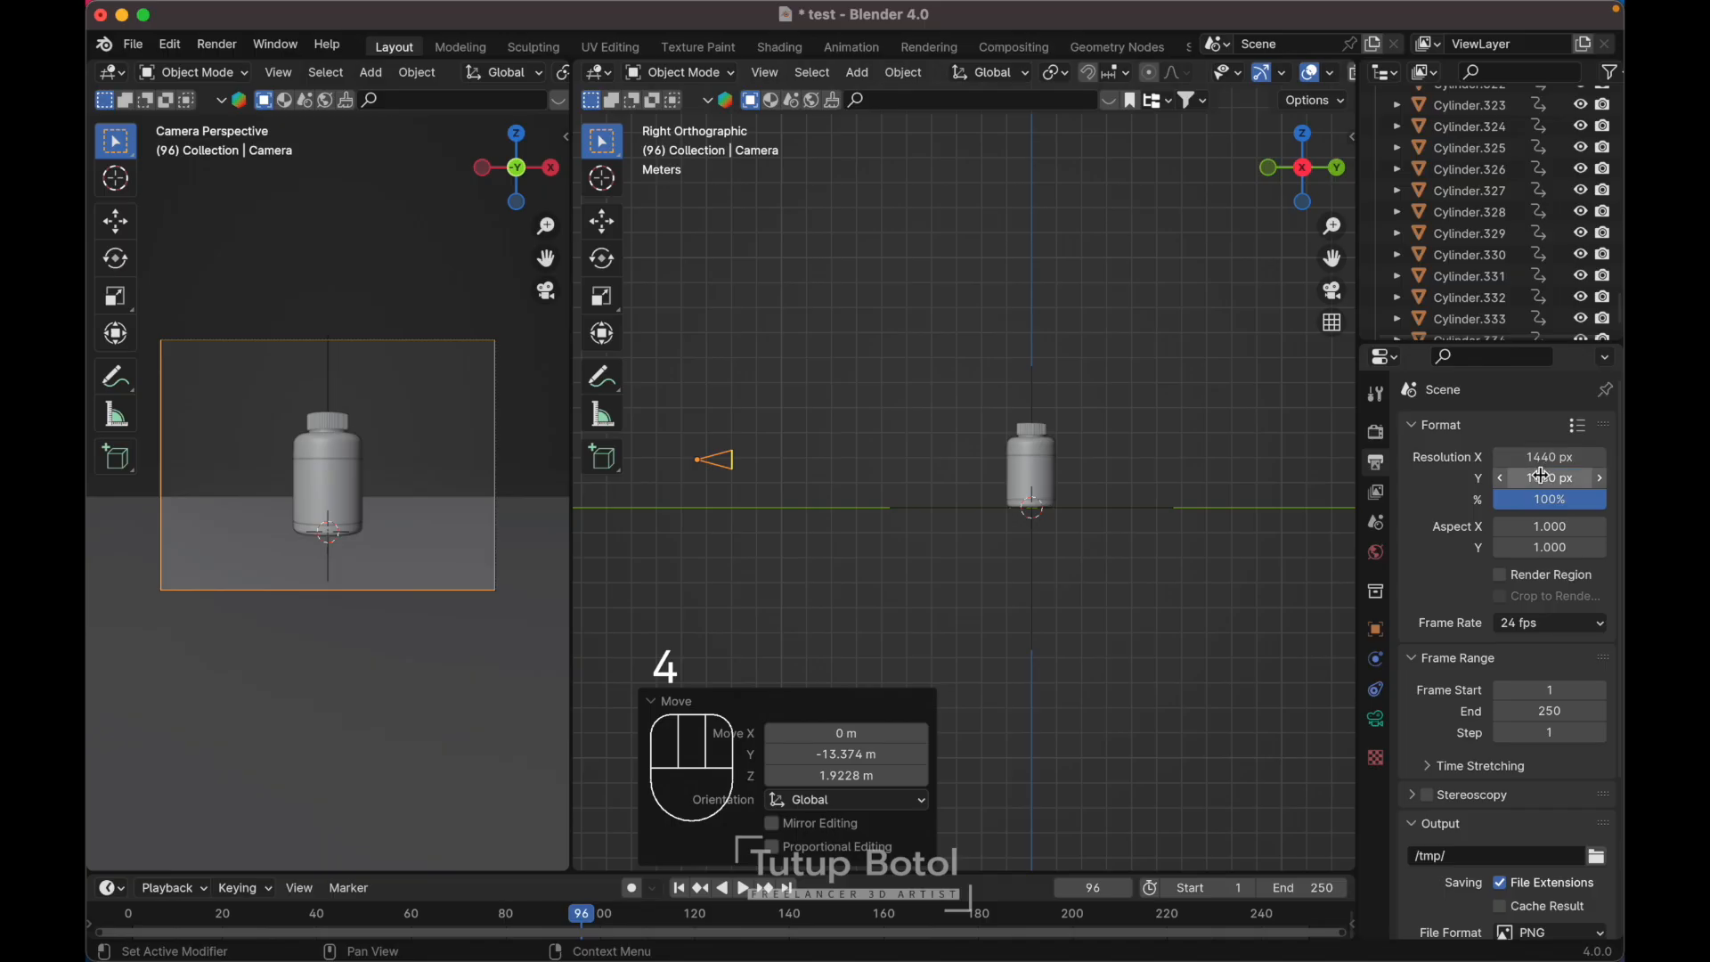
left_click(1544, 476)
type("1920")
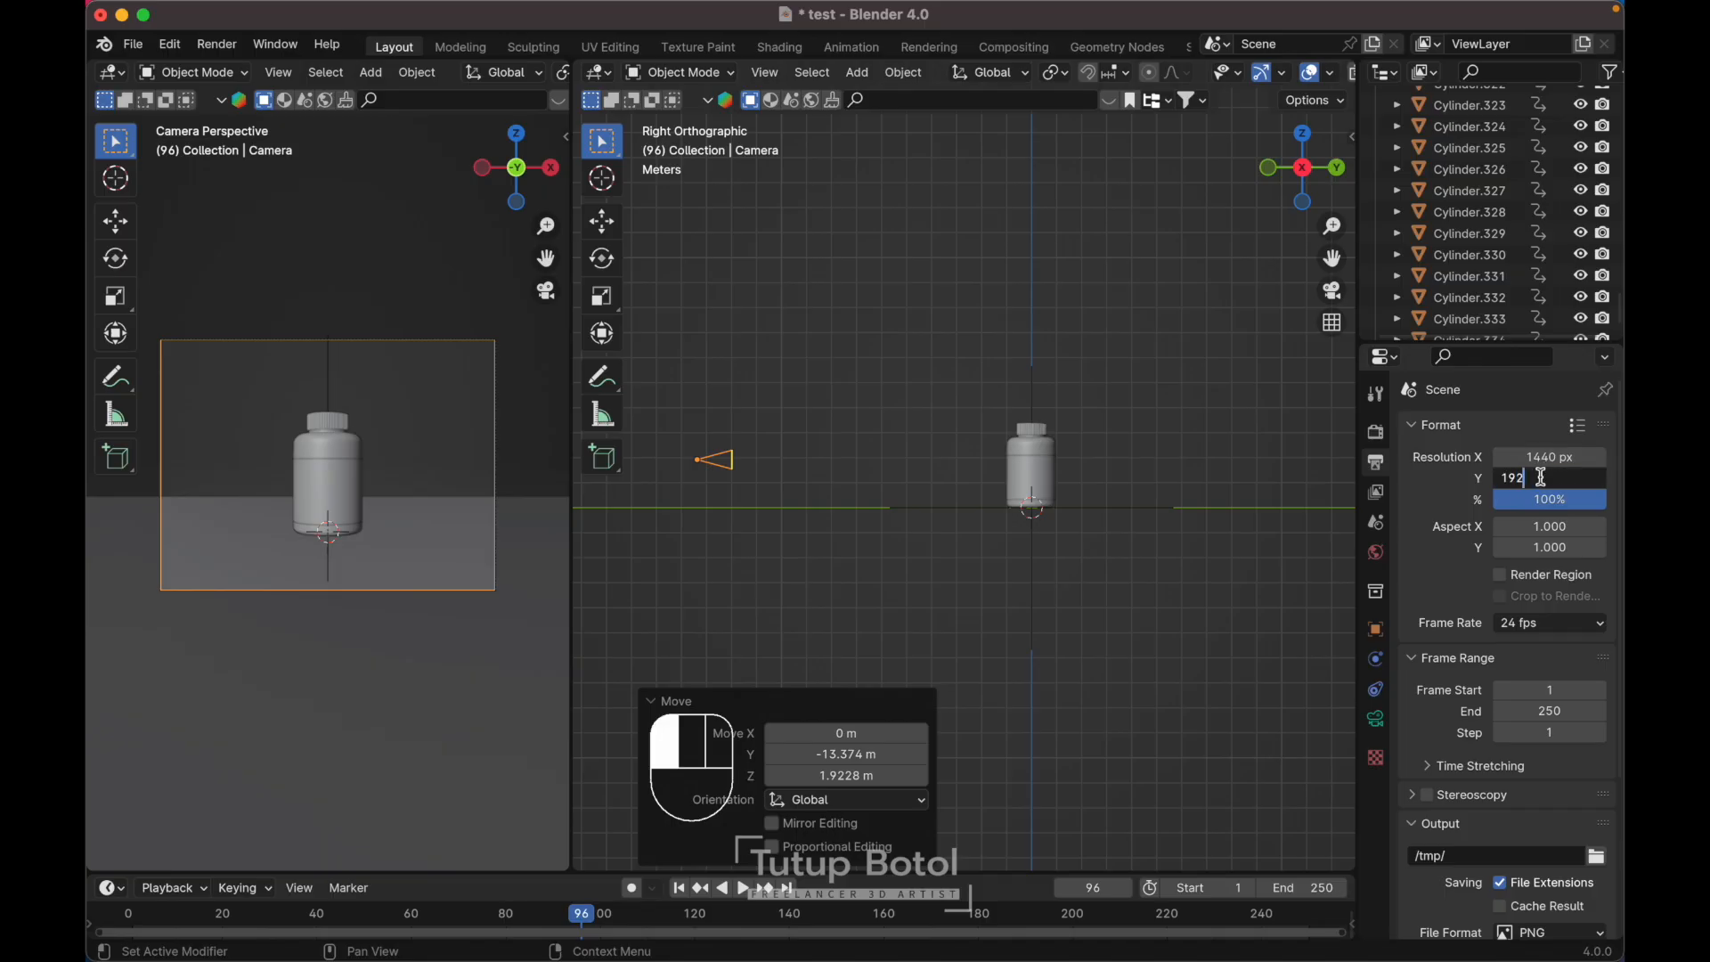
key("Return")
- Duplicate capsule Cylinder.328 in front view, place the copy about 1.25 m left and 0.24 m up outside the jar, and delete its frame 96 keyframe
middle_click_drag(946, 405, 835, 372)
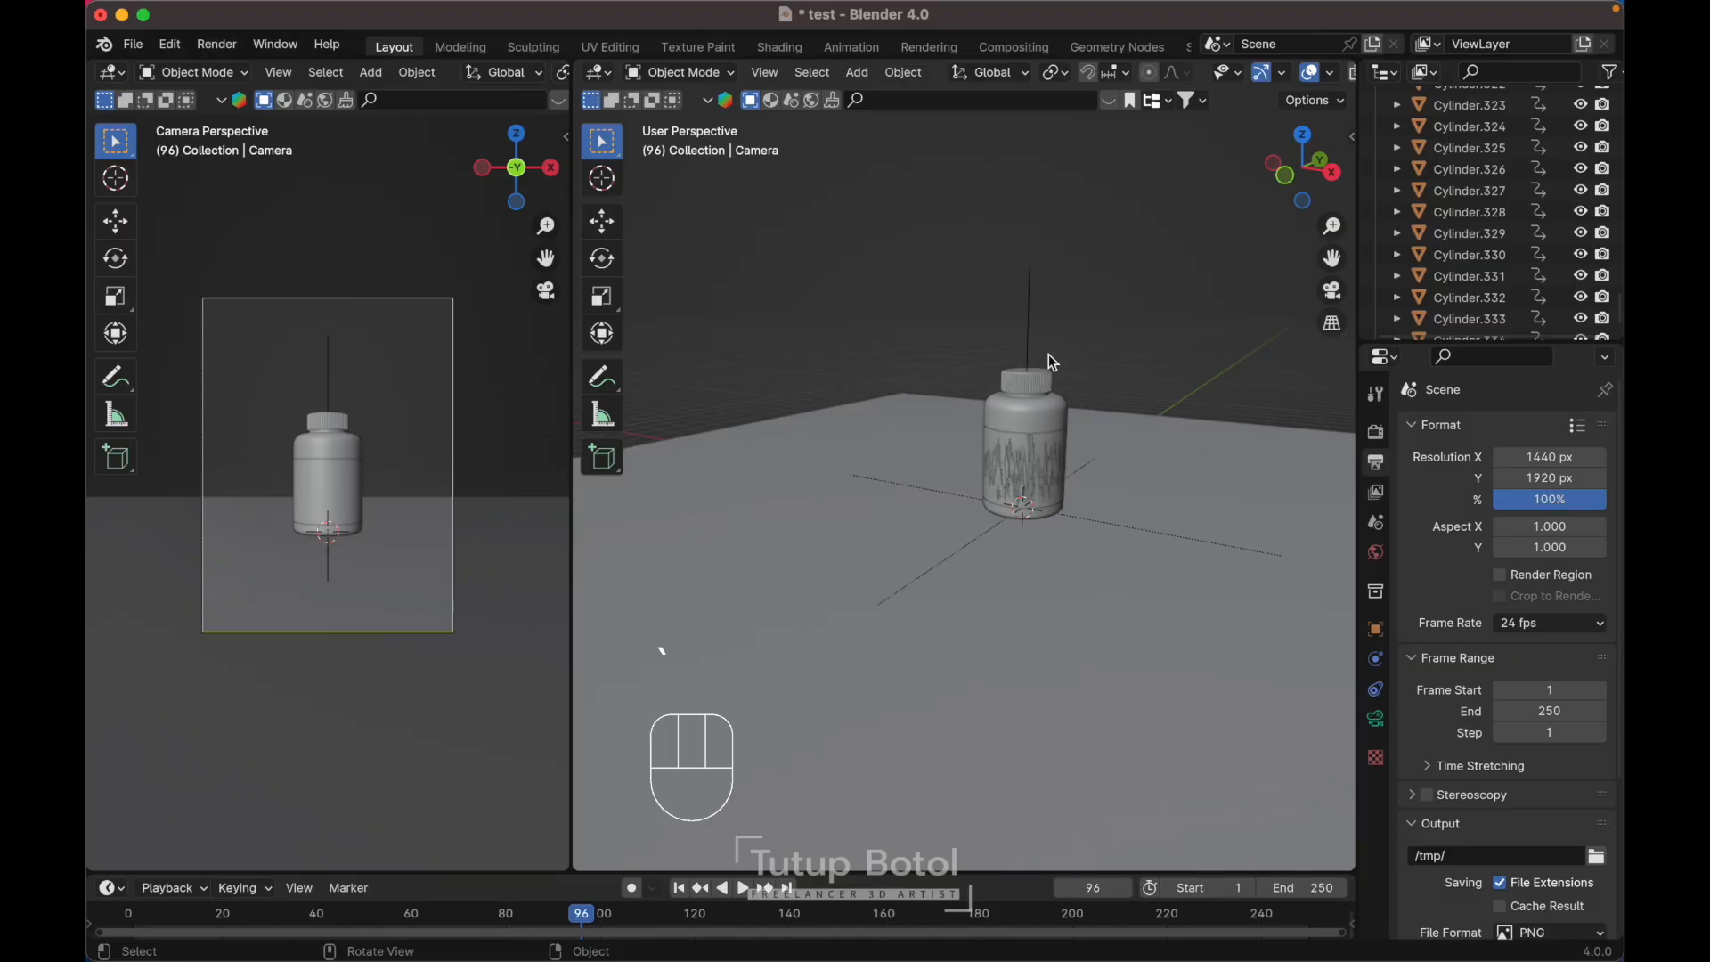
left_click(1468, 210)
key("KP_1")
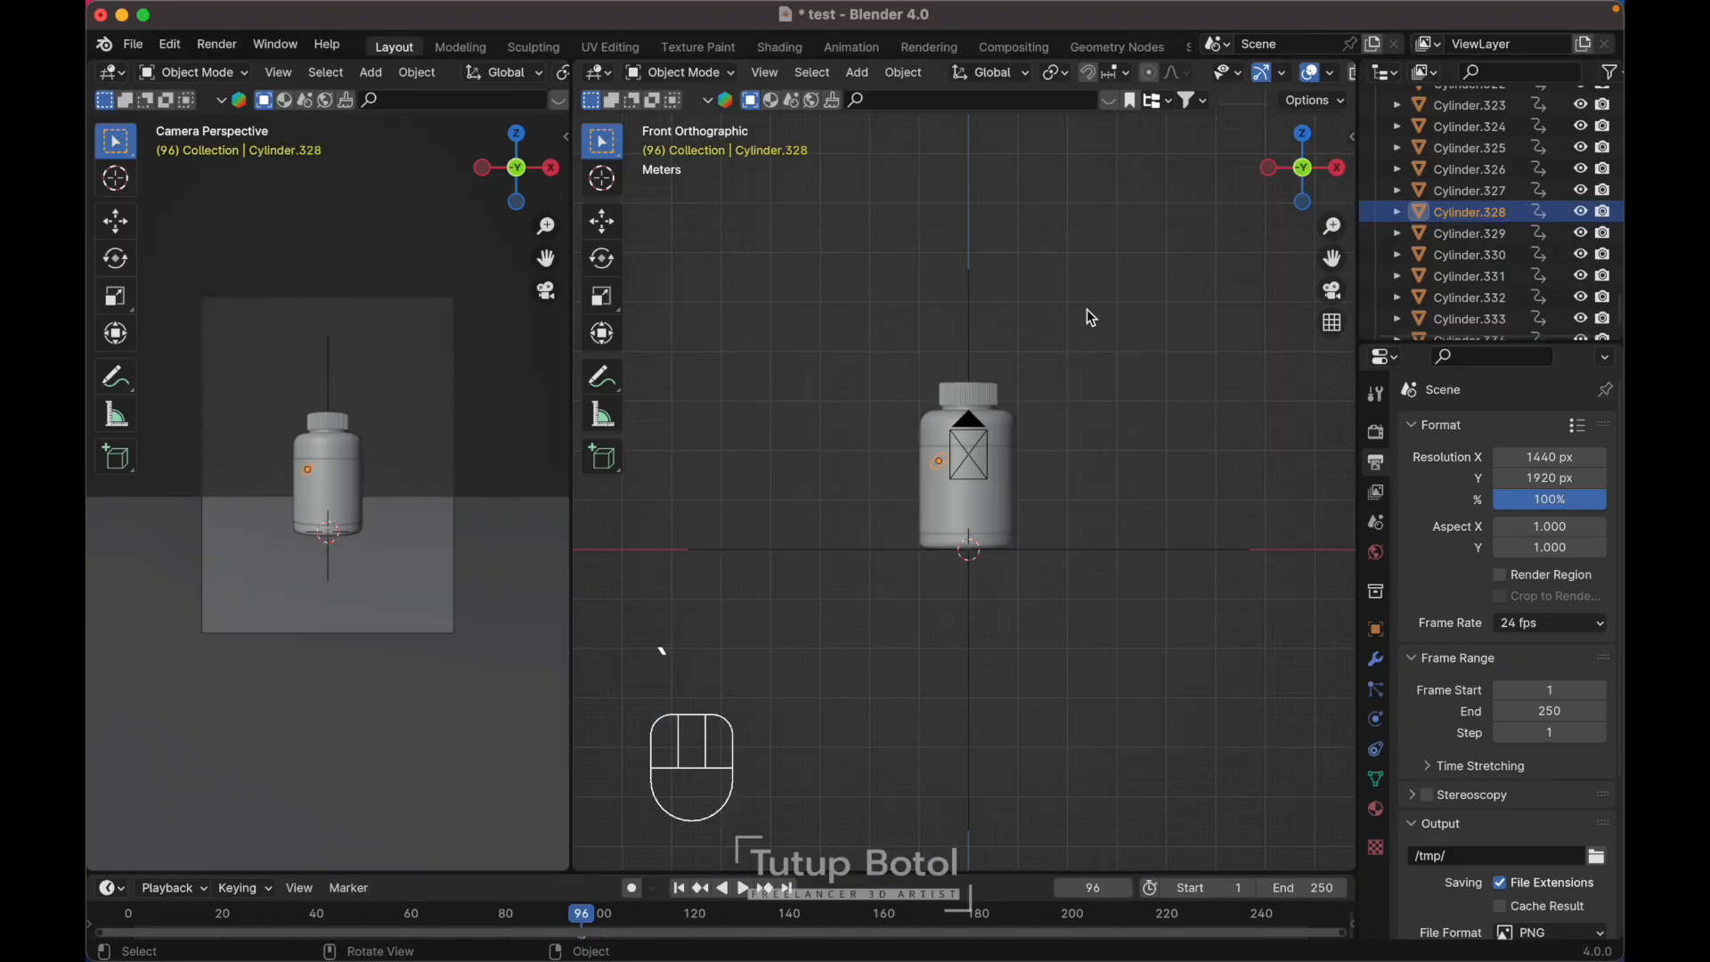
key("g")
key("Escape")
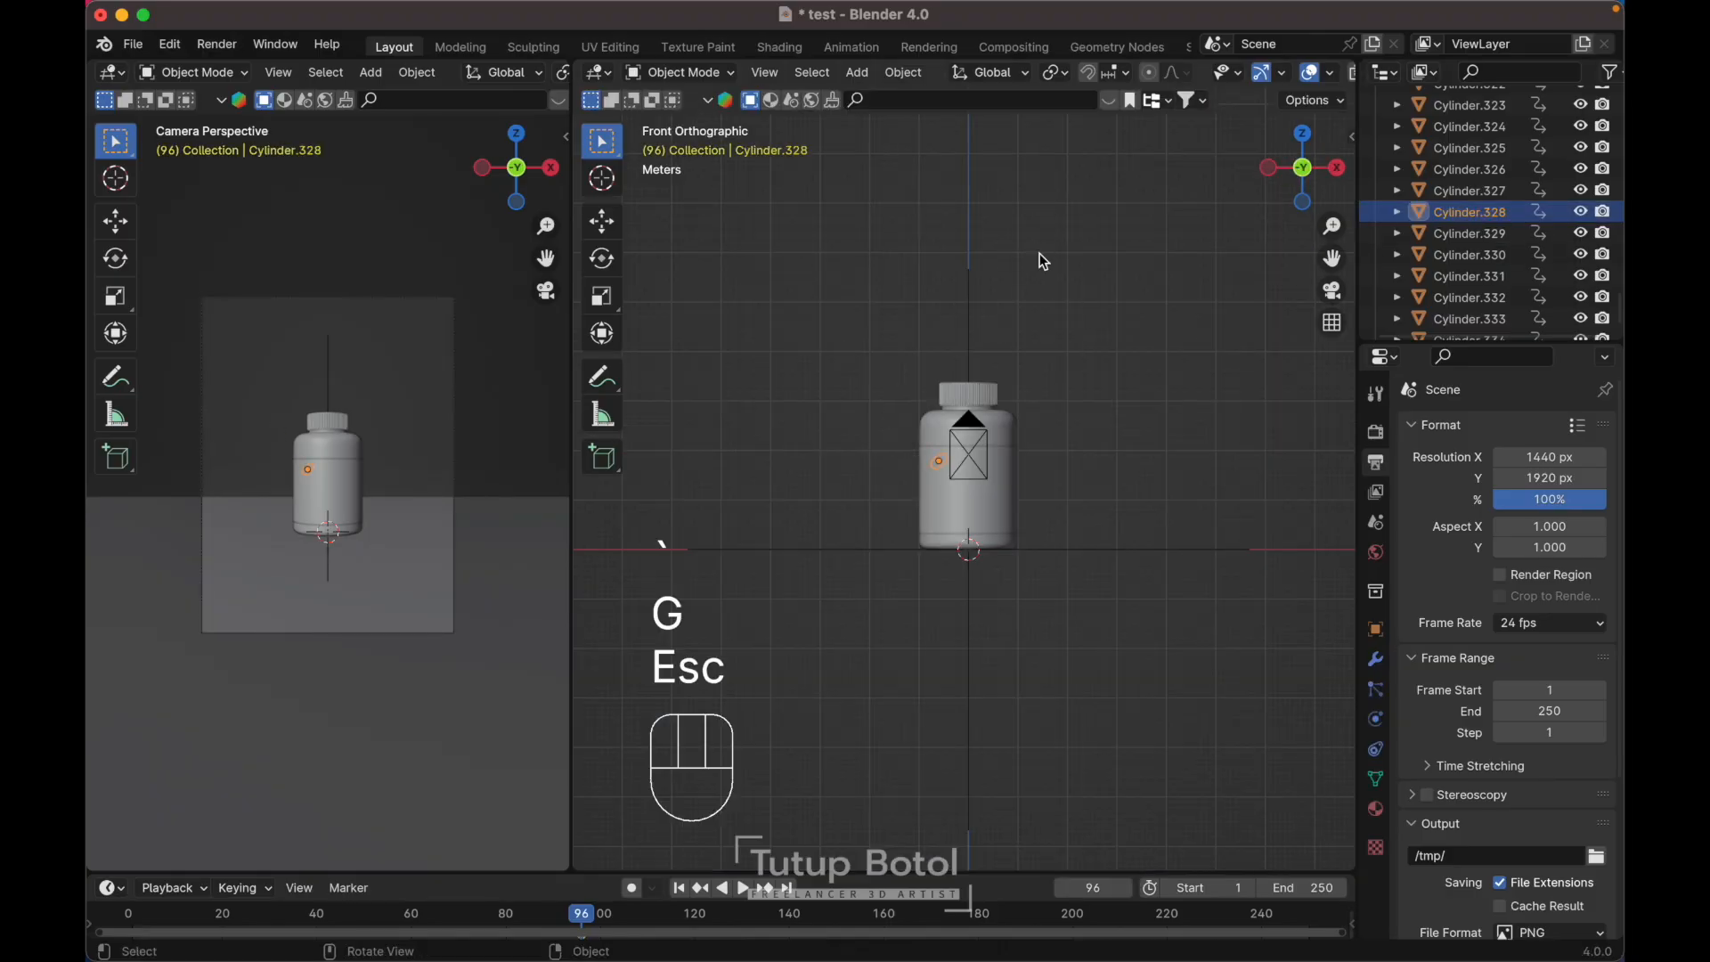
key("shift+d")
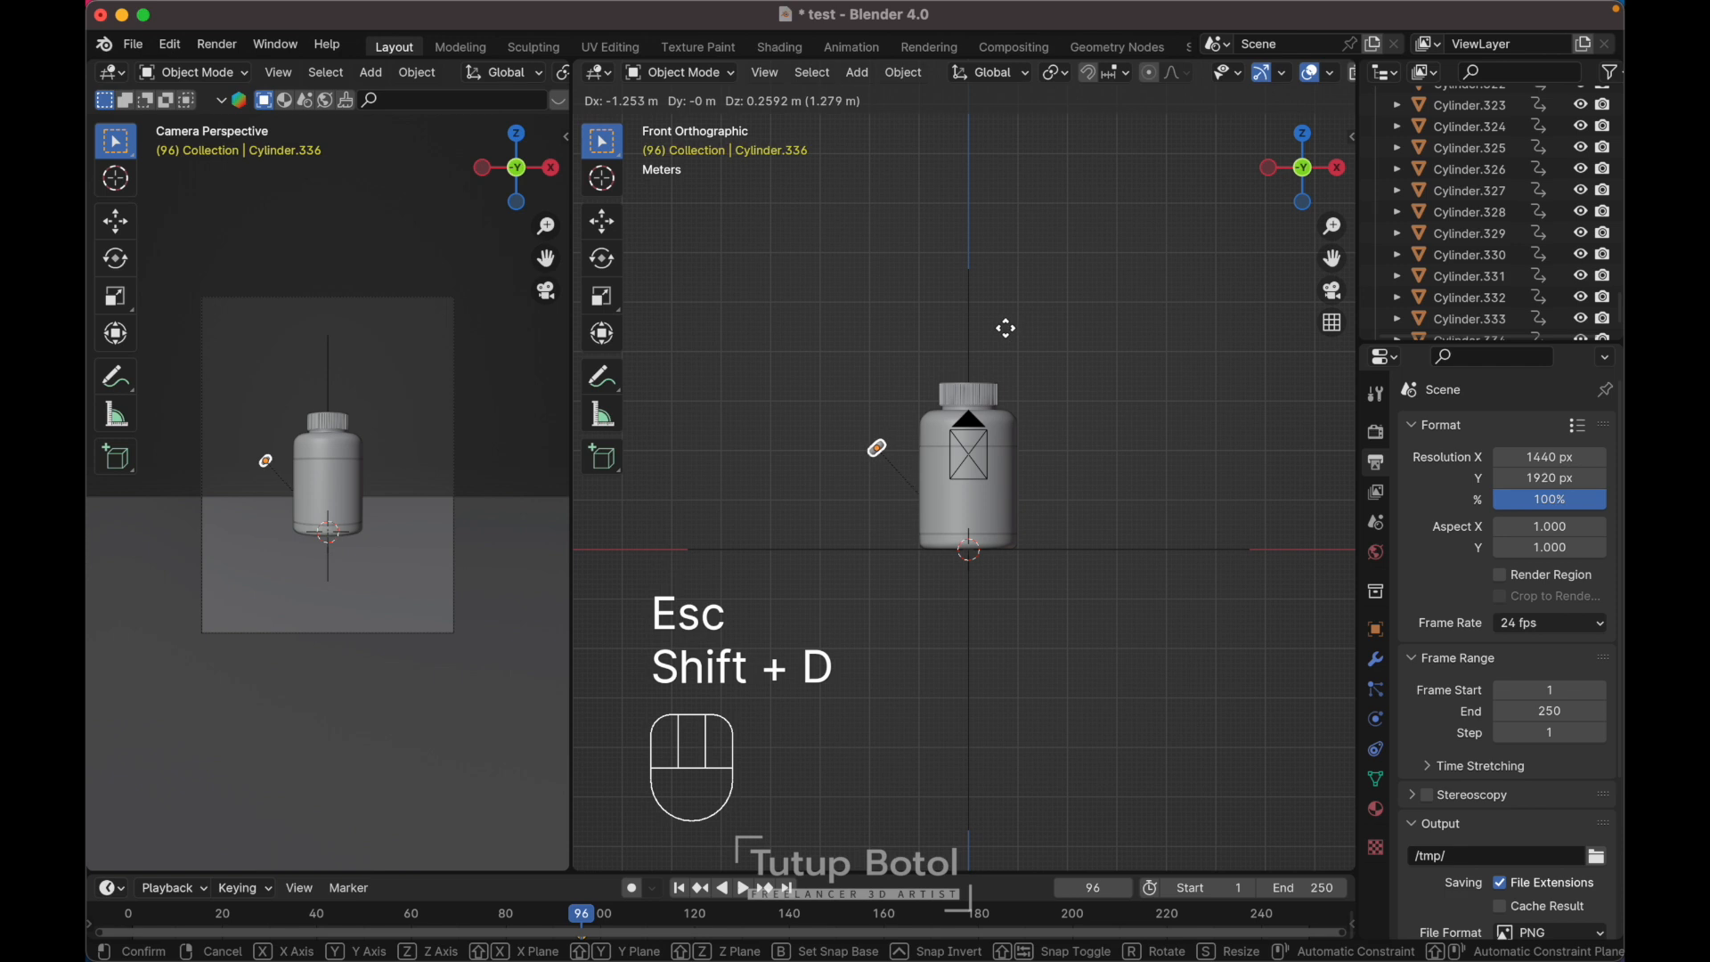
left_click(1011, 337)
scroll(844, 401, "up", 1)
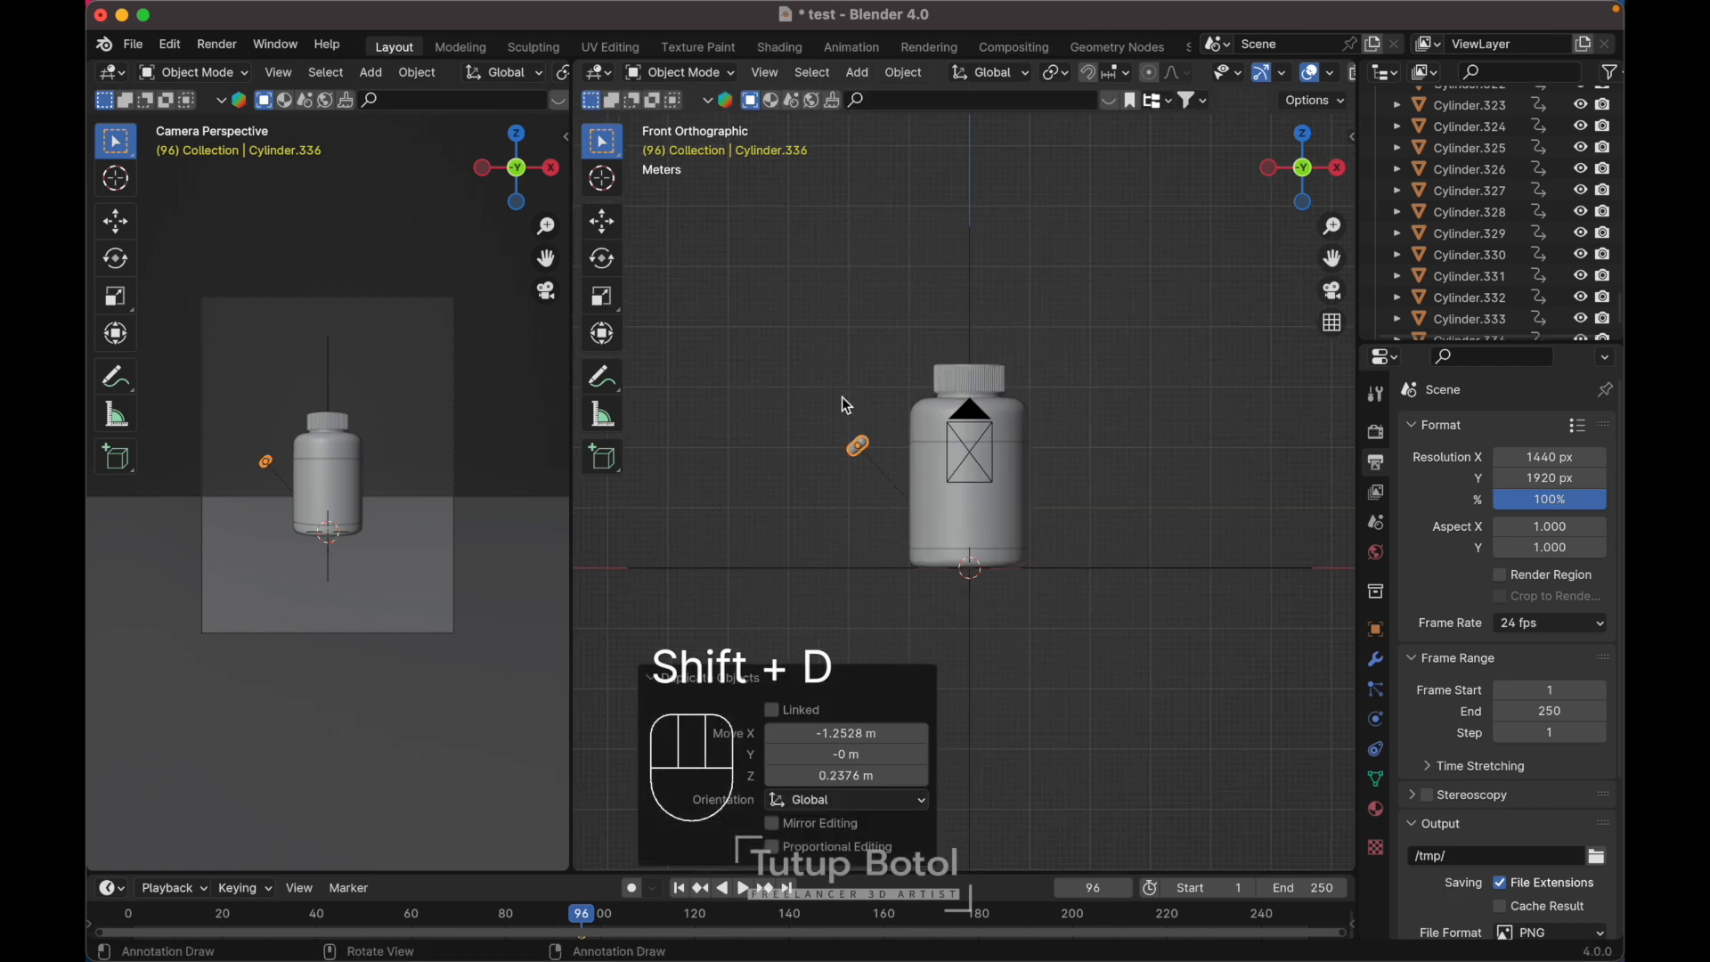
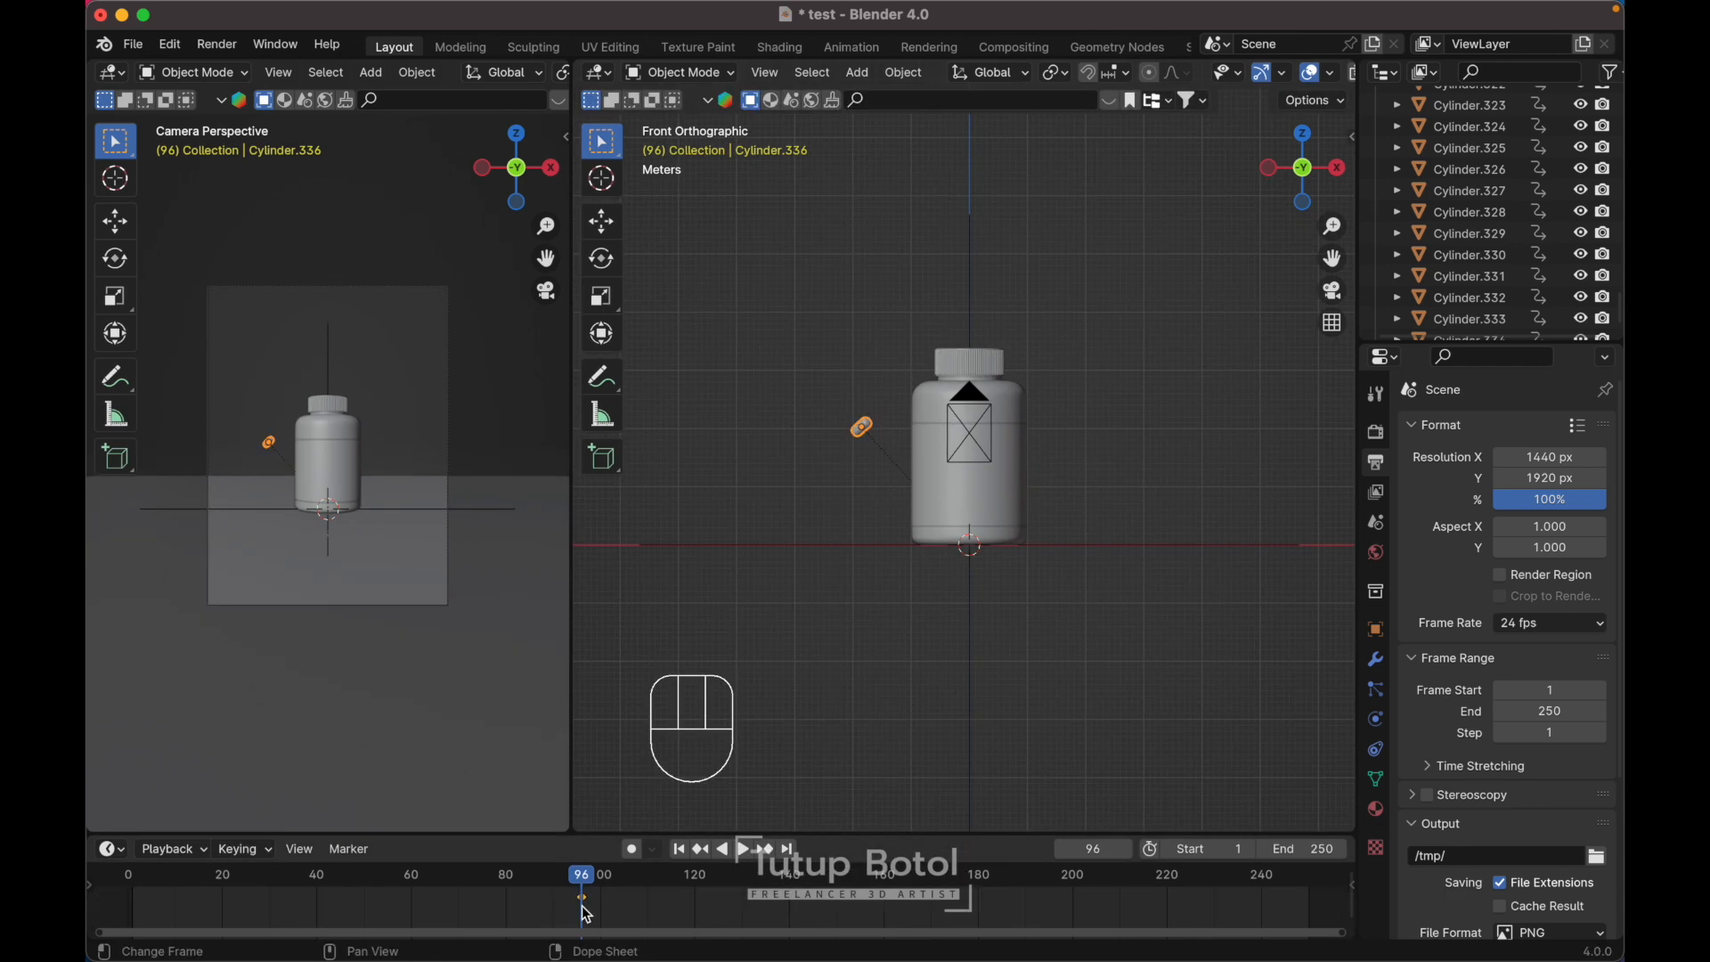
key("x")
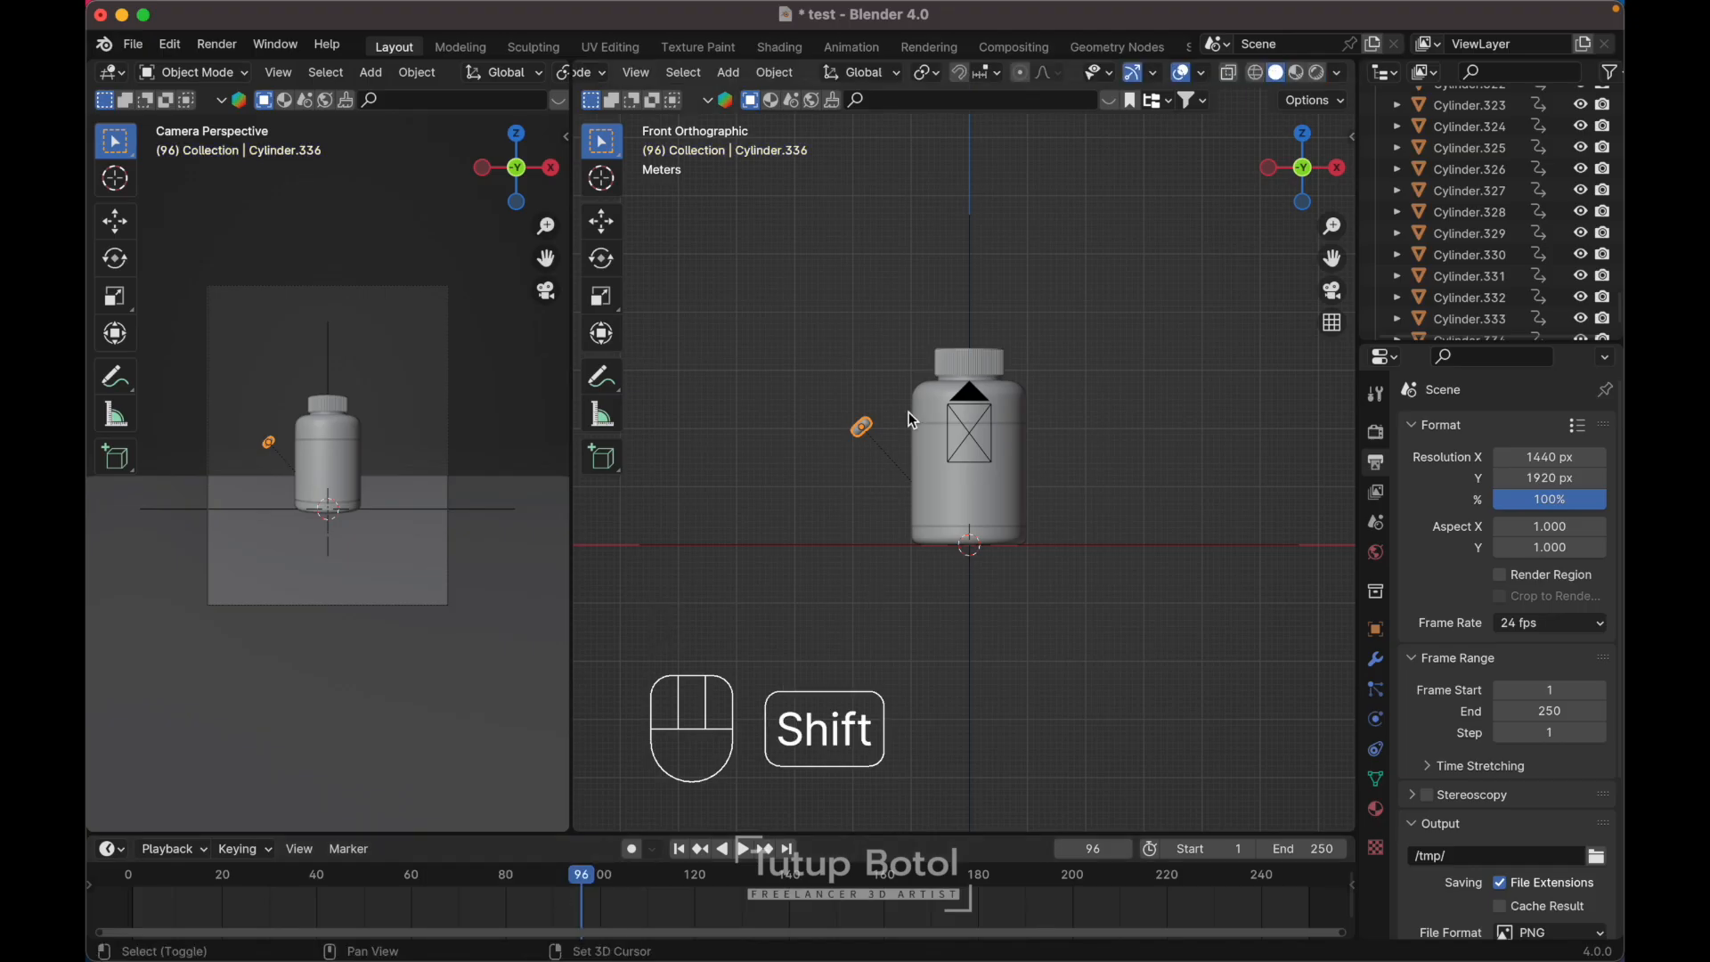
- Duplicate the loose capsule about 0.55 m right and 0.62 m down, and rotate the copy about 84.9°
key("shift+d")
left_click(941, 450)
key("r")
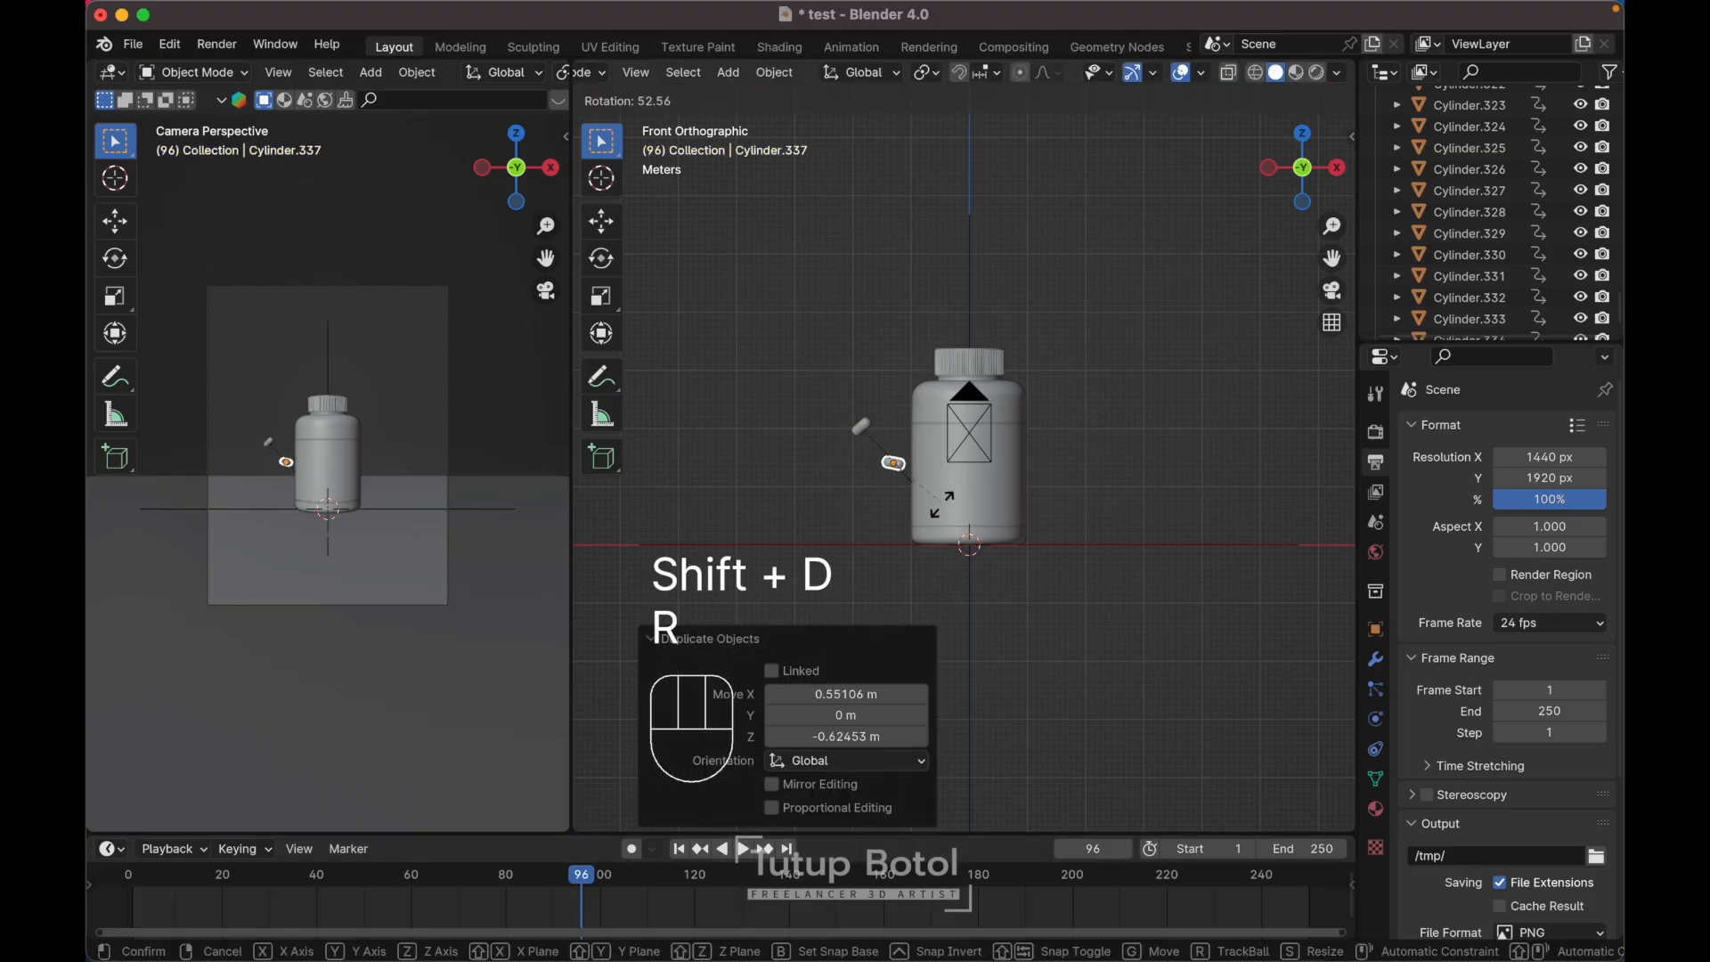
left_click(926, 560)
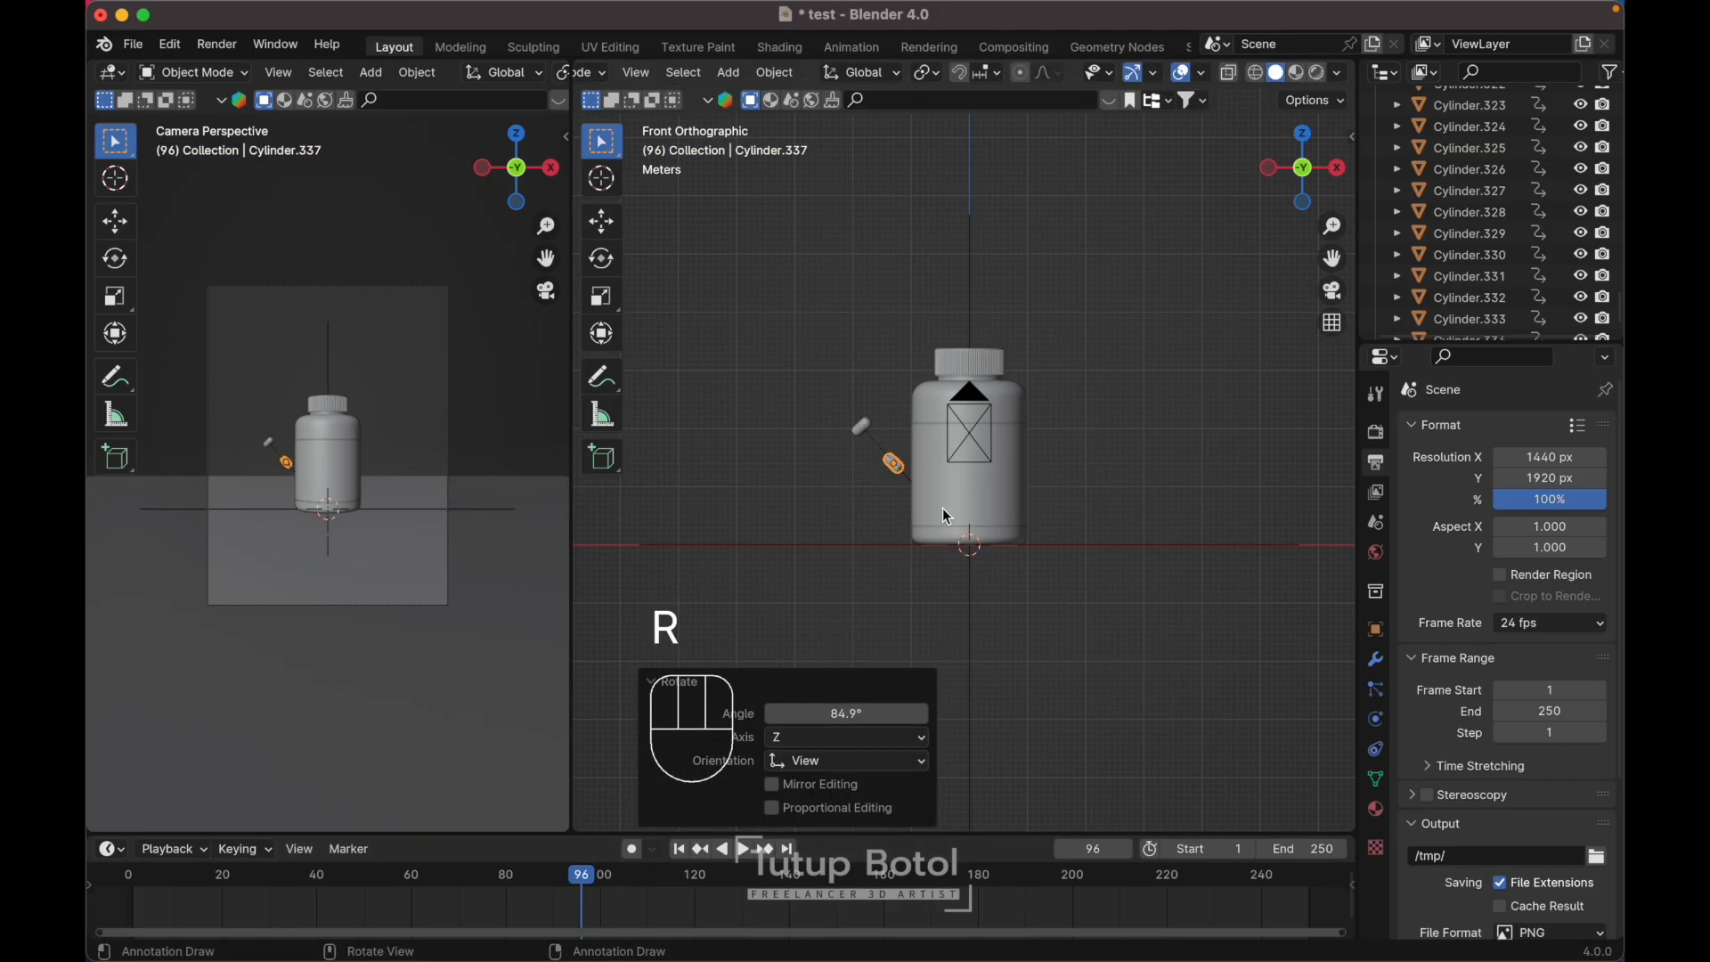
- Duplicate the rotated capsule twice to the bottle's right side, one copy above cap height and one near the bottle's base
key("shift+d")
left_click(1145, 361)
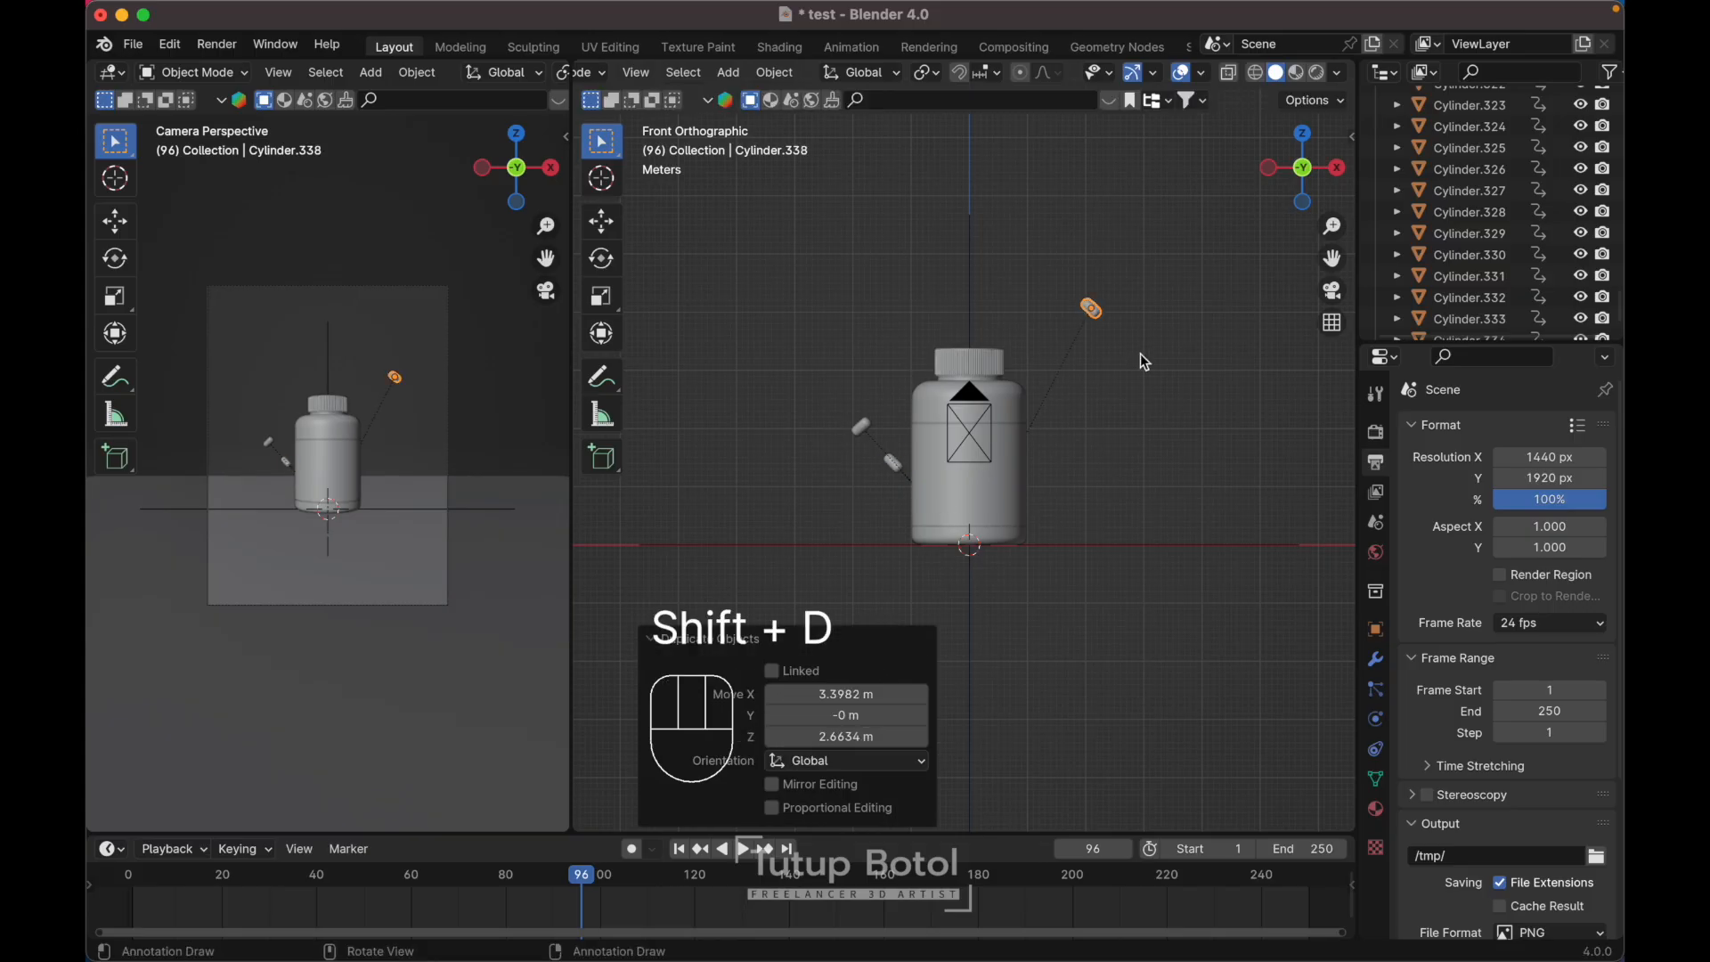
scroll(1134, 359, "up", 2)
left_click(868, 469)
key("shift+d")
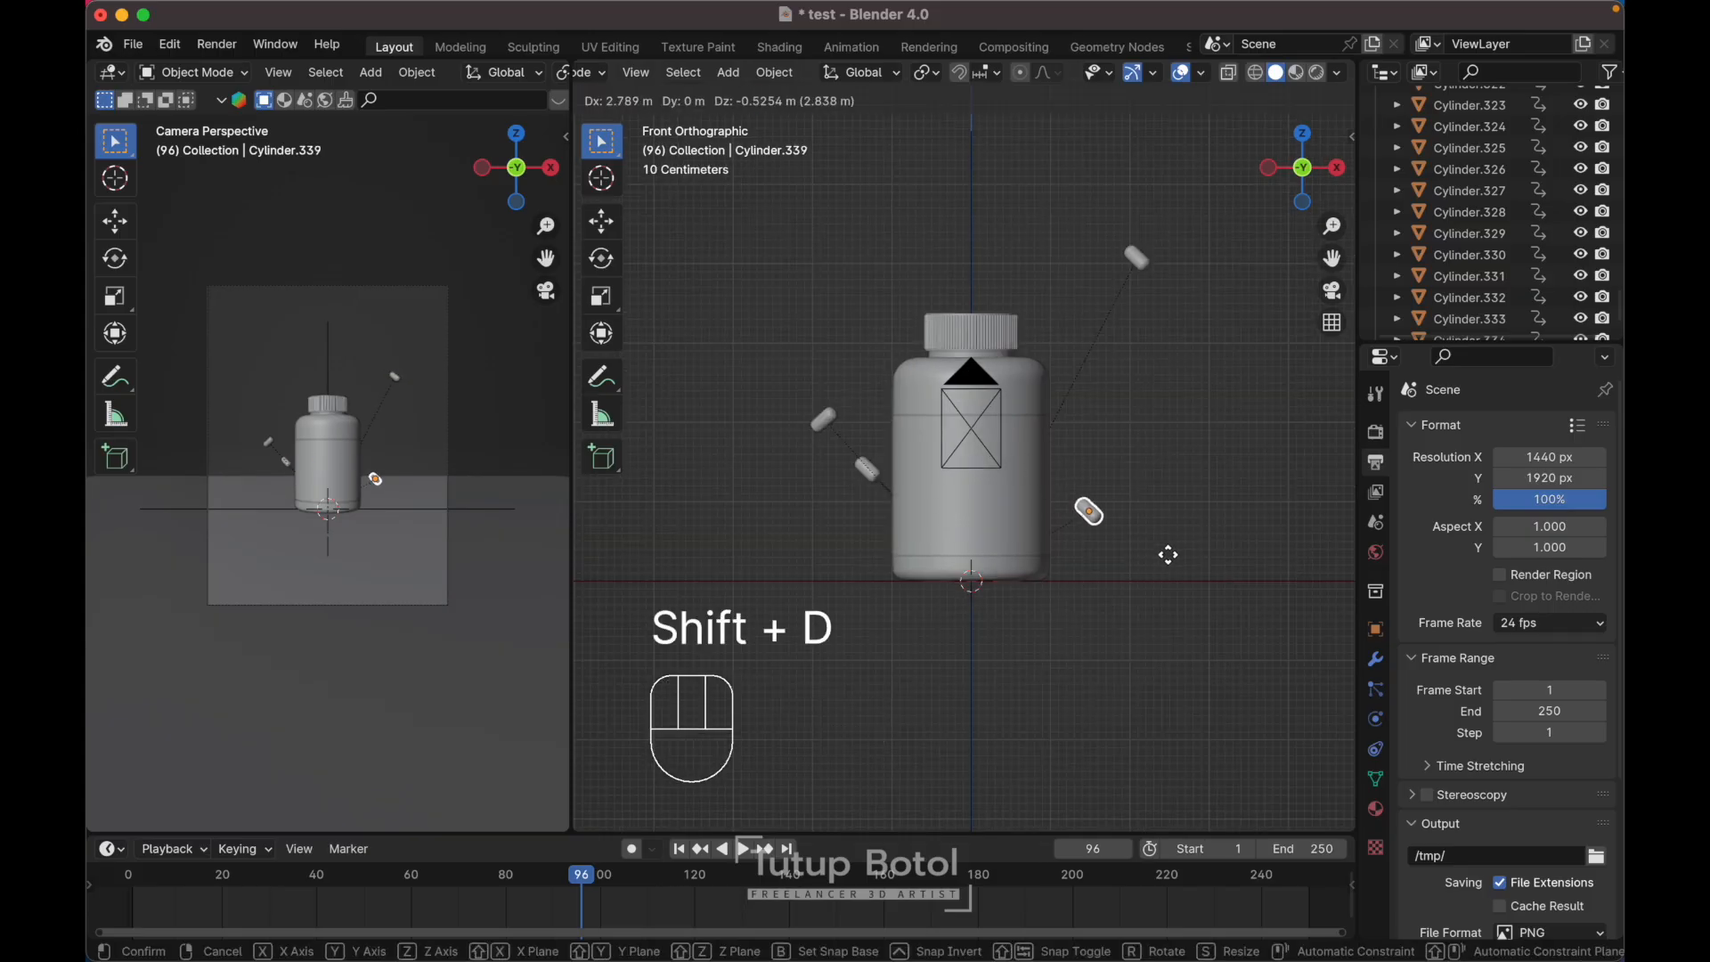
left_click(1190, 587)
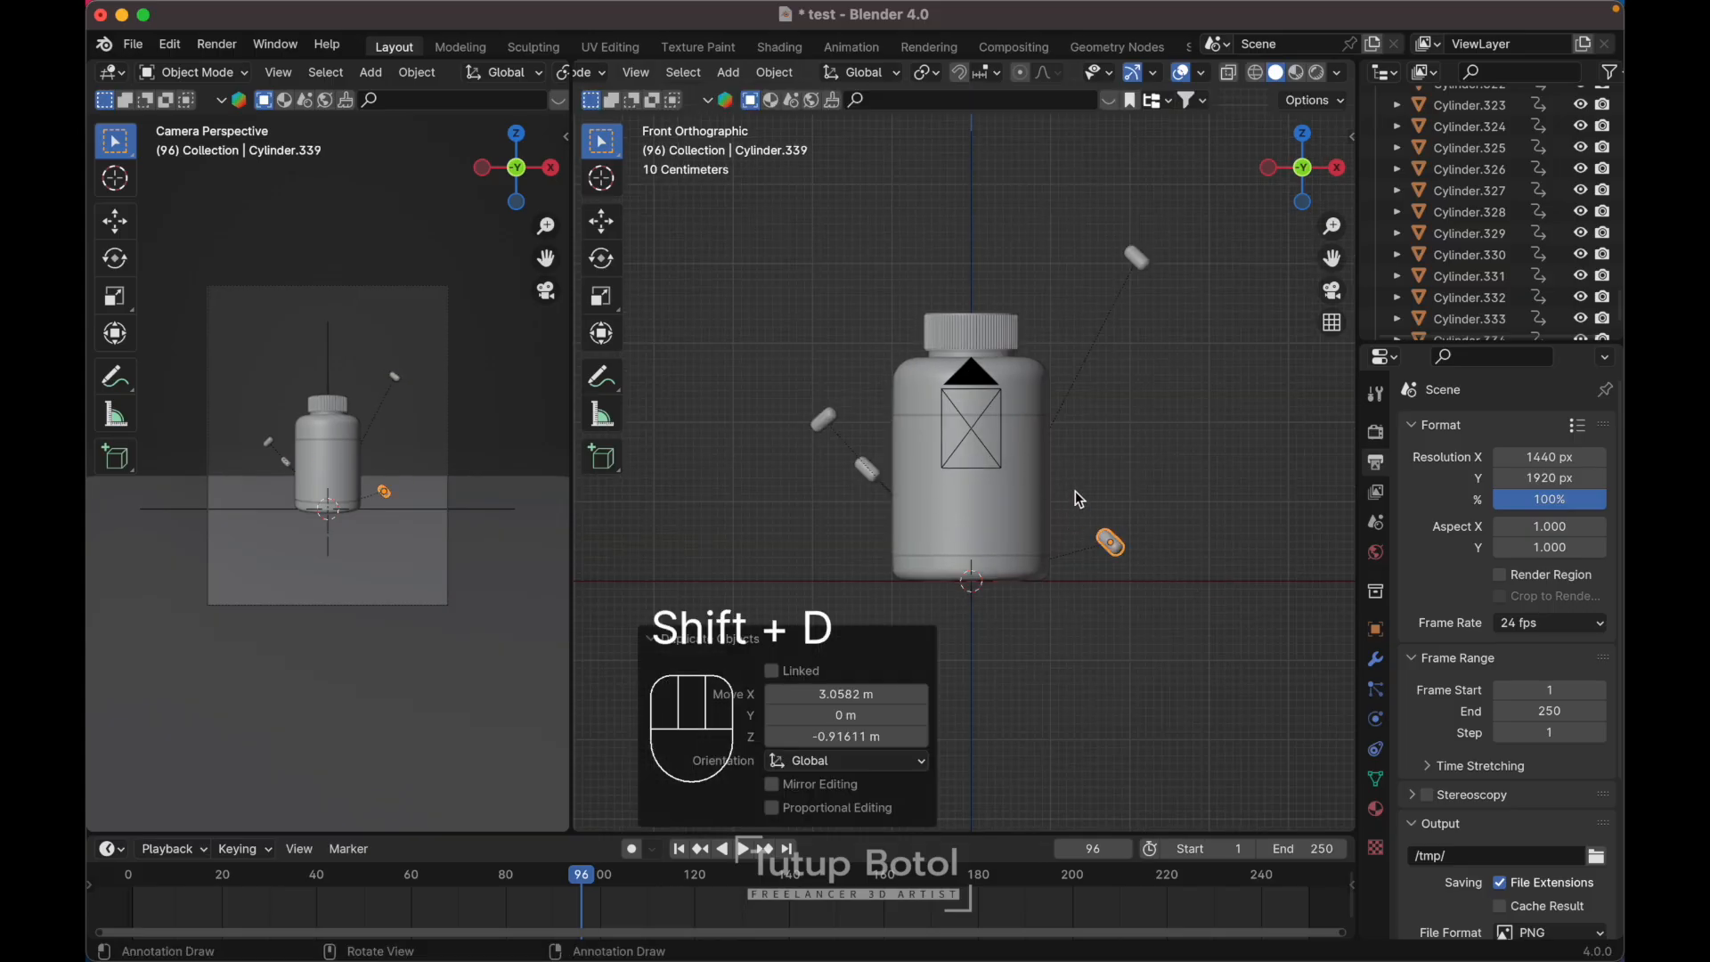
- In top view, move the capsule near the bottle's base to behind and to the right of the bottle
key("KP_7")
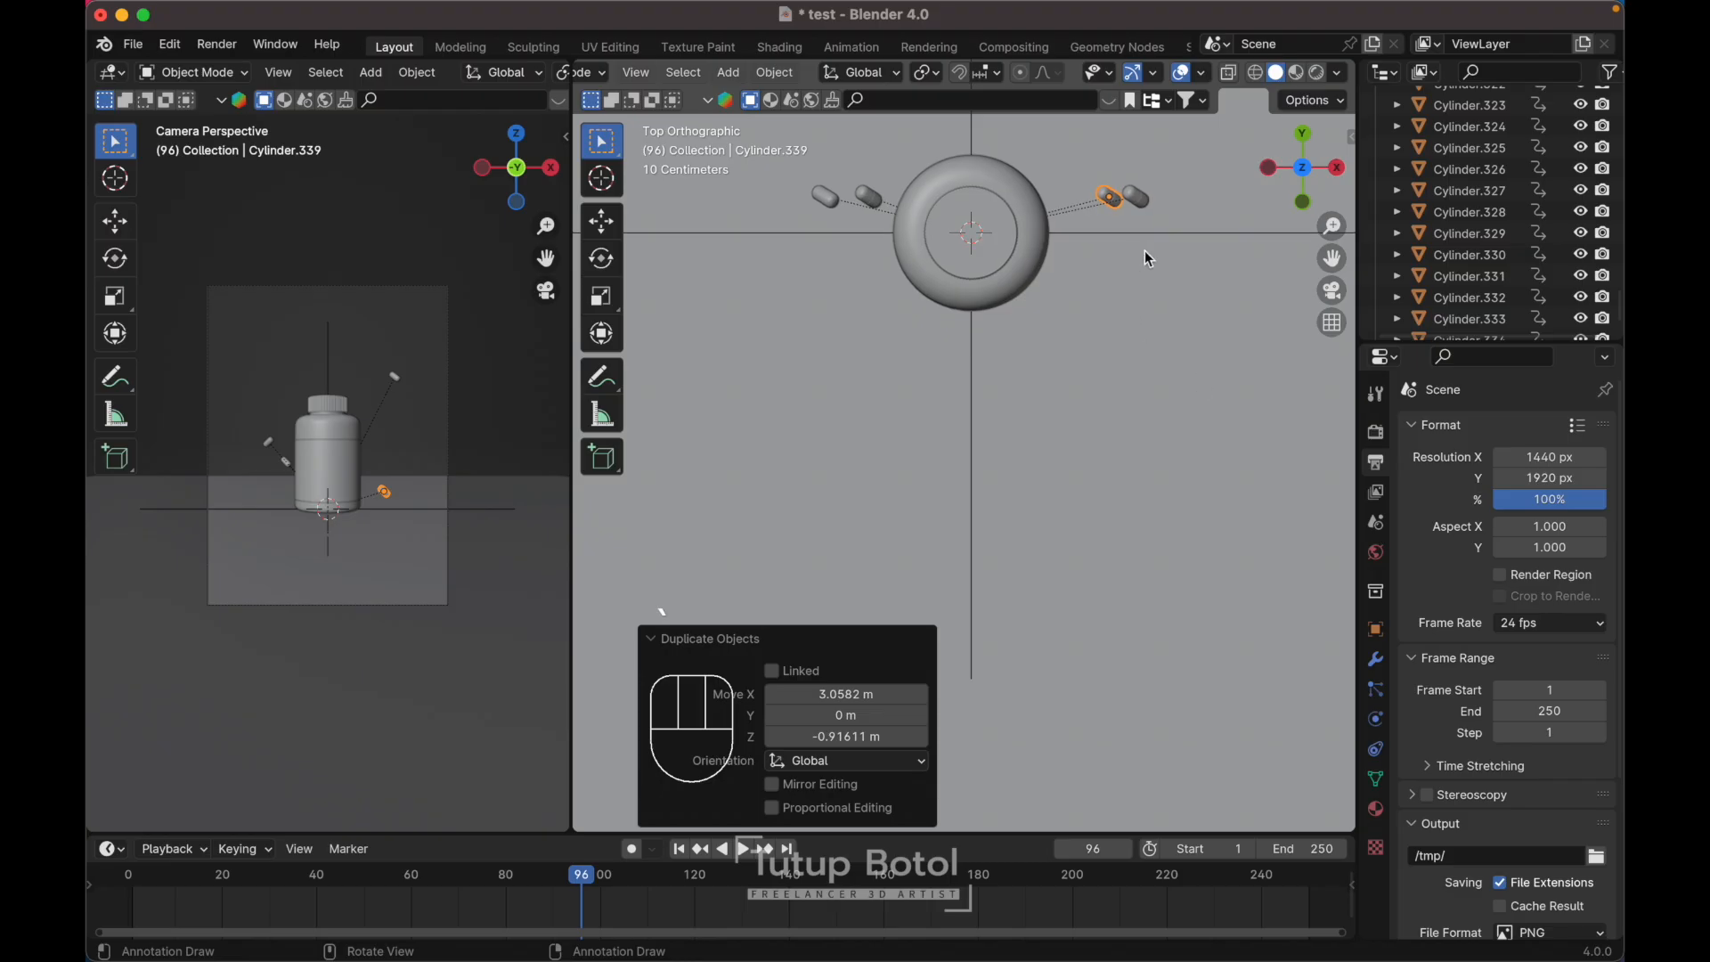
scroll(1122, 266, "down", 4)
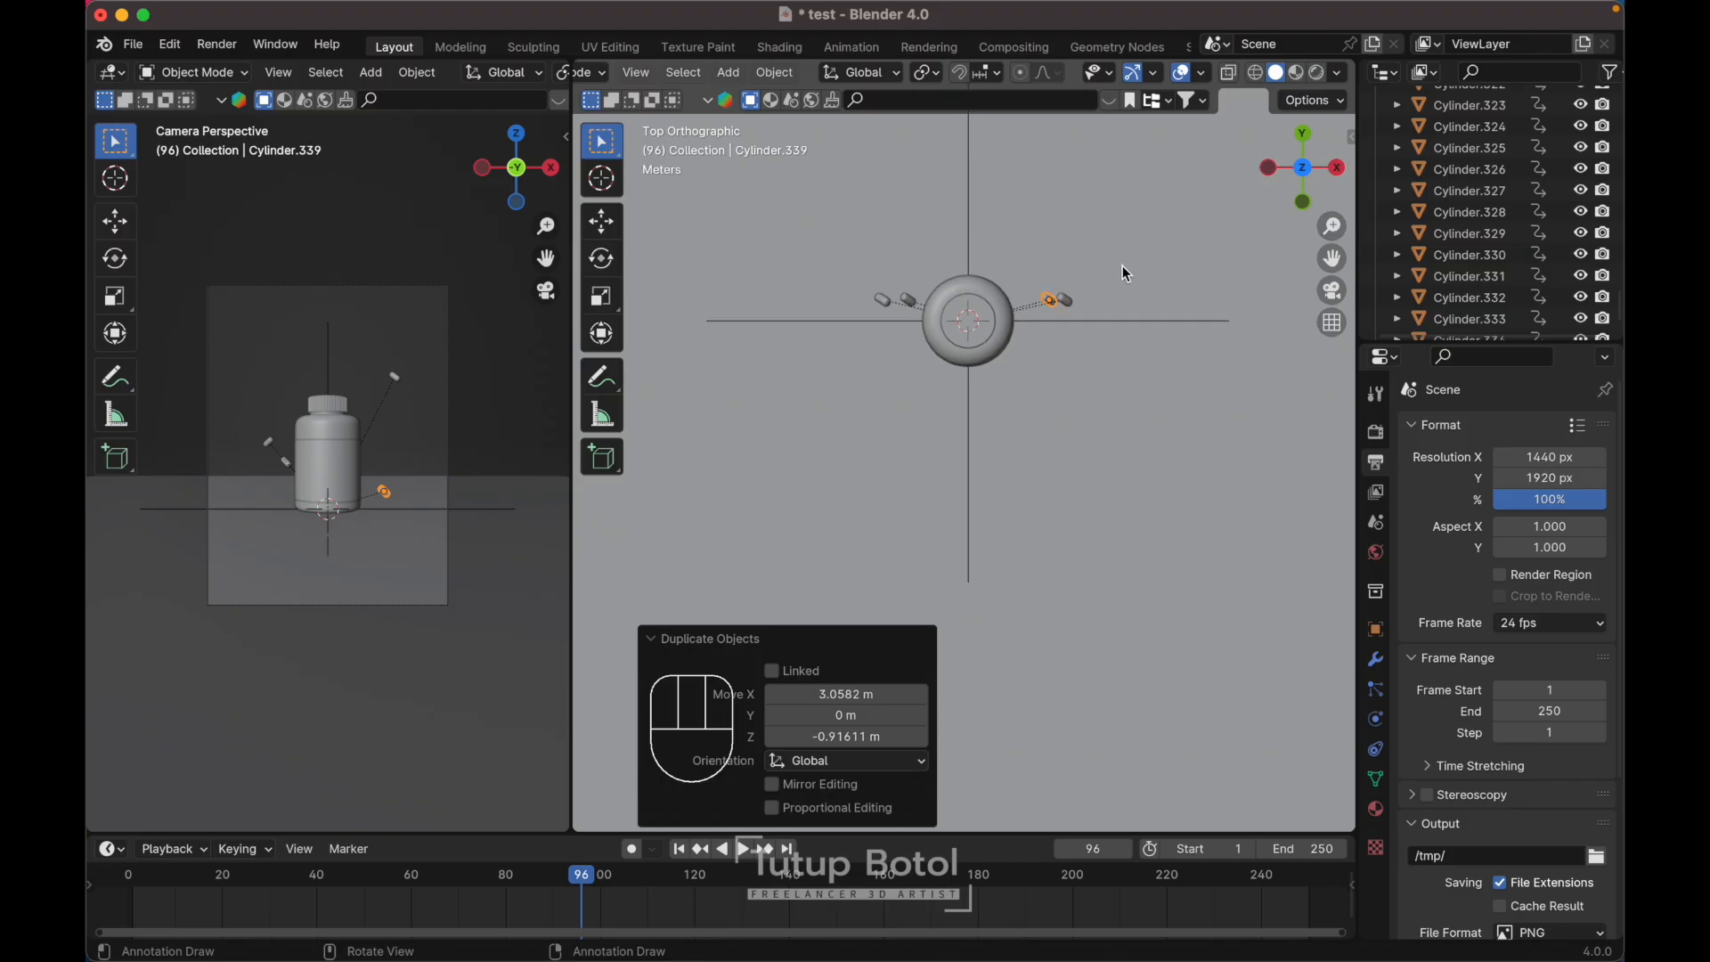
key("r")
key("Escape")
key("g")
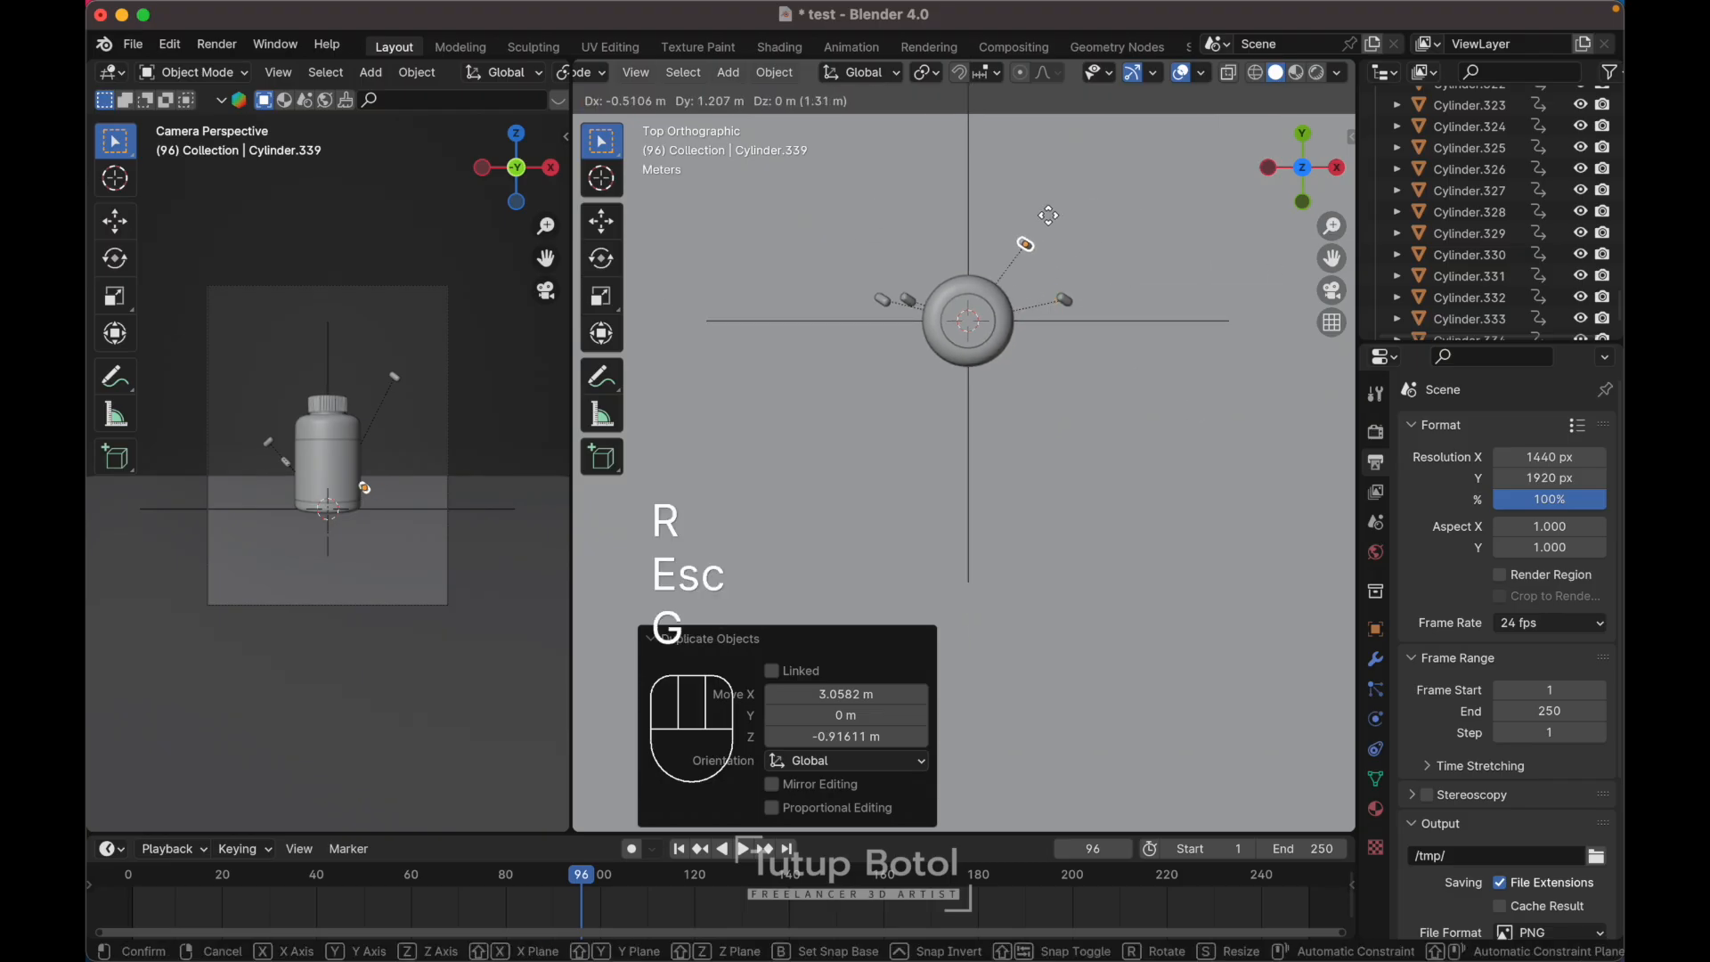
left_click(1041, 210)
key("g")
left_click(1089, 244)
- Duplicate the capsule above cap height in front view, place the copy lower beside the bottle, and tilt it with a trackball rotation
left_click(1068, 305)
key("grave")
left_click(1023, 258)
key("shift+d")
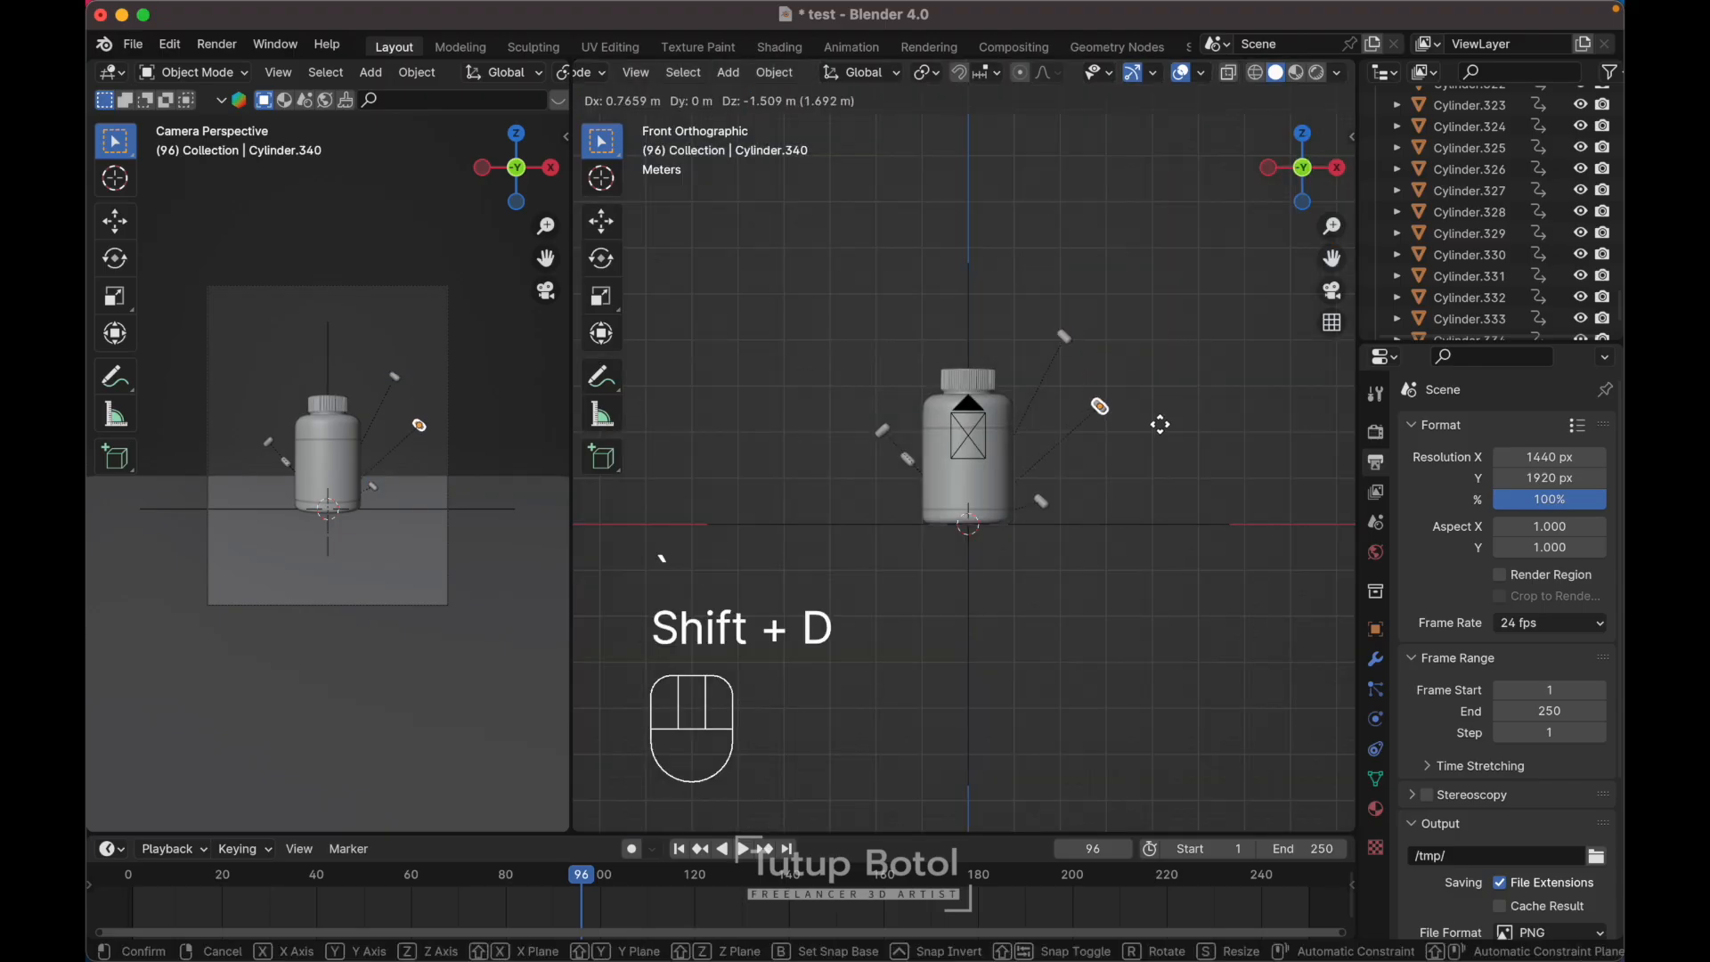
left_click(1164, 456)
key("r")
key("r")
left_click(1114, 481)
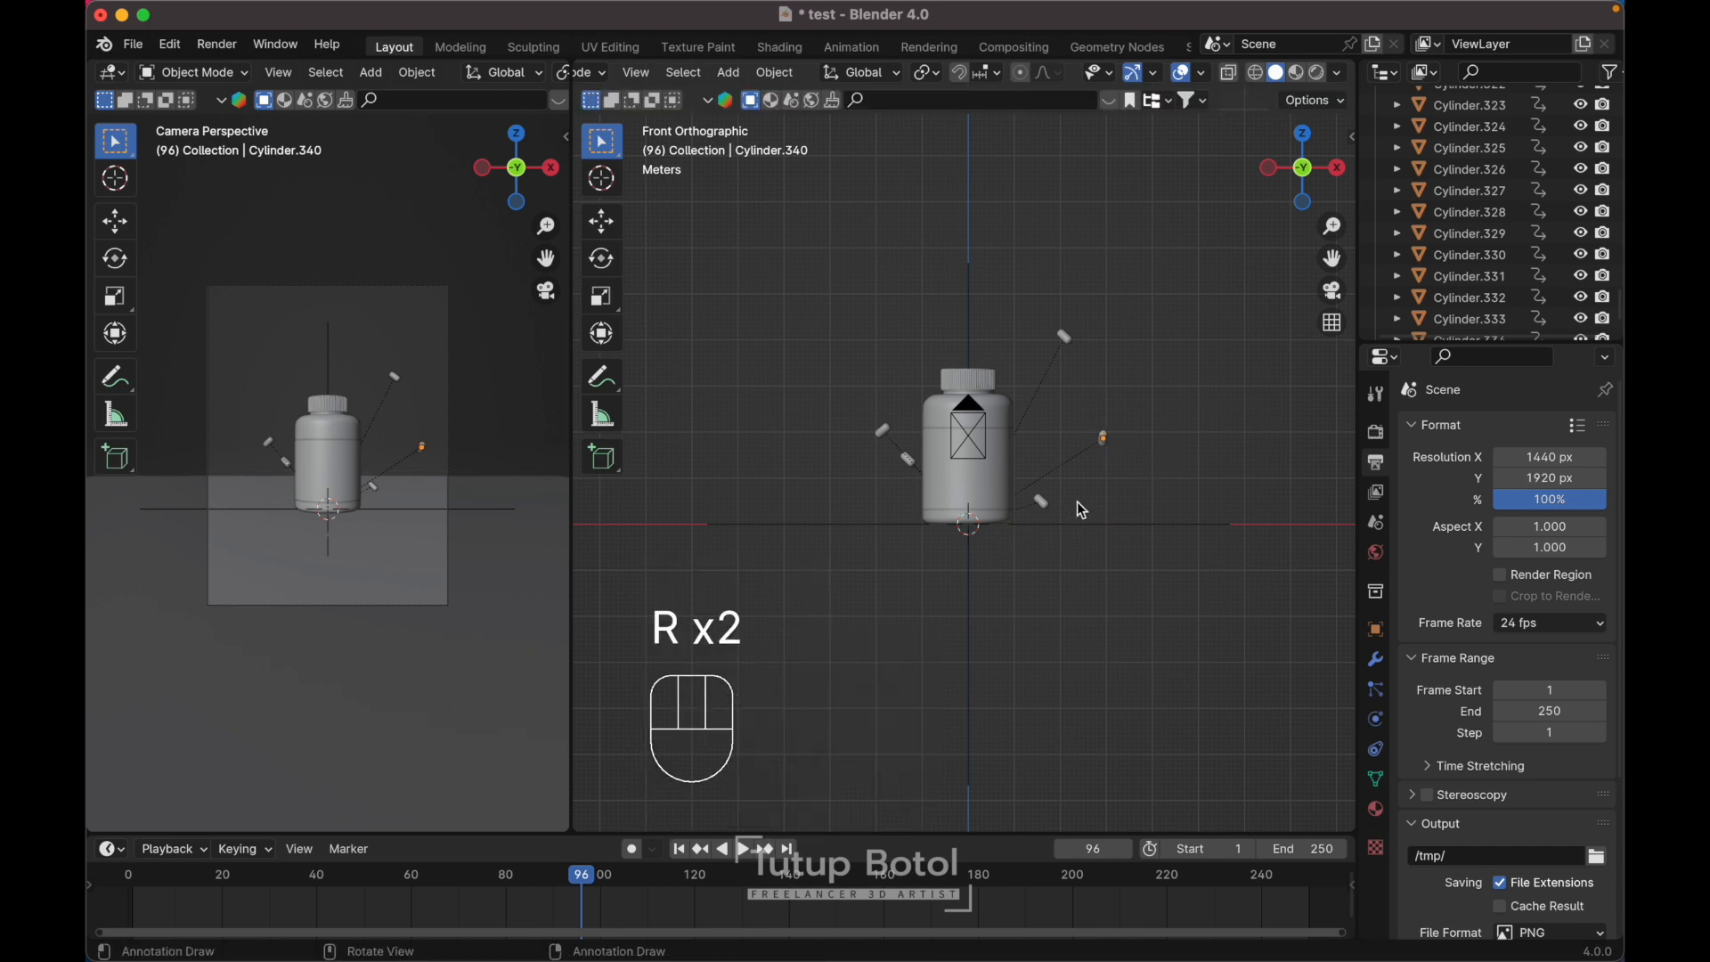
- Duplicate the lower capsule left of the bottle about -1.79 m along X and -0.56 m along Z, and rotate the copy about 123°
key("shift+d")
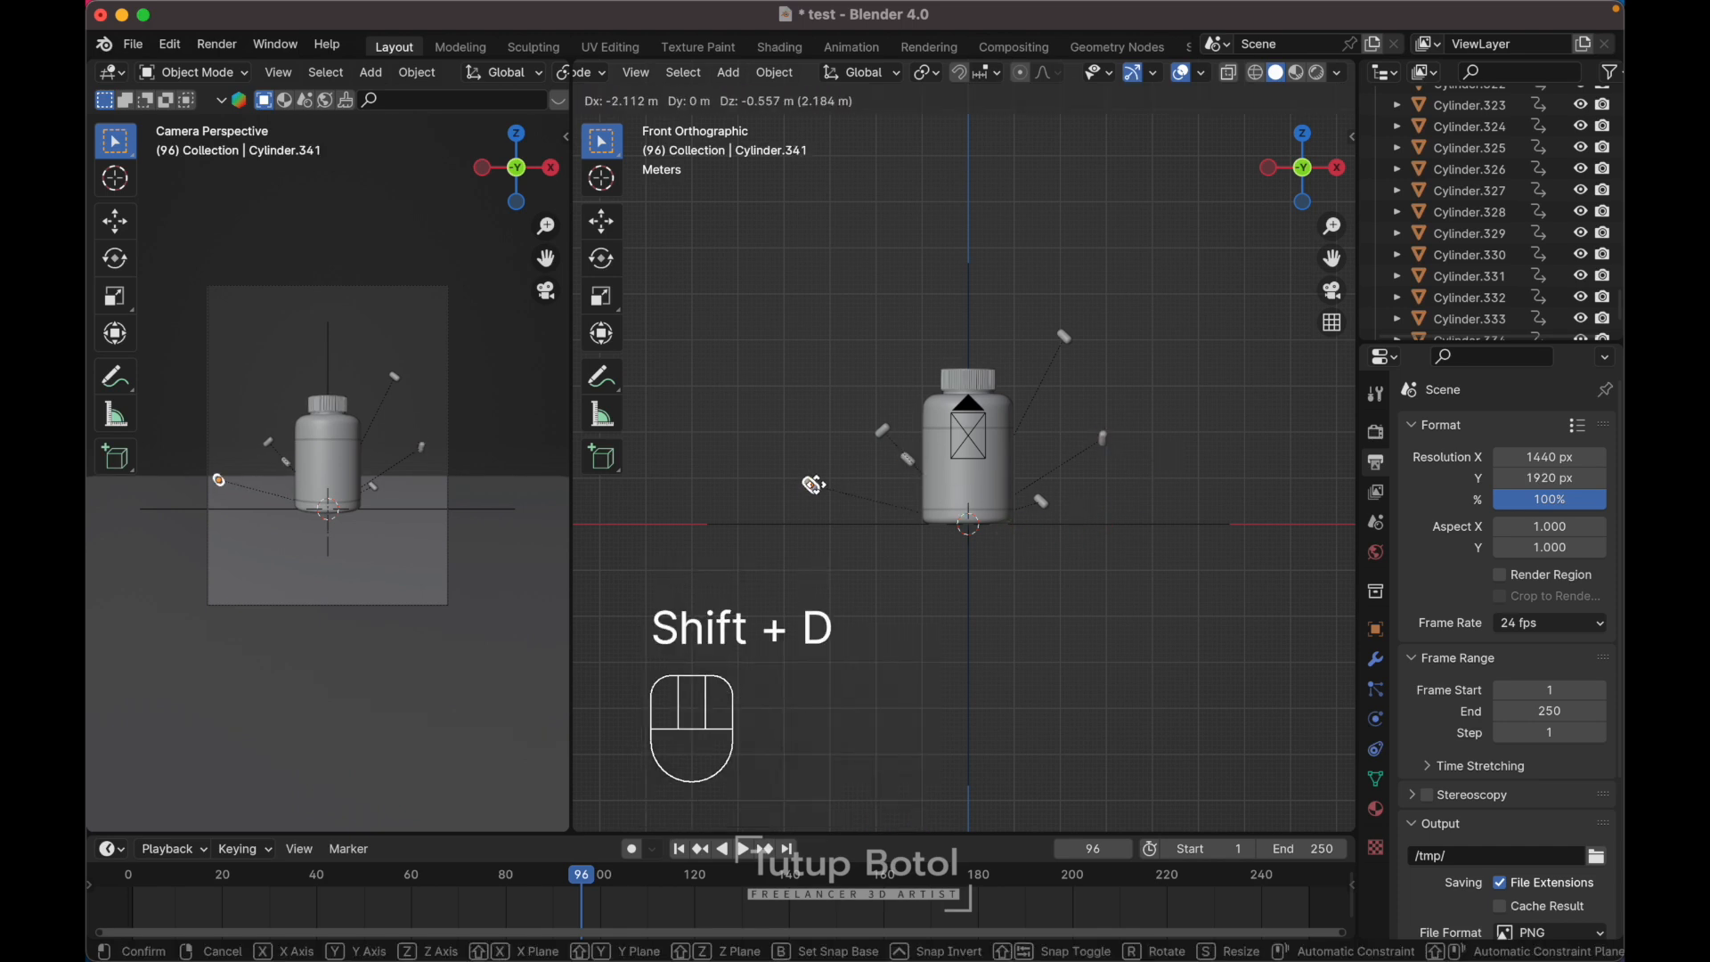
left_click(829, 486)
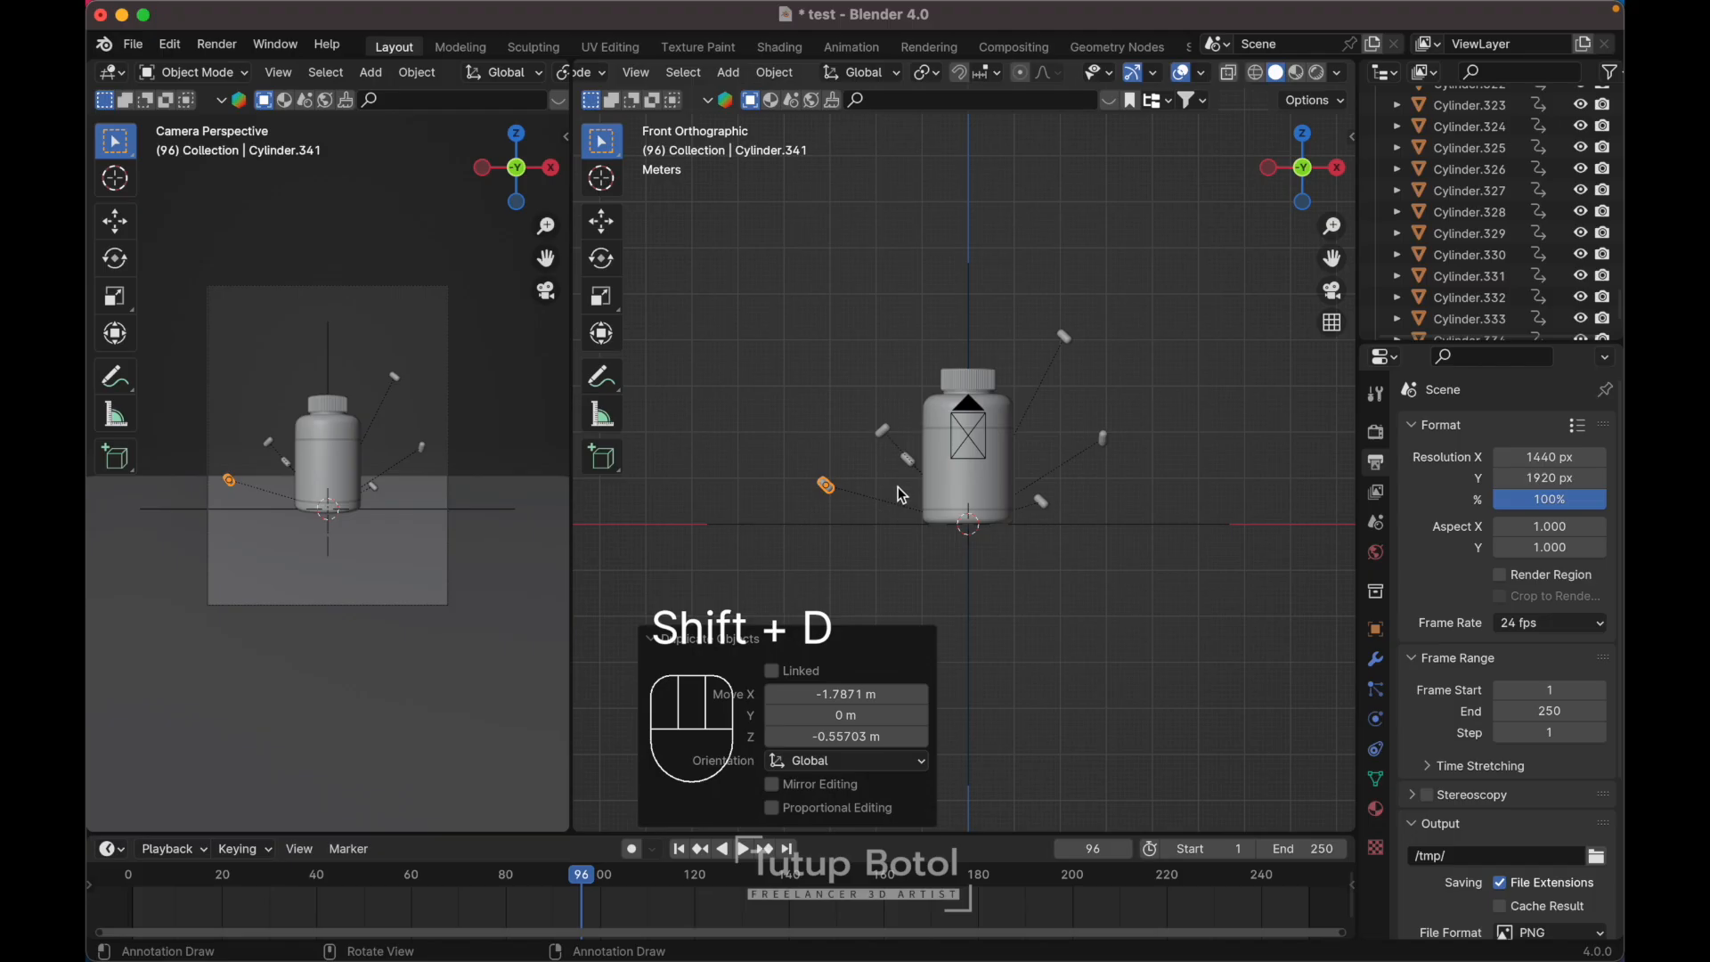
key("r")
left_click(1082, 504)
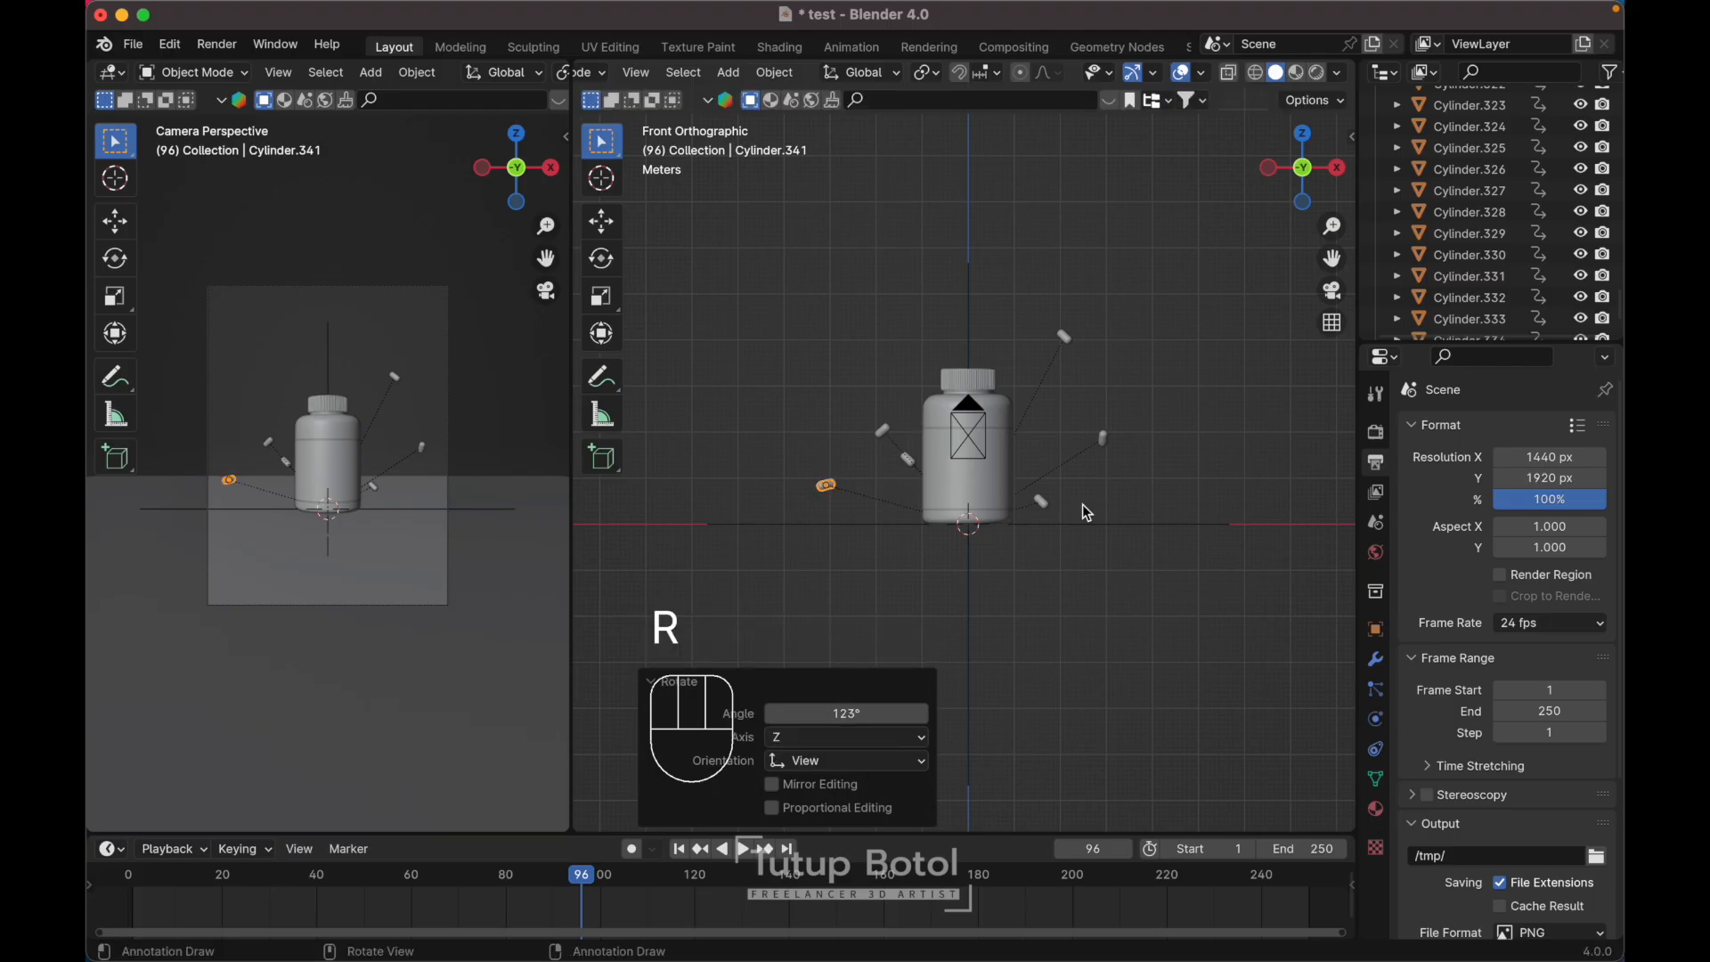
- Duplicate the tilted capsule right of the bottle in top view, offsetting the copy about -1.79 m along X and -2.34 m along Y
scroll(1082, 504, "right", 5)
left_click(1167, 442)
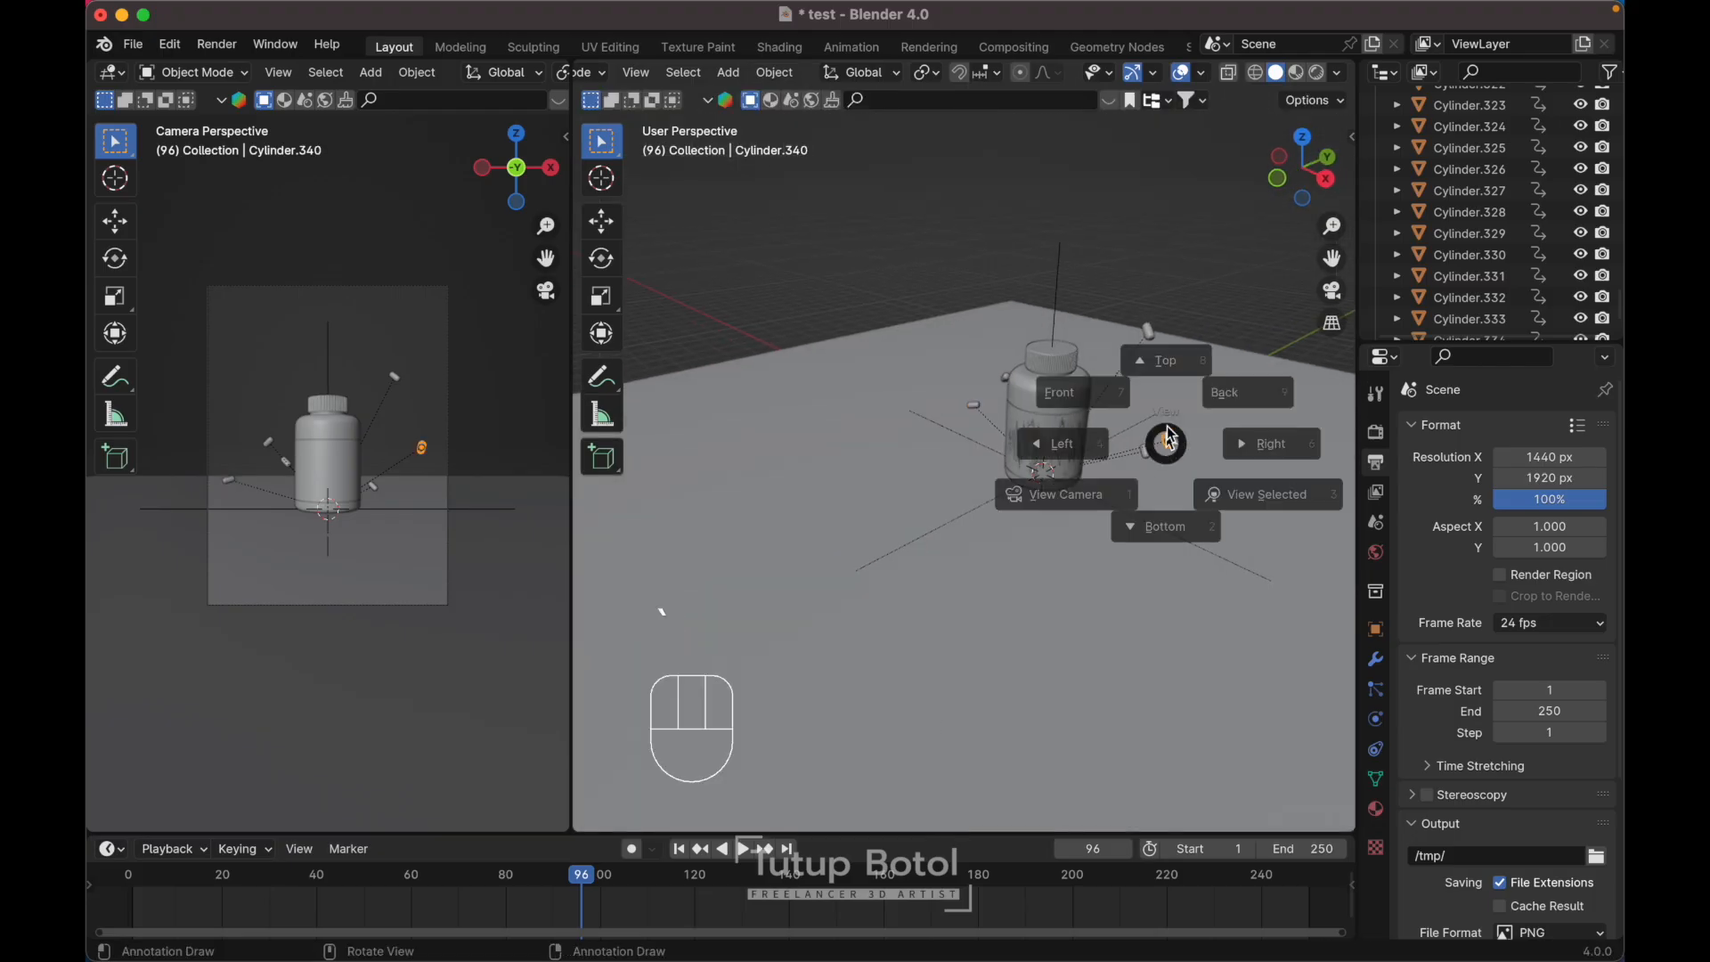
key("grave")
key("shift+d")
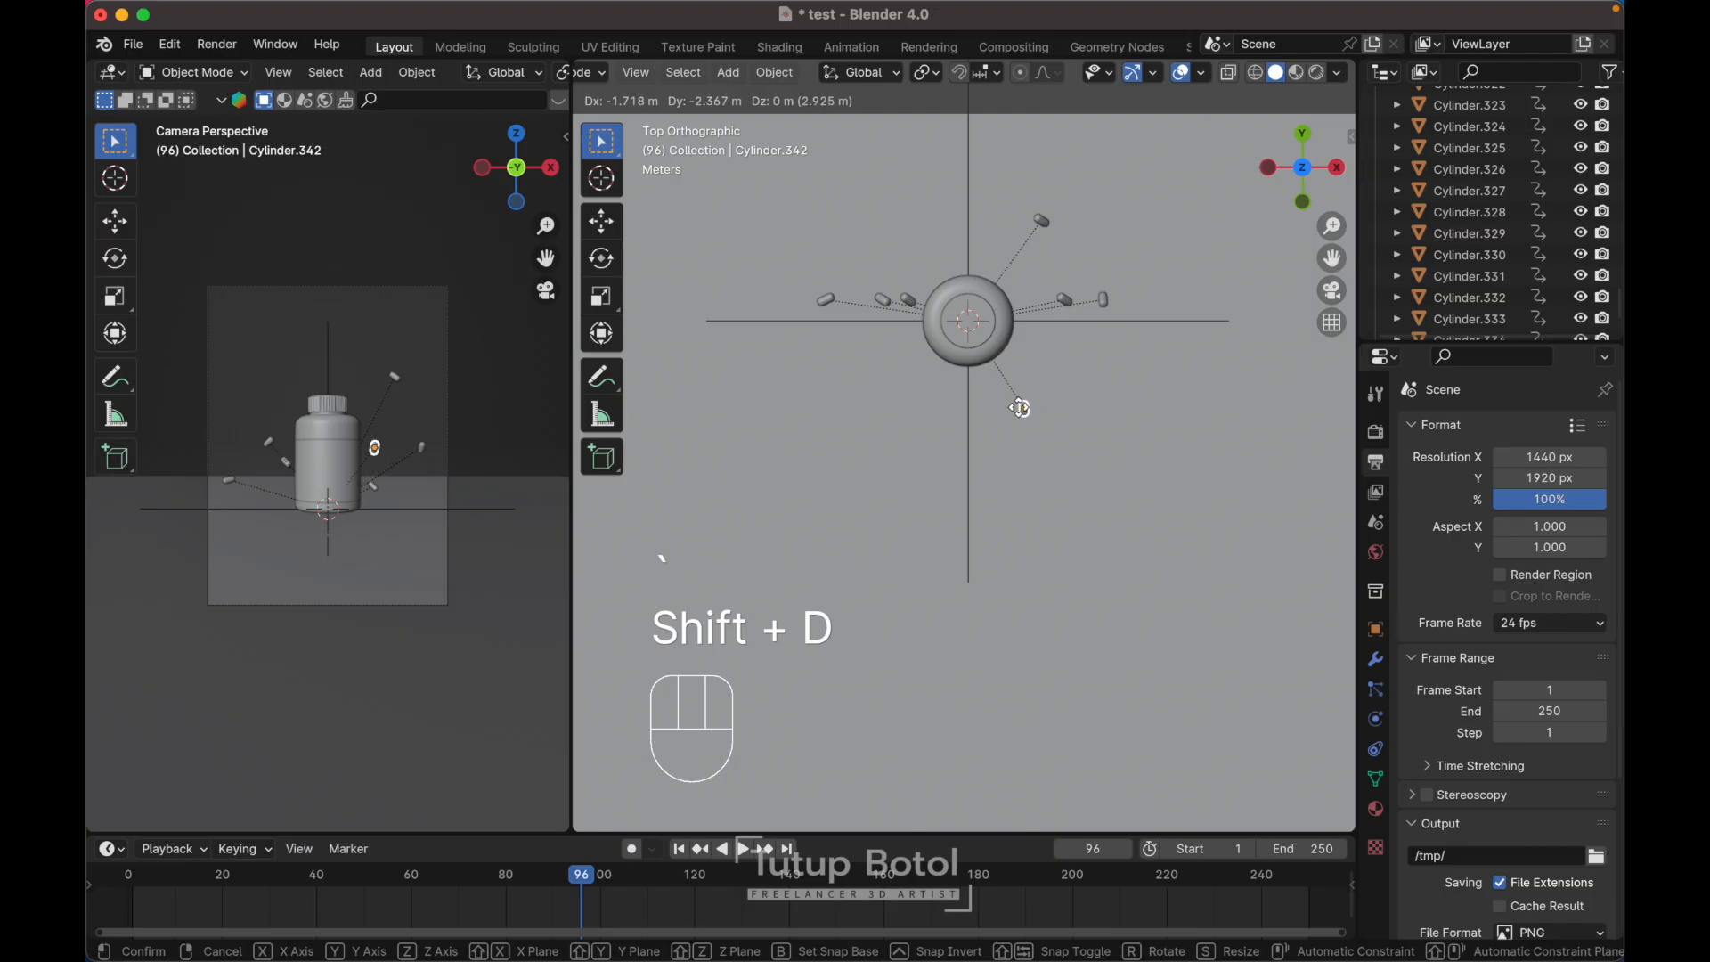
left_click(1024, 408)
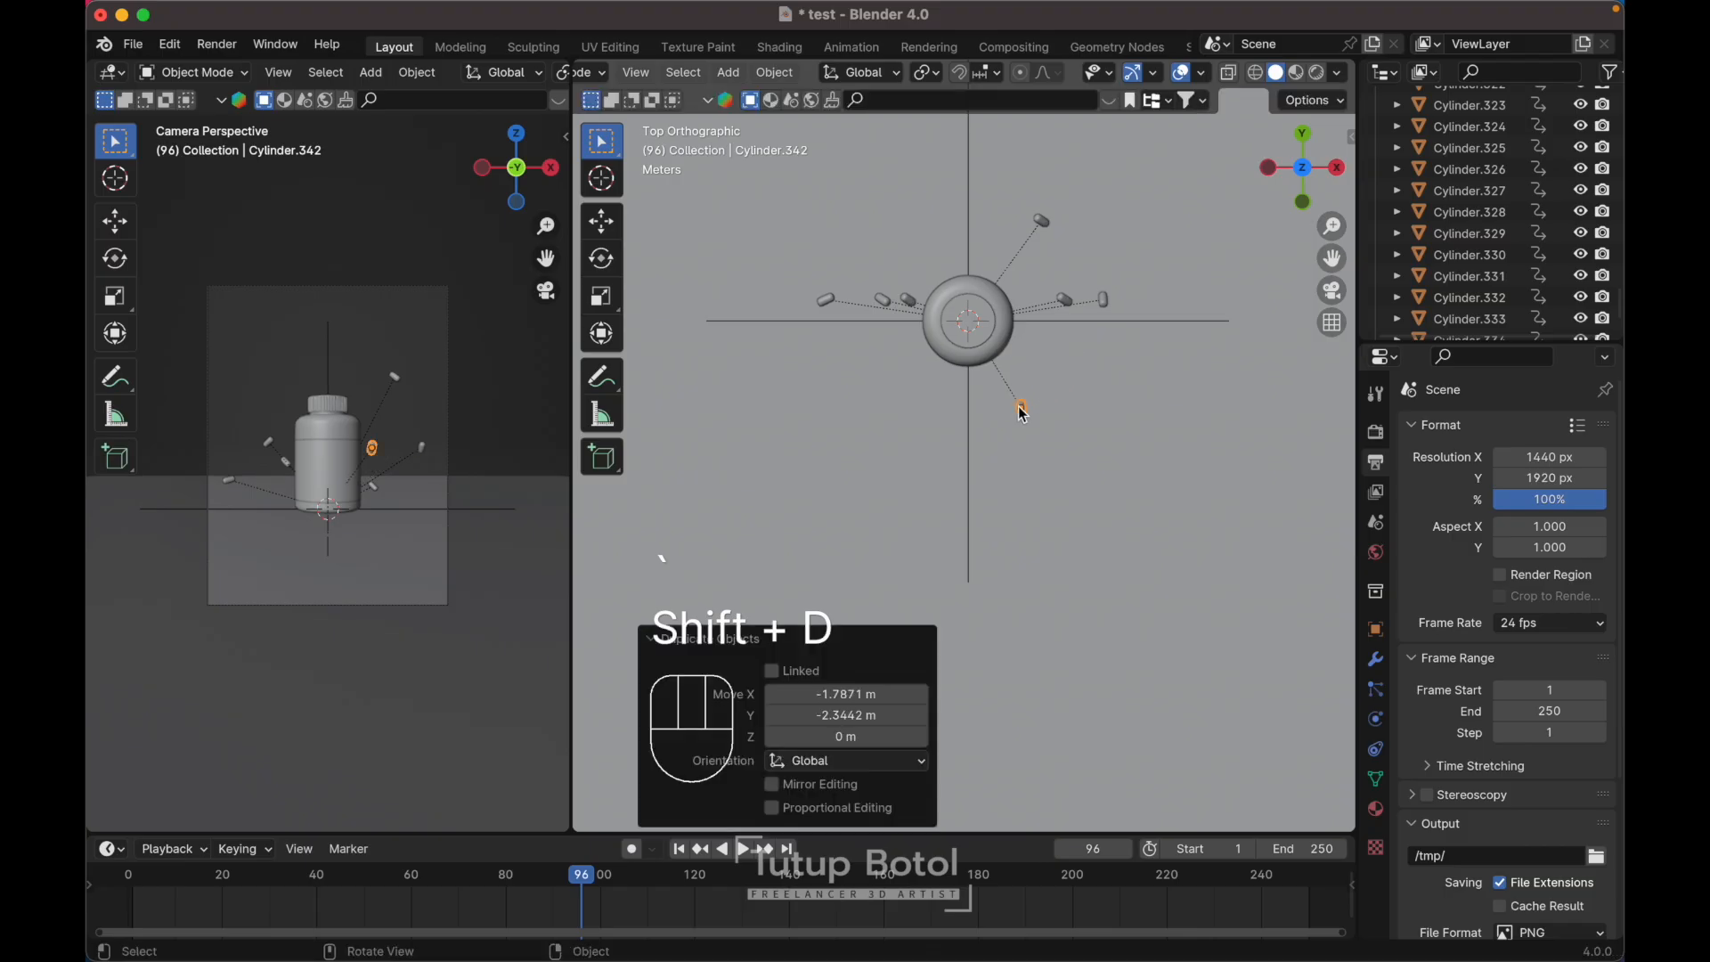
- Set snapping to Face and lower the capsule in front of the bottle about 1.707 m along Z onto the floor
left_click(1001, 75)
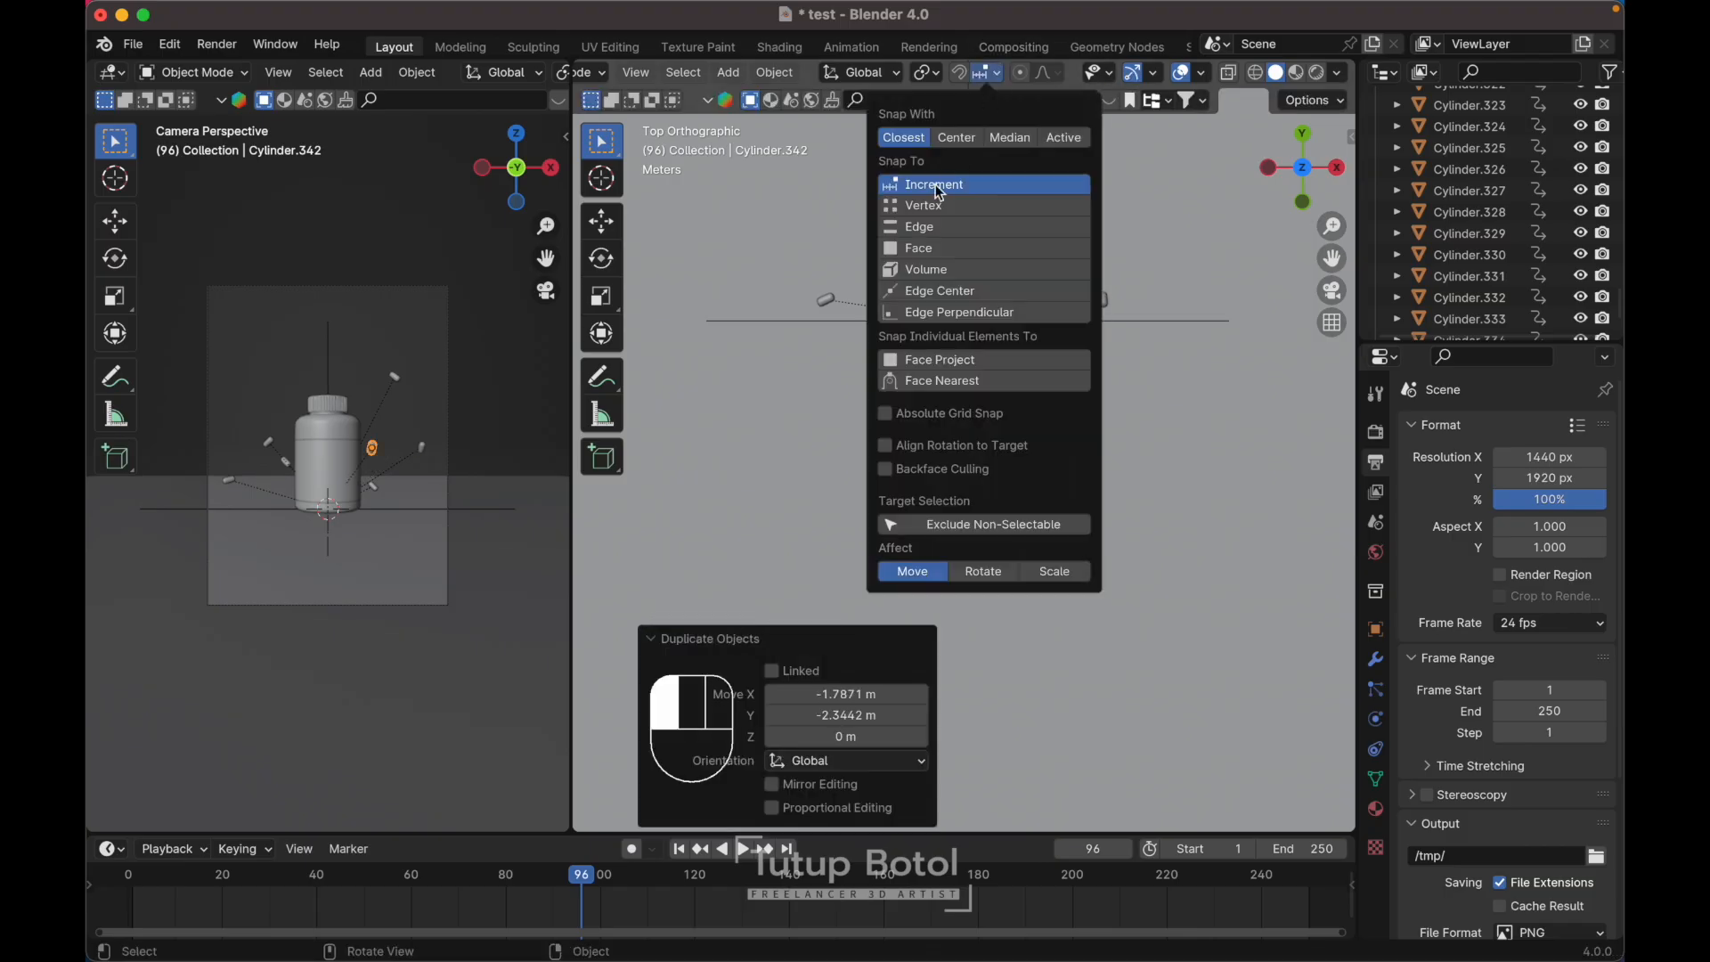
left_click(913, 248)
scroll(1138, 389, "down", 10)
scroll(1137, 388, "right", 10)
key("g")
key("s")
key("Escape")
key("g")
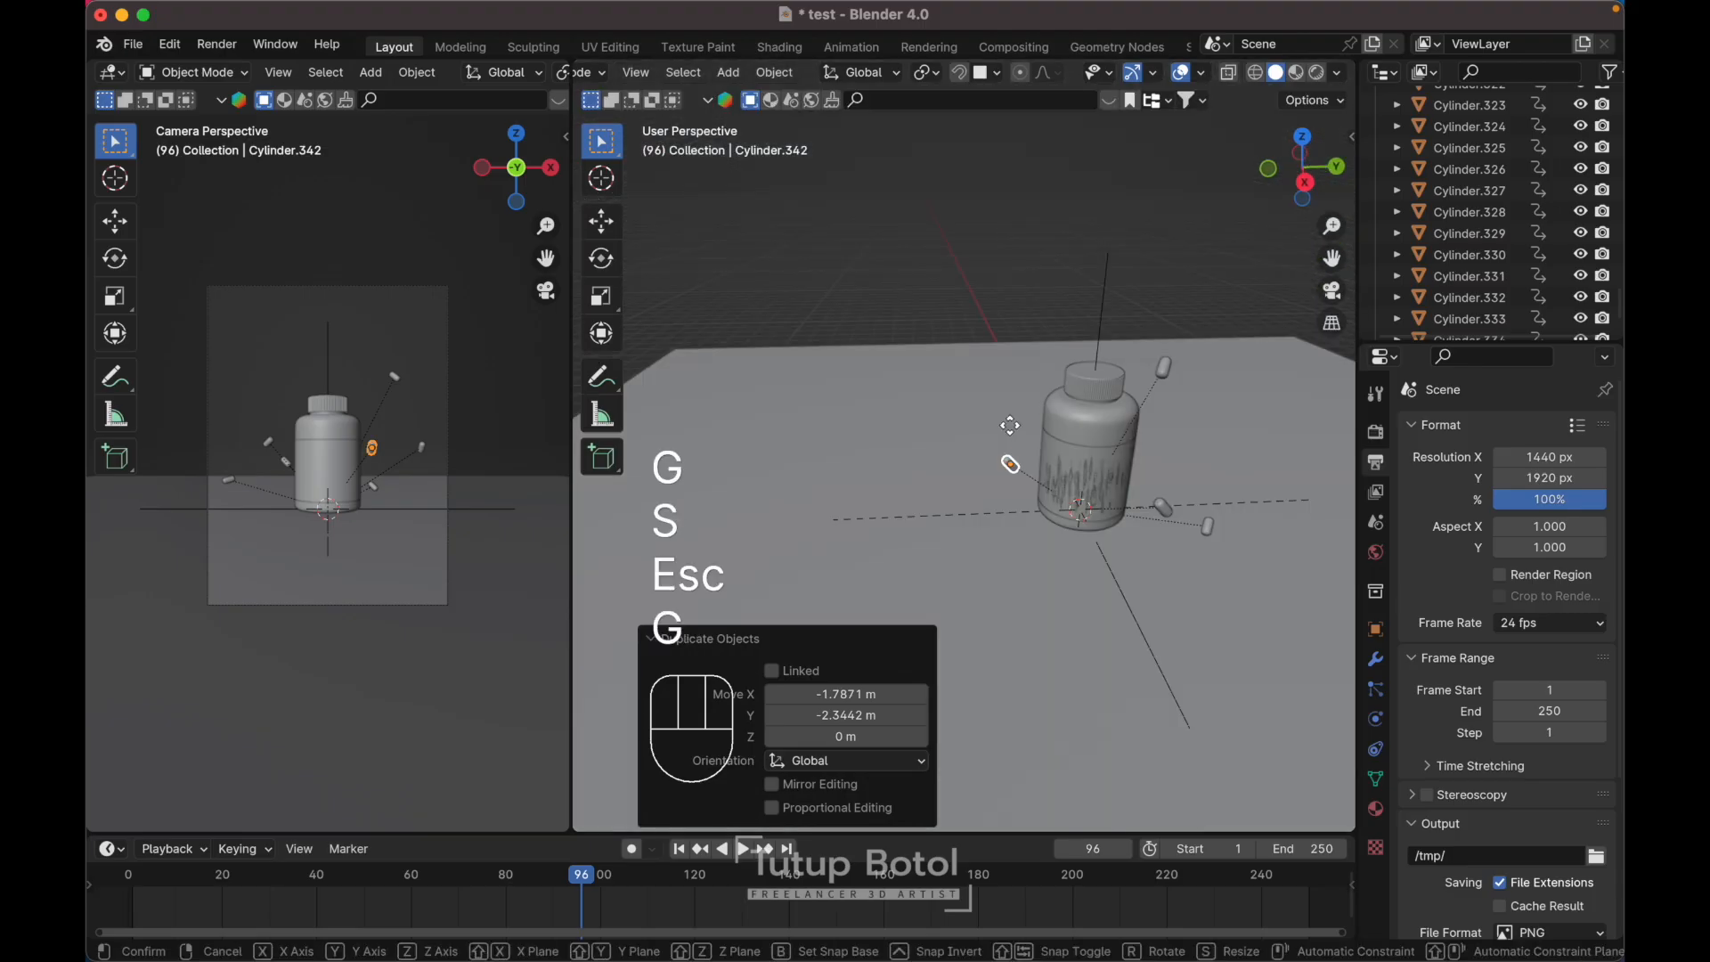
key("z")
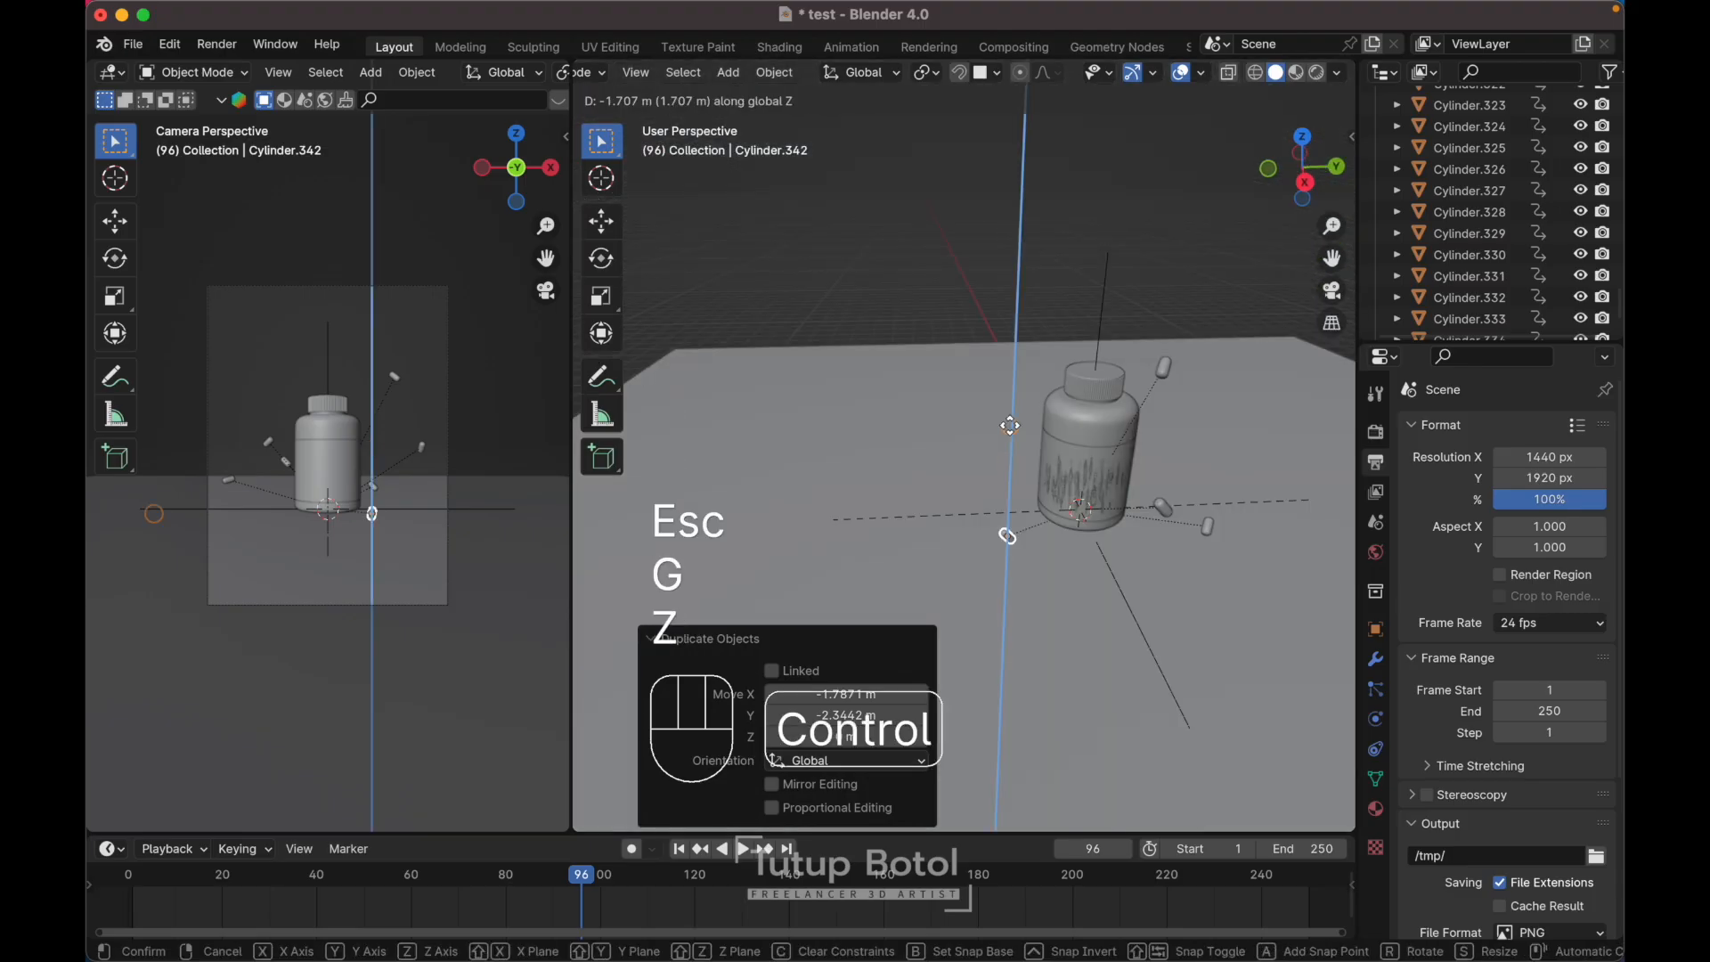
left_click(1000, 510, "ctrl")
- Clear the rotation of the capsule lowered onto the floor in front of the bottle
scroll(996, 503, "left", 10)
scroll(996, 502, "up", 3)
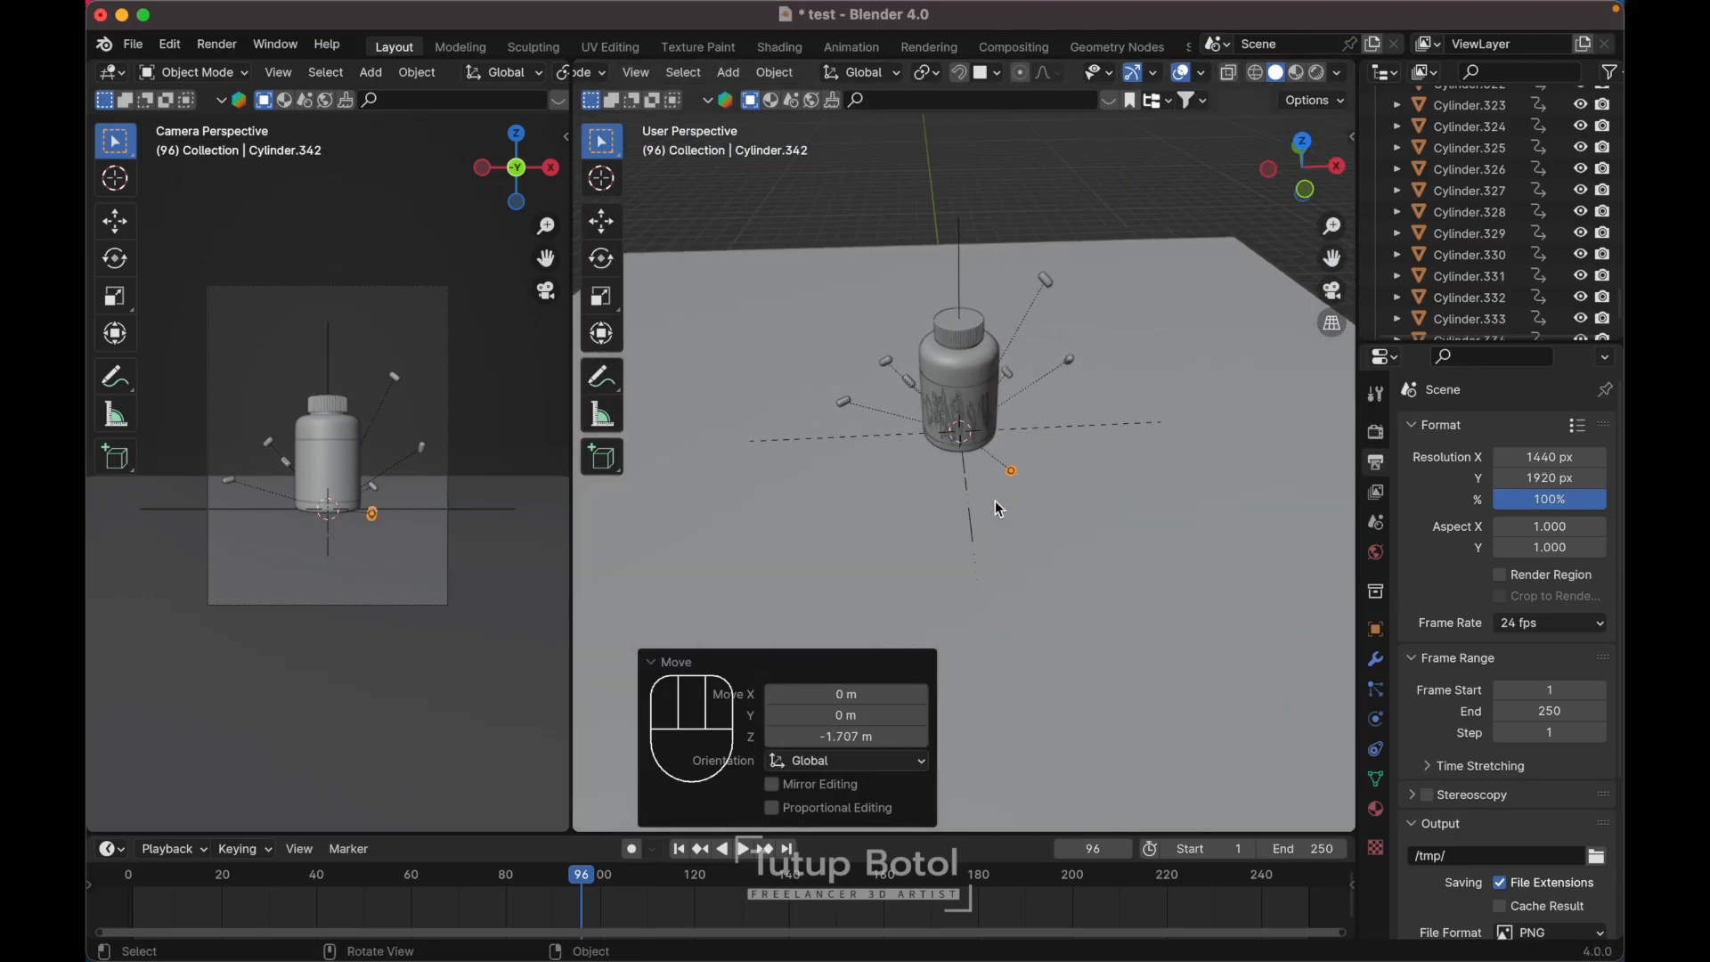
scroll(996, 503, "down", 8)
key("alt+r")
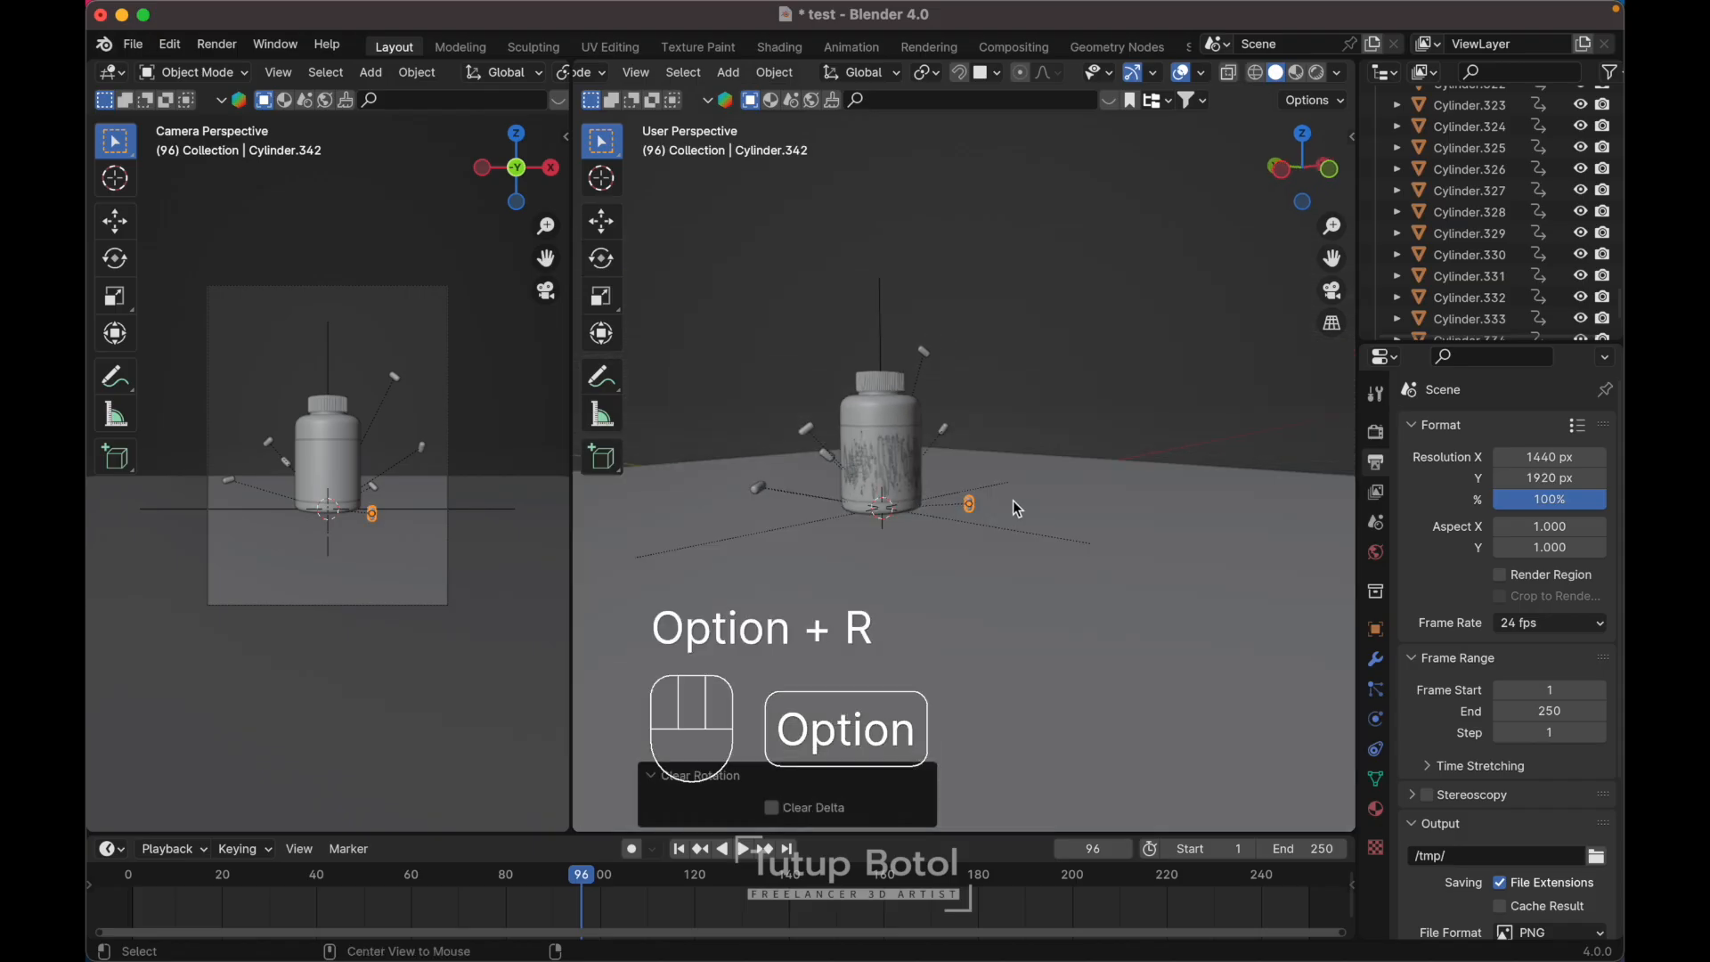
- Rotate the capsule on the floor in front of the bottle 90° in front view so it lies flat
key("grave")
left_click(968, 446)
scroll(1077, 494, "up", 4)
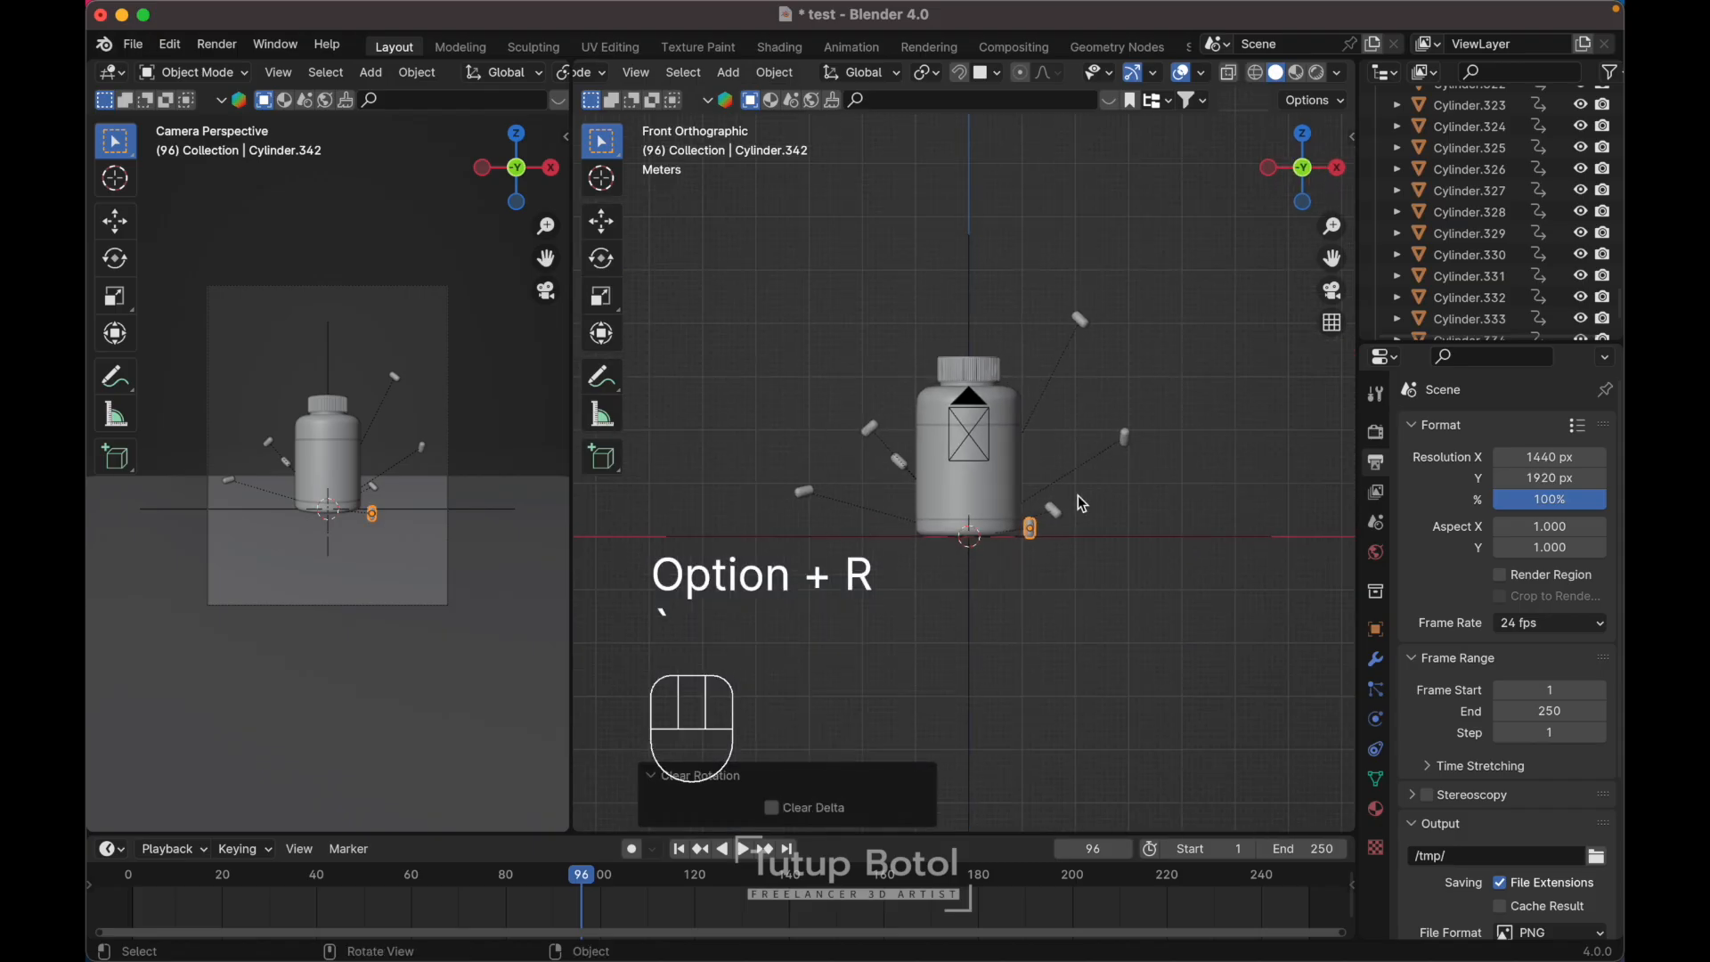
type("r90")
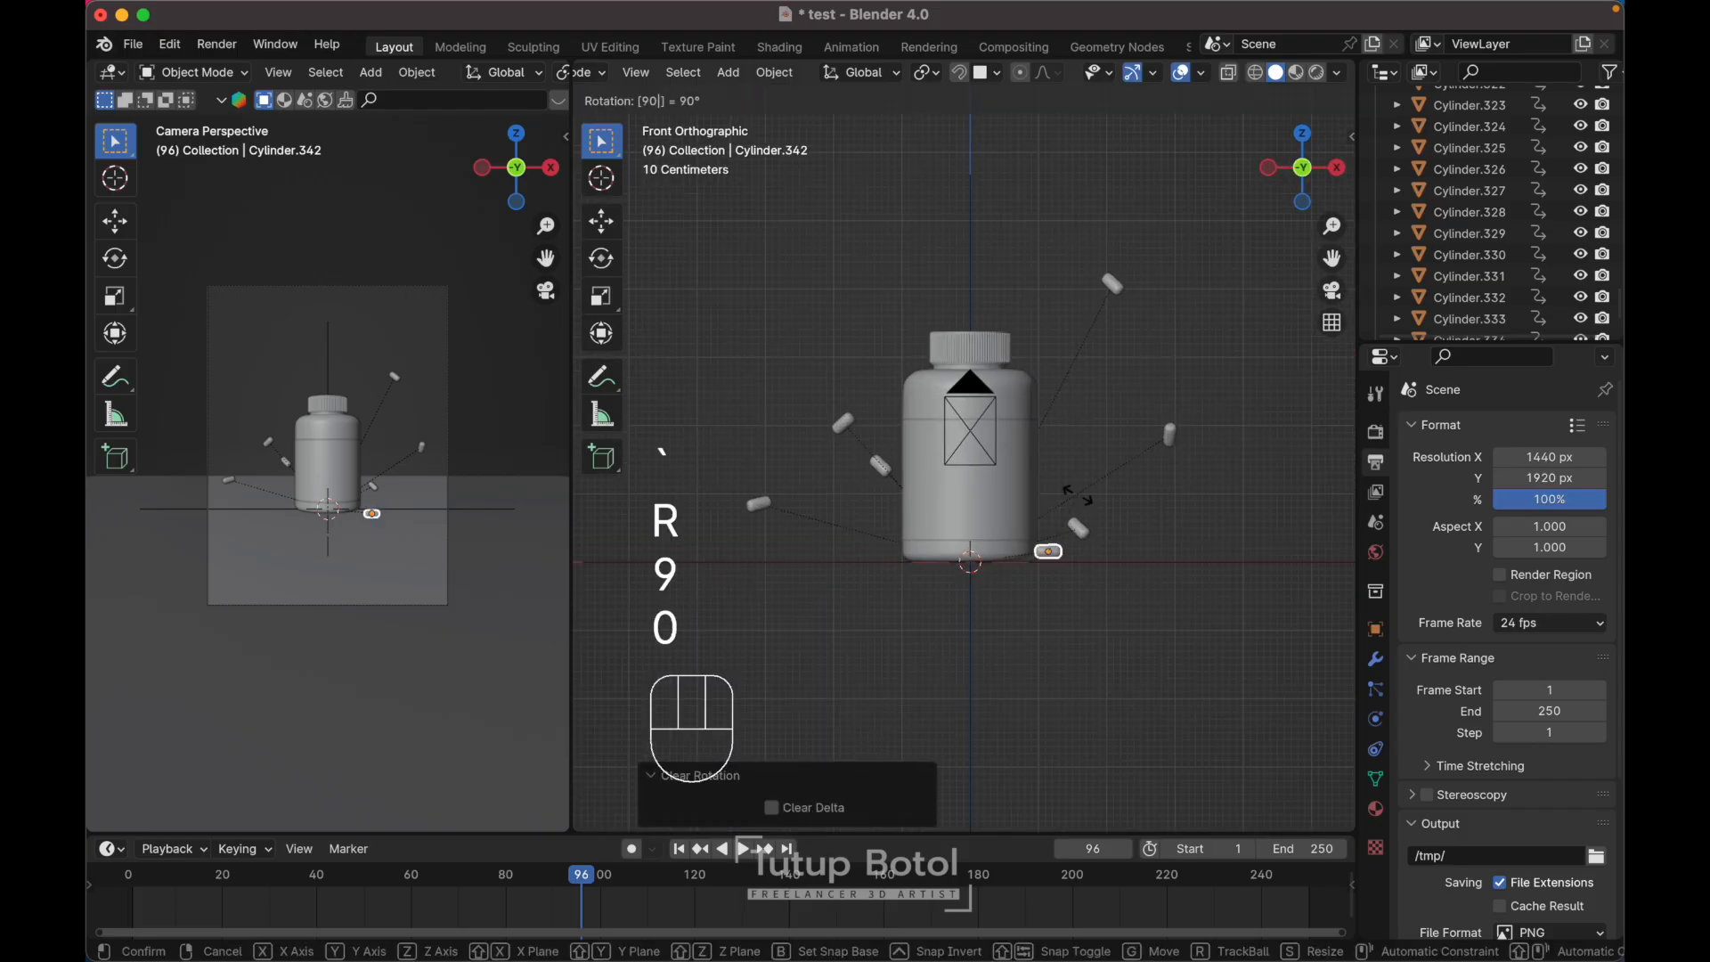
key("Return")
- Lower the flat capsule in front of the bottle about 0.059 m along Z, snapping it onto the floor
scroll(1083, 503, "down", 3)
key("g")
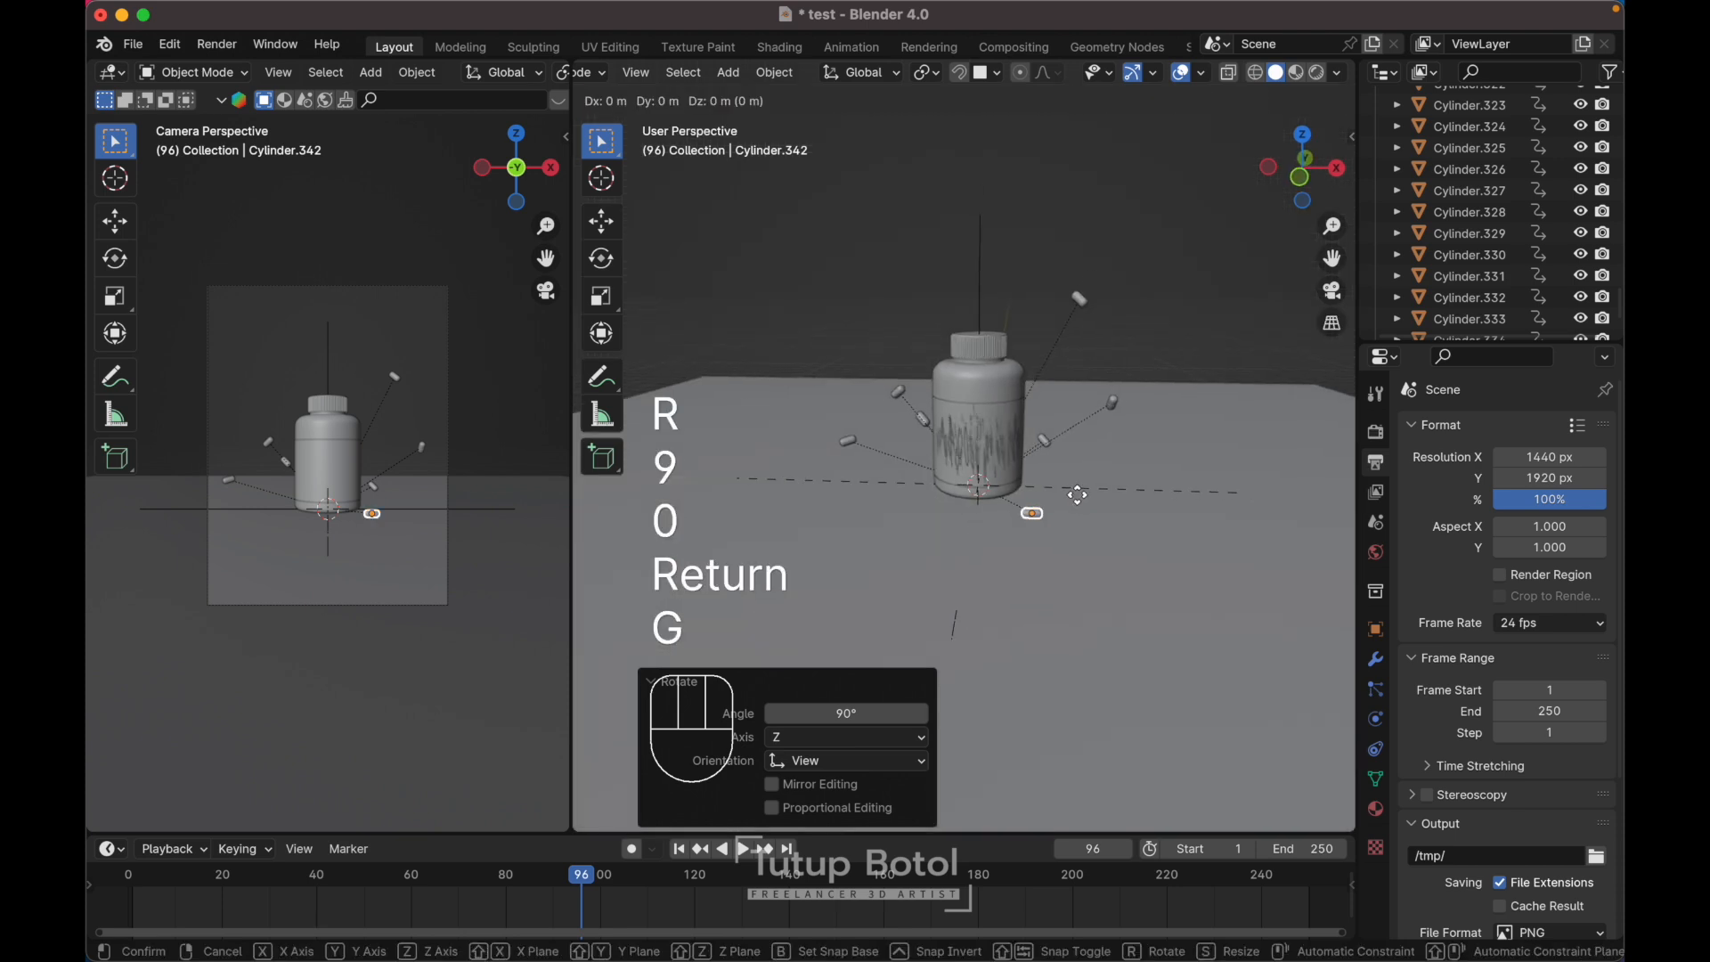
key("z")
key("ctrl")
left_click(1082, 526)
- Duplicate the flat floor capsule in top view, offsetting the copy about -2.28 m along X and -0.15 m along Y
scroll(1082, 524, "down", 4)
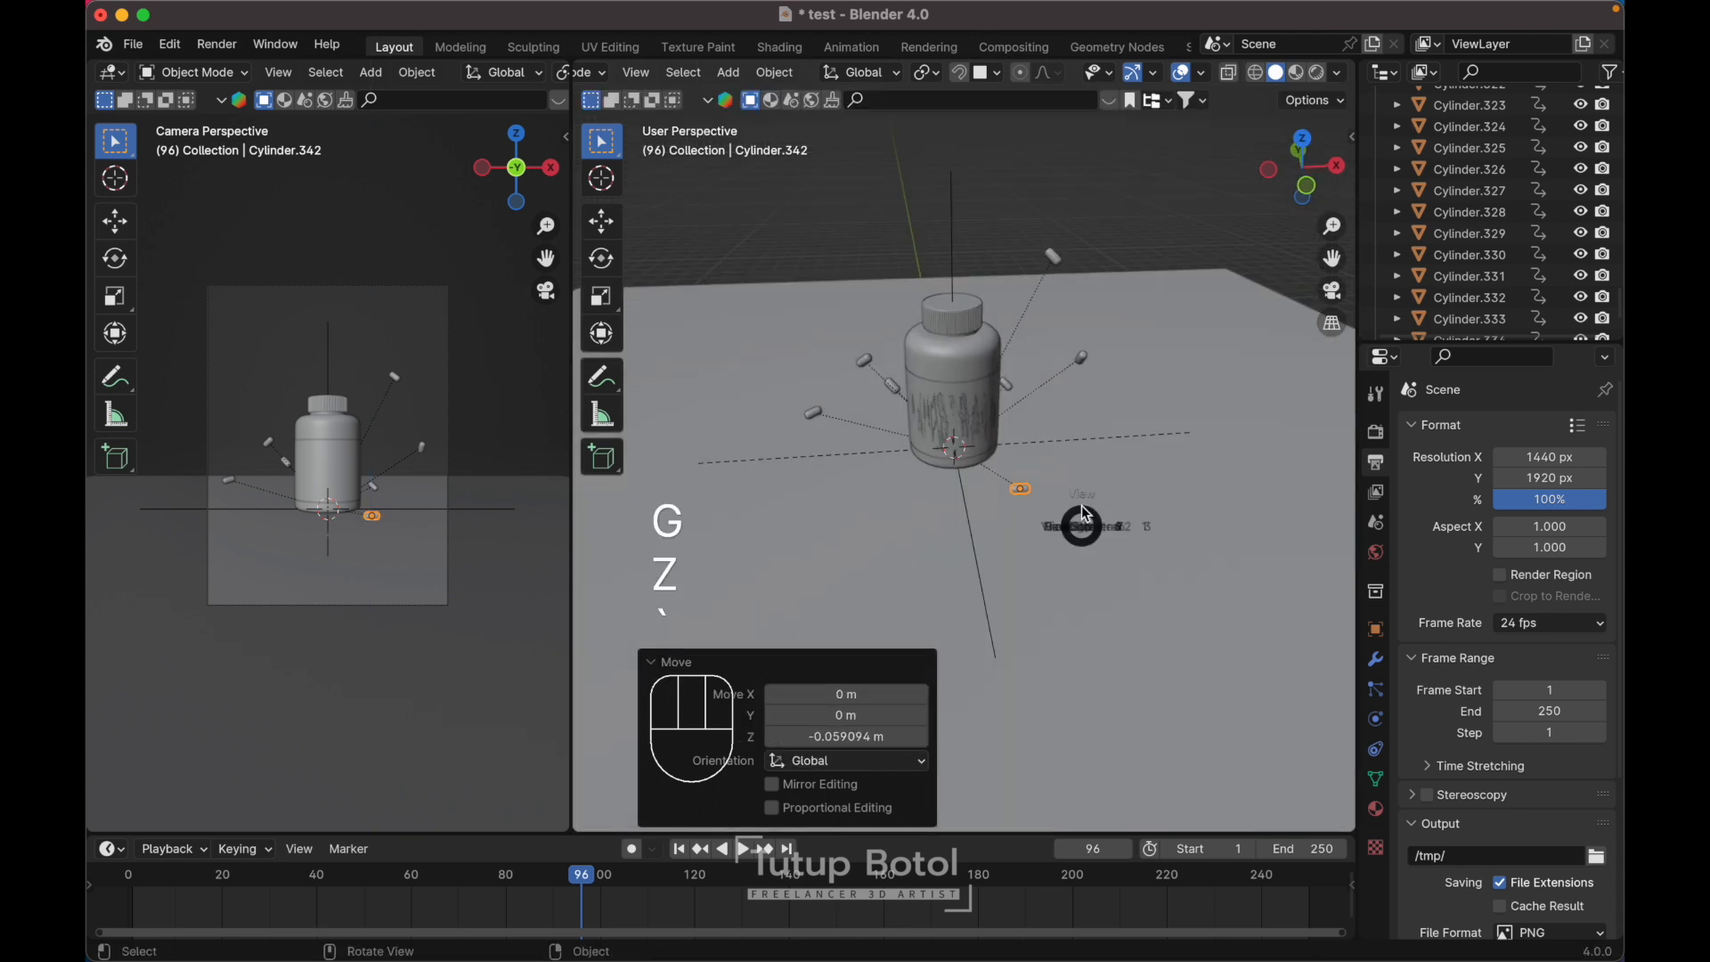
key("grave")
left_click(1078, 435)
key("shift+d")
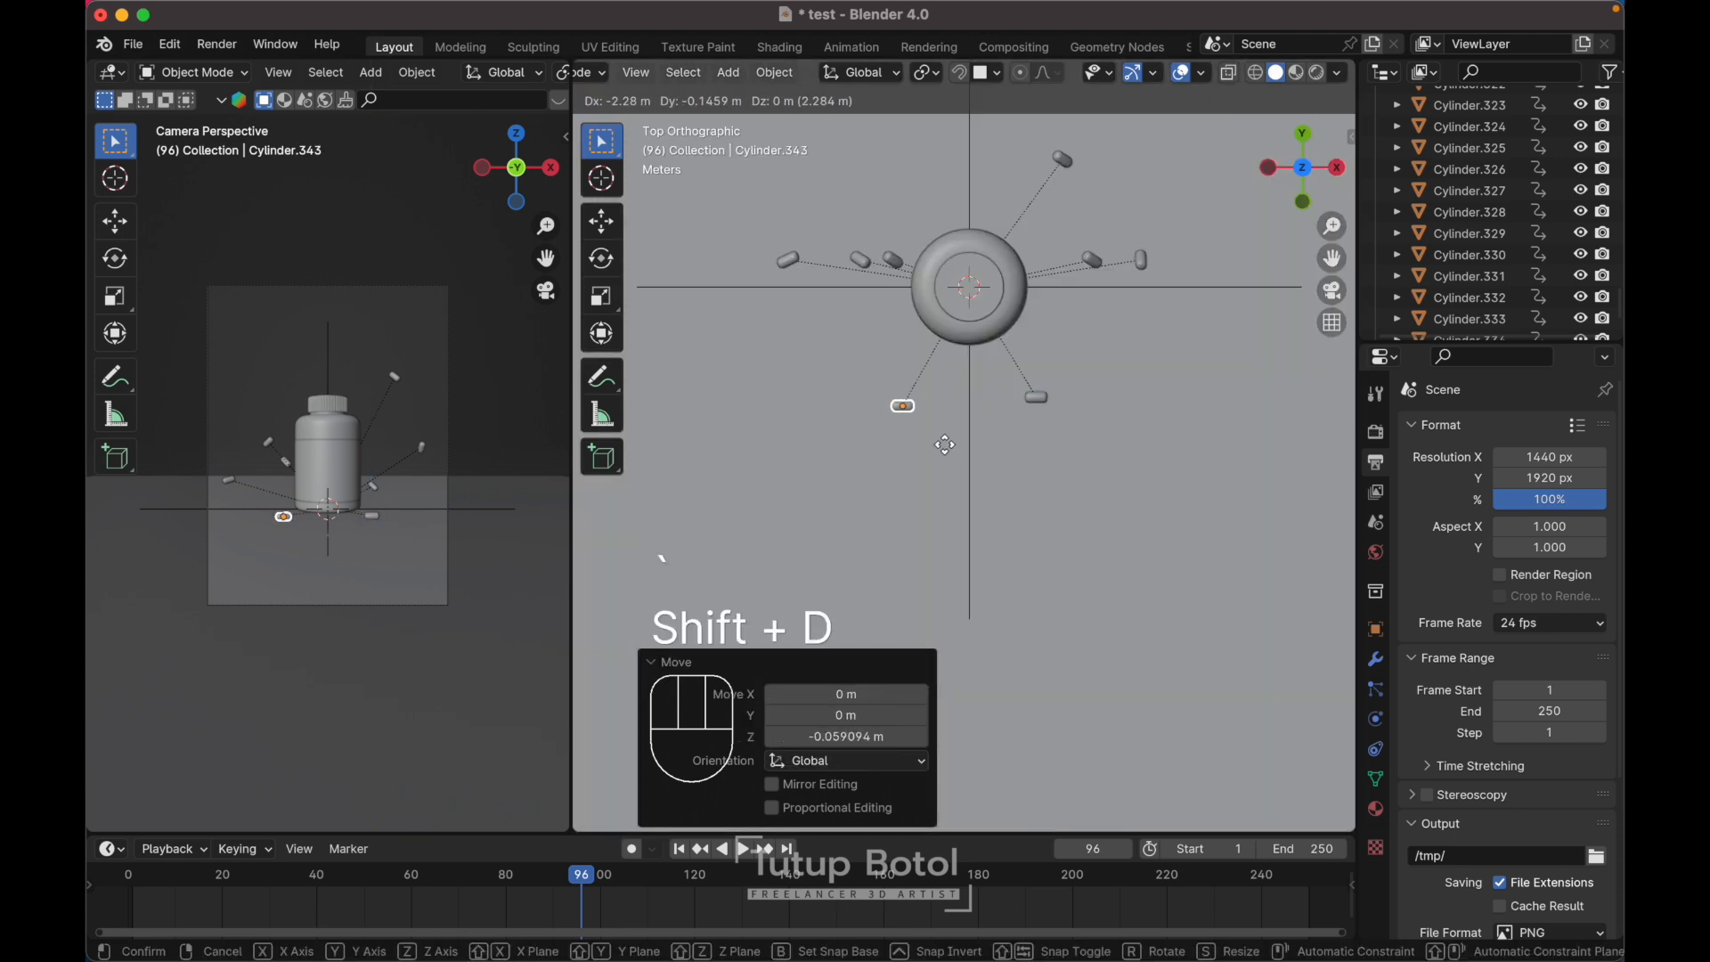
left_click(945, 444)
- Duplicate the copied floor capsule about -0.44 m along X and 1.11 m along Y, and duplicate that copy farther out from the bottle
key("shift+d")
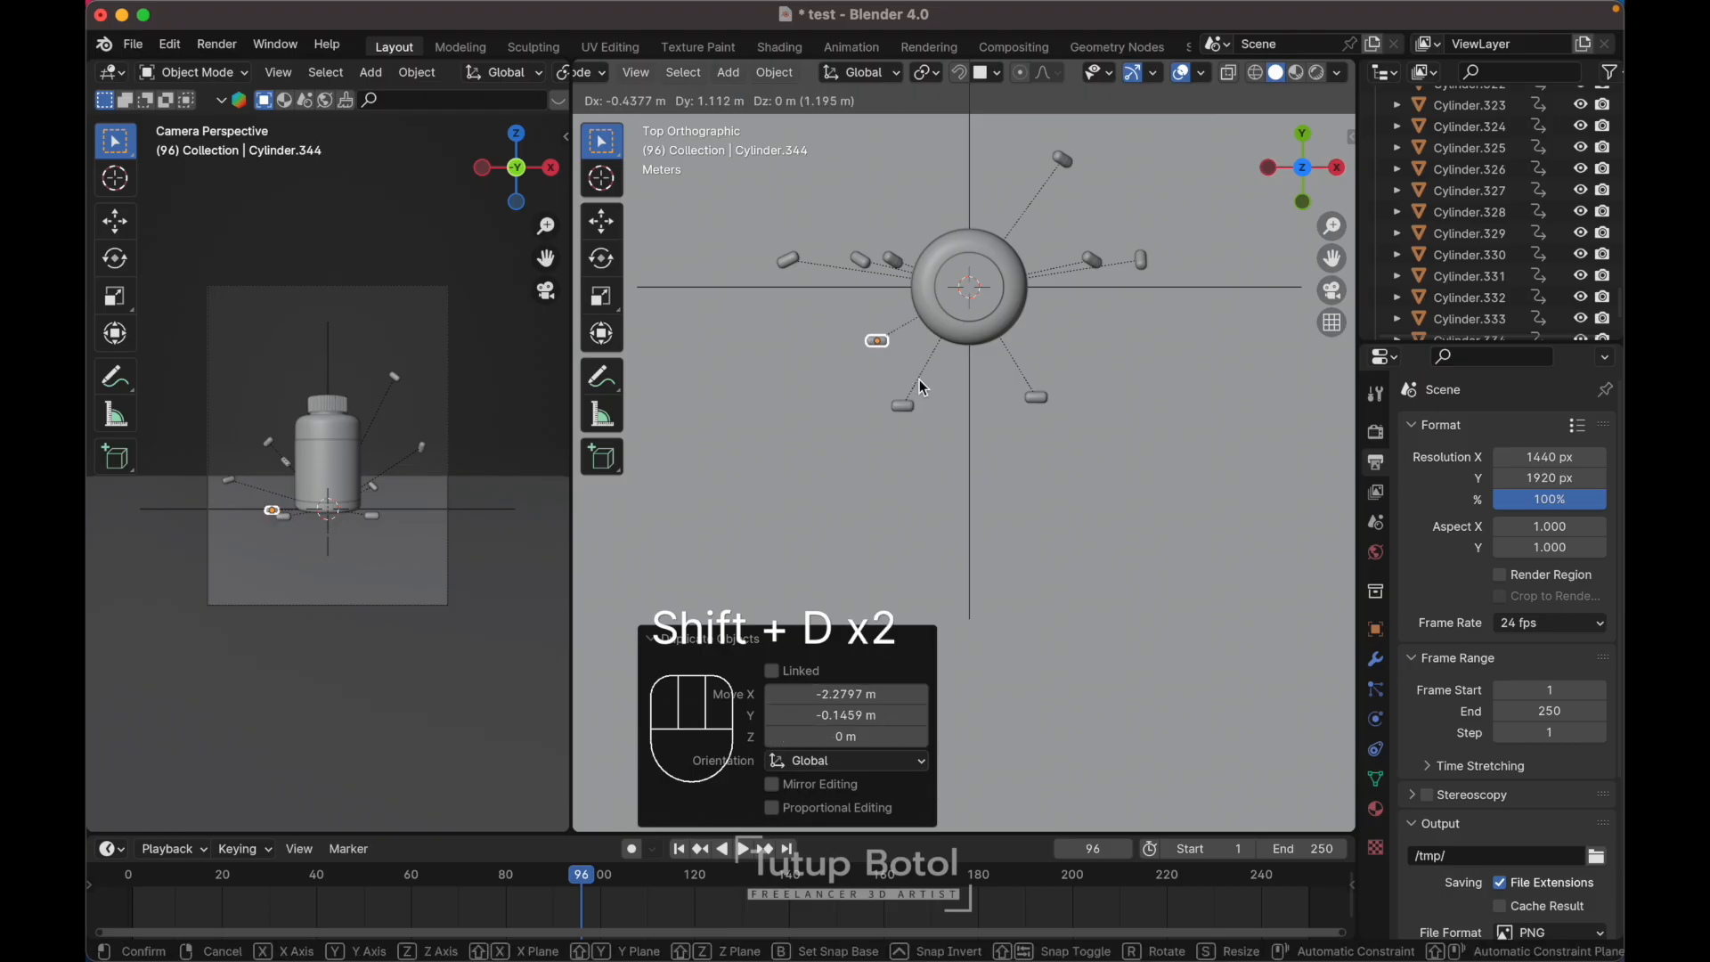
left_click(924, 389)
key("shift+d")
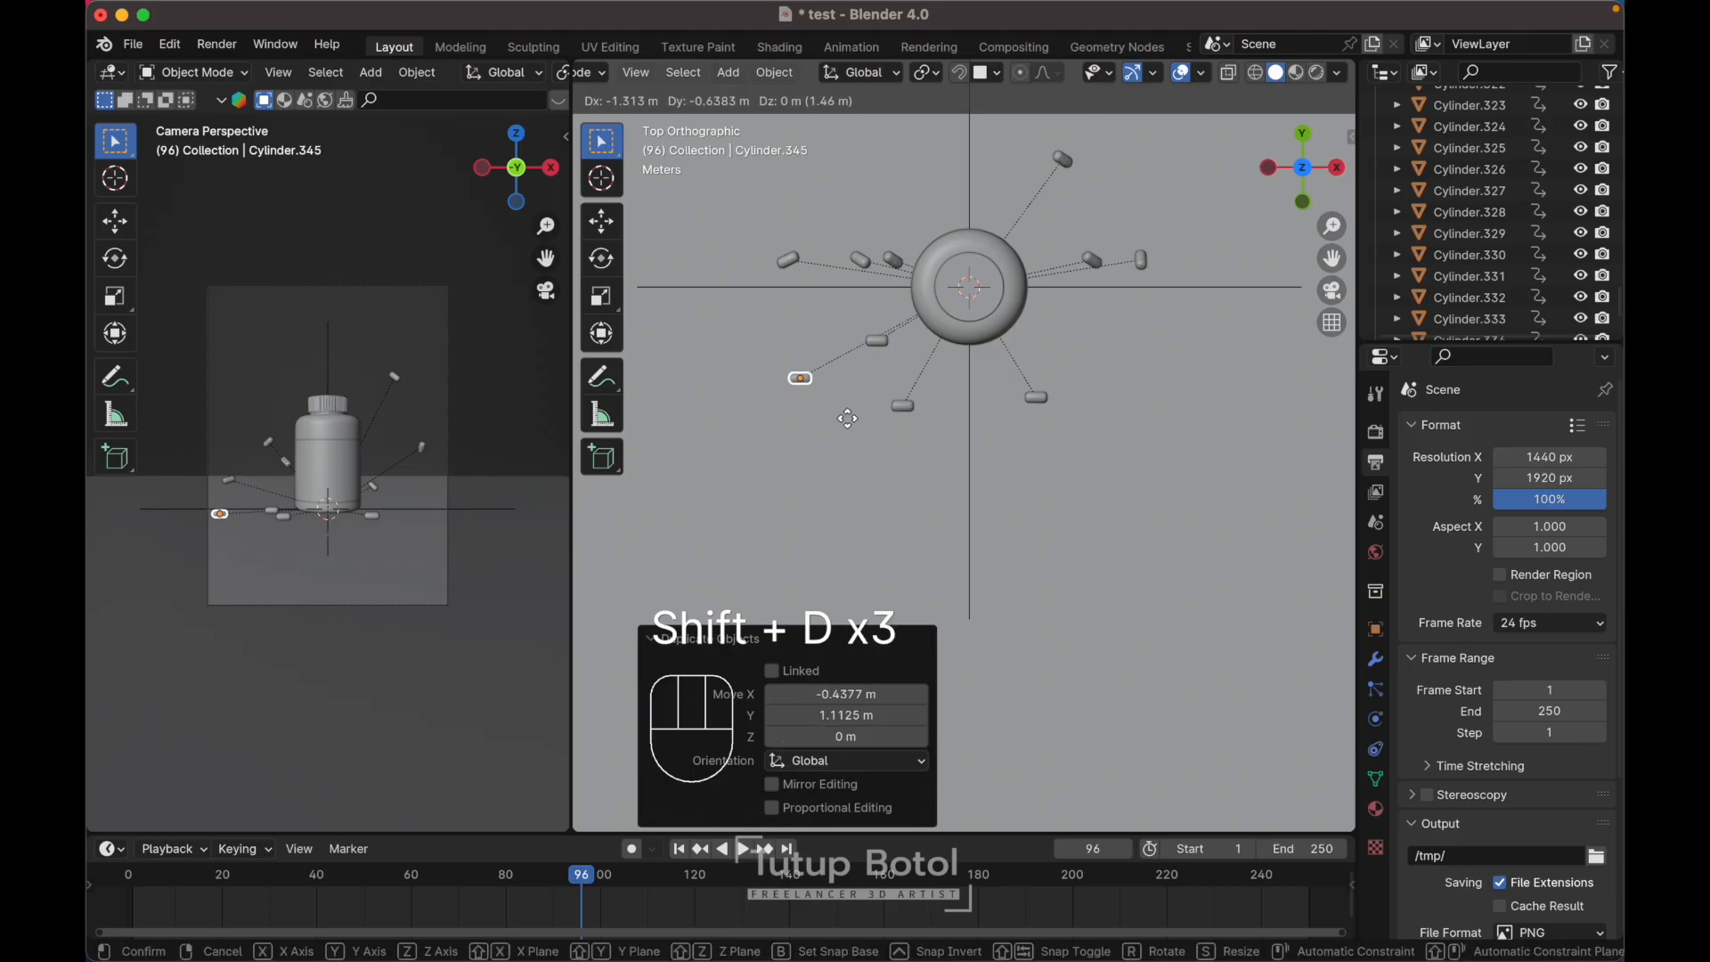
- Place the duplicated capsule in front of the bottle, about 1.37 m in X and -4.5 m in Y from its source, and rotate it
left_click(1000, 643)
key("r")
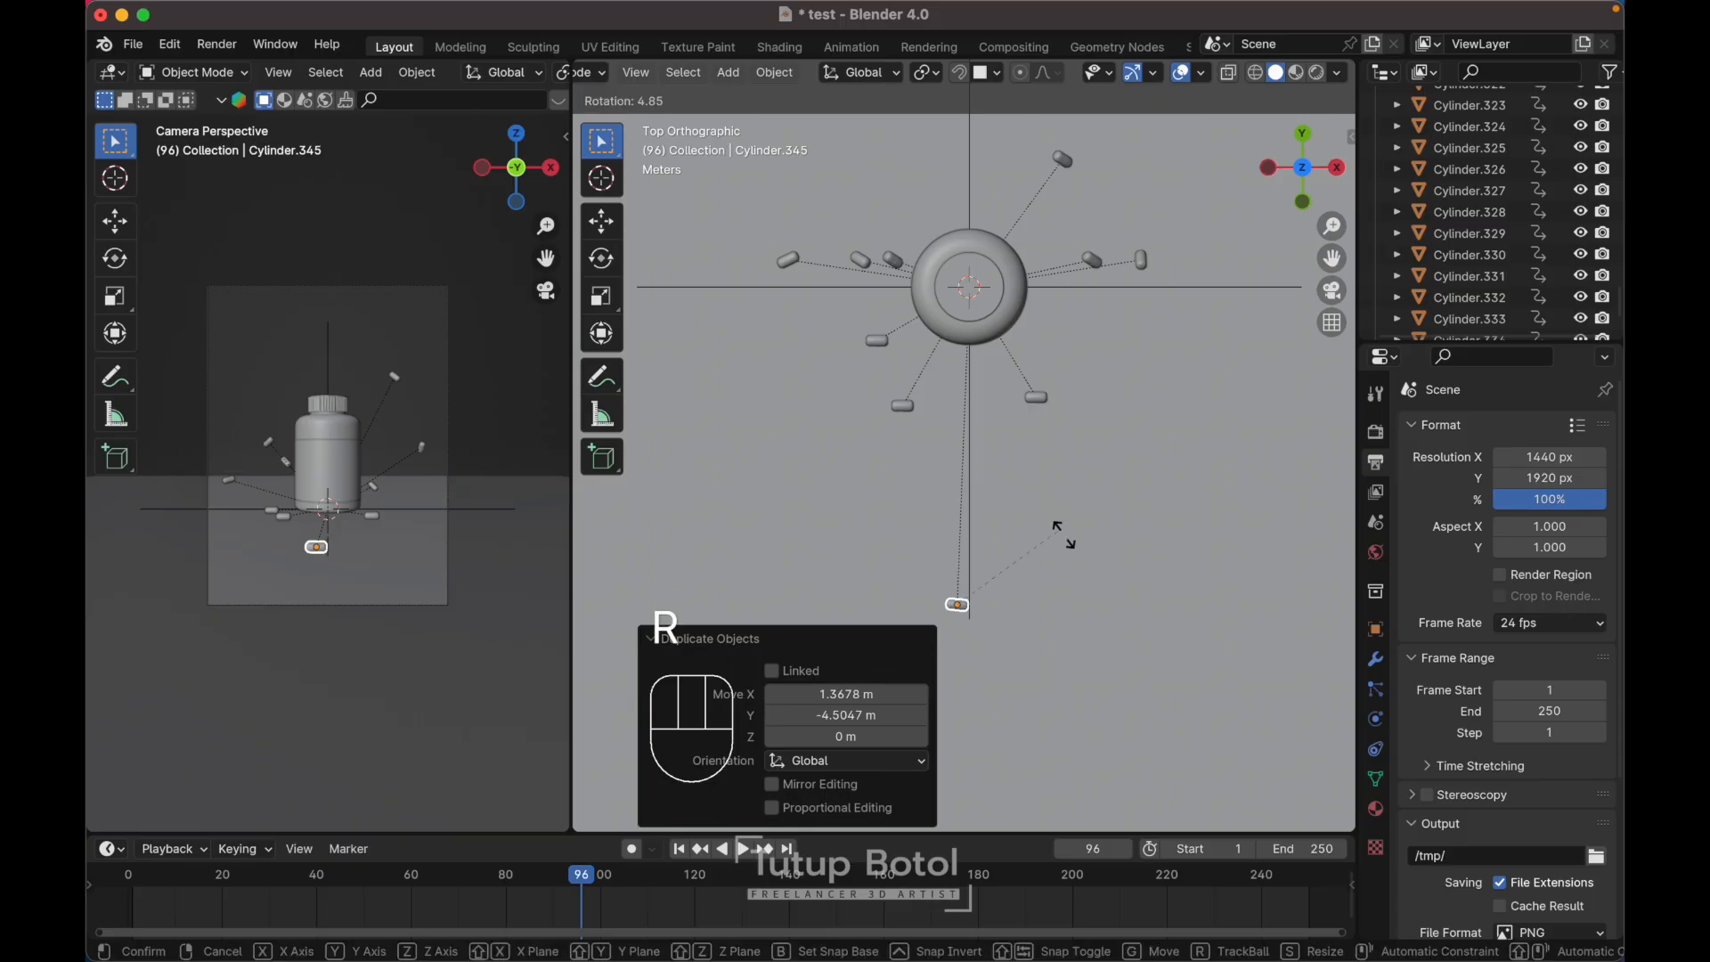
left_click(1097, 643)
- Rotate the three capsules nearest the bottle's front to varied angles, about 72.5° for the right one and 116° for the leftmost
left_click(902, 410)
key("r")
left_click(973, 480)
left_click(1042, 403)
key("r")
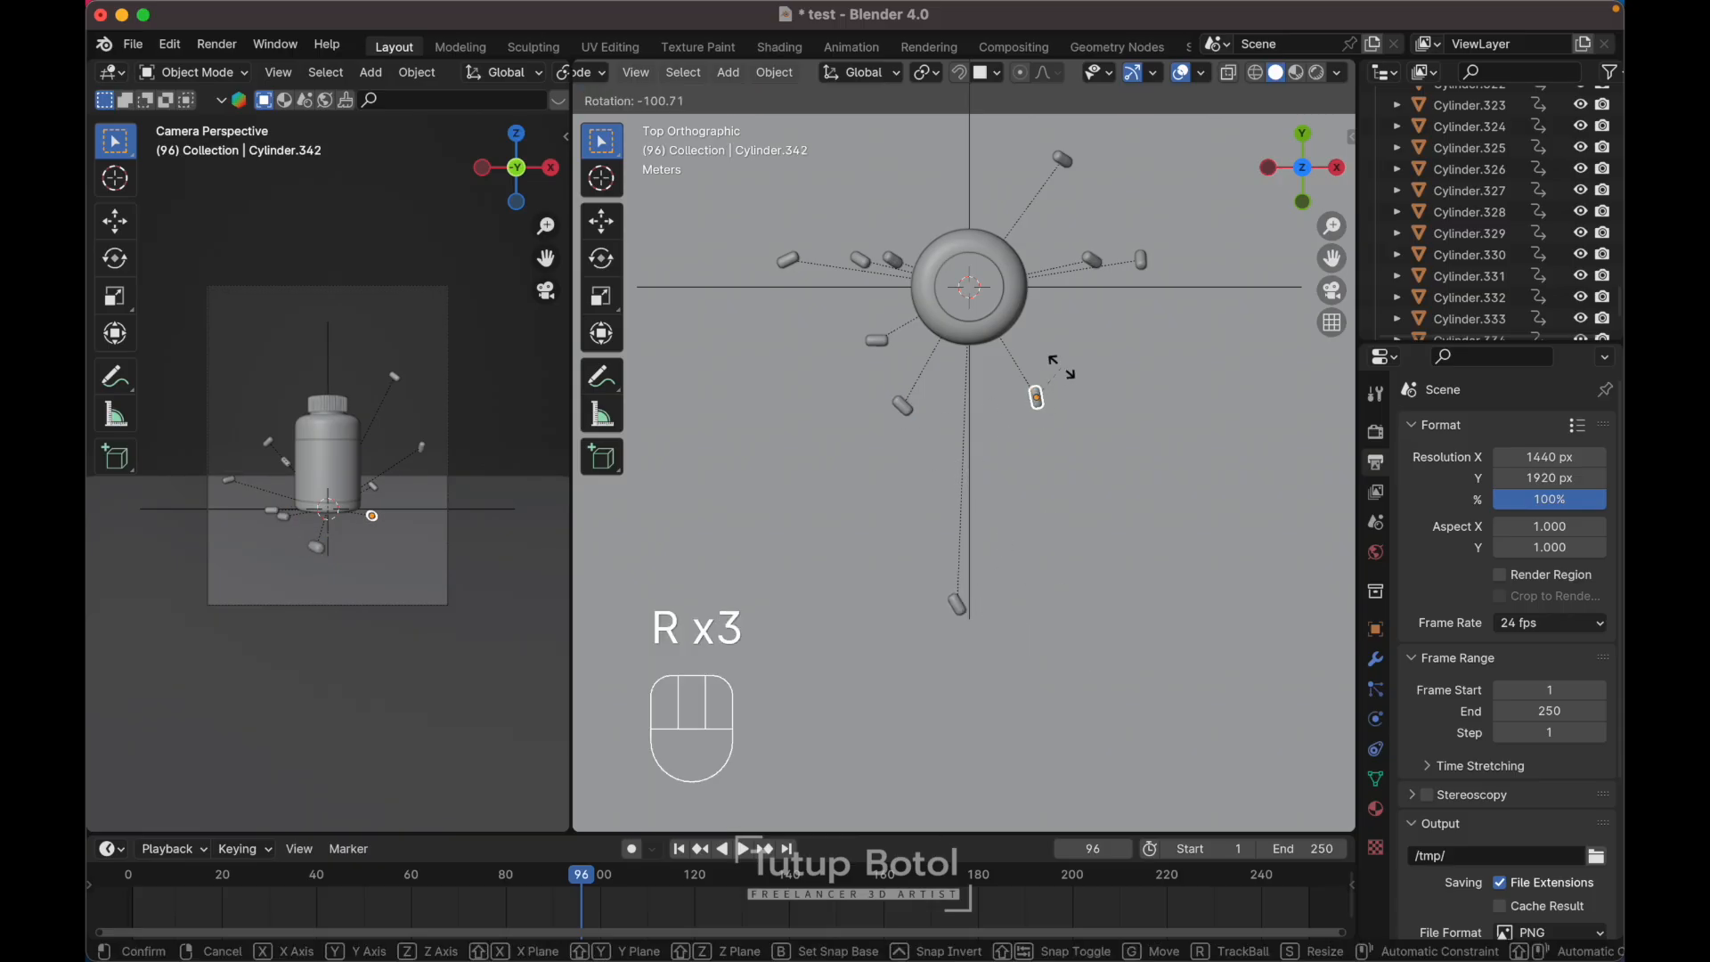
left_click(960, 524)
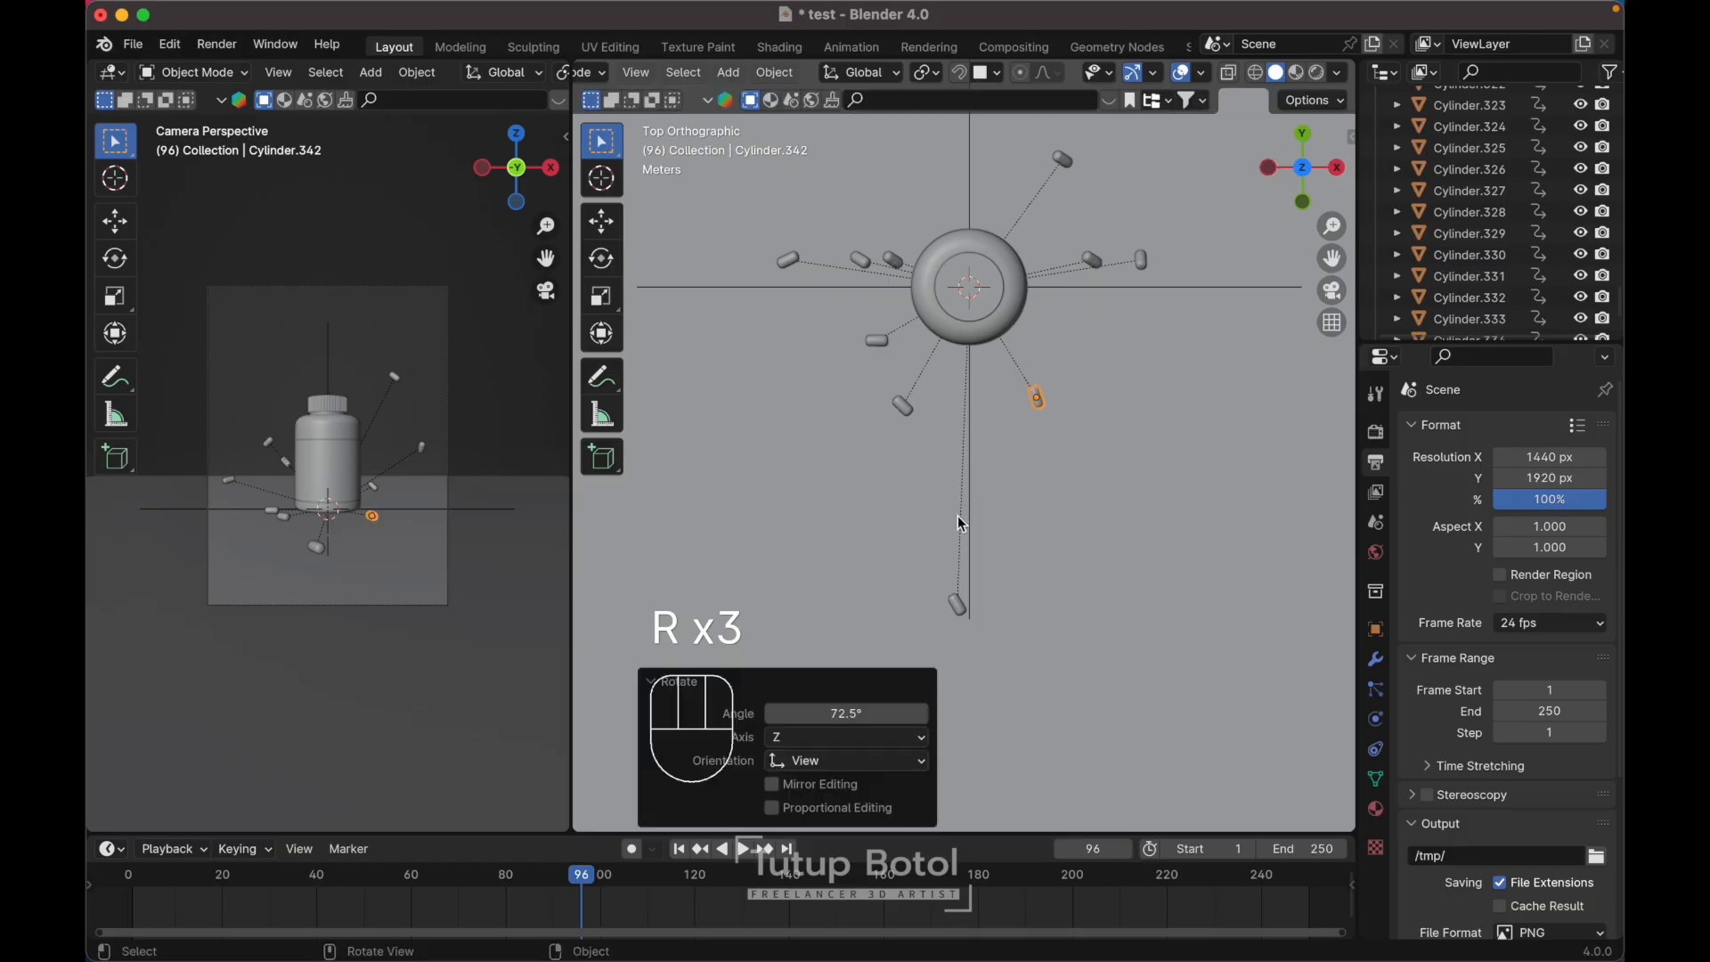
left_click(873, 346)
key("r")
left_click(760, 458)
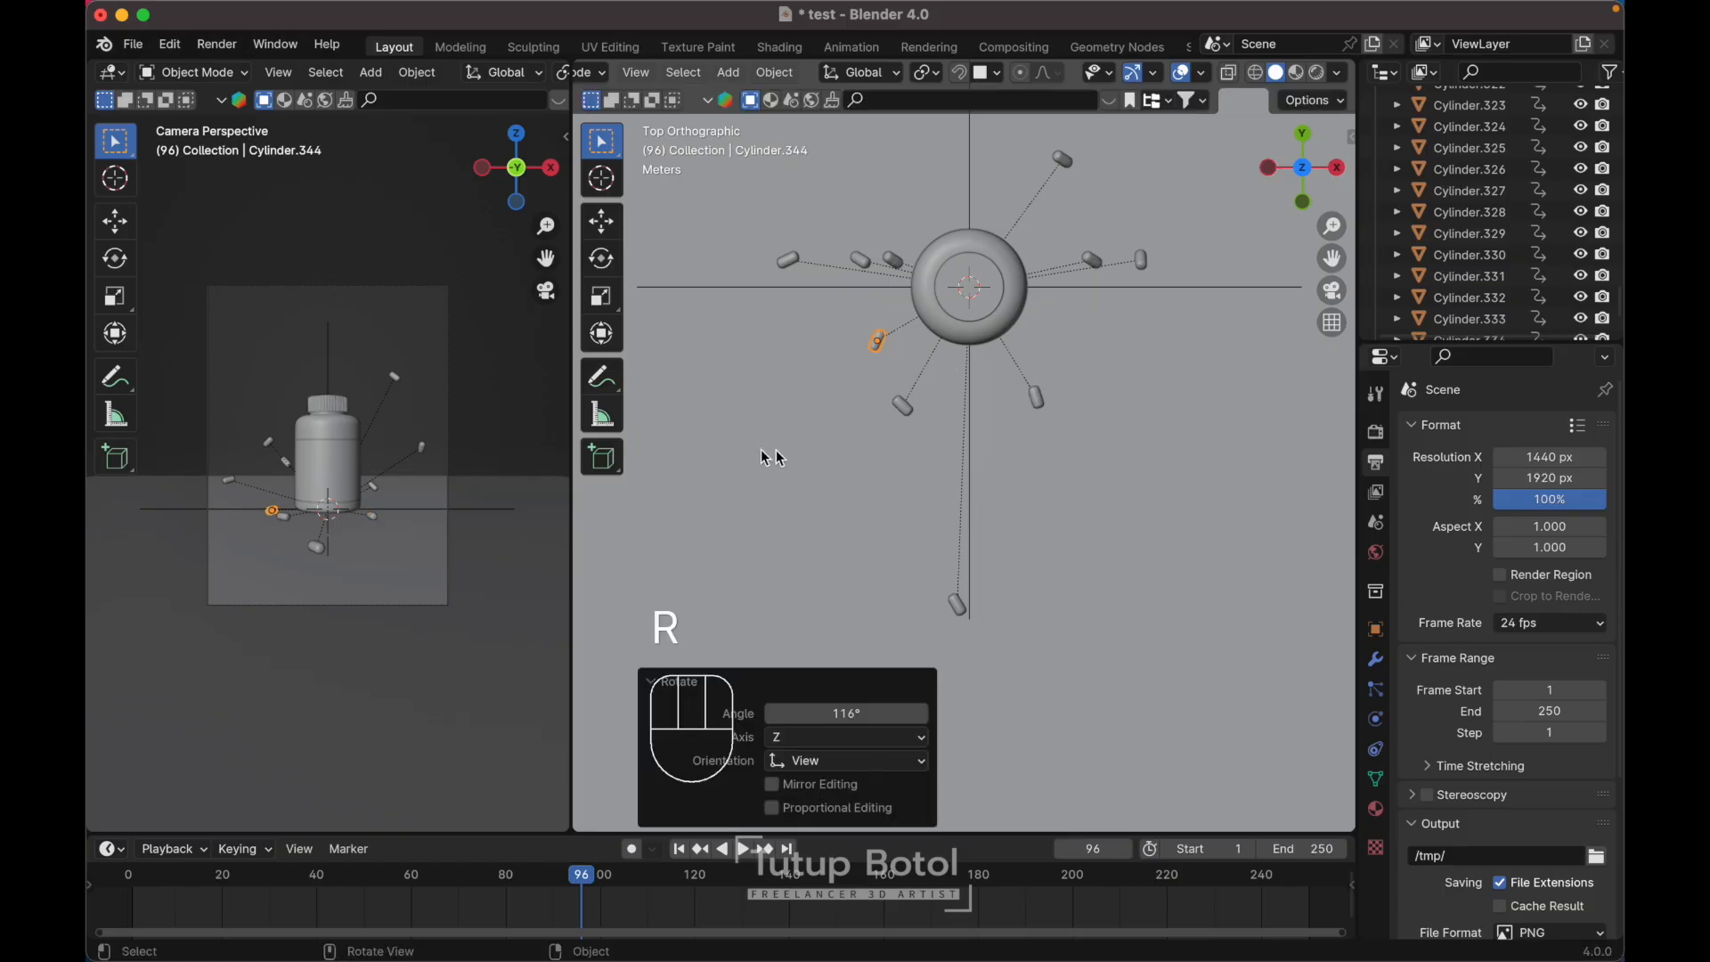
left_click(989, 518)
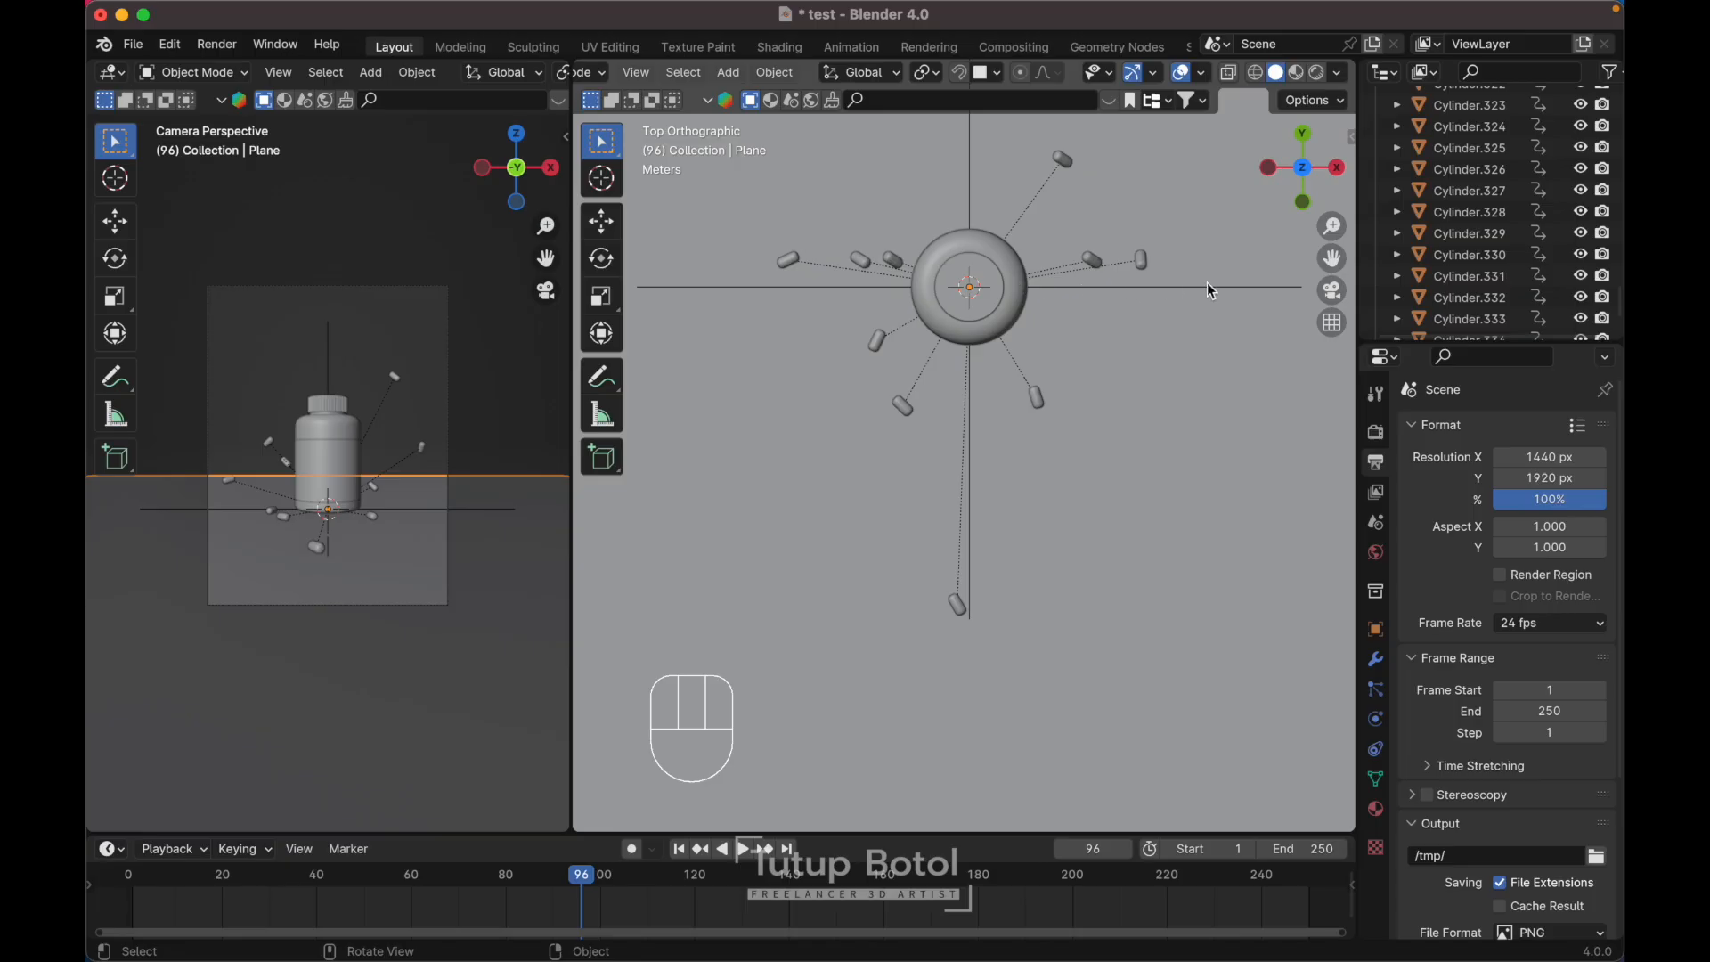
- Duplicate the capsule at the bottle's front right and, in top view, move the copy about 0.98 m in X and -1.26 m in Y
middle_click_drag(1098, 326, 1078, 408)
left_click(1037, 464)
key("shift+d")
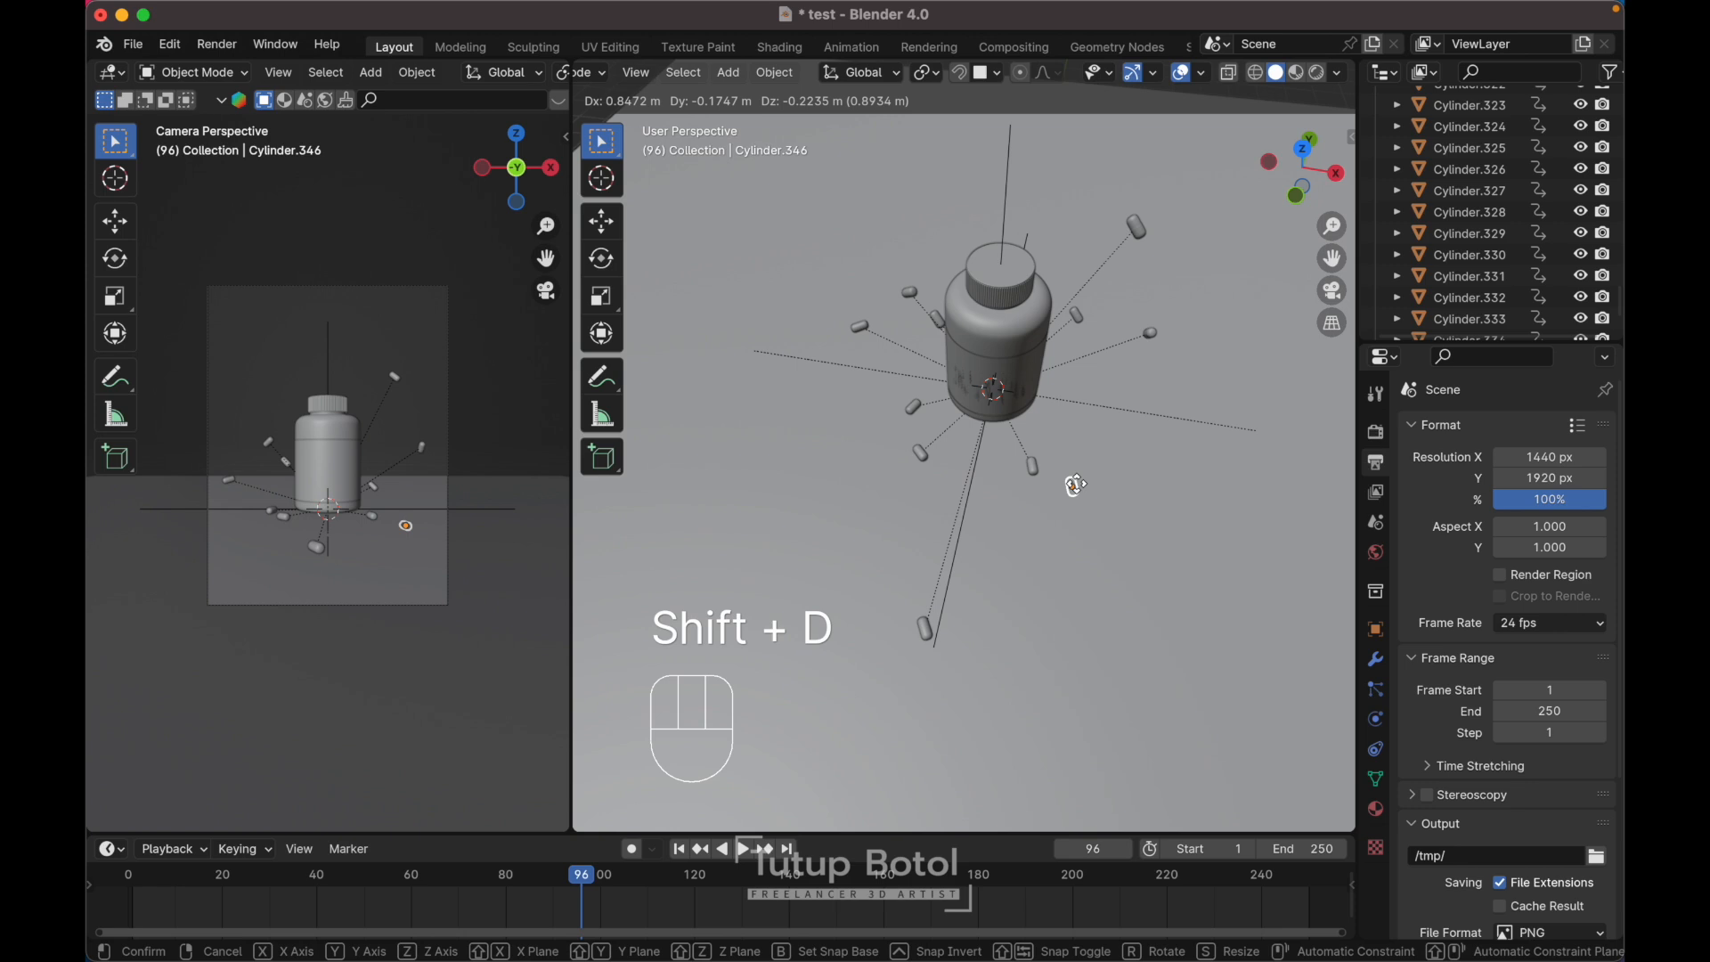
key("Escape")
key("grave")
left_click(1074, 386)
key("g")
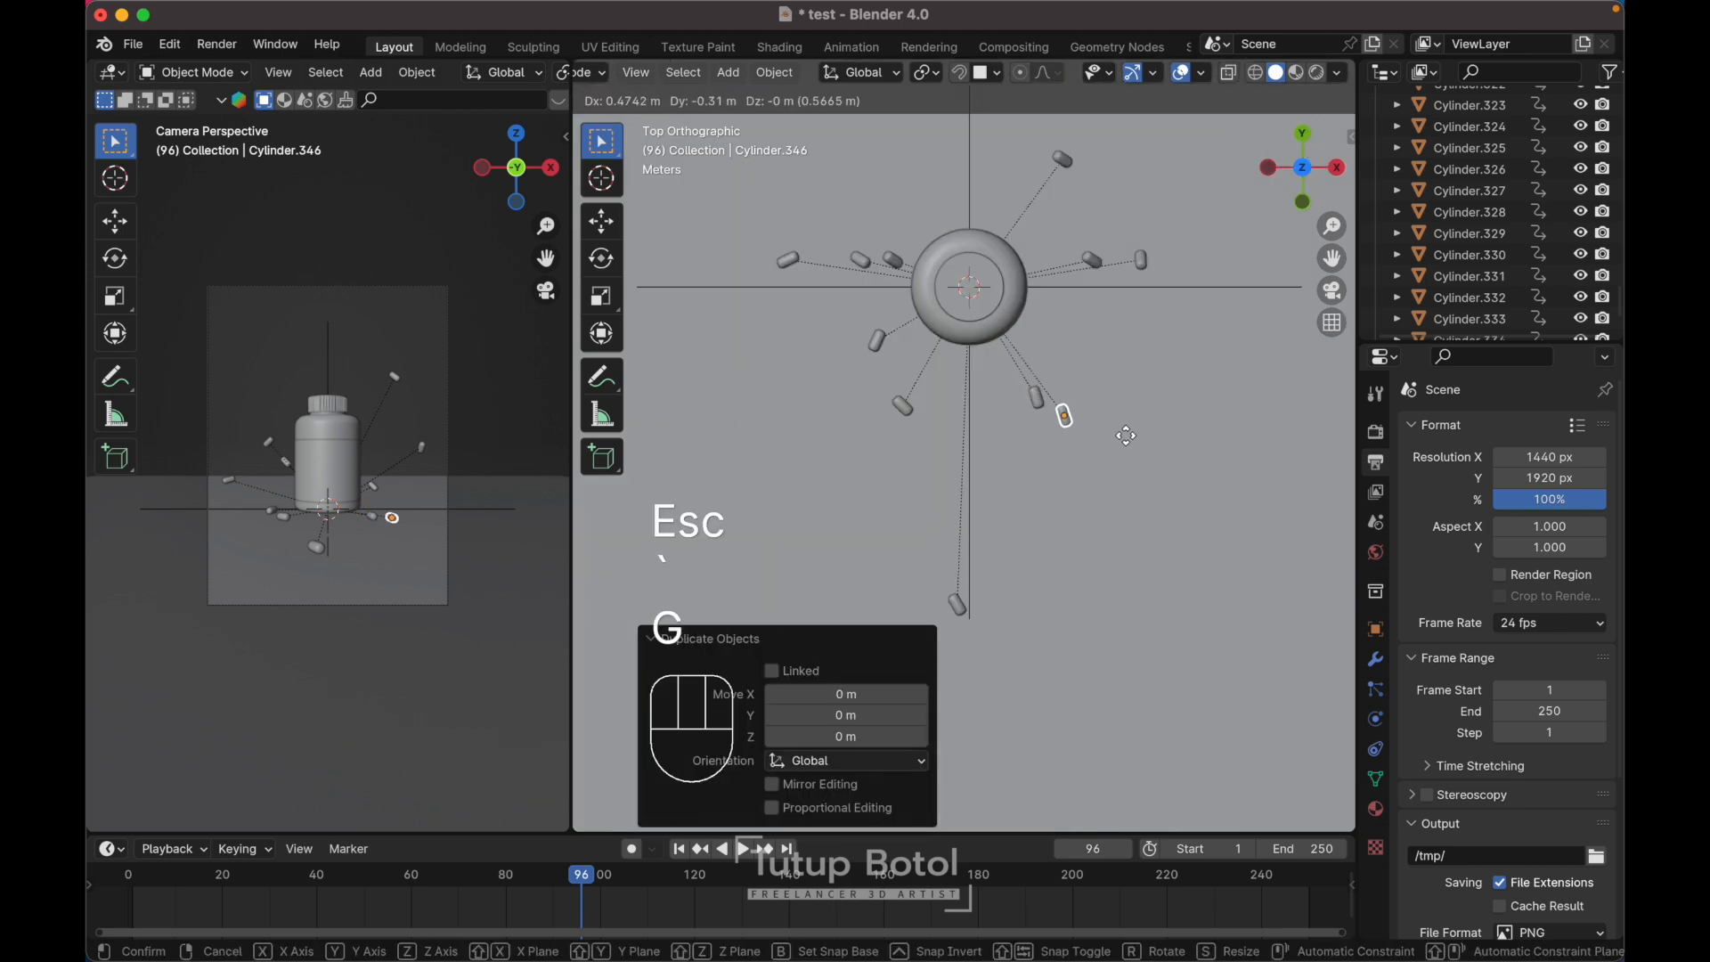
left_click(1145, 481)
- Rotate the new capsule and move it about -1.37 m in X and -3.3 m in Y, toward the camera
key("r")
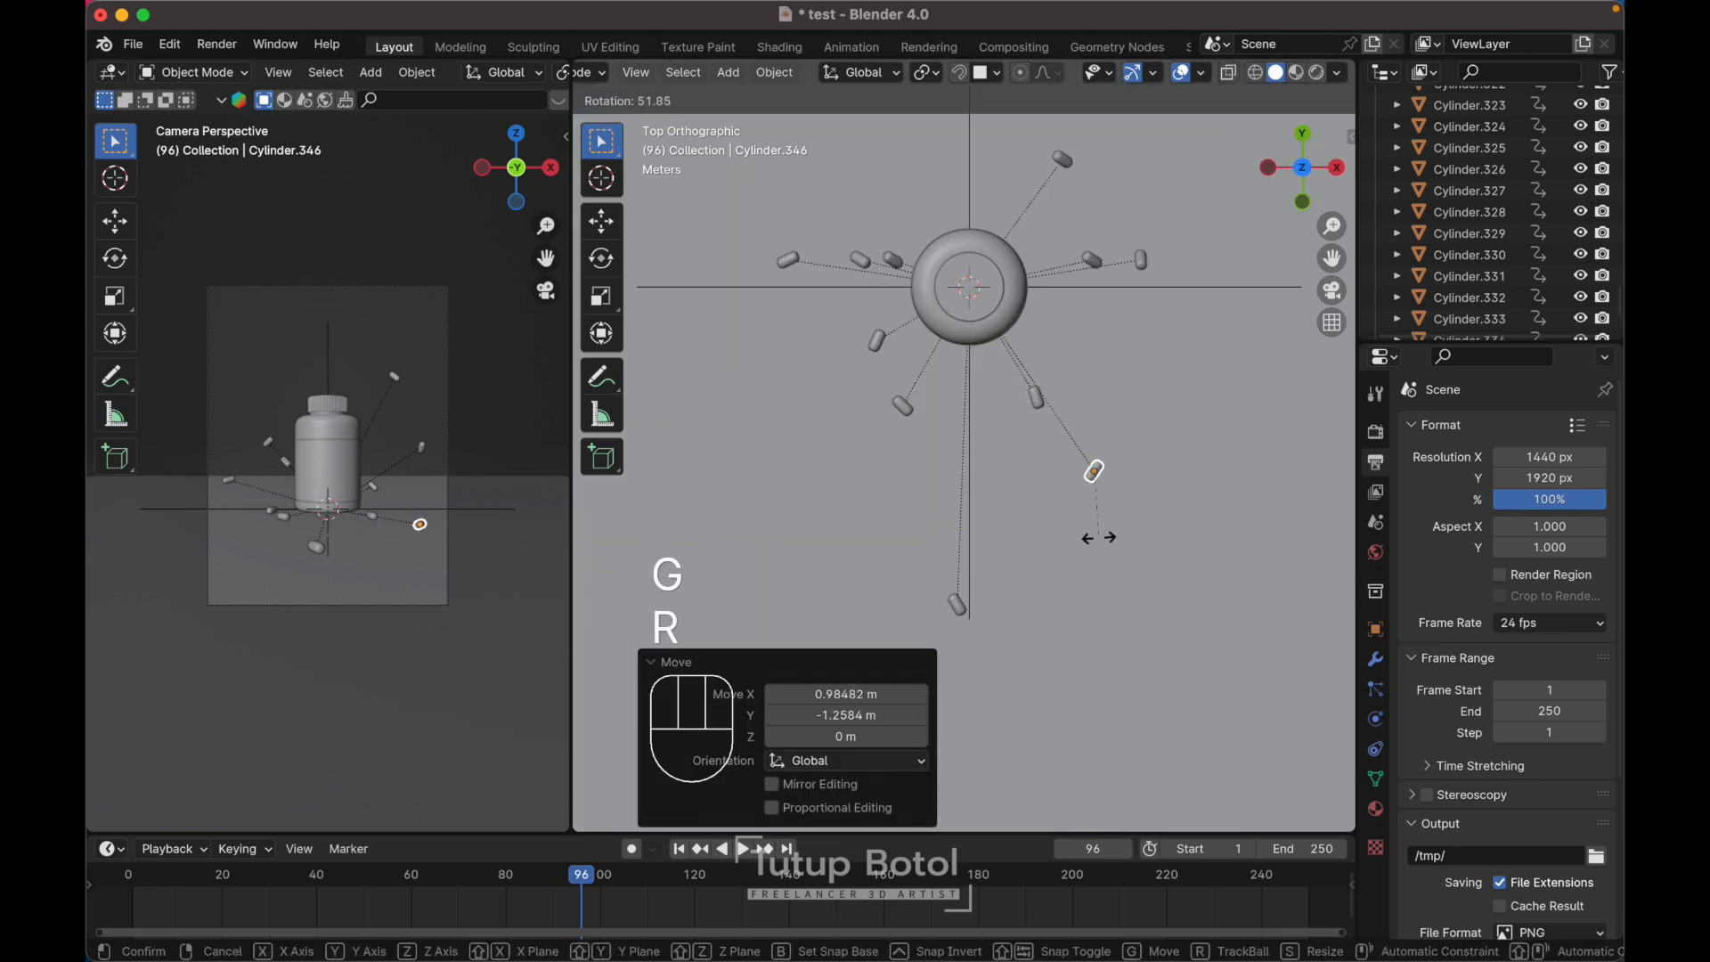
left_click(1098, 537)
key("g")
left_click(1039, 713)
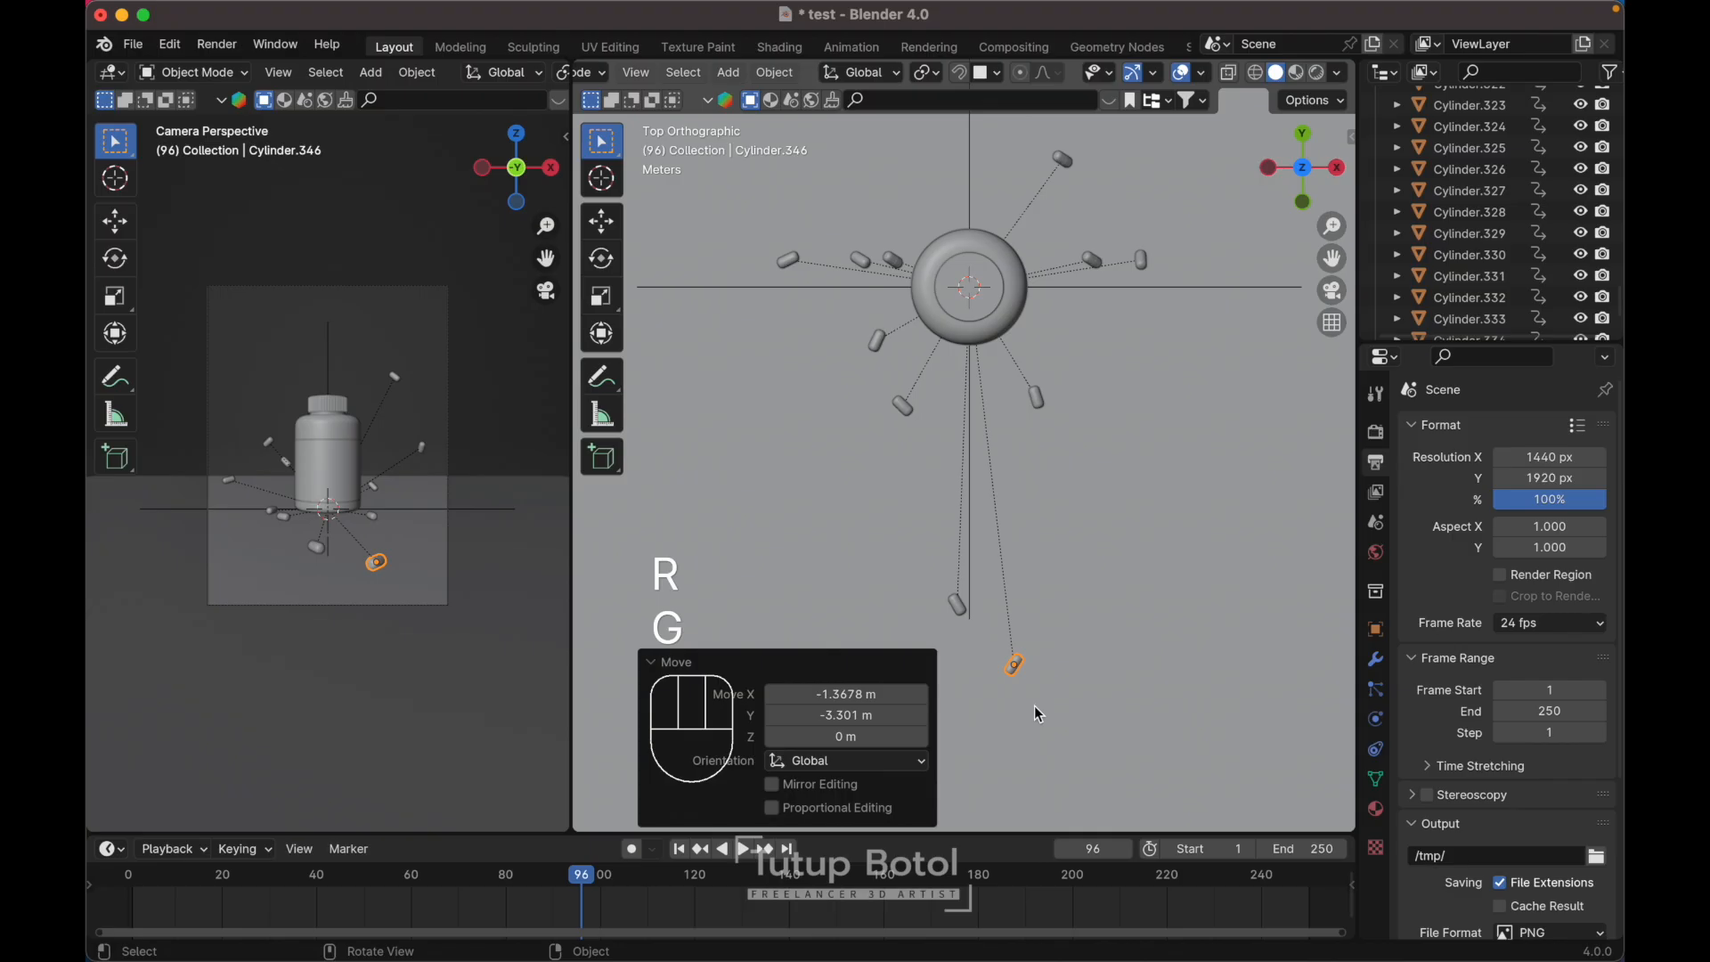
left_click(1098, 606)
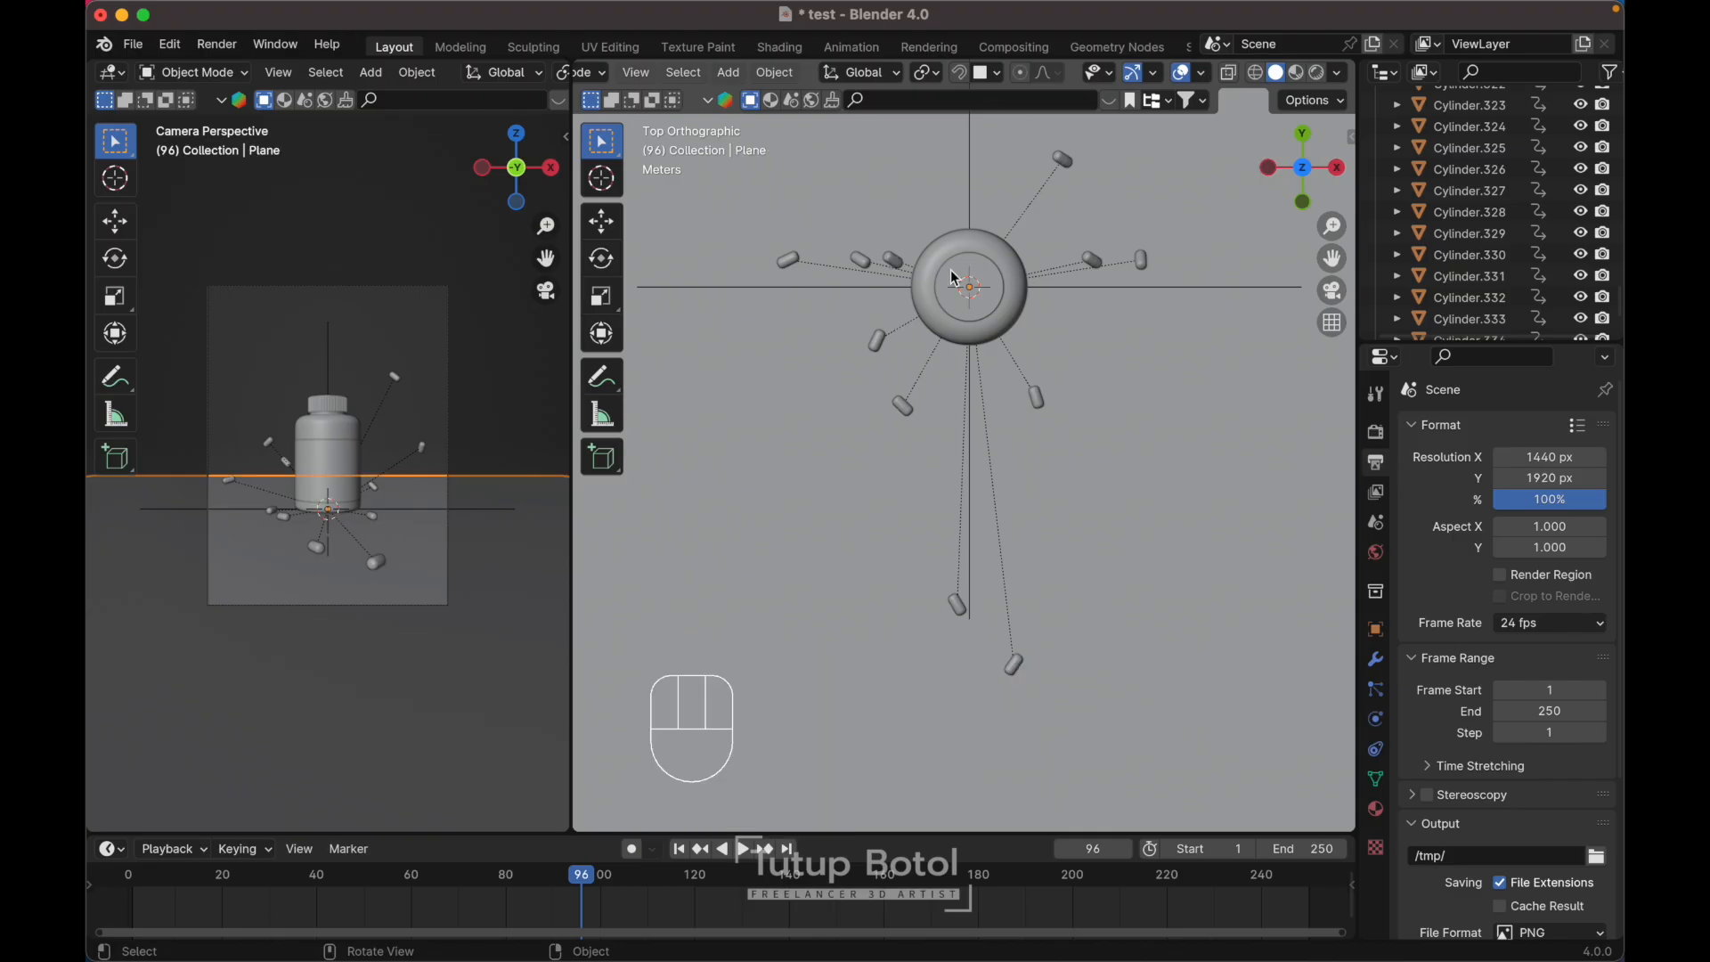
- Extrude the floor plane's rear edge about 16 m upward along Z to form a backdrop wall
scroll(954, 279, "down", 6)
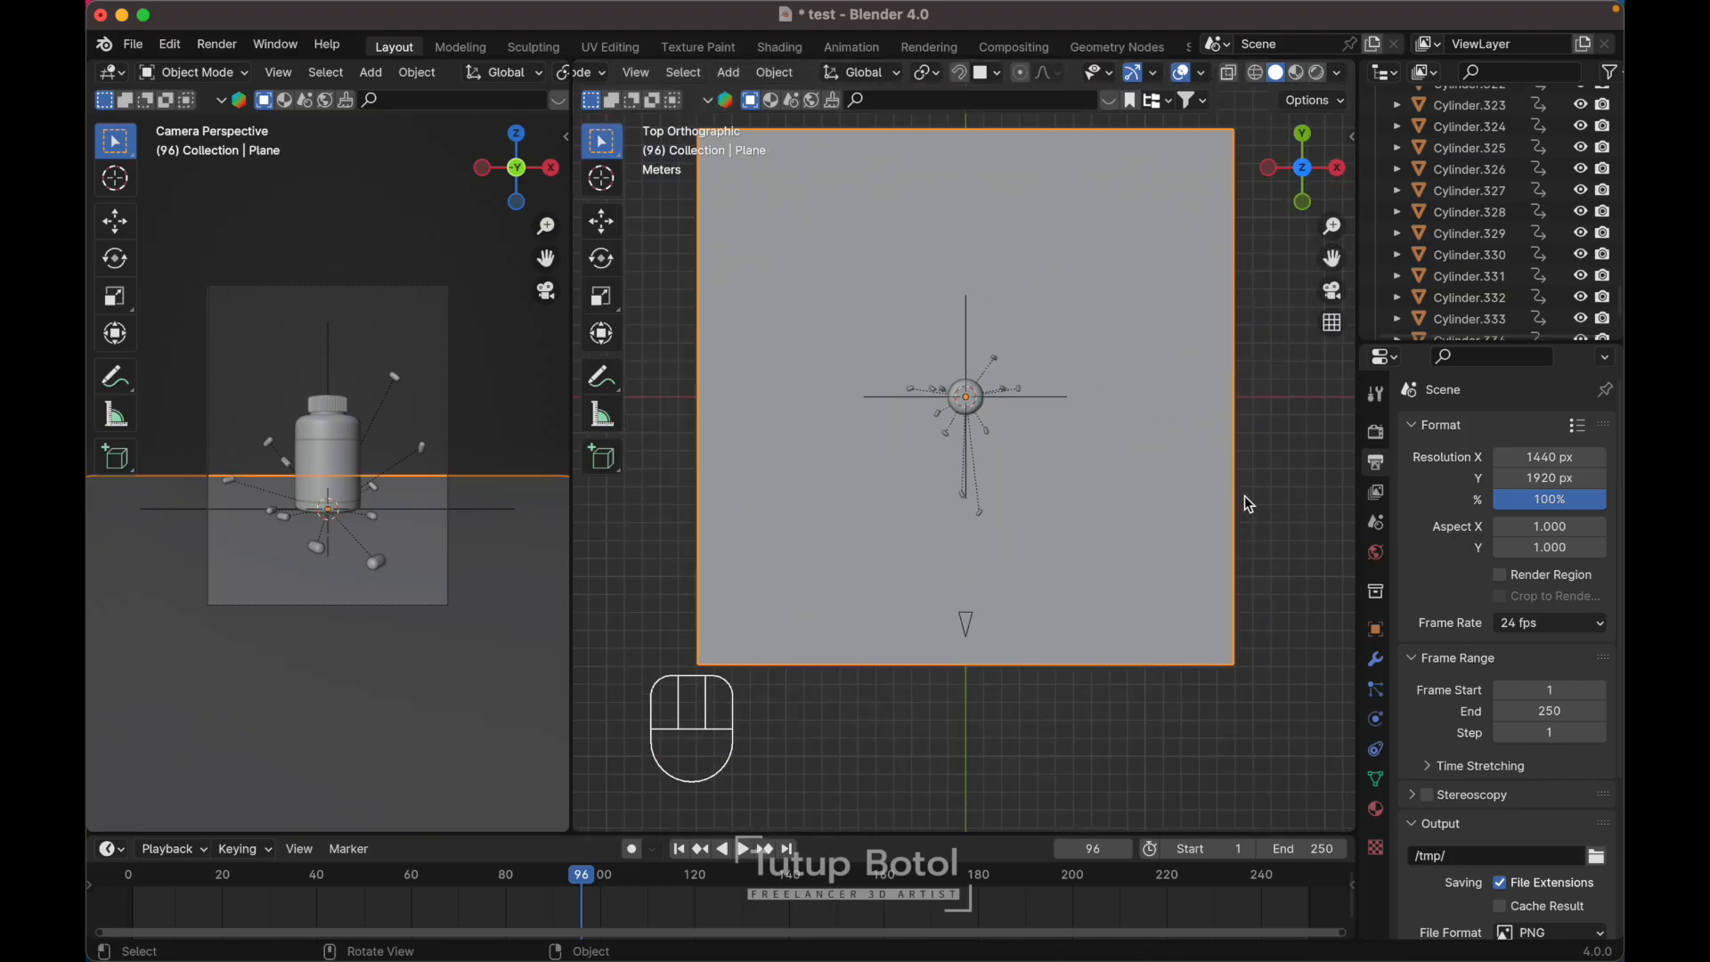
left_click(1258, 504)
scroll(1115, 435, "up", 5, "shift")
left_click(1115, 433)
scroll(1115, 433, "down", 5)
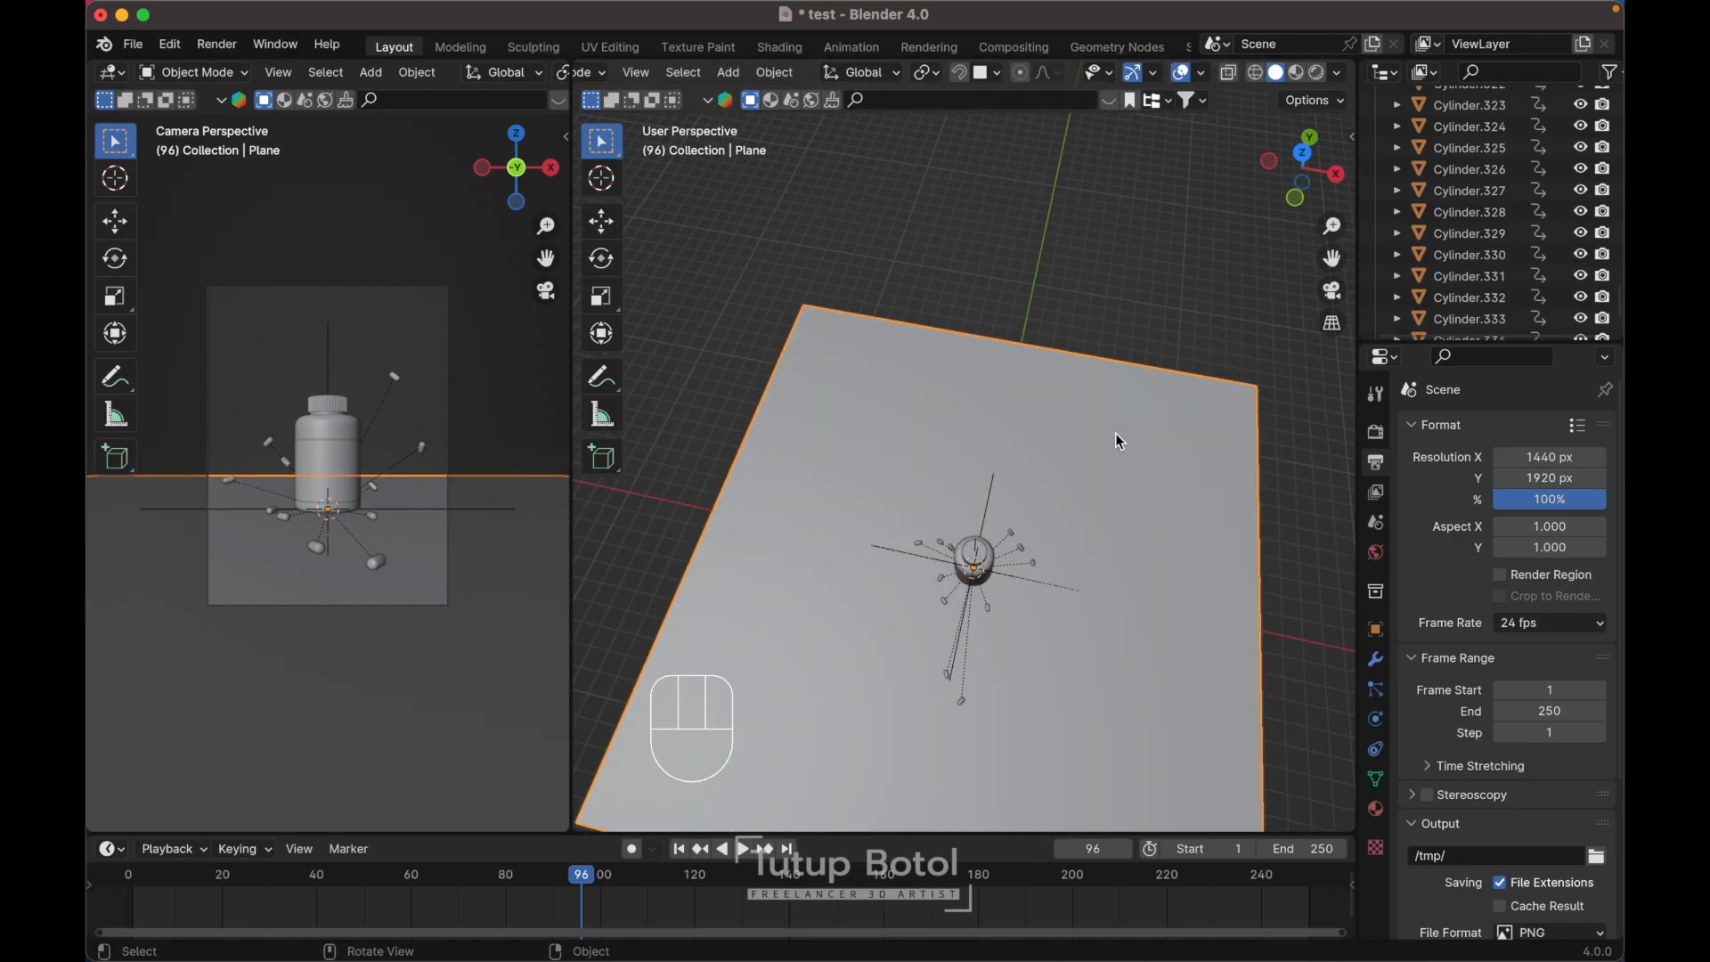
scroll(1120, 441, "down", 5)
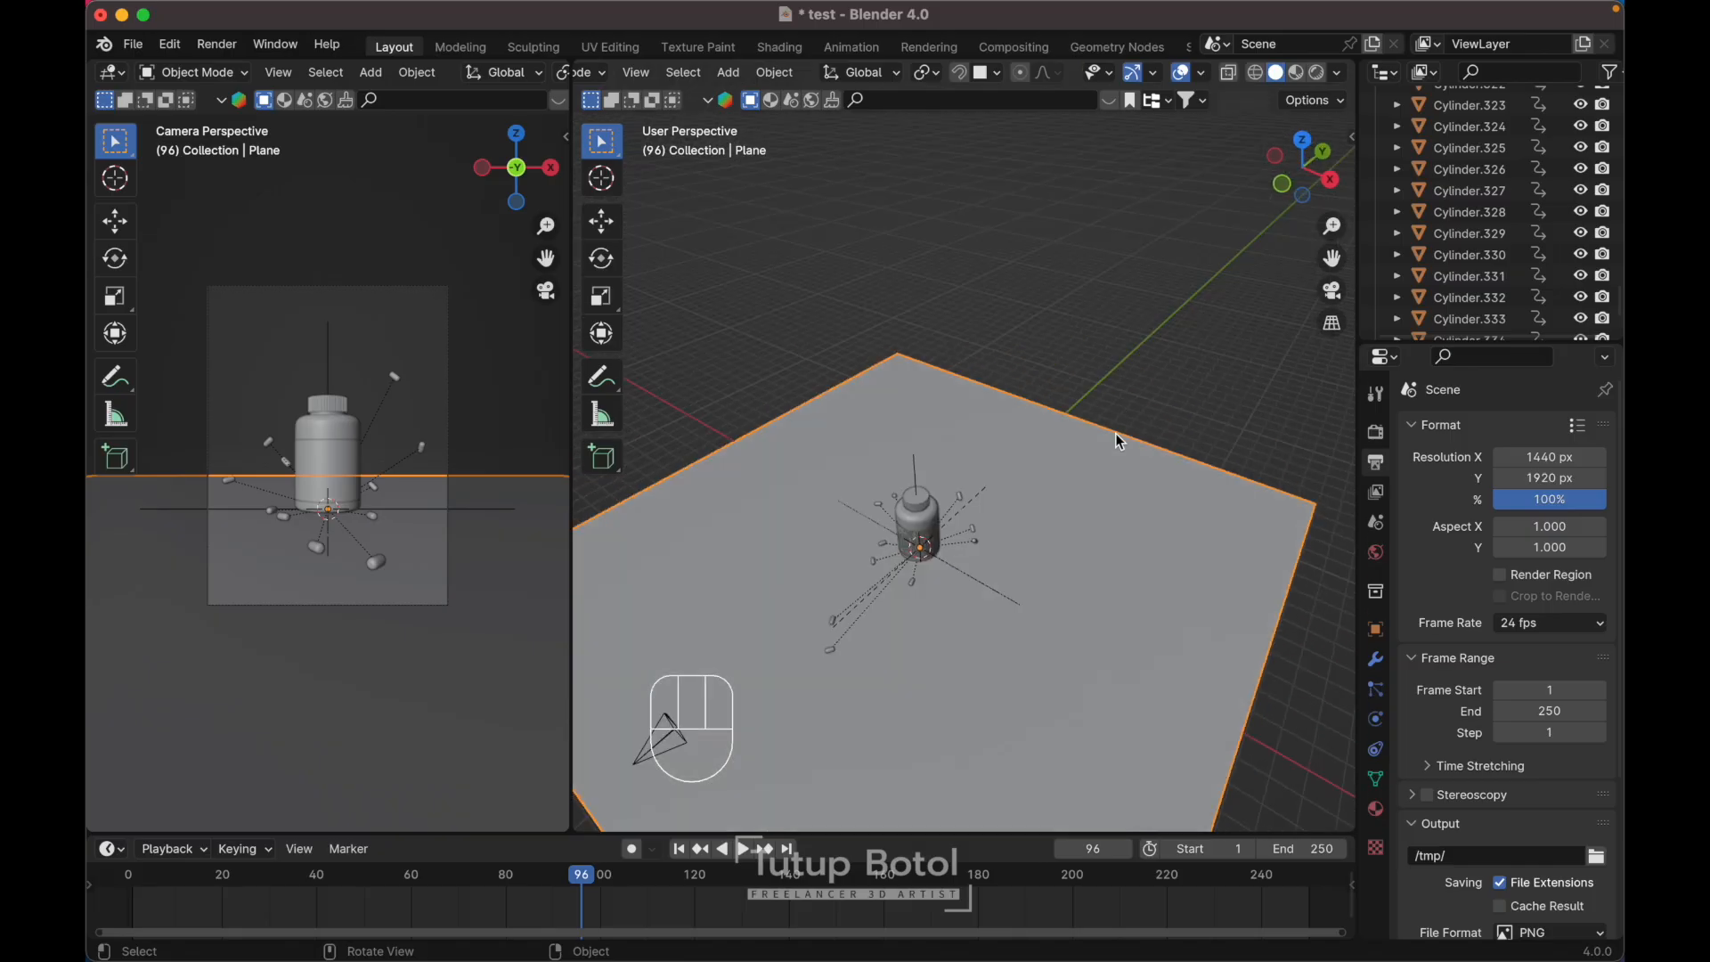
key("Tab")
left_click(1107, 553)
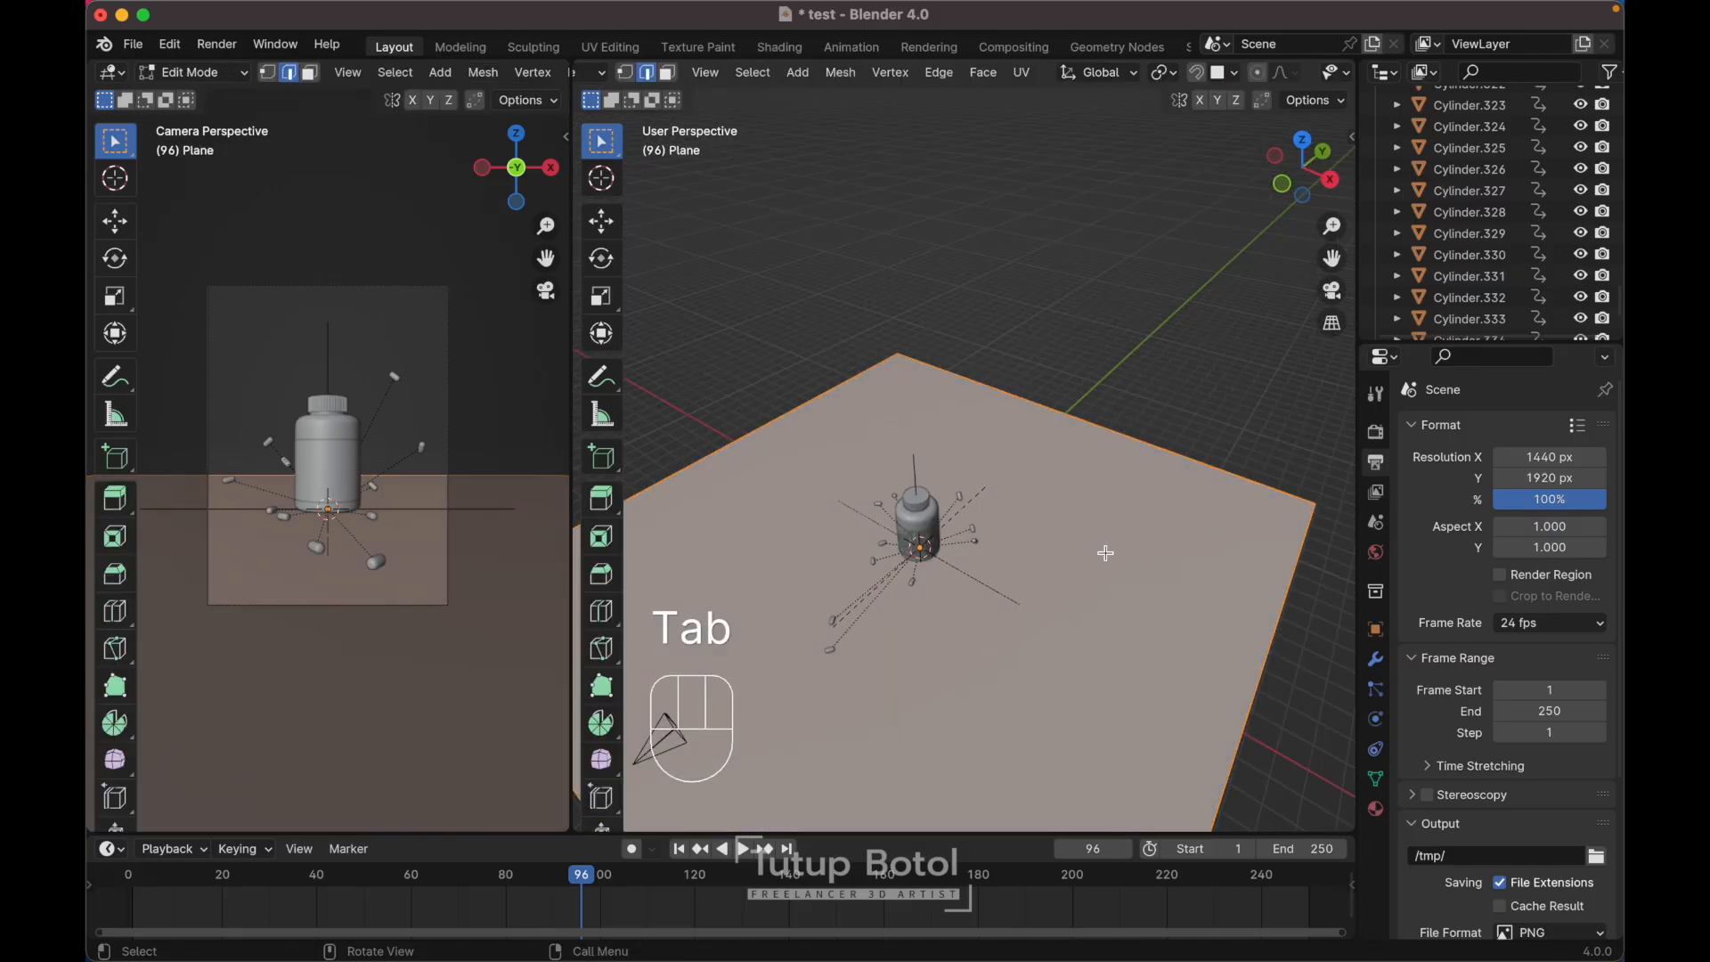
left_click(1091, 413)
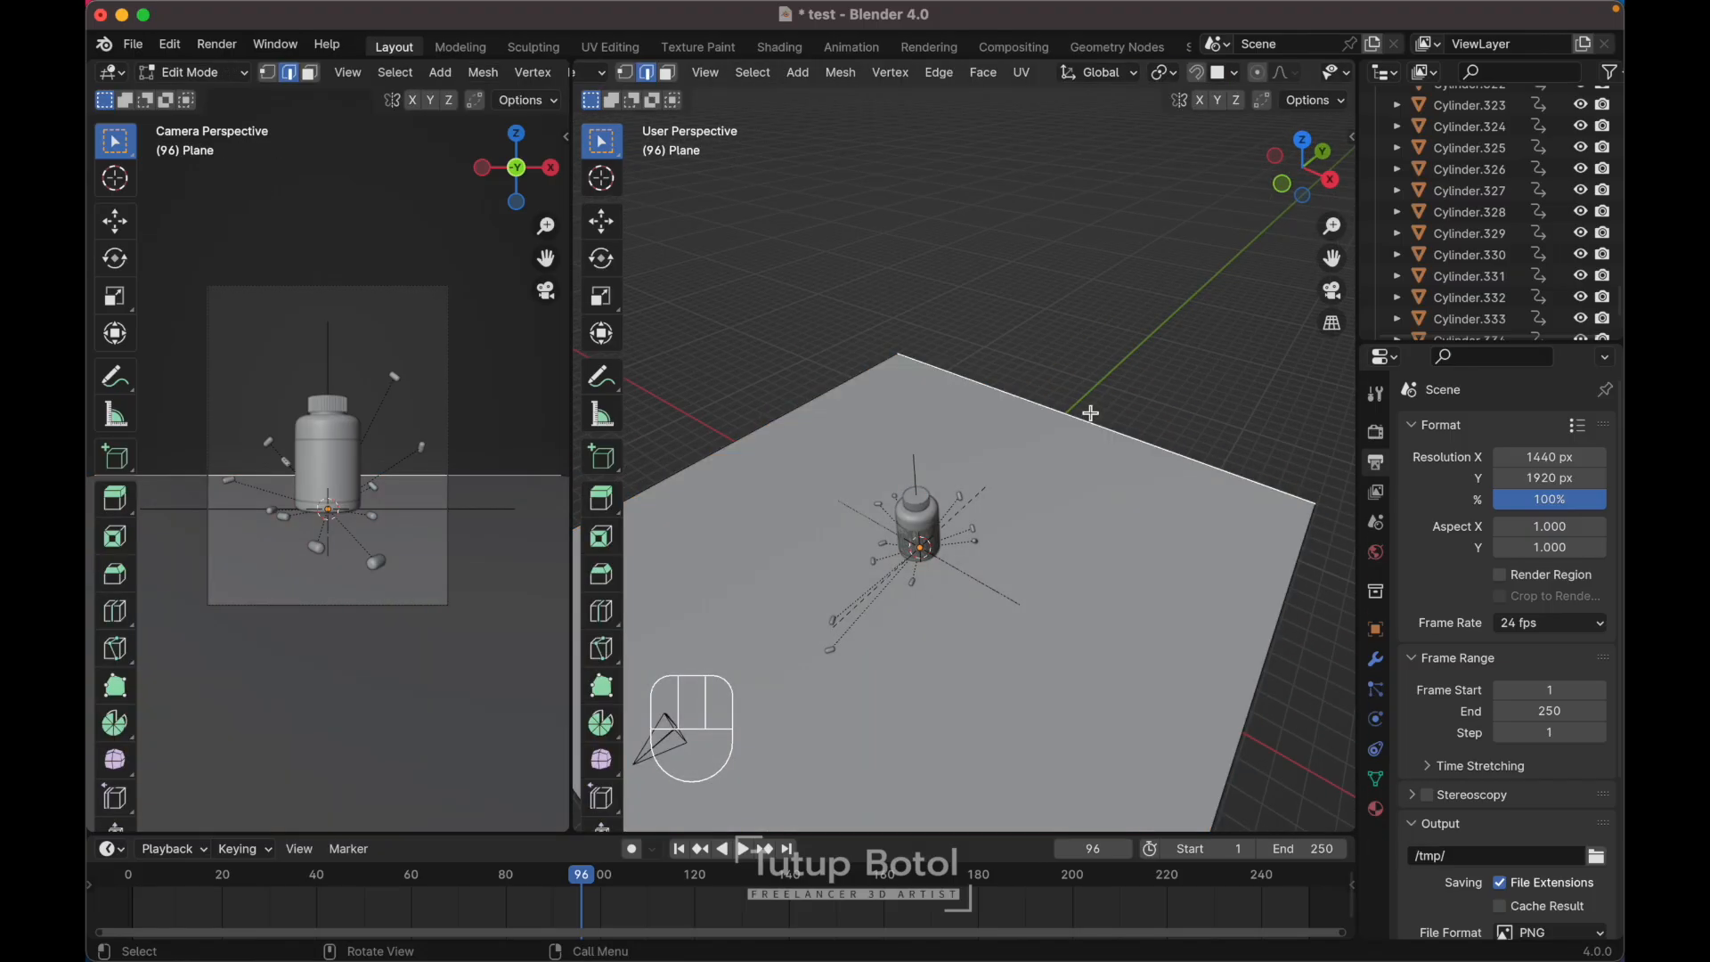
key("e")
key("z")
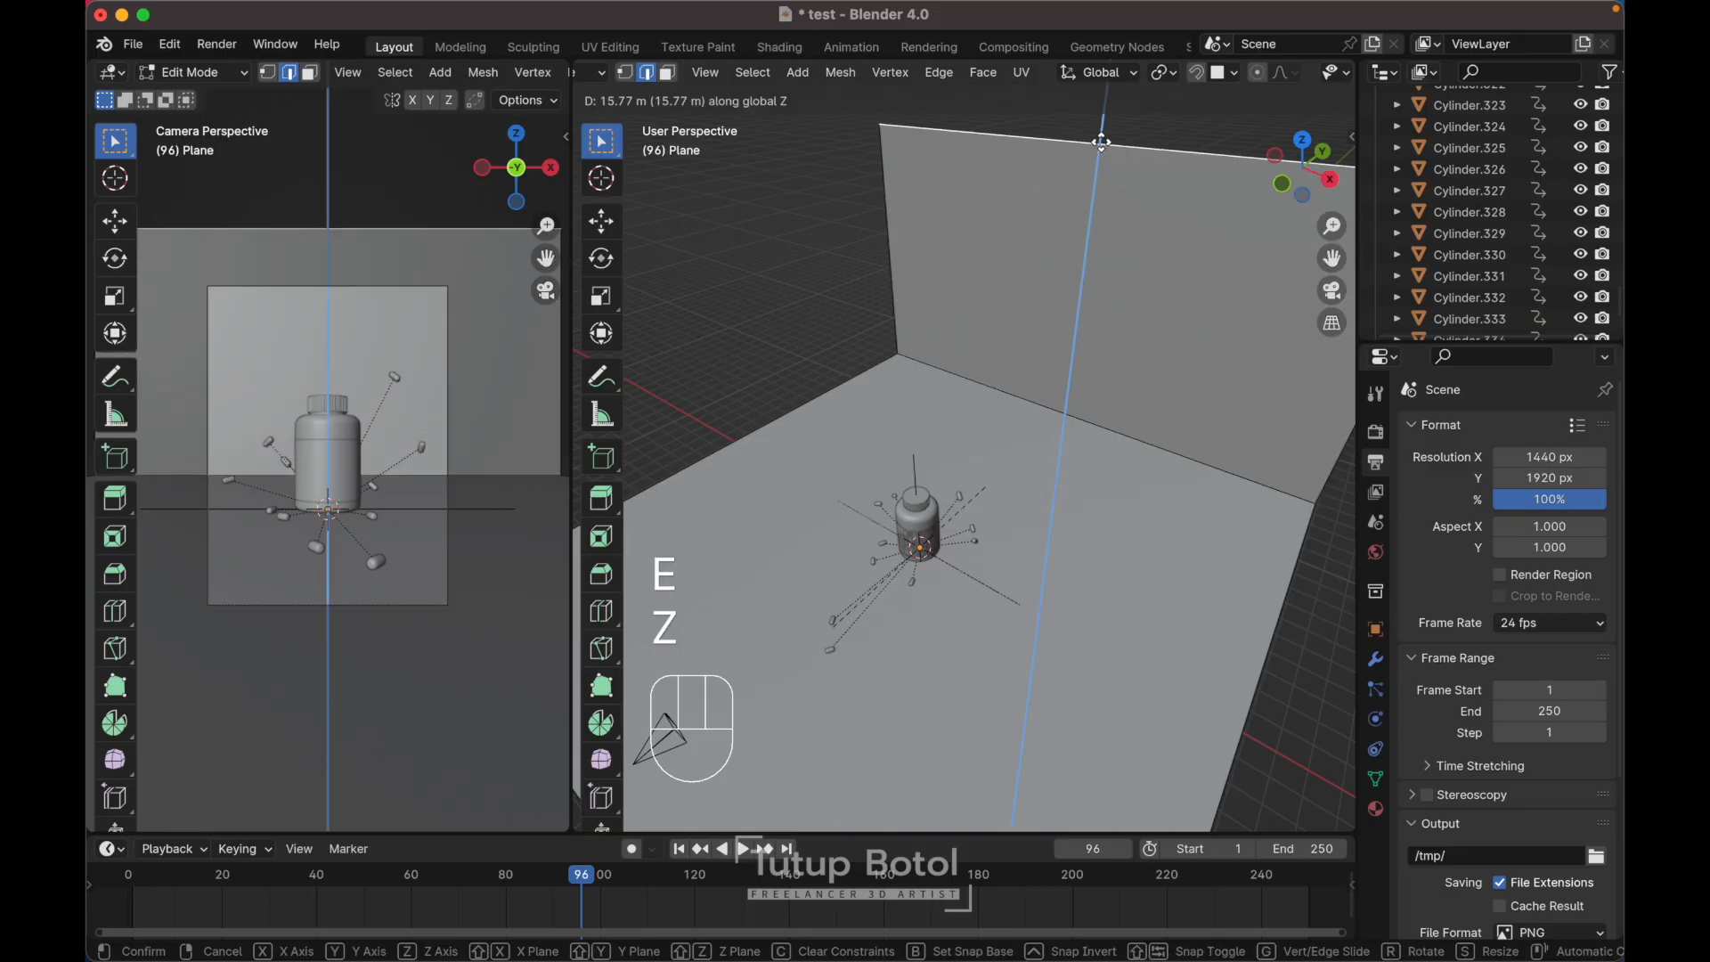
left_click(1099, 134)
- Bevel the edge between the floor and the backdrop wall into a rounded curve with multiple segments
key("ctrl+b")
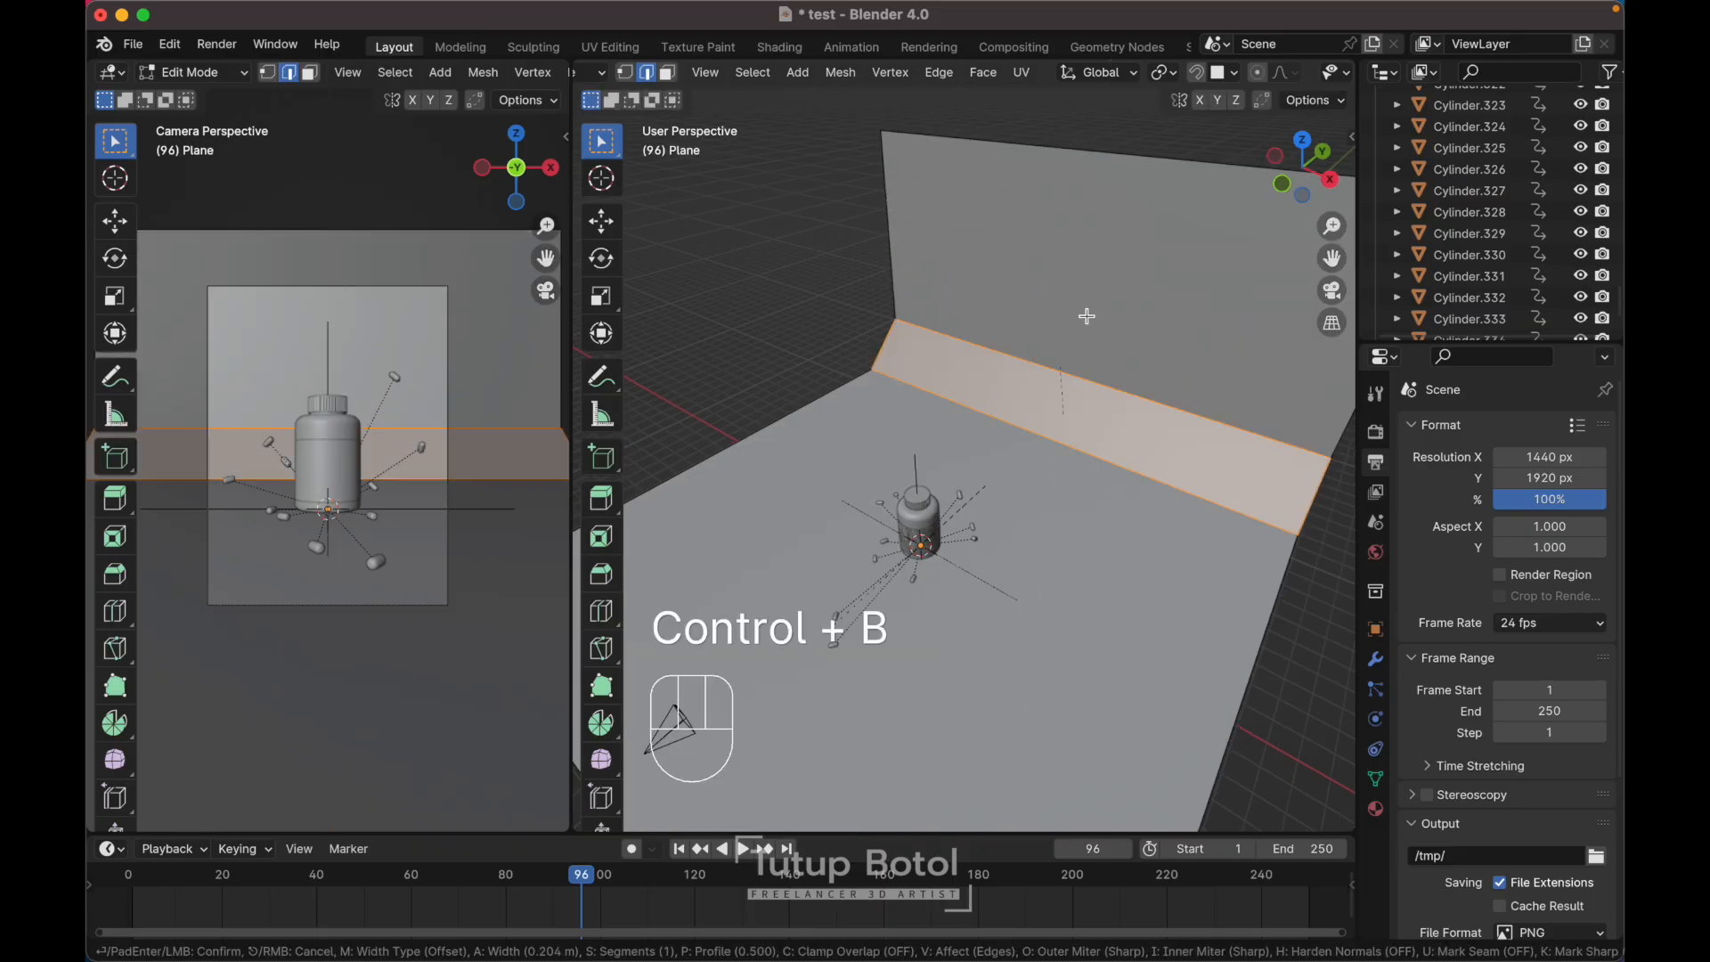
scroll(1080, 367, "up", 13)
scroll(1079, 367, "up", 5)
left_click(1081, 366)
- Return the backdrop plane to Object Mode and apply Shade Smooth
key("Tab")
right_click(1044, 419)
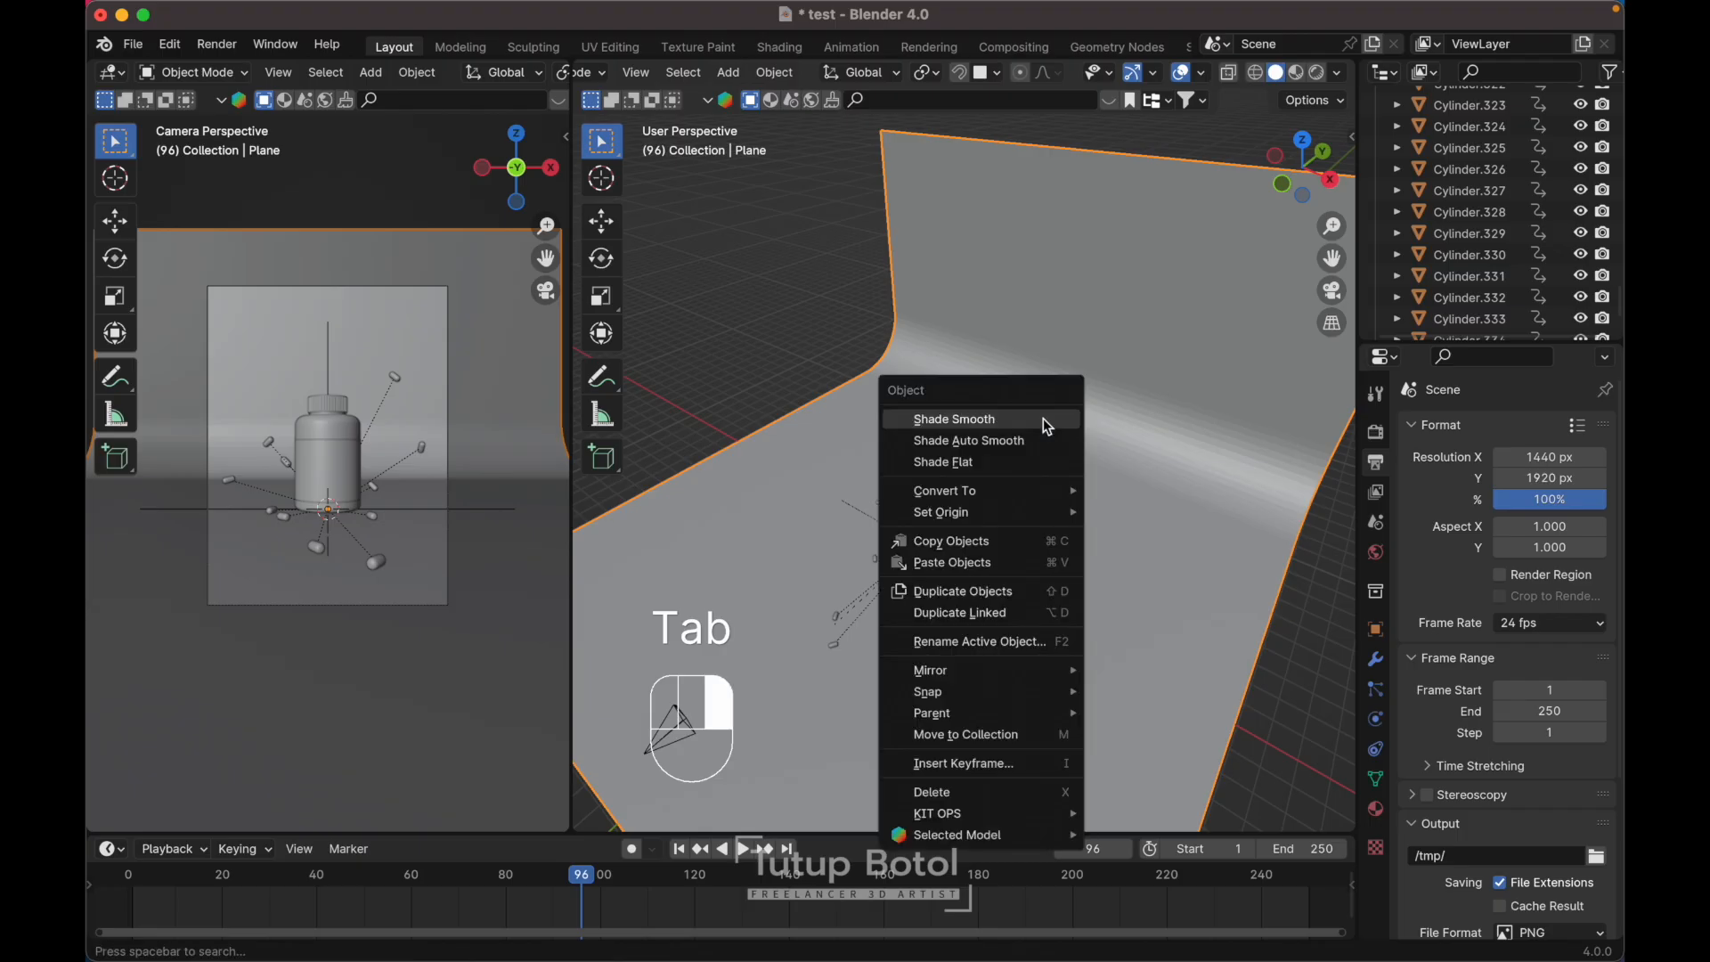
left_click(1044, 419)
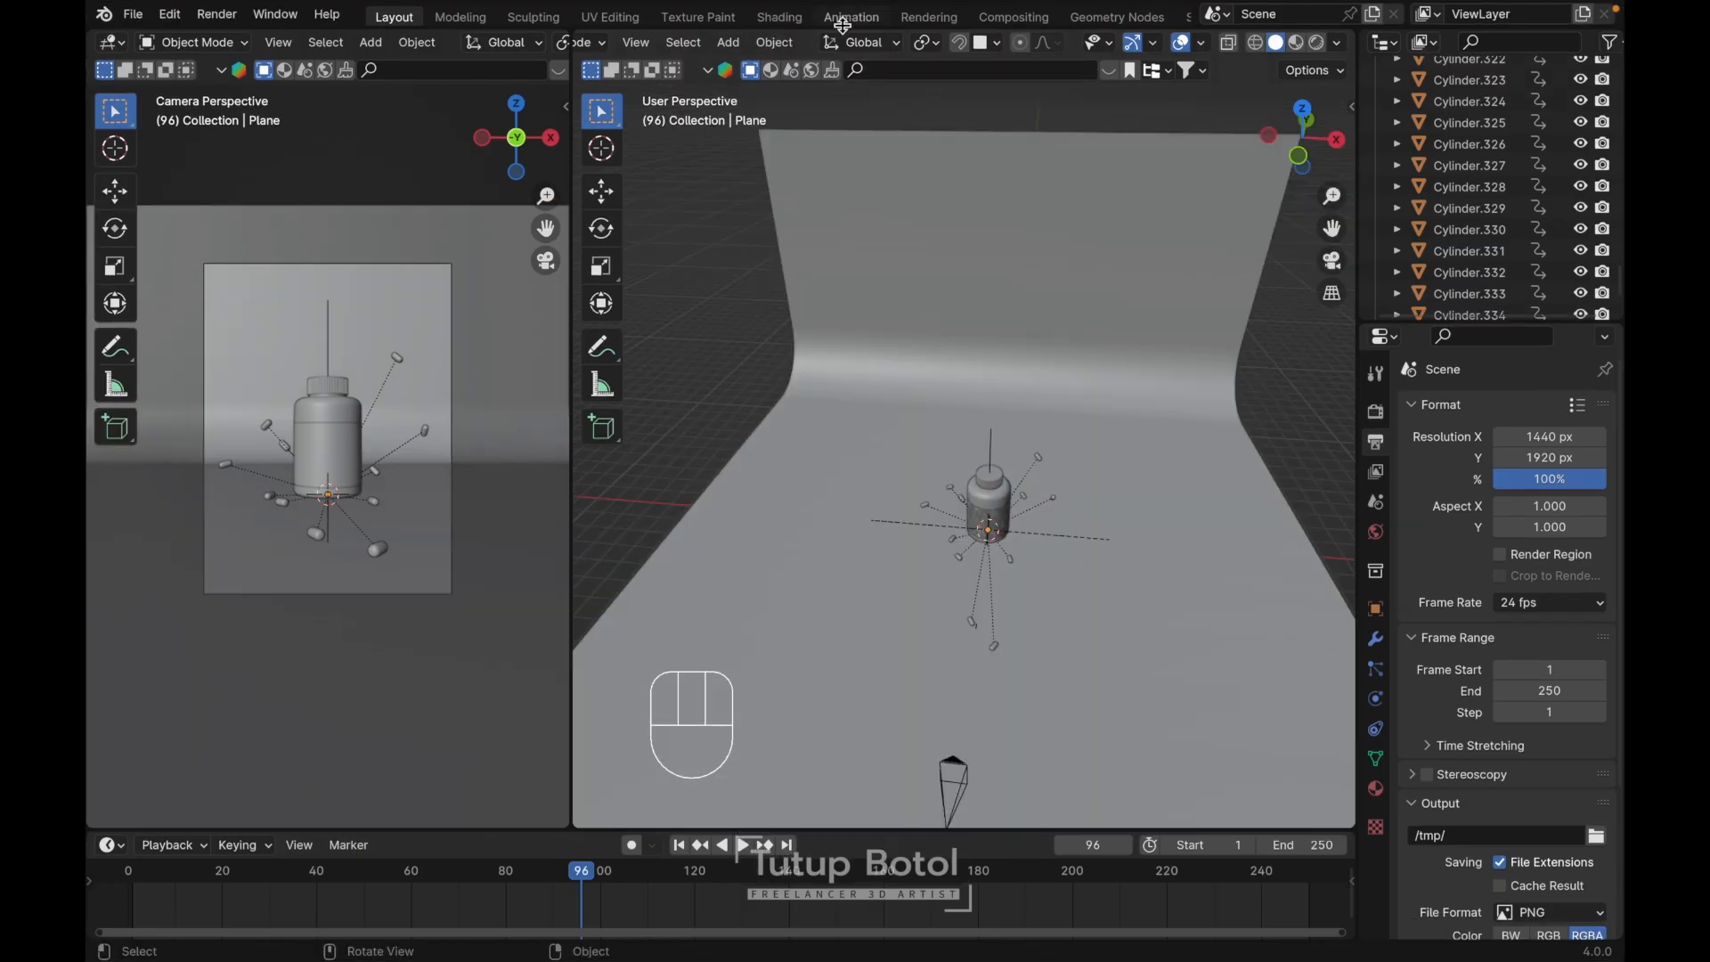
- Open the Shading workspace and set the render engine to Cycles with CPU as the device
left_click(780, 17)
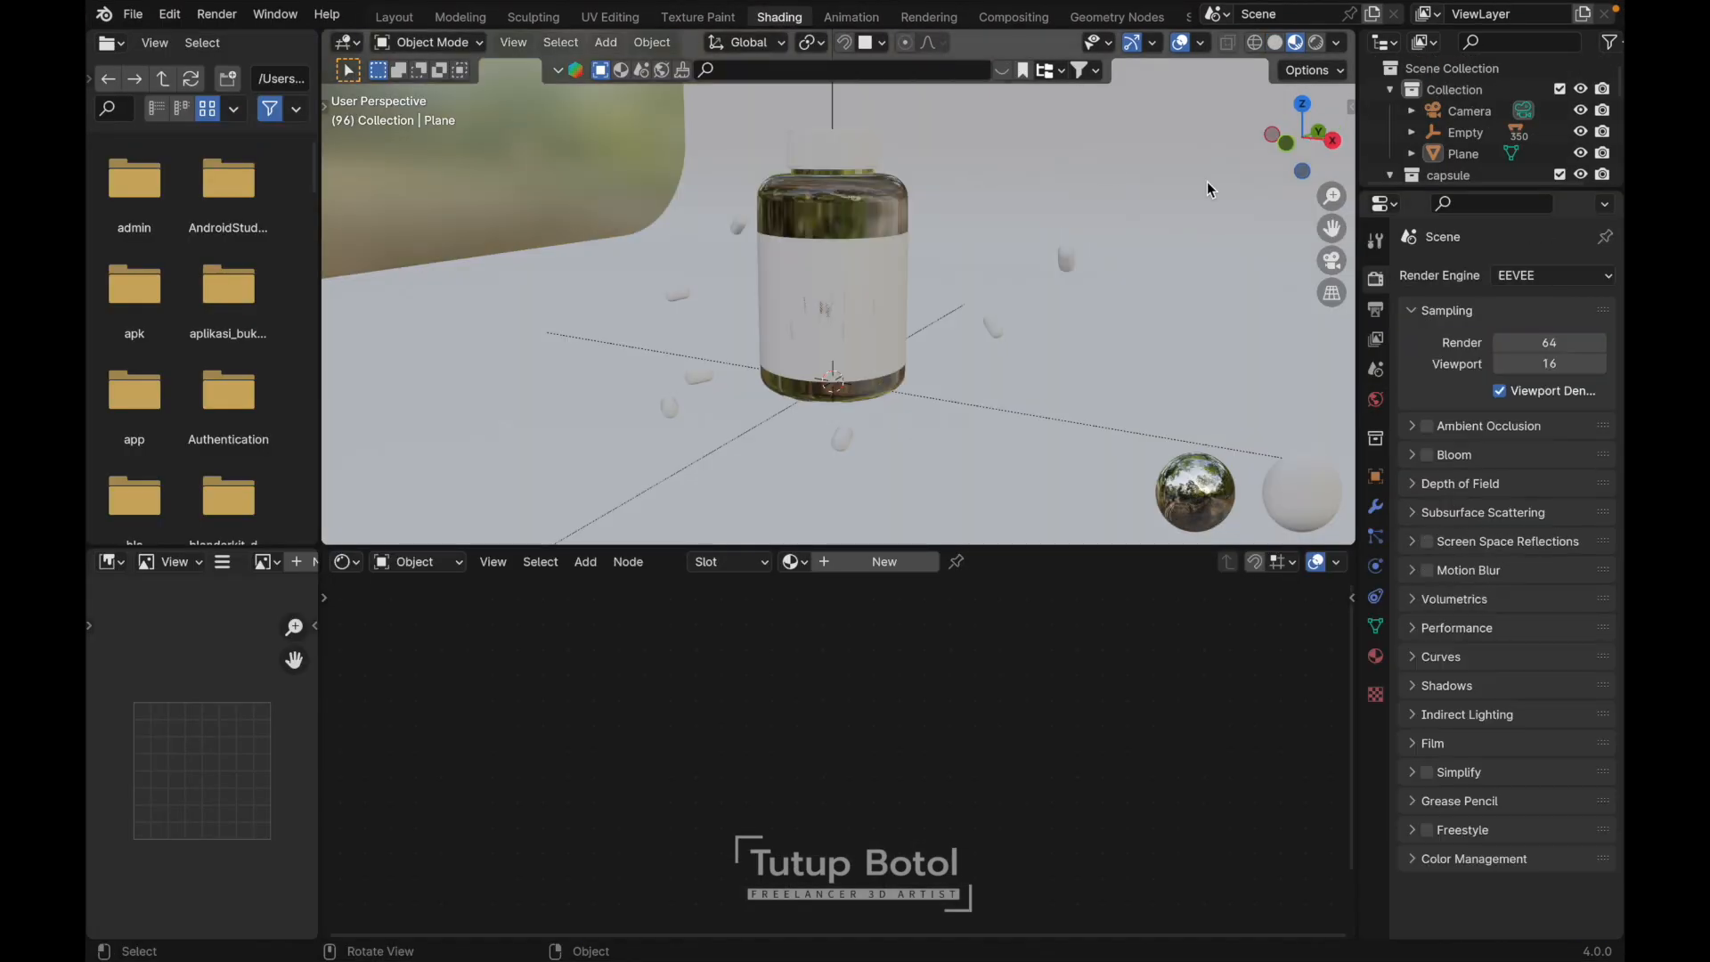
left_click(1551, 277)
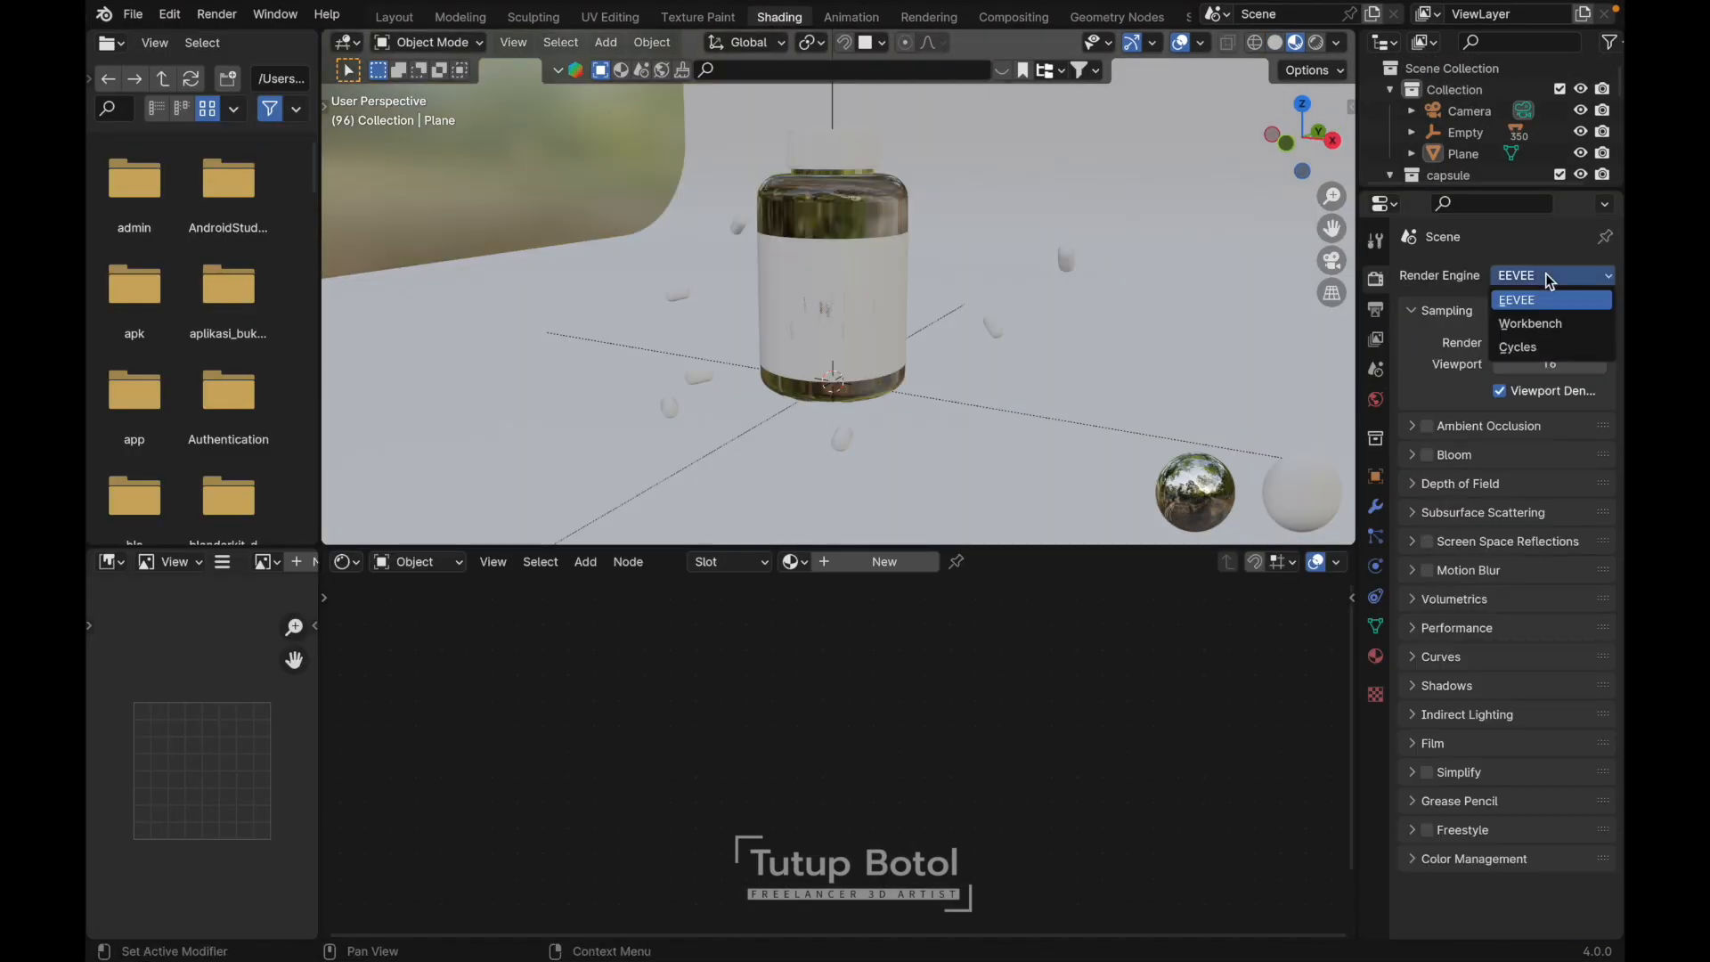
left_click(1522, 347)
left_click(1518, 330)
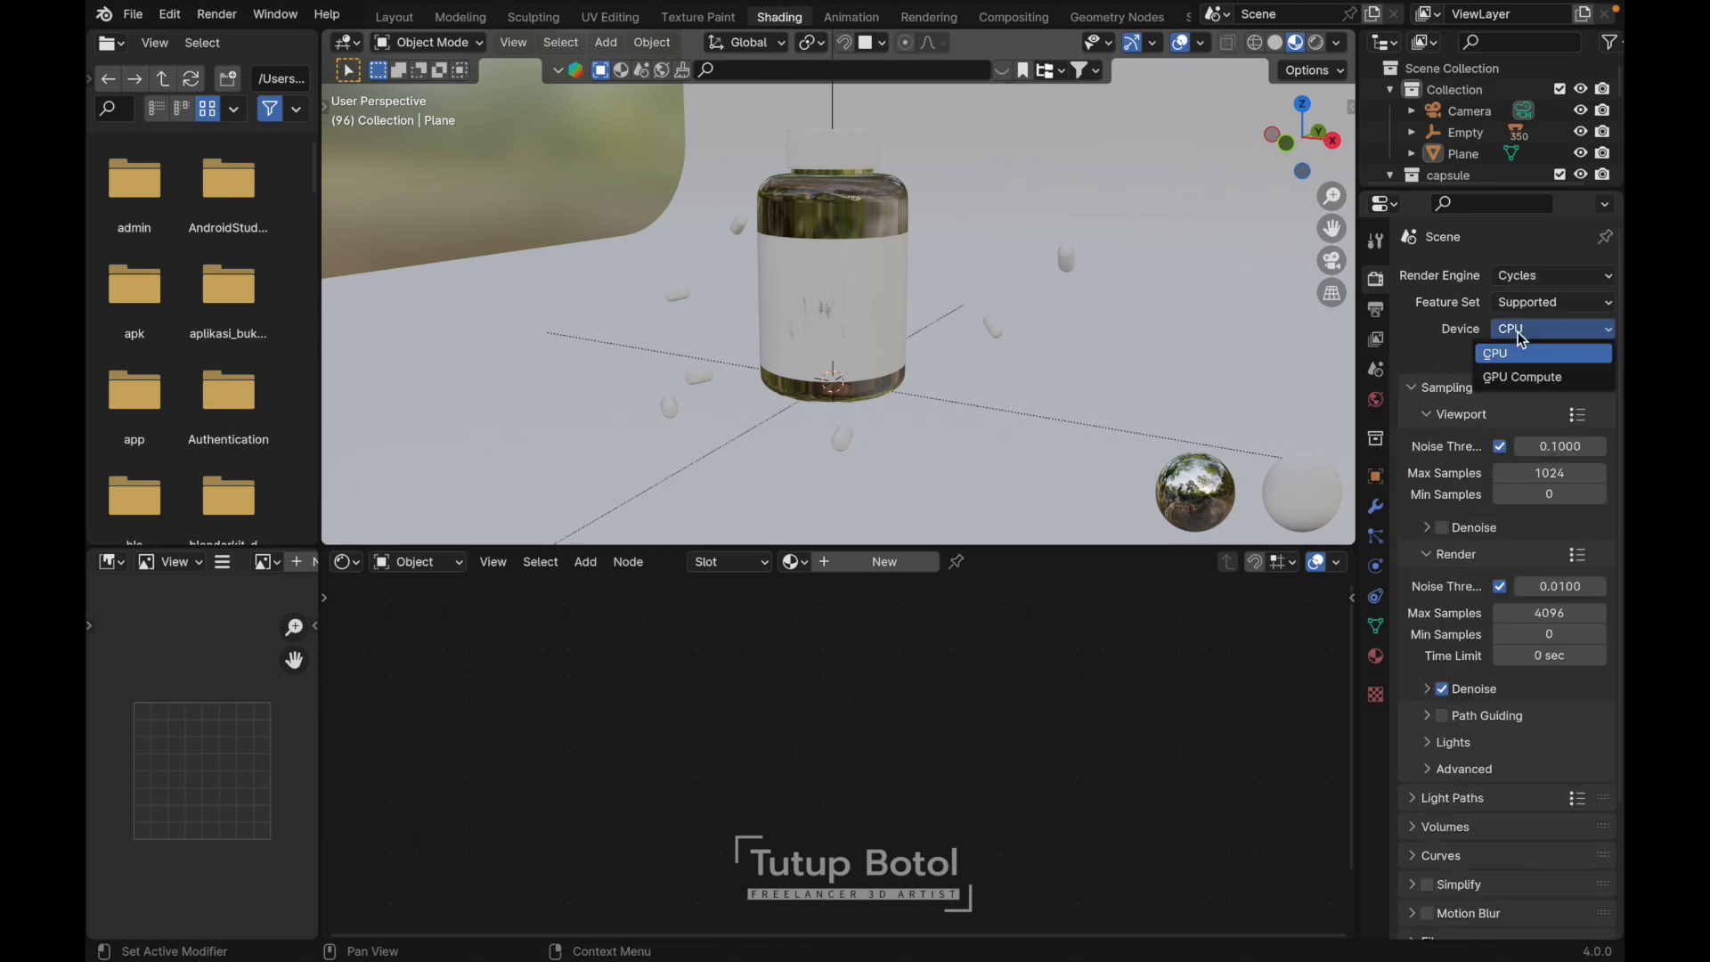
left_click(1546, 353)
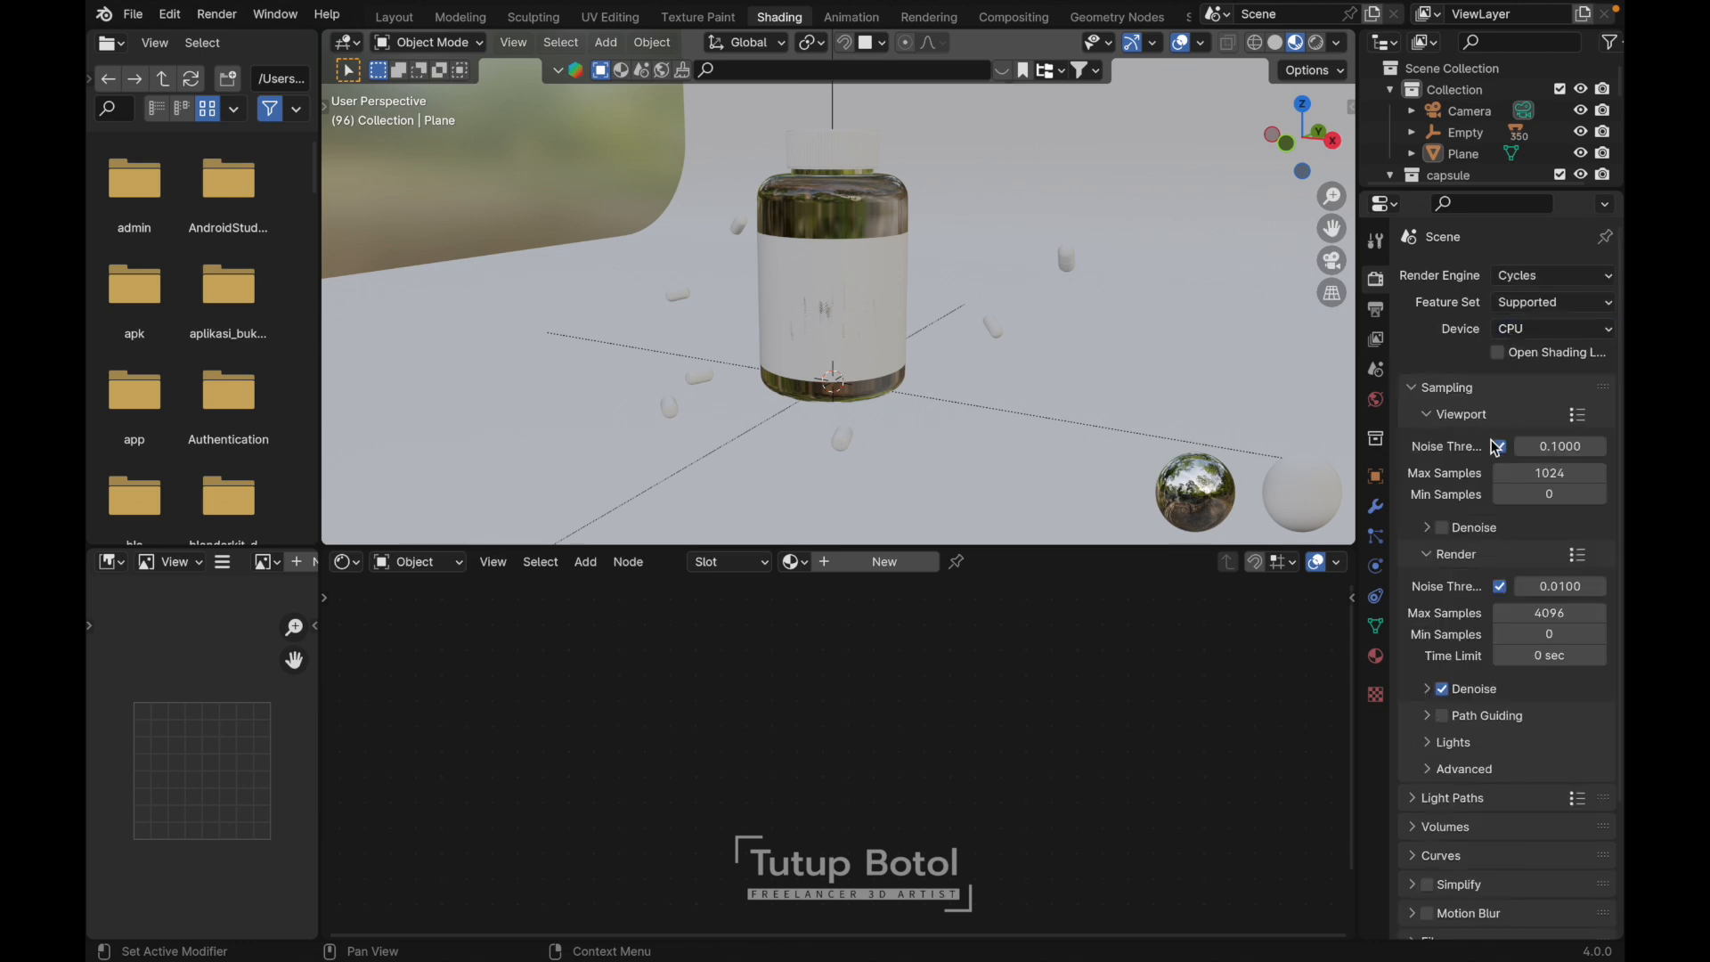
- Set the maximum render samples to 50
scroll(1547, 579, "down", 1)
left_click(1548, 584)
type("50")
key("Return")
- Set the color management view transform to Filmic and the look to High Contrast
scroll(1416, 904, "down", 5)
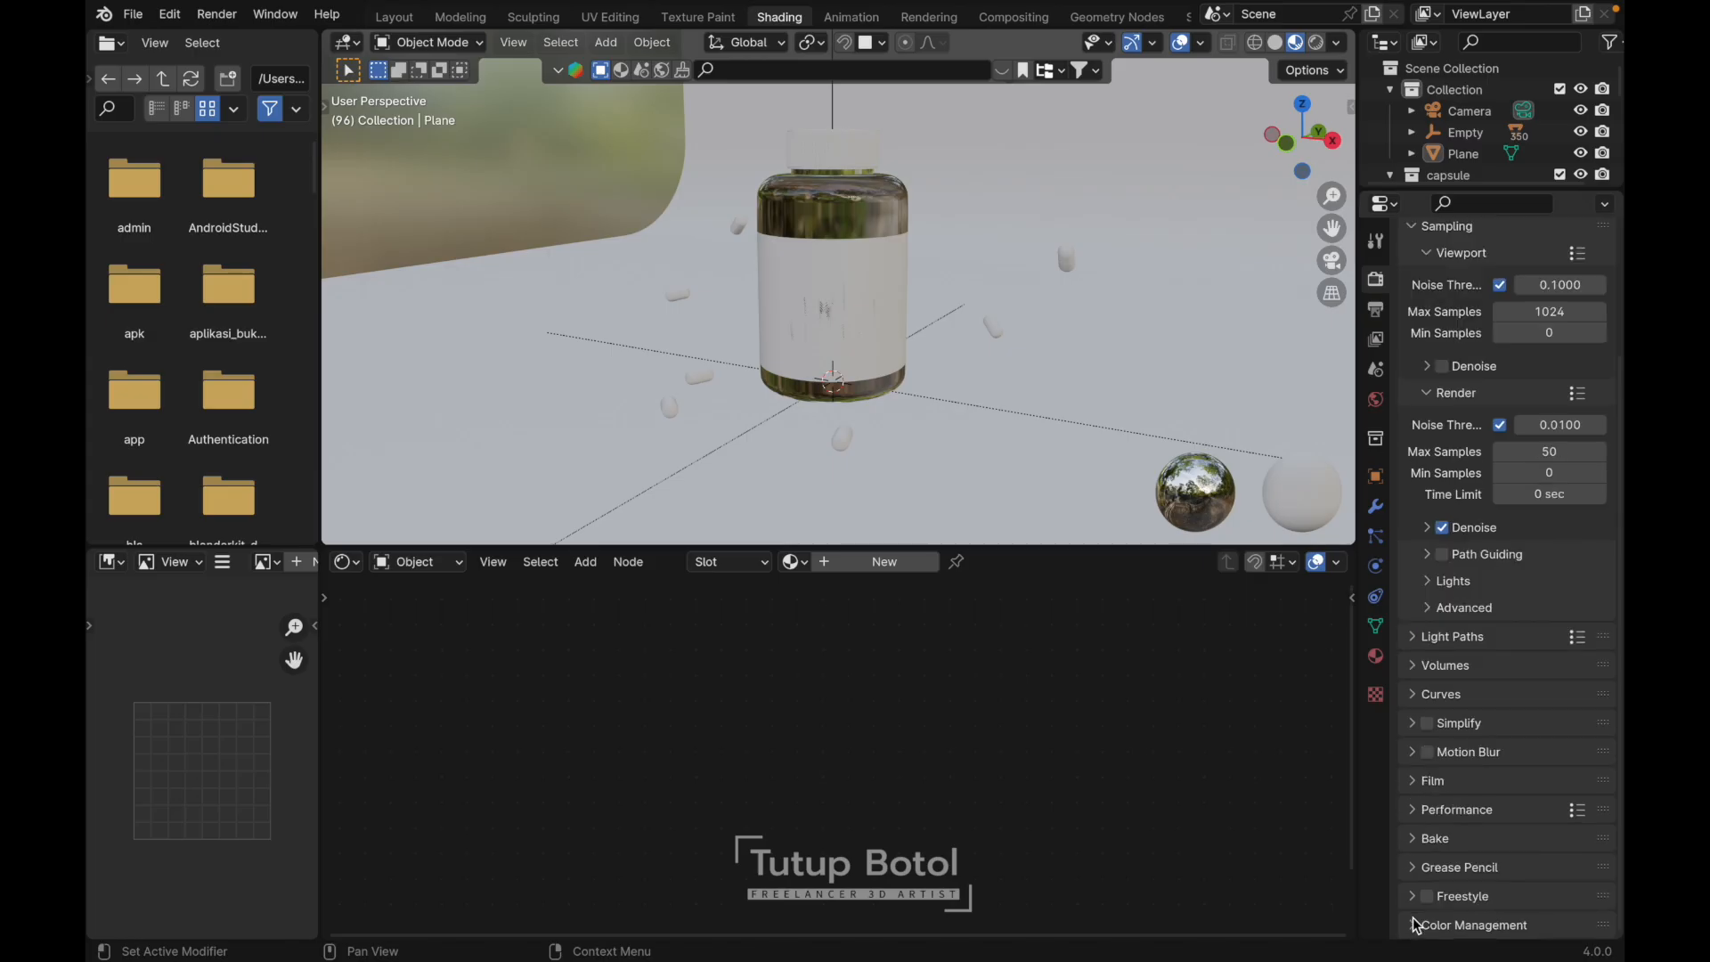
scroll(1495, 815, "down", 6)
left_click(1547, 763)
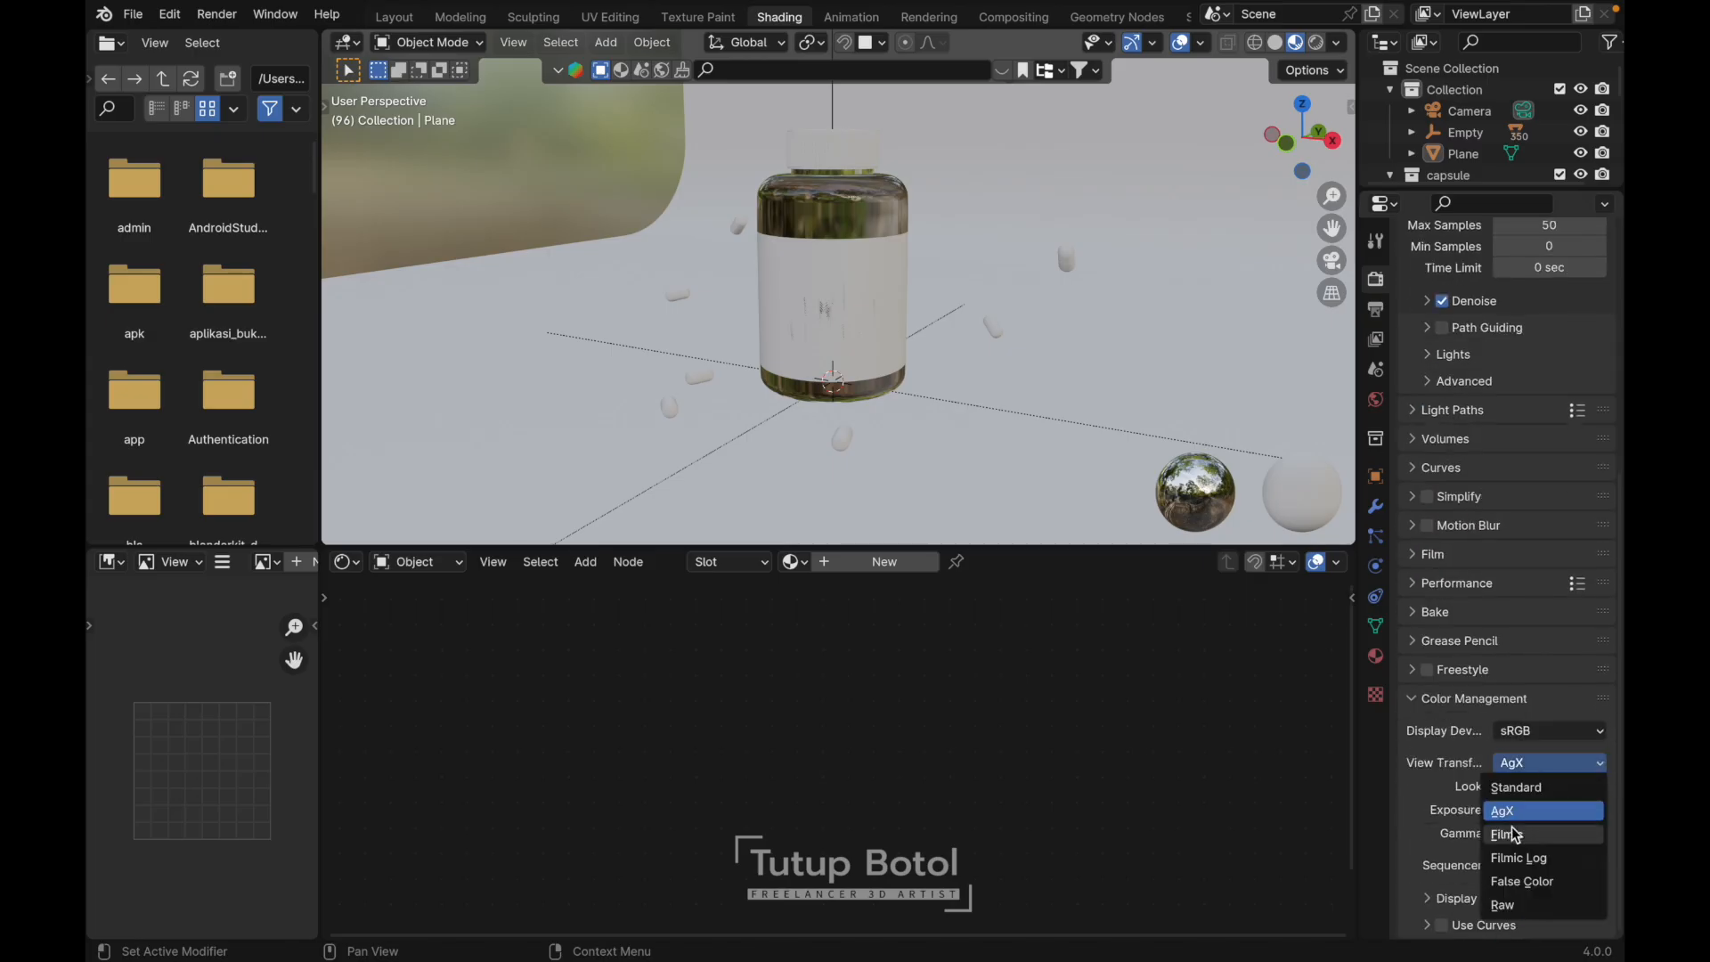
left_click(1511, 830)
left_click(1552, 787)
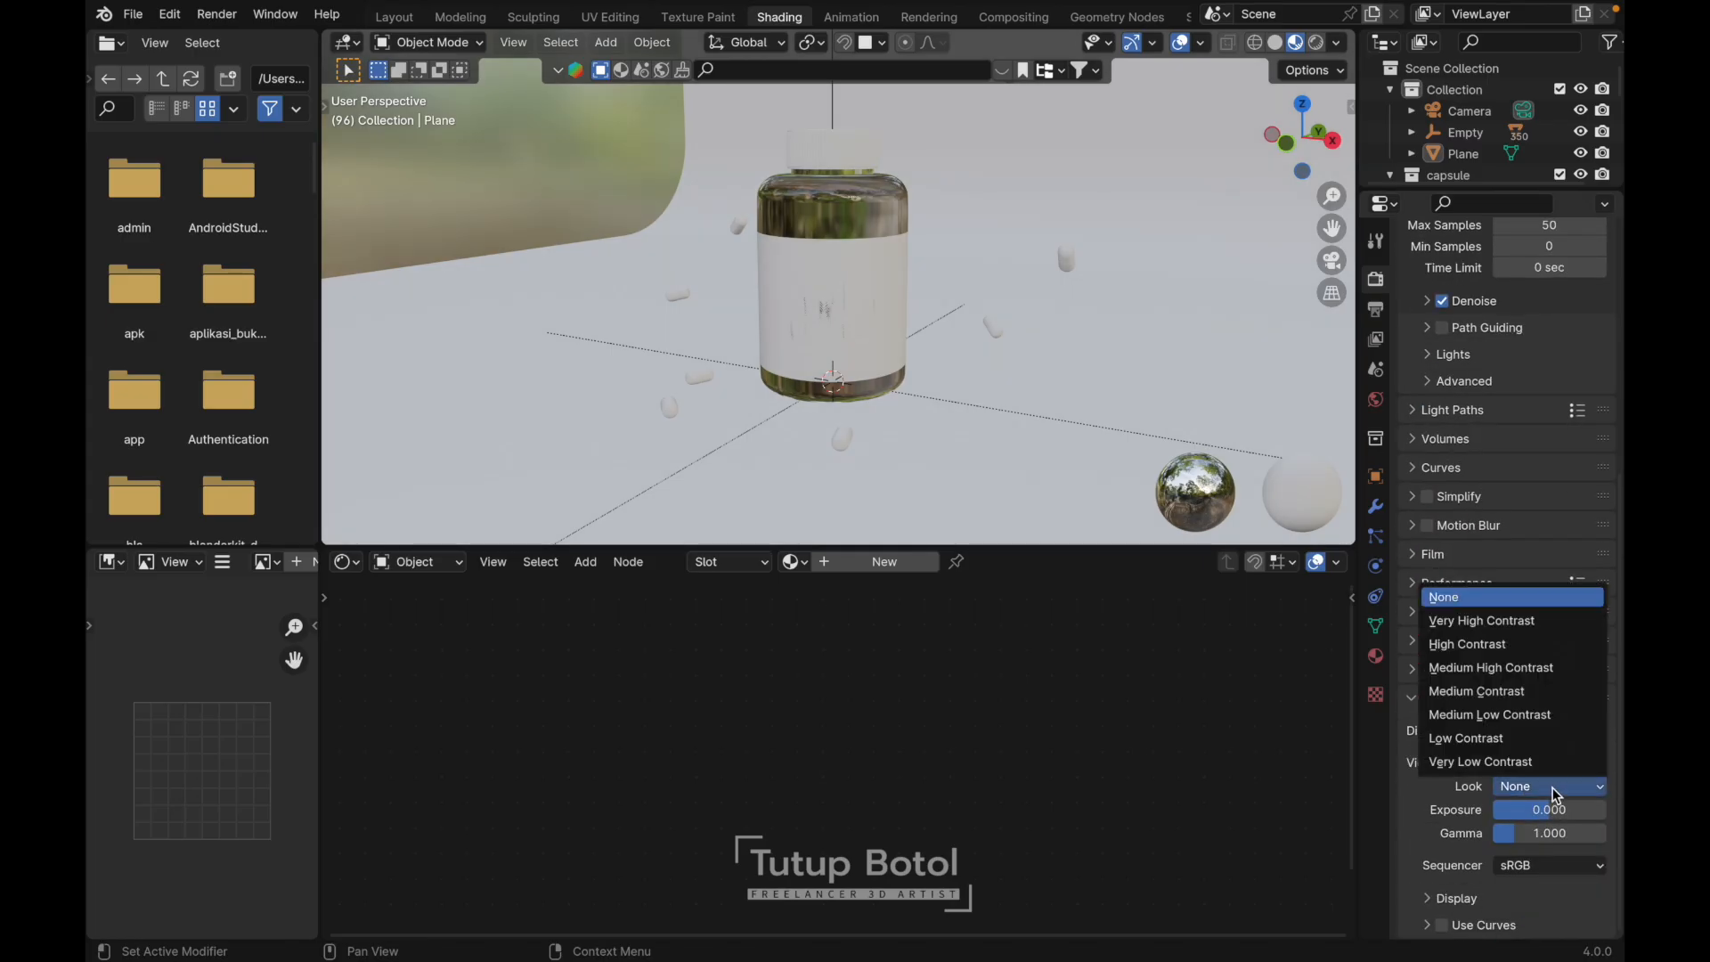
left_click(1482, 638)
- Give the bottle cap a new material with roughness 0.034 and a near-black base color
left_click(860, 163)
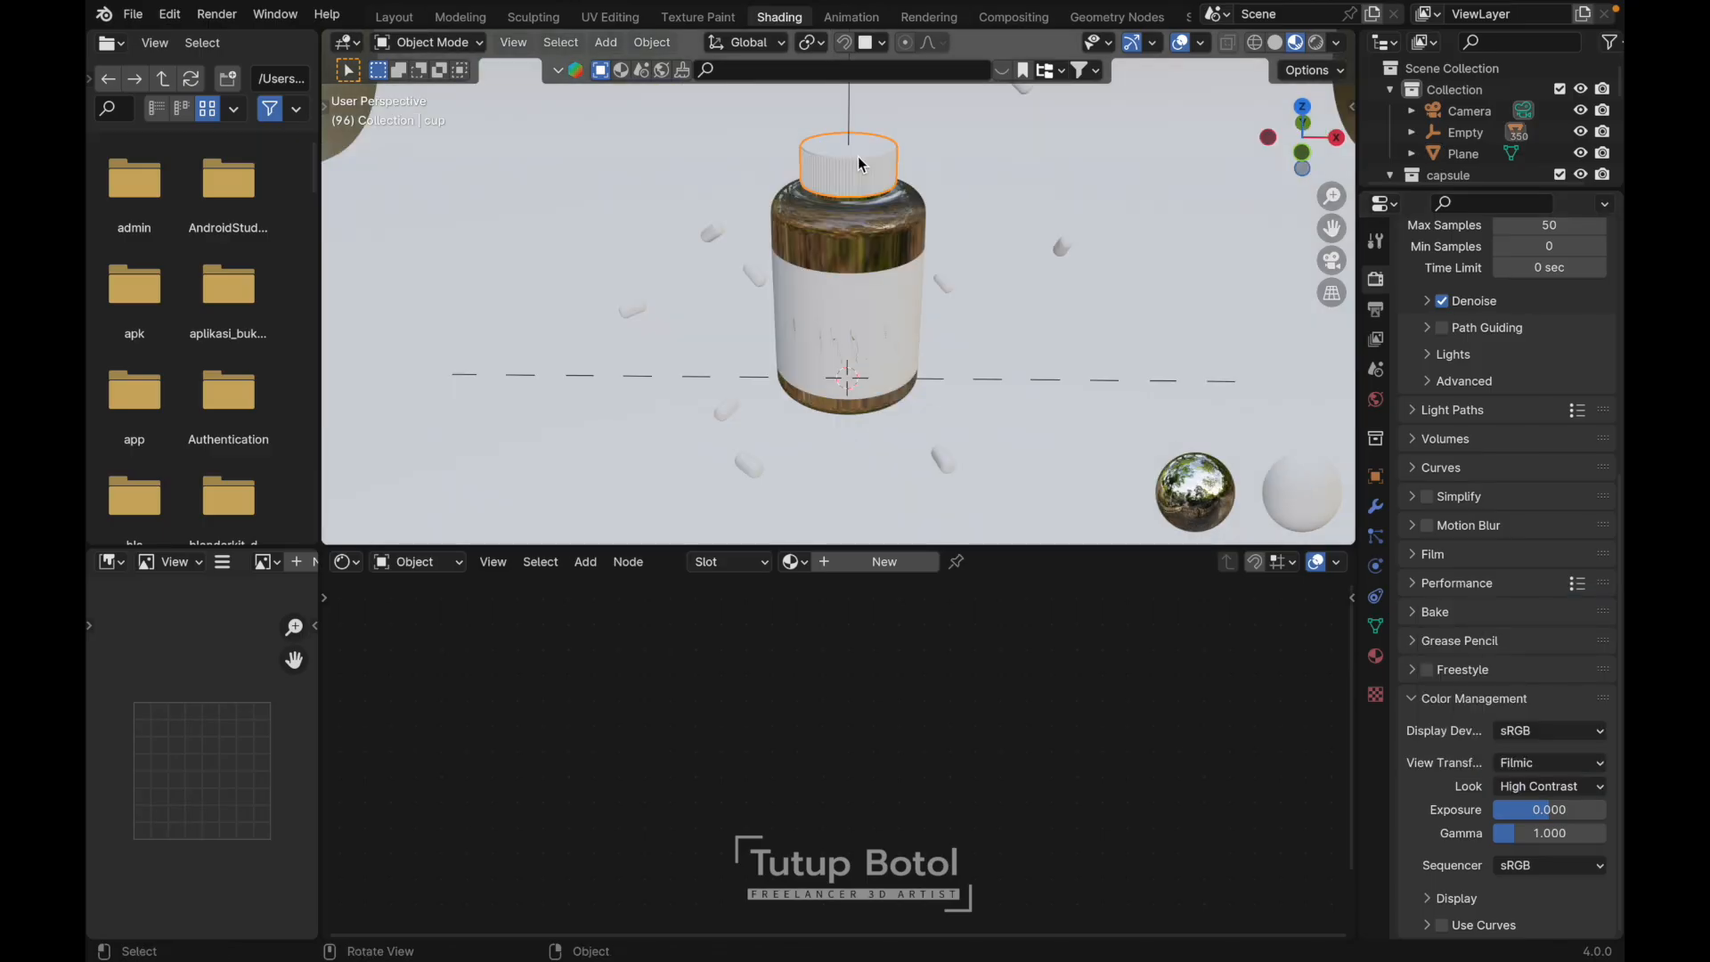
left_click(861, 562)
left_click_drag(836, 693, 713, 693)
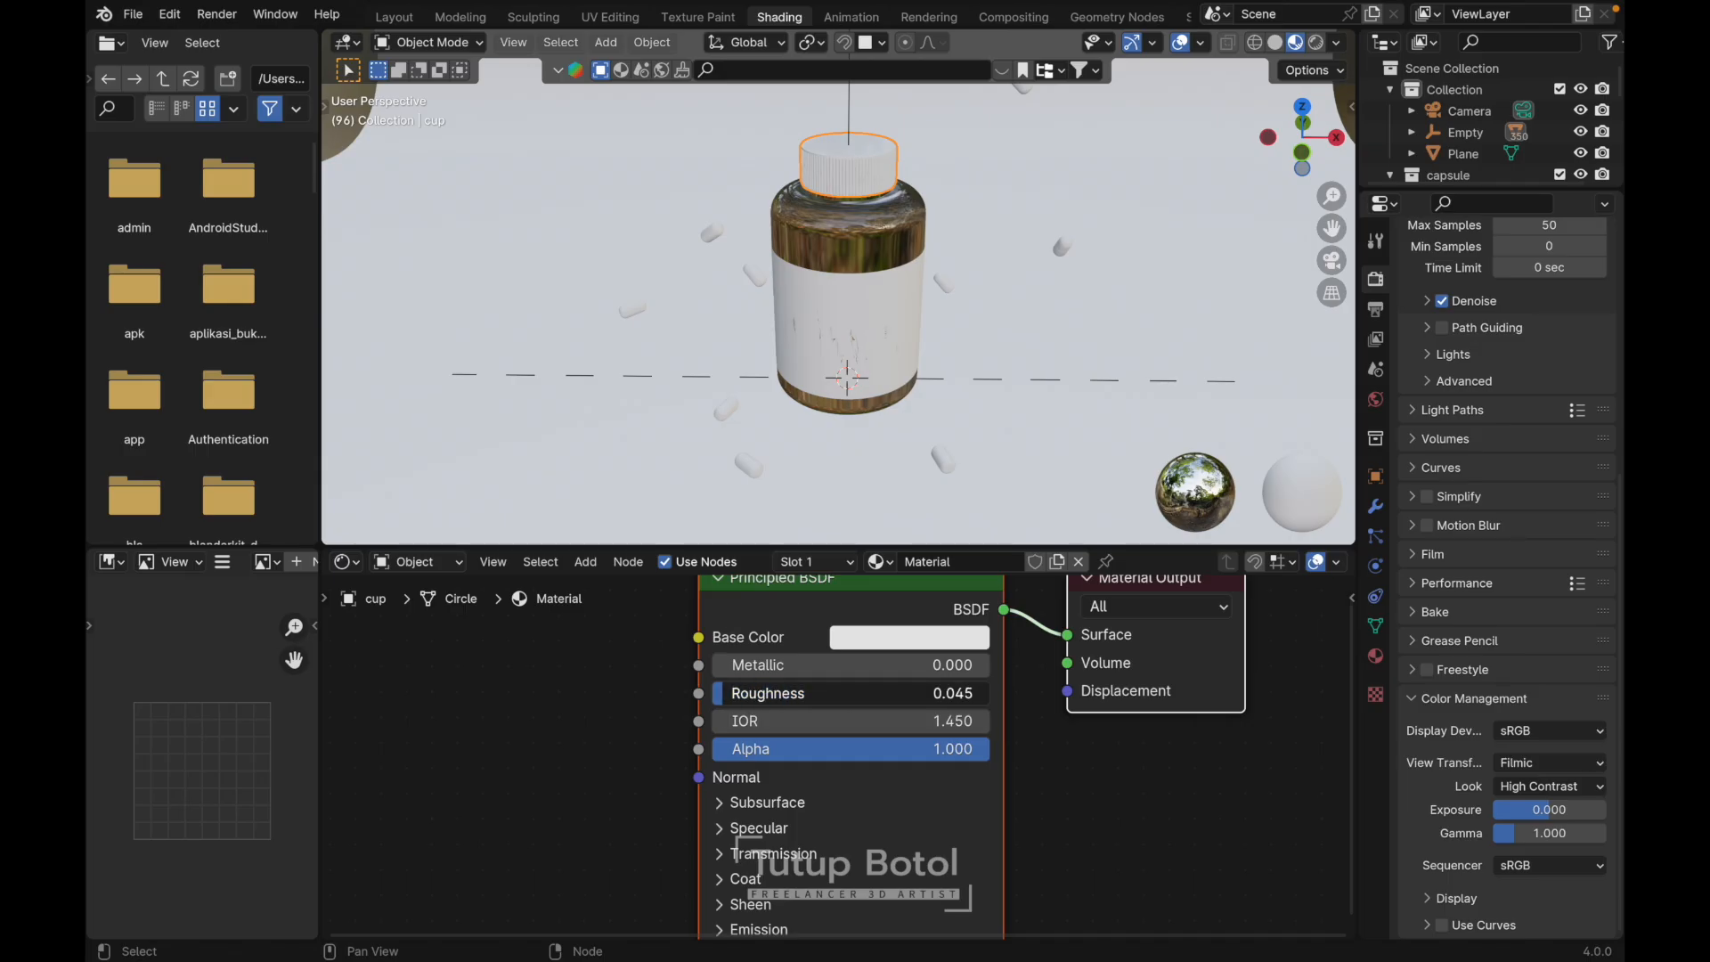
left_click(924, 643)
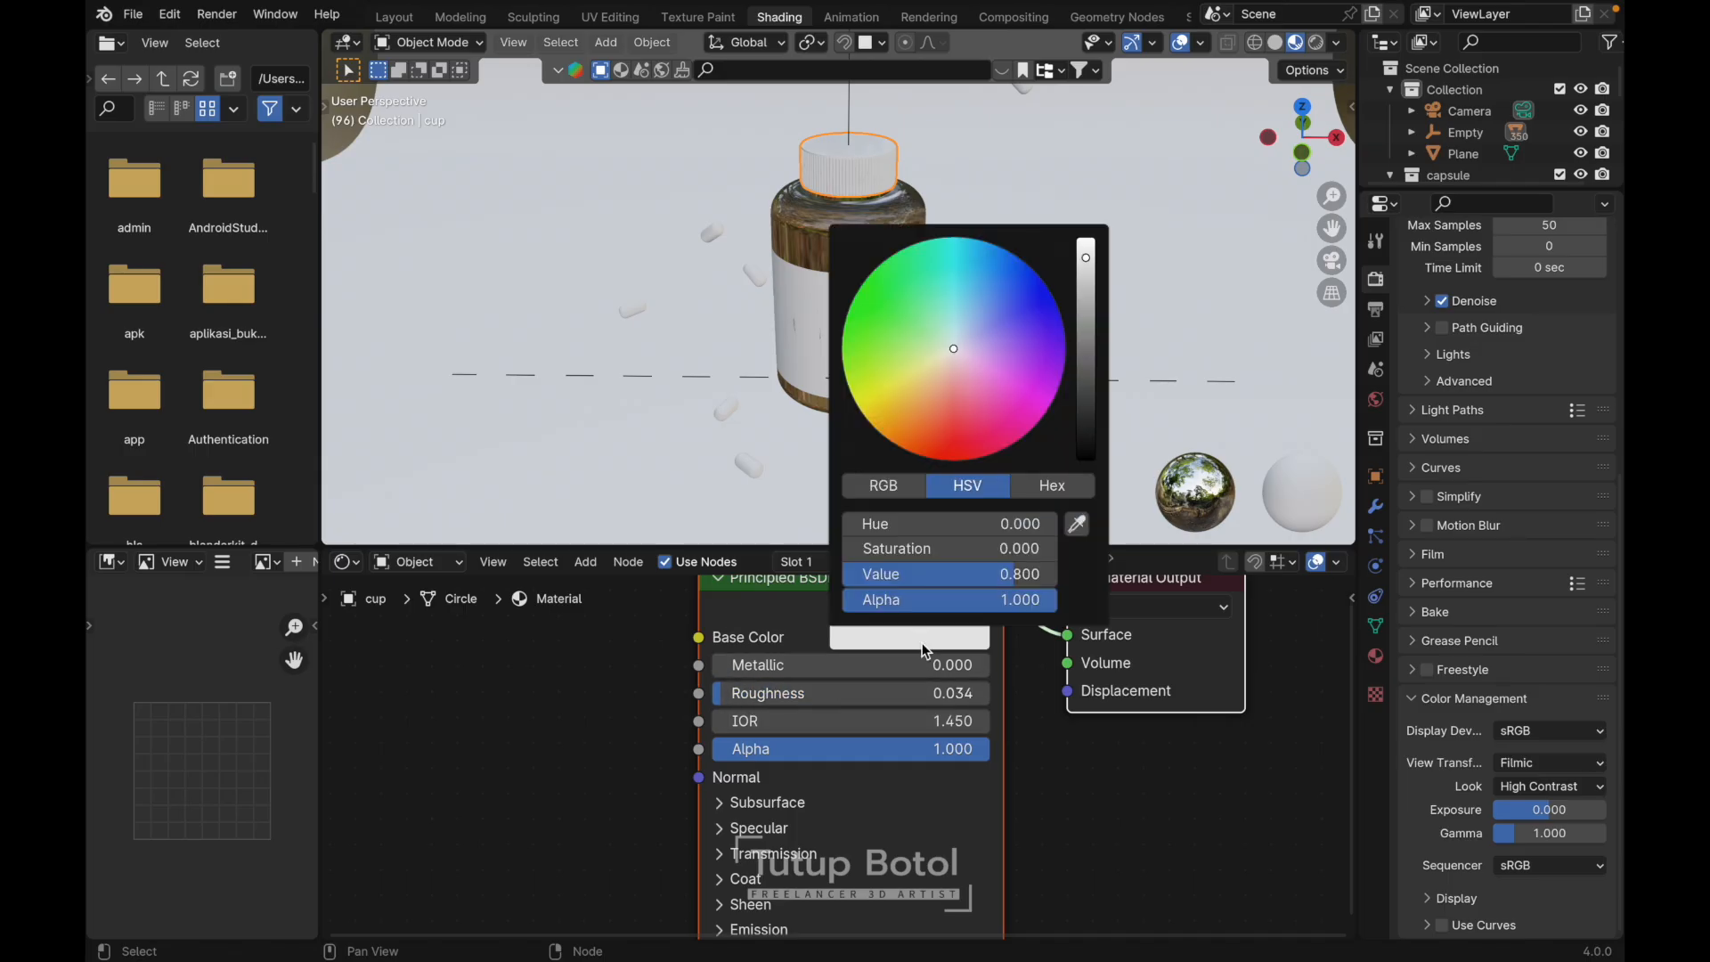
left_click_drag(1086, 260, 1086, 429)
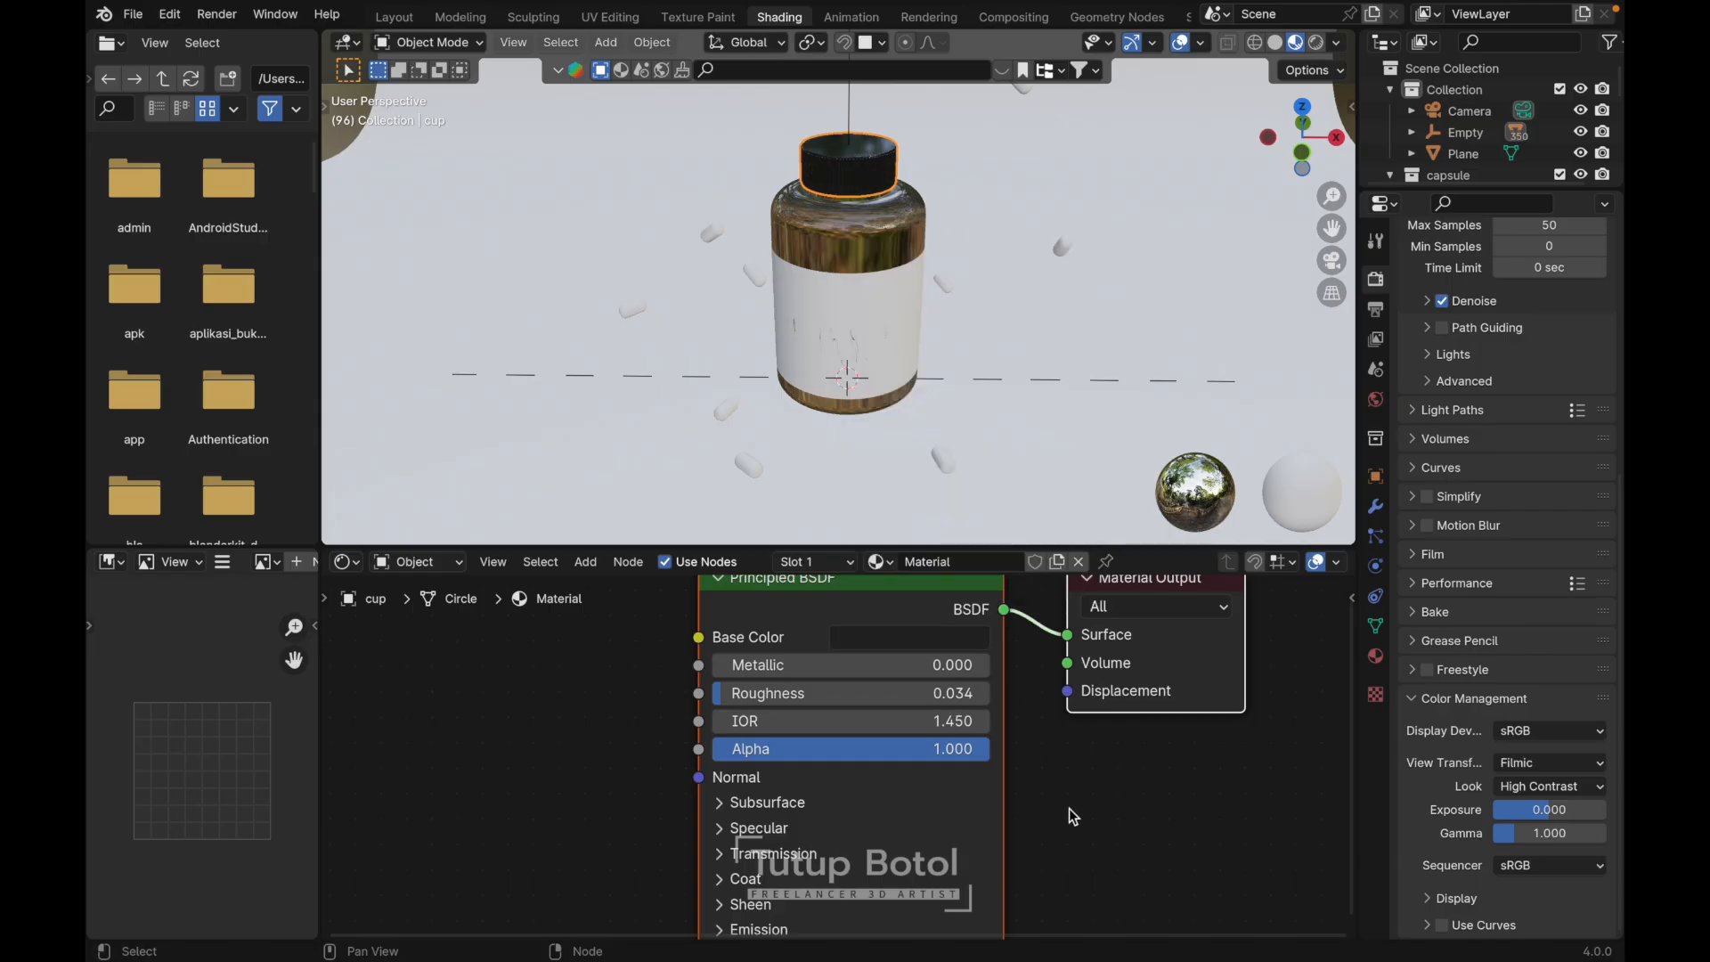
- Give the jar a glass-like material with roughness 0, transmission weight 1 and IOR 1.46
left_click(925, 718)
left_click(927, 718)
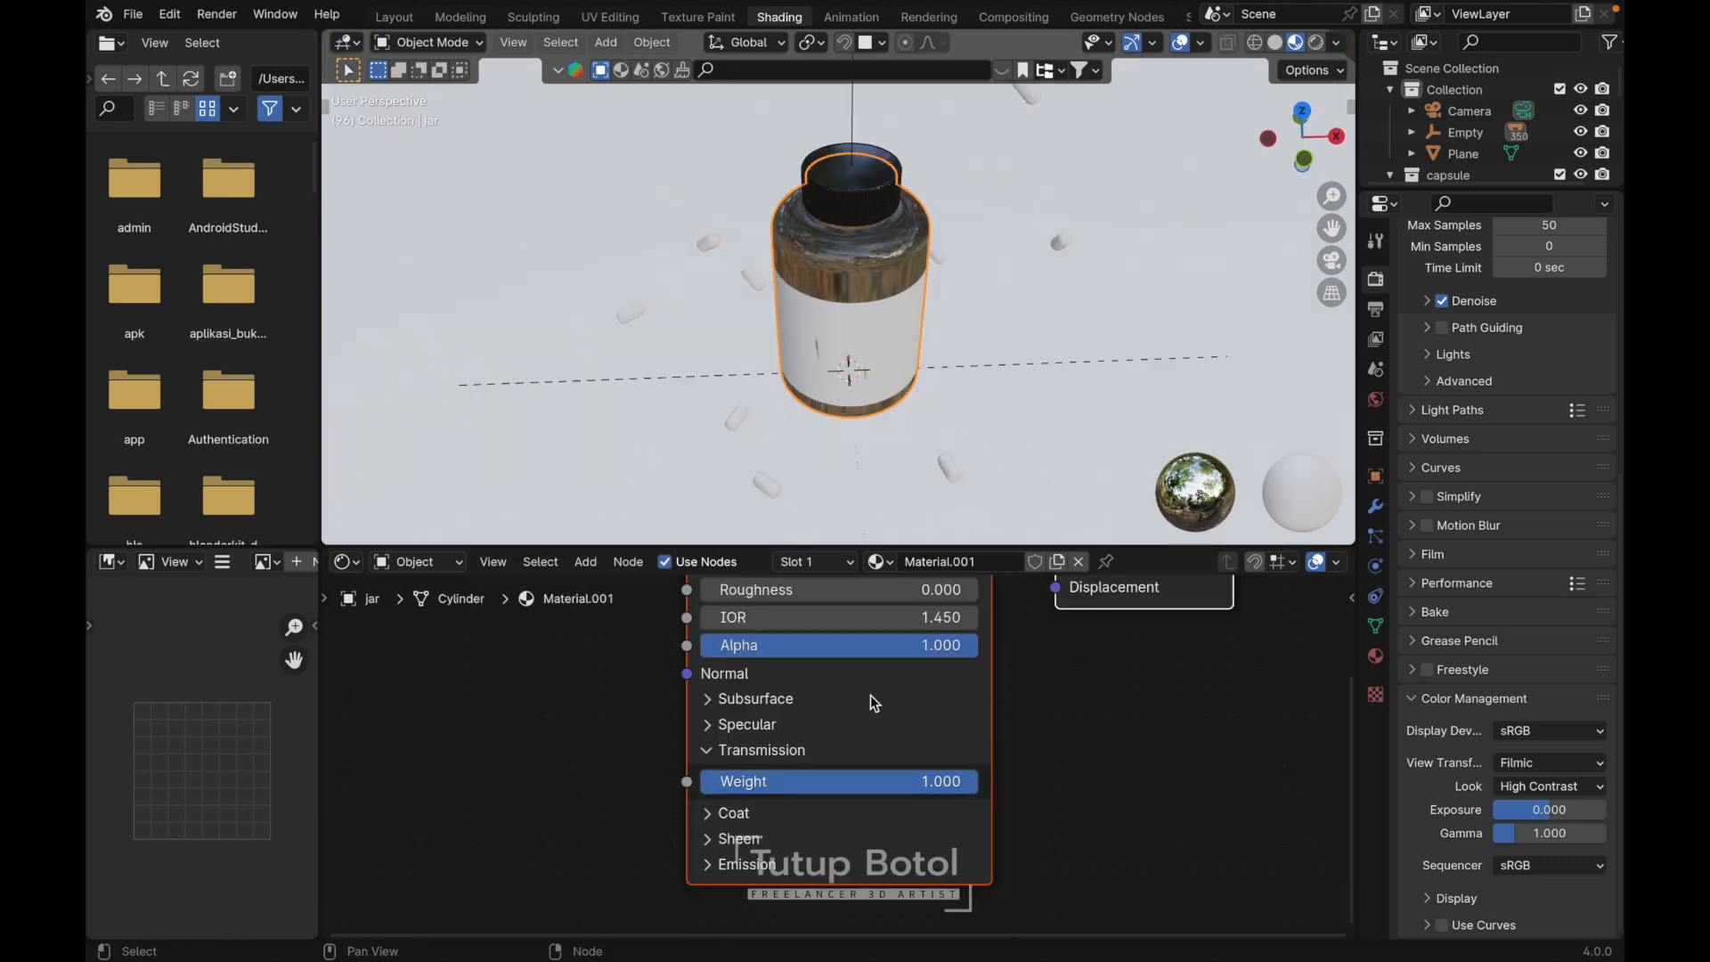
scroll(874, 703, "up", 3)
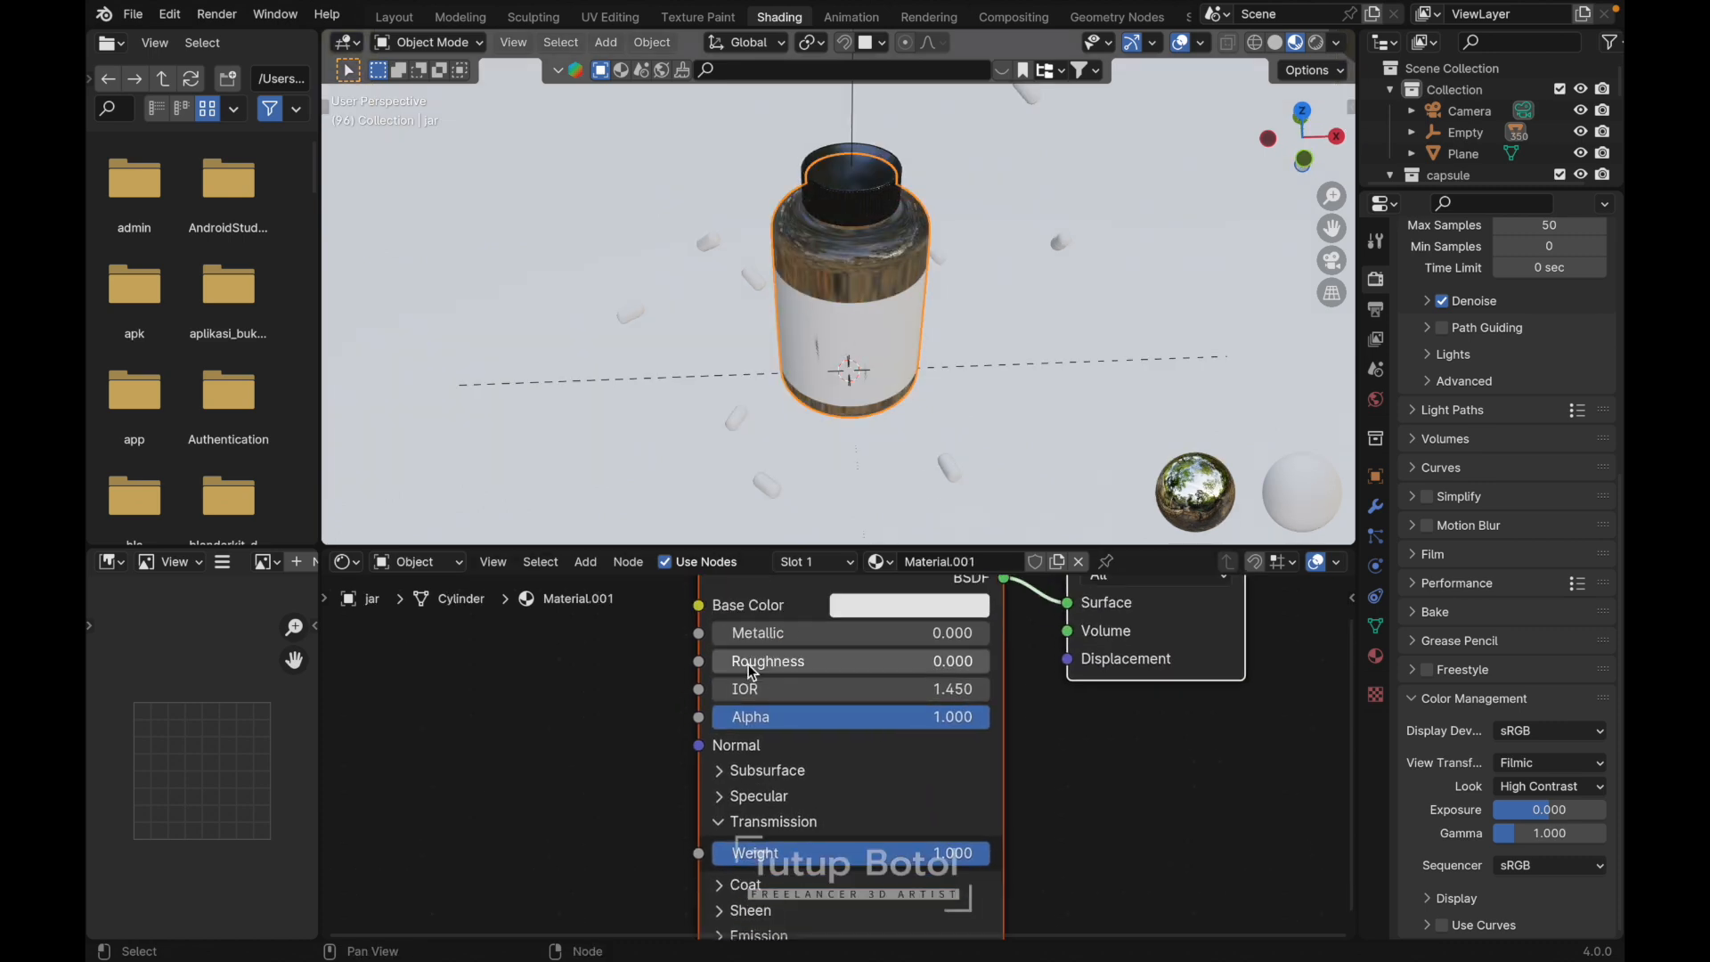
scroll(751, 671, "up", 2)
left_click(930, 730)
left_click(930, 731)
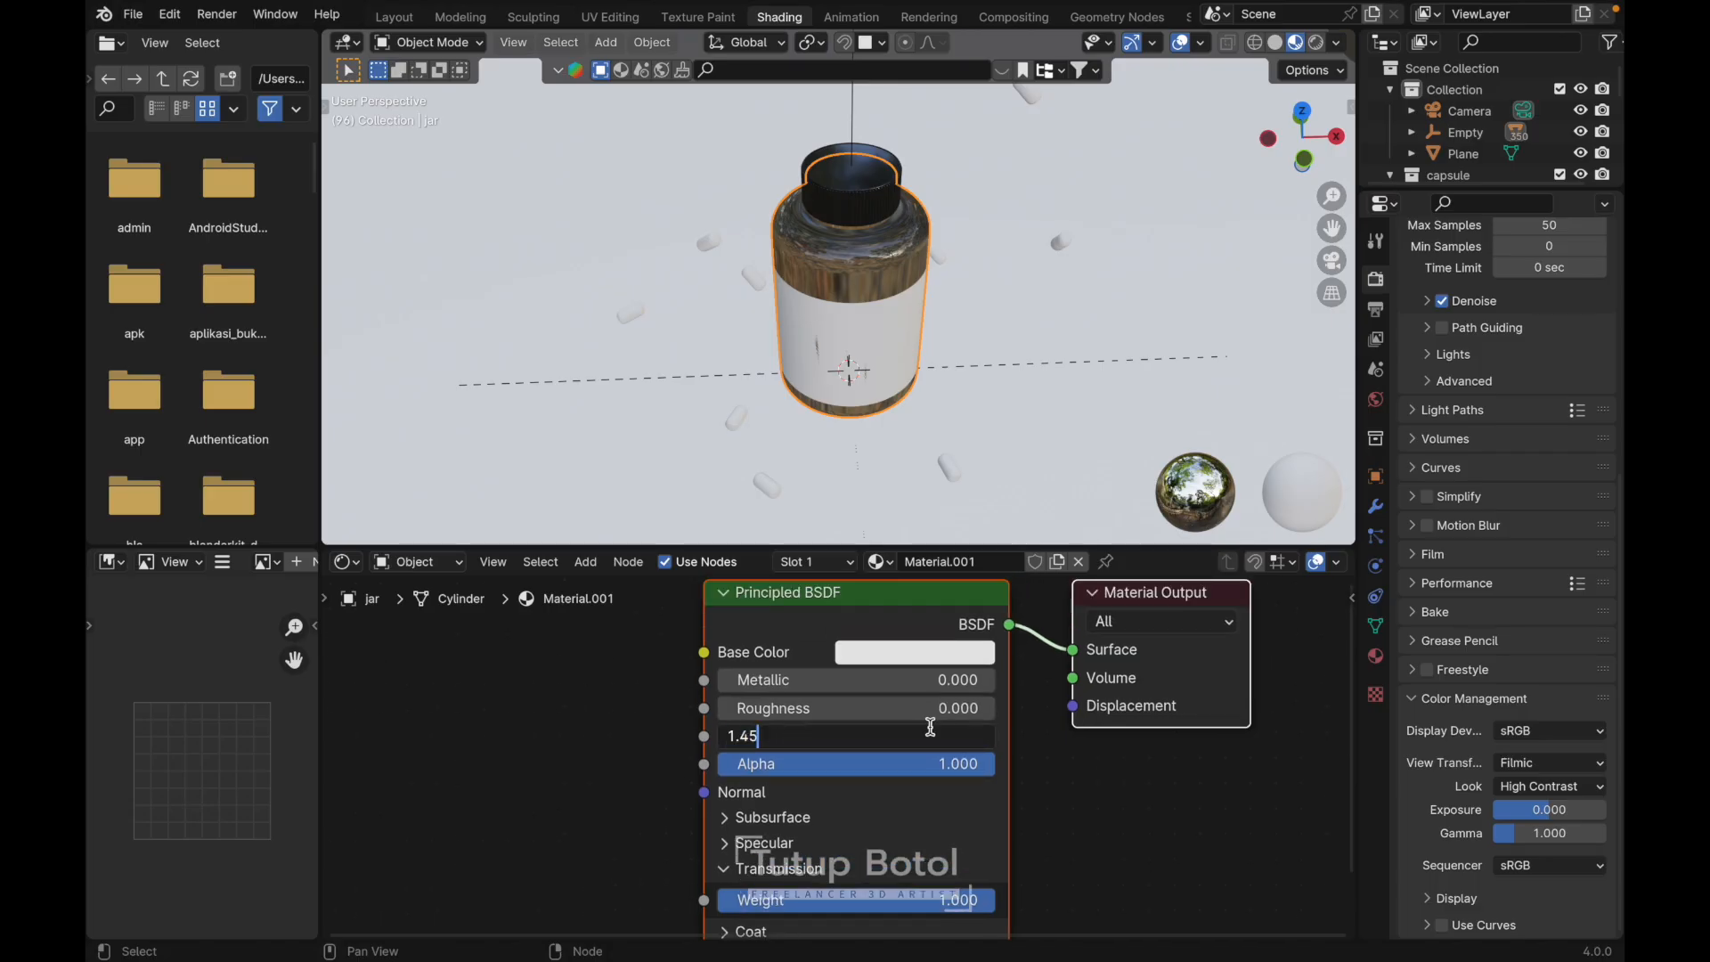
key("Return")
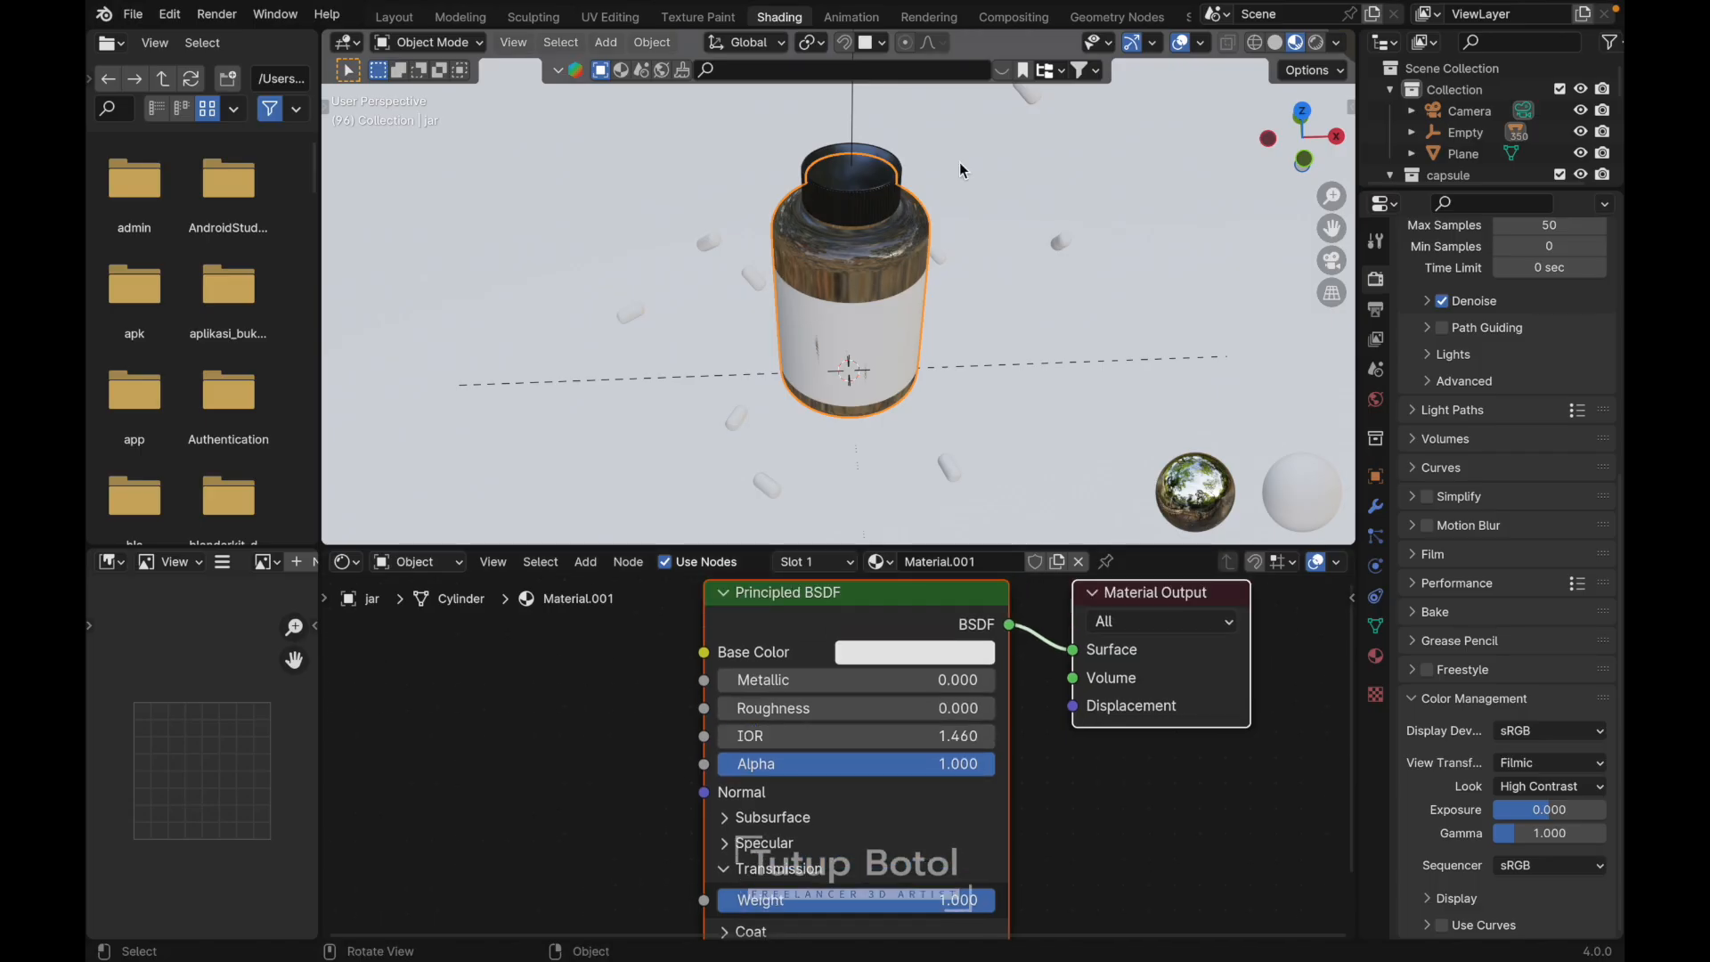
- Isolate the first capsule object, Cylinder in the capsule collection, in local view
scroll(960, 162, "up", 3)
scroll(959, 162, "up", 2)
scroll(959, 162, "down", 3)
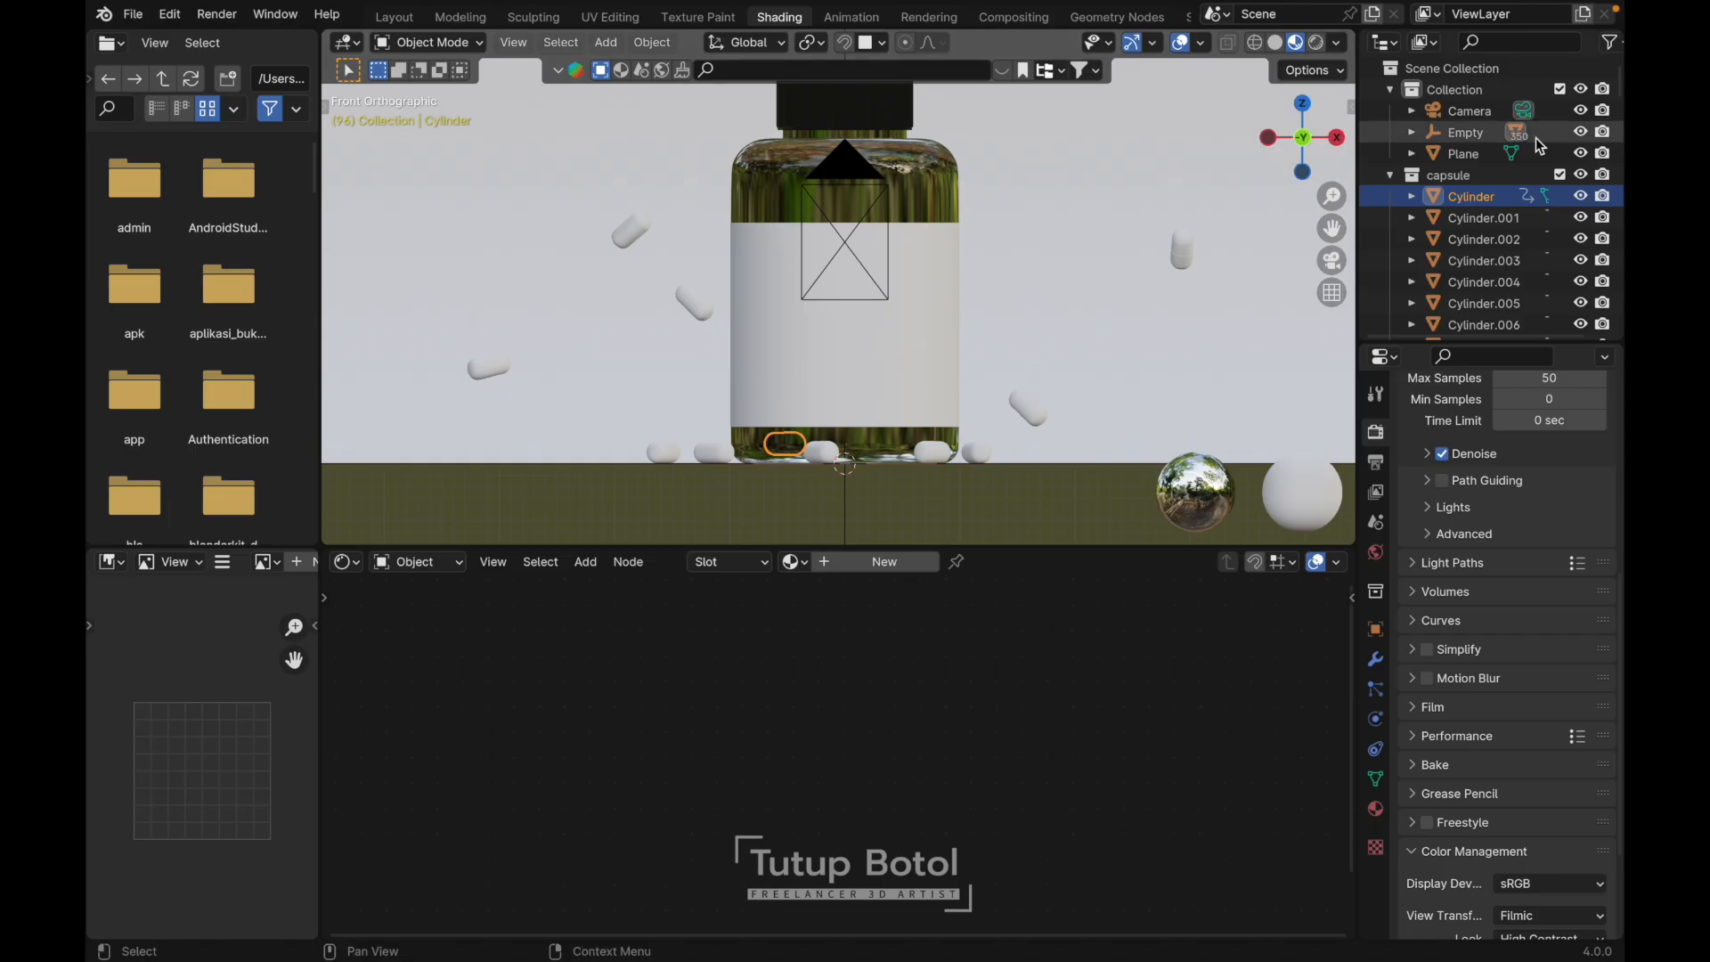
left_click(1467, 196)
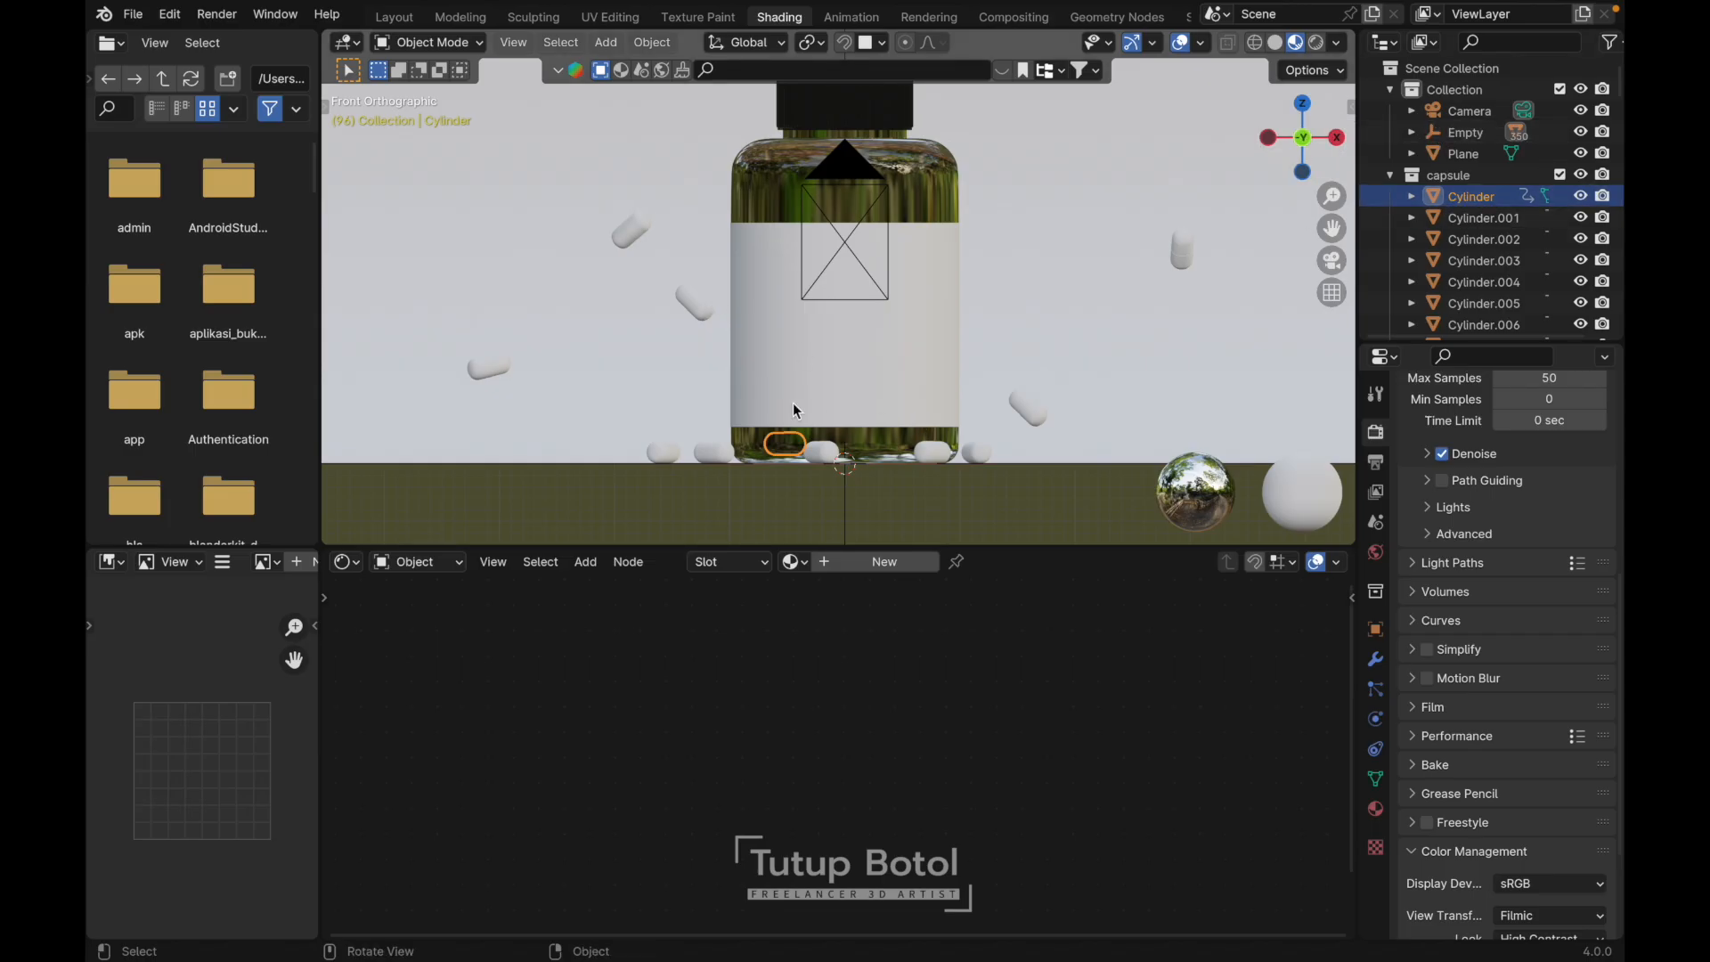
key("slash")
middle_click_drag(792, 403, 793, 402)
- Give the isolated capsule a new material with roughness 0.052 and a dark green base color
left_click(868, 565)
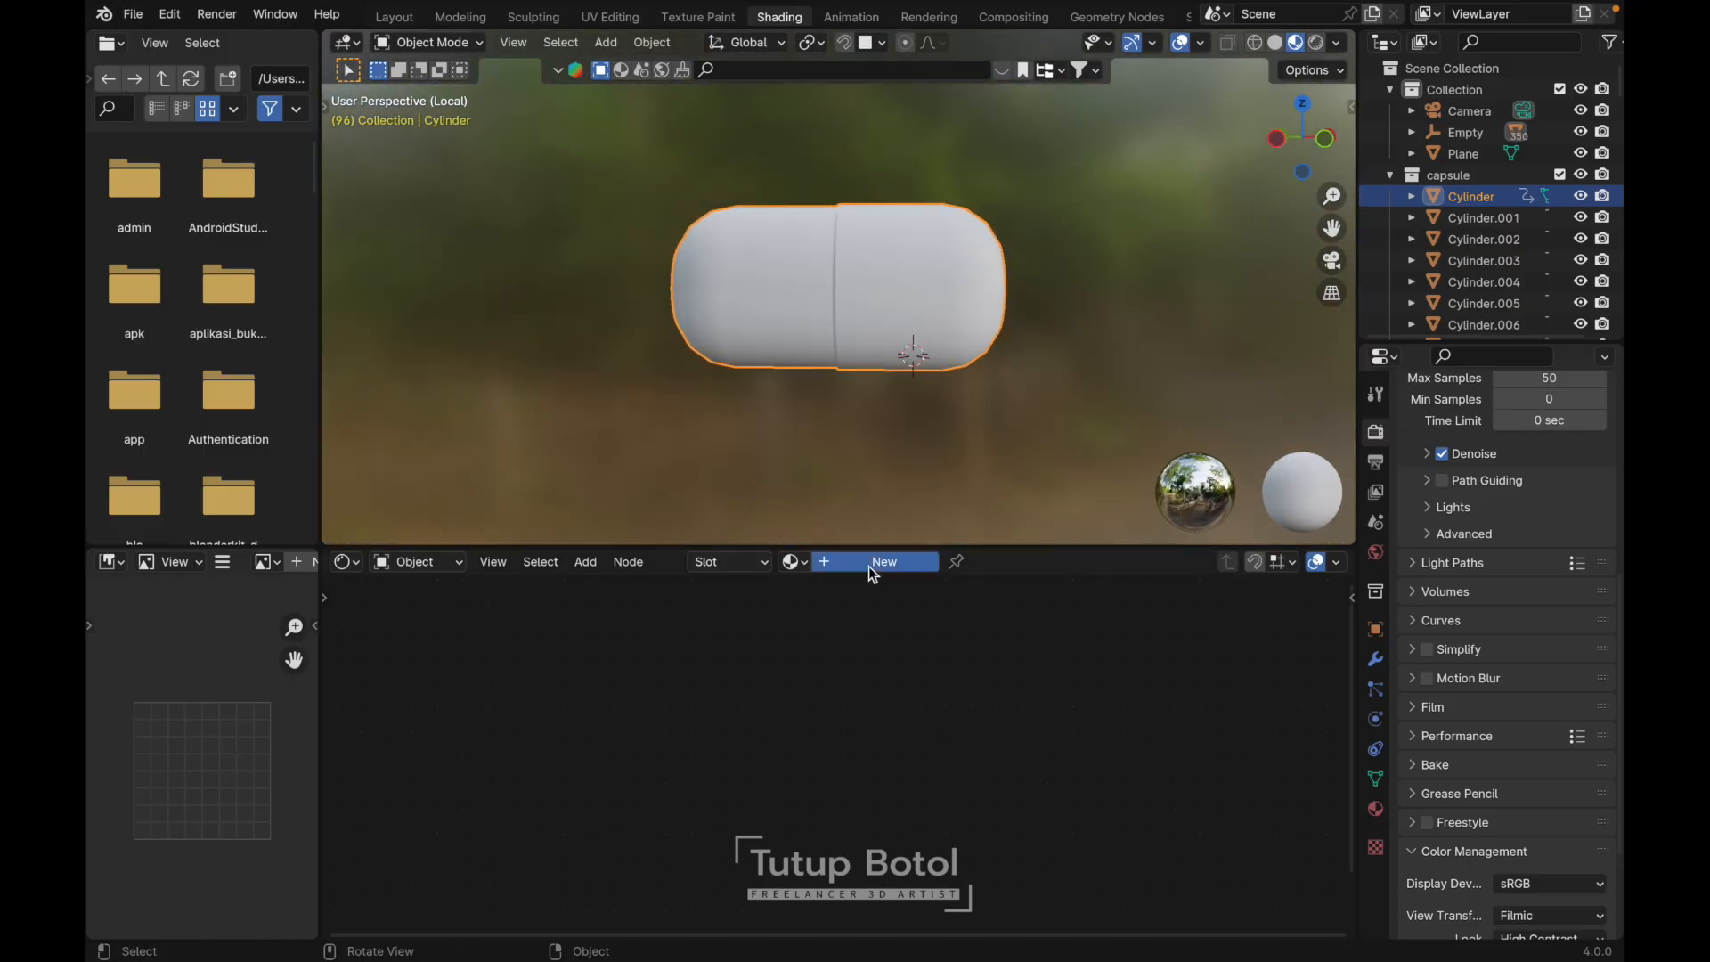
left_click_drag(913, 708, 790, 708)
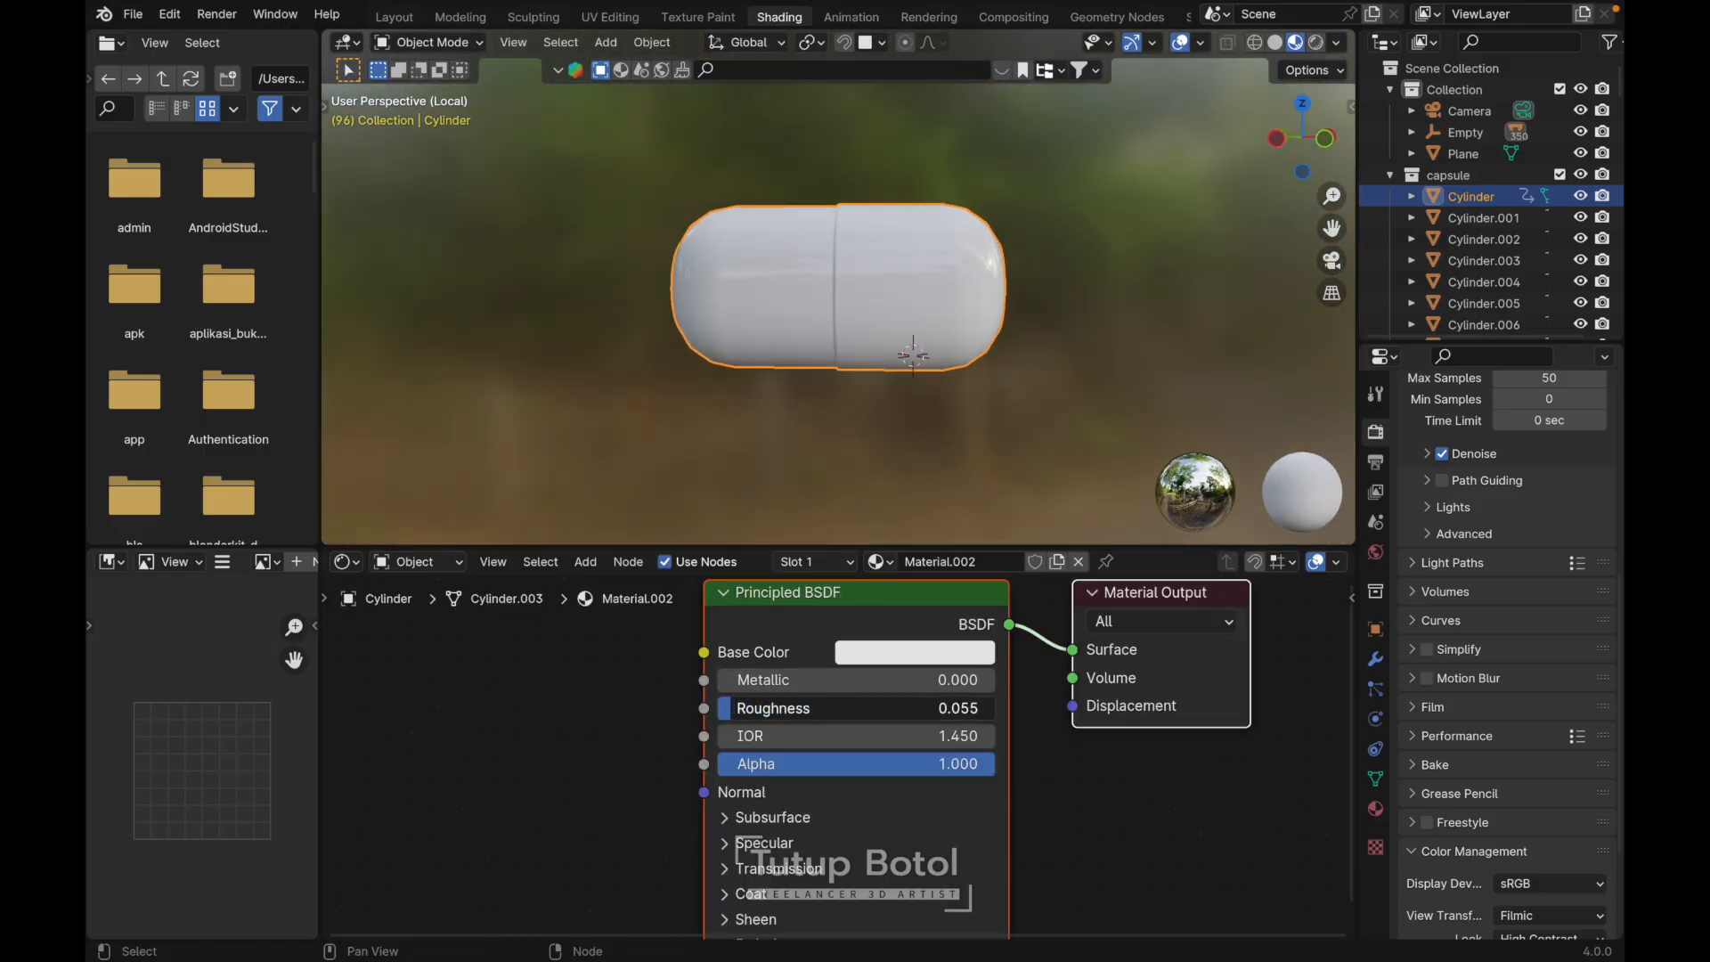
scroll(802, 762, "down", 2)
scroll(801, 763, "up", 2)
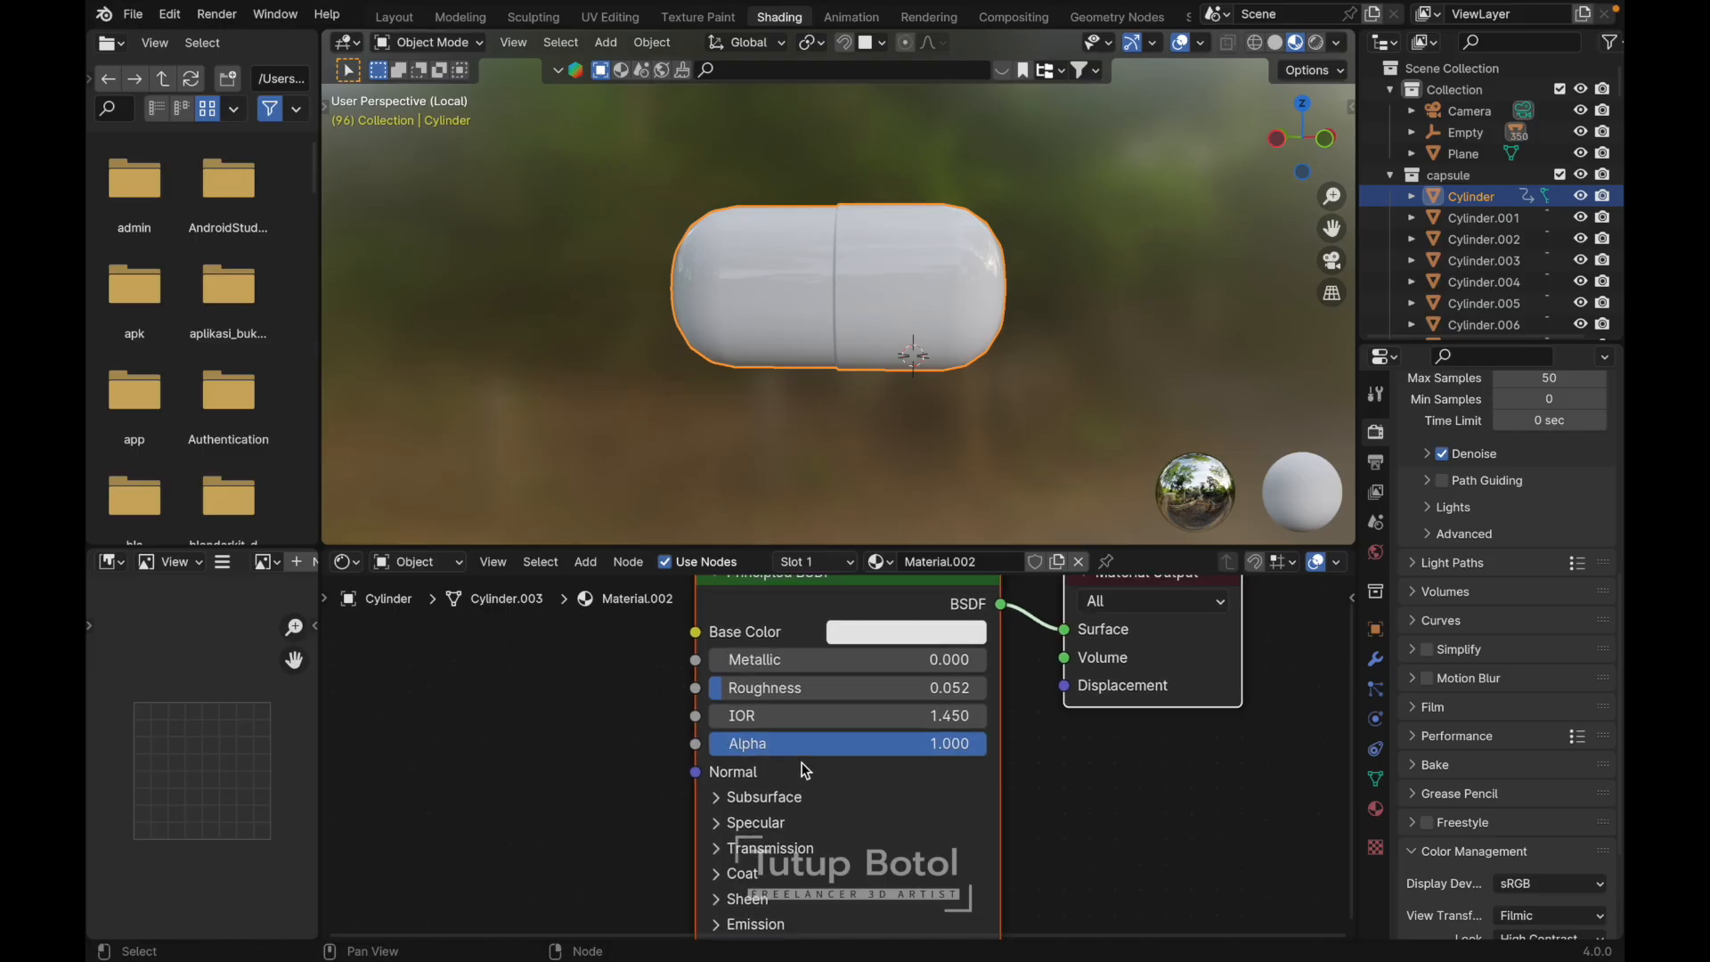
left_click(903, 657)
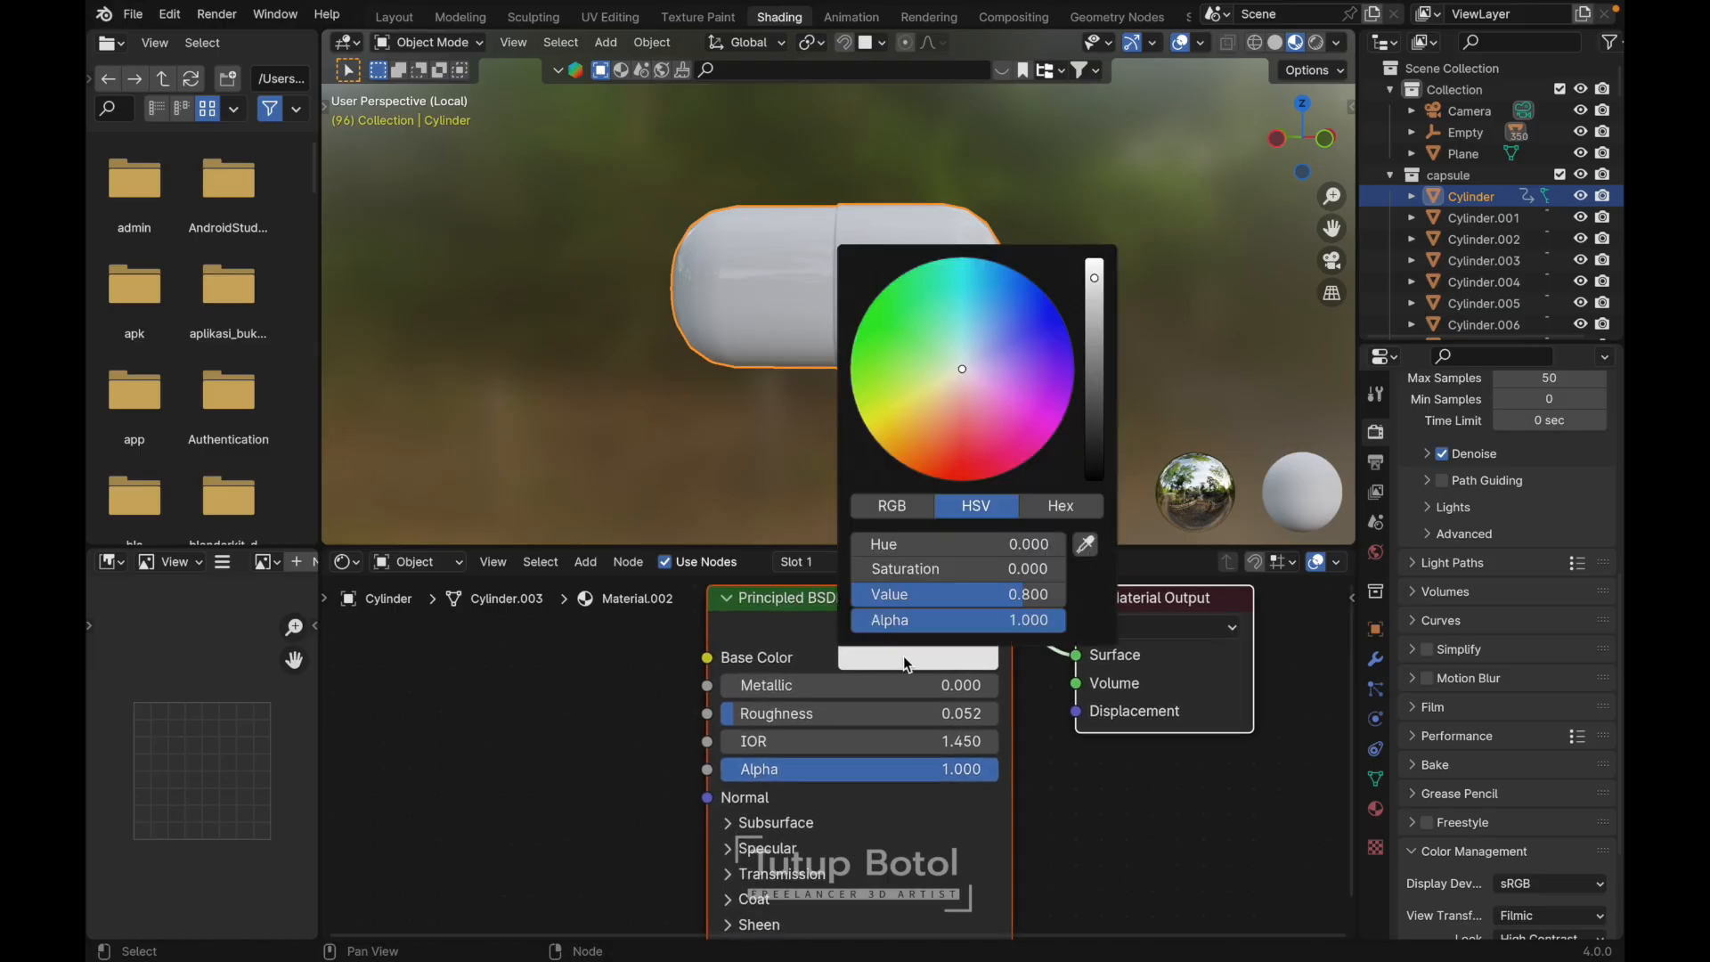
left_click(950, 388)
mouse_move(950, 389)
left_mouse_down()
mouse_move(925, 364)
mouse_move(889, 371)
mouse_move(887, 337)
left_mouse_up()
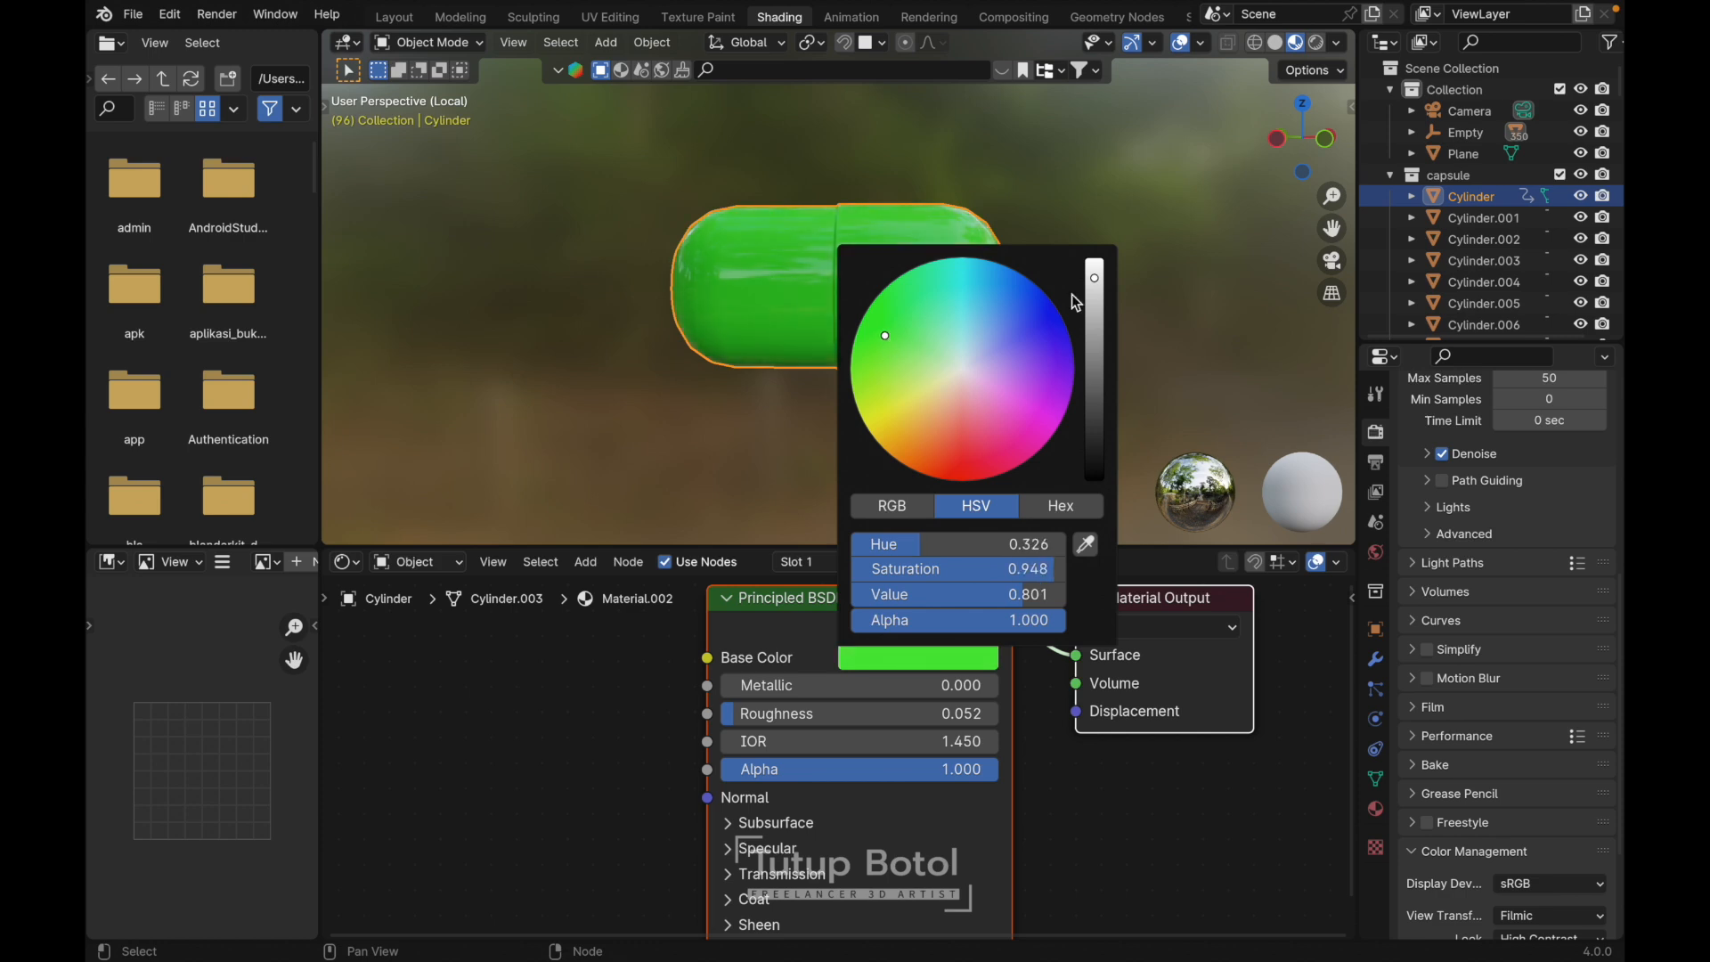
left_click_drag(1098, 284, 1103, 381)
scroll(939, 181, "up", 10)
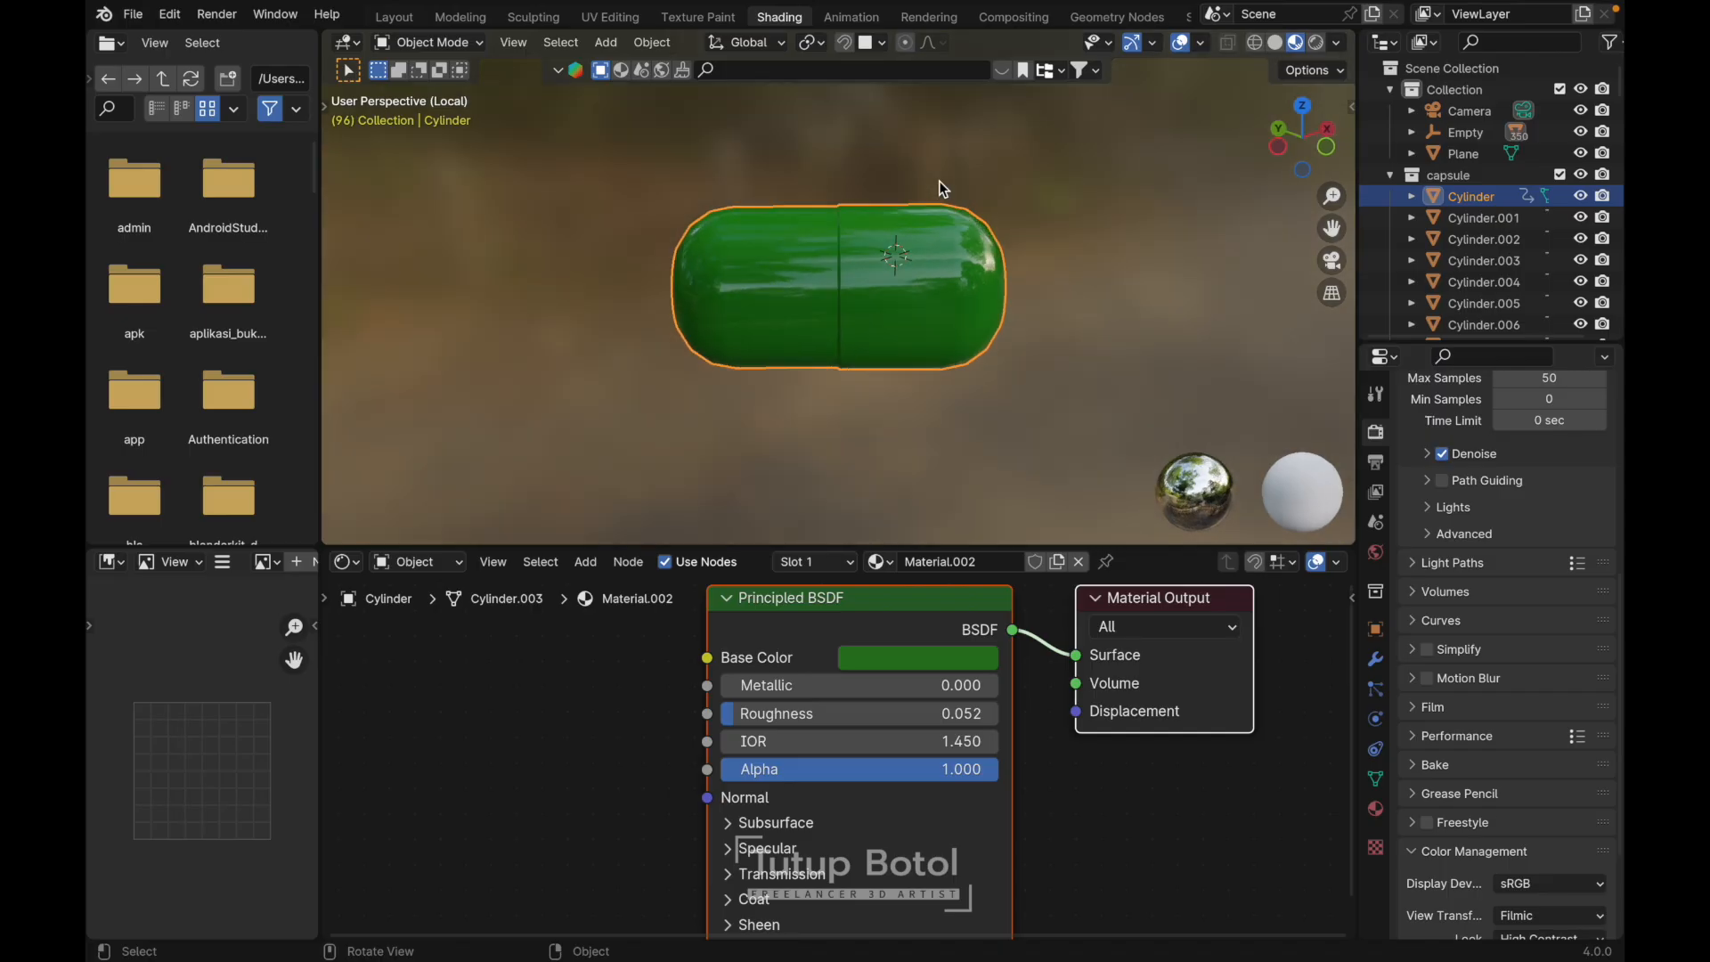
- Add a second material slot to the capsule and create a new material in it
left_click(1377, 815)
scroll(1486, 648, "up", 5)
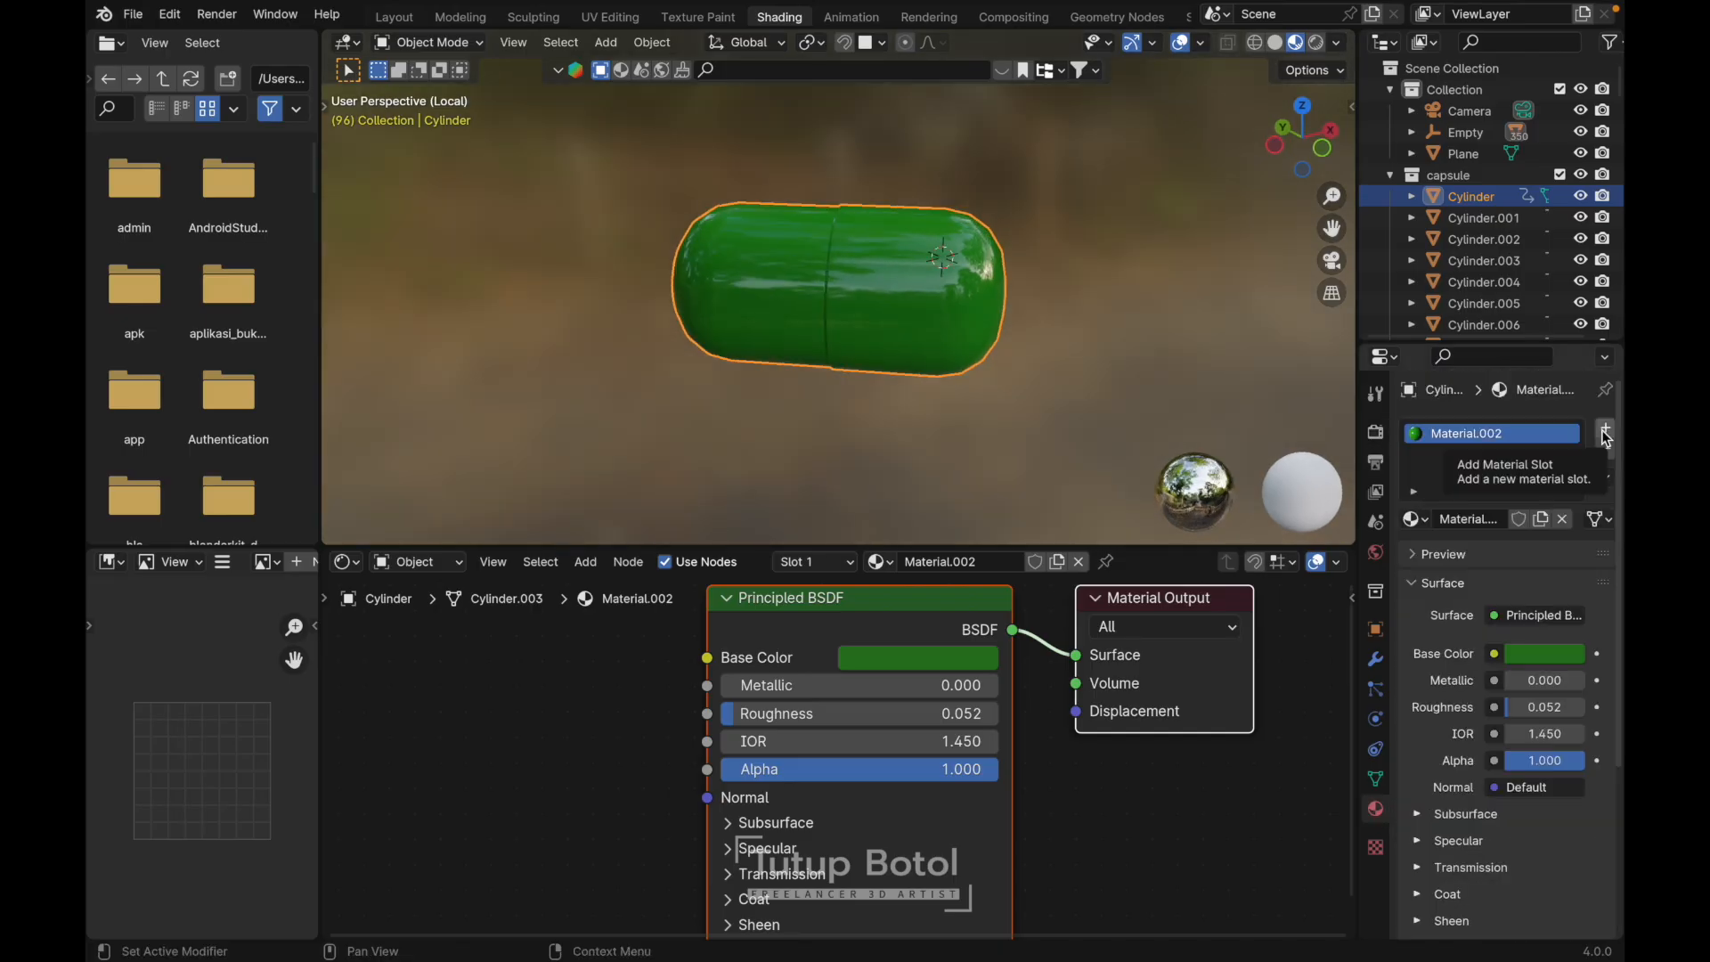
left_click(1606, 434)
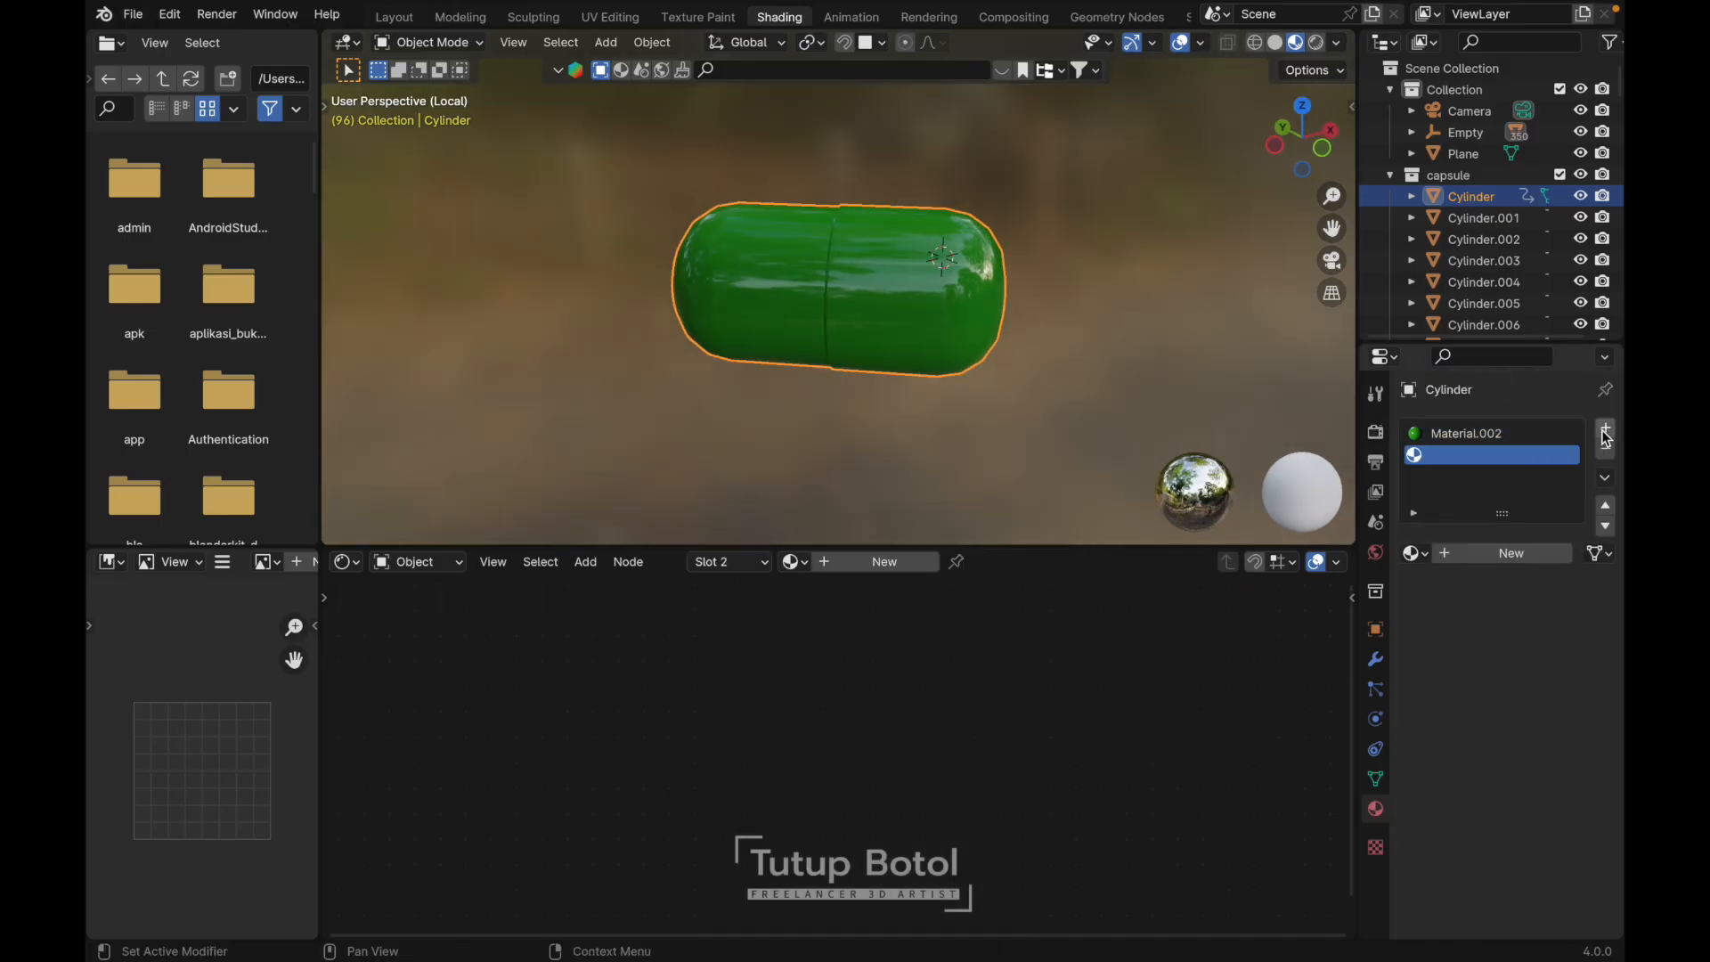
left_click(1479, 548)
middle_click_drag(971, 232, 855, 271)
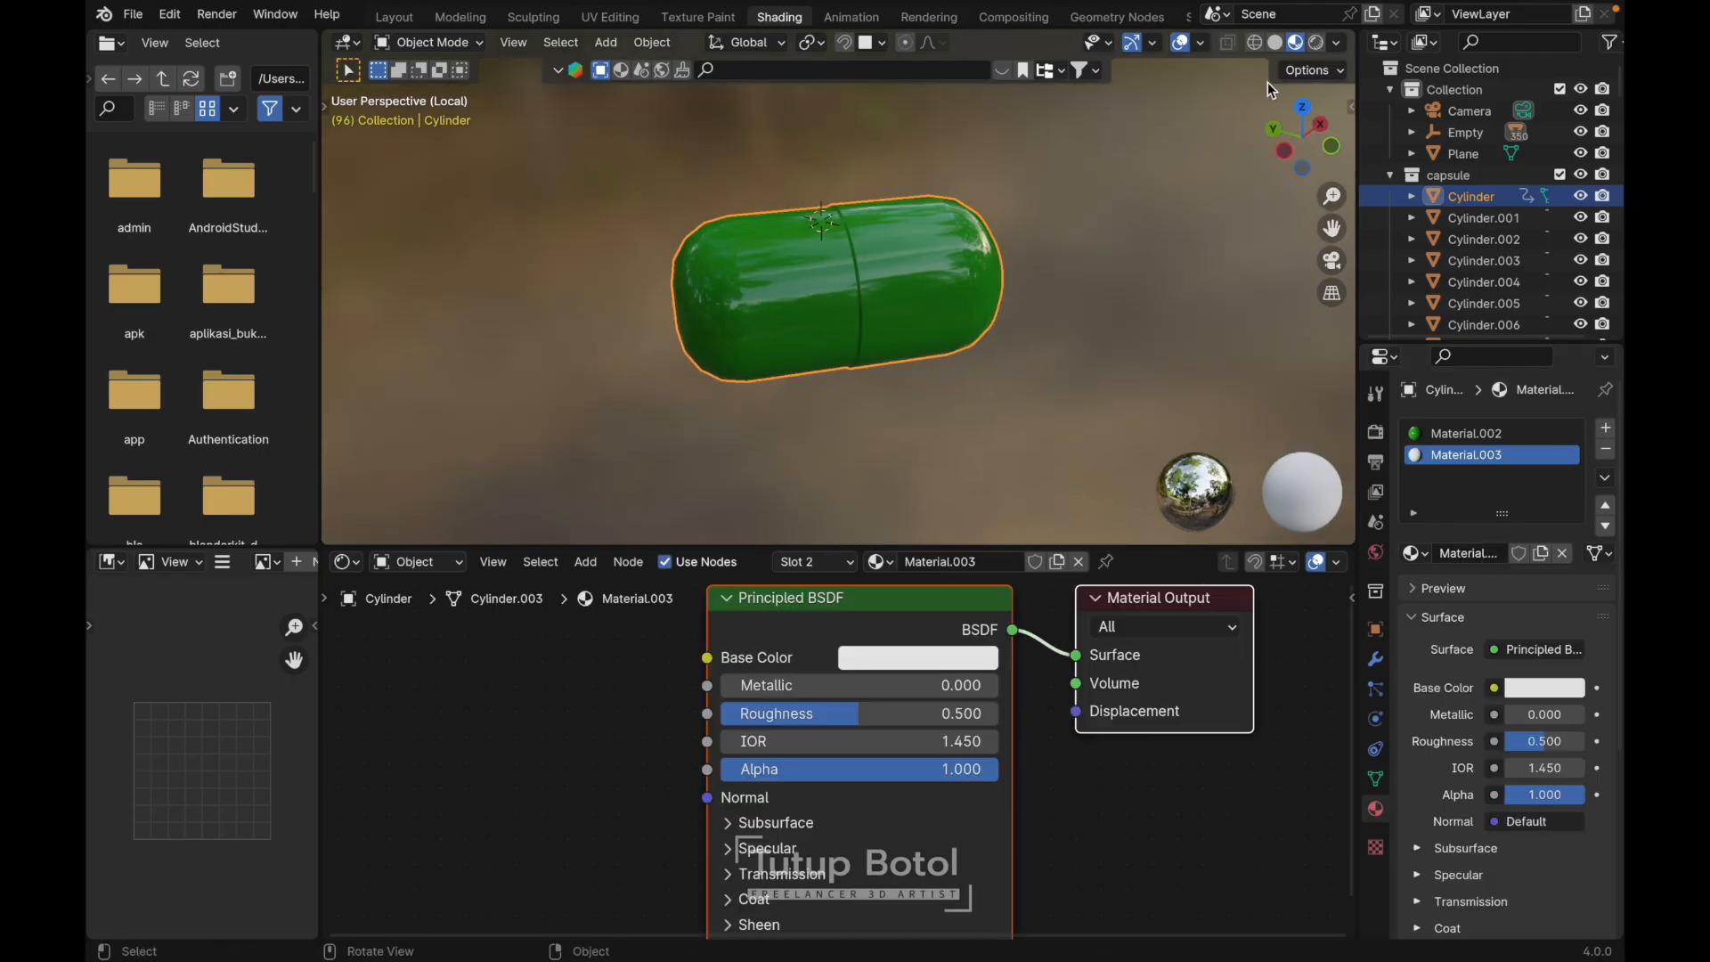
- In wireframe edit mode, select one rounded end of the capsule and grow the selection up to the middle seam
left_click(1275, 44)
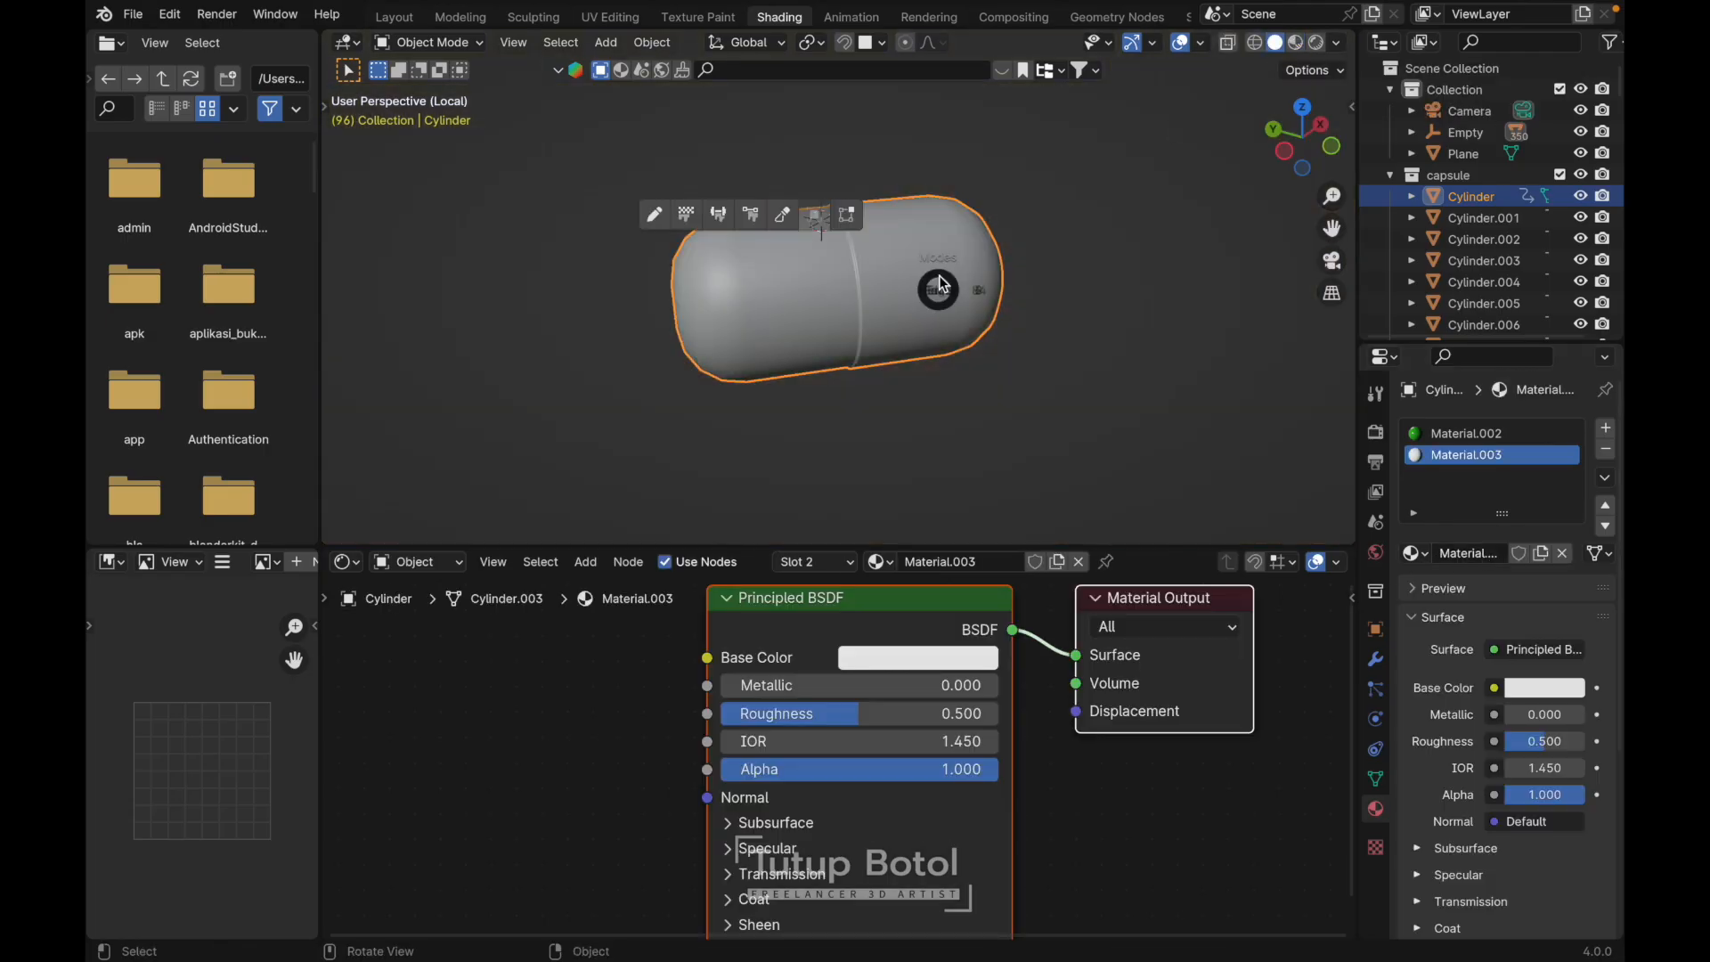
key("Tab")
middle_click_drag(939, 289, 890, 157)
key("shift+z")
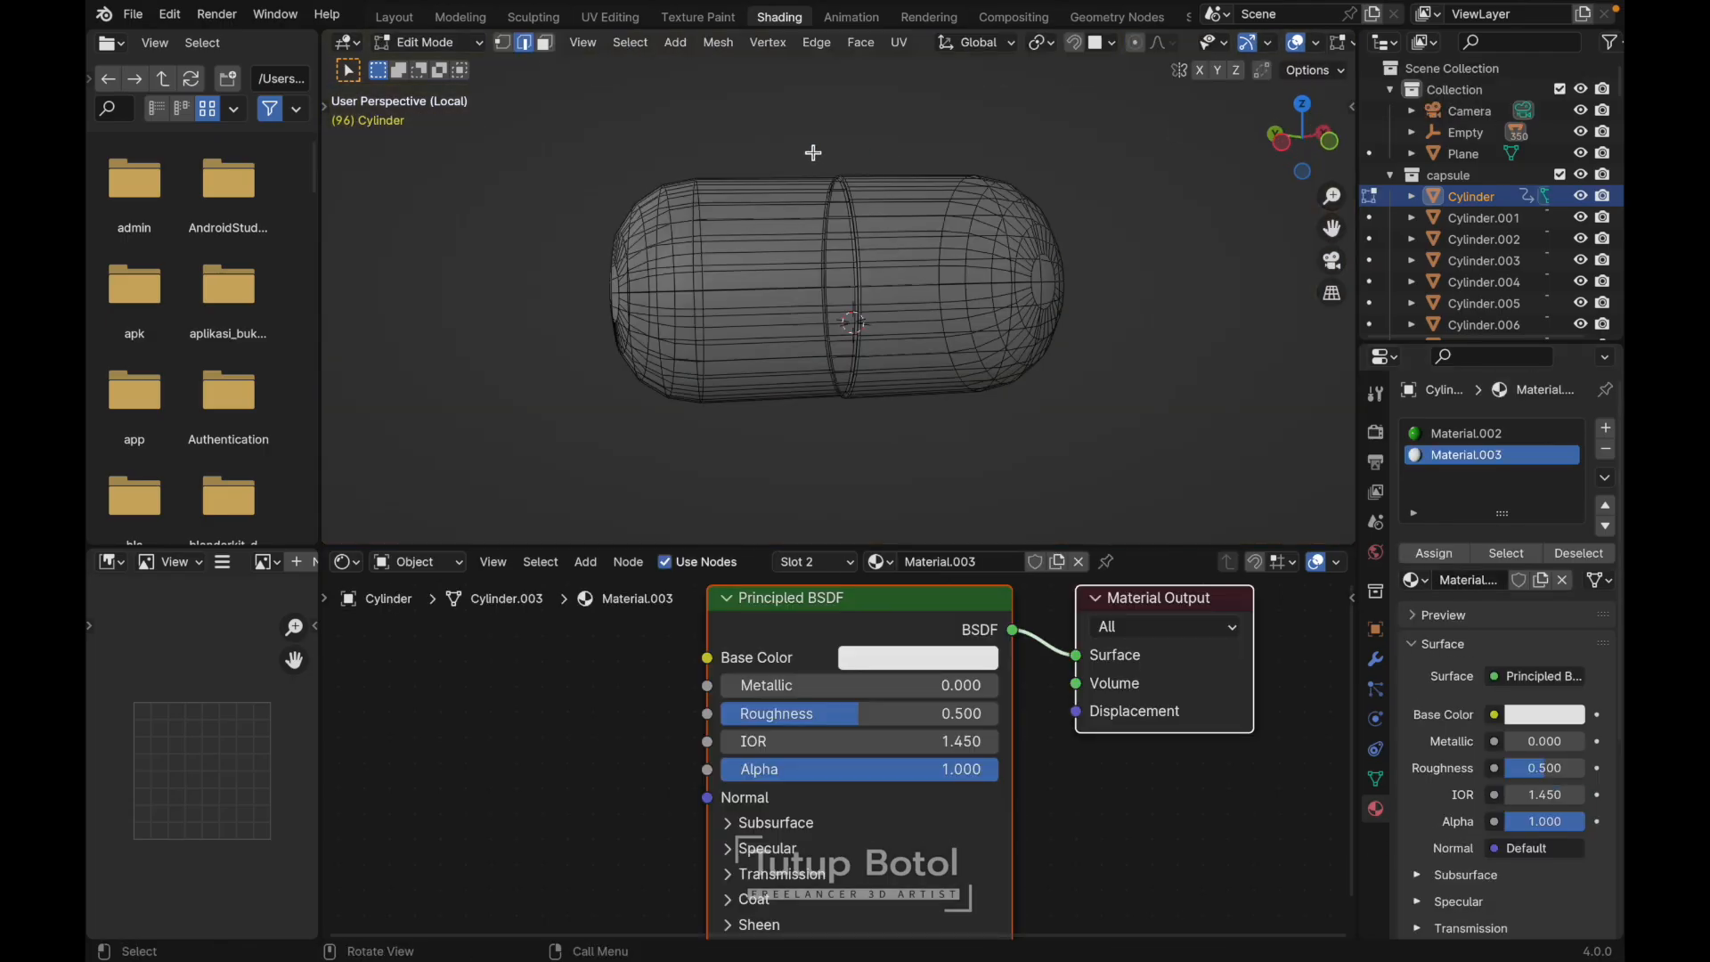
left_click_drag(495, 148, 757, 440)
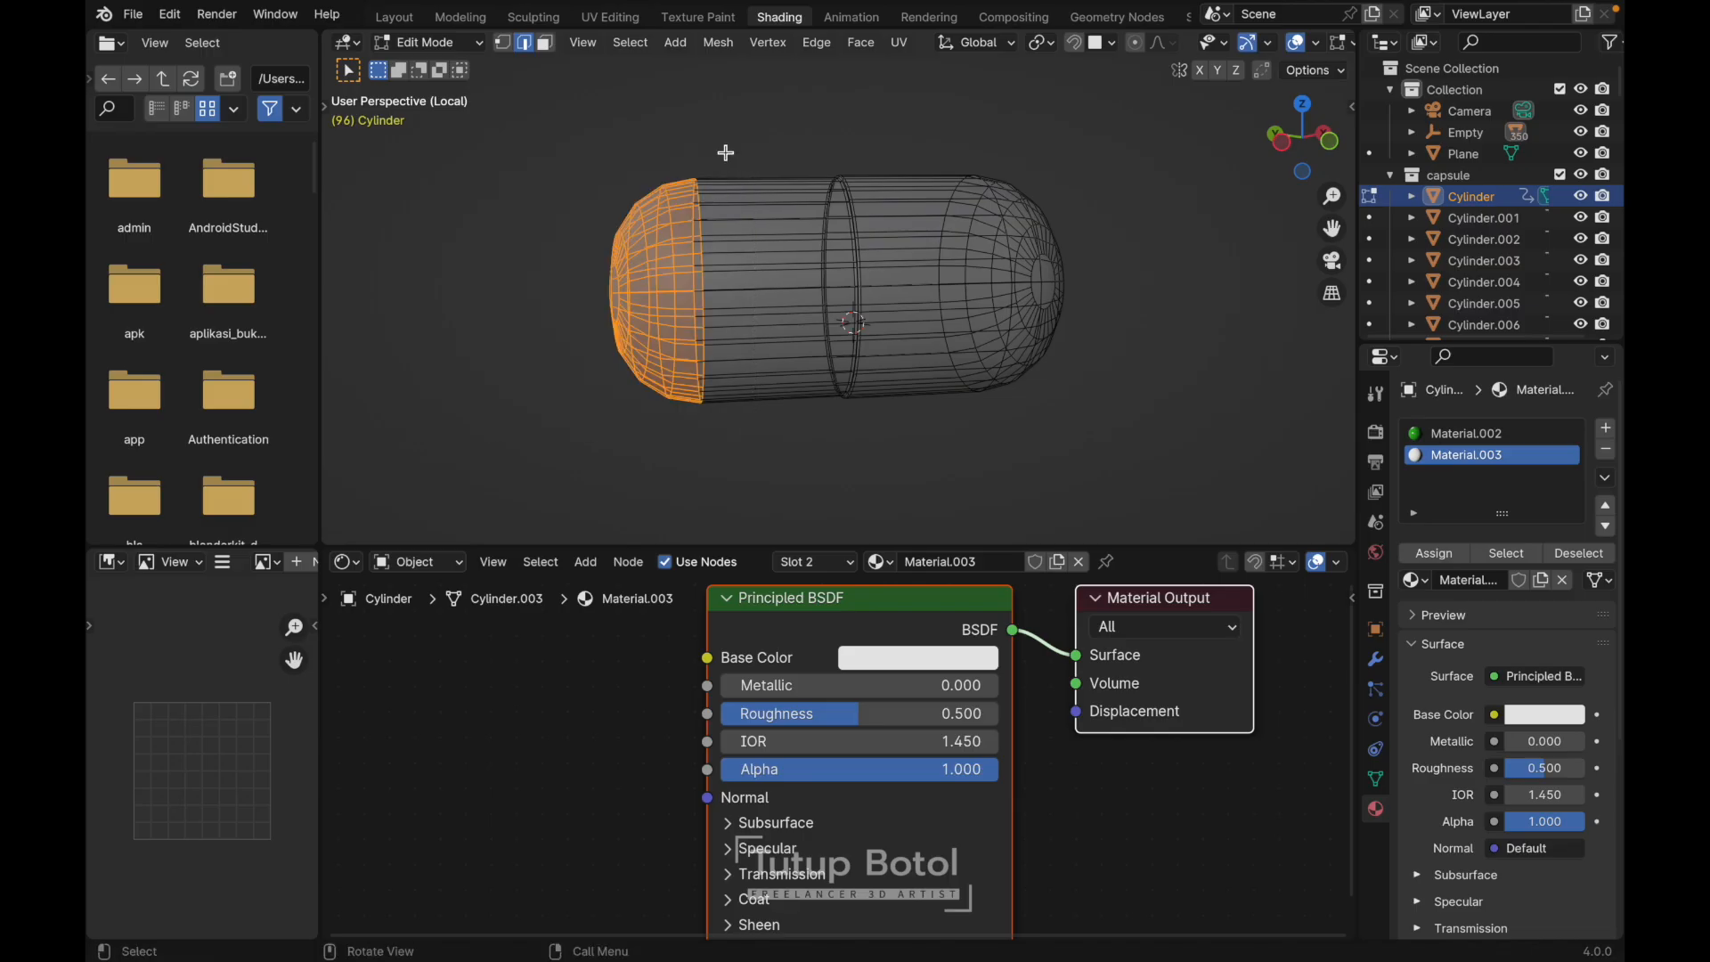
left_click(633, 44)
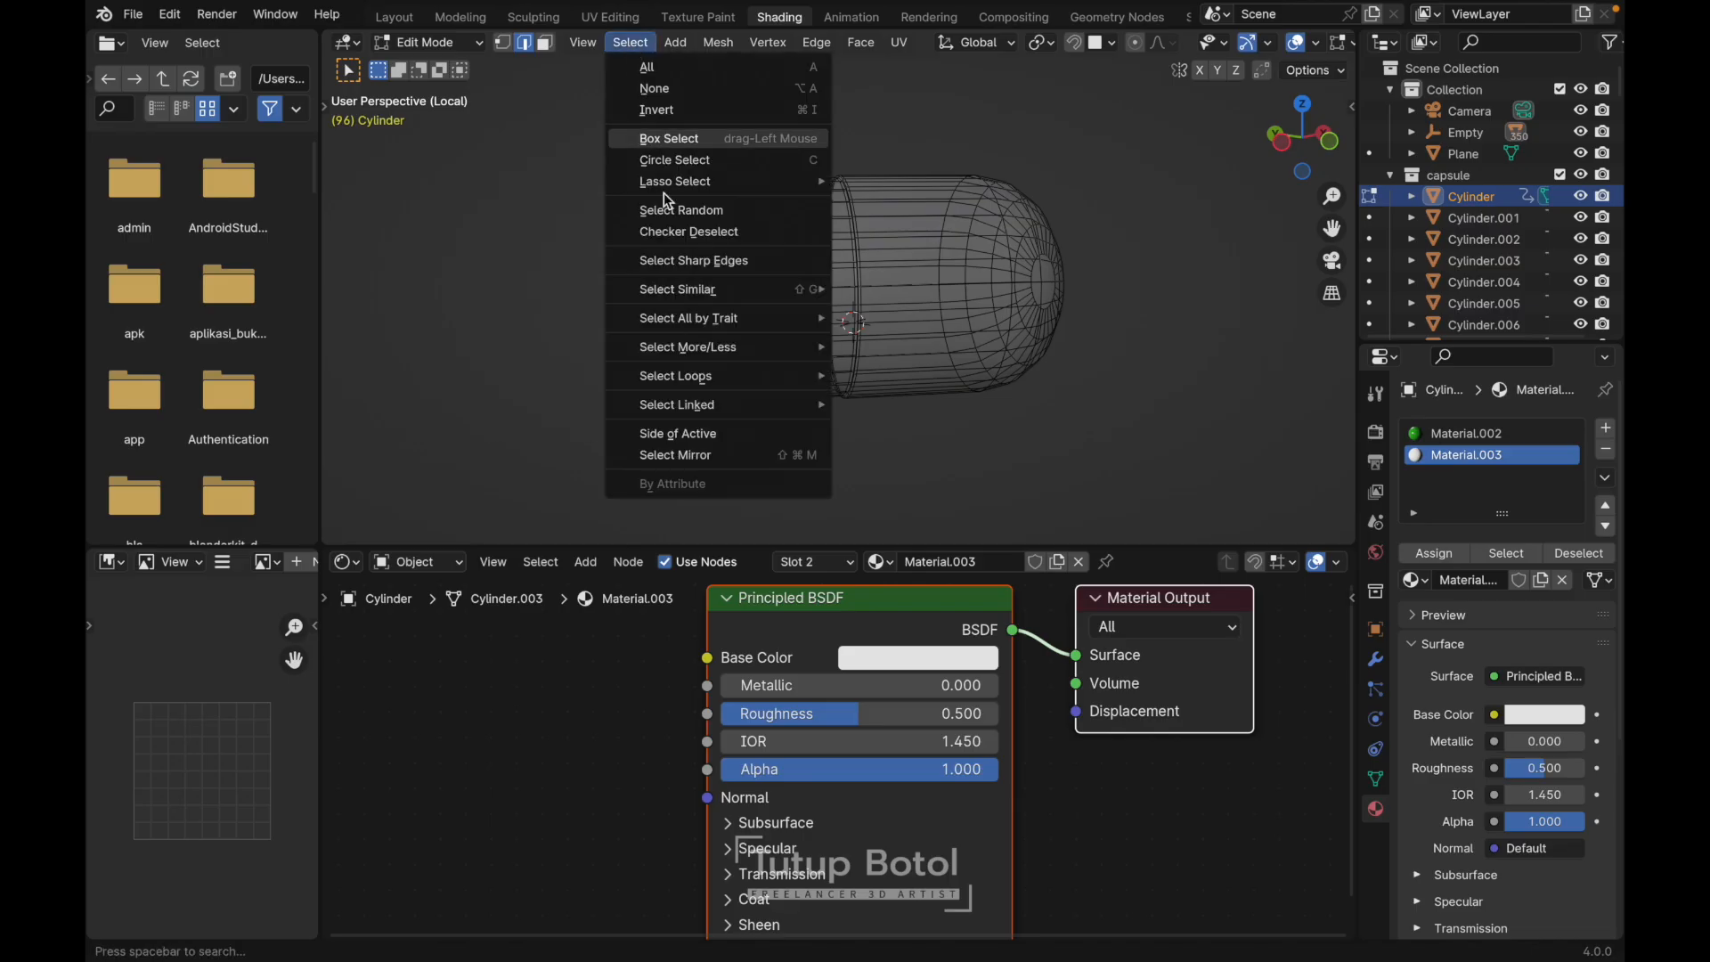
mouse_move(760, 349)
left_click(879, 345)
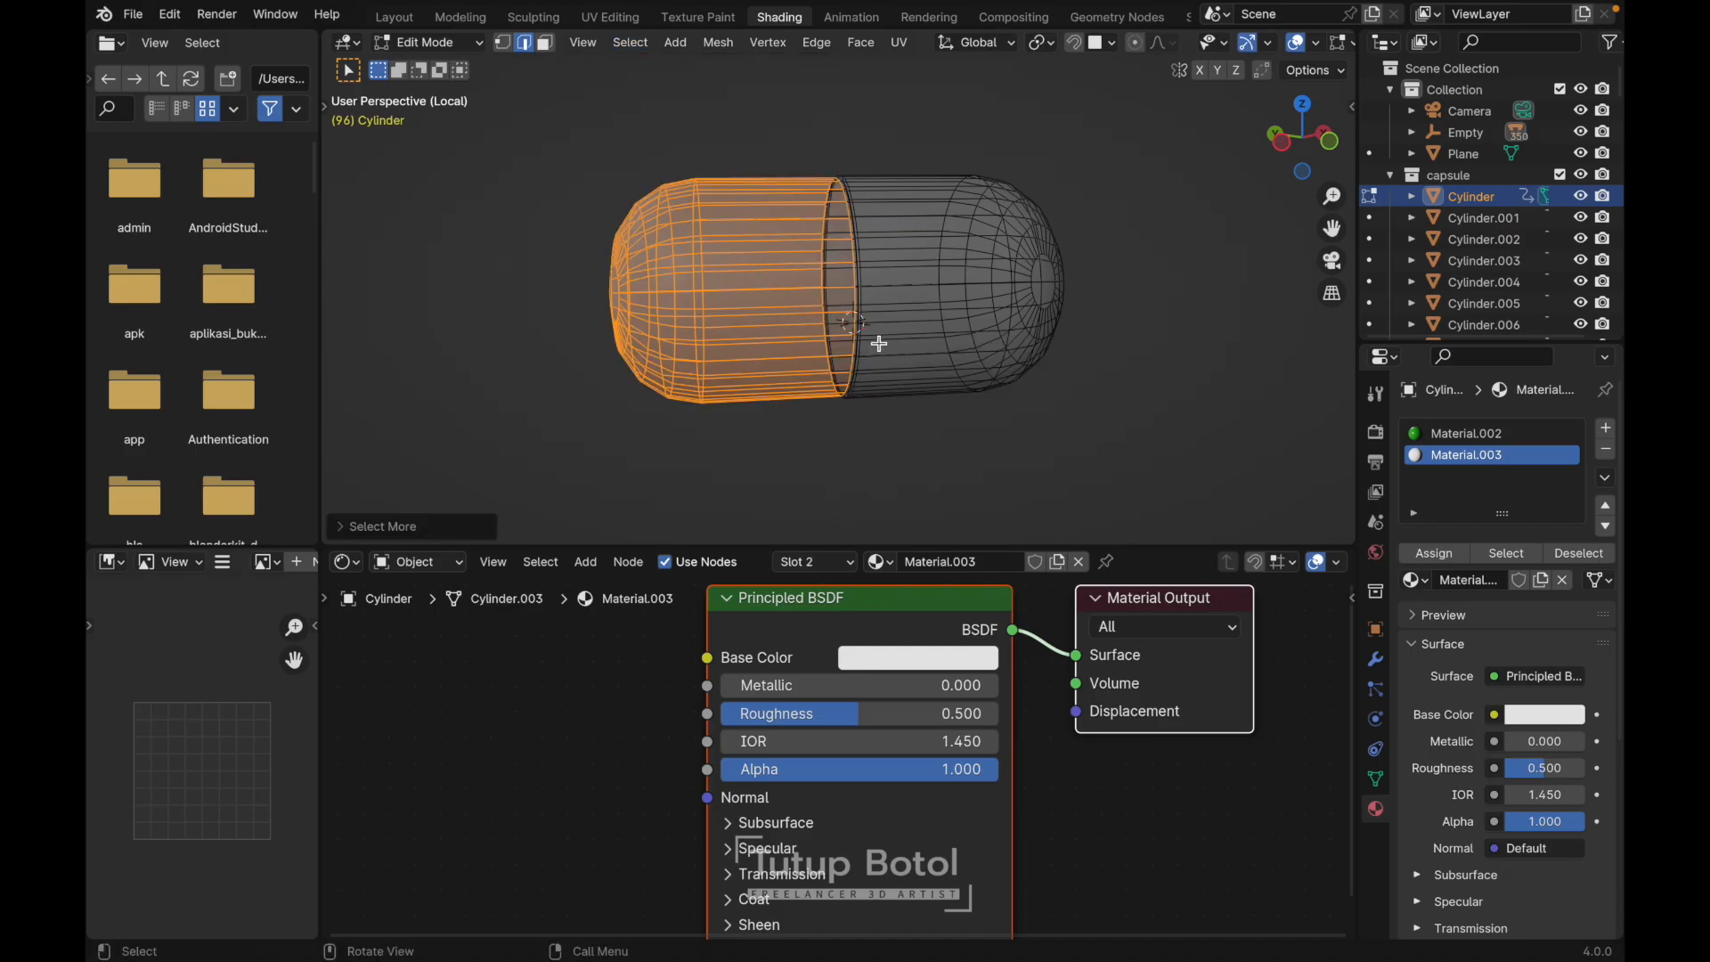
- Grow the capsule half's selection once more to include the narrow ring at the seam
scroll(831, 241, "up", 8)
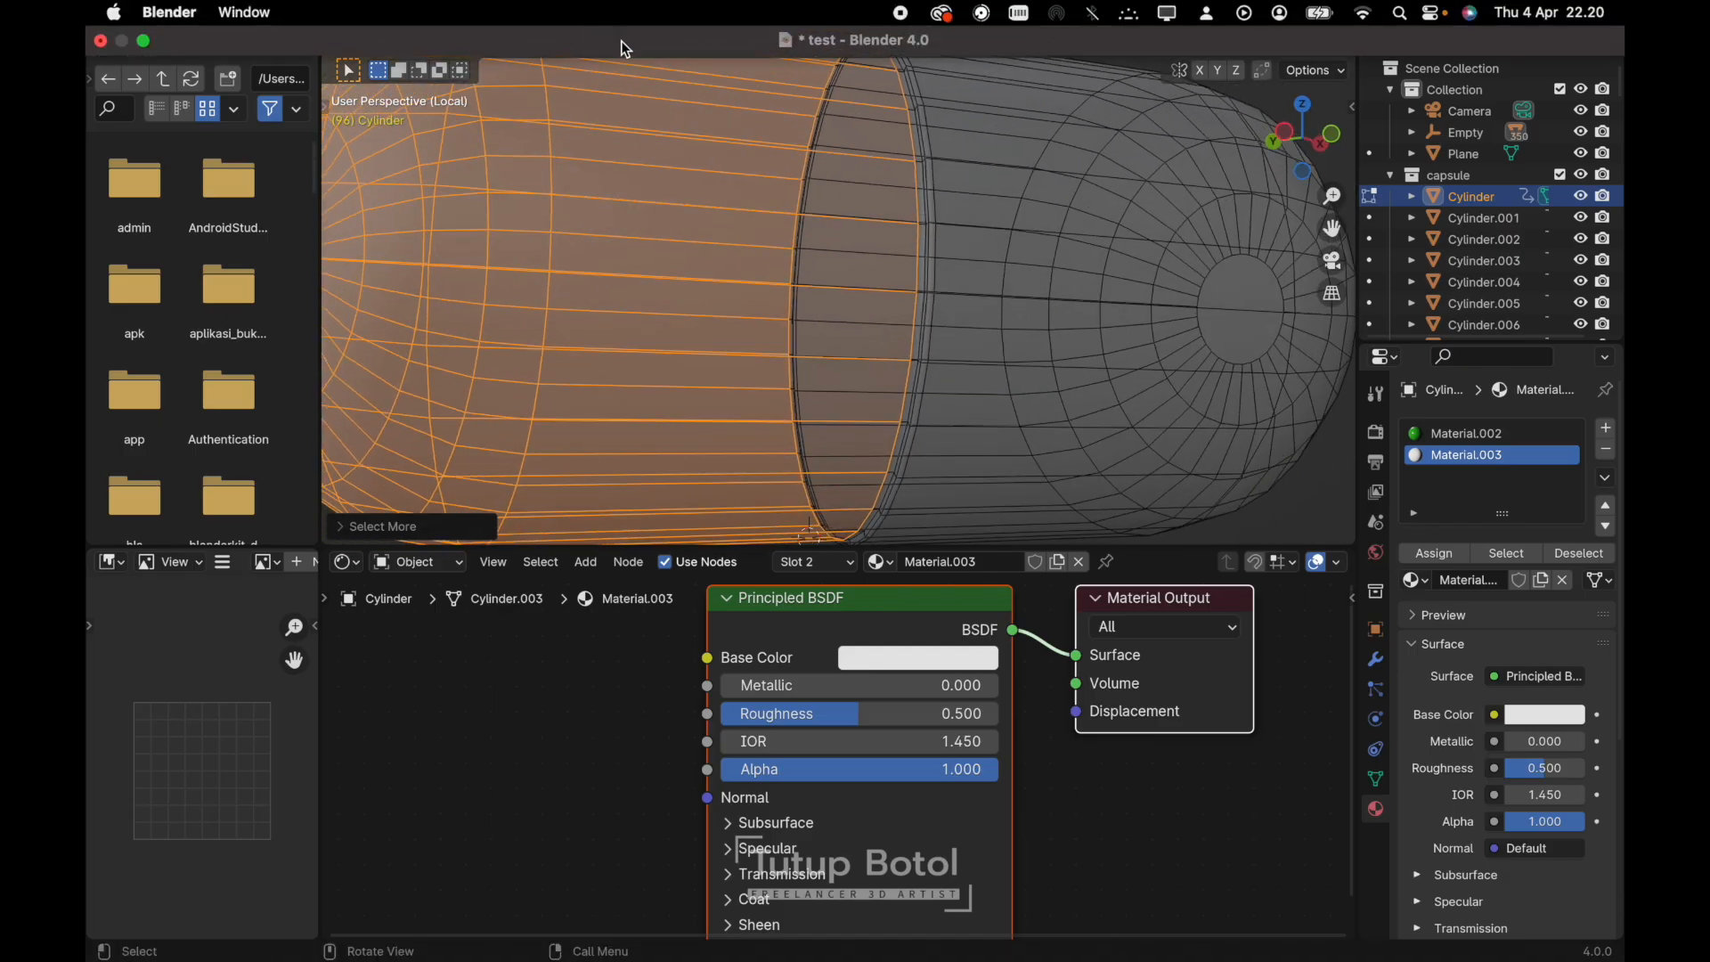
left_click(630, 42)
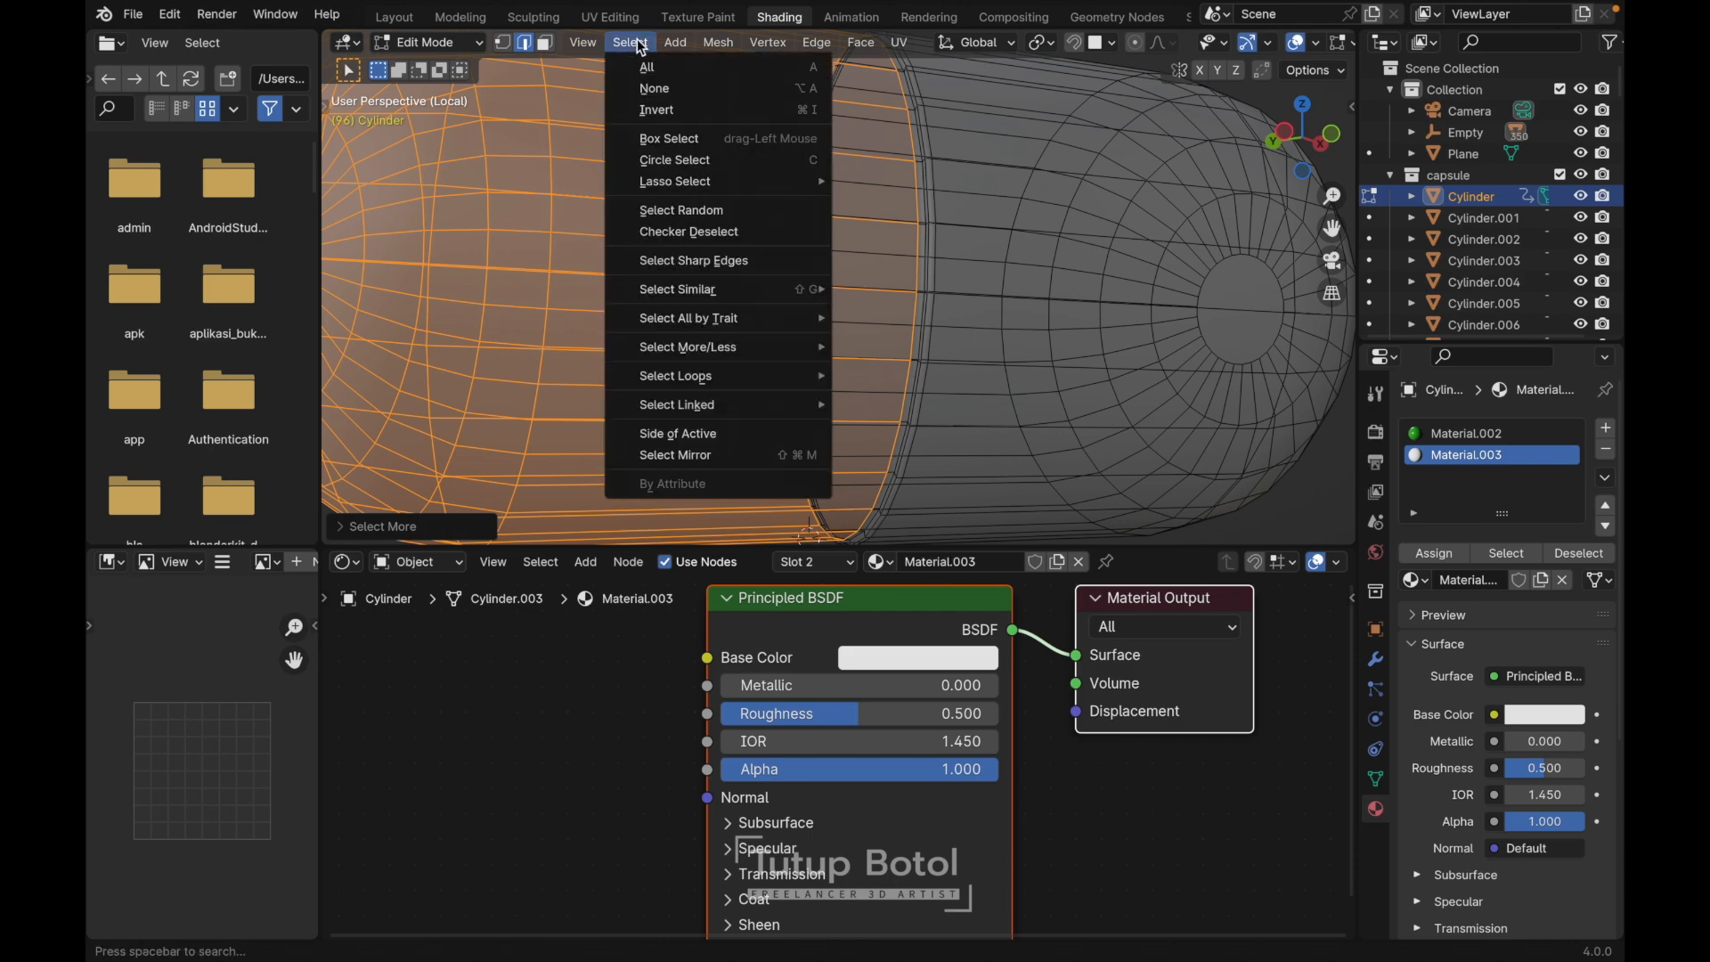
mouse_move(713, 346)
left_click(923, 349)
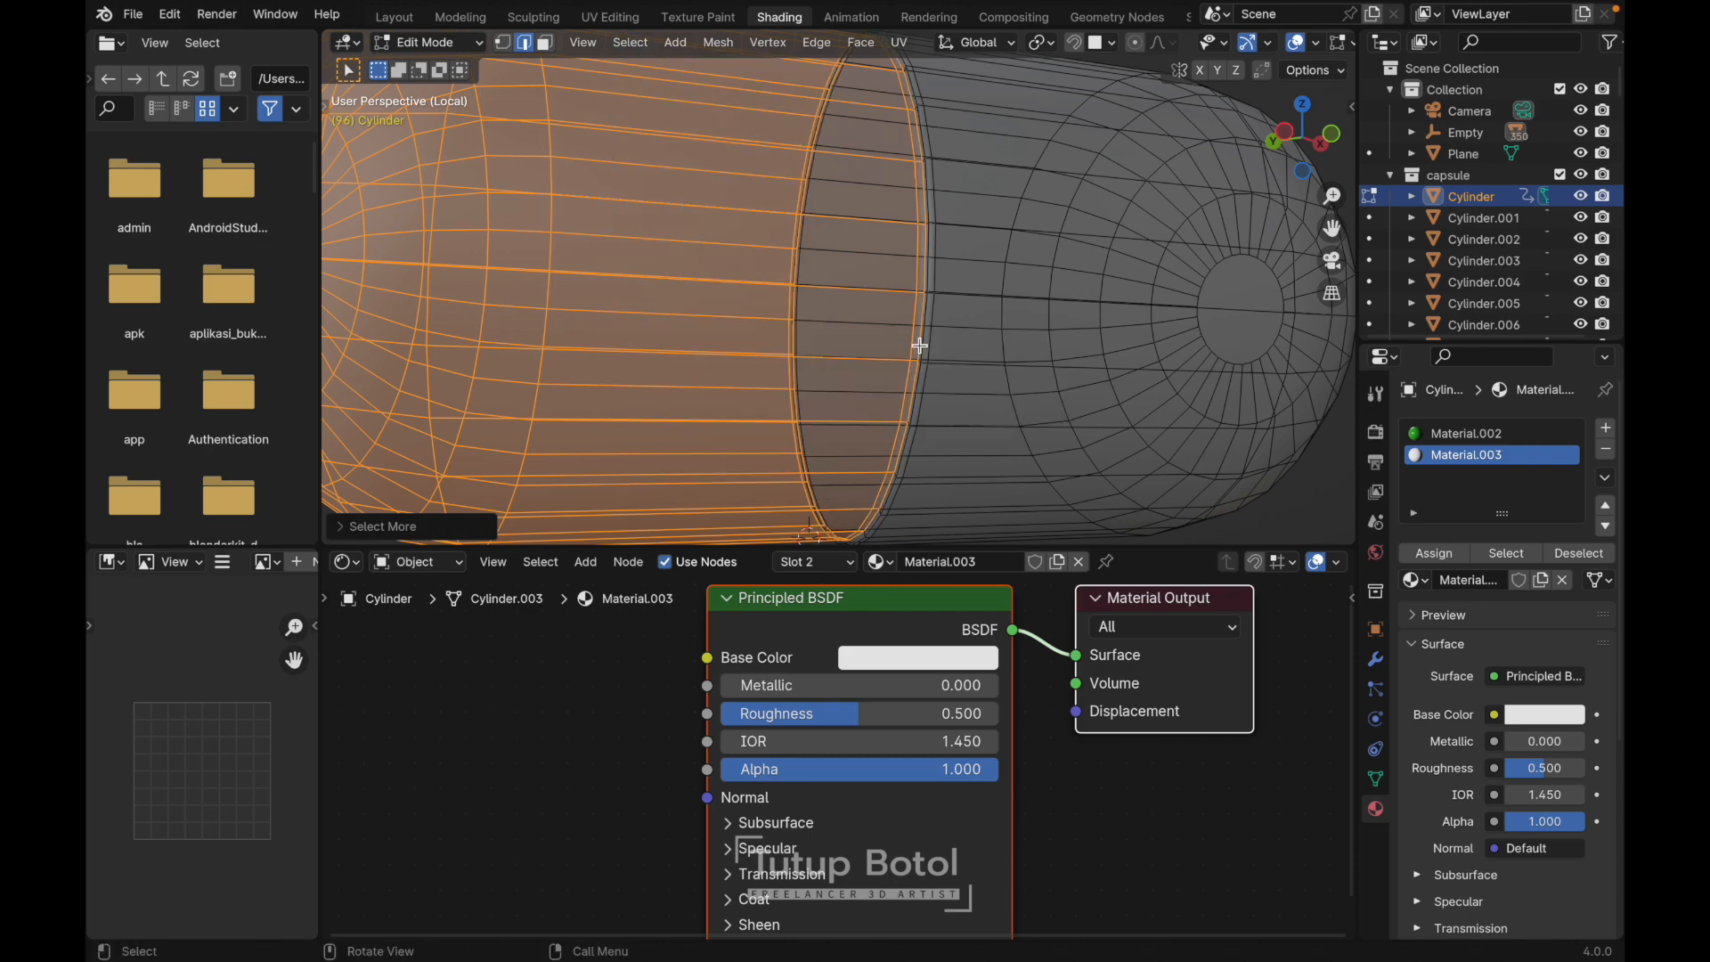
scroll(919, 346, "up", 5)
scroll(919, 345, "up", 8)
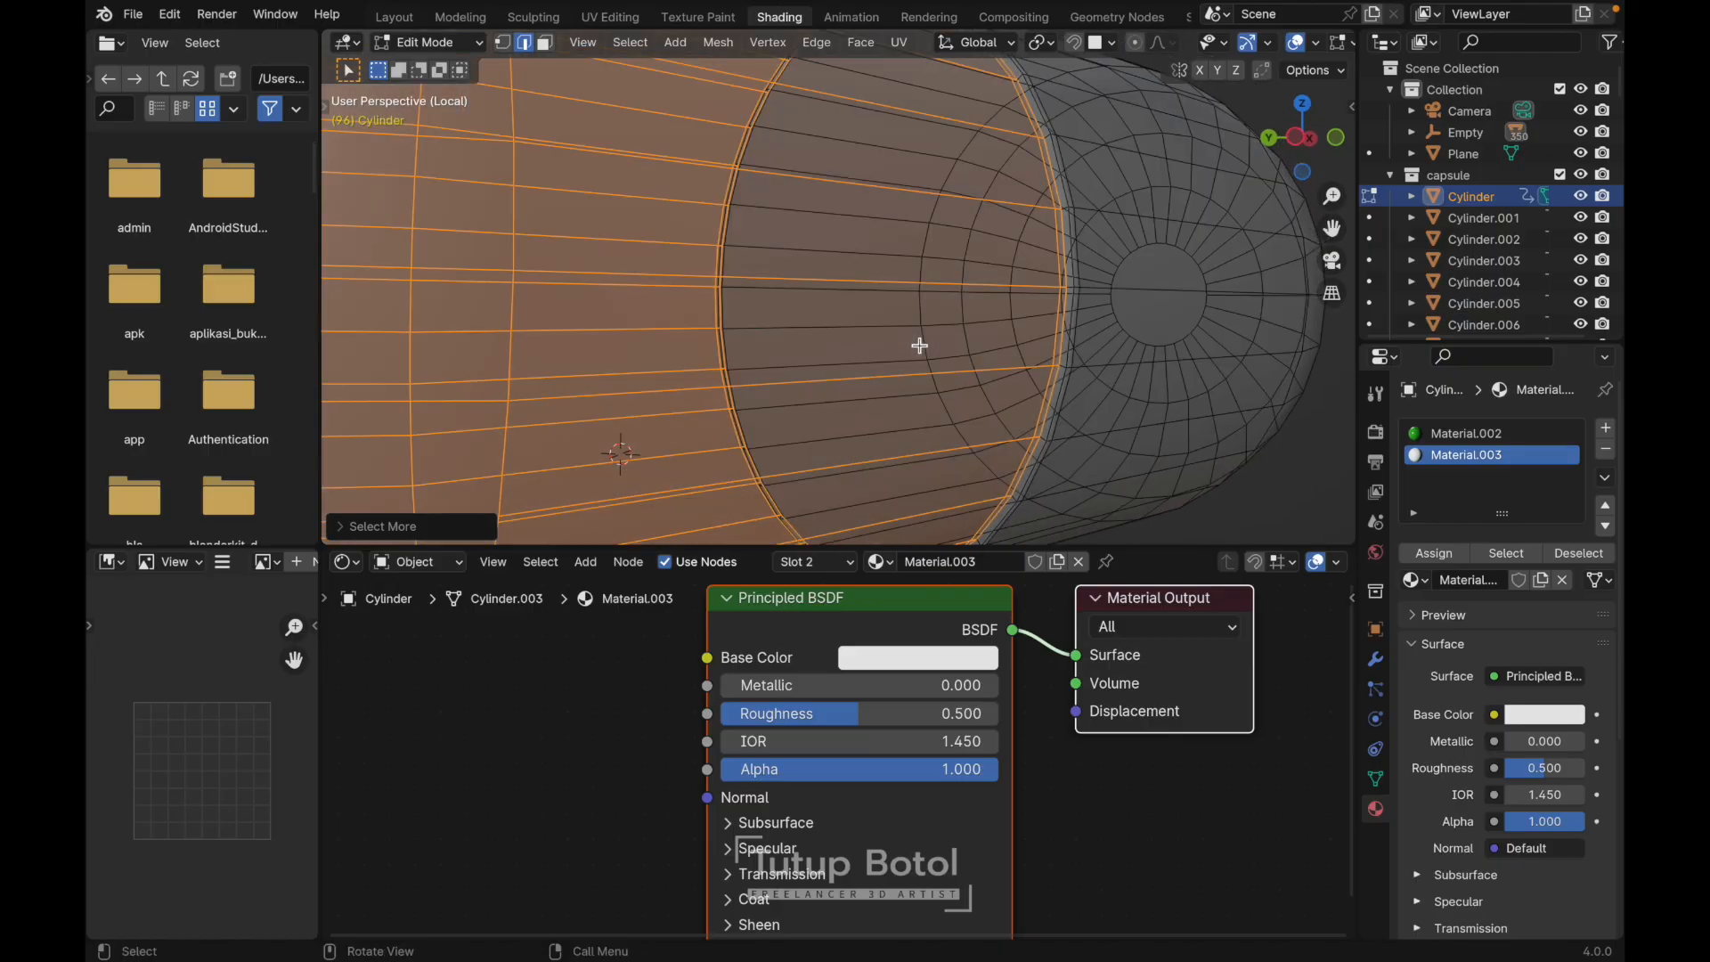
scroll(959, 346, "down", 2)
scroll(959, 346, "down", 3)
scroll(988, 346, "up", 5)
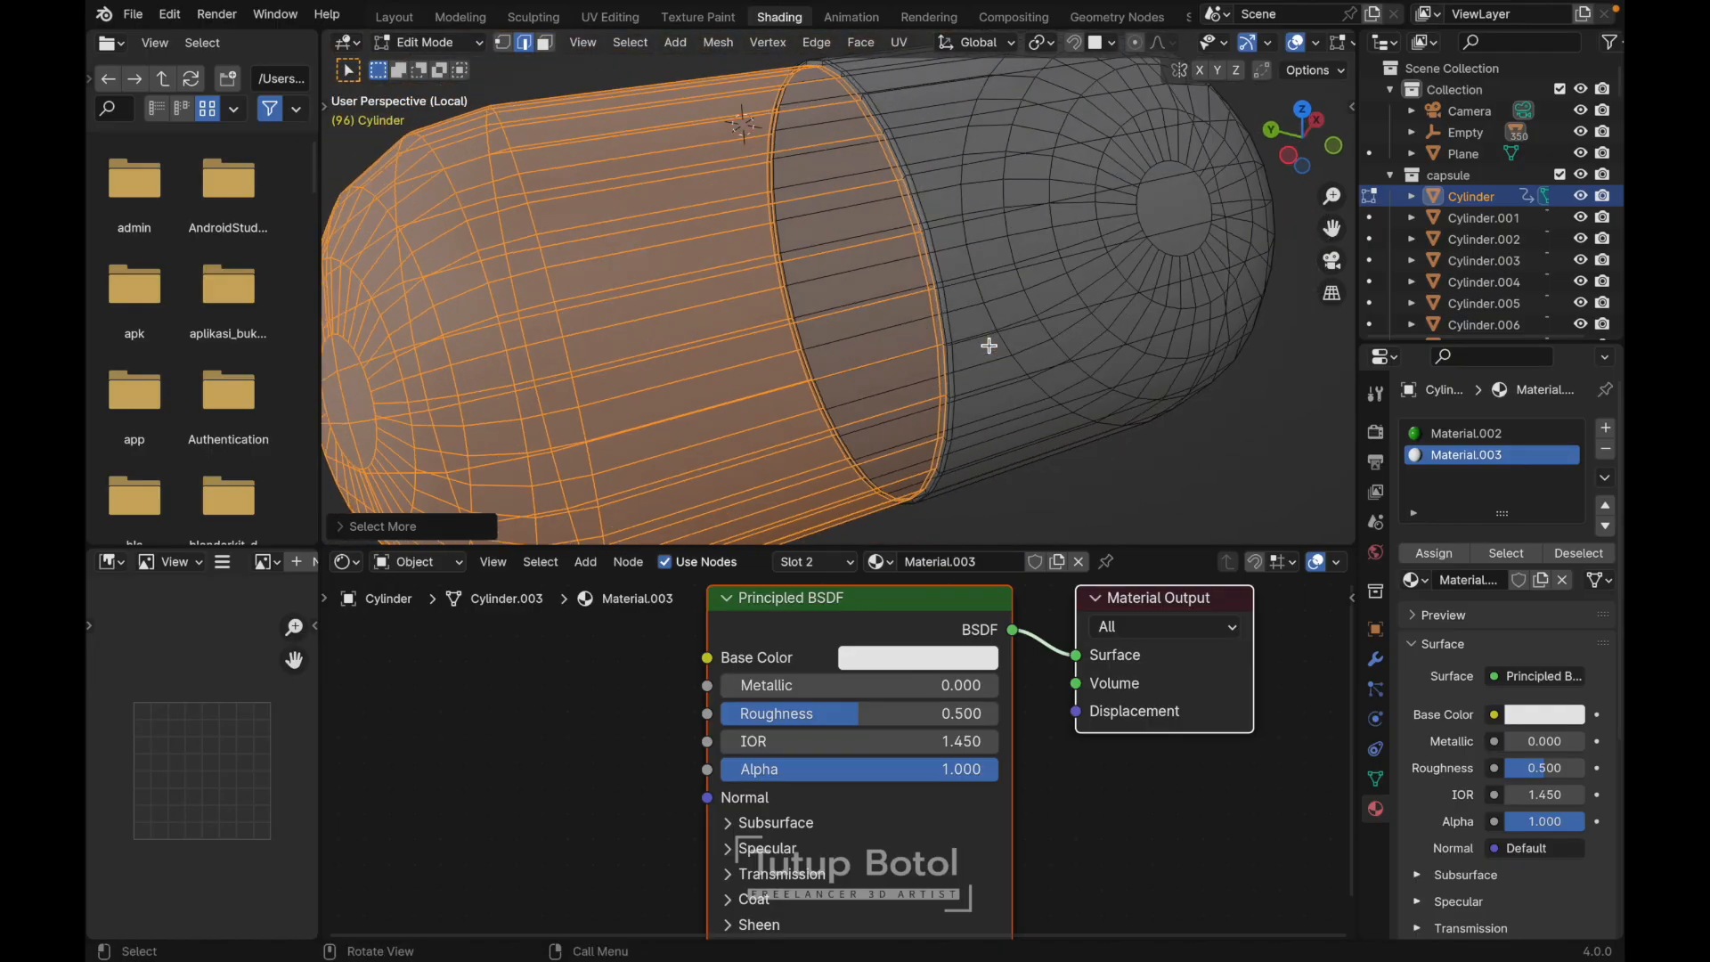
scroll(989, 345, "up", 4)
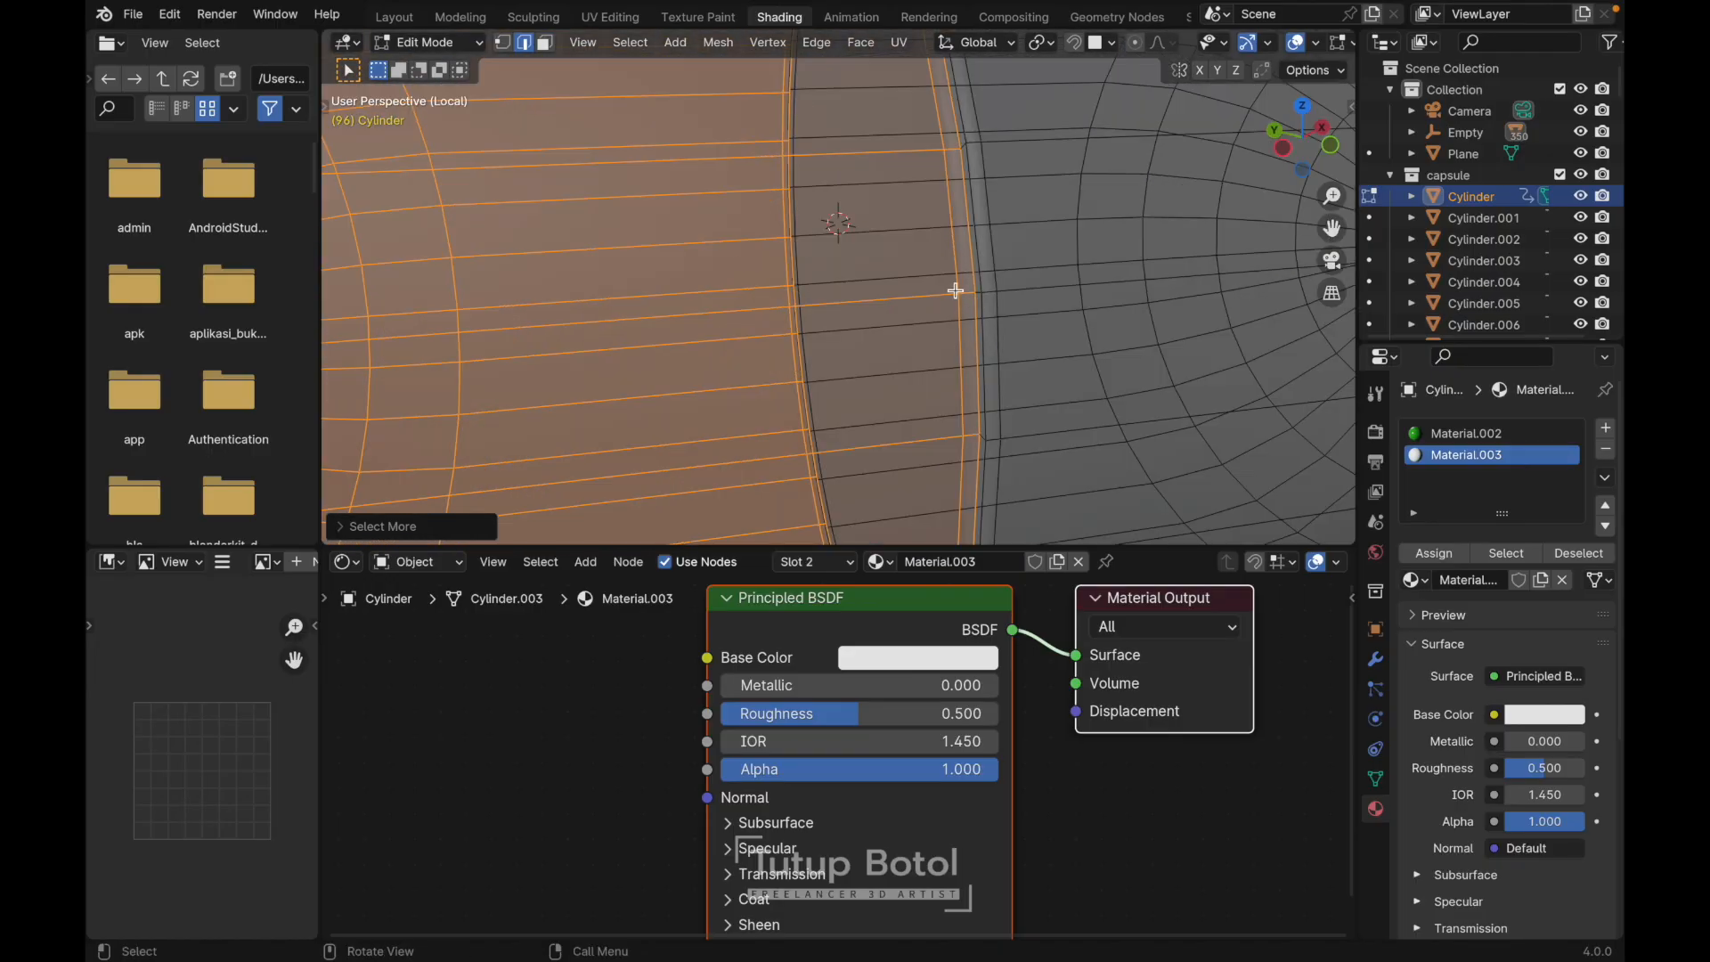
- Assign the second material to the selected capsule half and check the two-tone result in Material Preview
left_click(1434, 554)
scroll(1158, 340, "down", 4)
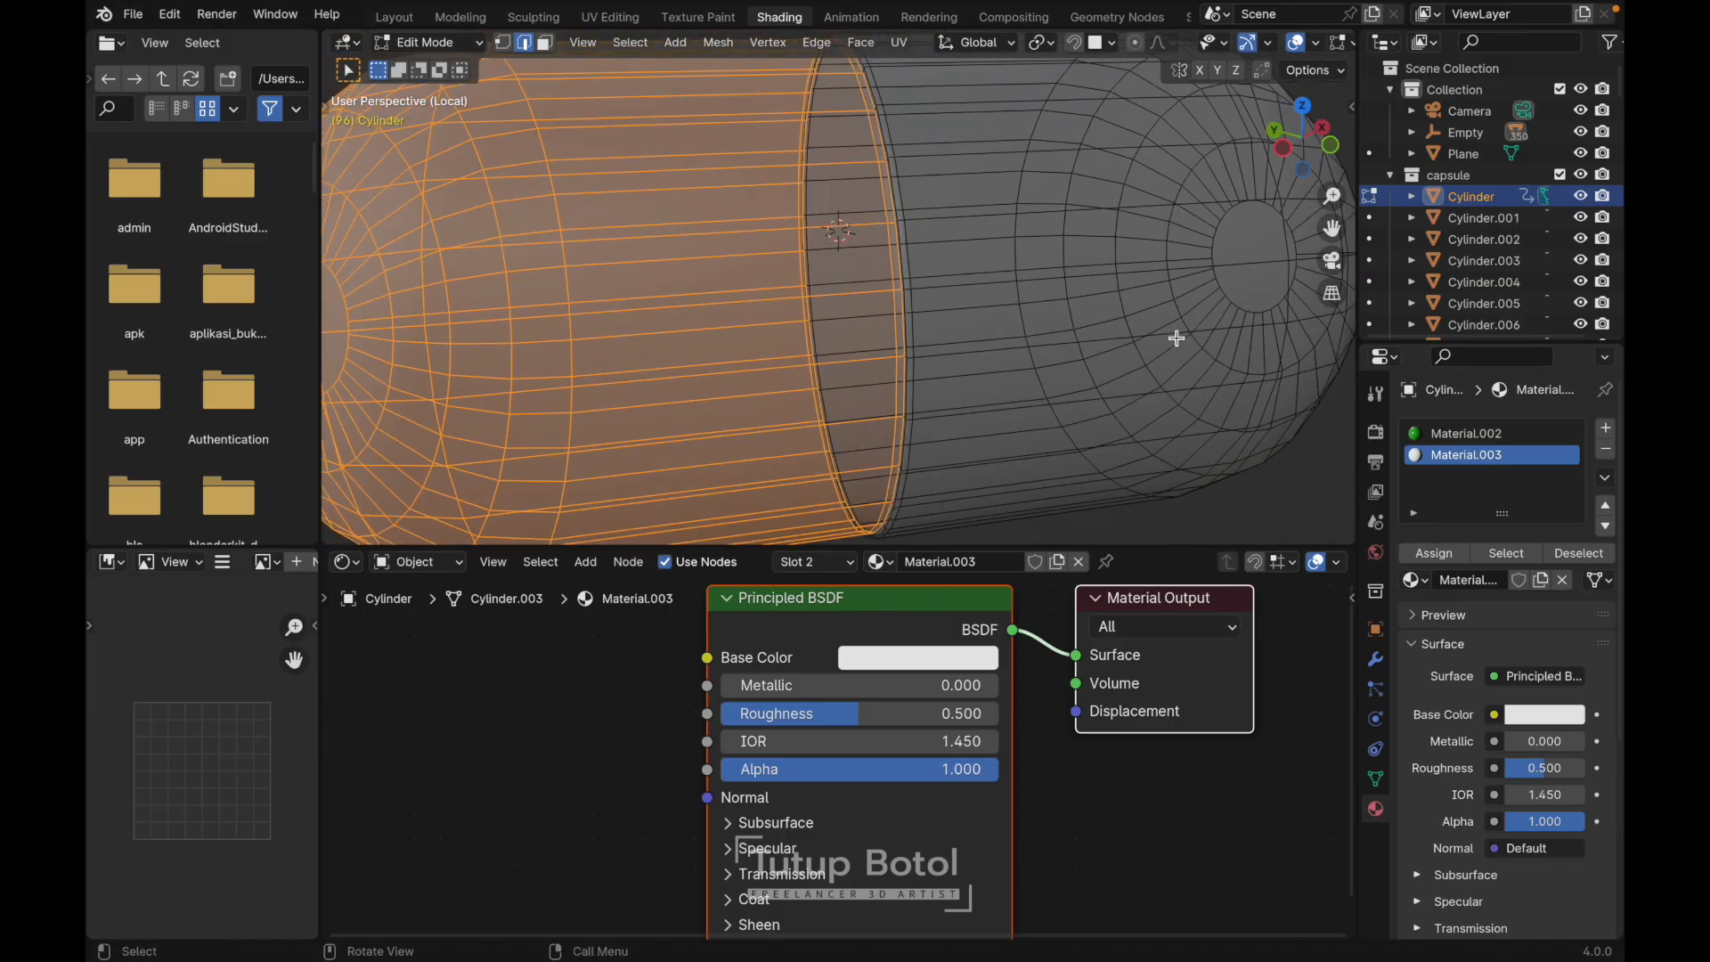
scroll(1194, 337, "down", 4)
key("Tab")
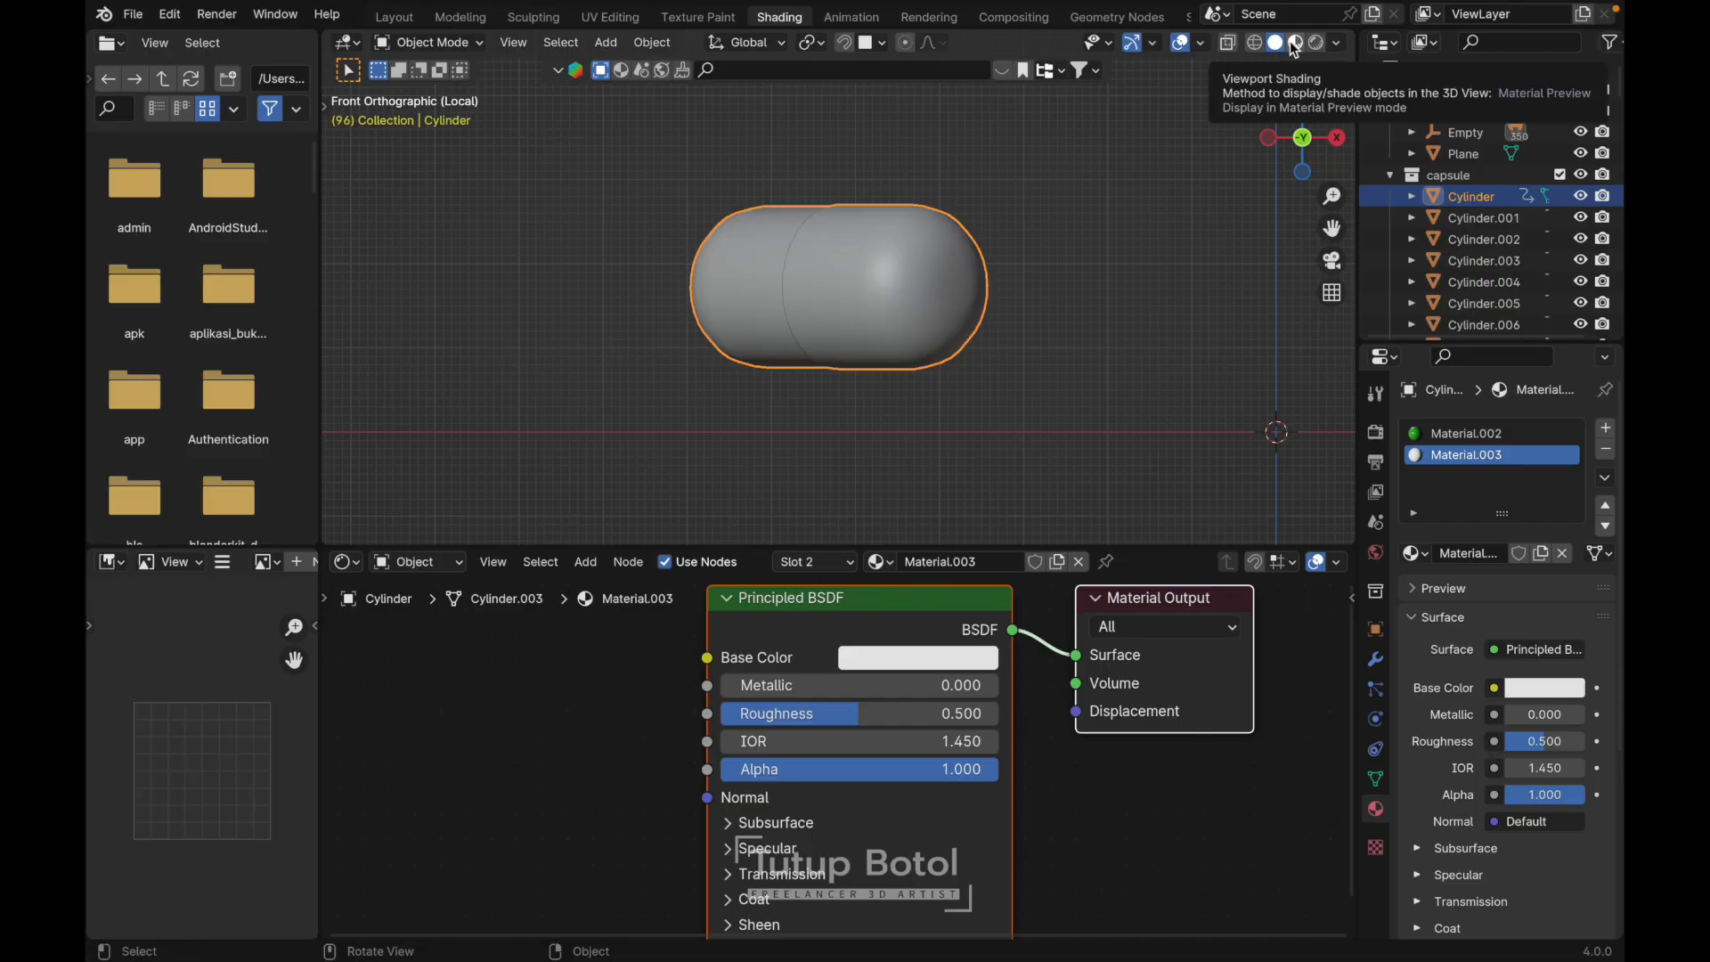
left_click(1294, 43)
scroll(896, 233, "left", 10)
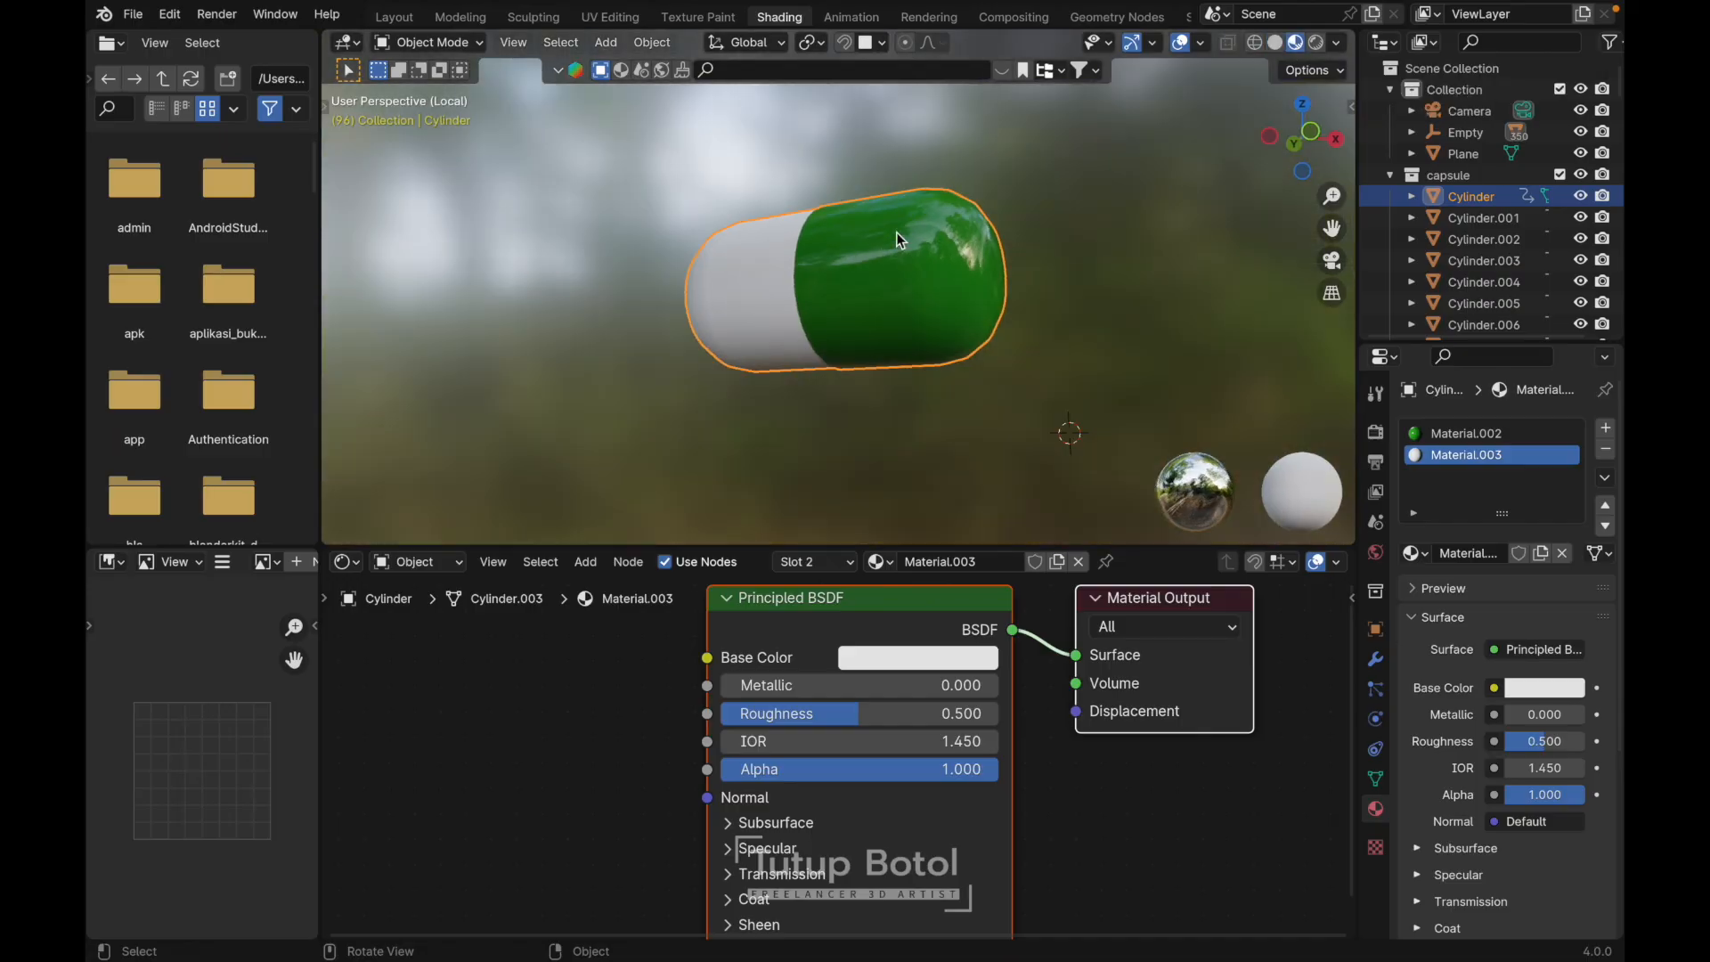
scroll(895, 232, "up", 8)
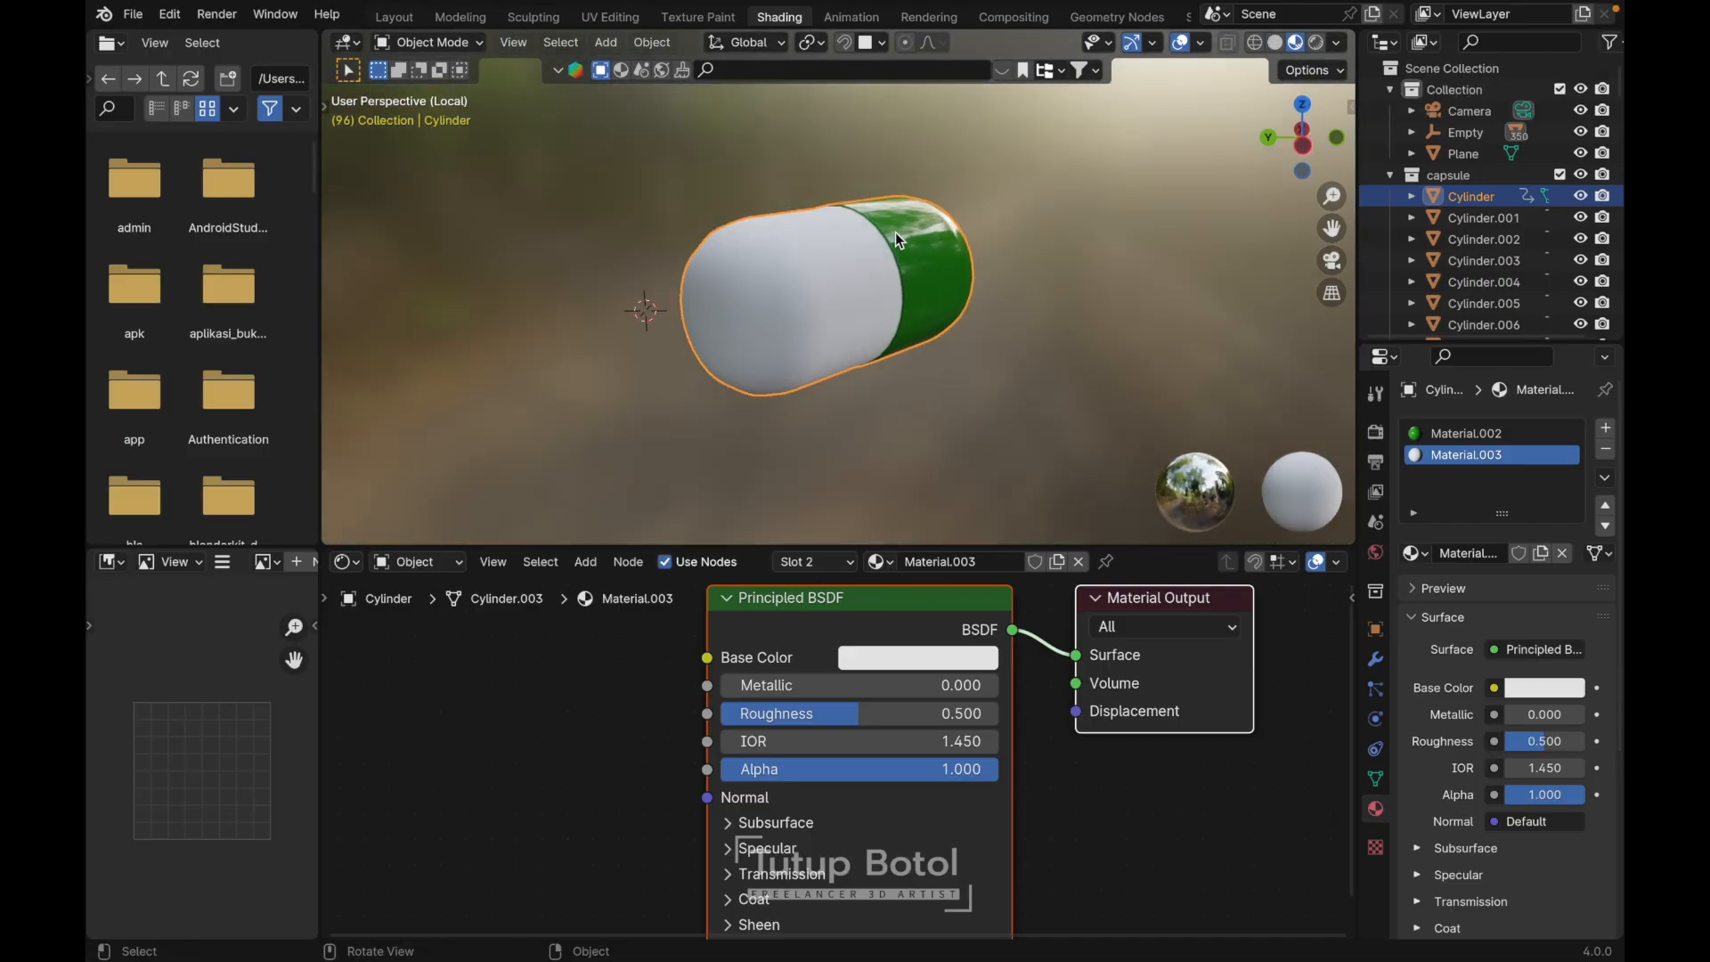
scroll(895, 231, "right", 8)
scroll(895, 231, "left", 6)
scroll(895, 232, "up", 3)
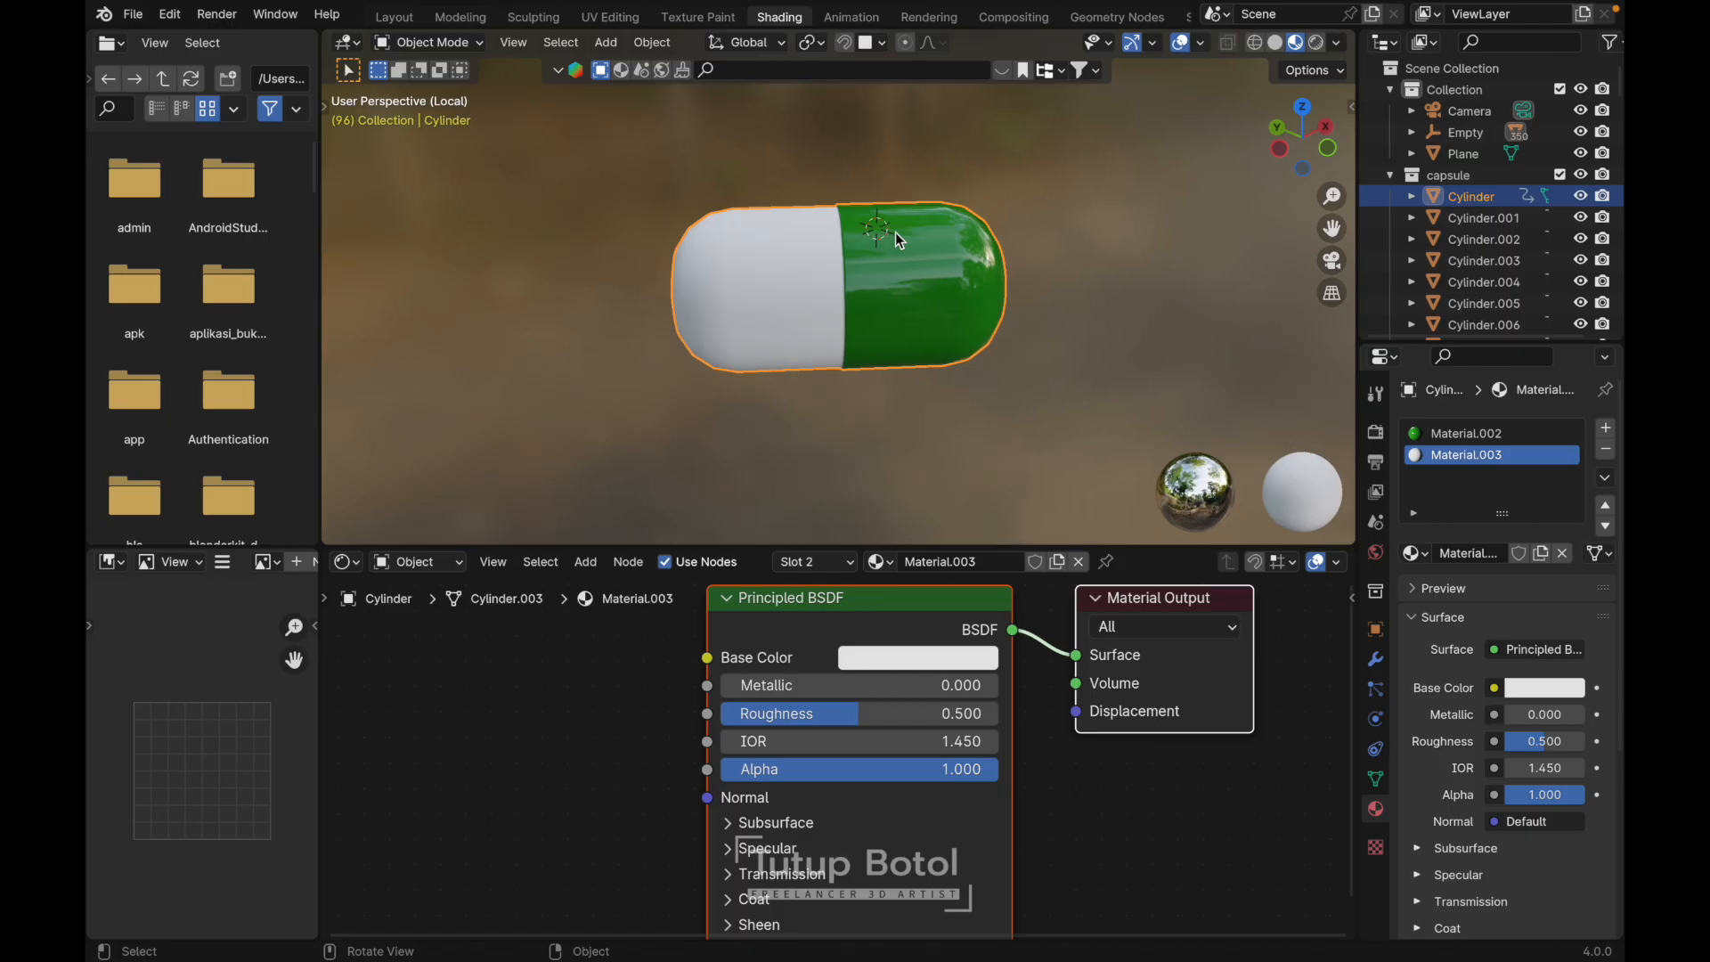
- Set the second capsule material's roughness to 0 and its base color to bright lime green
left_click_drag(853, 713, 719, 713)
left_click(879, 660)
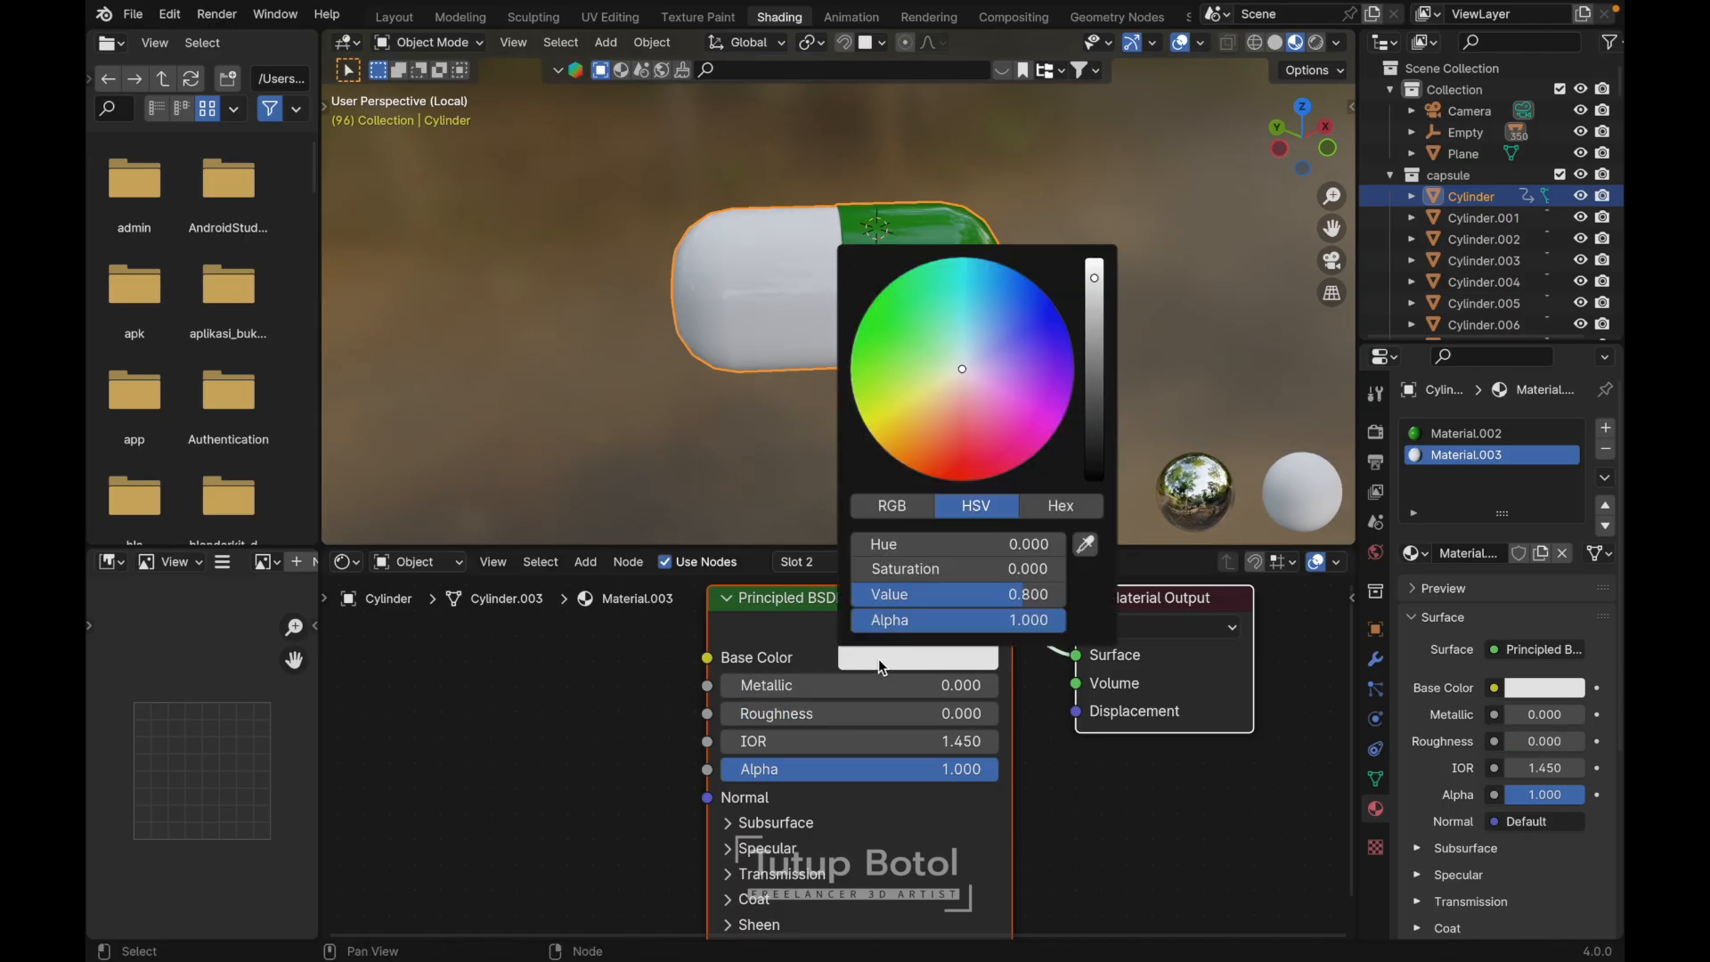
mouse_move(937, 340)
left_mouse_down()
mouse_move(886, 333)
mouse_move(851, 373)
left_mouse_up()
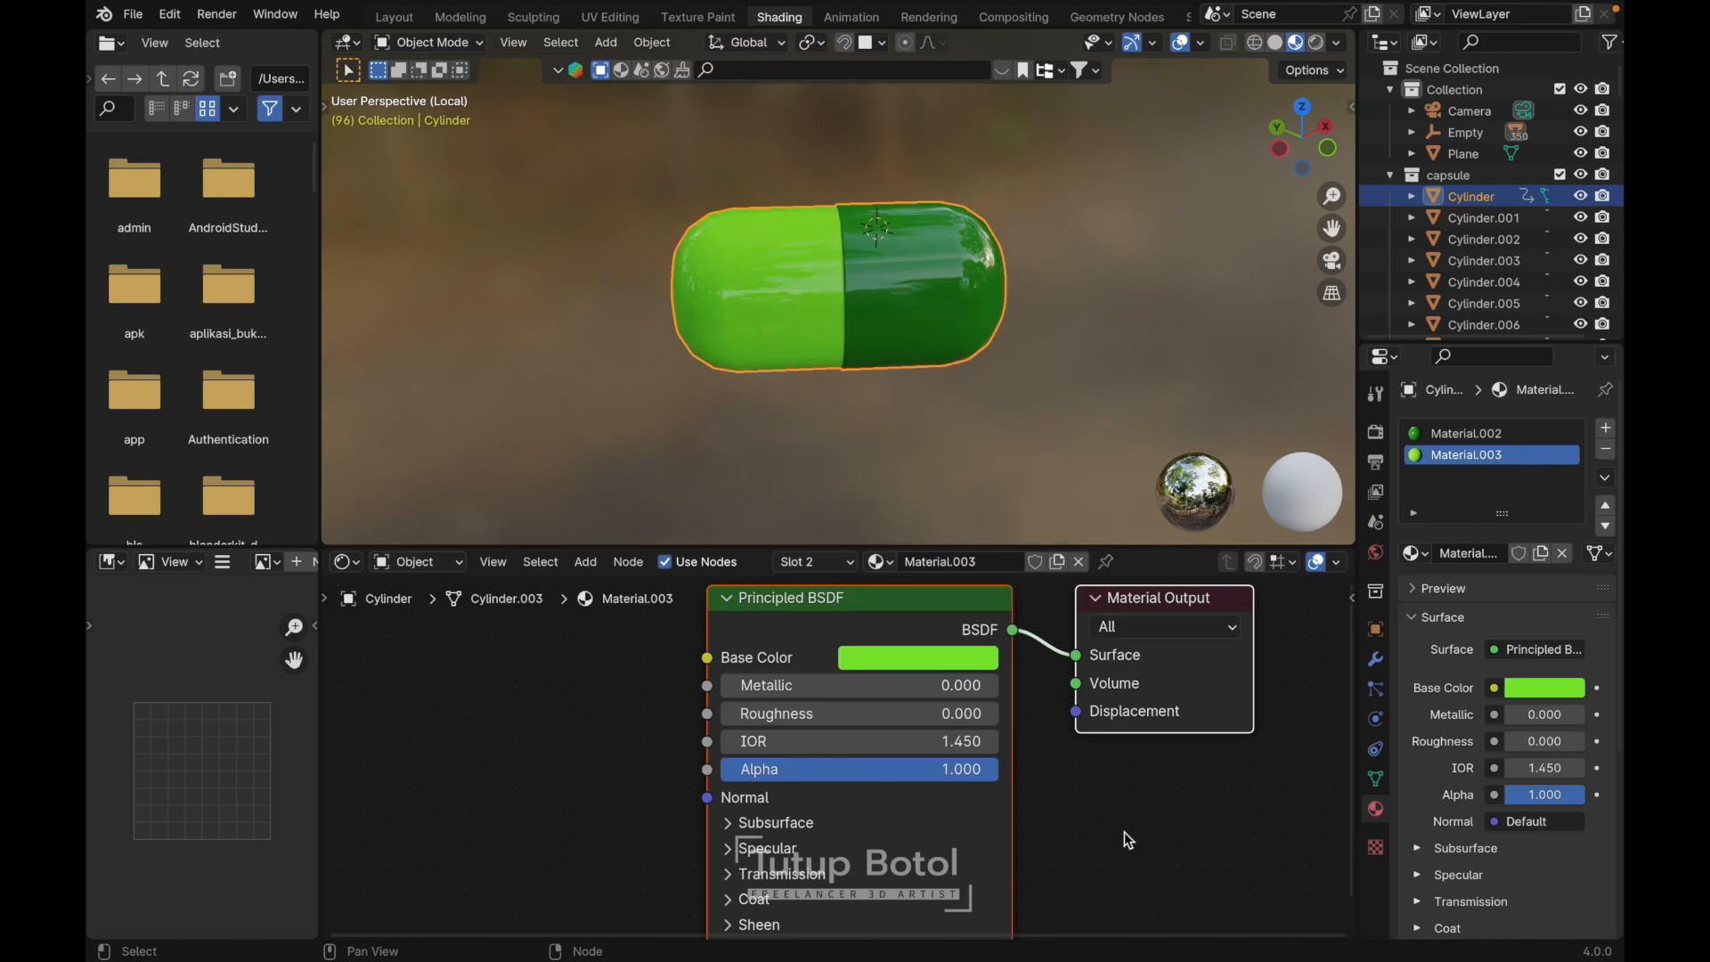
- Exit the capsule's local view and return to the full bottle scene
middle_click_drag(917, 240, 920, 246)
key("grave")
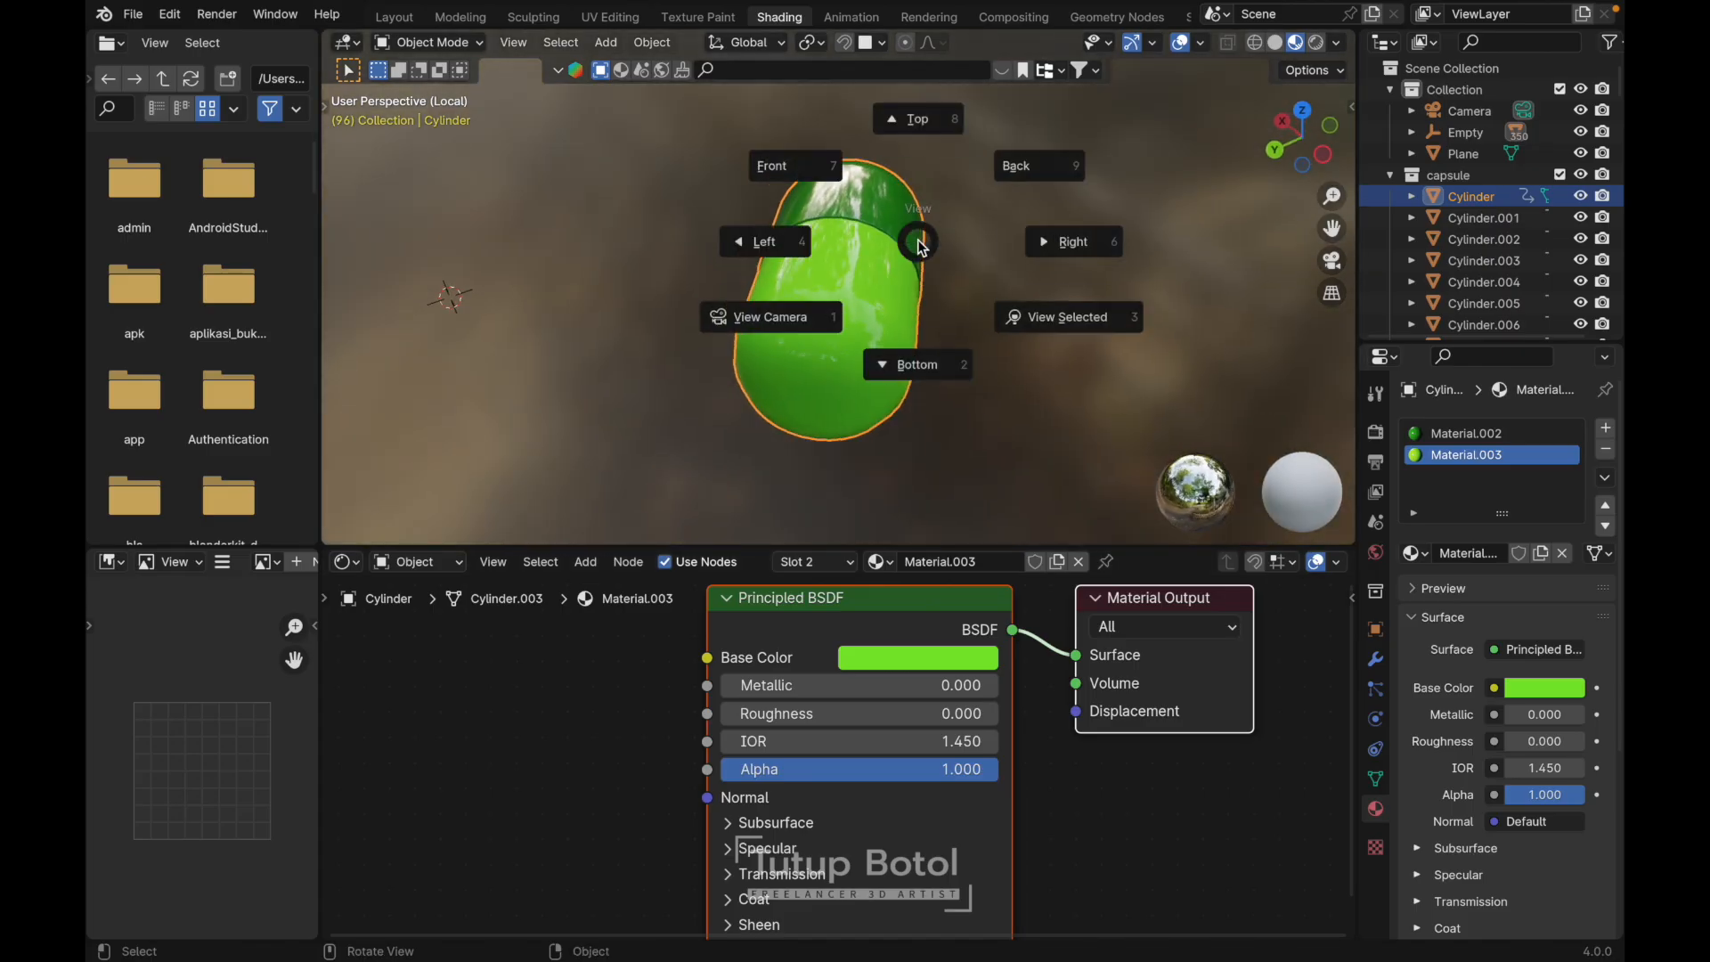
key("8")
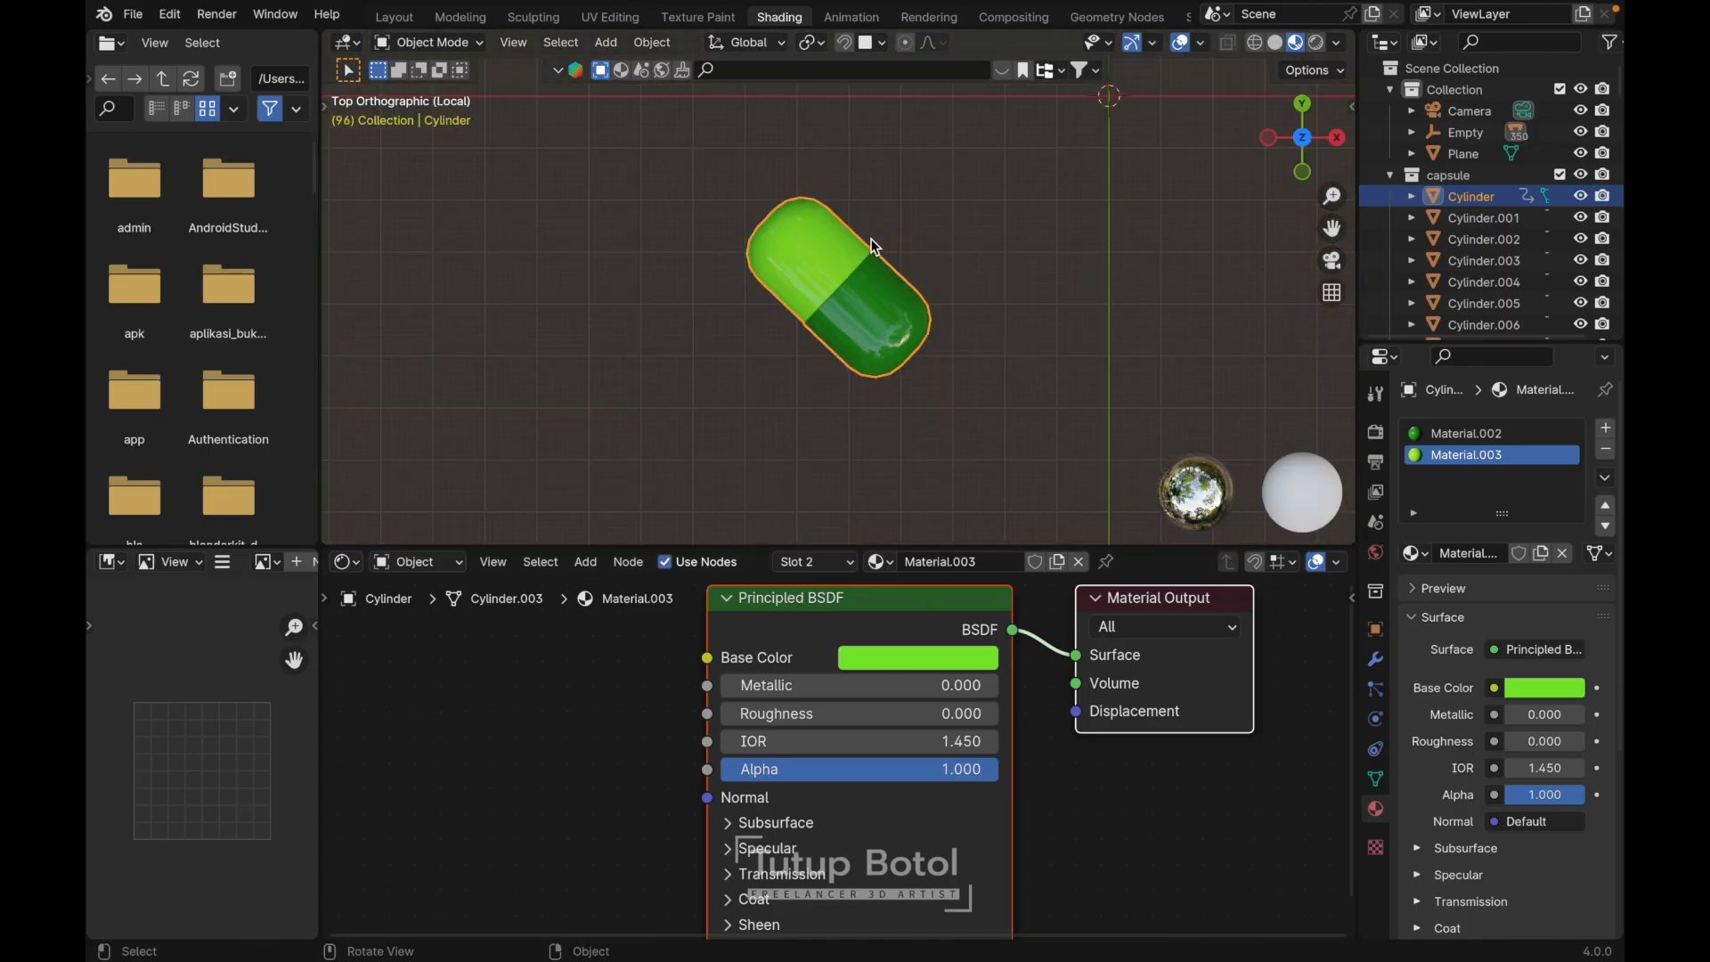
key("slash")
middle_click_drag(871, 239, 1023, 278)
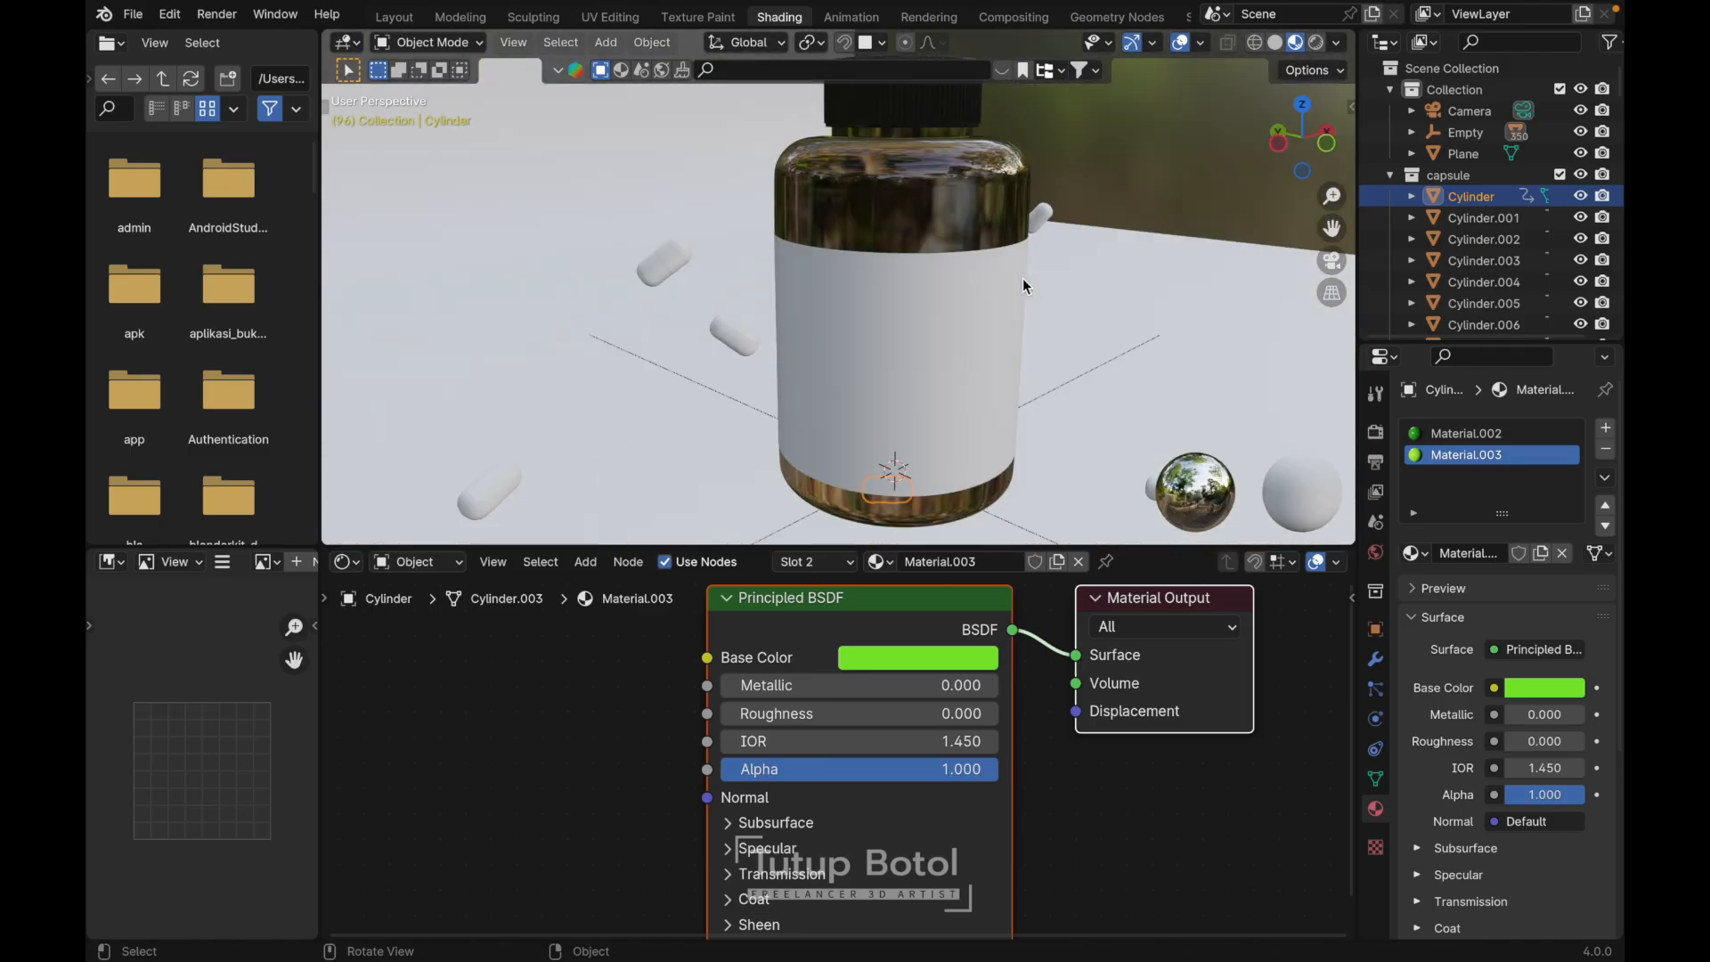
key("g")
right_click(826, 120)
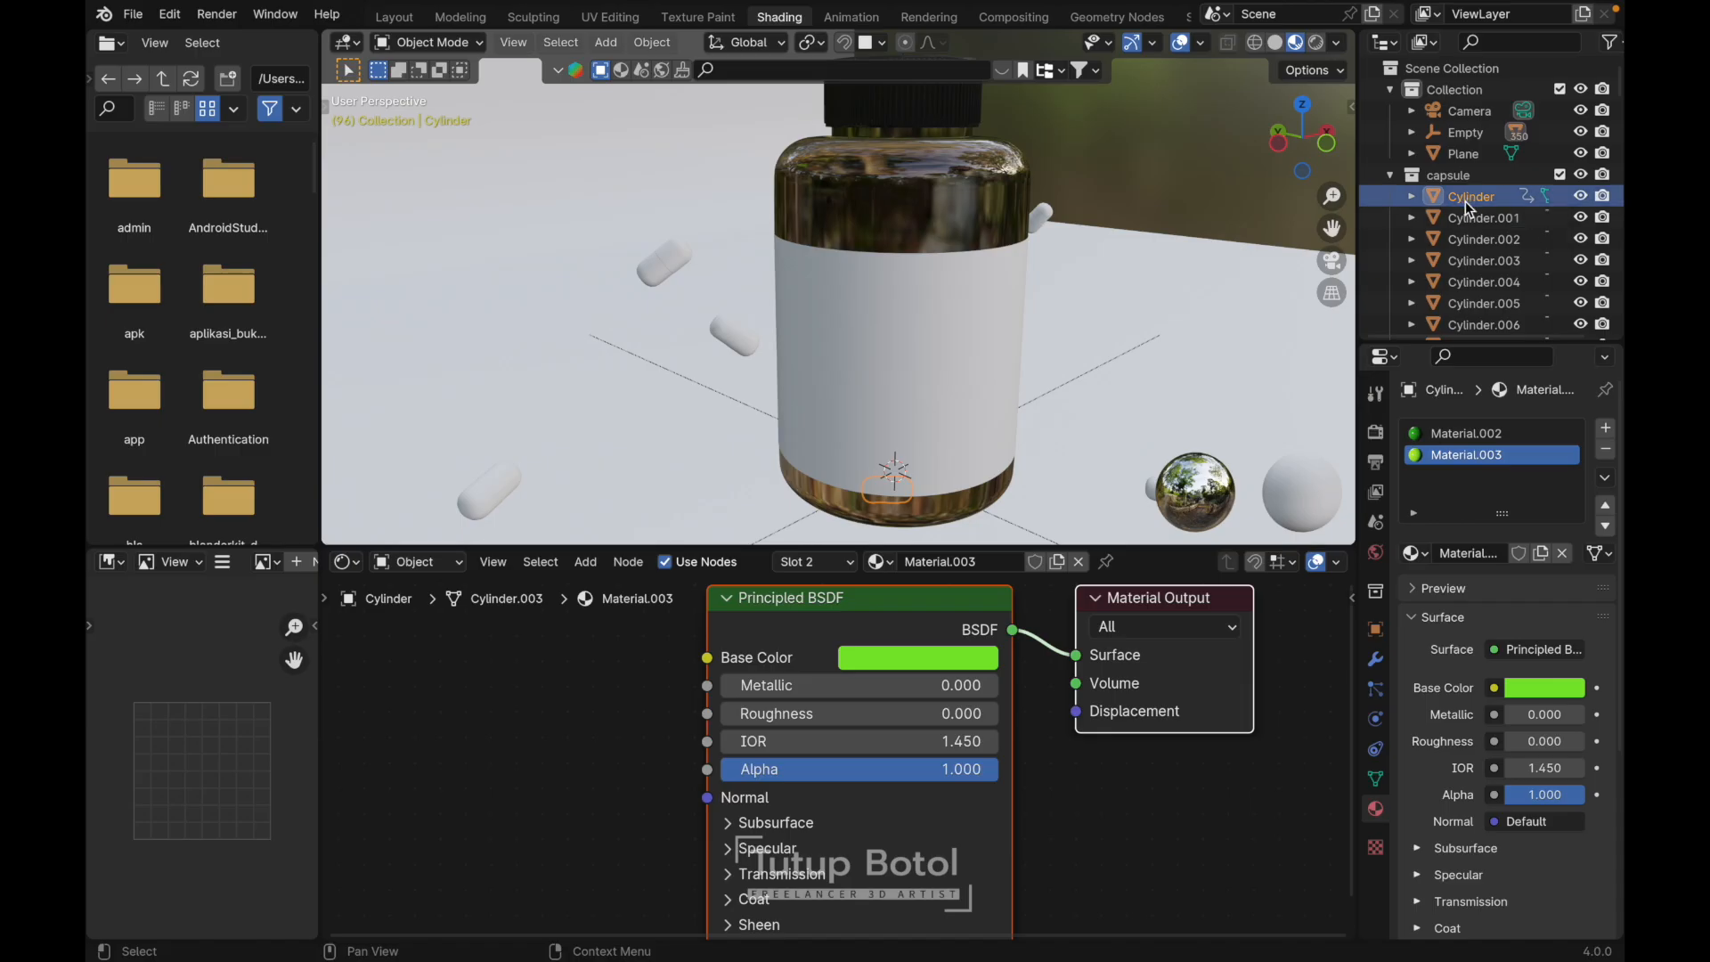
- Select all capsule objects in the capsule collection, from Cylinder through Cylinder.346, keeping the two-tone Cylinder as the active object
scroll(1461, 197, "down", 20)
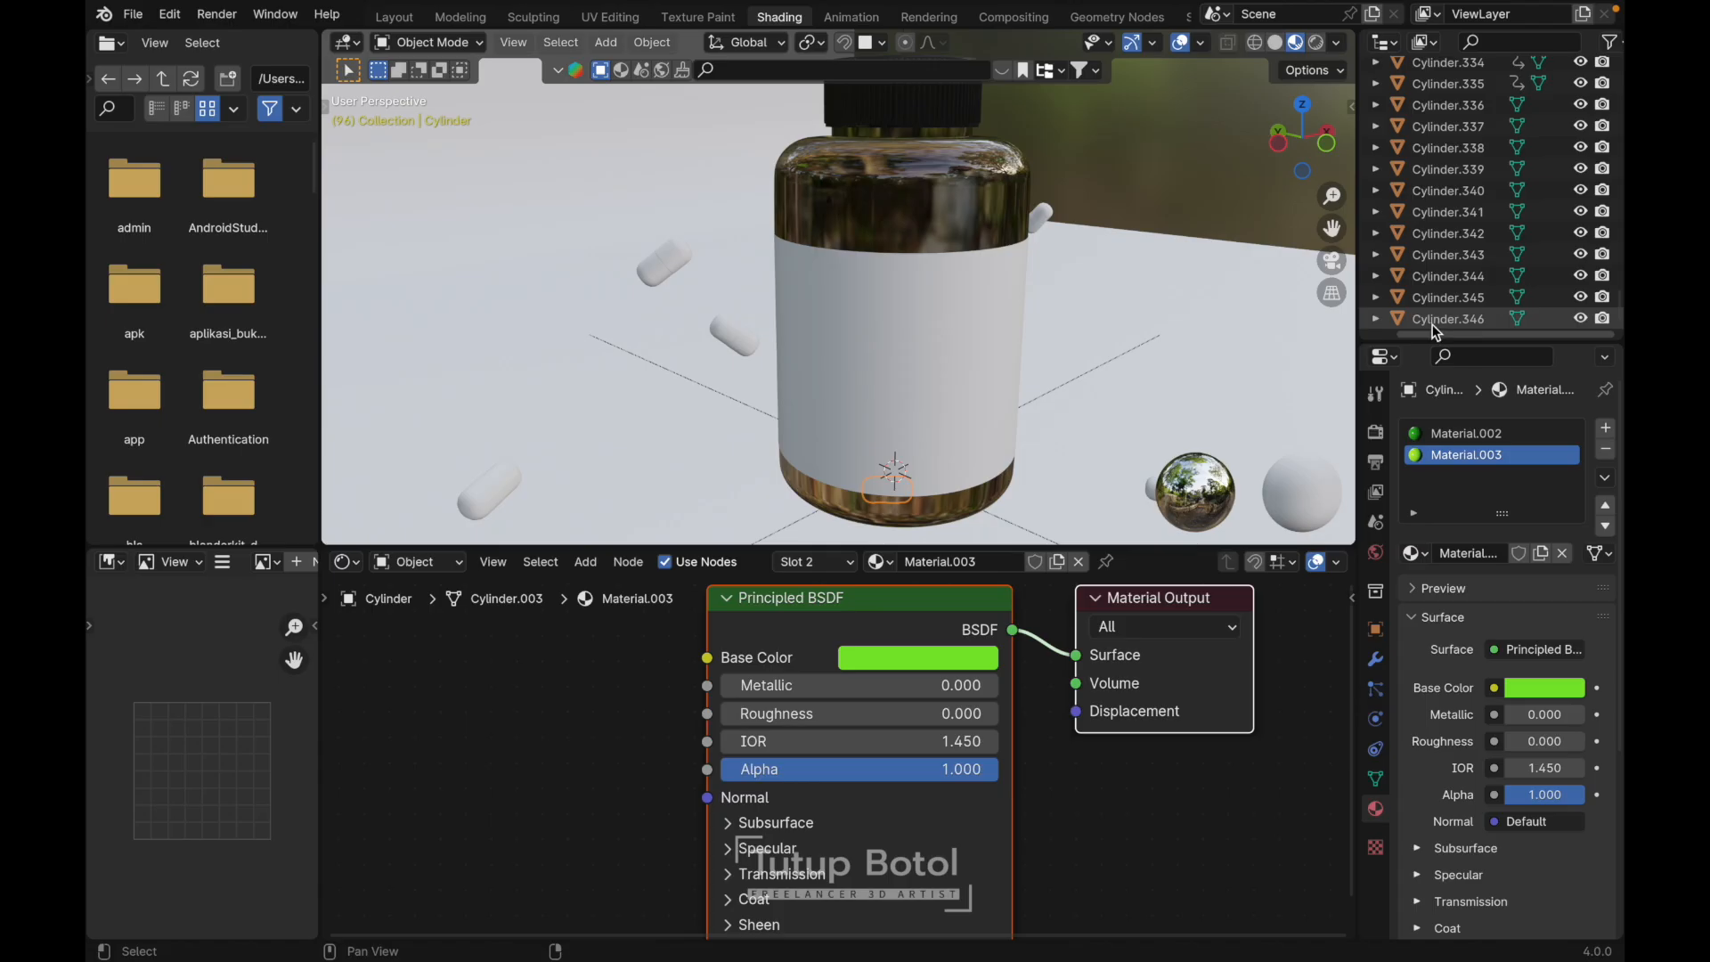
left_click(1435, 310, "shift")
scroll(1083, 296, "down", 10)
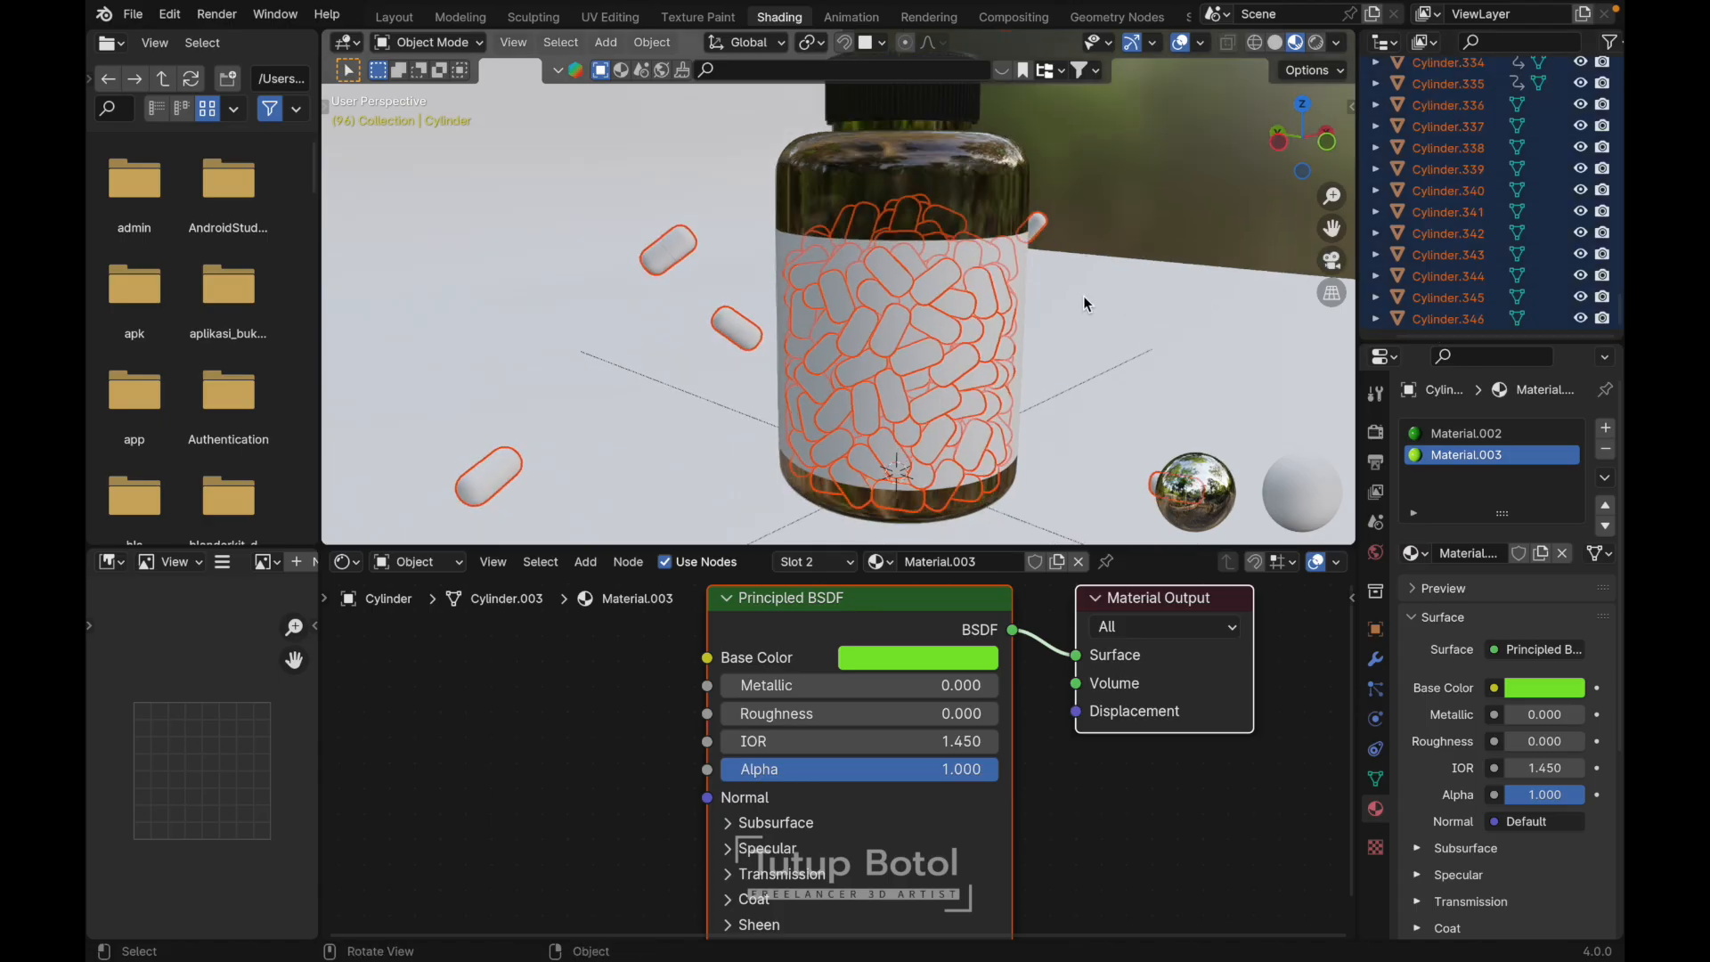
scroll(1083, 295, "up", 8)
scroll(1083, 295, "up", 2)
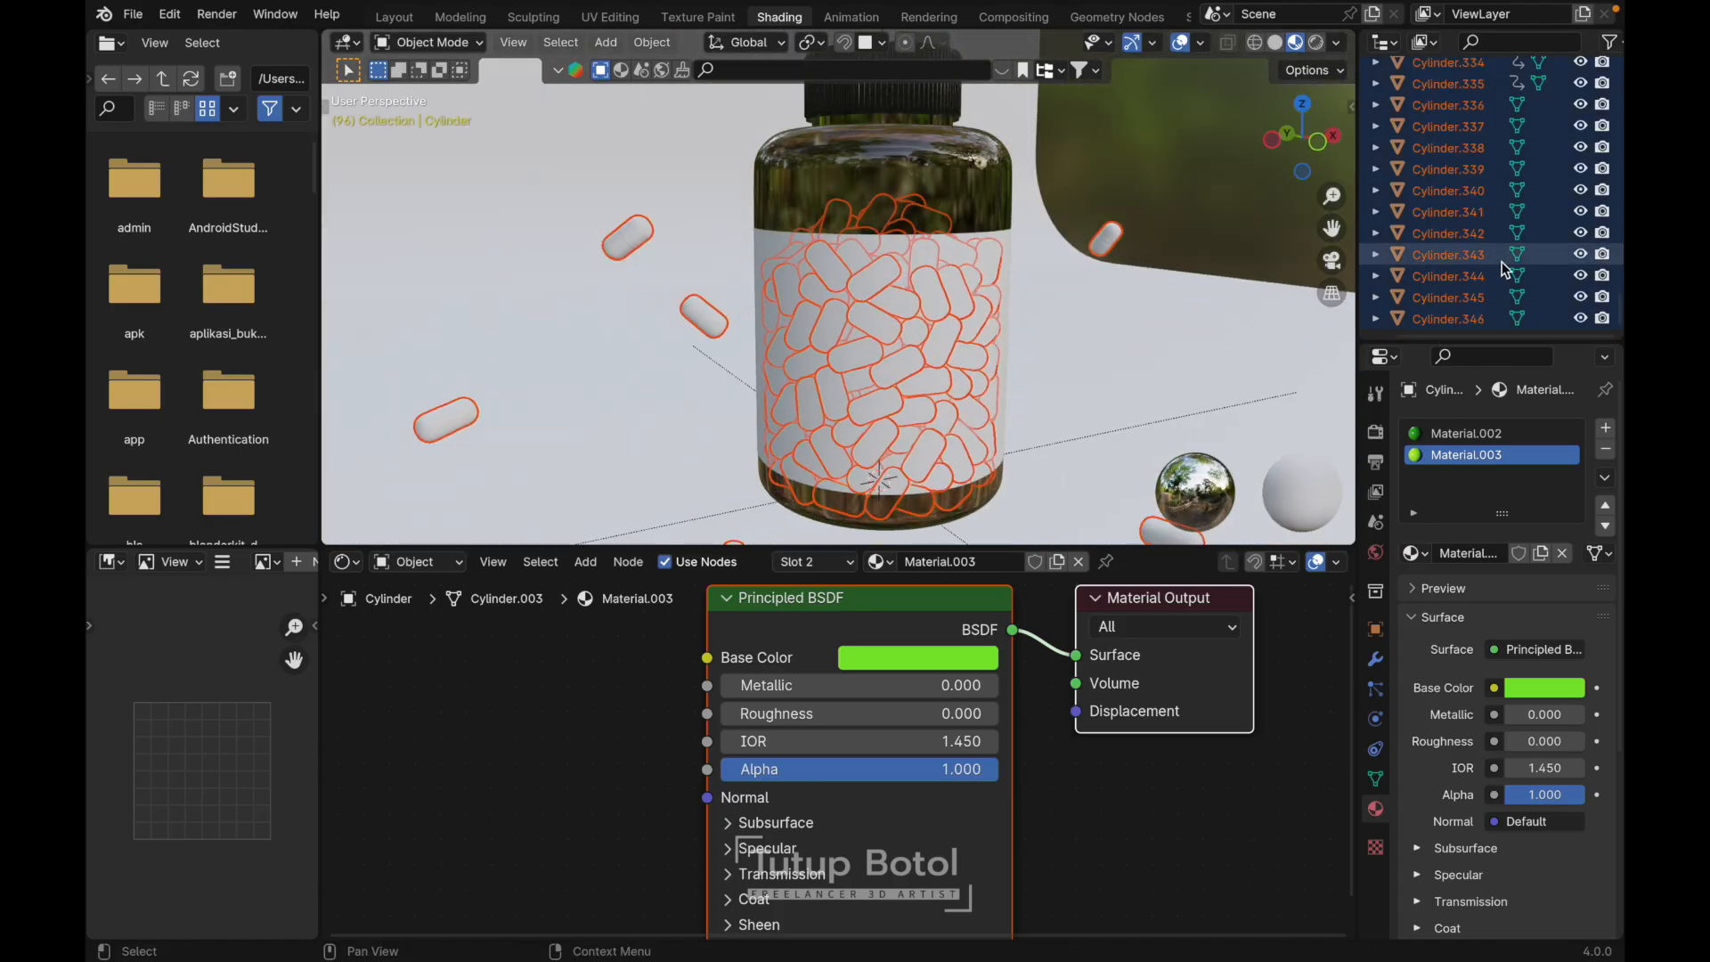
scroll(1502, 260, "up", 15)
scroll(1502, 261, "up", 10)
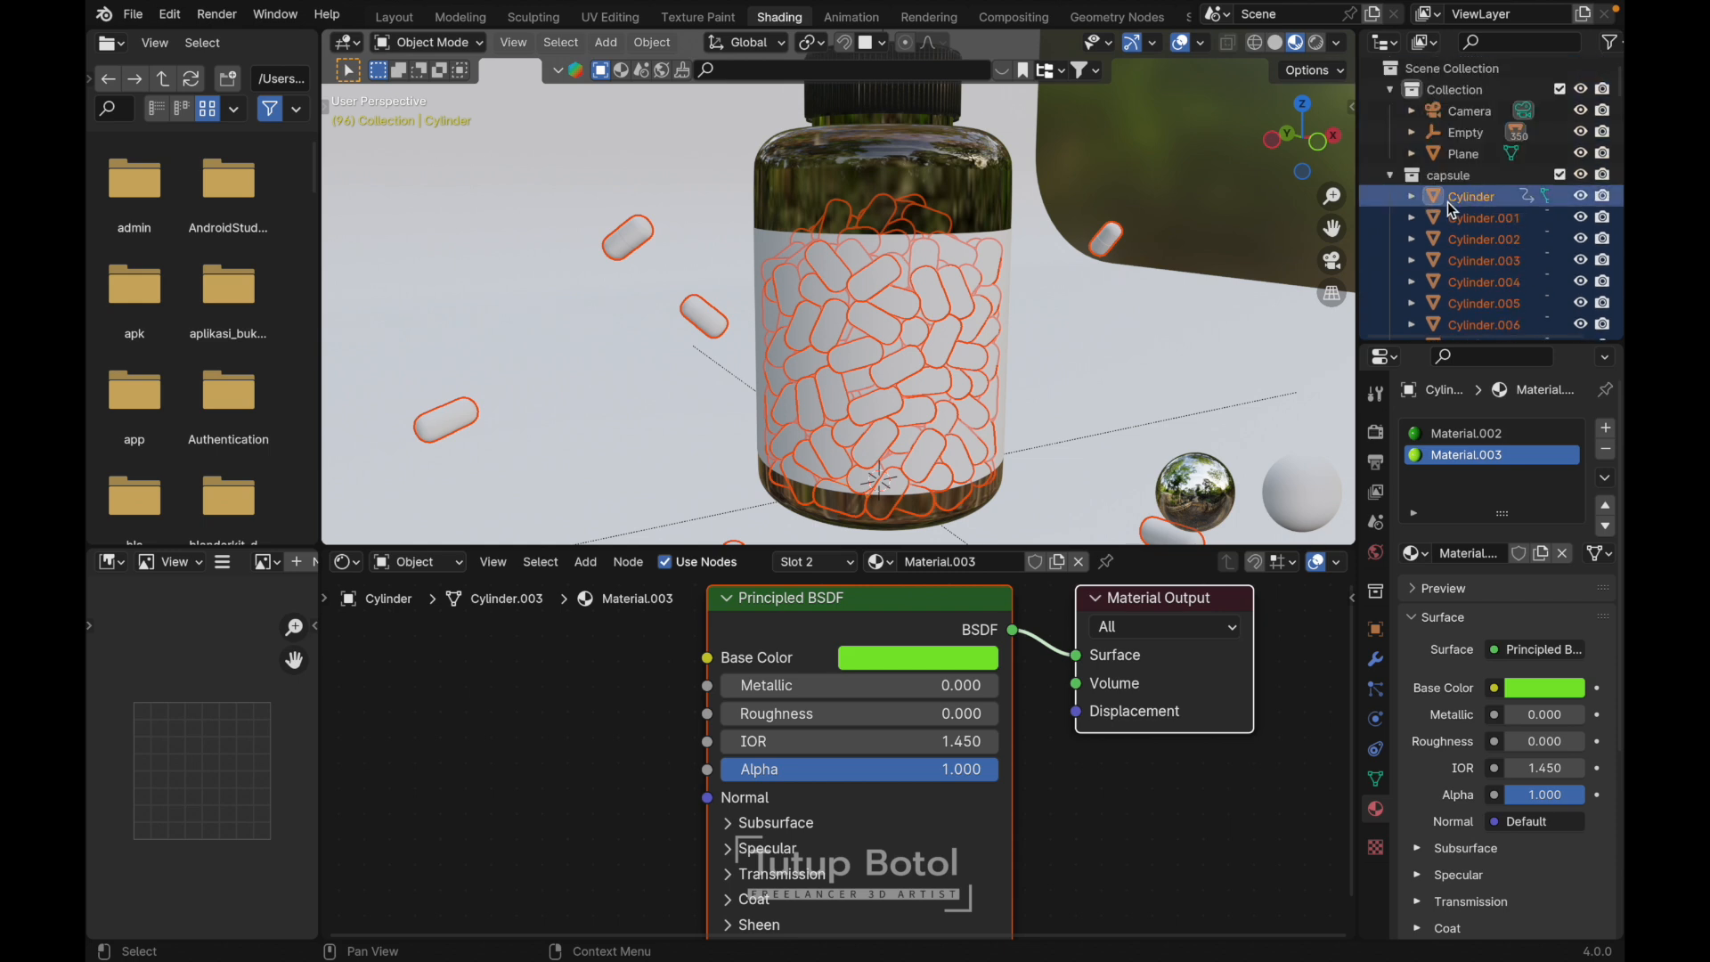
- Link the two-tone capsule's object data to all selected capsules and release the selection
key("ctrl+l")
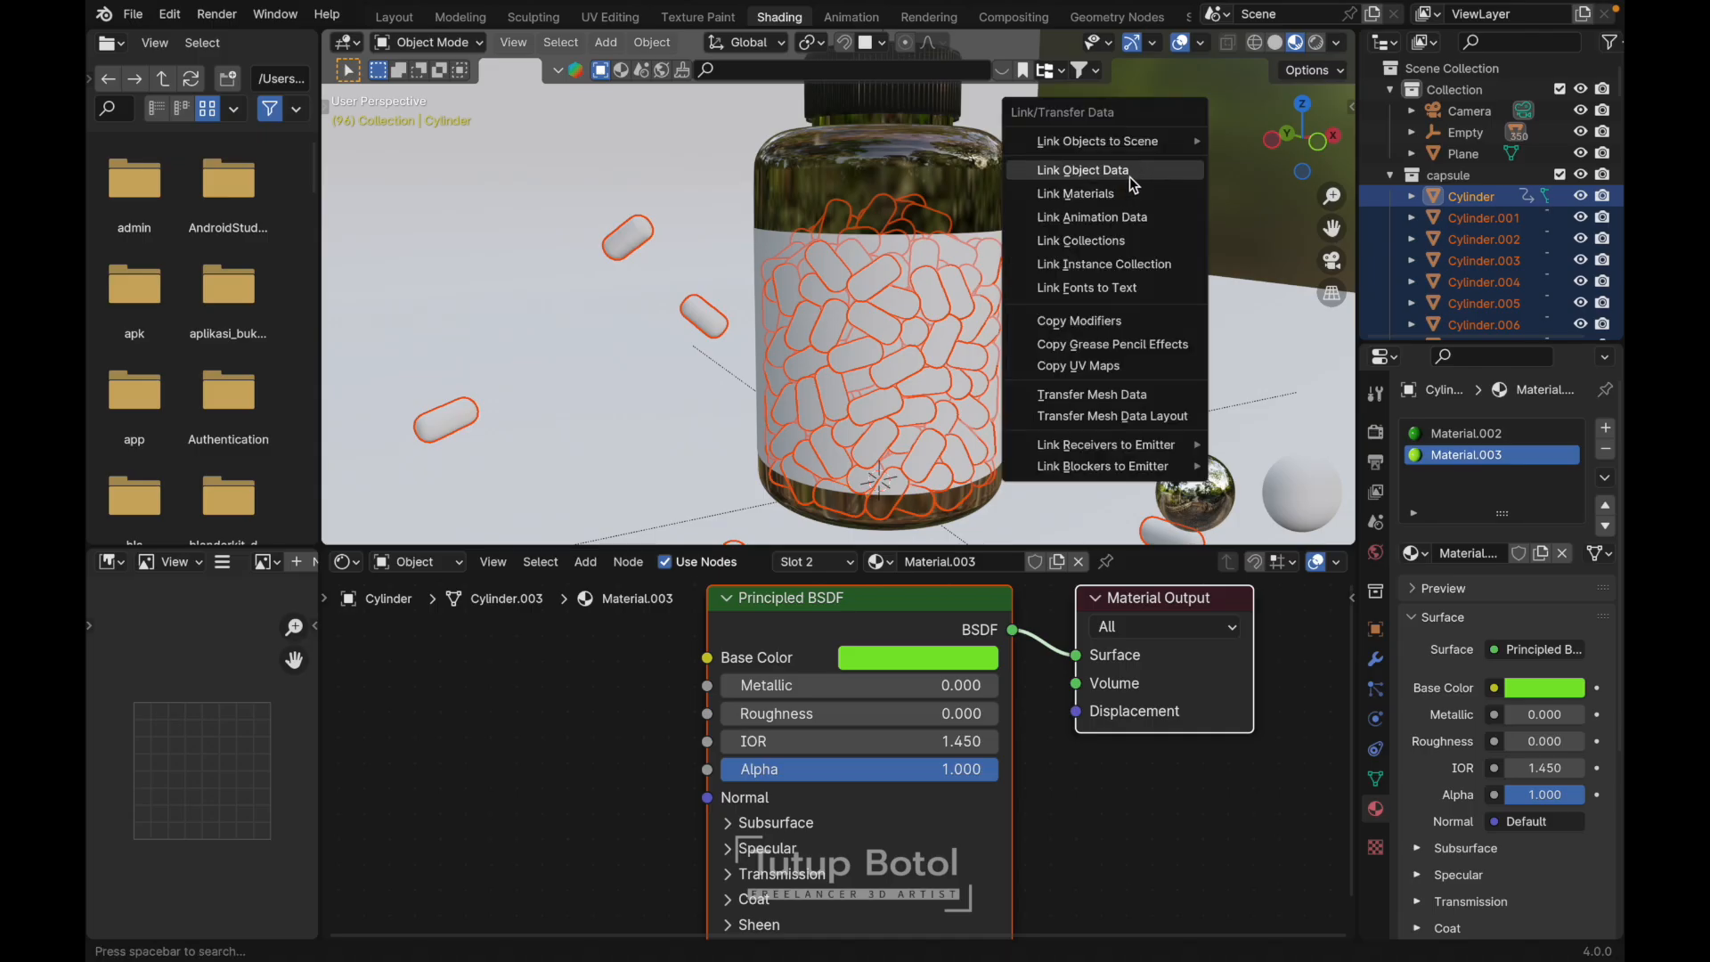
left_click(1130, 177)
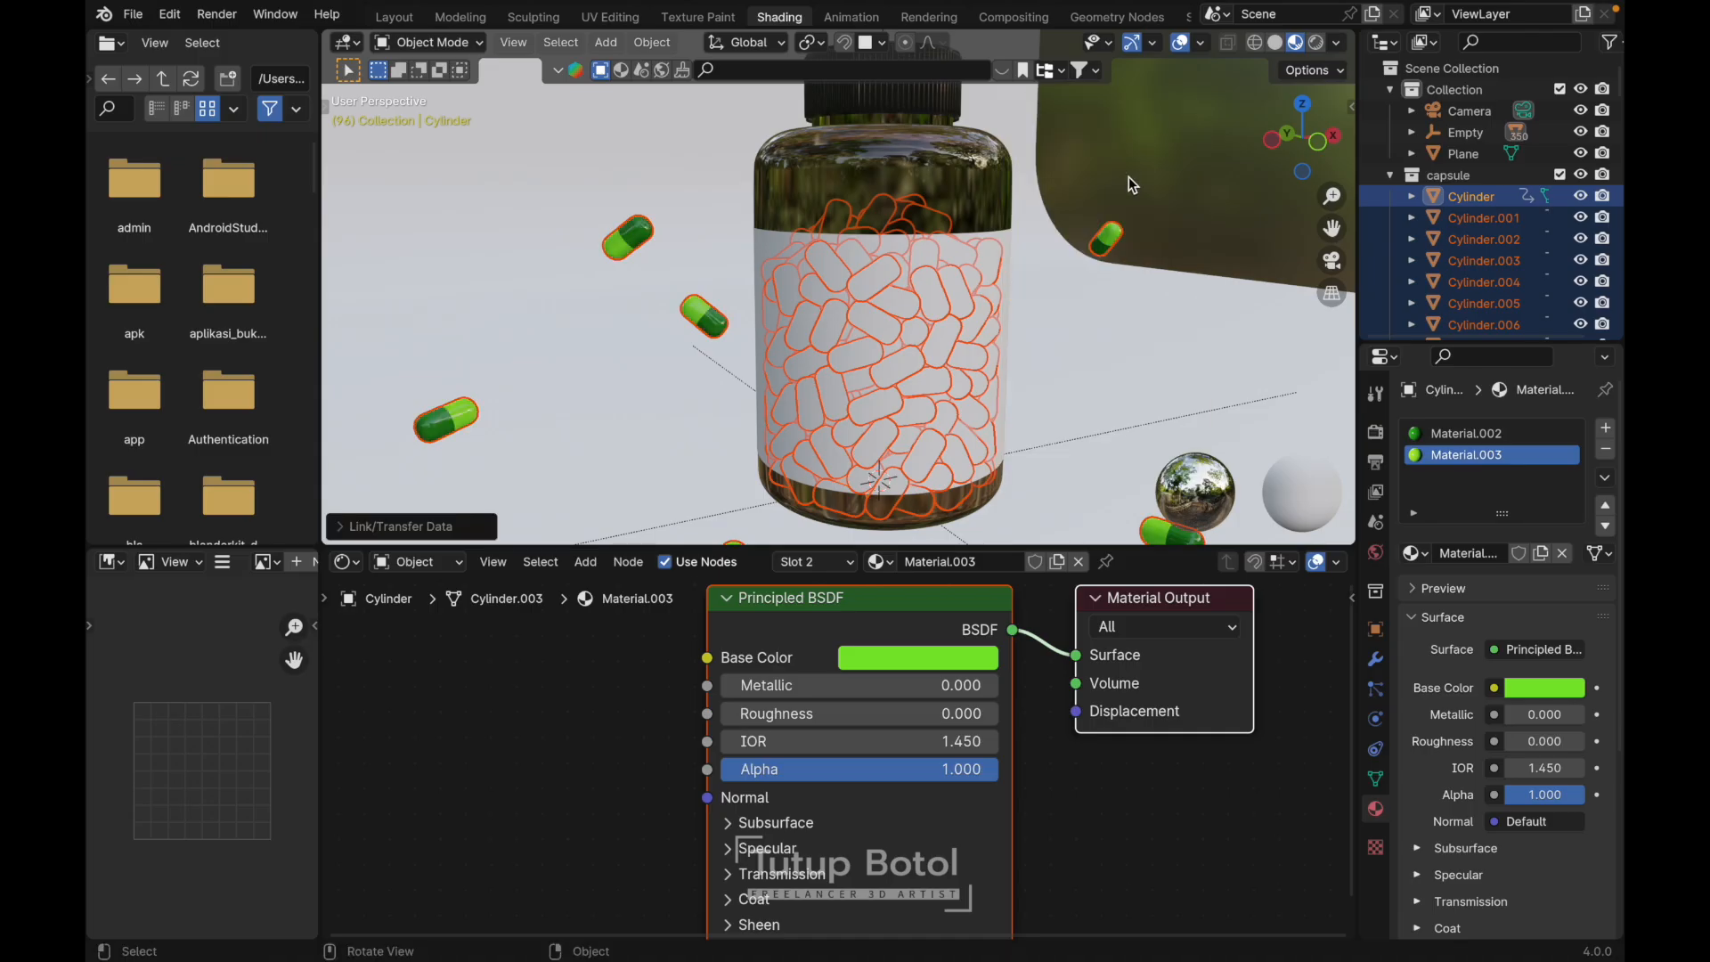
scroll(1129, 176, "left", 5)
scroll(1130, 177, "right", 10)
scroll(1129, 177, "down", 5)
left_click(1129, 176)
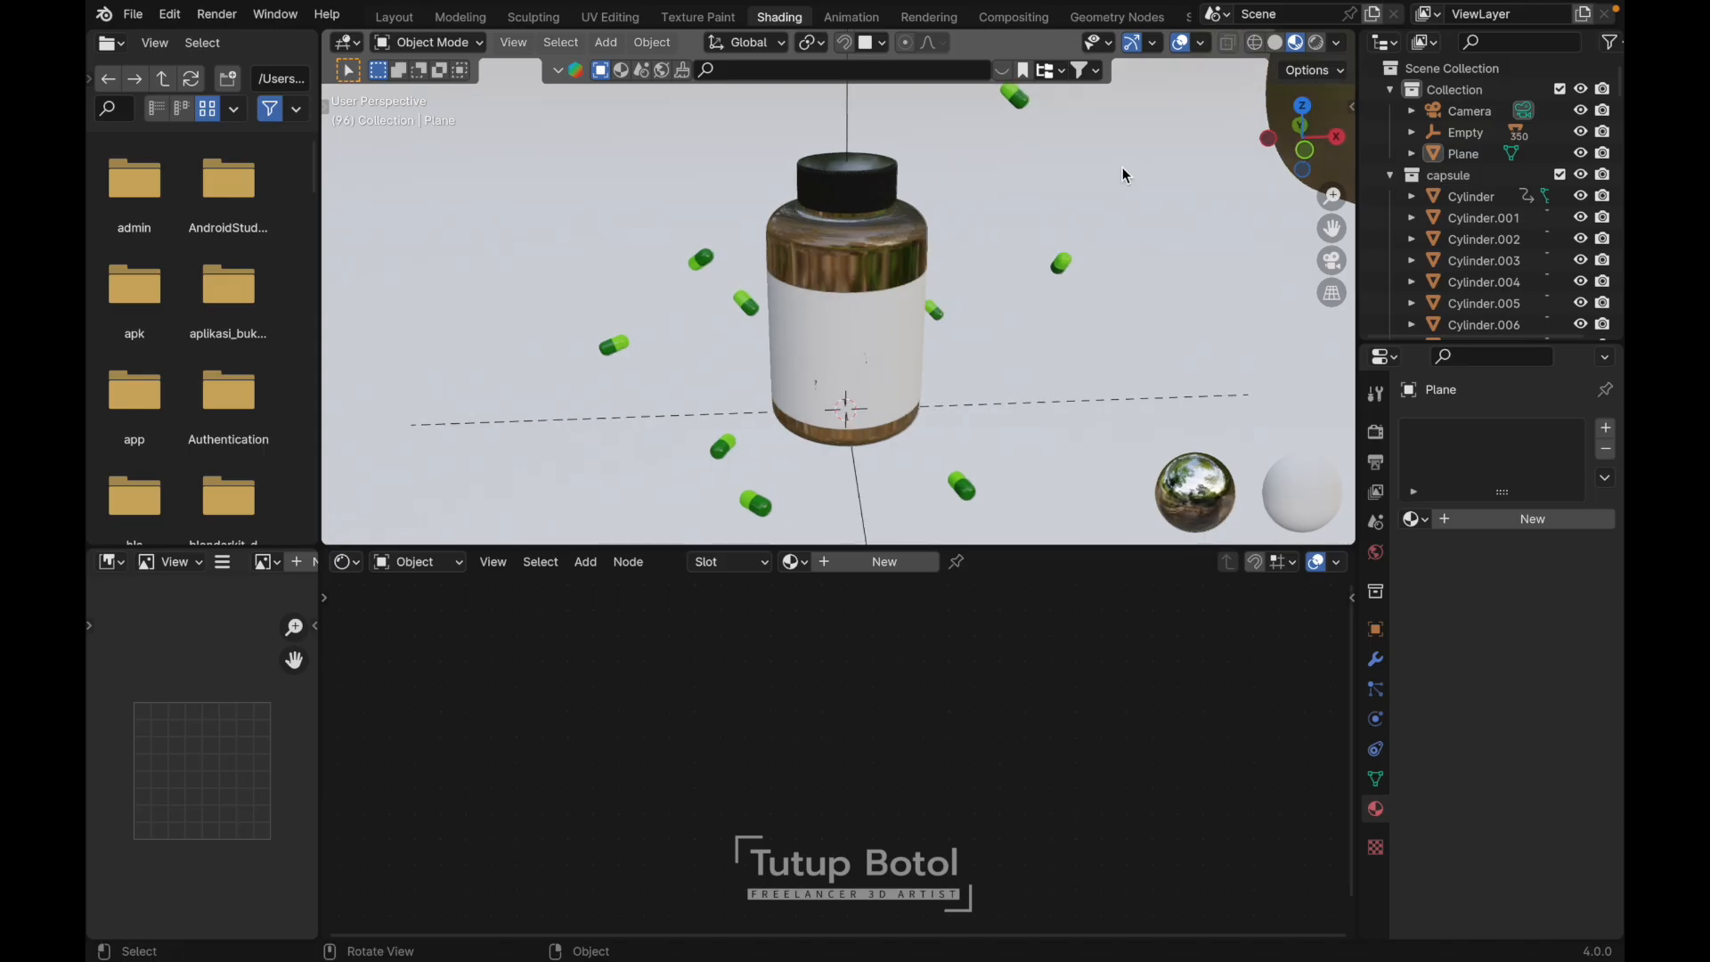
scroll(1130, 176, "right", 10)
scroll(1130, 176, "left", 5)
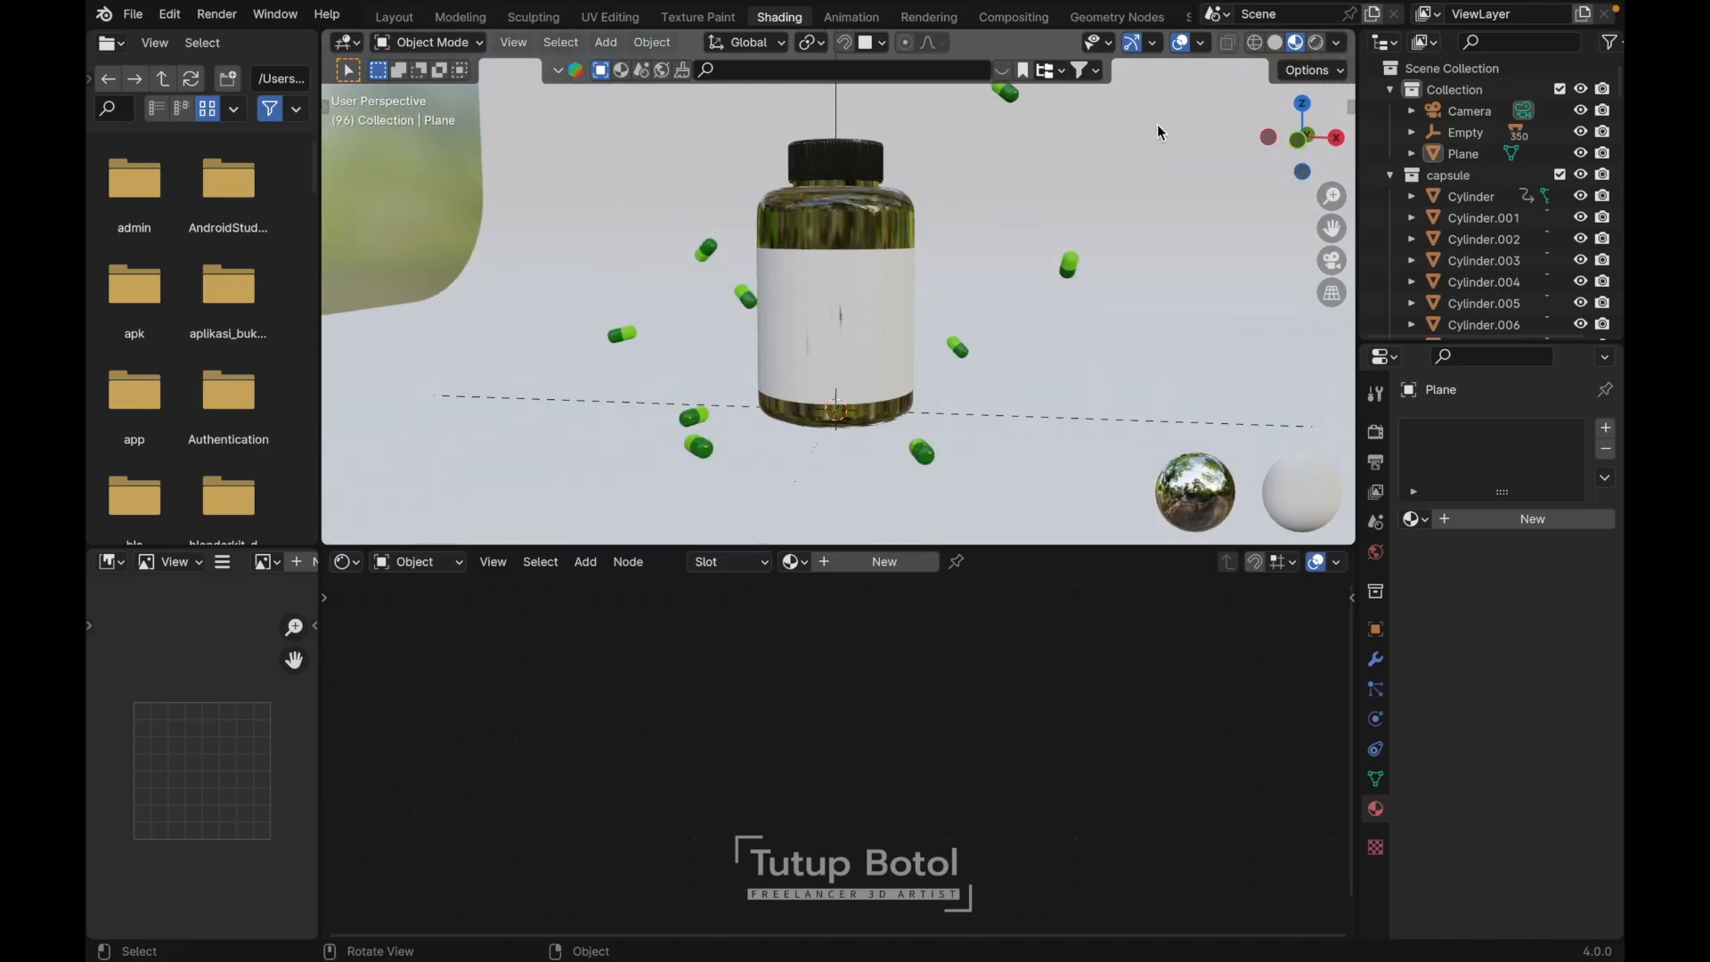
- Show the scene in Rendered shading from the front view and create a new material for the bottle's label
left_click(1316, 43)
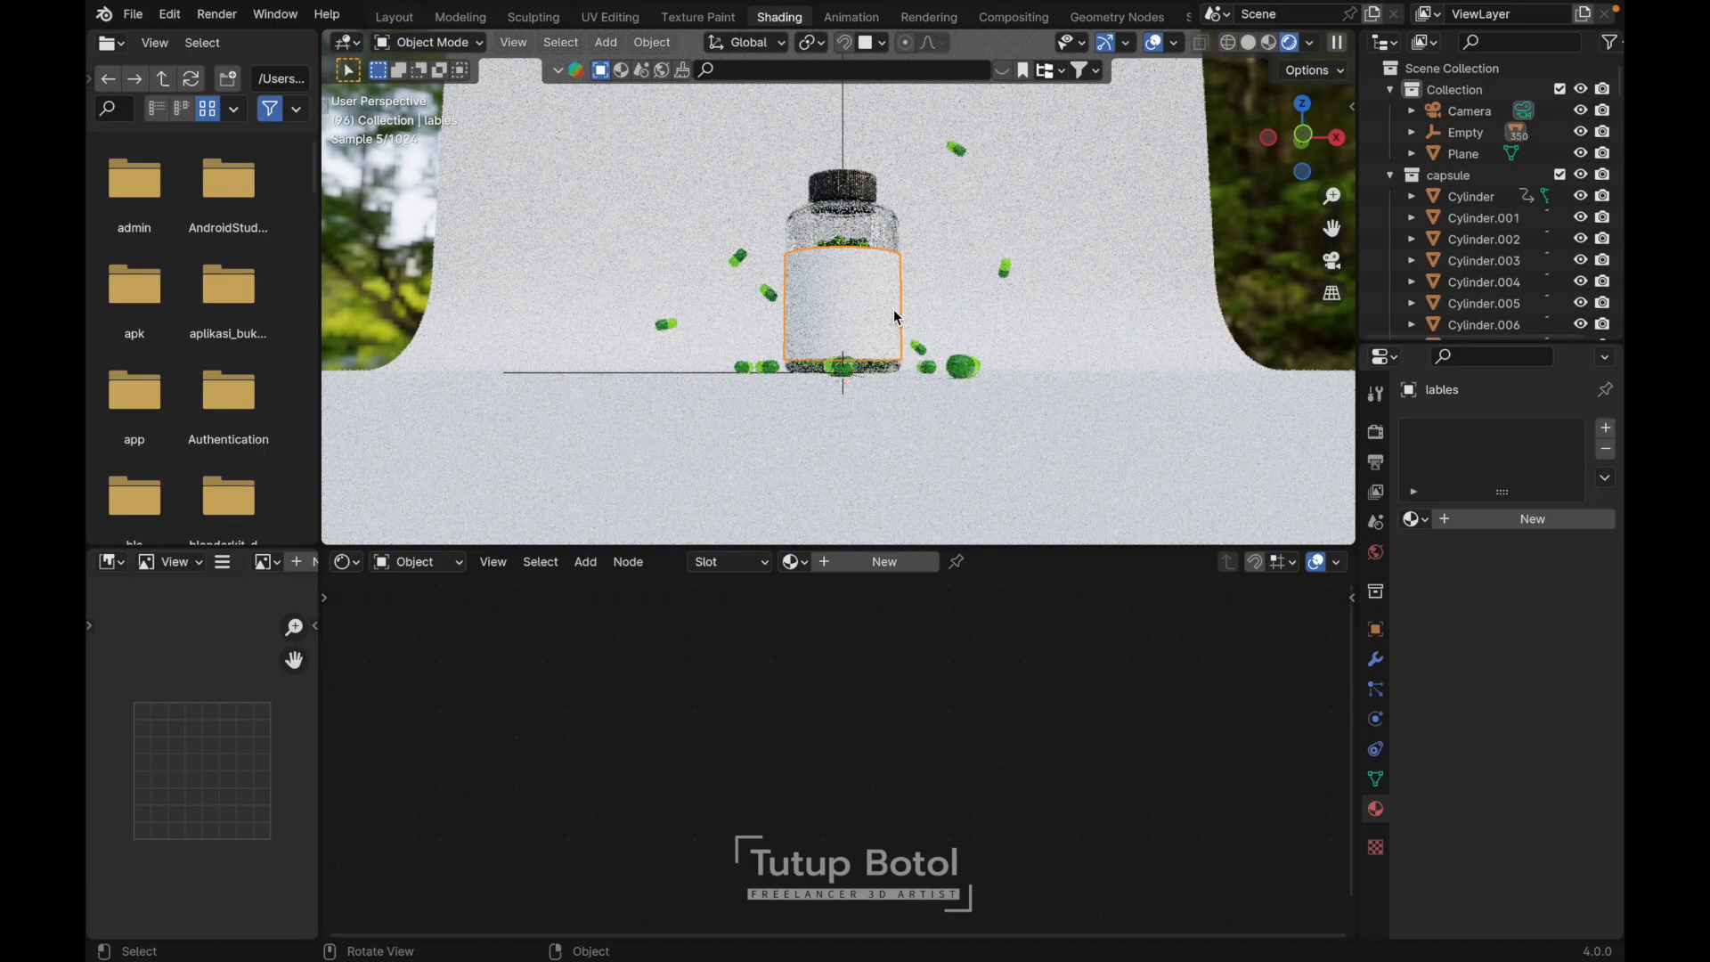
scroll(894, 308, "up", 5)
key("grave")
left_click(797, 227)
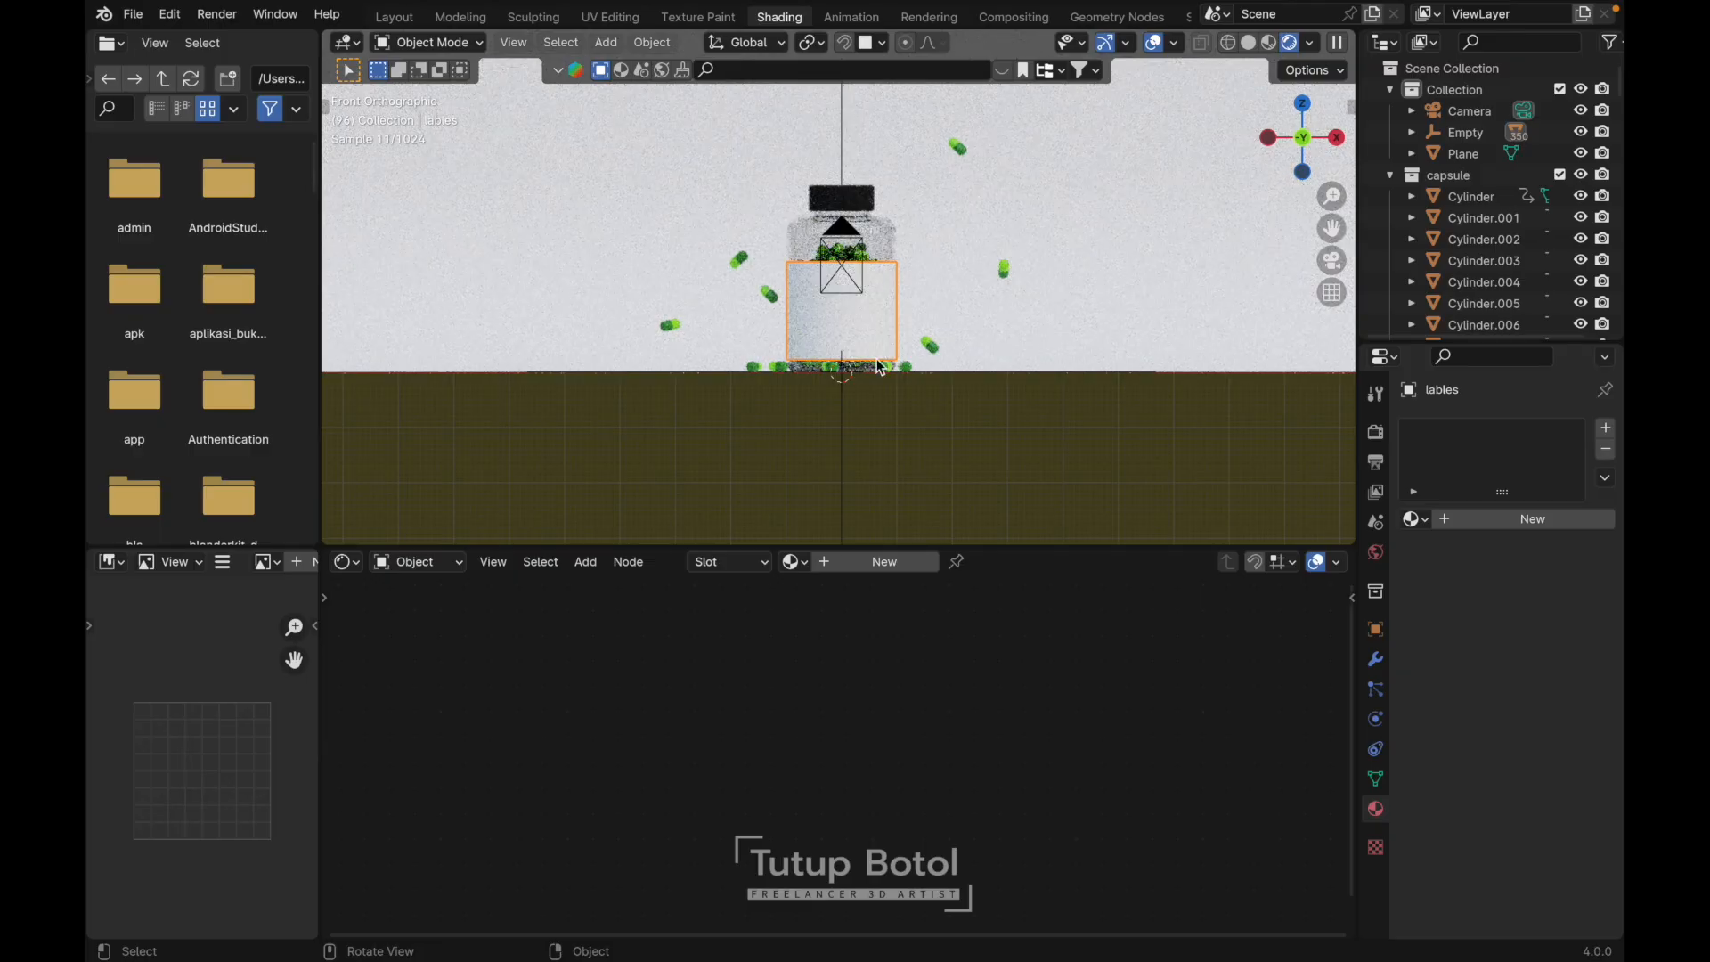
left_click(846, 561)
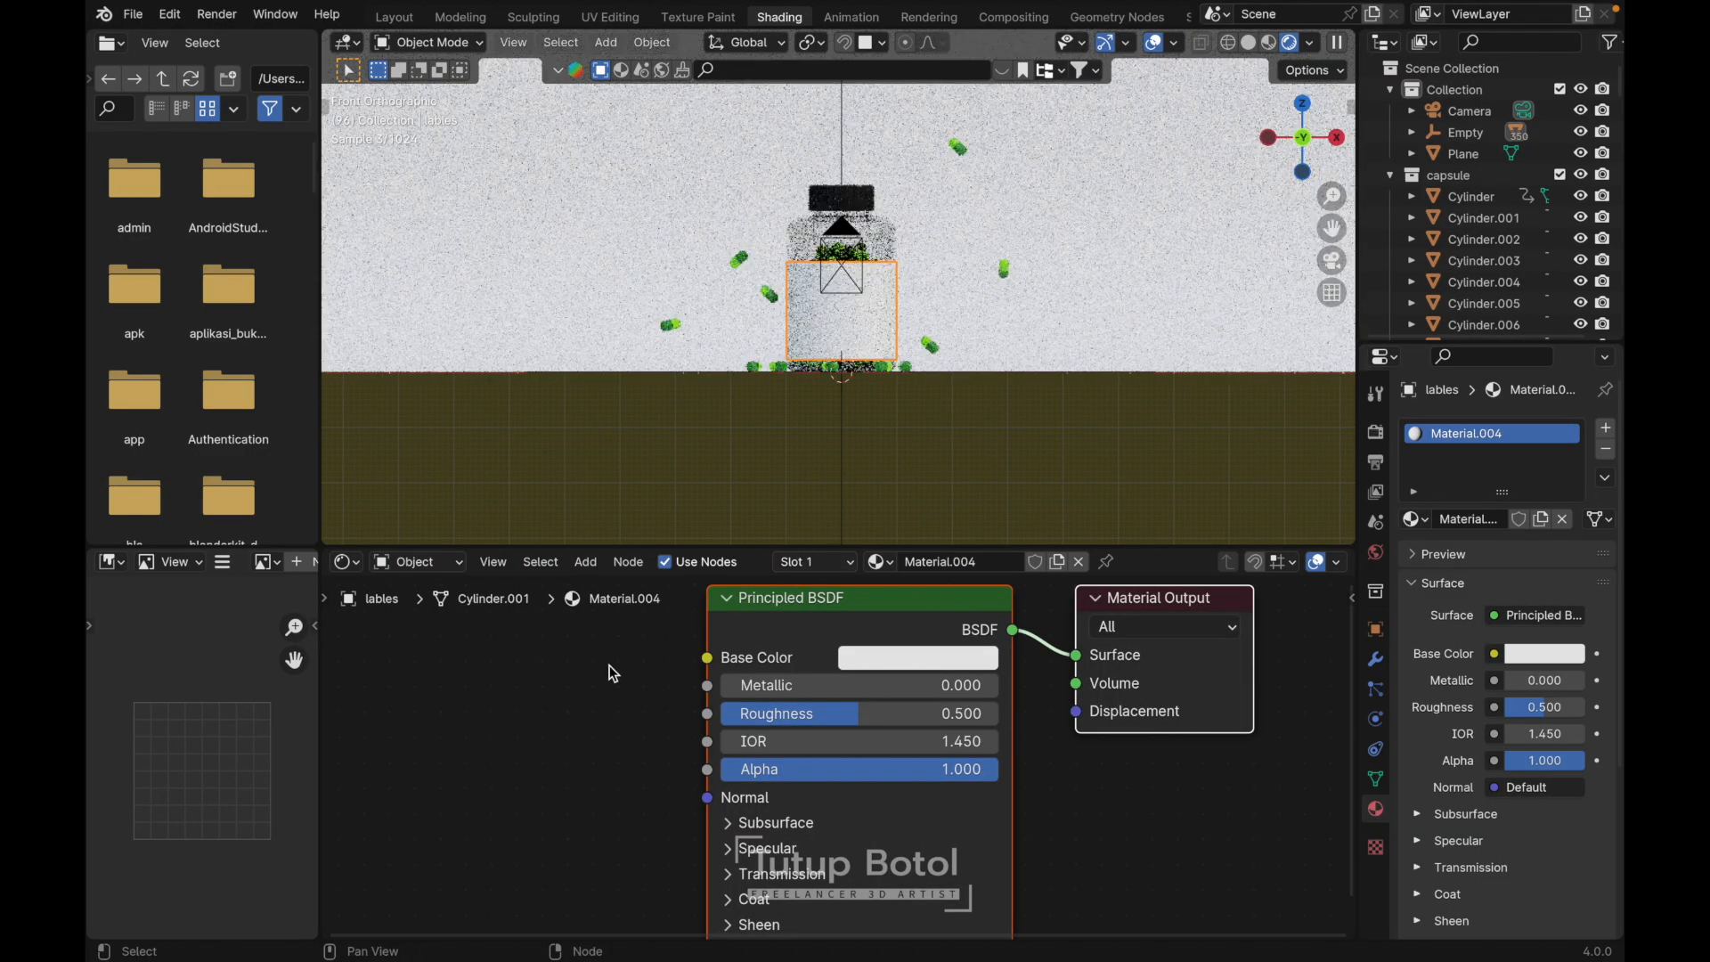
scroll(609, 665, "down", 3)
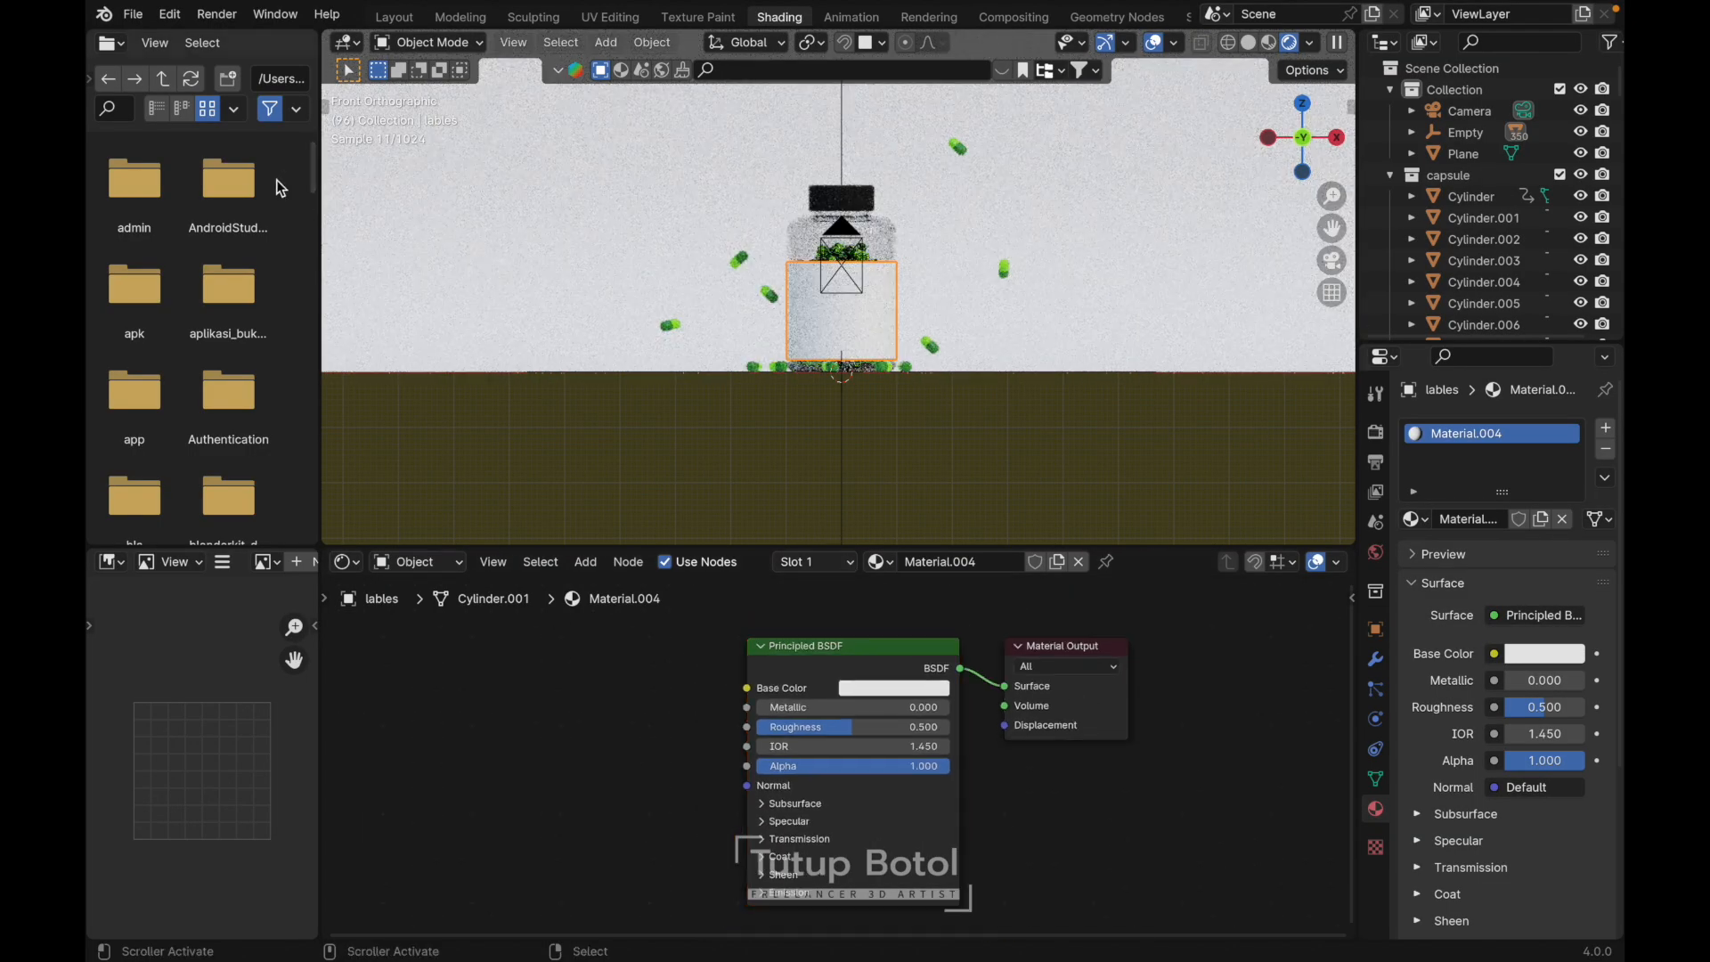
- Search the add-ons in the preferences for "node" to check that Node Wrangler is enabled
left_click(170, 14)
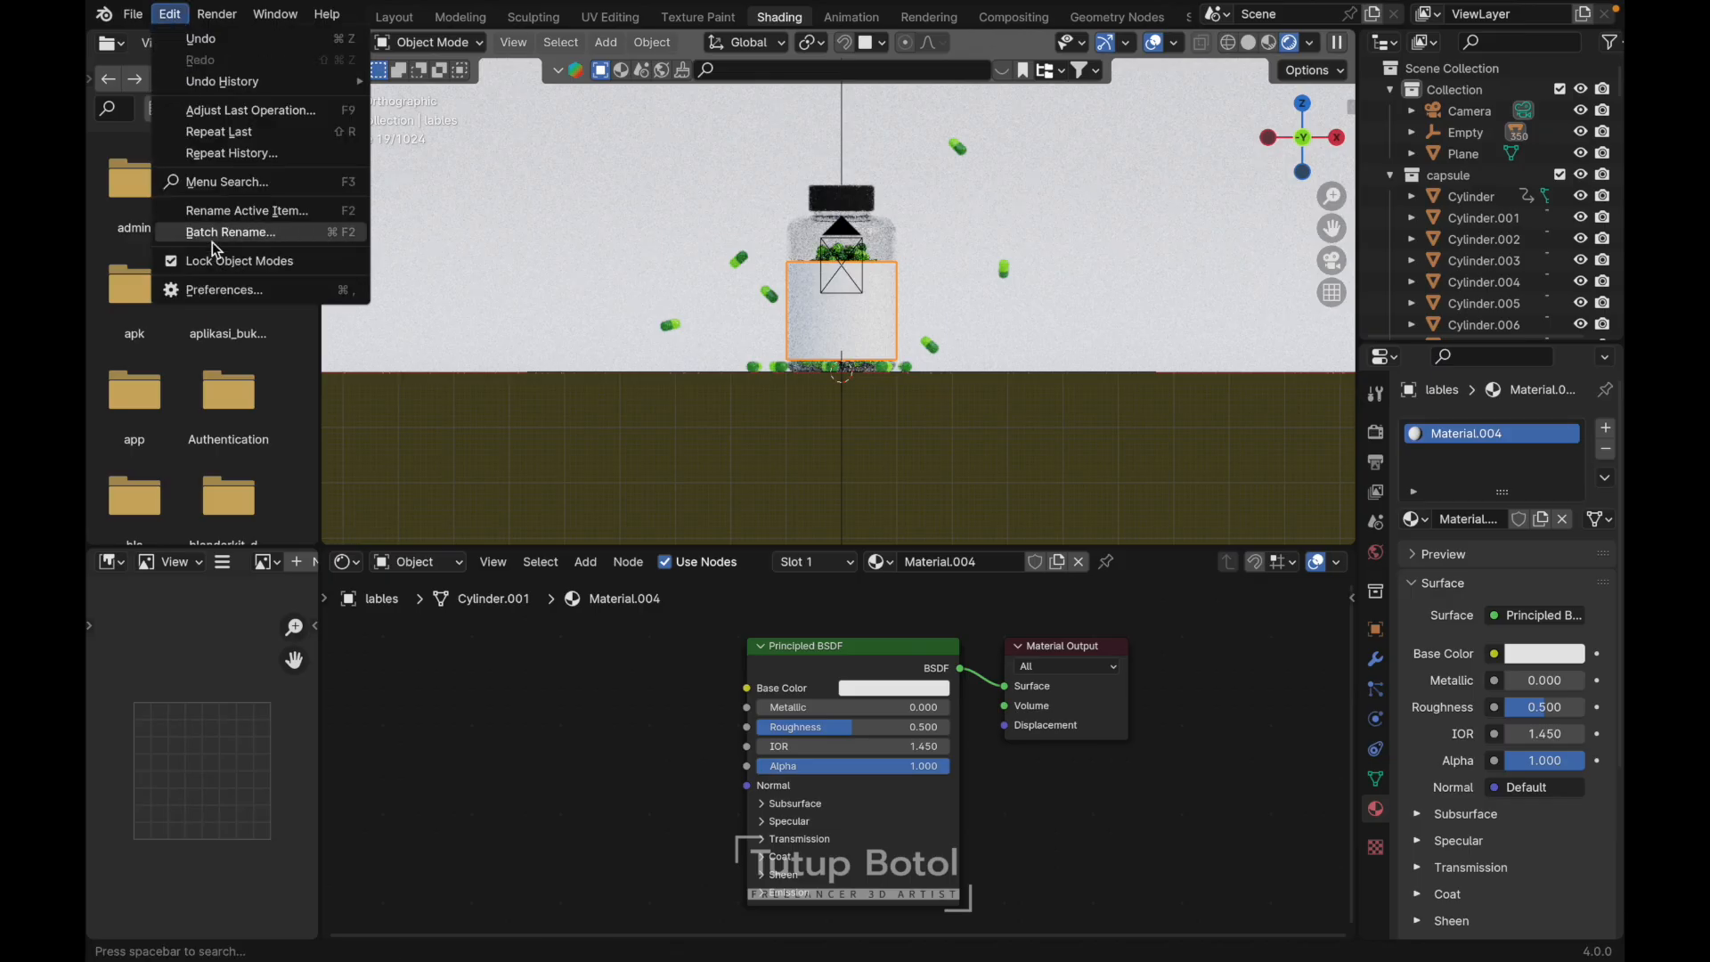
left_click(218, 289)
left_click(718, 75)
type("node")
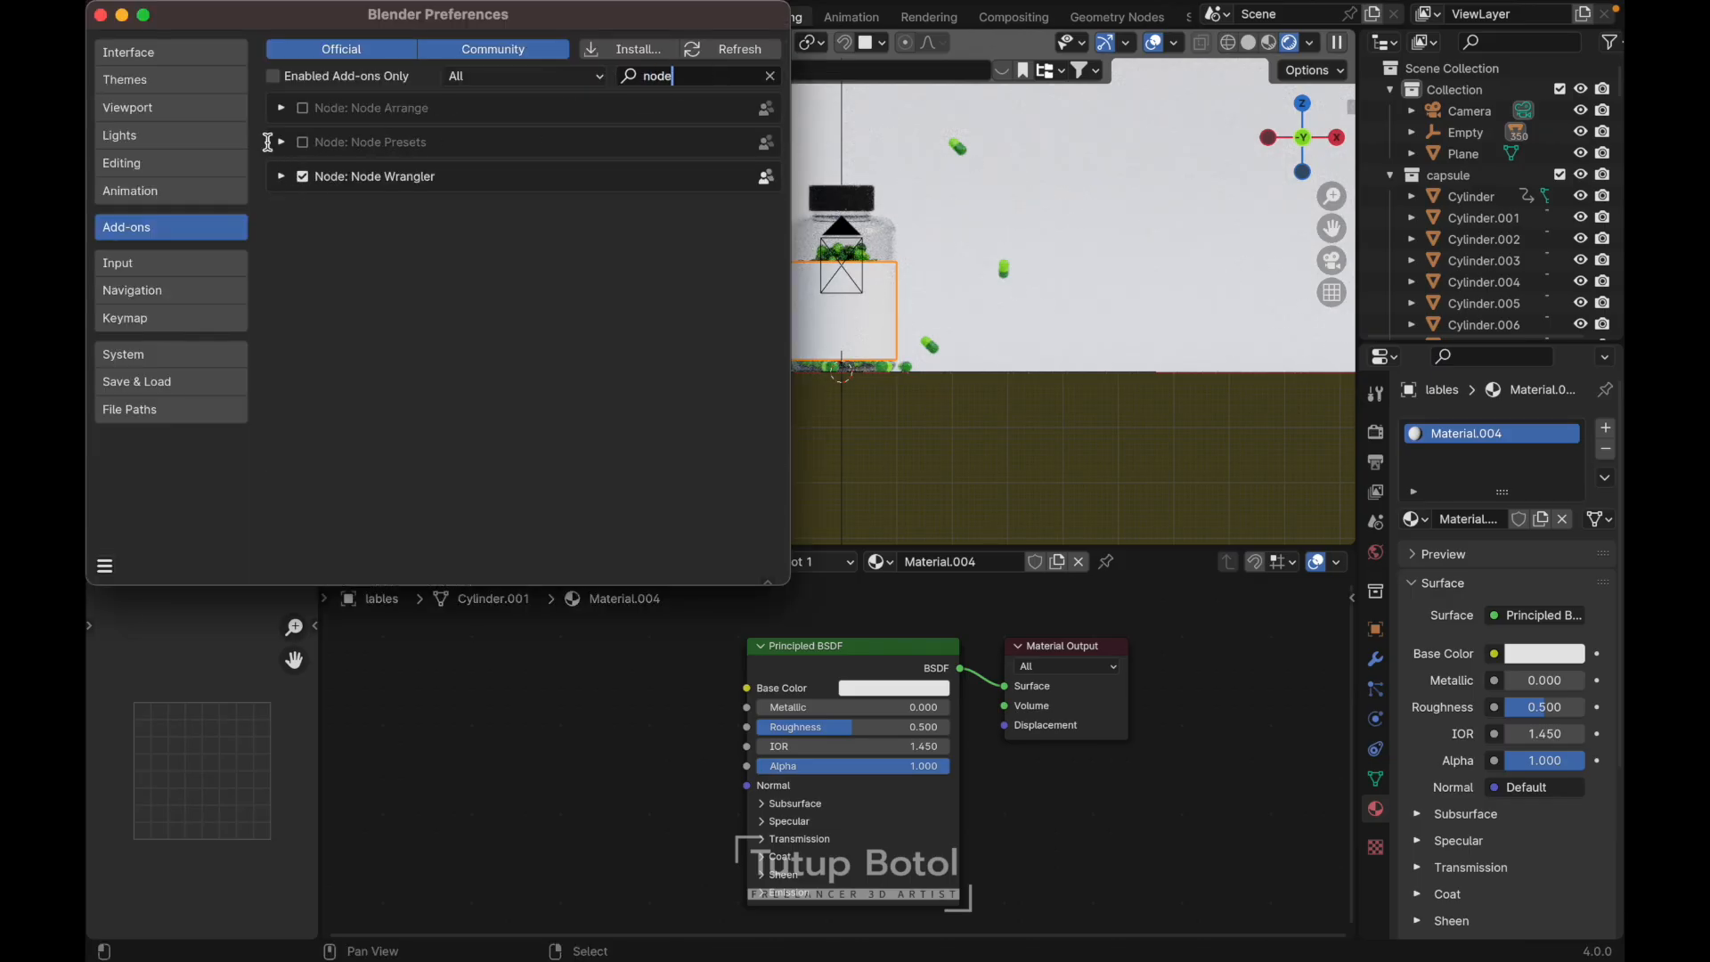
left_click(98, 15)
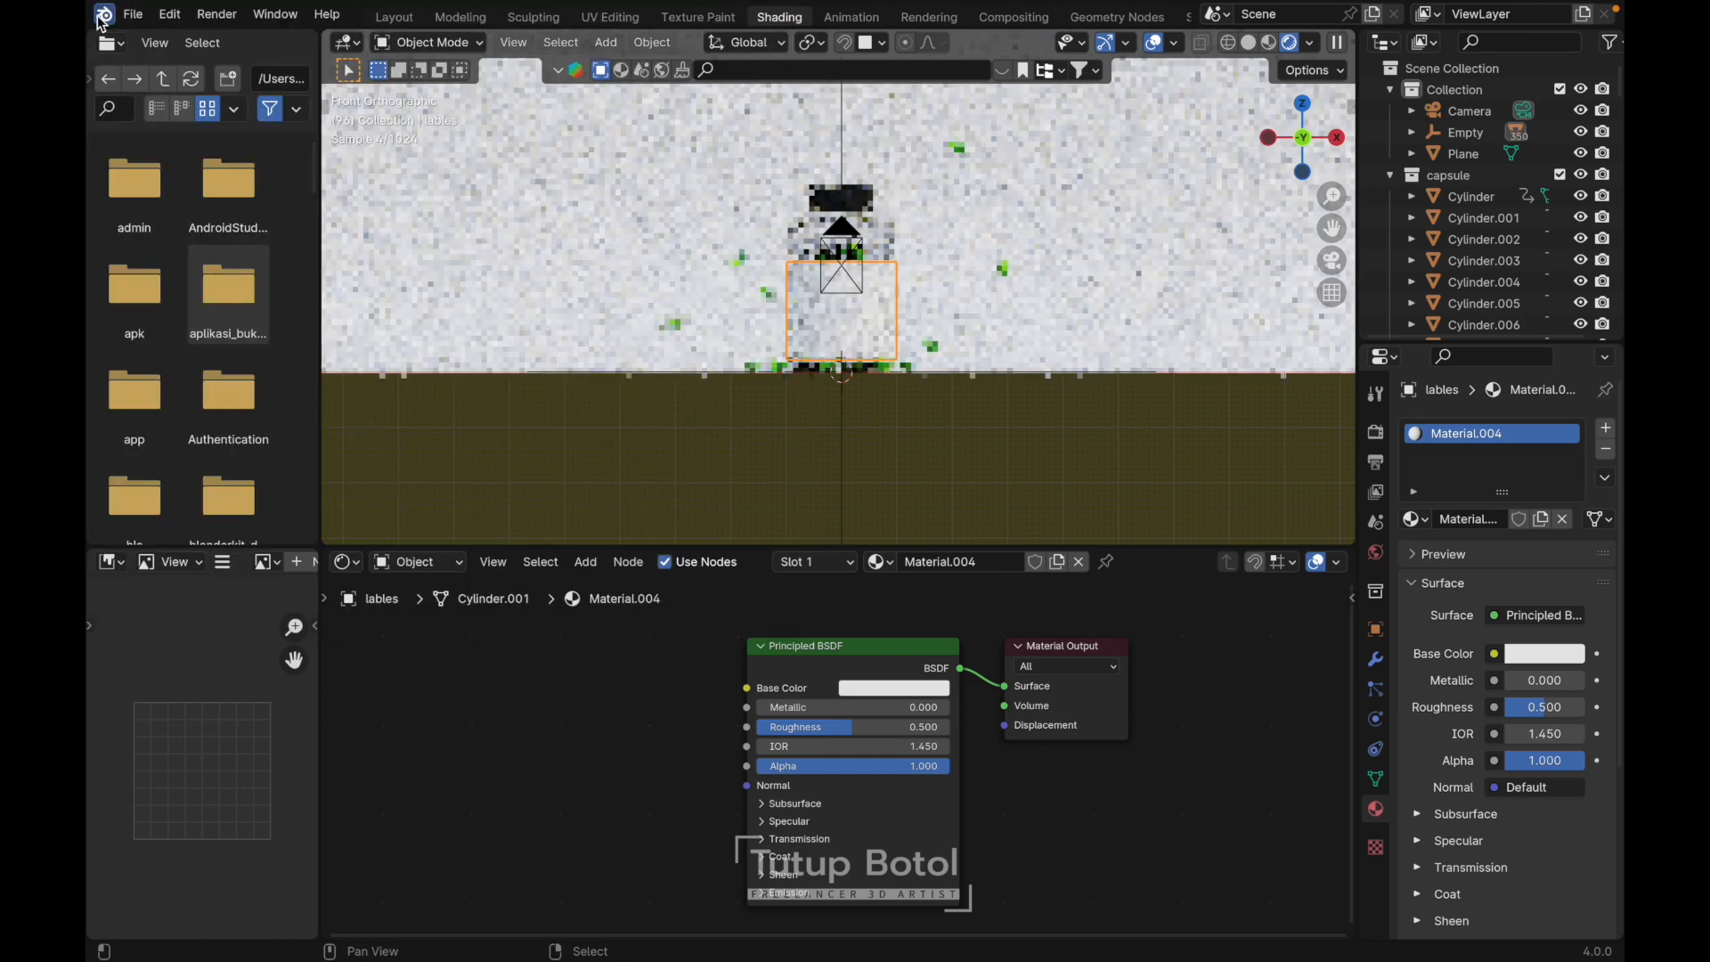
- Add Texture Coordinate, Mapping and Image Texture nodes to the label material's Principled BSDF with Node Wrangler
scroll(833, 657, "down", 1)
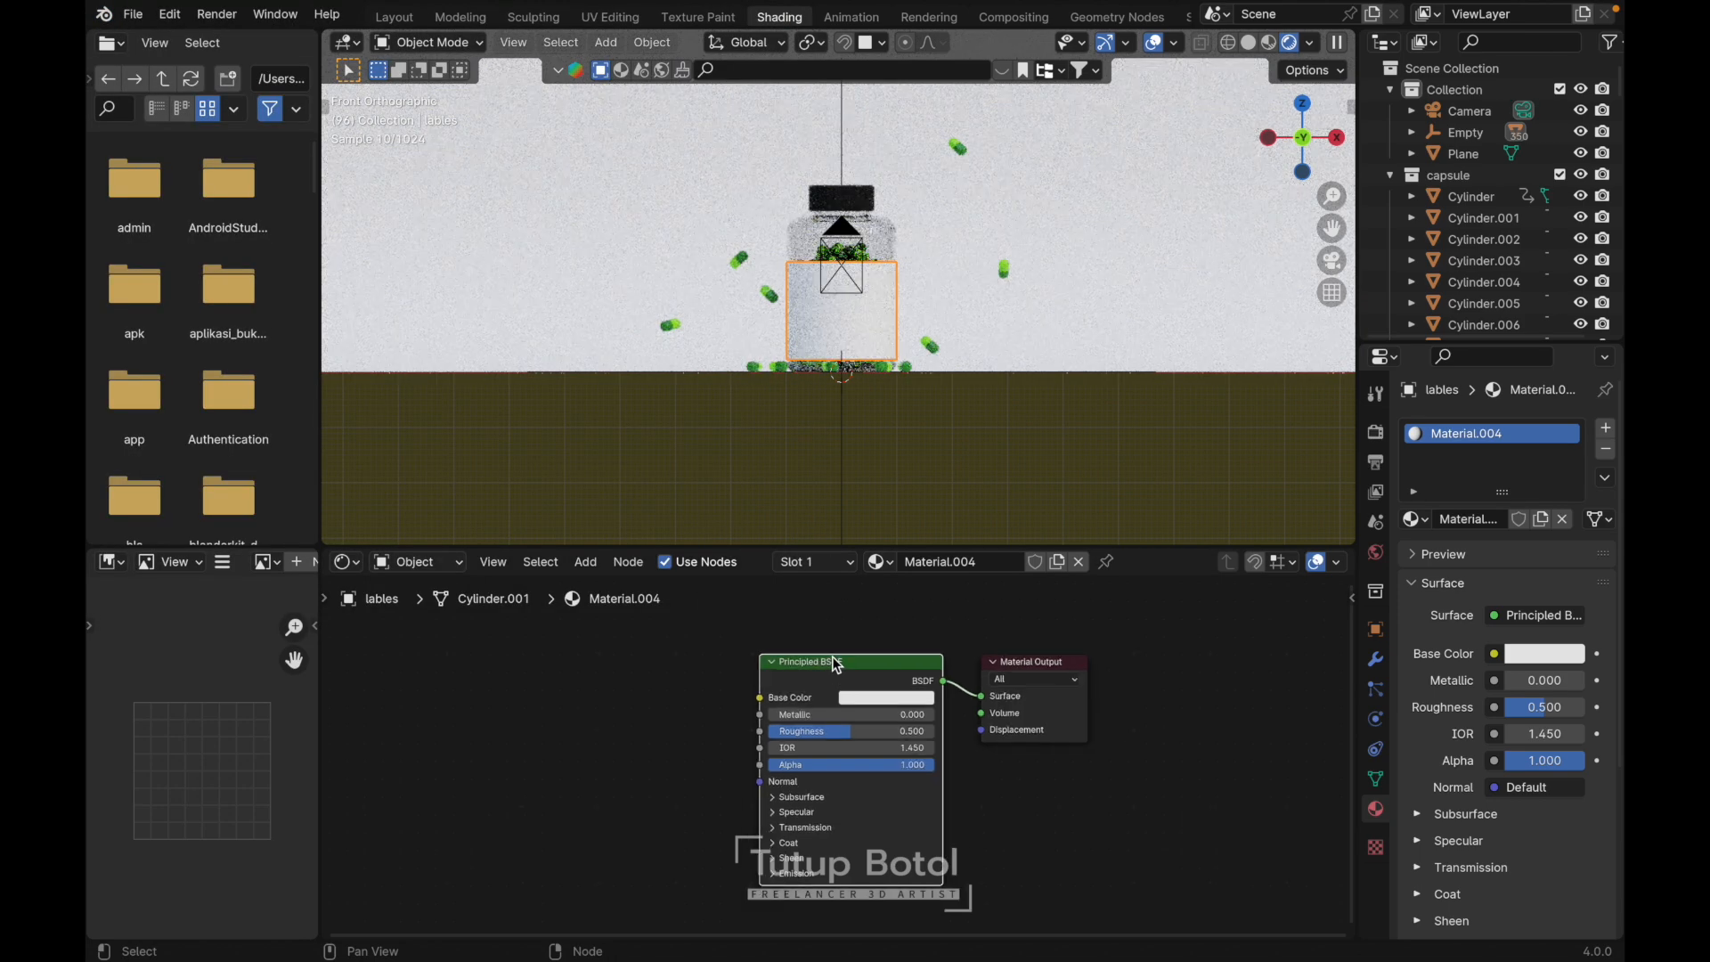
key("ctrl+t")
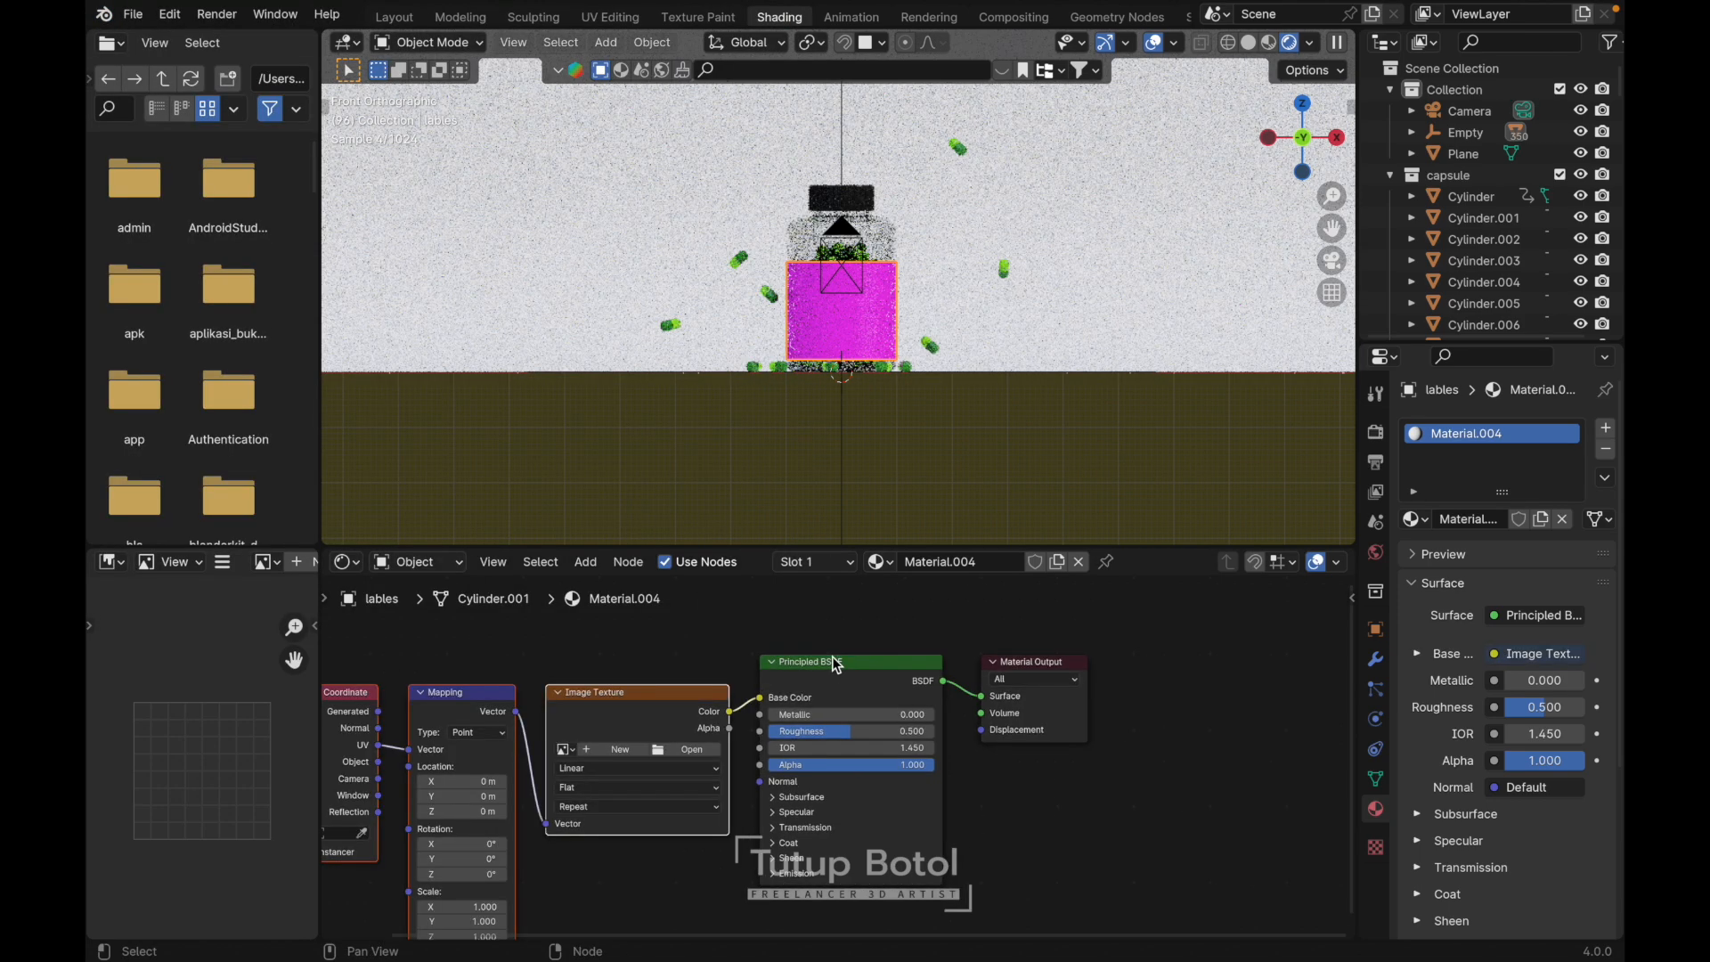
scroll(750, 723, "left", 2)
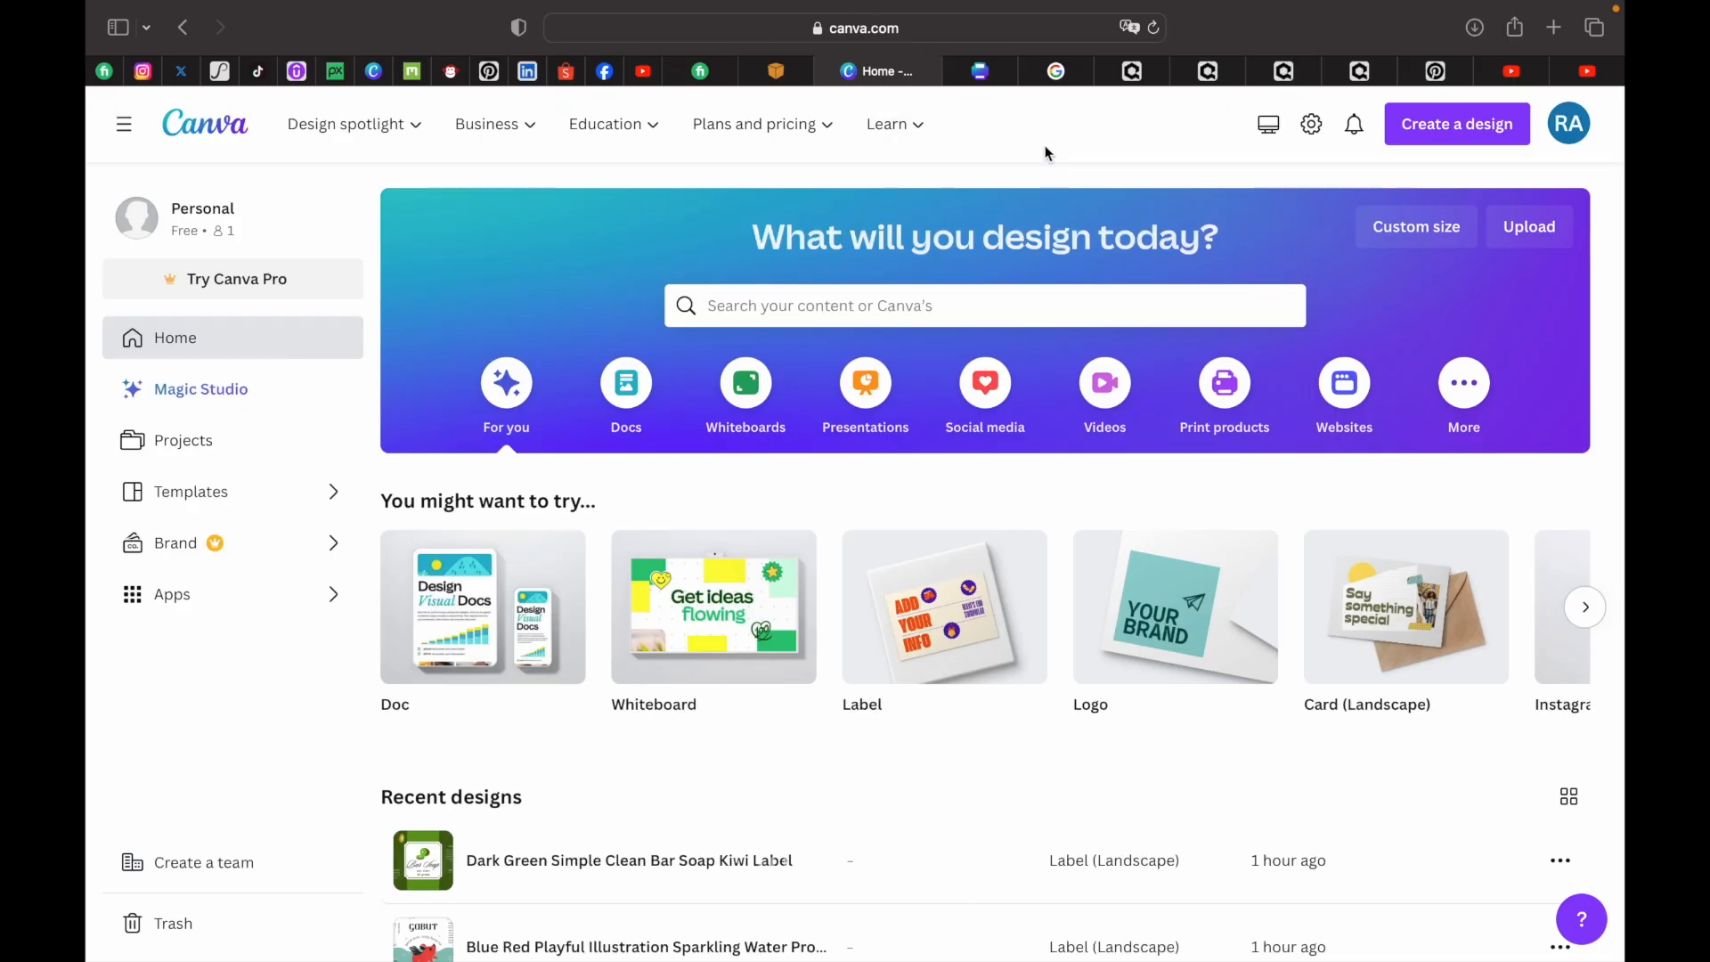
- Switch to Canva and create a new custom-size design of 1920 × 780 px
left_click(1432, 126)
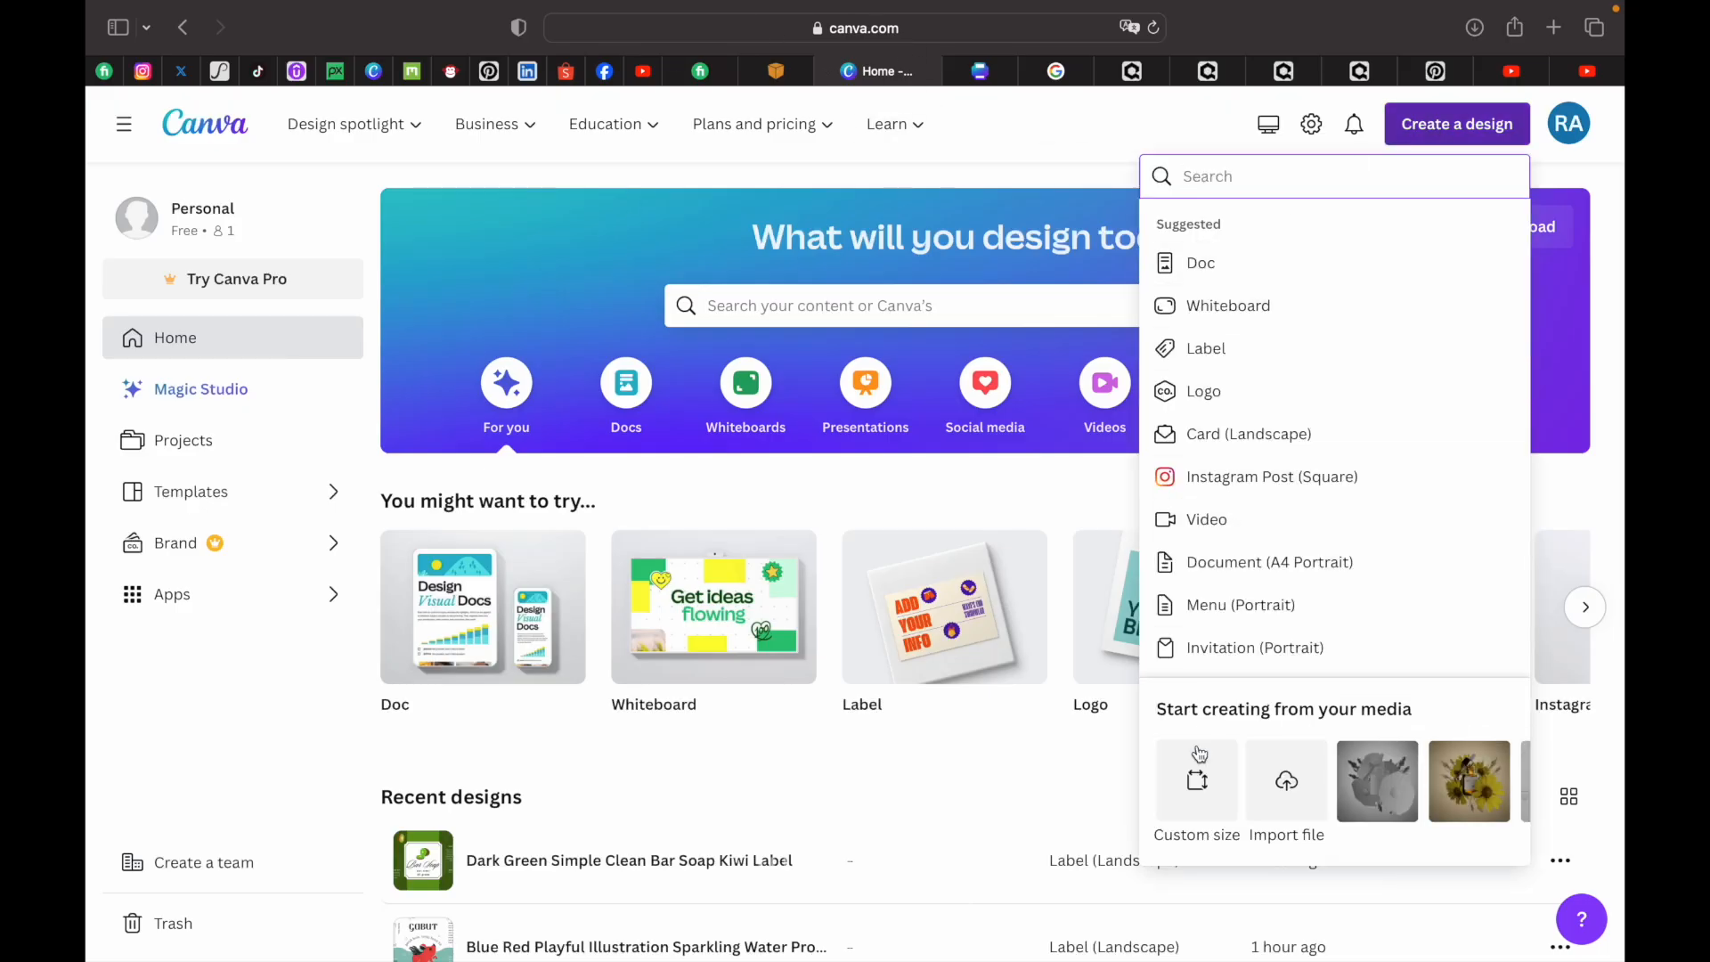
left_click(1196, 768)
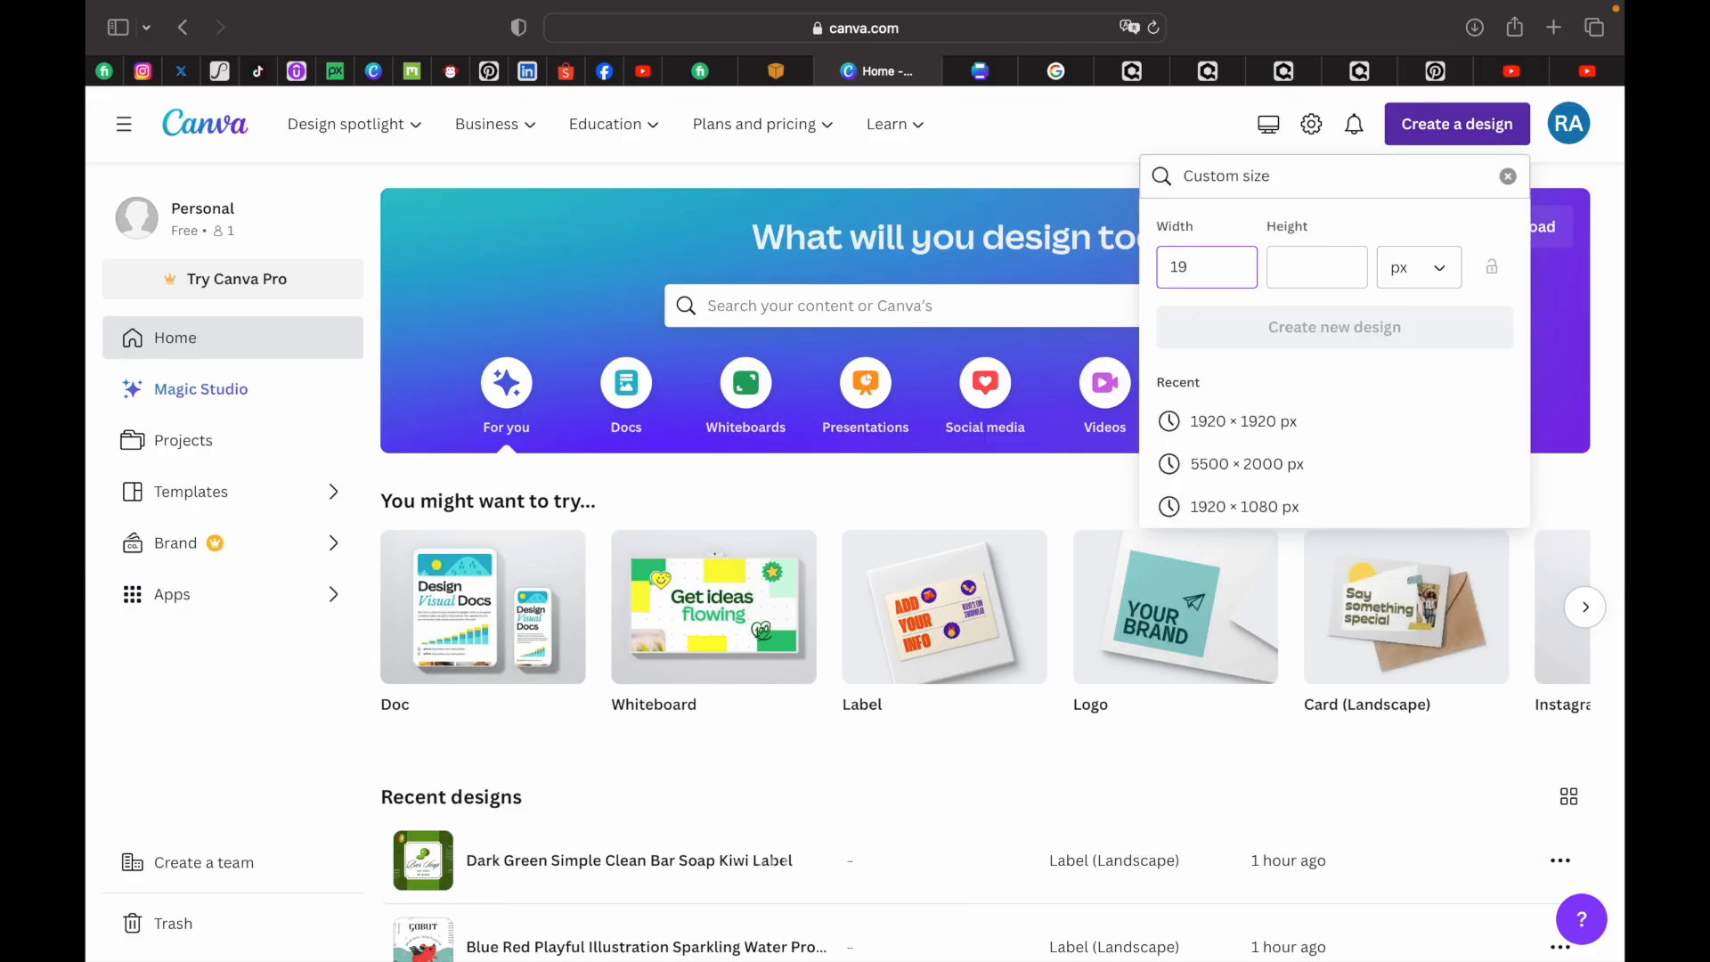
left_click(1314, 279)
type("7")
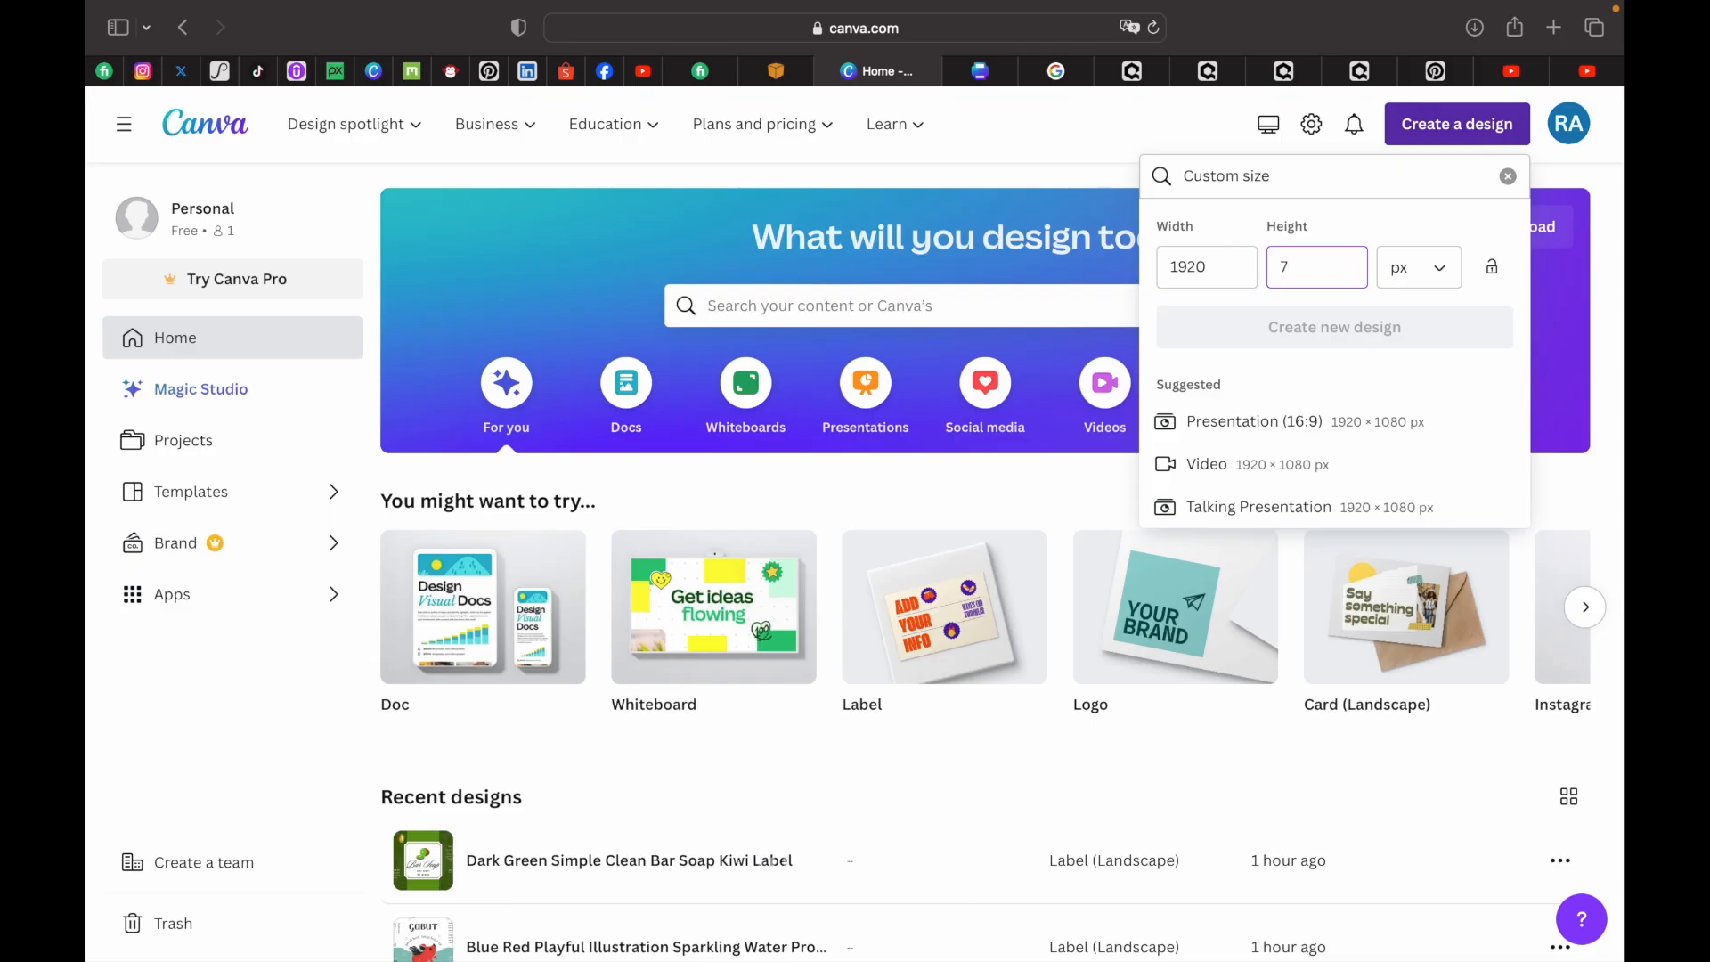
type("80")
key("Return")
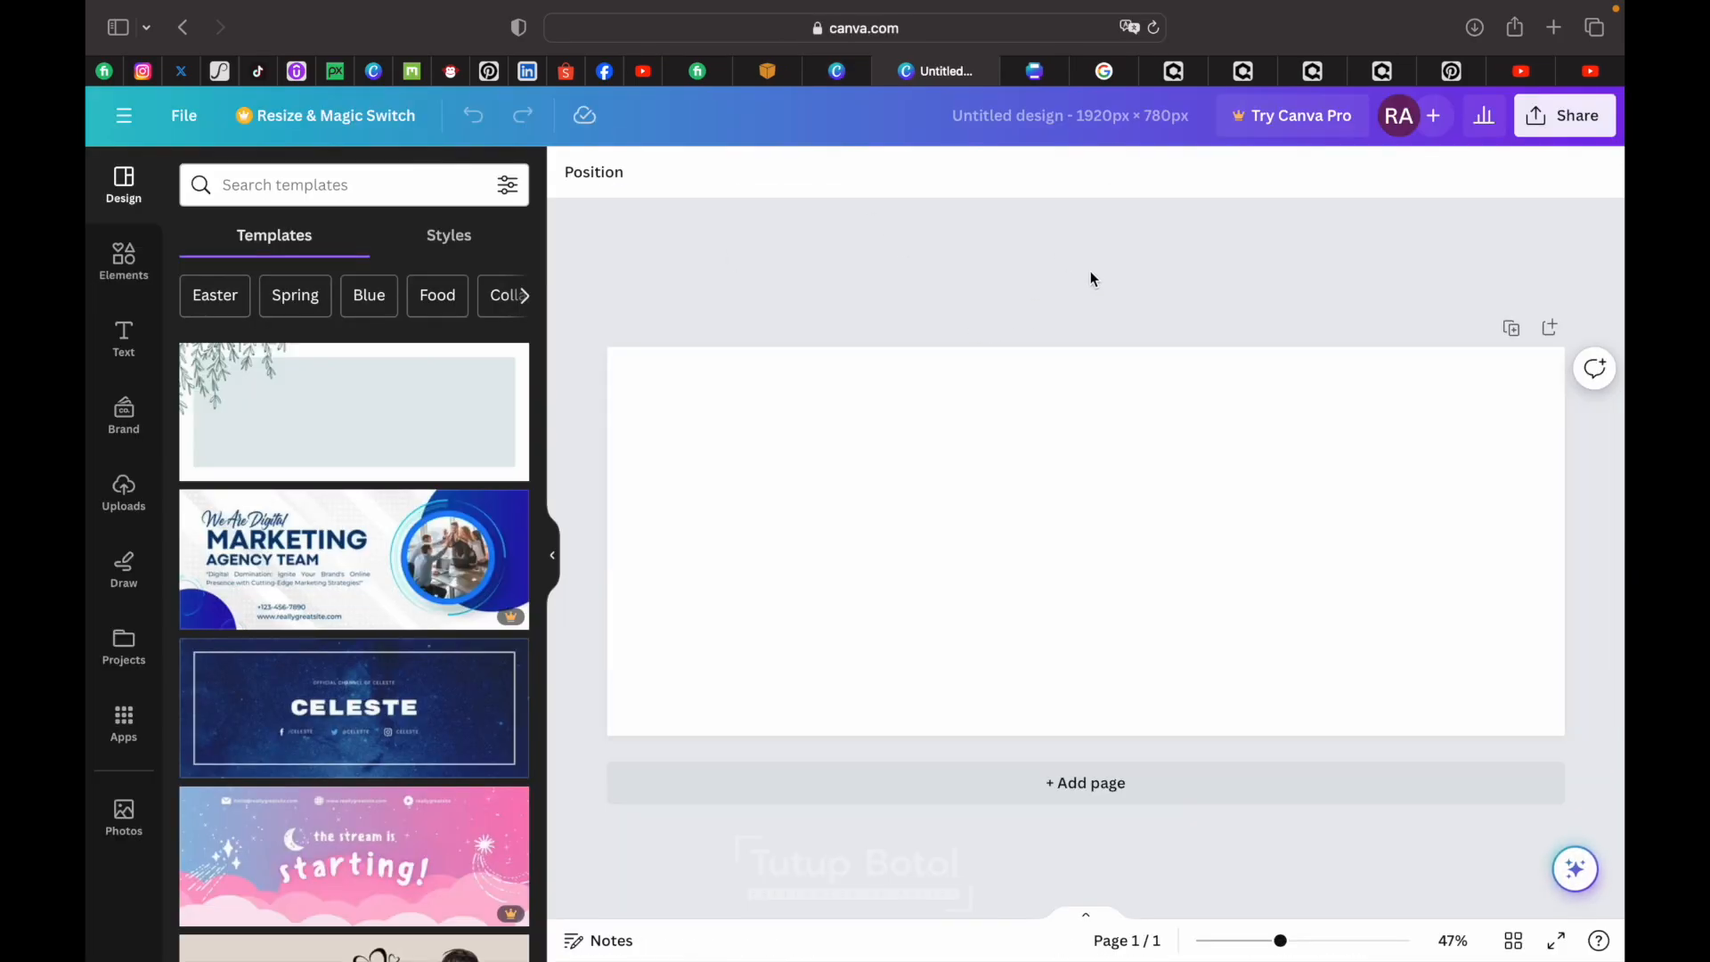
- Add a square shape to the blank label page
left_click(124, 340)
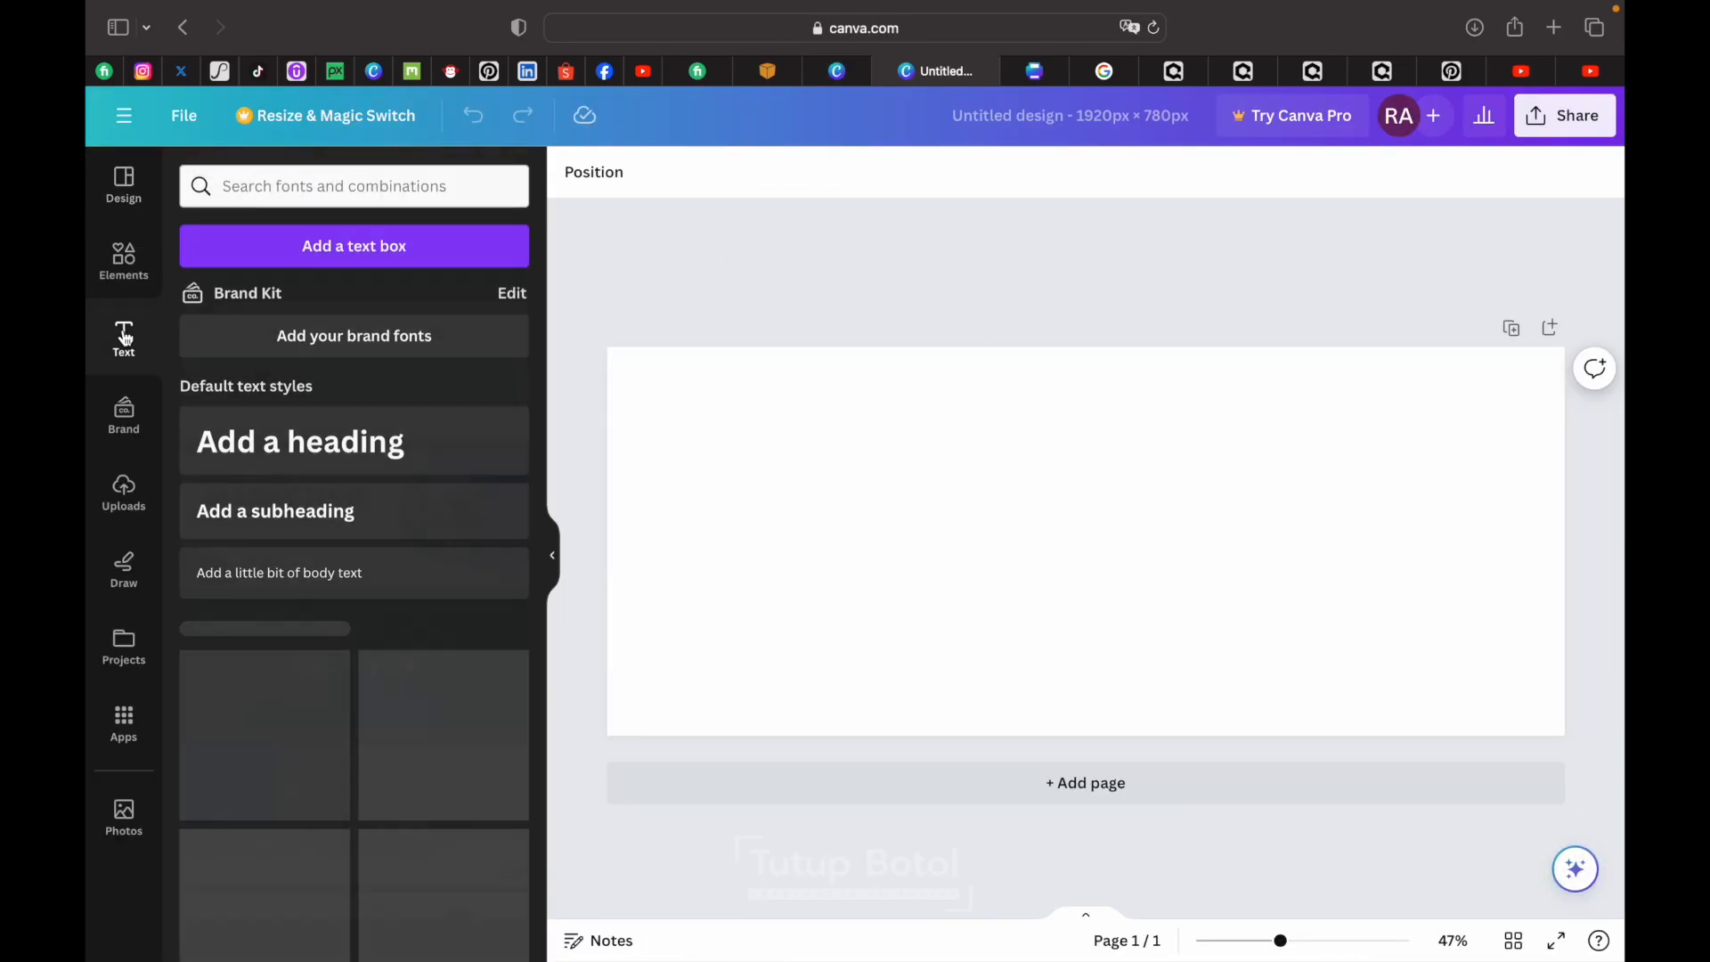
left_click(123, 260)
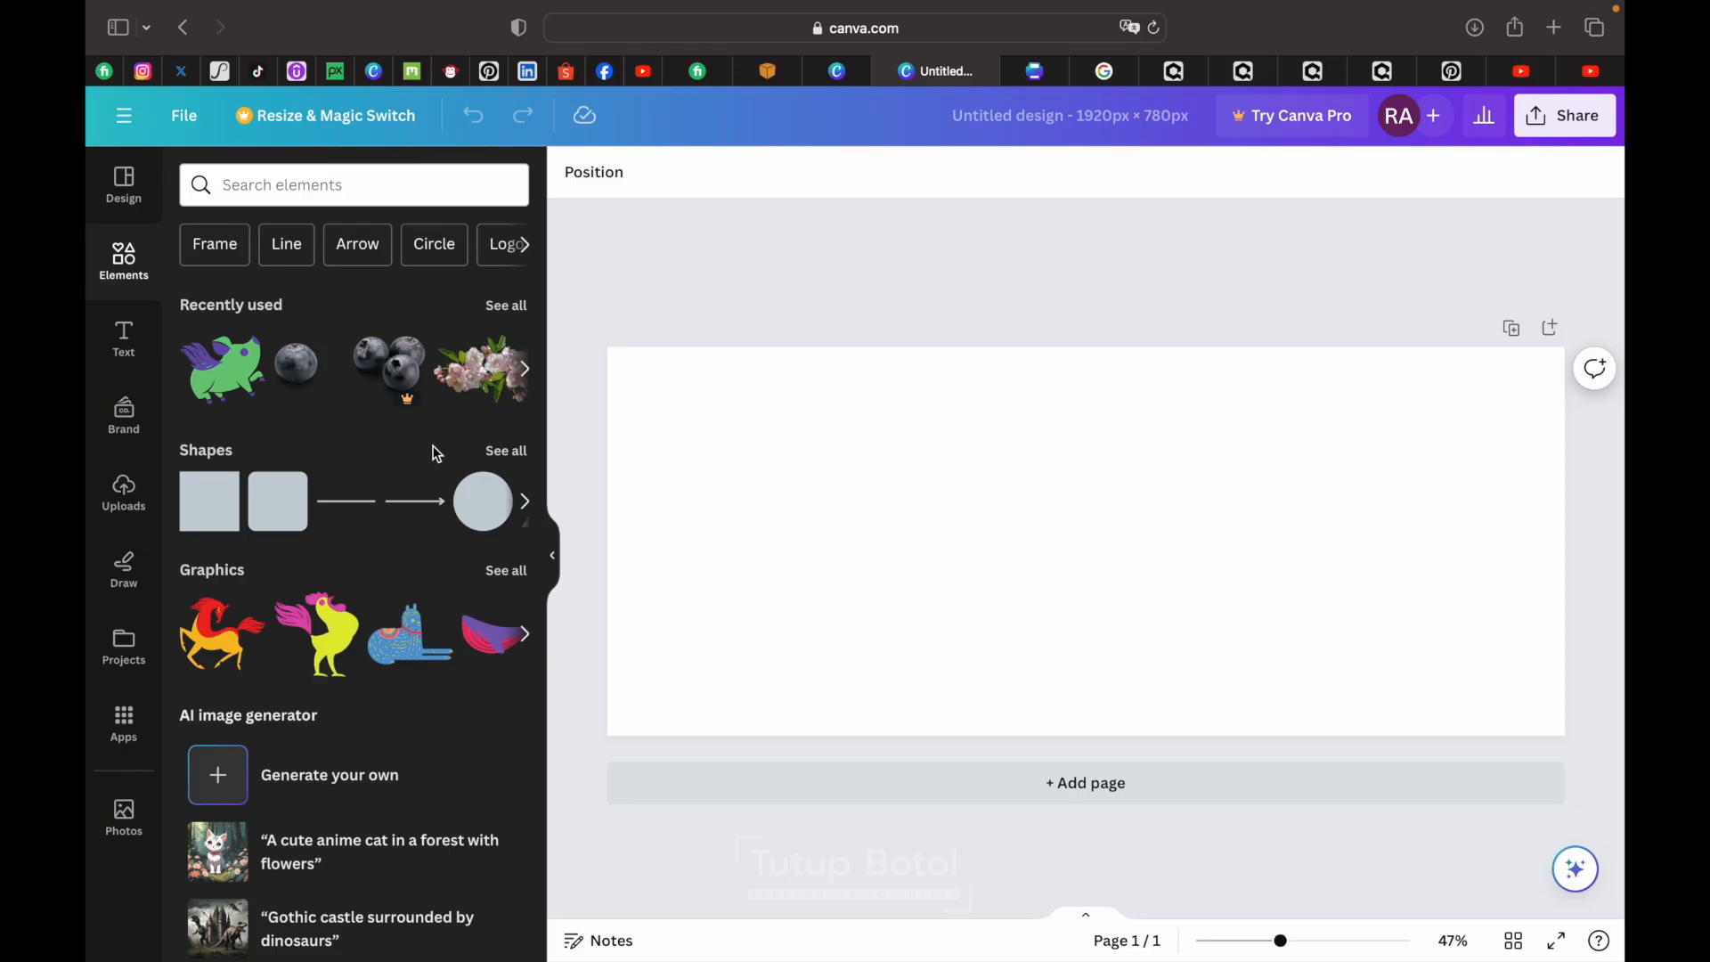
left_click(210, 512)
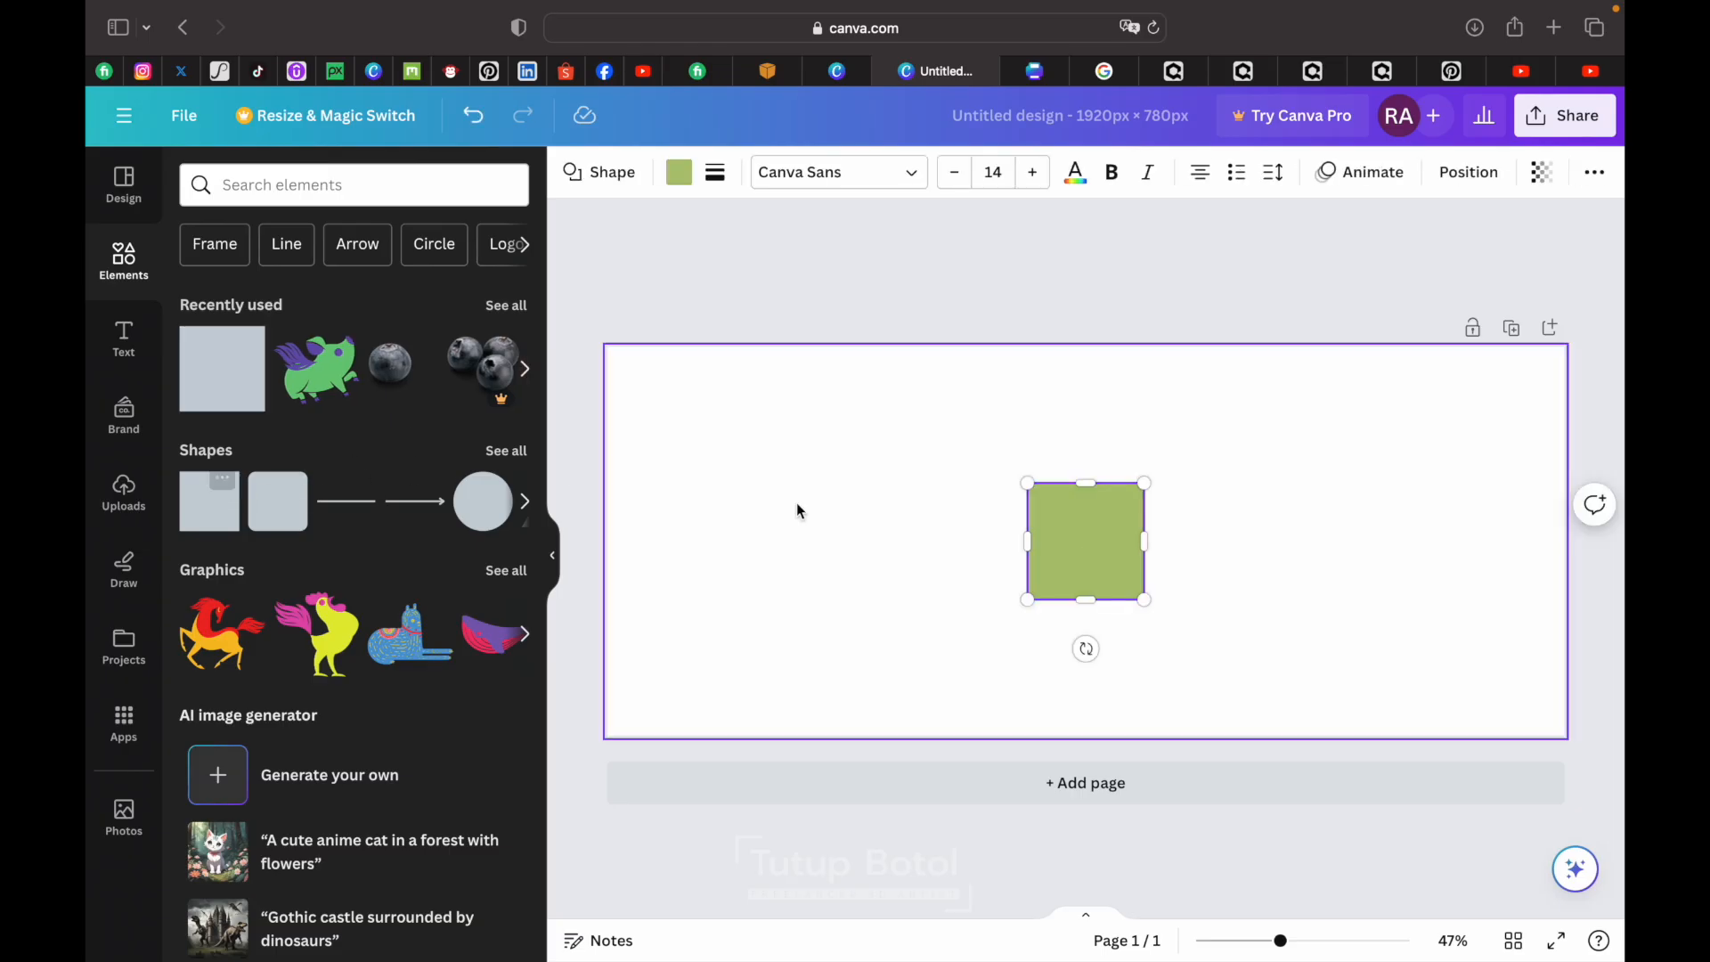
left_click(1270, 595)
- Turn the green square into a thin band spanning the full width of the page along its bottom edge
left_click(1106, 547)
left_click_drag(1107, 547, 607, 675)
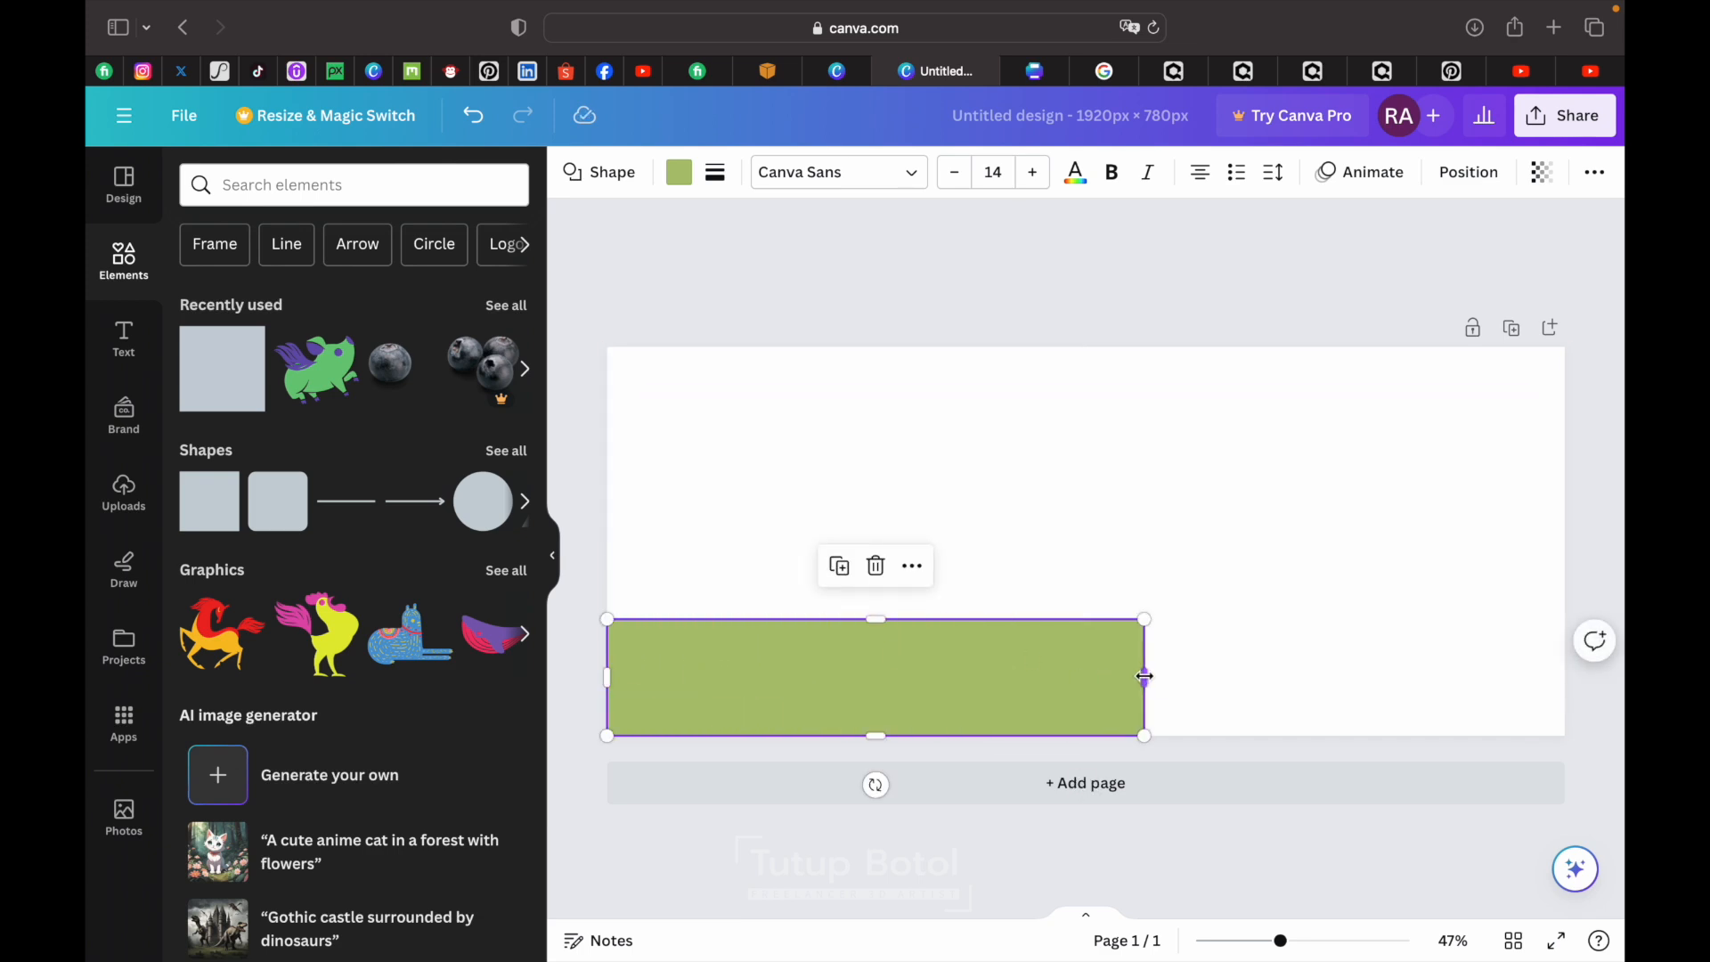
left_click_drag(1149, 677, 1565, 677)
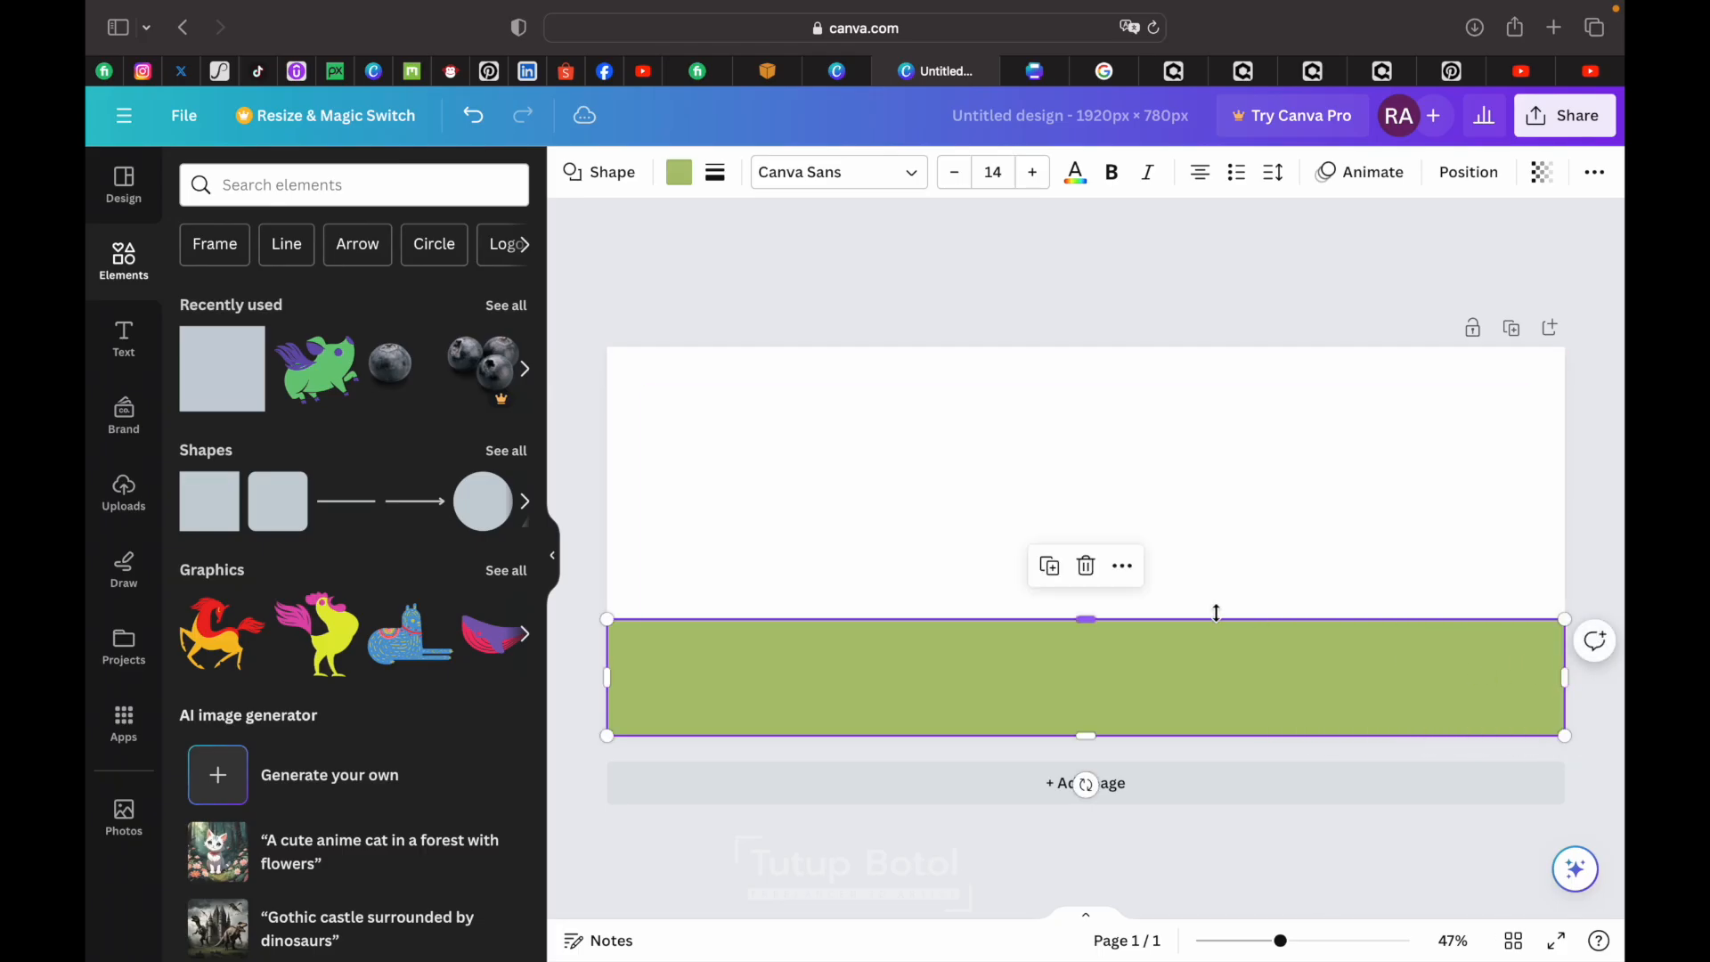
left_click_drag(1092, 619, 1084, 679)
left_click(882, 310)
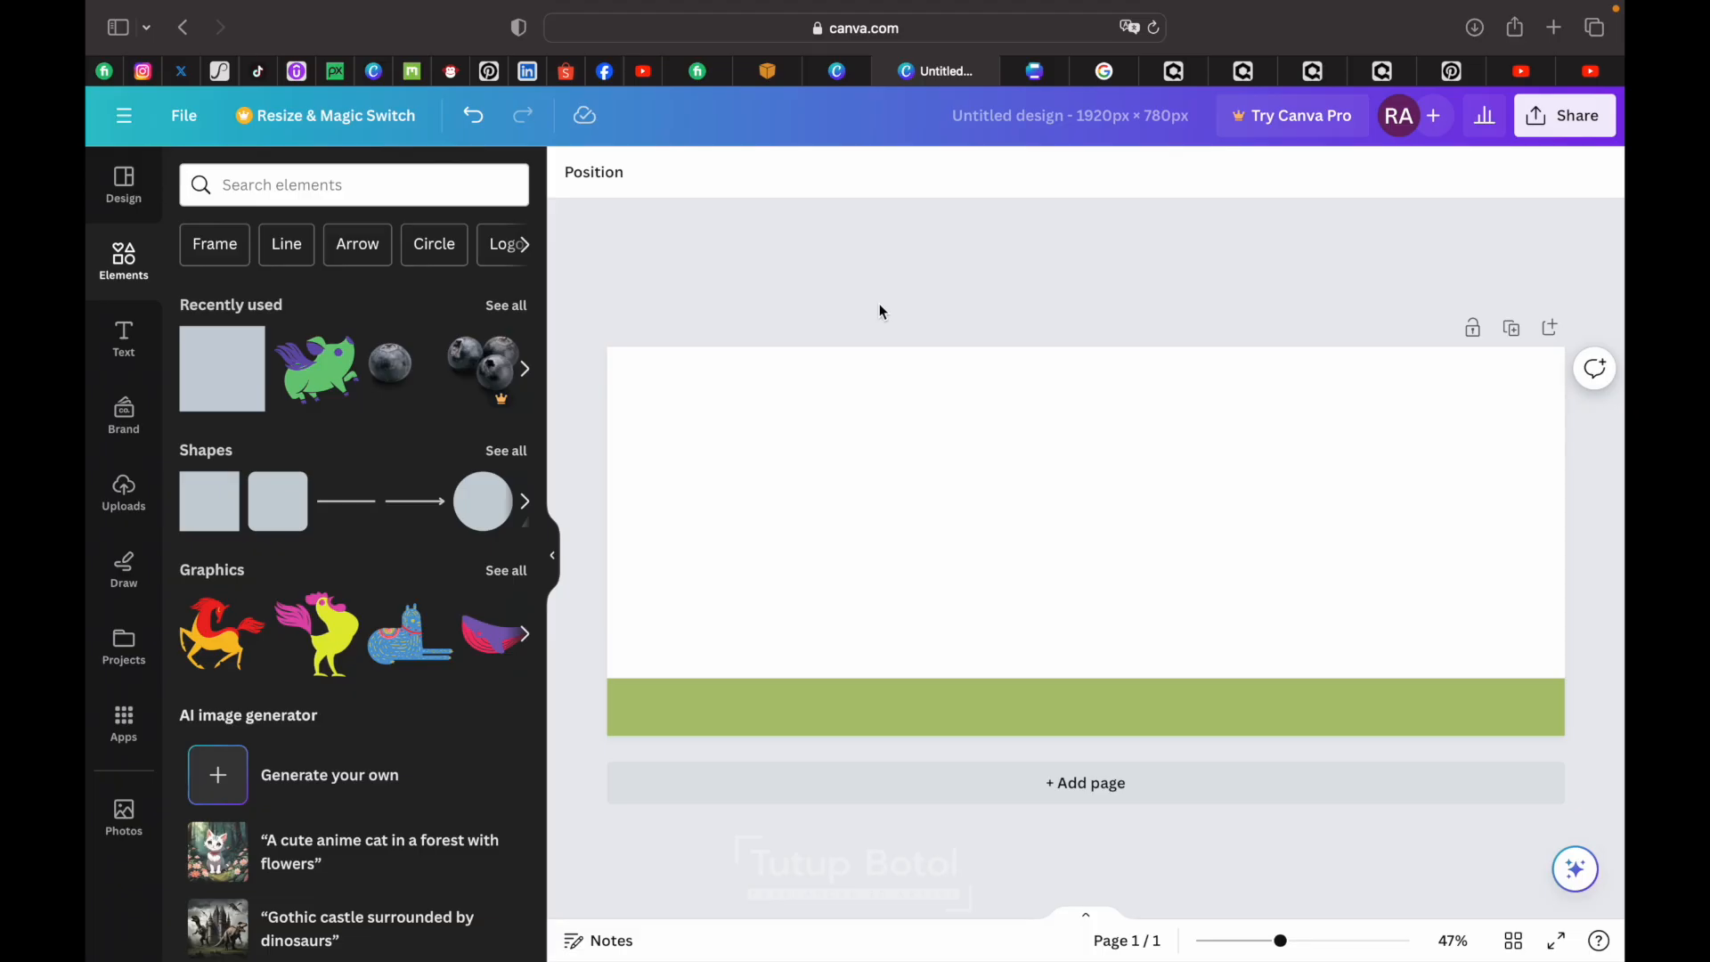
- Add a circle shape, shrink it slightly and centre it on the green band's upper edge, just left of the page's middle
left_click(504, 451)
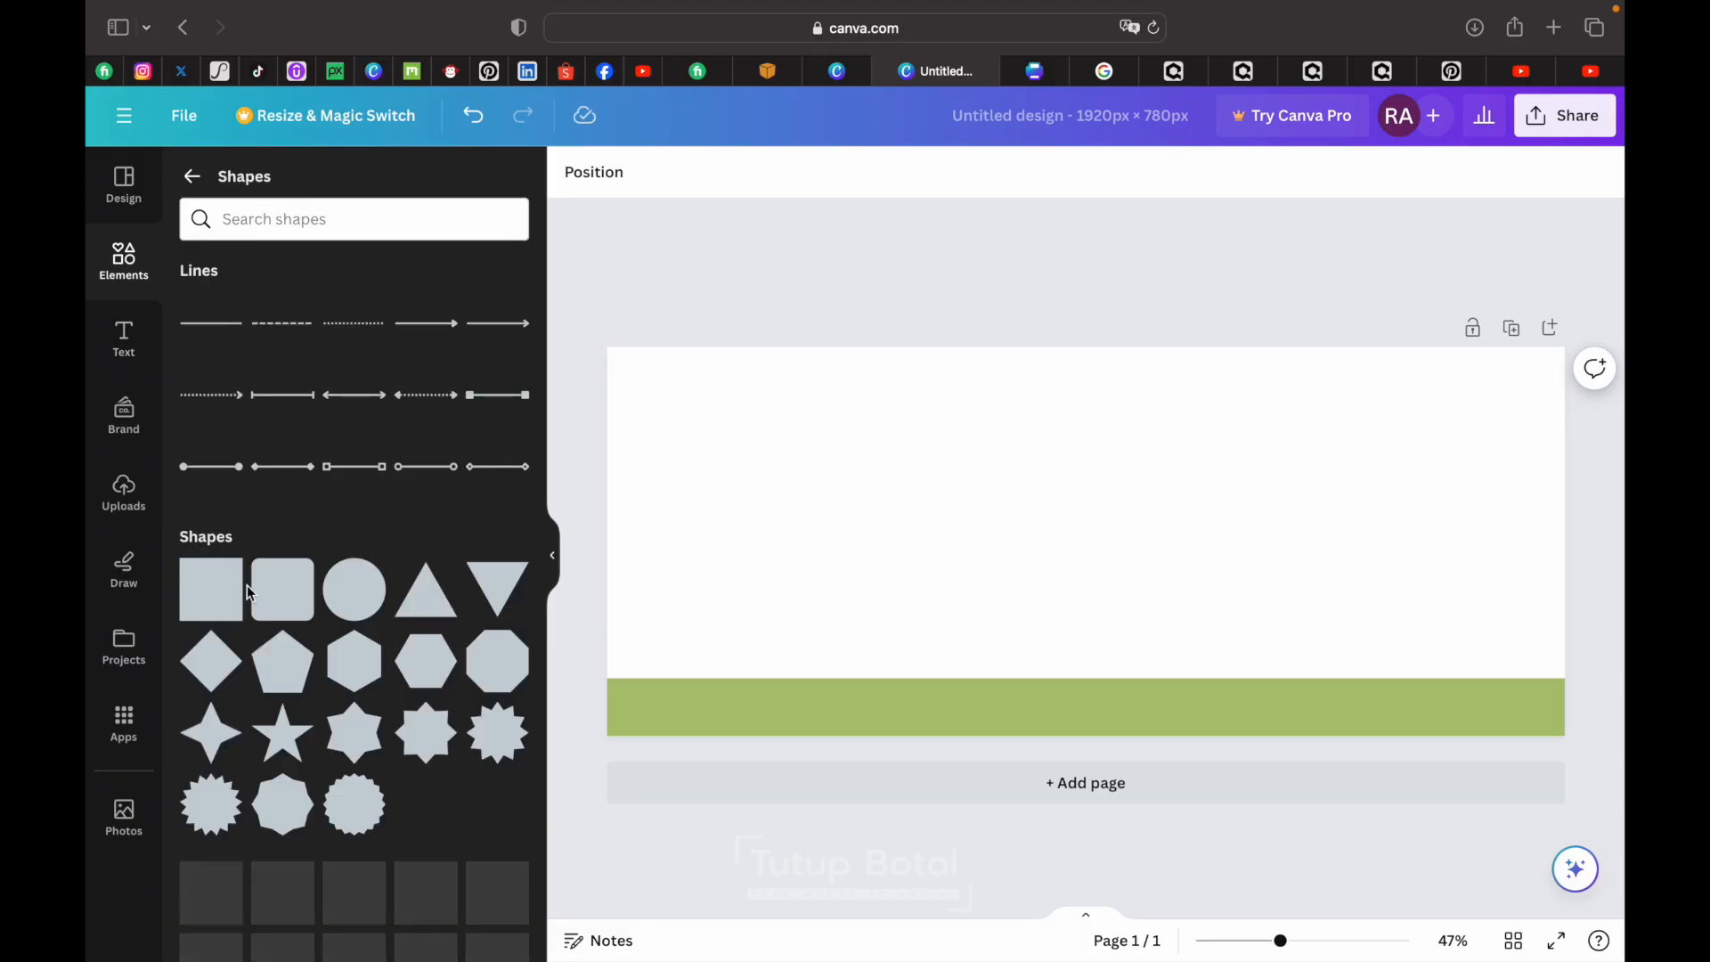
left_click(357, 583)
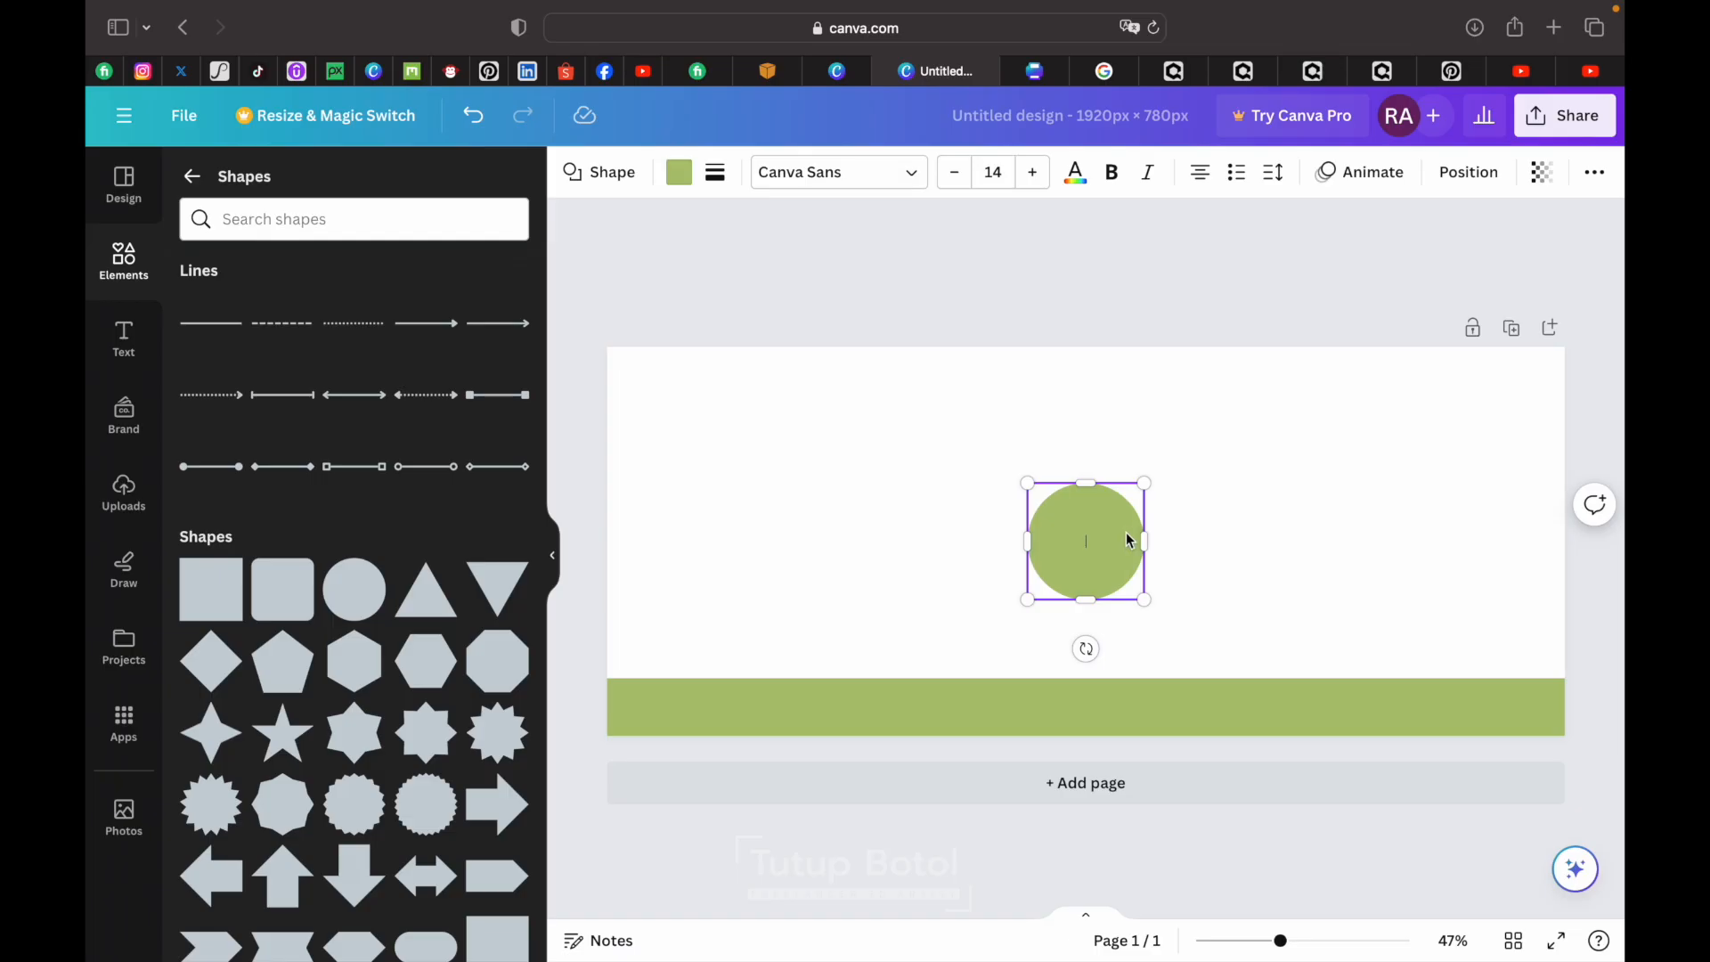
left_click(1173, 534)
left_click(1096, 546)
left_click_drag(1096, 546, 980, 664)
left_click_drag(1031, 605, 1019, 664)
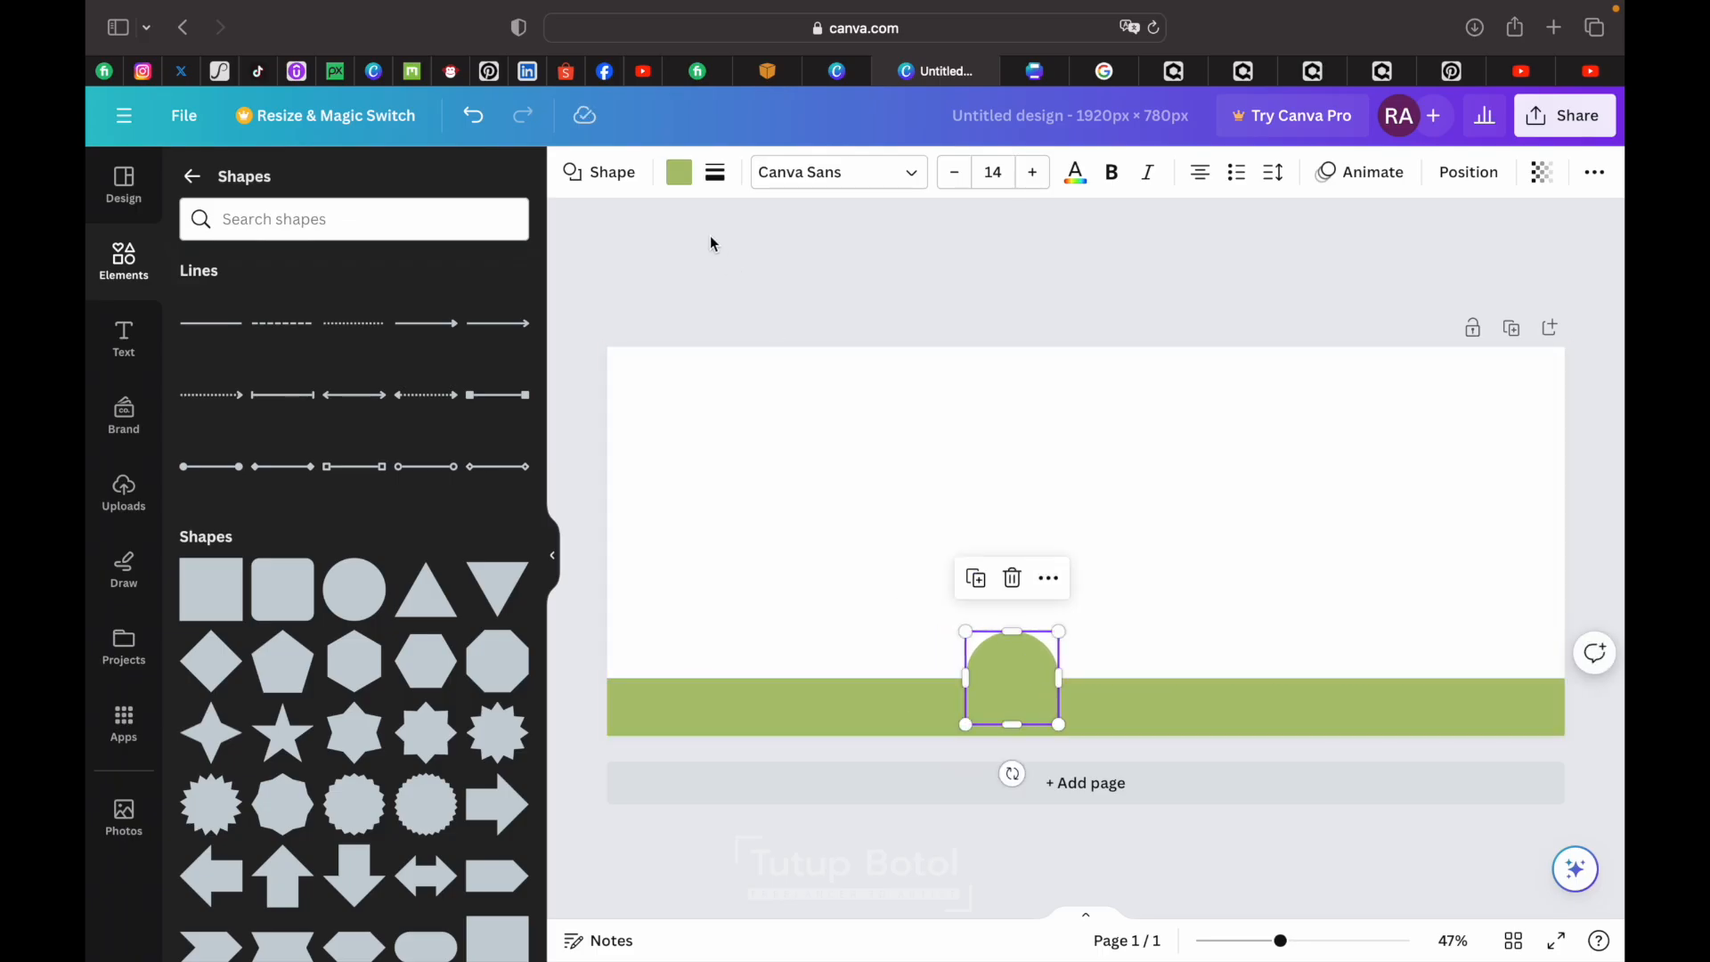
- Fill the circle on the green band with white
left_click(682, 182)
left_click(430, 312)
left_click(997, 310)
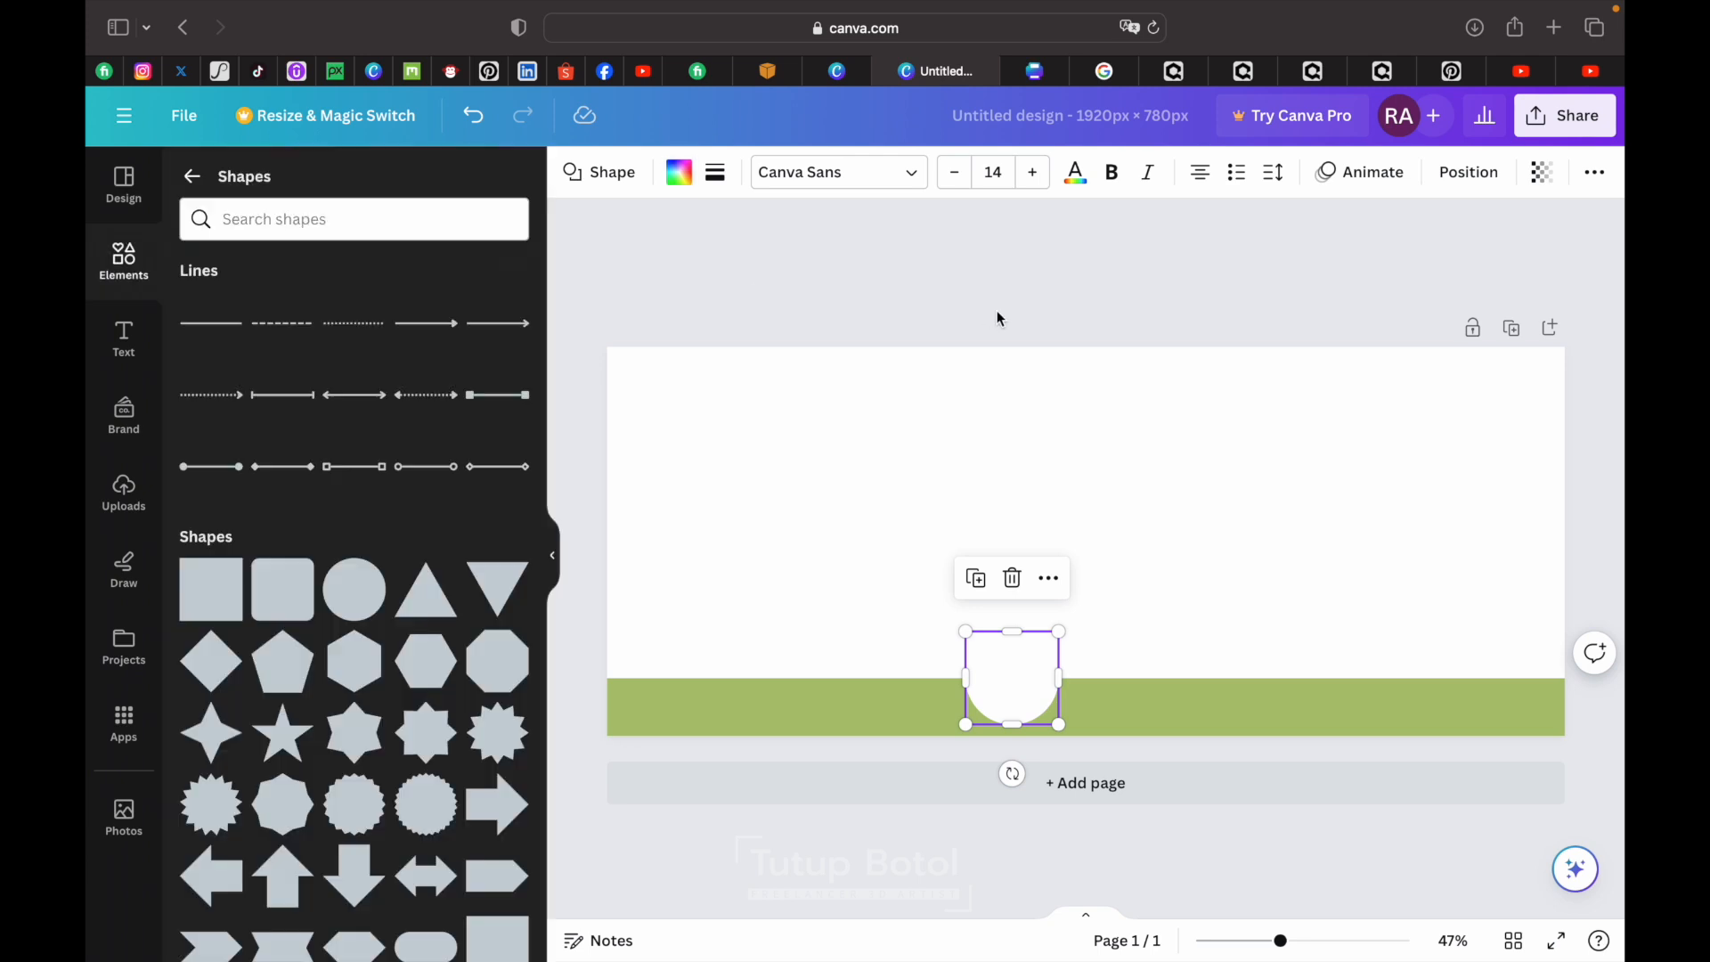
- Set the page background to the light gray default solid color
left_click(1287, 526)
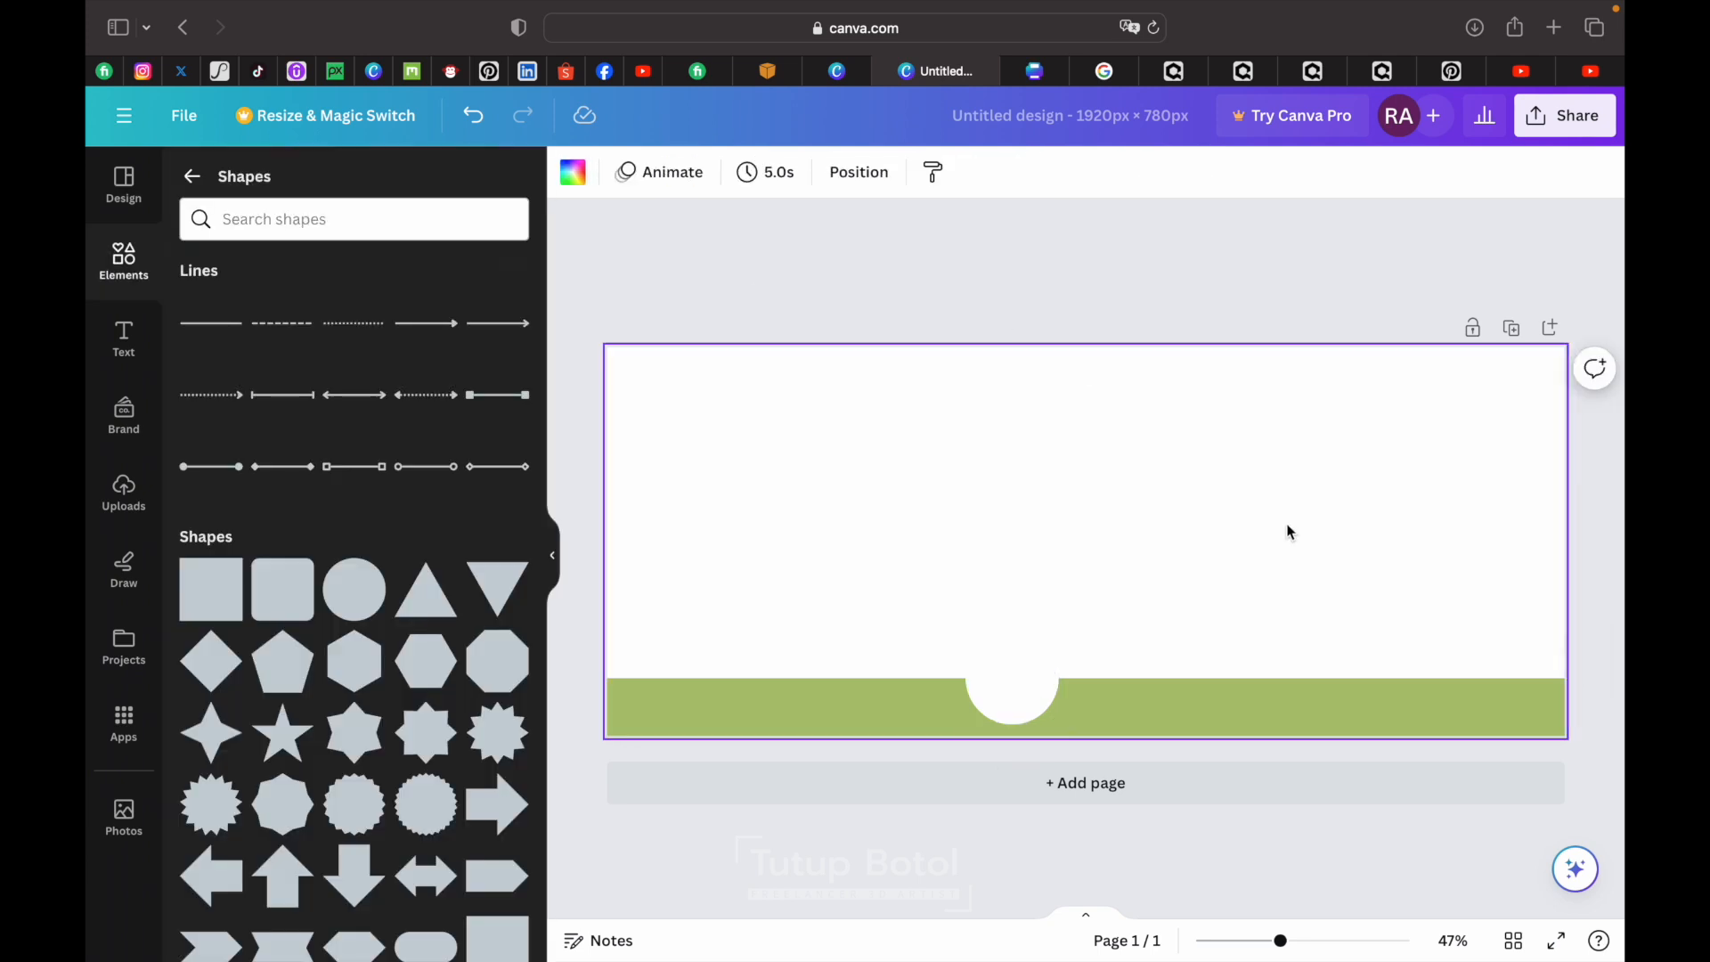
left_click(573, 174)
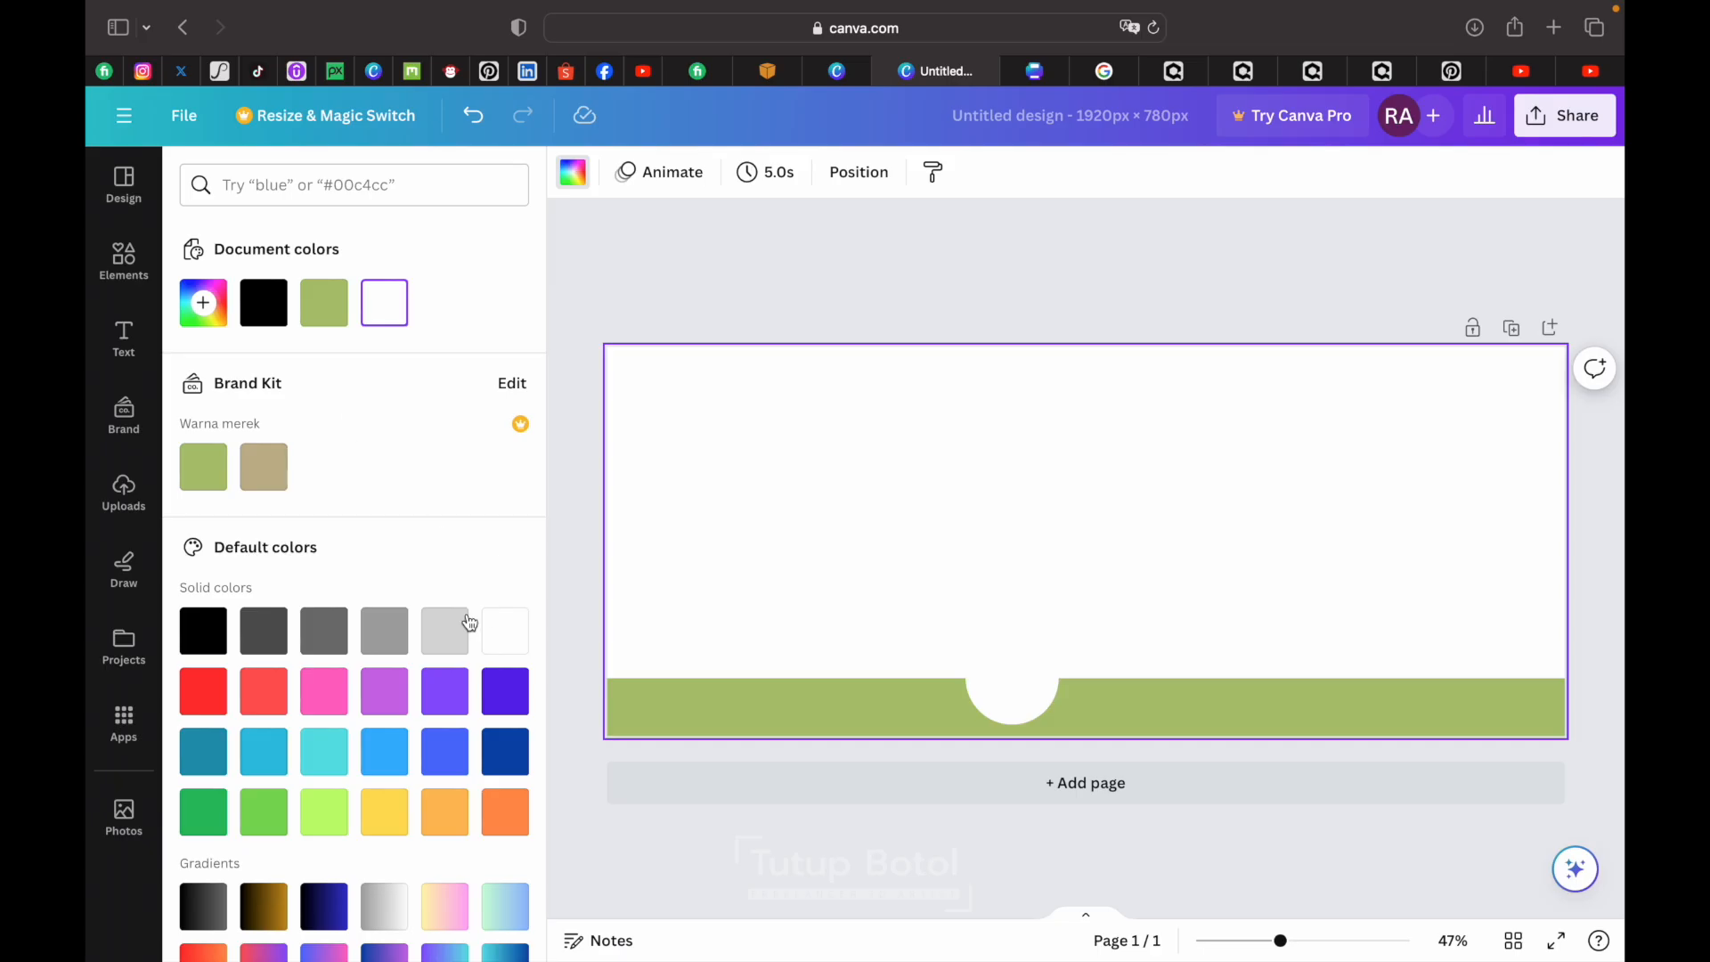
left_click(445, 630)
left_click(1154, 267)
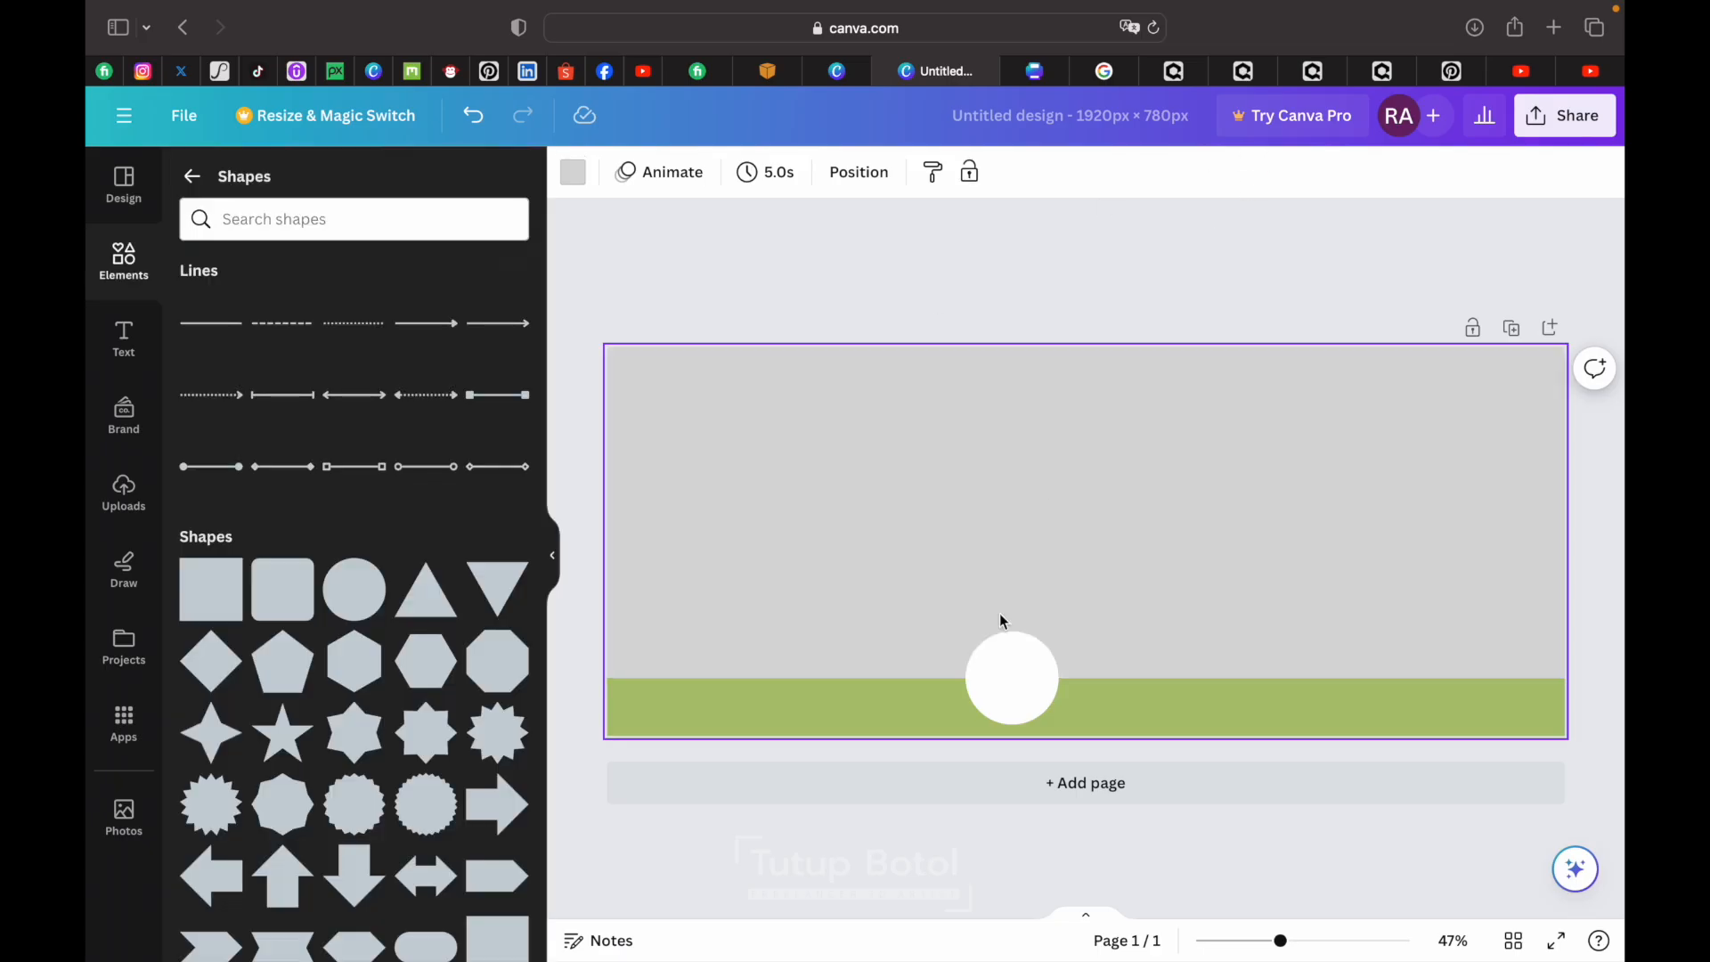
- Duplicate the white circle twice, lining the copies up side by side to its left along the green band's upper edge
left_click(1007, 687)
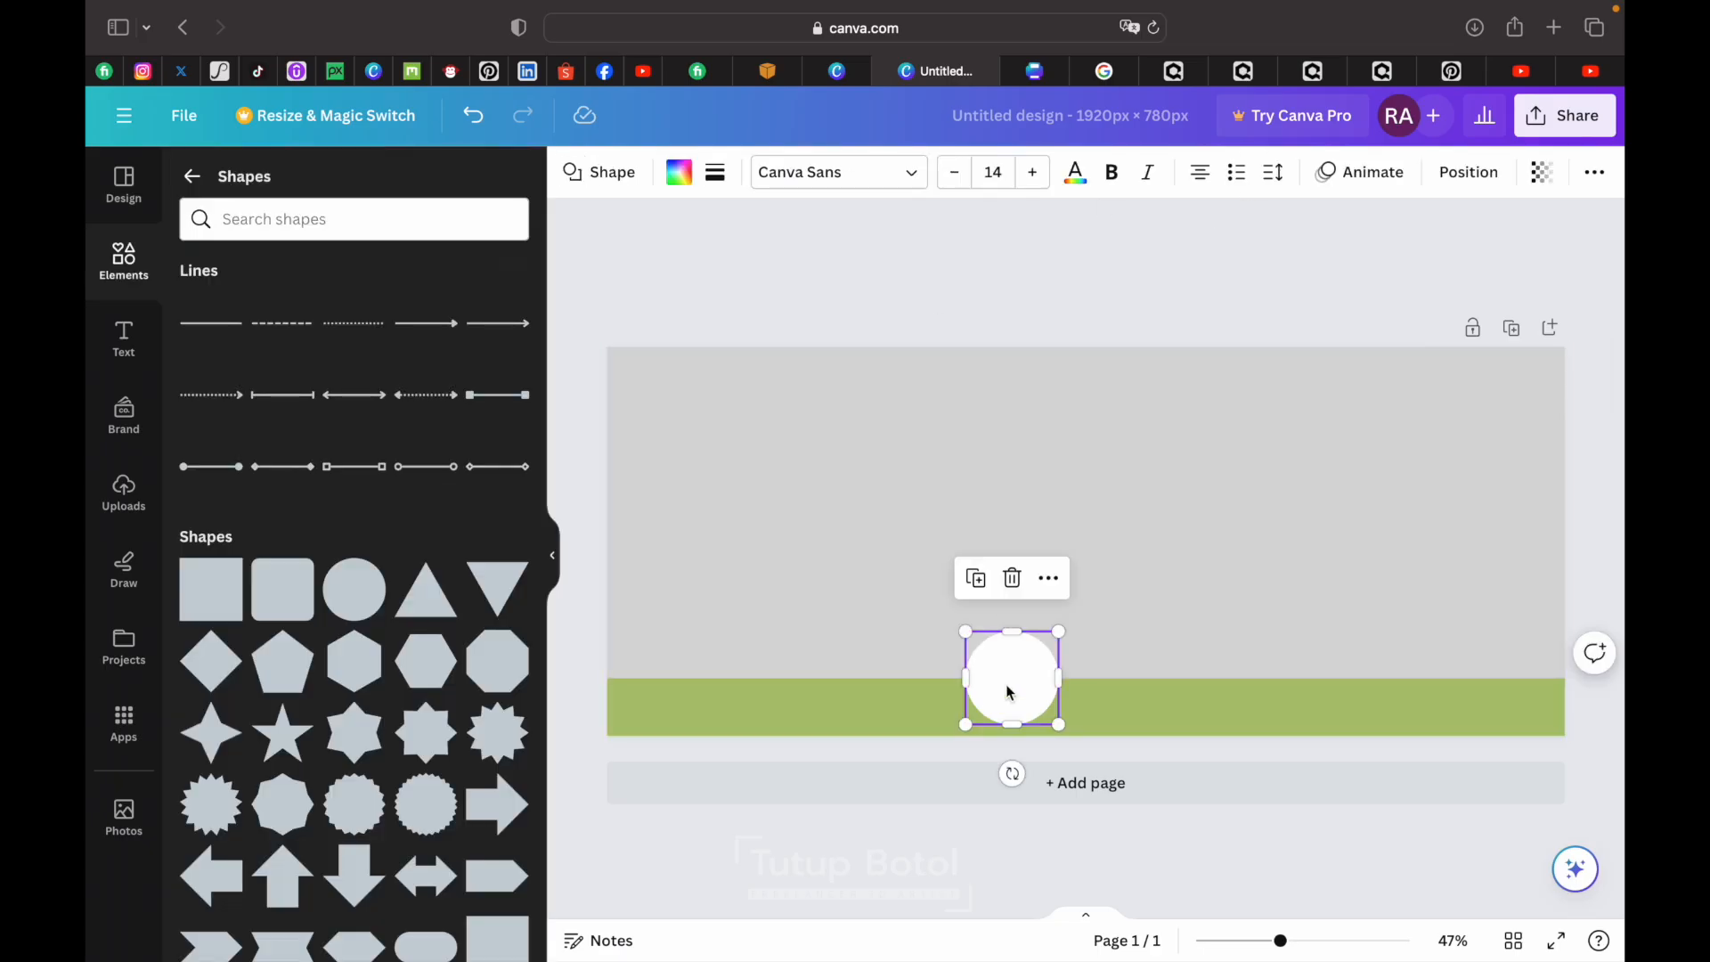
key("super+v")
left_click_drag(1028, 692, 846, 673)
key("super+v")
- Shrink all three white circles together, keeping the row centred on the green band's upper edge
left_click(893, 679, "shift")
left_click(992, 676, "shift")
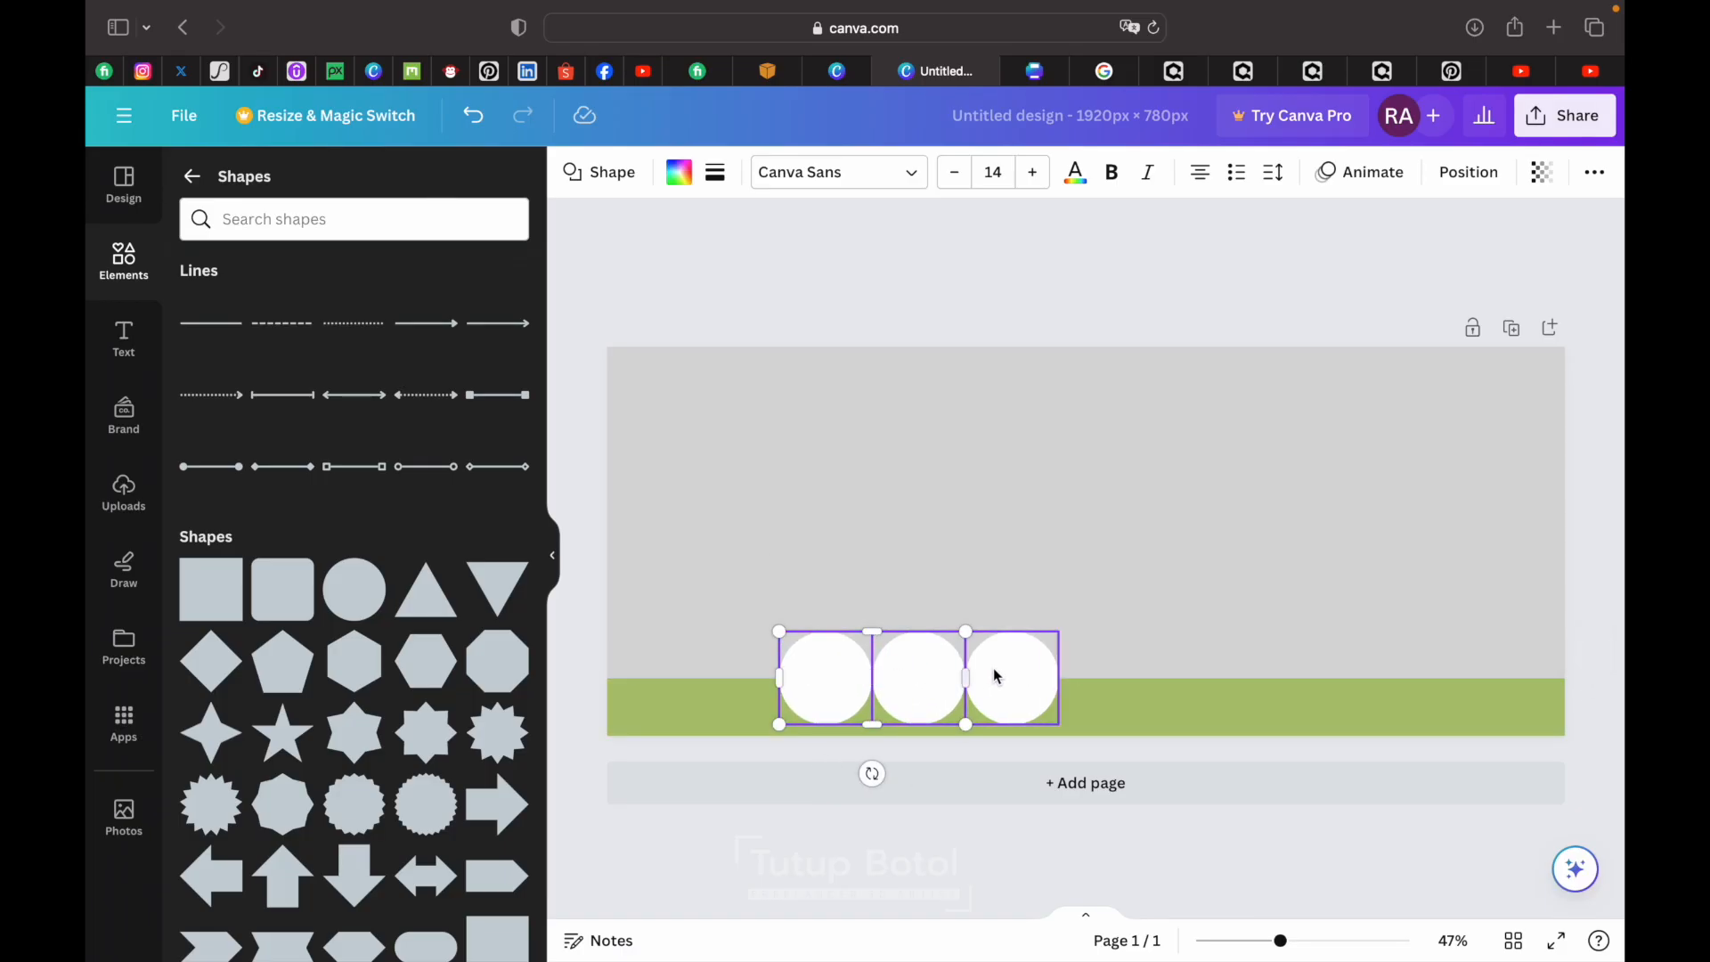
left_click_drag(1055, 726, 1016, 675)
left_click(962, 298)
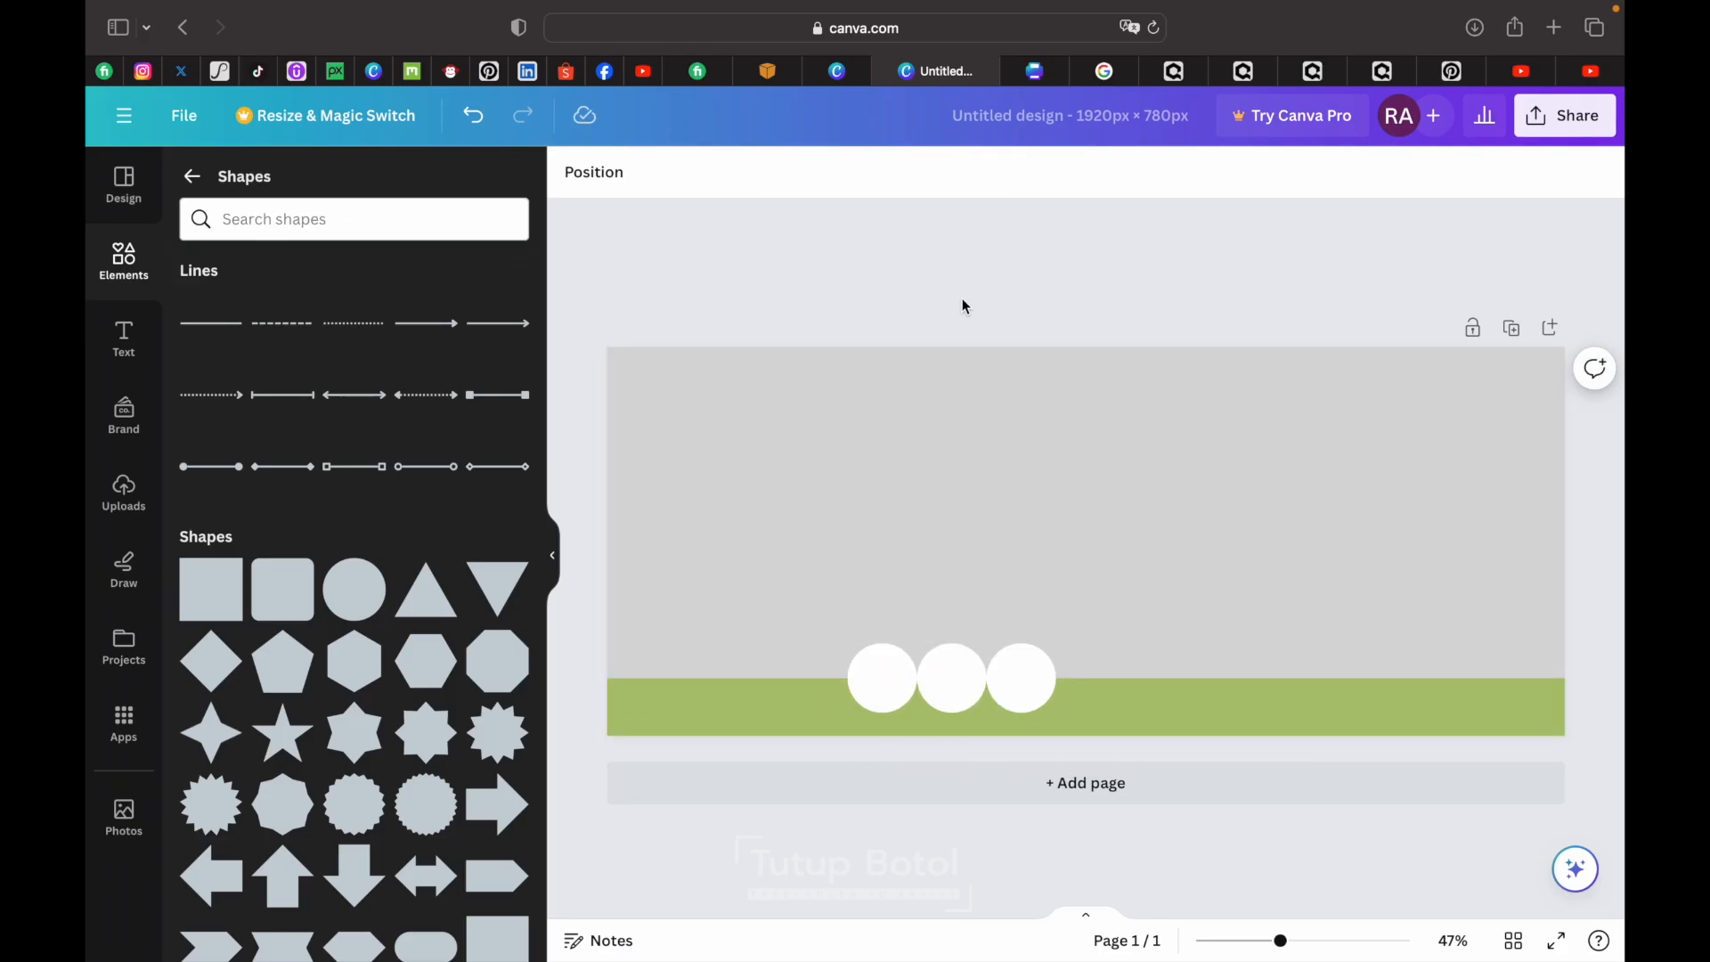
- Add a heading reading "GABUT" and place it slightly above the middle of the page
left_click(123, 337)
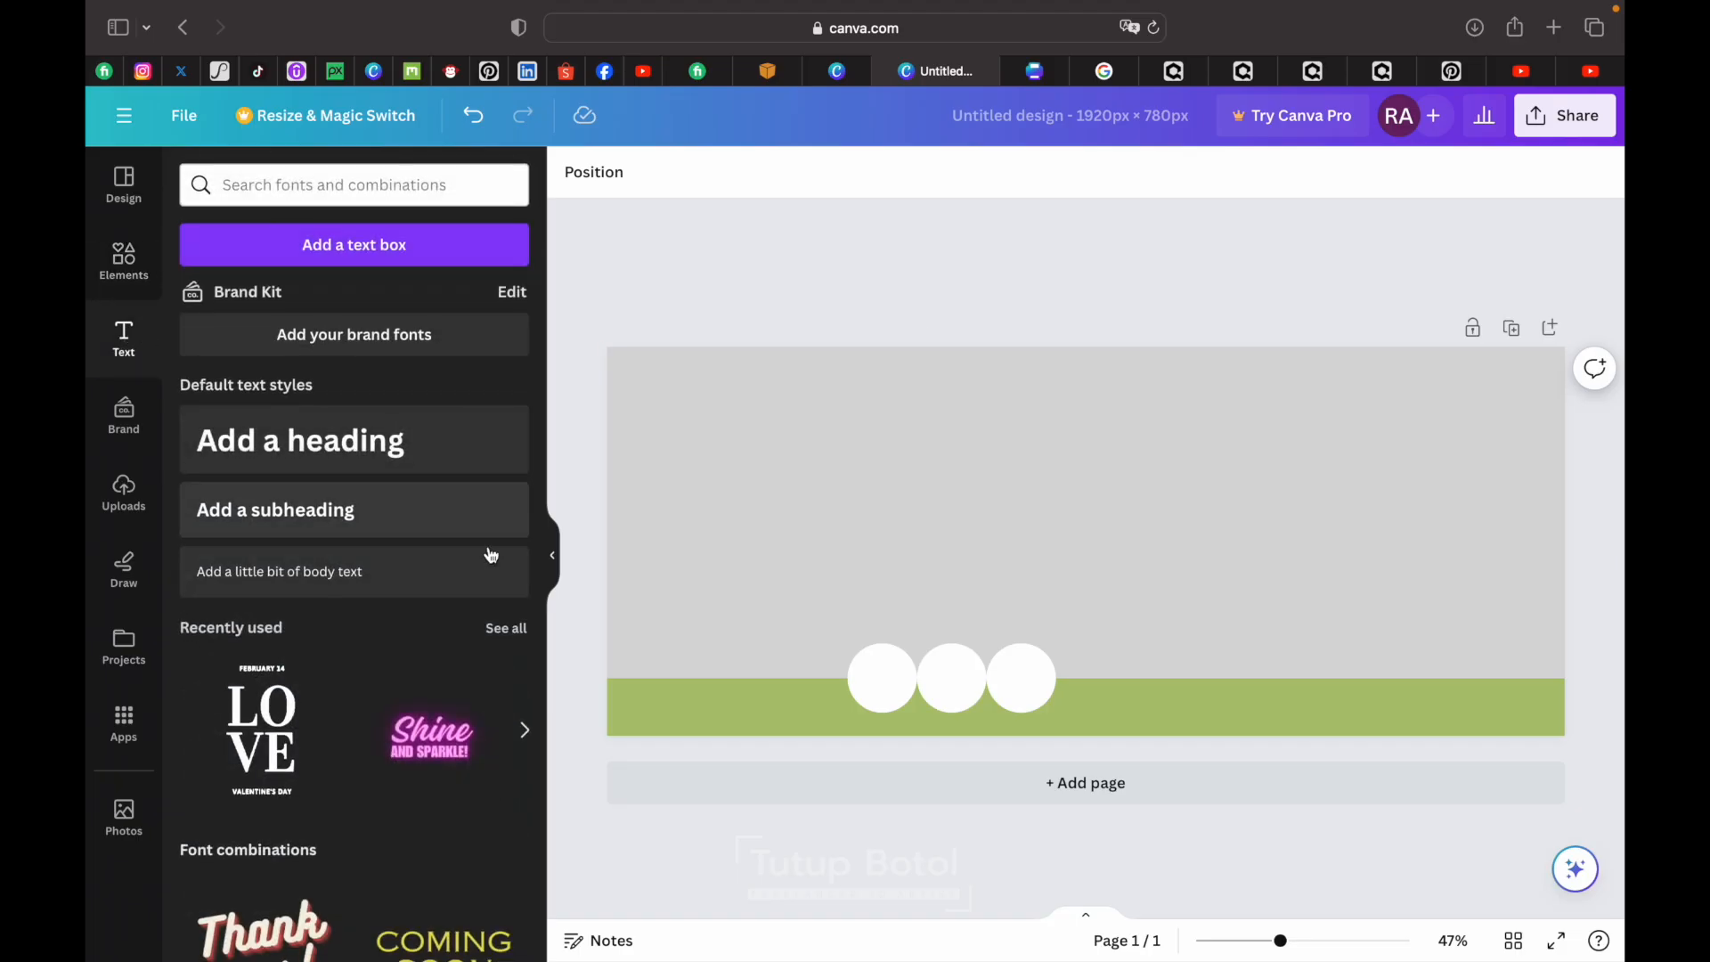
left_click(499, 436)
type("GA")
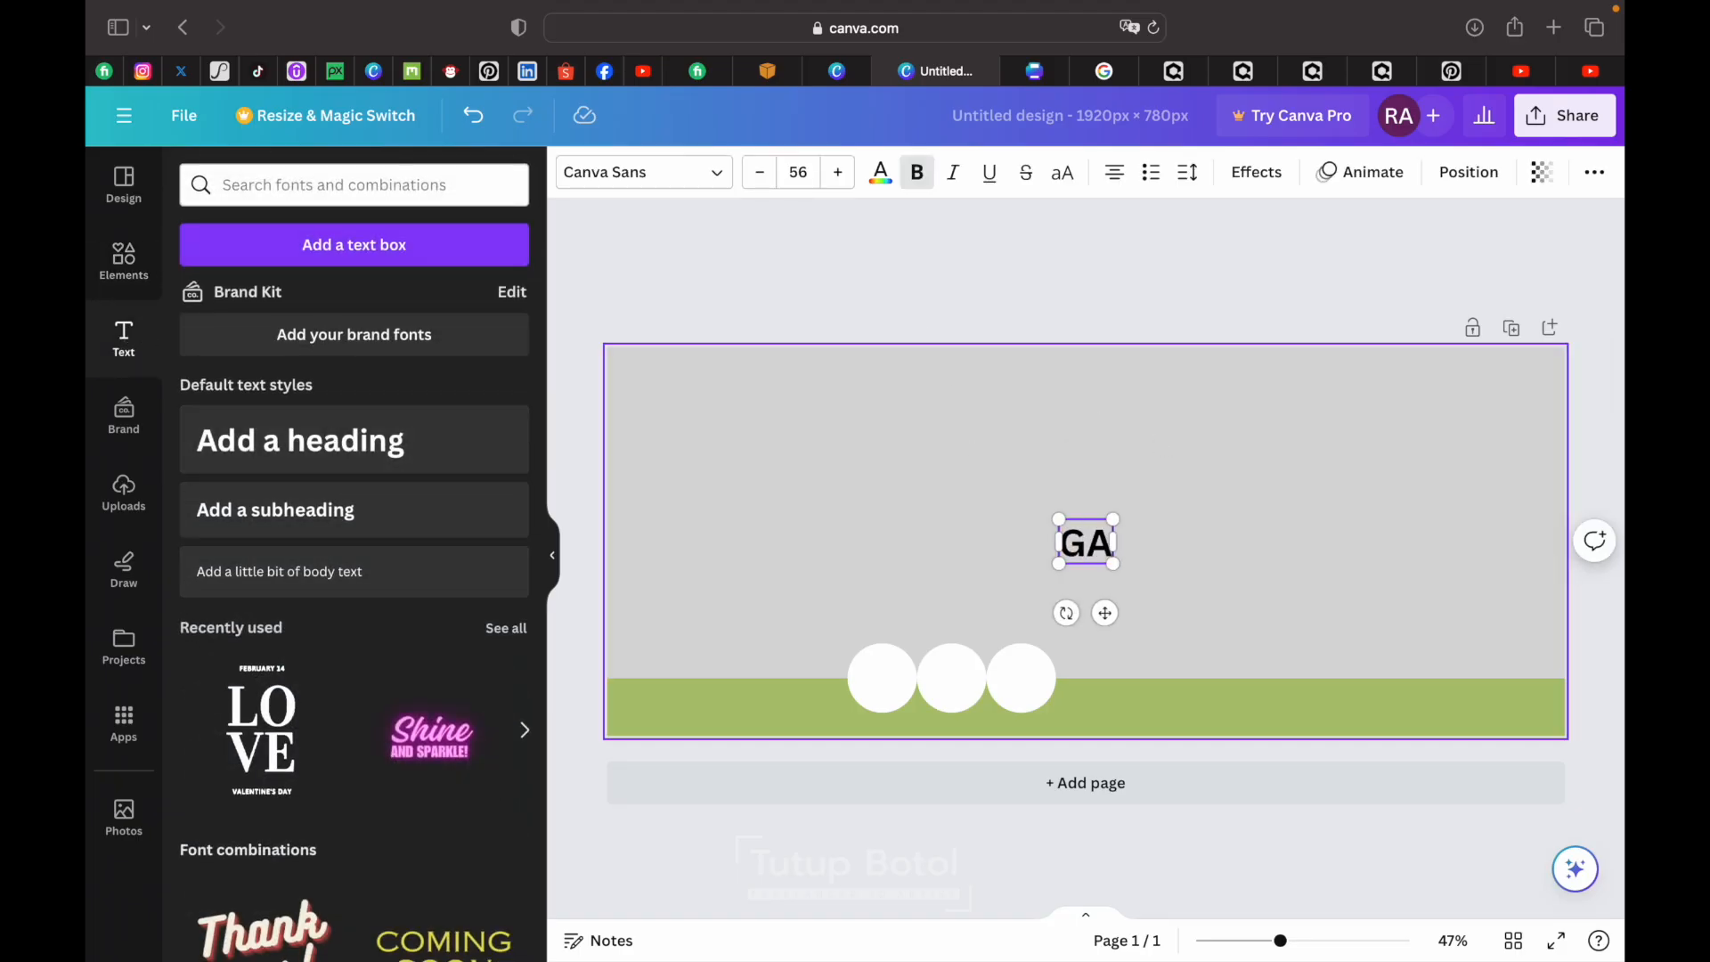
type("BUT")
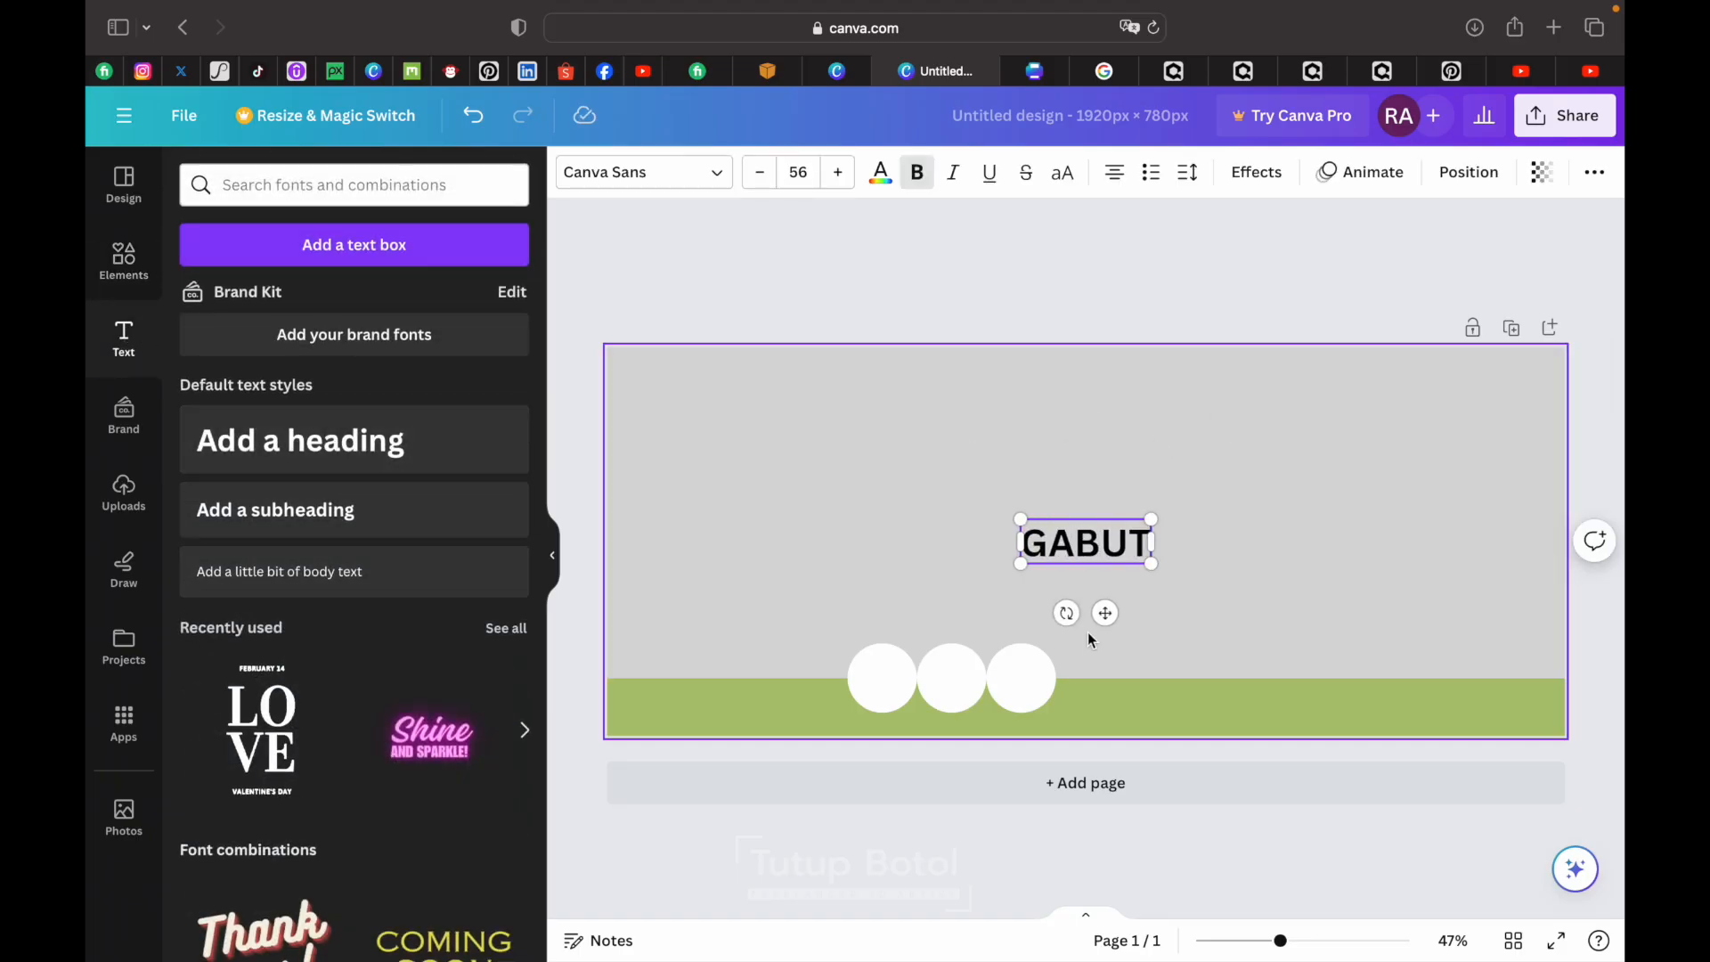
left_click_drag(1105, 613, 1093, 573)
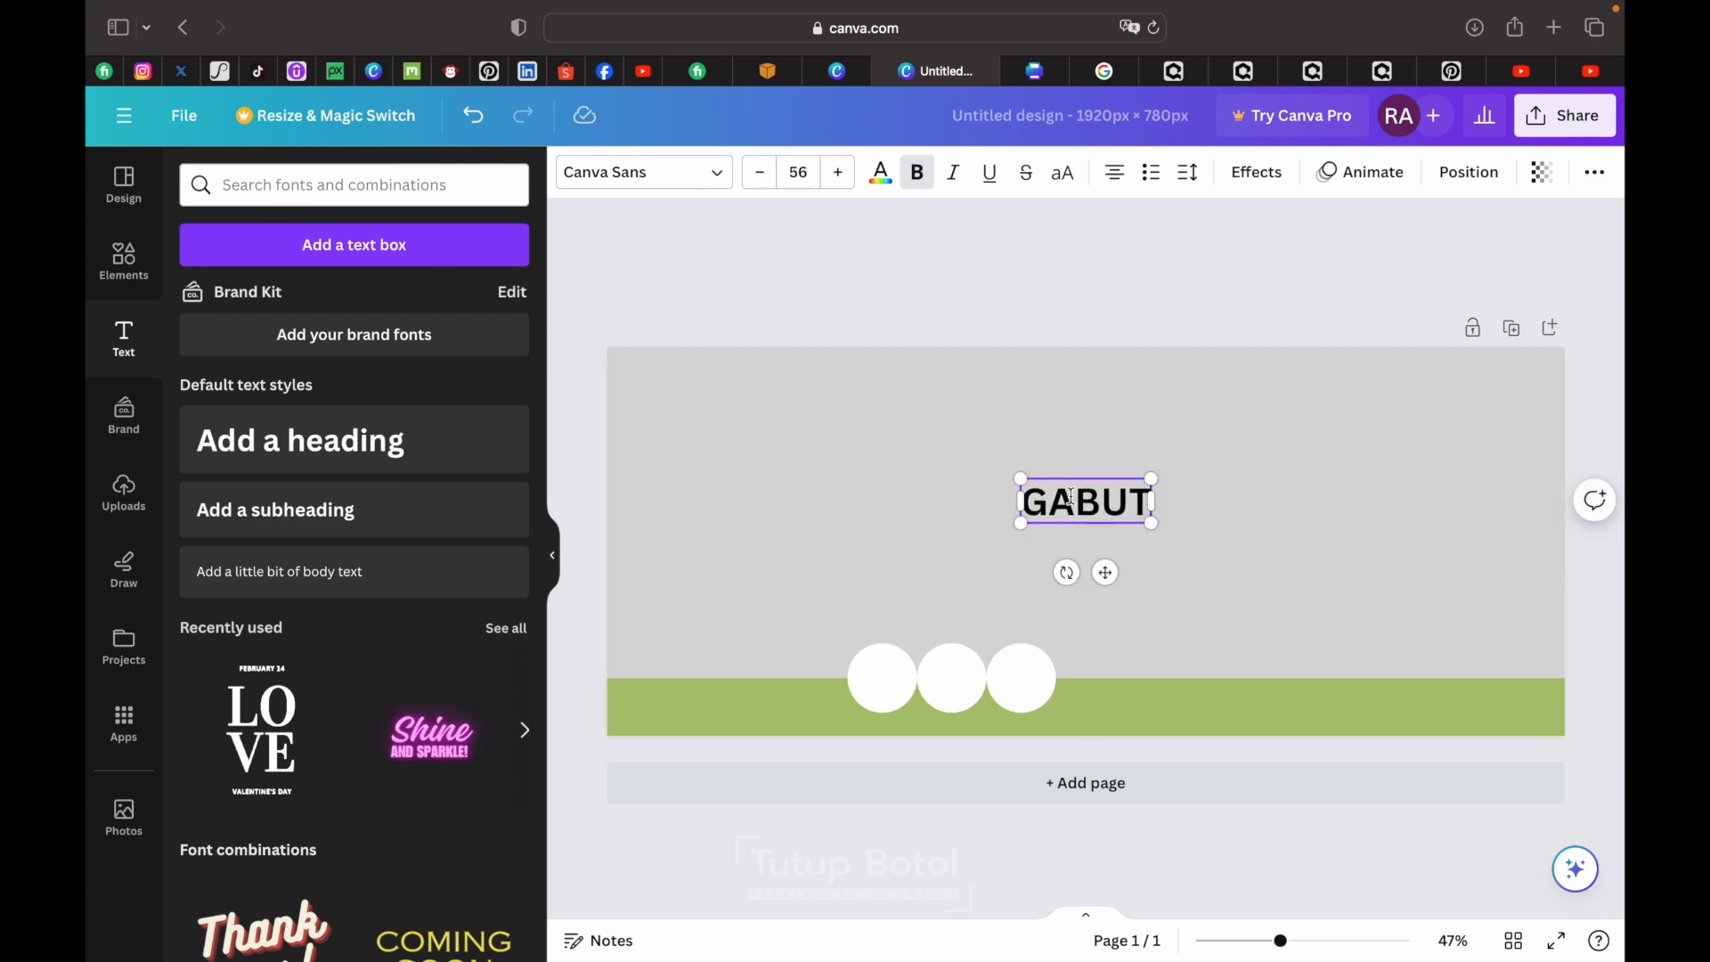
- Enlarge the GABUT heading to a font size of about 92 and recentre it horizontally on the page
left_click_drag(1154, 526, 1237, 565)
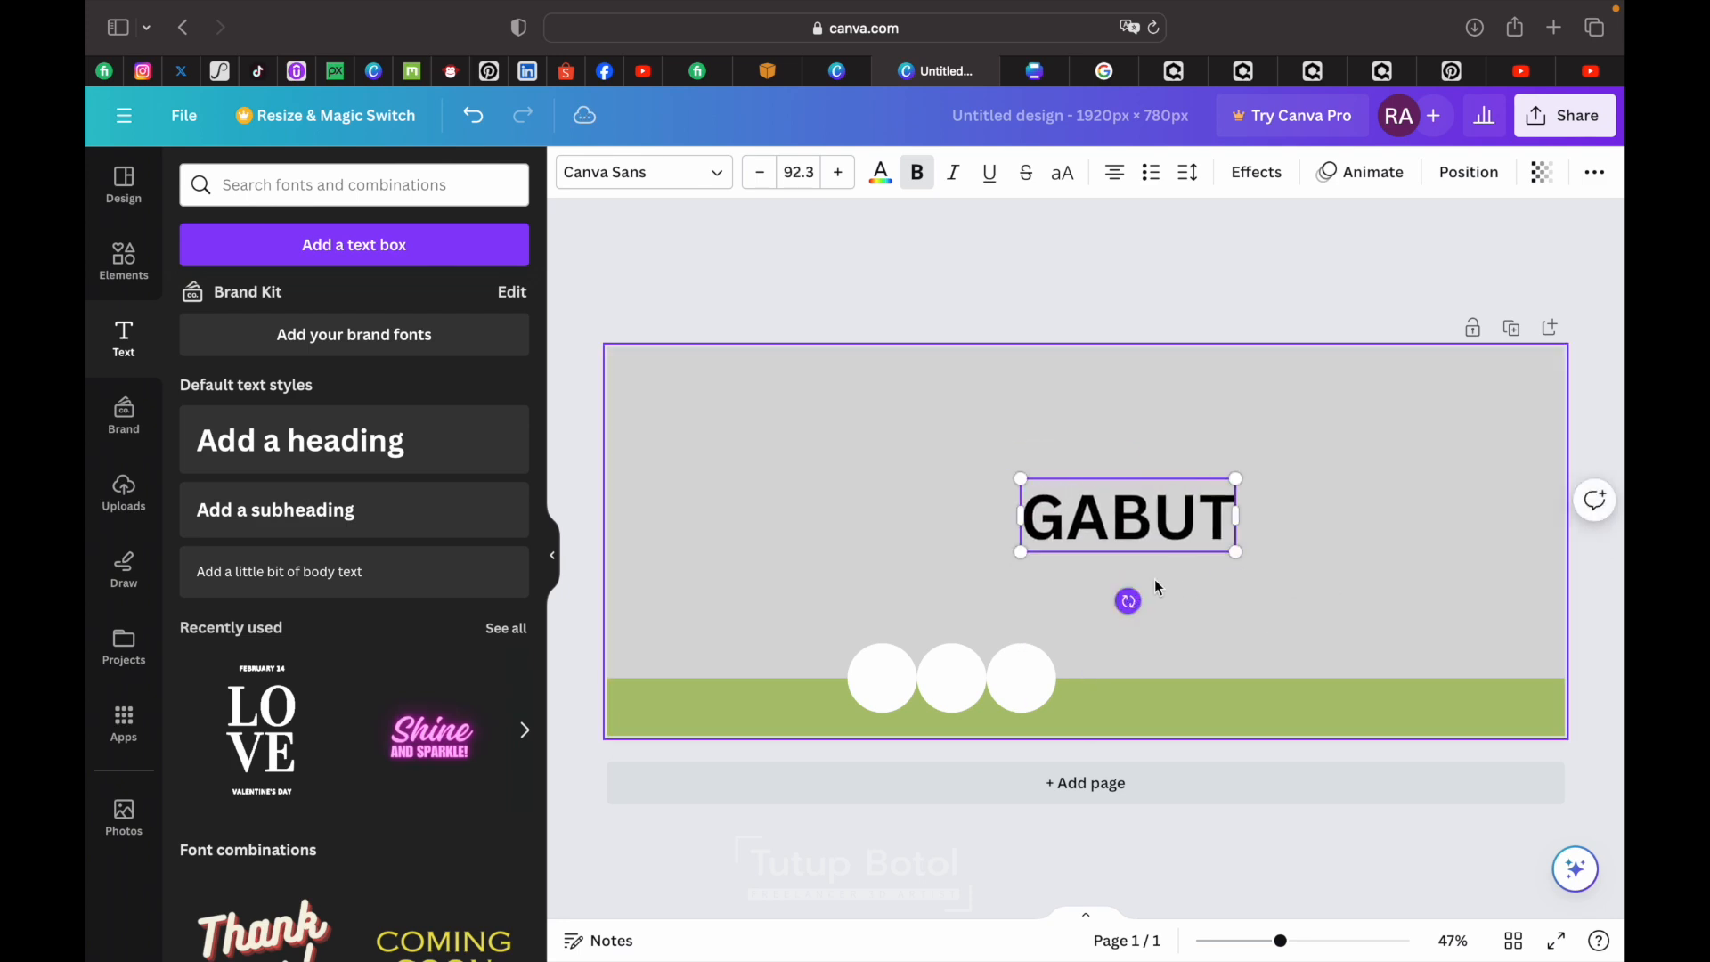
left_click(1248, 576)
left_click(1173, 547)
left_click_drag(1184, 541, 1135, 533)
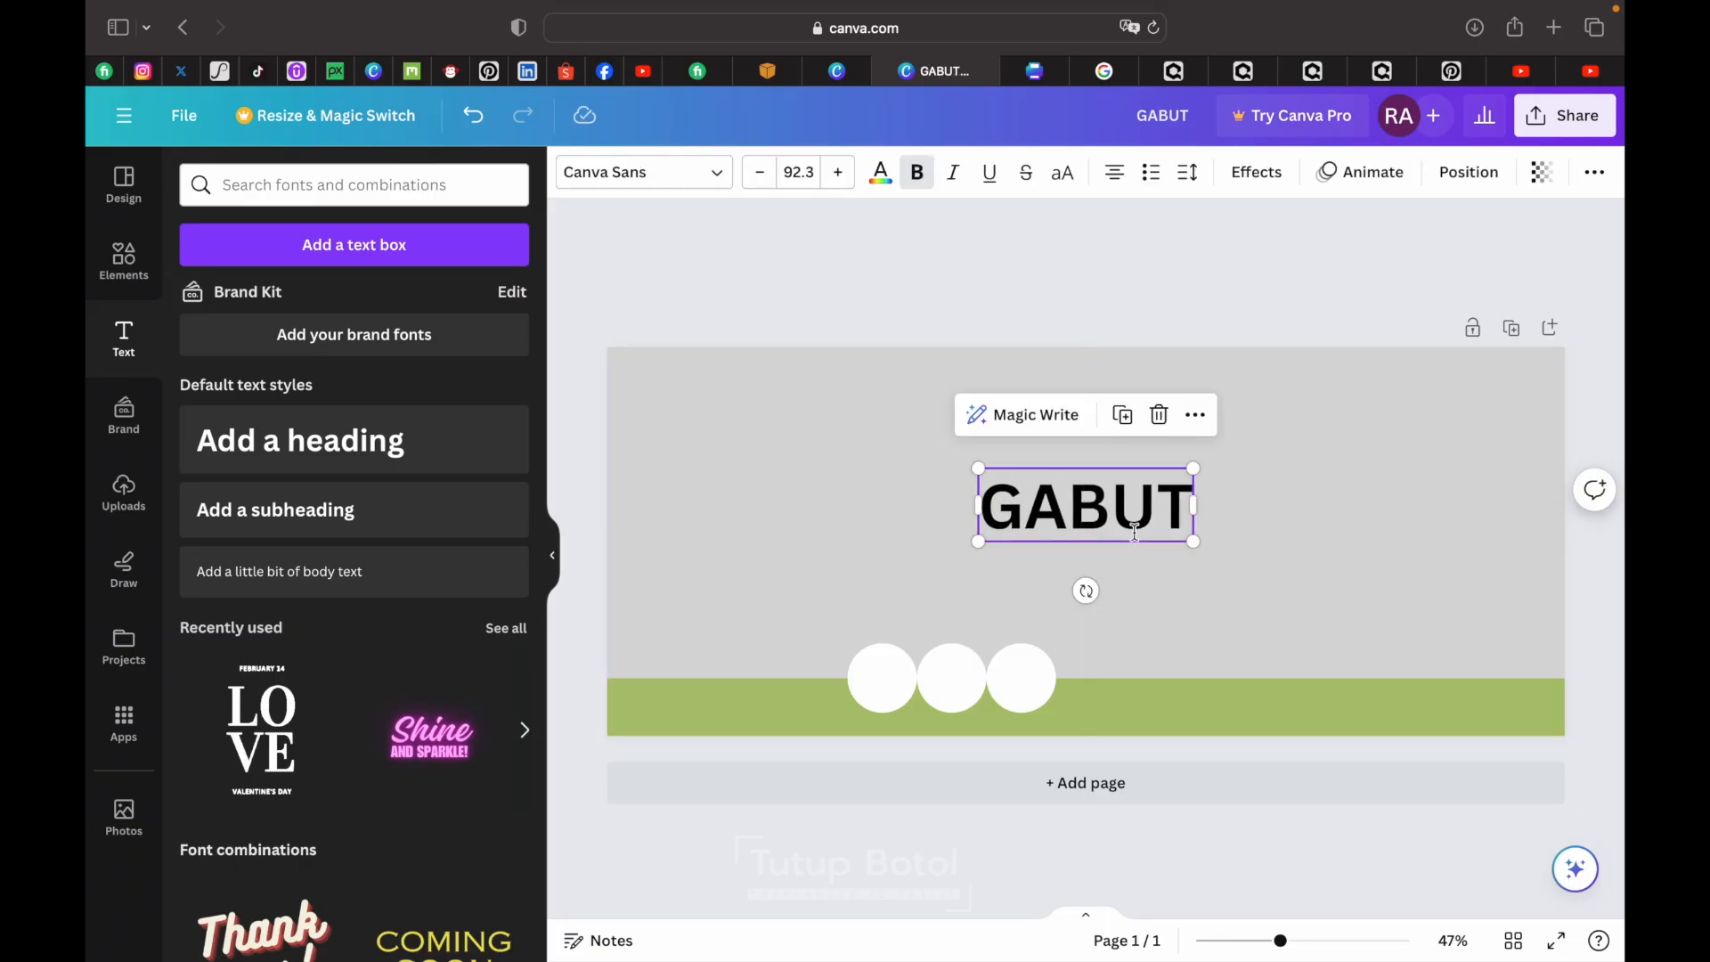
left_click(1195, 275)
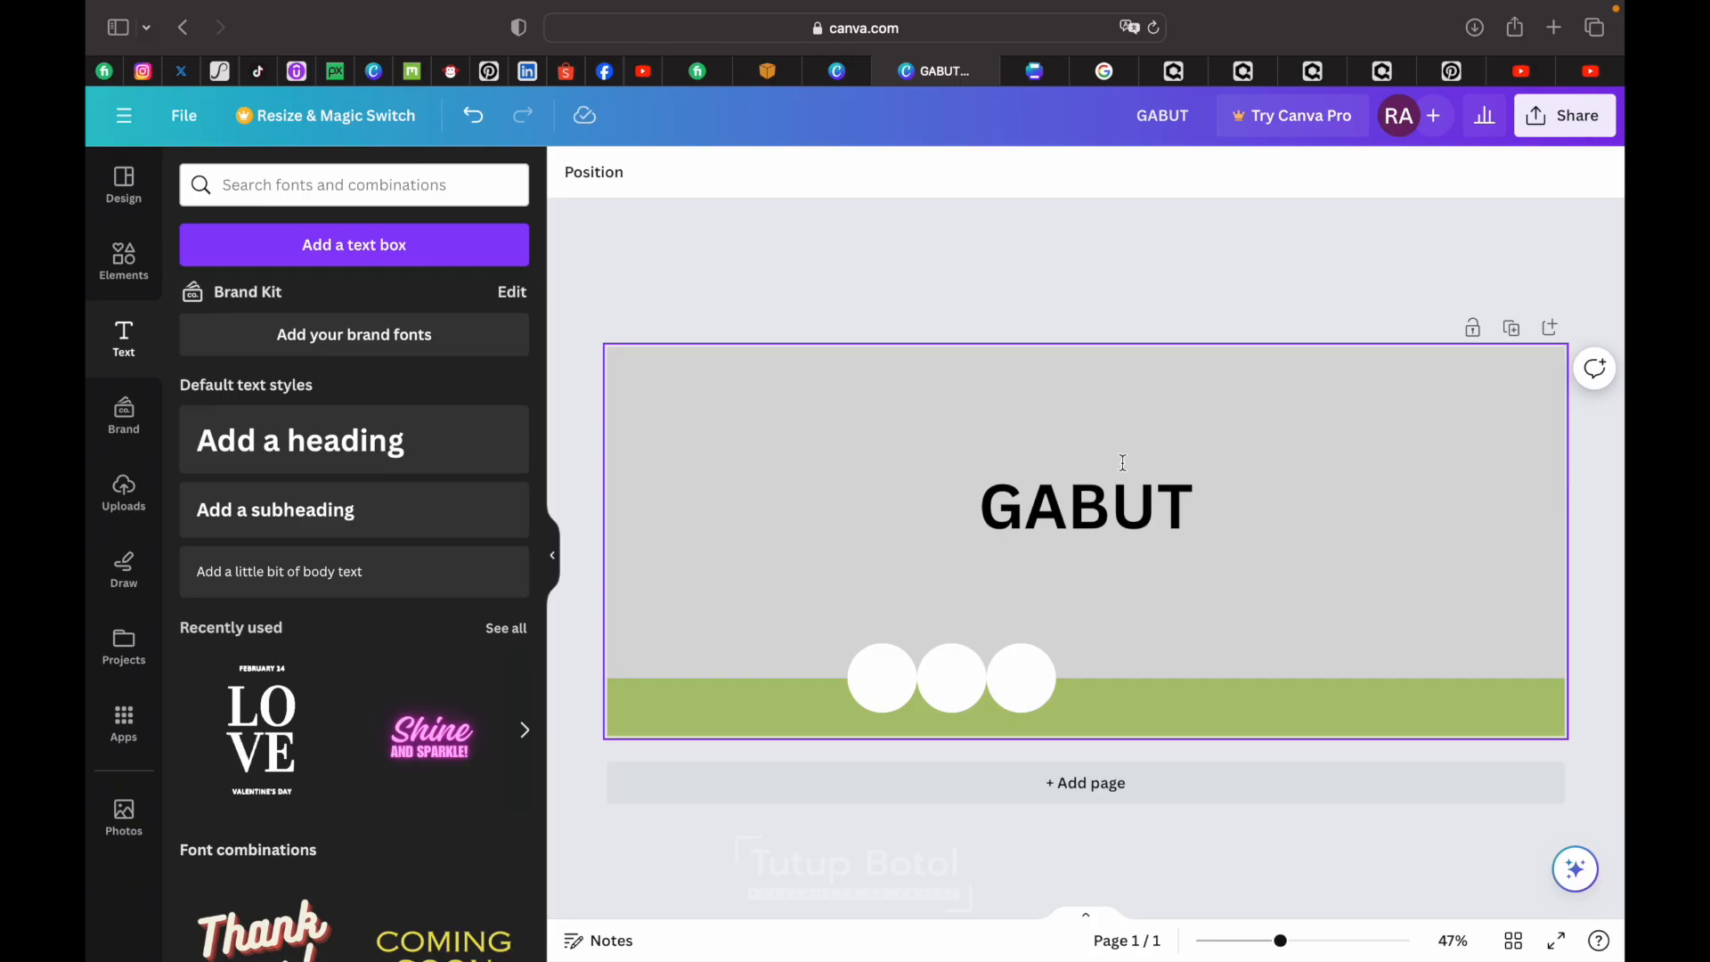
- Add a subheading reading "Garuk Butu" centred directly beneath the GABUT heading
left_click(375, 516)
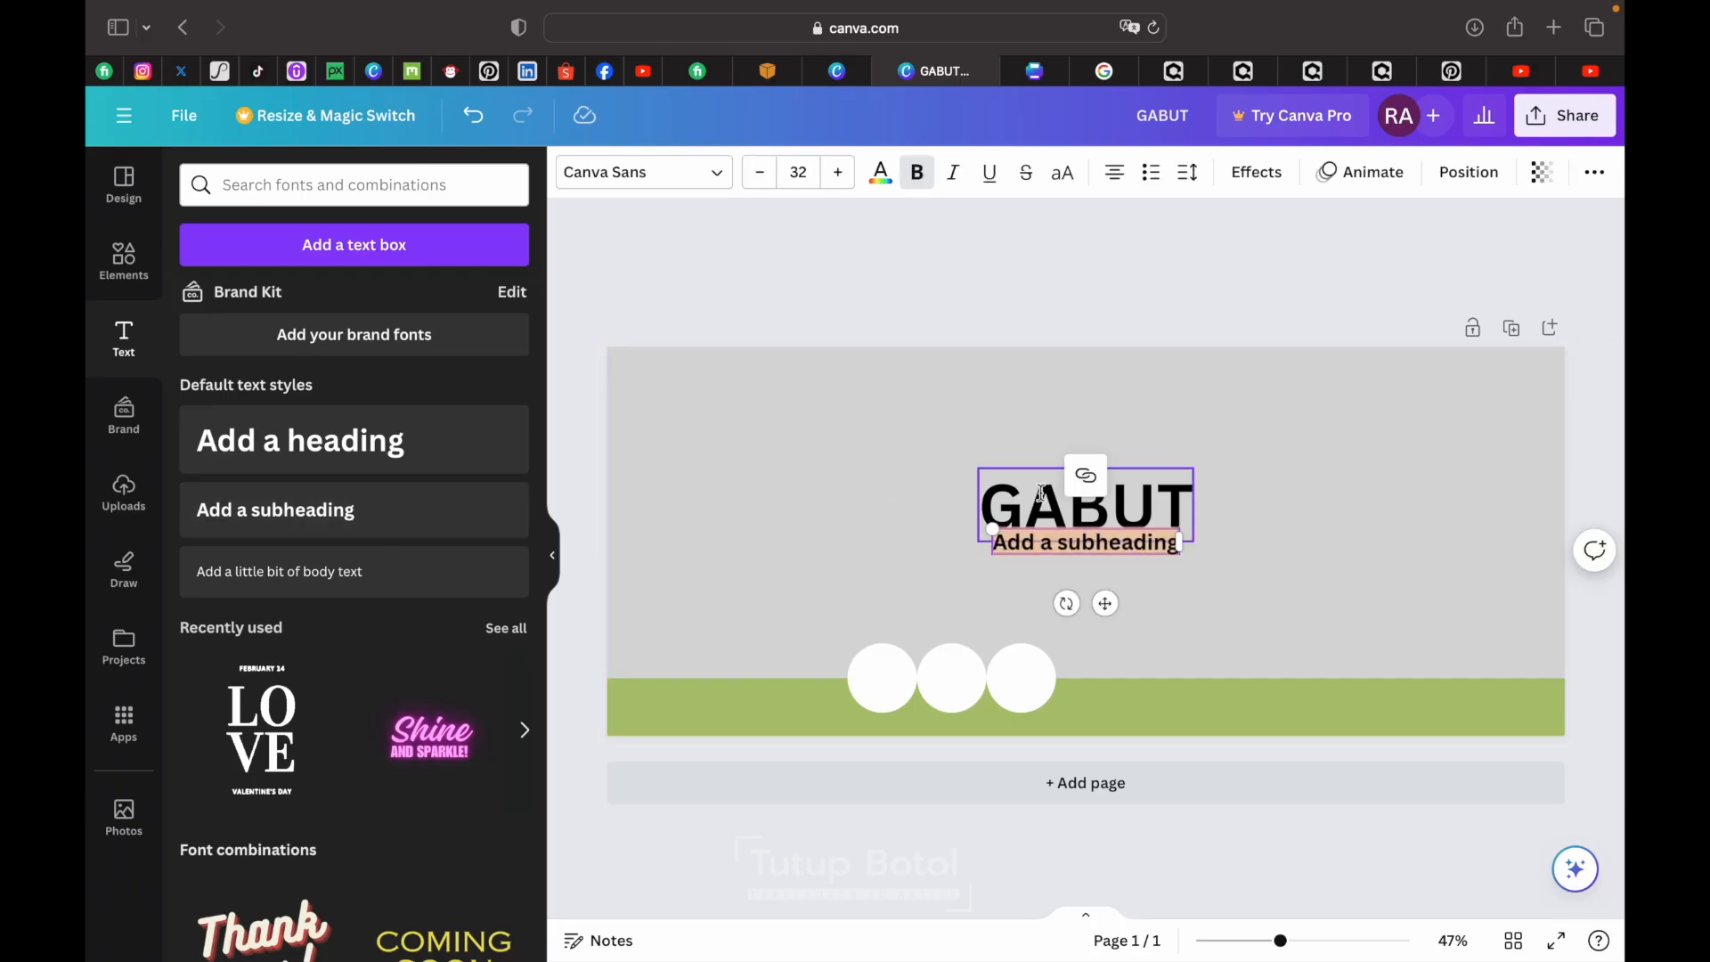
type("GARUK")
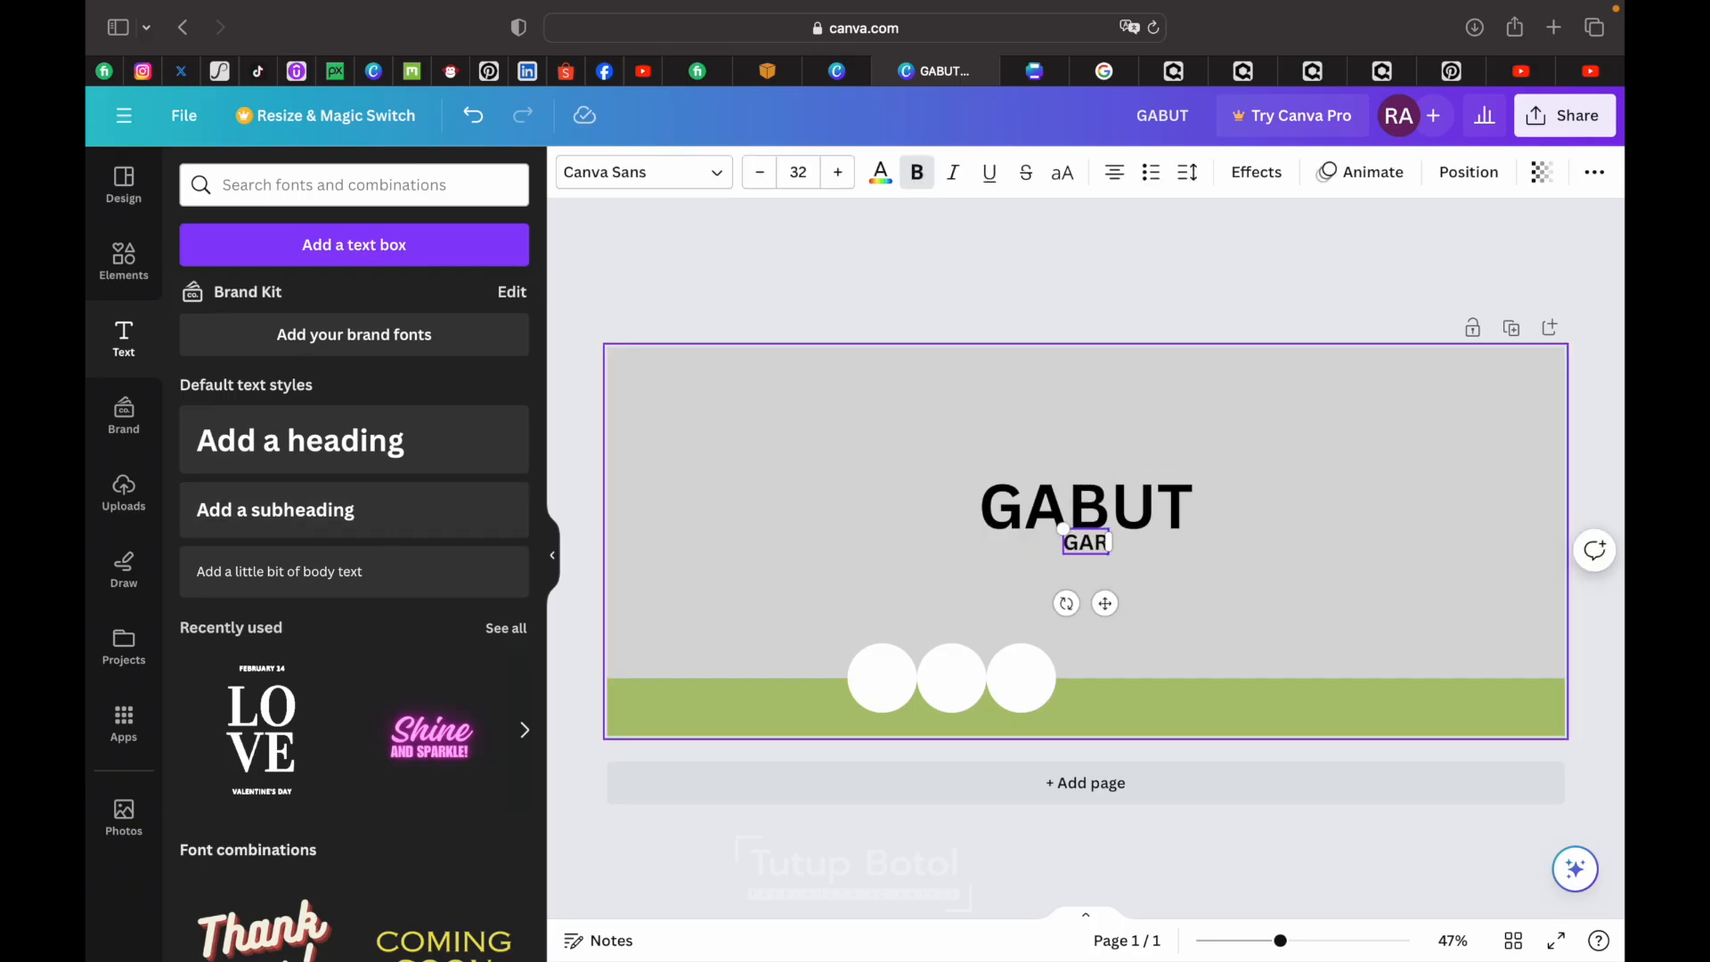
key("BackSpace")
key("BackSpace")
key("BackSpace")
key("BackSpace")
key("BackSpace")
type("Garuk Butu")
left_click_drag(1104, 604, 1099, 604)
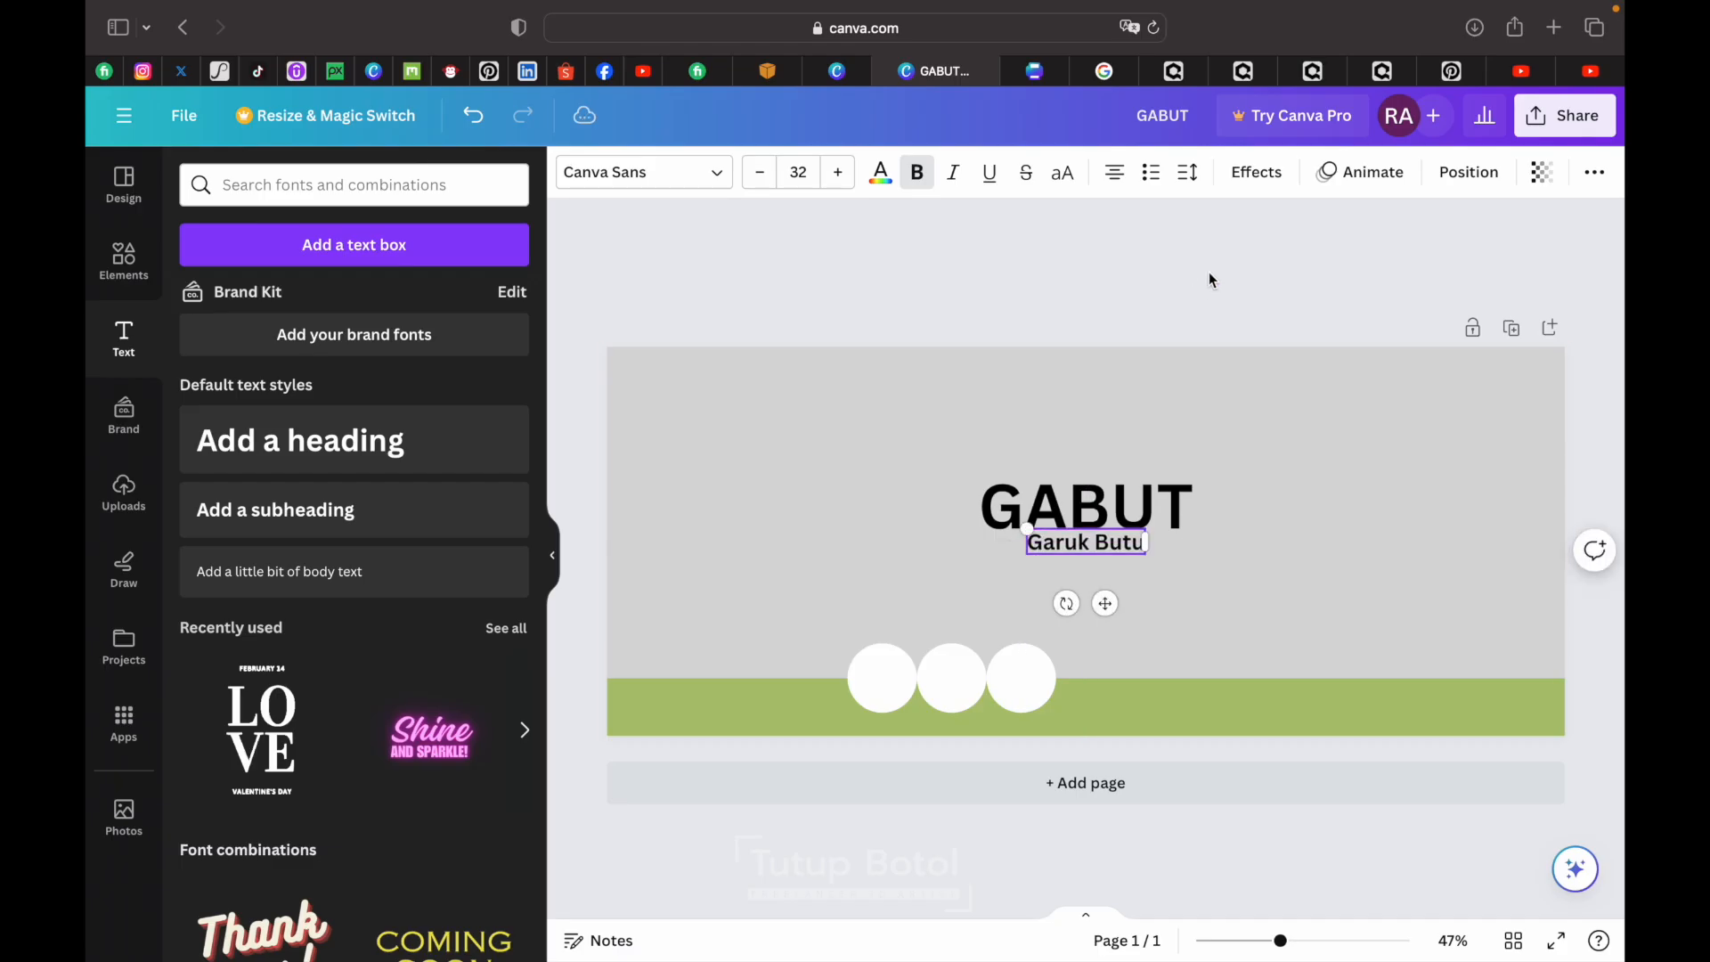
left_click(1210, 278)
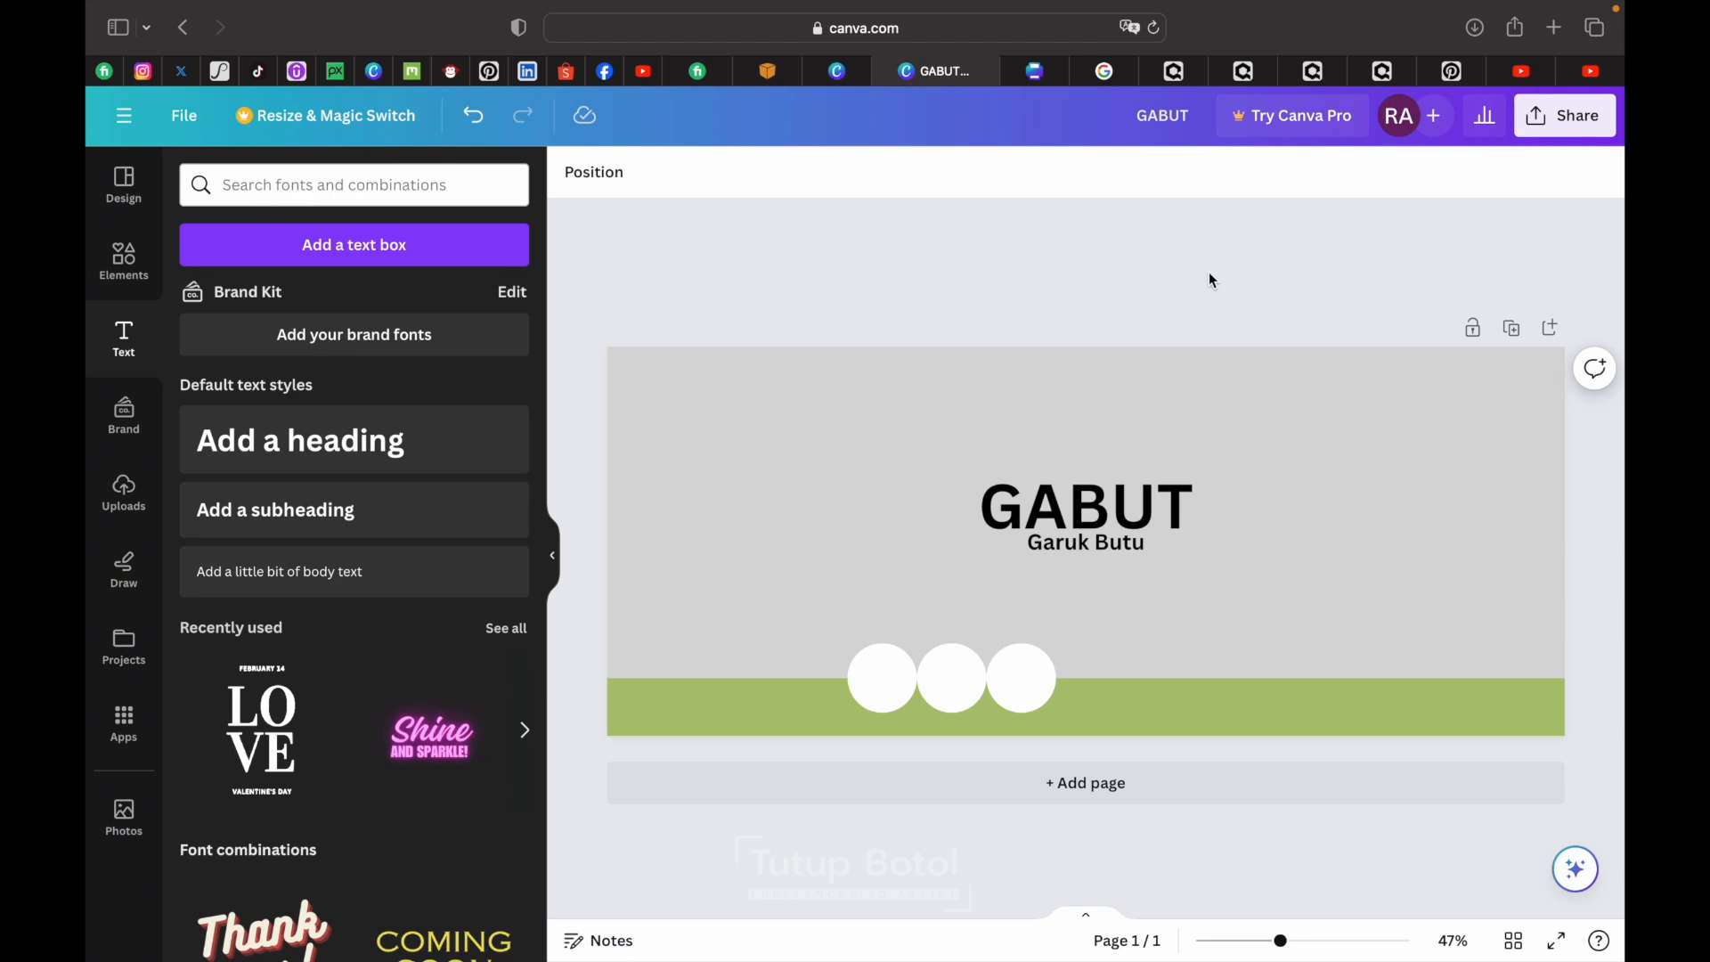
- Add another subheading reading "tutup" and move it above the GABUT heading
left_click(296, 516)
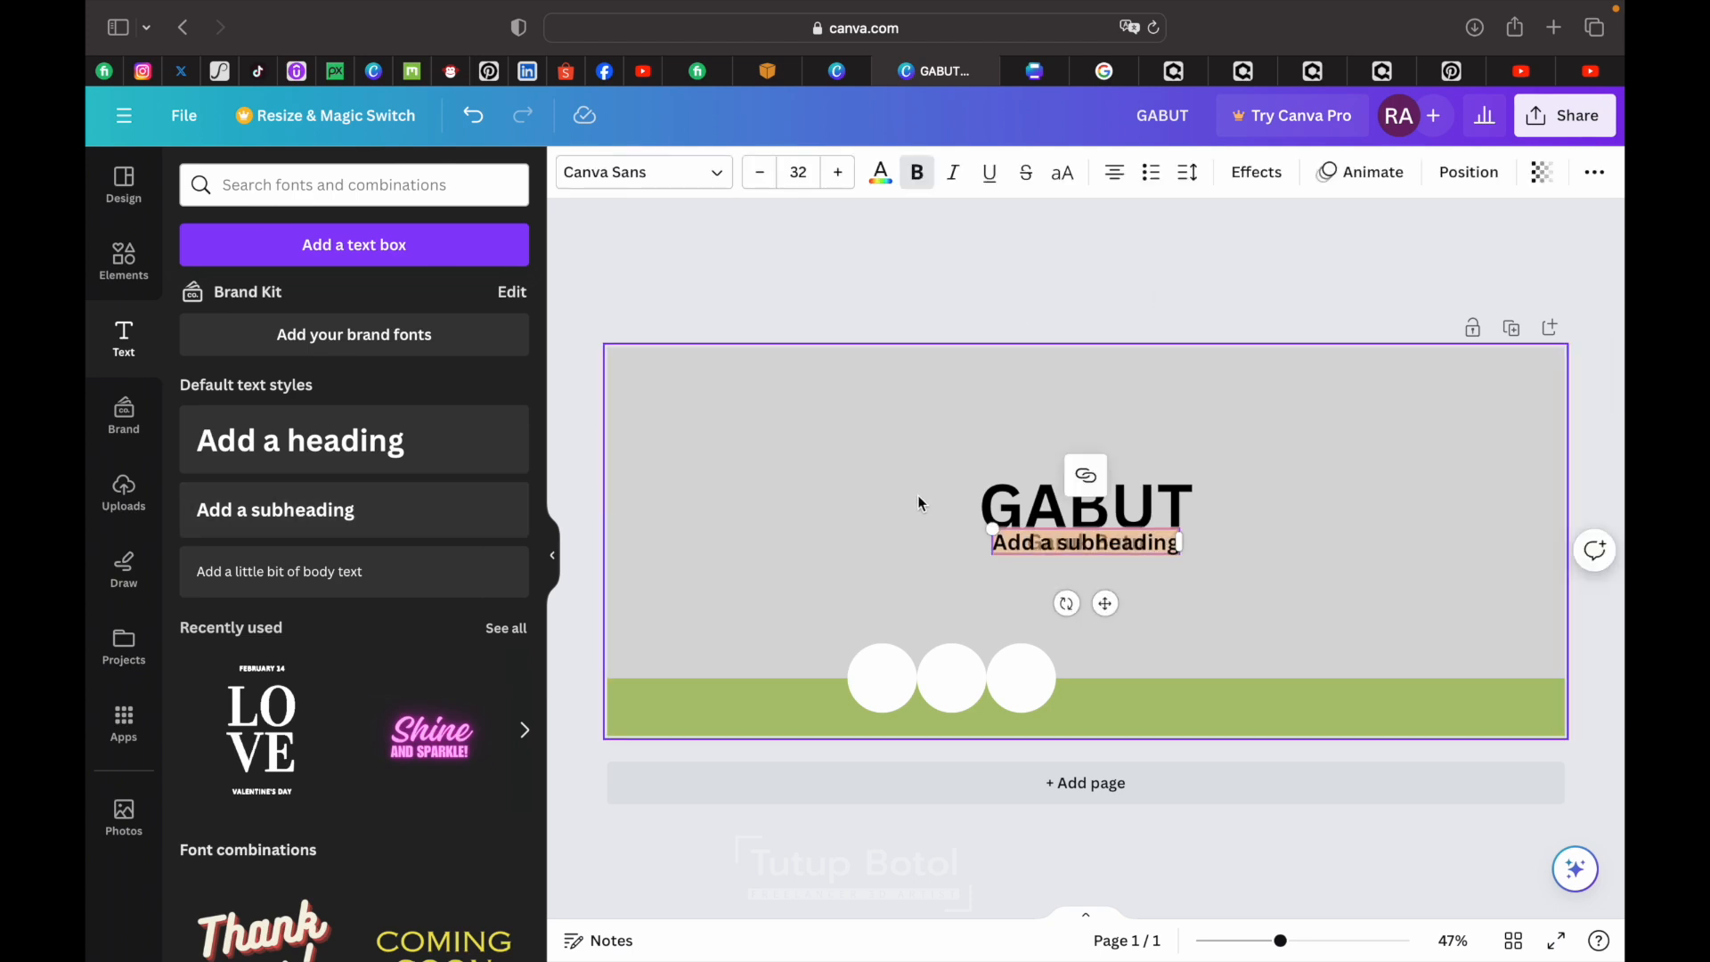
type("Garuk Butu")
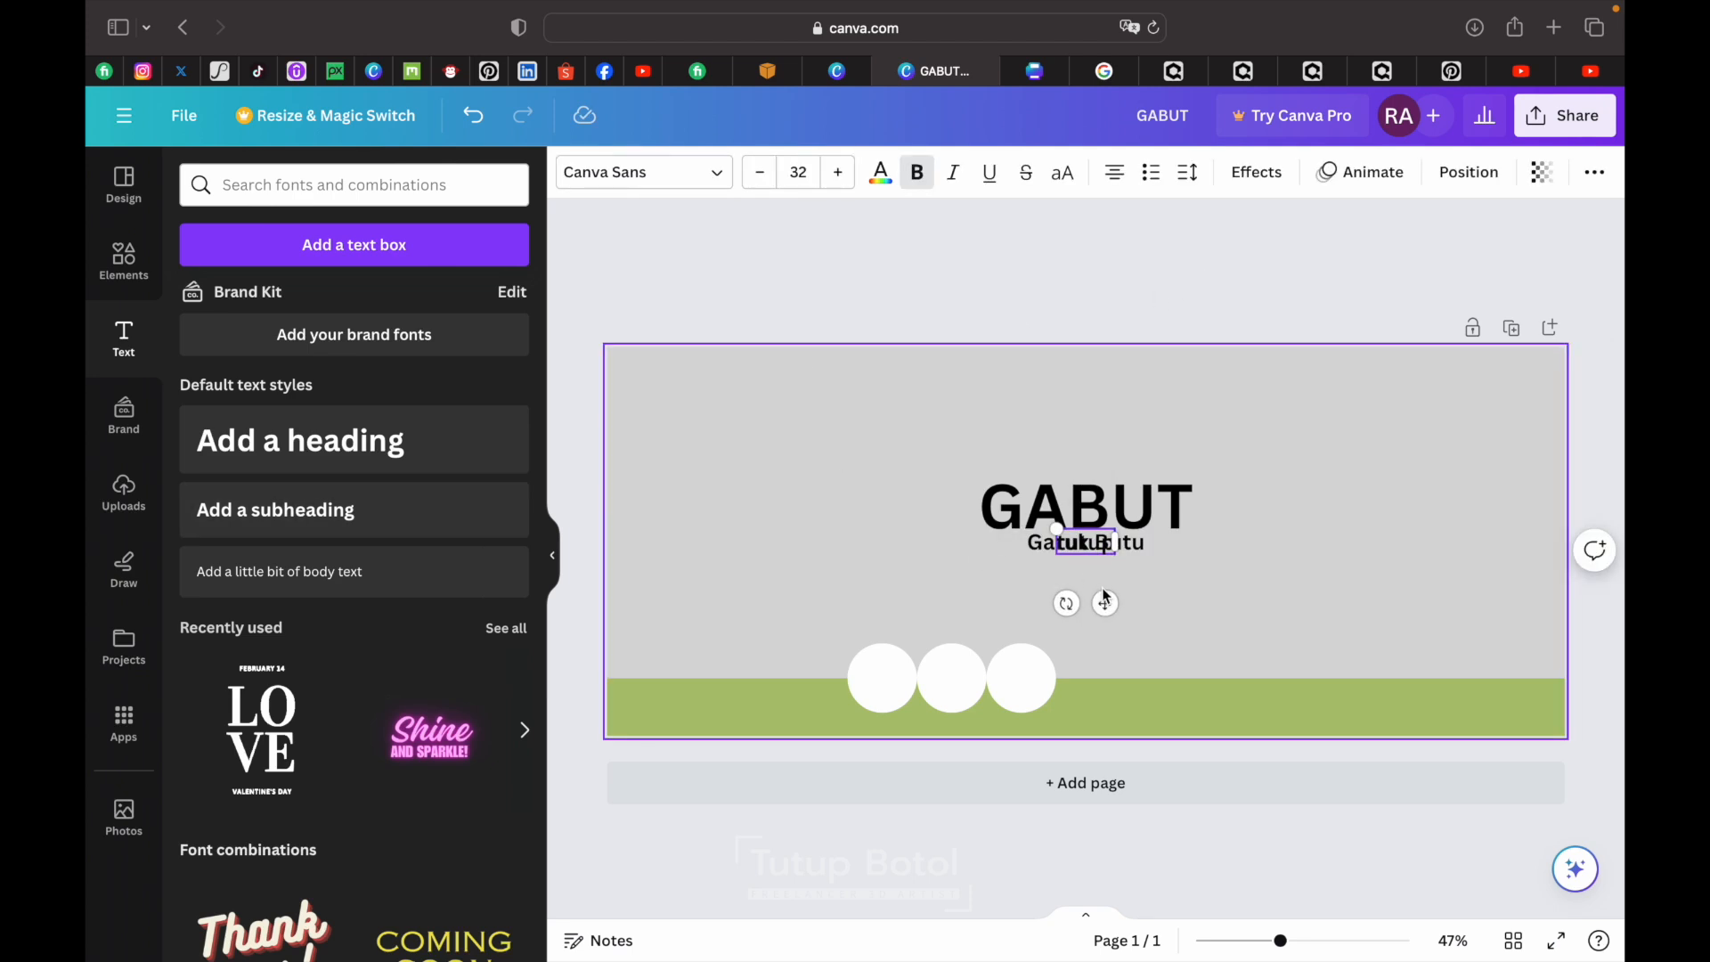
left_click_drag(1105, 602, 1093, 506)
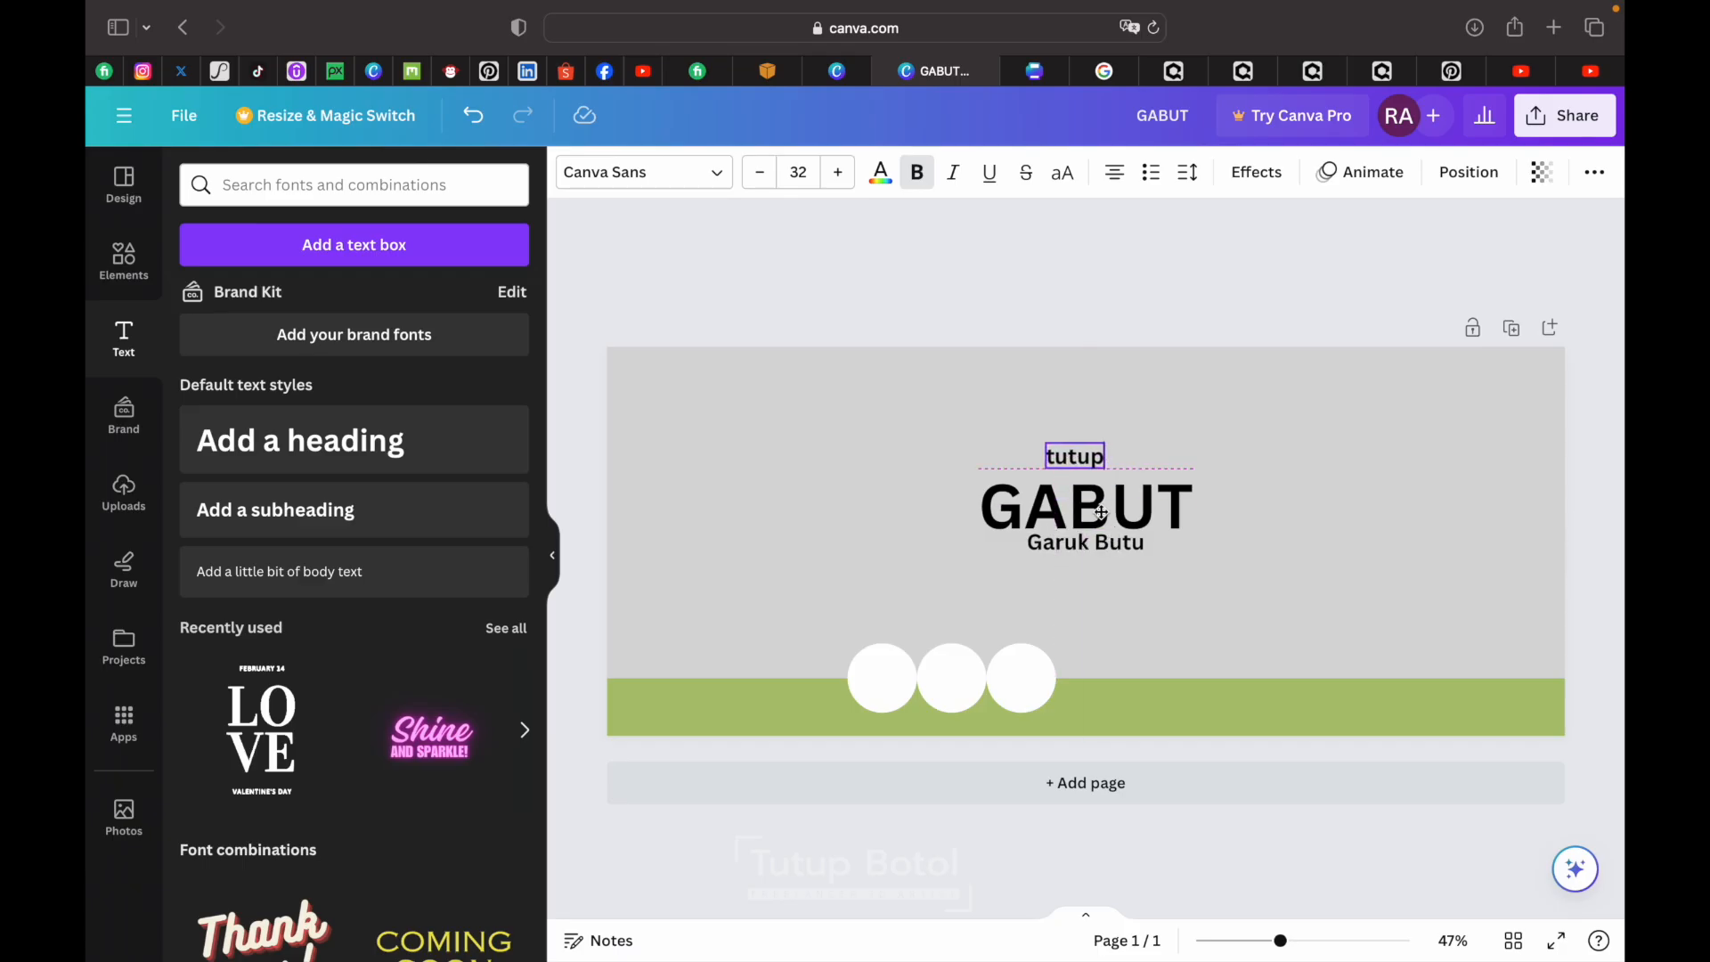
- Change the upper subheading's text to "Tutup Botol 3D" and shift it slightly higher, roughly centred over GABUT
double_click(1071, 446)
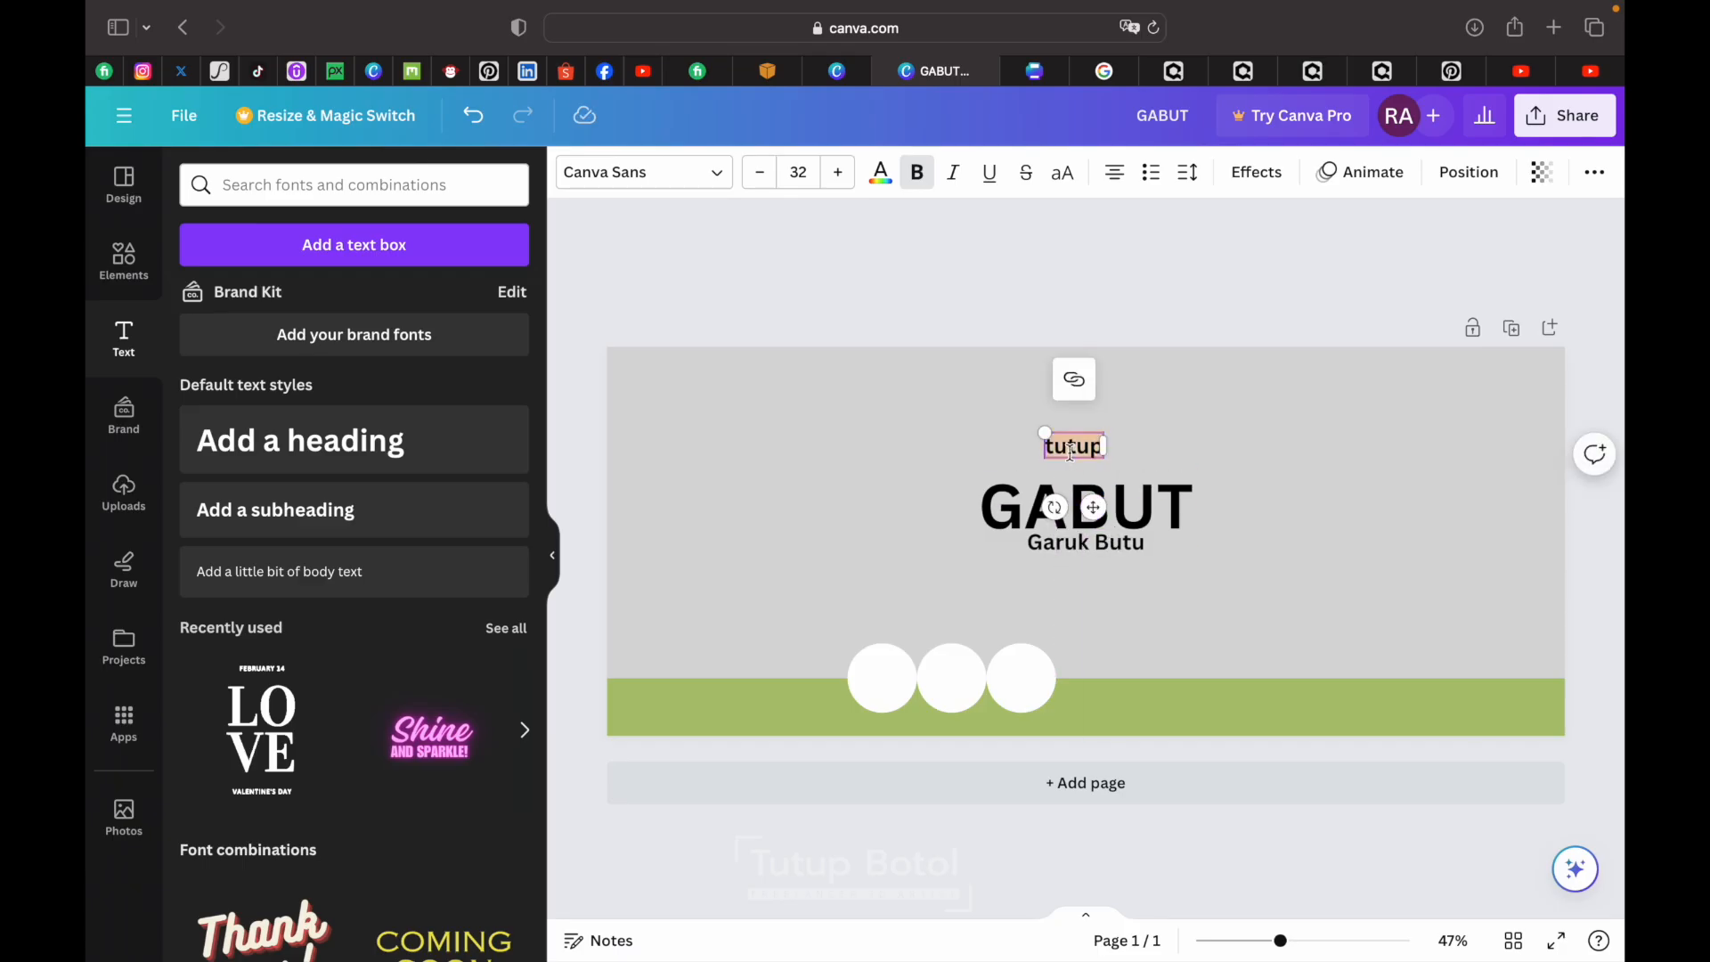
type("Tutup Botol #d")
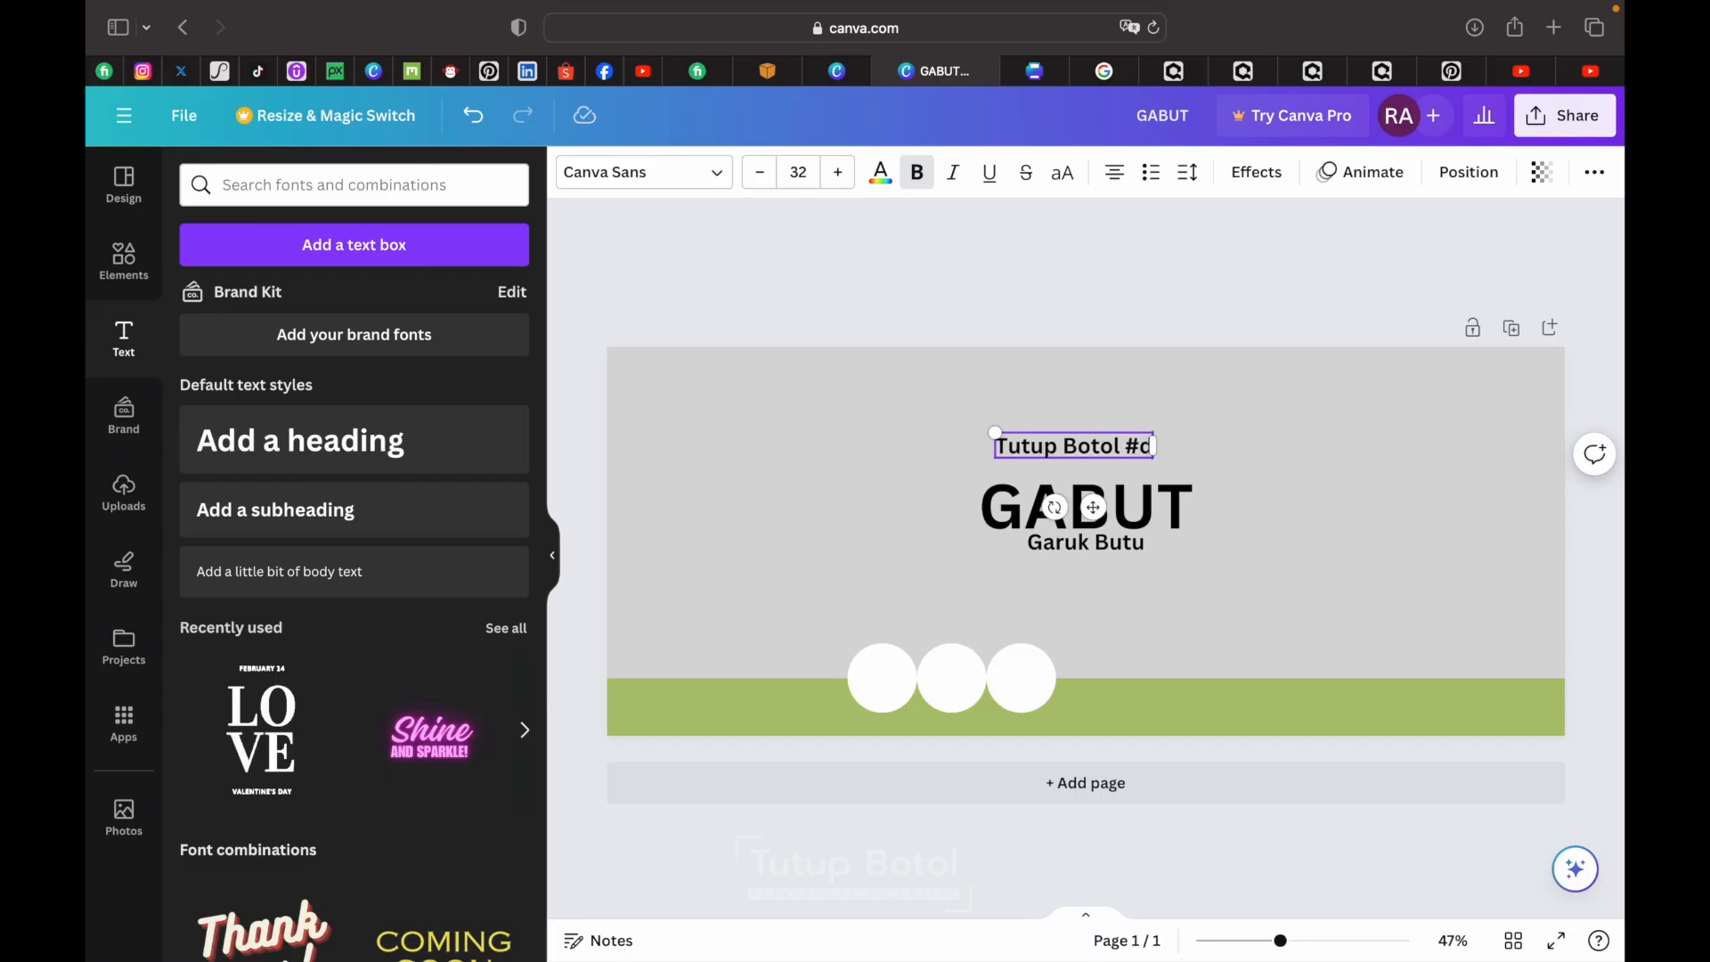
key("BackSpace")
key("BackSpace")
key("BackSpace")
type("3d")
key("BackSpace")
key("BackSpace")
type("3D")
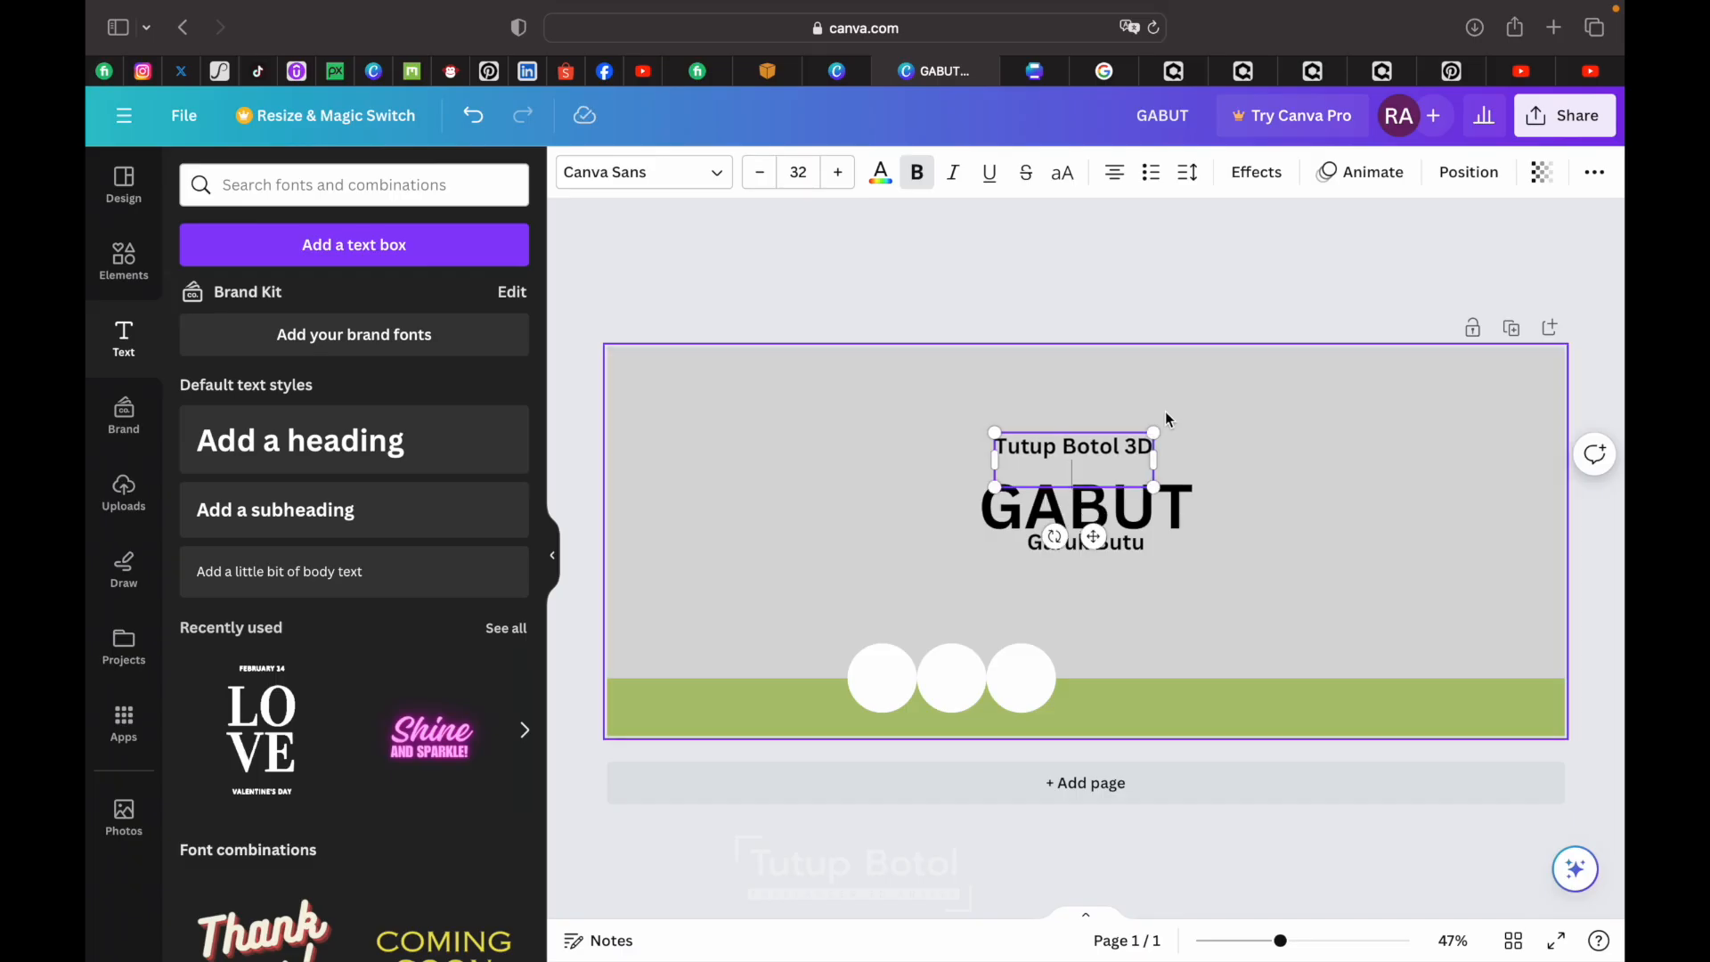
left_click_drag(1092, 507, 1102, 487)
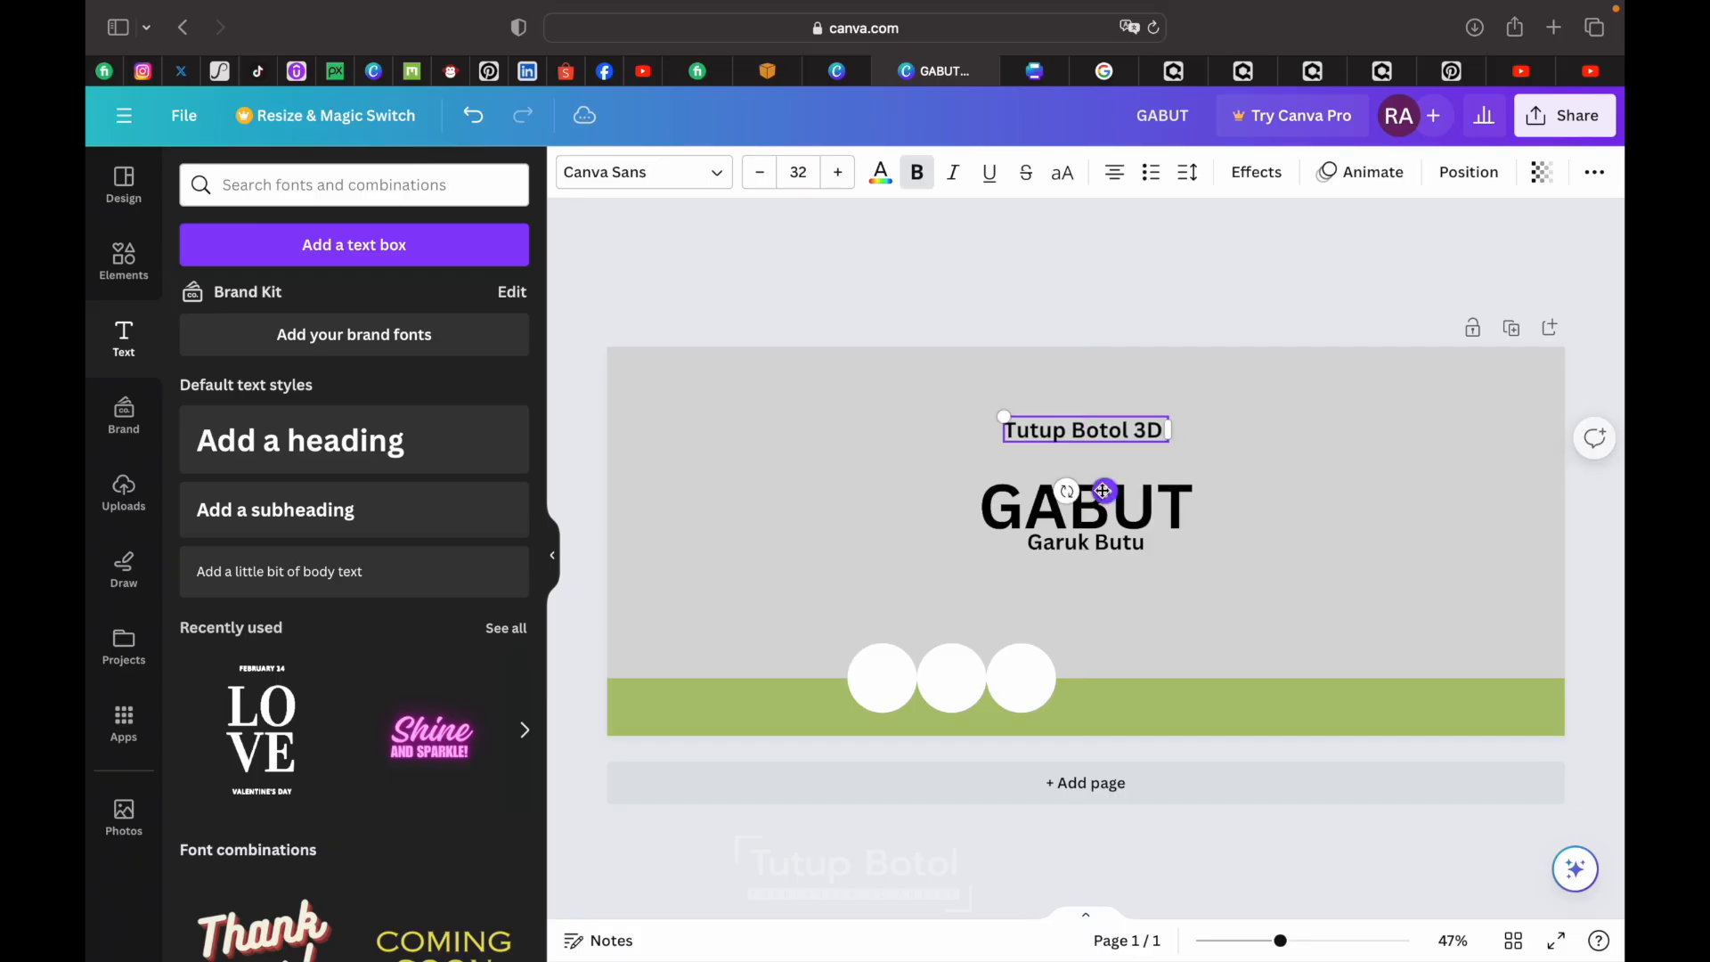
left_click(1132, 277)
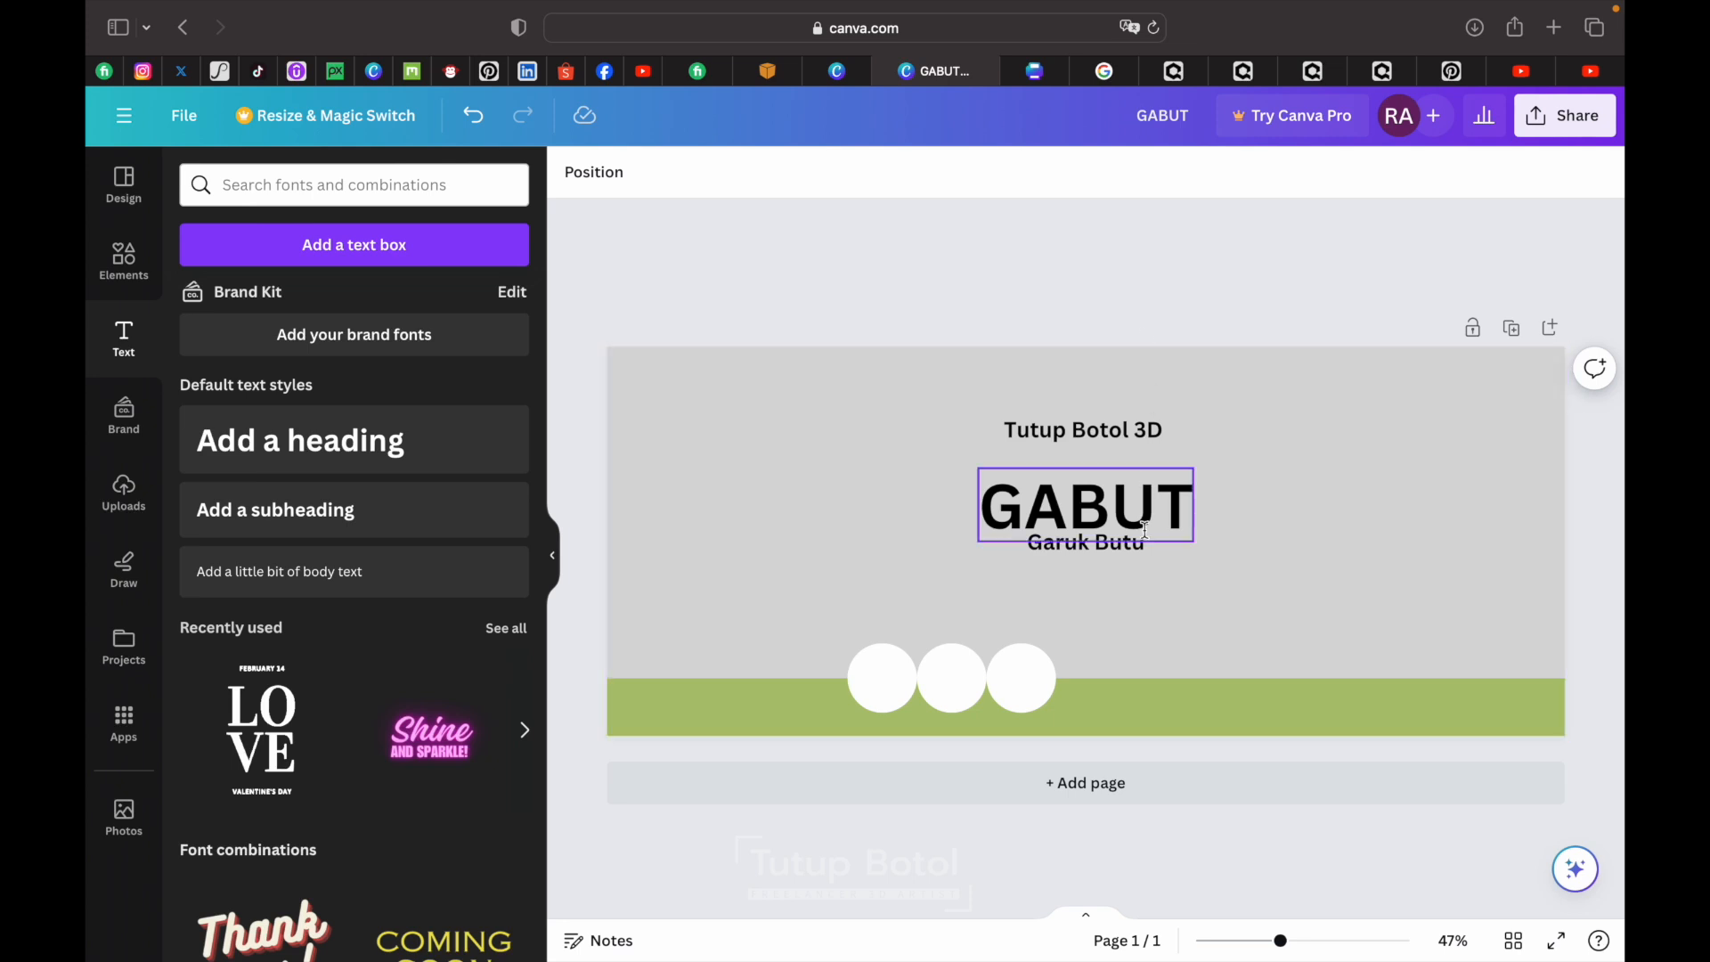
- Make the green band taller by raising its upper edge and move the three white circles up onto that edge
left_click(1110, 688)
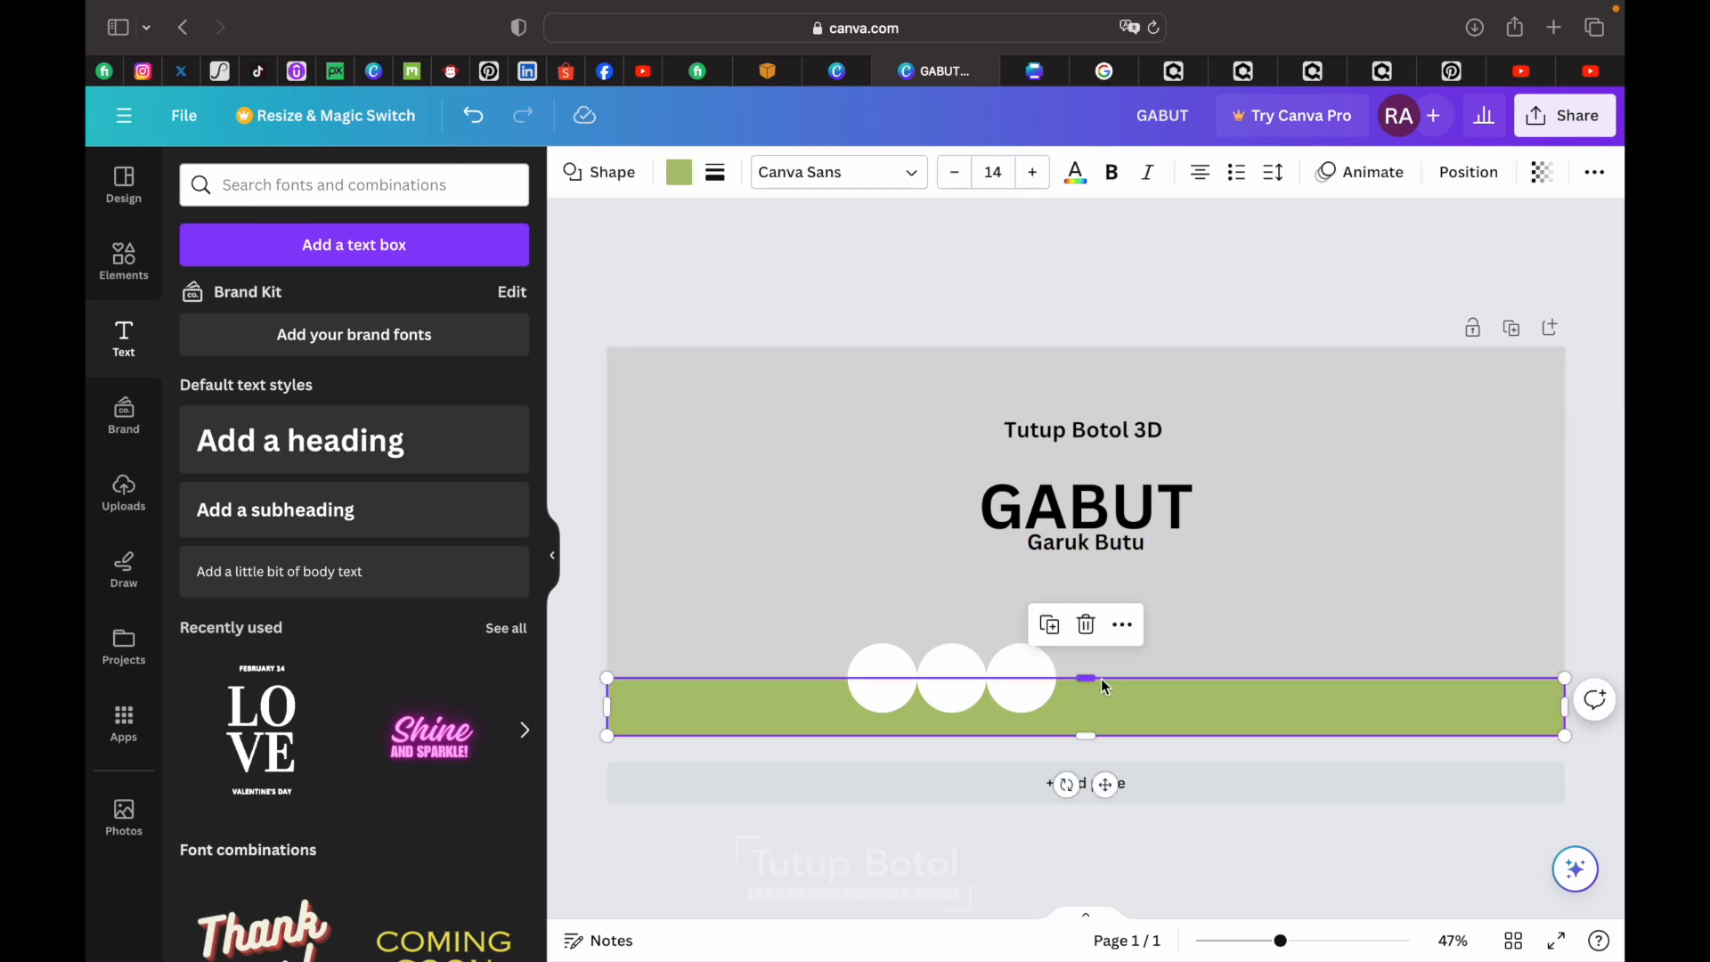
left_click_drag(1094, 678, 1093, 642)
left_click(1023, 677)
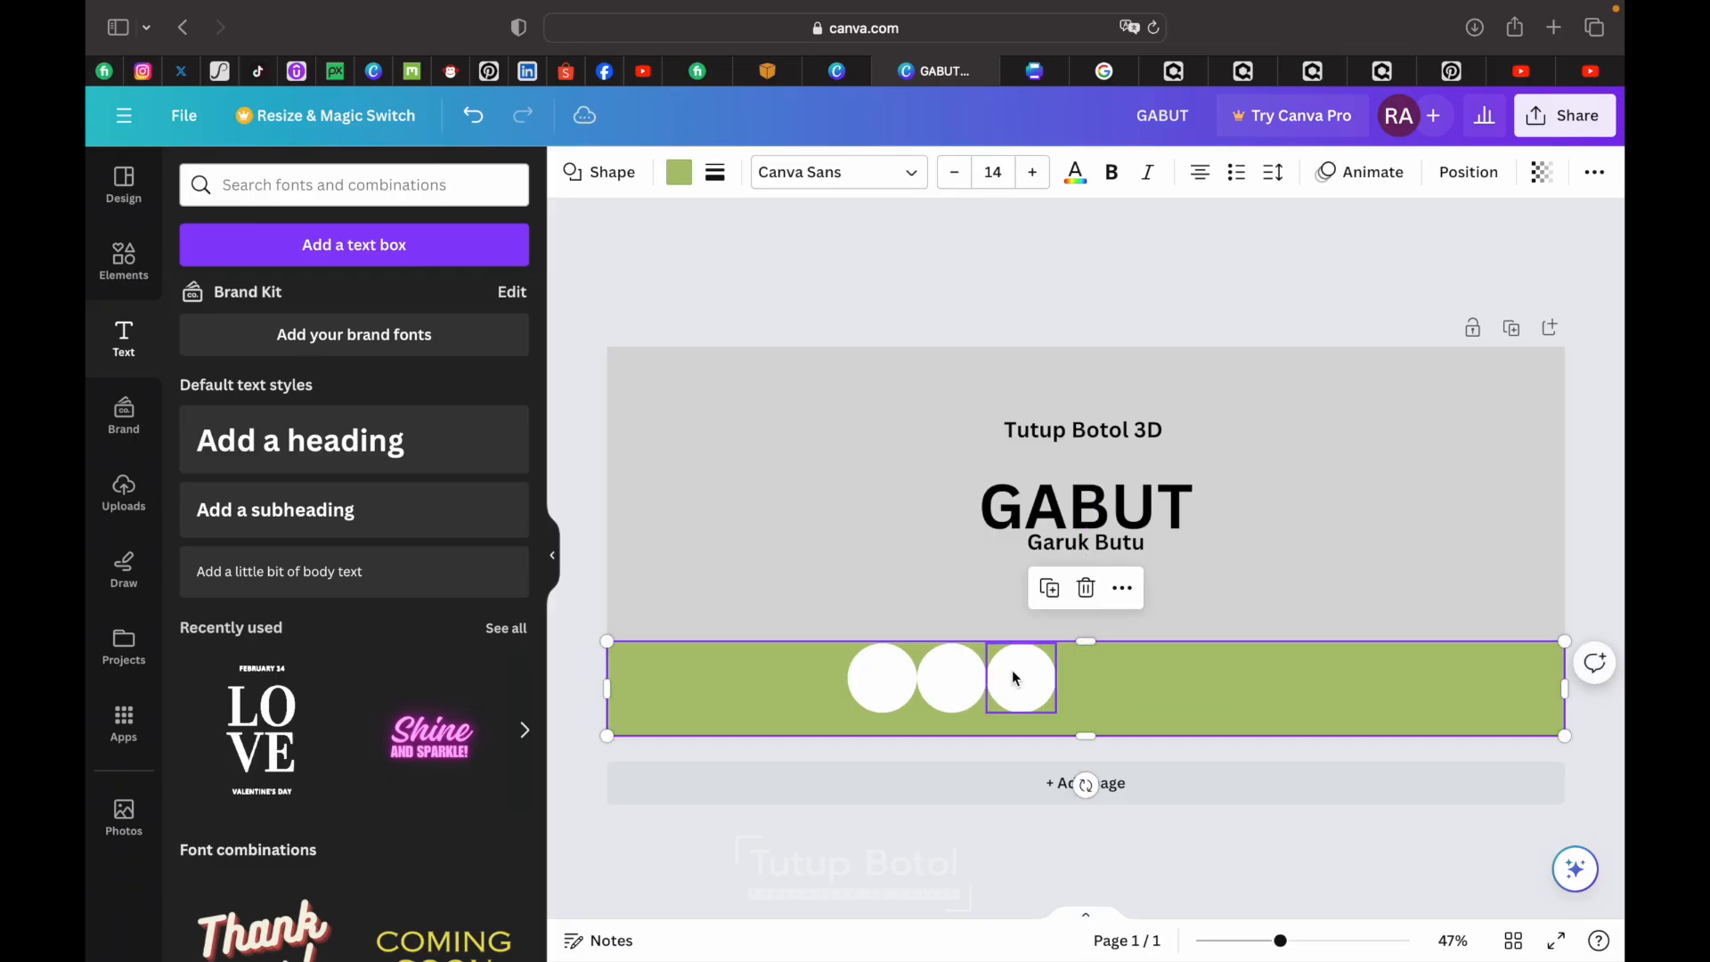
left_click(965, 679, "shift")
left_click(877, 676, "shift")
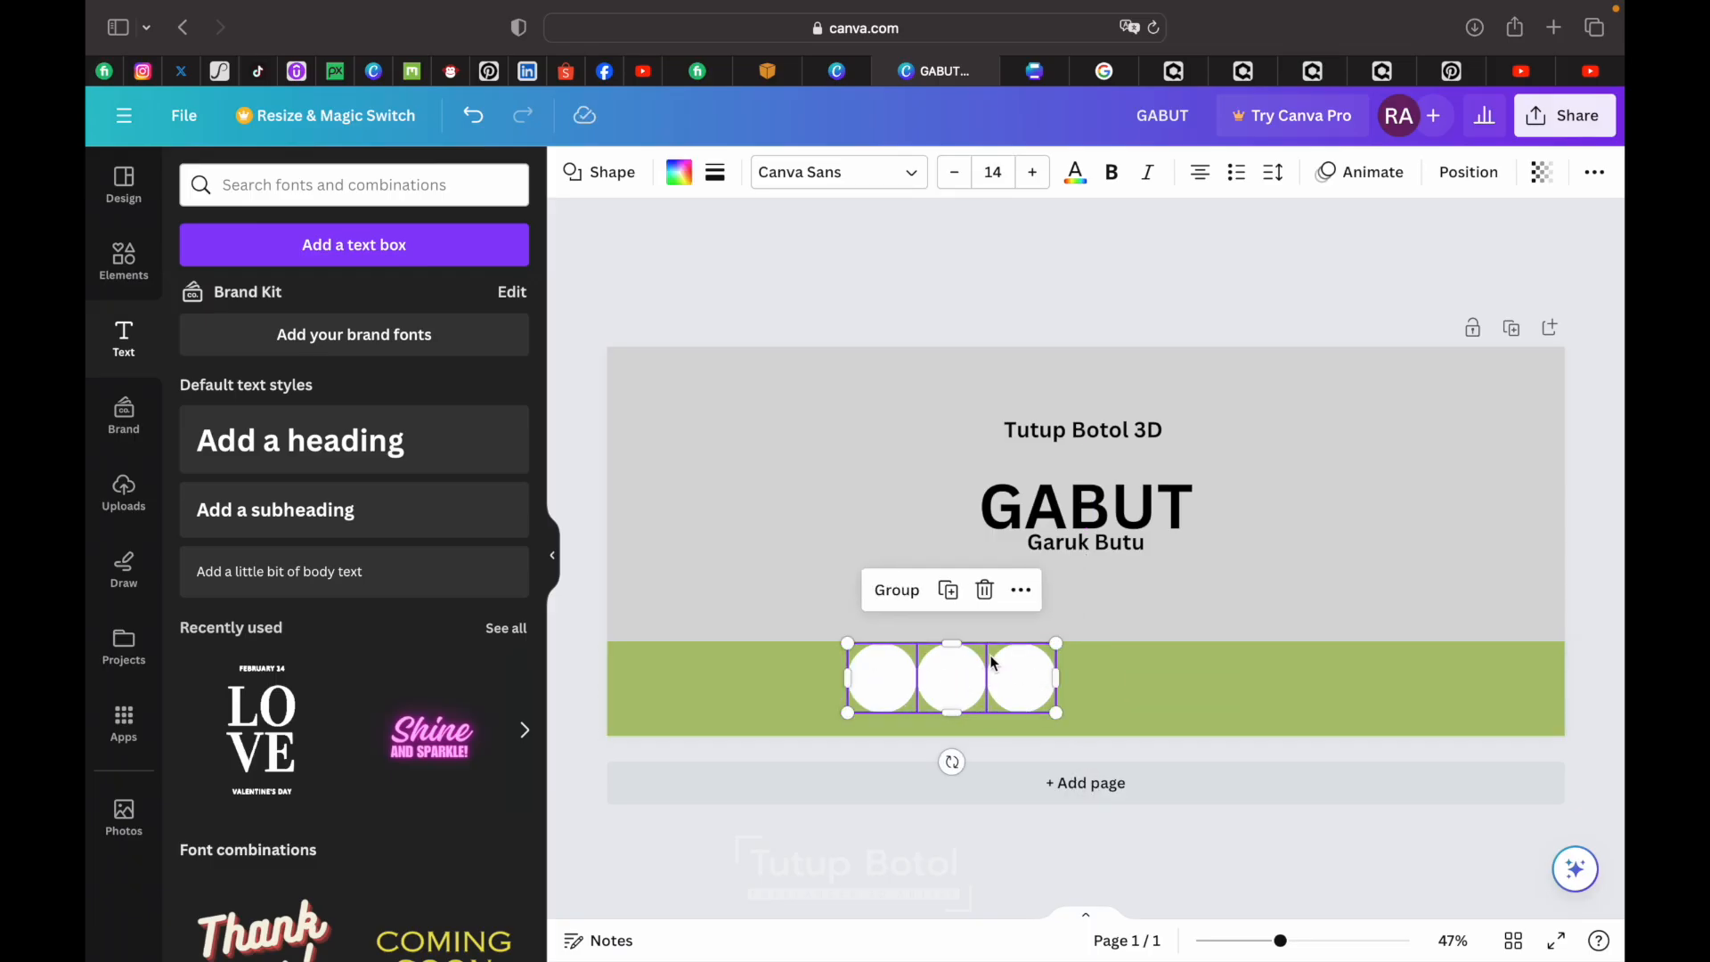
left_click_drag(991, 656, 992, 615)
left_click(938, 301)
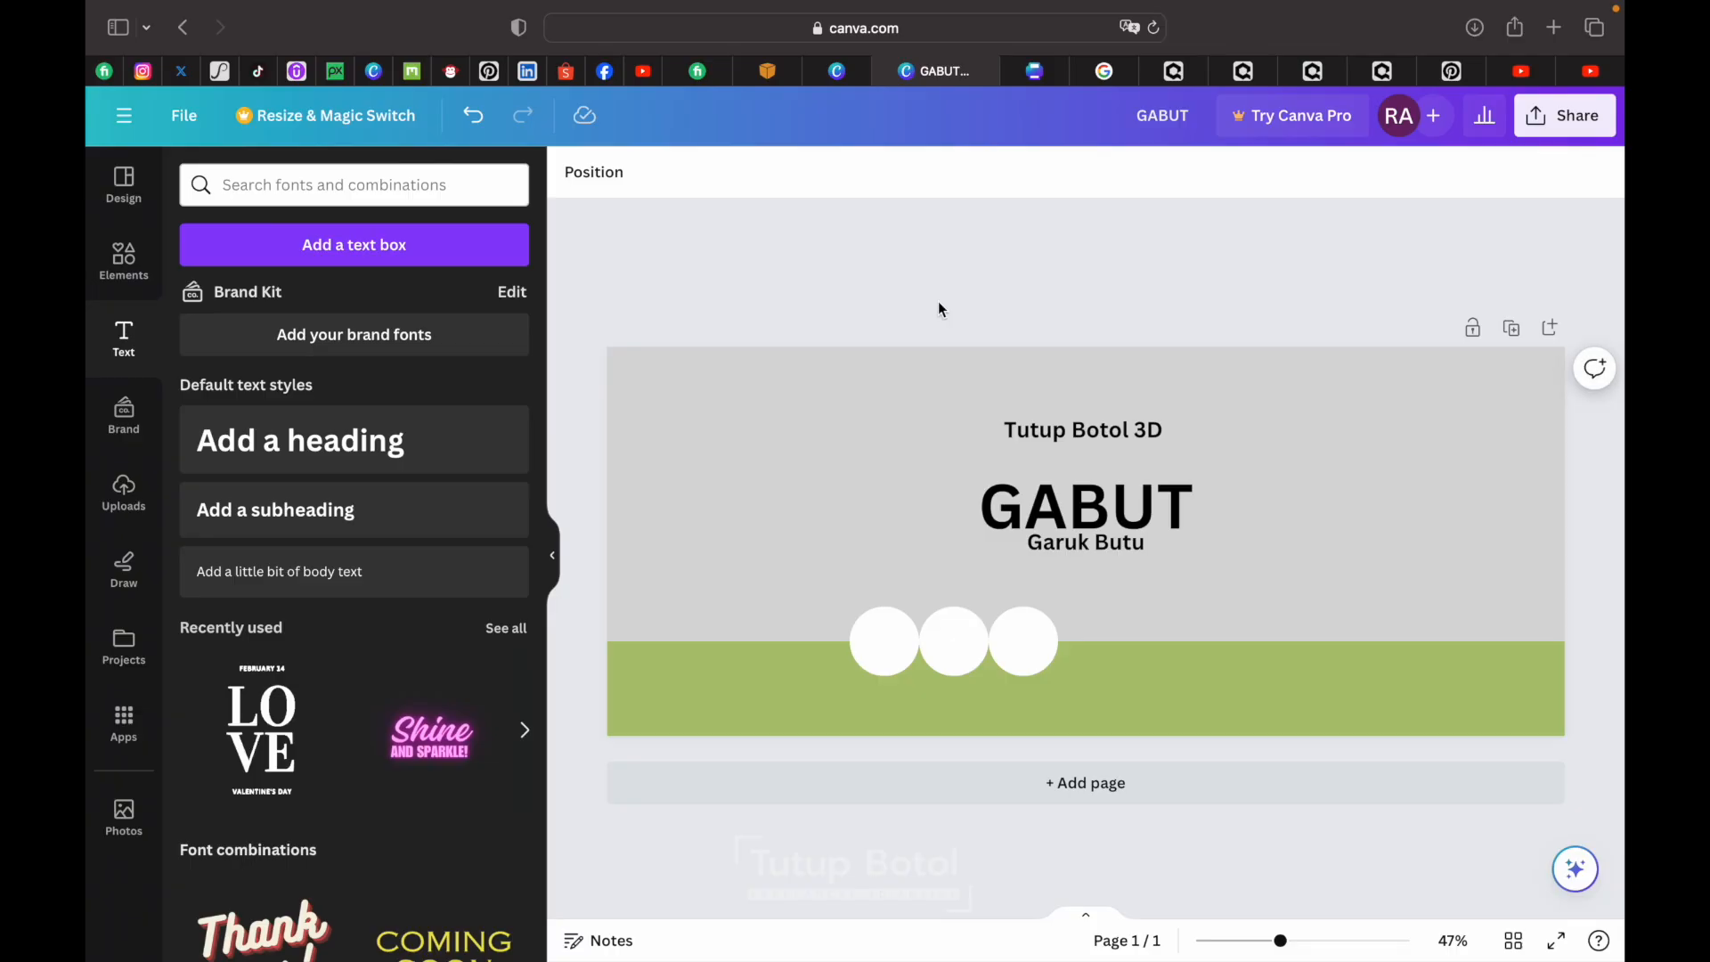
- Leave the shapes collection, browse the general elements library and search it for "cofee"
left_click(107, 269)
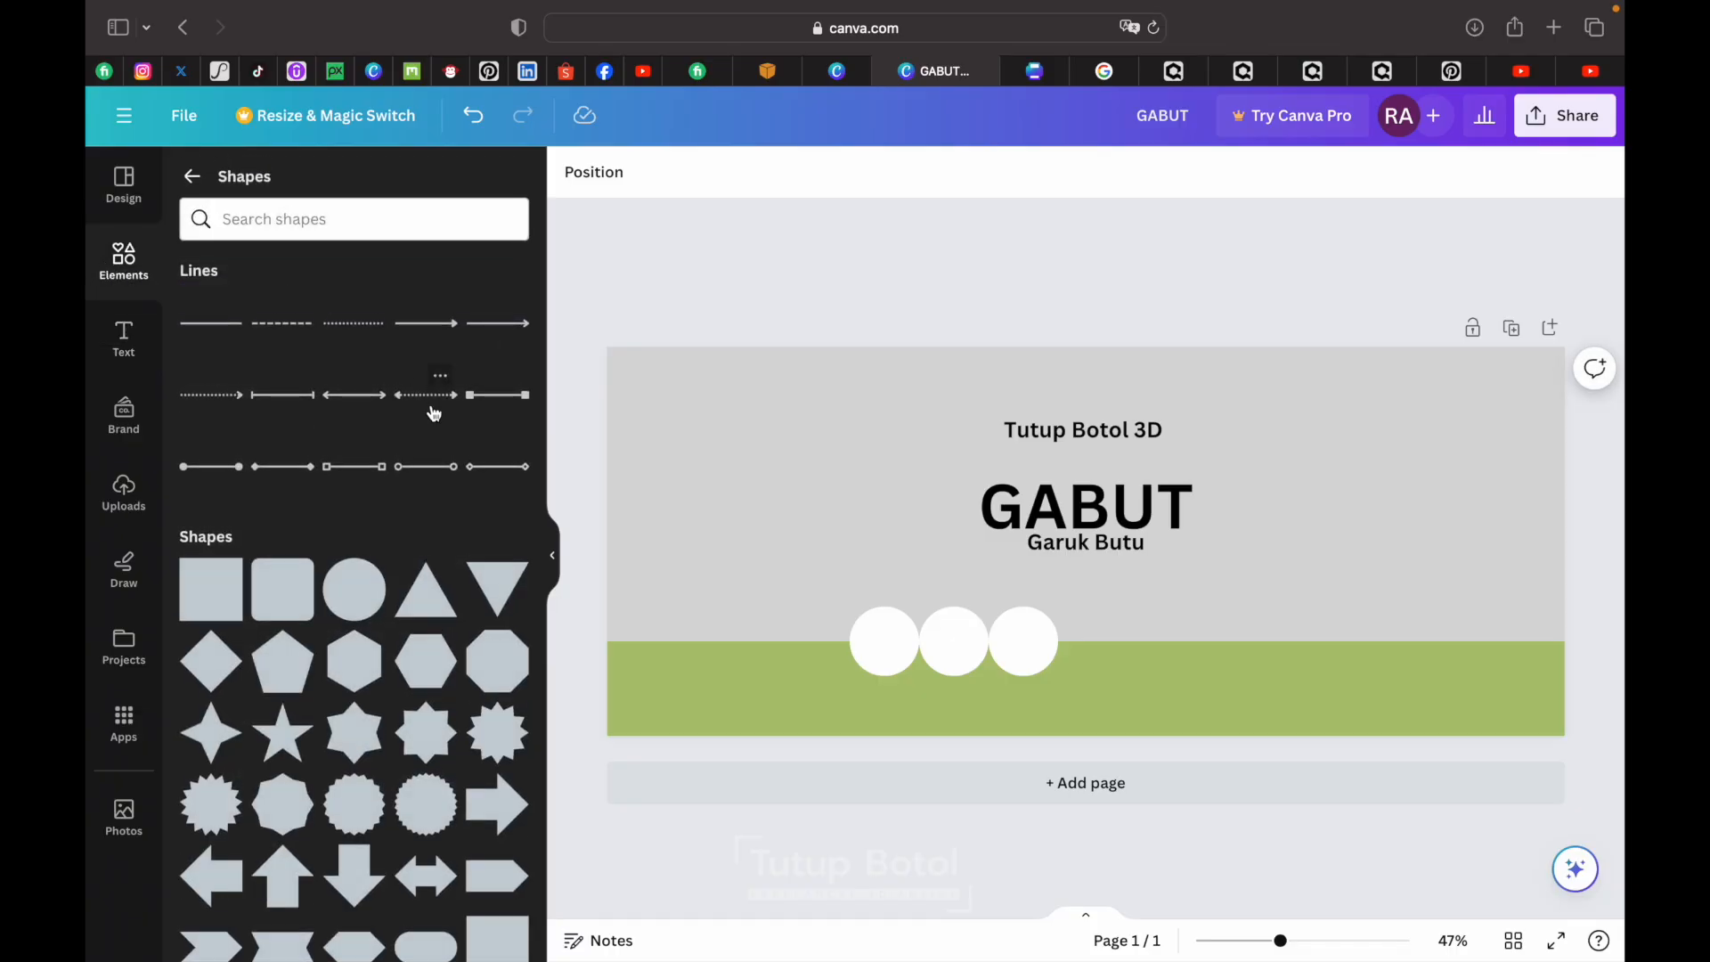
left_click(193, 177)
scroll(334, 414, "down", 5)
scroll(339, 420, "down", 15)
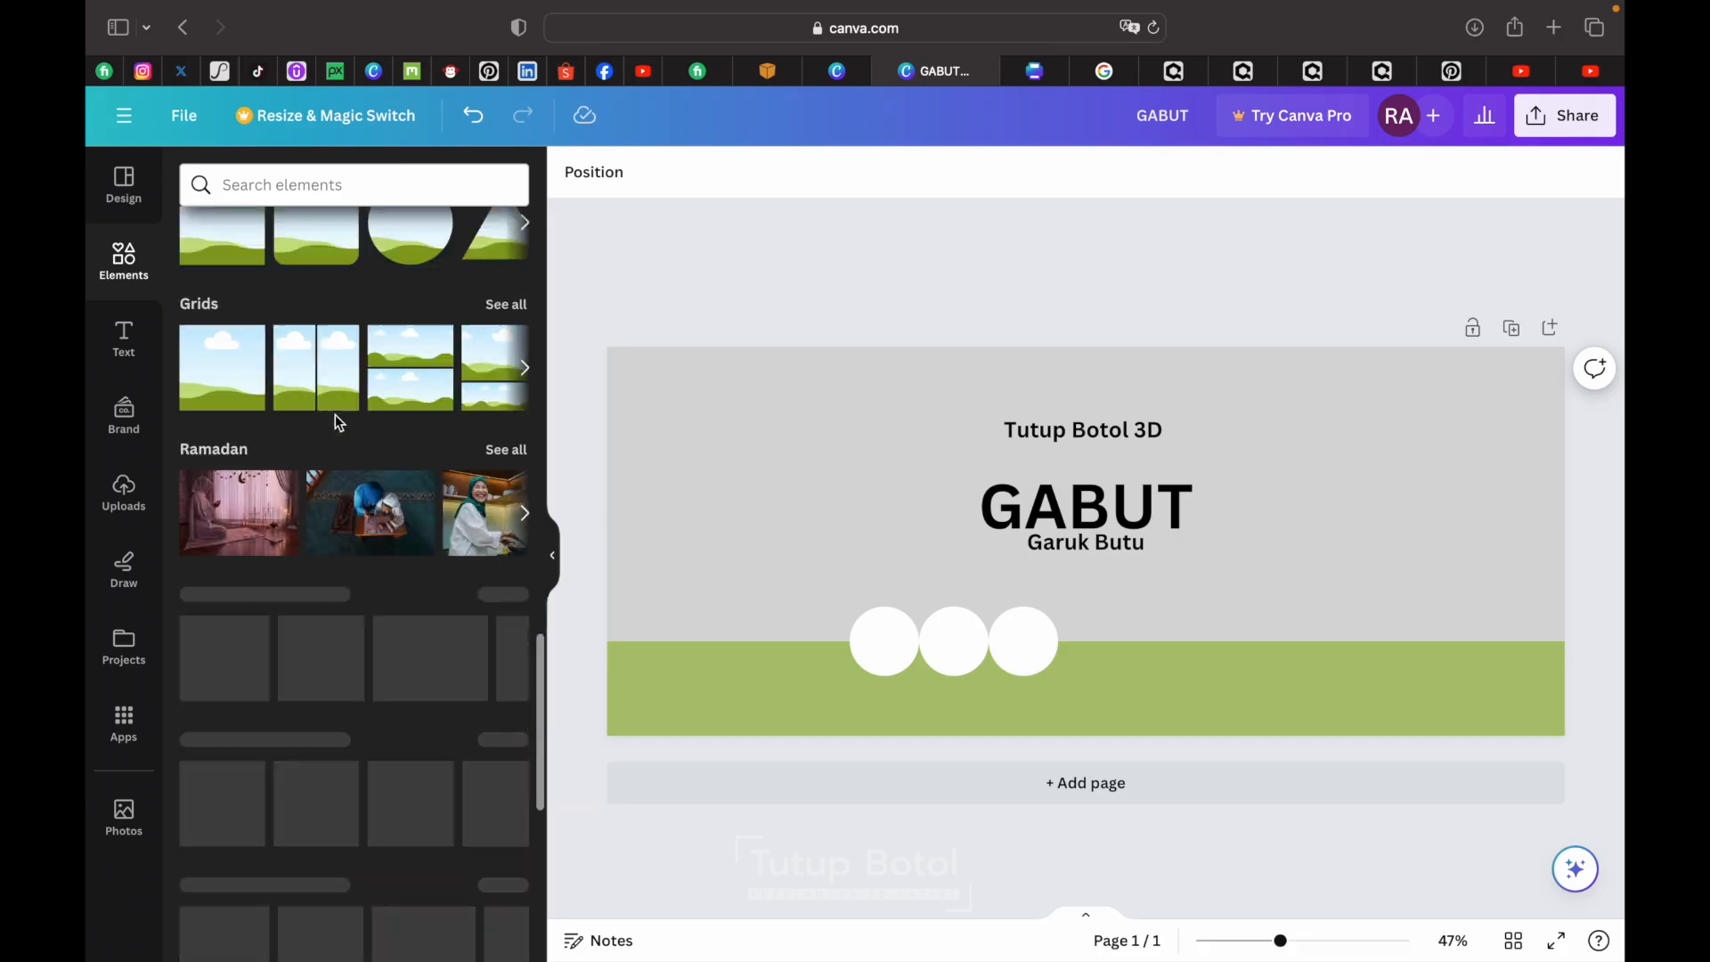
scroll(354, 567, "down", 15)
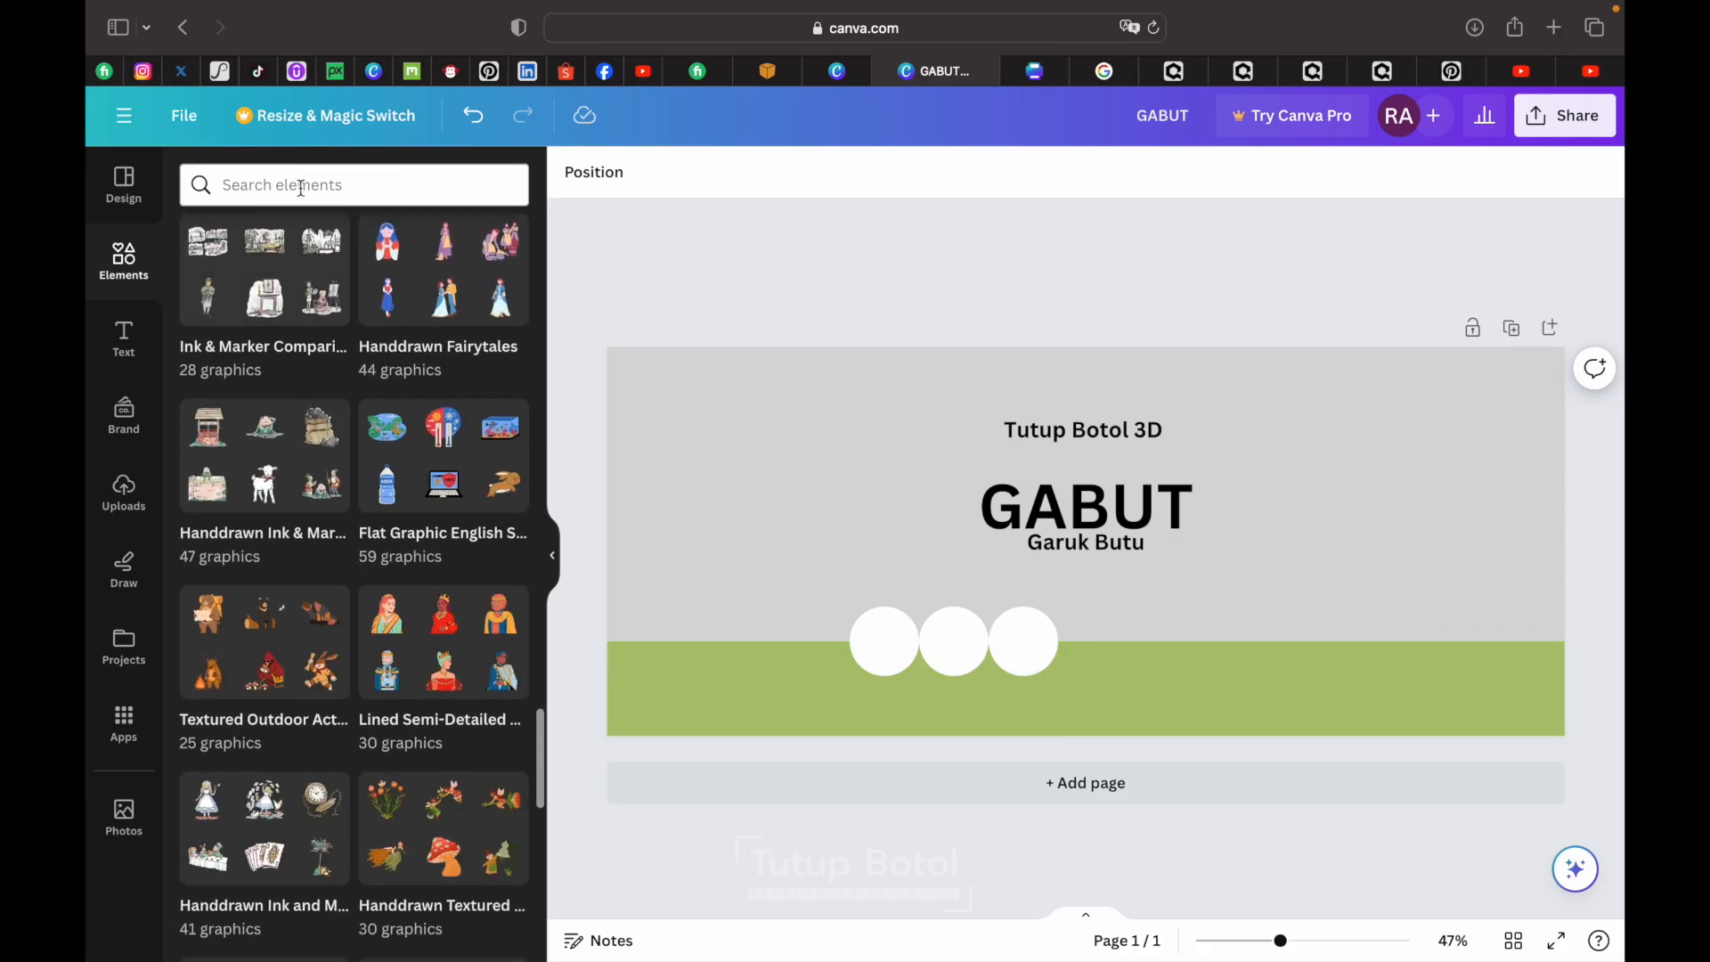
left_click(297, 182)
type("cofee")
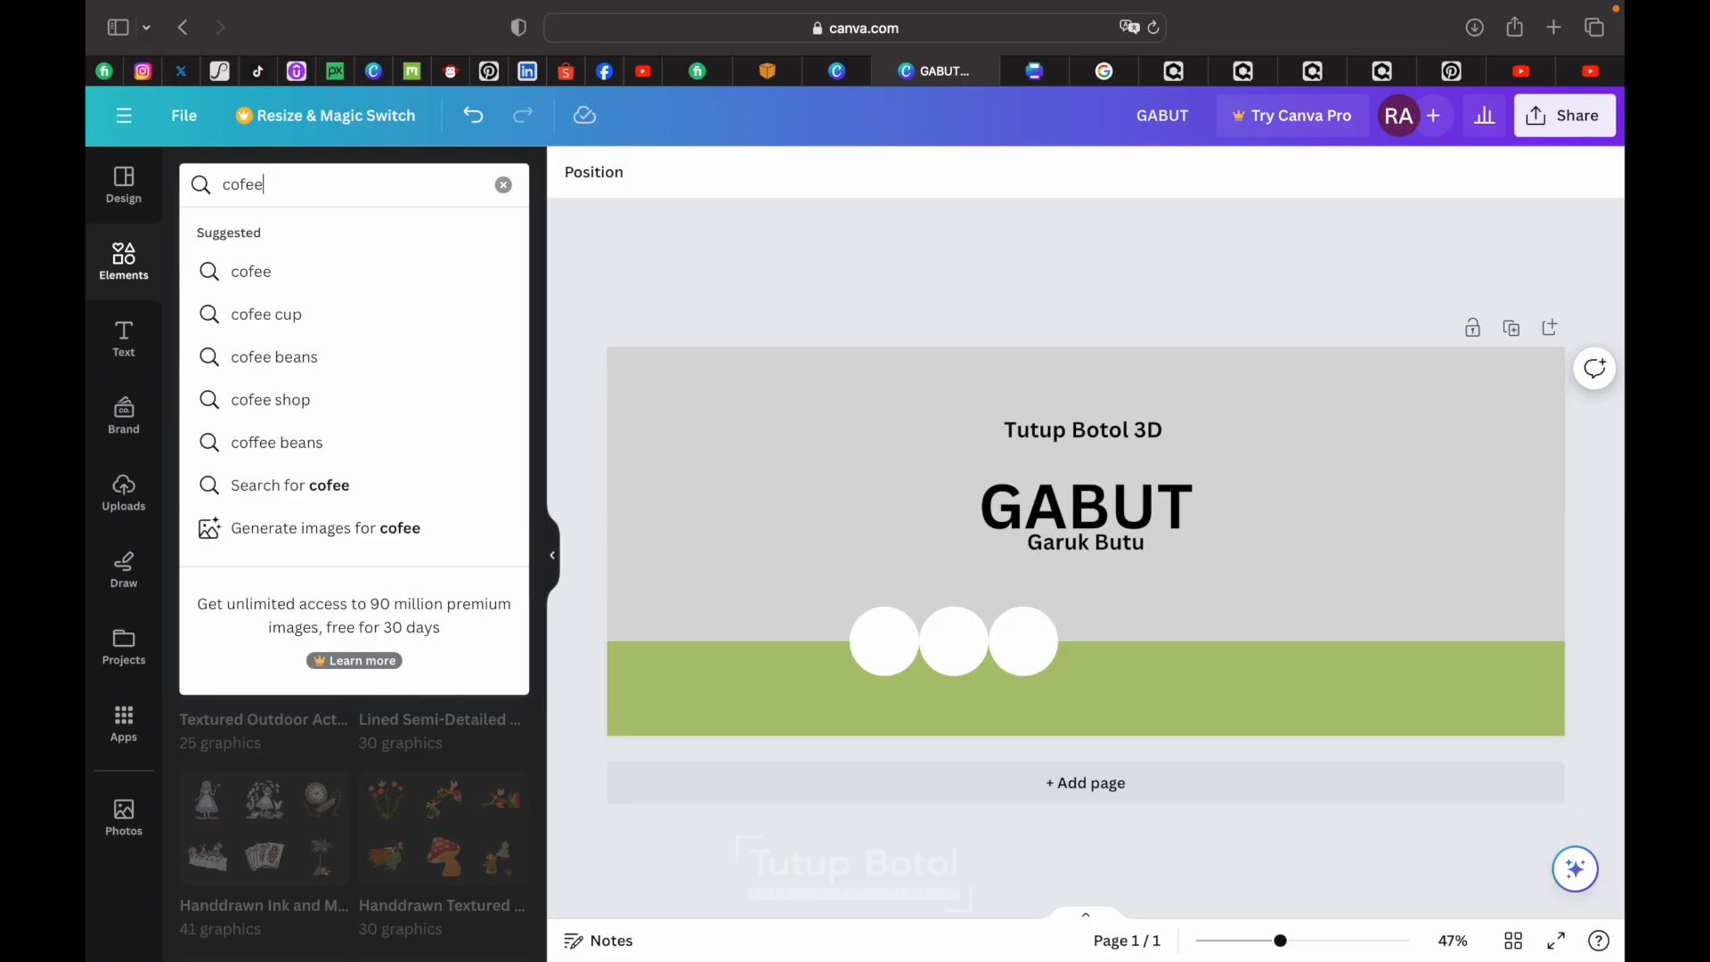
key("Return")
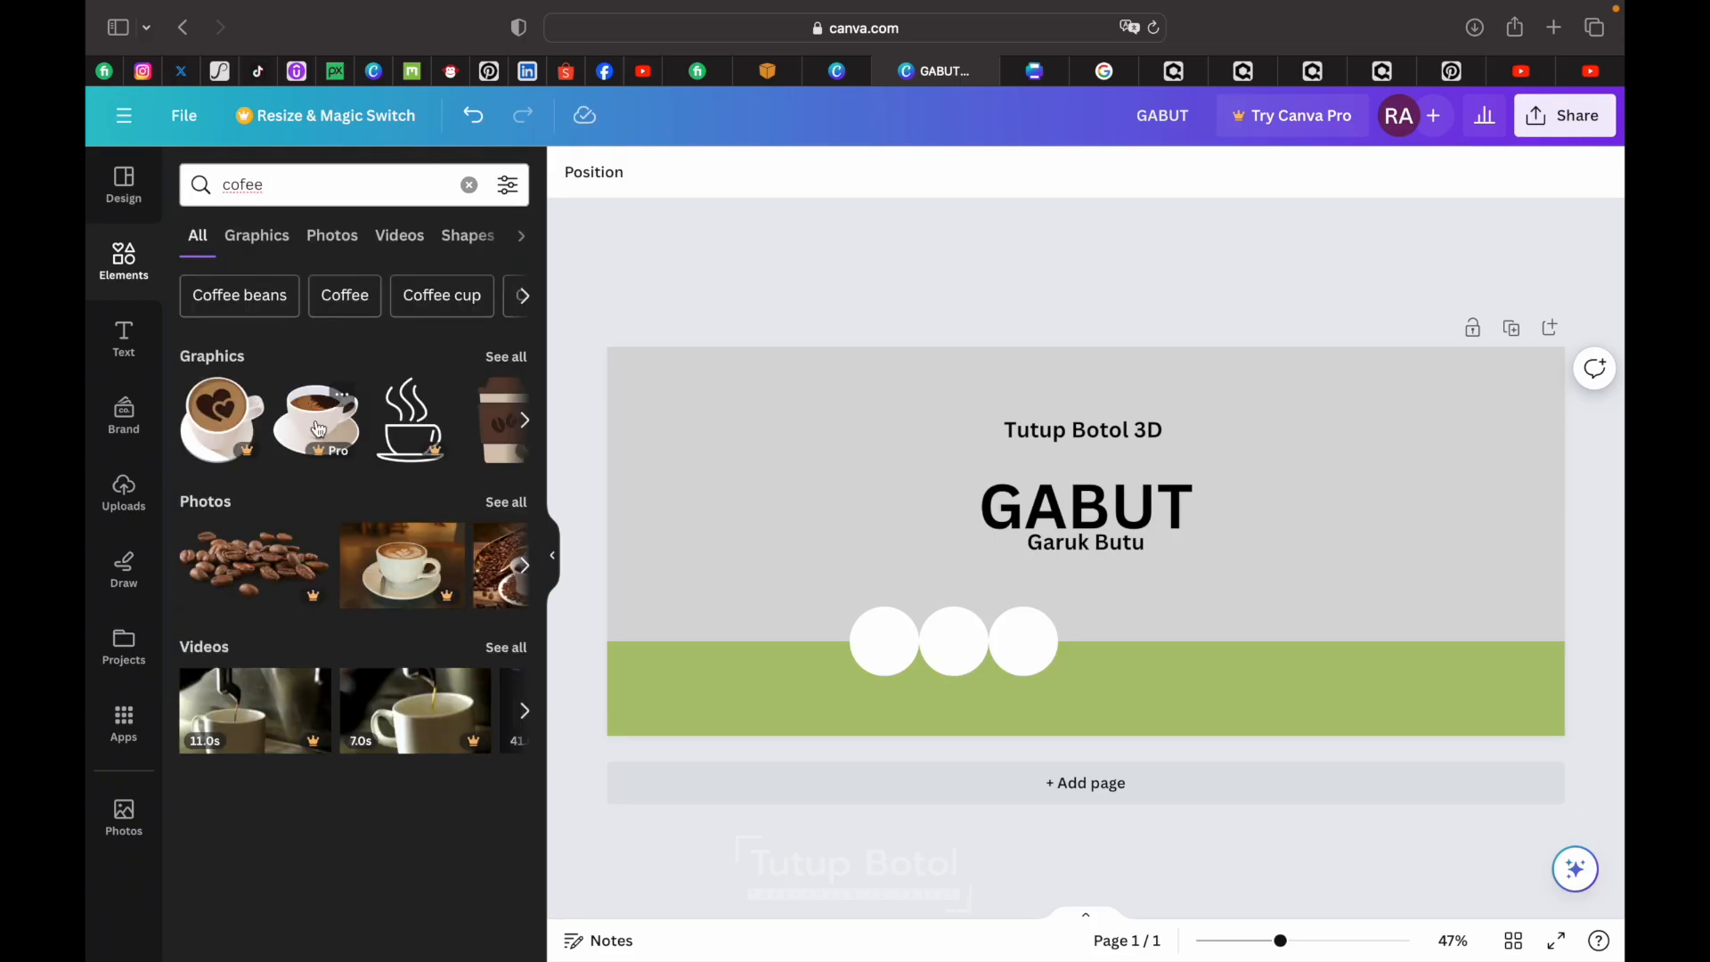
- Switch the element search to the Coffee beans suggestion and show all of its graphics
left_click(328, 294)
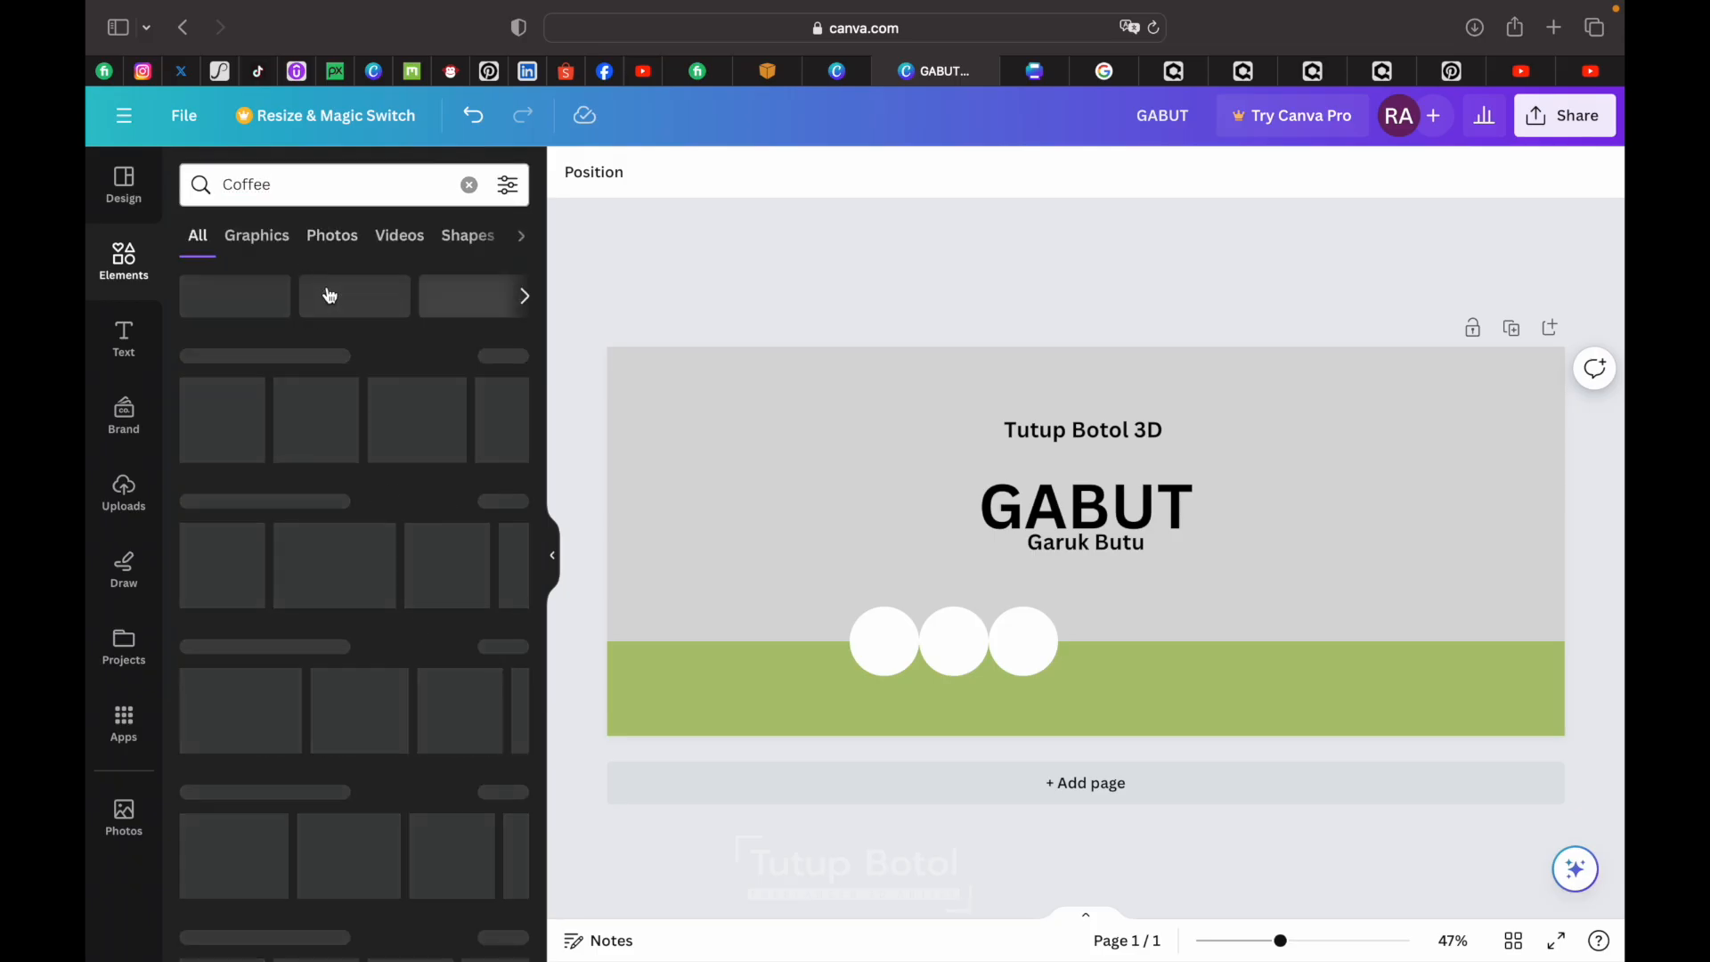
left_click(239, 295)
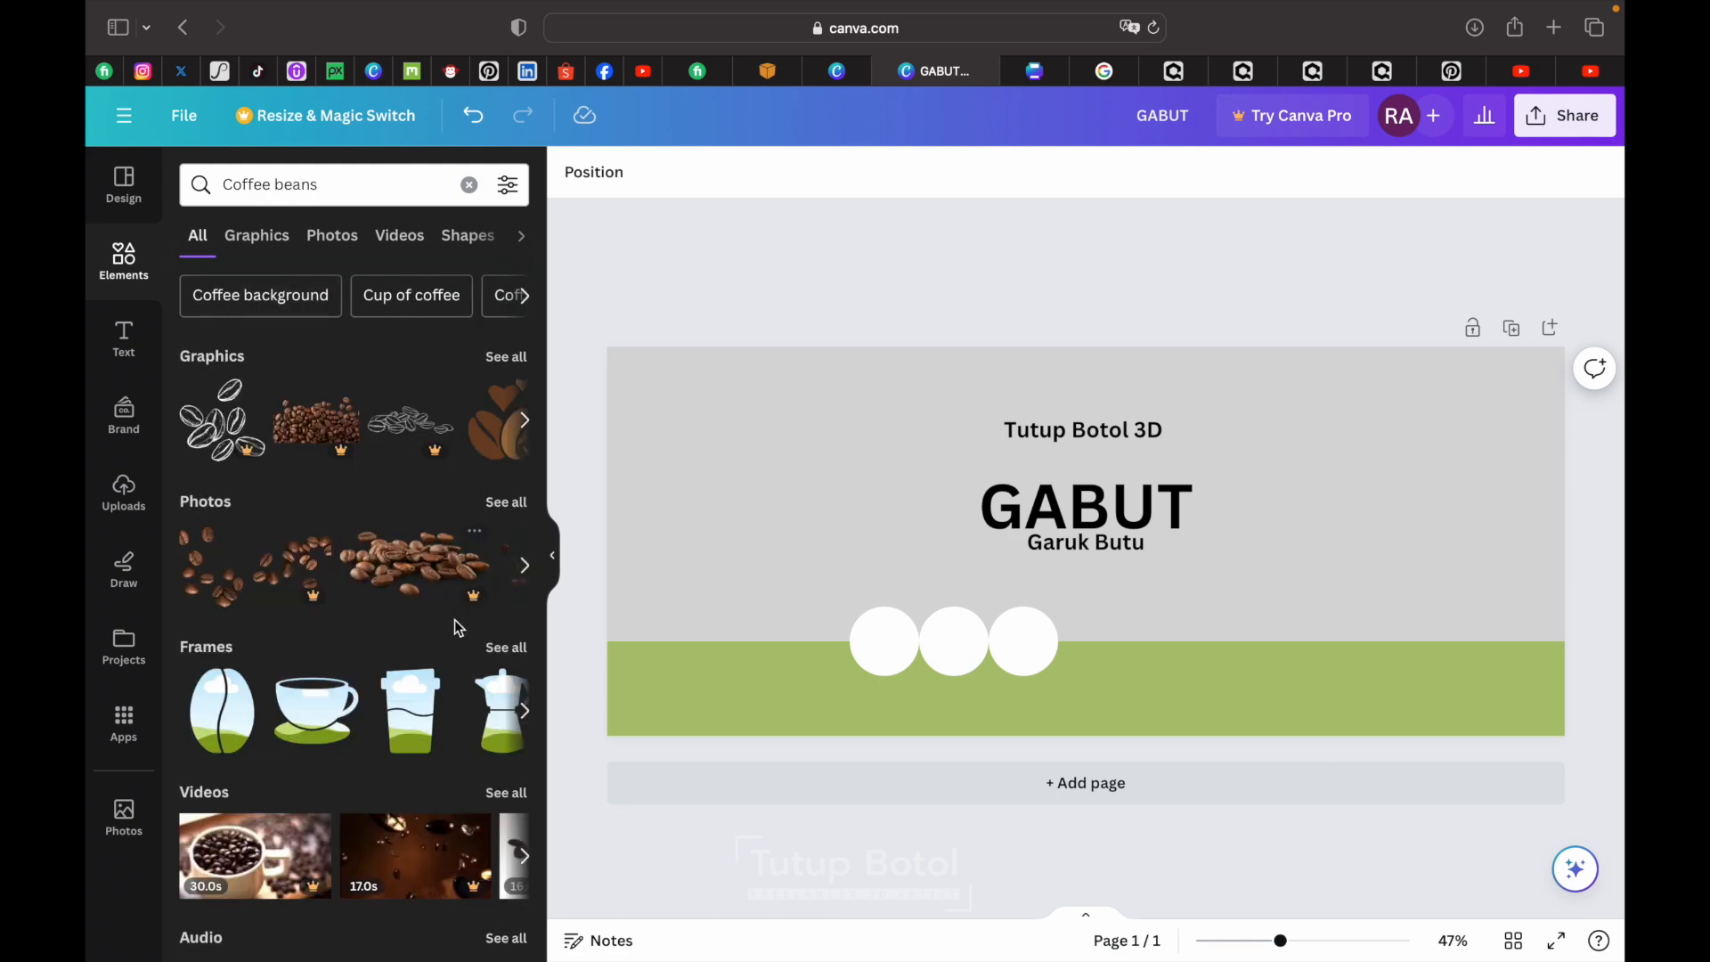
scroll(347, 414, "right", 2)
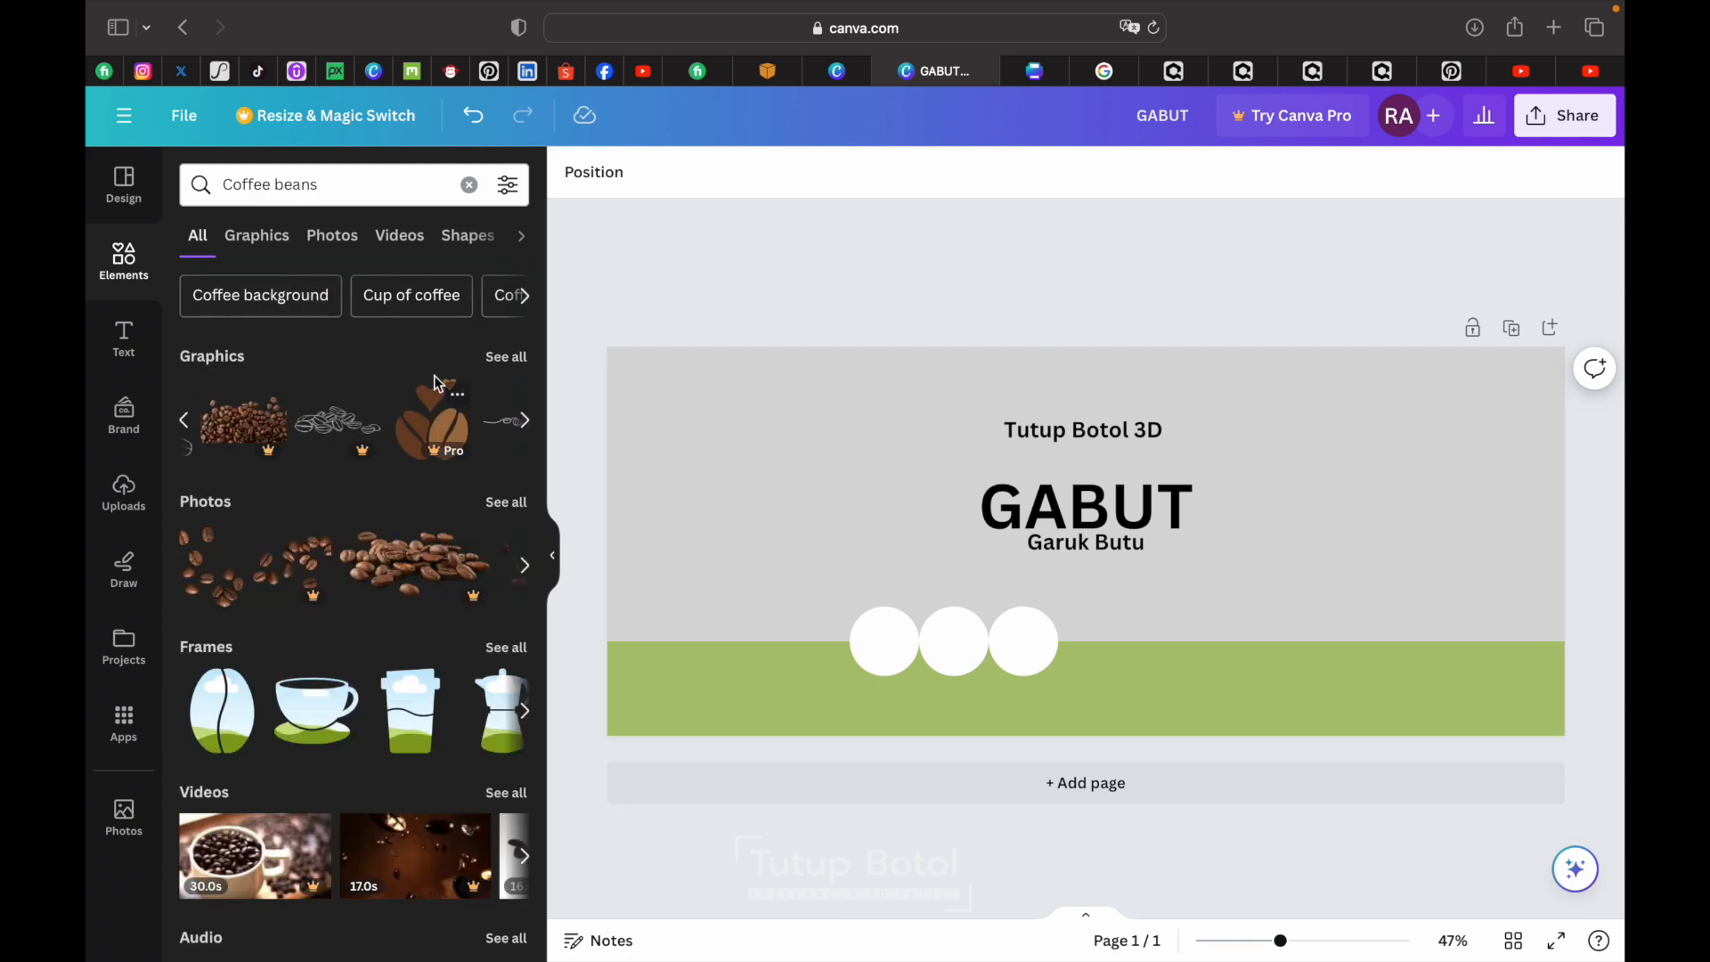
left_click(491, 359)
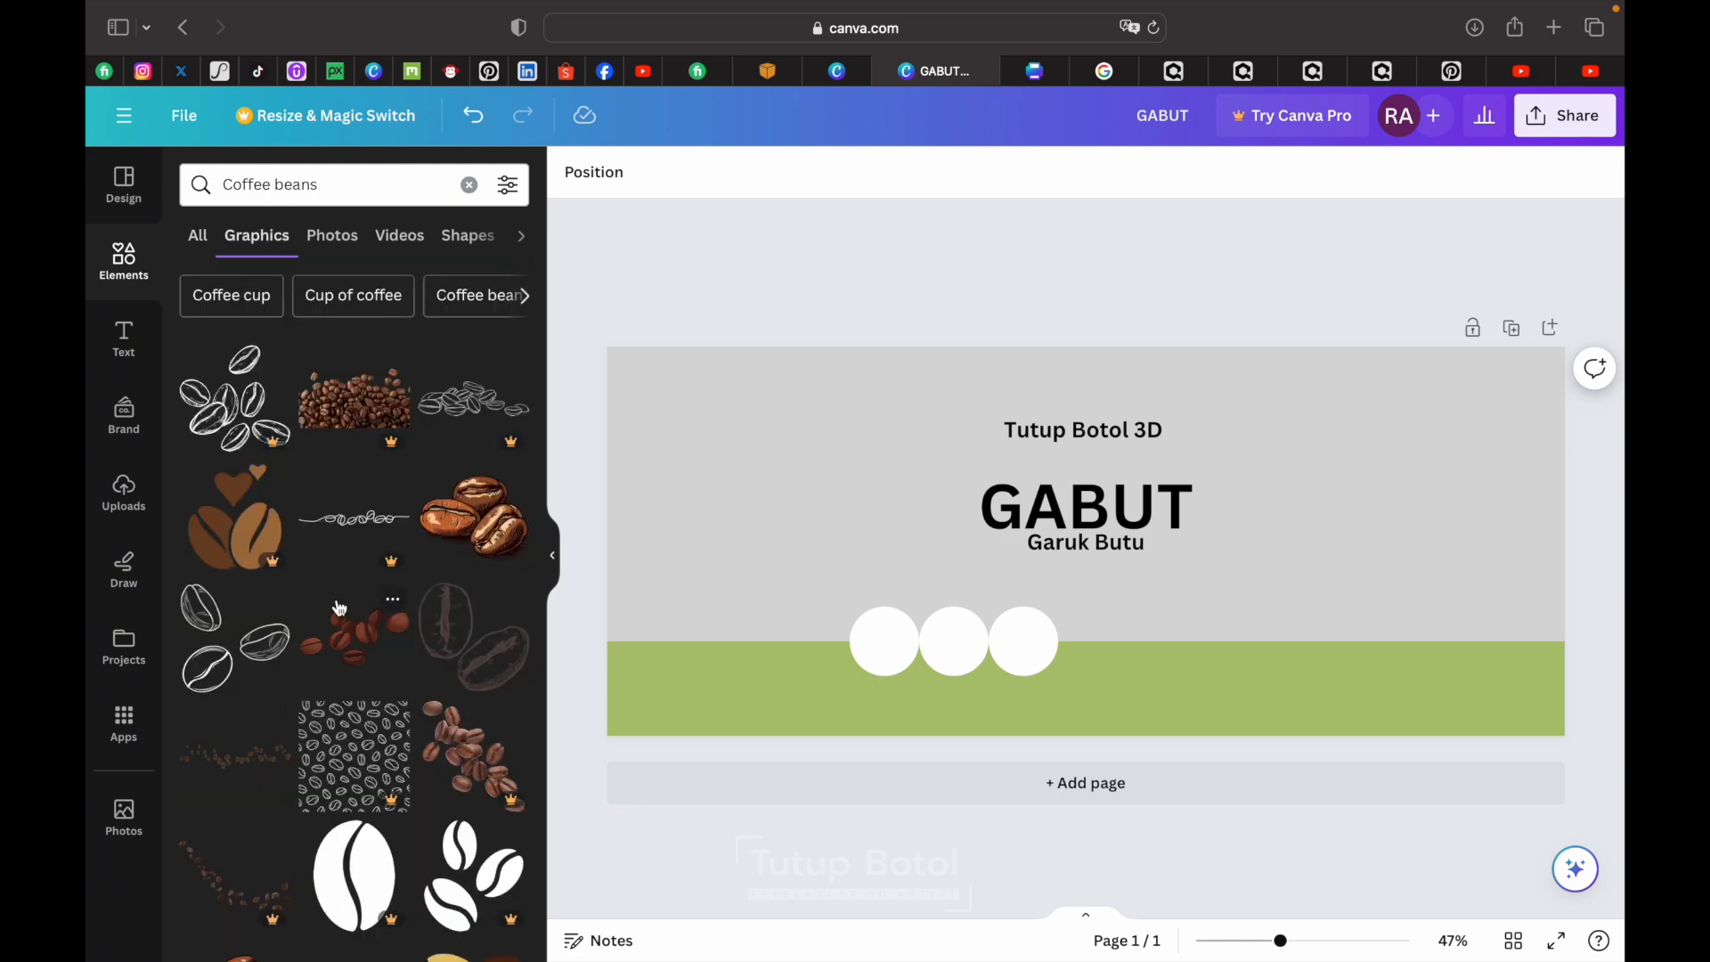
scroll(340, 608, "down", 7)
scroll(459, 674, "up", 5)
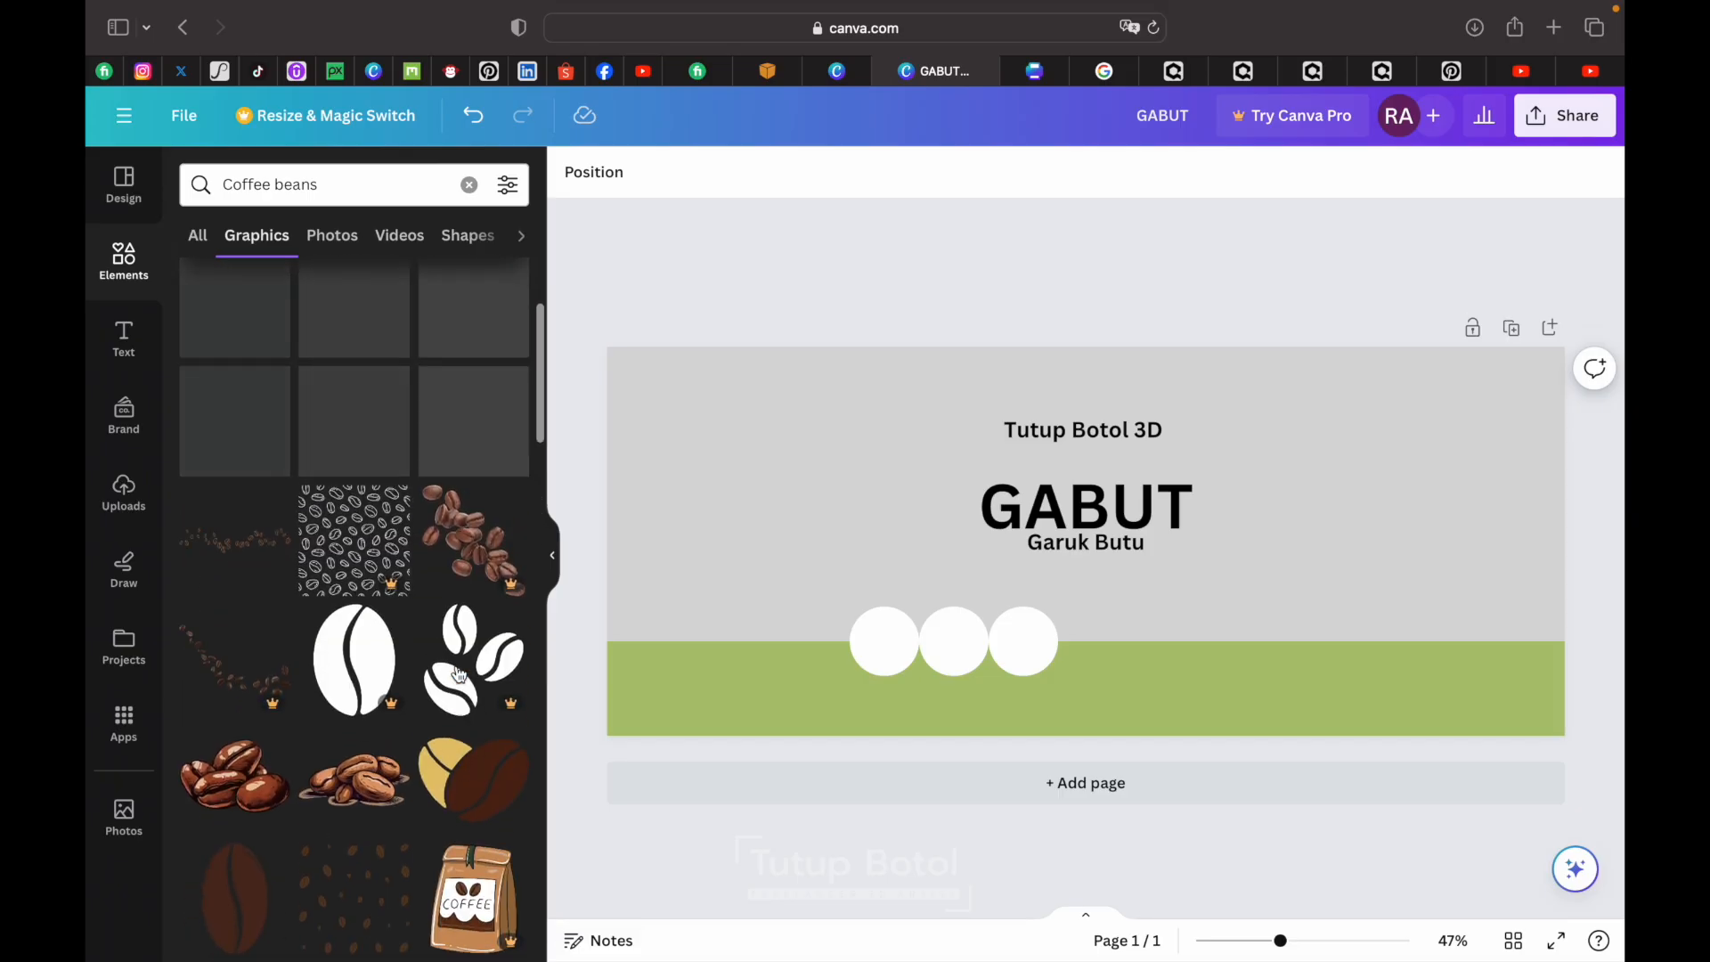
scroll(441, 535, "up", 3)
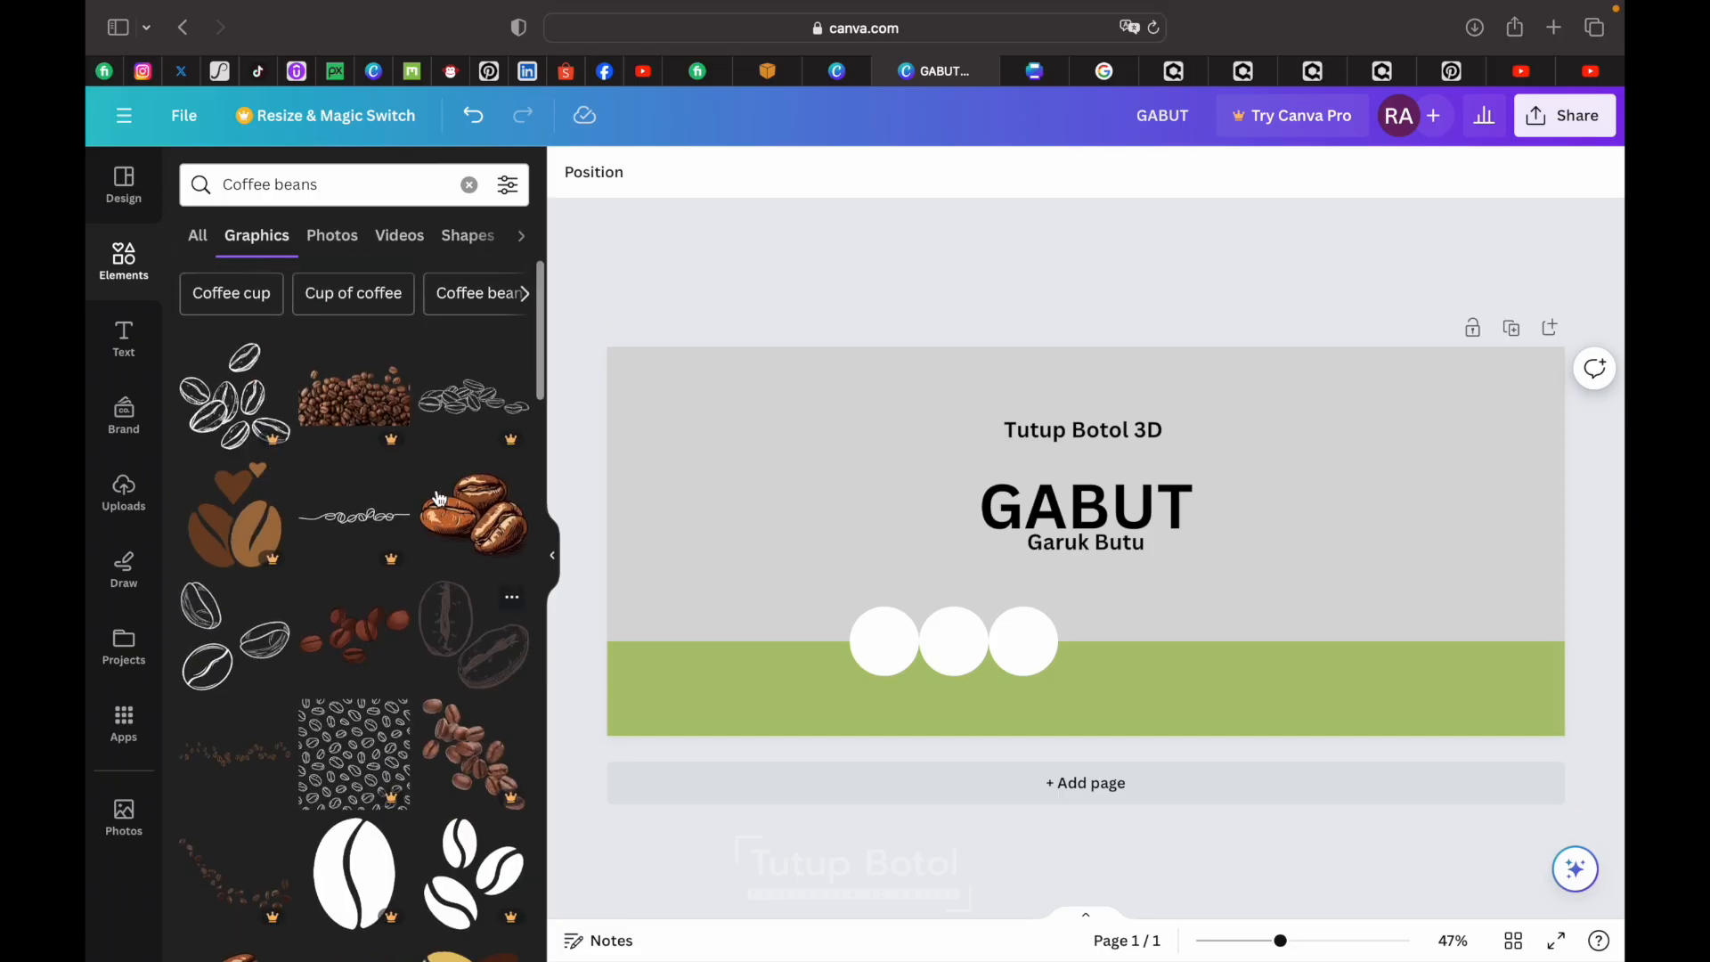
left_click(463, 632)
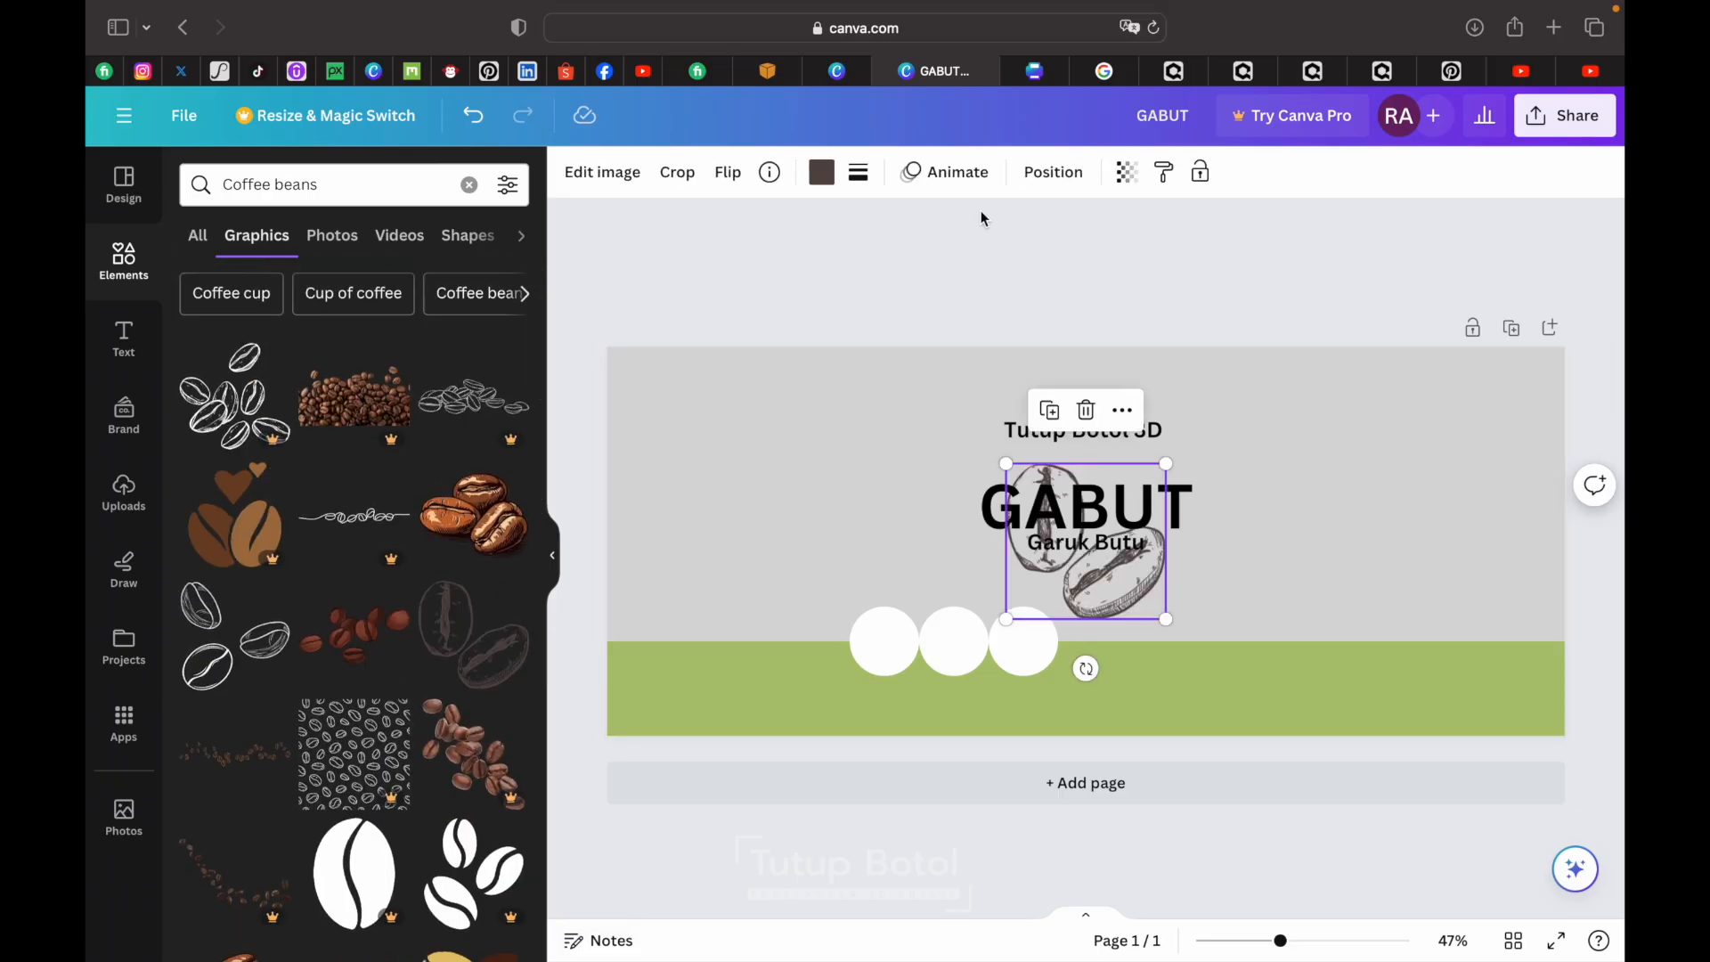
left_click(820, 174)
left_click(396, 306)
left_click_drag(1136, 591, 1309, 553)
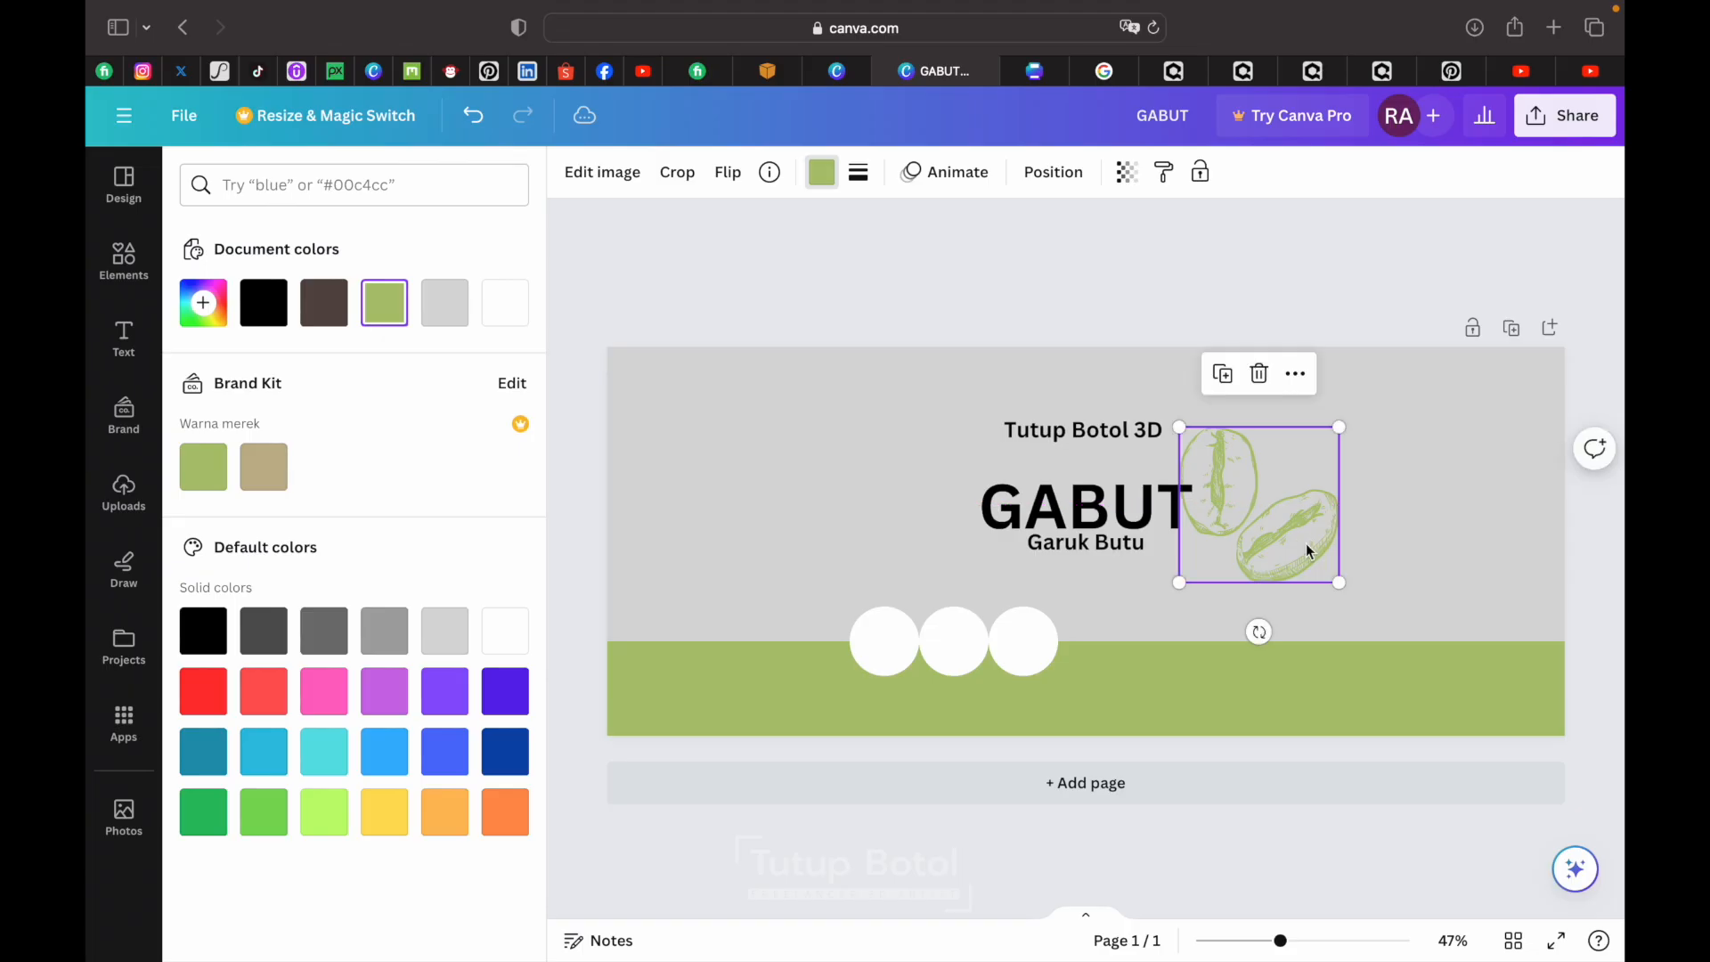
key("Delete")
- Duplicate a small white circle, enlarge the copy to roughly twice the diameter and place it beside the three circles, touching the label's lower edge
left_click(890, 636)
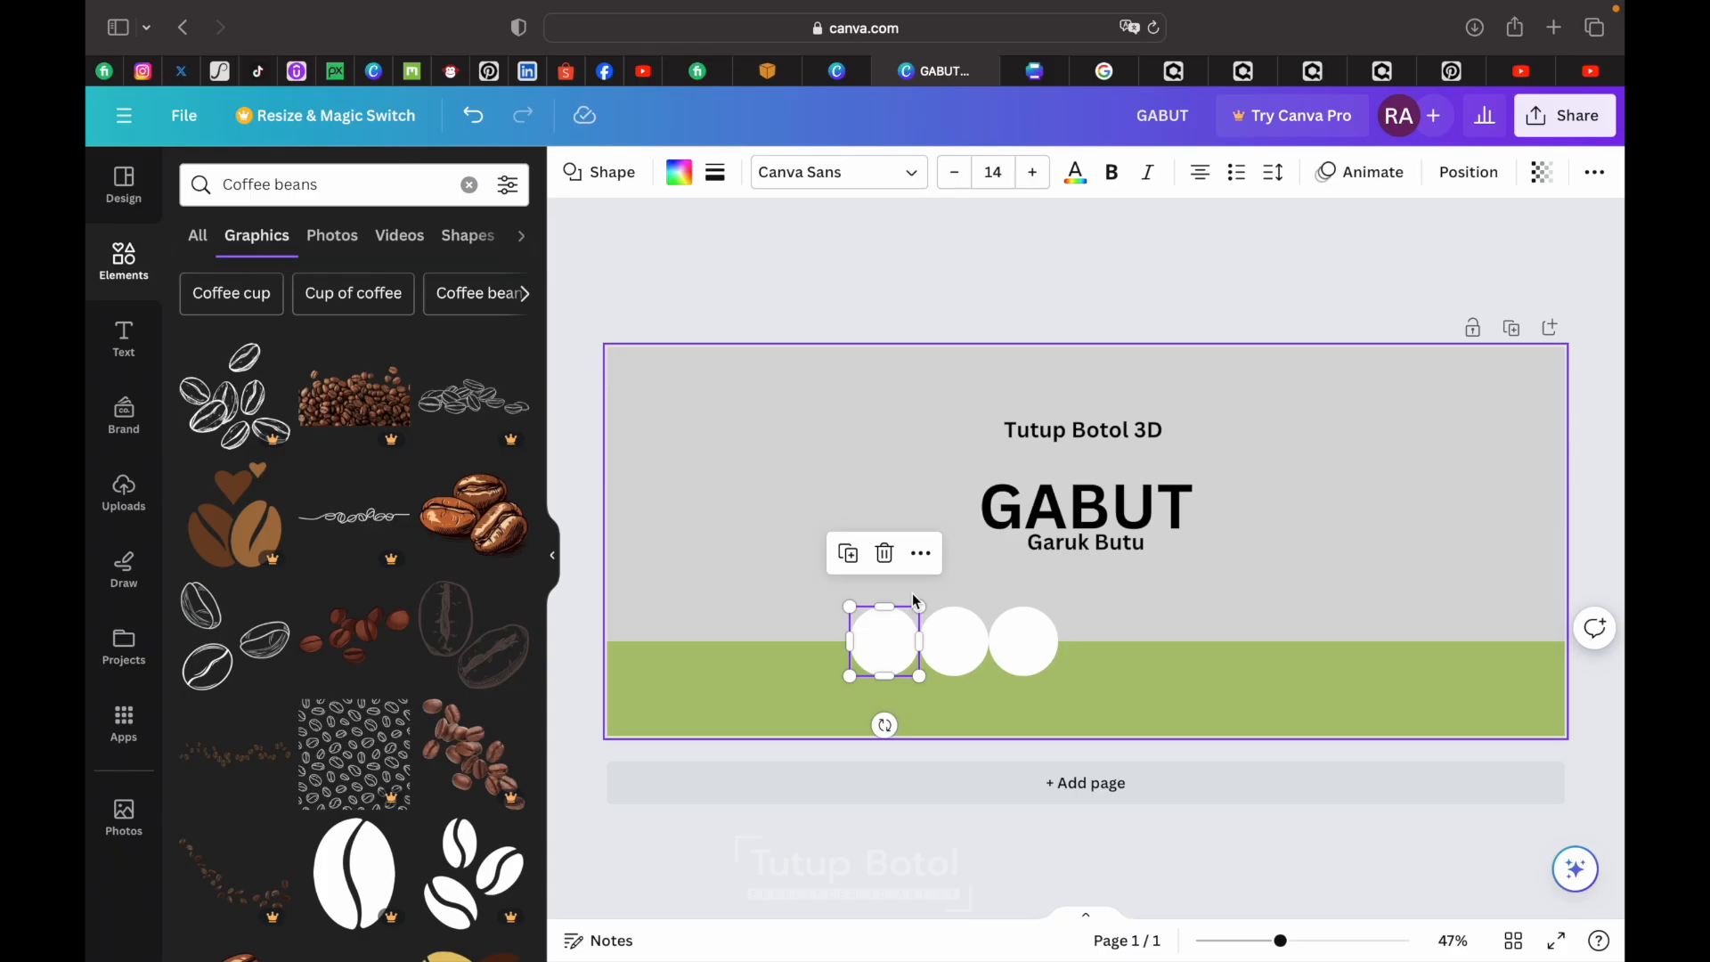
left_click_drag(901, 649, 1332, 751, "alt")
left_click_drag(1243, 665, 1213, 628)
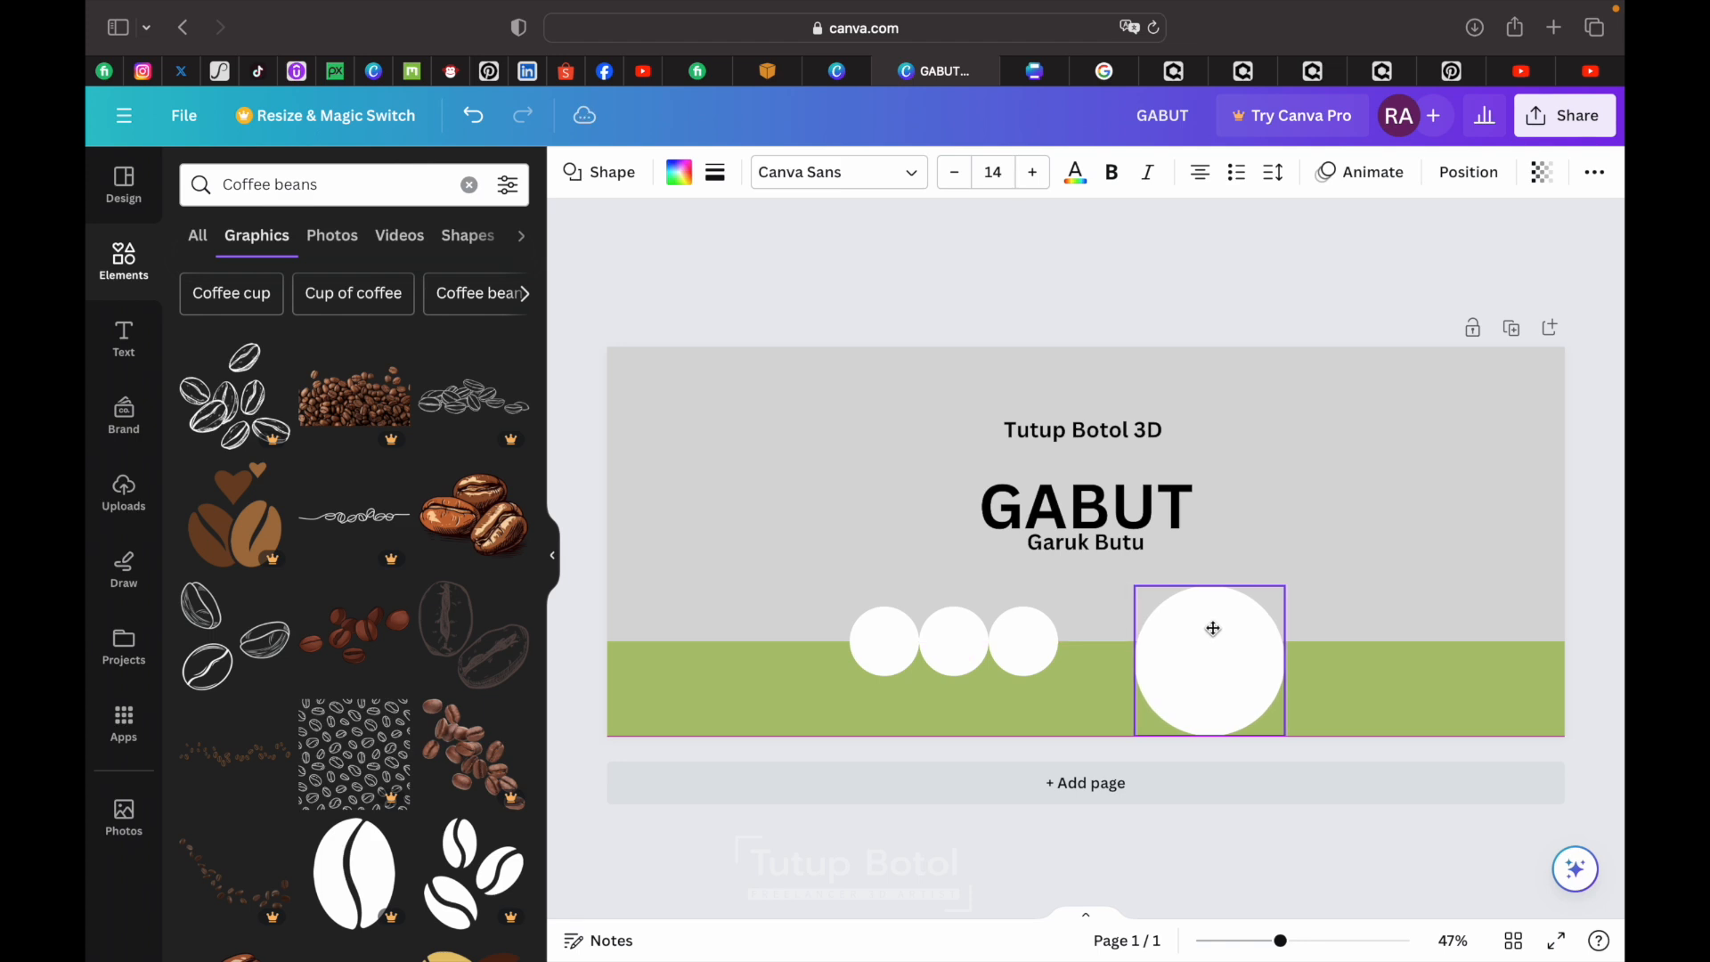
left_click(1183, 268)
- Add the two-bean sketch graphic, shrink it to fit inside the large white circle and recolour it in the document's green
left_click(463, 657)
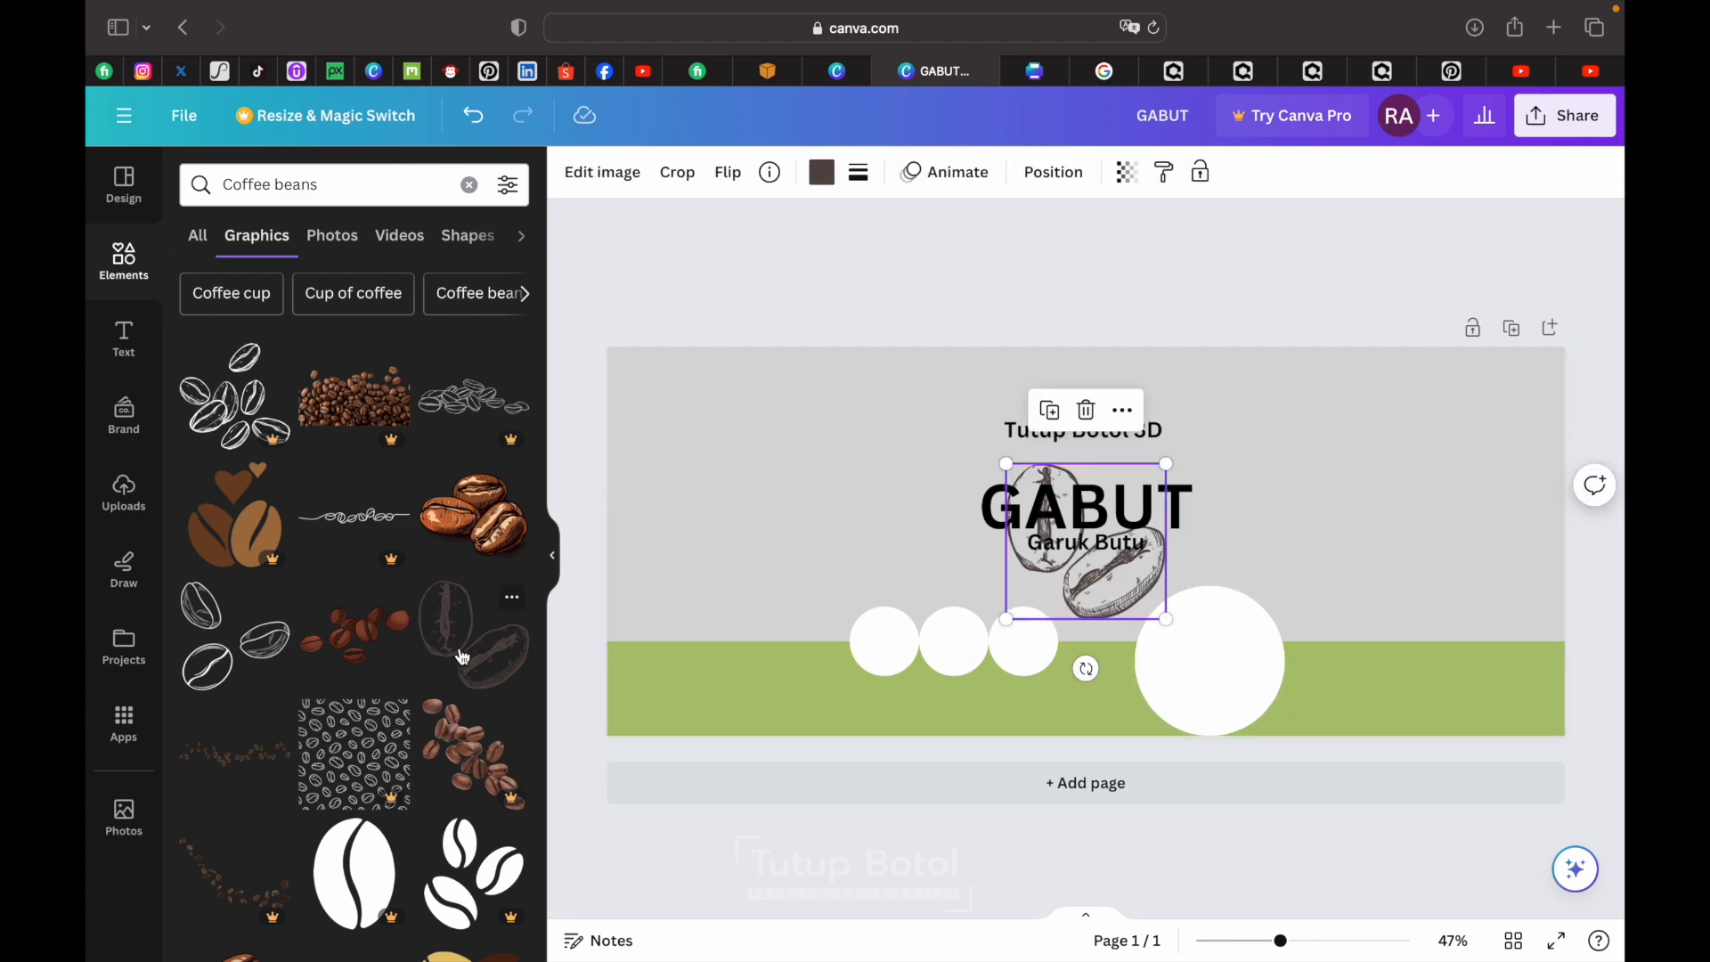
mouse_move(1111, 605)
left_mouse_down()
mouse_move(1277, 704)
mouse_move(1228, 677)
left_mouse_up()
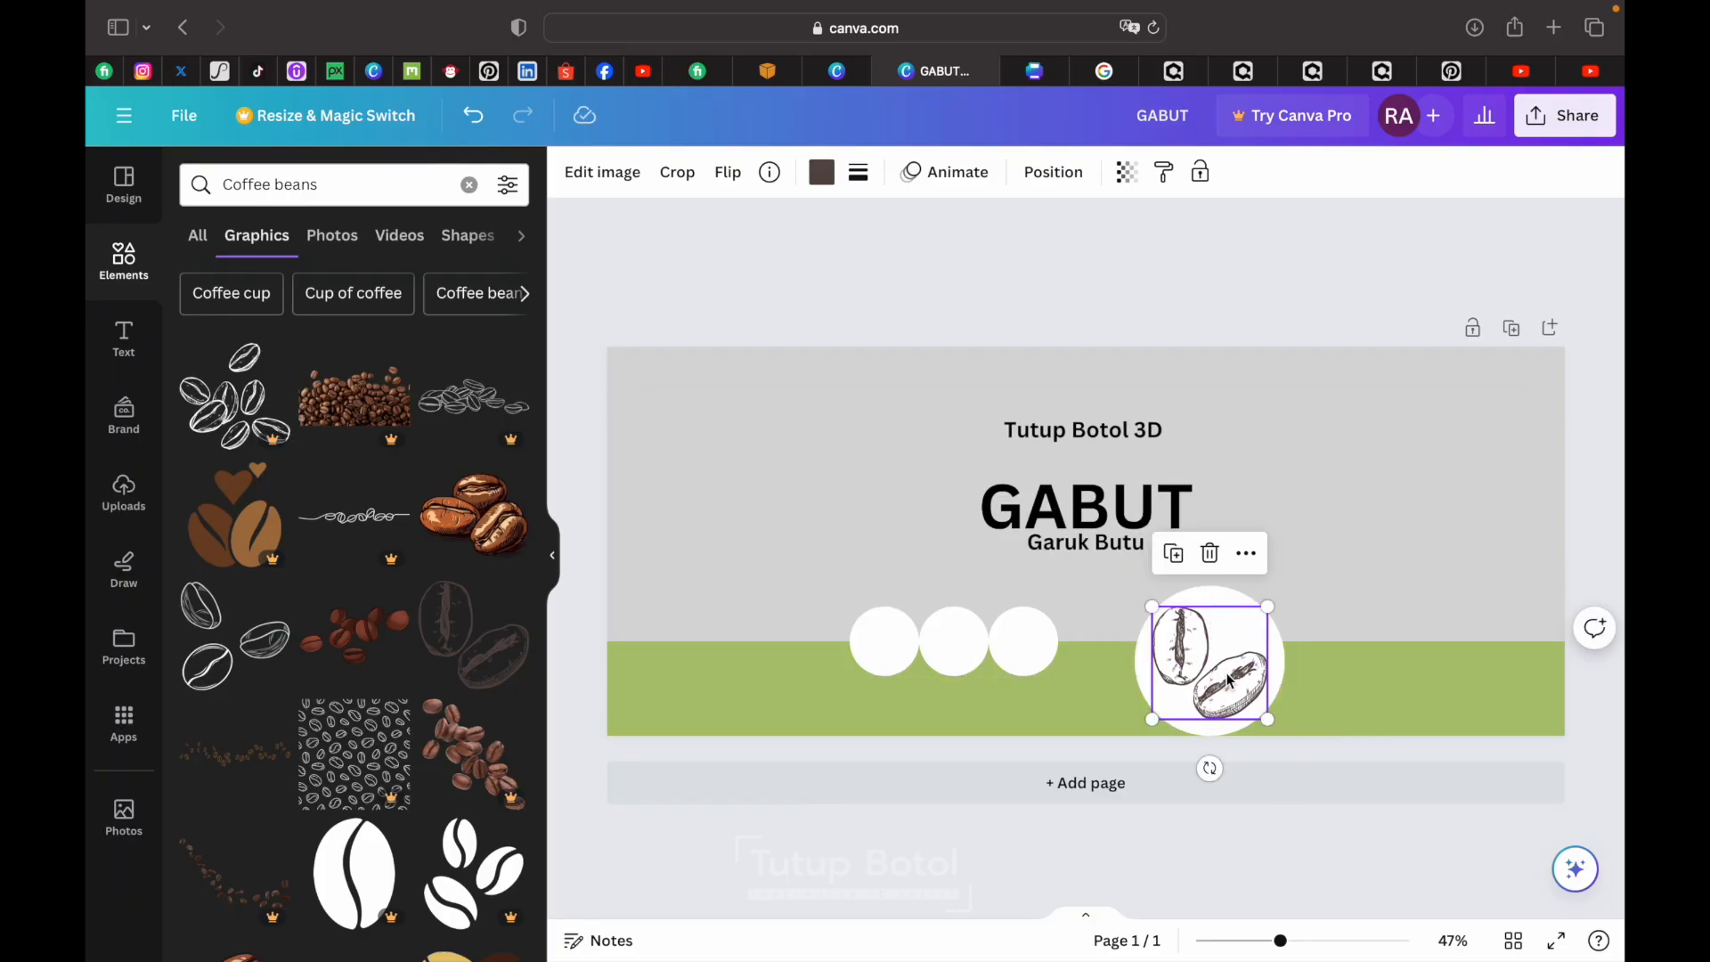
left_click(822, 172)
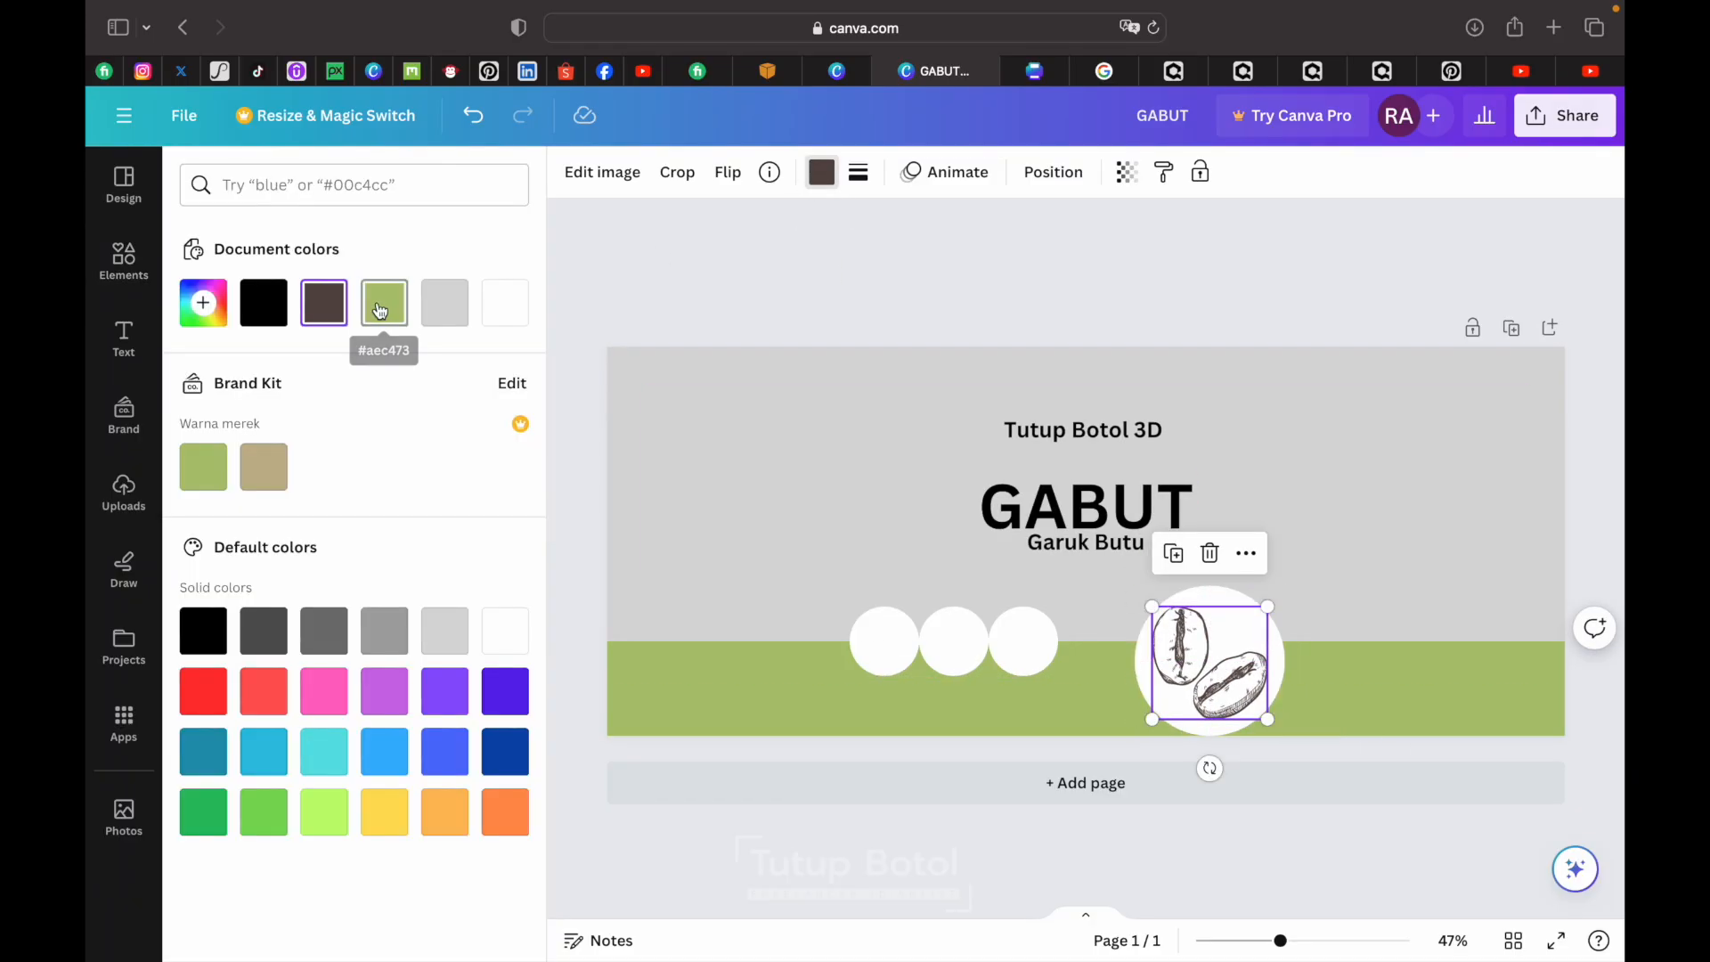
left_click(384, 303)
left_click(1153, 249)
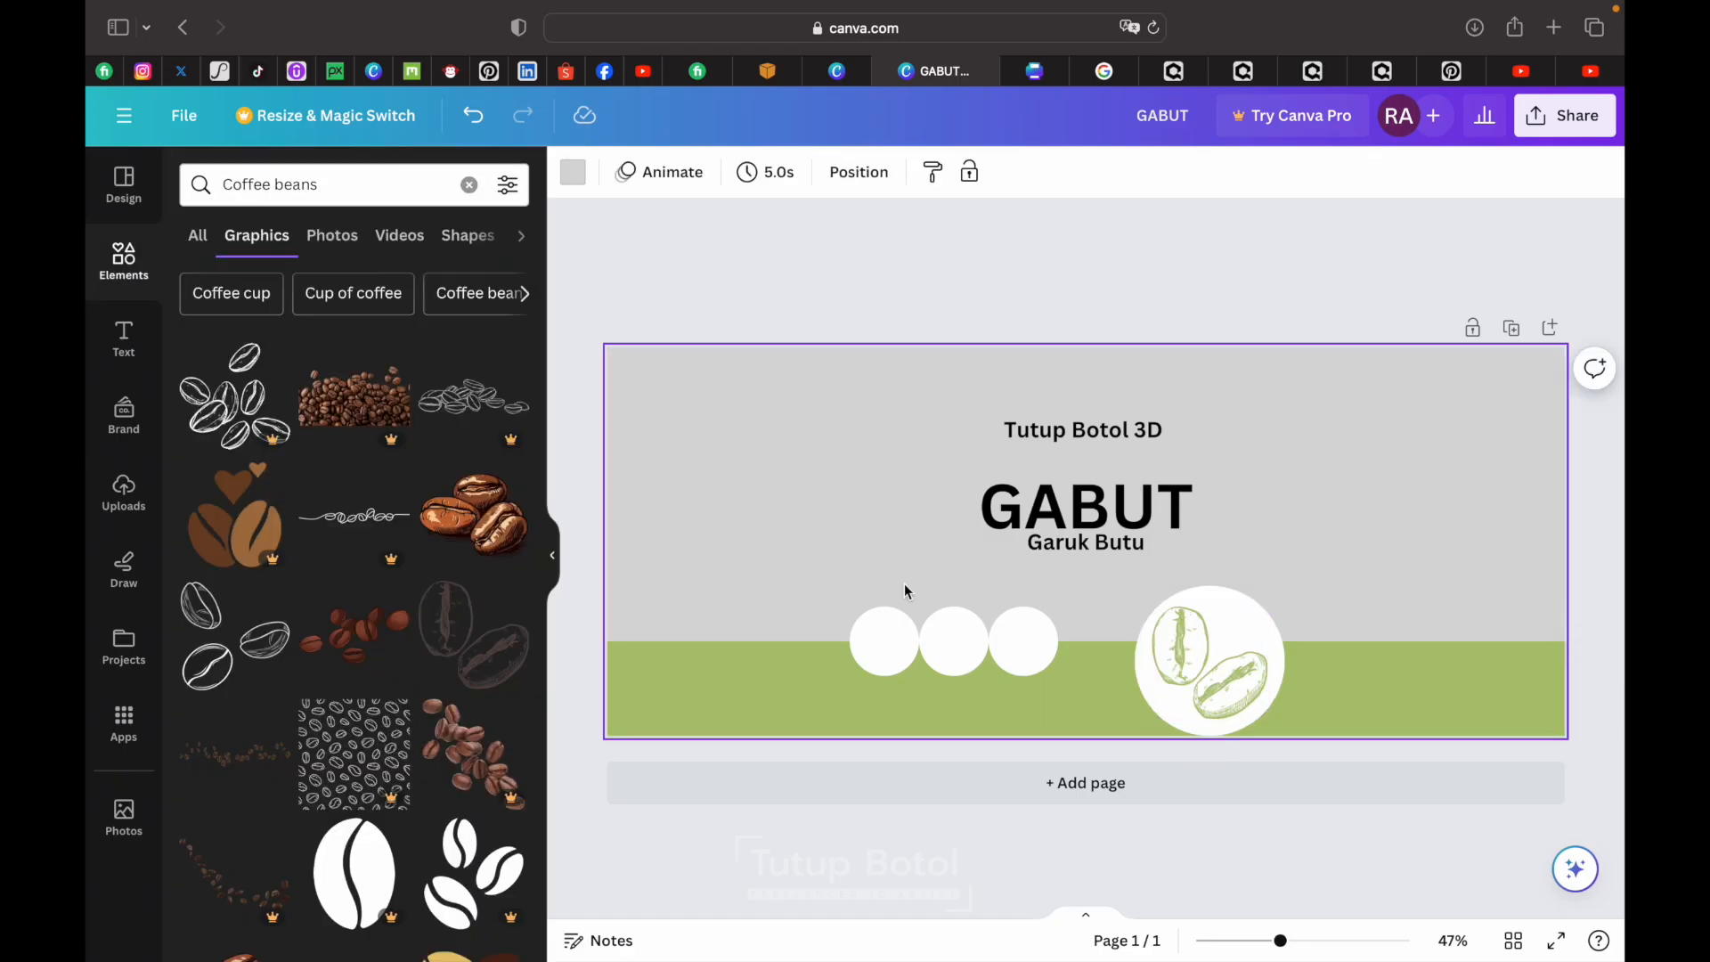
- Give each of the three small white circles a solid black border of weight 4
left_click(887, 646)
left_click(717, 173)
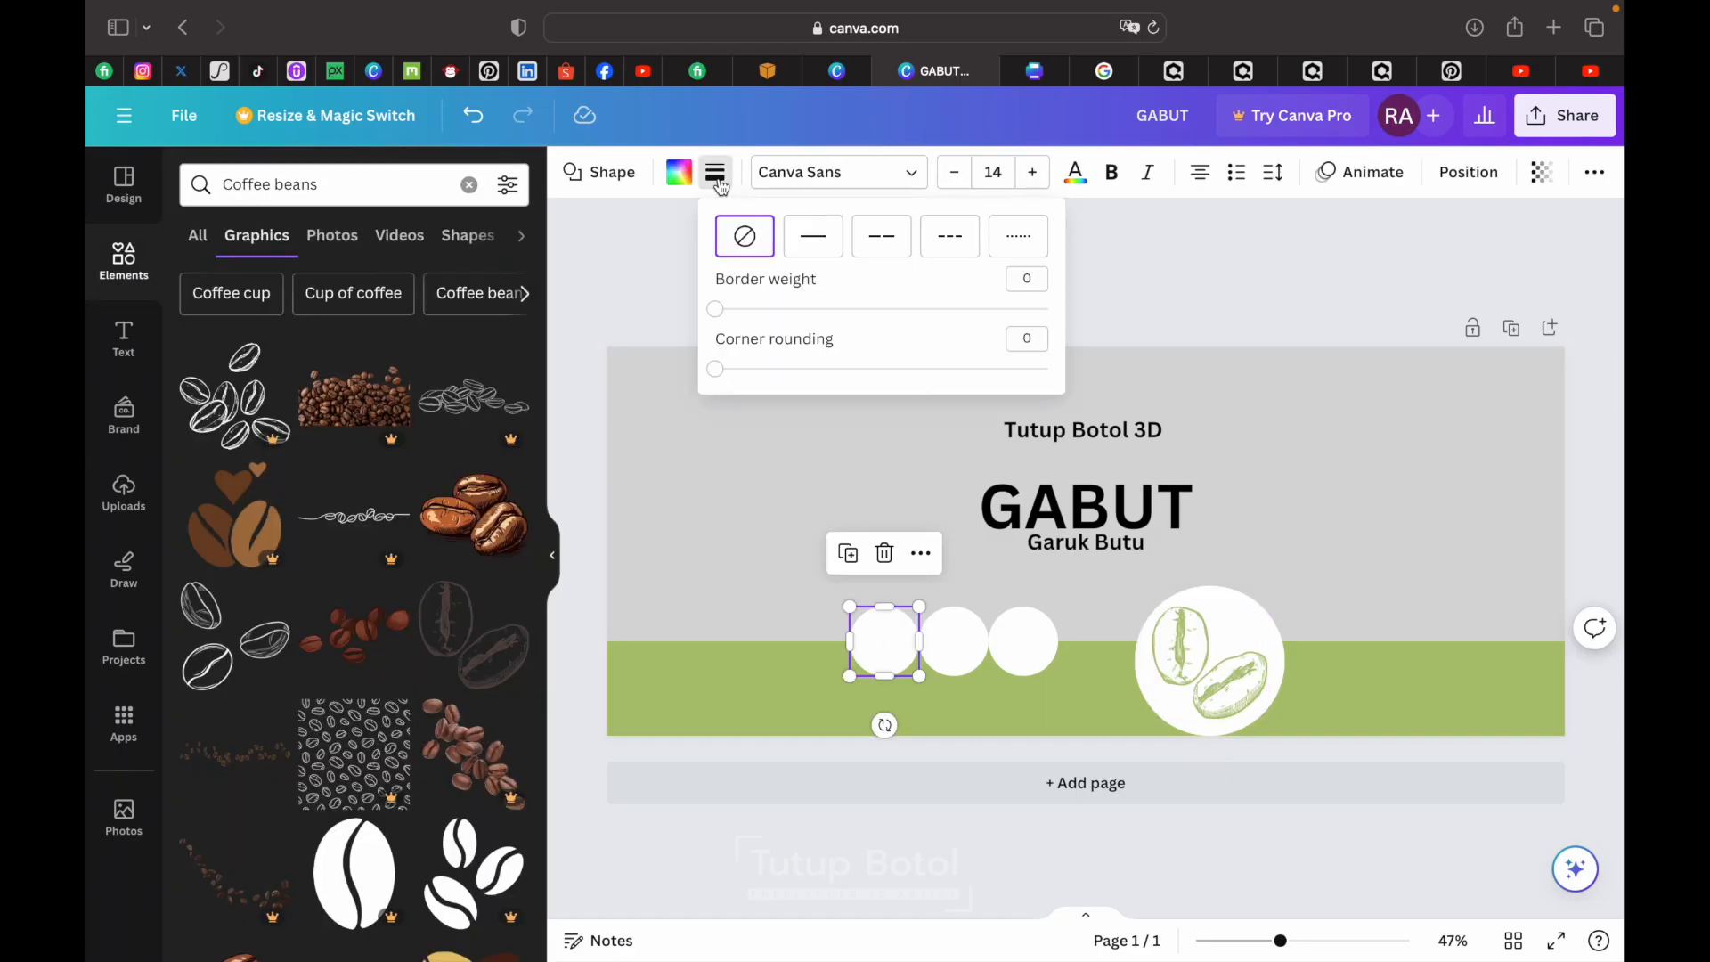
left_click(809, 248)
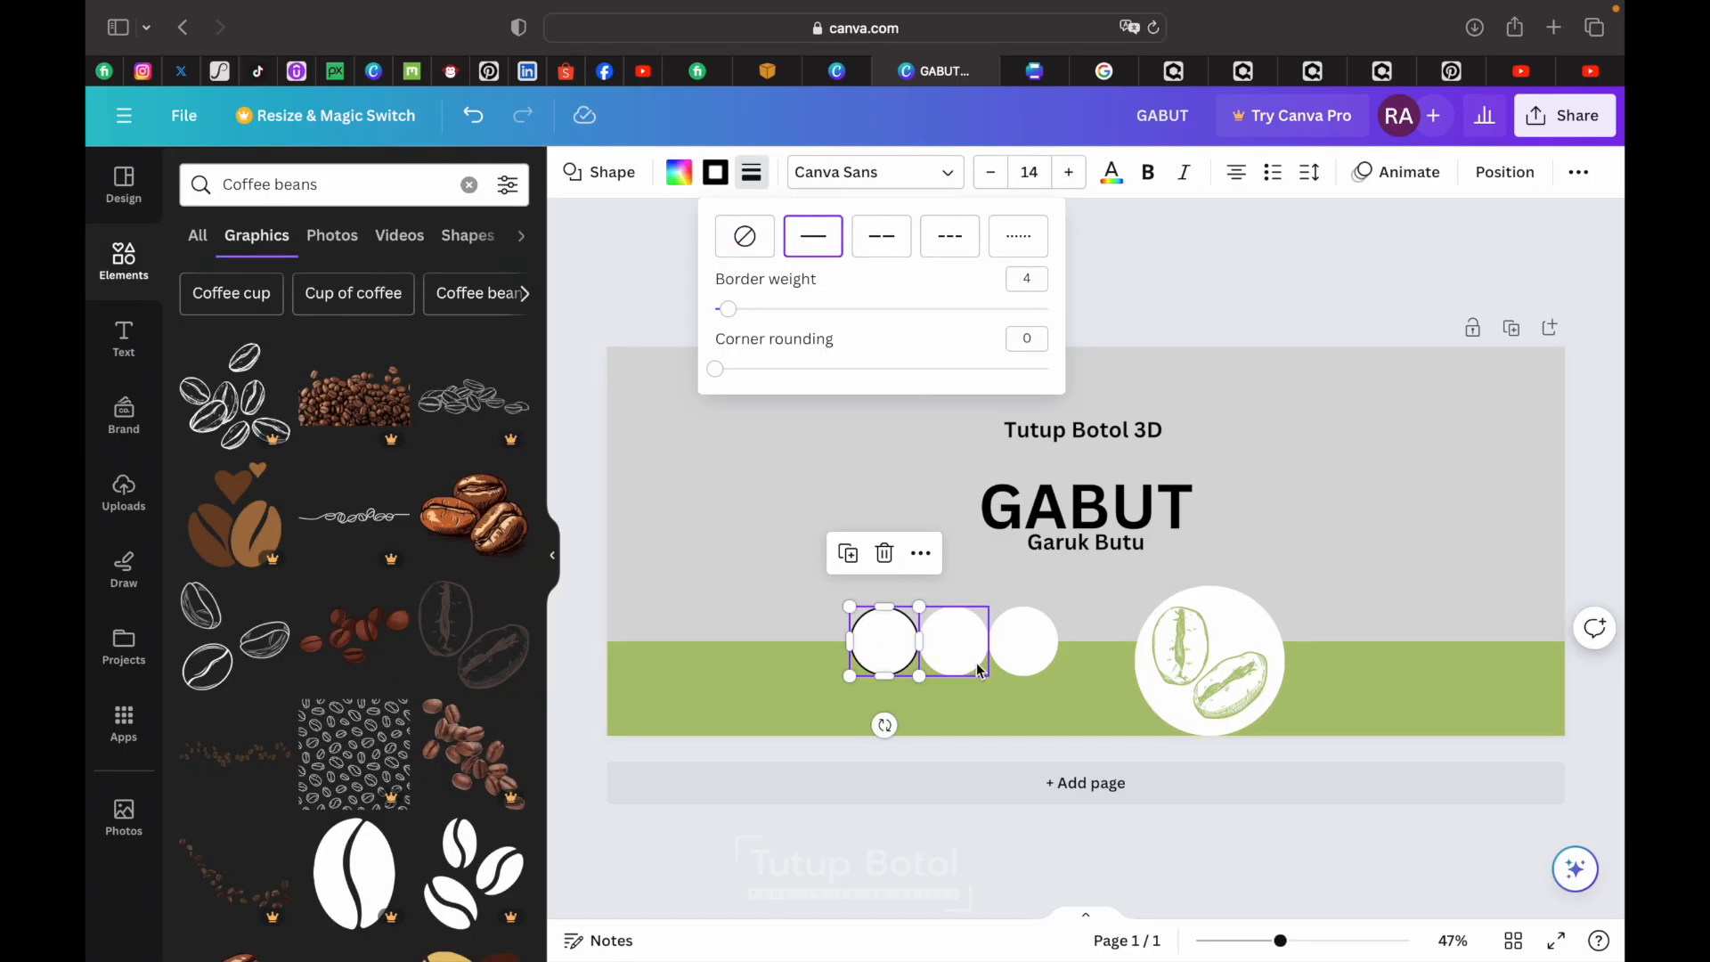
left_click(951, 643)
left_click(725, 178)
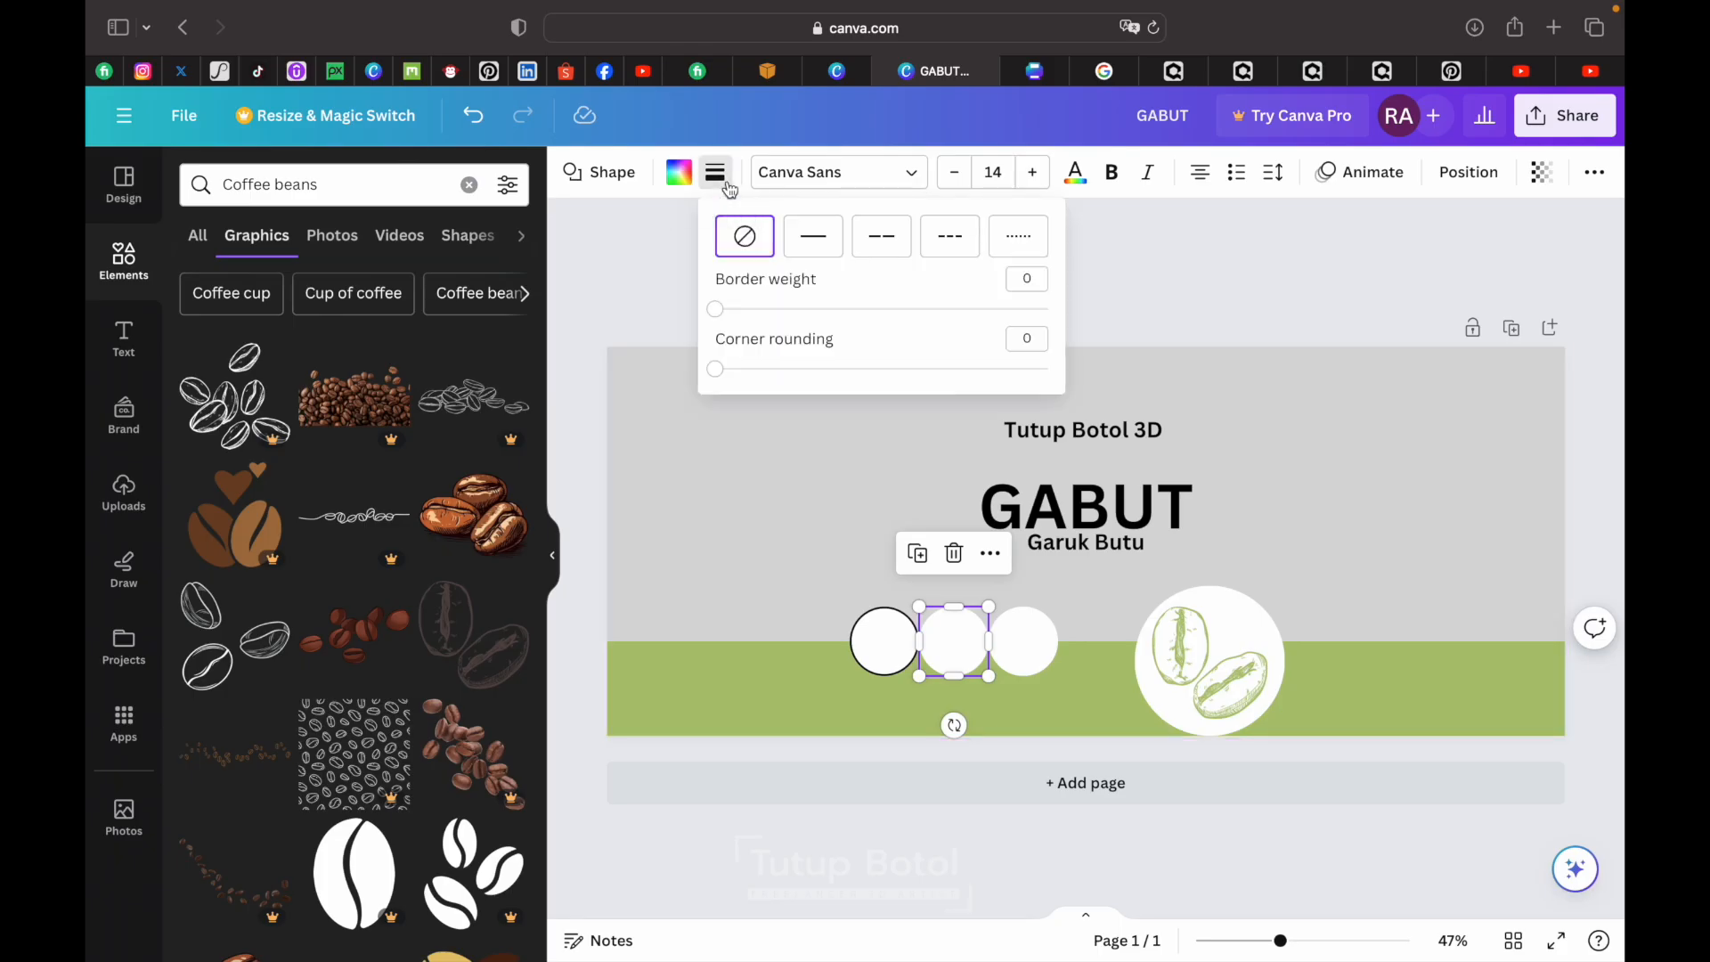
left_click(813, 236)
left_click(1016, 622)
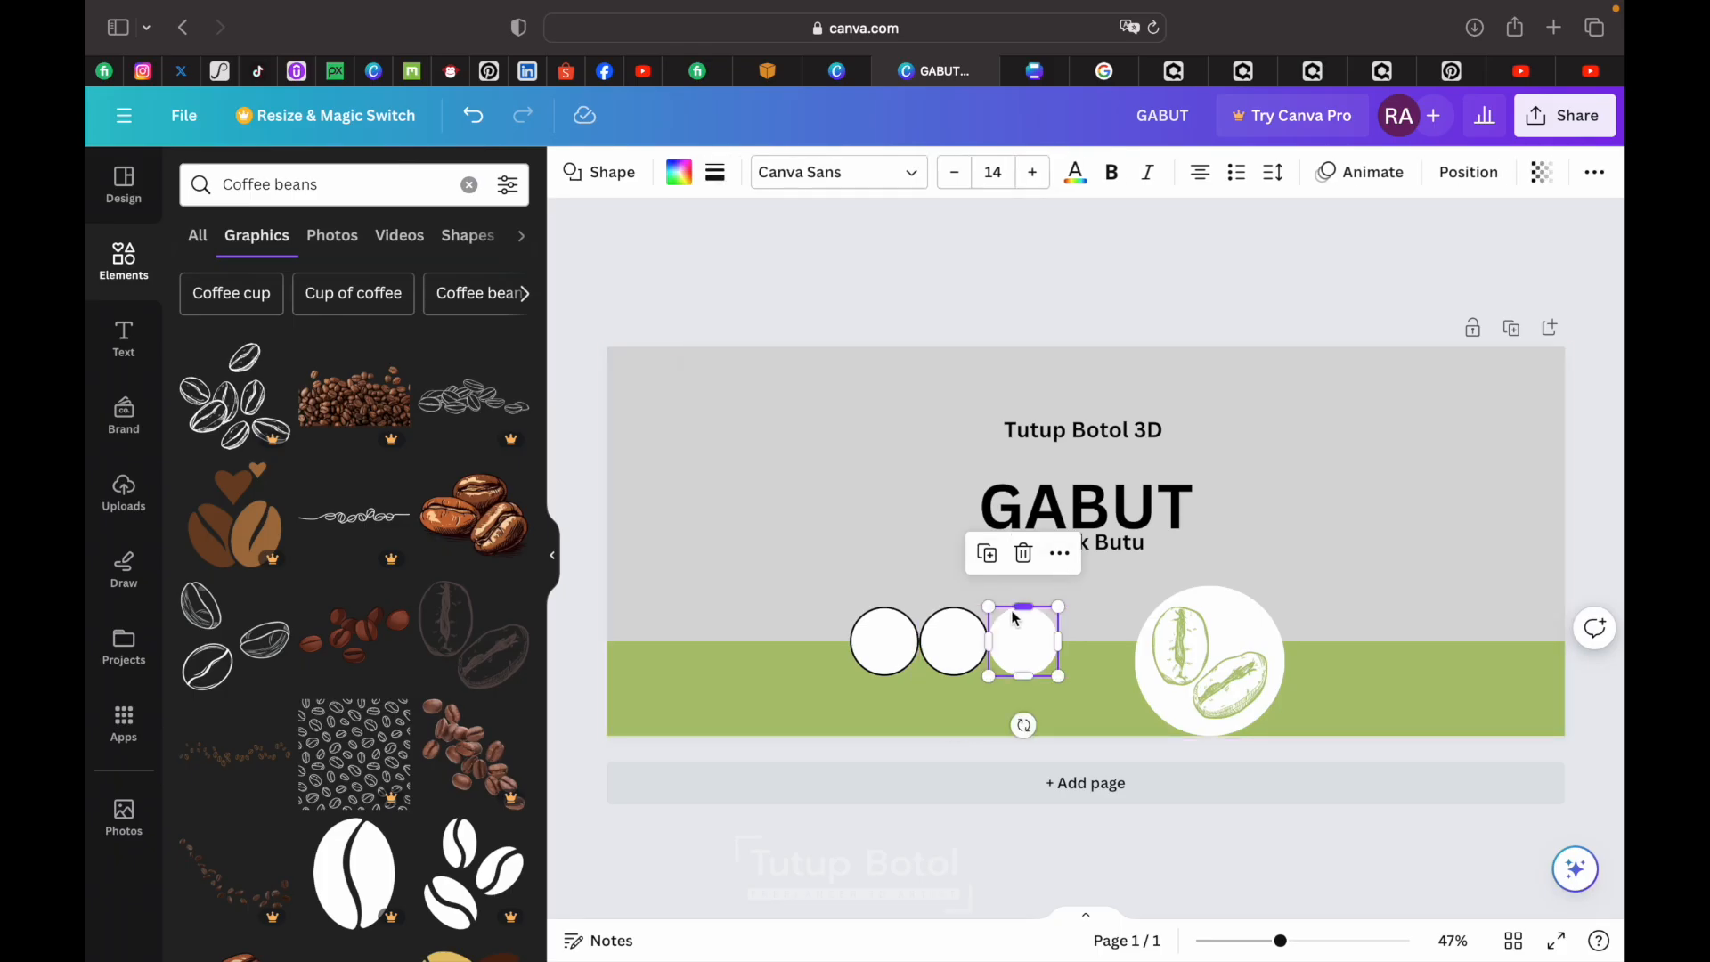
left_click(716, 173)
left_click(806, 239)
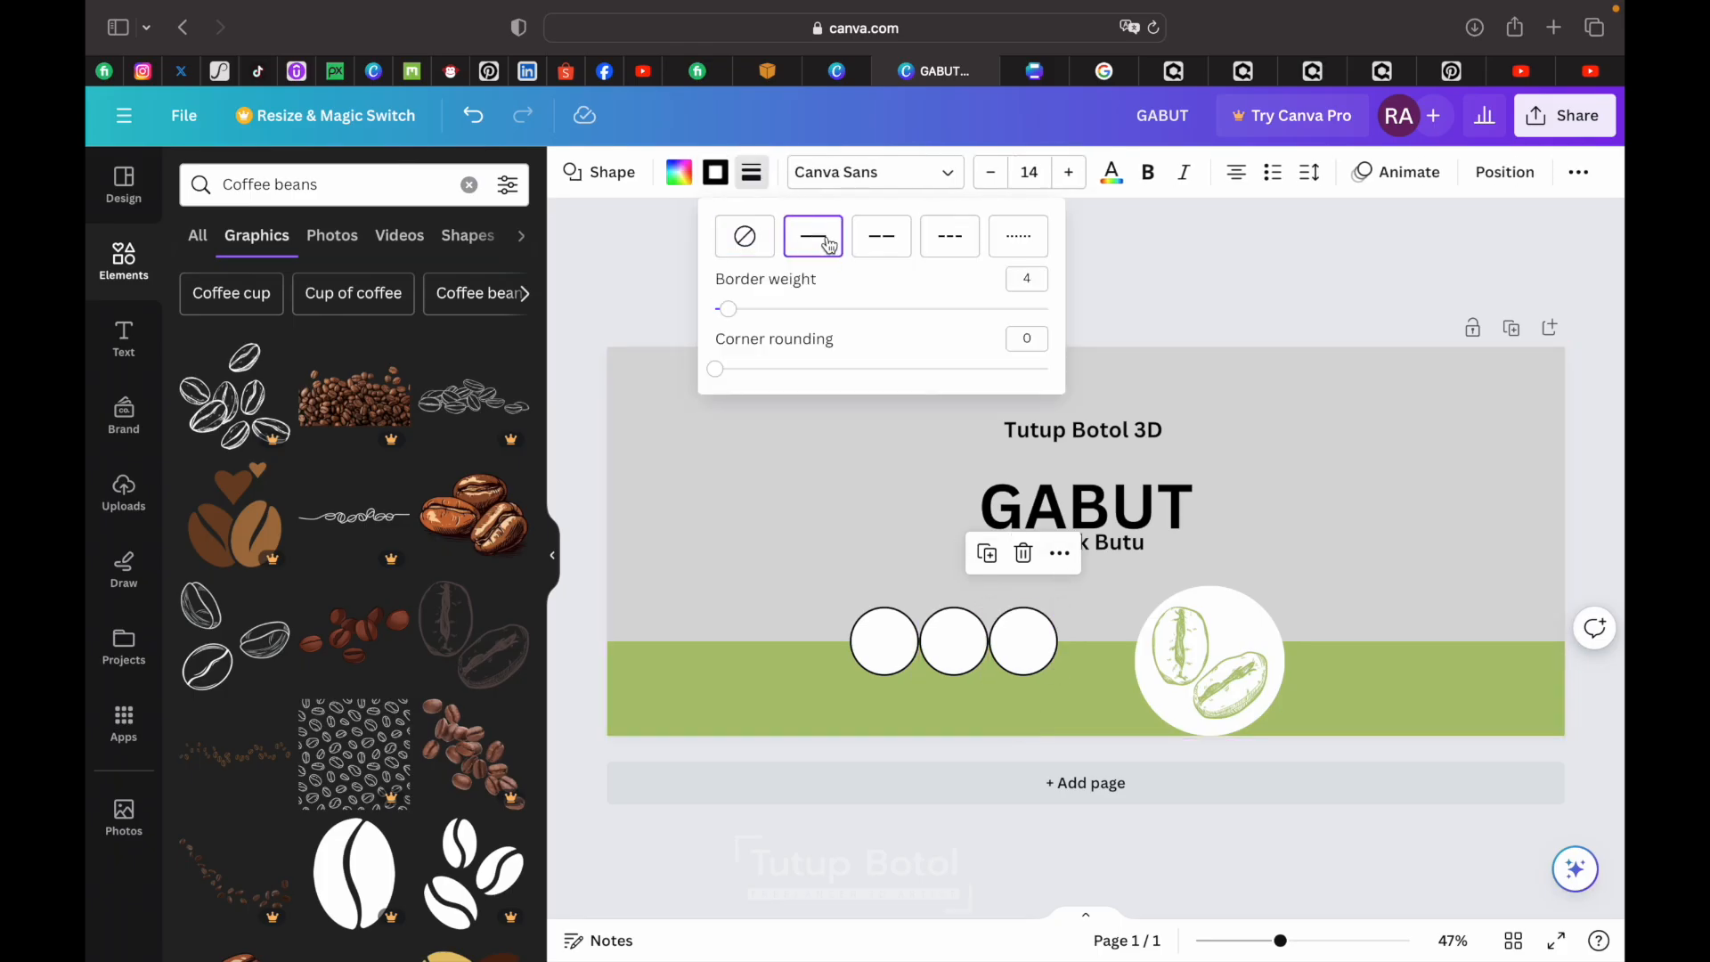
left_click(1231, 275)
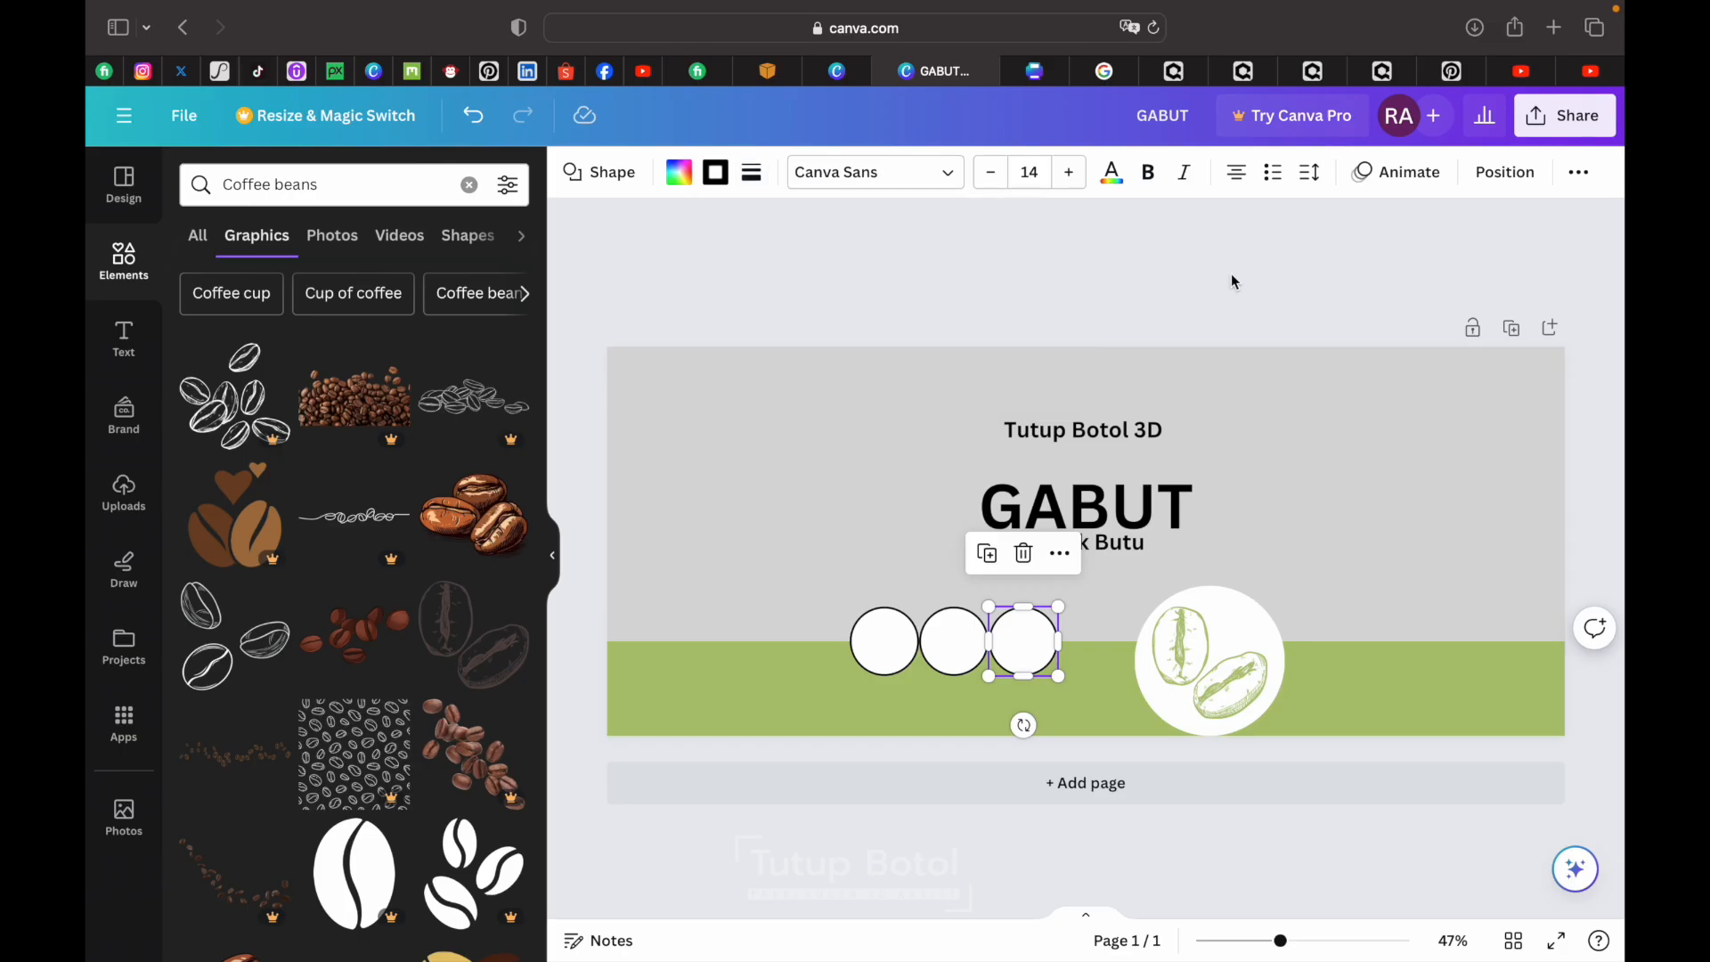
left_click(1292, 452)
left_click(987, 221)
- Add a body text box and place it on the green band beneath the three small circles
left_click(124, 337)
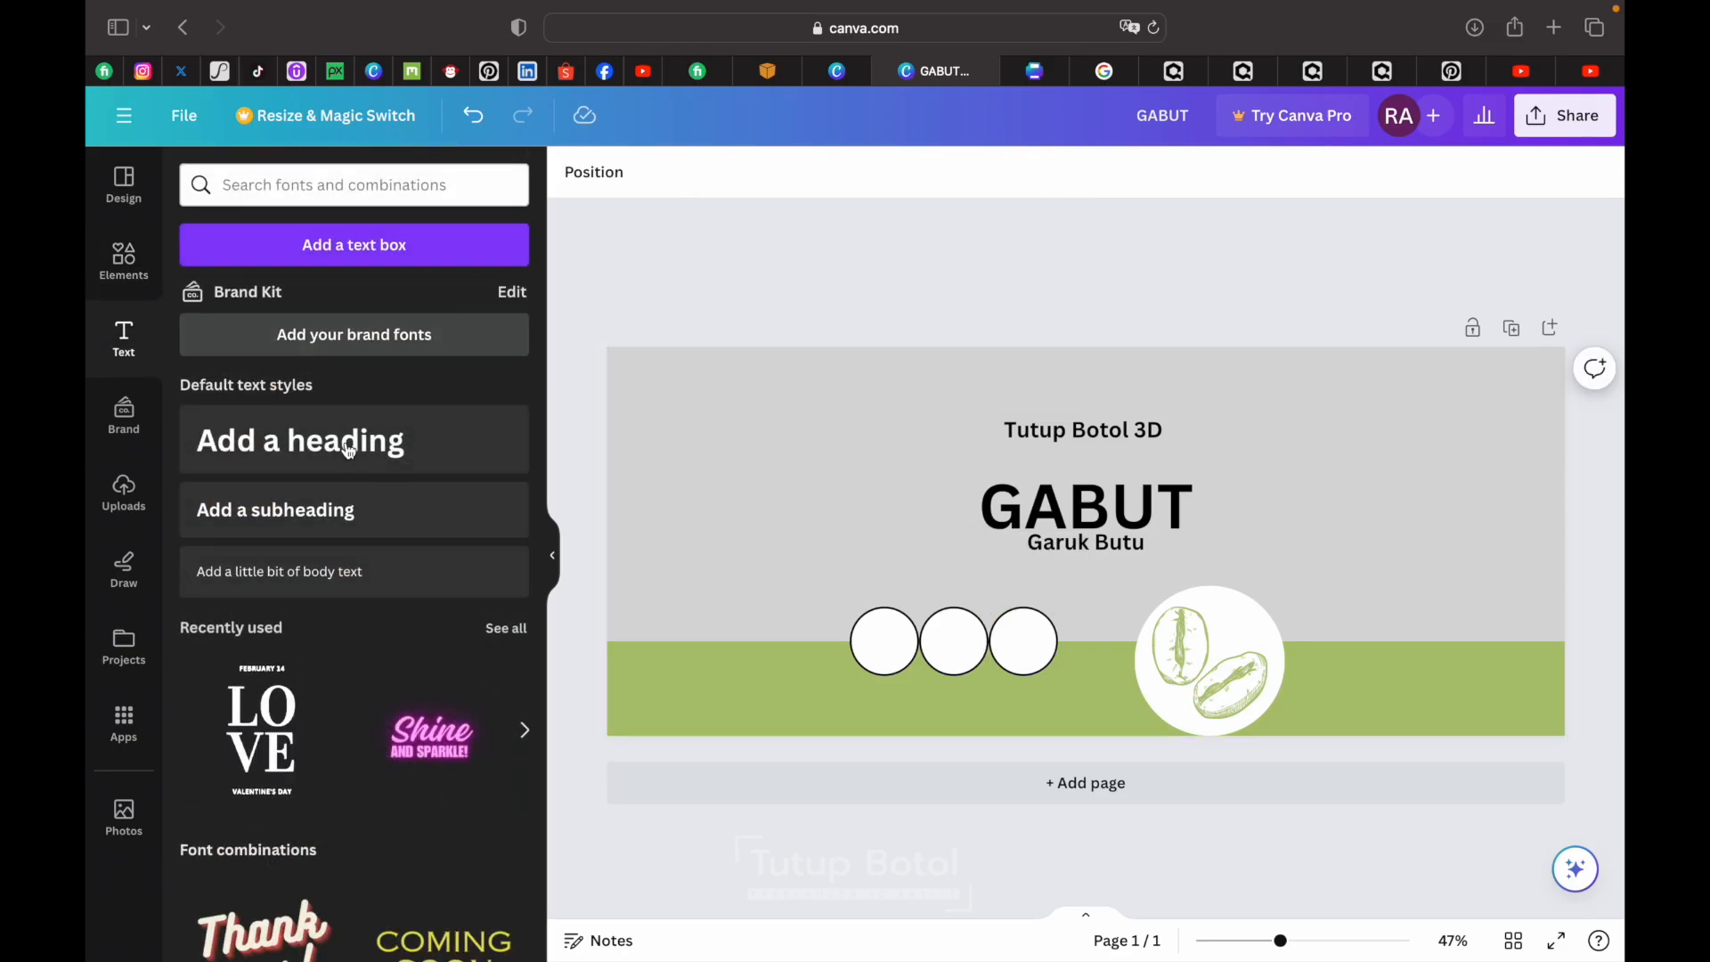
left_click(278, 573)
left_click_drag(1104, 602, 984, 756)
- Replace the body text with "capsul untuk obat kuat dibuat dengan biji kopi pilihan, untuk menguatkan biji" and justify it
left_click(941, 698)
triple_click(942, 698)
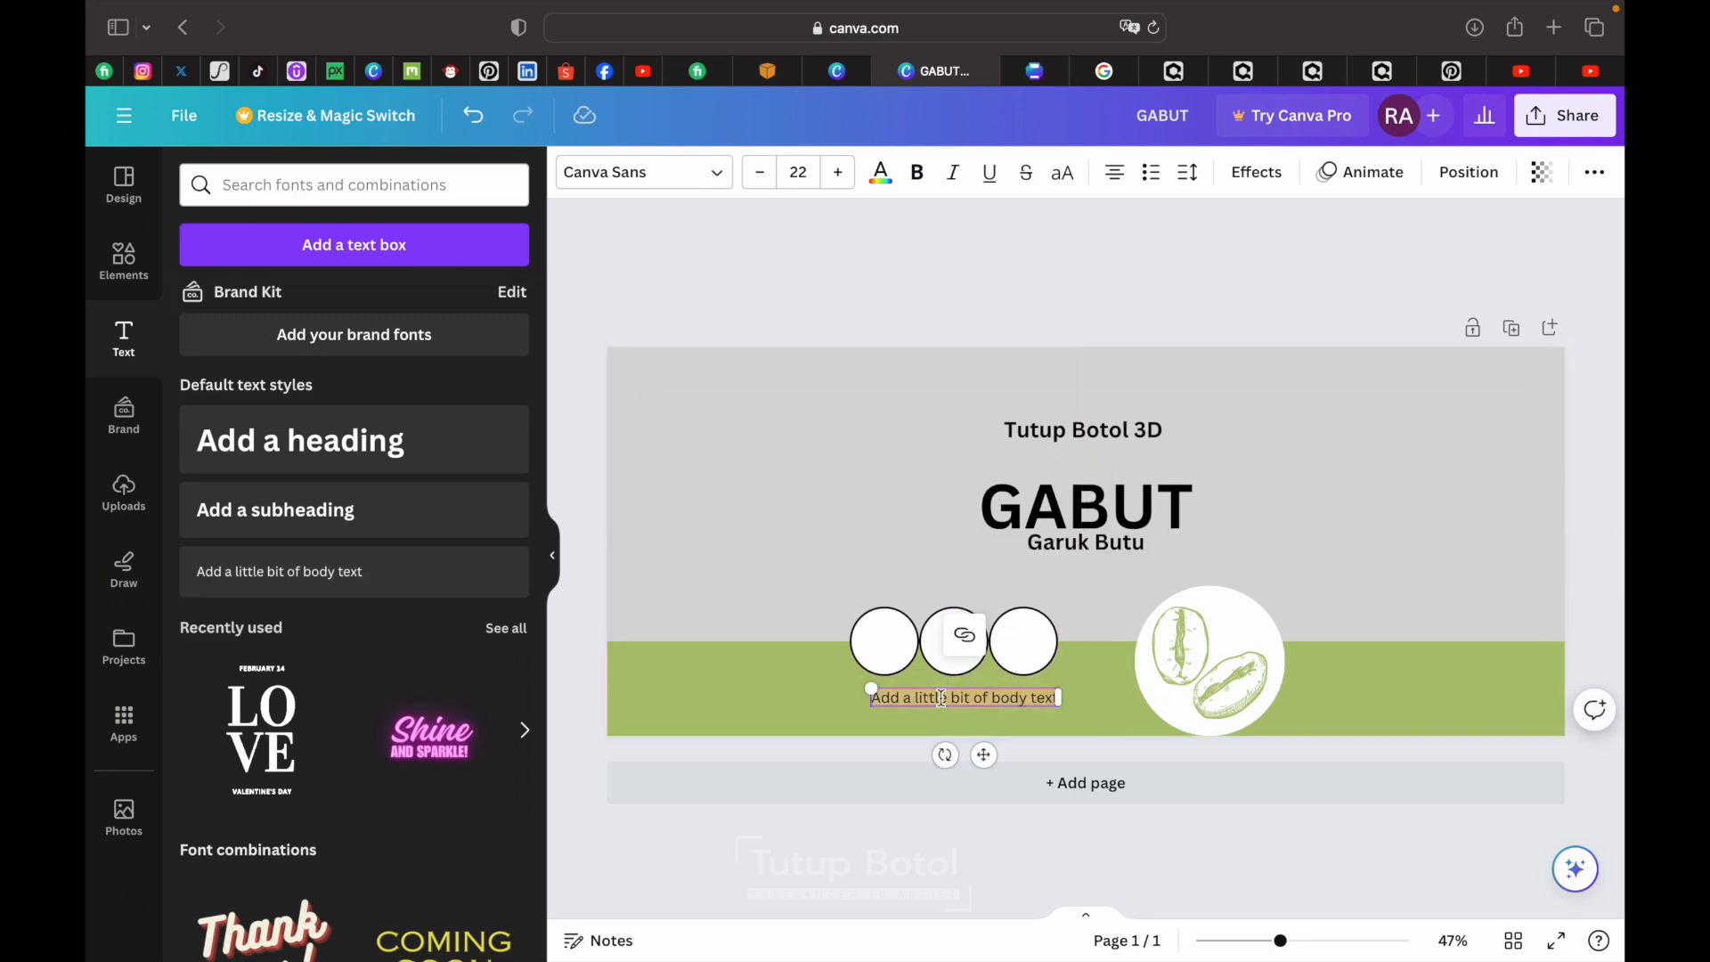
type("capsul untuk obat kuat dibuat dengan biji kopi")
type("pilihan, unu")
key("BackSpace")
type("tuk mengeut")
key("BackSpace")
key("BackSpace")
key("BackSpace")
type("u")
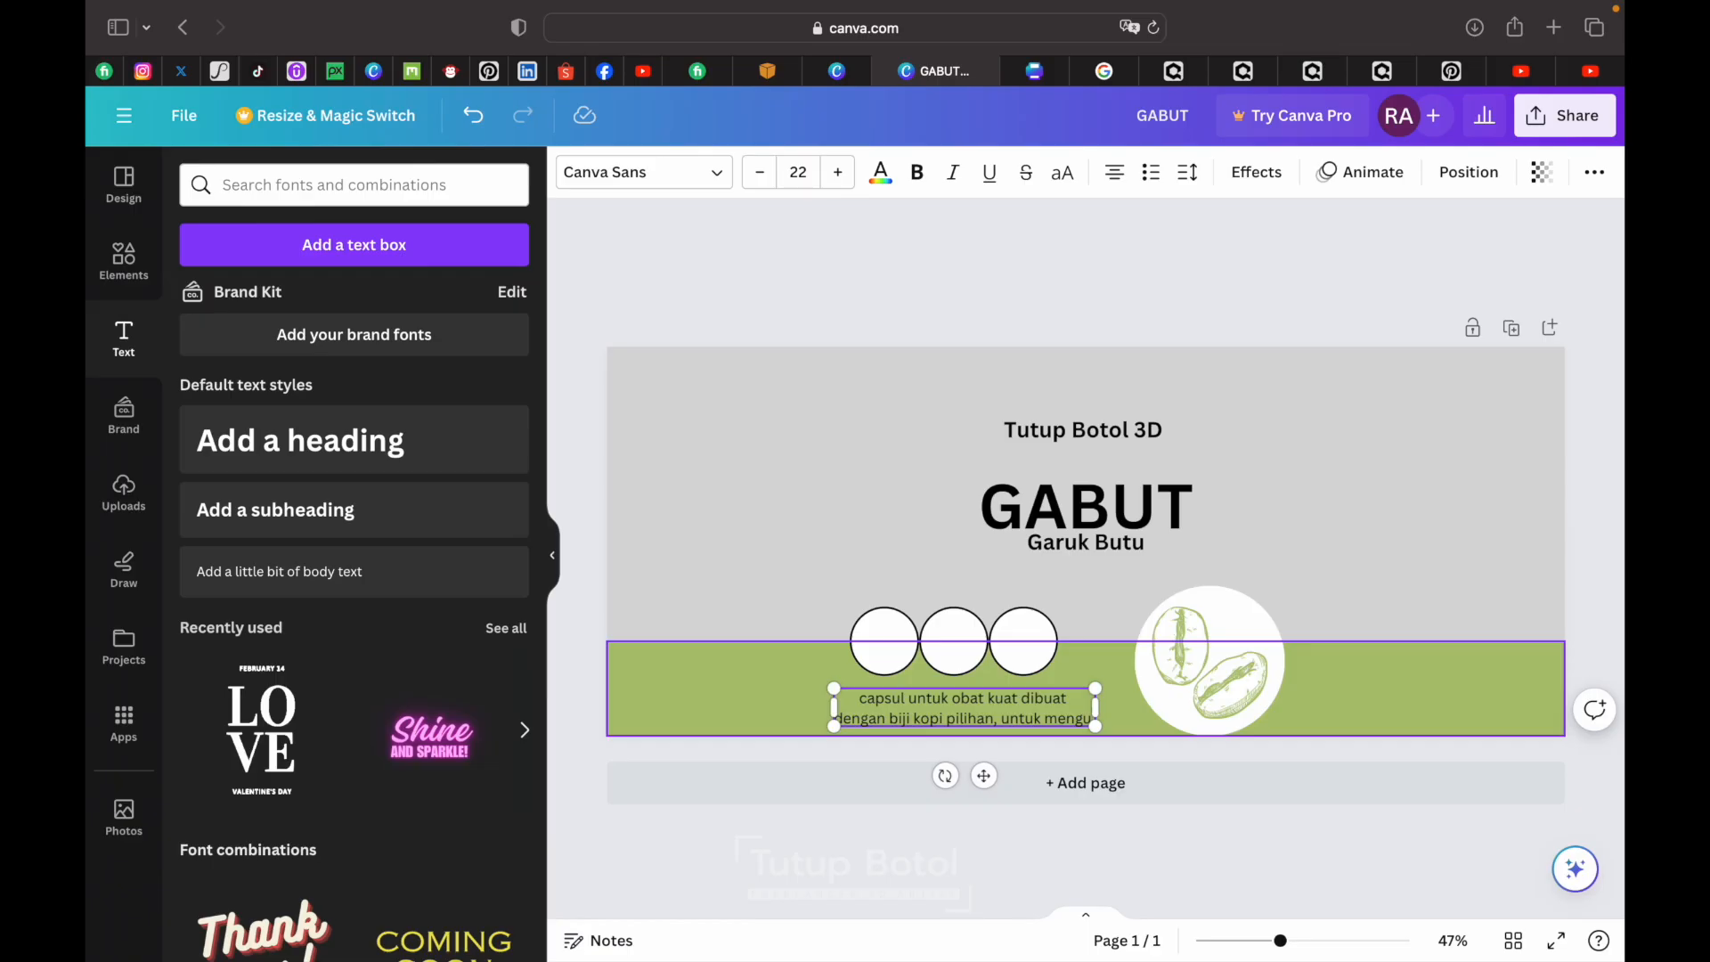
type("atkan biji")
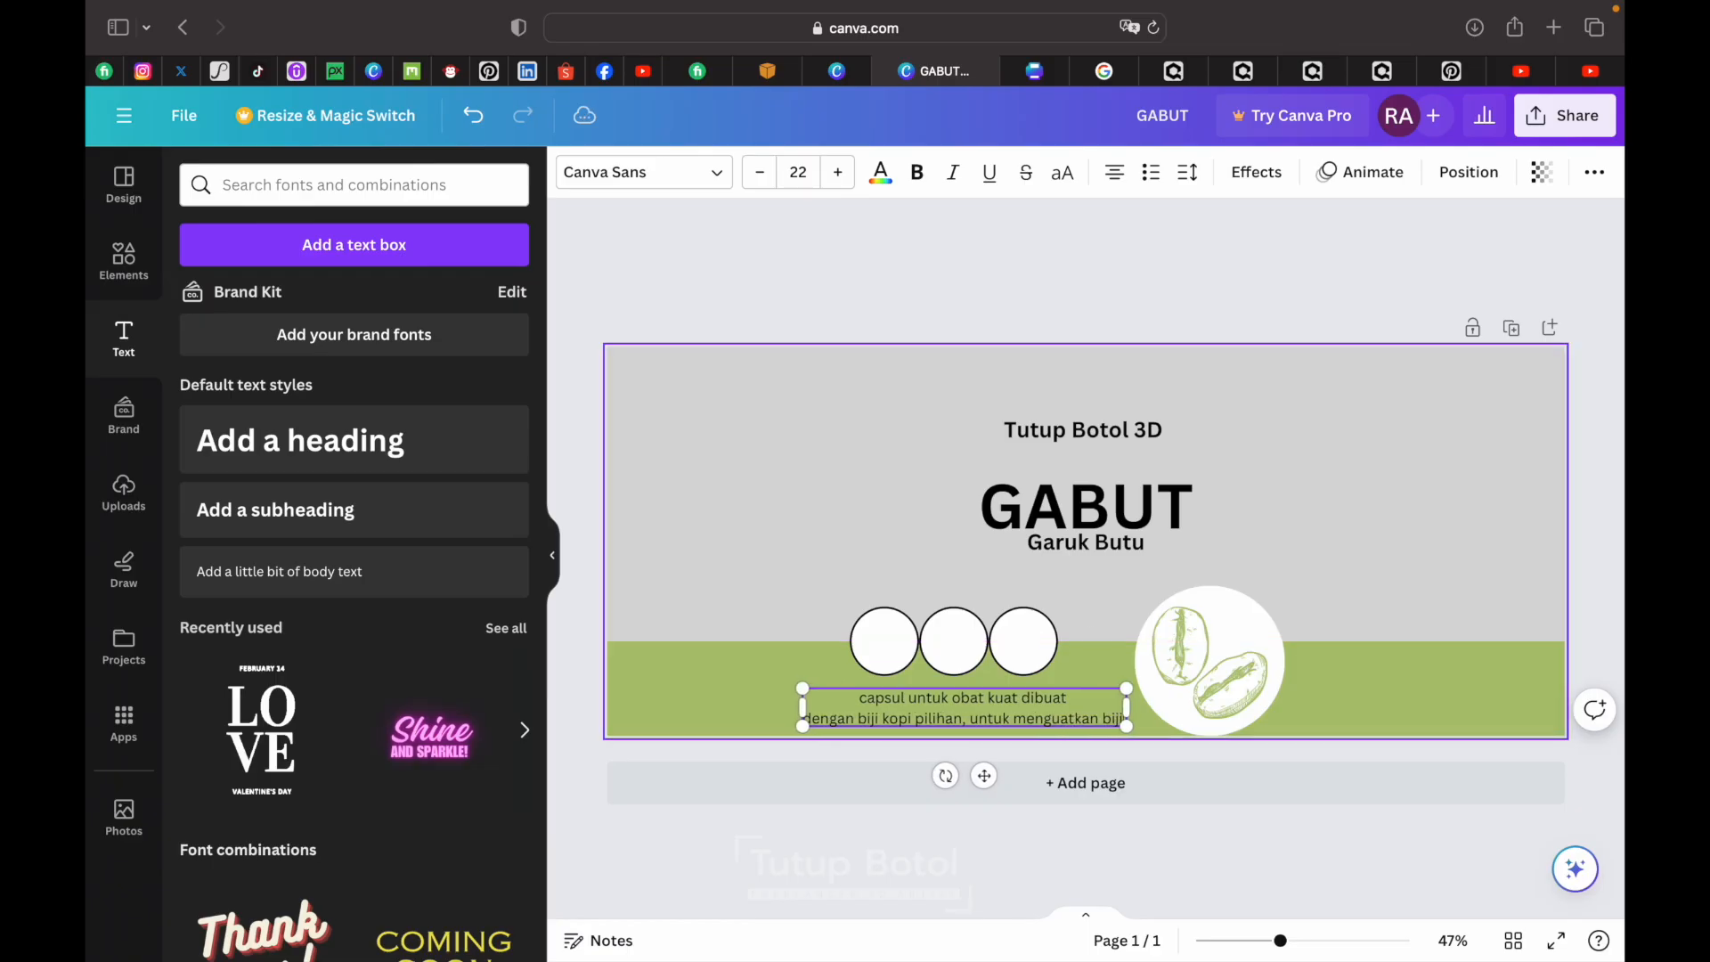
left_click(1122, 181)
left_click_drag(984, 776, 1033, 767)
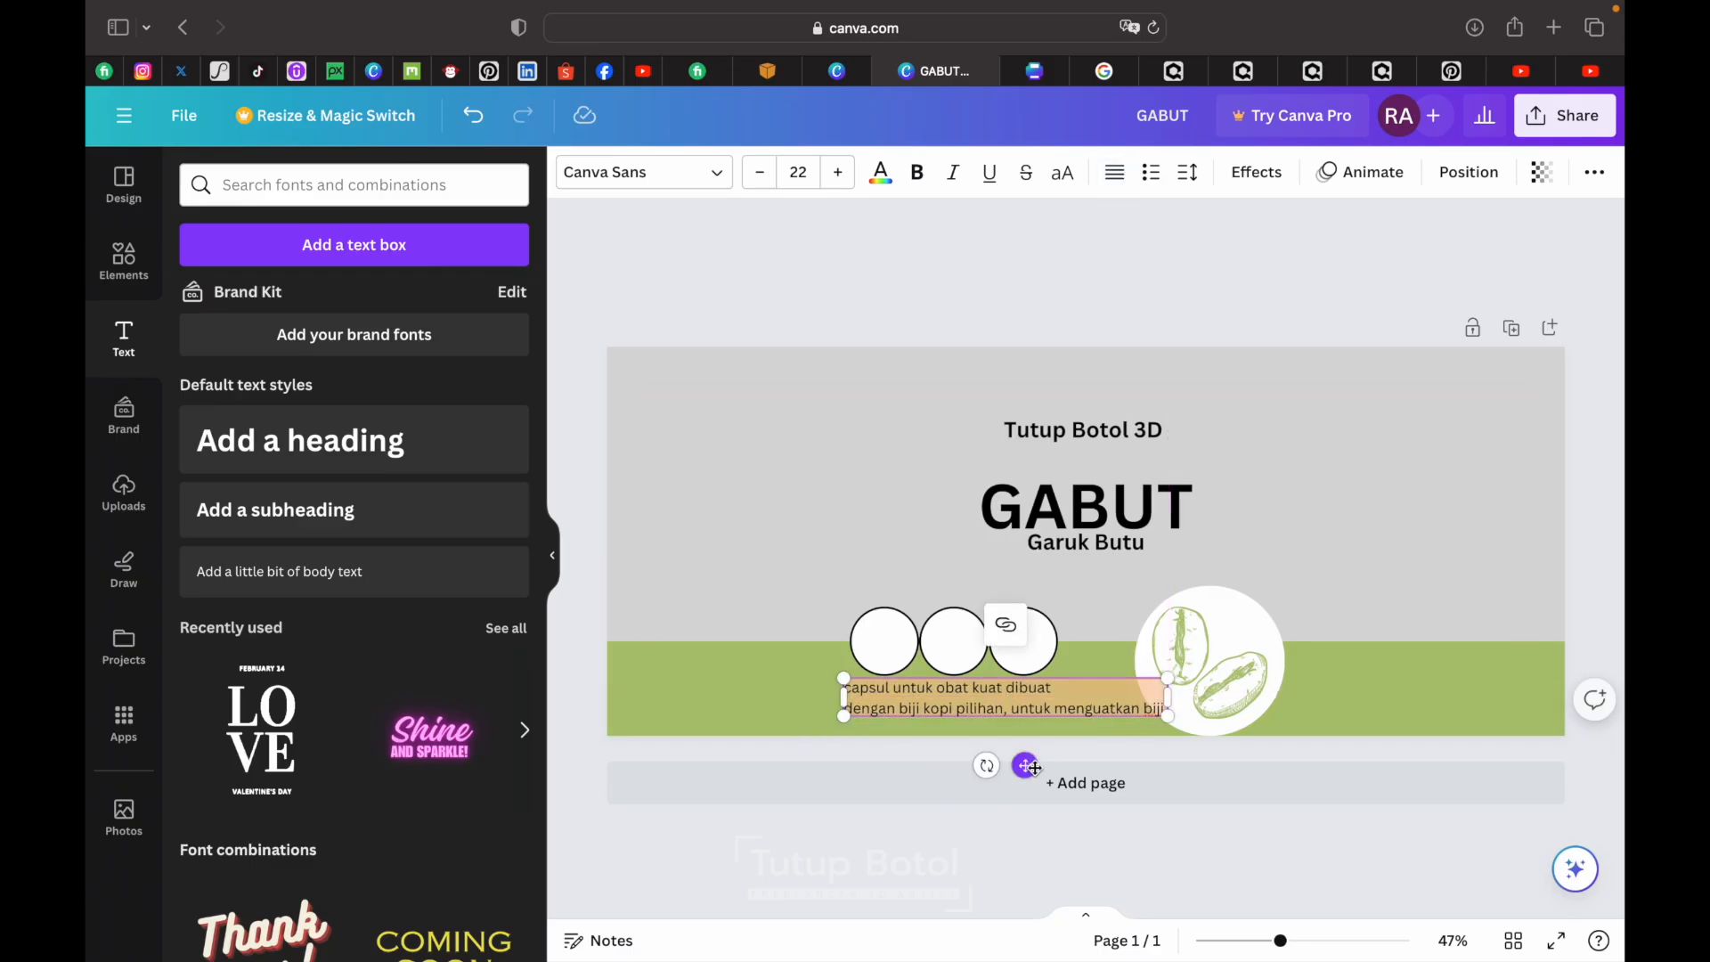
left_click(1011, 703)
key("Return")
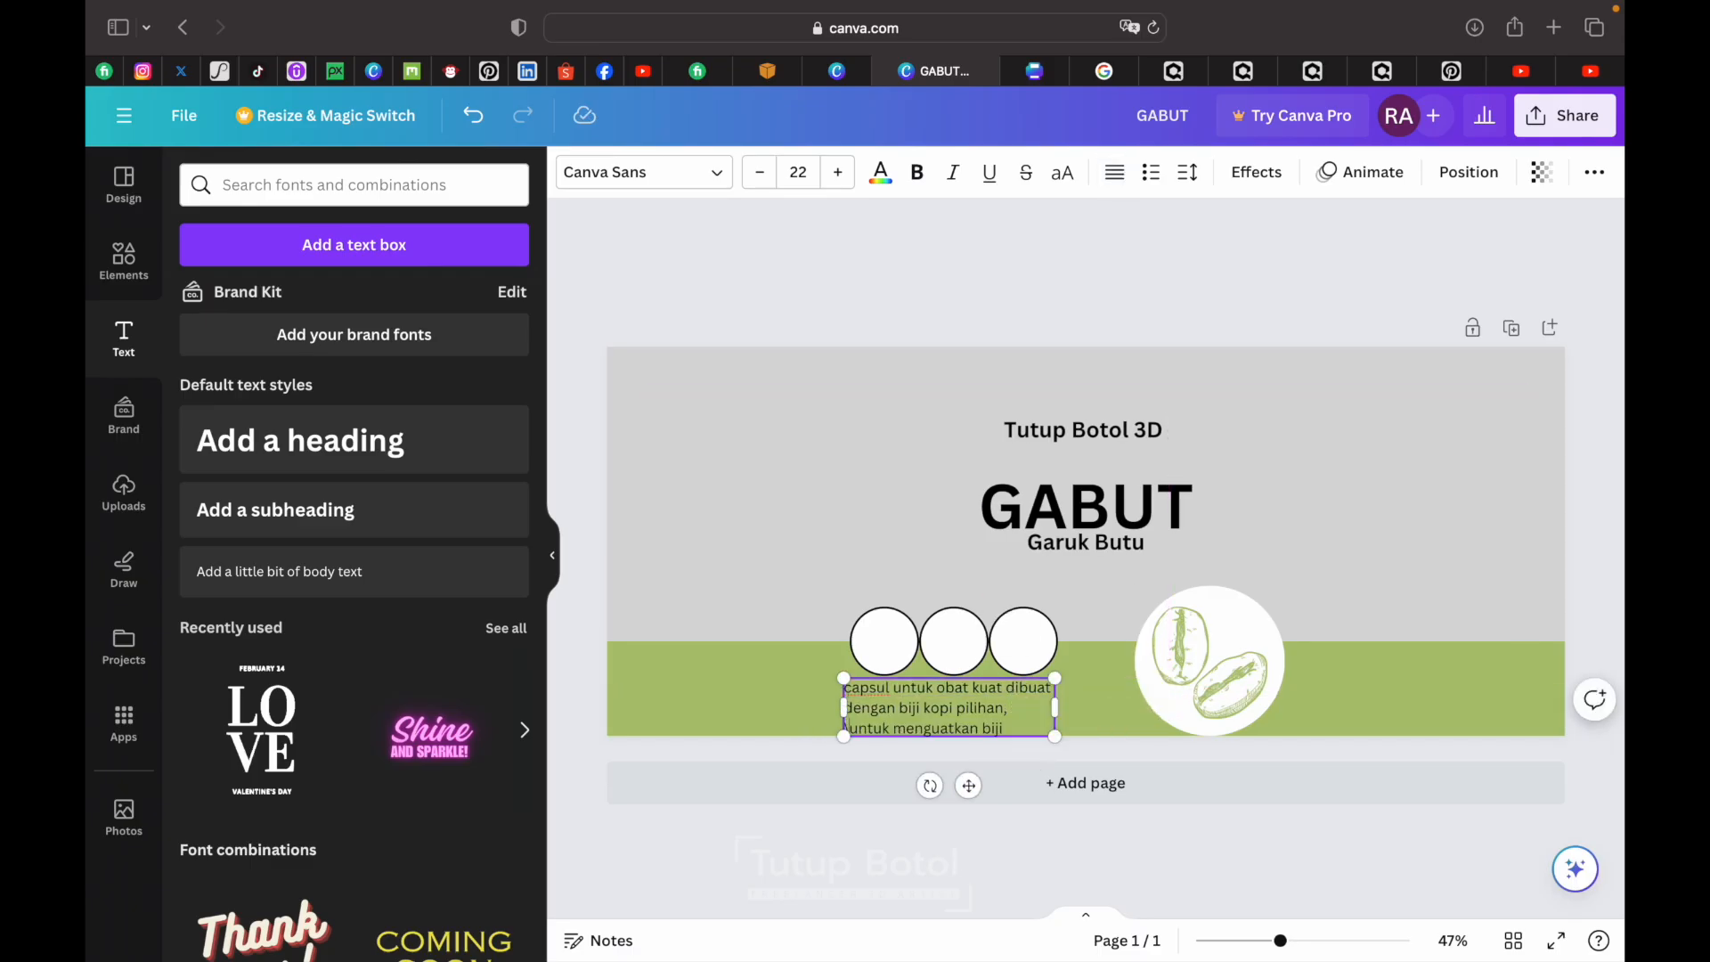
left_click_drag(969, 785, 1009, 781)
left_click_drag(1088, 708, 1194, 710)
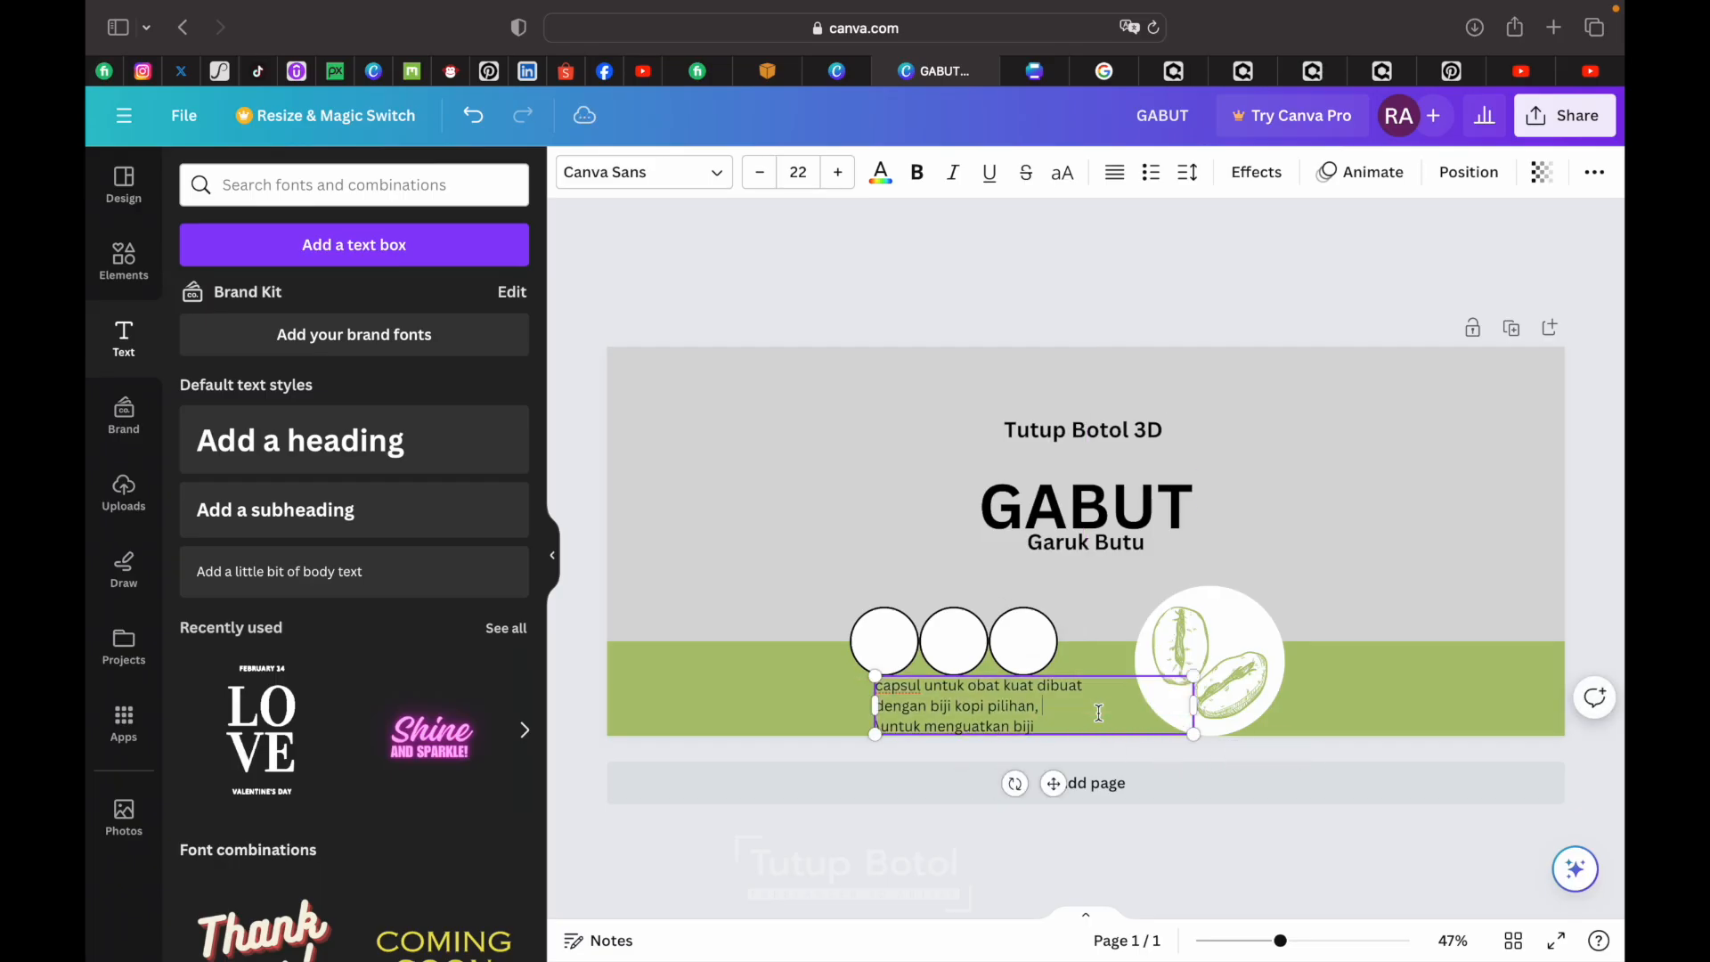
key("super+z")
key("super+z")
key("super+z")
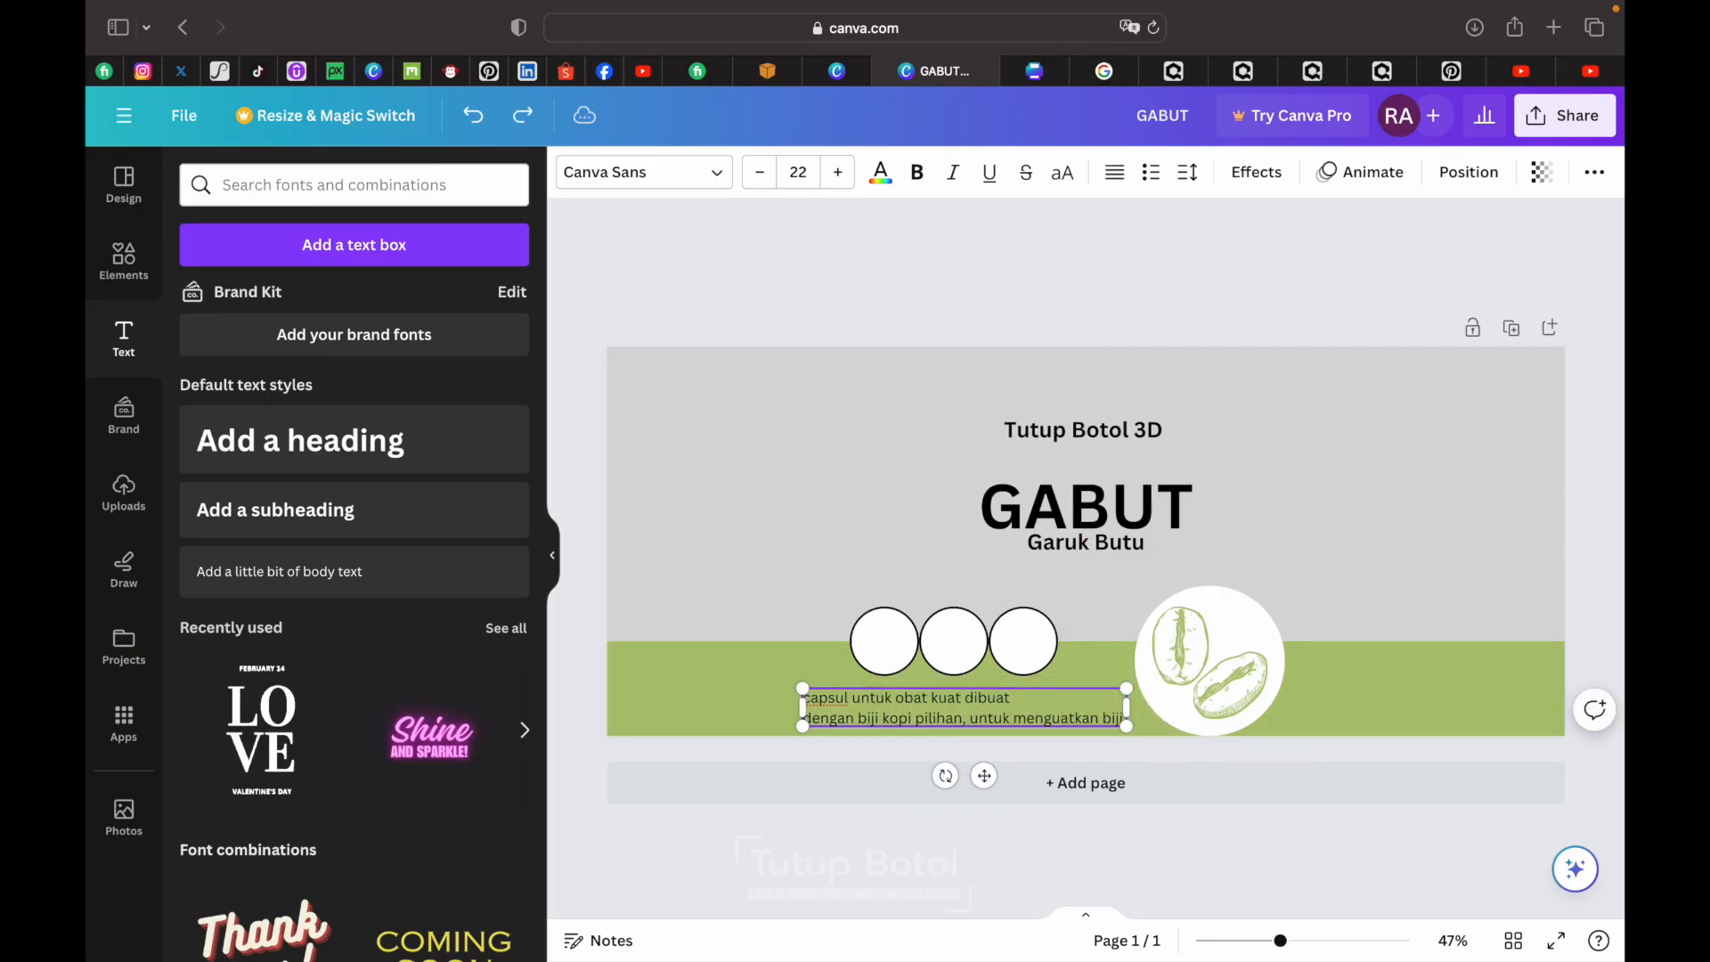
- Shift the two-line body text slightly up within the green band and colour it white
left_click_drag(986, 776, 992, 766)
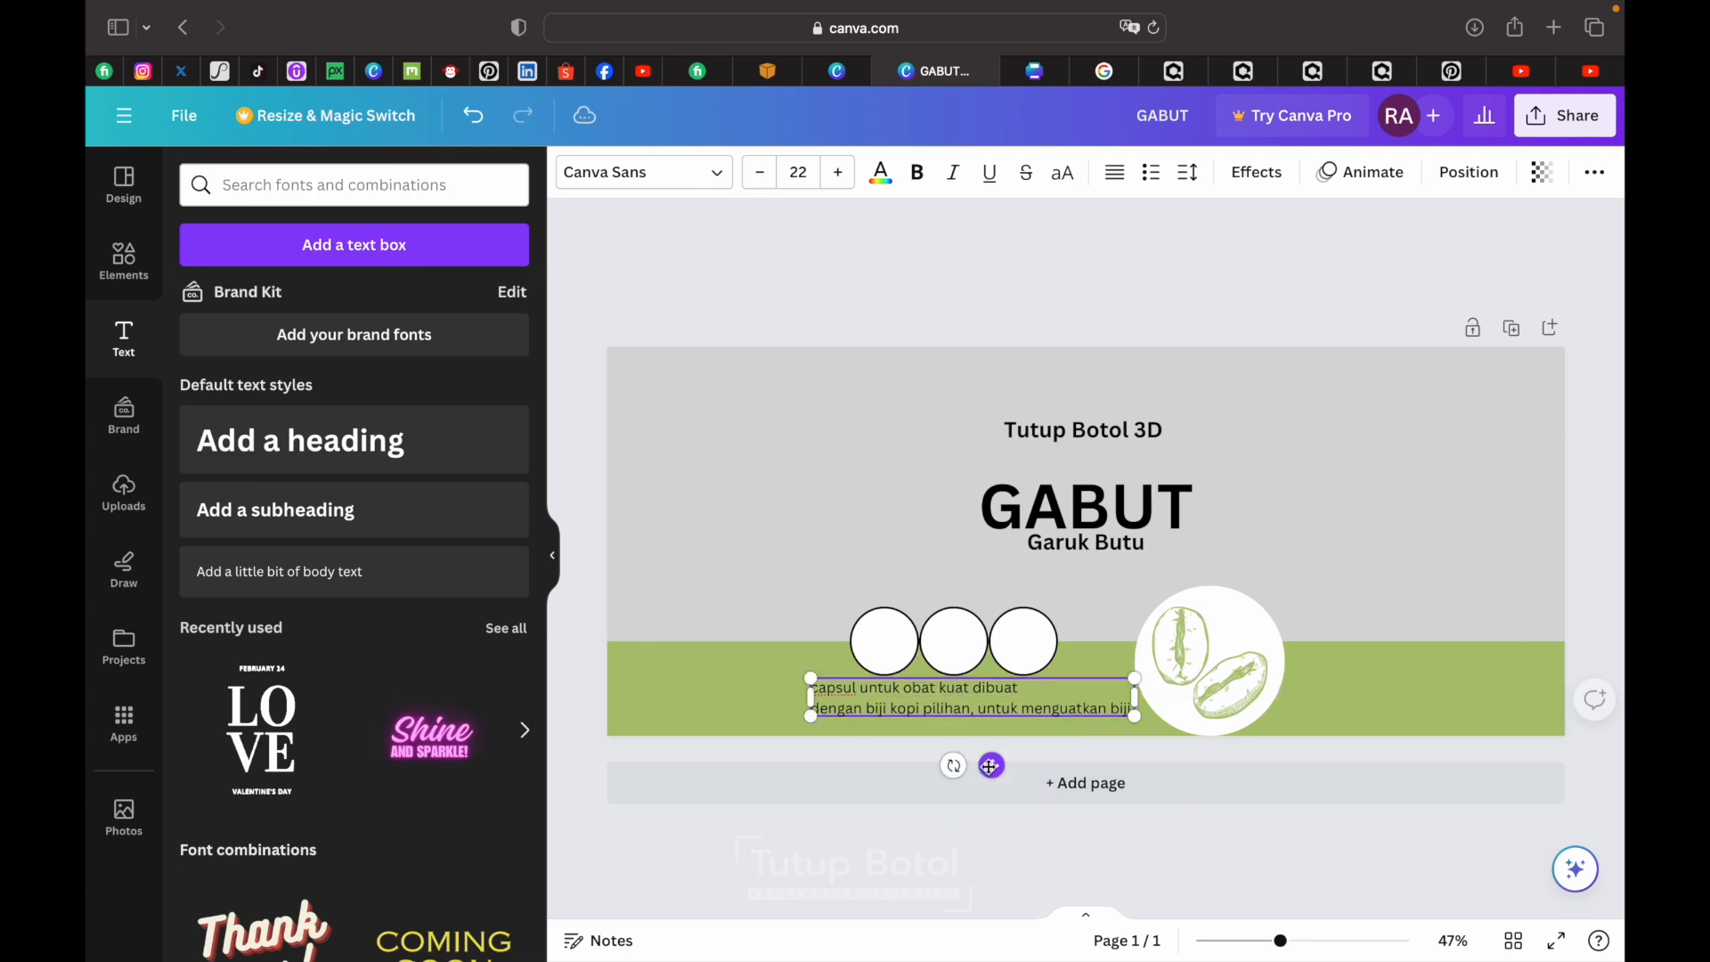
left_click(880, 174)
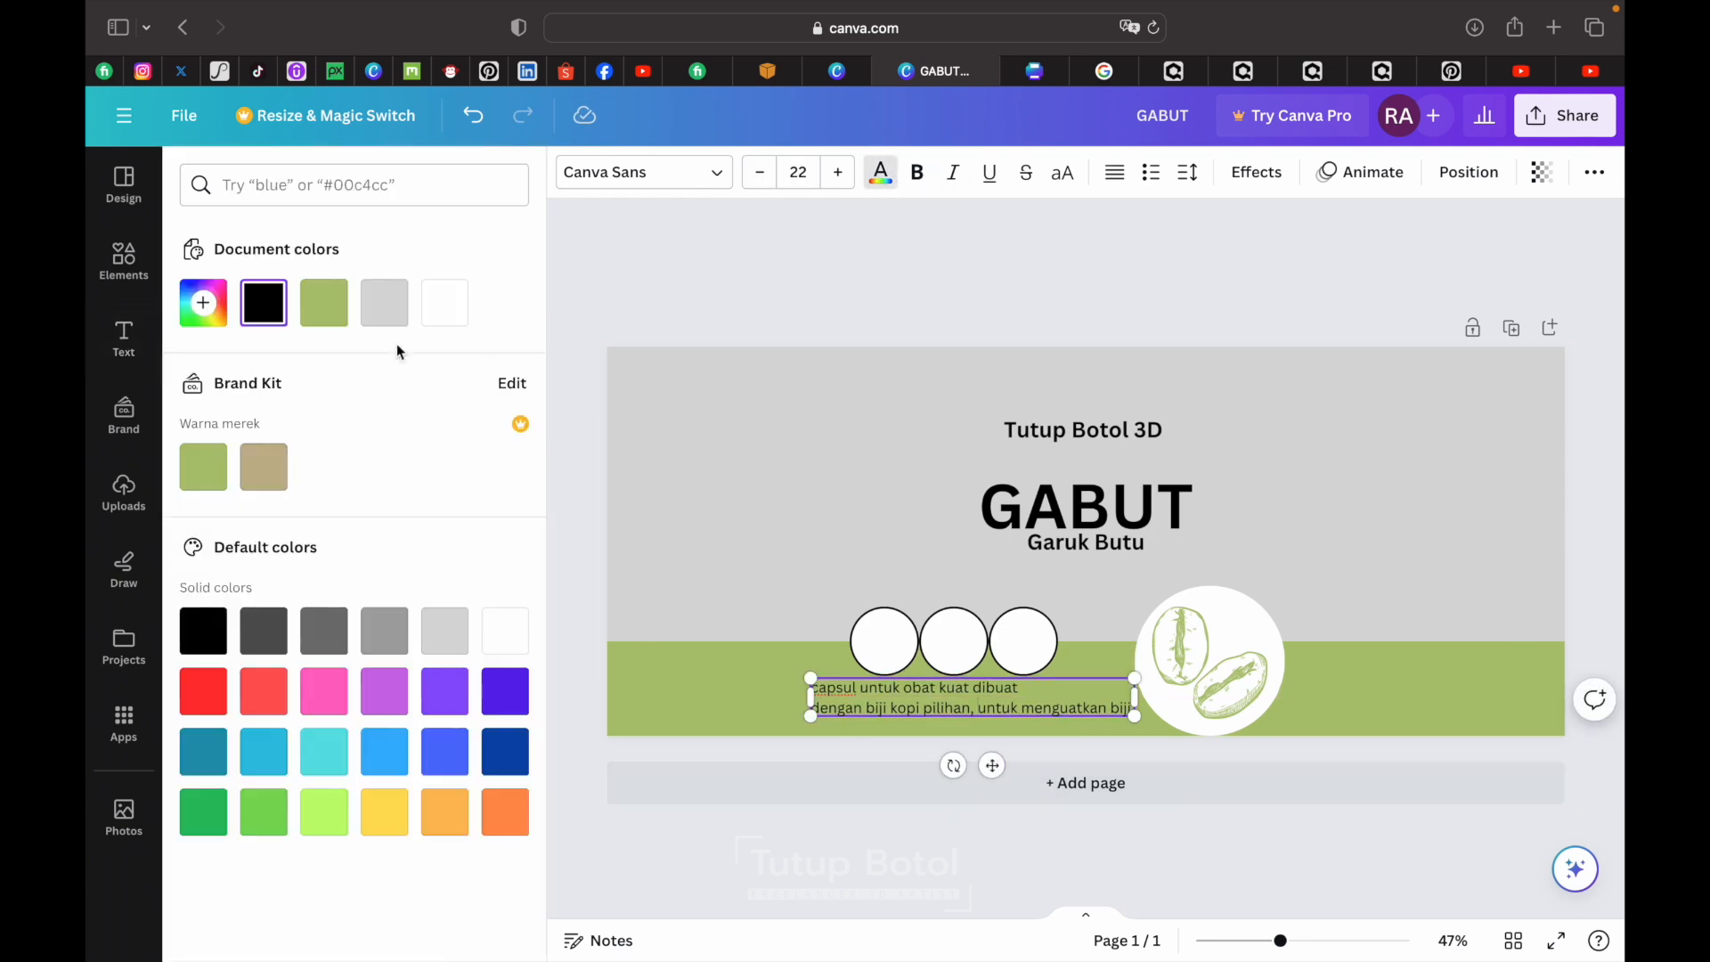
left_click(430, 306)
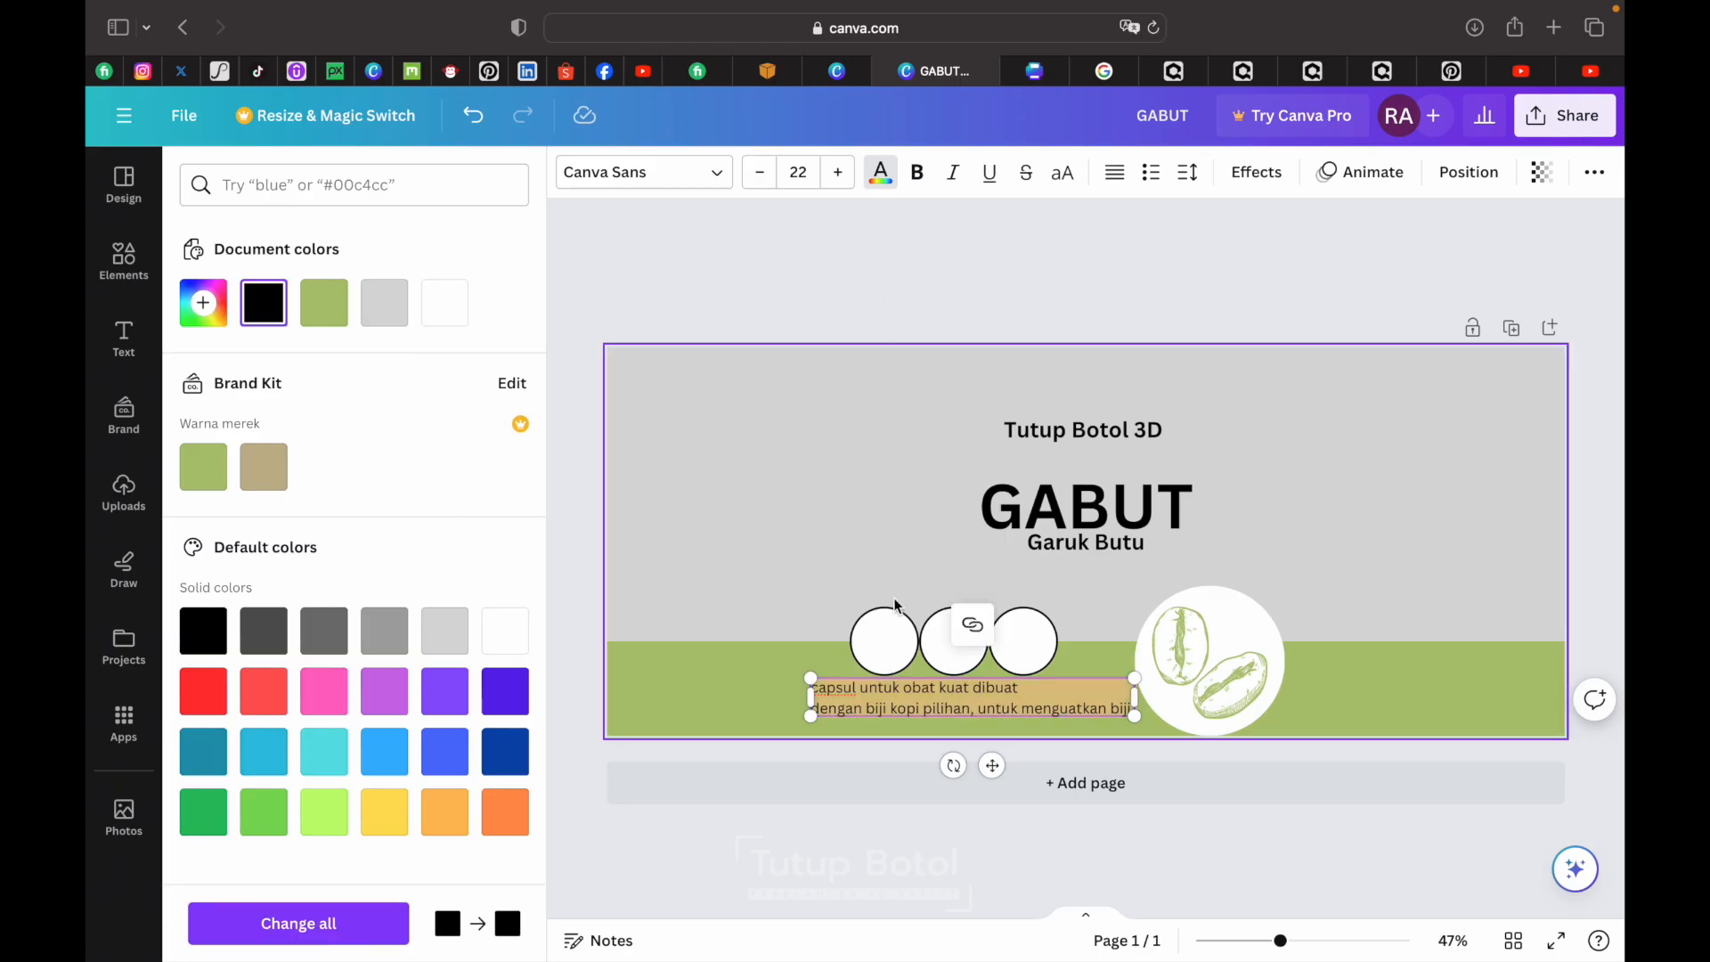
left_click(458, 304)
left_click(787, 238)
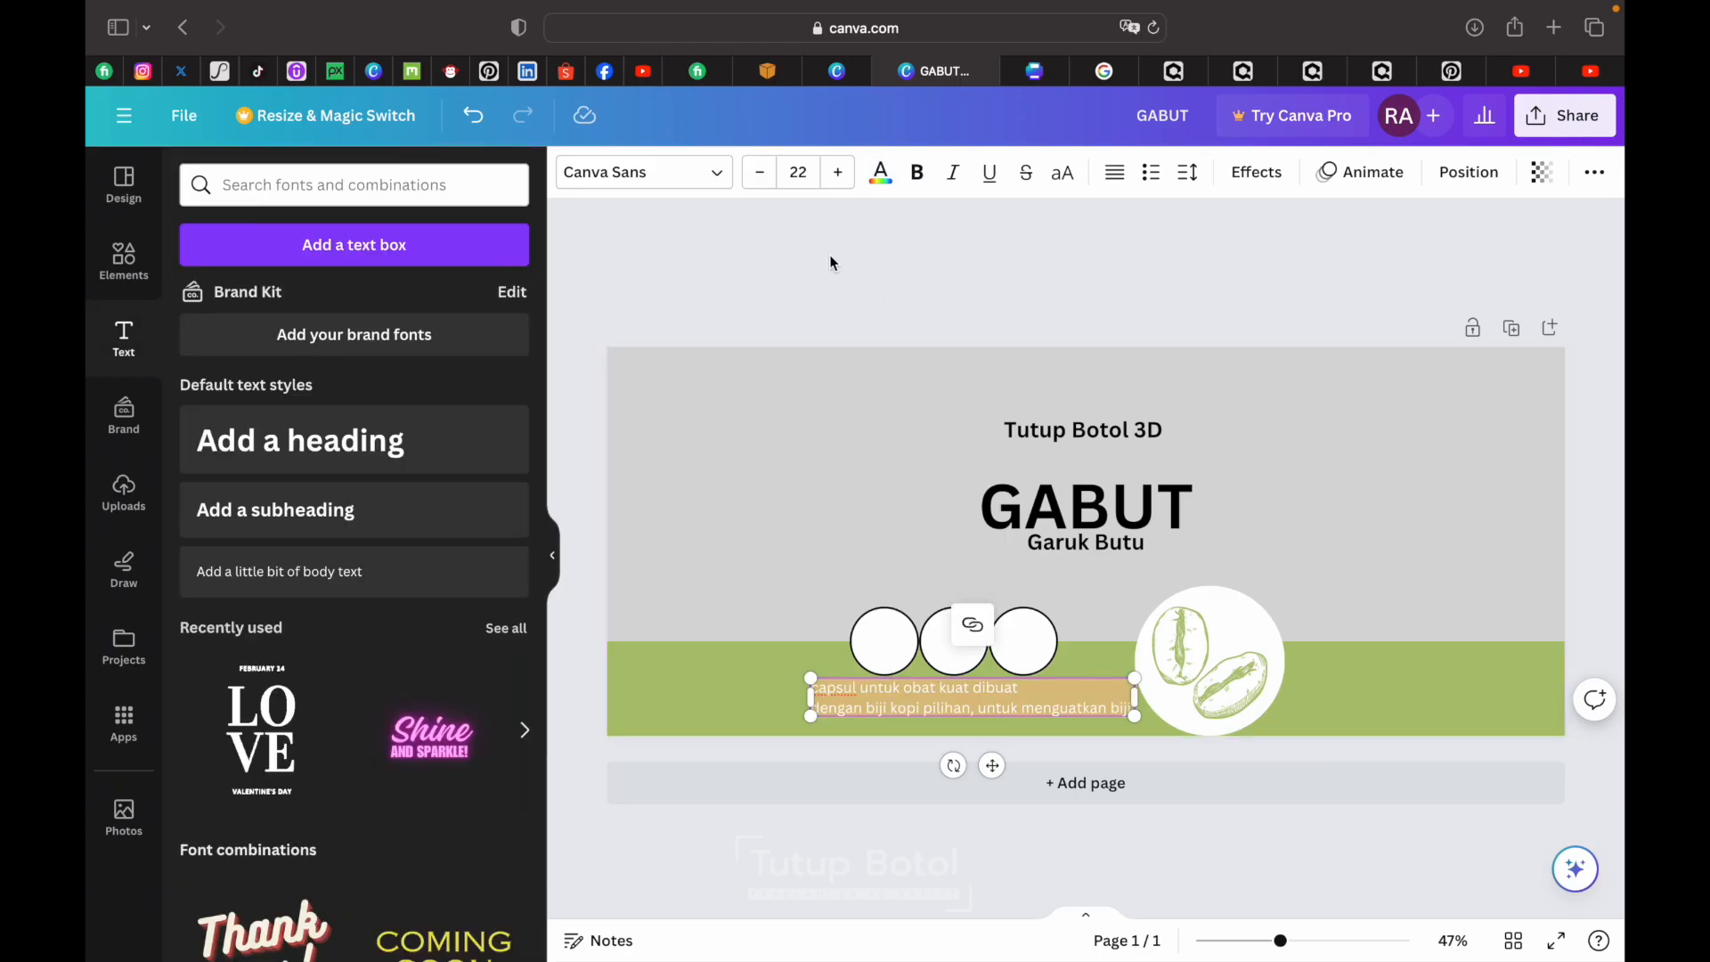
left_click(946, 305)
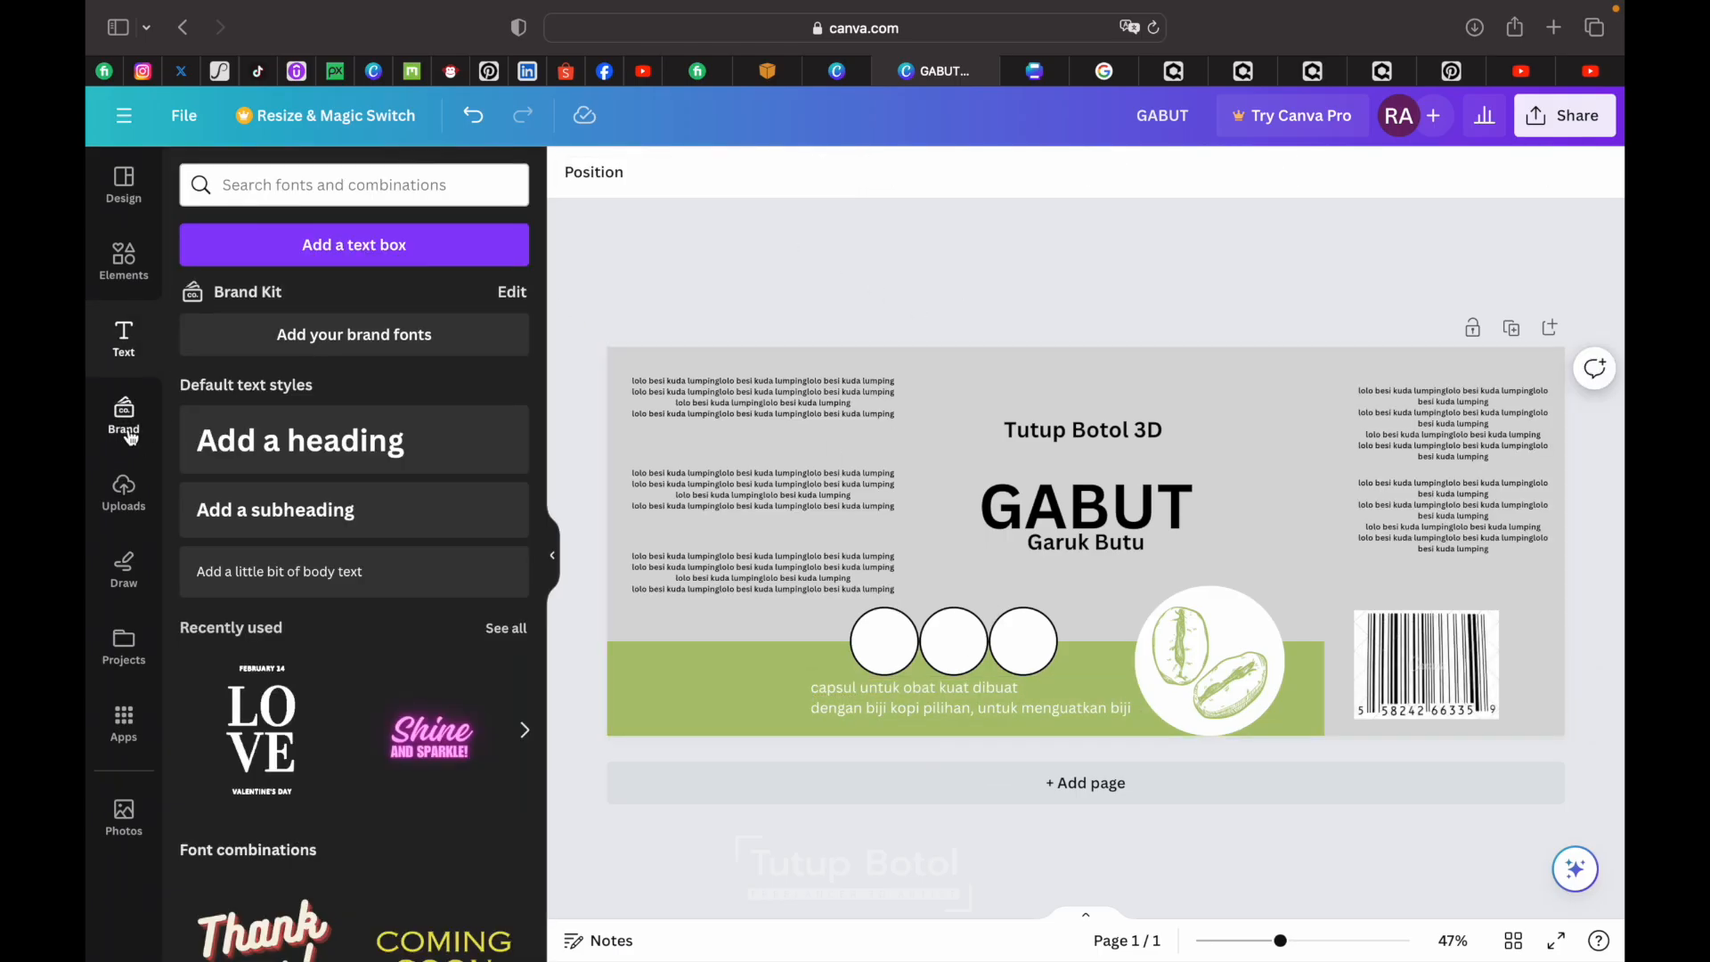
- Clear the barcode search and add the coffee-branch sketch from the magic recommendations in the graphics collection
left_click(127, 434)
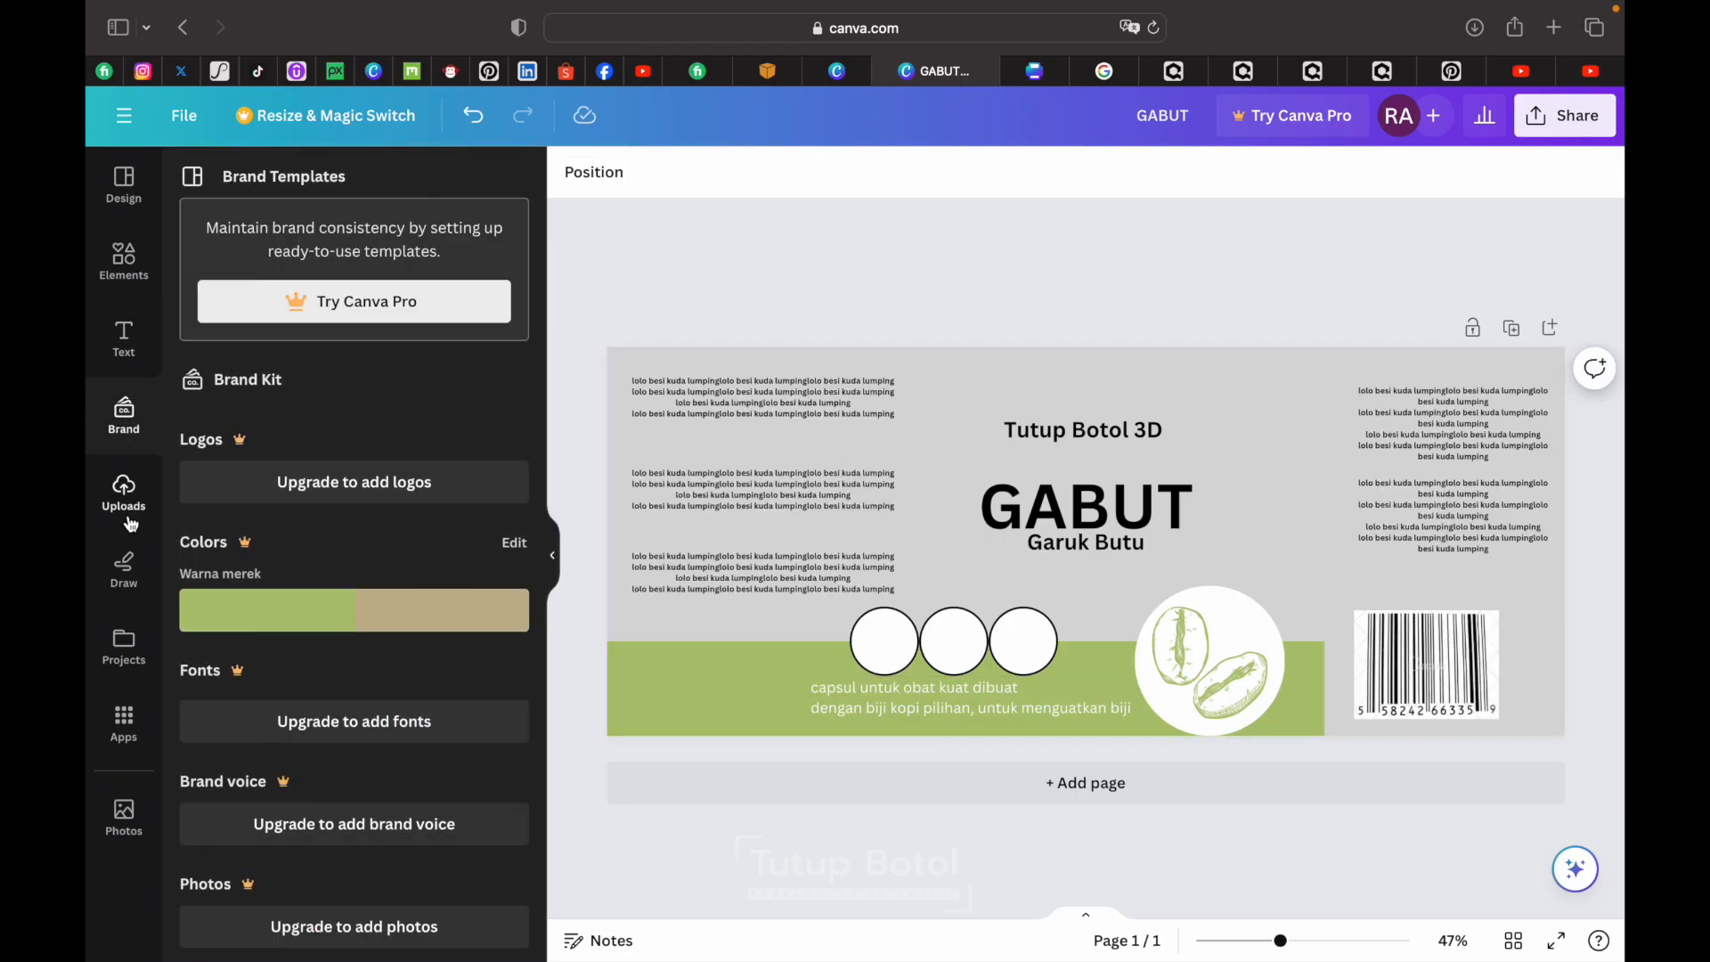
left_click(124, 490)
left_click(125, 256)
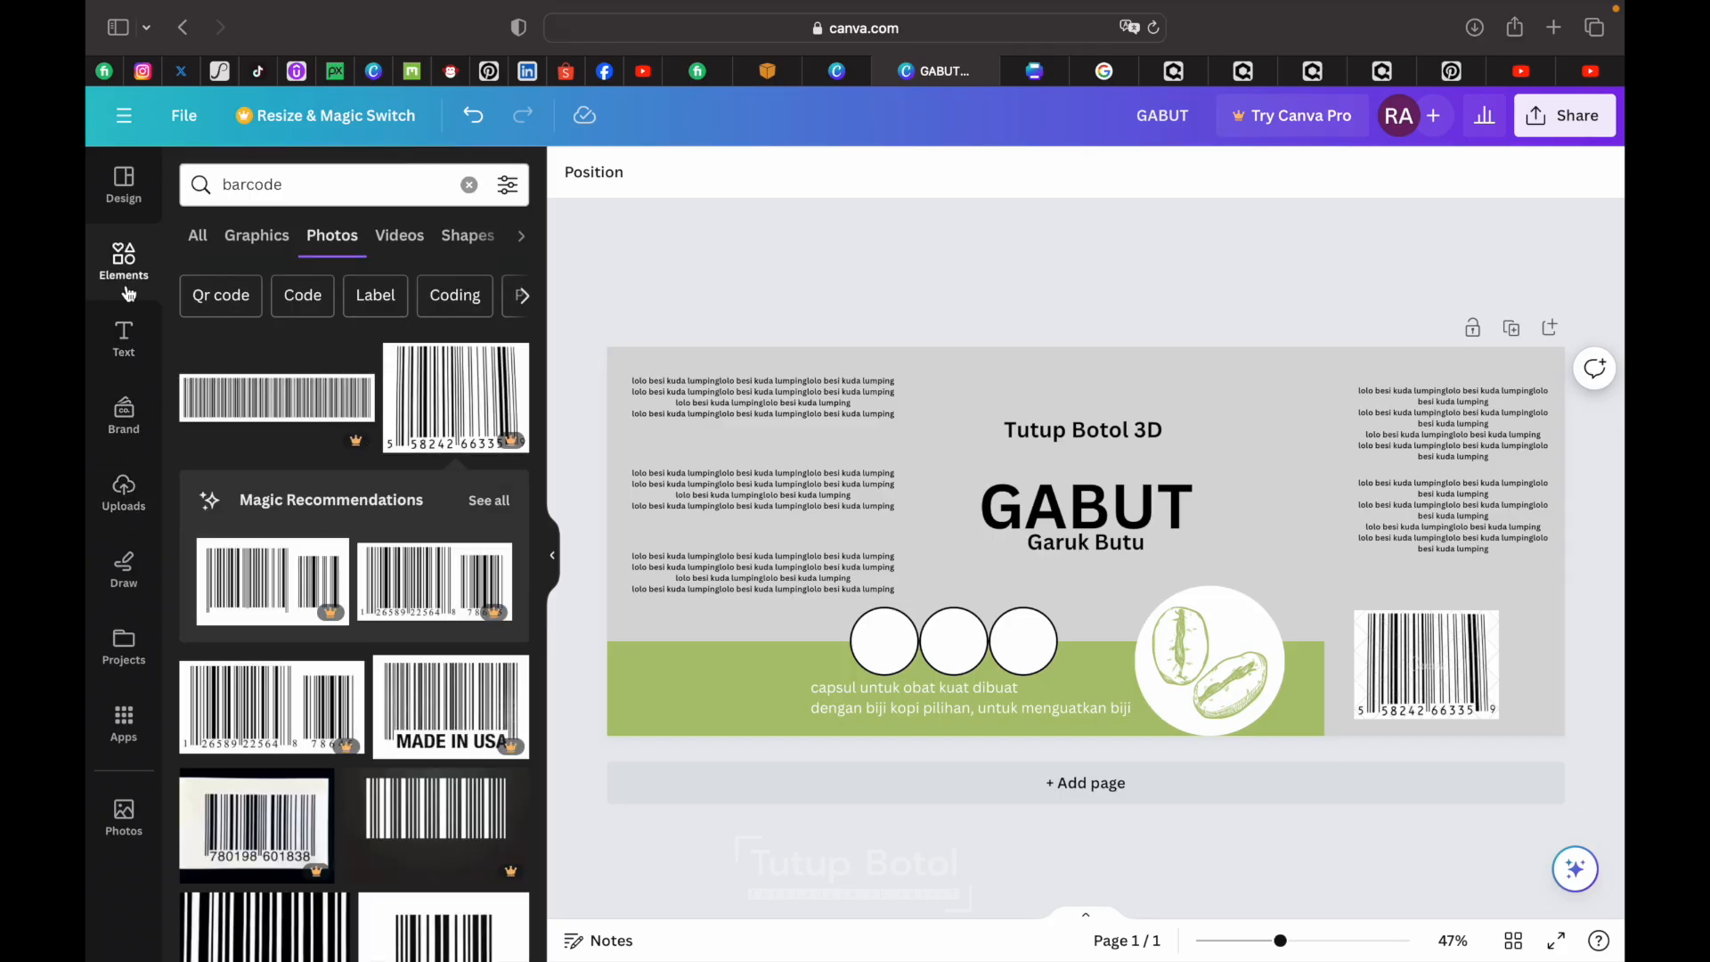
left_click(470, 184)
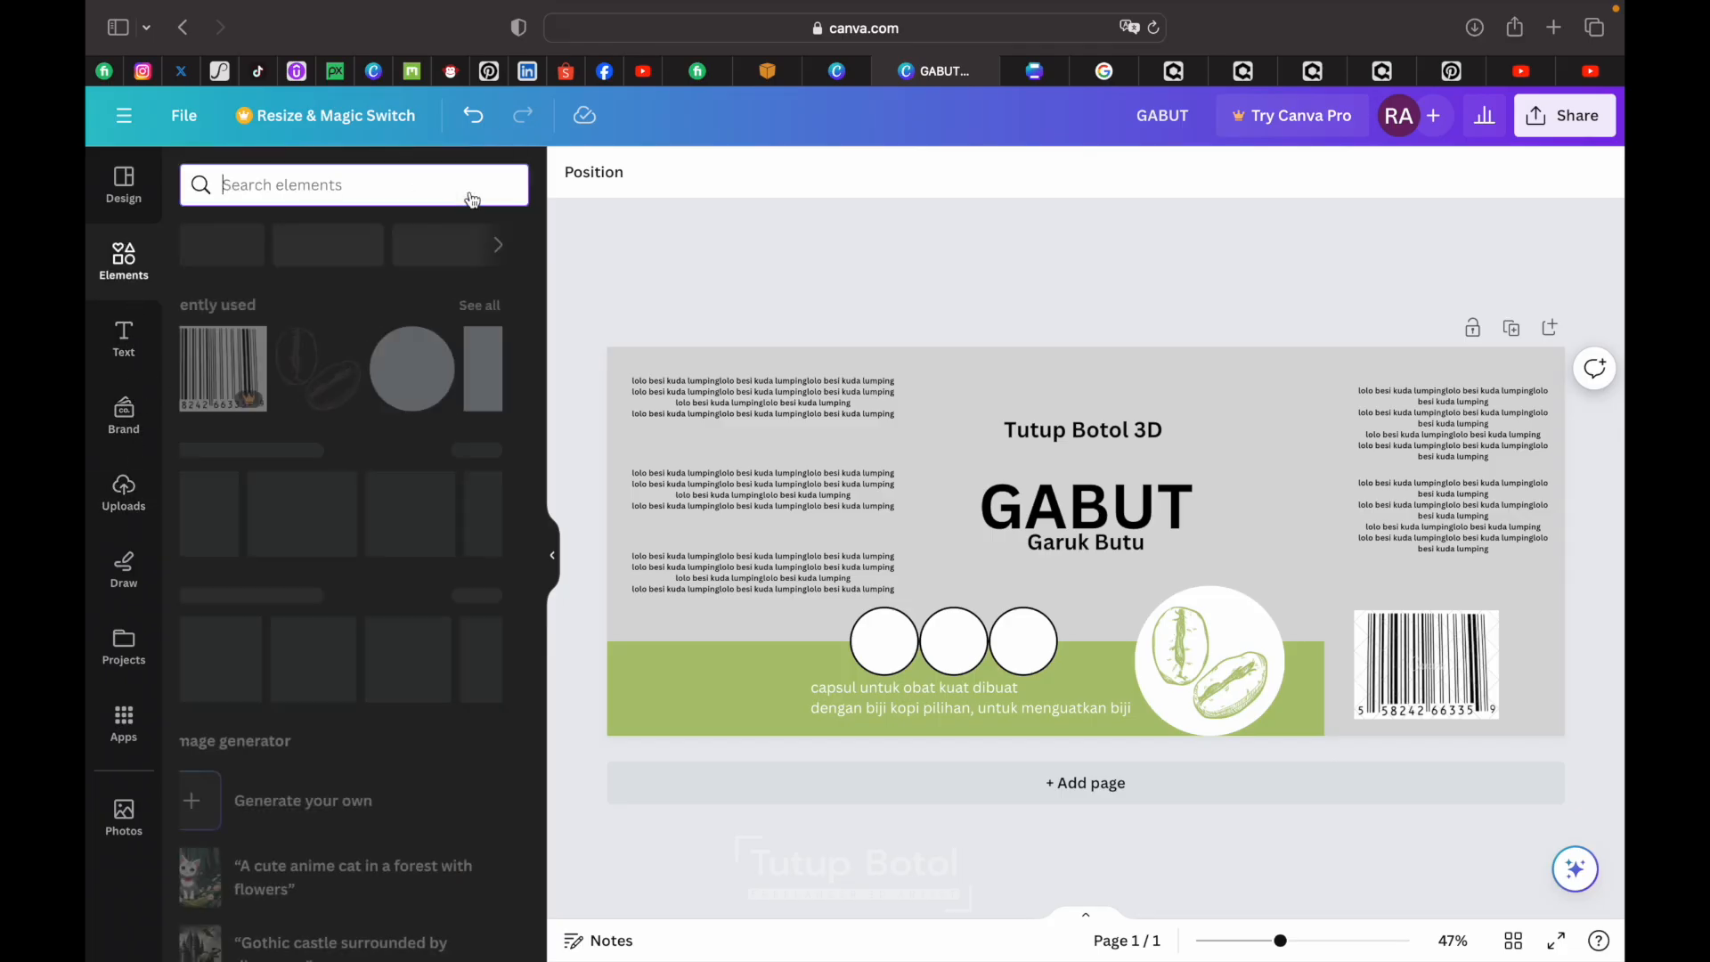
scroll(370, 650, "down", 3)
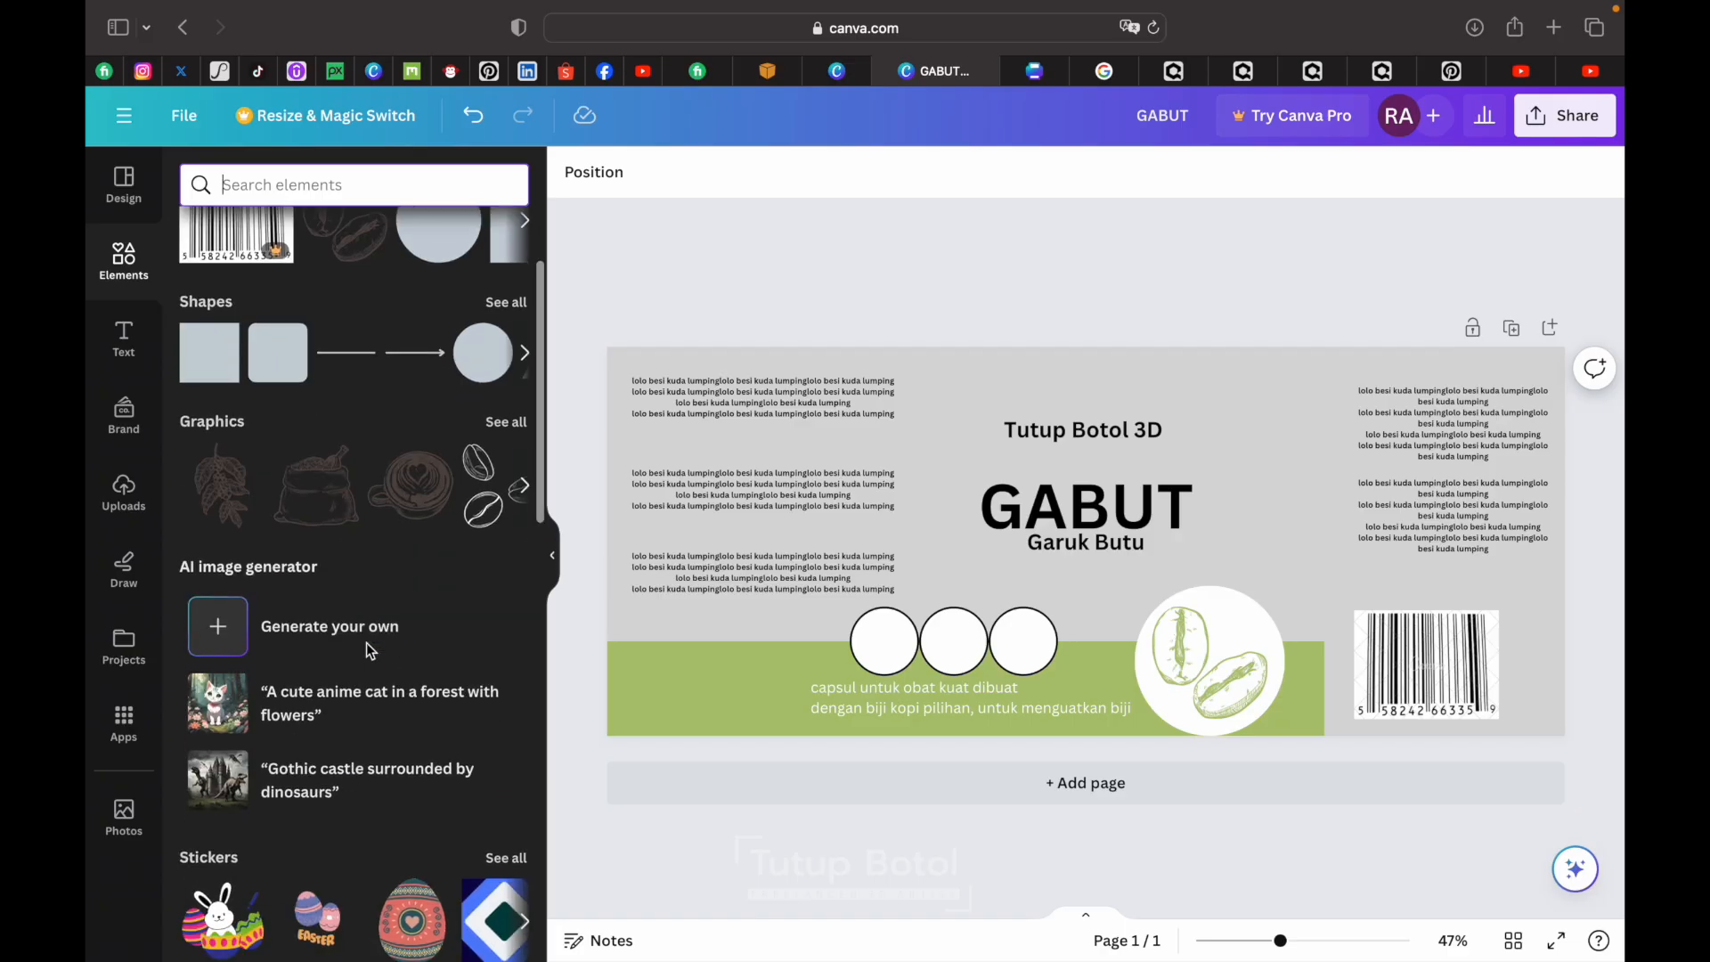
scroll(417, 498, "down", 2)
scroll(417, 499, "up", 2)
left_click(504, 361)
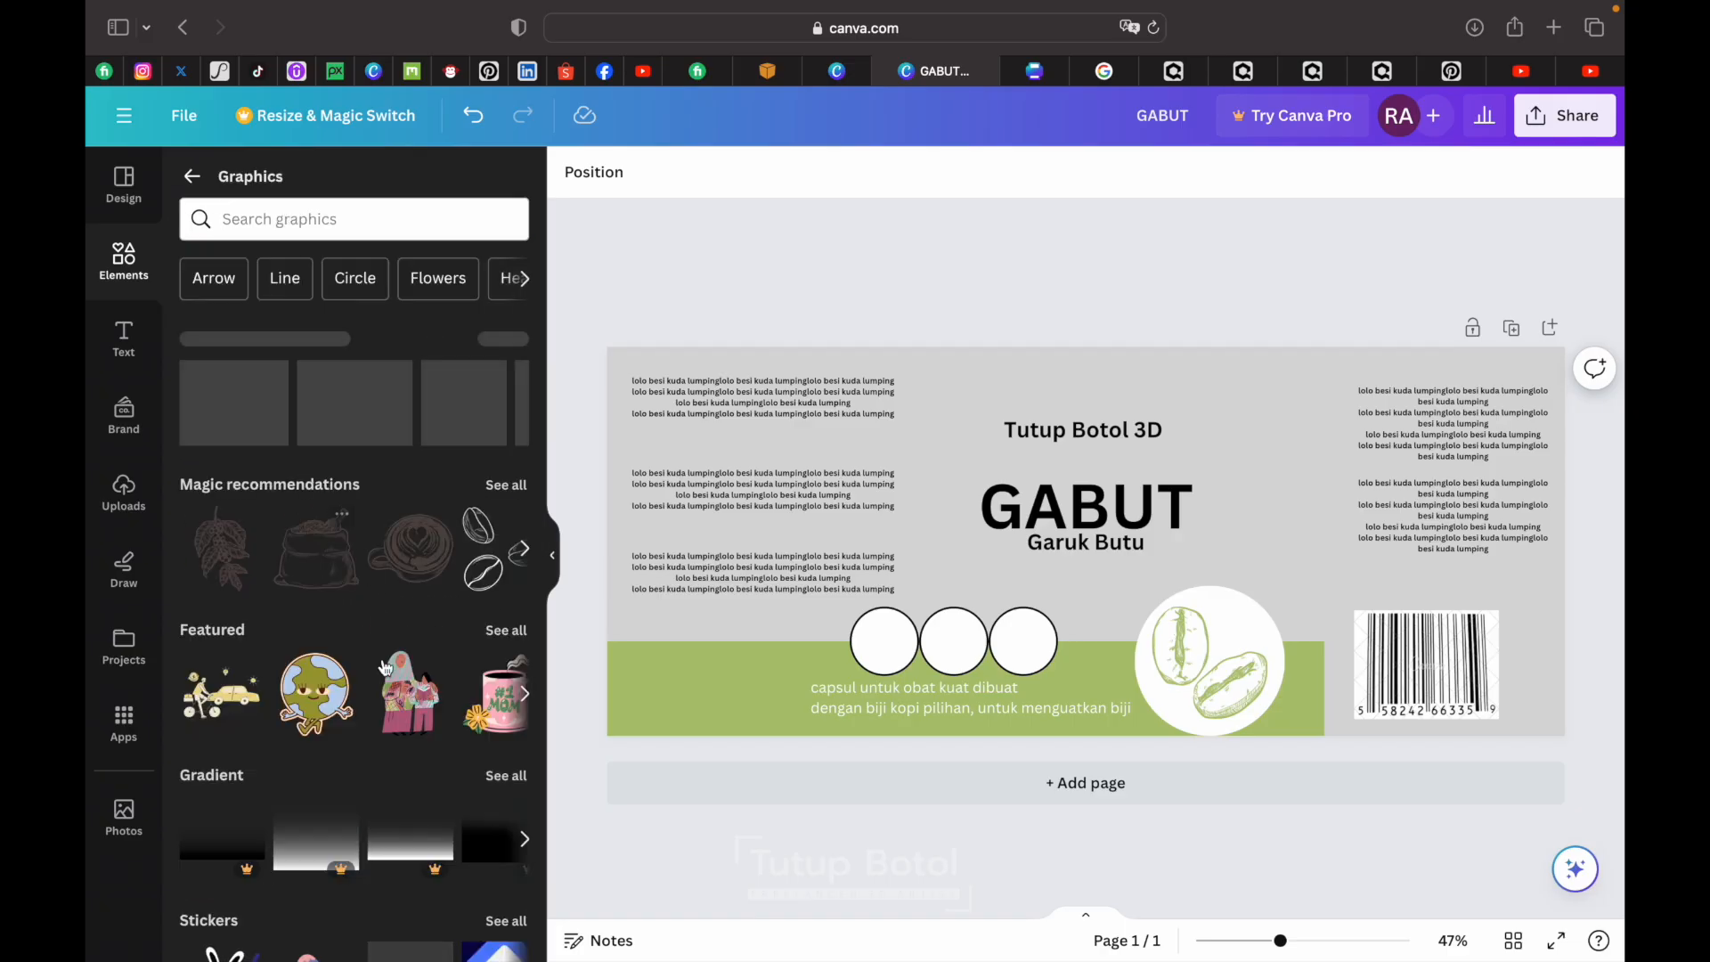
left_click(228, 549)
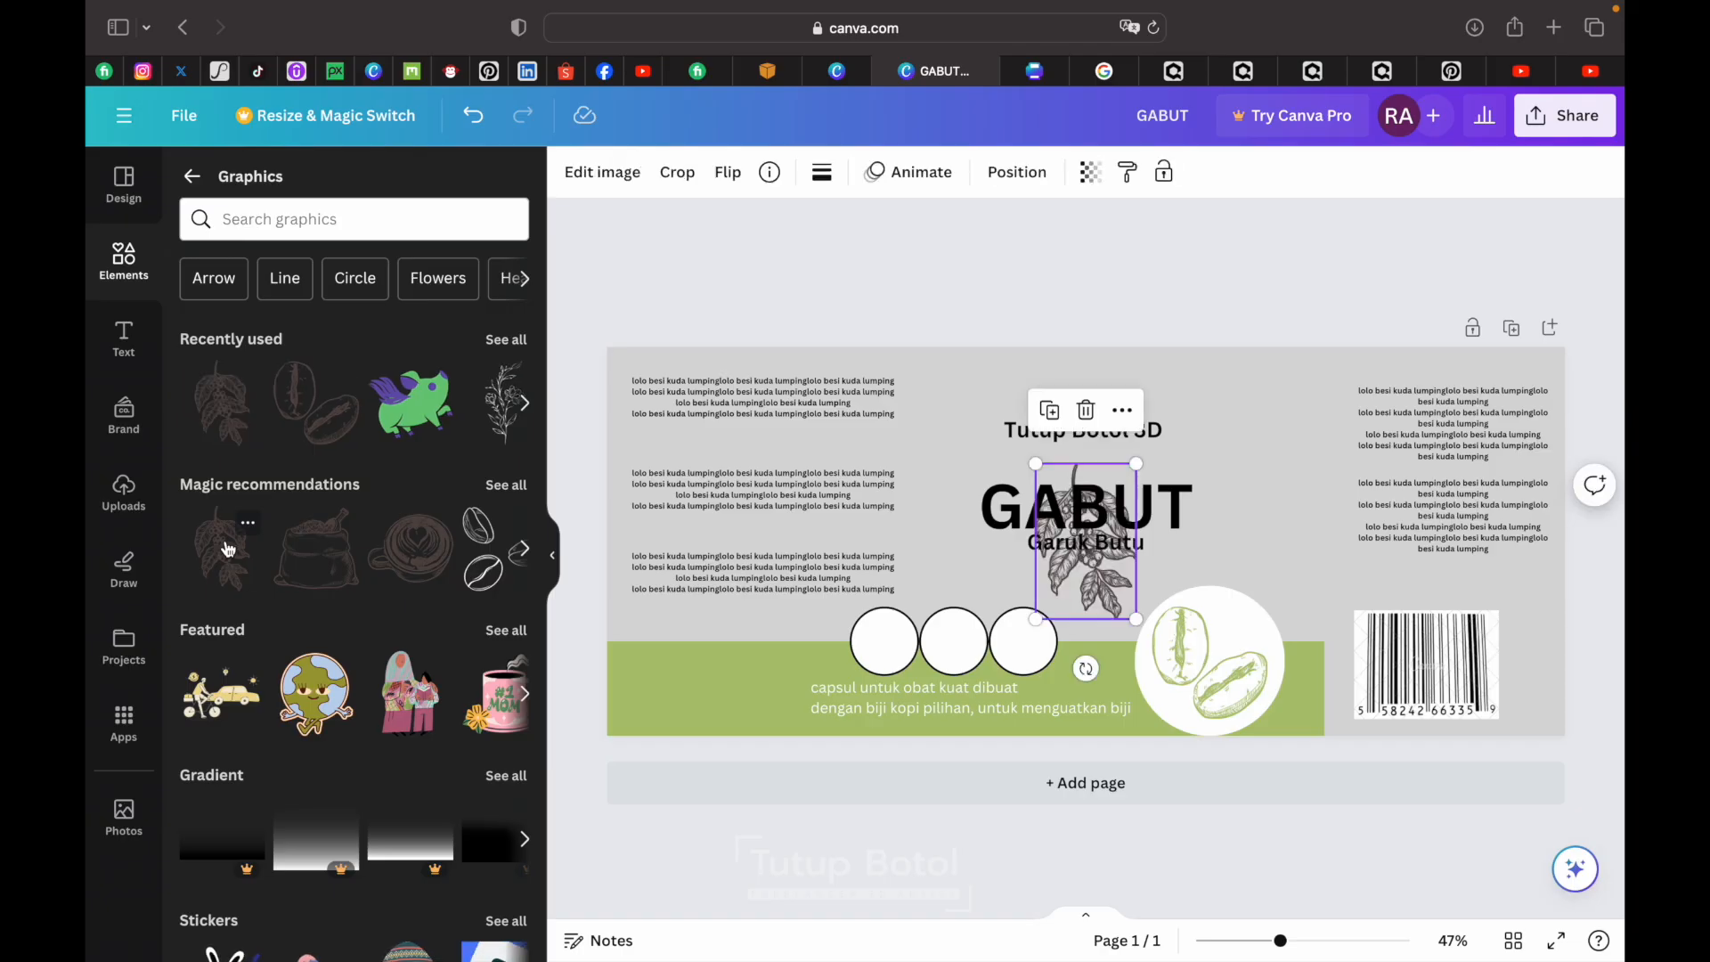
- Fit the coffee-branch sketch inside the first small circle, and add the leafy berry-branch sketch from the magic recommendations inside the middle circle
left_click_drag(1095, 579, 888, 640)
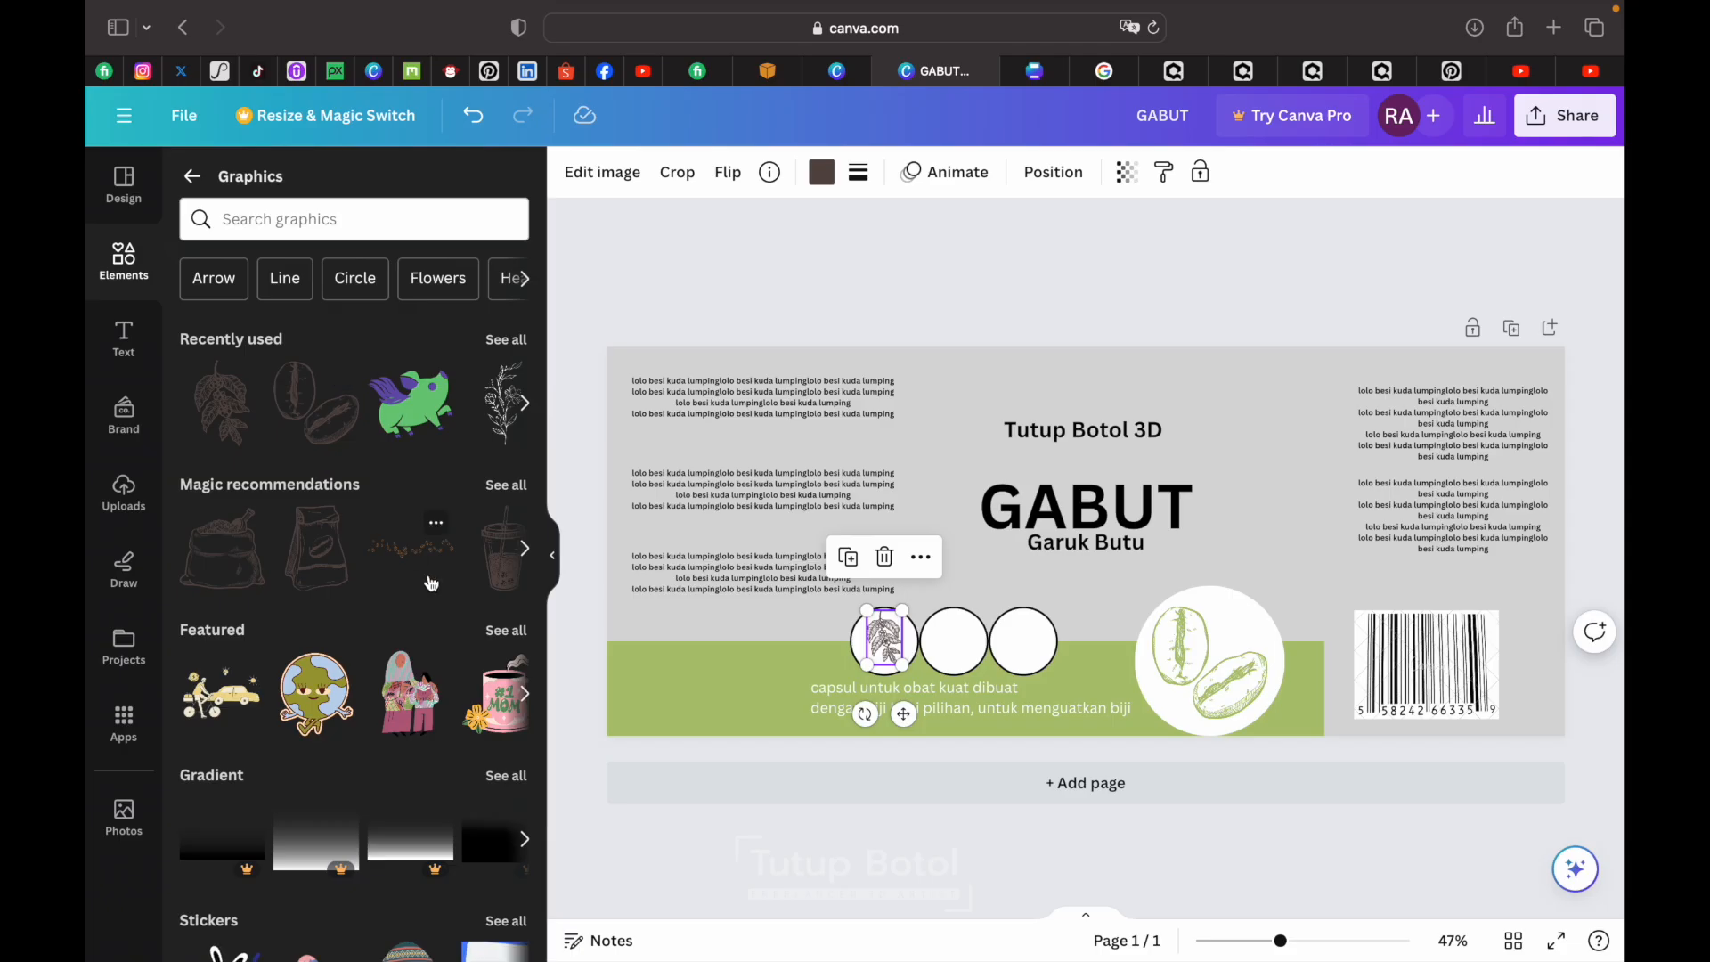
left_click(528, 554)
left_click(506, 484)
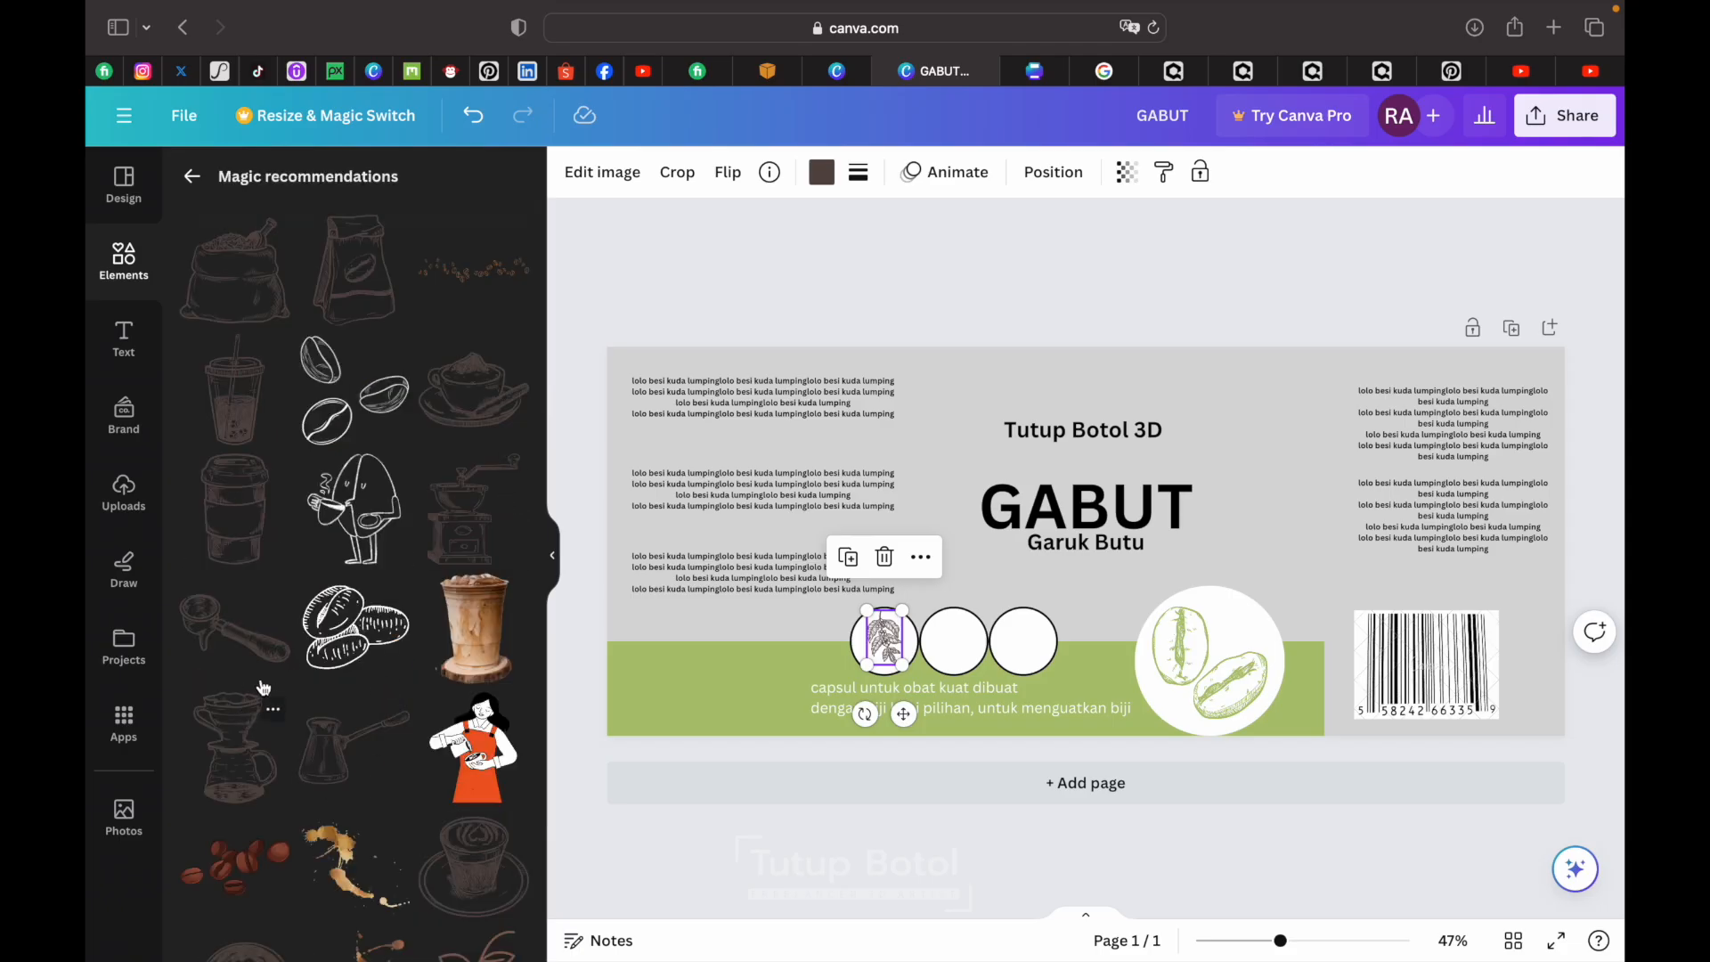
scroll(482, 445, "down", 10)
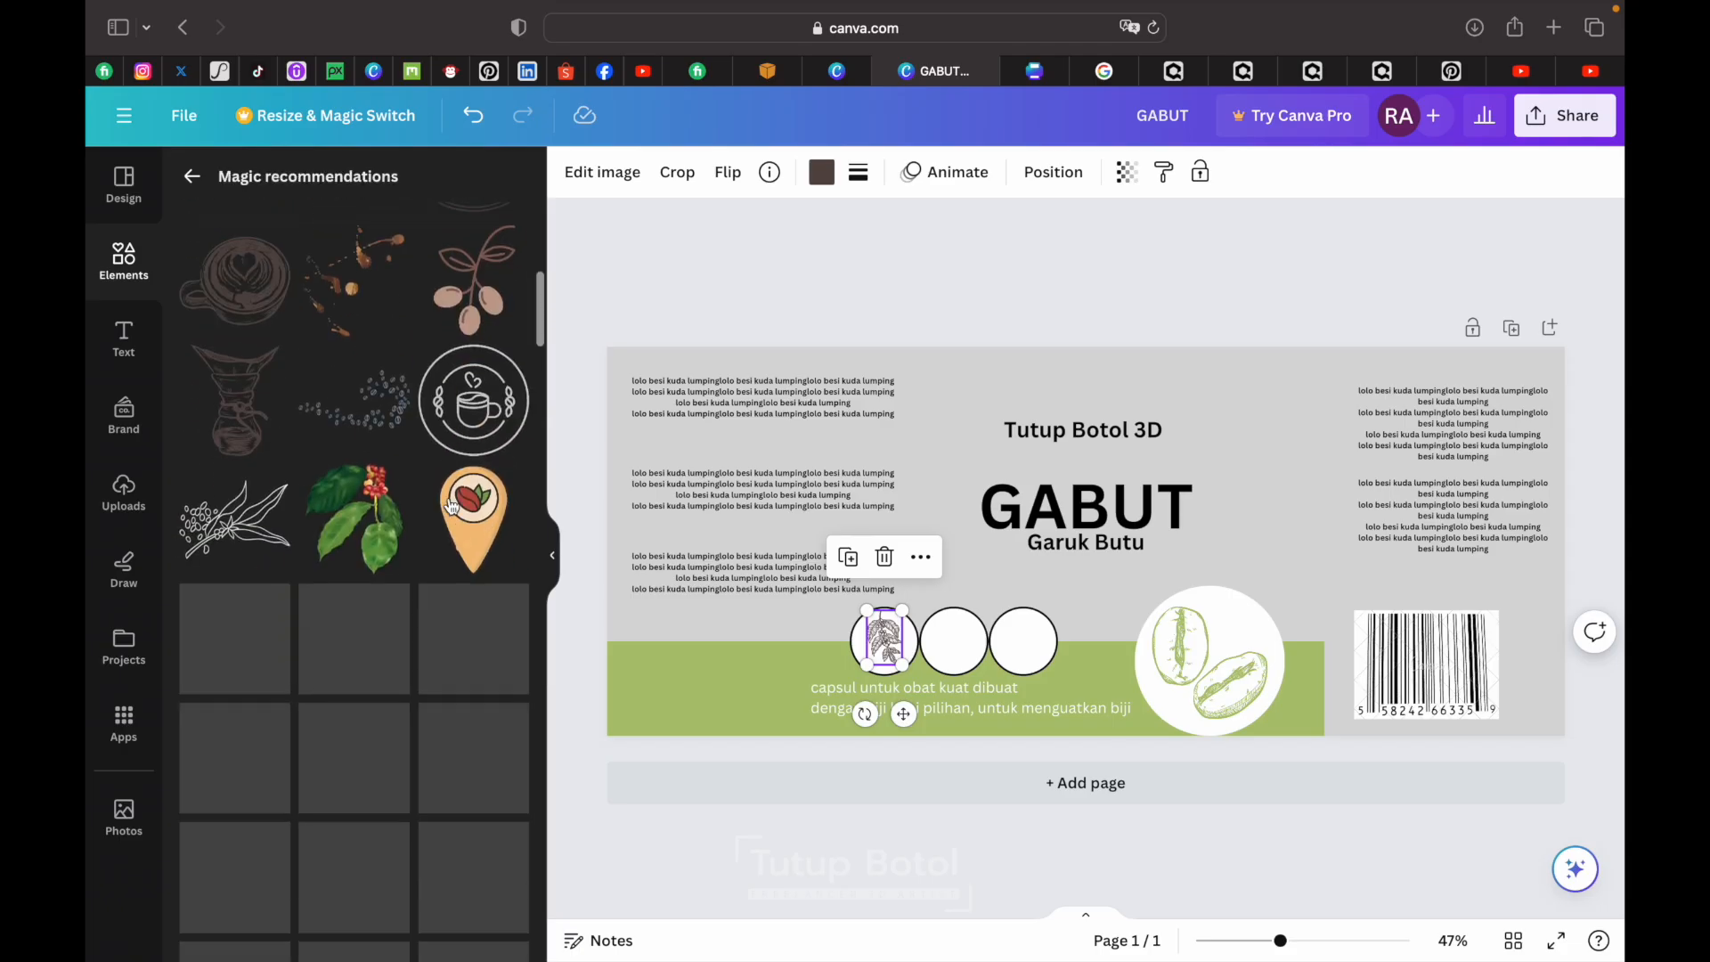
left_click(215, 508)
left_click_drag(1195, 618, 1047, 514)
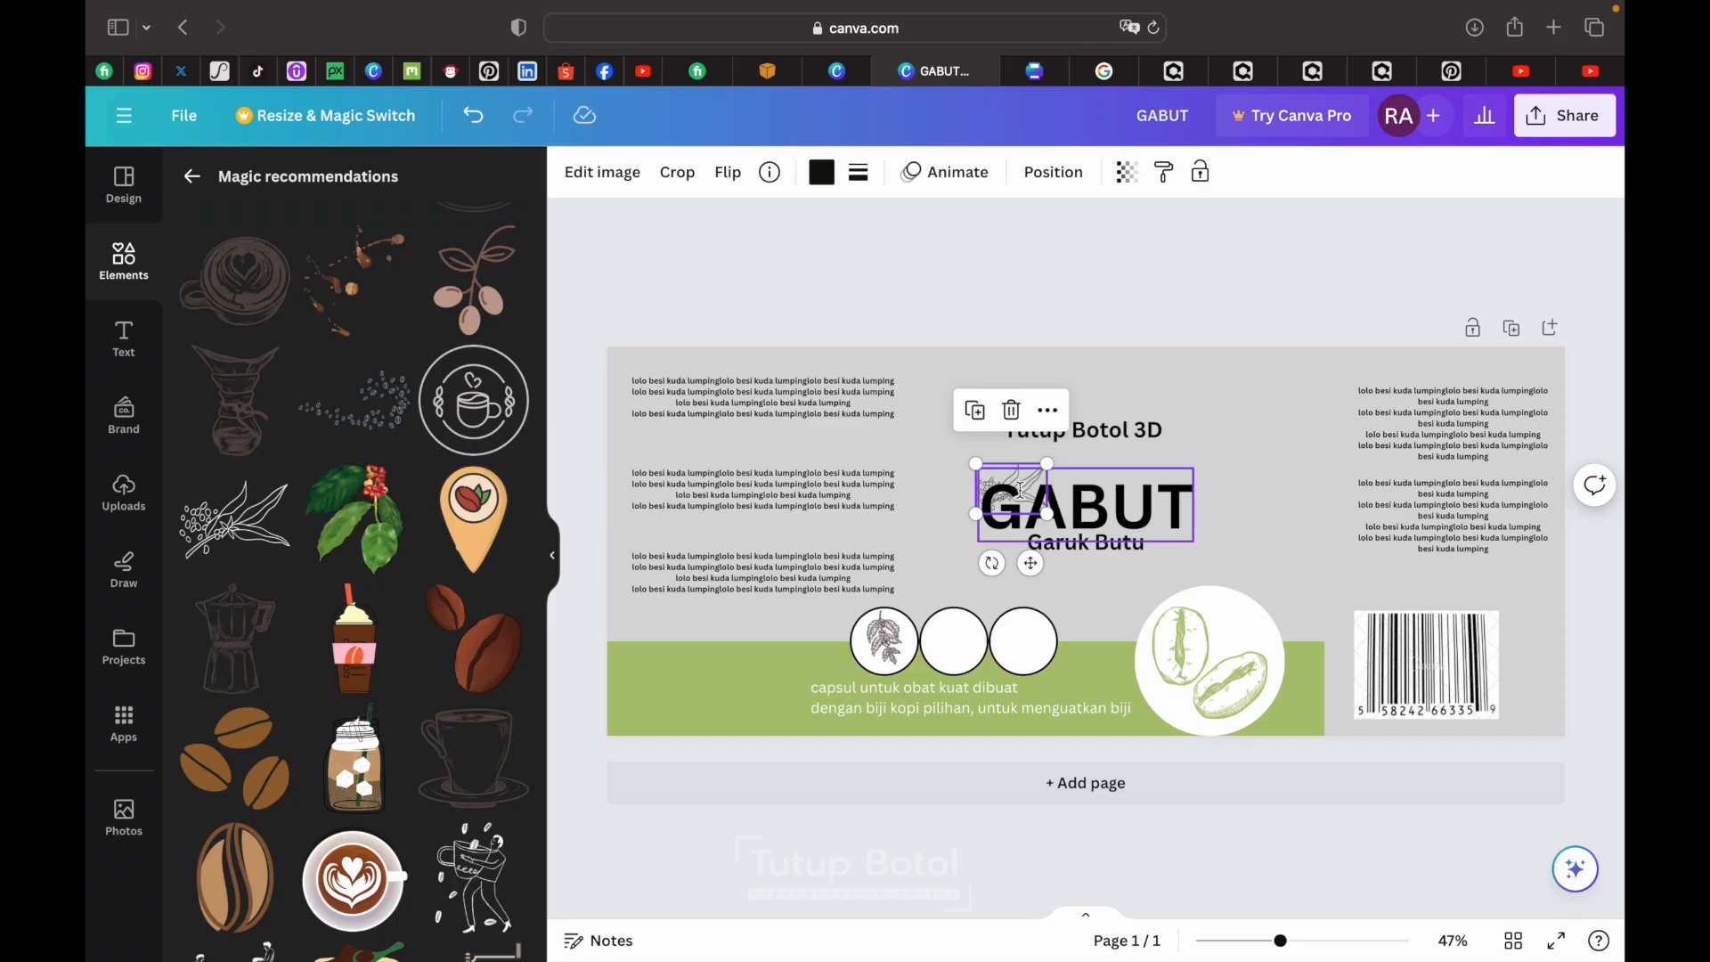
left_click_drag(1031, 563, 974, 710)
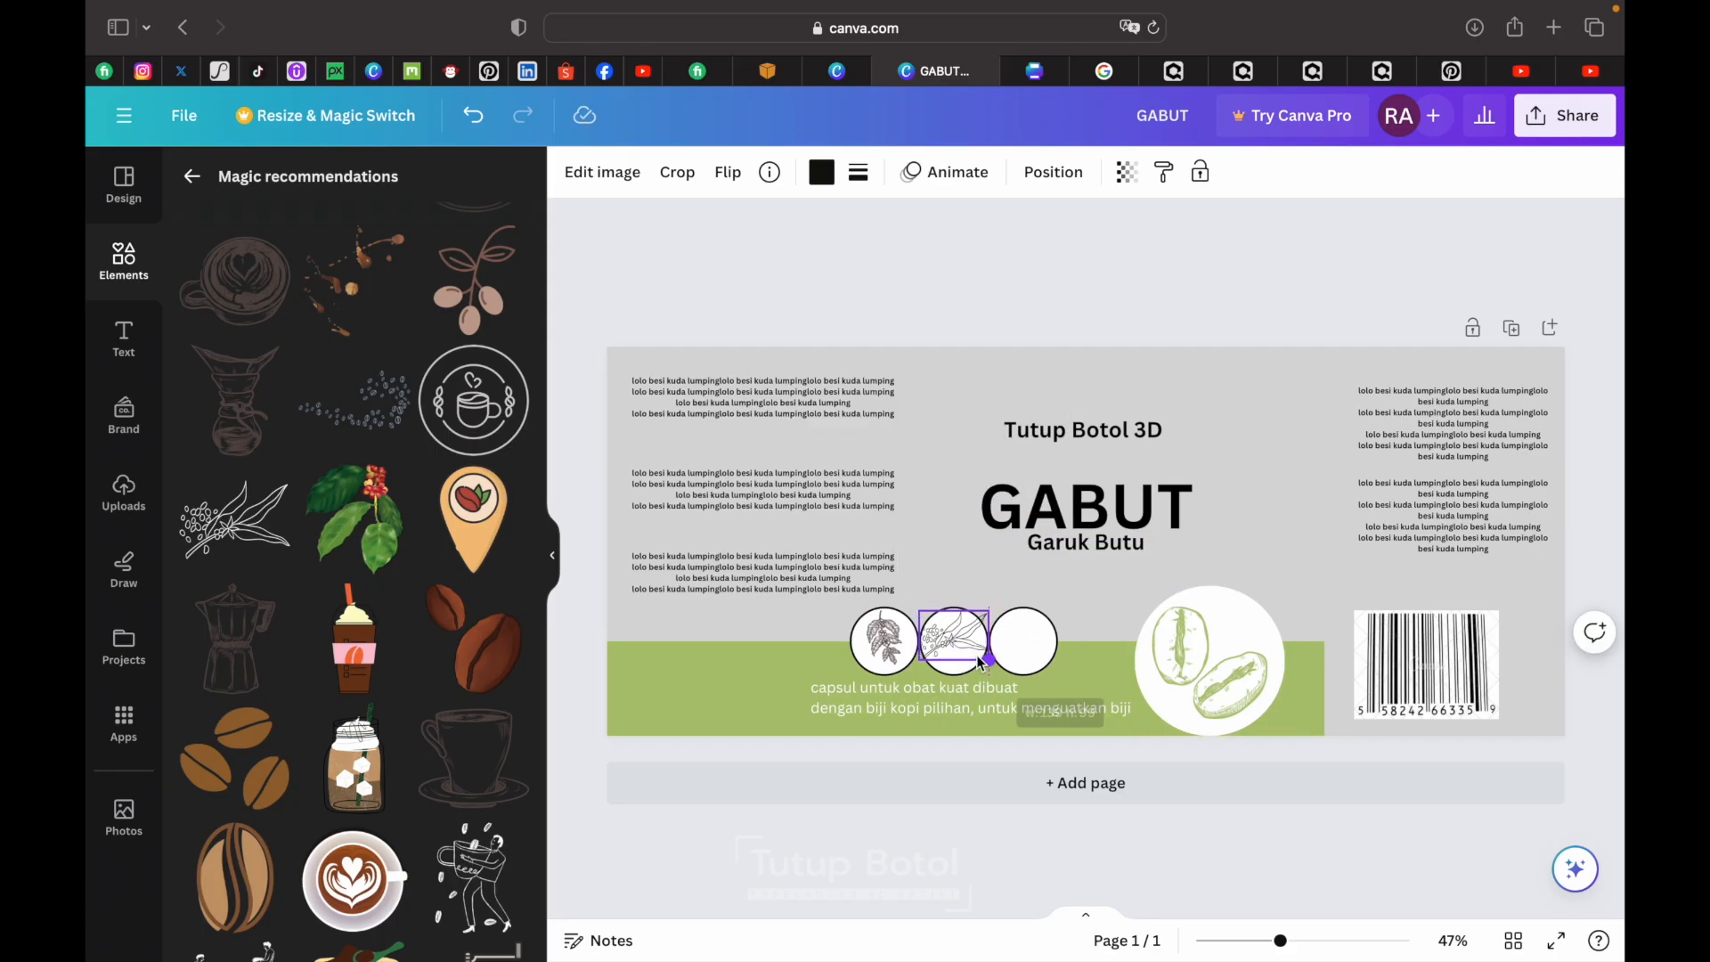
left_click_drag(973, 709, 986, 705)
- Add the coffee-making equipment sketch from the magic recommendations and fit it inside the third small circle
scroll(271, 682, "down", 5)
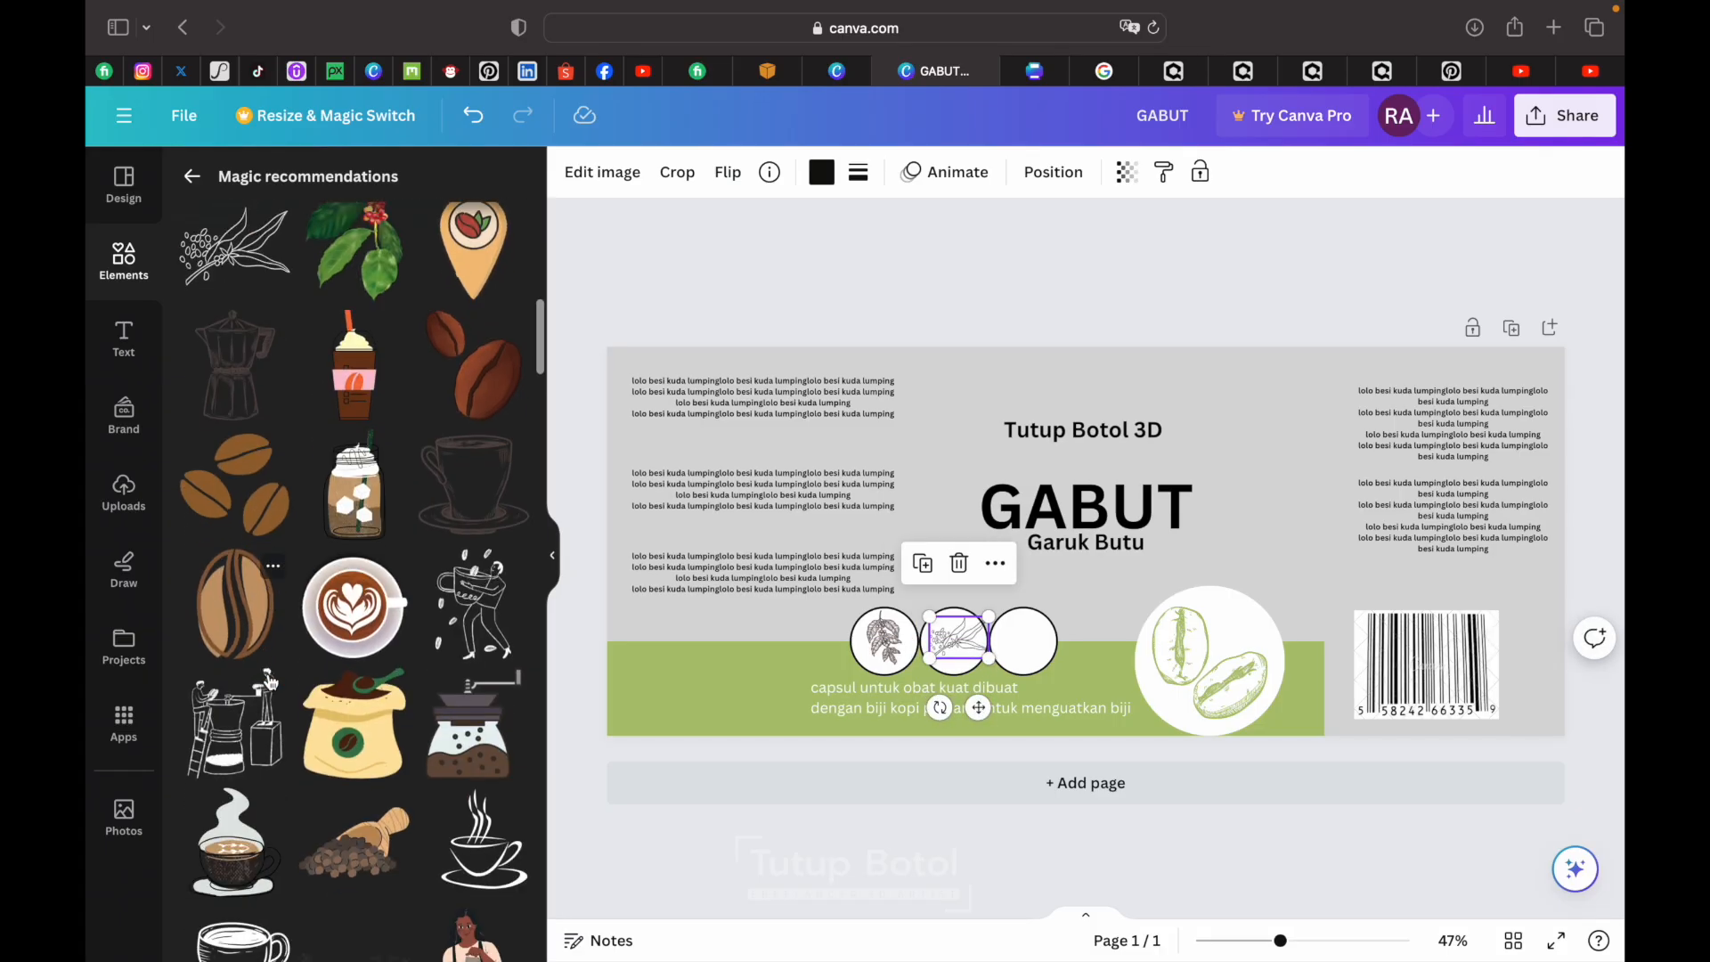
left_click(259, 704)
left_click_drag(1127, 600, 1035, 655)
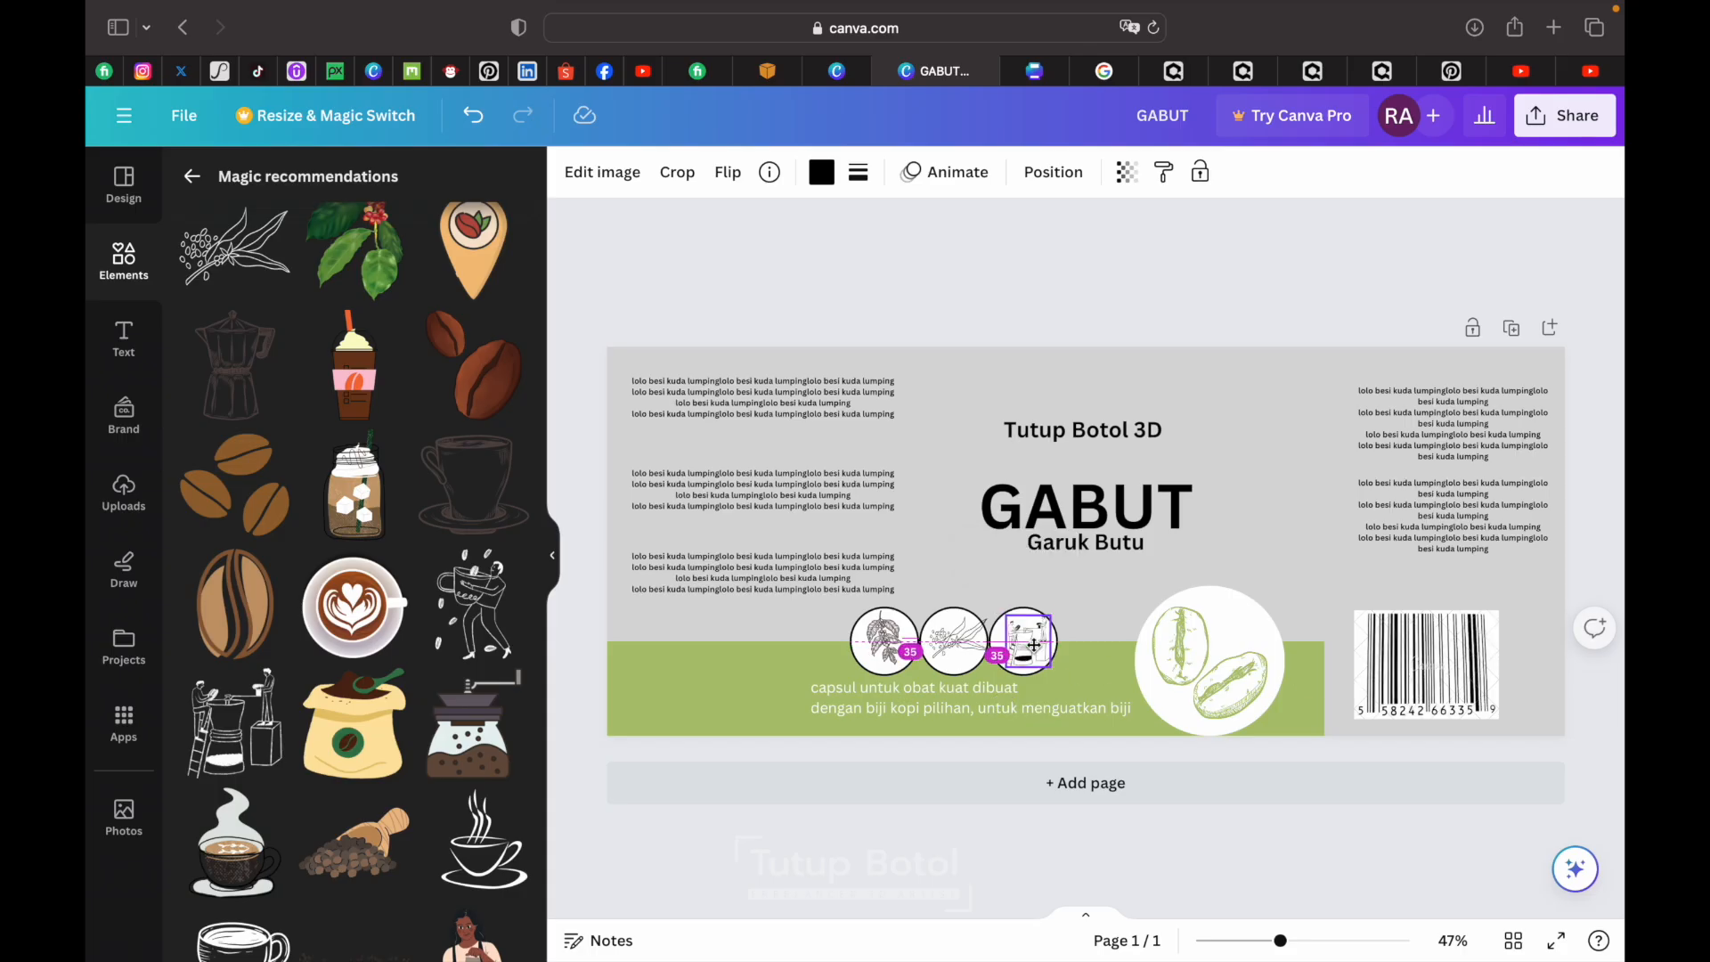
- Change the label page's background colour to white
left_click(1228, 502)
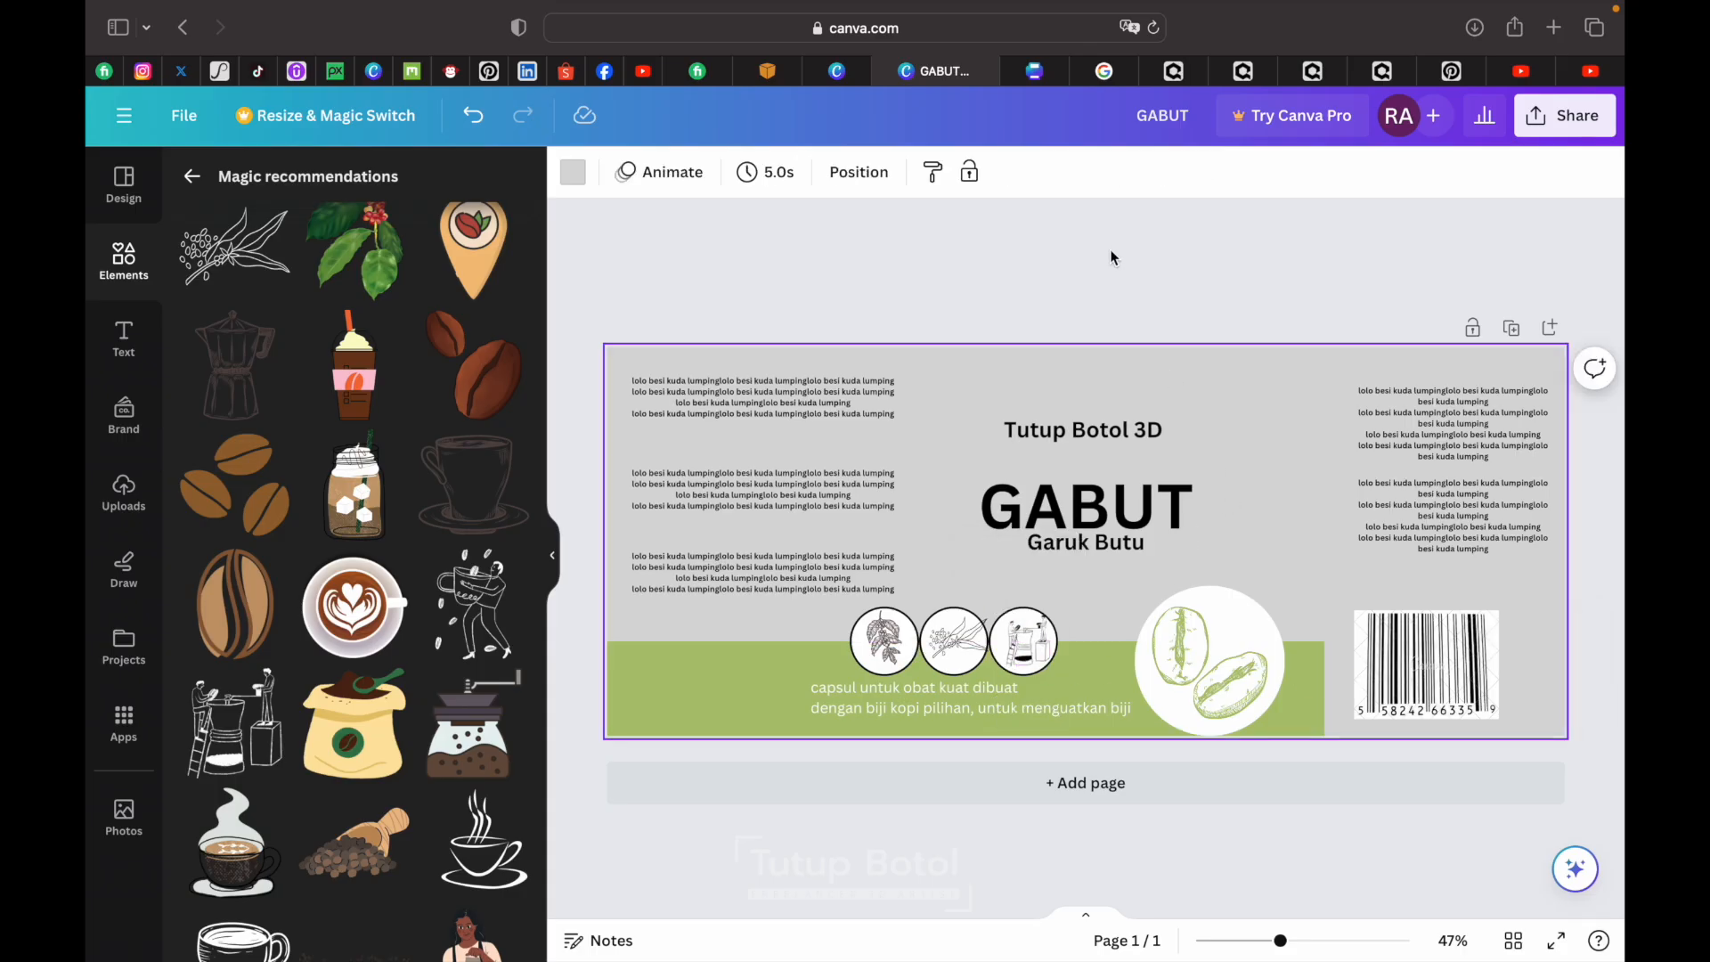
left_click(583, 185)
left_click(203, 363)
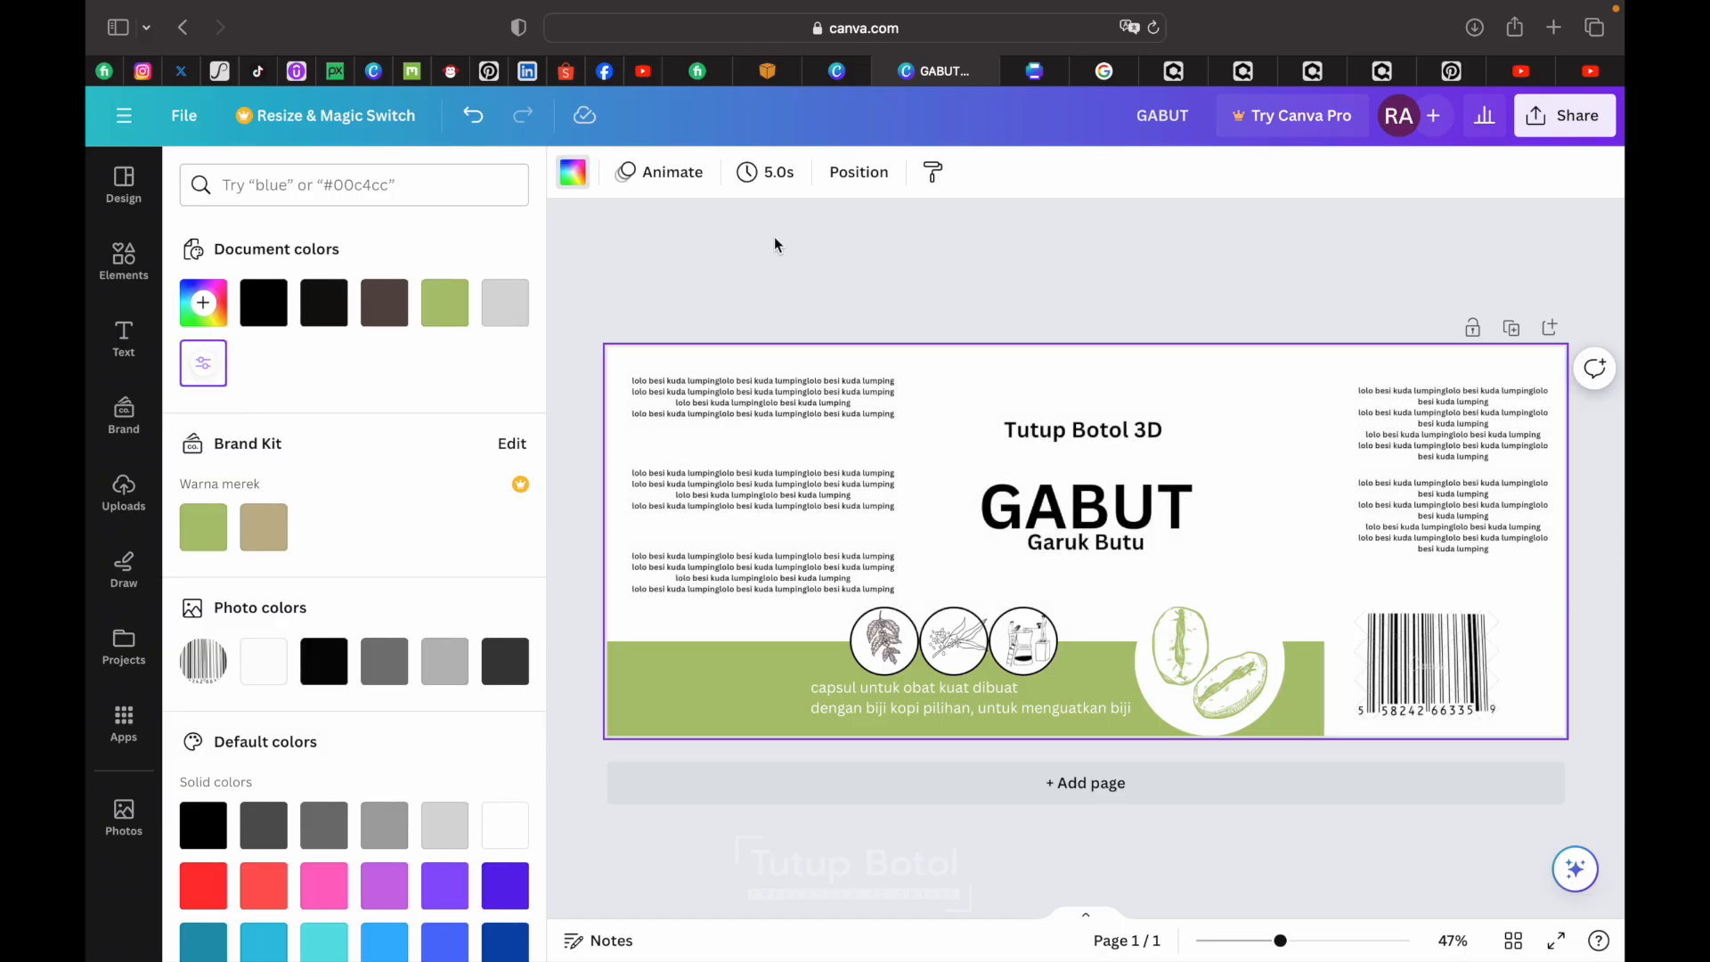
key("Escape")
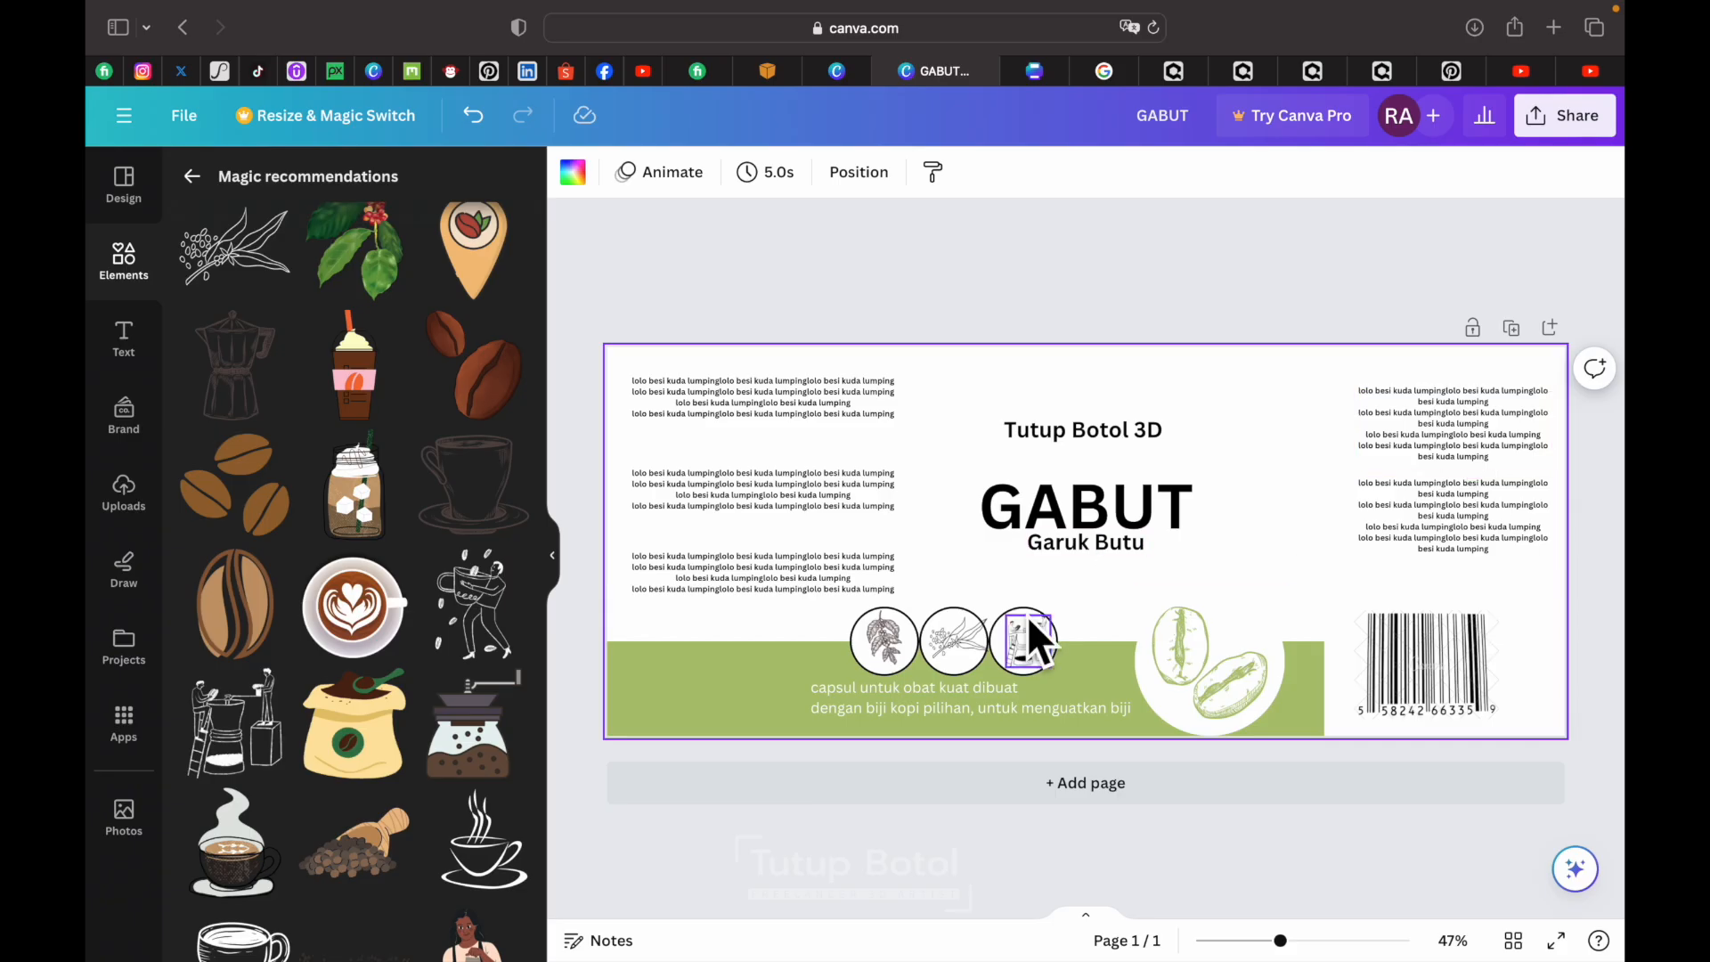
- Try to download the label design as a 1,920 × 780 px PNG with the barcode included
left_click(1550, 125)
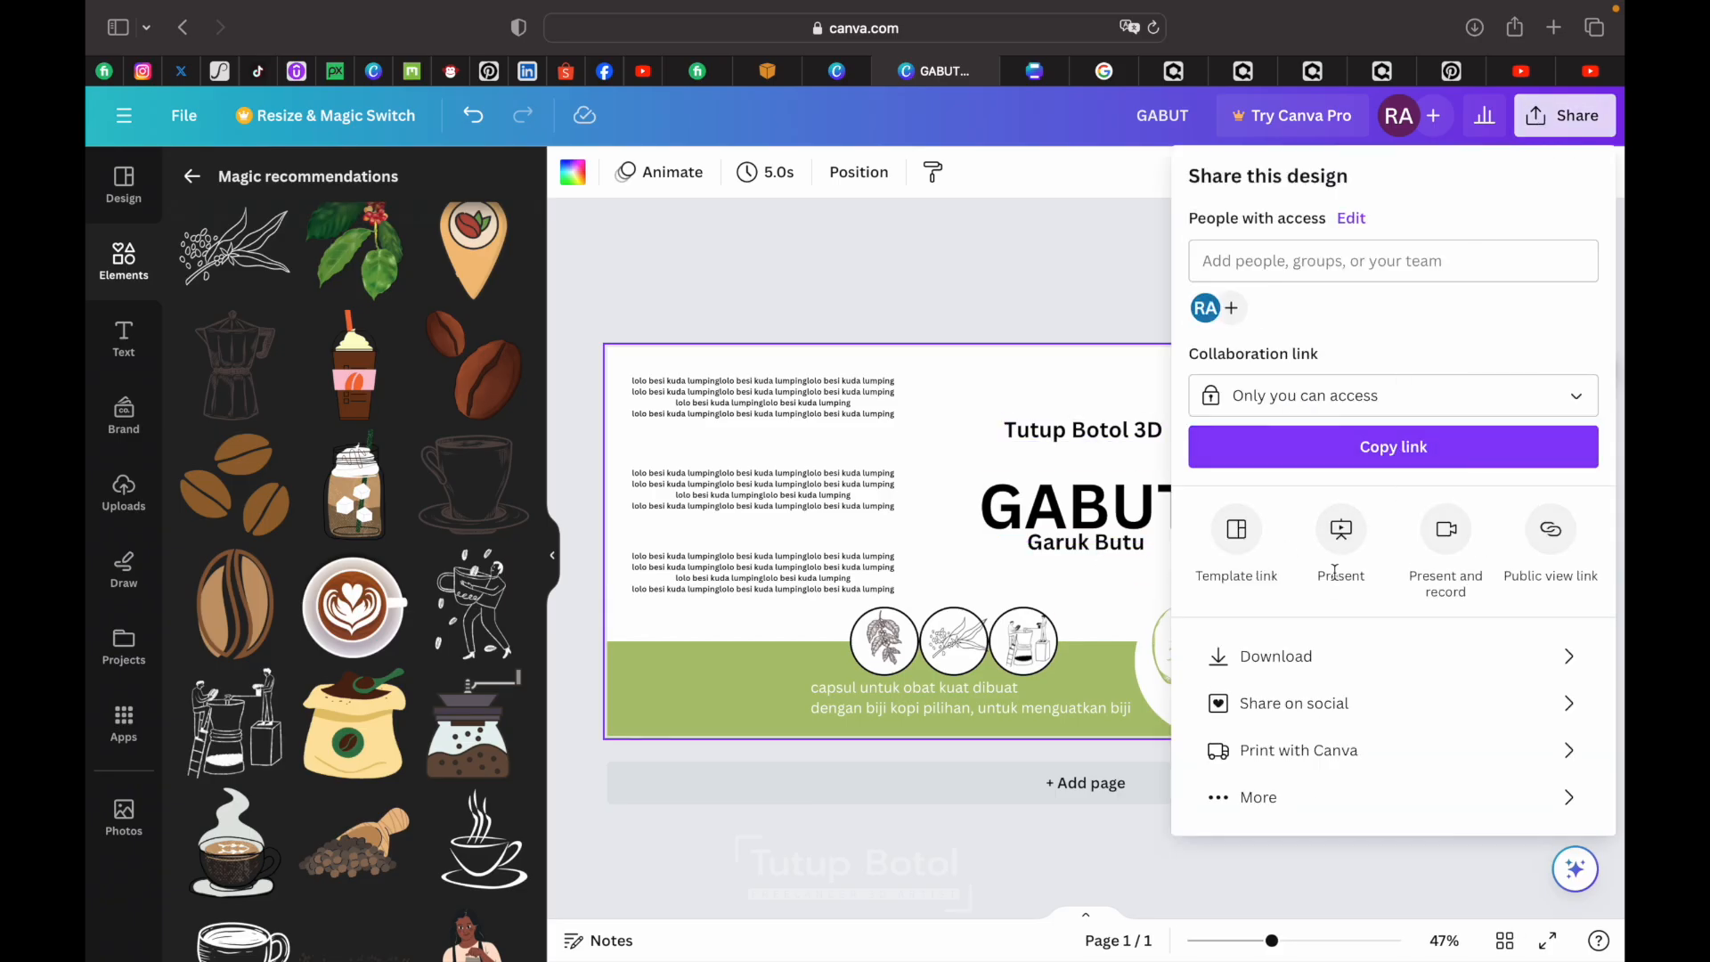
left_click(1297, 660)
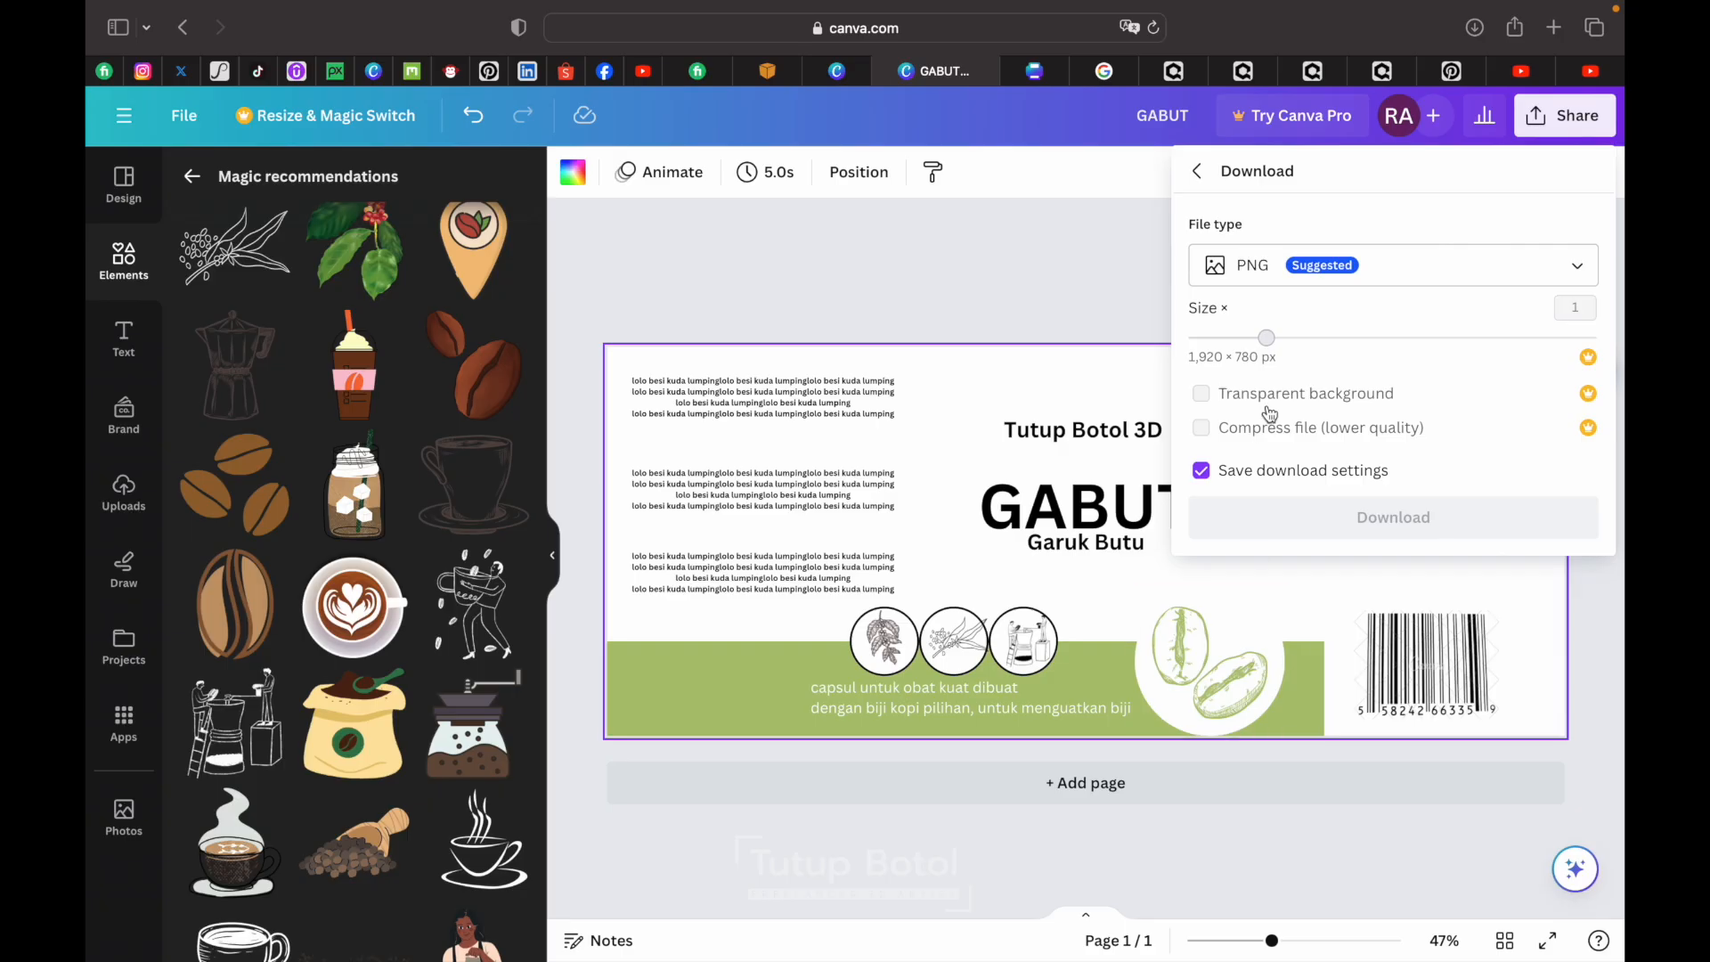
left_click(1296, 522)
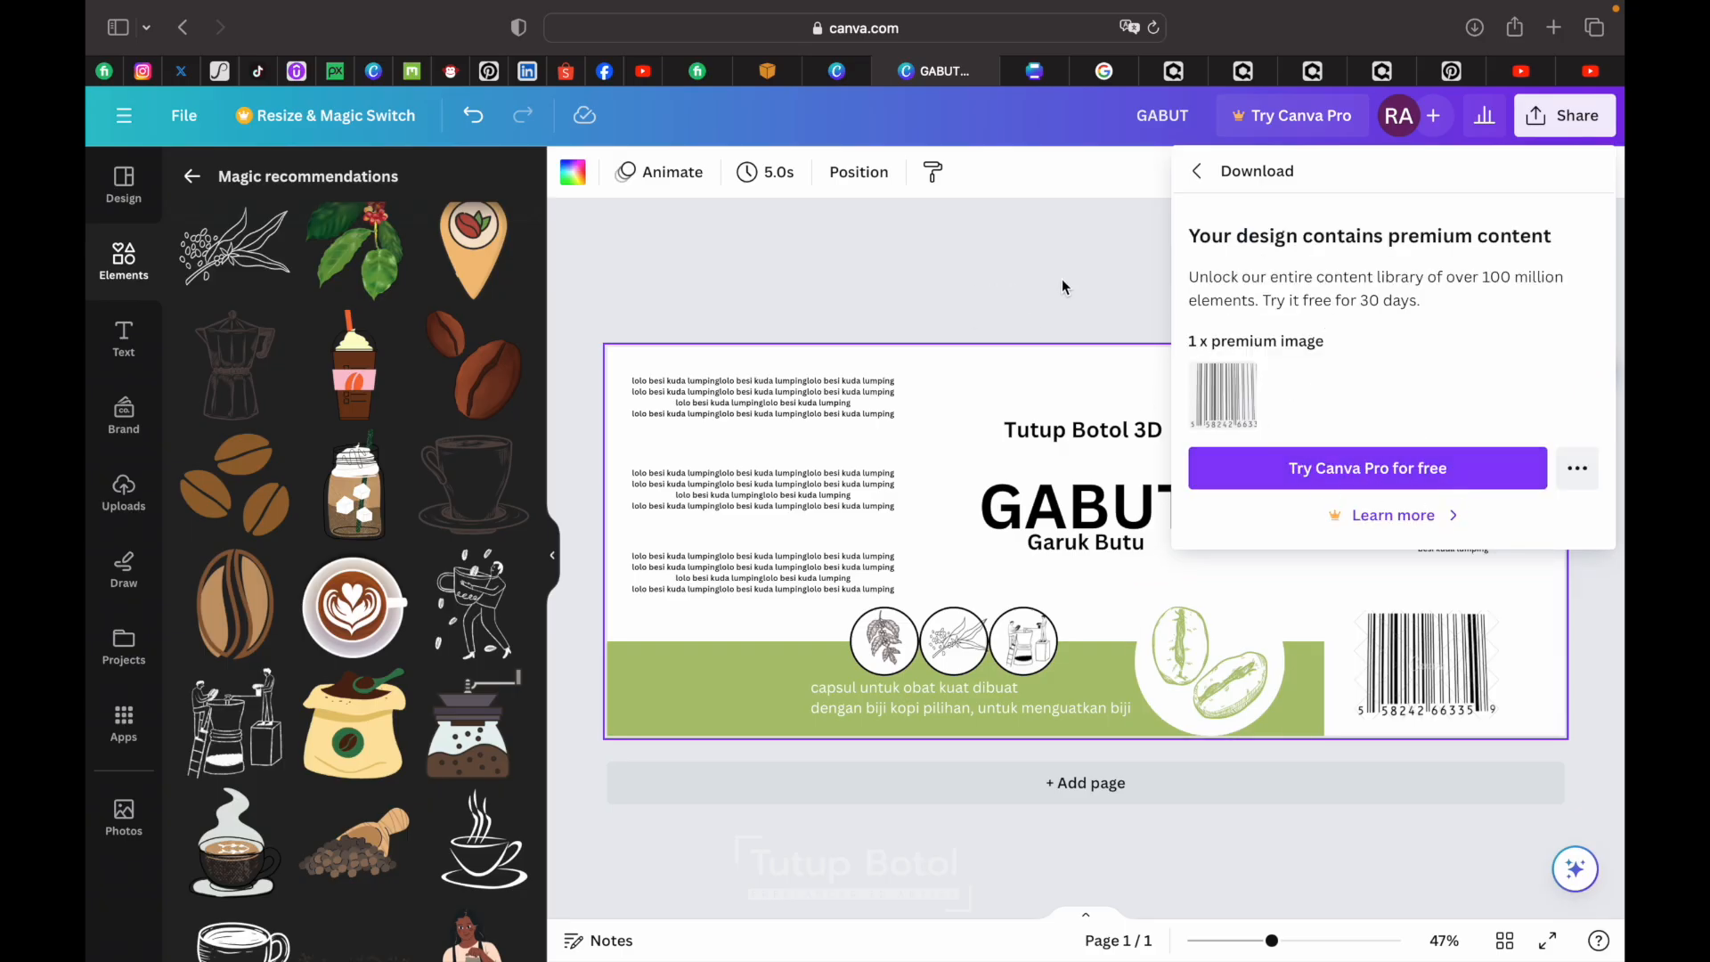
left_click(1193, 173)
left_click(1042, 248)
- Delete the barcode from the label and download the design as a 1,920 × 780 px PNG
left_click(1376, 648)
key("Delete")
left_click(1557, 132)
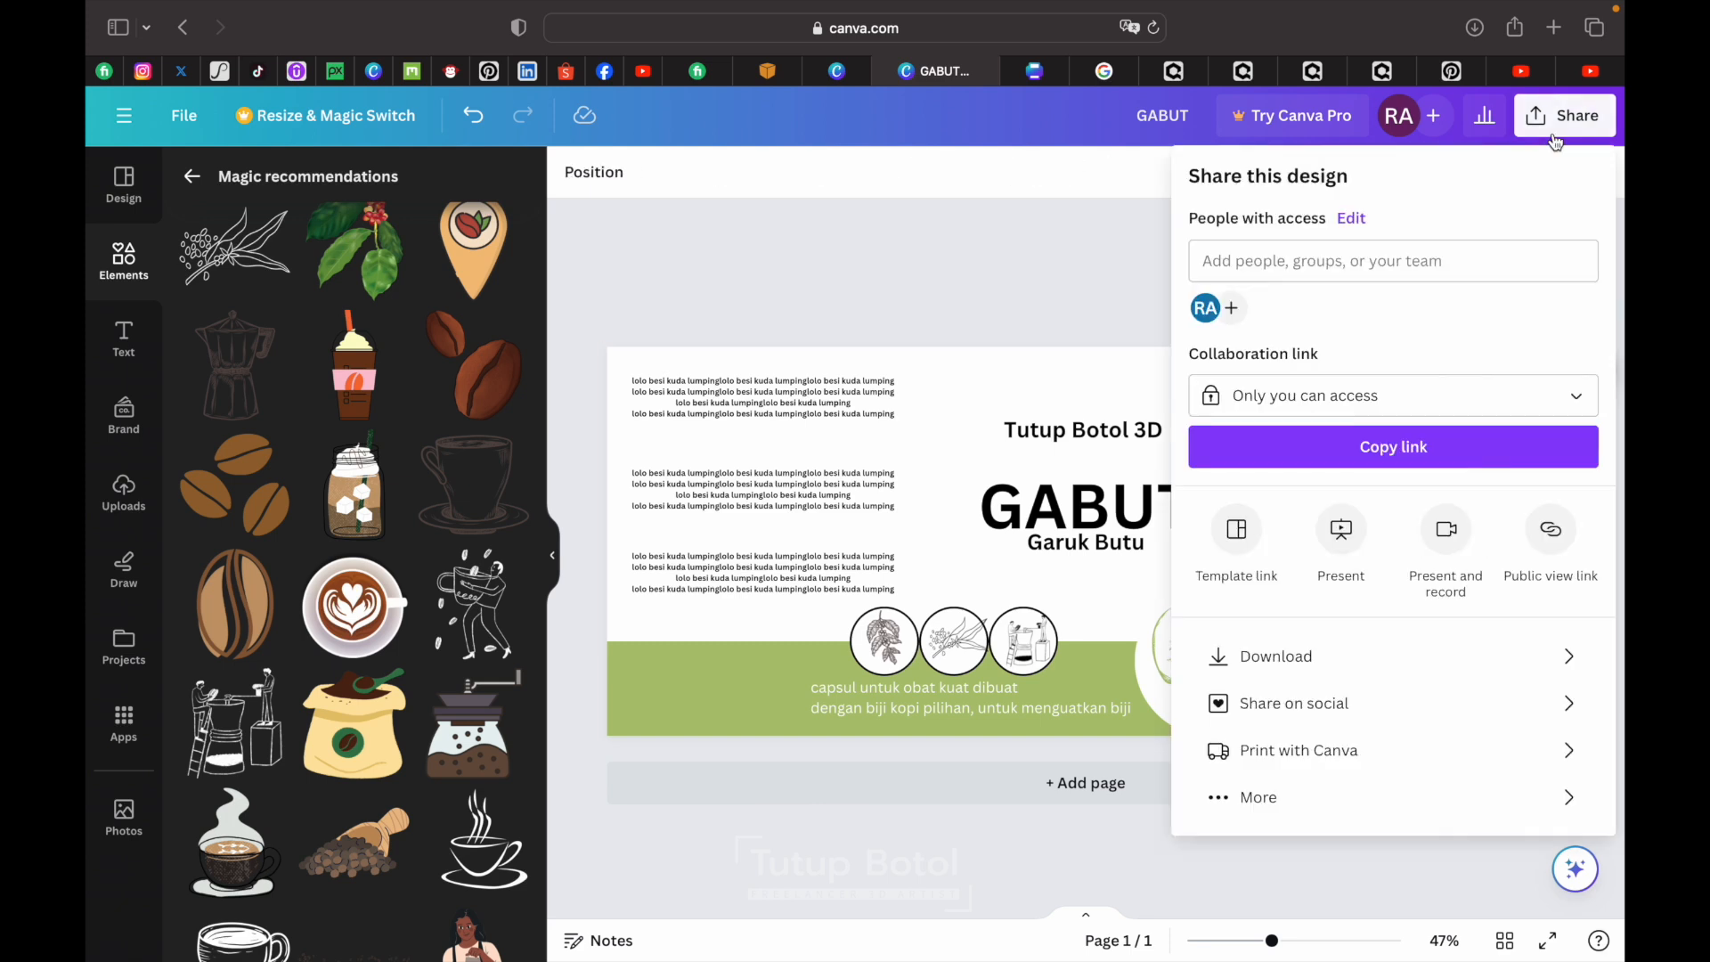
left_click(1296, 658)
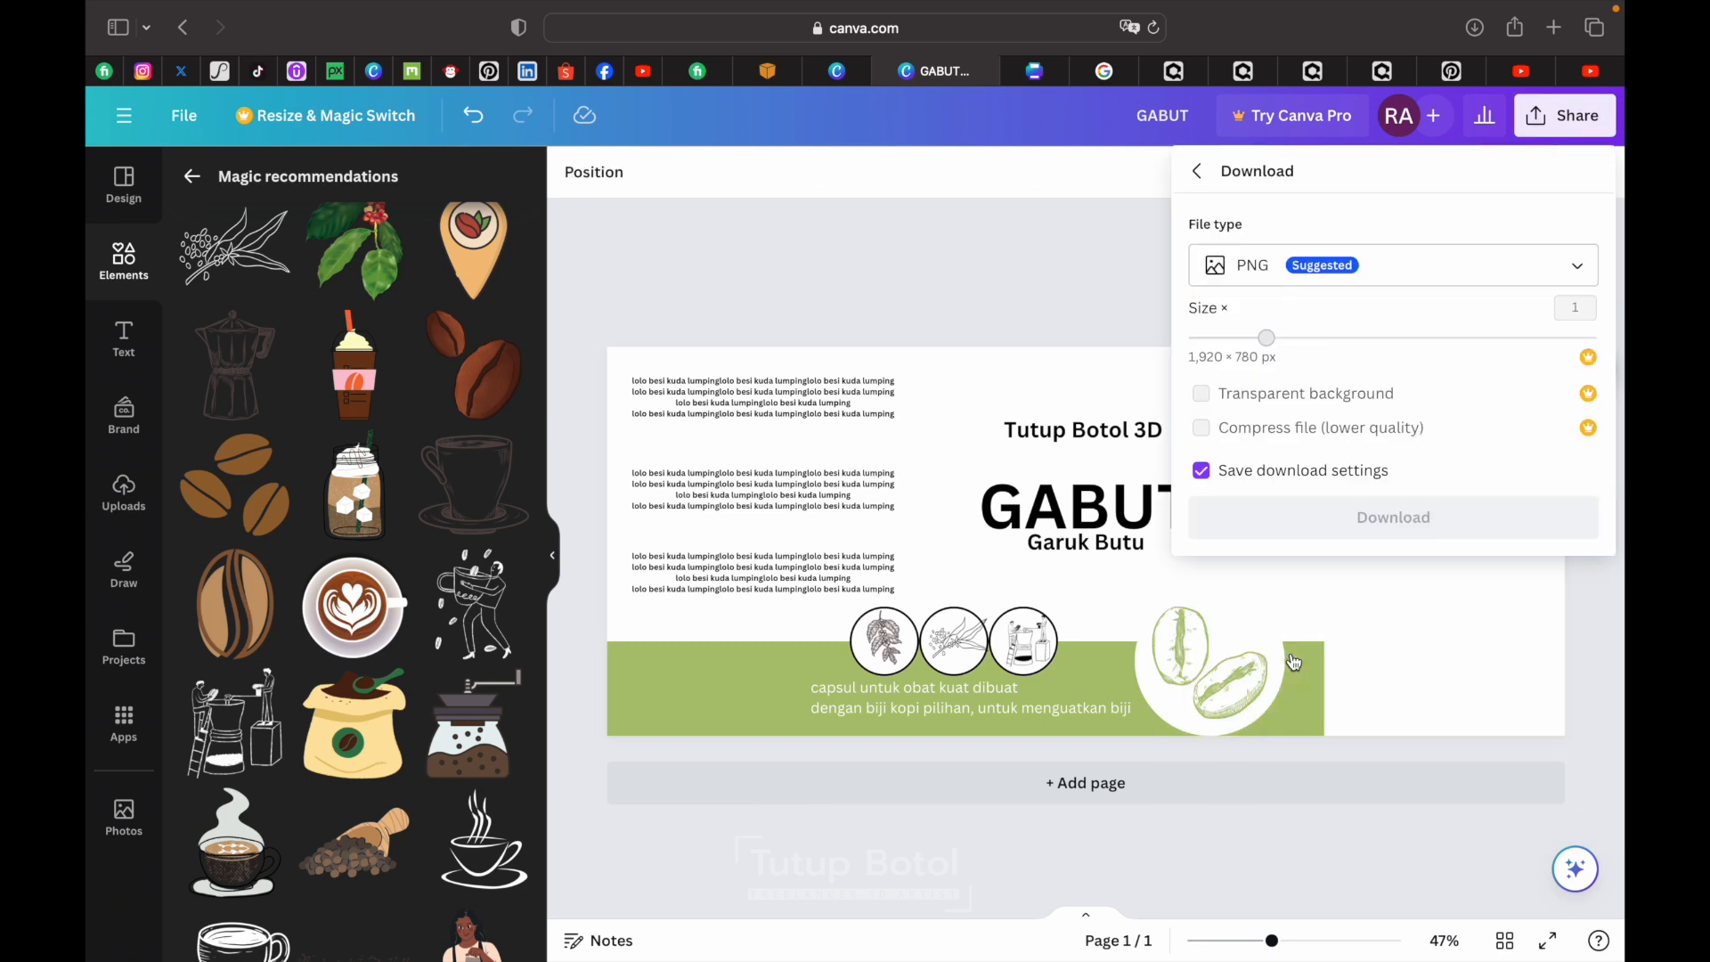
left_click(1366, 514)
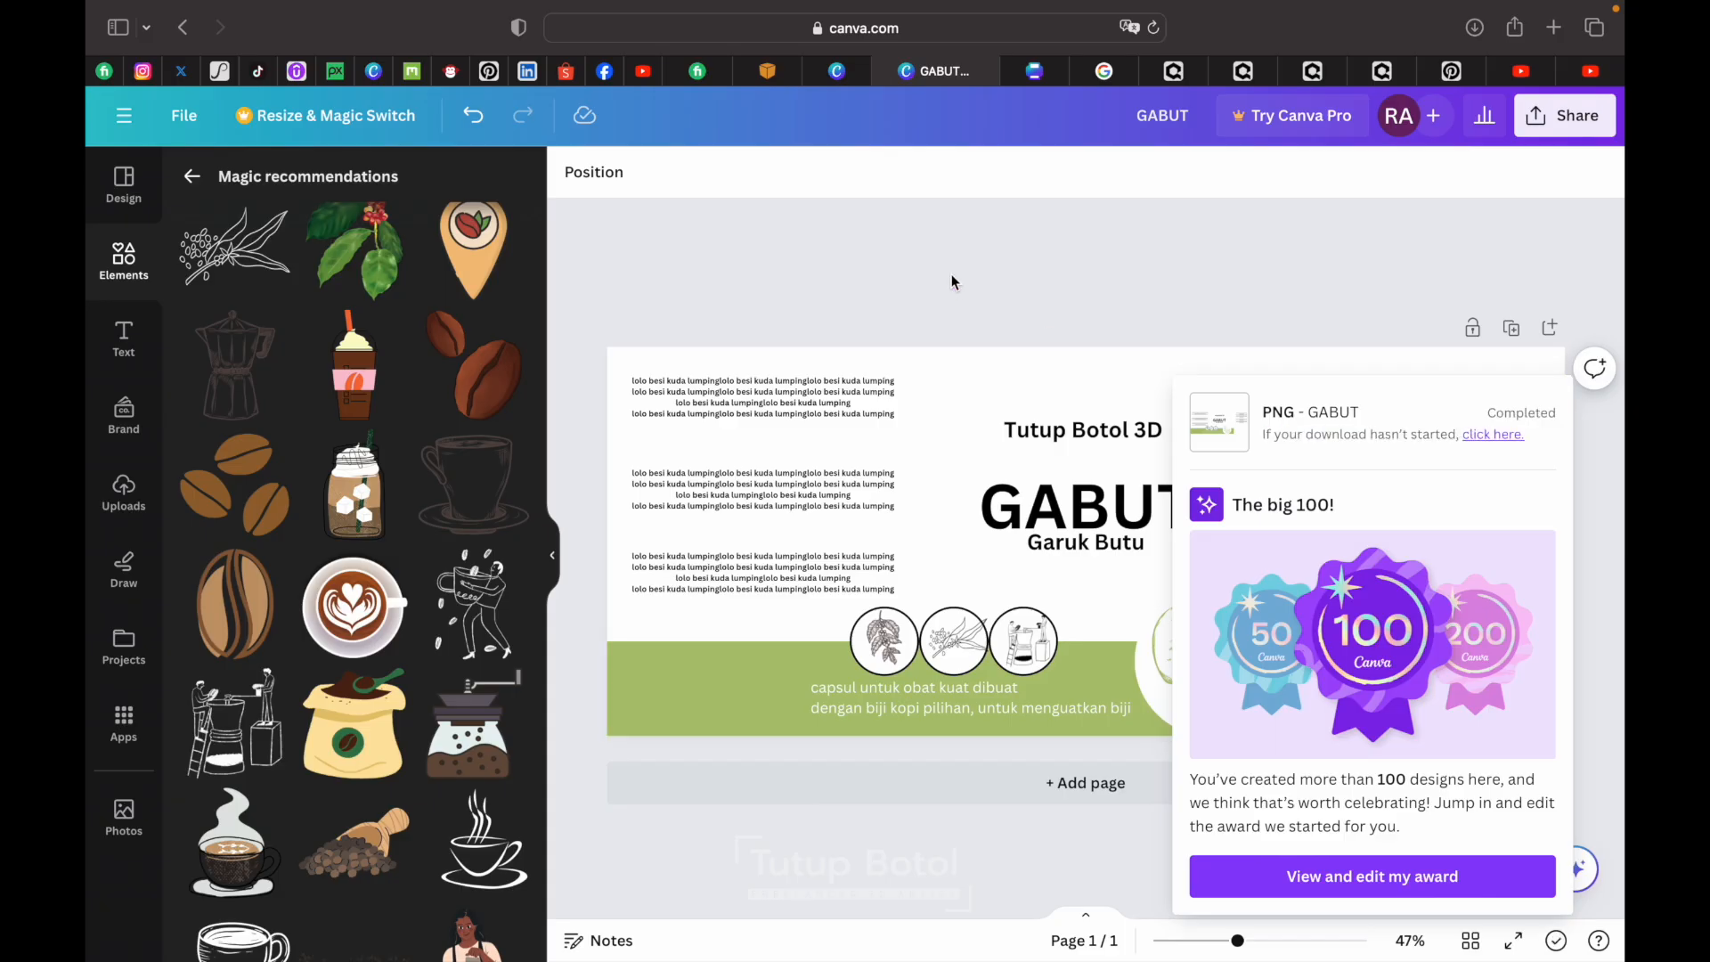
- Switch to Blender and load GABUT-2.png into the Image Texture node of the bottle label's material
key("super+Tab")
key("super+Tab")
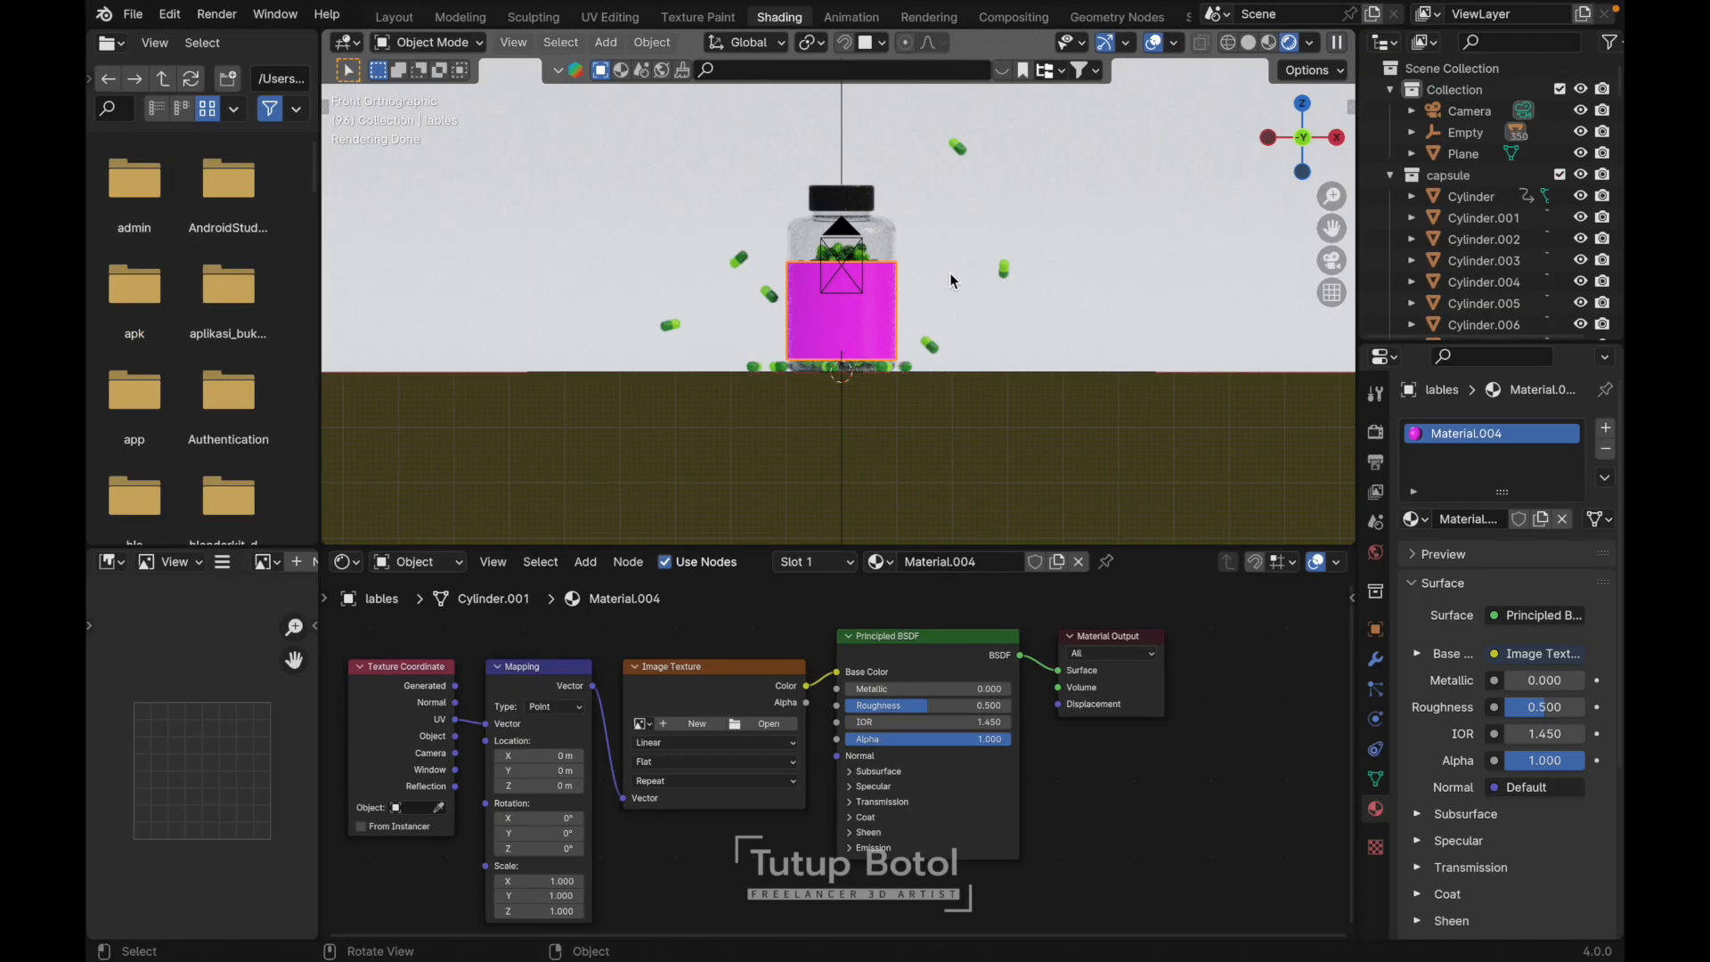
left_click(763, 732)
left_click(374, 322)
double_click(1336, 281)
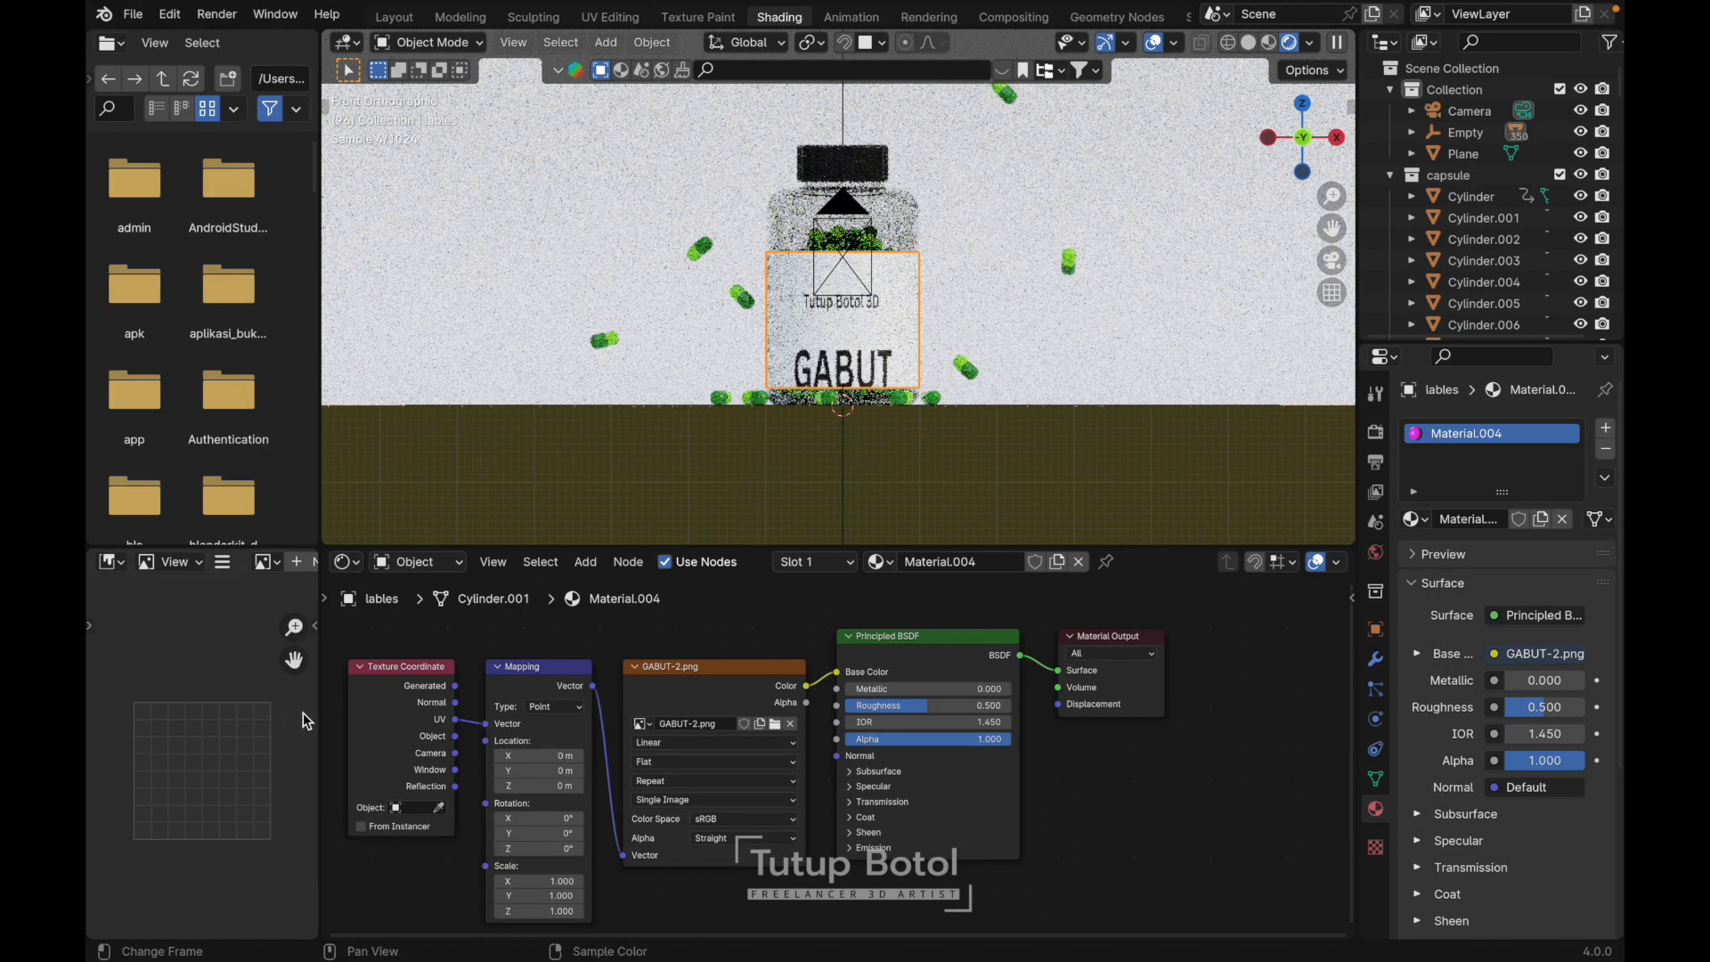
- Widen the image editor area, turn it into a UV Editor, and put the label object in Edit Mode
left_click_drag(316, 714, 662, 714)
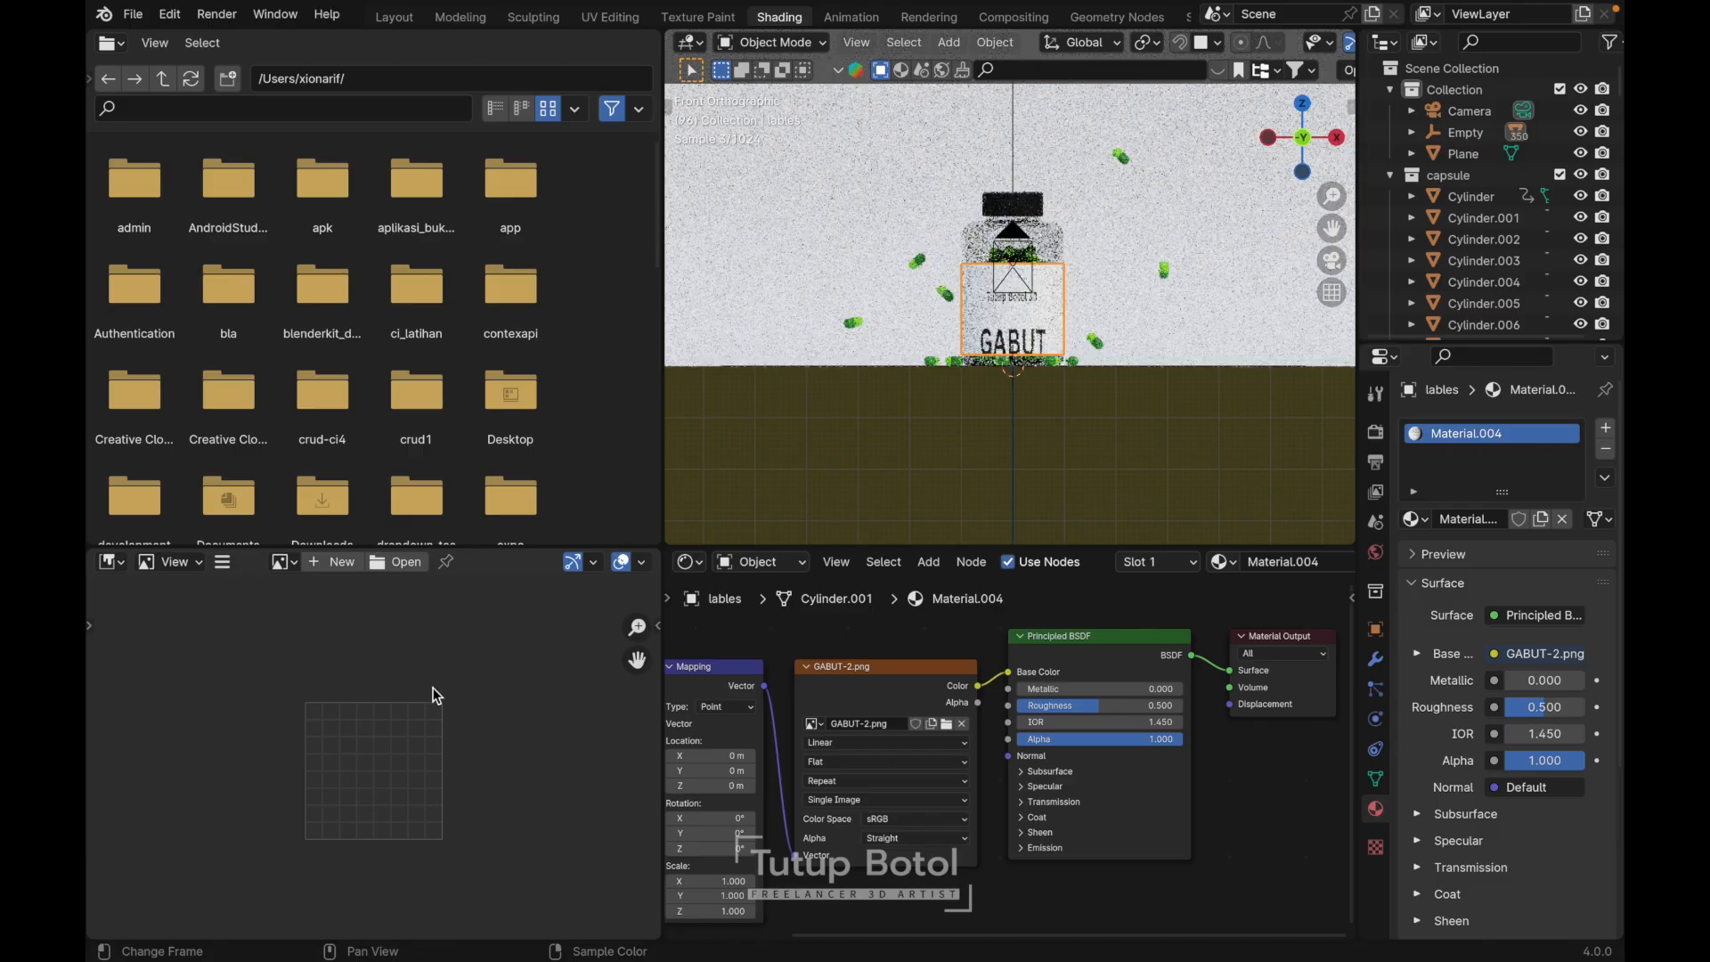
left_click(108, 564)
left_click(138, 667)
key("Tab")
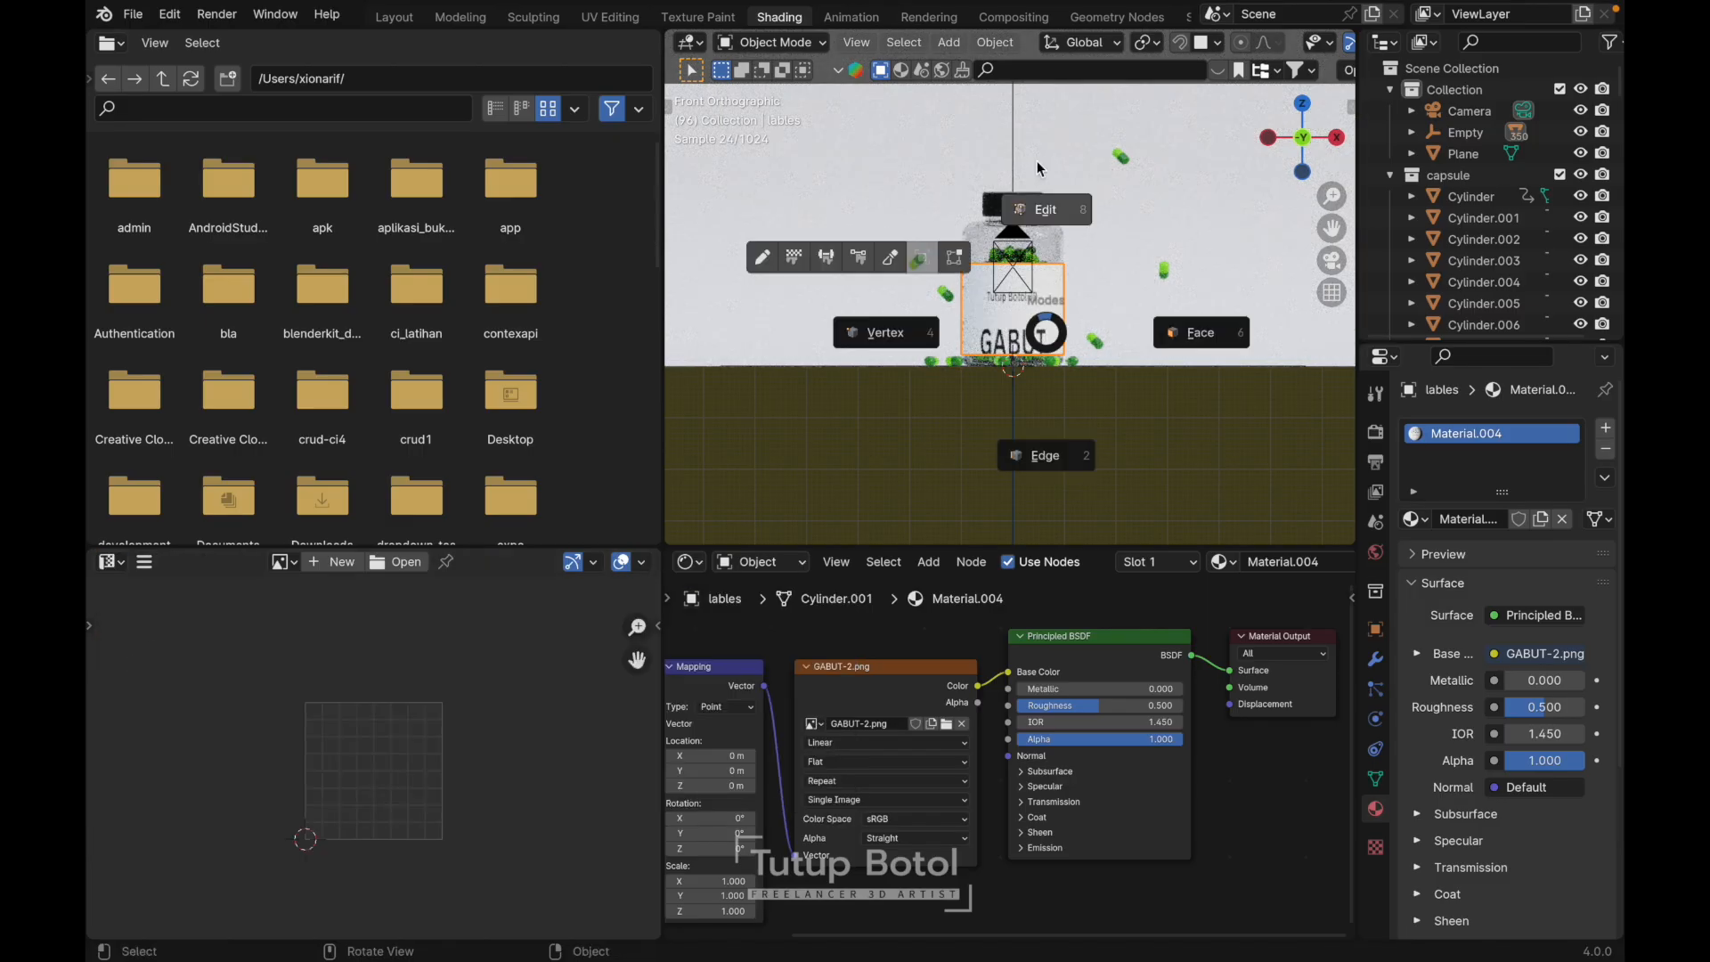
left_click(1039, 208)
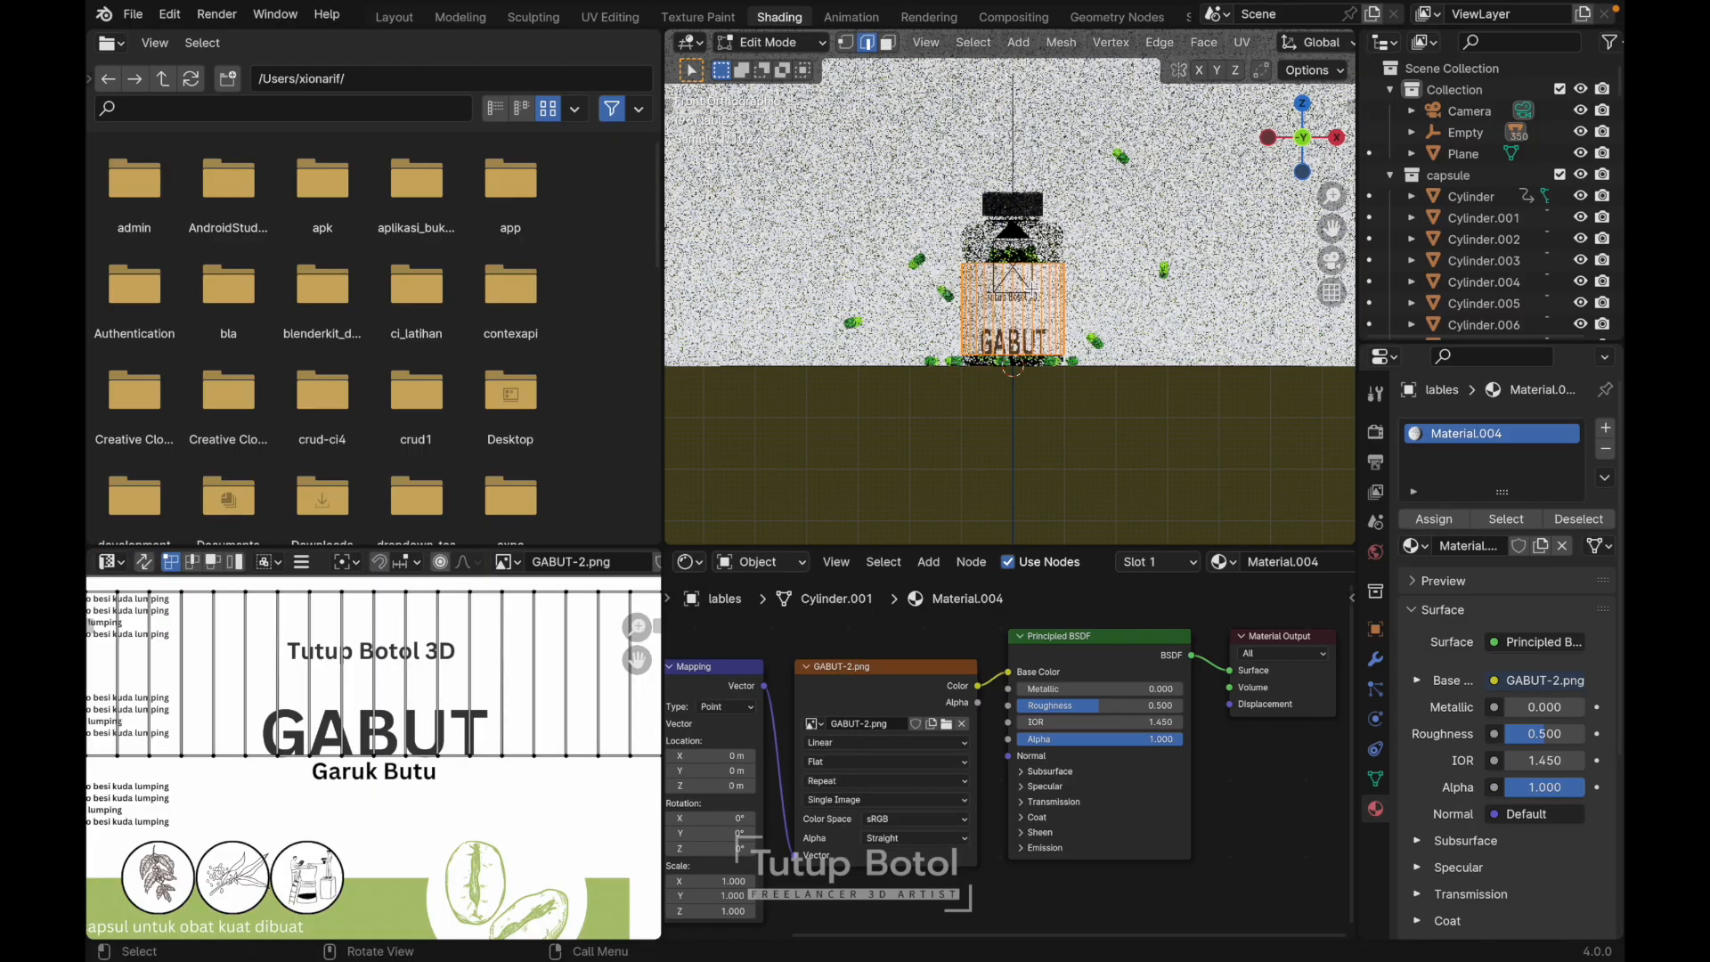
- Scale all label UVs along Y to match the image height and move them along Y to cover the whole GABUT-2.png artwork
scroll(508, 680, "down", 5)
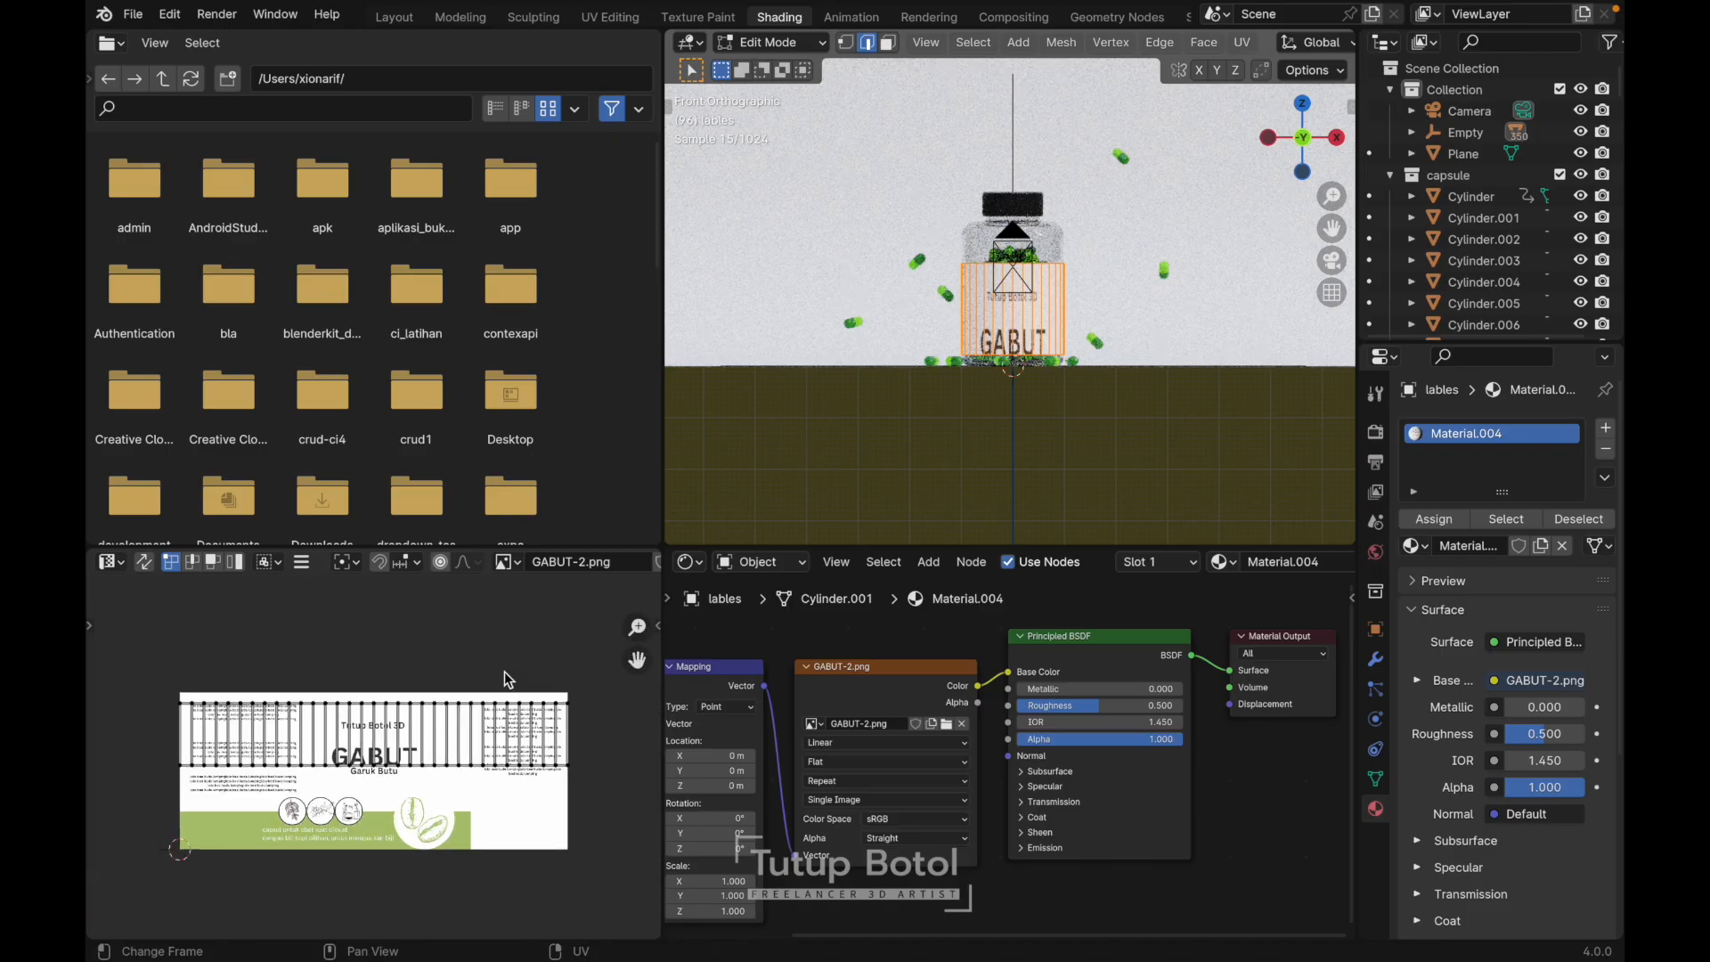
scroll(508, 680, "down", 2)
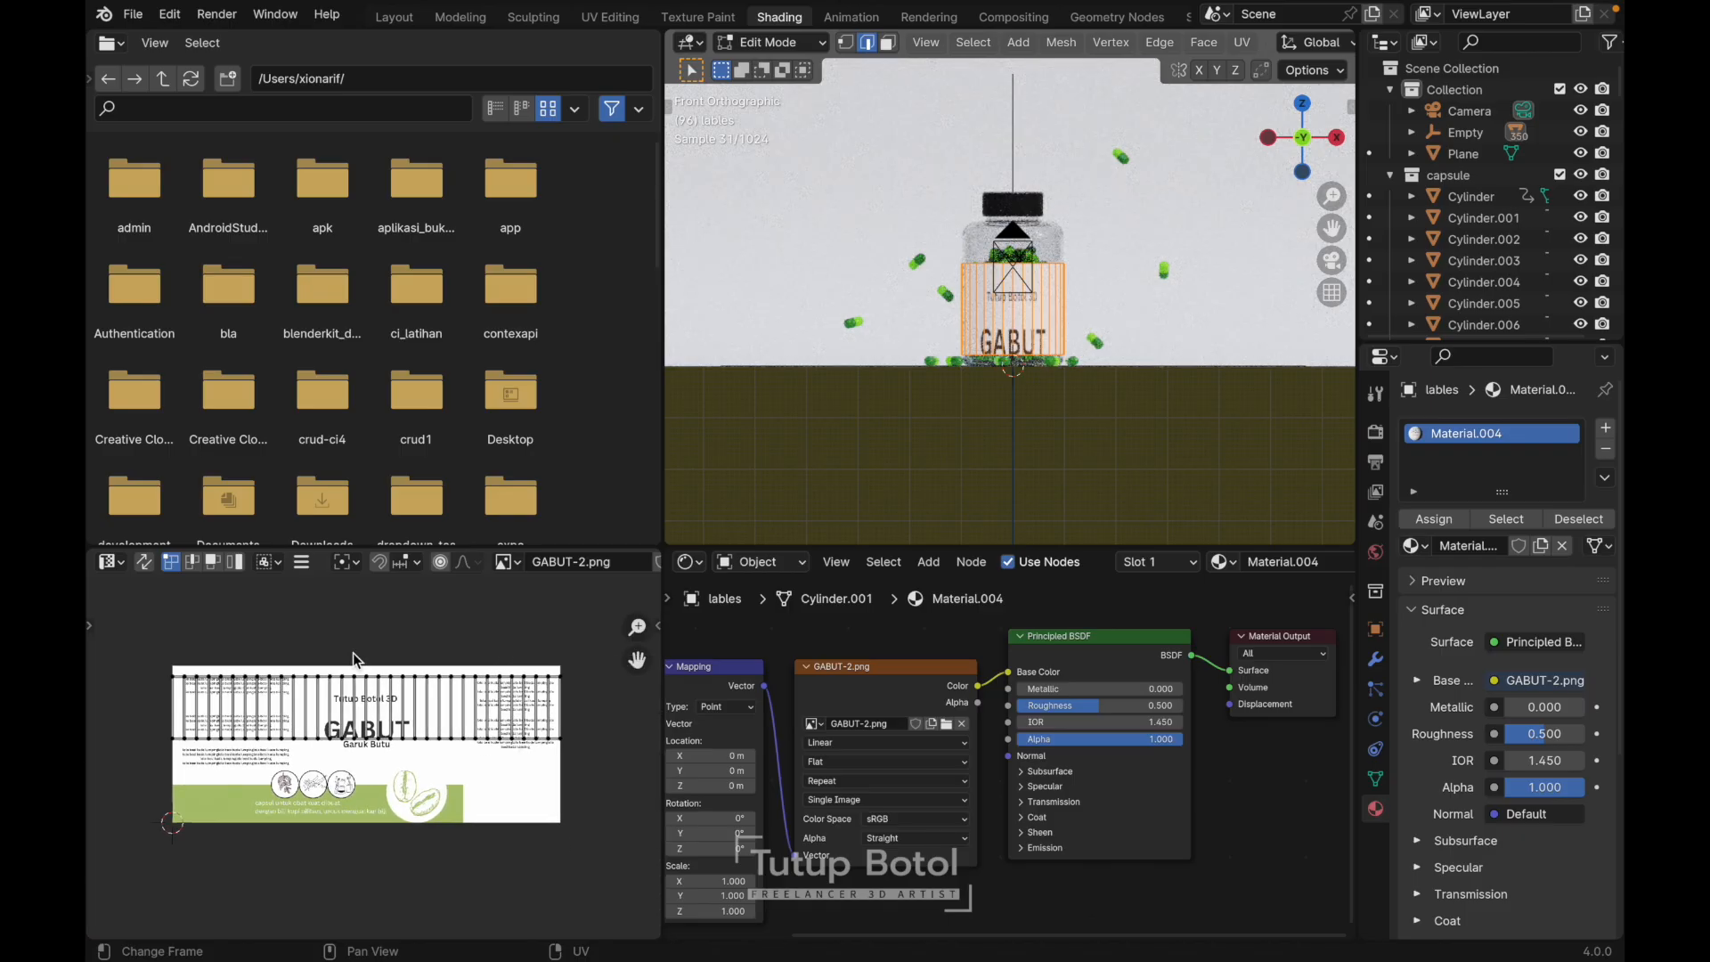
key("a")
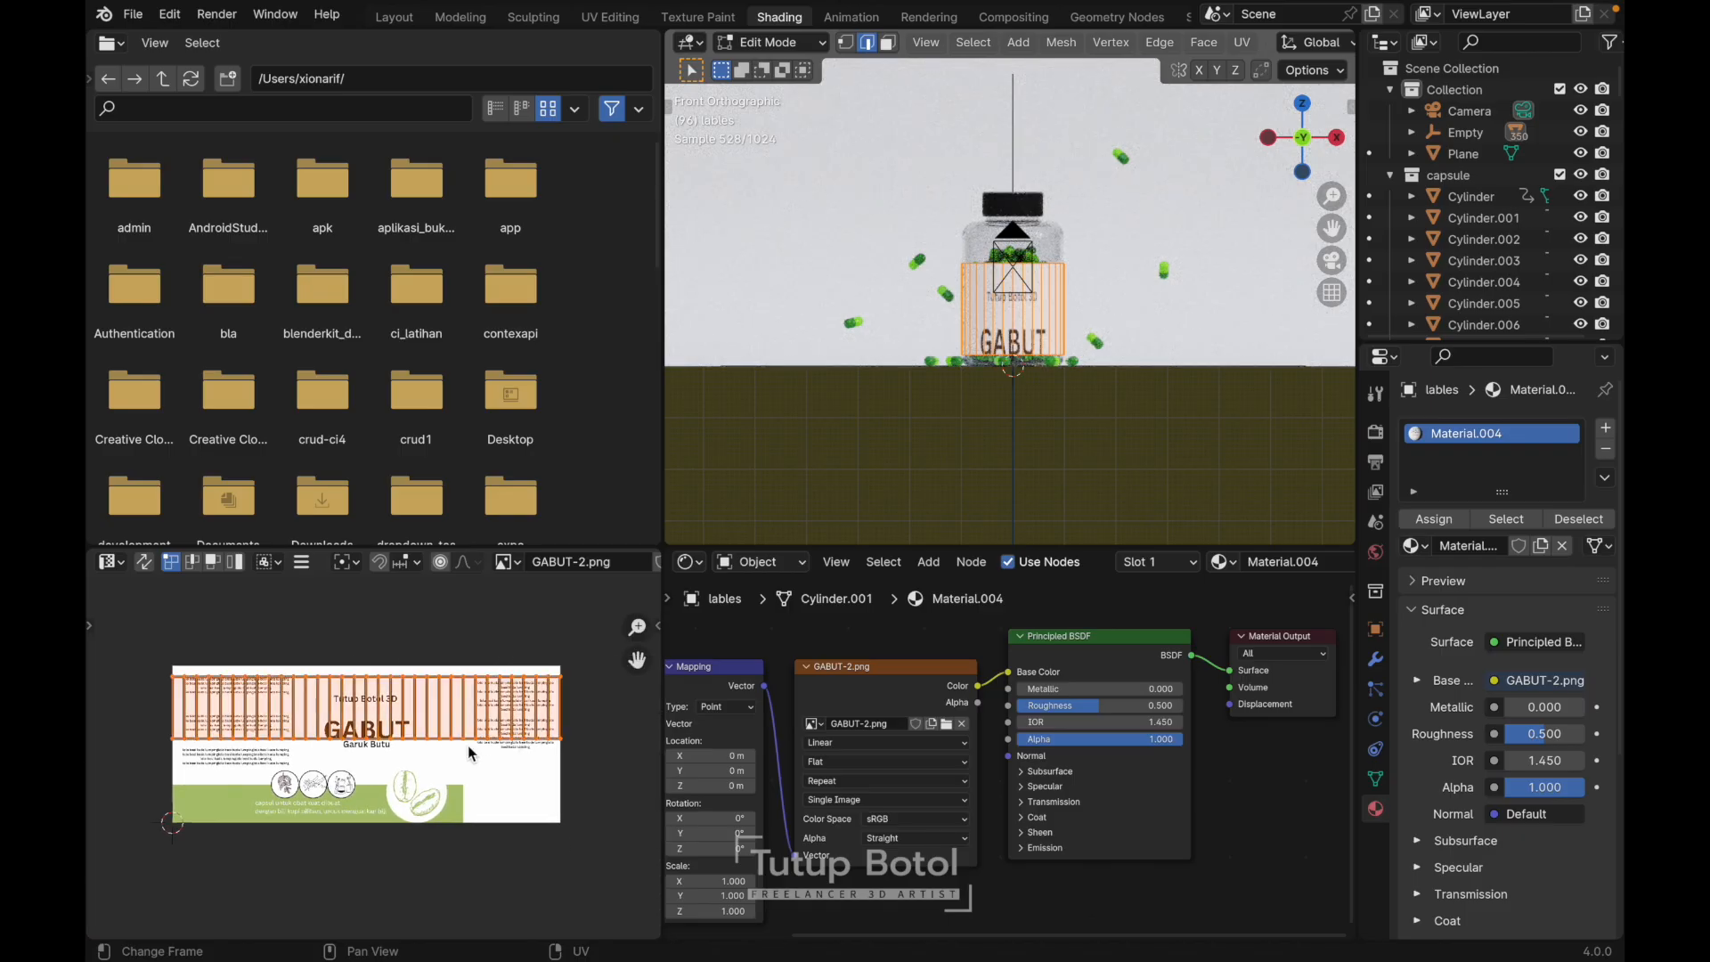
key("s")
key("y")
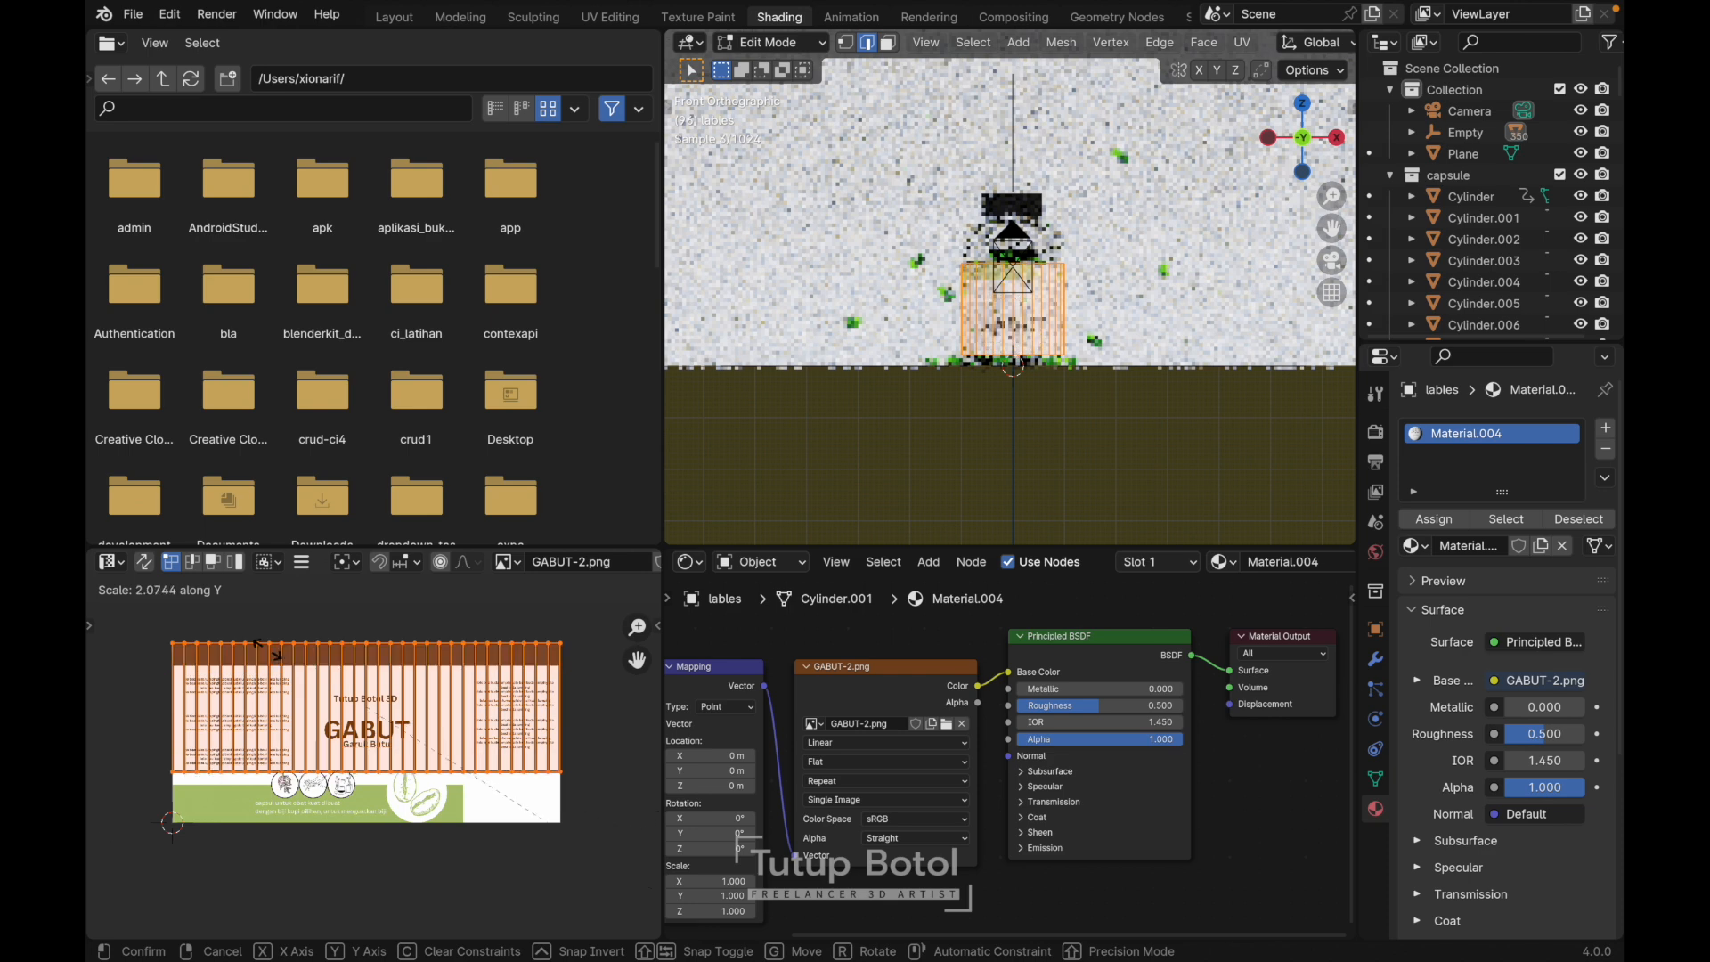
key("Return")
key("g")
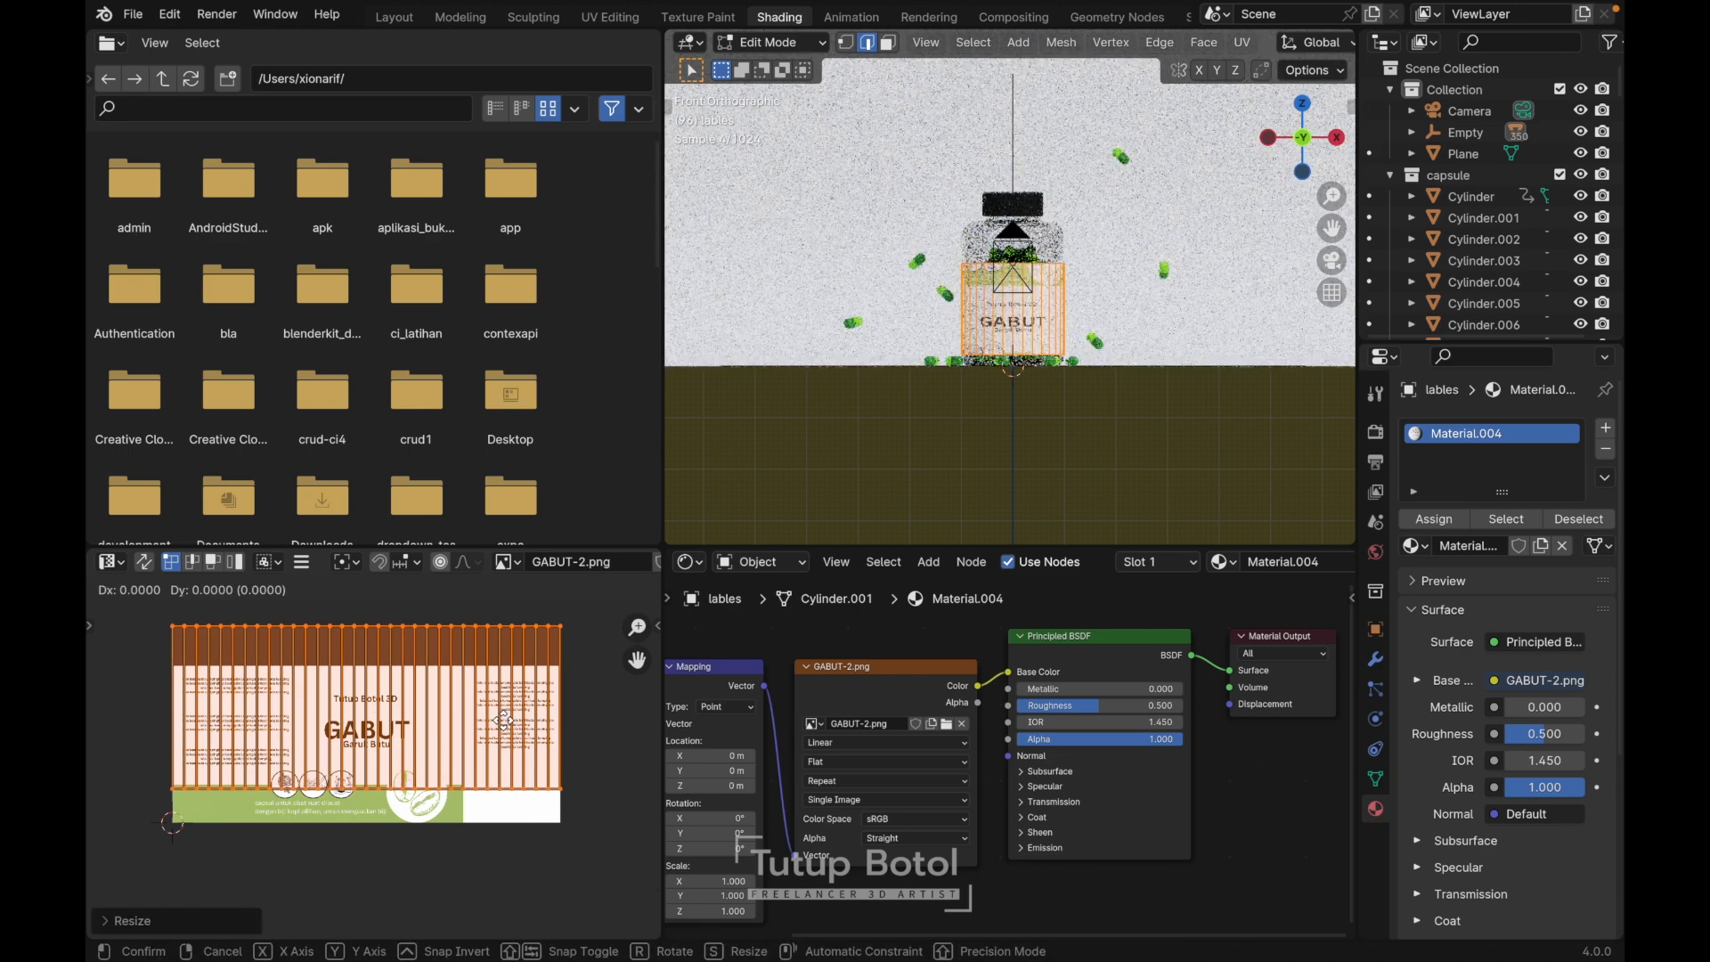
key("y")
key("Return")
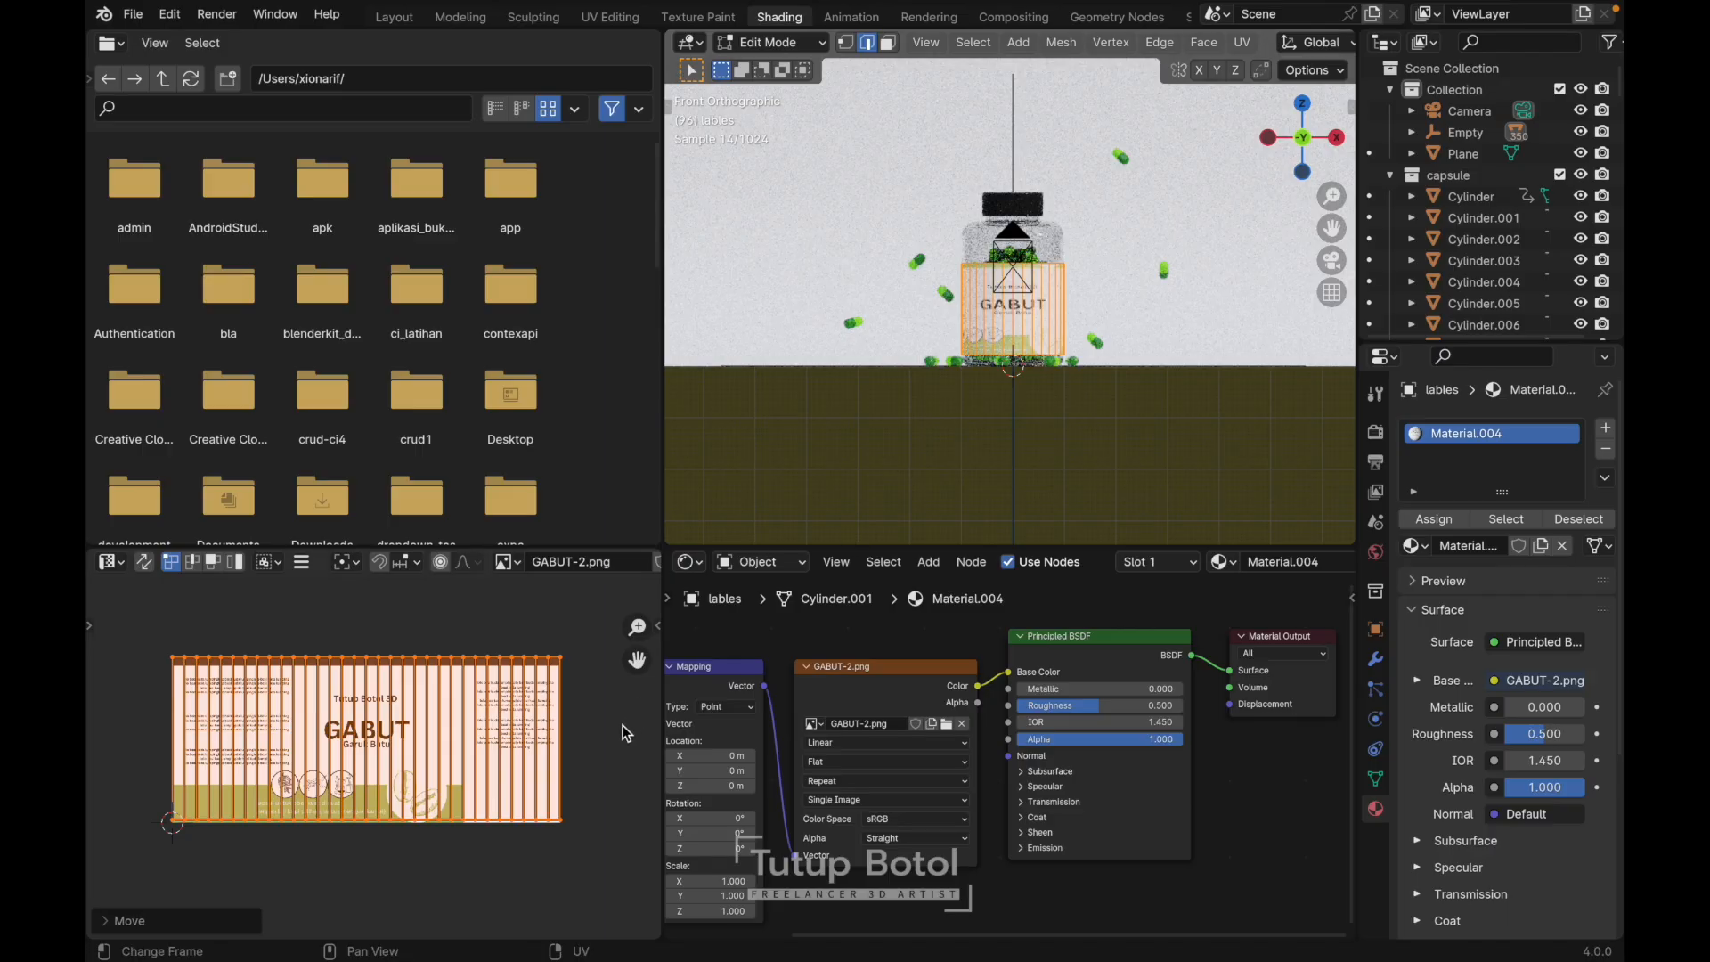
key("s")
key("Escape")
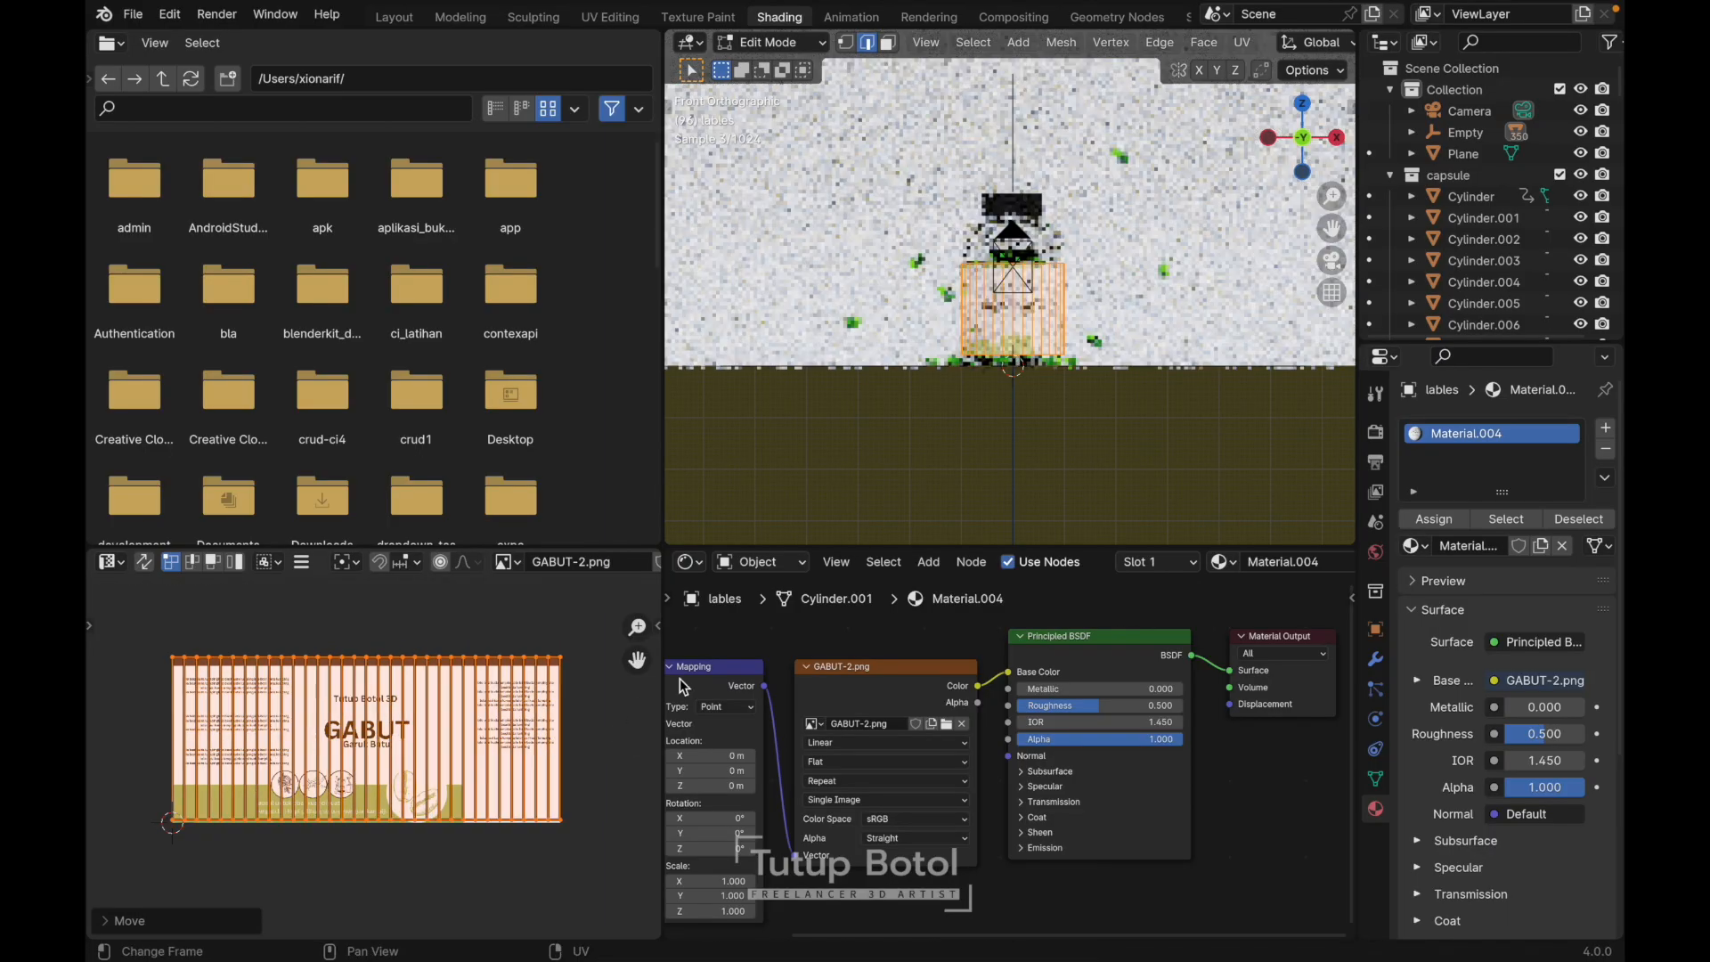
- Set the 3D viewport to Material Preview shading and frame the bottle label up close
scroll(1283, 49, "right", 5)
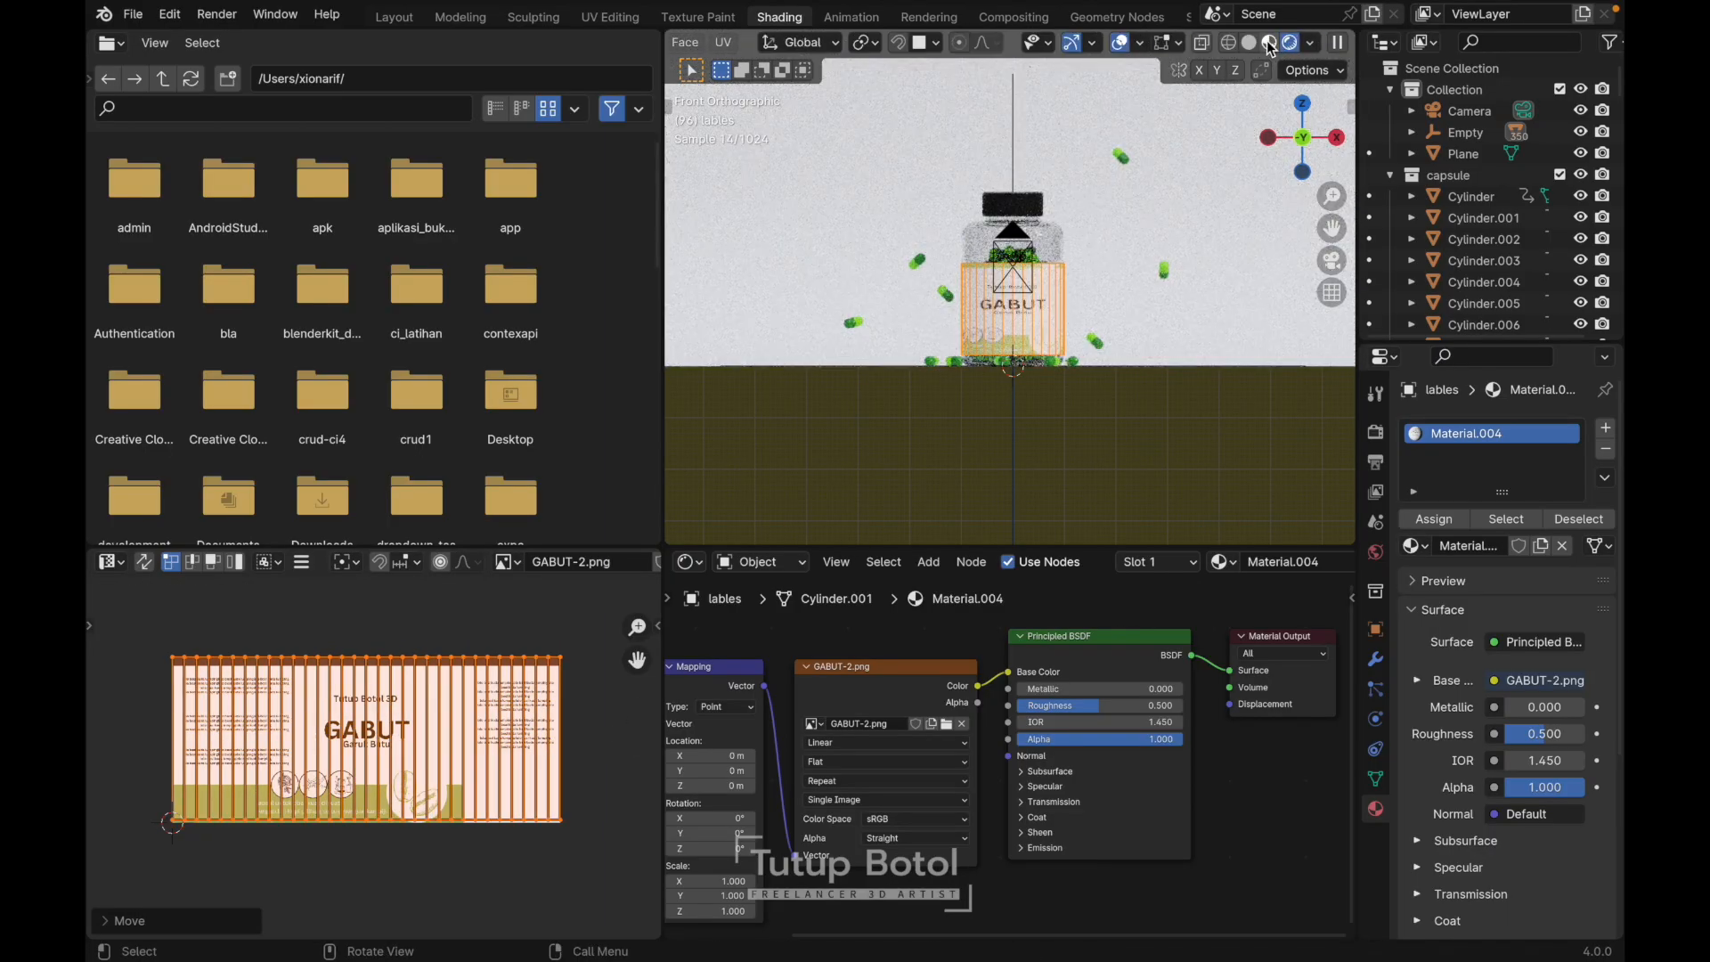
left_click(1271, 49)
scroll(981, 383, "up", 5)
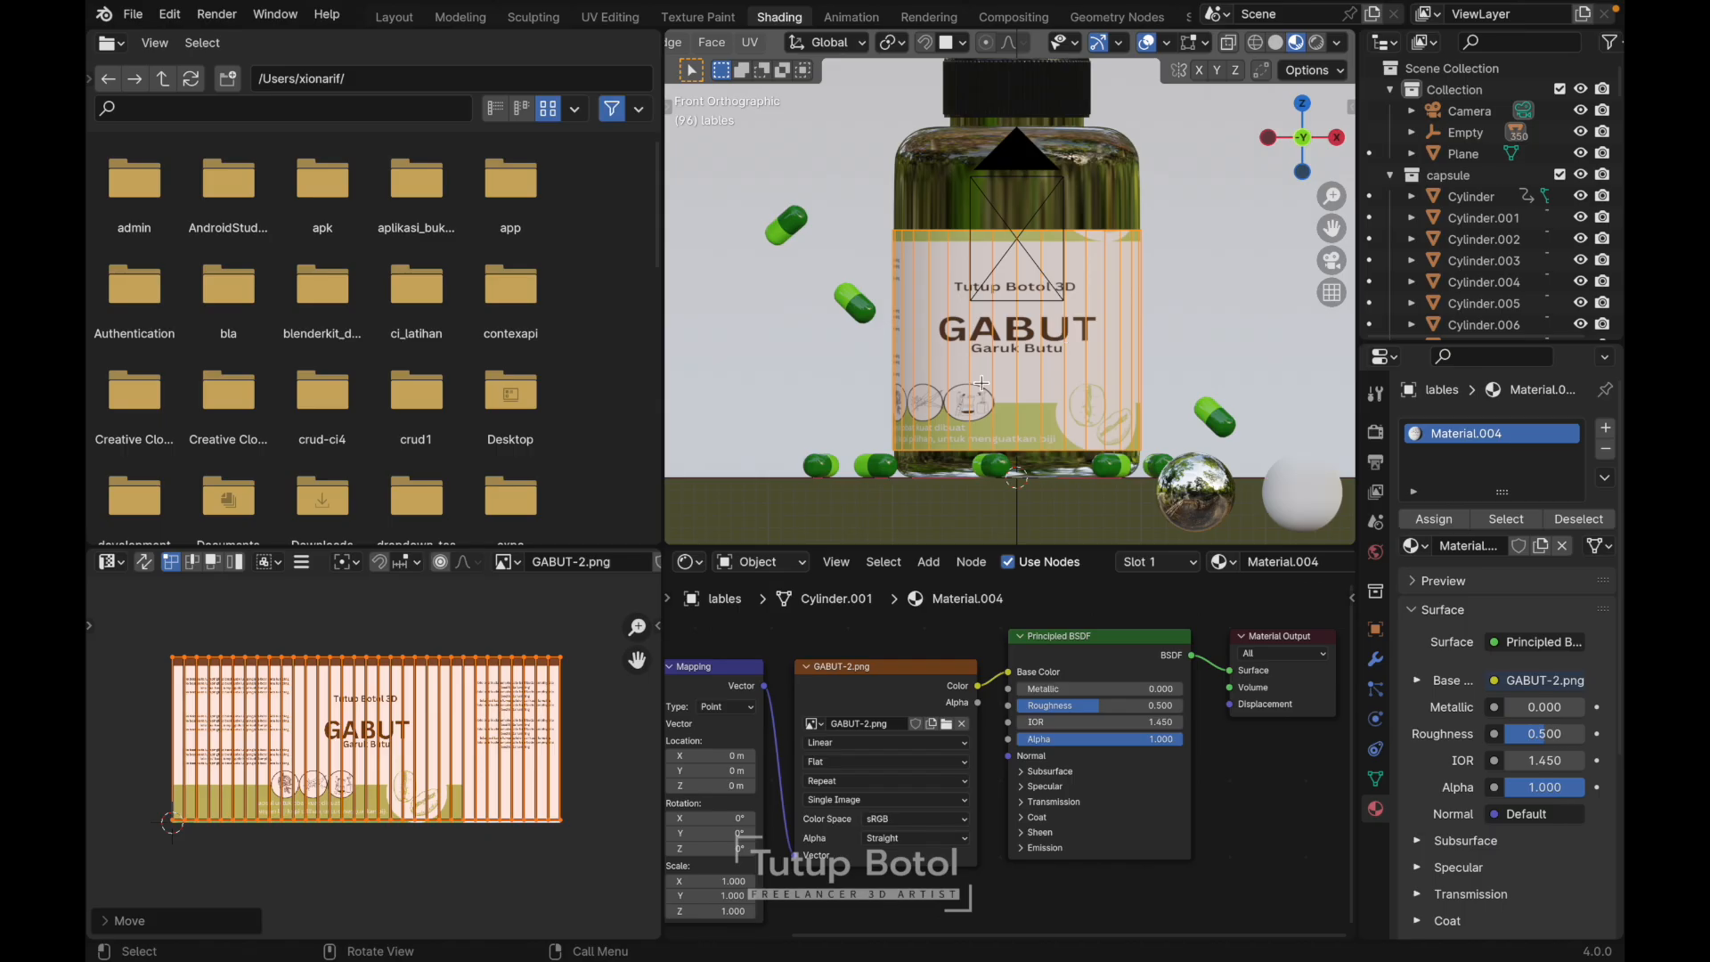
- Scale the label UVs up slightly past the image edges and nudge them a little upward along Y
key("s")
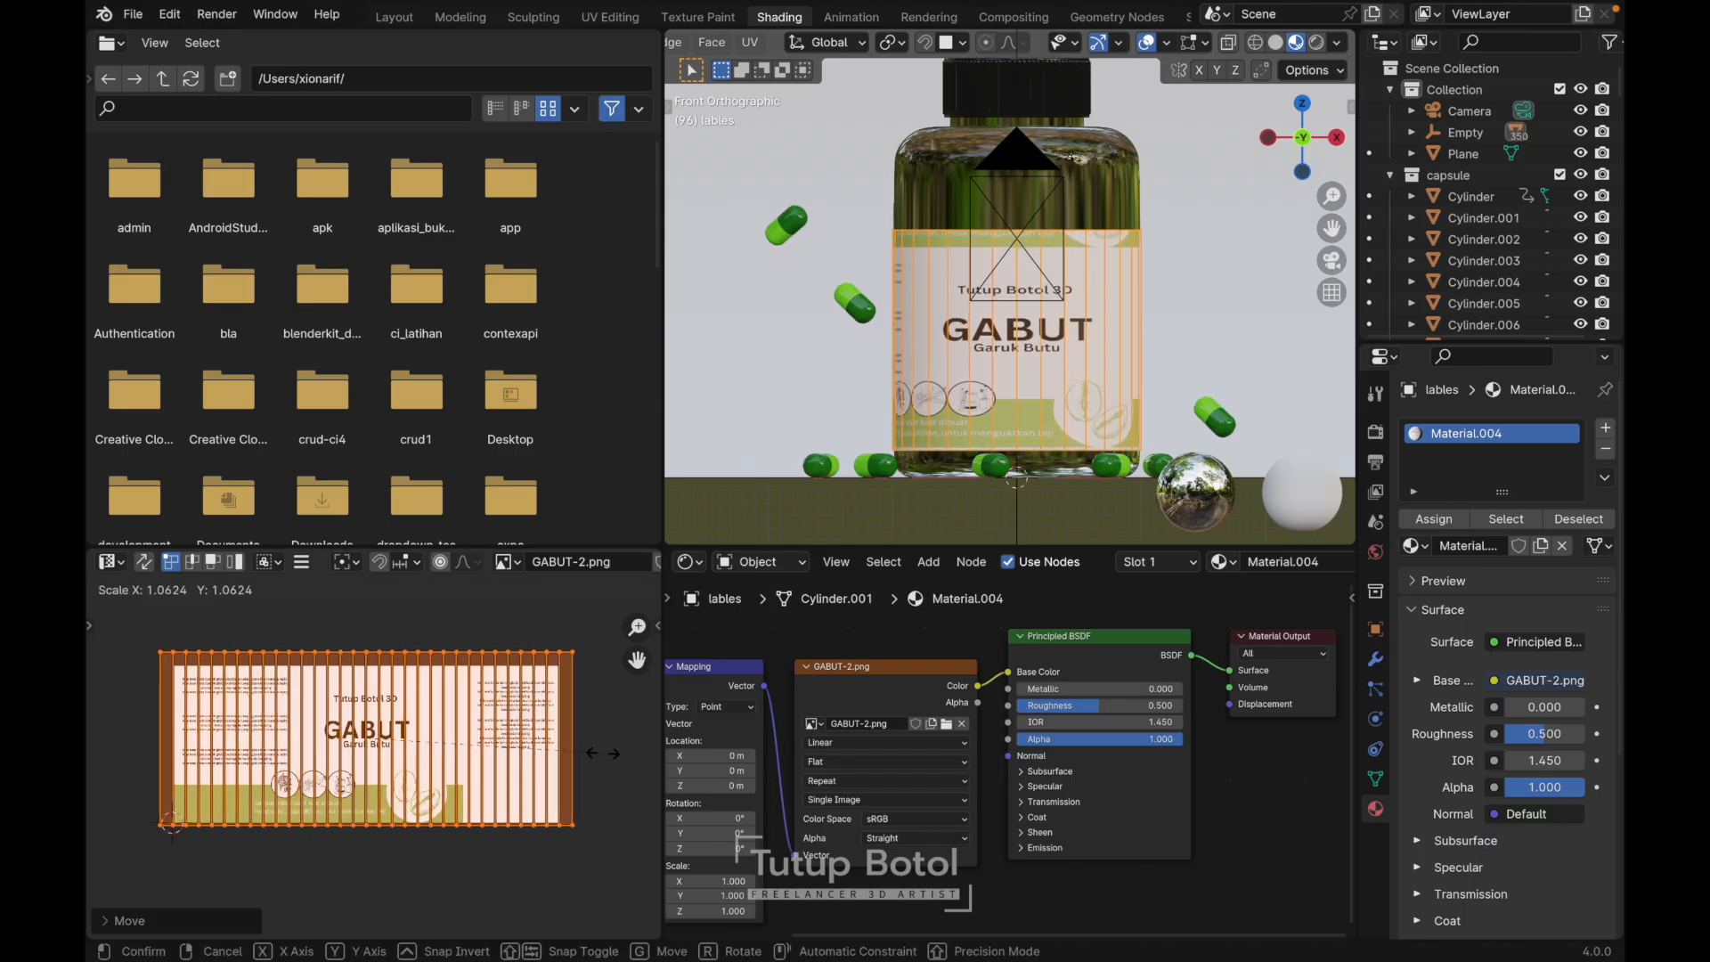
left_click(612, 757)
key("g")
key("y")
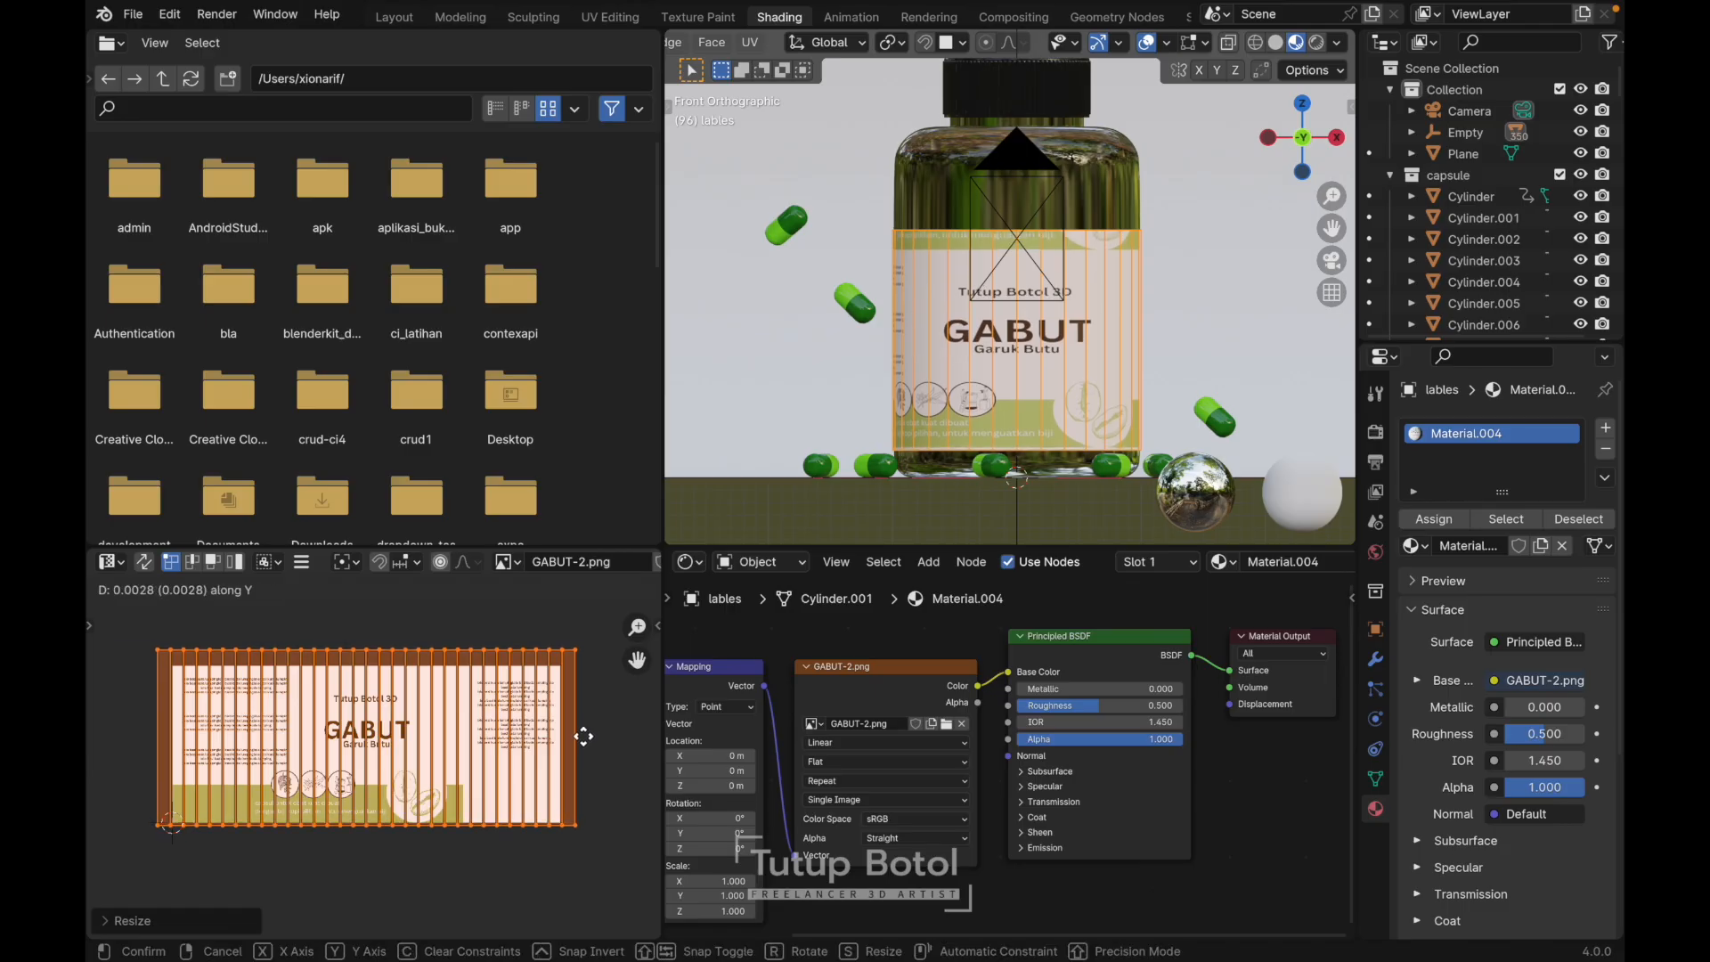
left_click(584, 737)
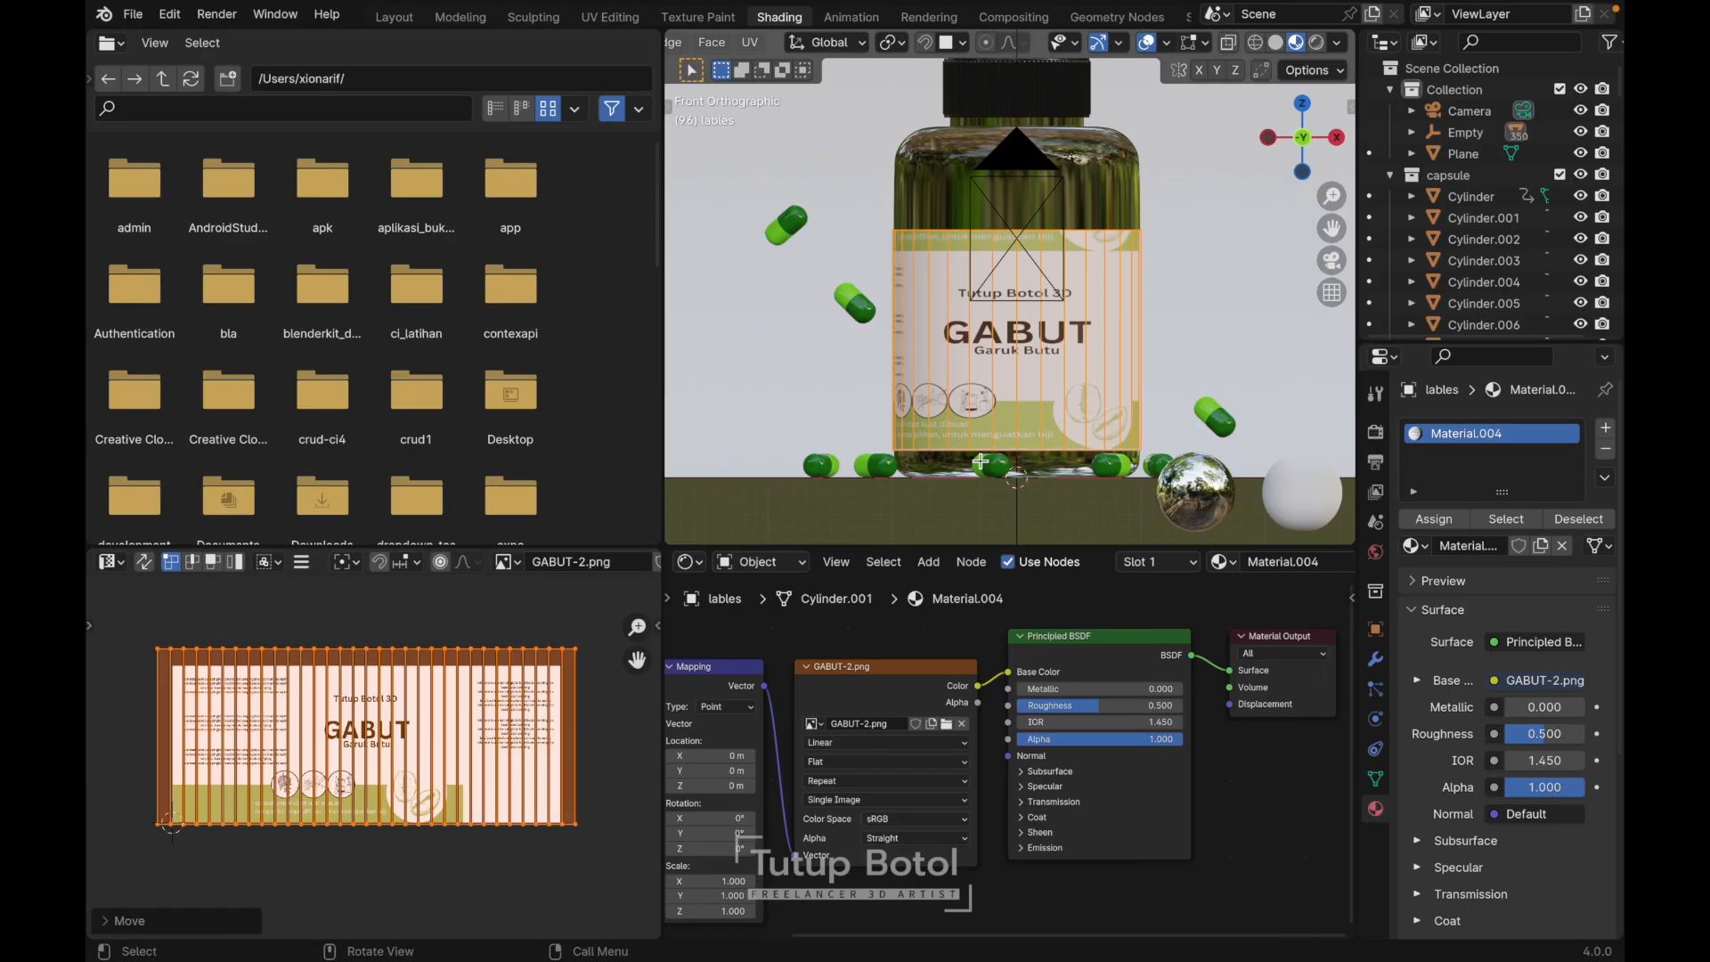
- Delete the two adjacent label faces at the back seam where the artwork's ends meet
scroll(979, 460, "left", 10)
scroll(980, 460, "up", 5)
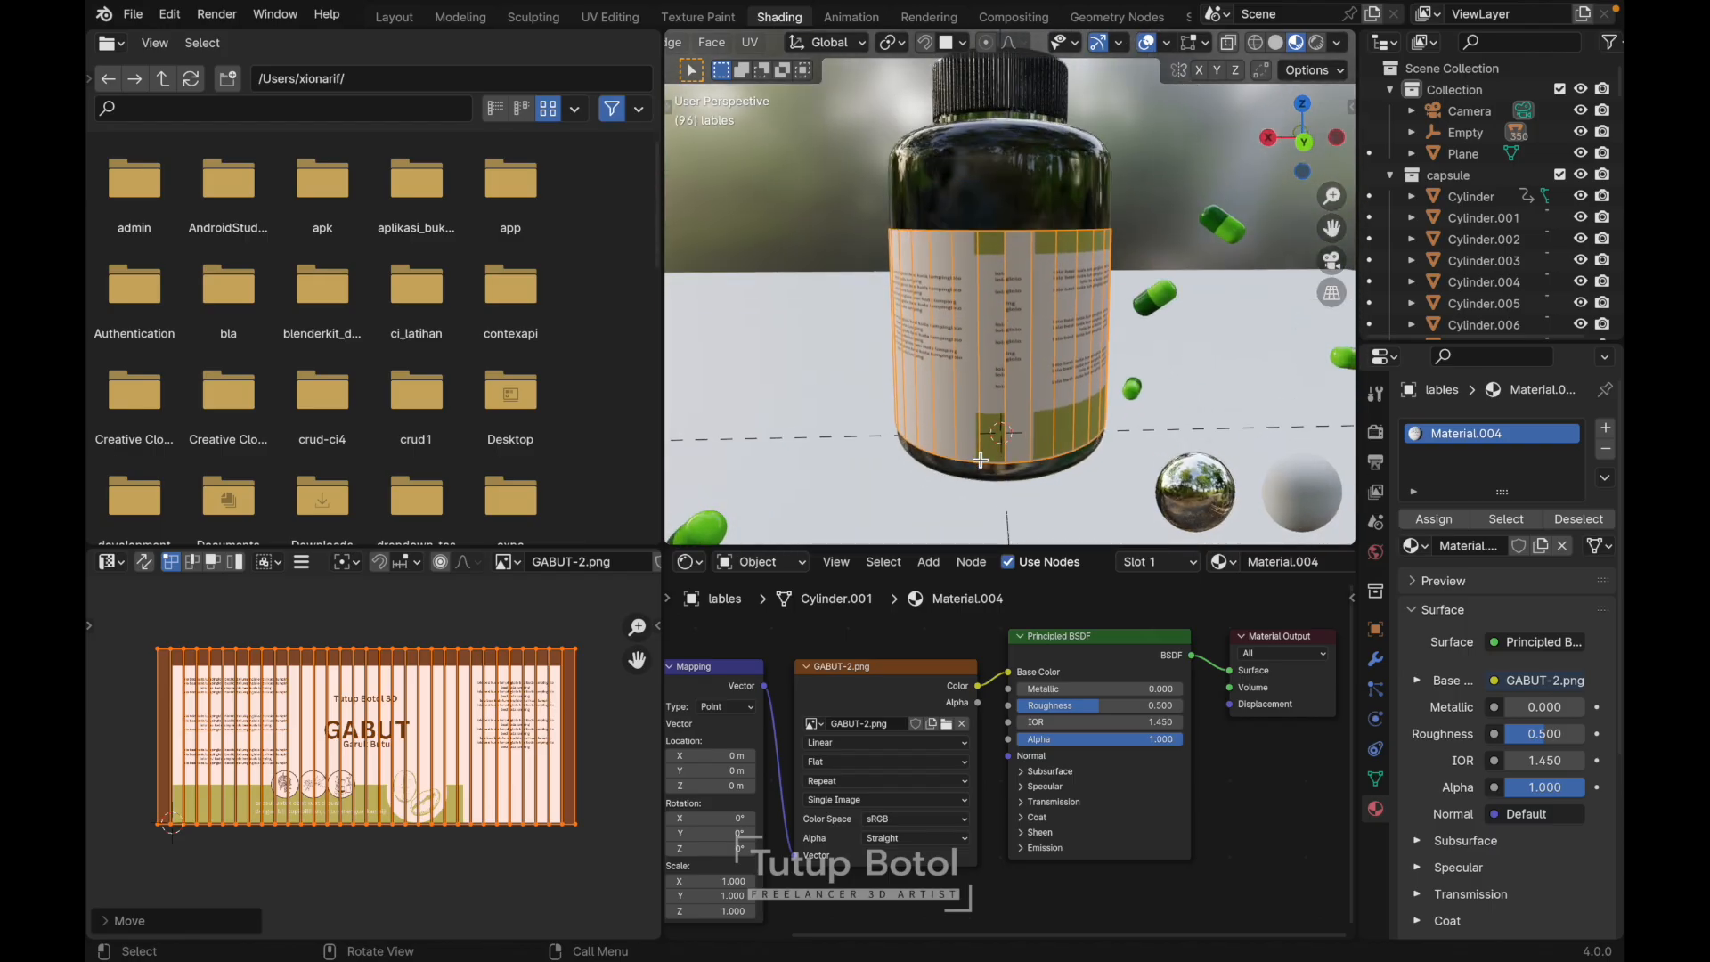
left_click(998, 320)
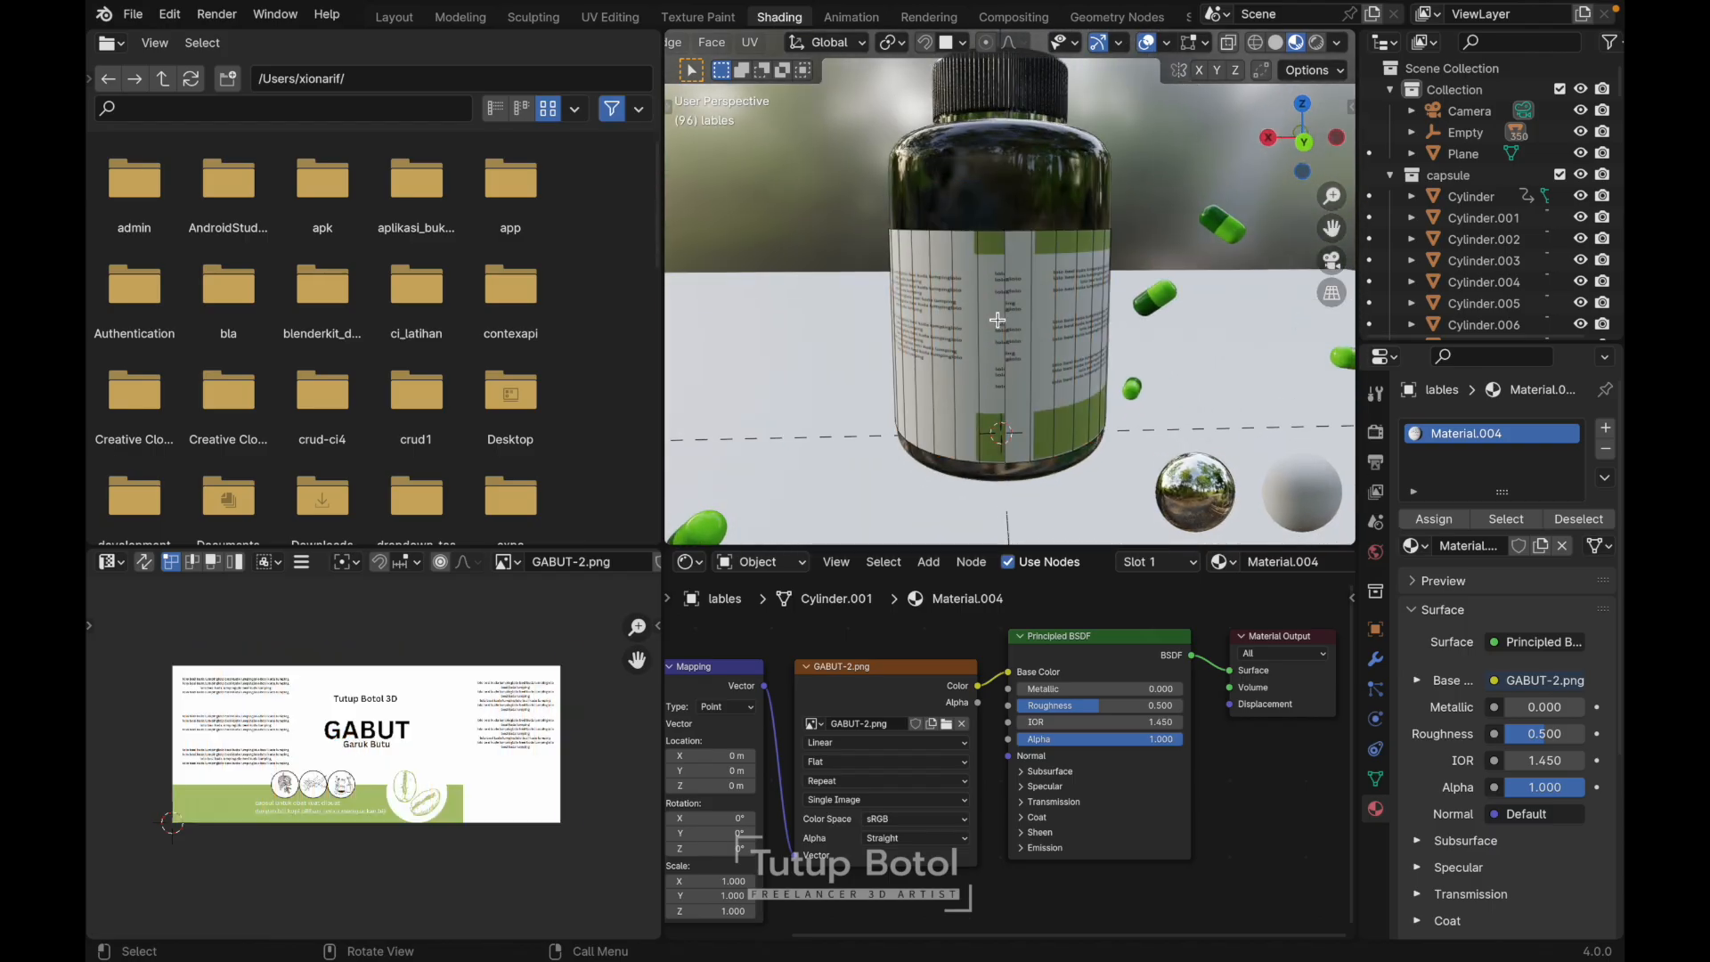
left_click(1014, 326, "shift")
key("x")
key("Escape")
key("x")
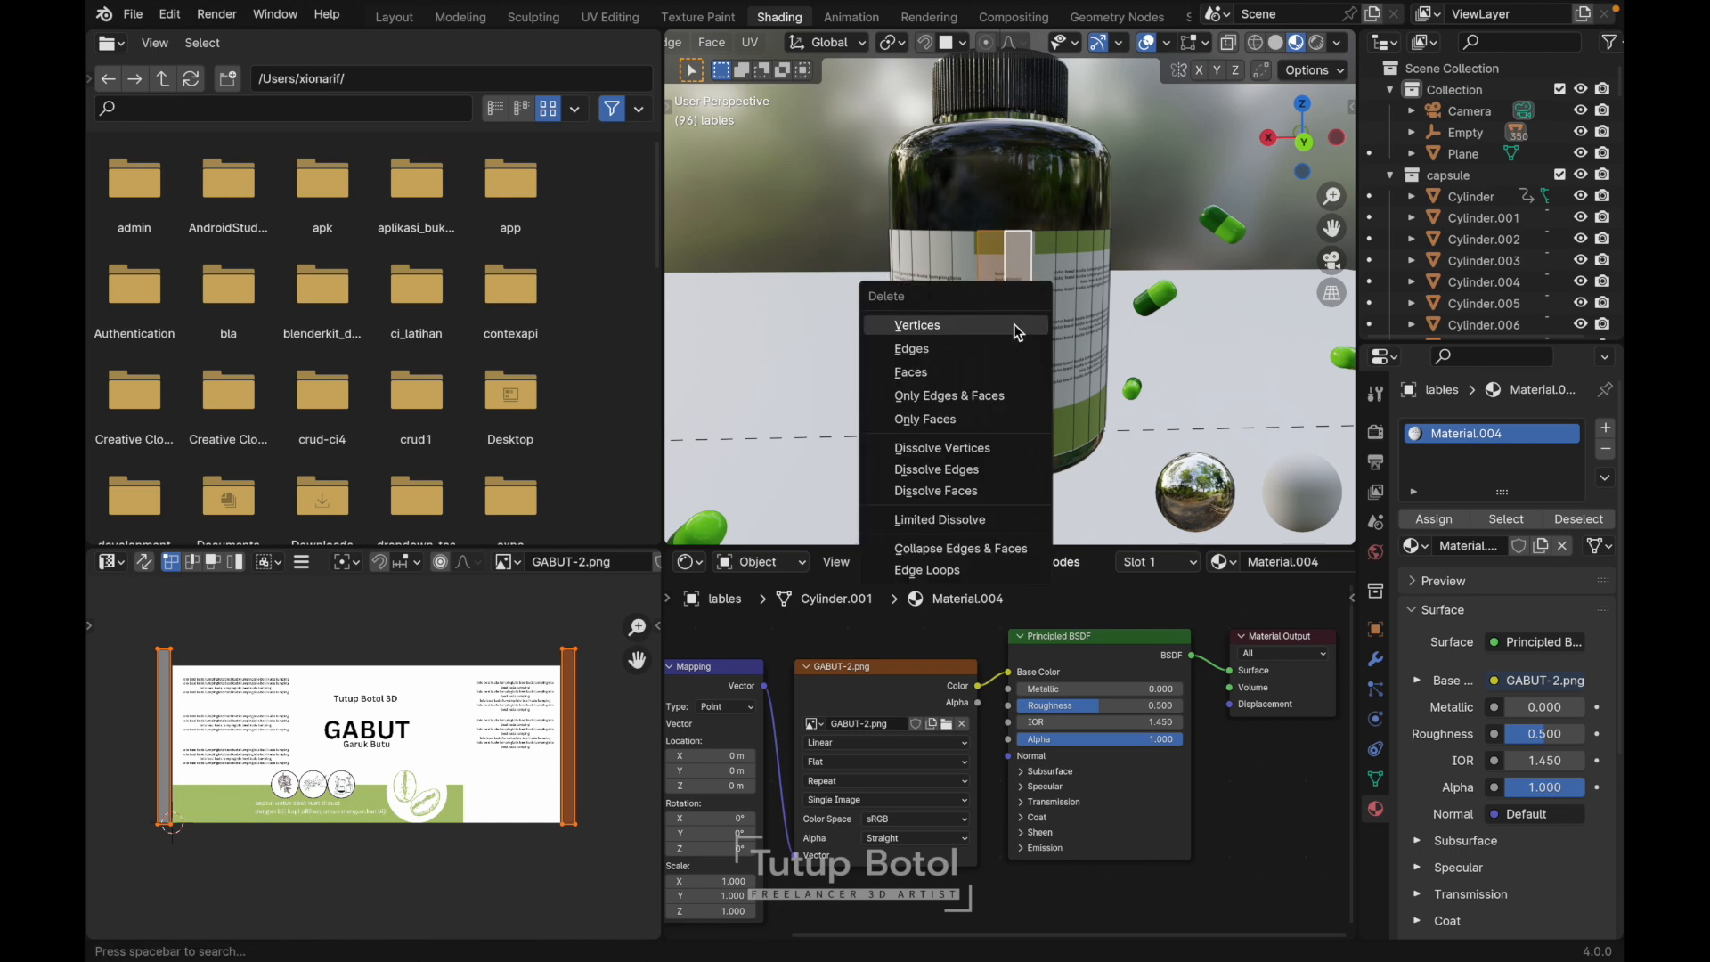
left_click(965, 369)
- Remove the Subdivision modifier from the label object
middle_click_drag(965, 369, 1031, 313)
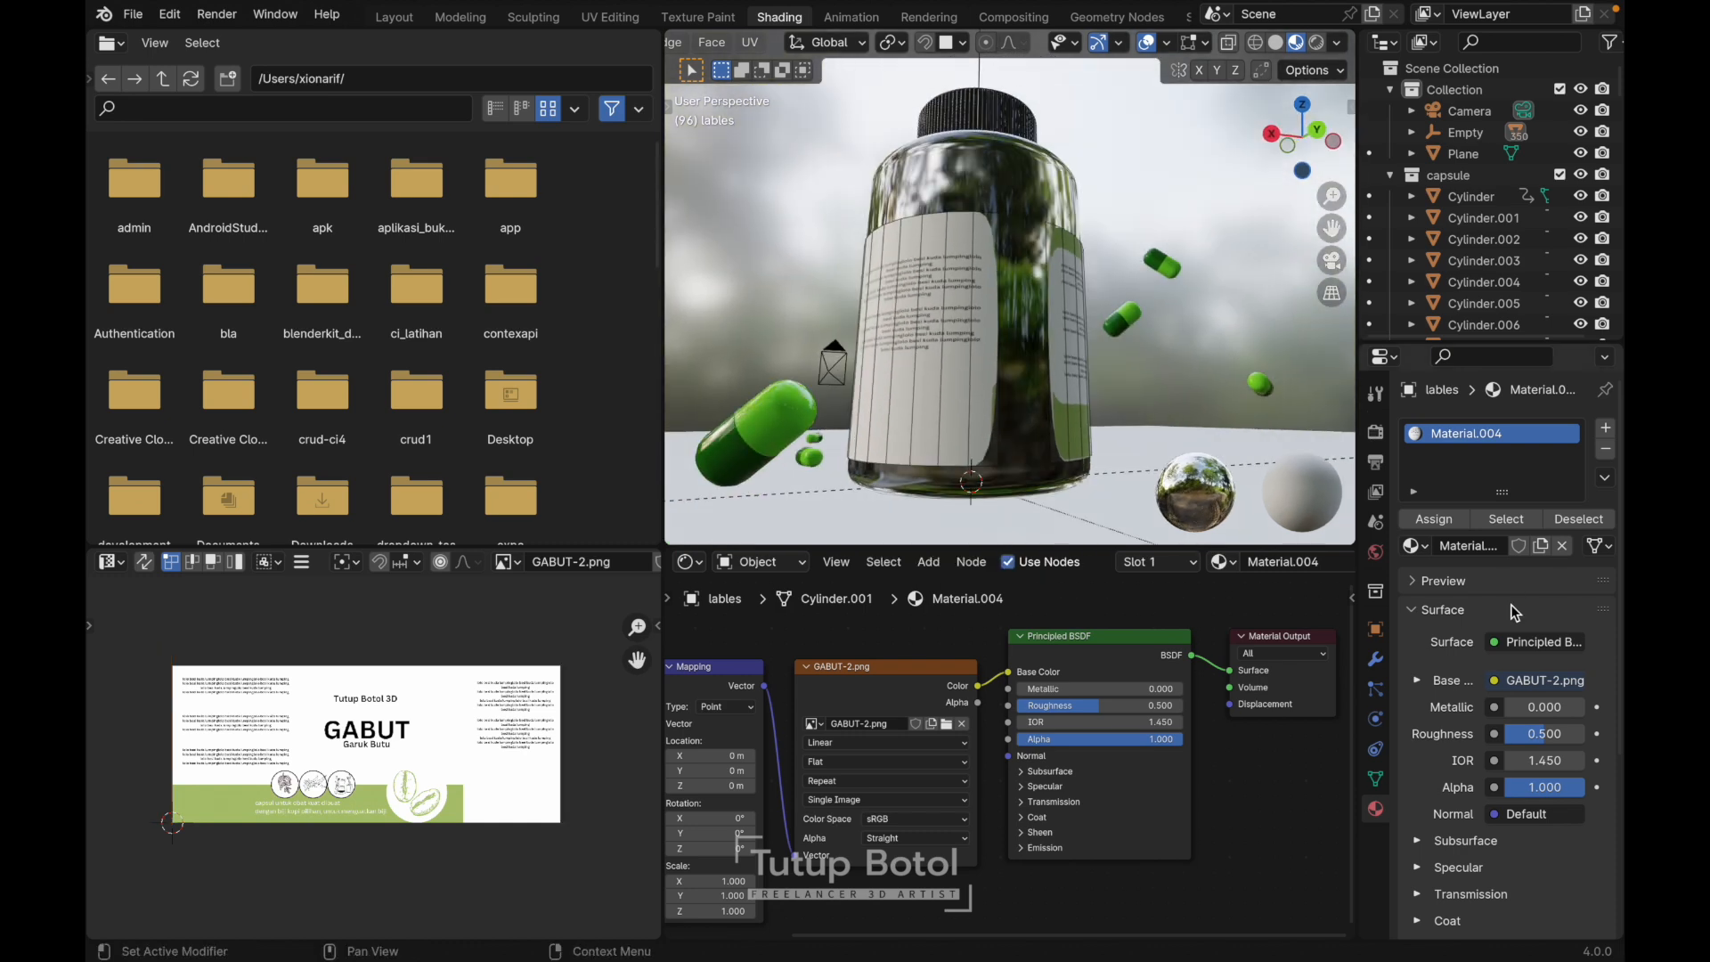
left_click(1375, 662)
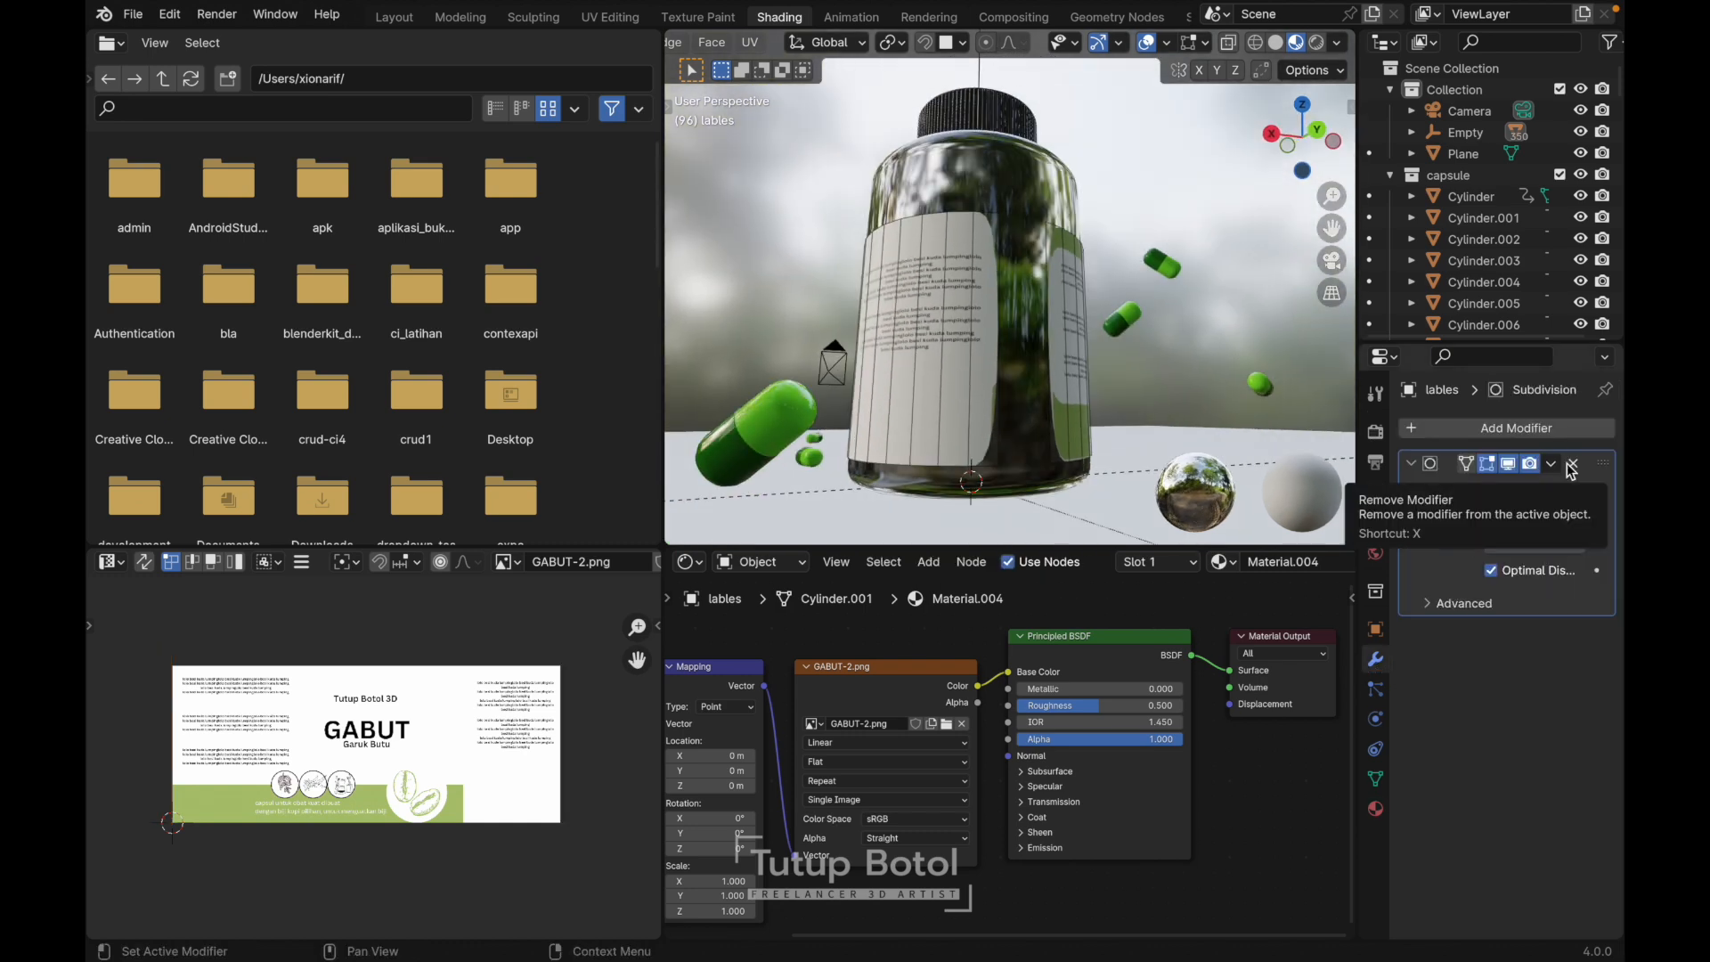
left_click(1571, 466)
- Scale all label UVs along X by about 1.2 so the artwork appears narrower on the bottle front
scroll(1001, 292, "left", 10)
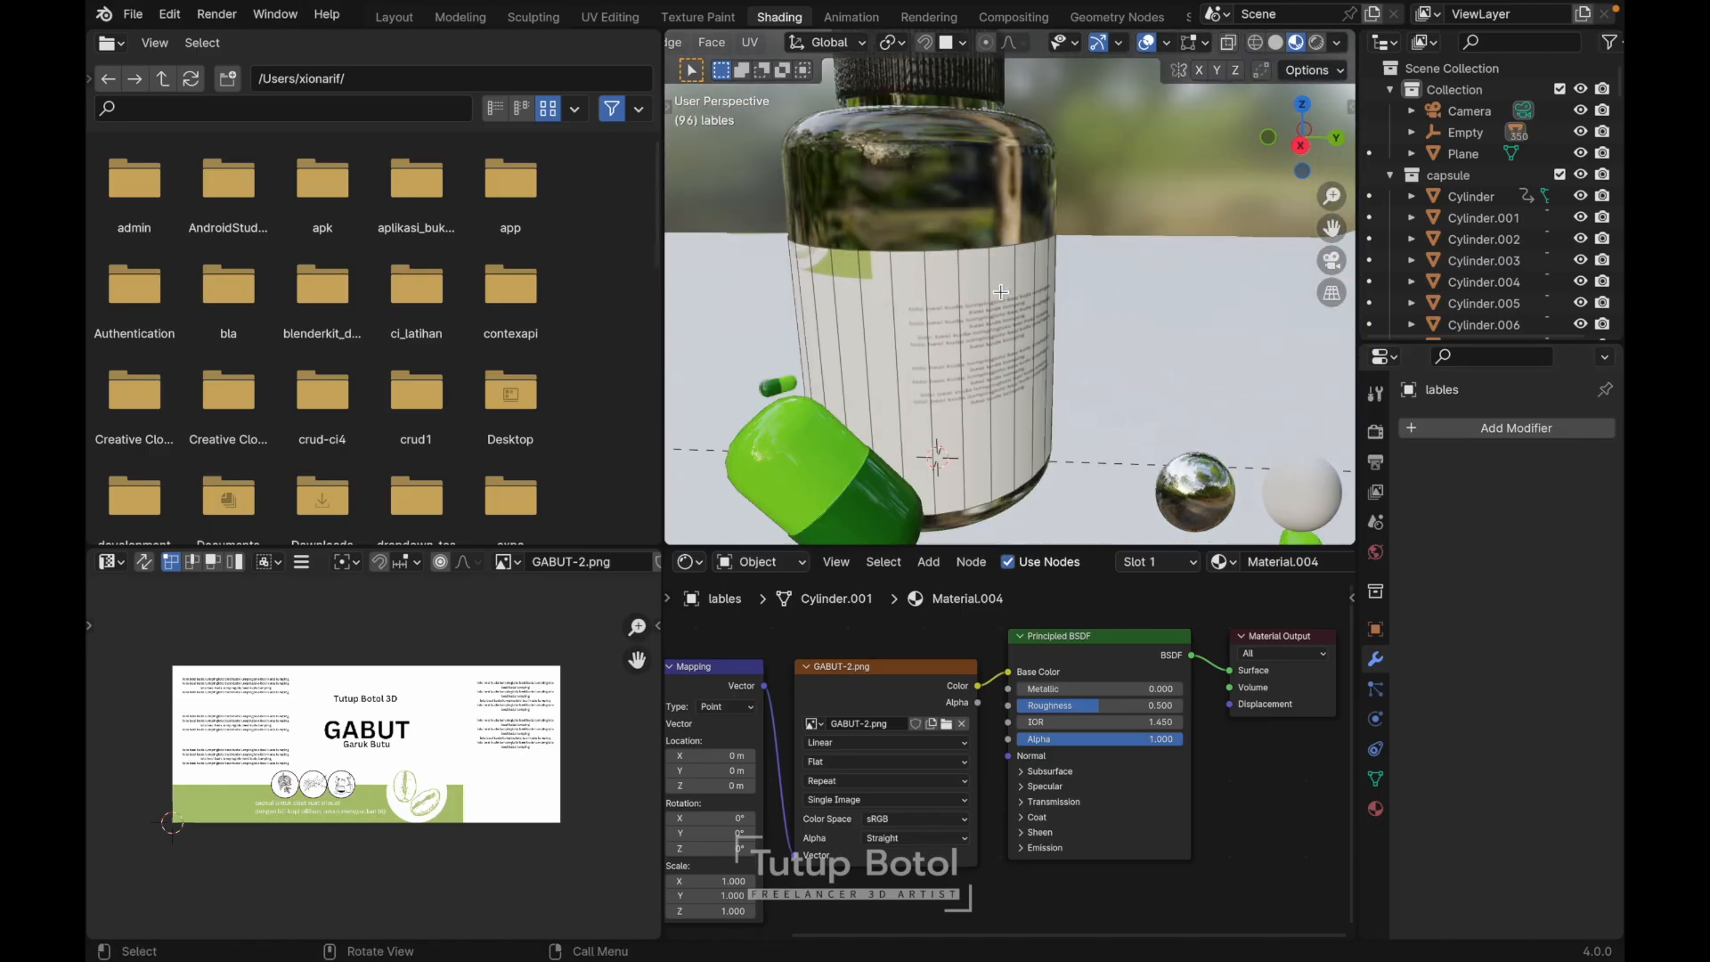
scroll(1000, 292, "left", 10)
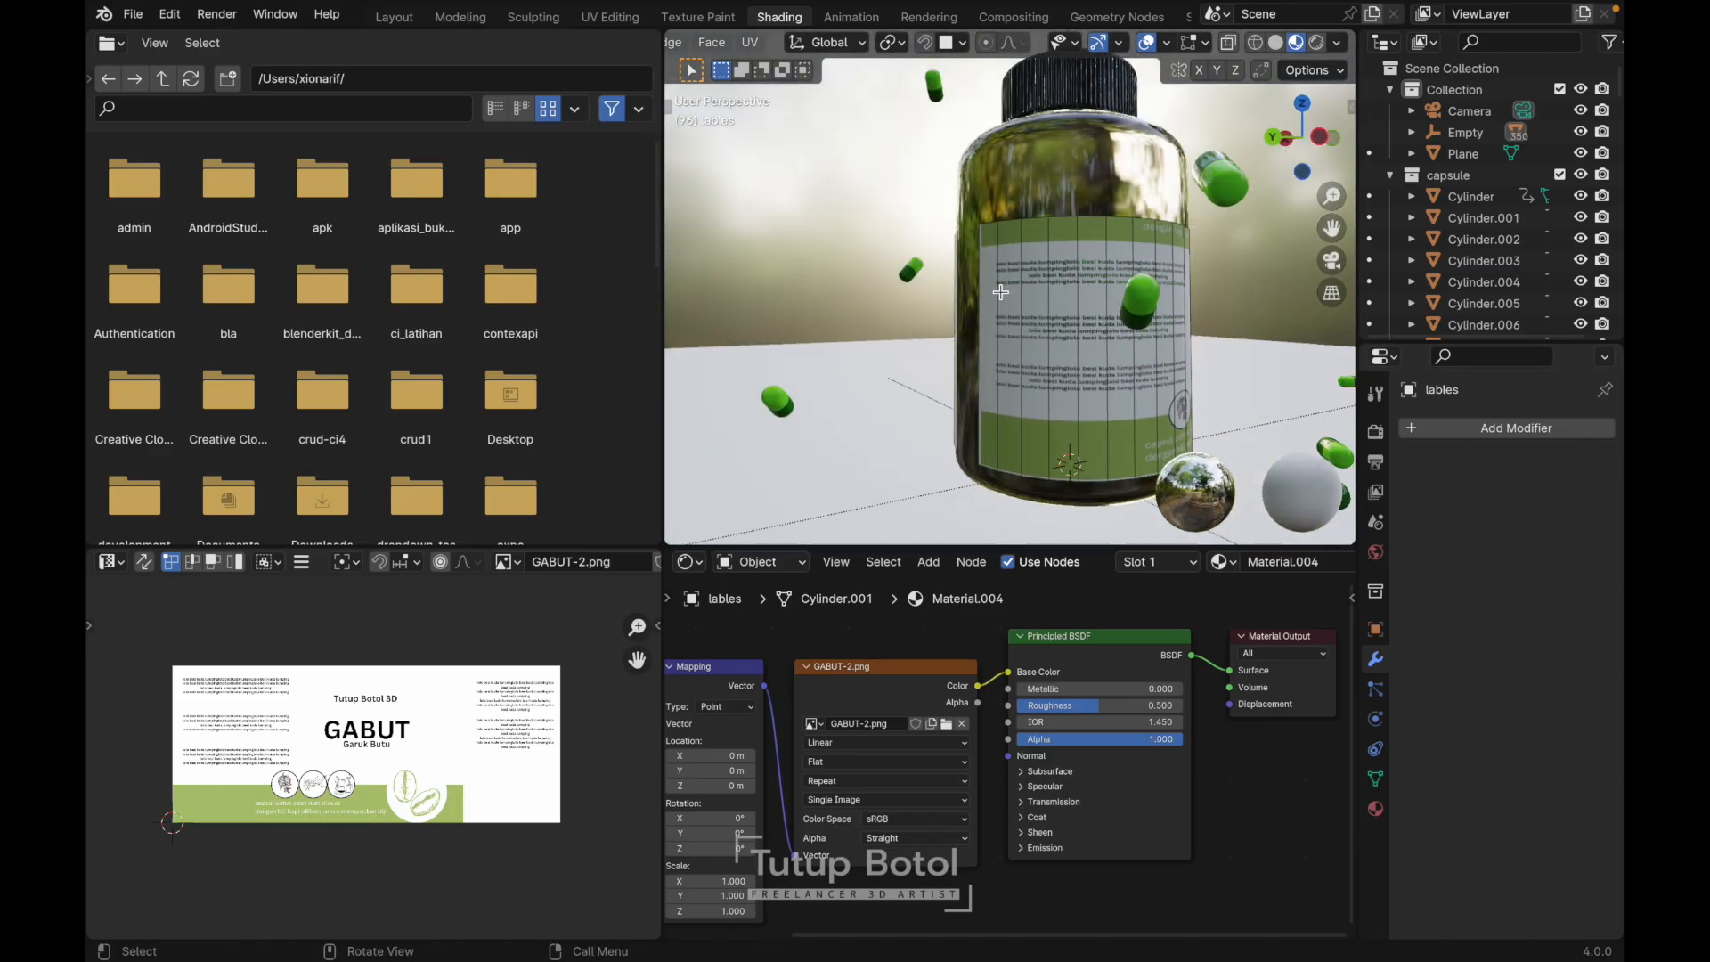
key("a")
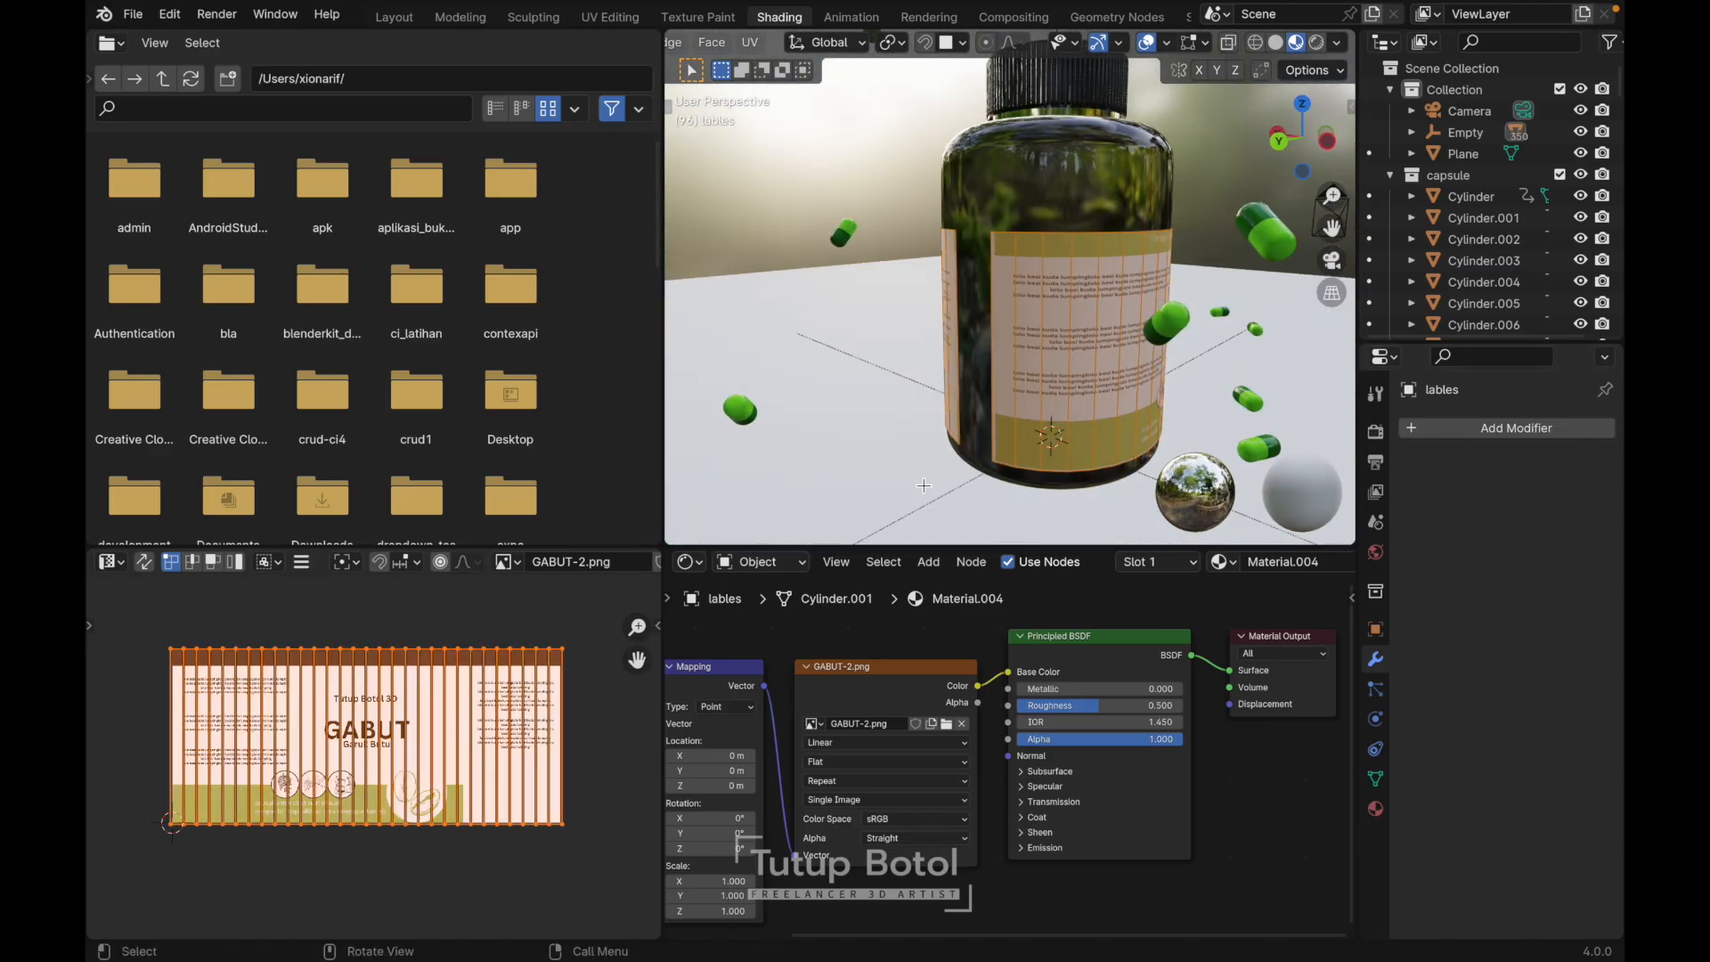
key("KP_1")
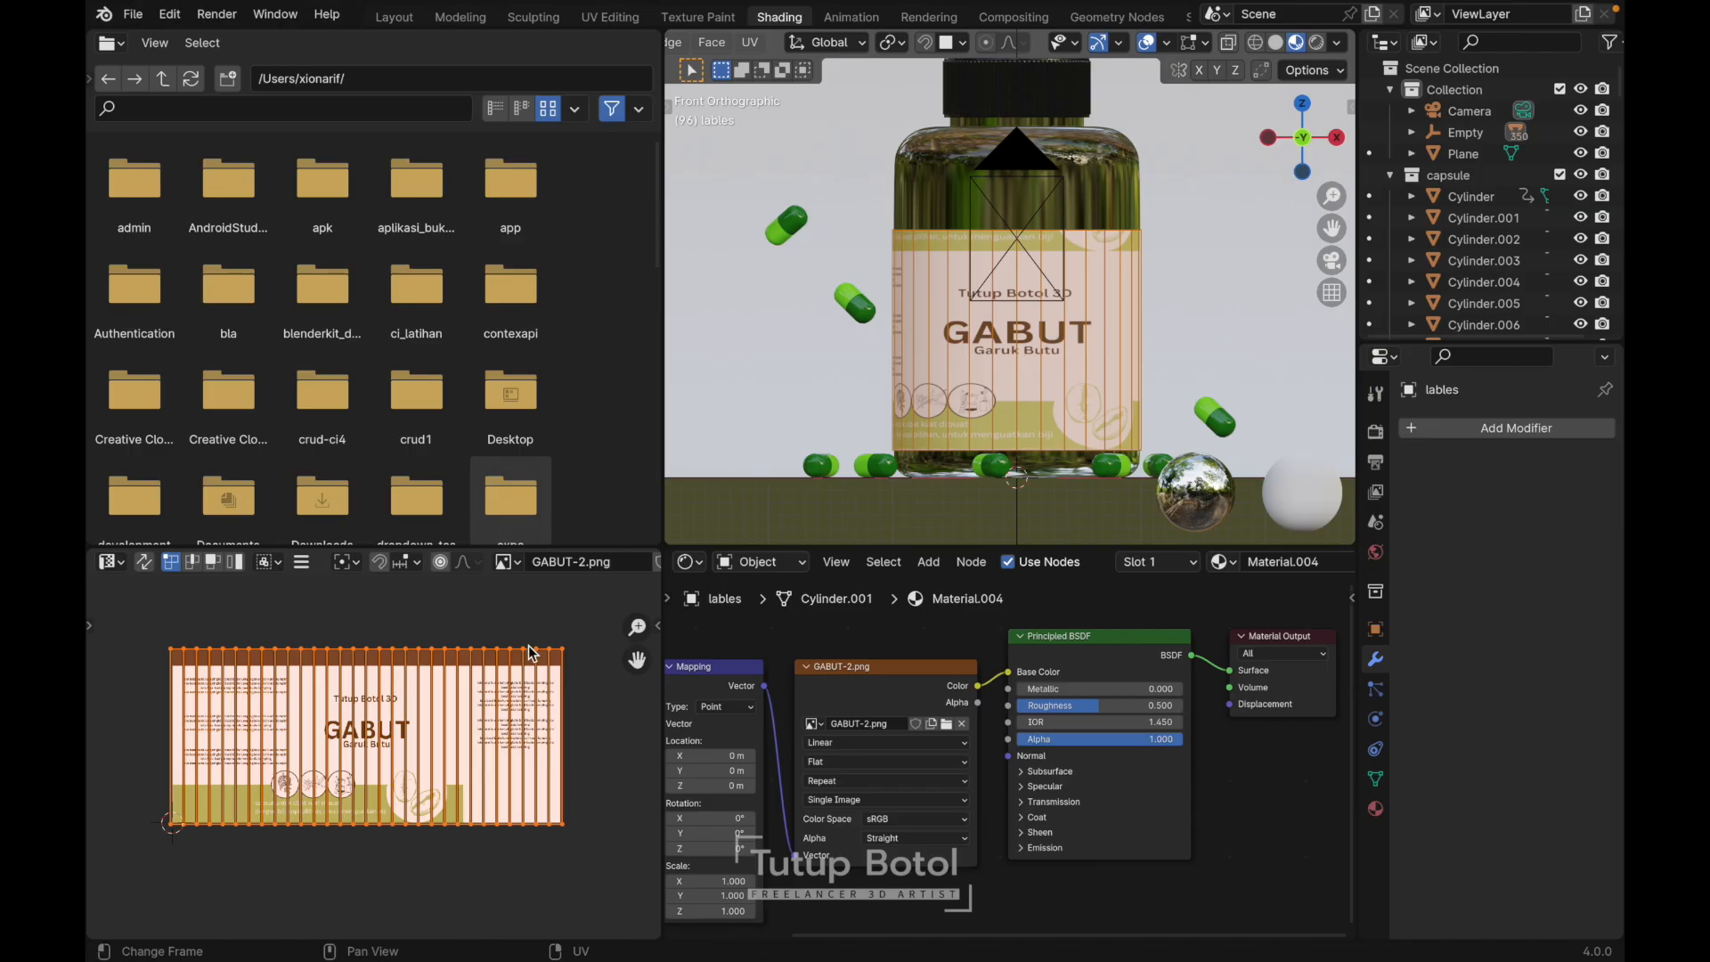
key("s")
key("x")
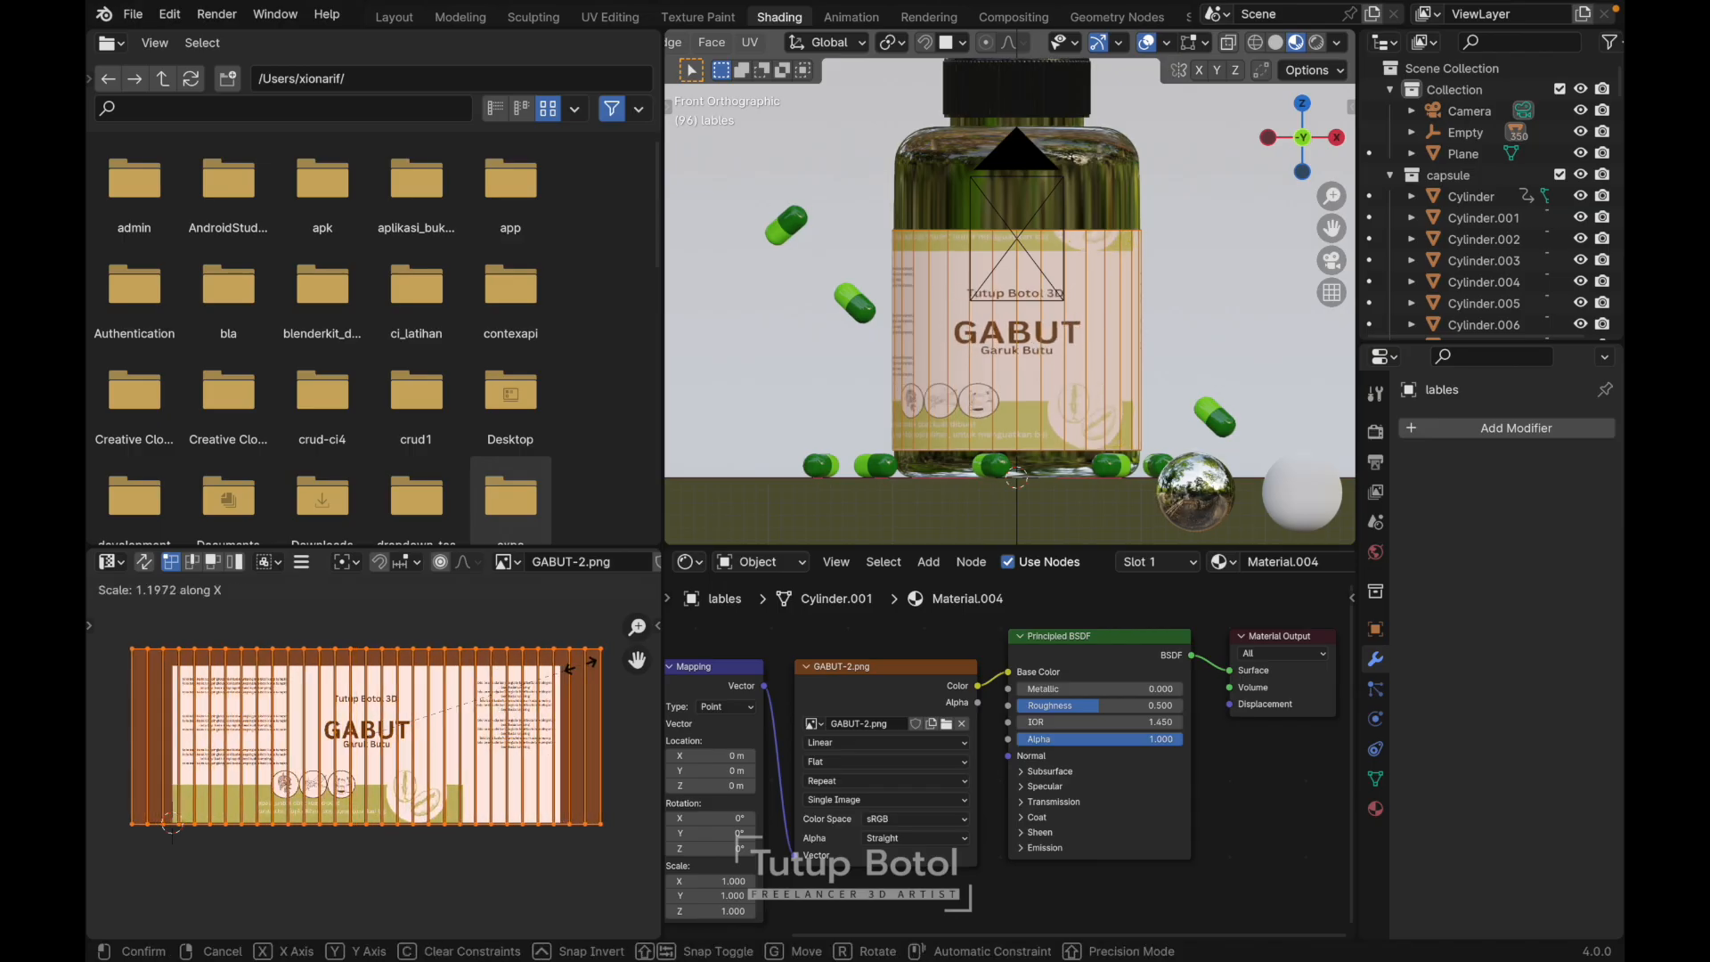
left_click(571, 667)
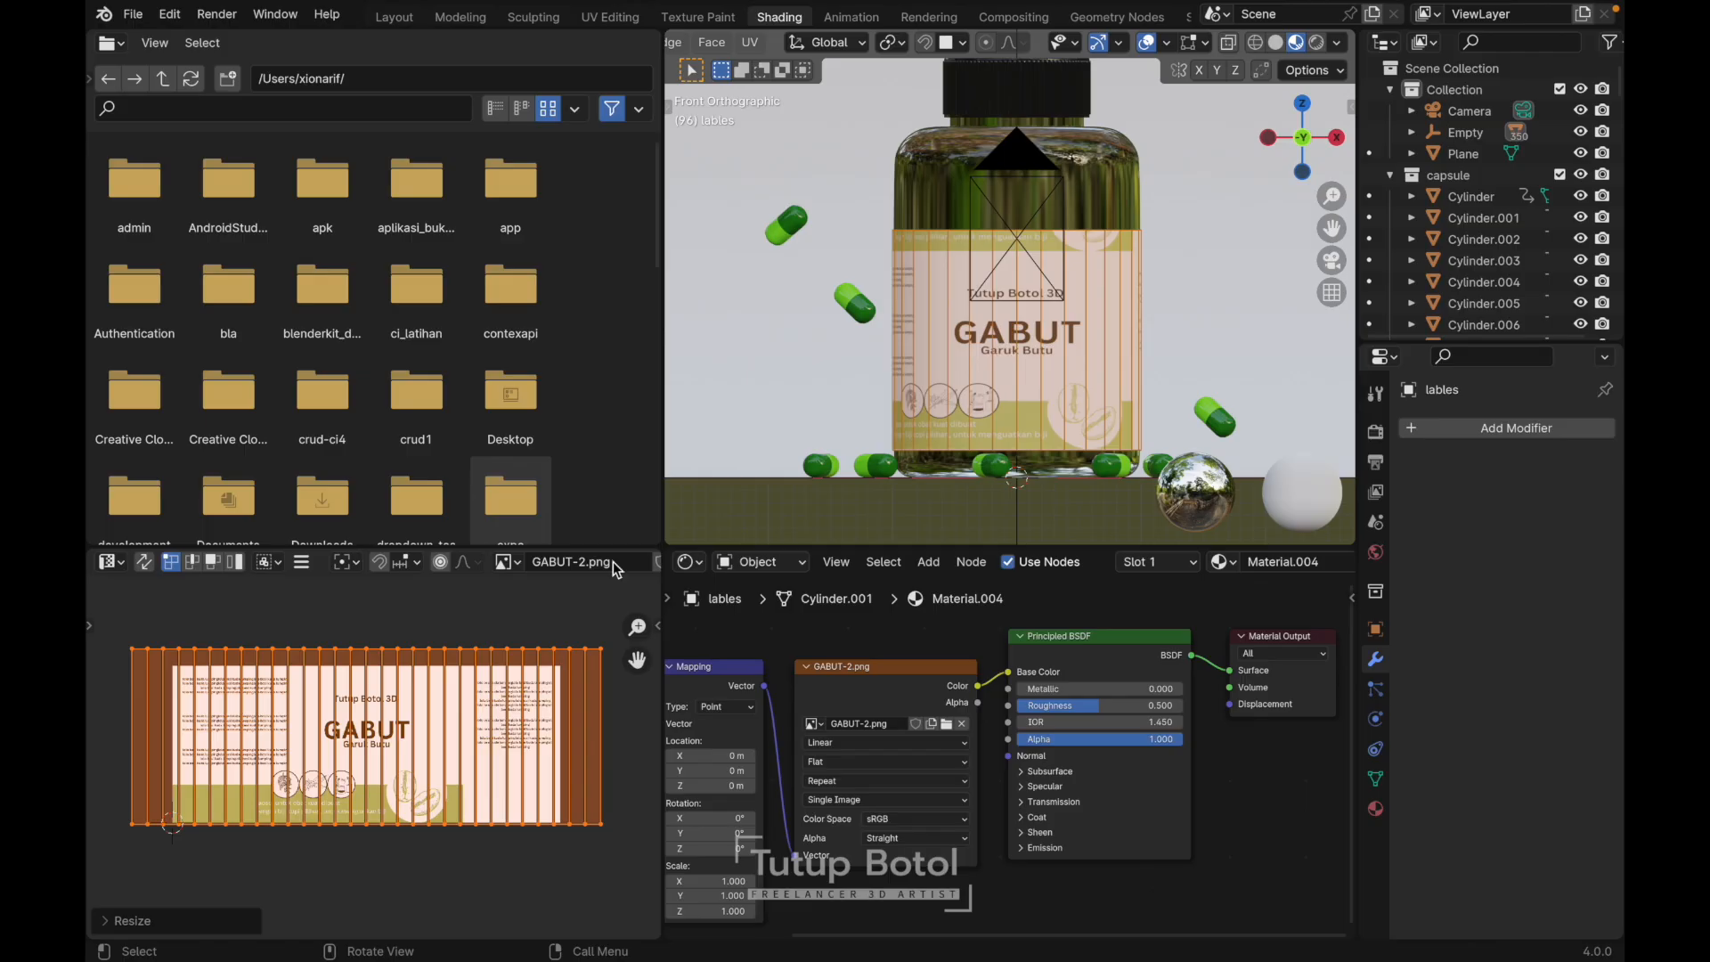
- Scale the label UVs along Y to about 0.9 and move them down along Y over the artwork's bottom edge
key("s")
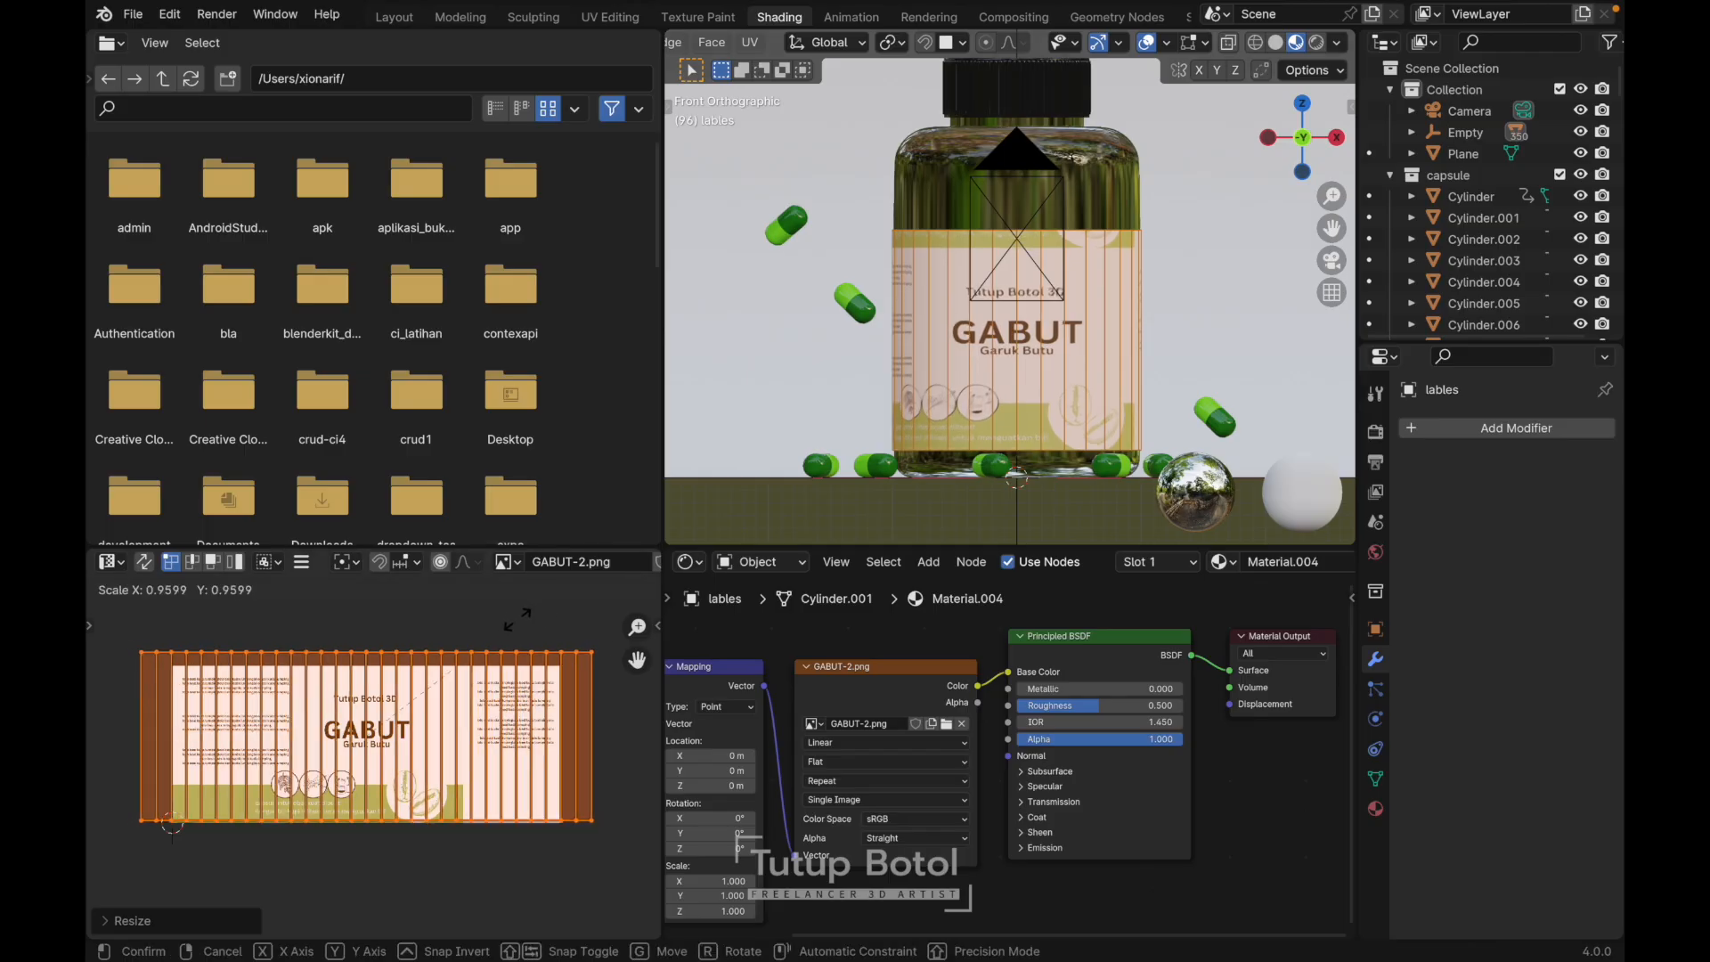
key("y")
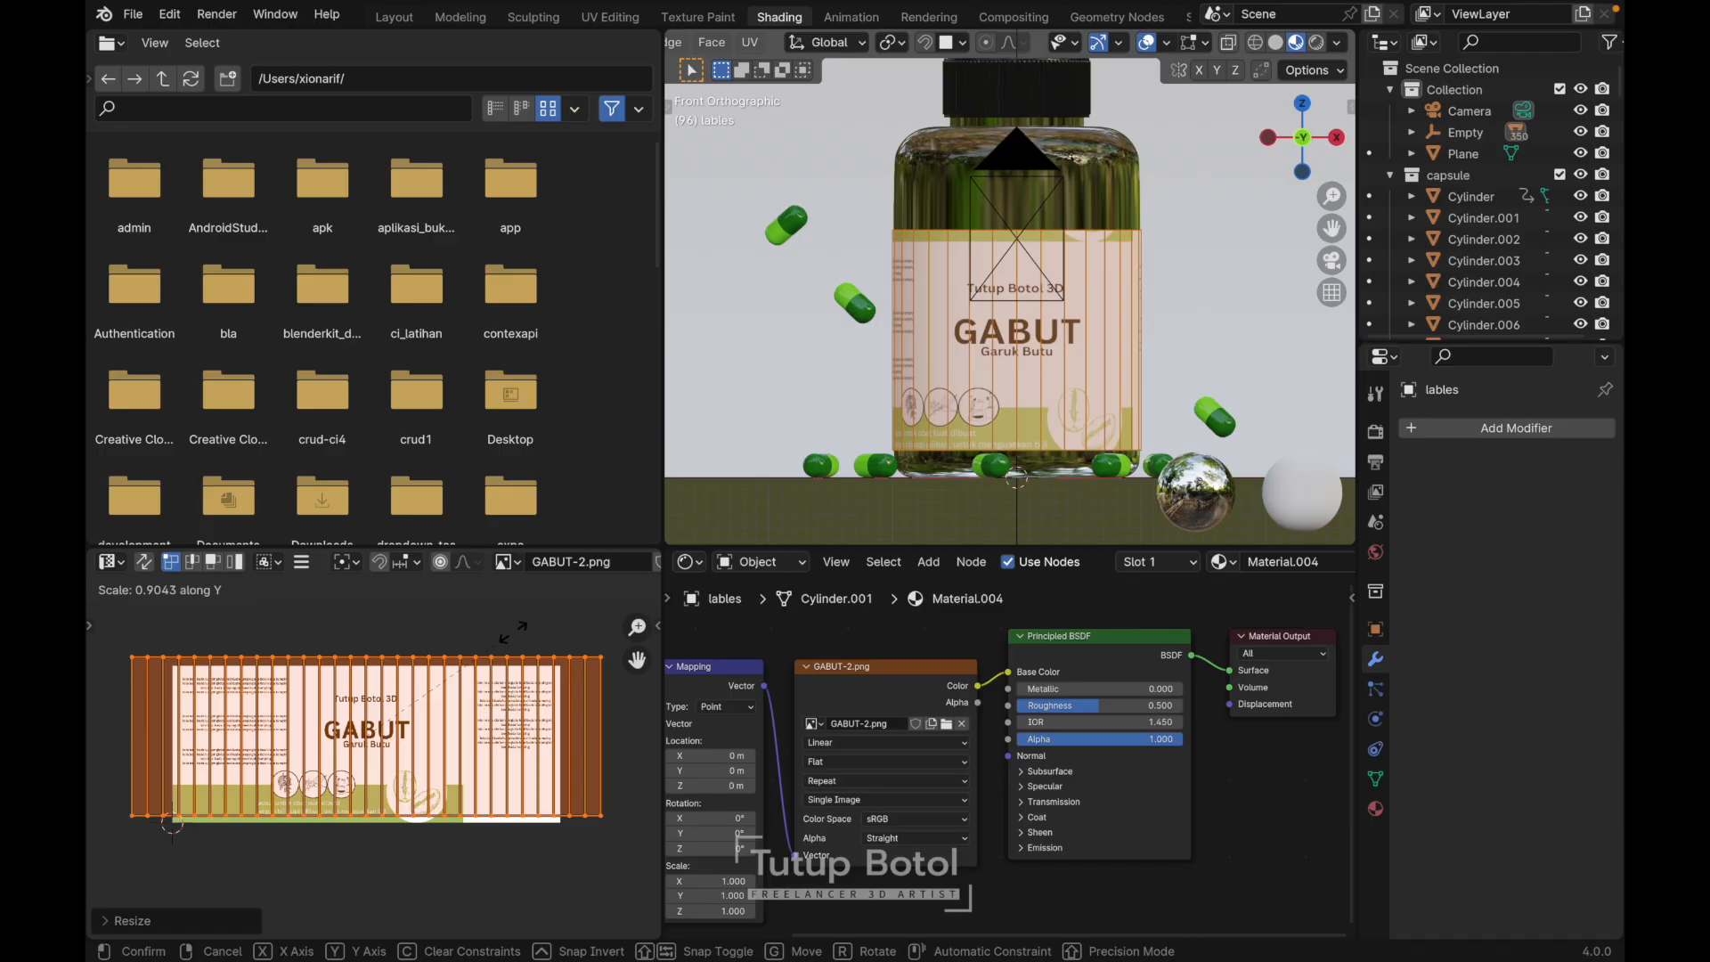
left_click(512, 633)
key("g")
key("y")
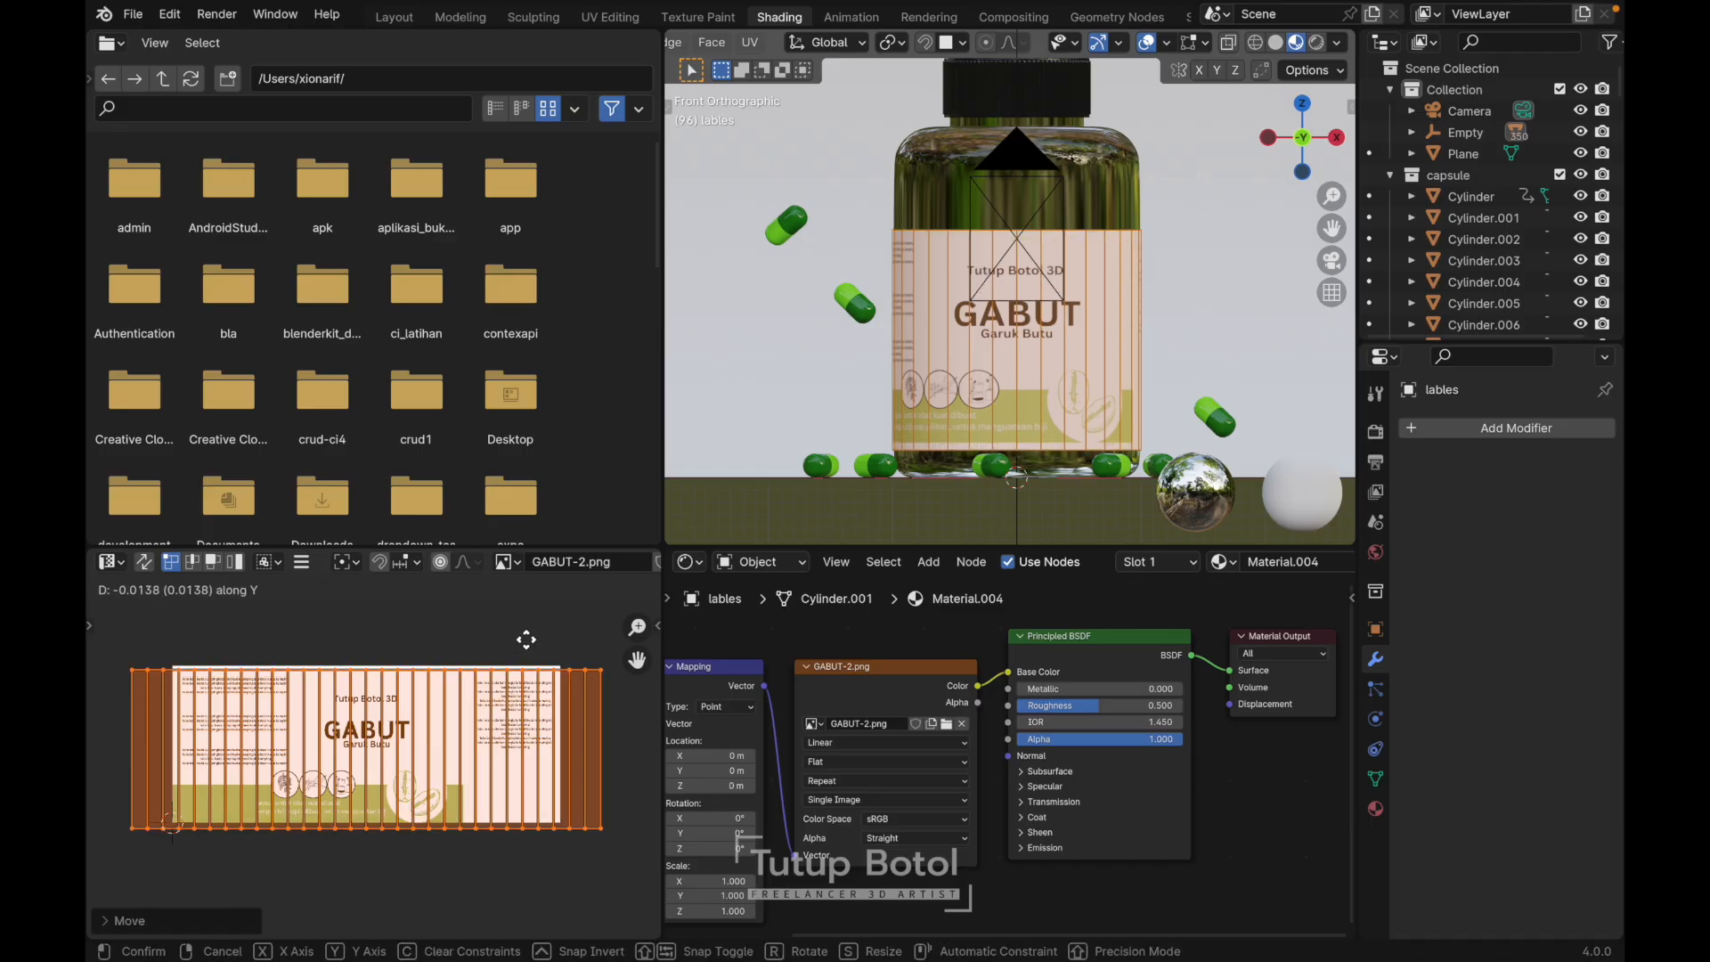
left_click(526, 639)
- Return the label to Object Mode and deselect it in the front view
scroll(988, 393, "right", 20)
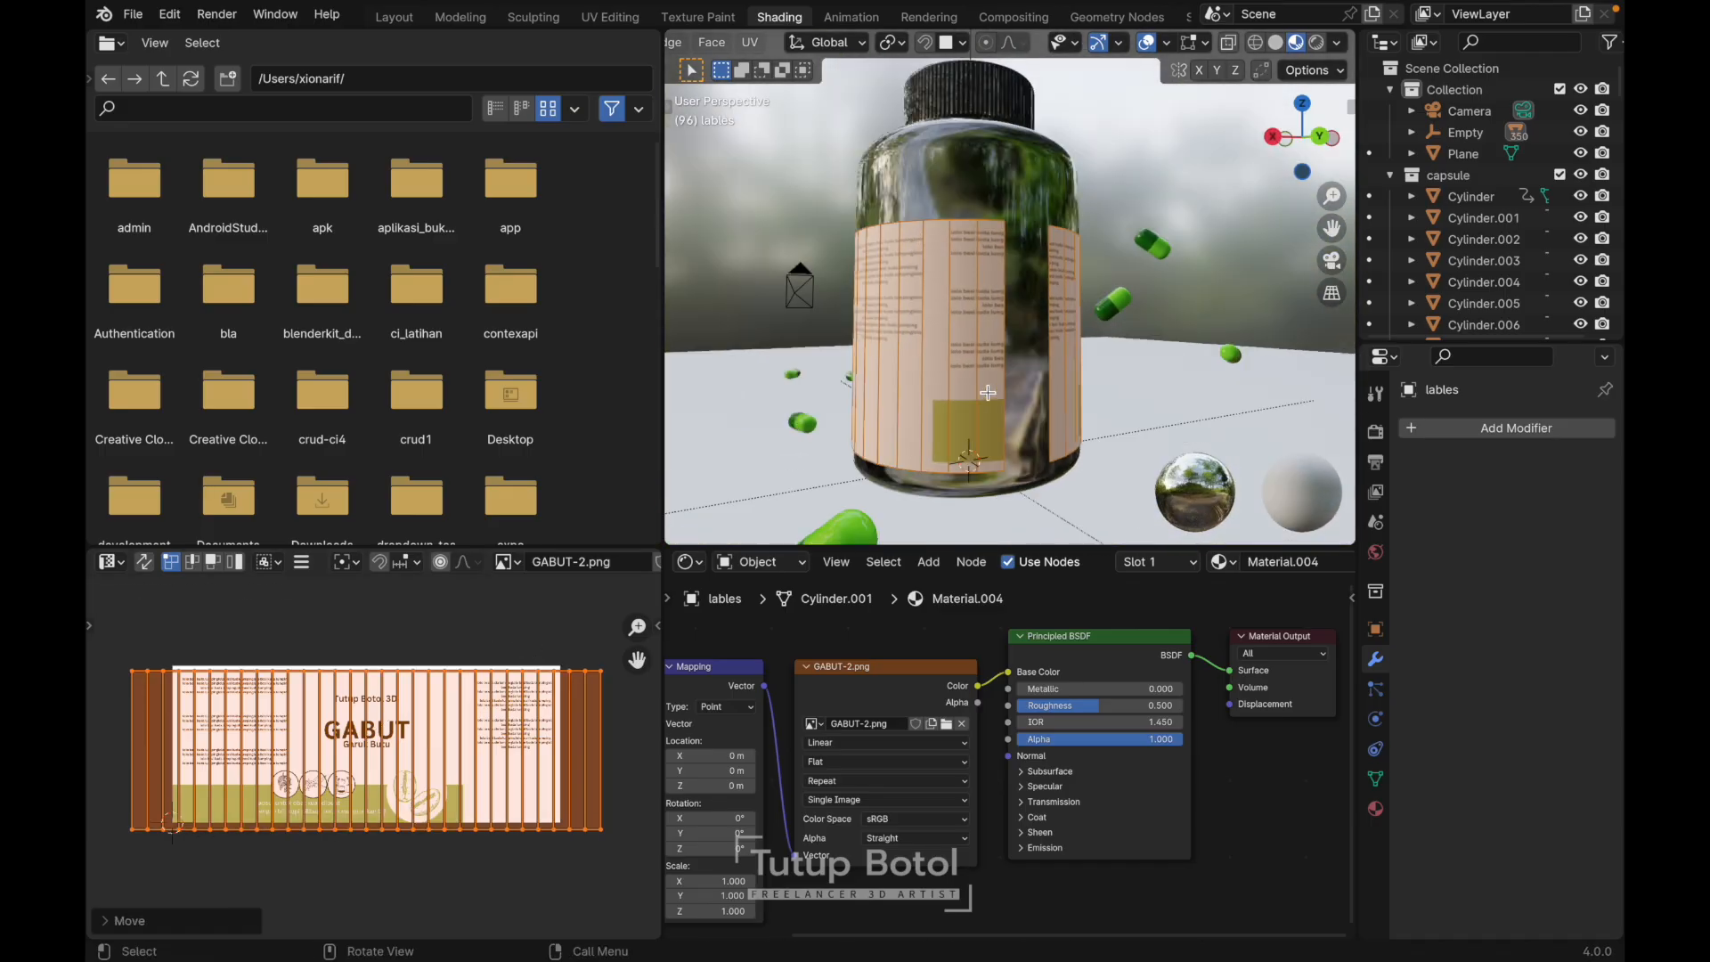
scroll(988, 393, "left", 8)
key("Tab")
key("KP_1")
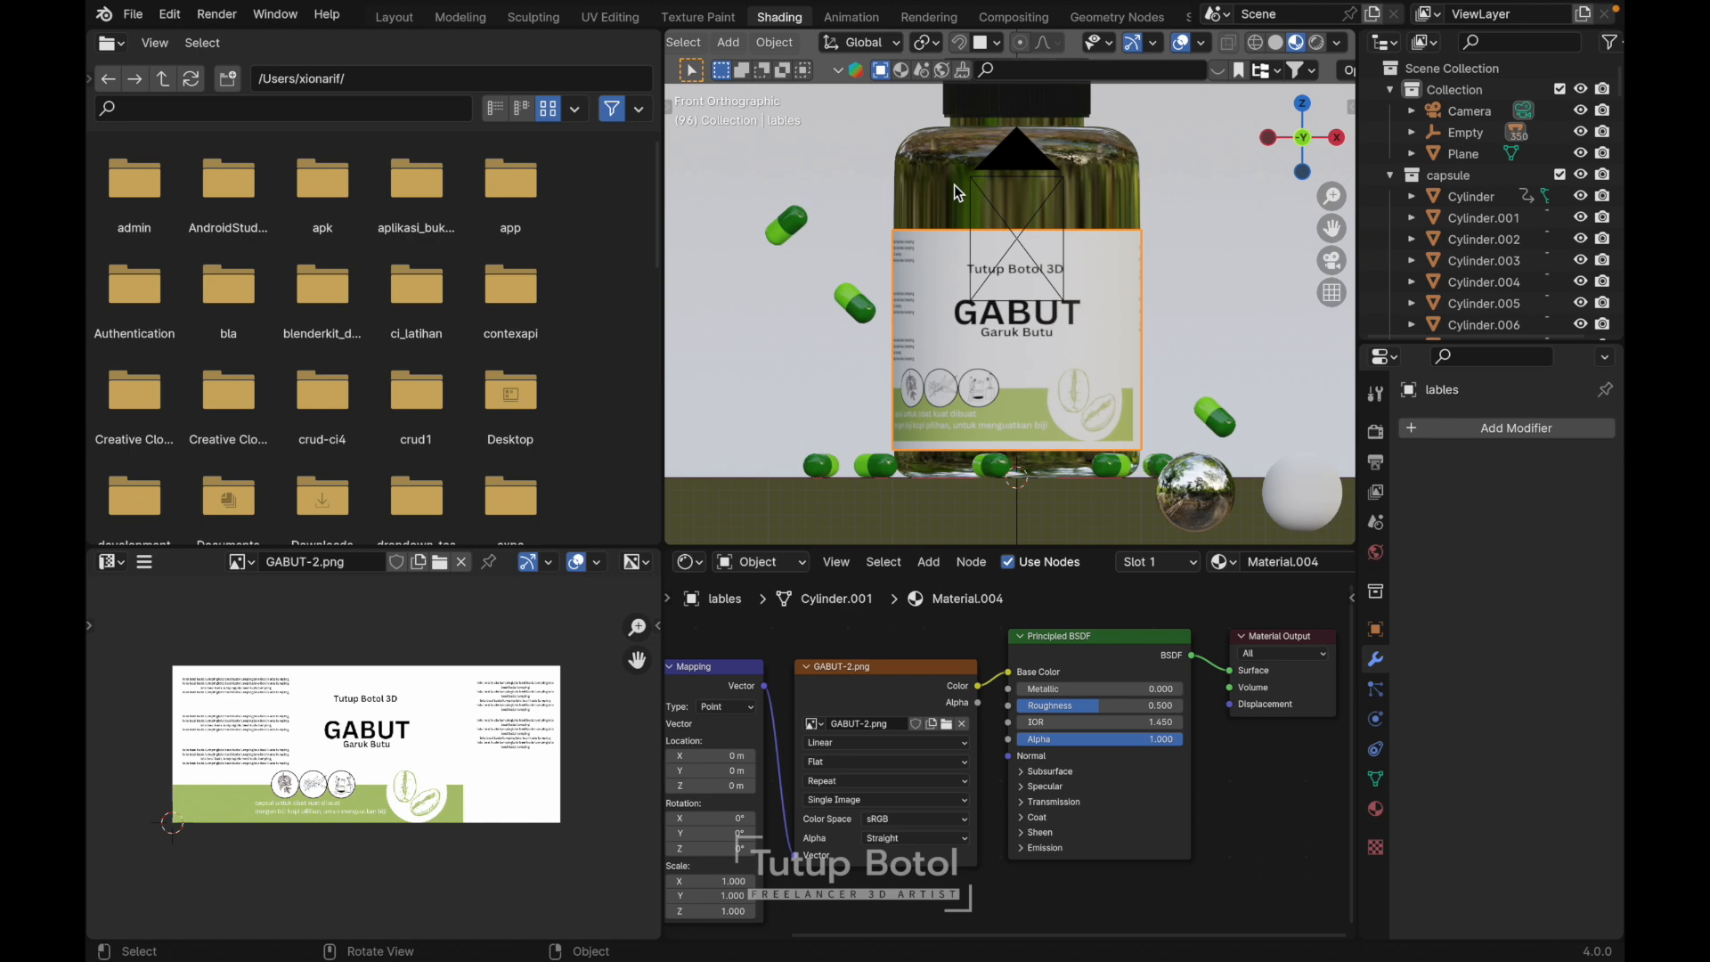
scroll(954, 185, "down", 4)
left_click(1099, 489)
scroll(1100, 488, "up", 3)
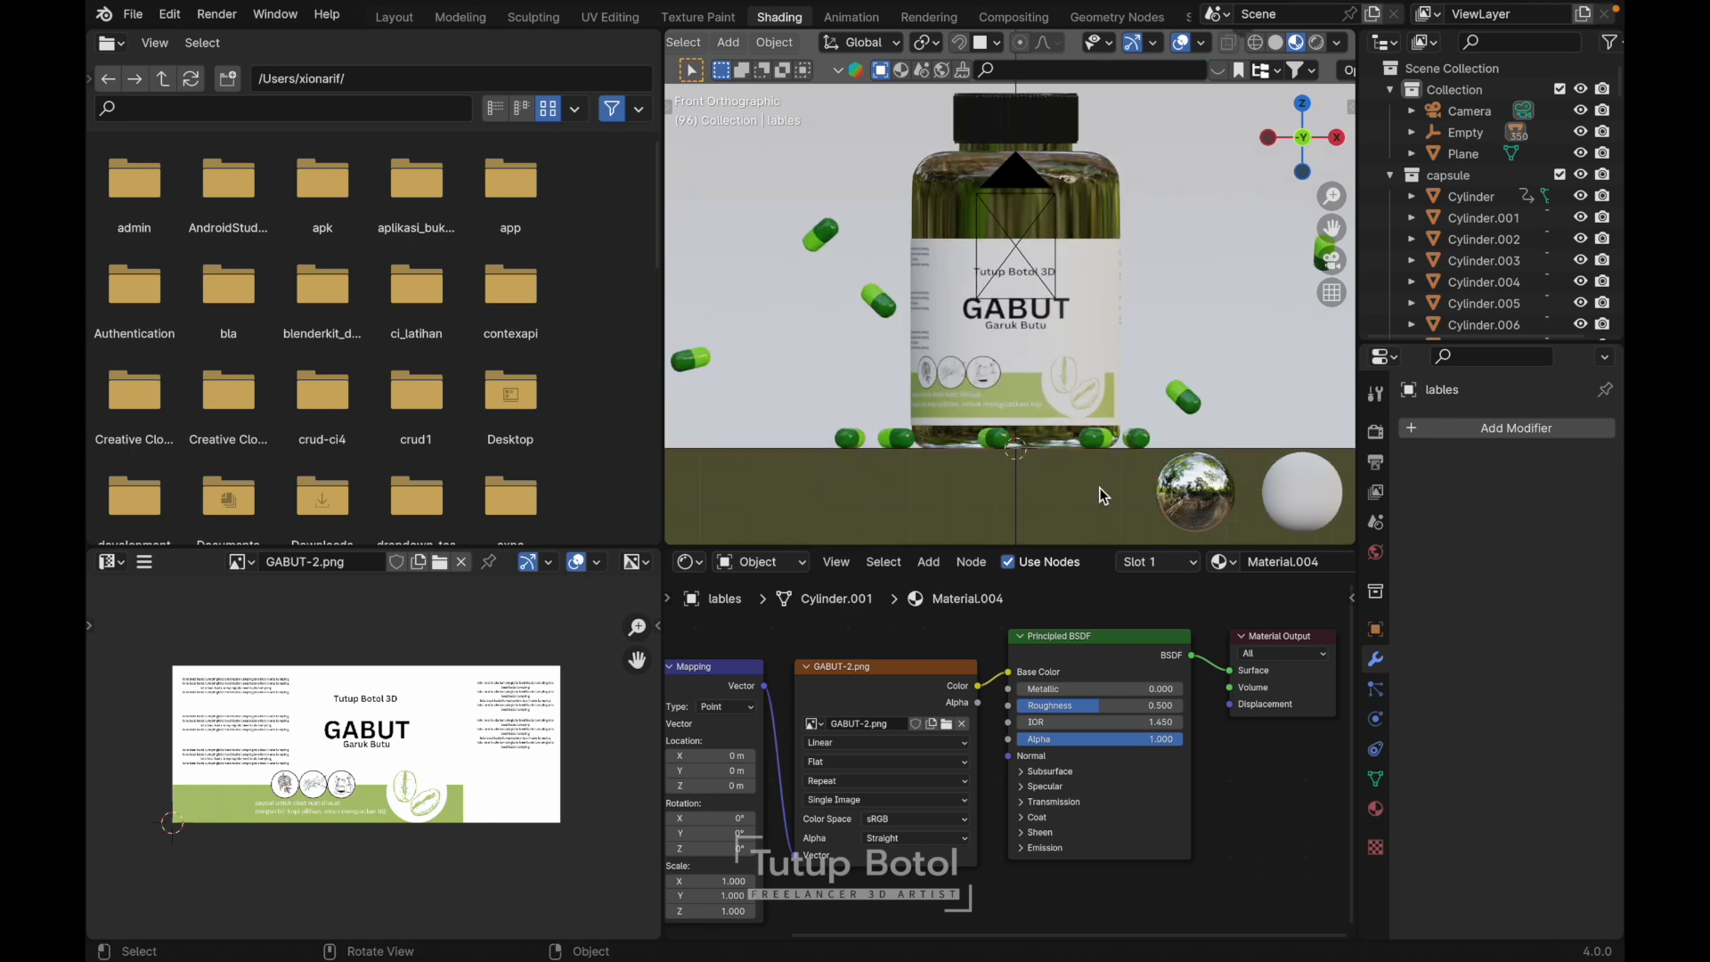
- Move the label slightly up along Z on the bottle body and deselect it
left_click(1096, 324)
key("g")
key("z")
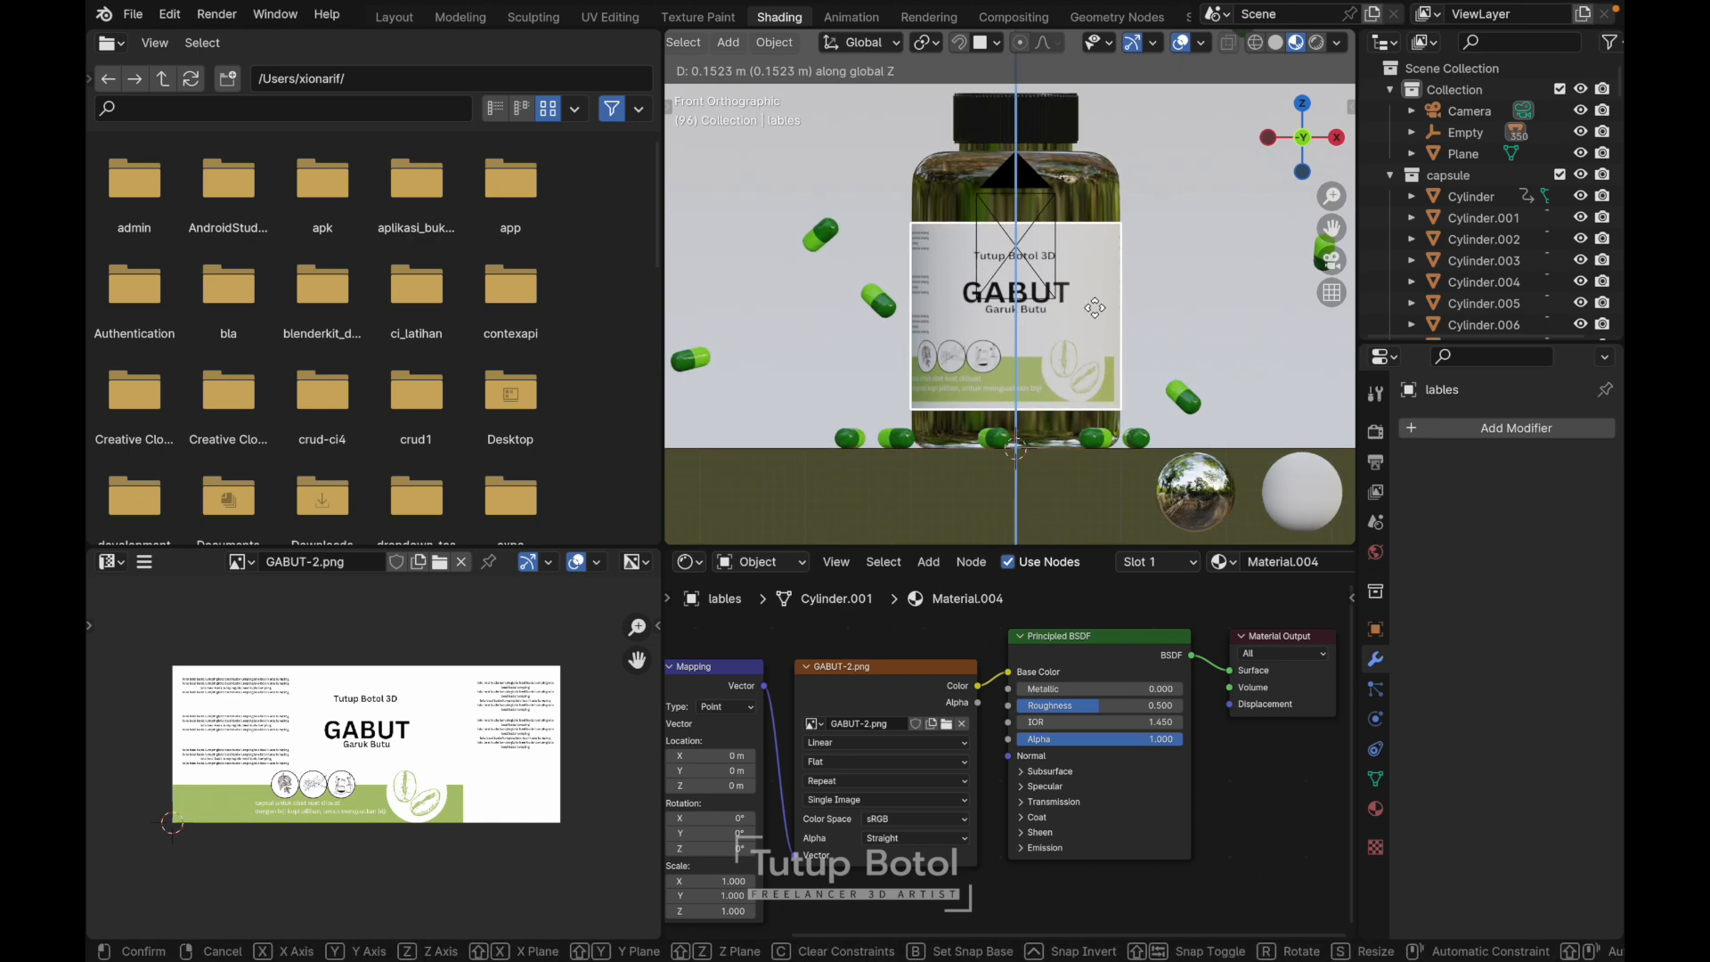
left_click(1098, 314)
left_click(1046, 521)
- Switch back to the Layout workspace
scroll(1046, 521, "down", 4)
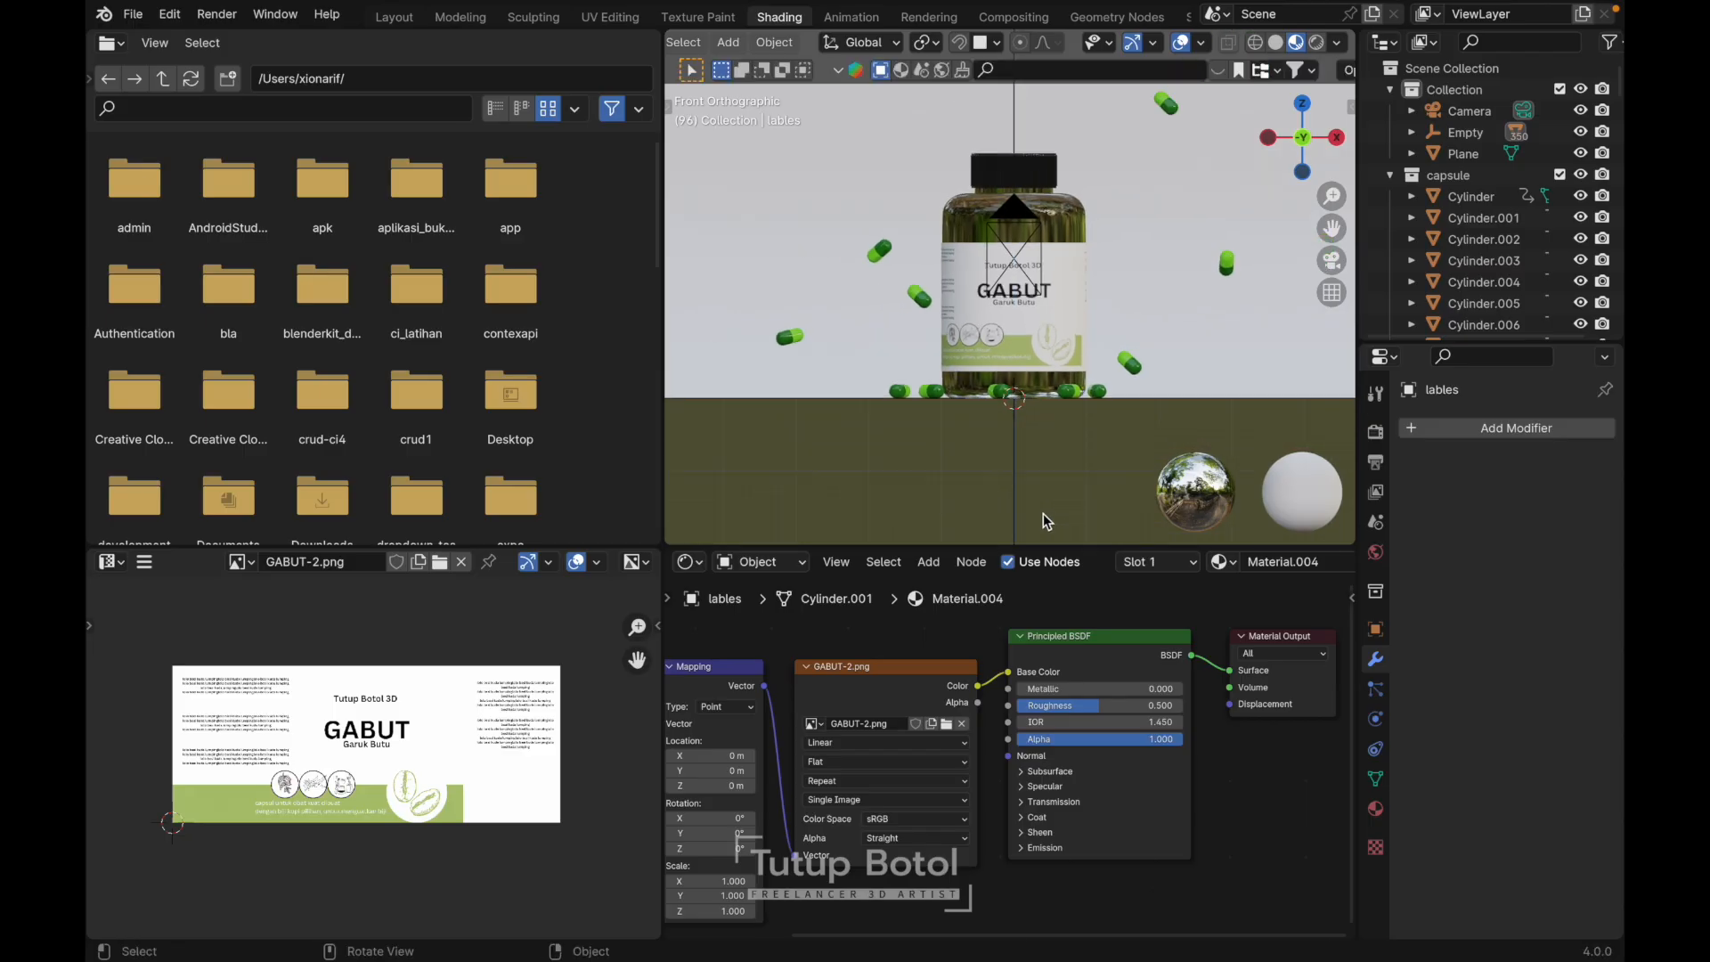
scroll(1046, 521, "right", 10)
key("grave")
left_click(983, 411)
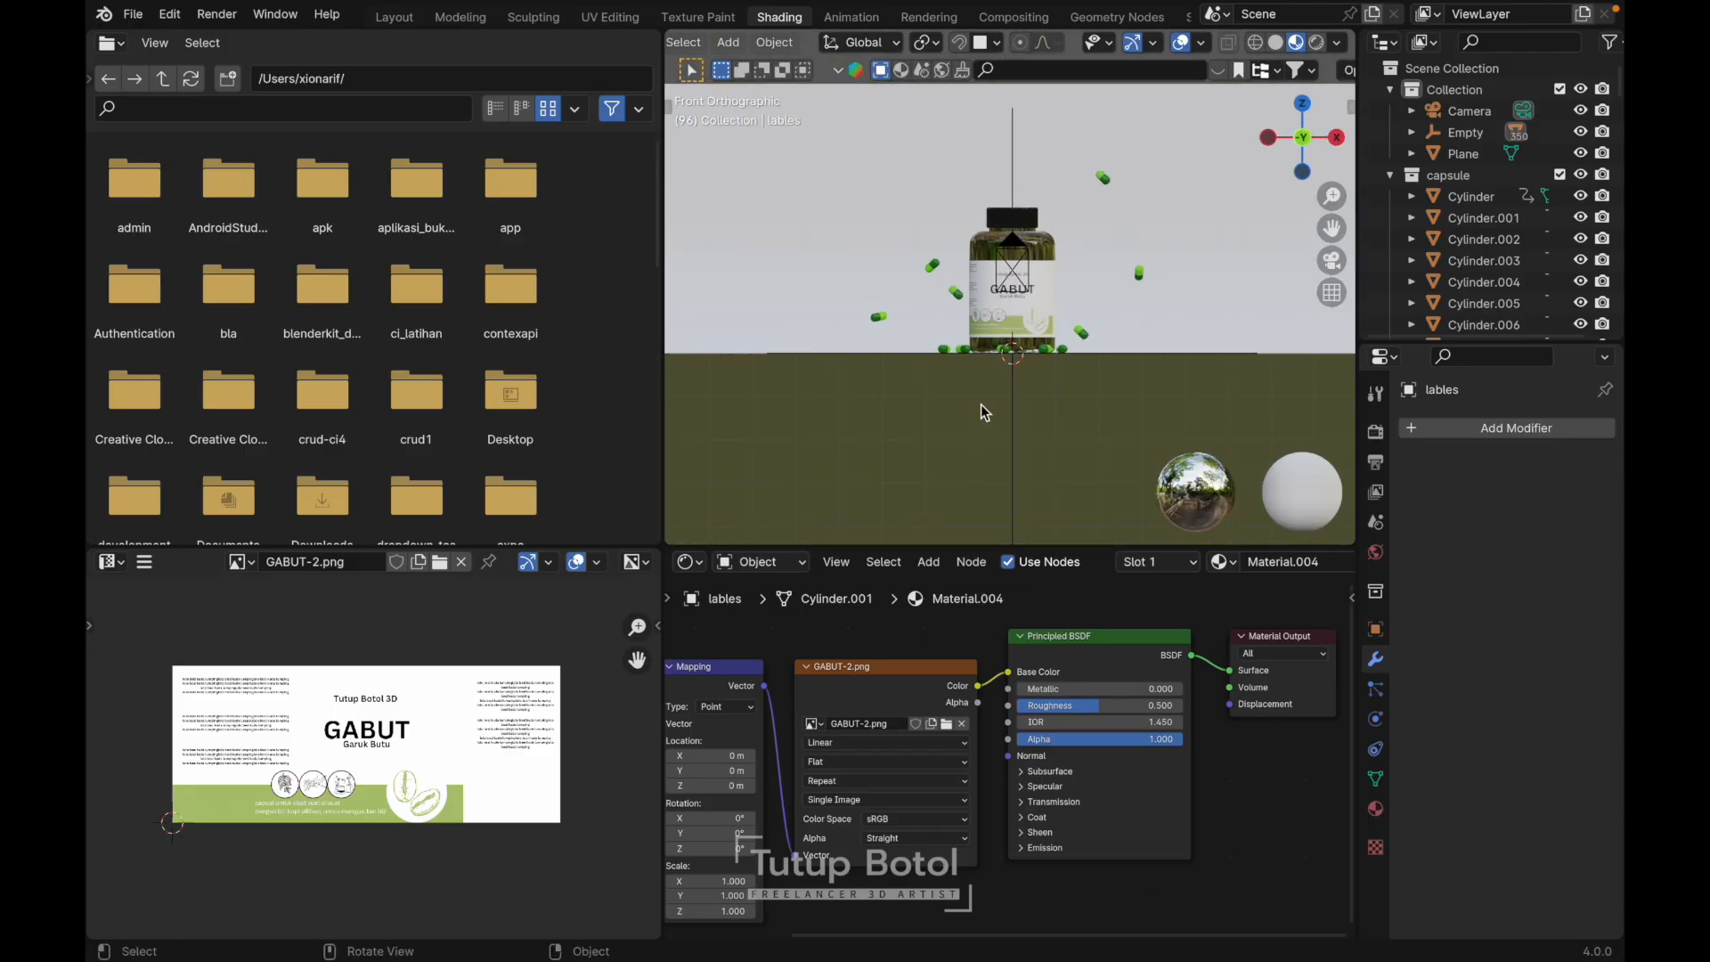
left_click(395, 17)
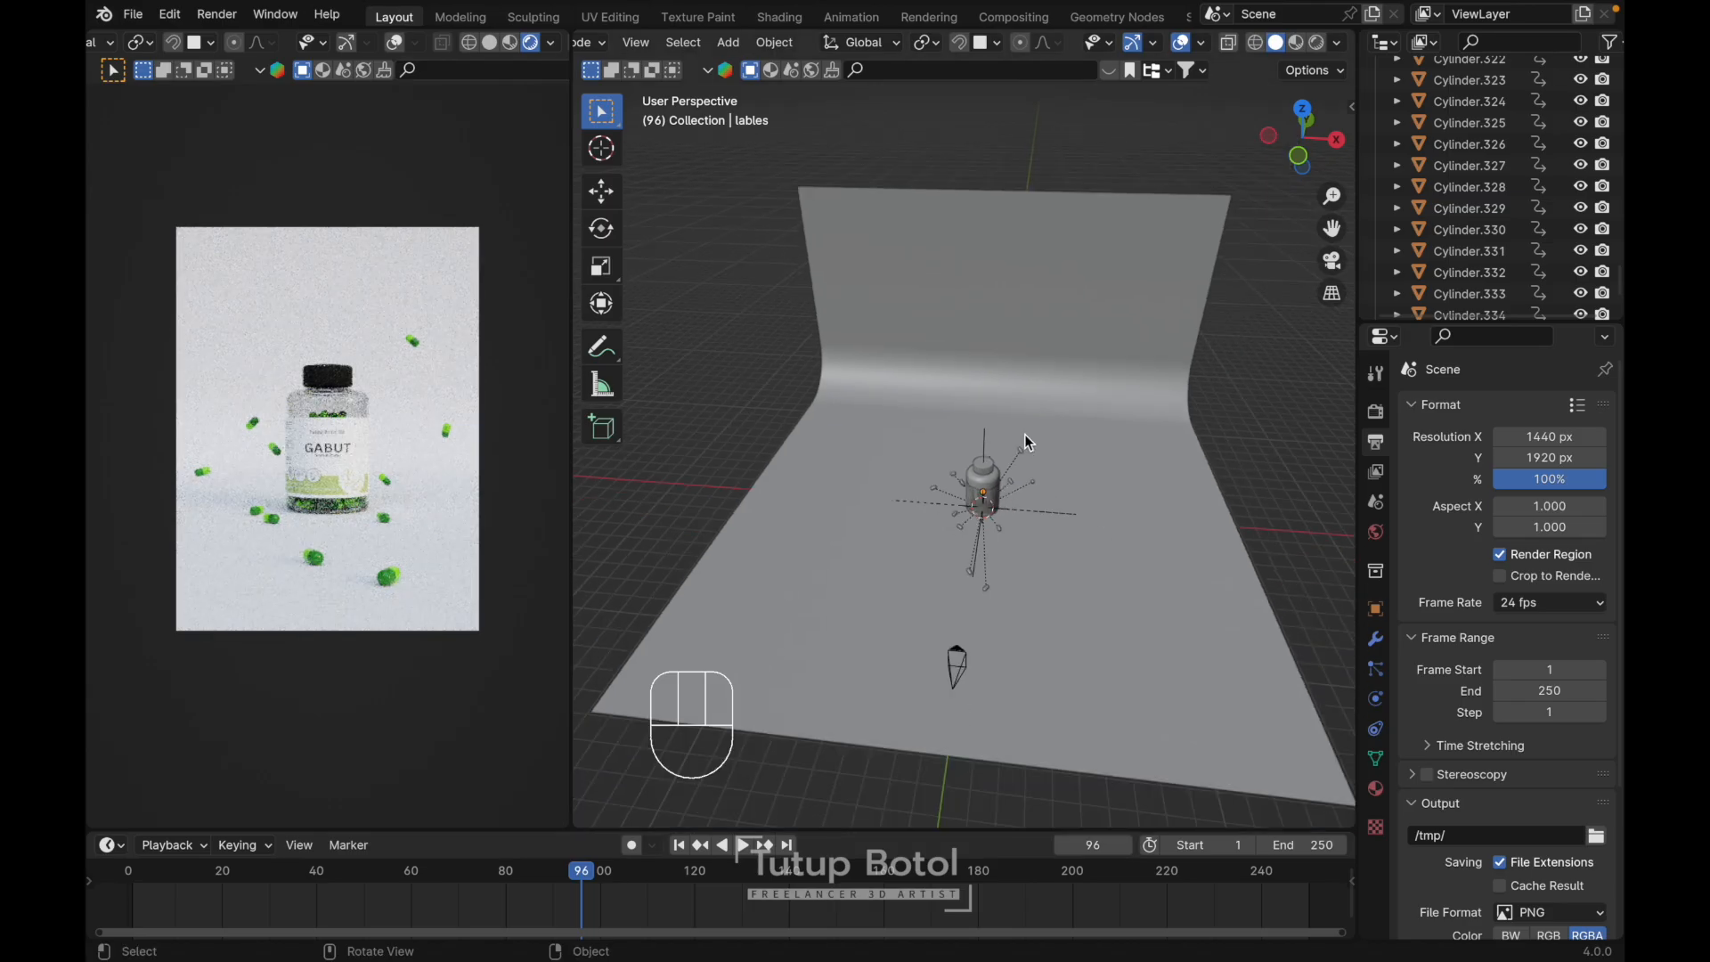
- Give the curved backdrop plane a new material with a light green base color
left_click(963, 579)
left_click(1097, 572)
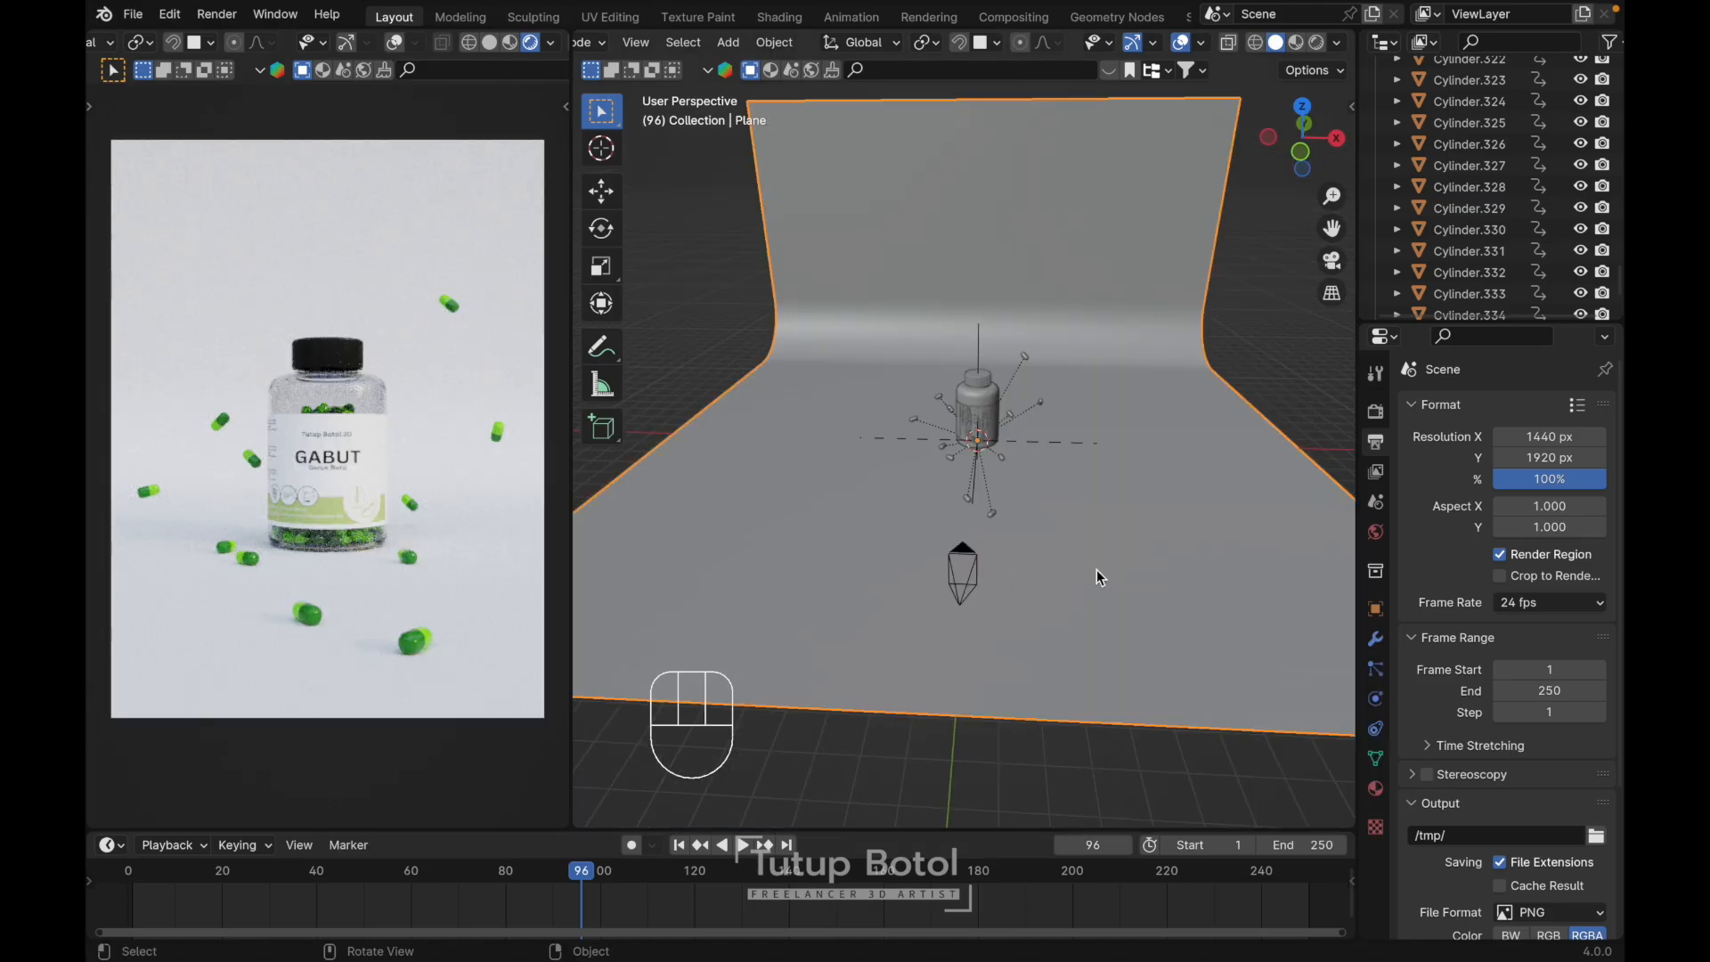
left_click(1376, 788)
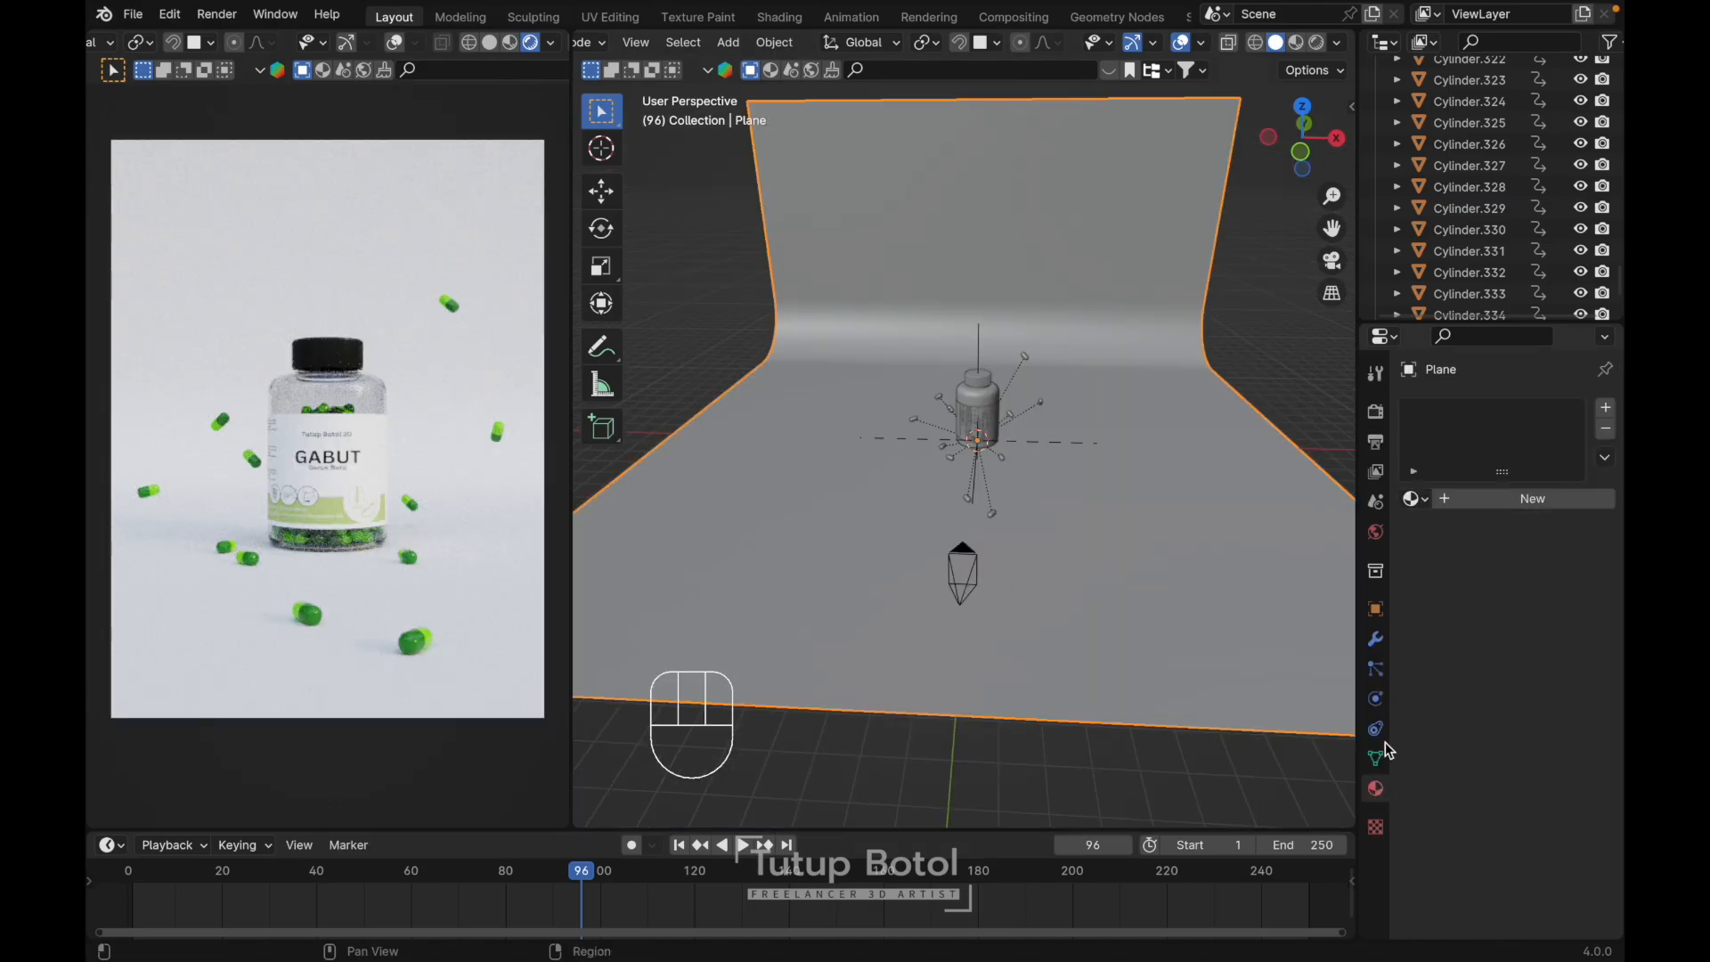
left_click(1488, 498)
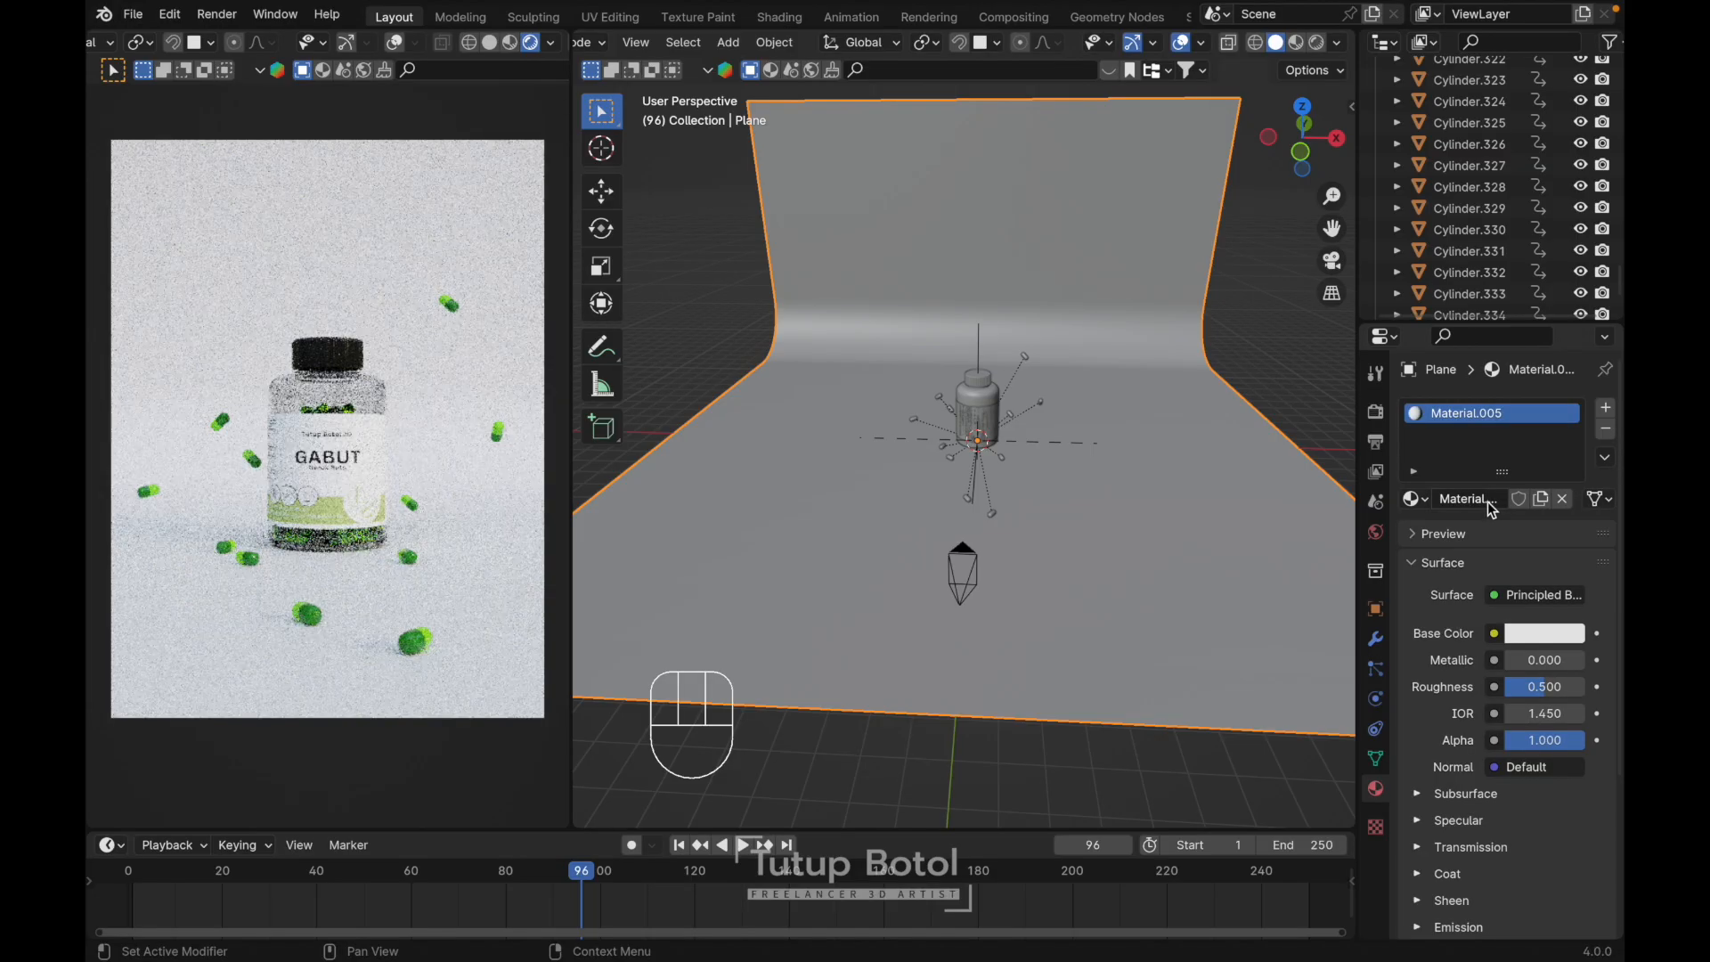
left_click(1521, 634)
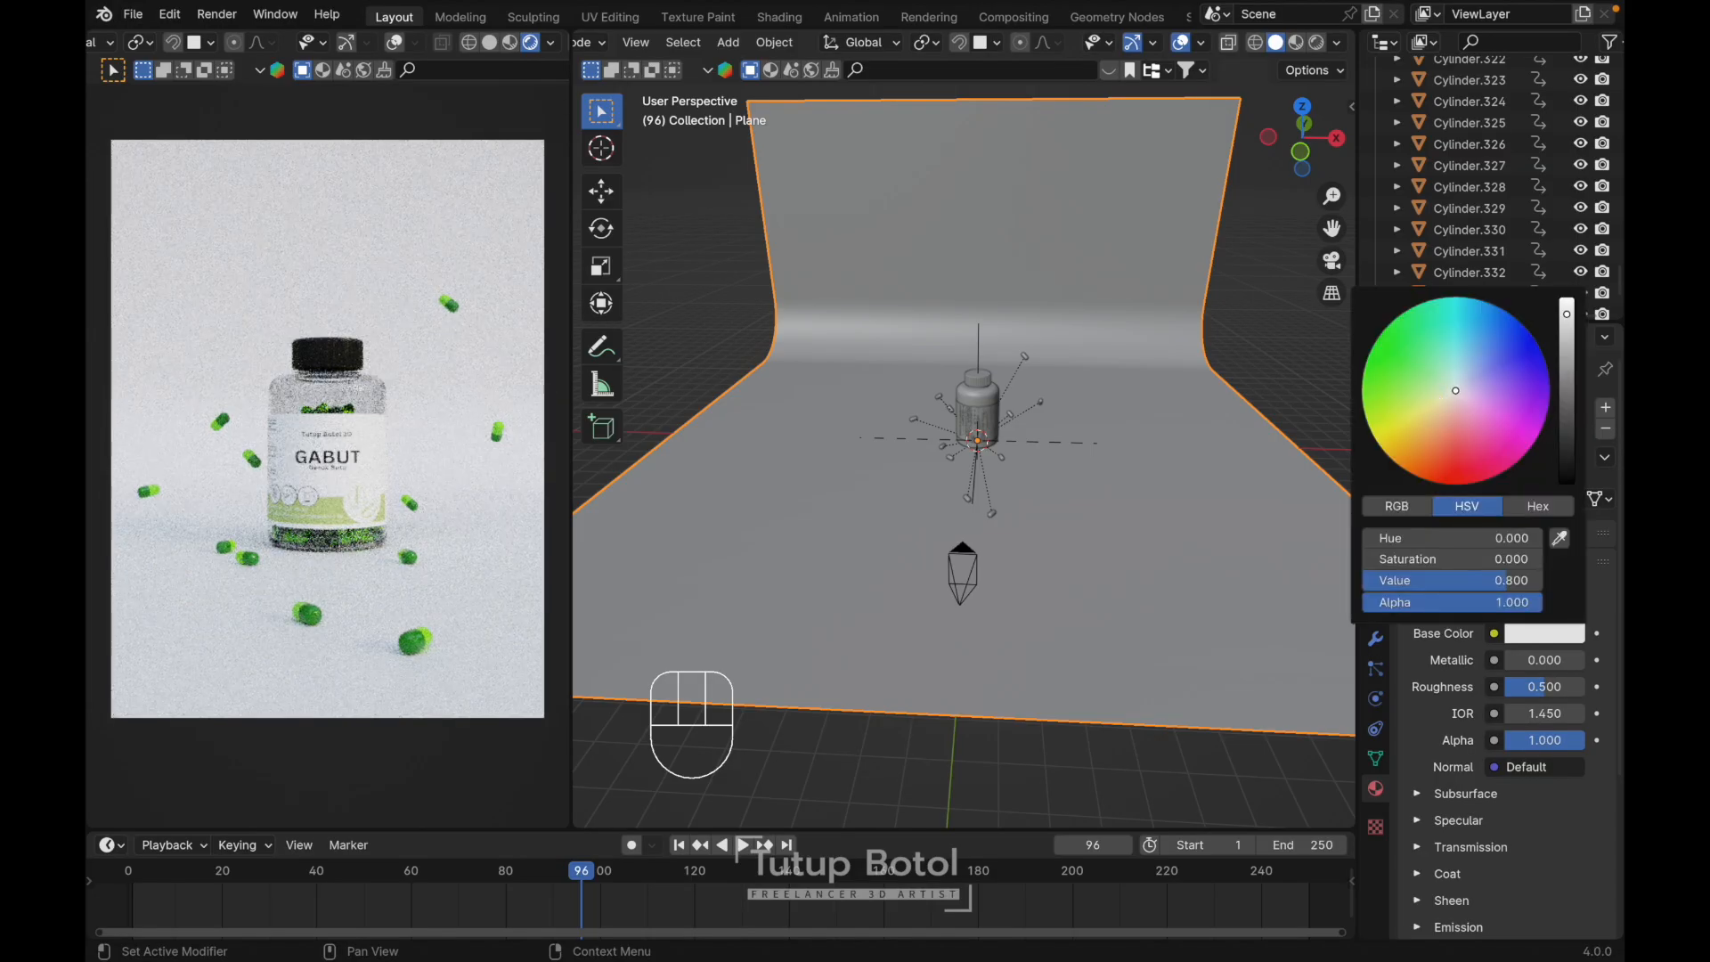
left_click(1437, 385)
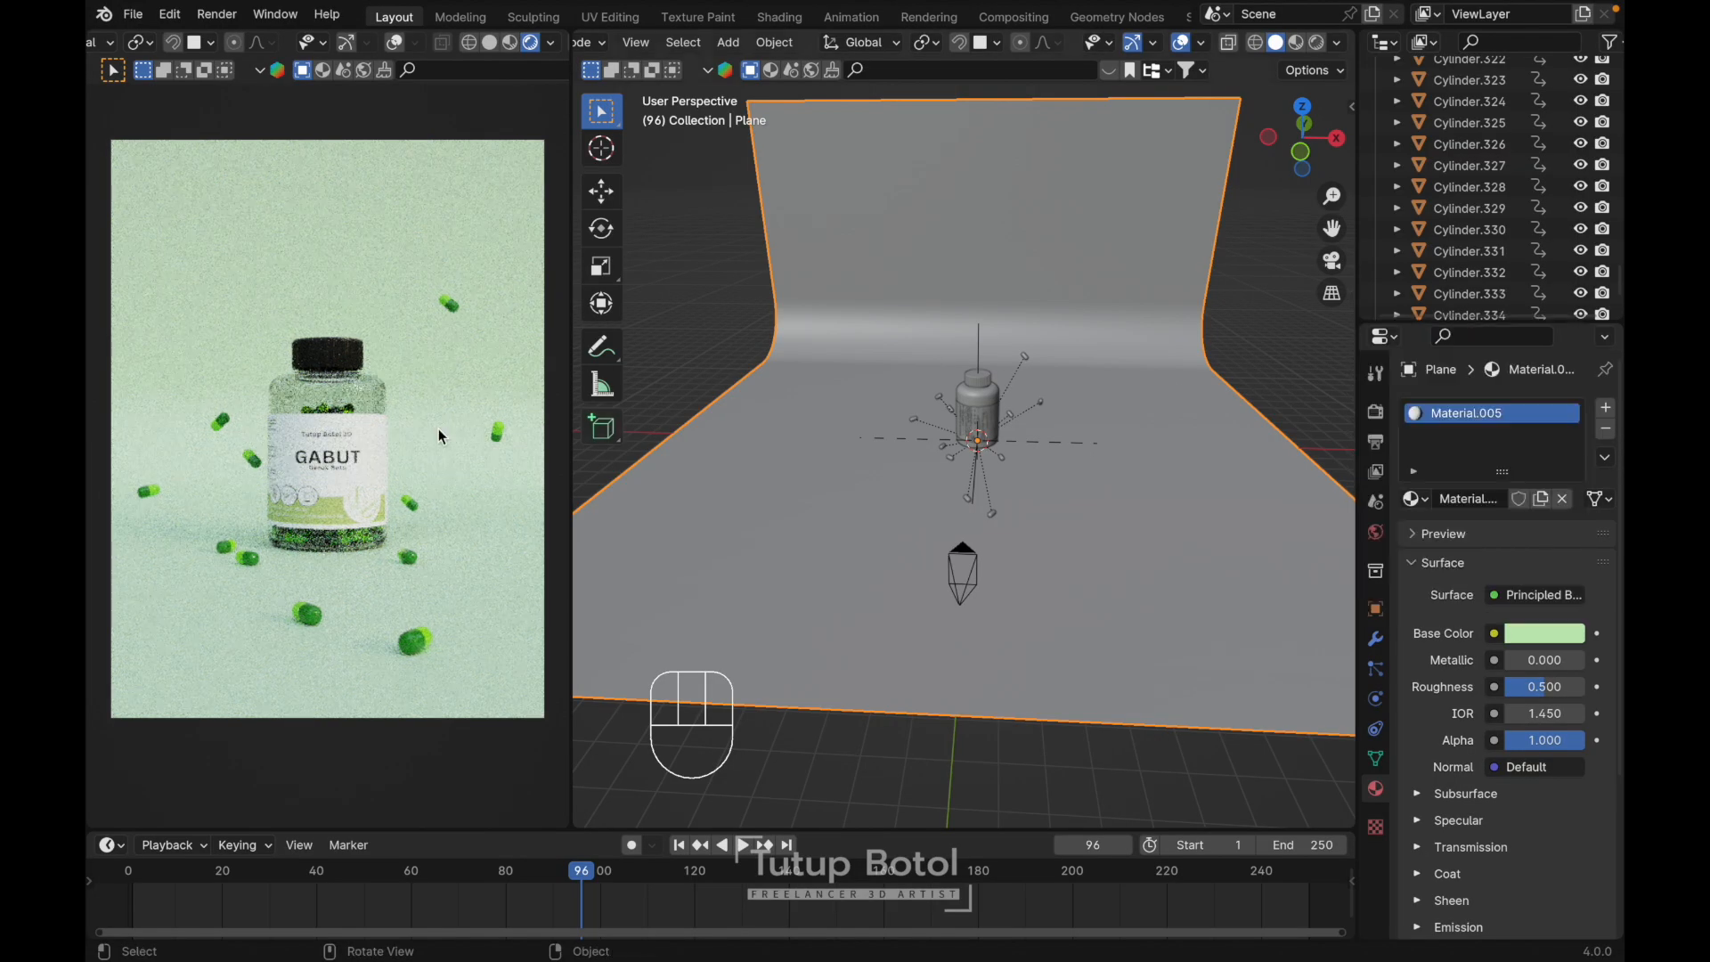
scroll(308, 447, "down", 1)
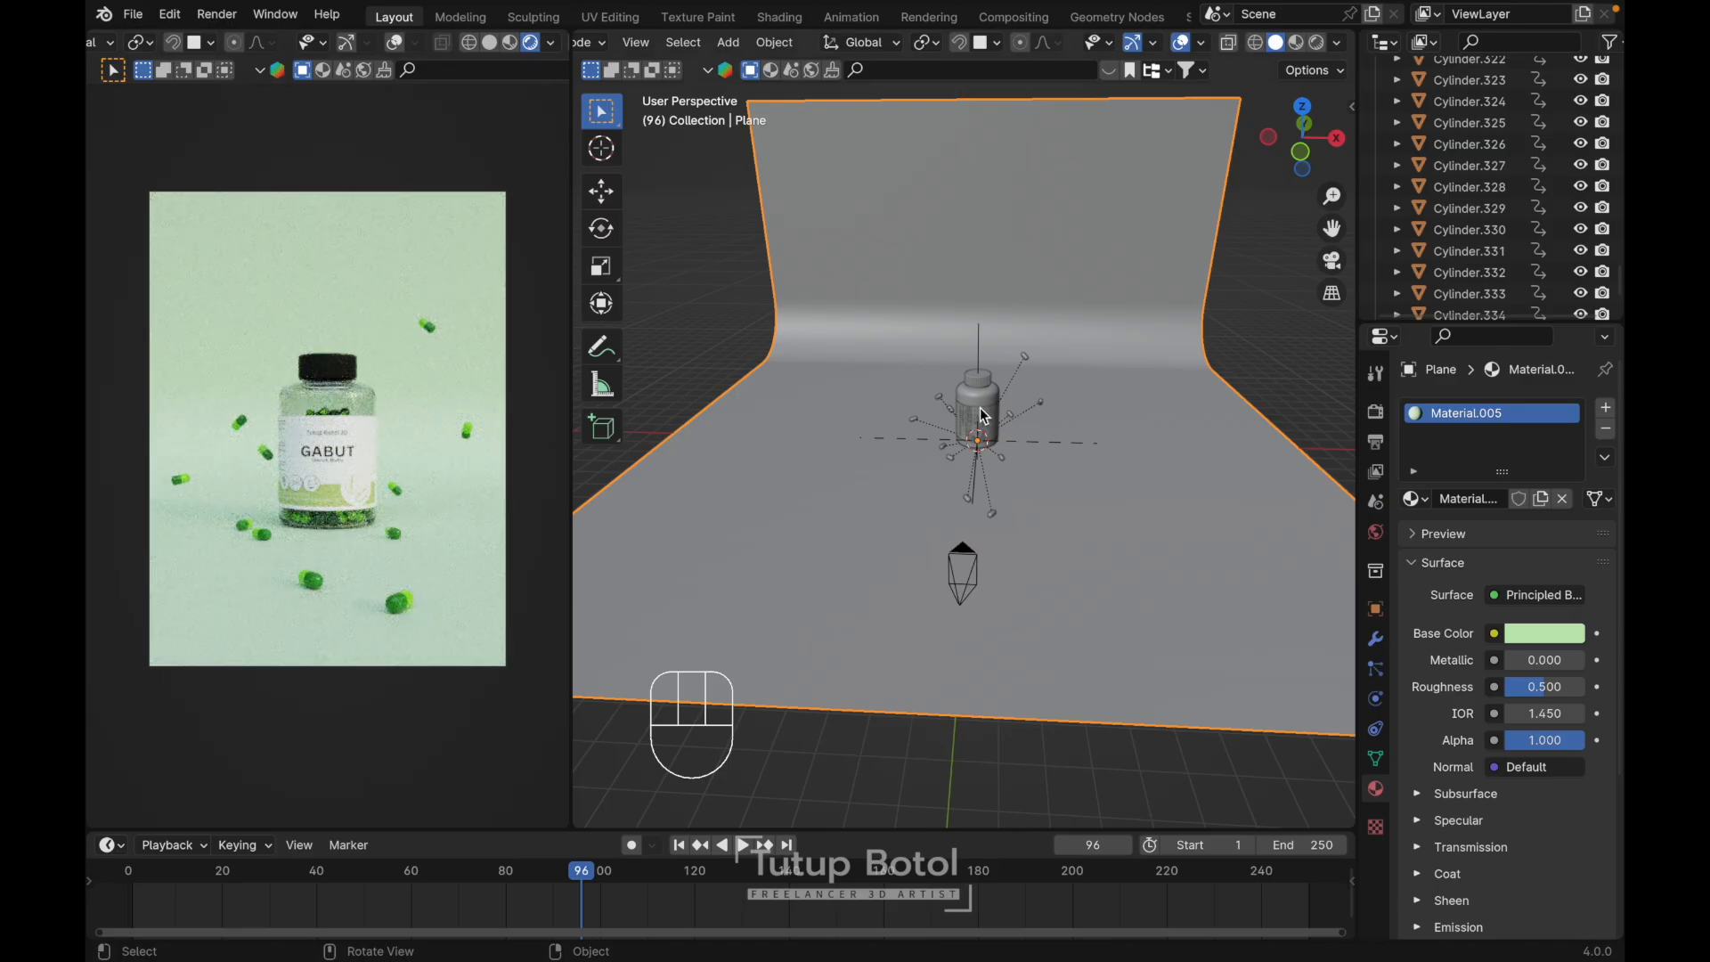
- Enable Depth of Field on the camera and set the camera viewport to Material Preview shading
left_click(953, 594)
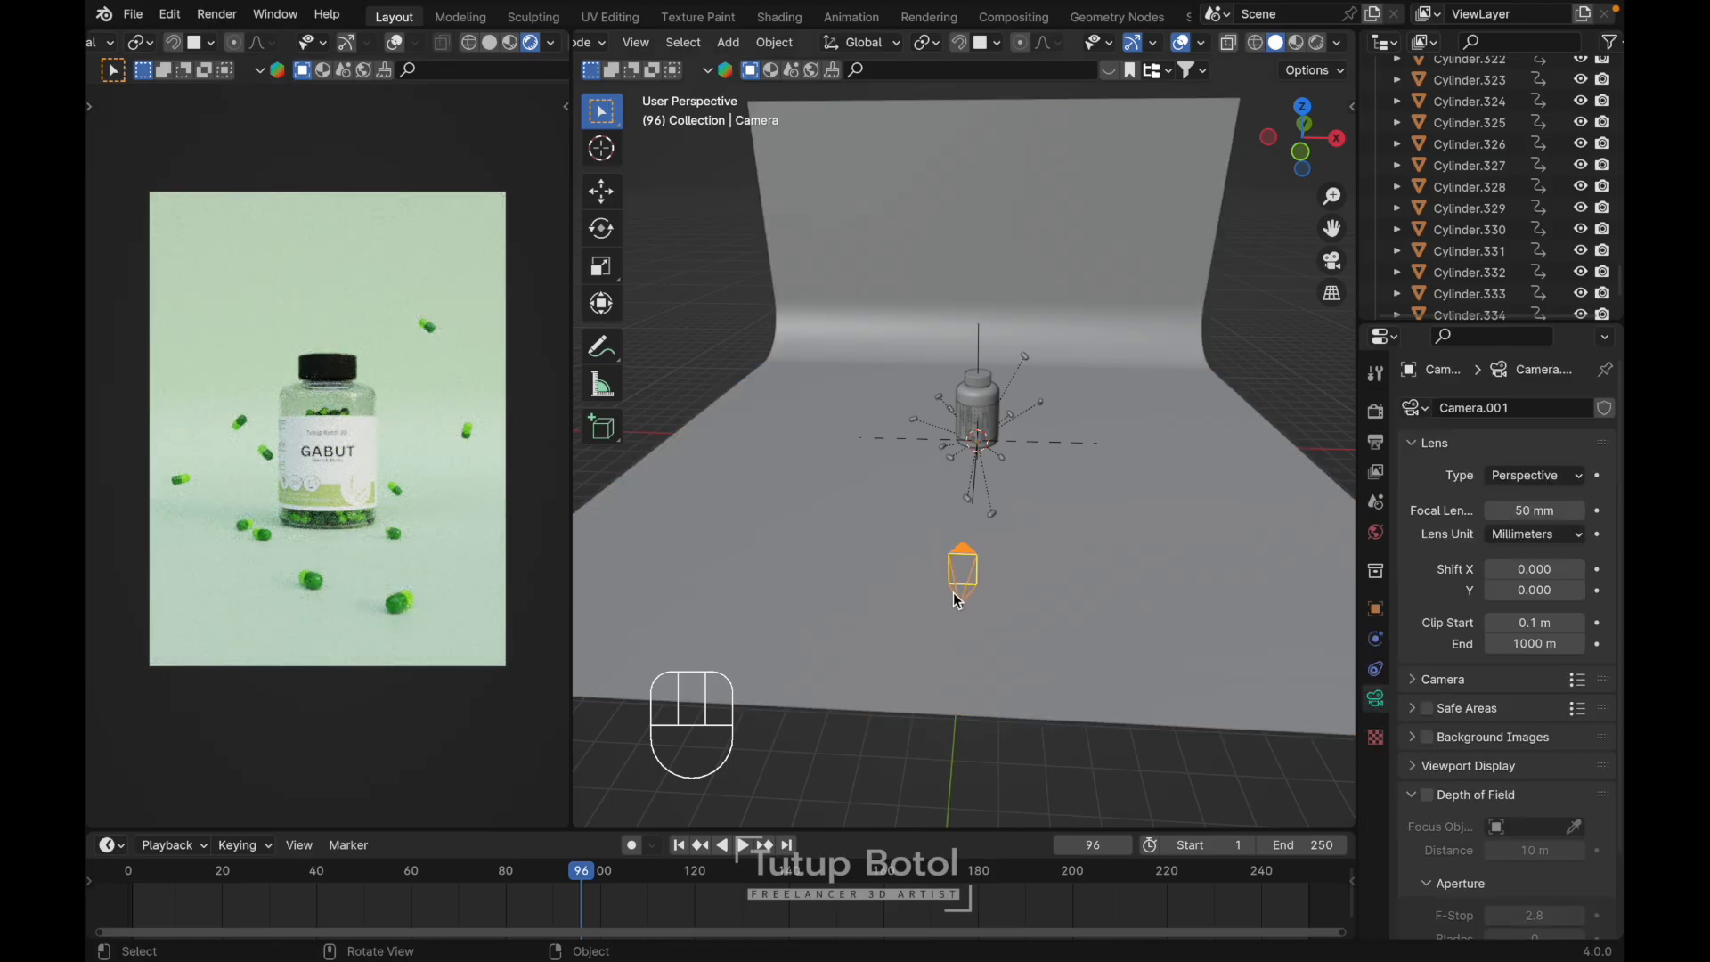
left_click(1429, 791)
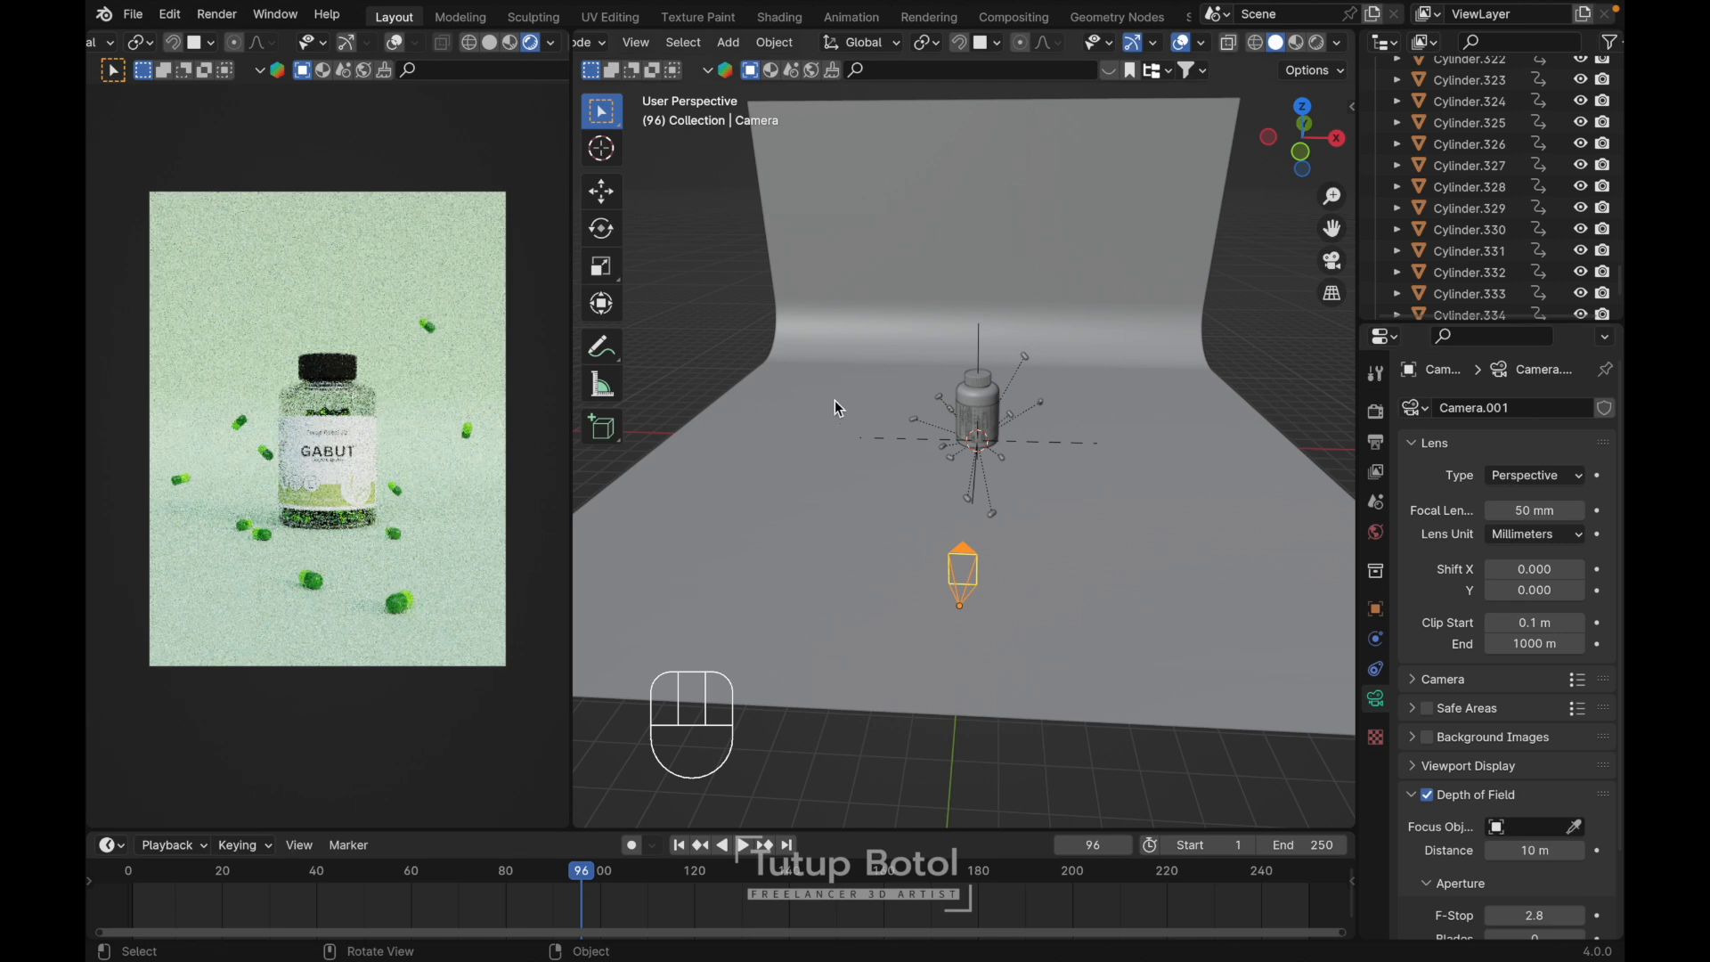
left_click(511, 43)
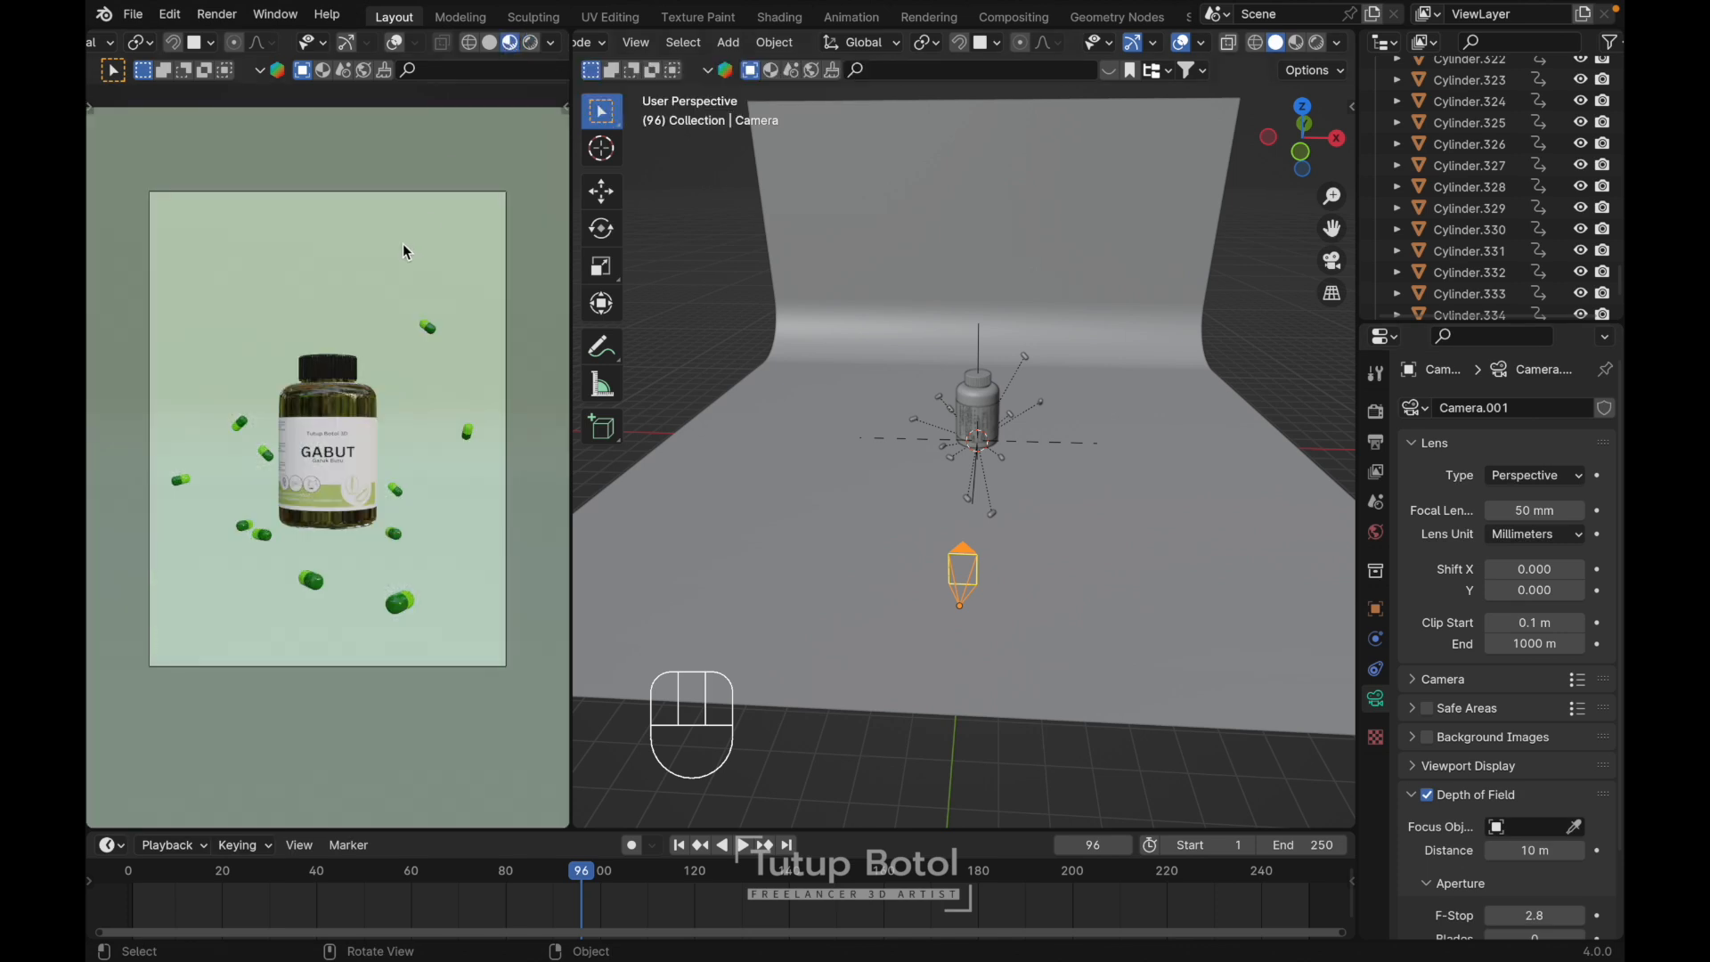
scroll(403, 243, "up", 2)
- Set the bottle label as the camera's focus object and lower the F-Stop to 0.1
scroll(1537, 768, "down", 2)
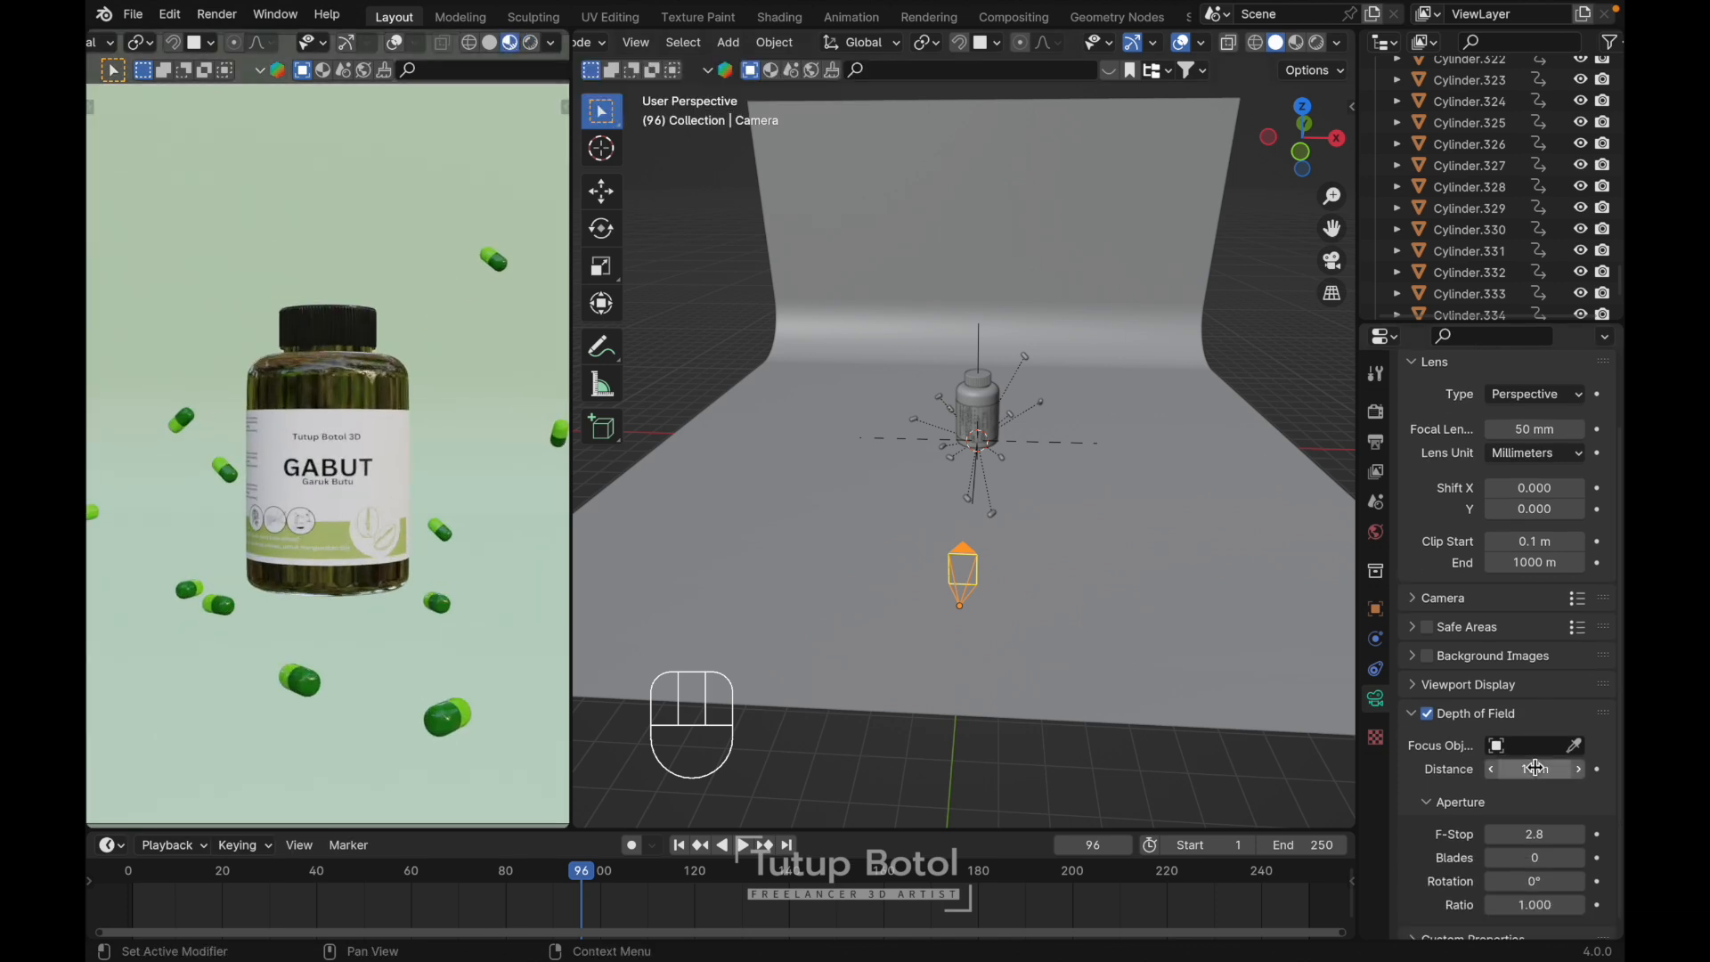
scroll(1147, 449, "up", 2)
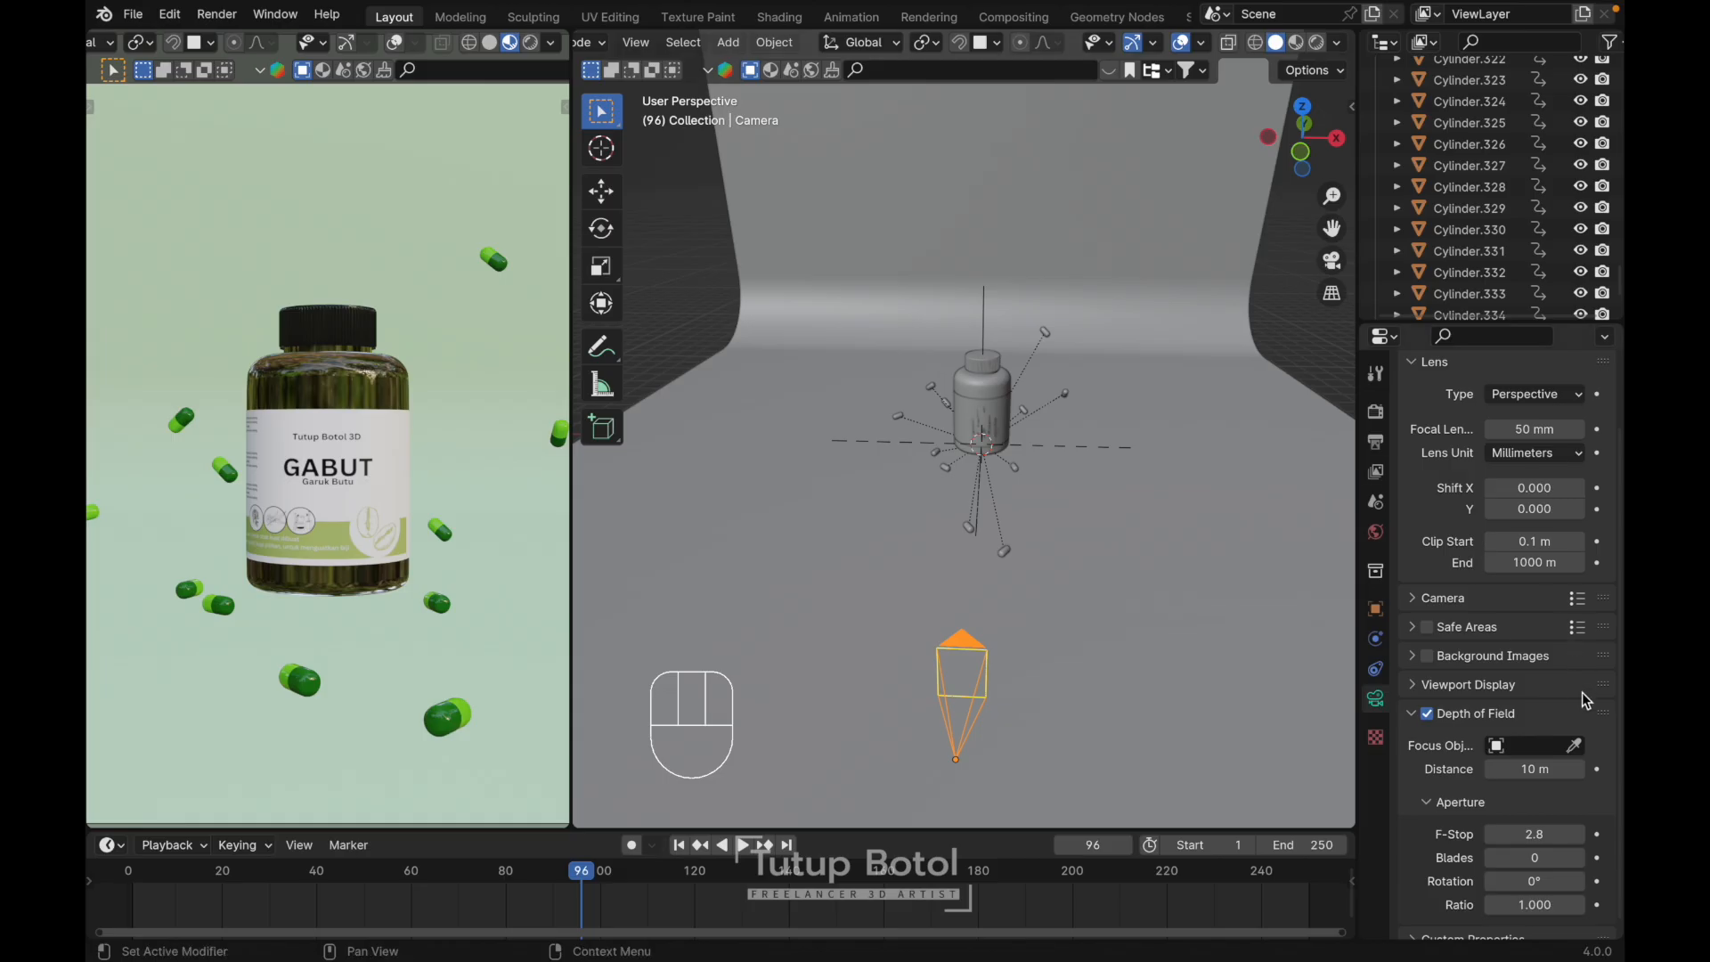
left_click(1581, 740)
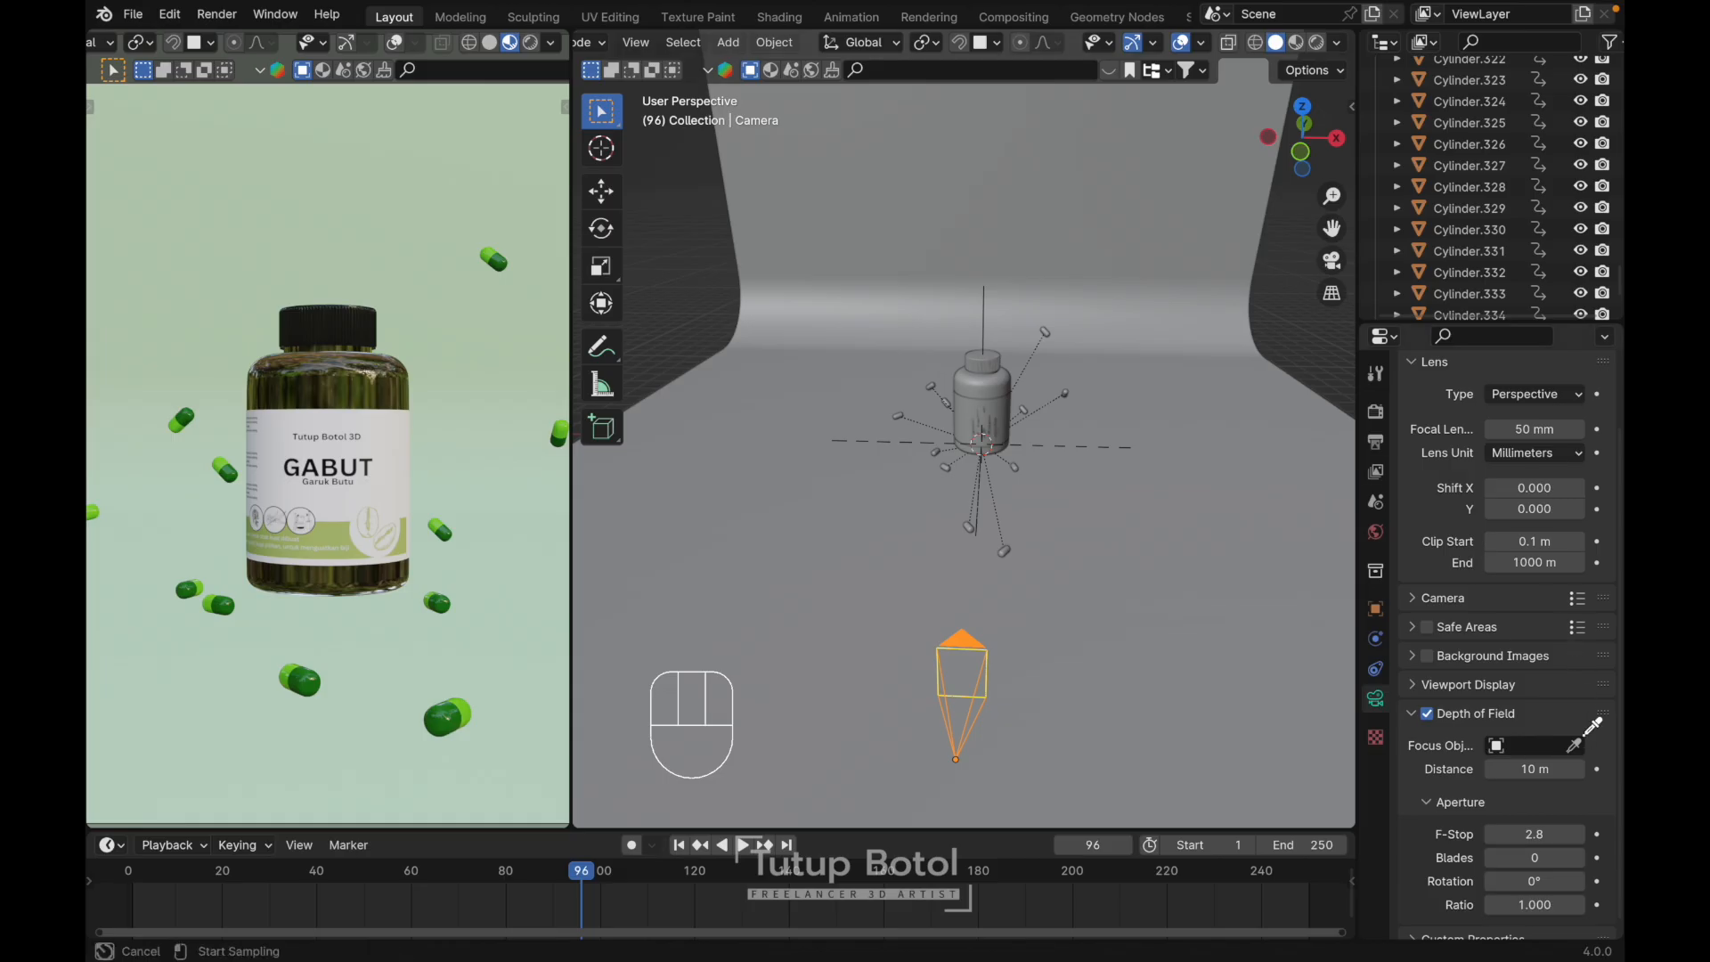
left_click(999, 400)
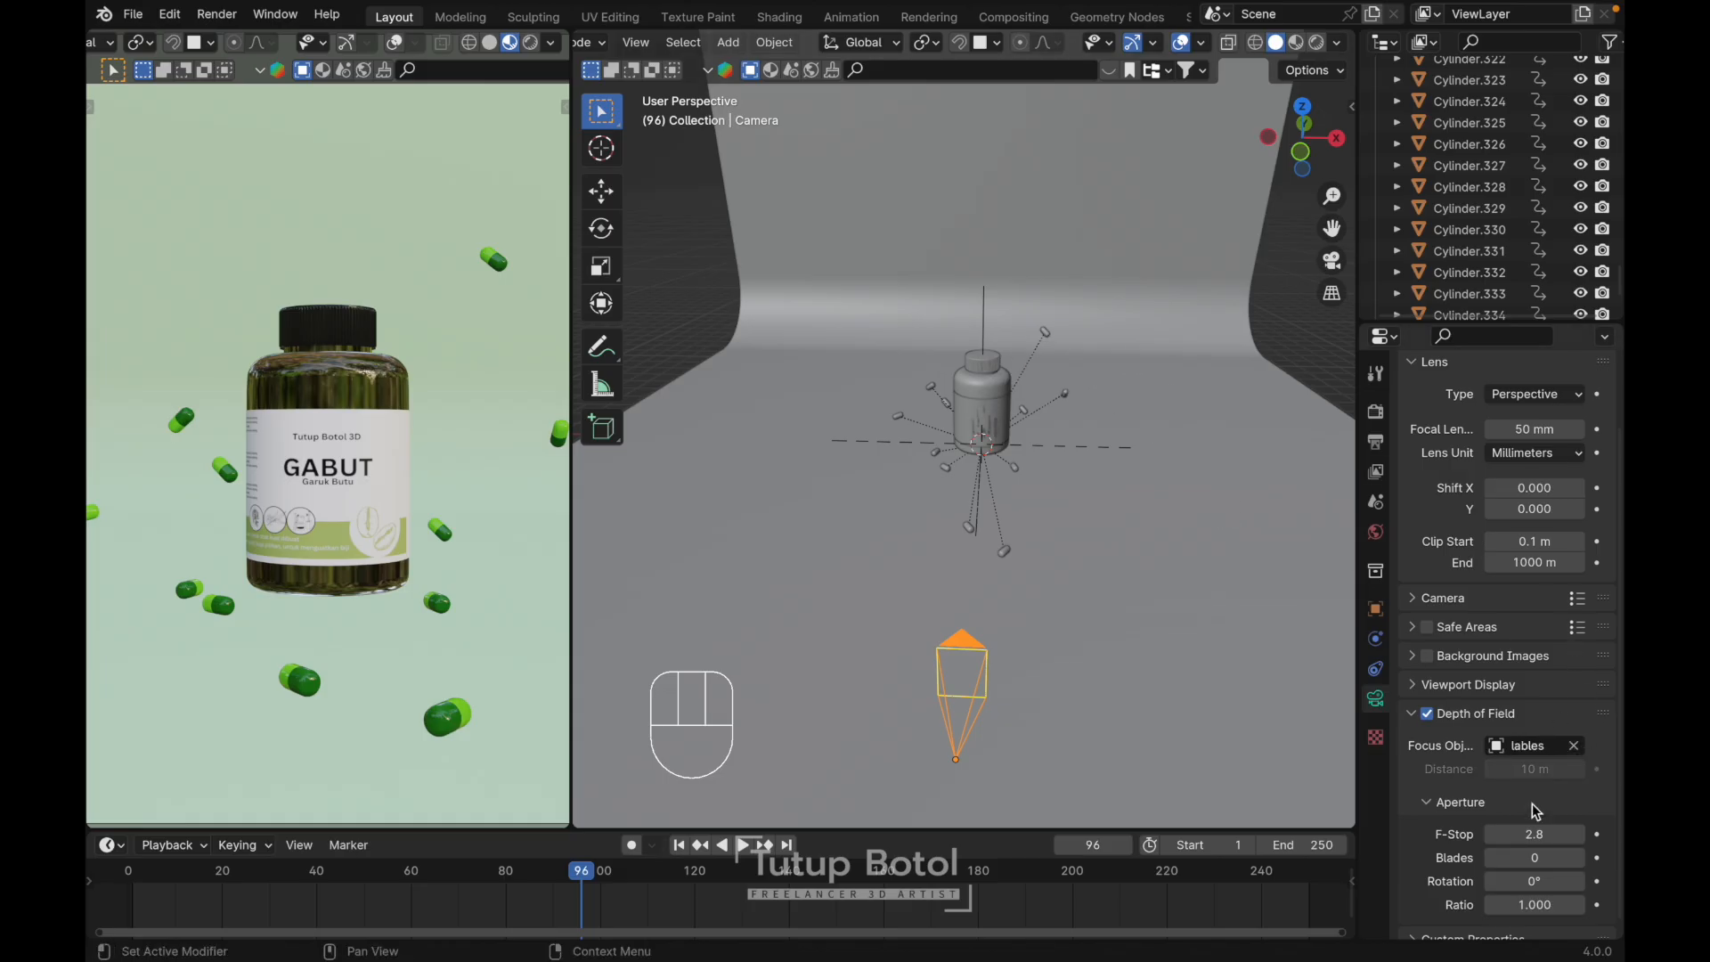
left_click_drag(1534, 835, 1496, 835)
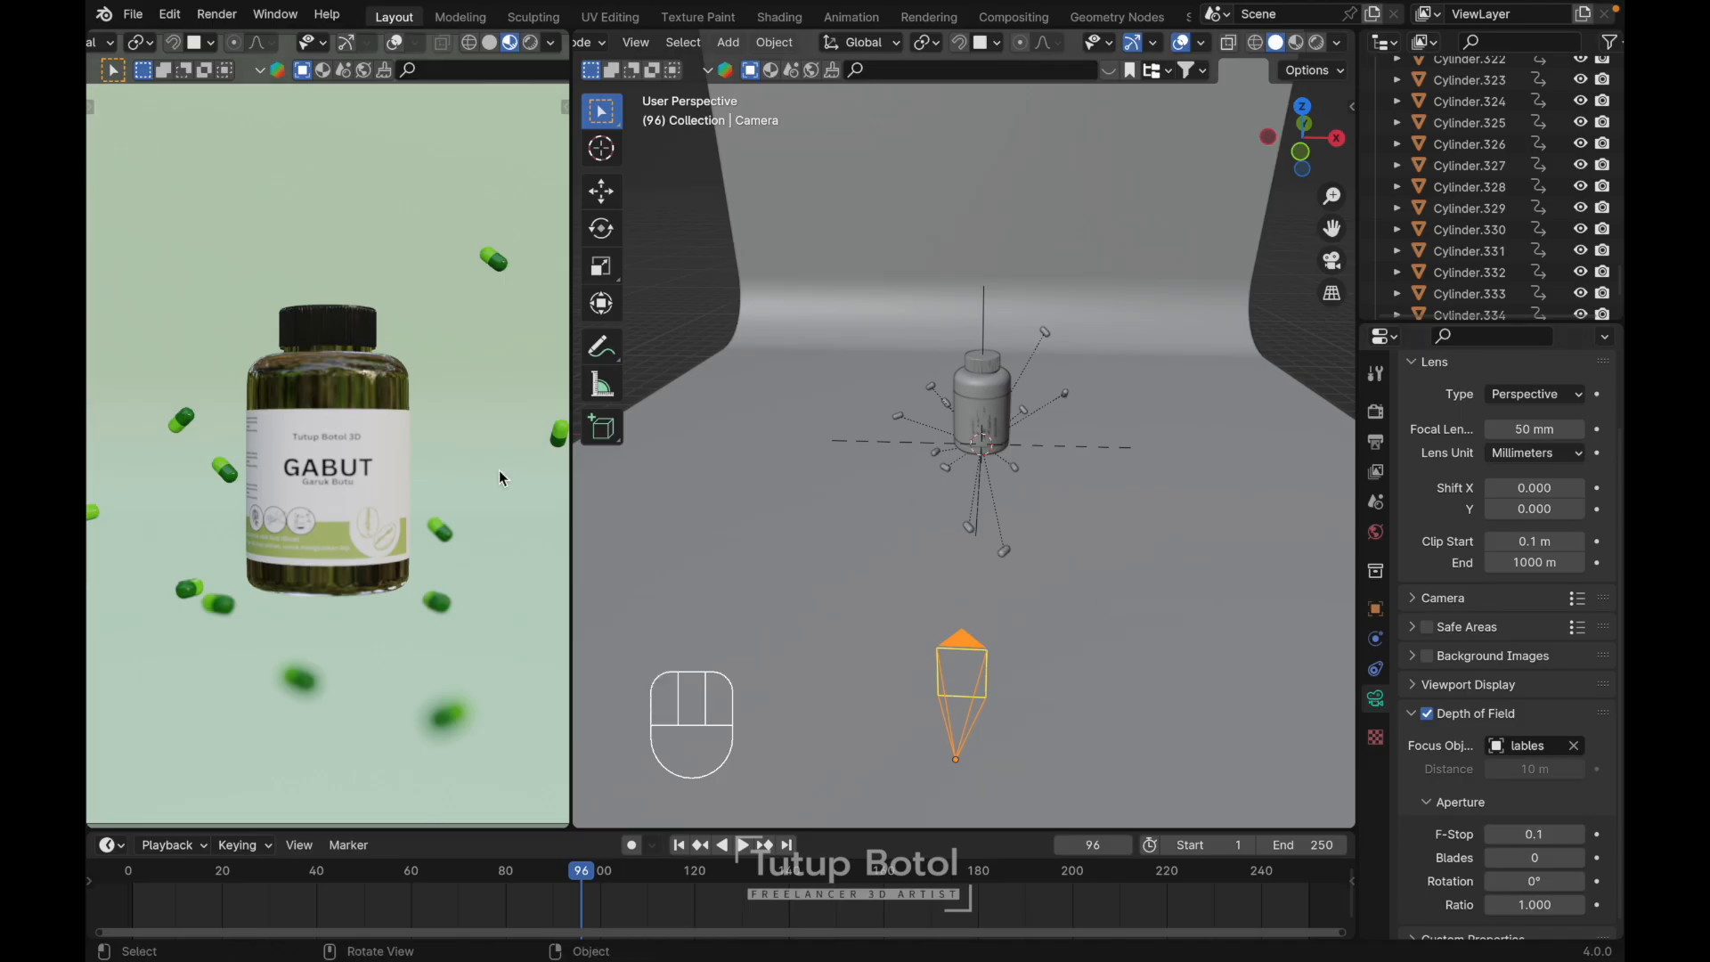
- Set the backdrop plane material's Roughness to 0 and its Transmission Weight to about 0.447
scroll(499, 470, "down", 2)
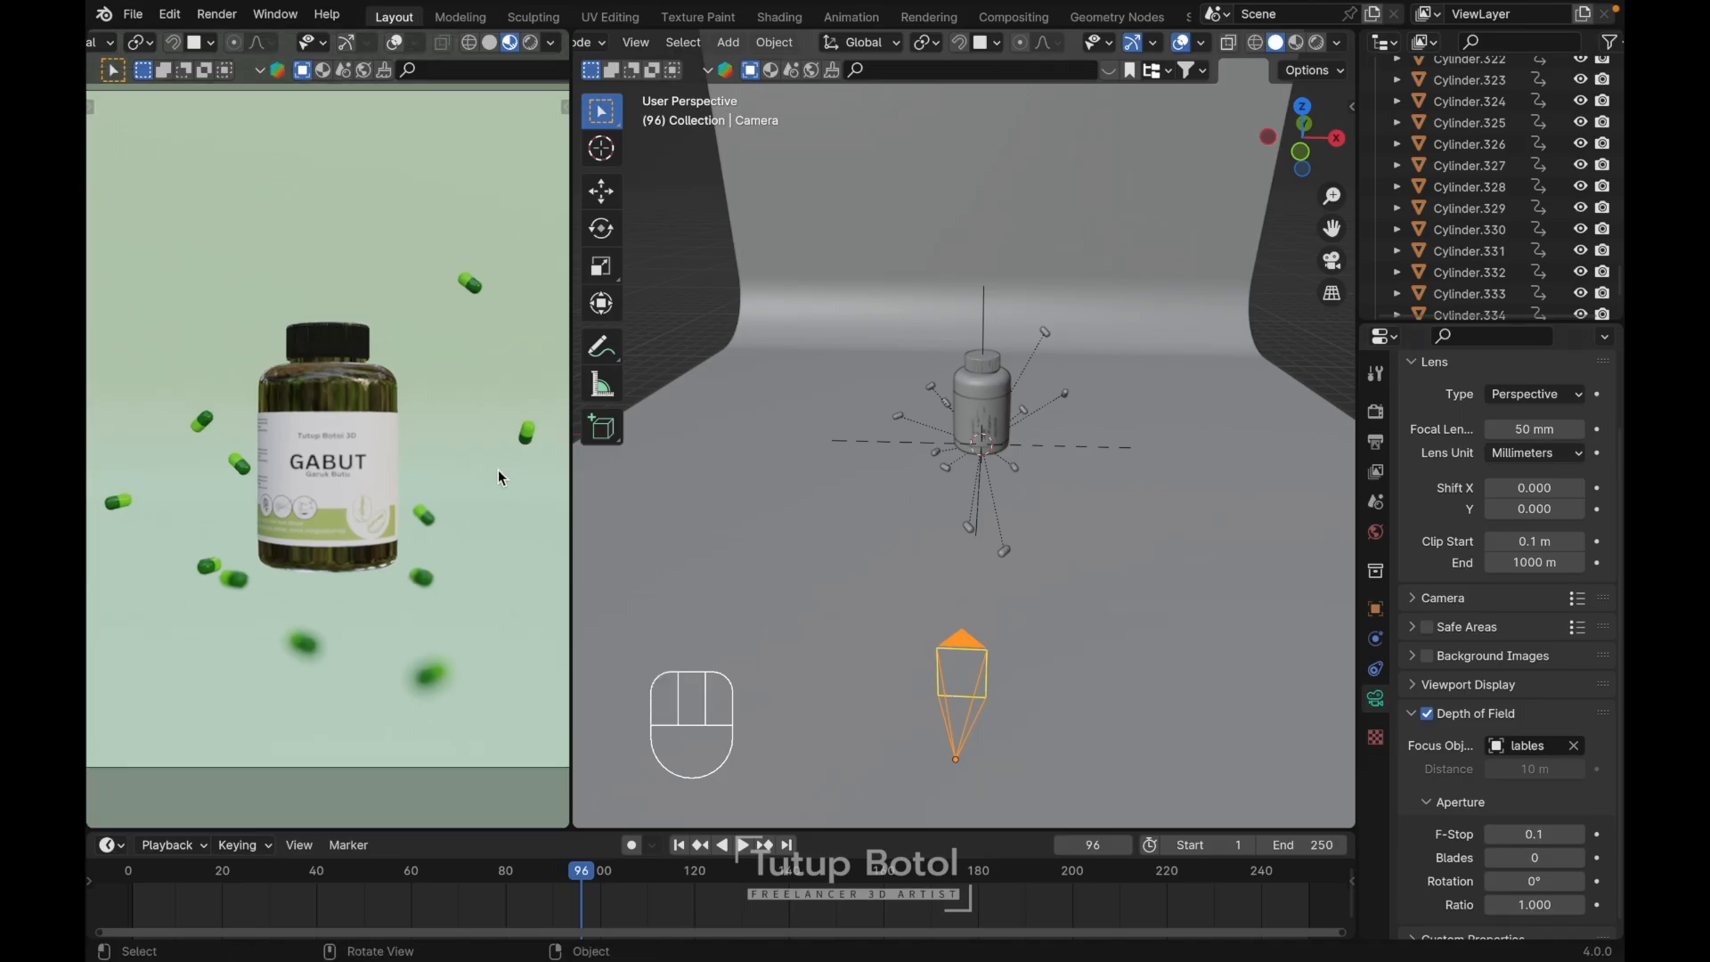
left_click(1582, 836)
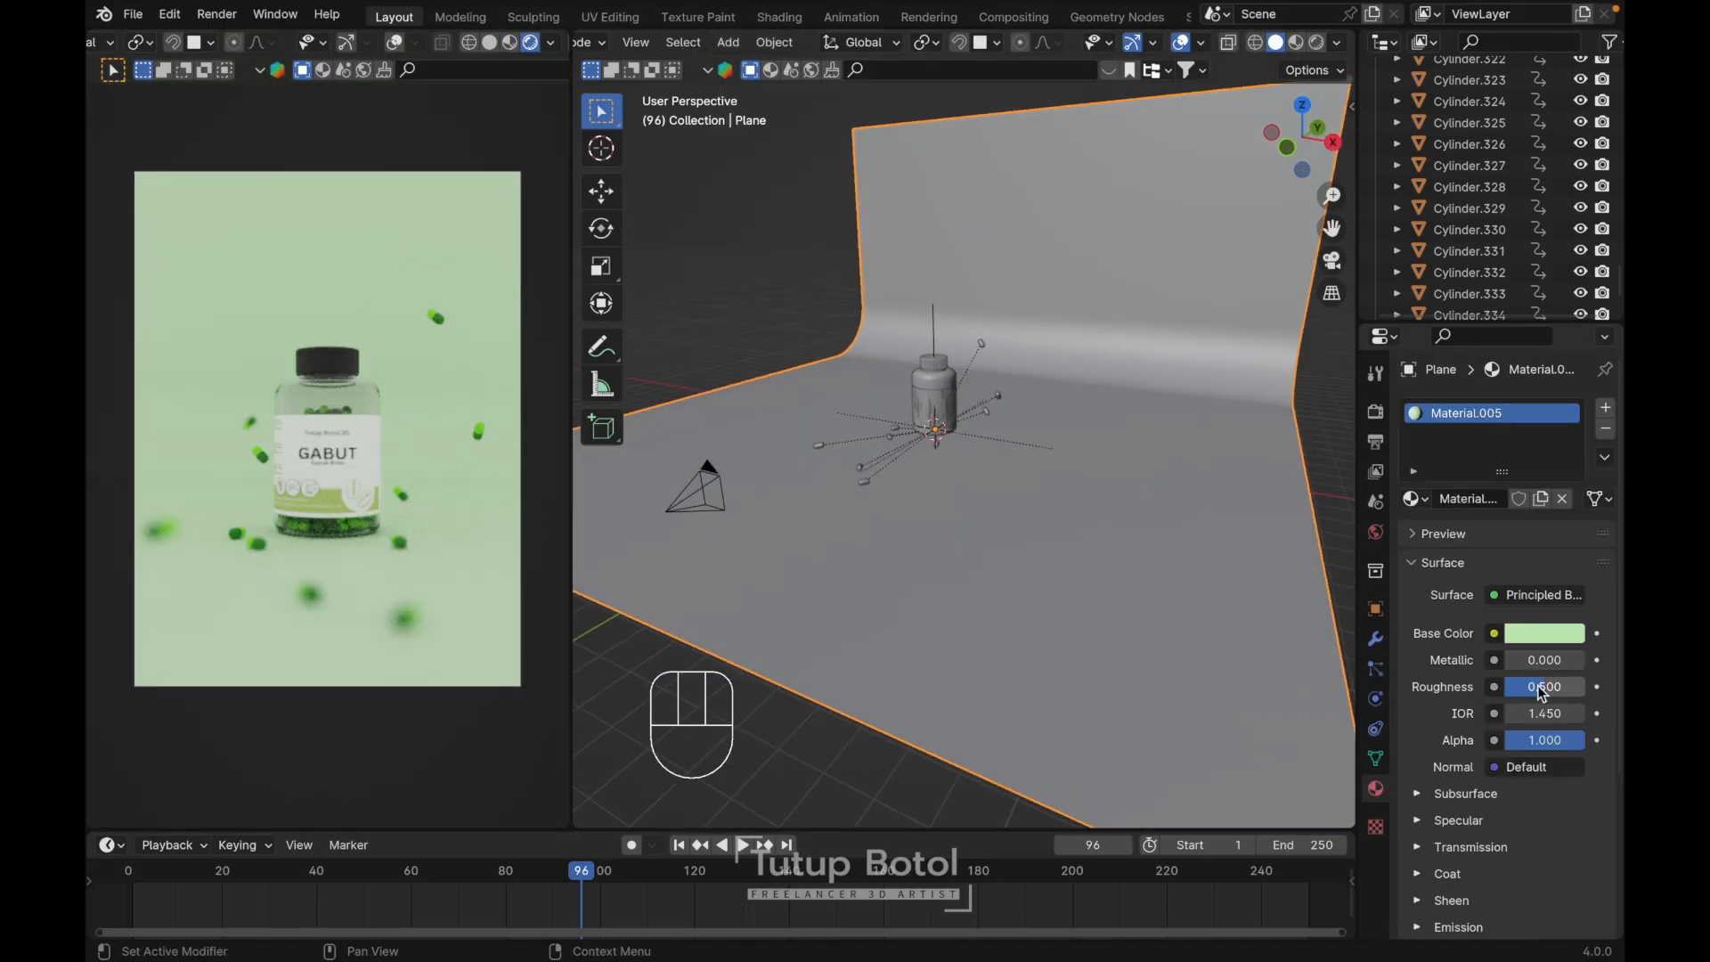
left_click_drag(1543, 693, 1510, 693)
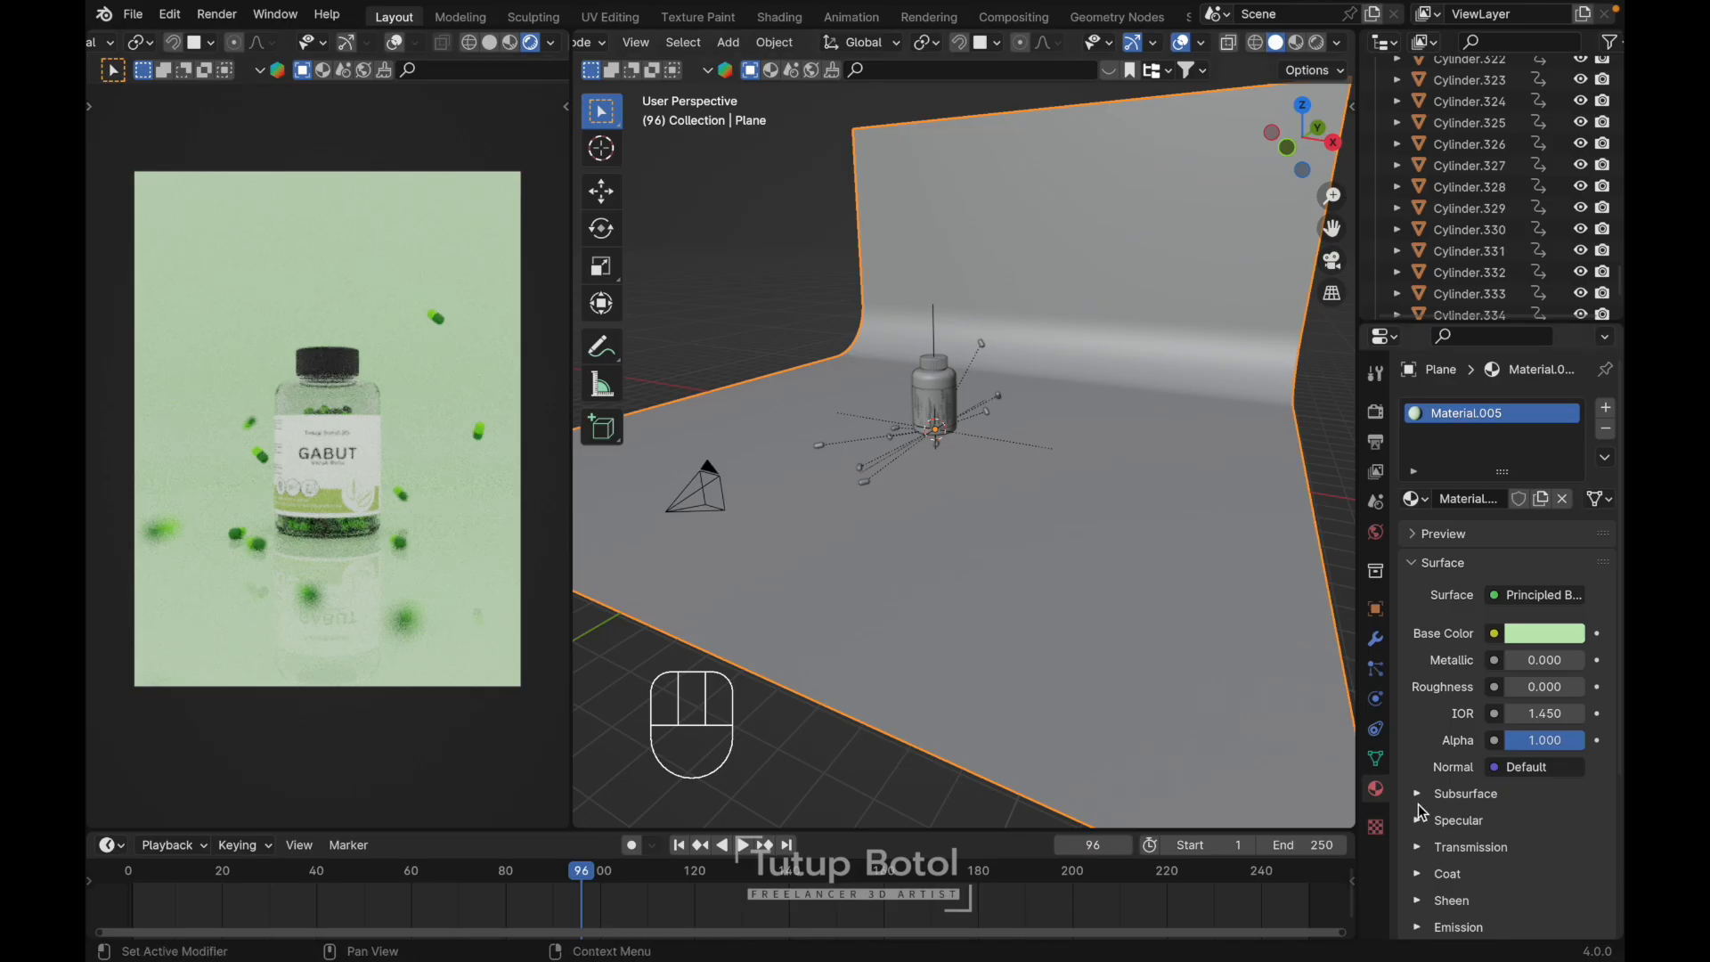
left_click(1420, 846)
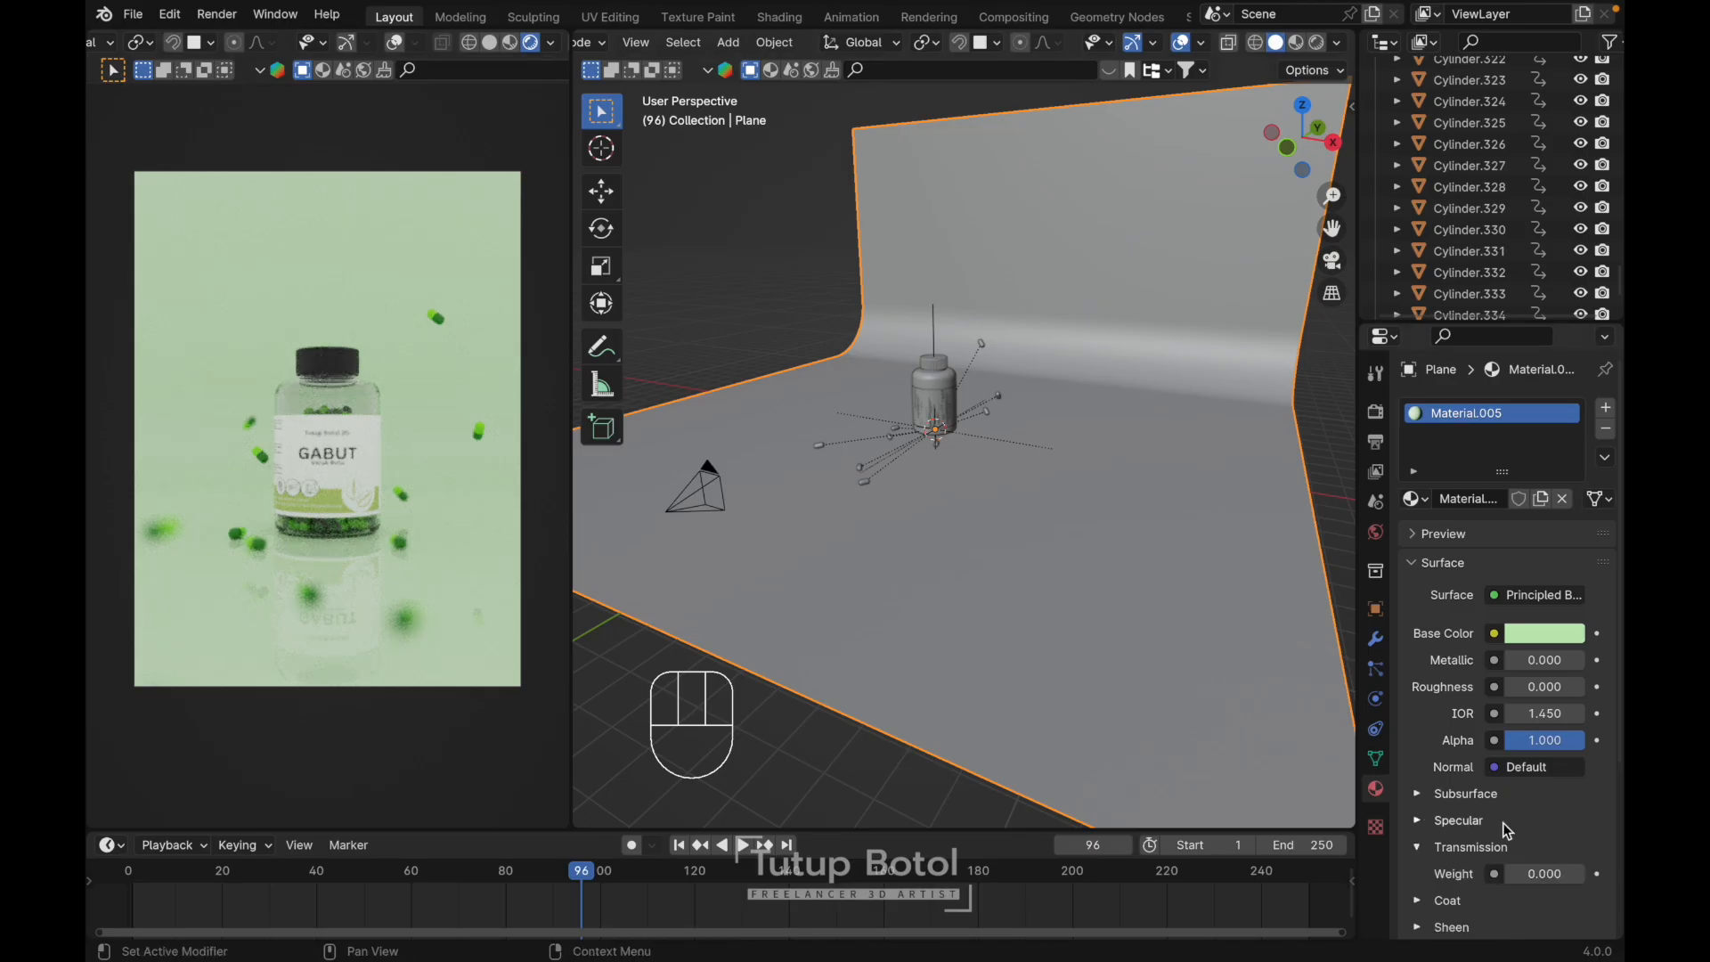
scroll(1507, 823, "down", 1)
left_click_drag(1531, 836, 1657, 839)
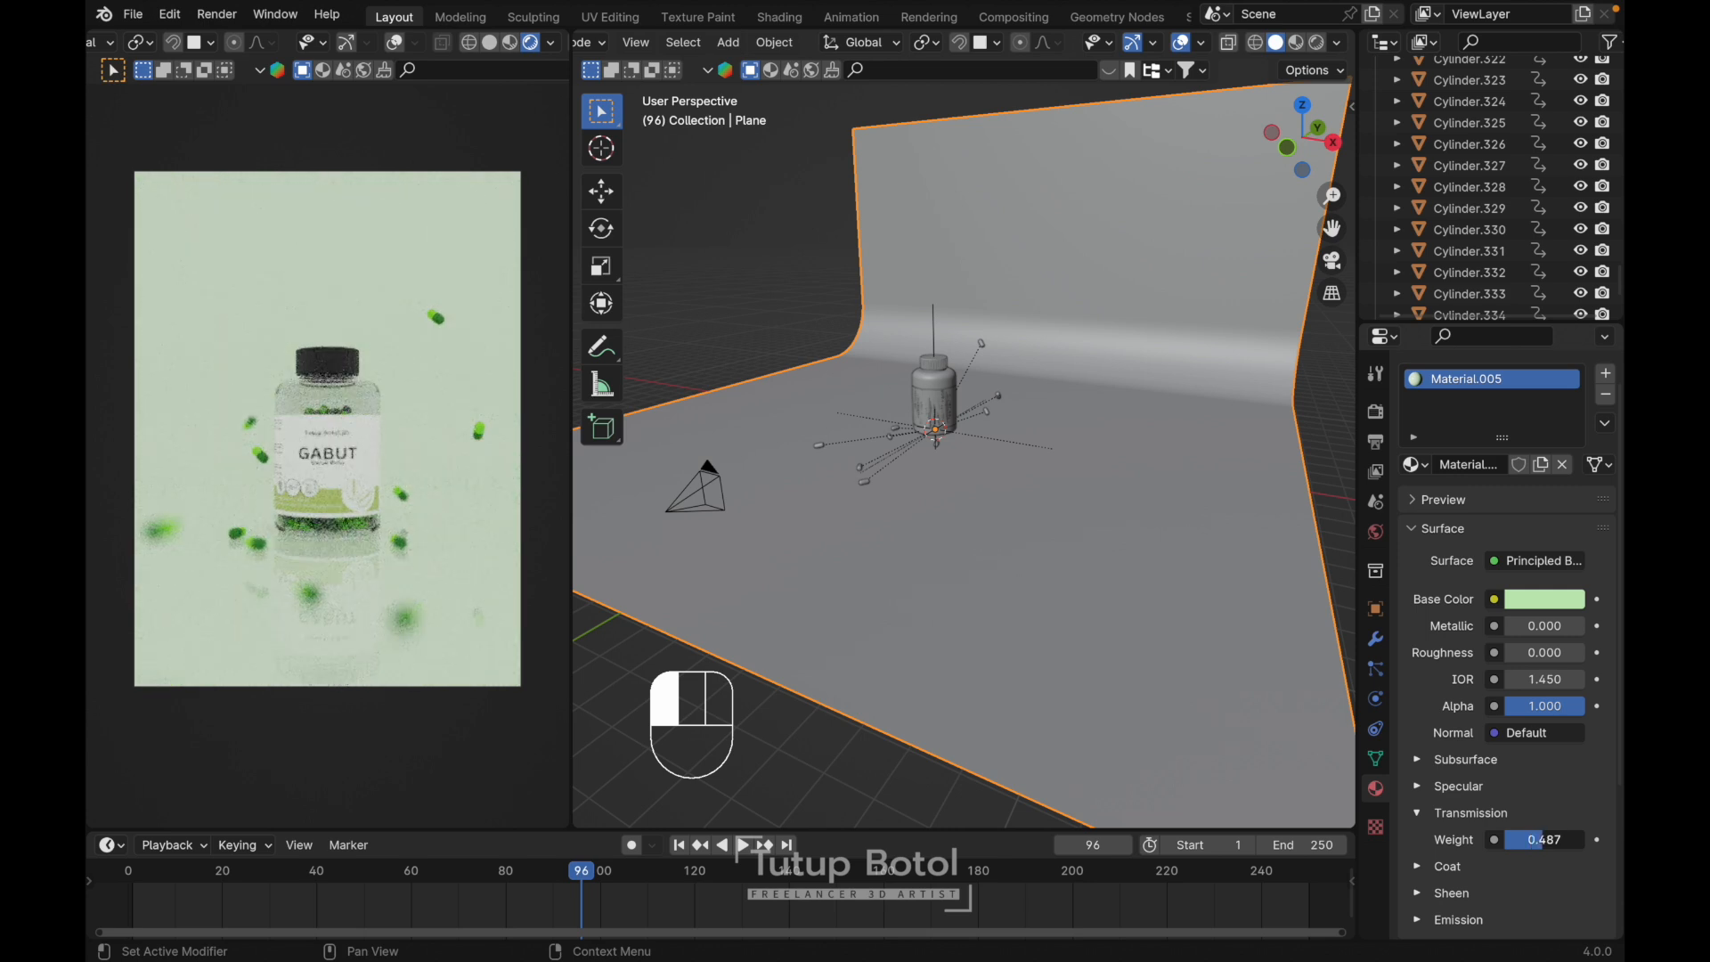
left_click_drag(1657, 839, 1541, 839)
- Change the backdrop material's base color to a more saturated yellow-green, around hue 0.266 and saturation 0.689
left_click(1531, 600)
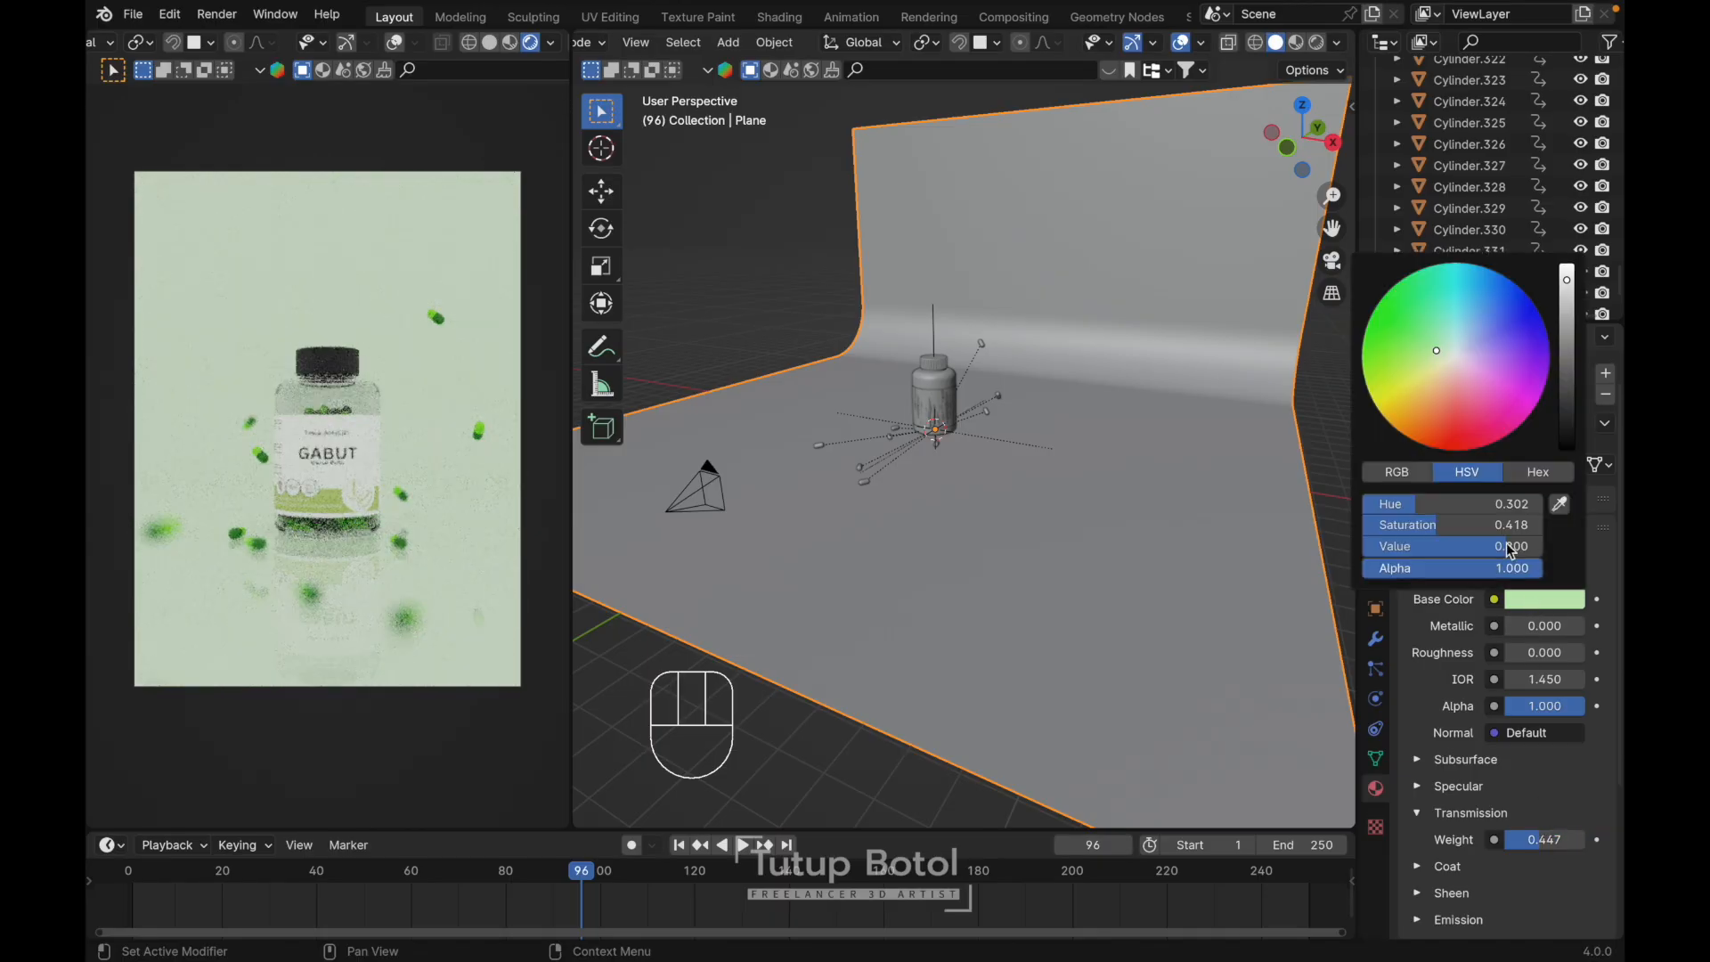
left_click(1416, 352)
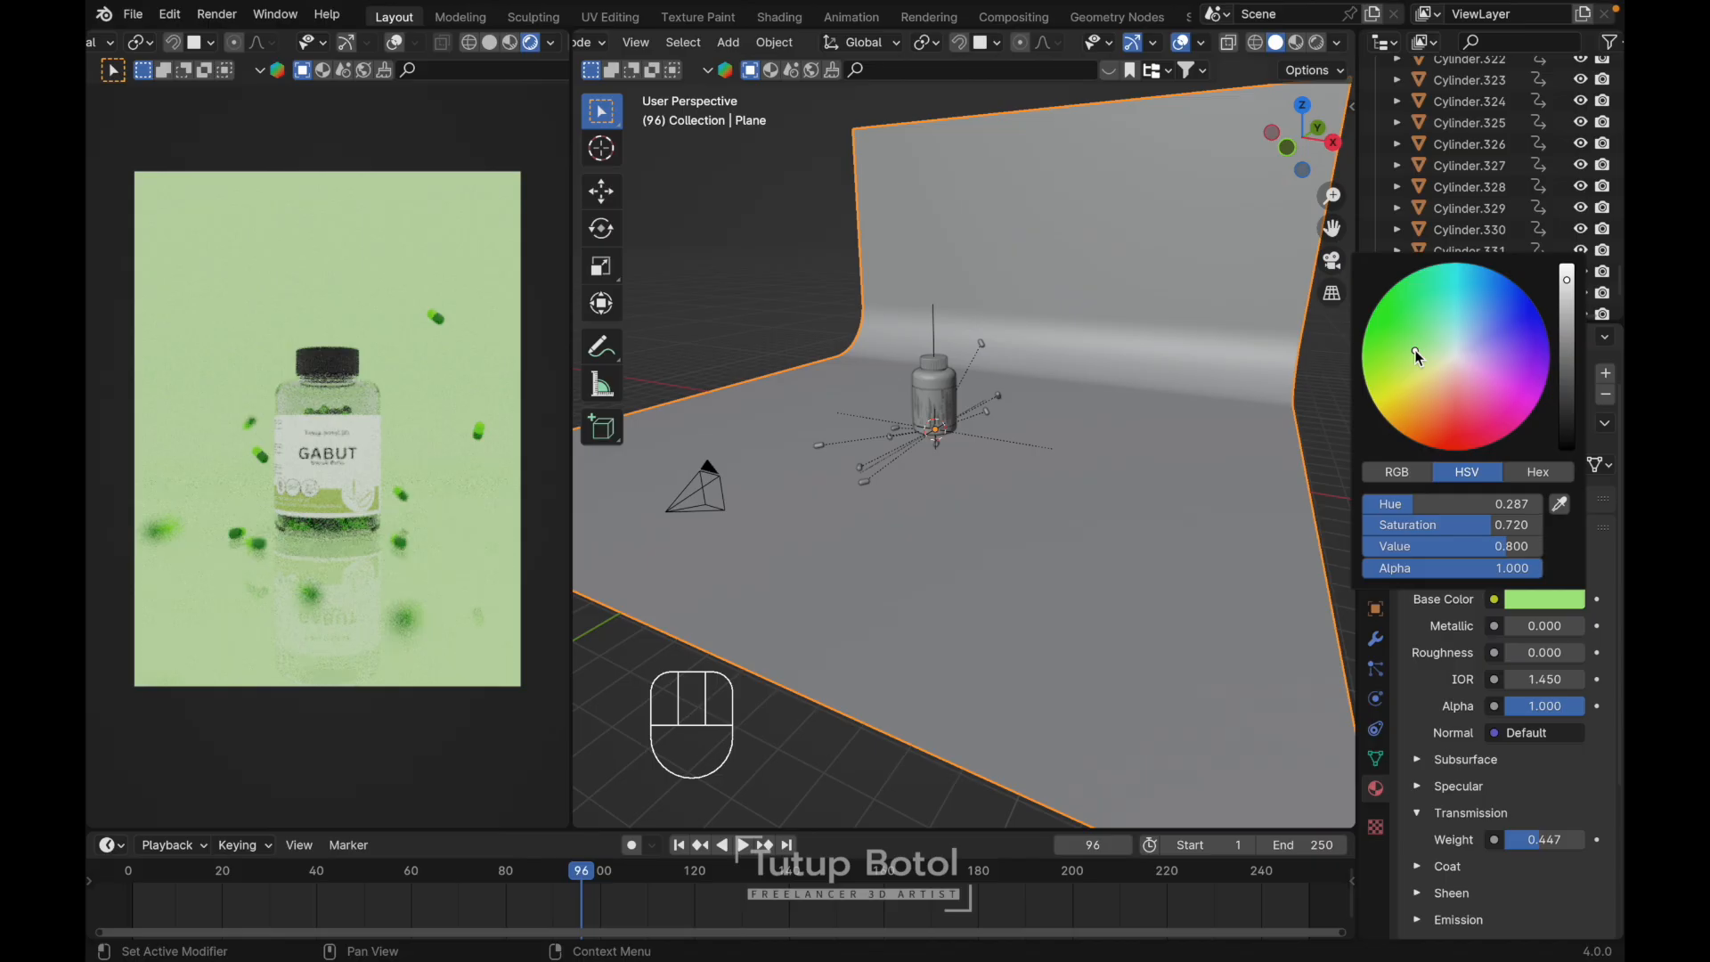
left_click_drag(1418, 356, 1413, 352)
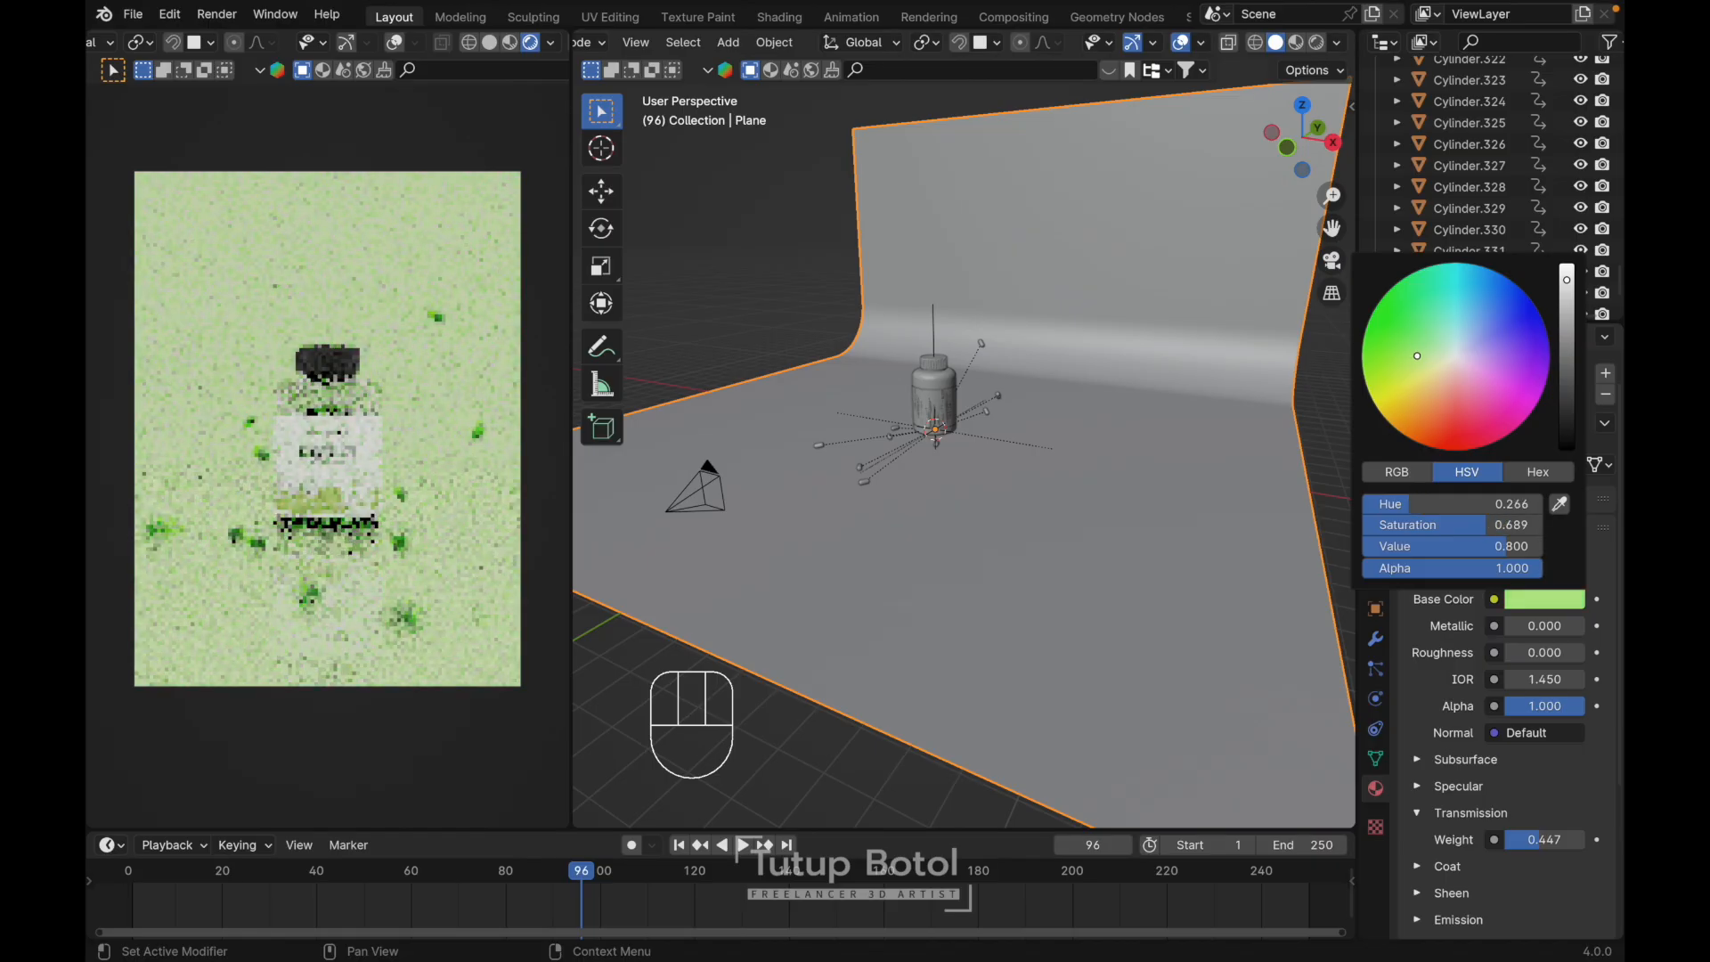
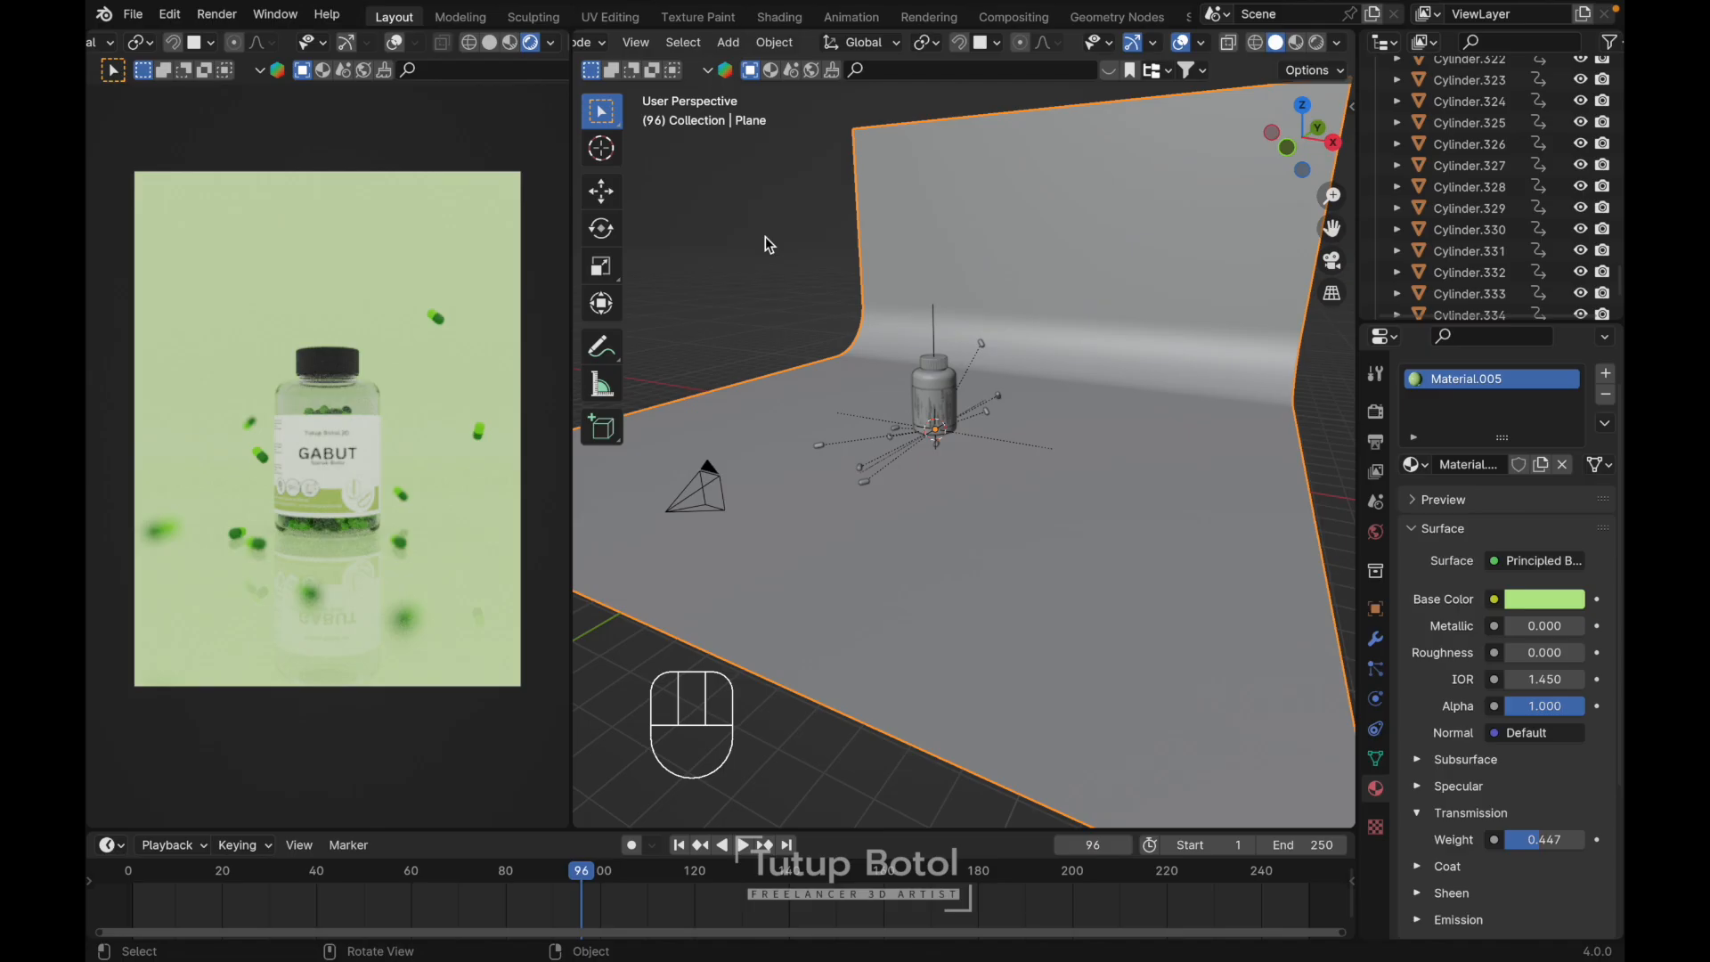
- Add an area light at the bottle's base and rotate it 90° about the X axis
scroll(766, 236, "down", 5)
scroll(766, 237, "left", 10)
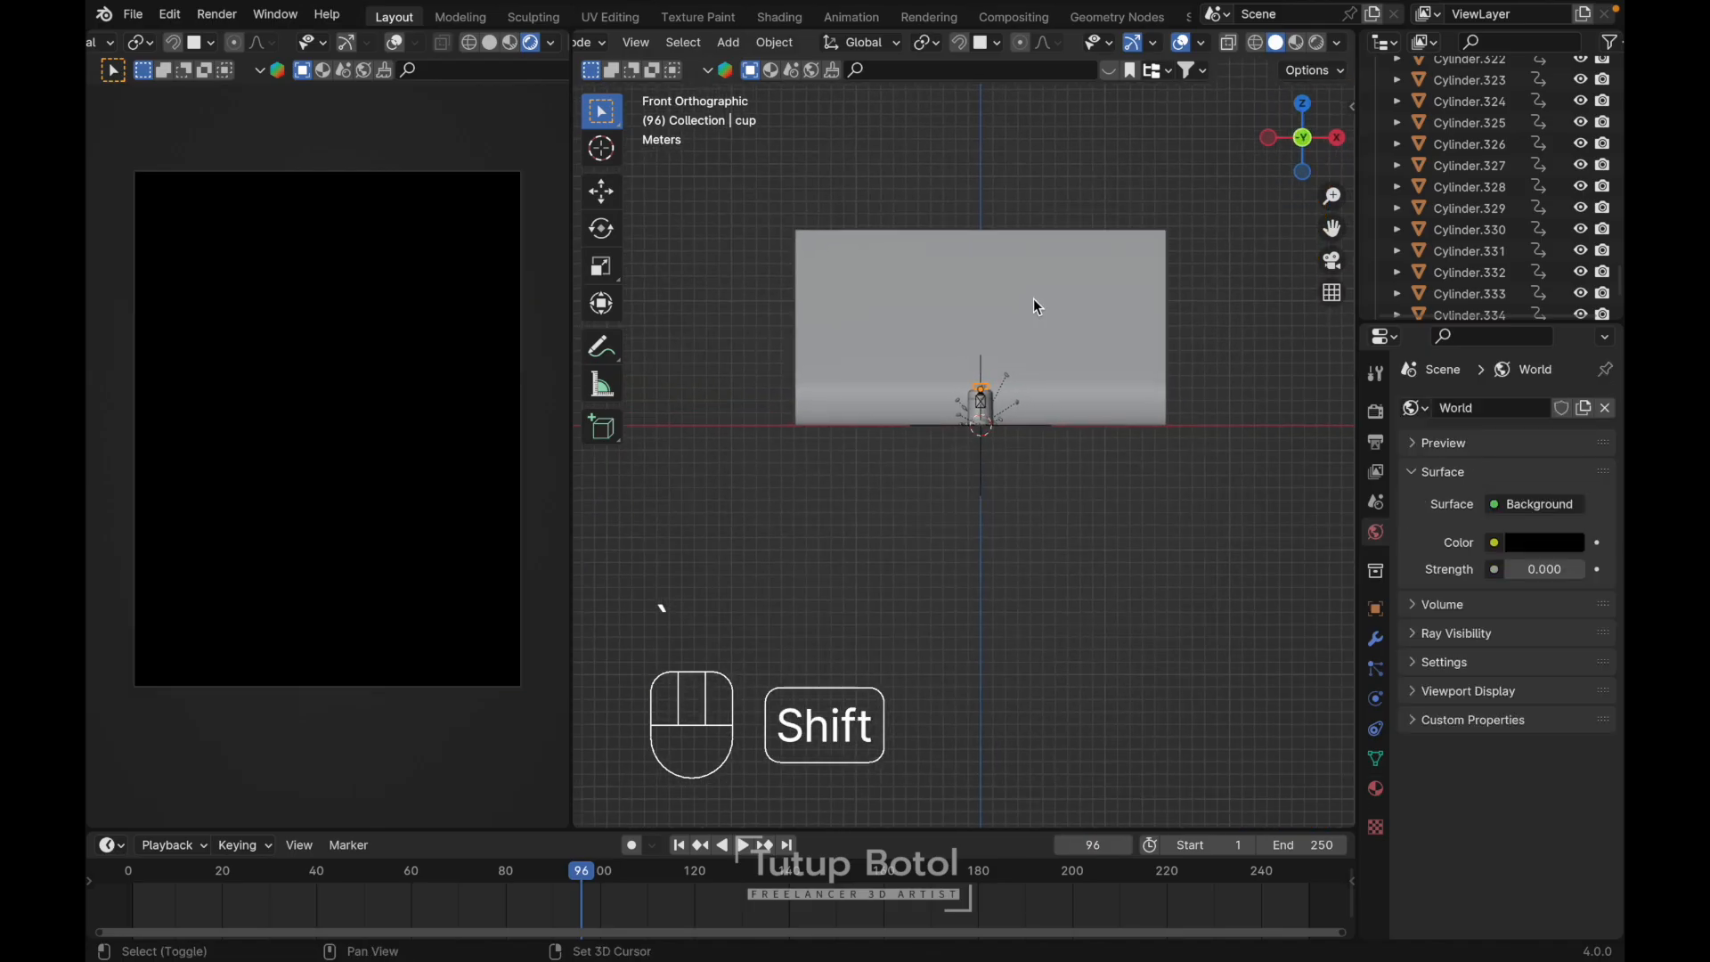
scroll(1033, 297, "up", 3, "shift")
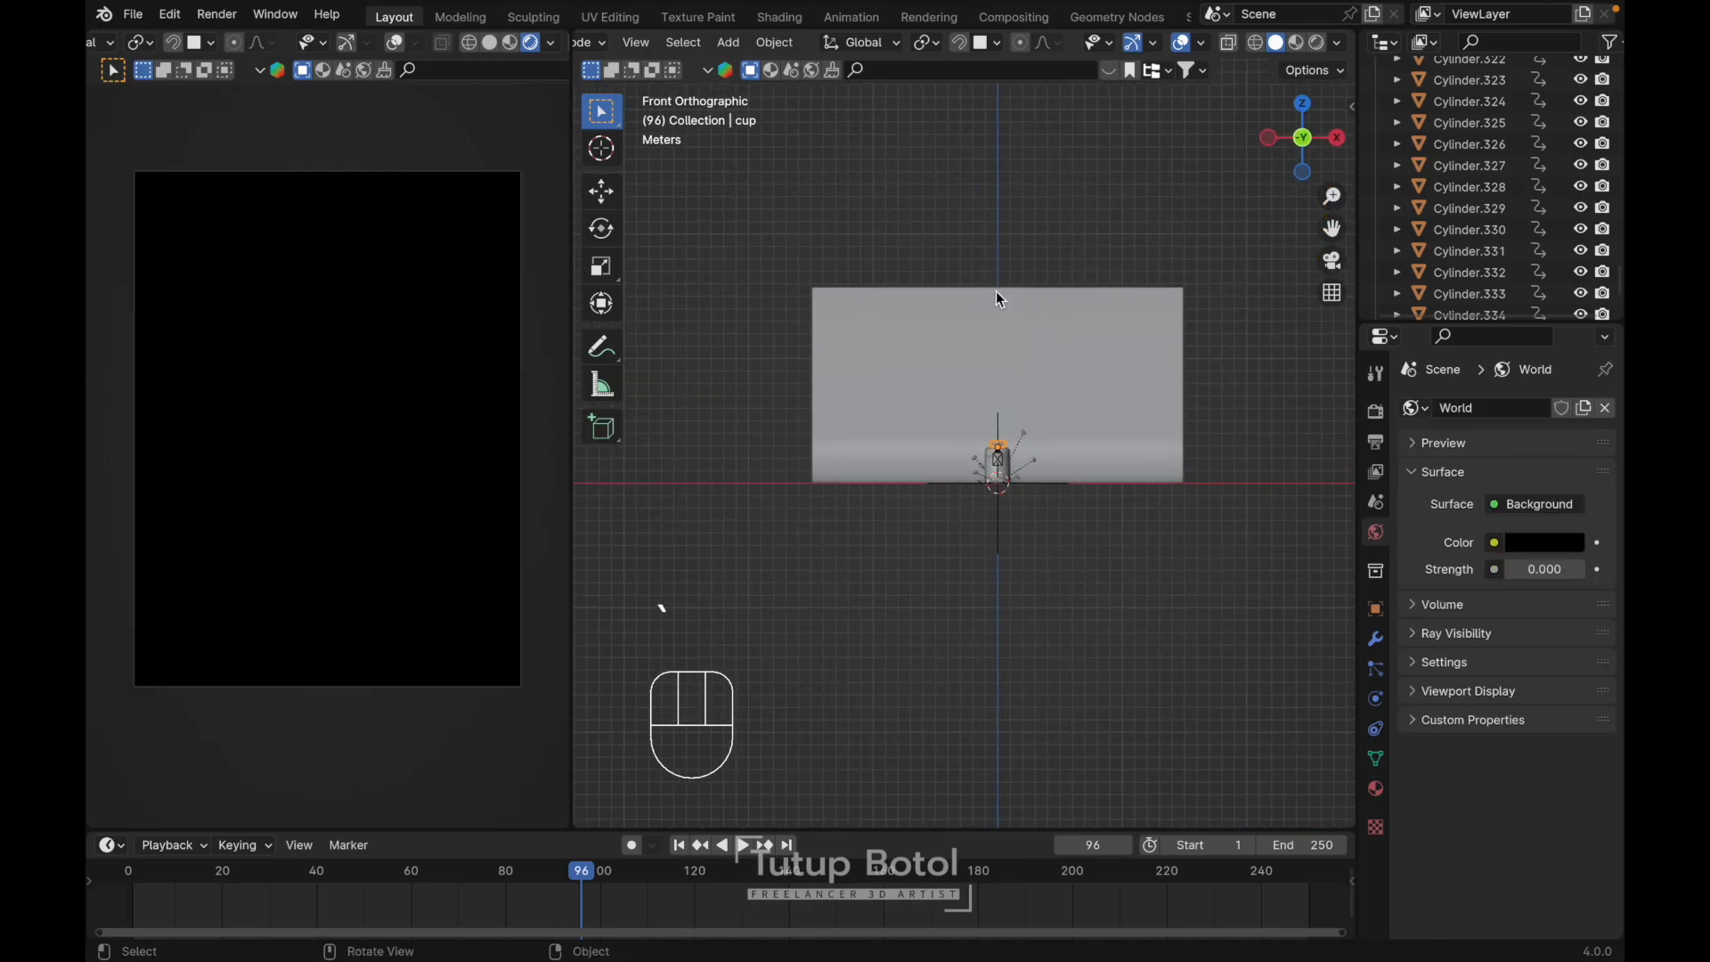
left_click(1542, 572)
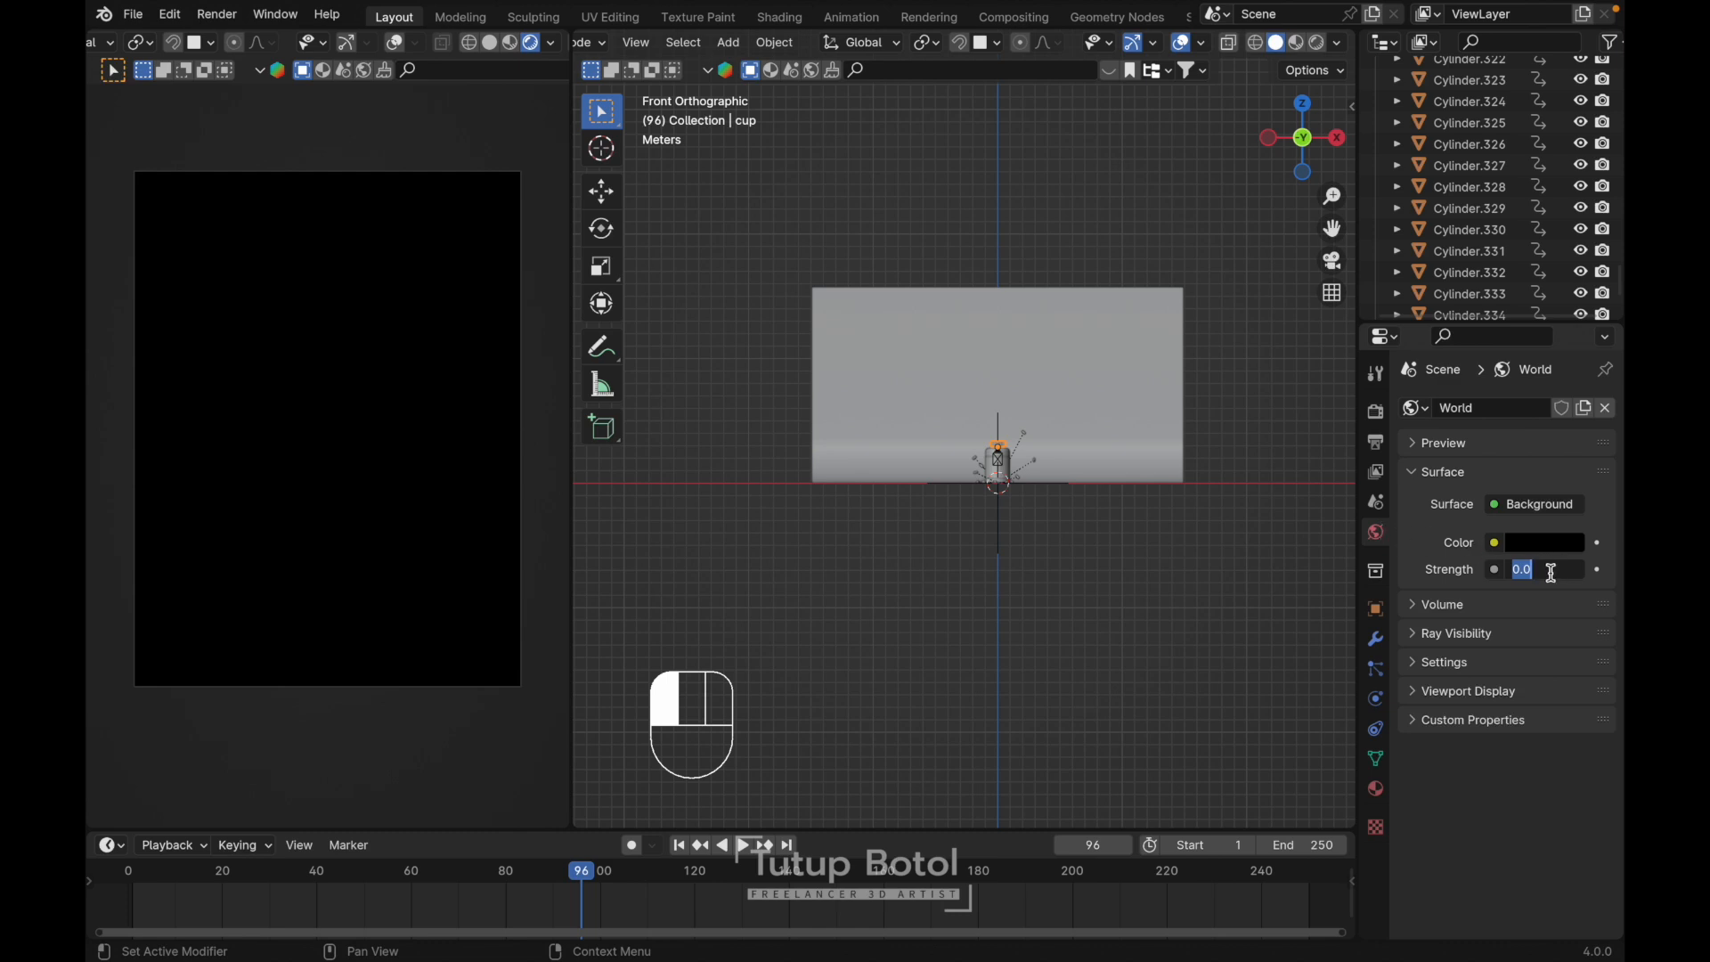
left_click(1060, 549)
key("shift+a")
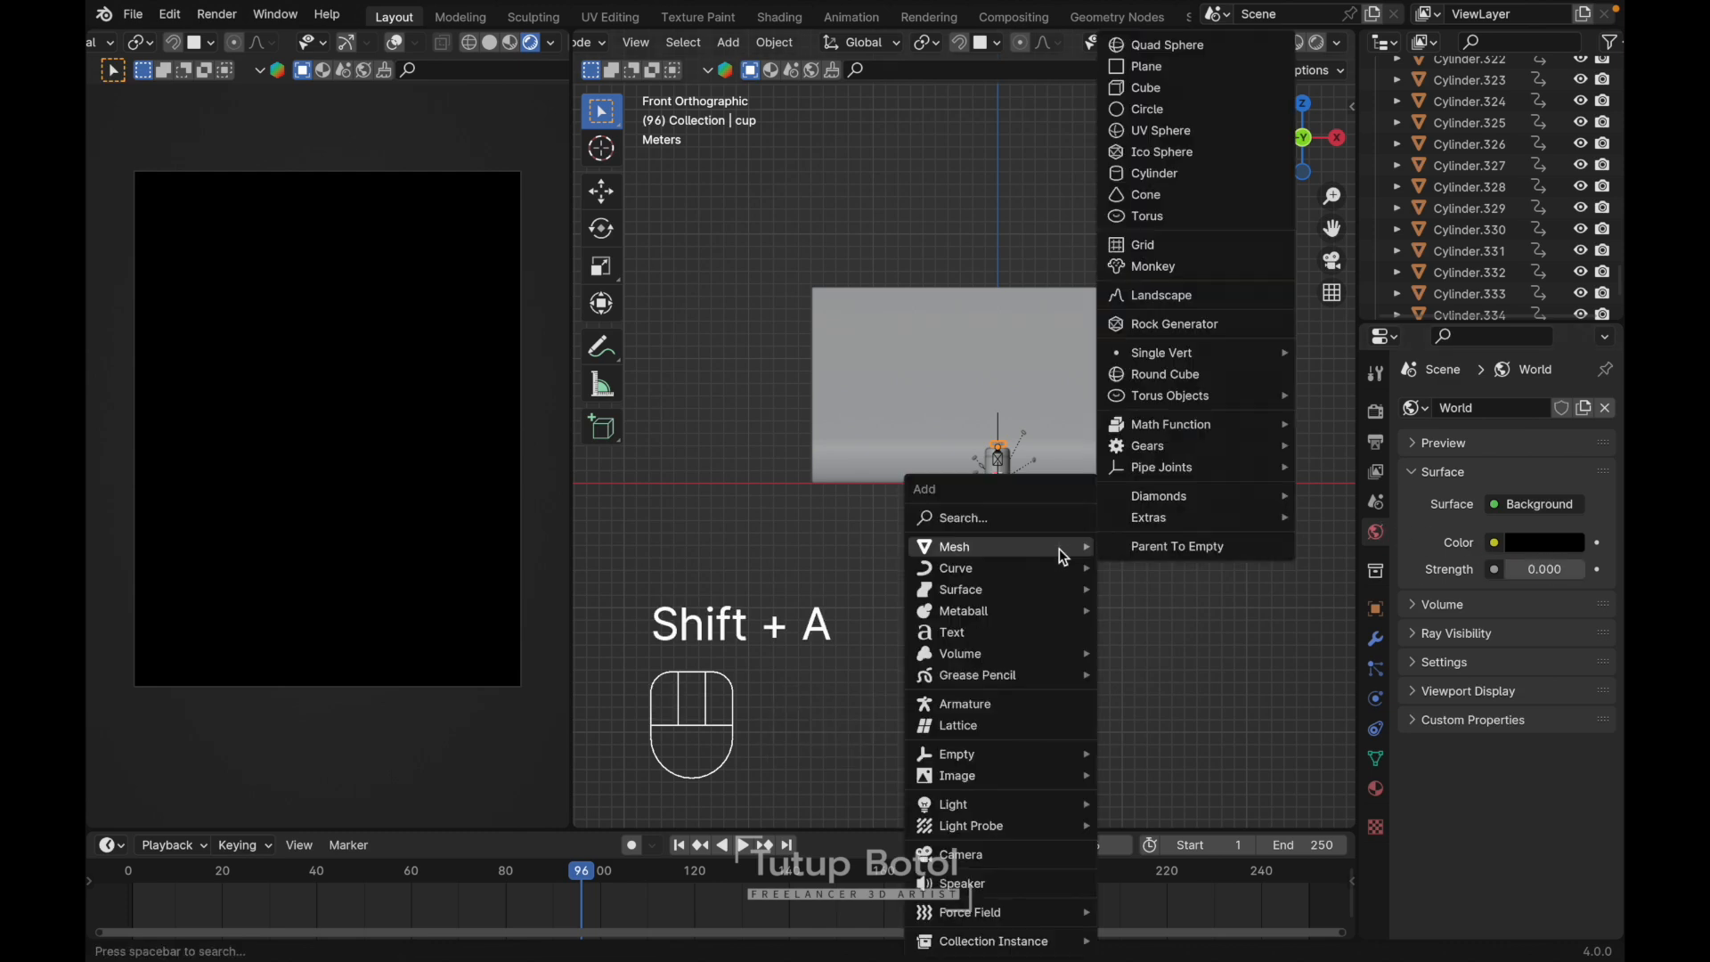
key("shift+a")
mouse_move(971, 677)
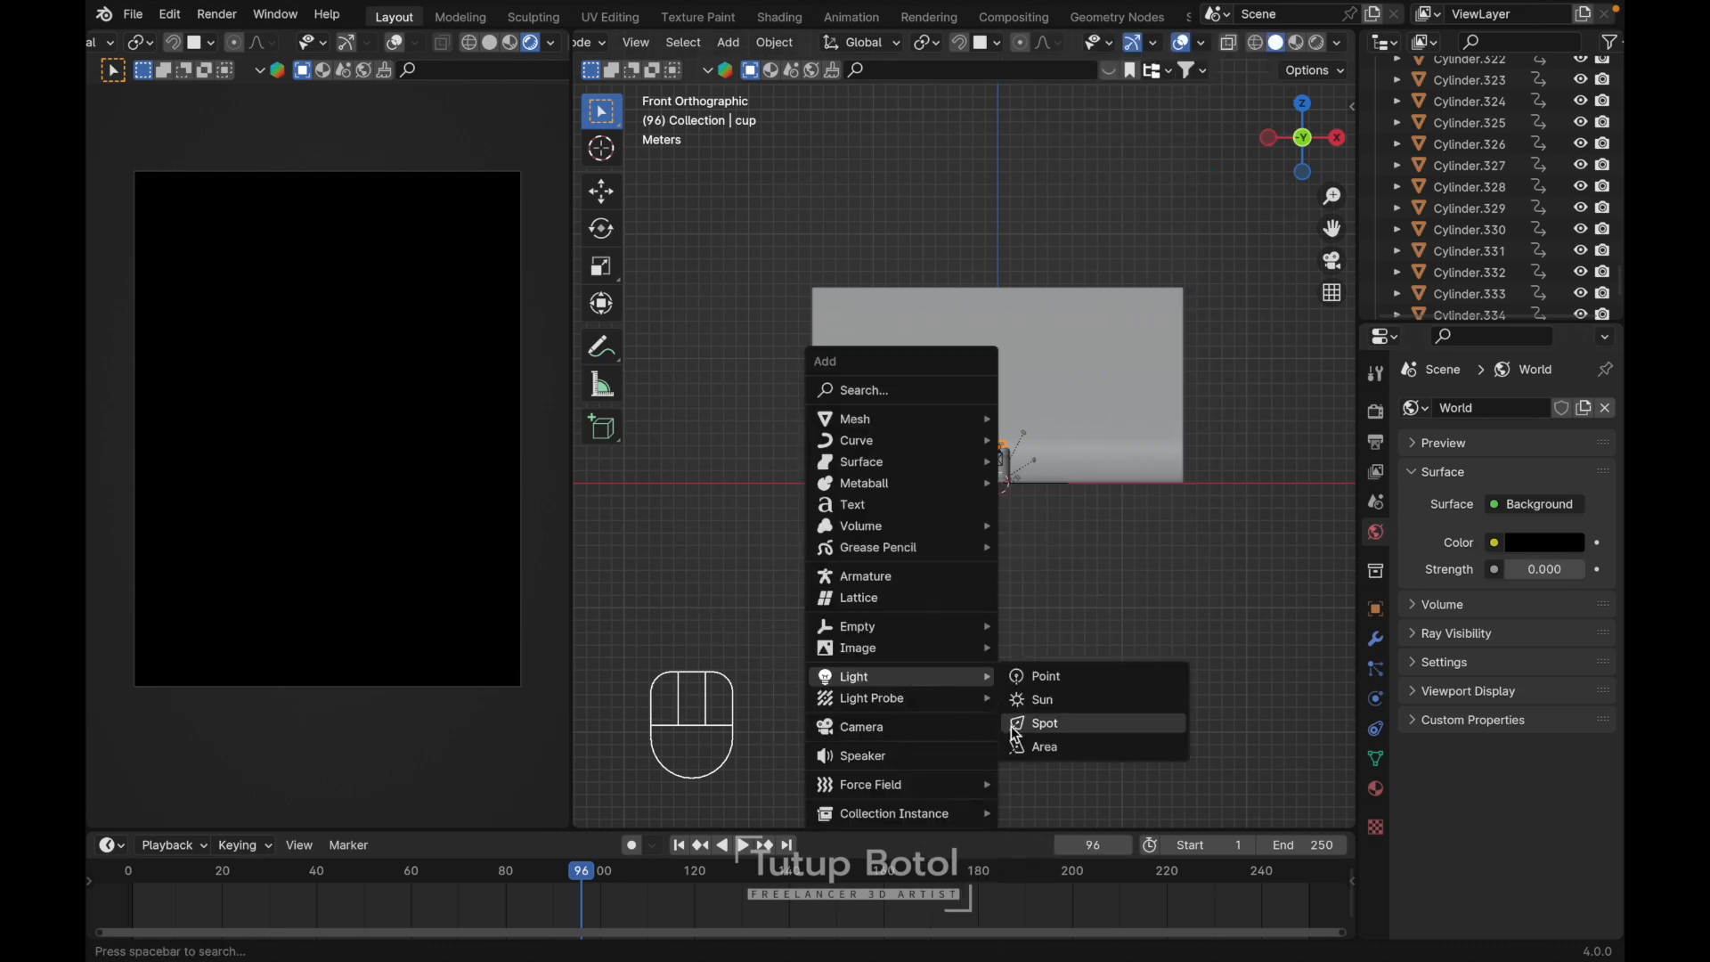
left_click(1029, 747)
type("rx90")
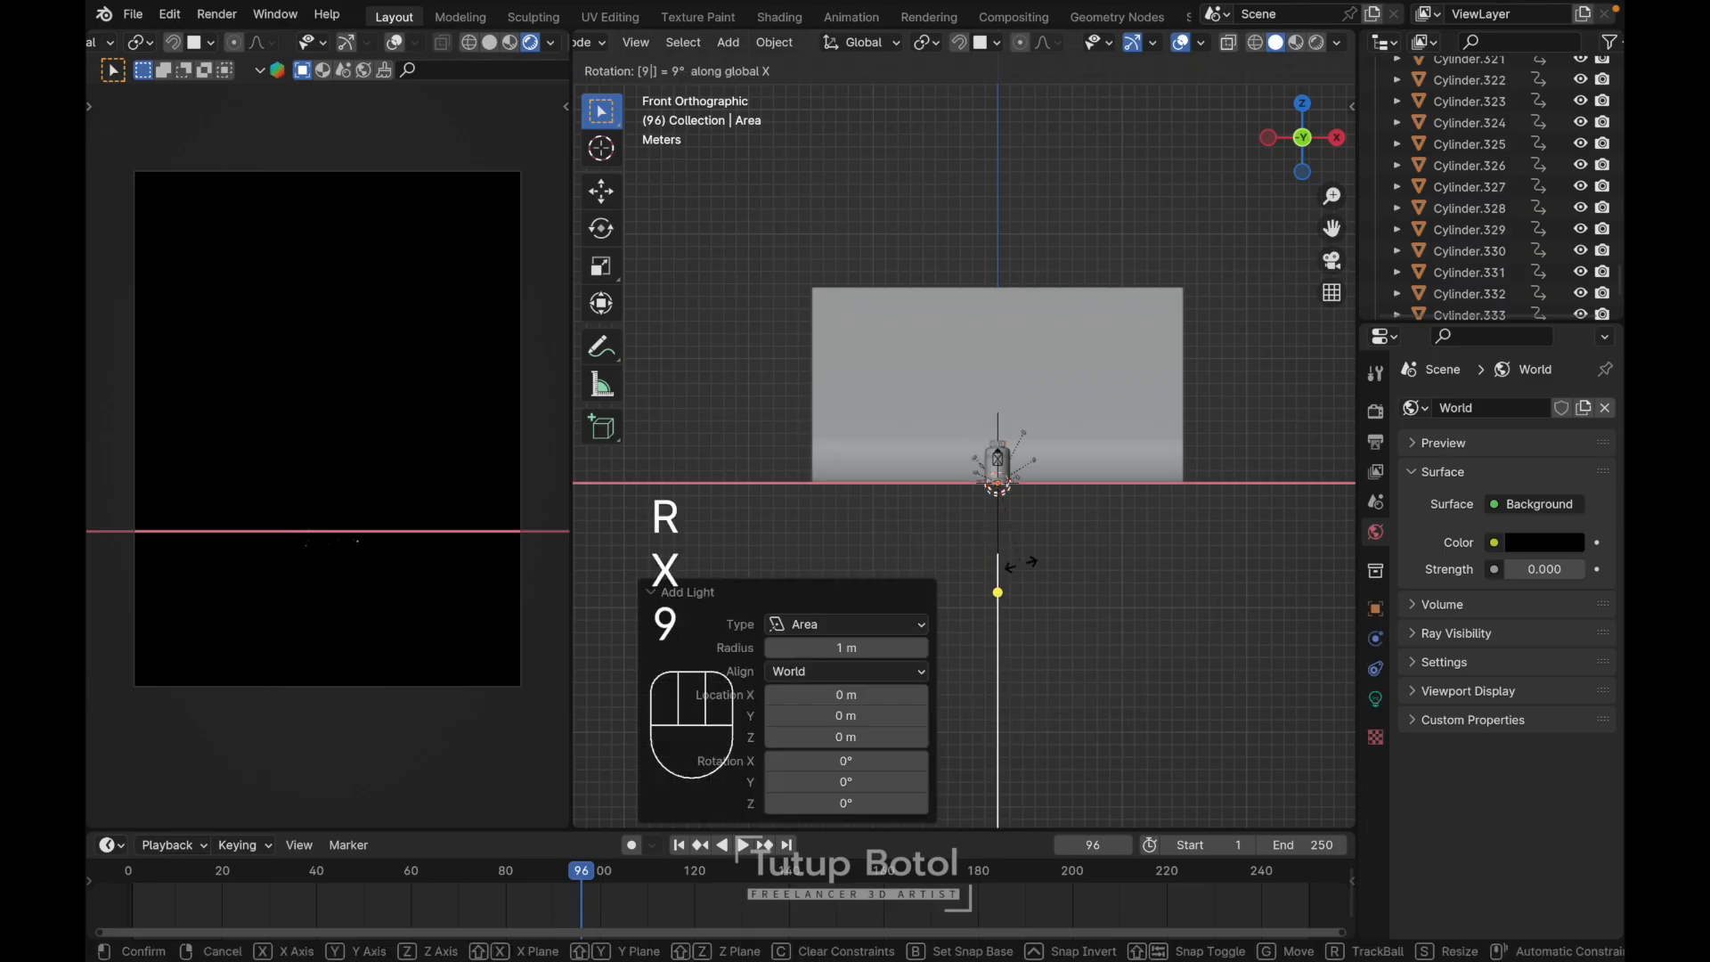
key("Return")
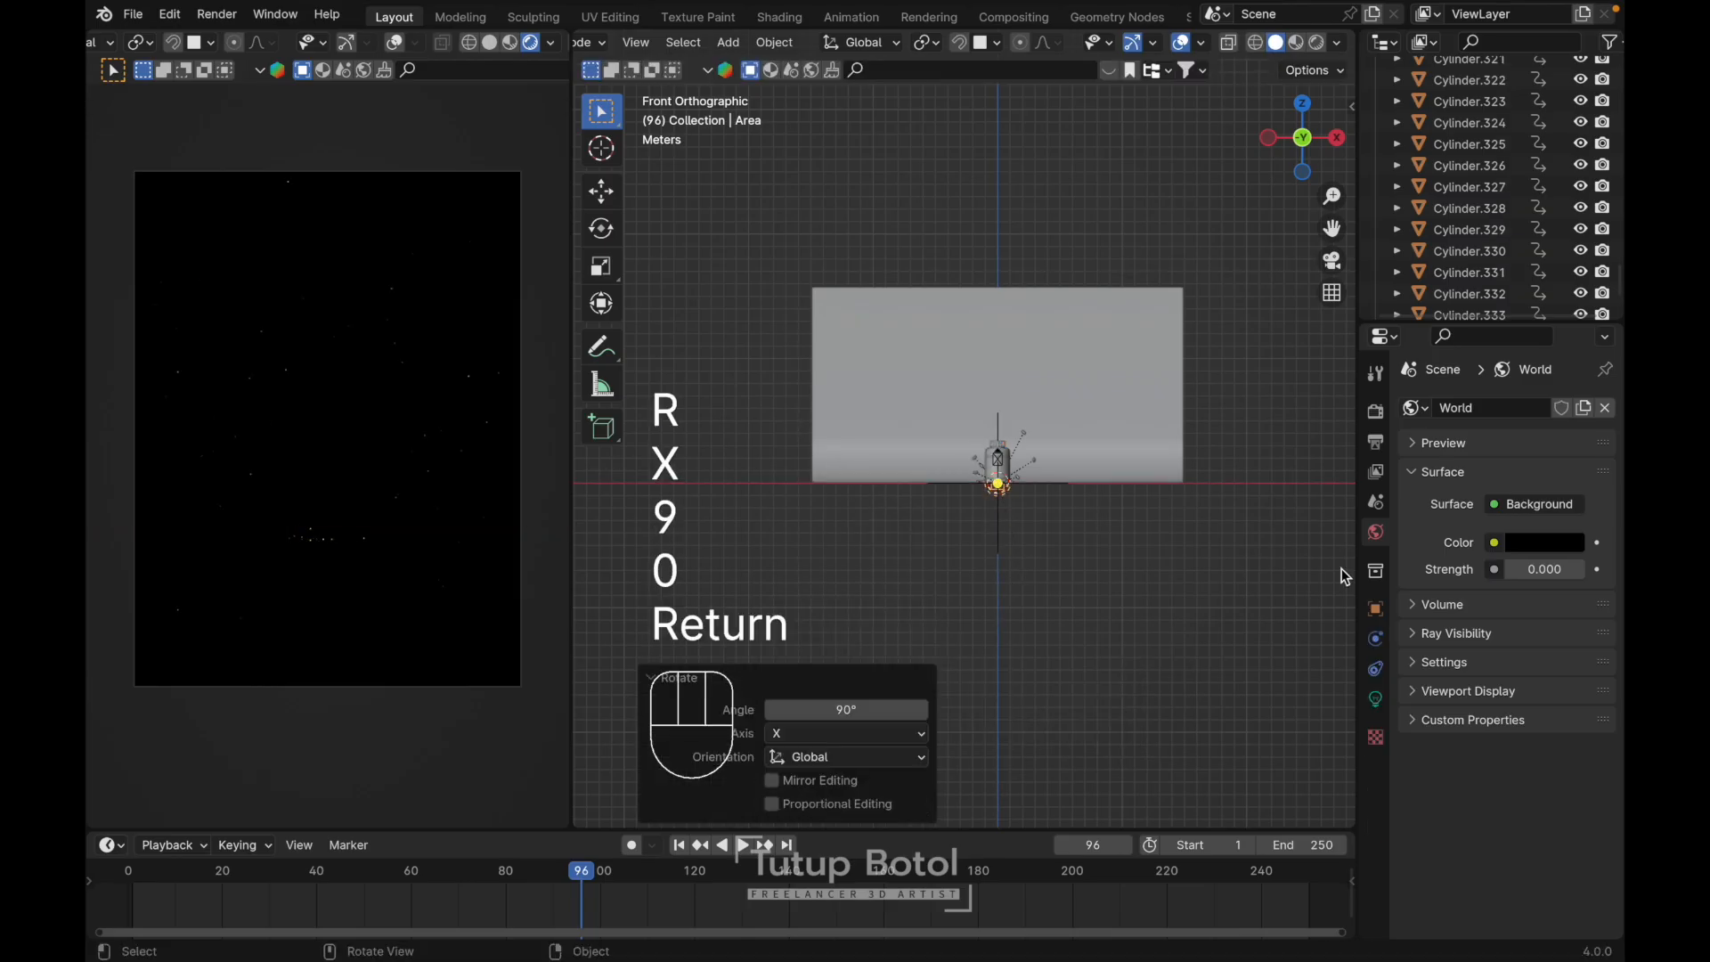
- Set the area light's power to 500 W and move it about 5.9 m along negative Y, in front of the bottle
left_click(1377, 699)
left_click(1524, 554)
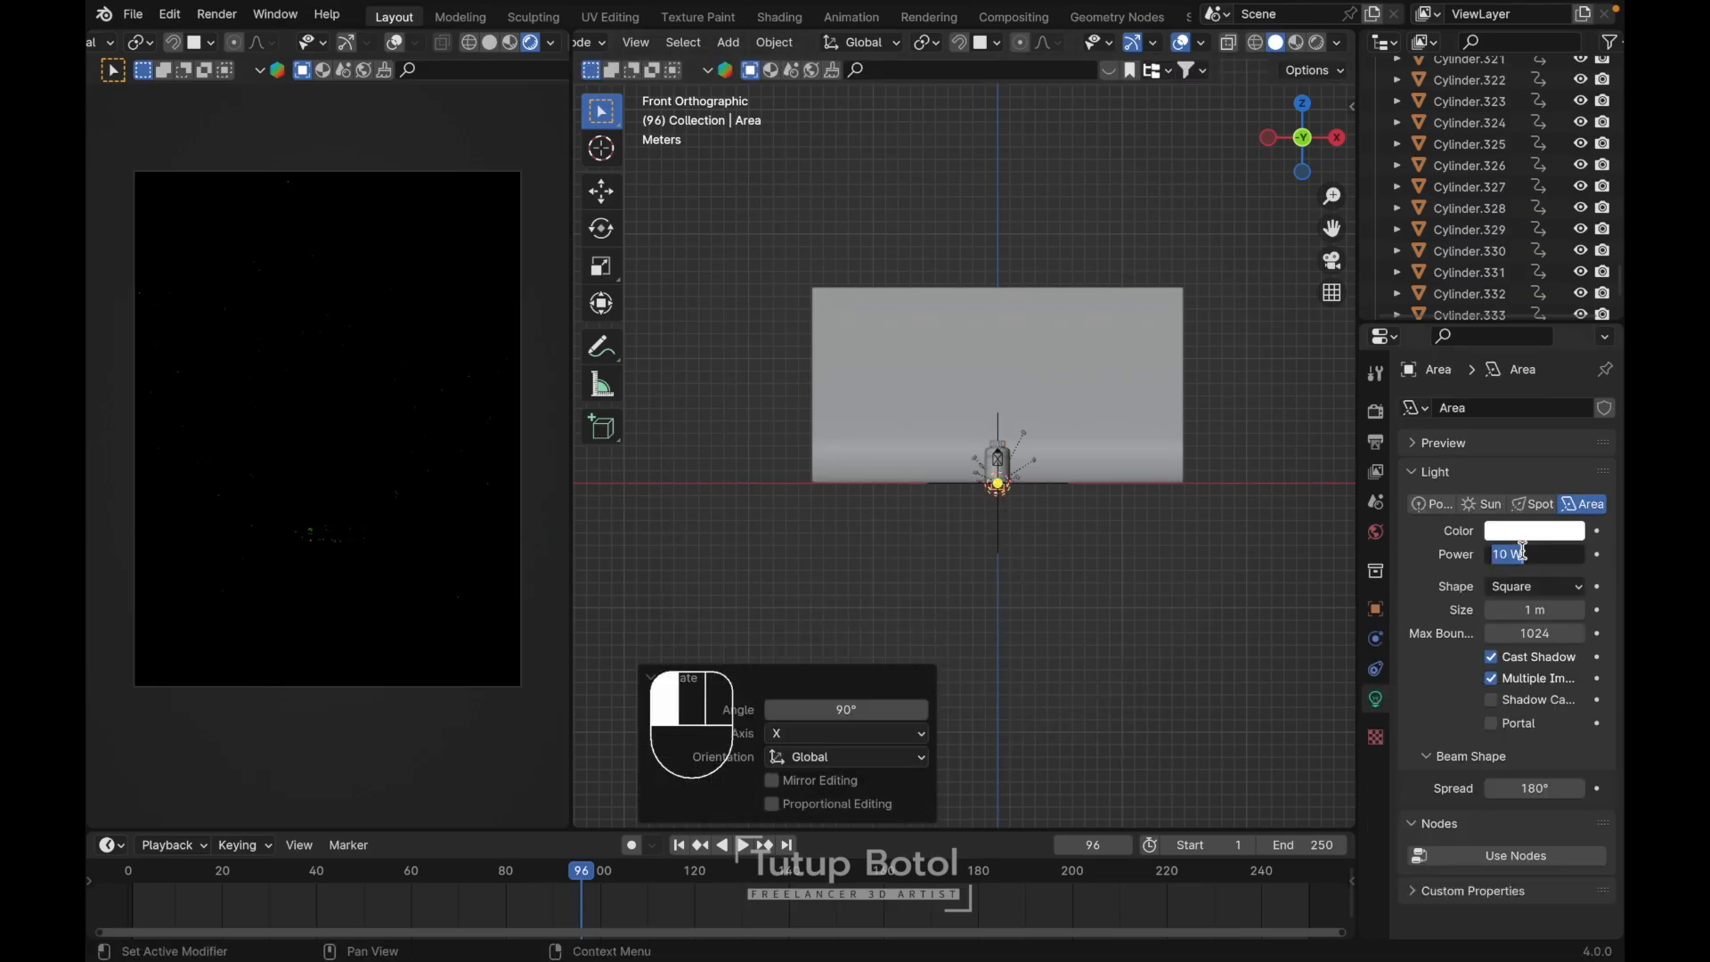
type("500")
key("Return")
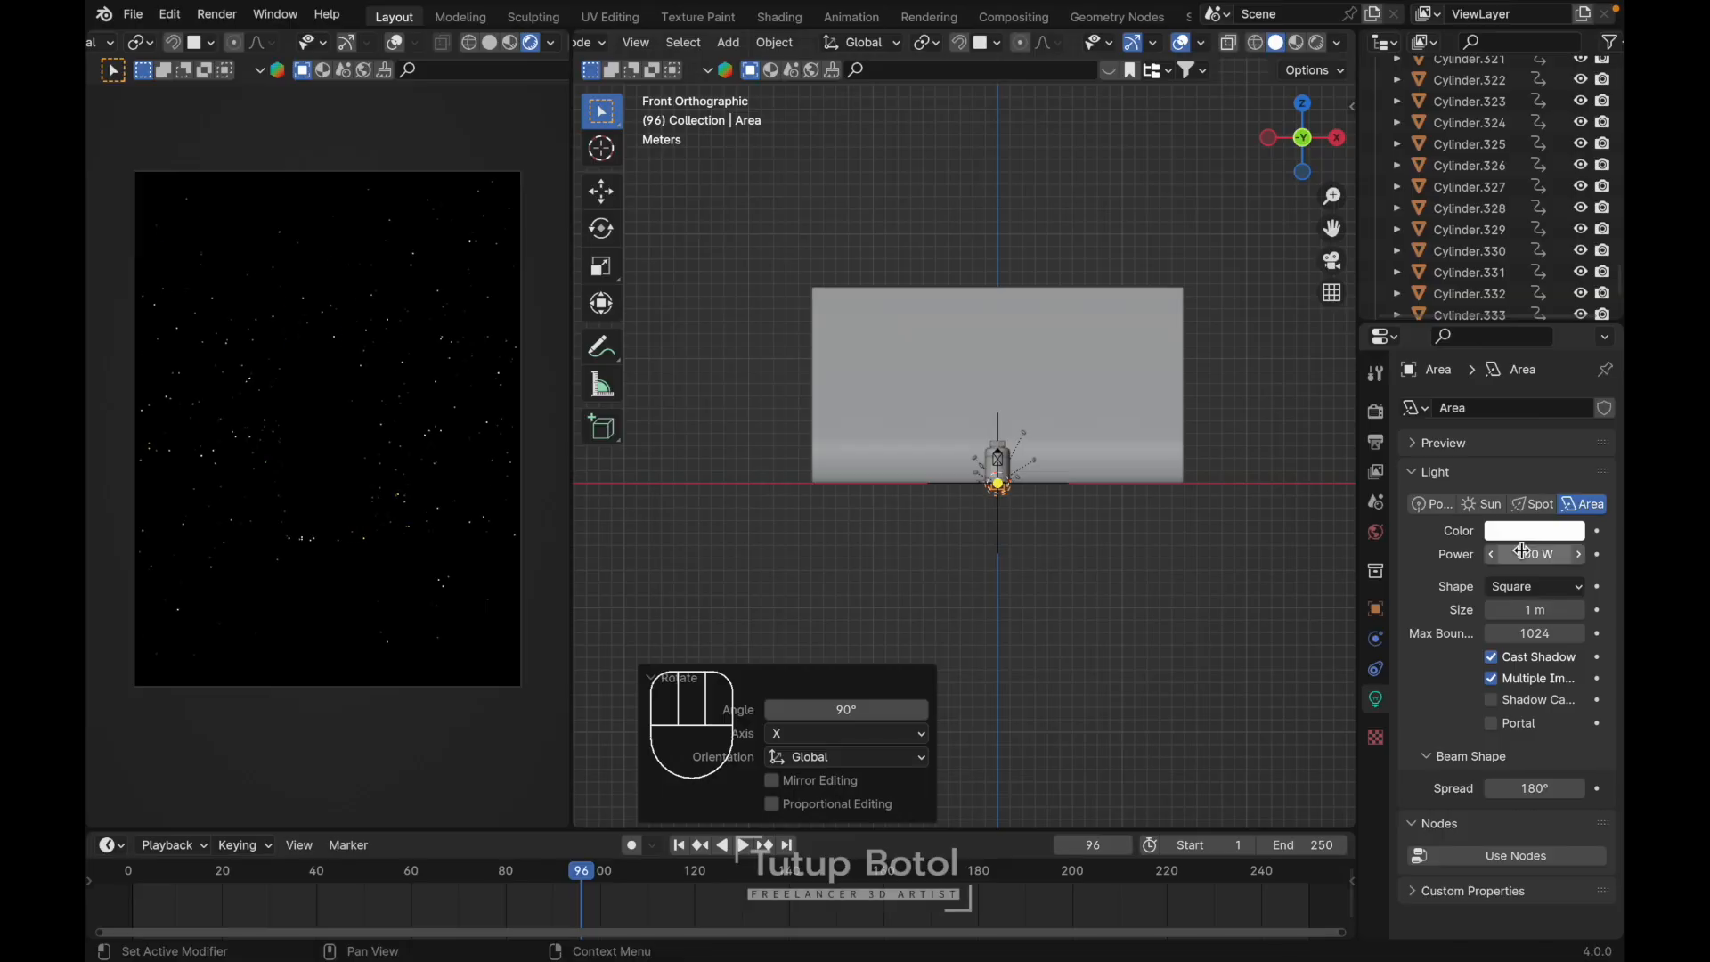
key("KP_7")
key("g")
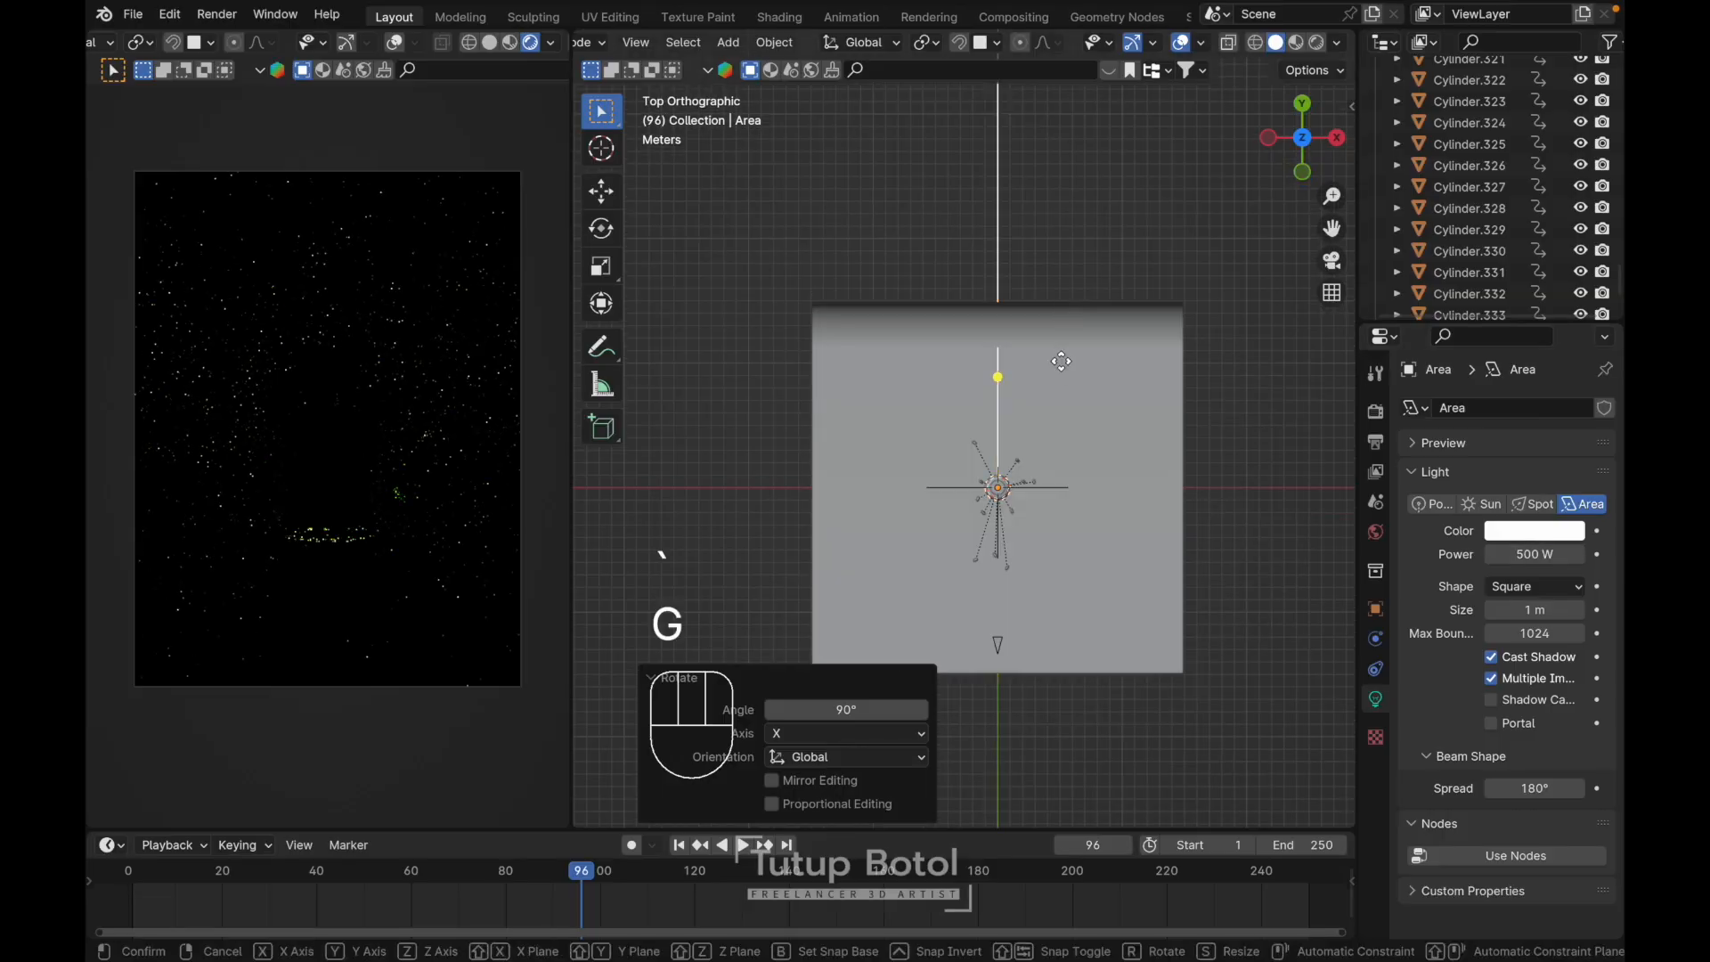
key("y")
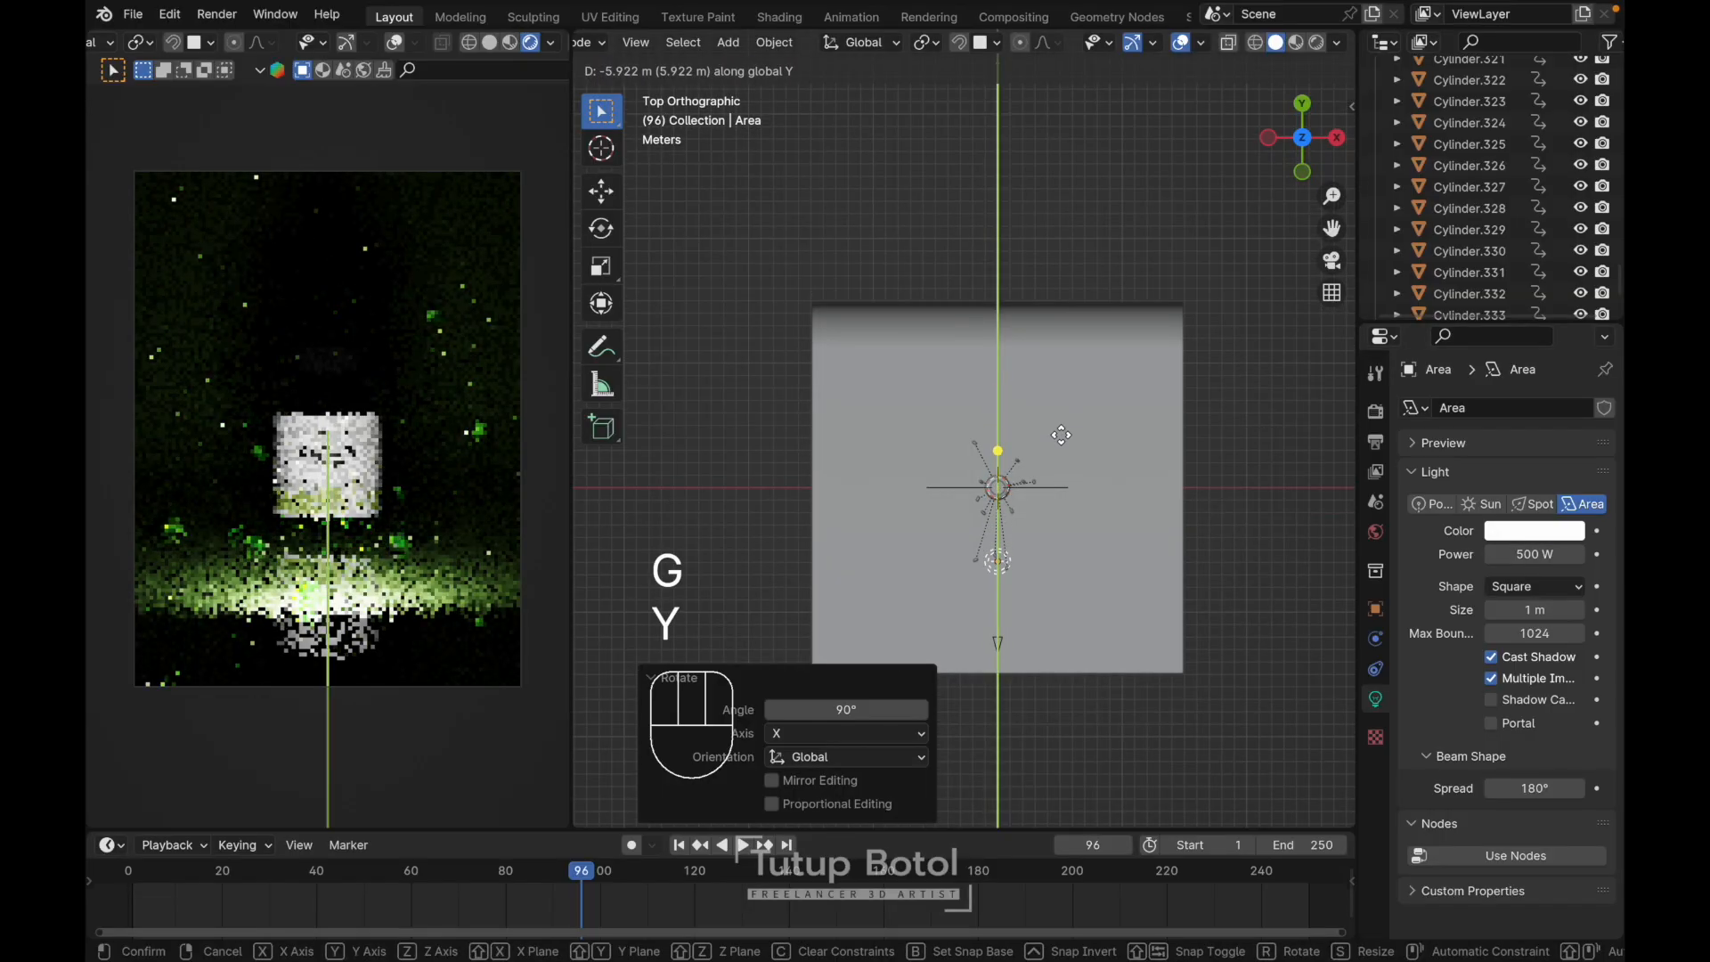
left_click(1060, 429)
- With the 3D Cursor as pivot point, rotate the area light about 40° around the bottle and enlarge it to about 10.4 m
left_click(932, 41)
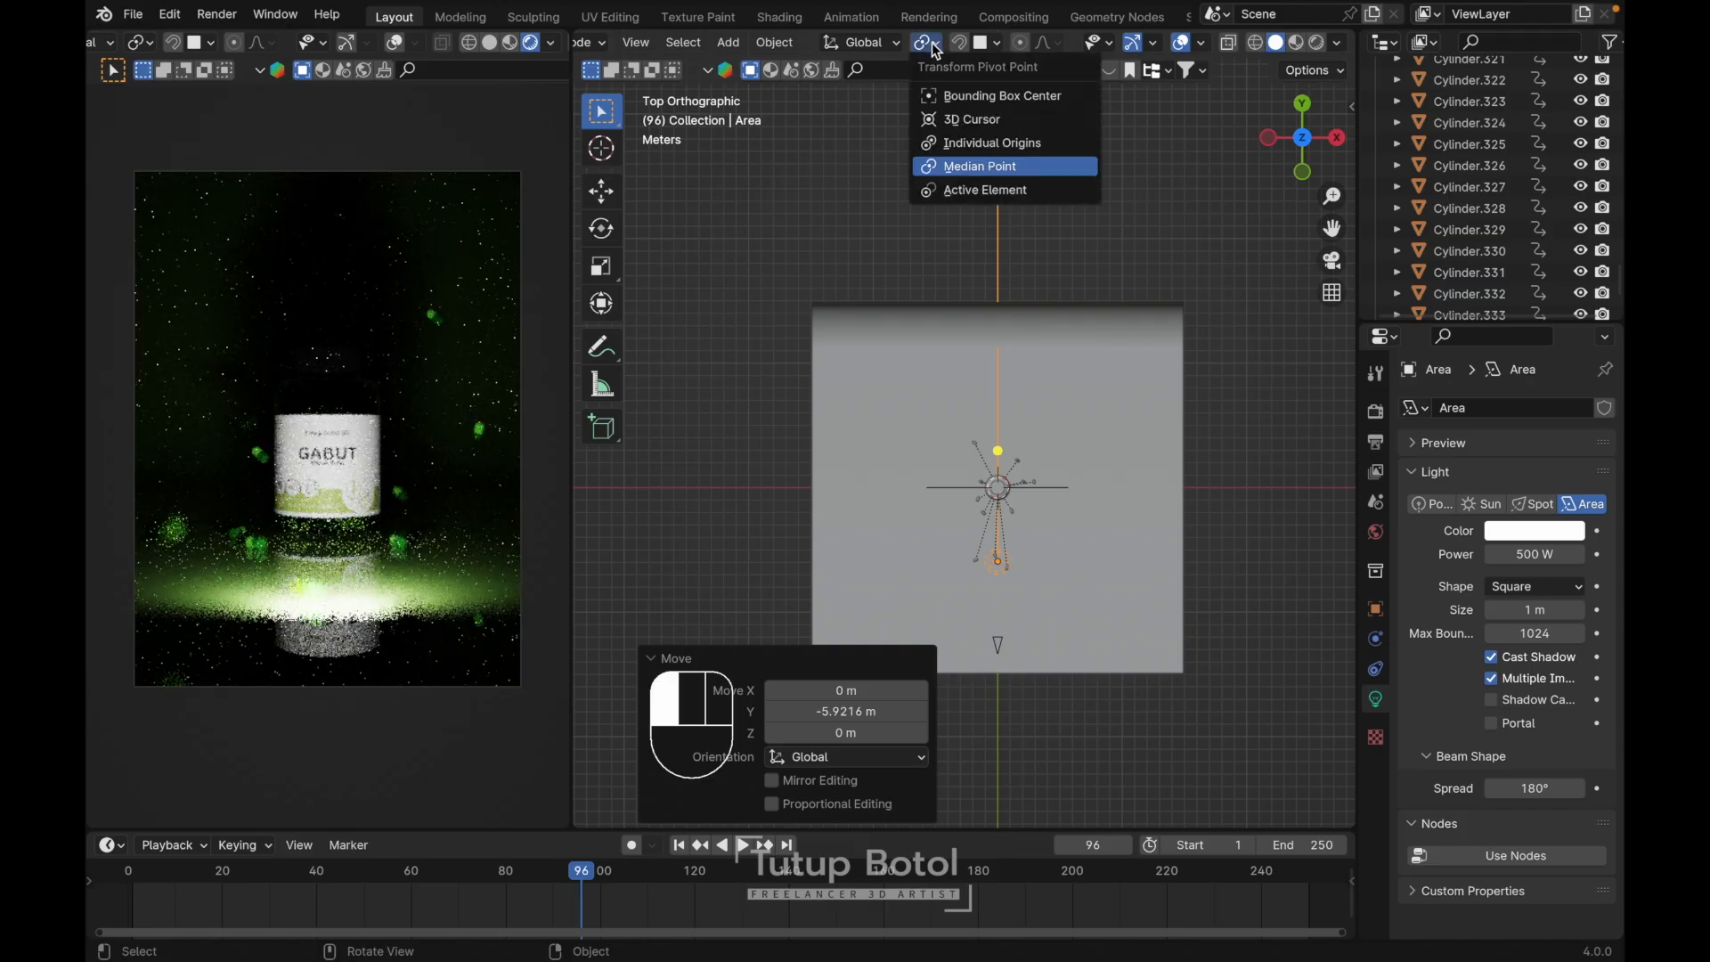
left_click(962, 118)
key("r")
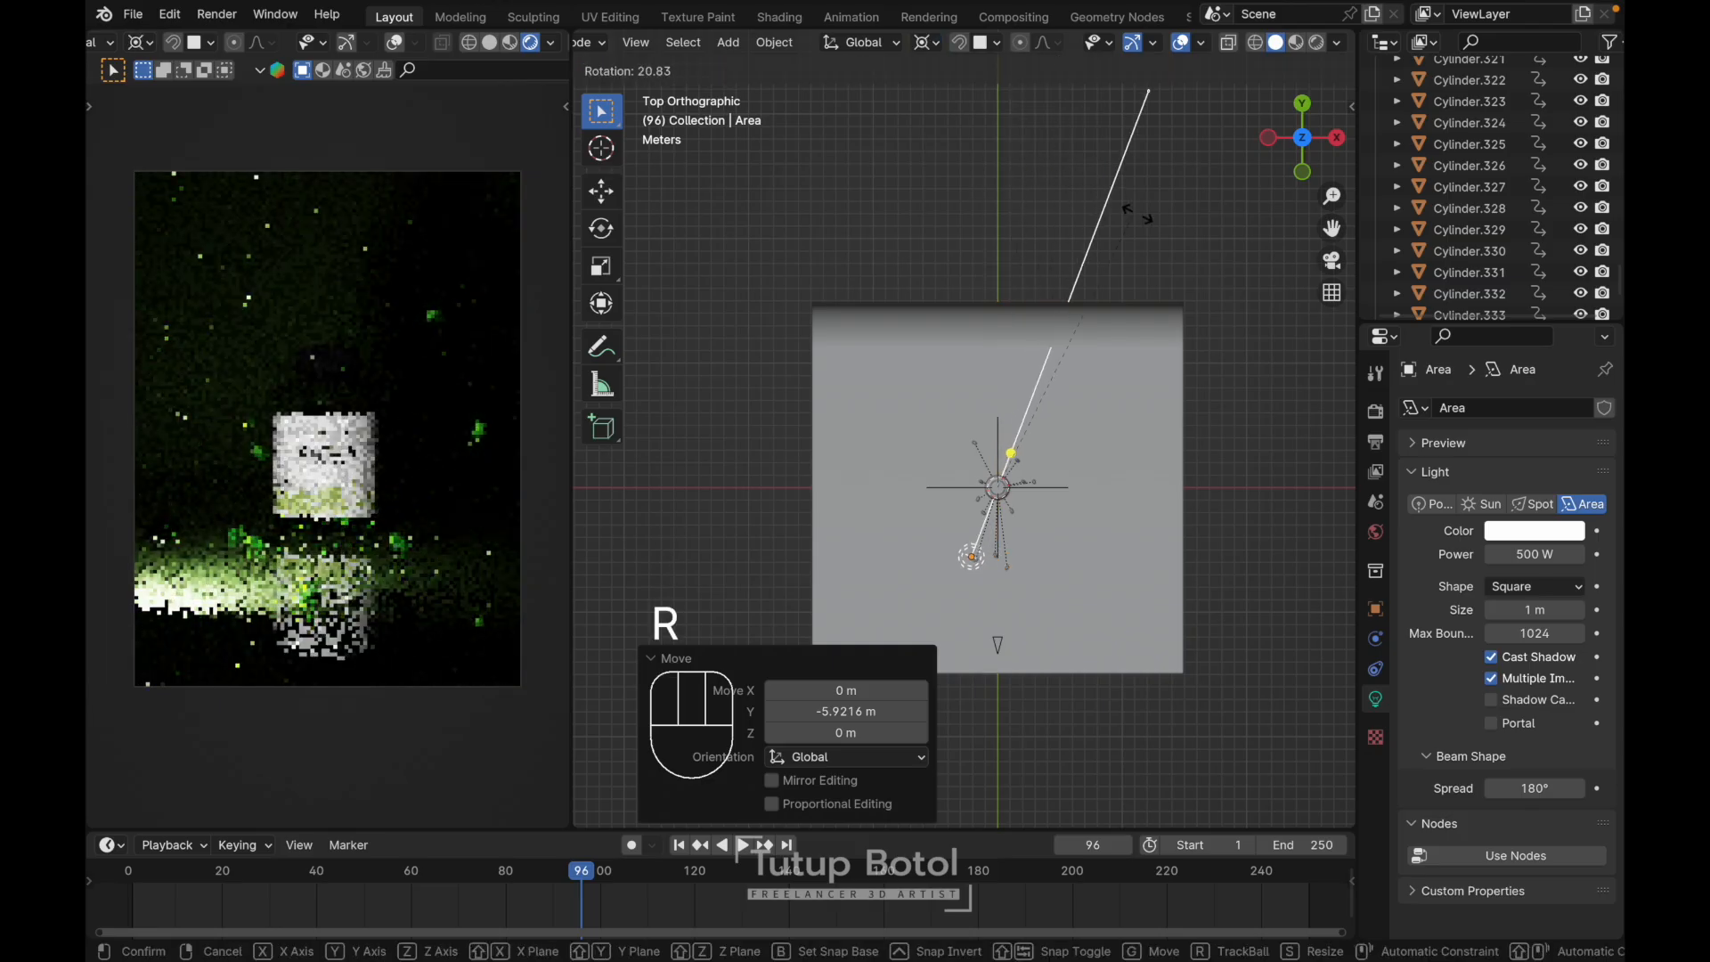
left_click(1199, 290)
key("grave")
left_click(1133, 420)
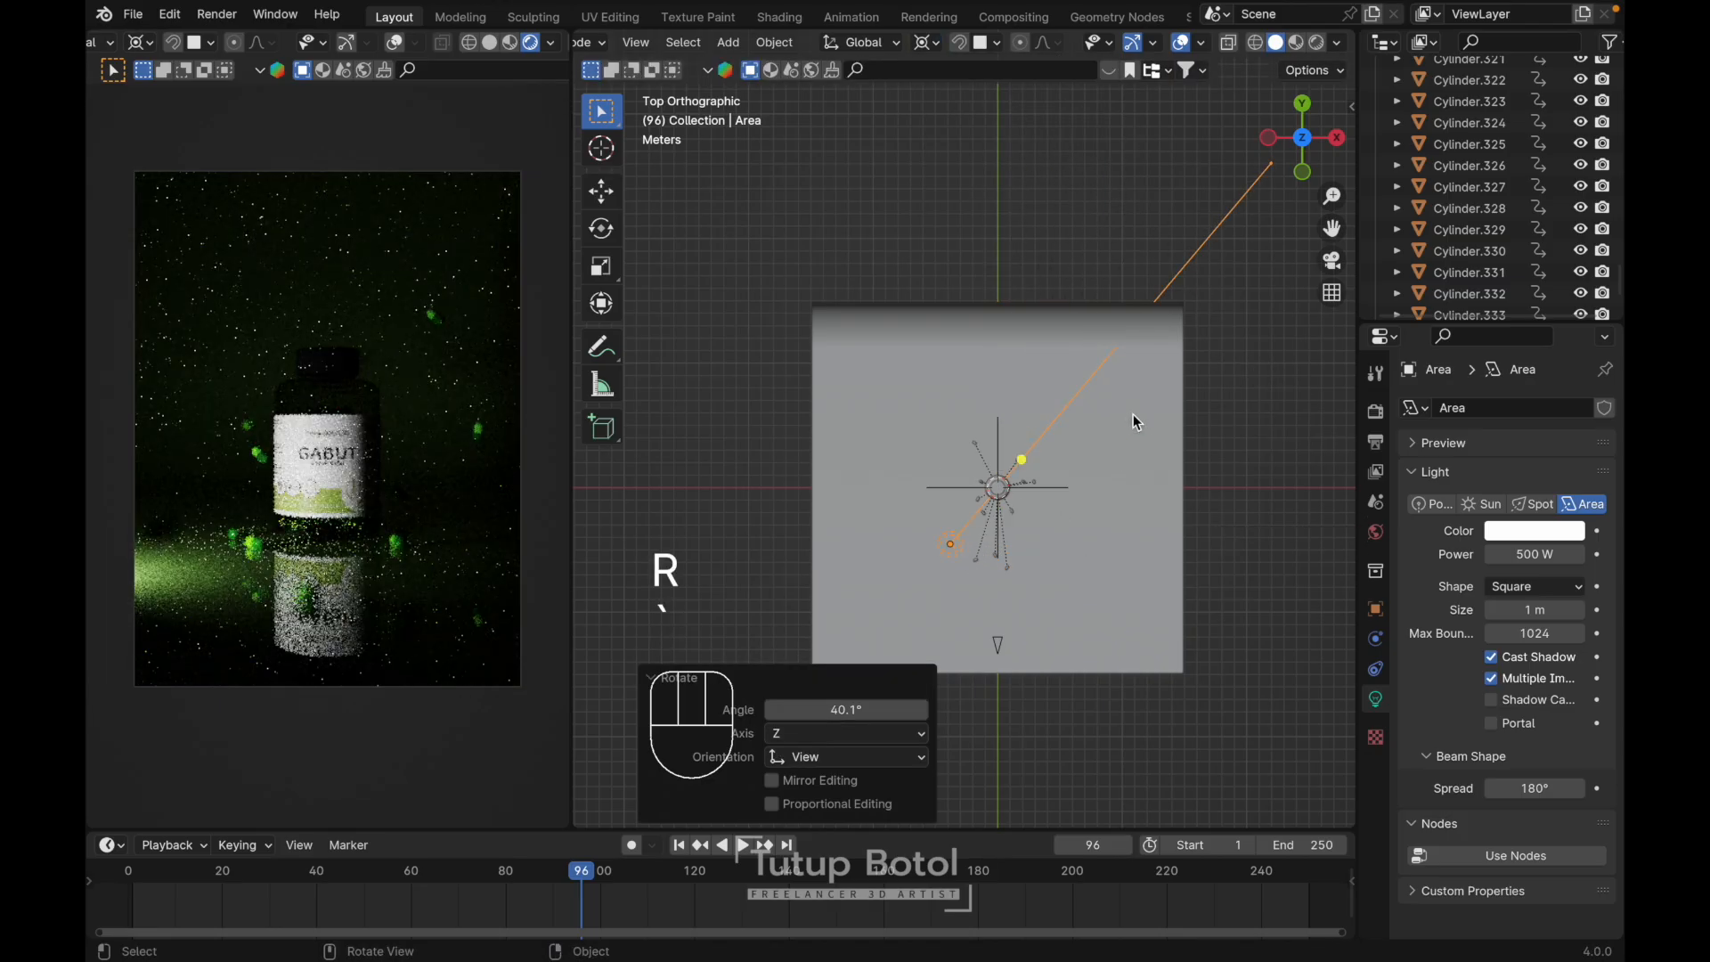
left_click_drag(1527, 616, 1614, 617)
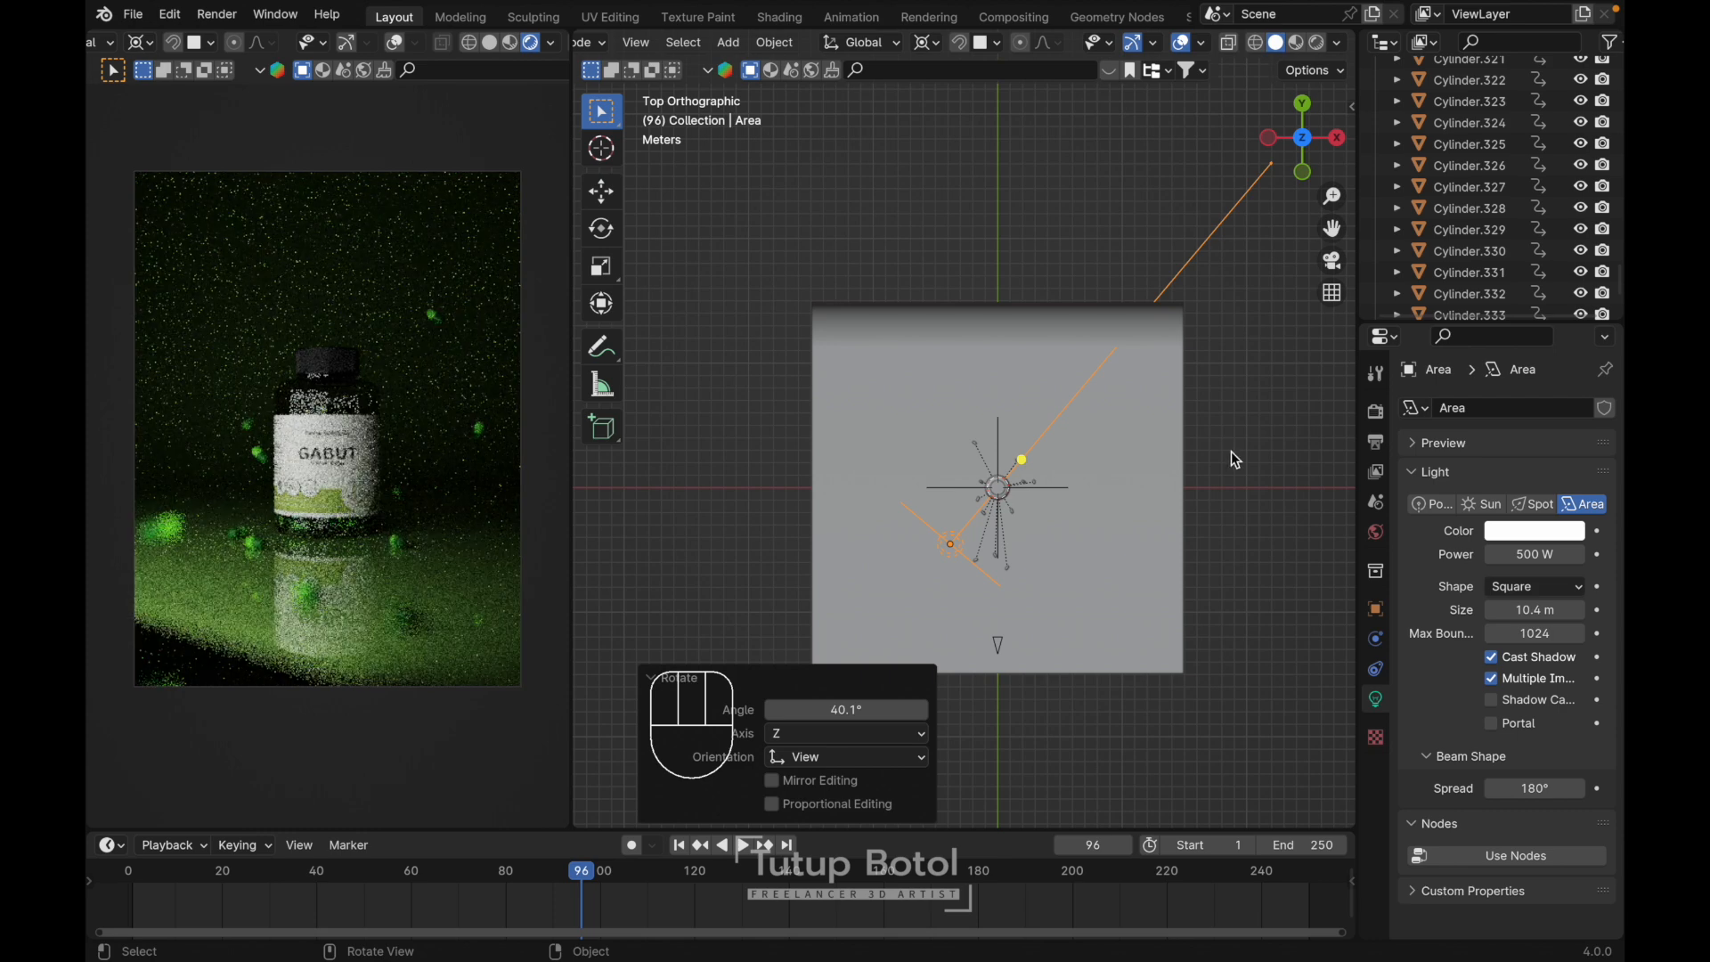
key("g")
key("x")
key("Escape")
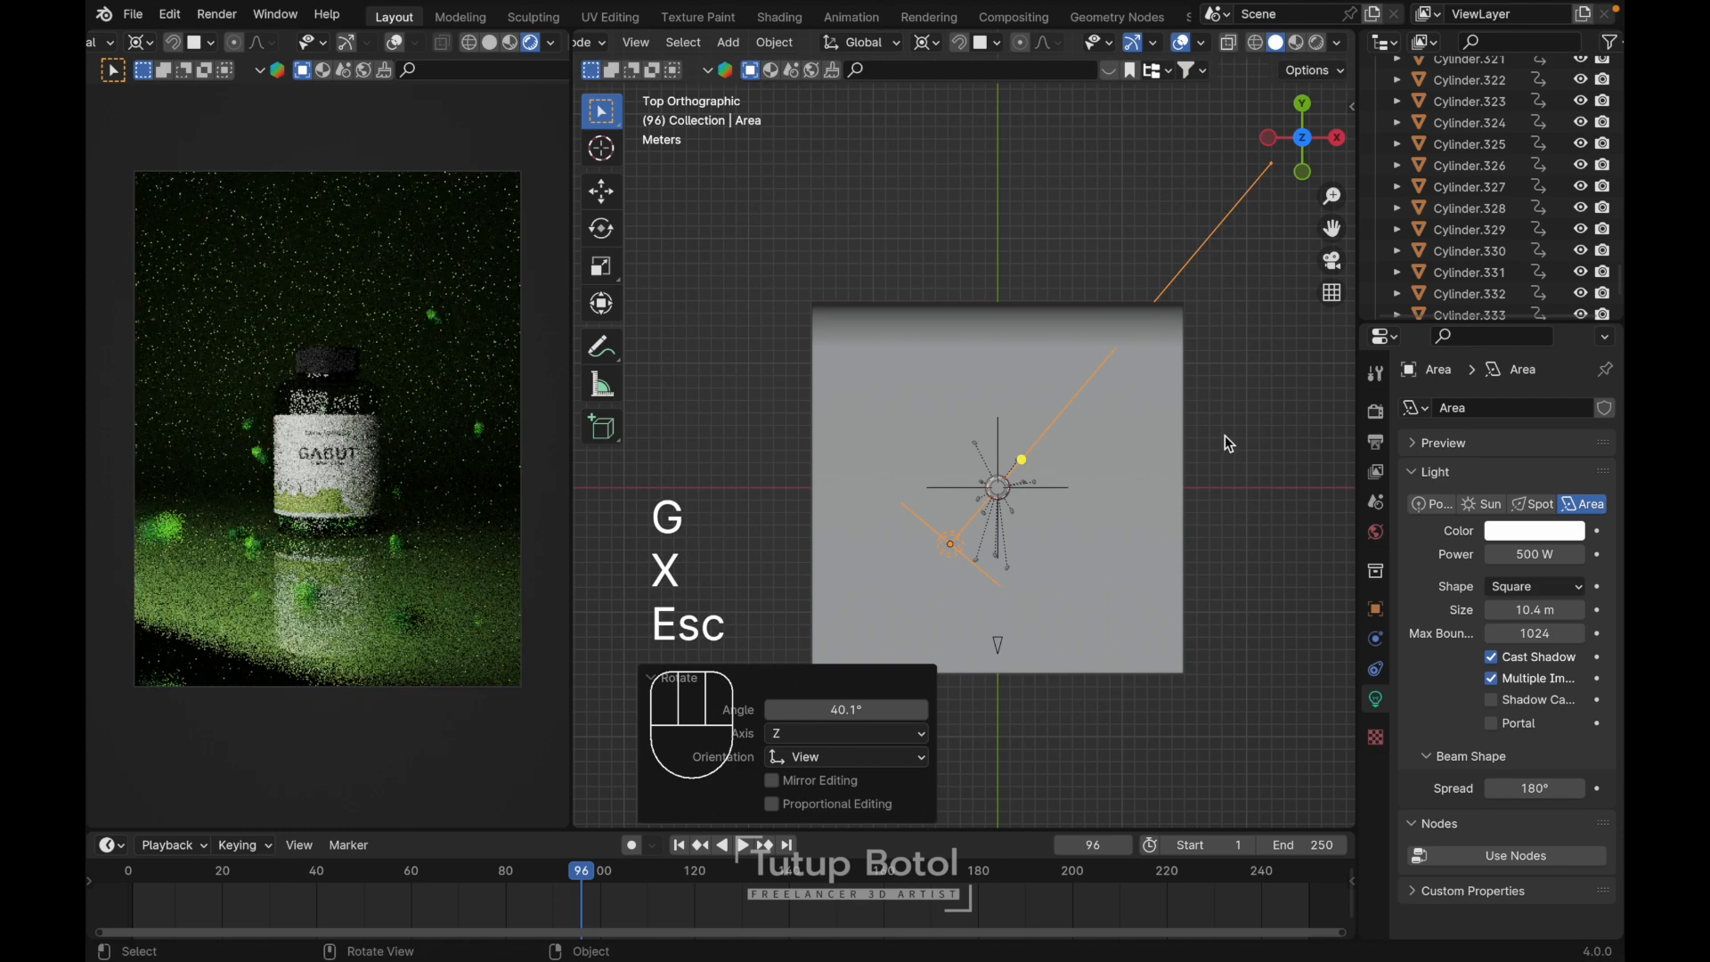
- Move the area light about 3.3 m along negative X and 4.2 m along negative Y, and rotate it about 25° around the bottle
key("g")
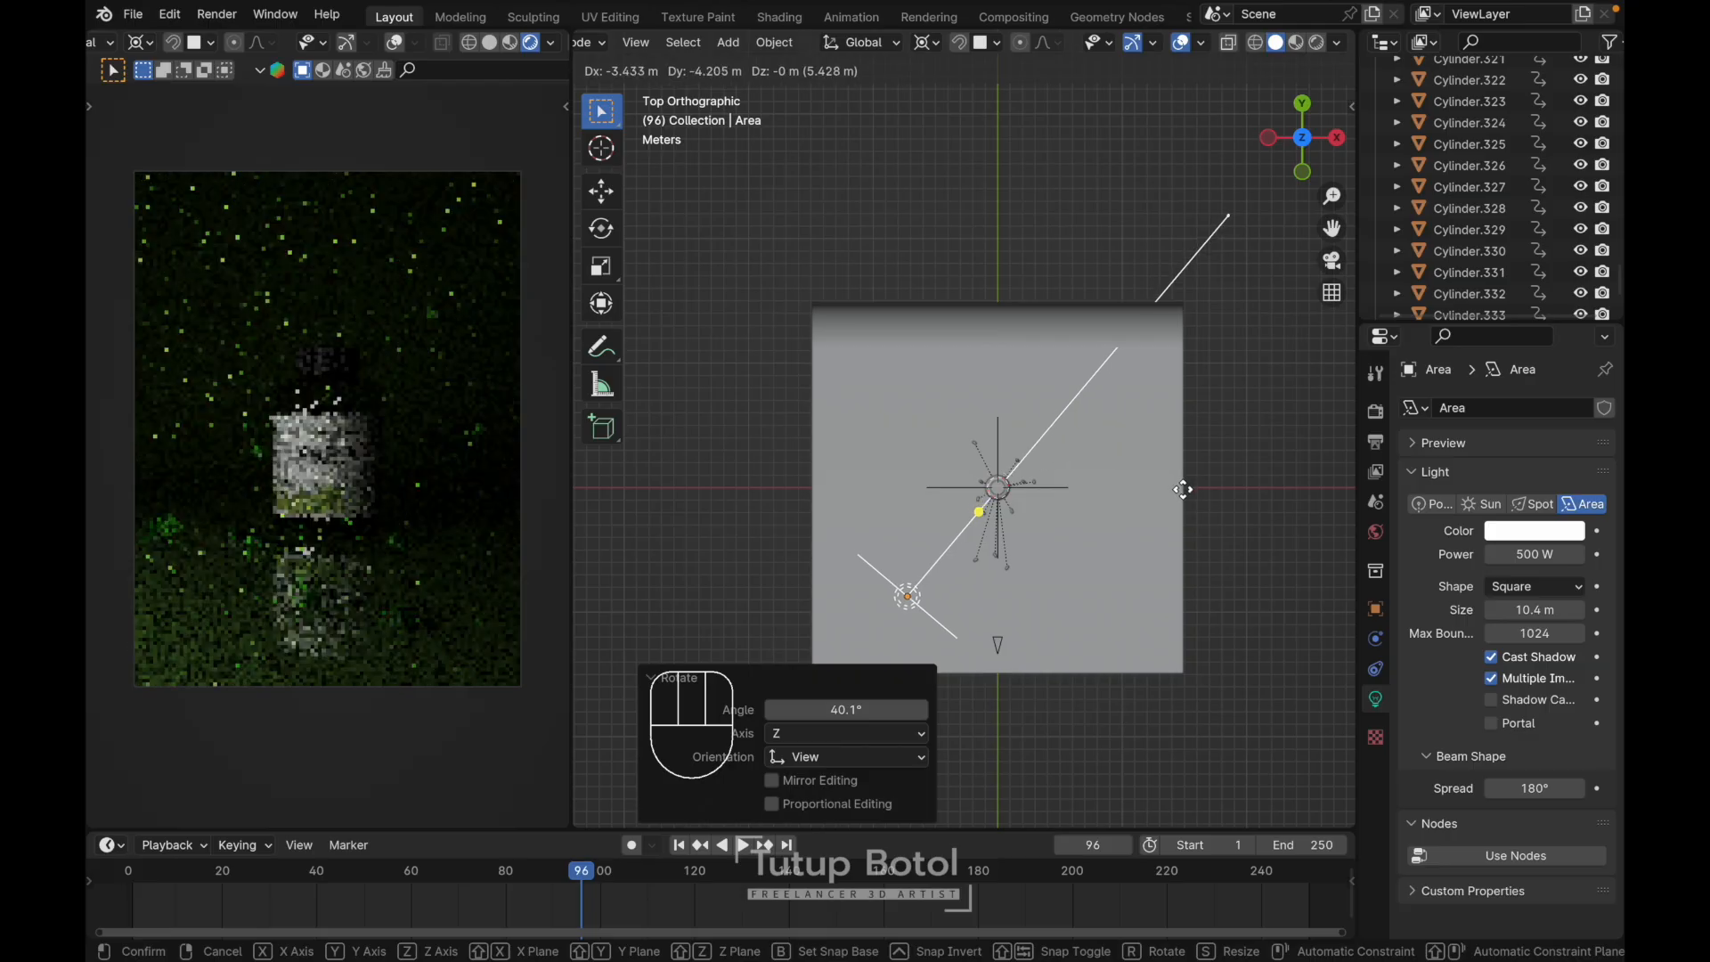
left_click(1187, 497)
key("r")
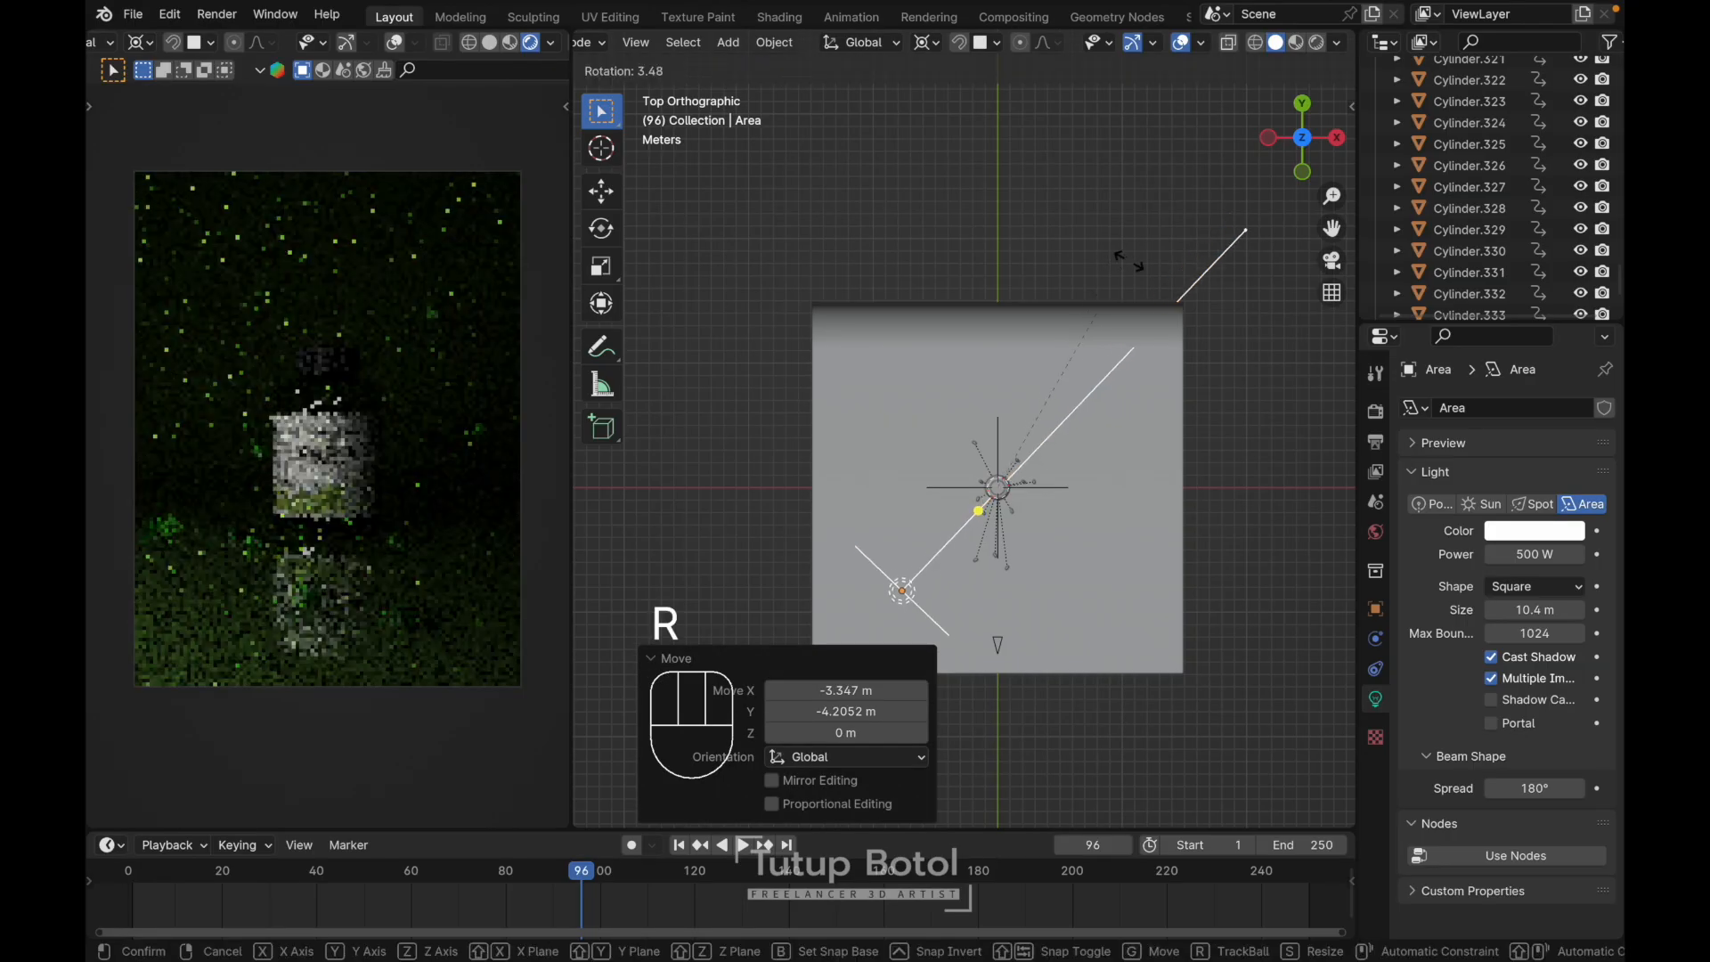
left_click(1203, 325)
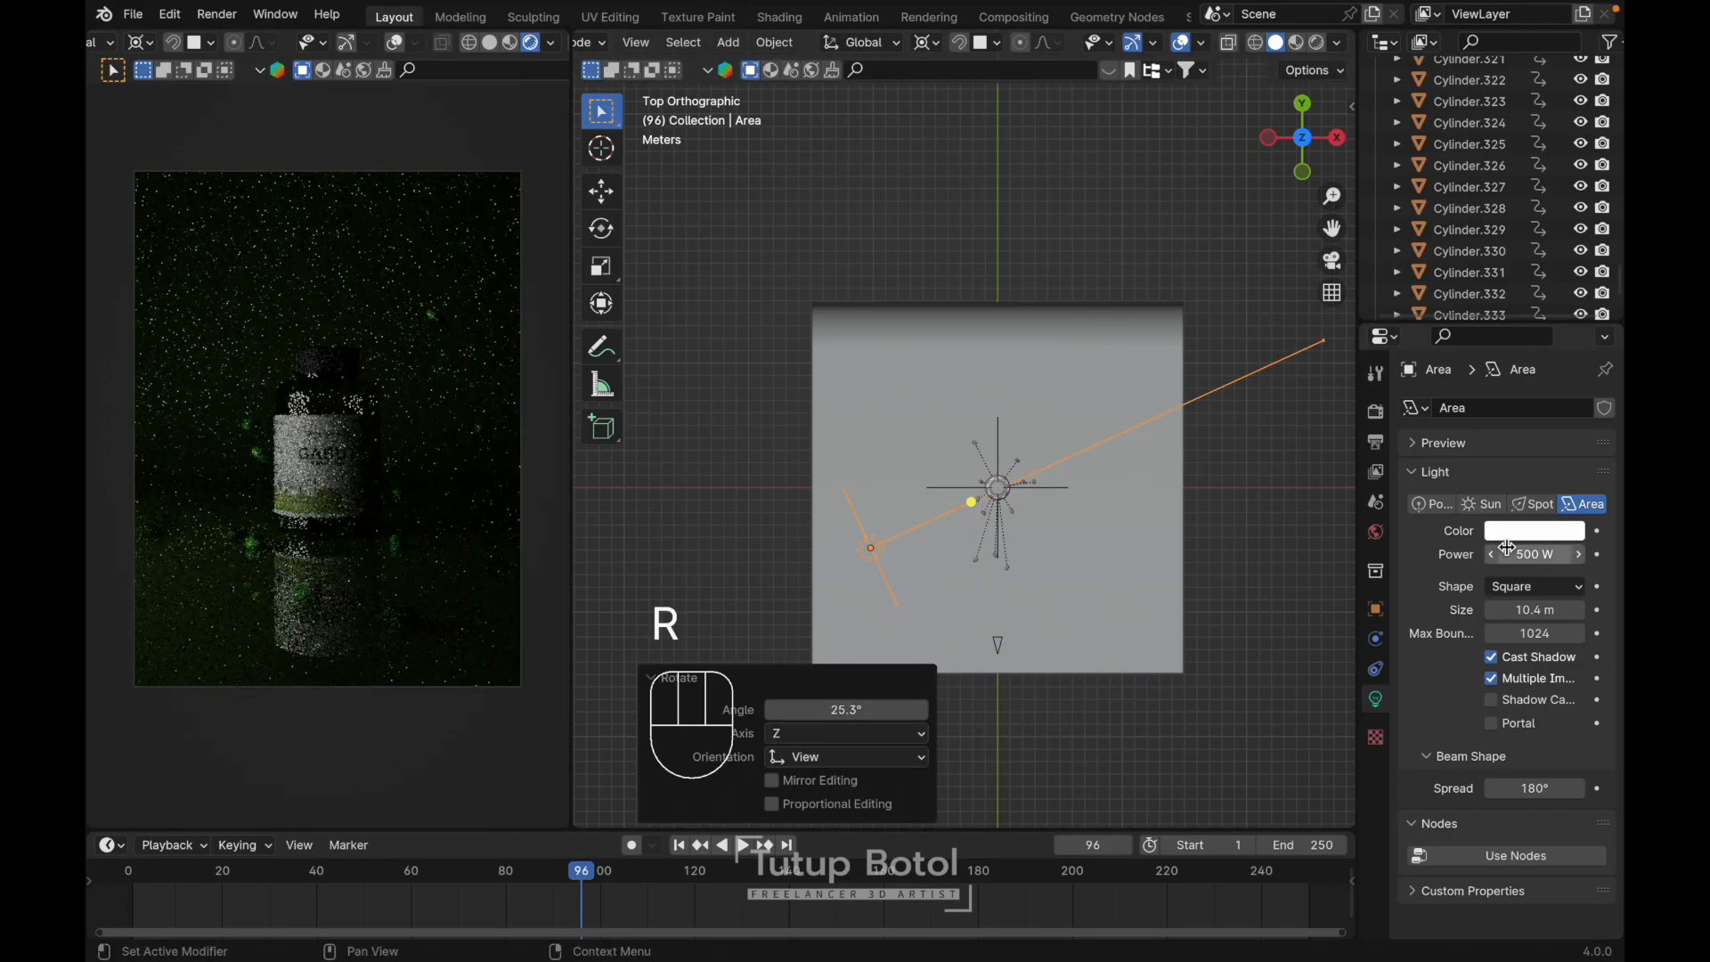
- Set the area light's power to 1000 W
left_click(1534, 554)
type("1")
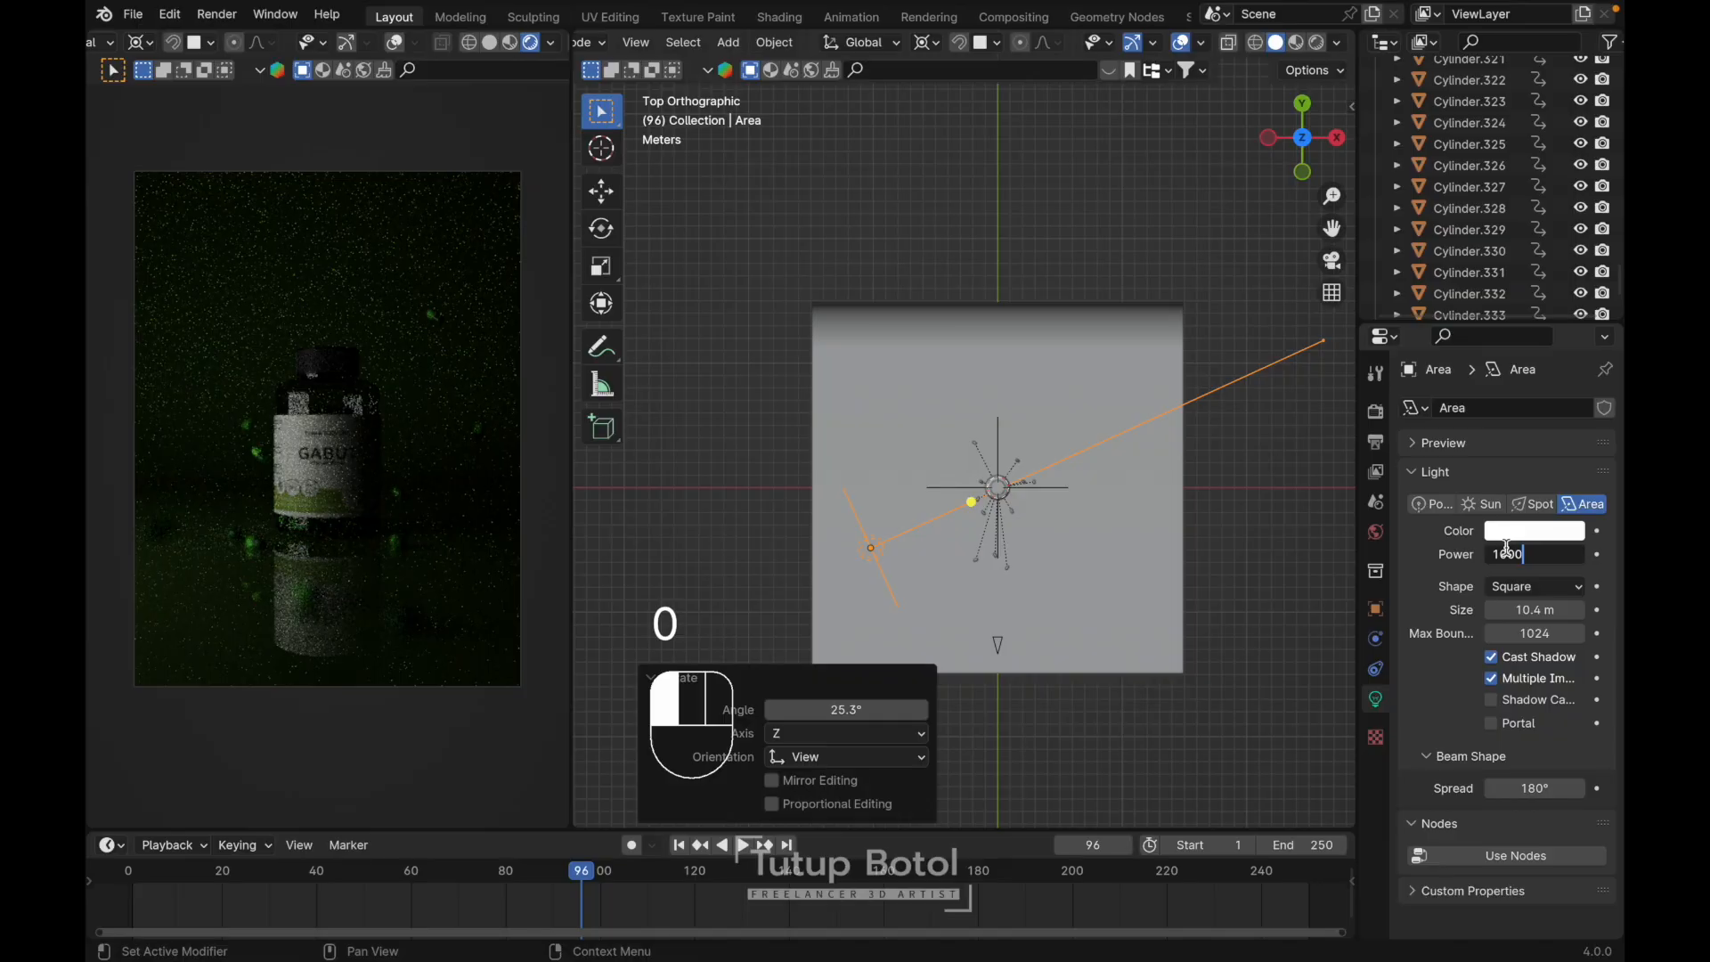
type("000")
key("Return")
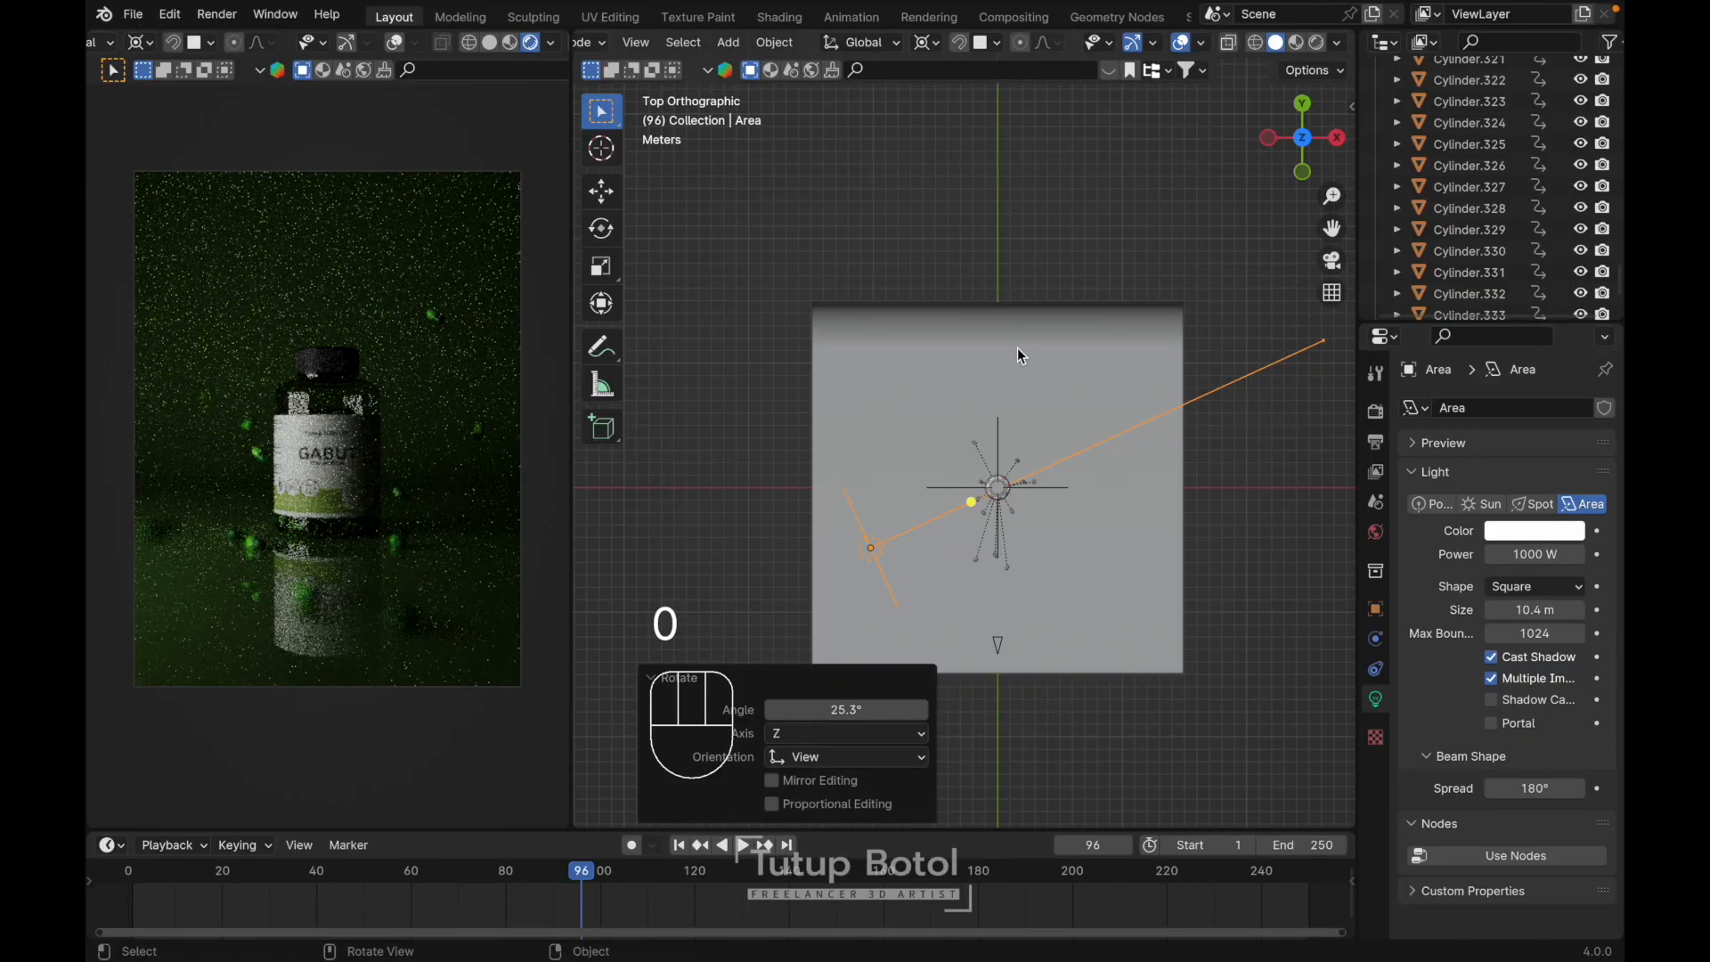
- Duplicate the area light and place the copy on the opposite side of the bottle, shifted about 6 m toward the backdrop wall
middle_click_drag(1017, 347, 1021, 536)
key("shift+d")
key("Escape")
key("grave")
key("r")
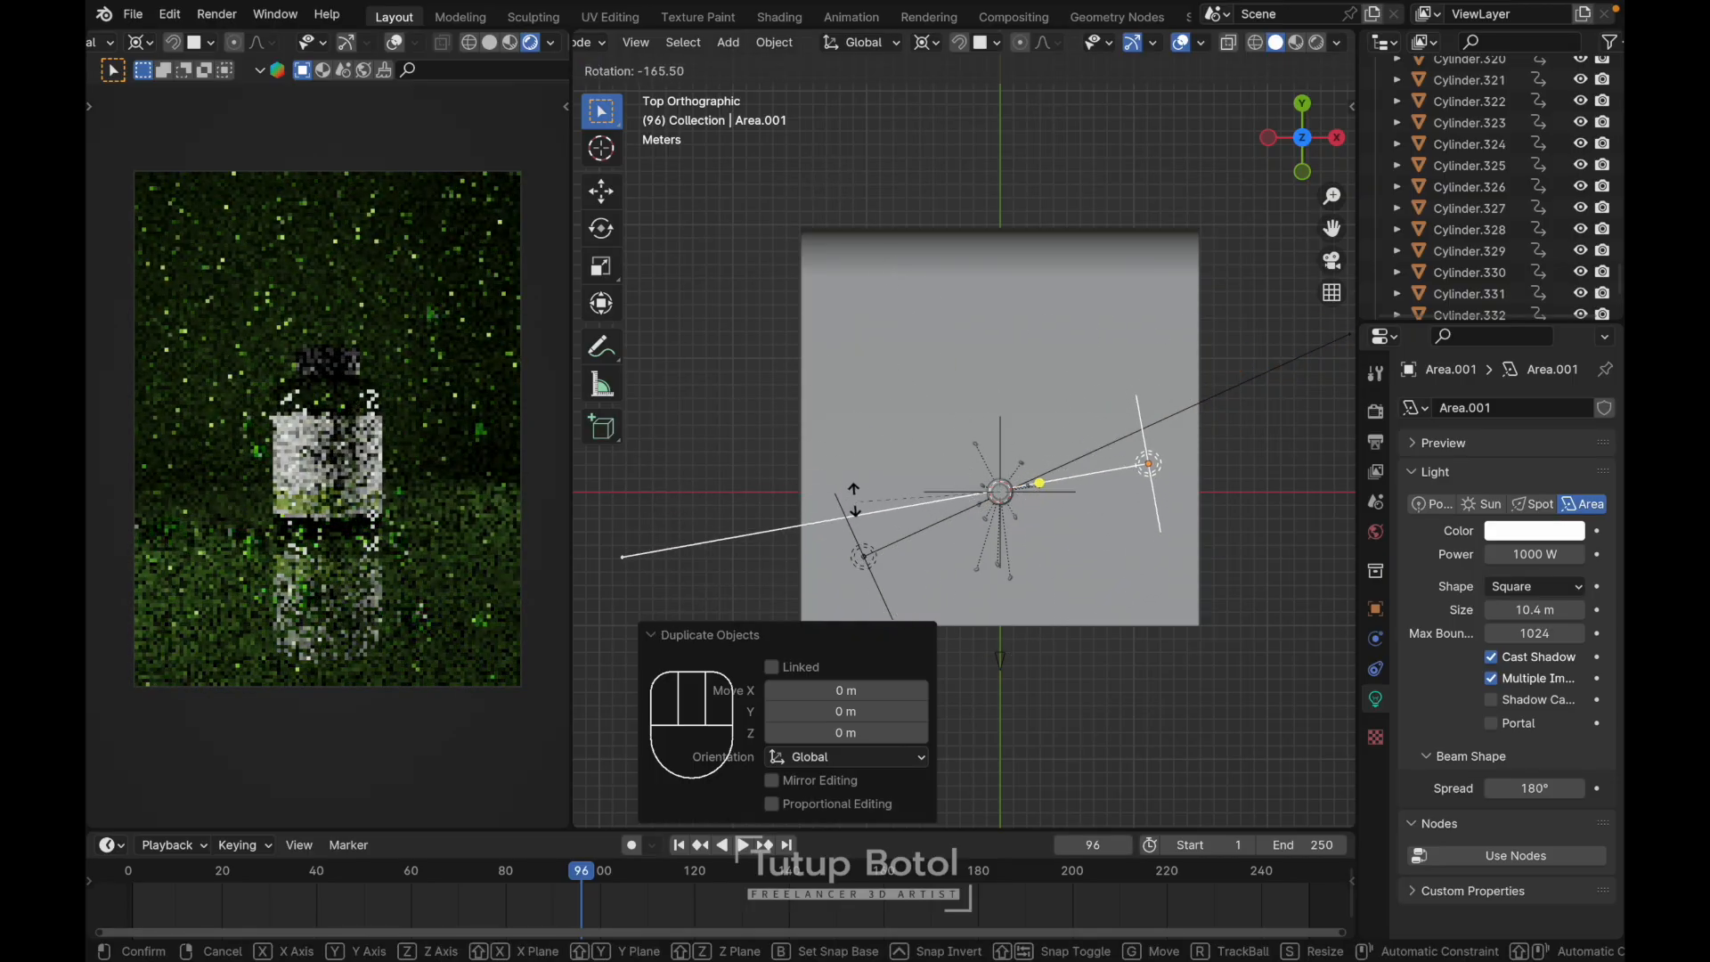
left_click(859, 474)
key("g")
left_click(1072, 436)
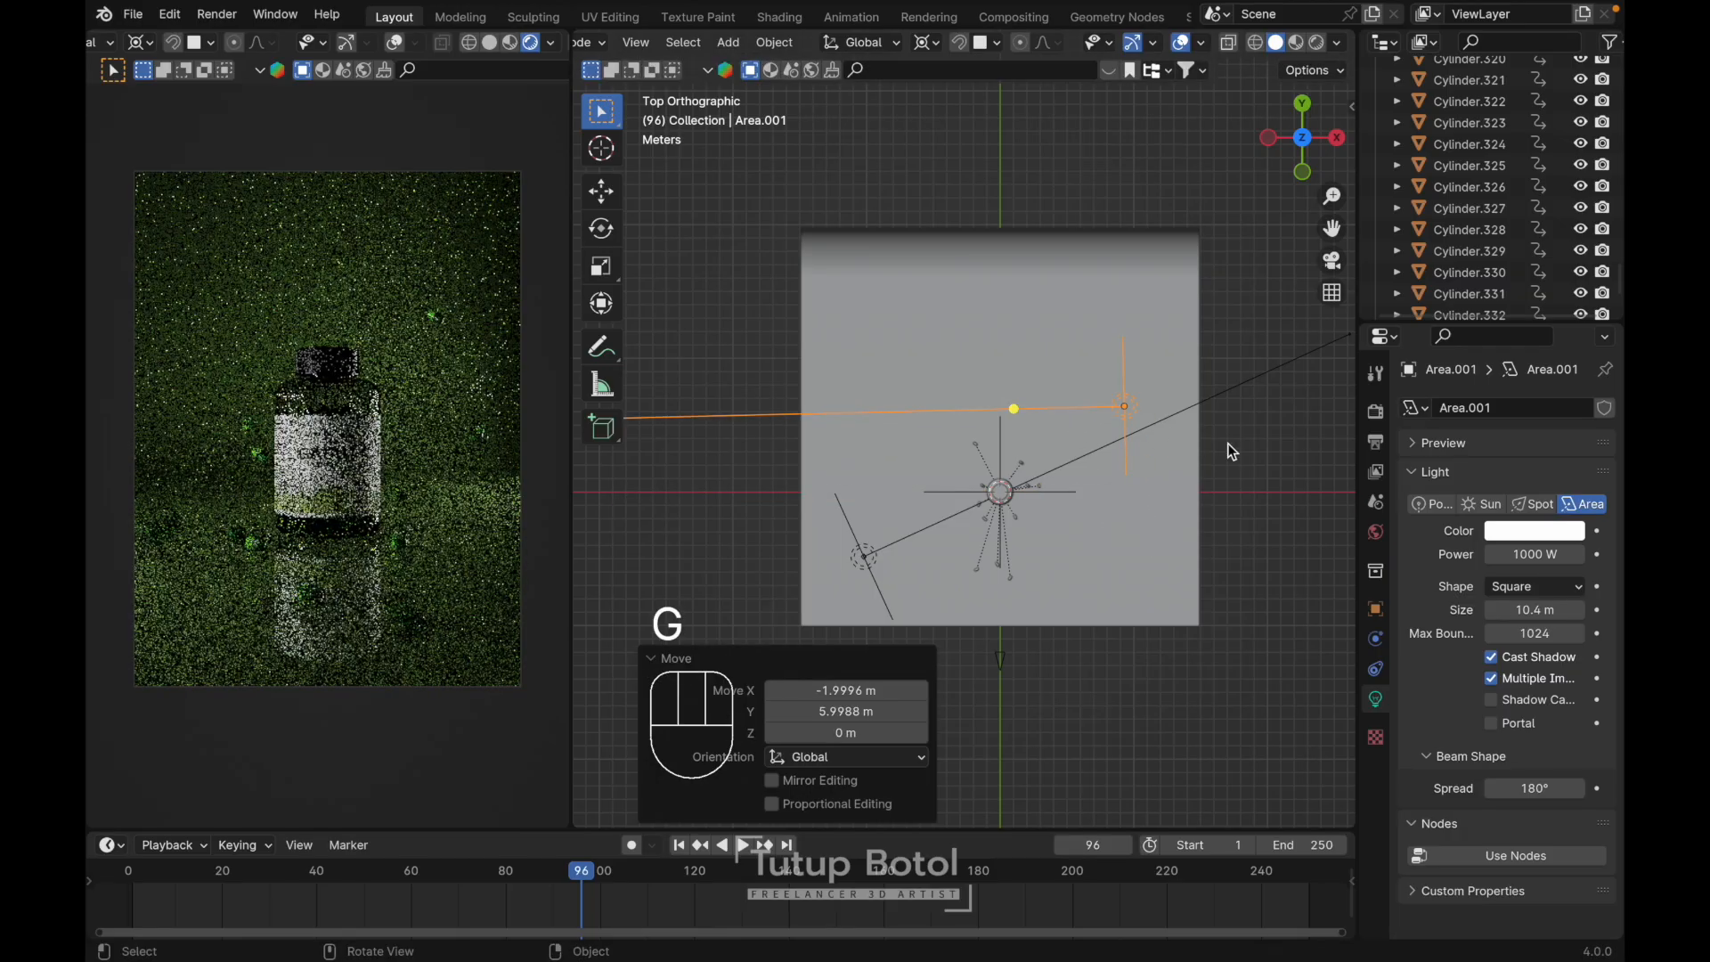
- Duplicate the second area light and reset the copy's orientation to a 90° rotation about the X axis
key("shift+d")
key("Escape")
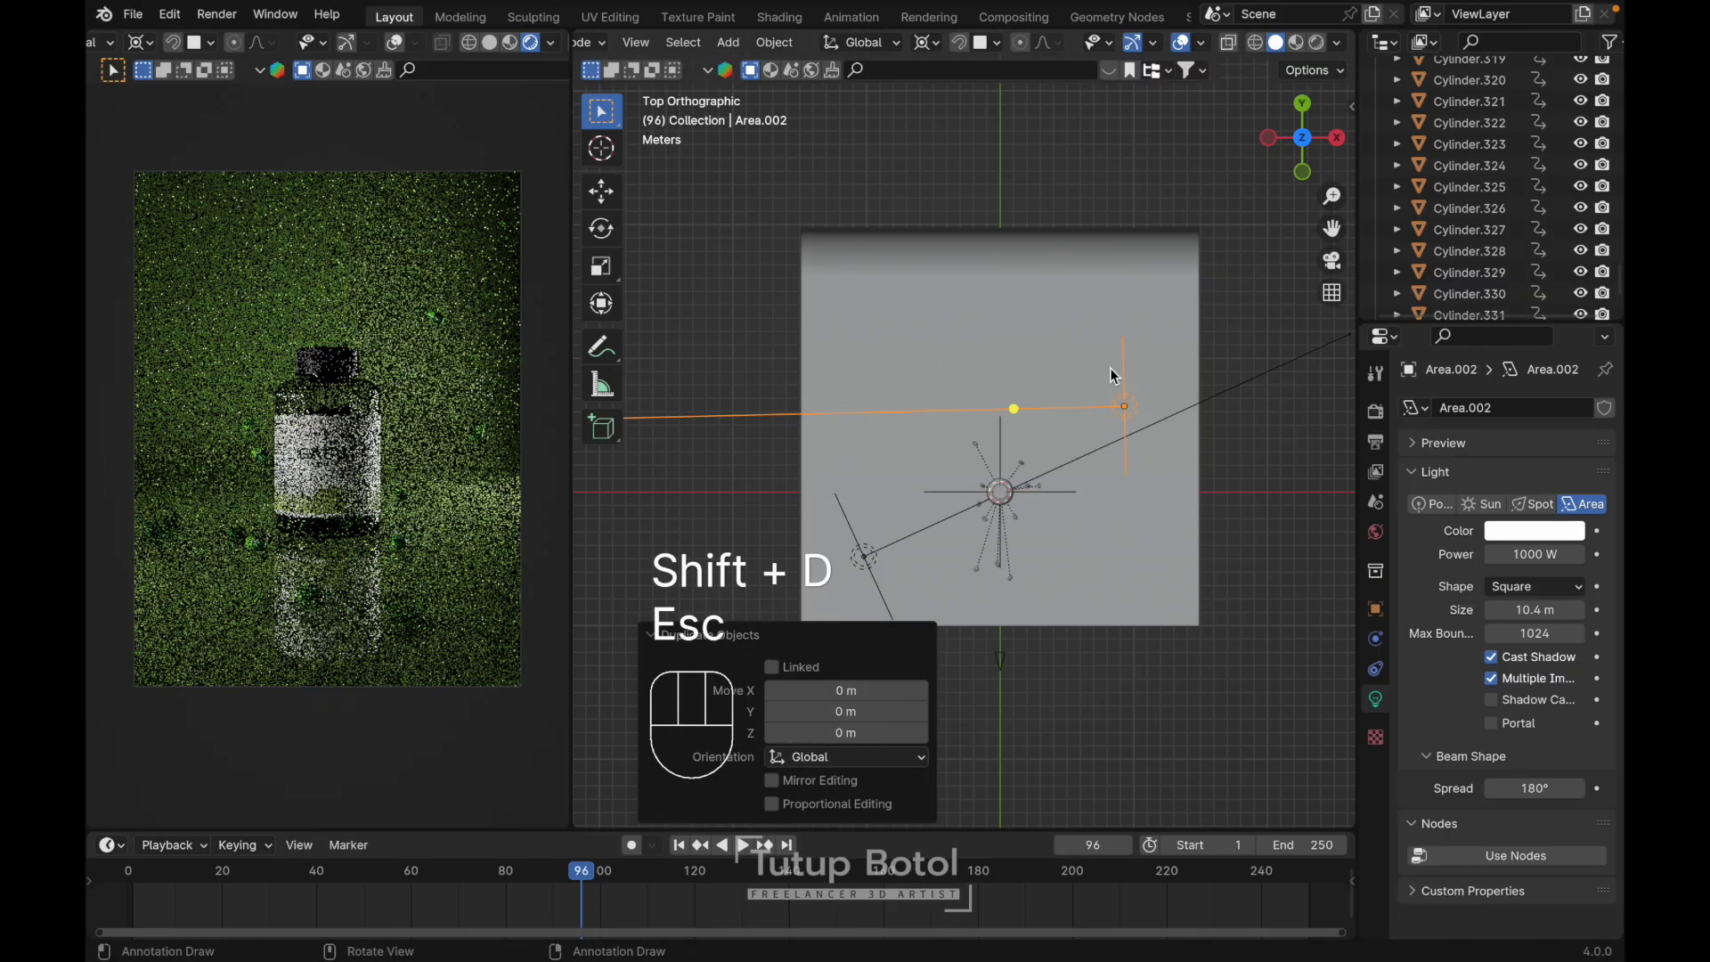
key("ctrl+z")
key("alt+r")
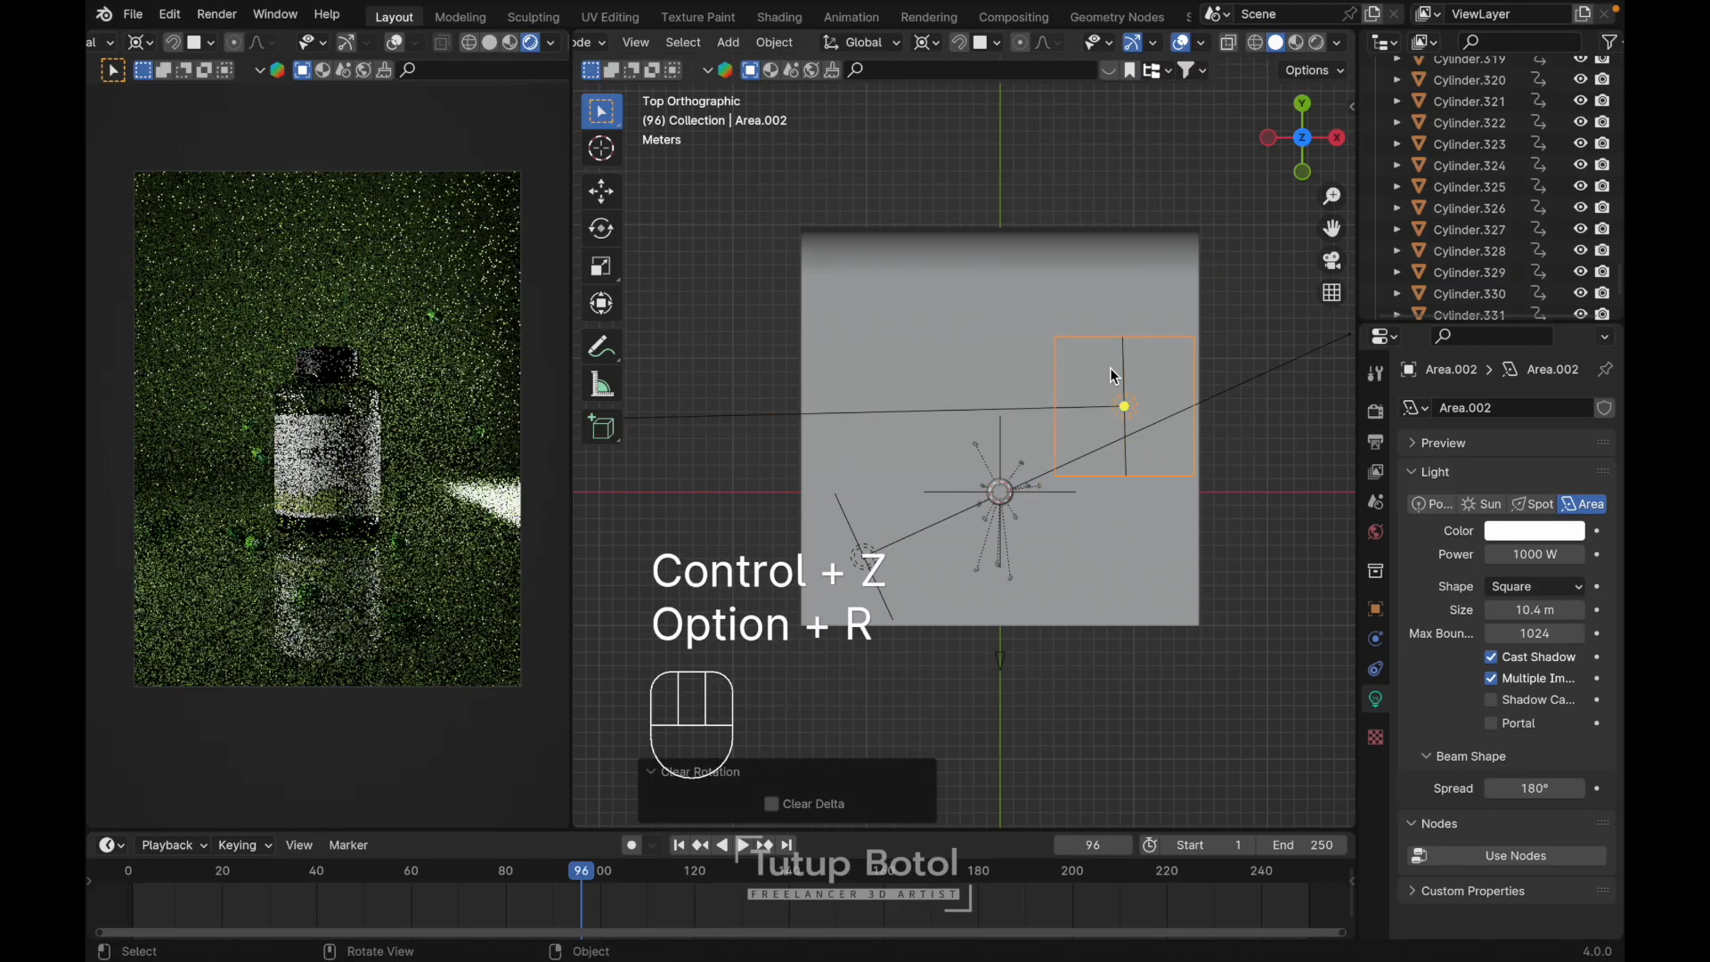
key("r")
key("x")
key("9")
key("0")
key("Return")
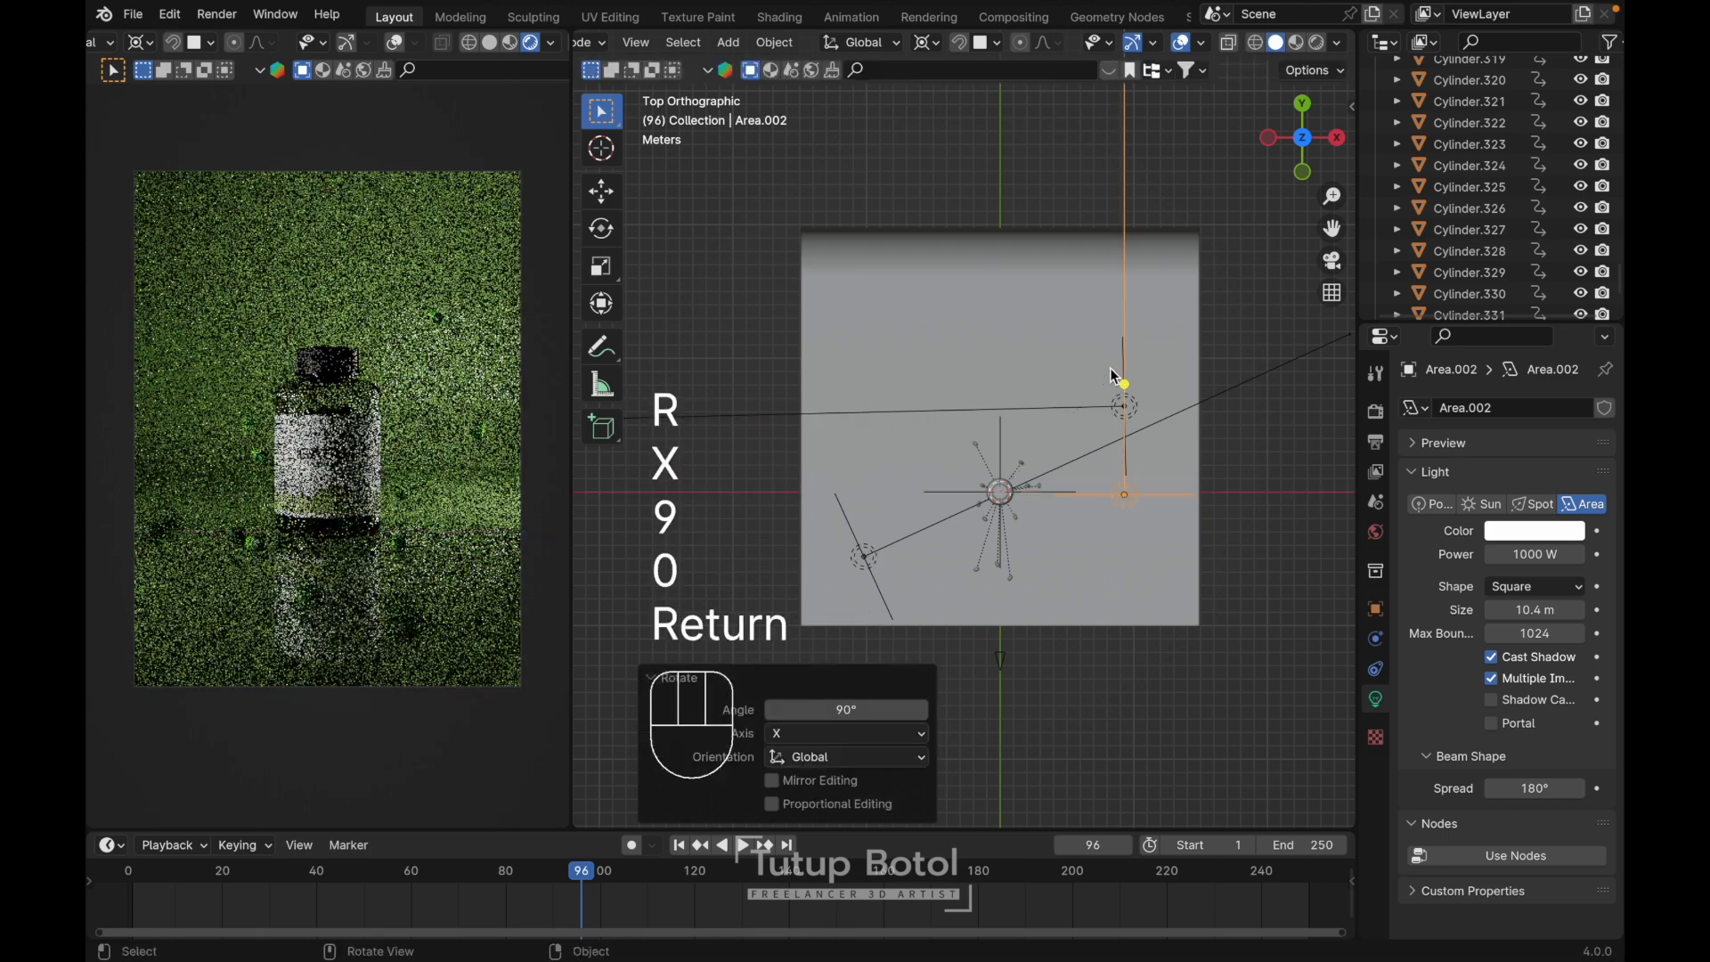
- Move the third area light about 9.1 m along negative X and 10.2 m along Y, behind the bottle, and change its shape to Disk
key("g")
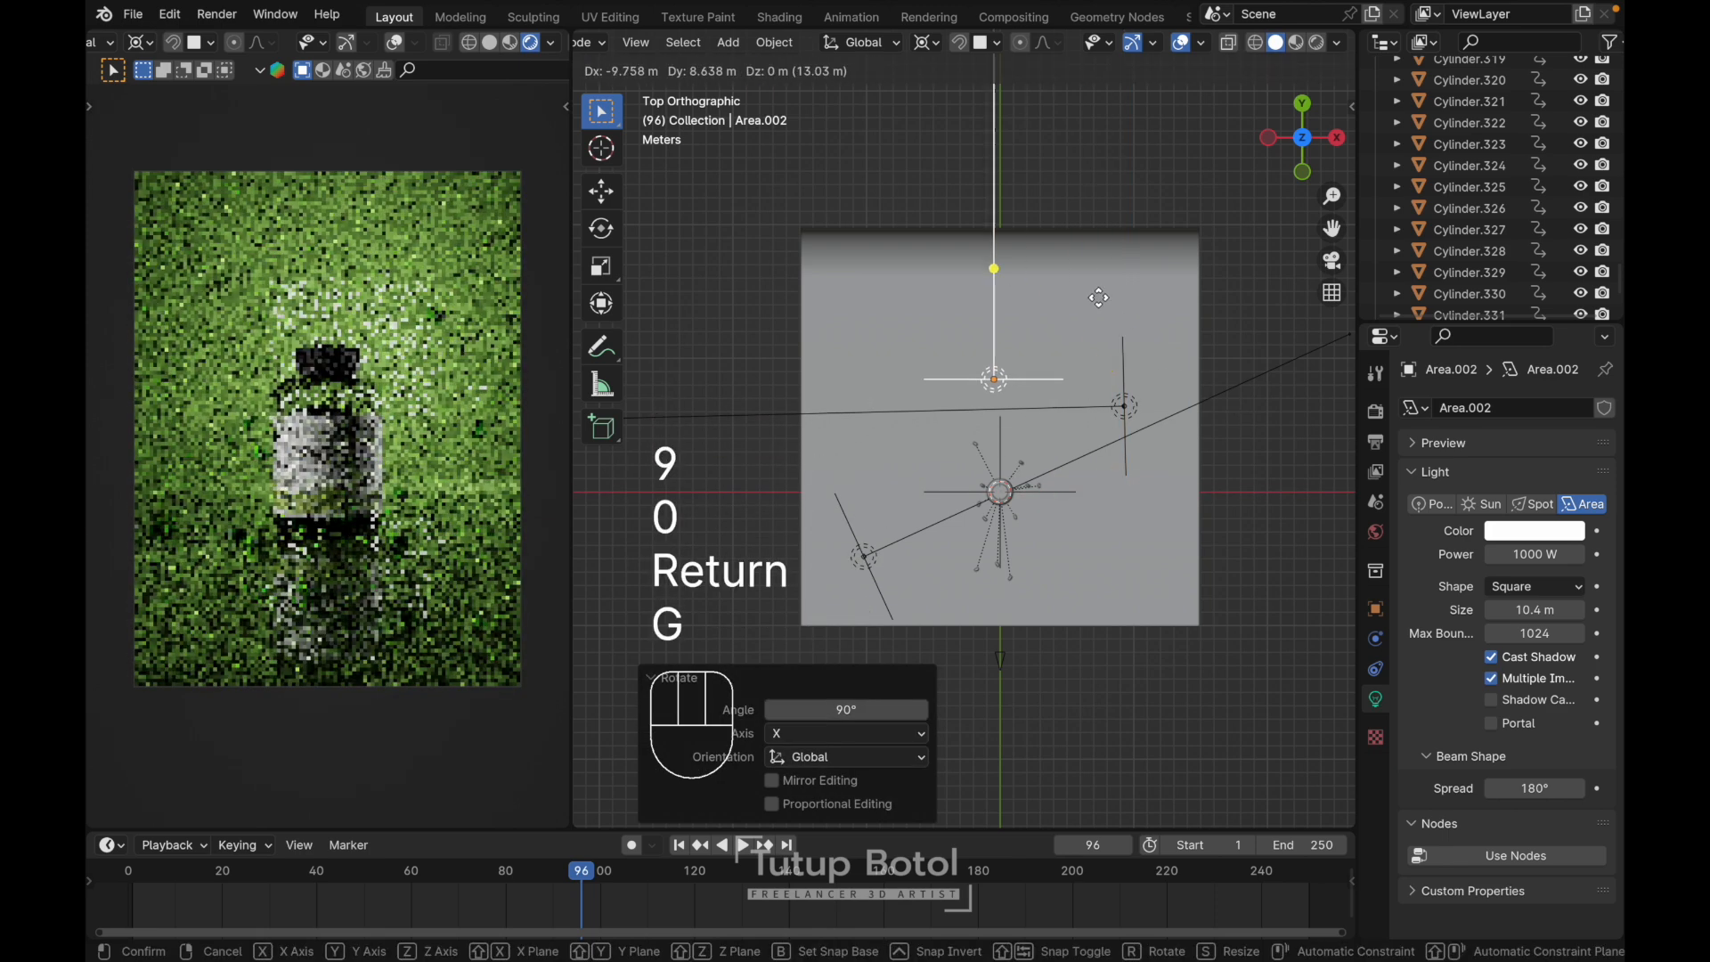
left_click(1114, 280)
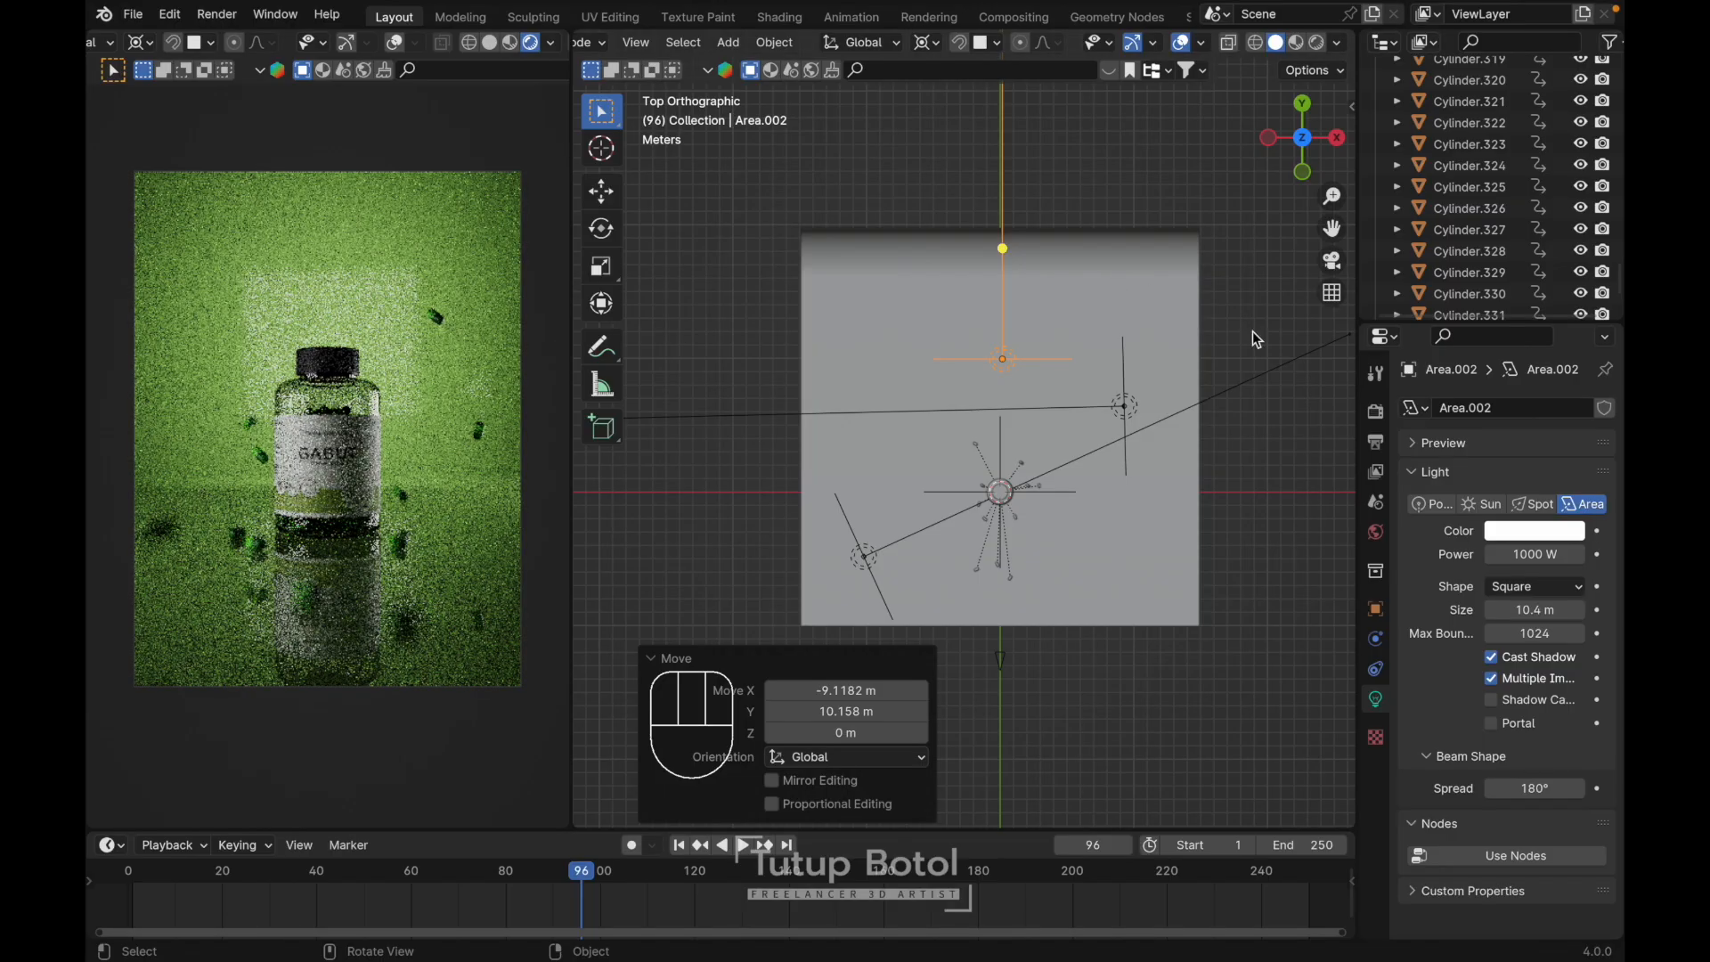
middle_click_drag(1149, 290, 1355, 438)
left_click(1519, 587)
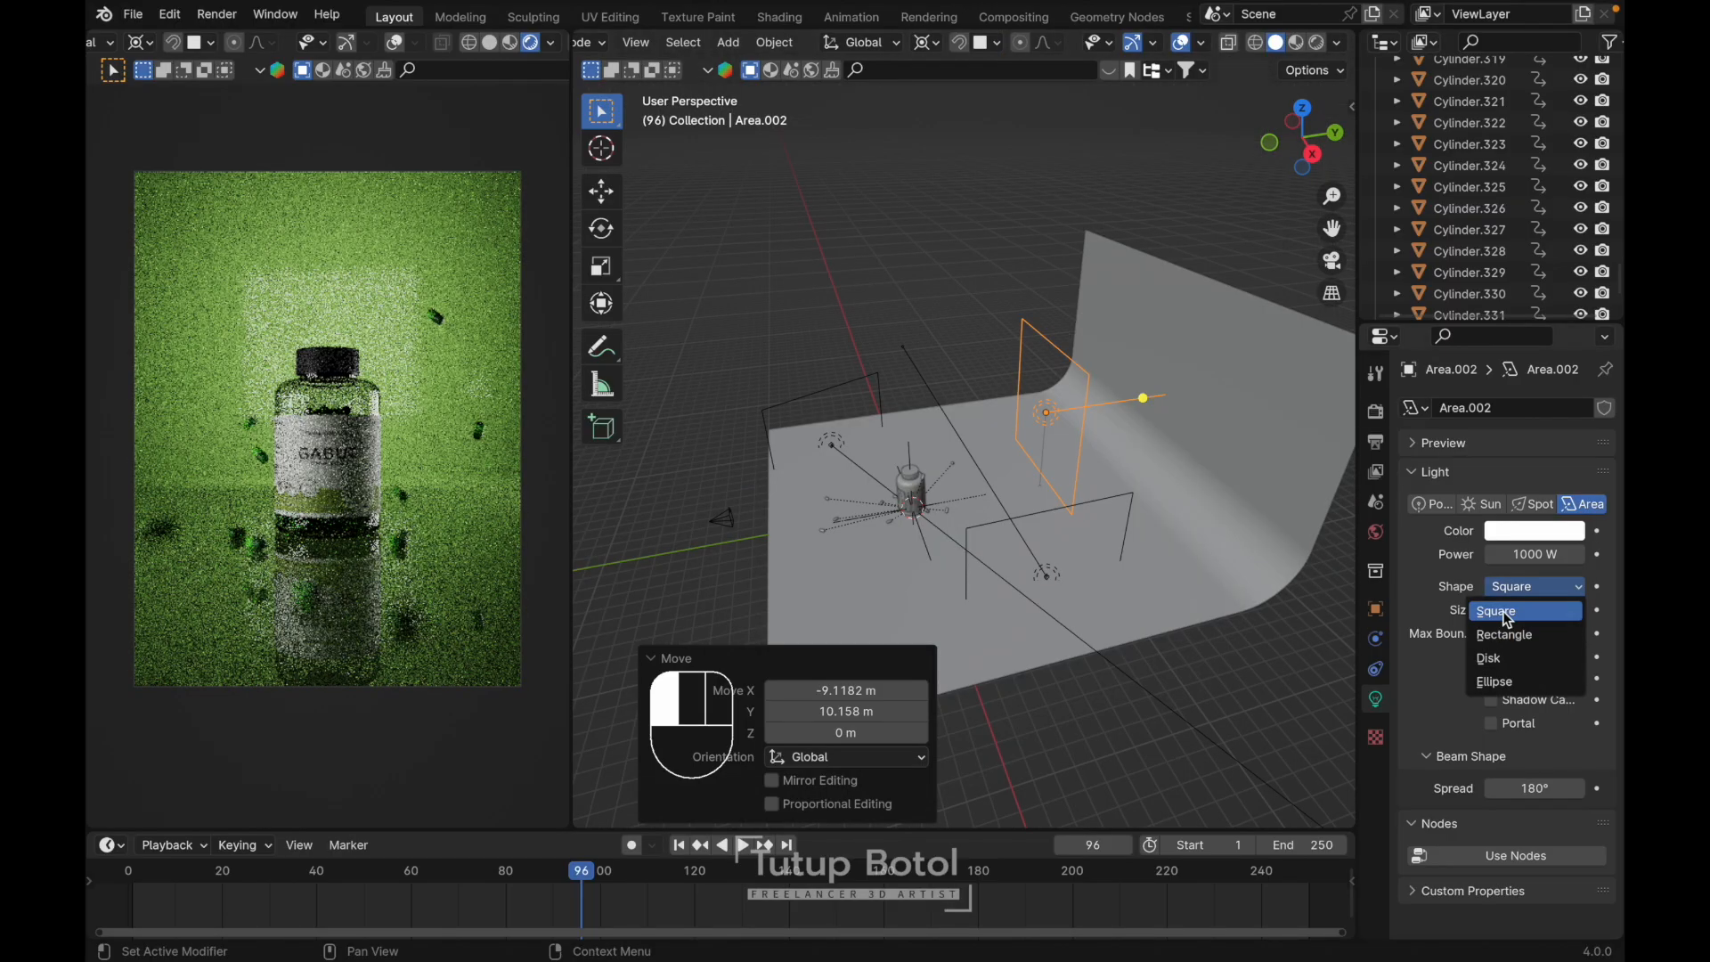
left_click(1492, 663)
- Move the curved backdrop plane about 1.16 m along the Y axis, away from the camera
key("g")
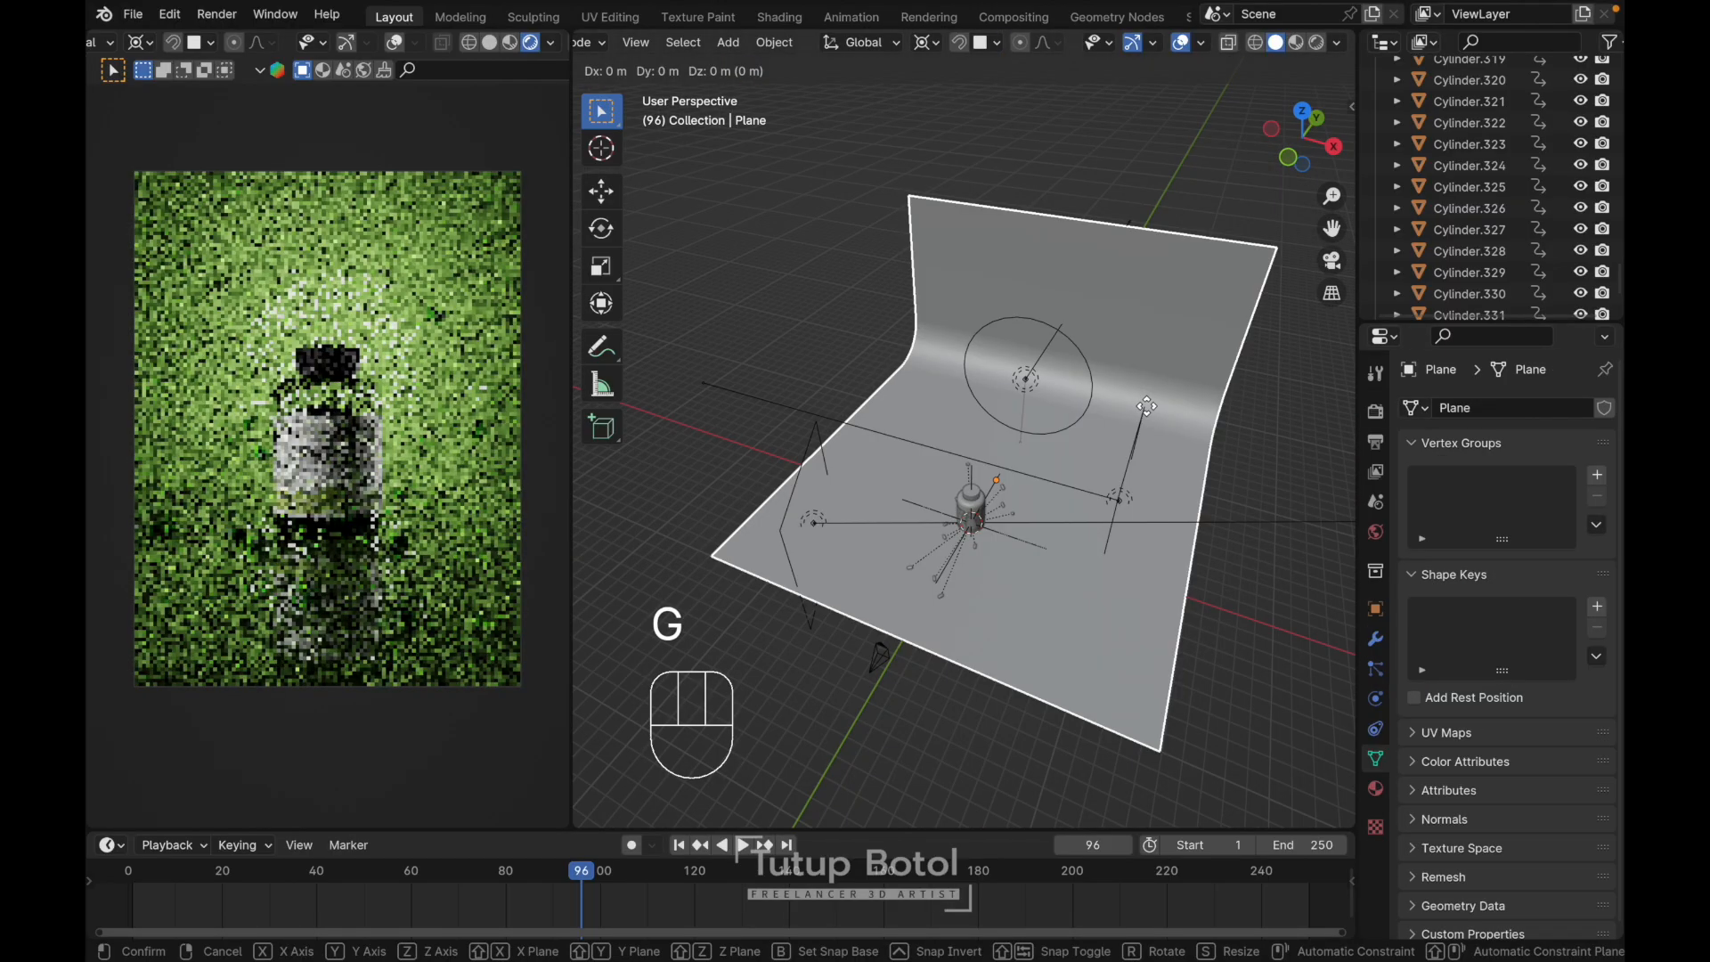
key("y")
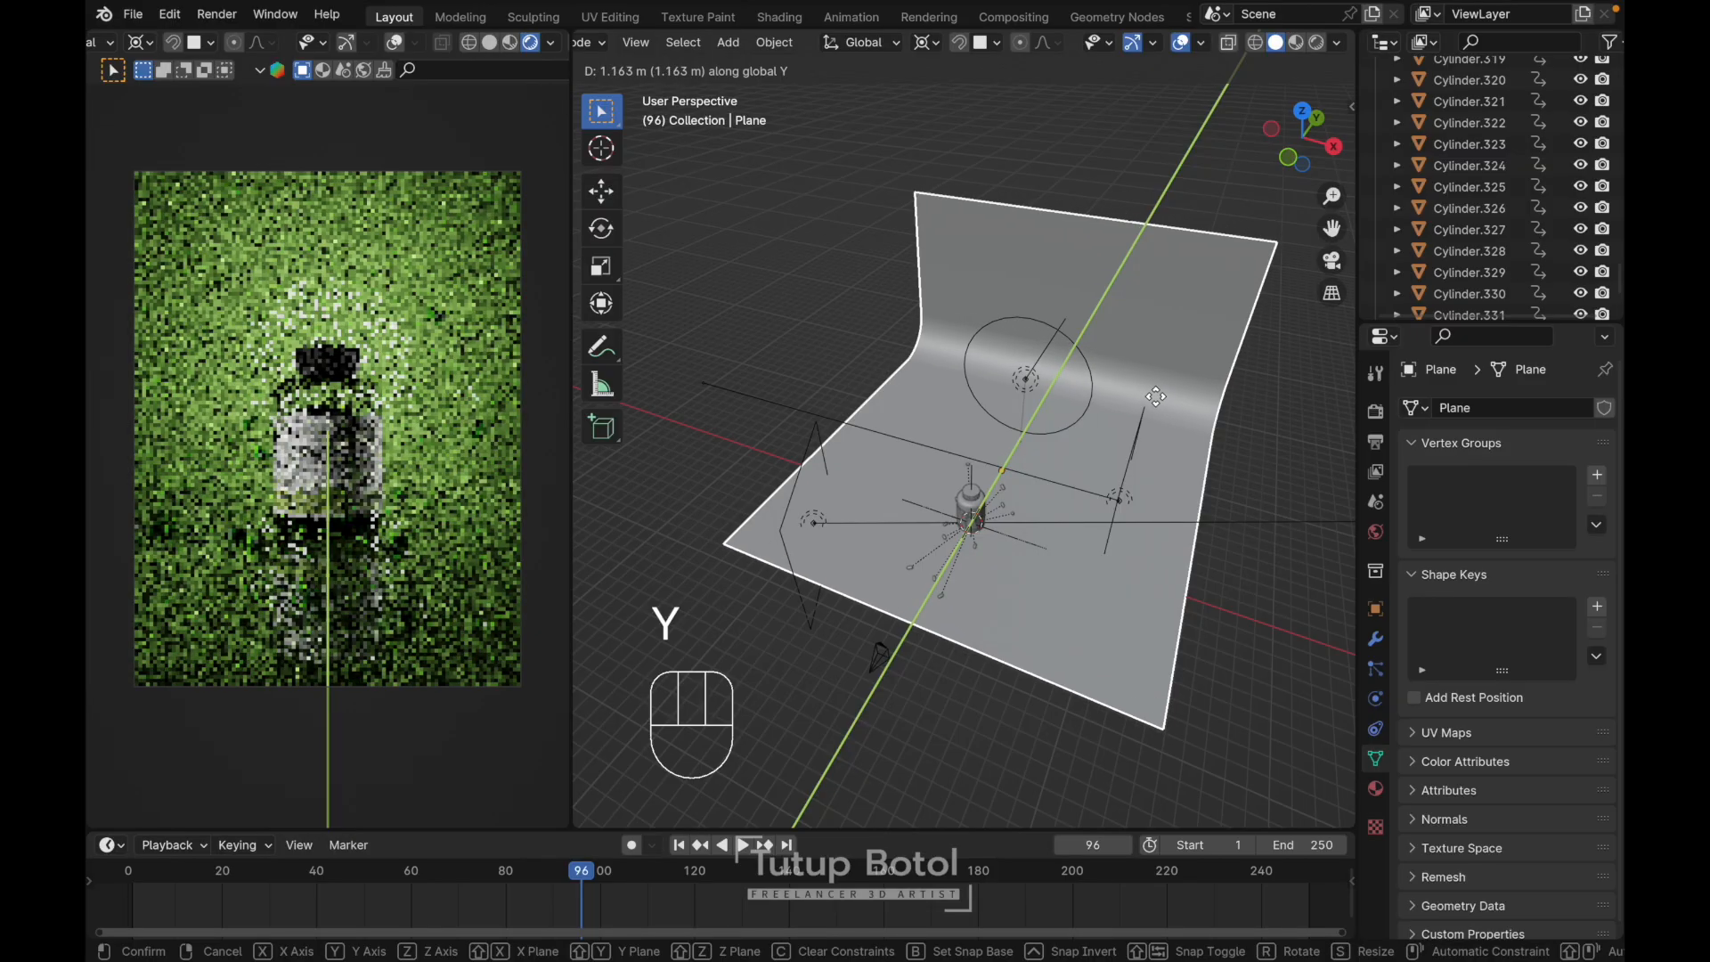
left_click(1158, 403)
middle_click_drag(1156, 397, 1180, 398)
middle_click_drag(1063, 403, 1065, 405)
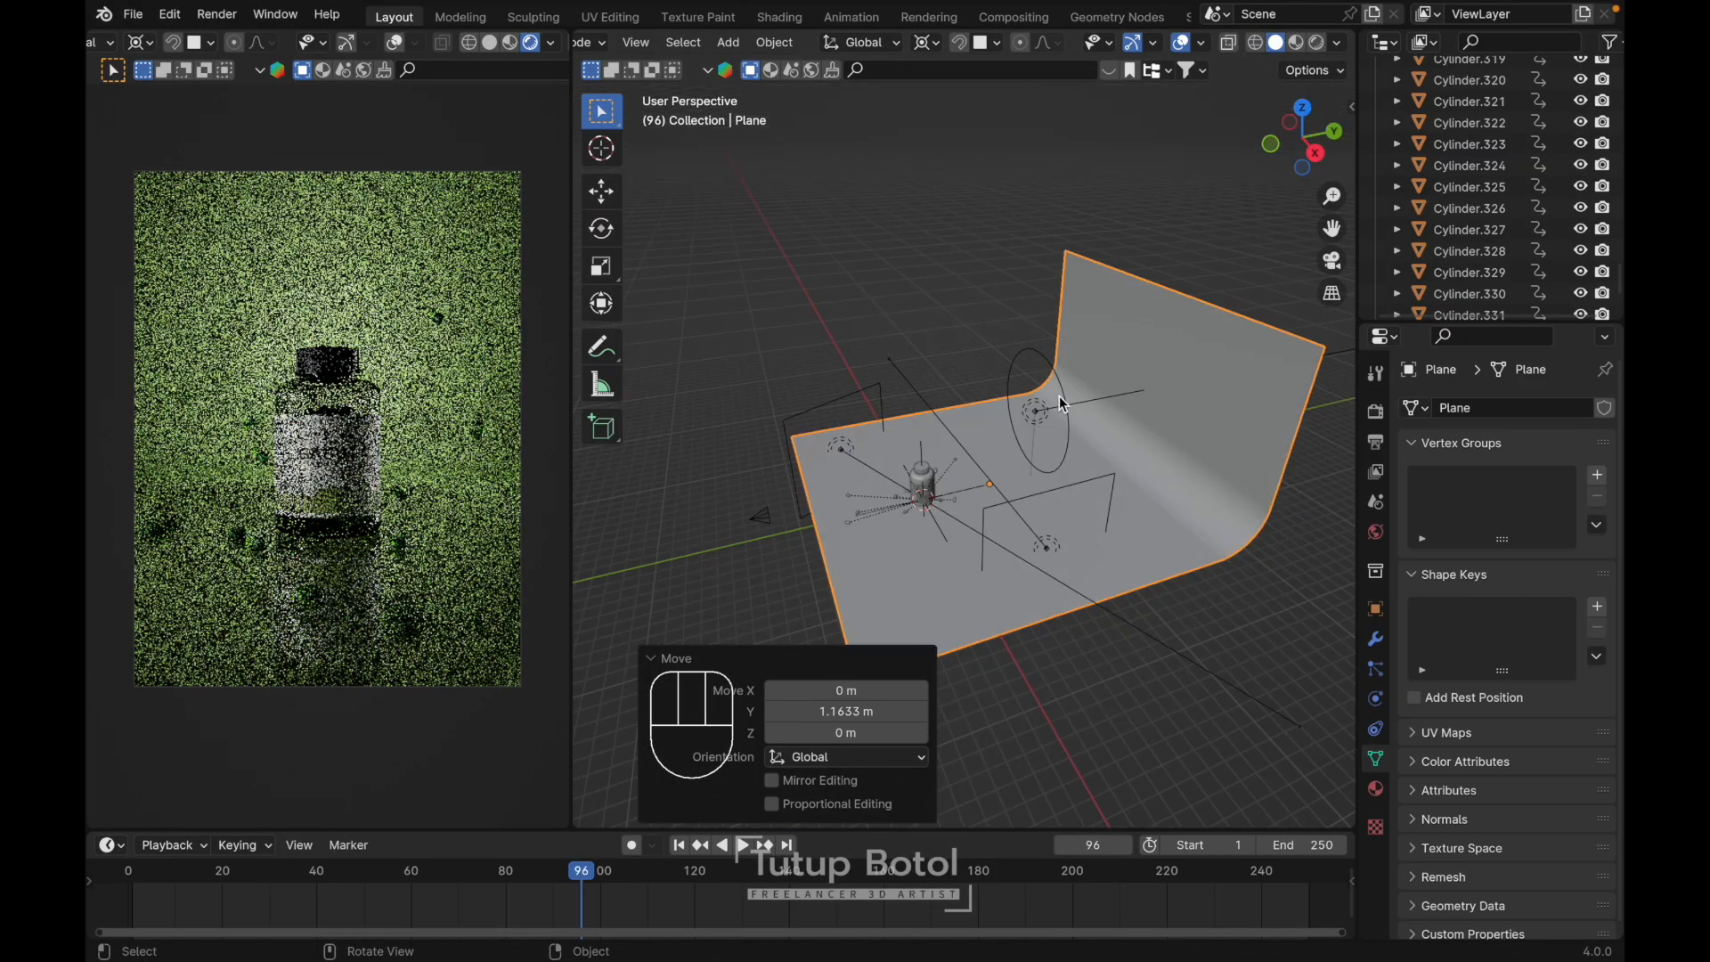
- Set the power of the disk-shaped area light behind the bottle to 300 W and save the project
left_click(1040, 417)
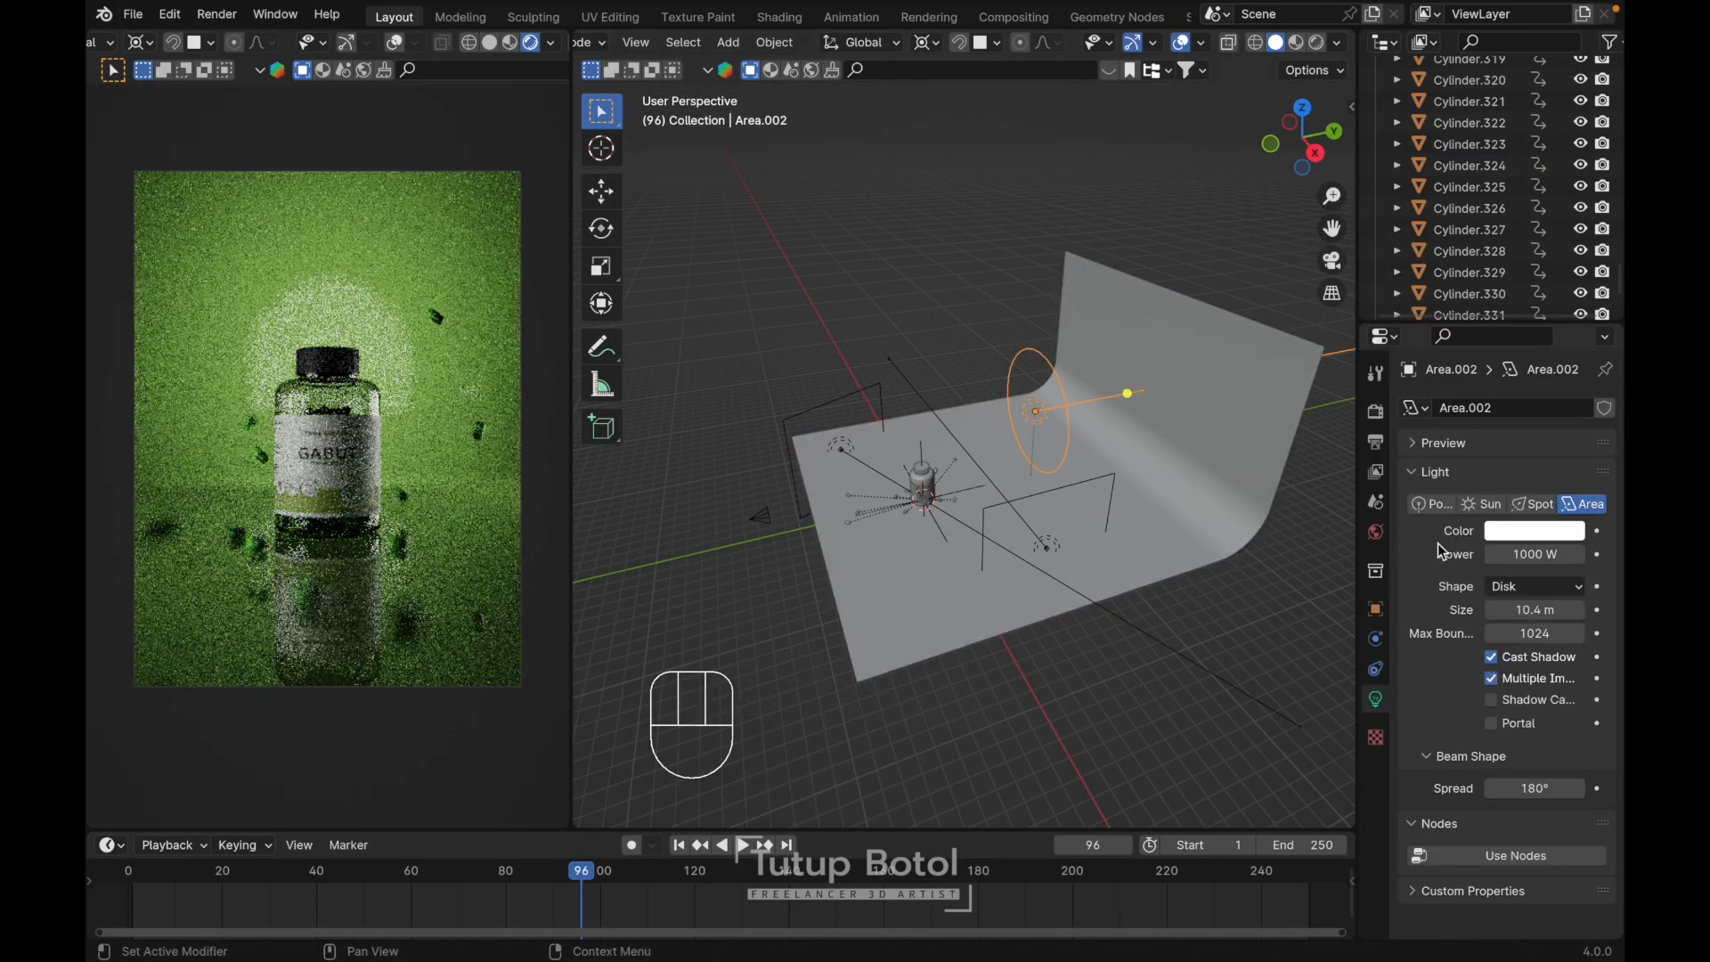
left_click(1517, 554)
type("300")
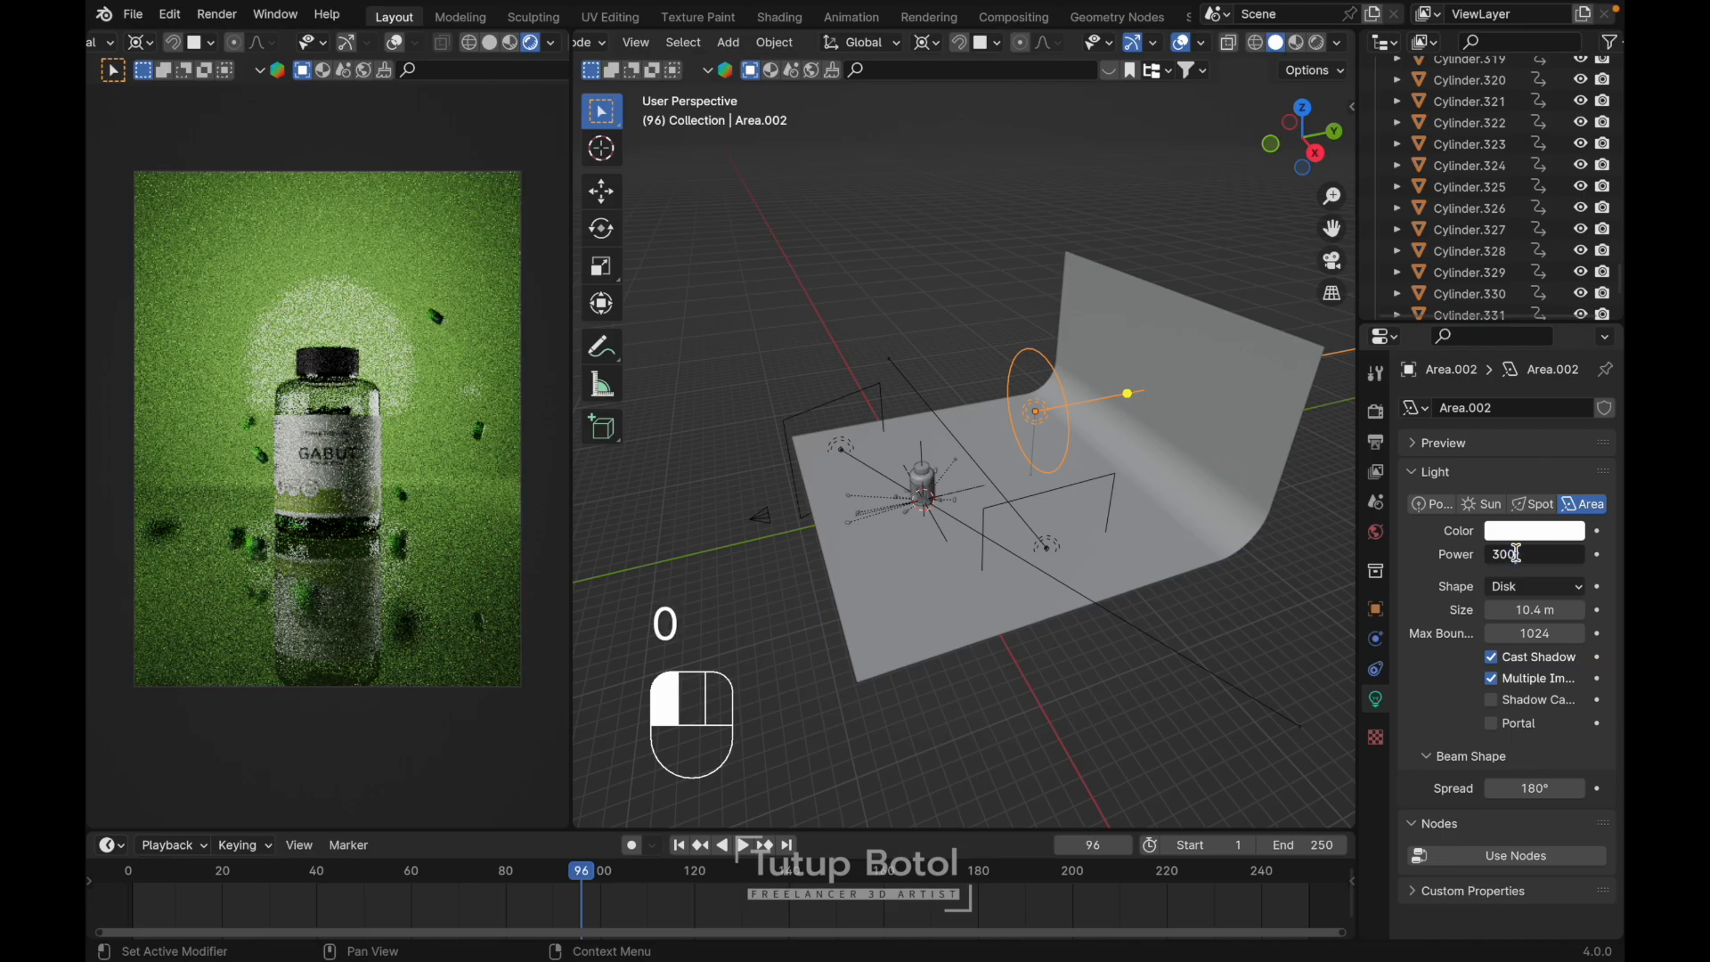
key("Return")
scroll(826, 322, "right", 10)
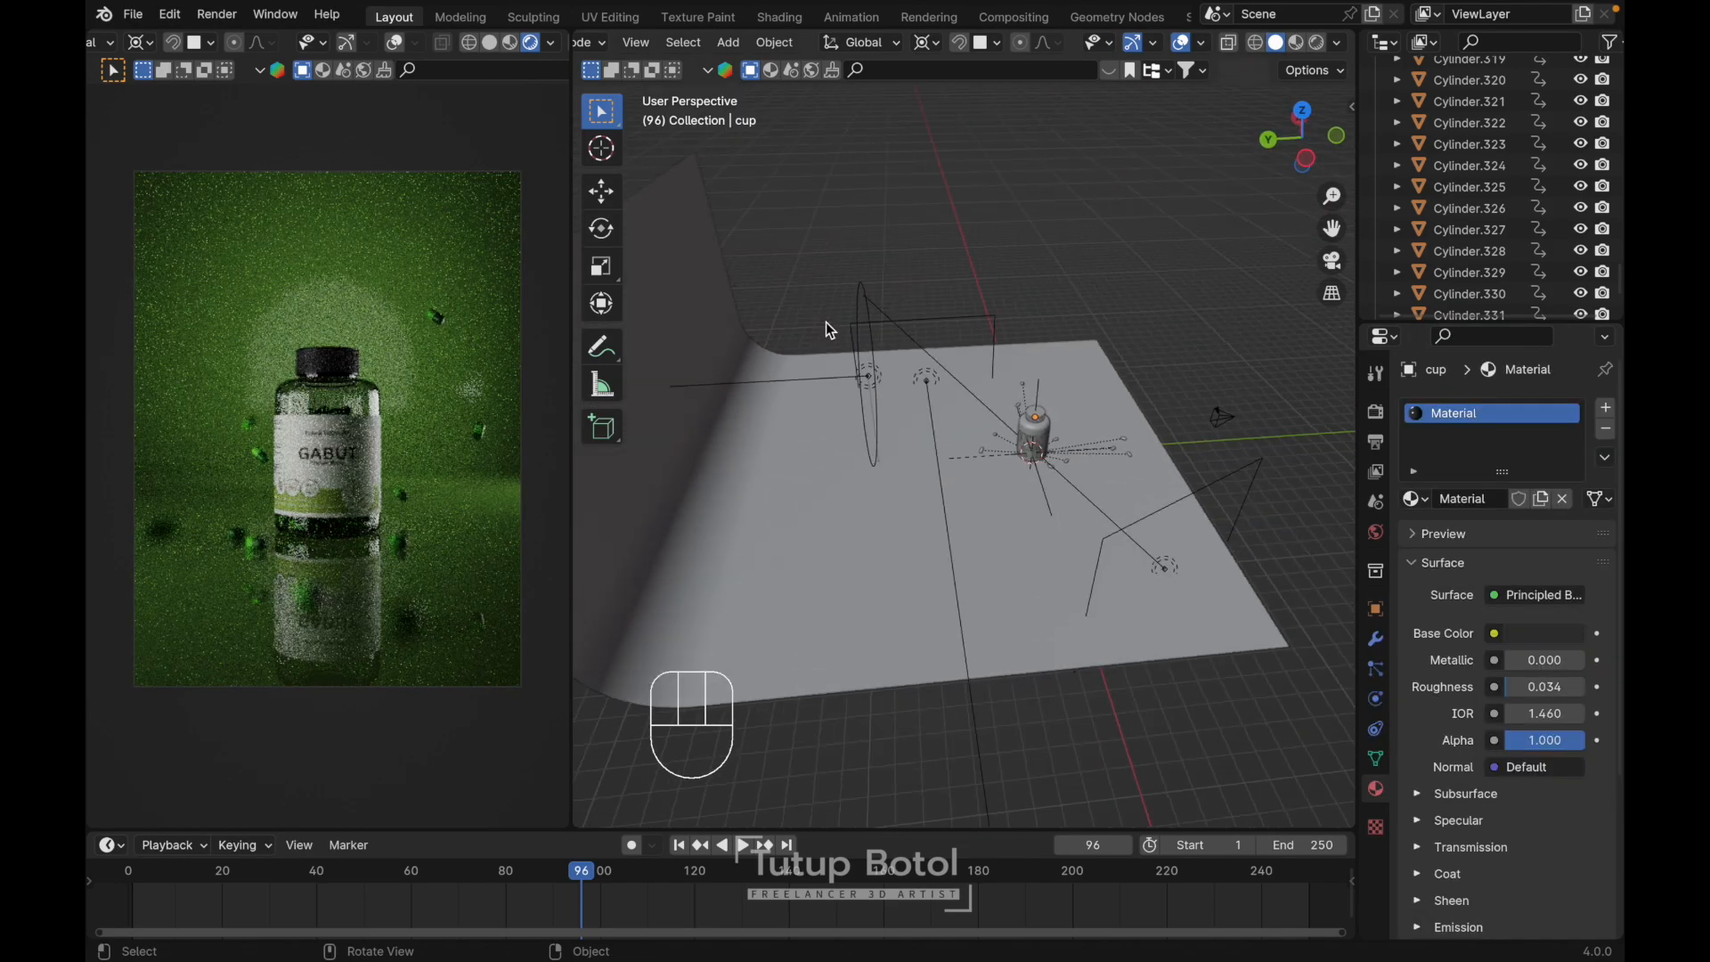
key("ctrl+s")
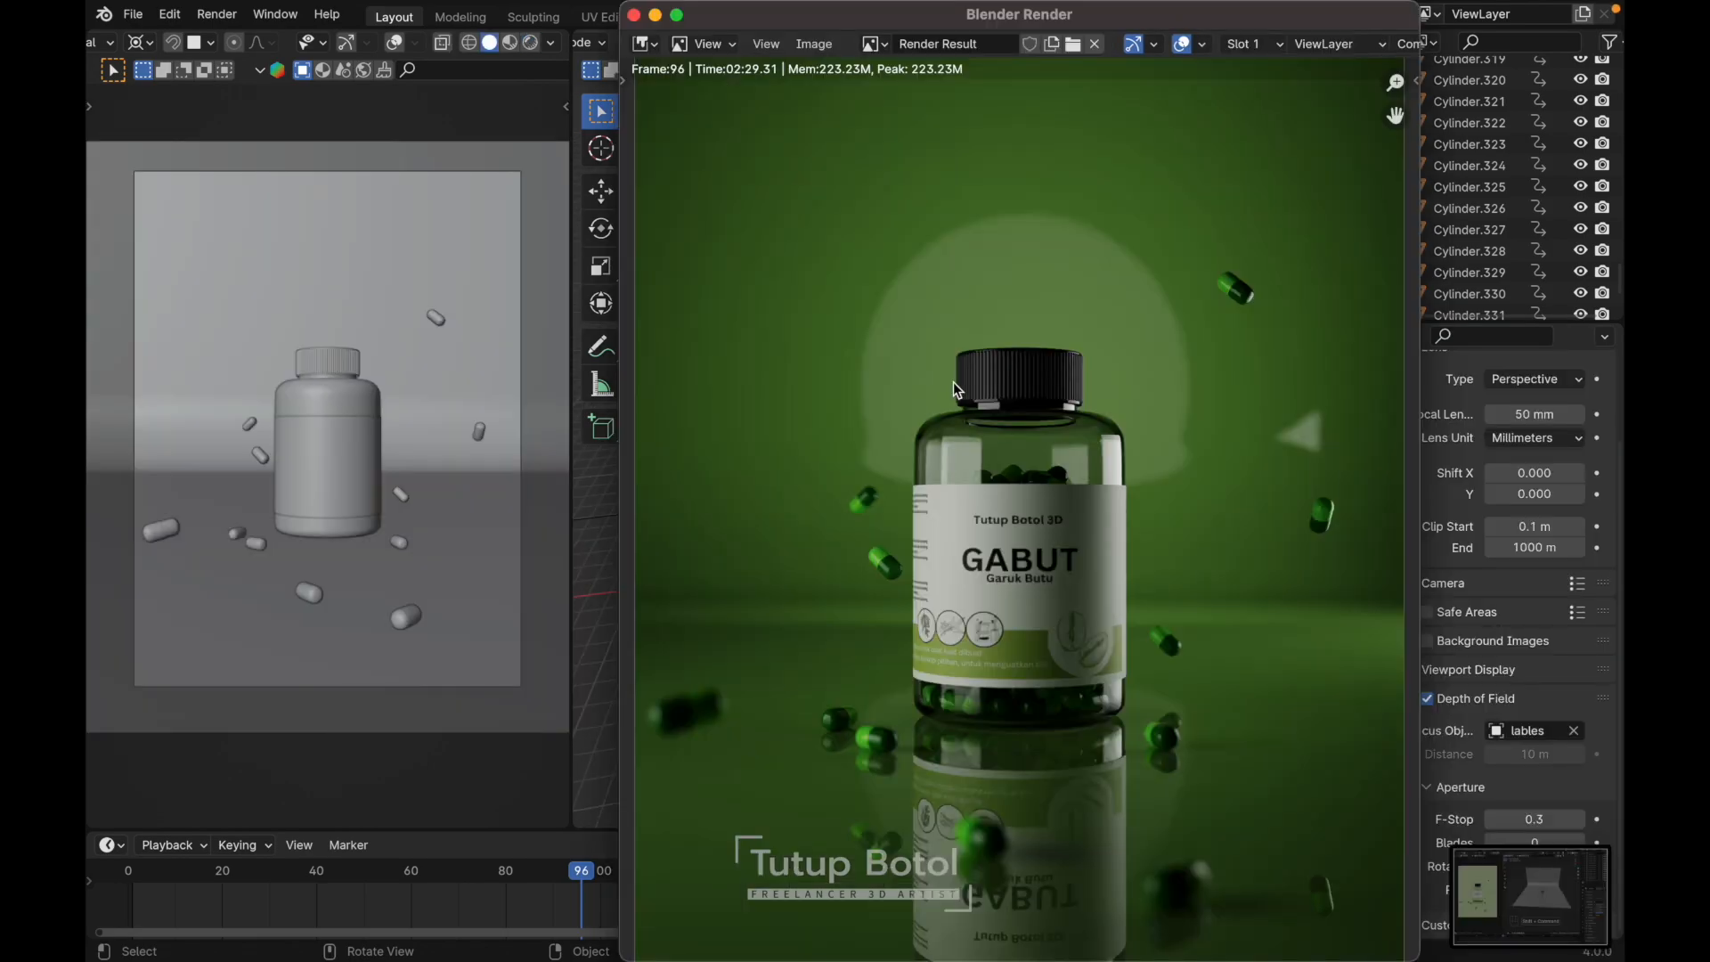